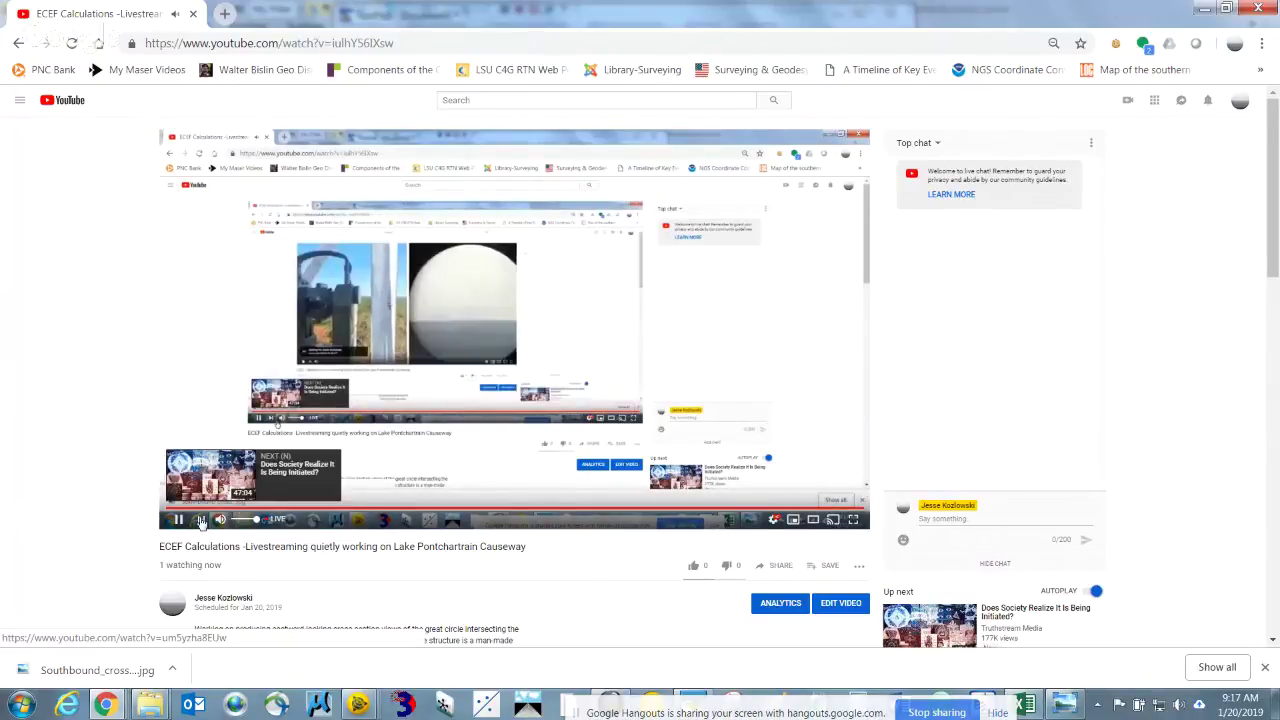
Switch to the Google Hangouts broadcast window to check the live screen share
{"action": "left_click", "coordinate": [201, 519]}
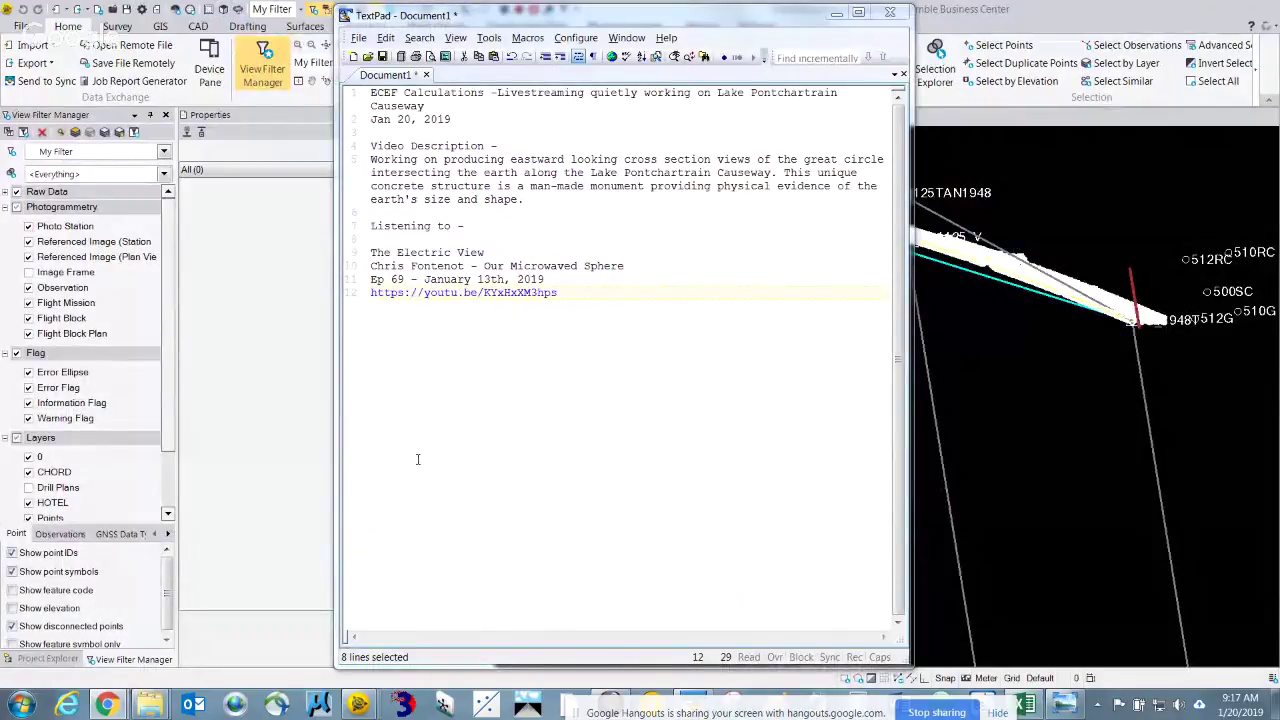
{"action": "key", "text": "alt+Tab"}
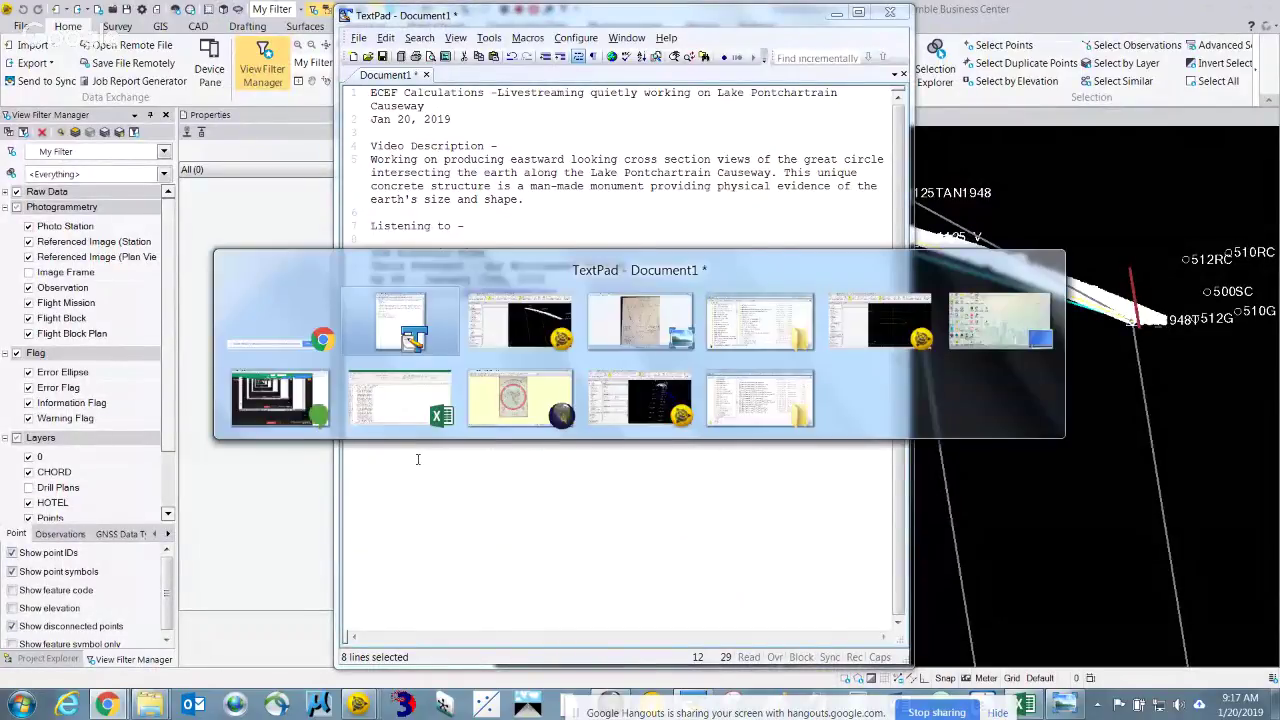
{"action": "key", "text": "Tab"}
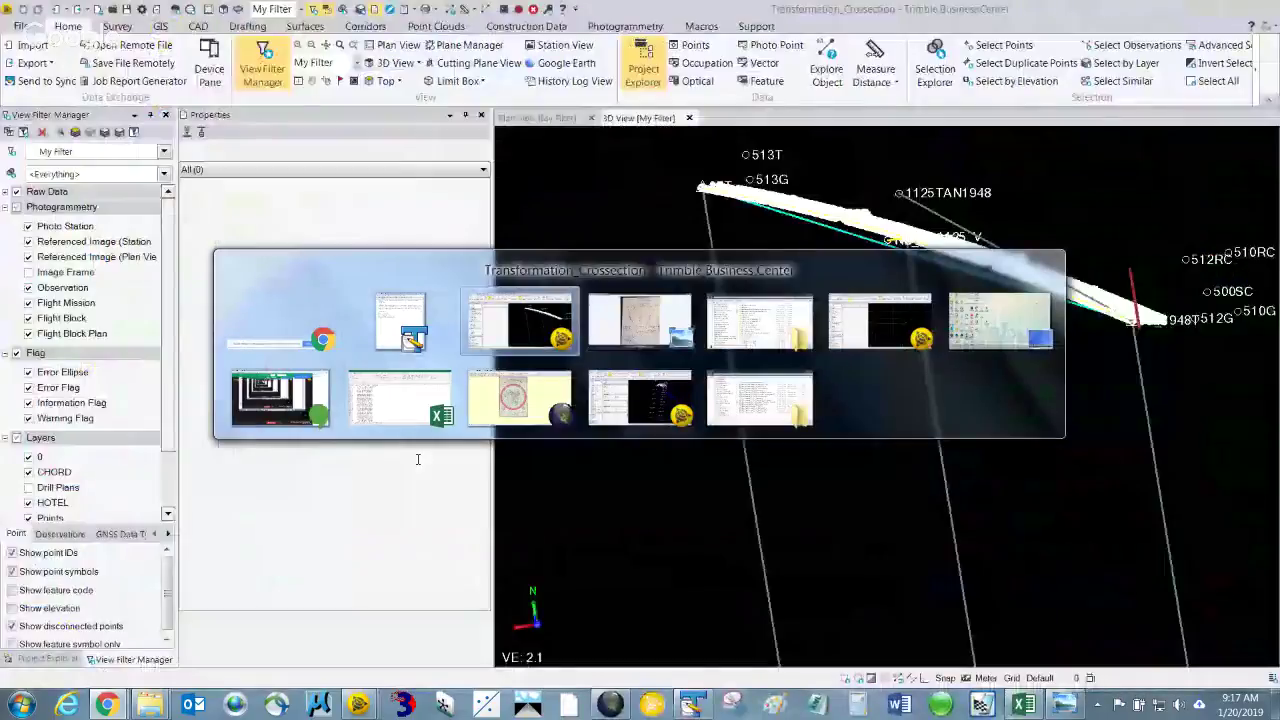
{"action": "key", "text": "Tab"}
{"action": "key", "text": "Tab"}
{"action": "key", "text": "Tab"}
{"action": "key", "text": "Tab"}
{"action": "key", "text": "Tab"}
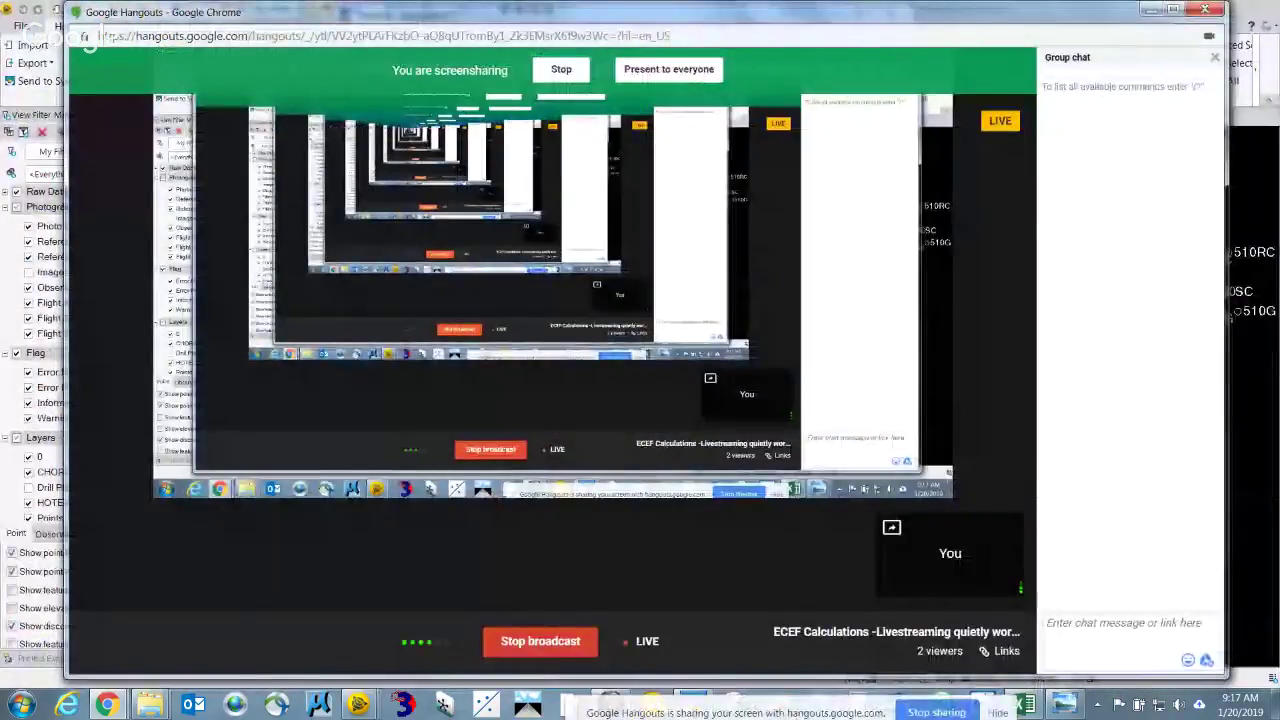
Switch to TextPad and bring the unsaved livestream notes document to the front
{"action": "key", "text": "alt+Tab"}
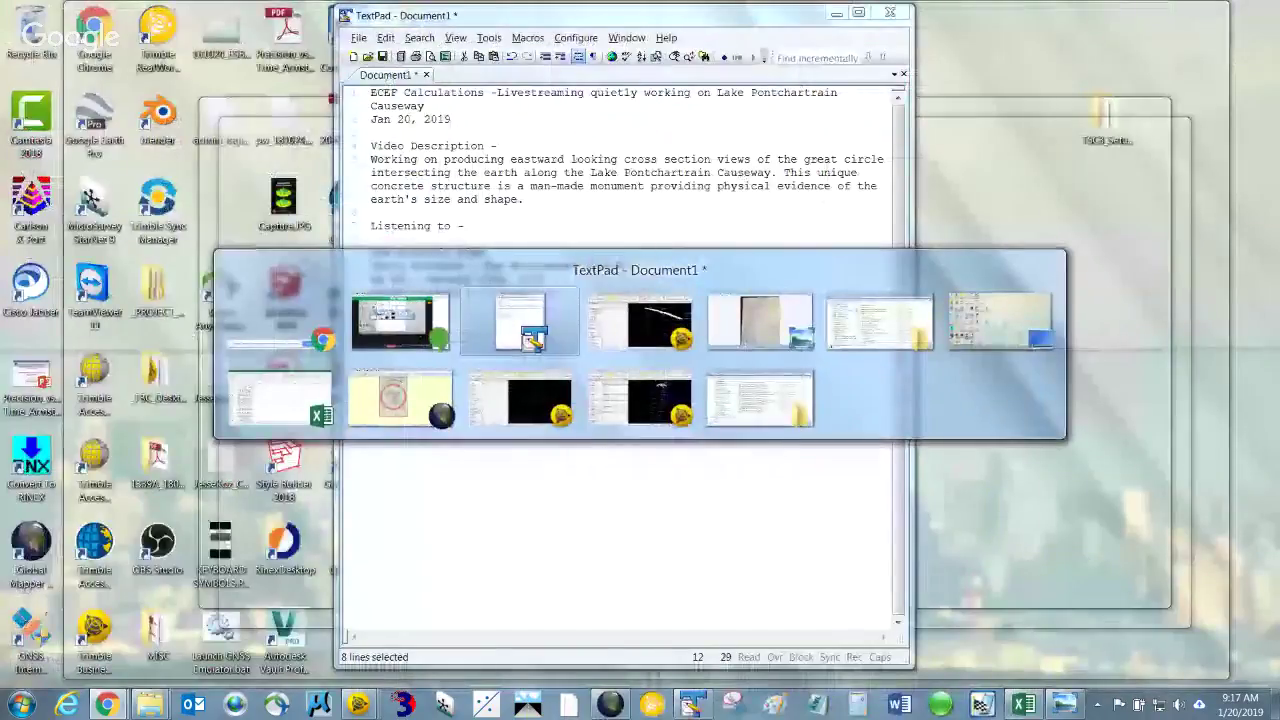
{"action": "key", "text": "Tab"}
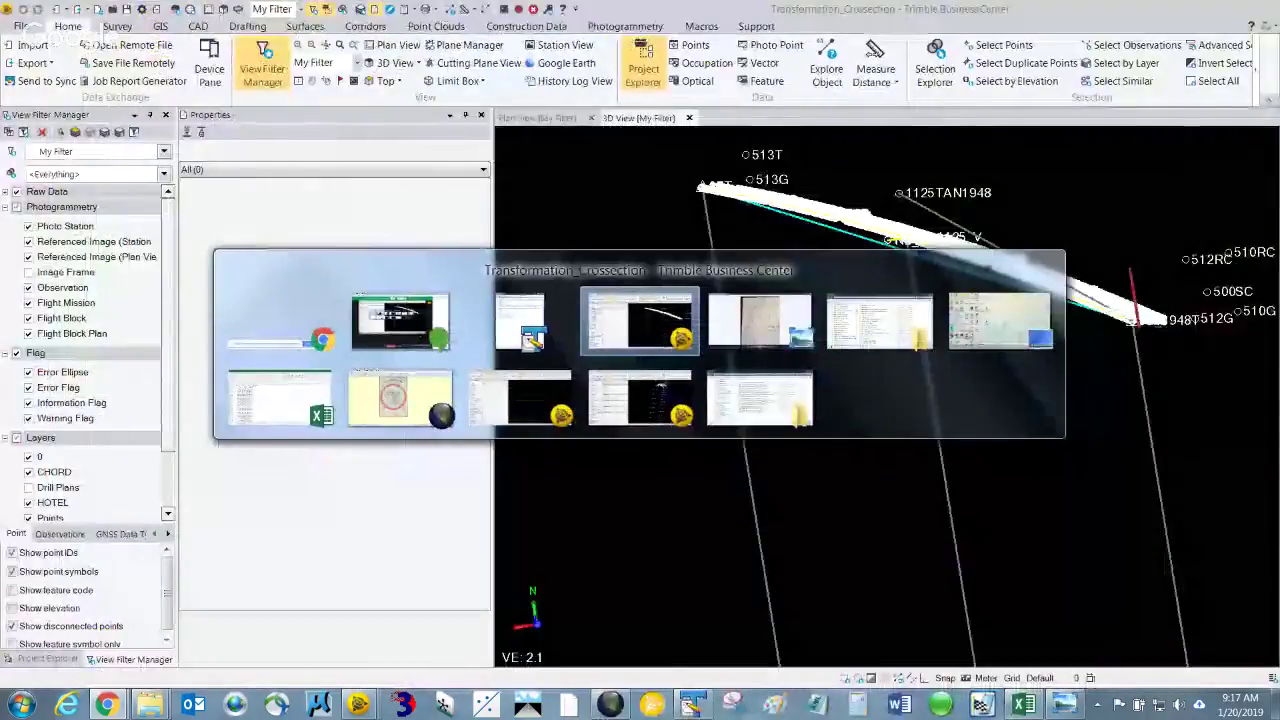
{"action": "key", "text": "Tab"}
{"action": "key", "text": "Tab"}
{"action": "key", "text": "Tab"}
{"action": "key", "text": "Tab"}
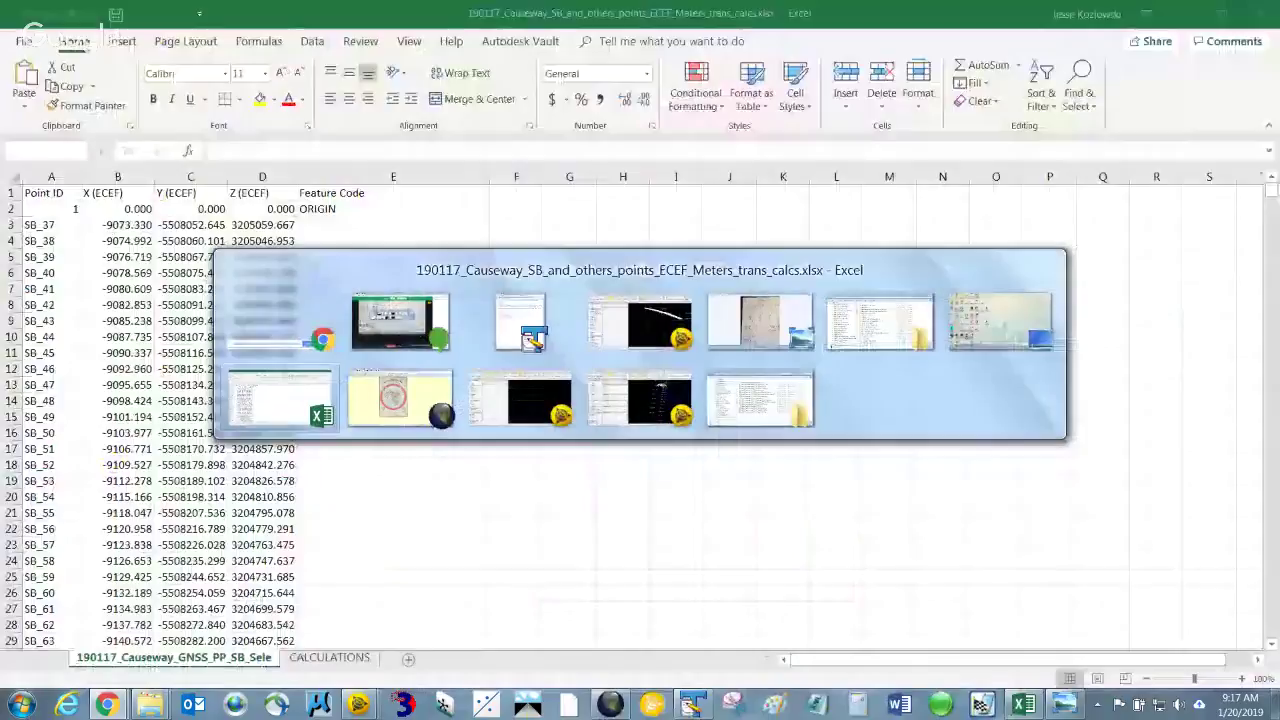
{"action": "key", "text": "Tab"}
{"action": "key", "text": "Tab"}
{"action": "key", "text": "Tab"}
{"action": "key", "text": "Tab"}
{"action": "key", "text": "Tab"}
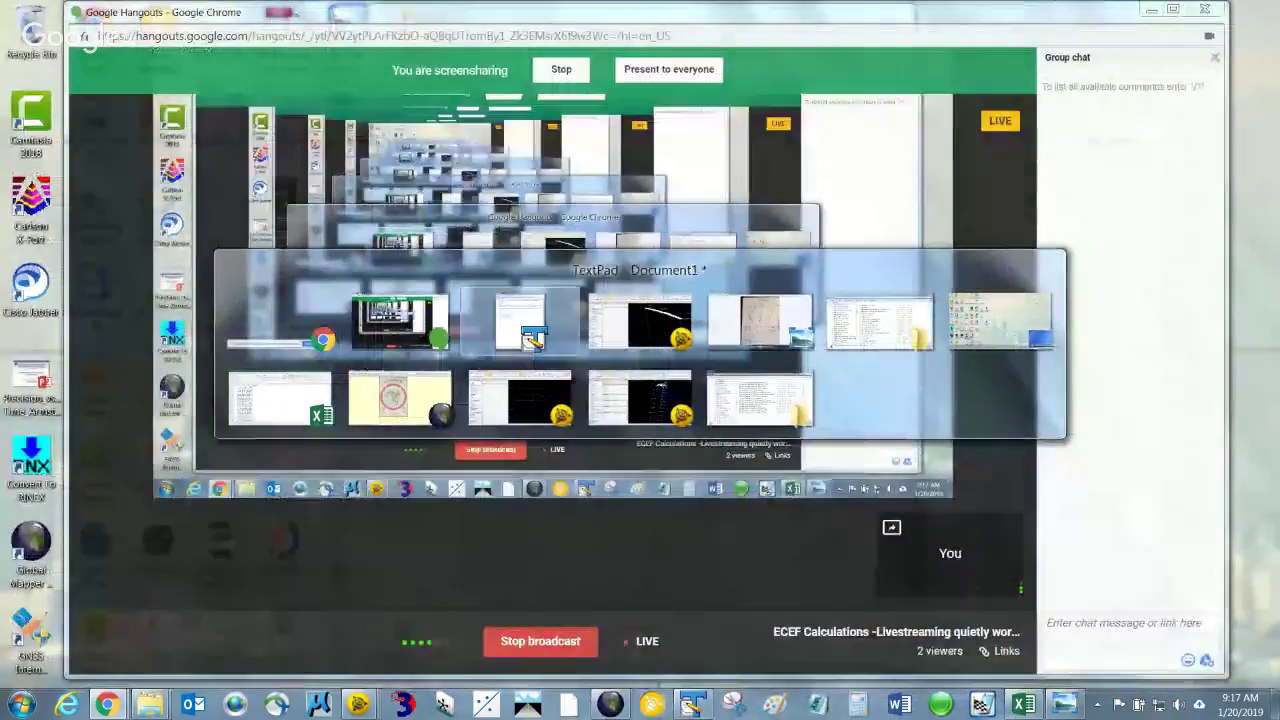
{"action": "key", "text": "Tab"}
{"action": "left_click", "coordinate": [695, 411]}
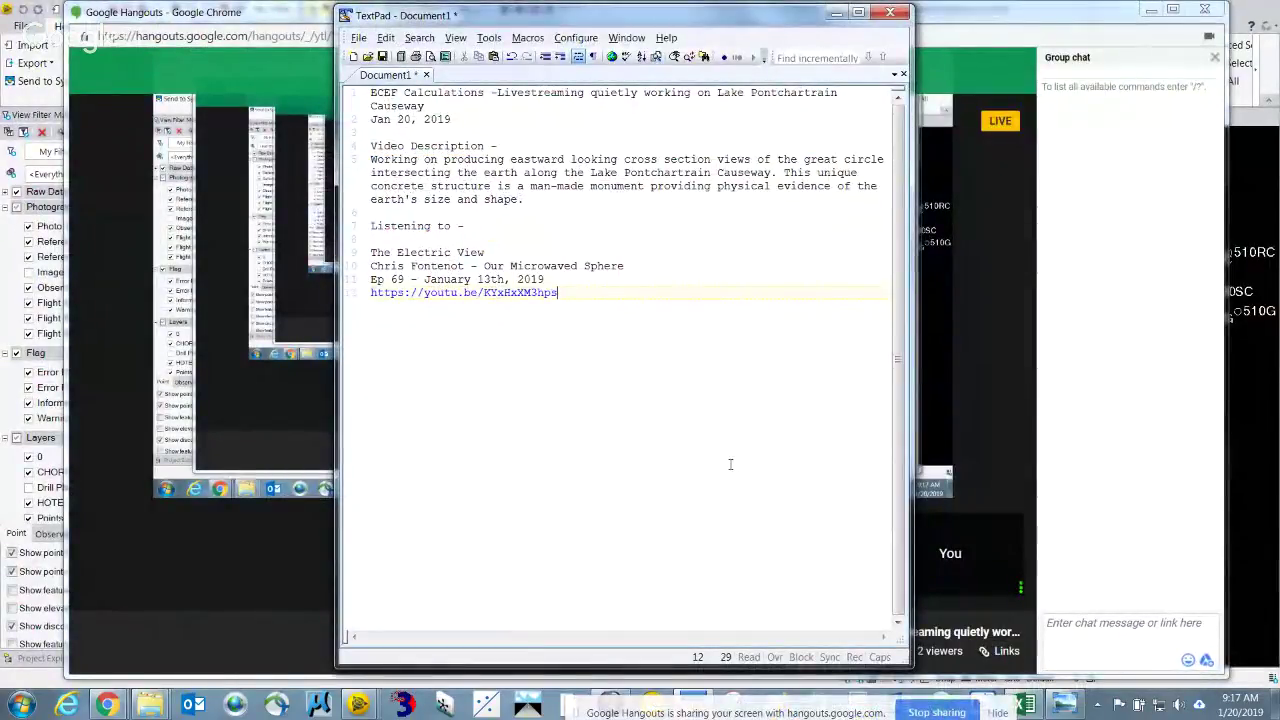
Start saving the notes document under a new name and browse to the Google Drive folder 2018_Data/190120_SB_LP_Causeway
{"action": "left_click", "coordinate": [357, 45]}
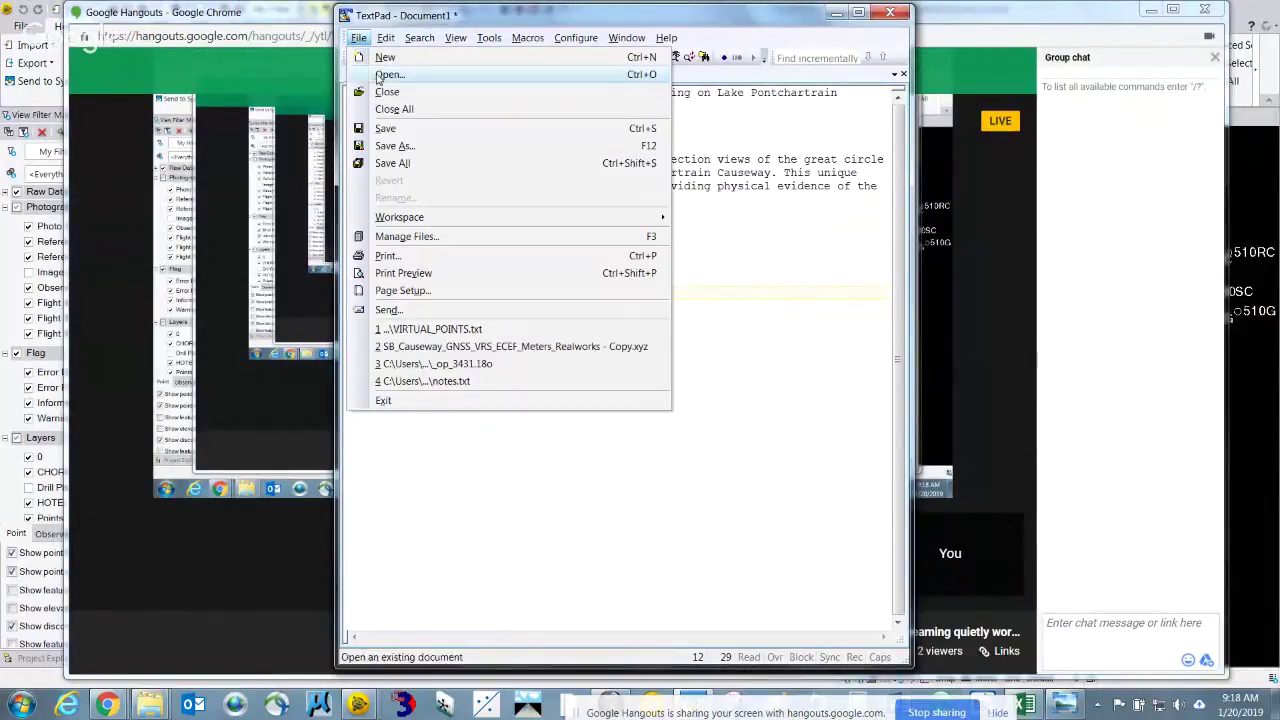
{"action": "left_click", "coordinate": [400, 146]}
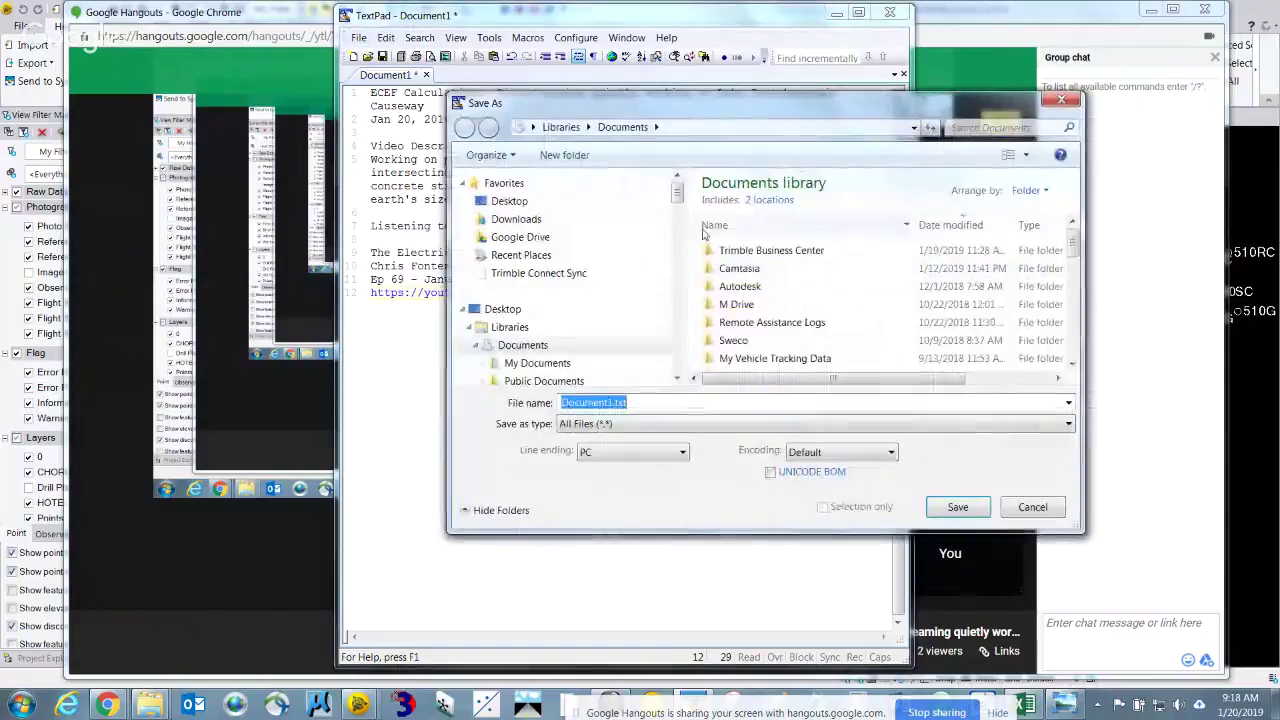
{"action": "left_click", "coordinate": [502, 309]}
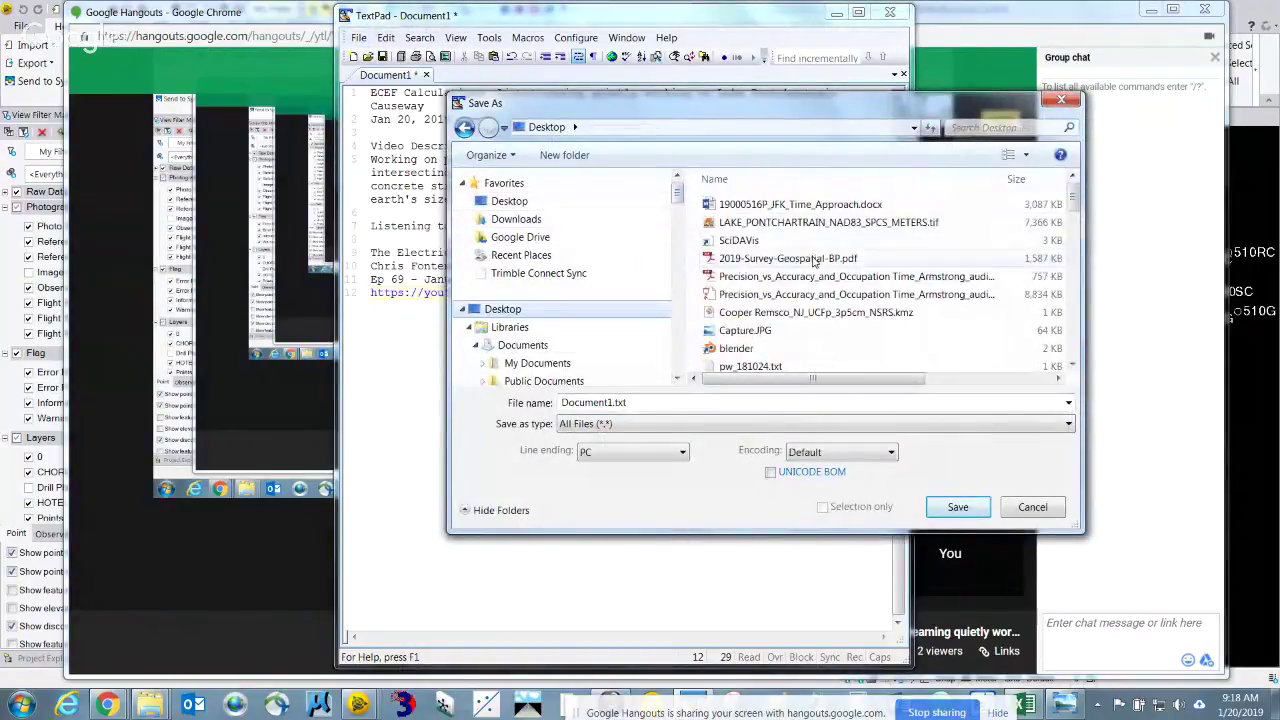
{"action": "left_click", "coordinate": [525, 237]}
{"action": "double_click", "coordinate": [740, 240]}
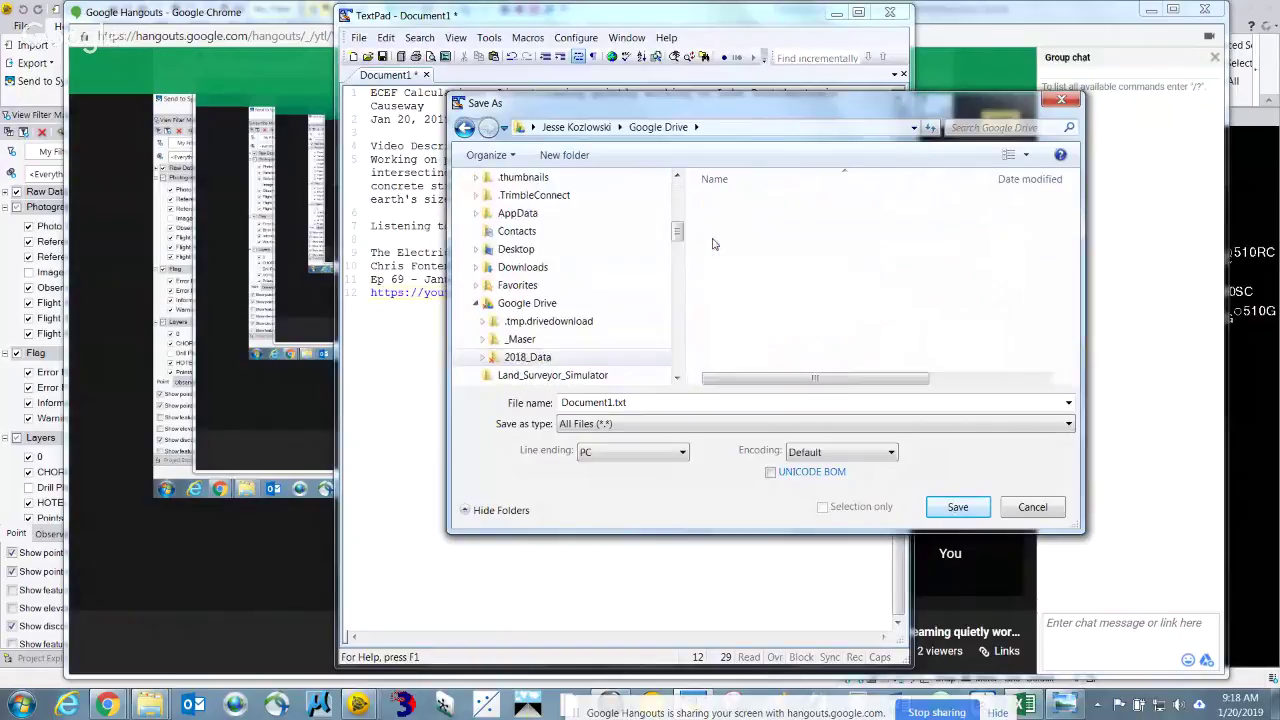
{"action": "left_click_drag", "start_coordinate": [1073, 198], "coordinate": [1070, 318]}
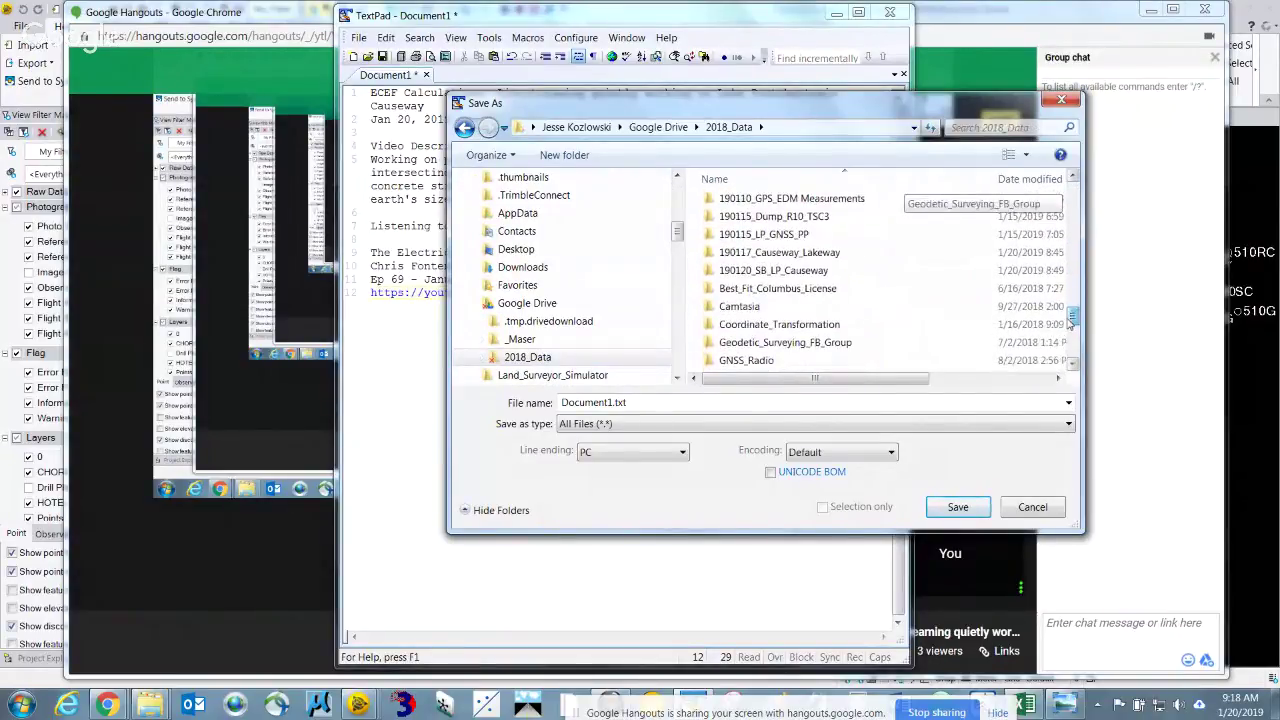
{"action": "double_click", "coordinate": [737, 273]}
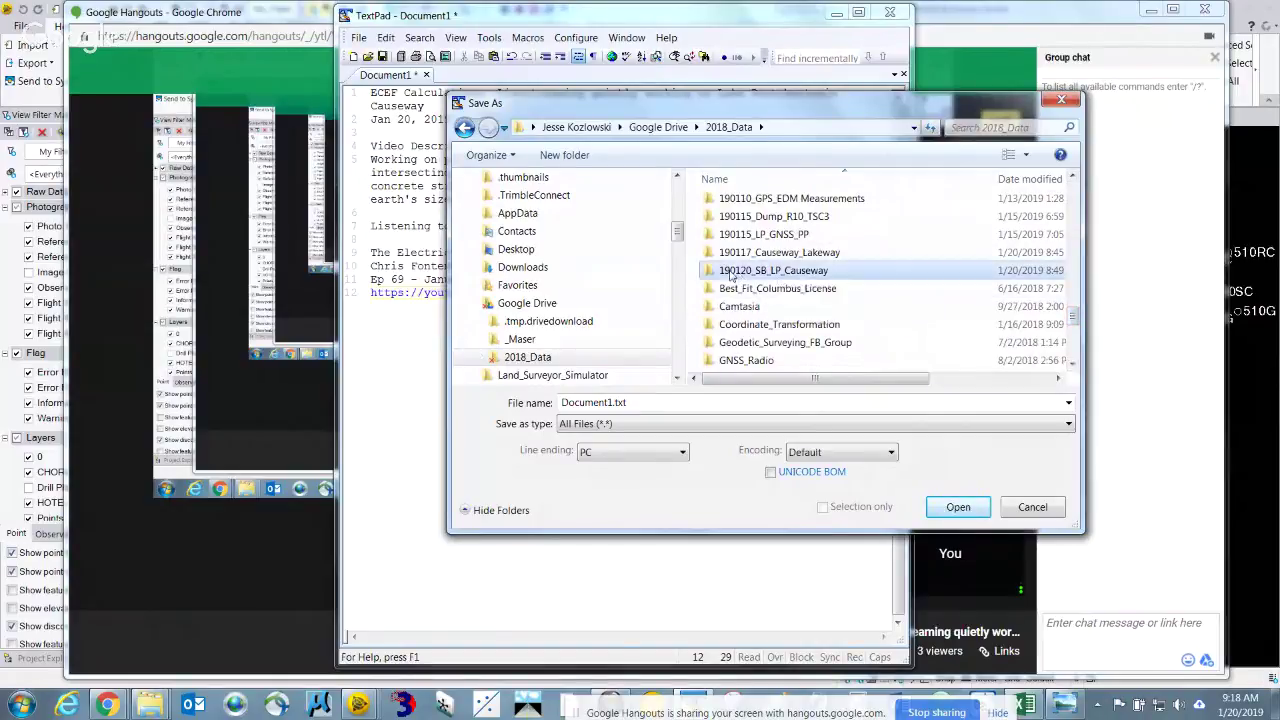
Name the file notes.txt, save it in the 190120_SB_LP_Causeway folder, and close TextPad
{"action": "double_click", "coordinate": [583, 402]}
{"action": "key", "text": "shift+Left"}
{"action": "key", "text": "shift+Left"}
{"action": "key", "text": "shift+Left"}
{"action": "key", "text": "shift+Left"}
{"action": "key", "text": "shift+Left"}
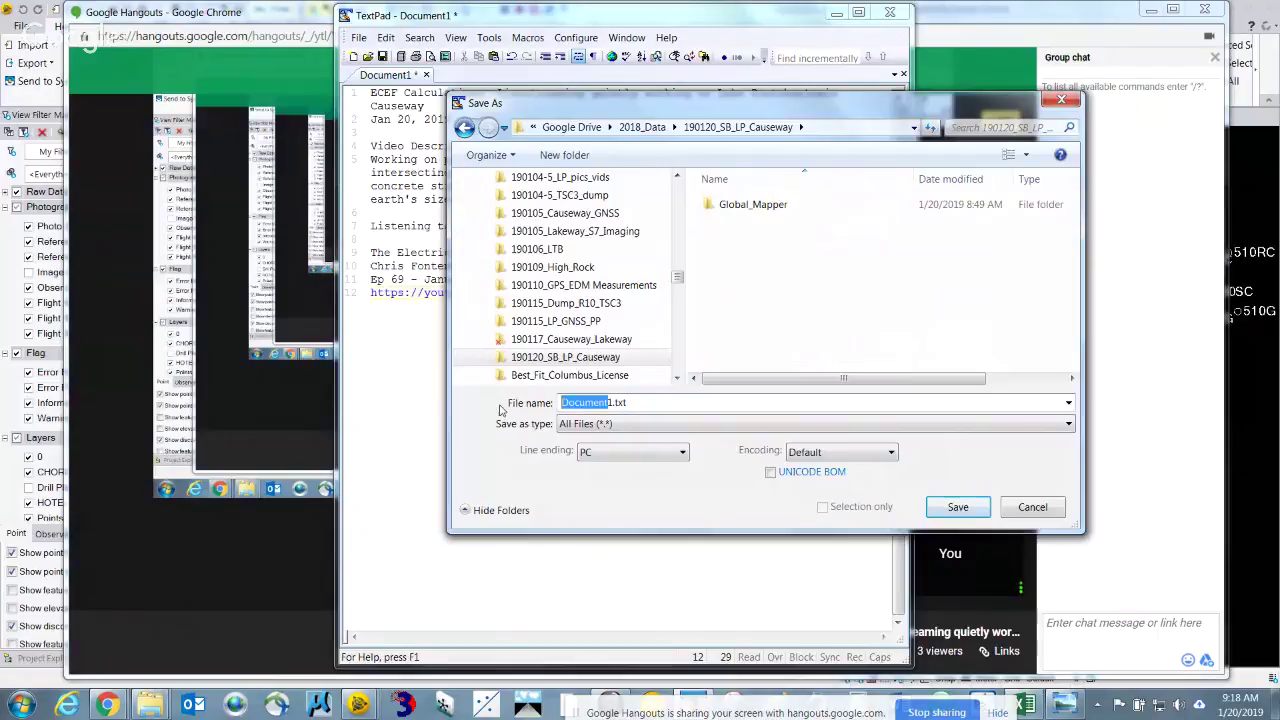
{"action": "key", "text": "Delete"}
{"action": "key", "text": "Delete"}
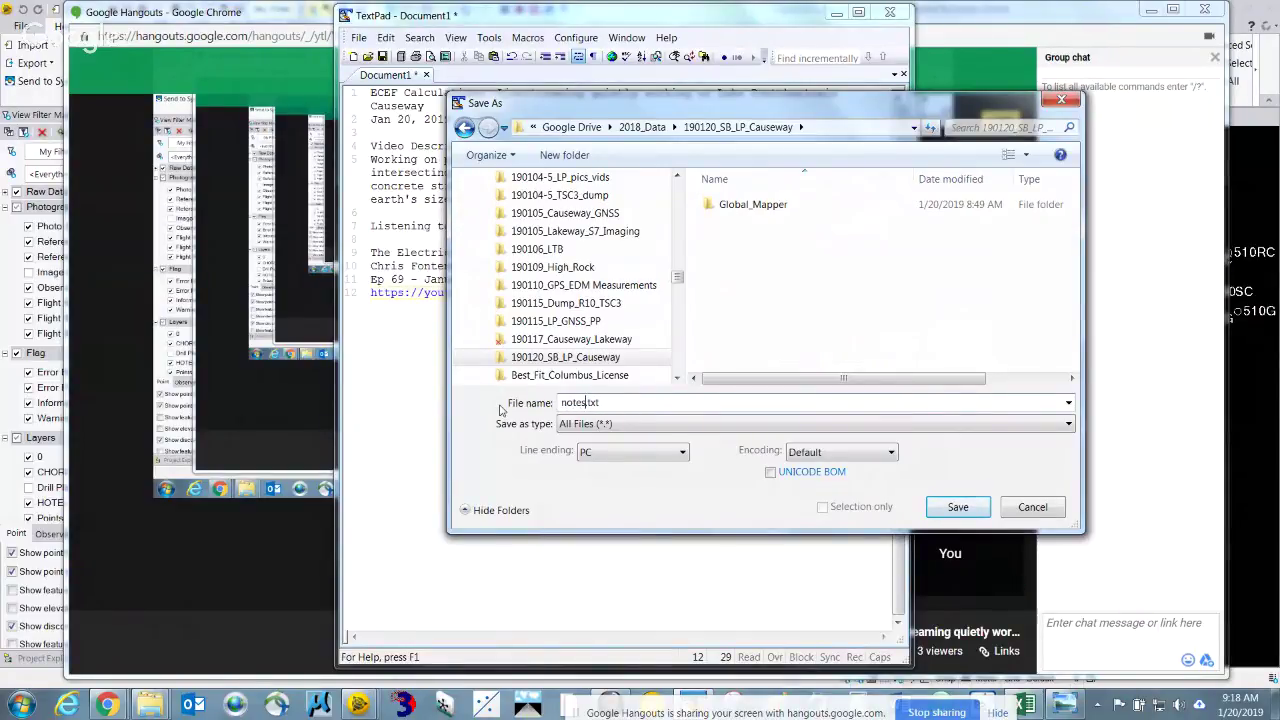
{"action": "left_click", "coordinate": [958, 507]}
{"action": "left_click", "coordinate": [890, 13]}
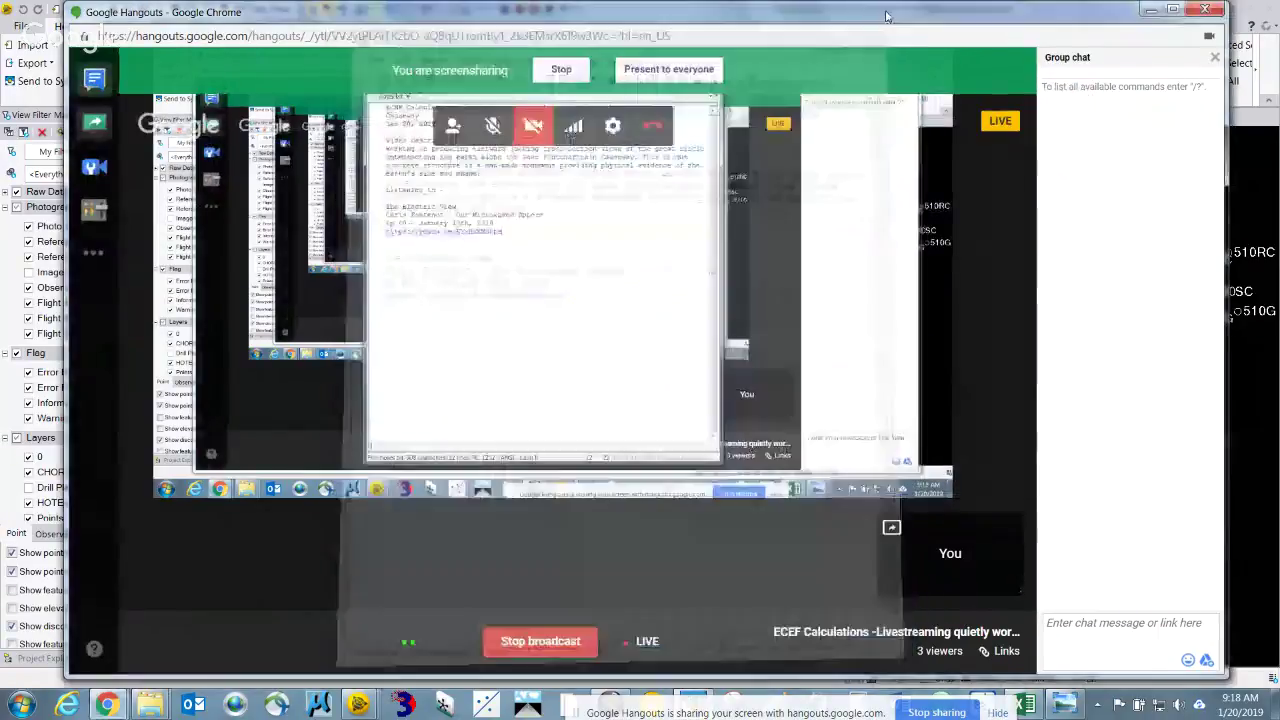
Switch to Trimble Business Center and examine the causeway cross section in 3D and along its full length in plan view
{"action": "left_click", "coordinate": [1151, 9]}
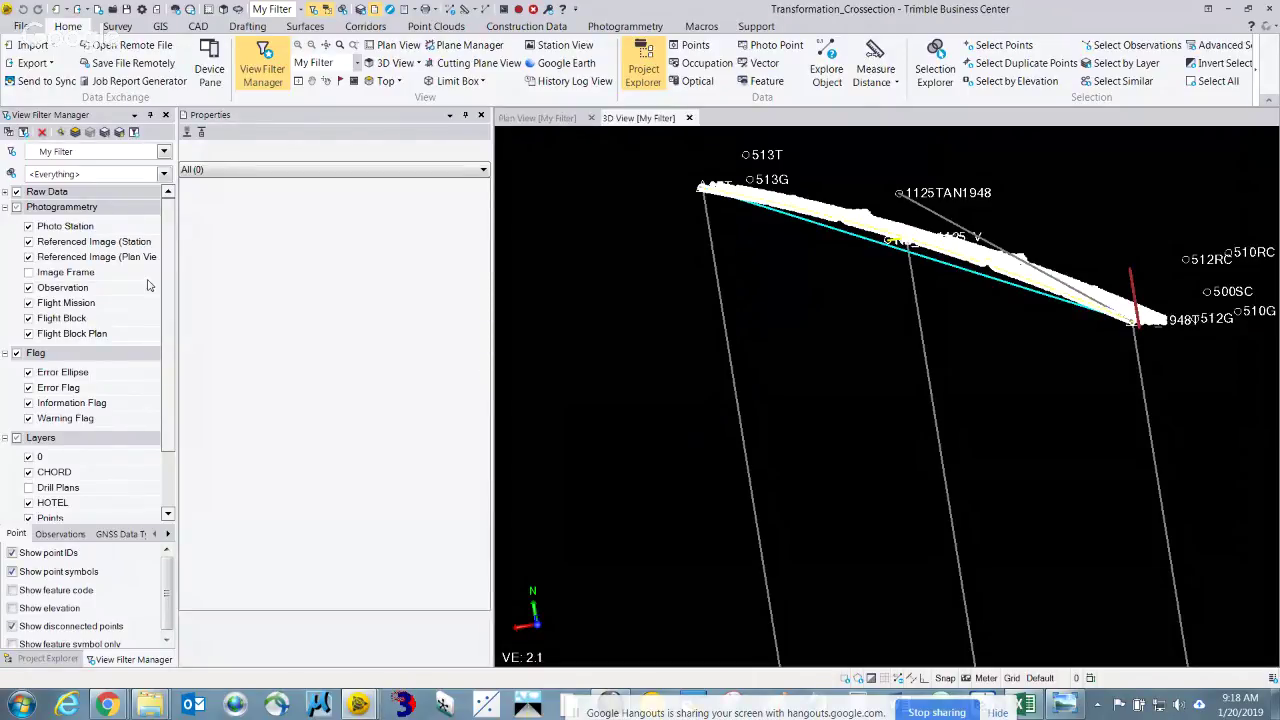
{"action": "middle_click_drag", "start_coordinate": [972, 356], "coordinate": [975, 334]}
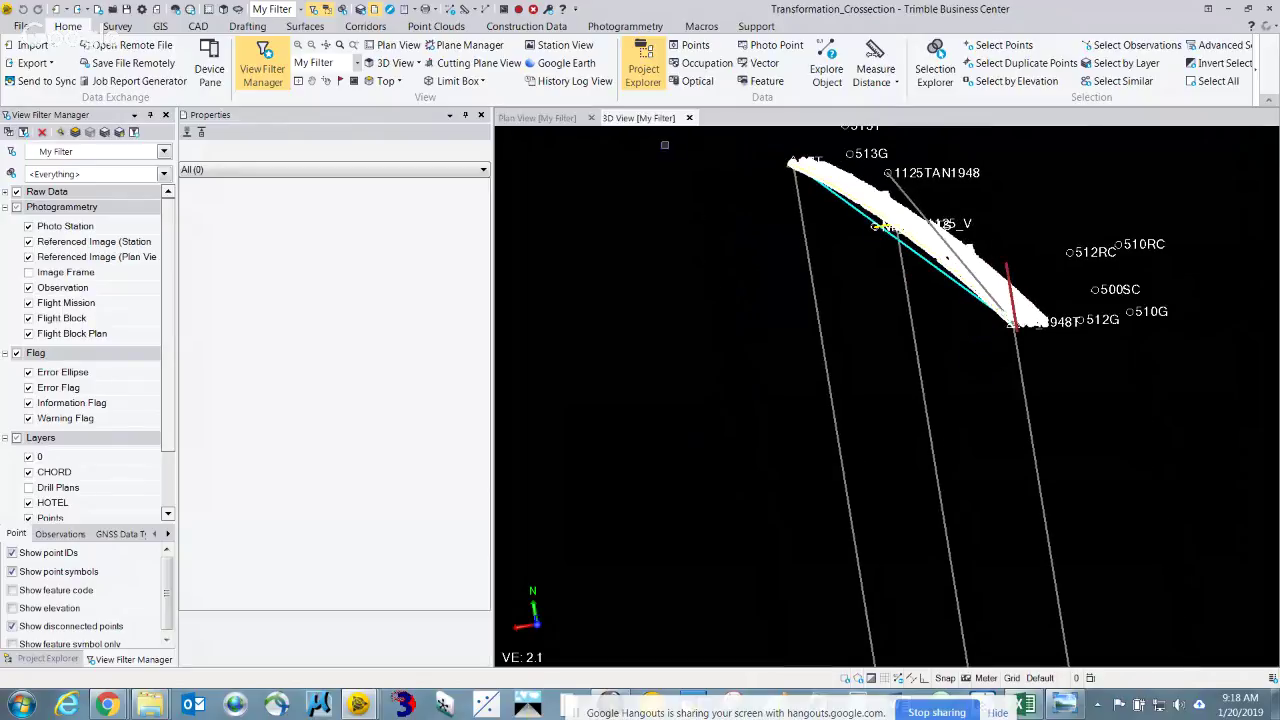
{"action": "scroll", "coordinate": [855, 233], "scroll_direction": "up", "scroll_amount": 1}
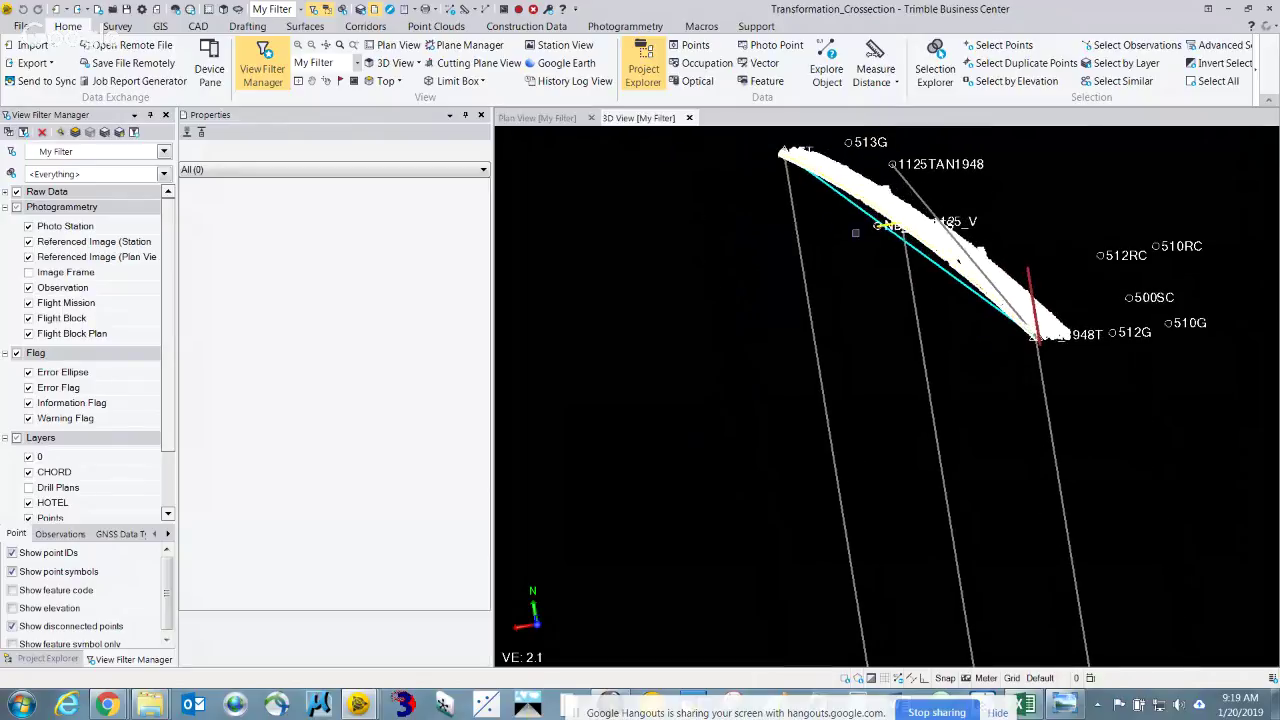
{"action": "left_click", "coordinate": [537, 118]}
{"action": "scroll", "coordinate": [972, 543], "scroll_direction": "down", "scroll_amount": 5}
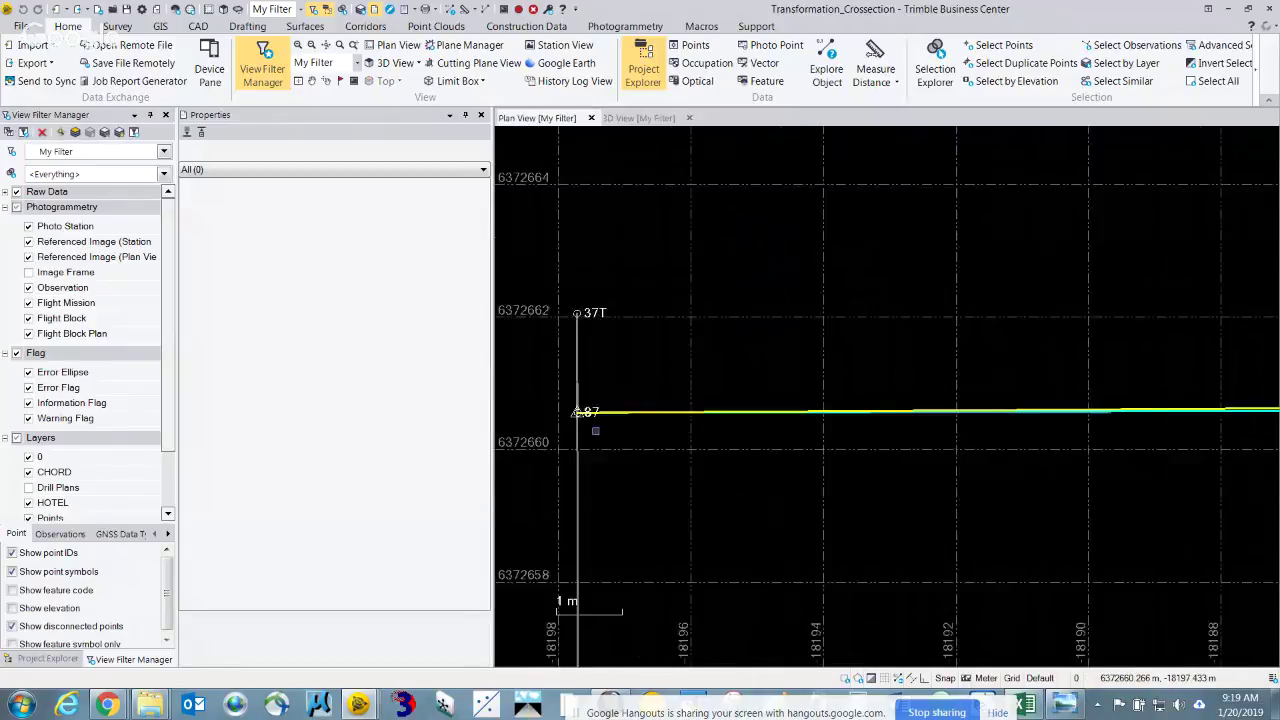
{"action": "scroll", "coordinate": [790, 450], "scroll_direction": "down", "scroll_amount": 4}
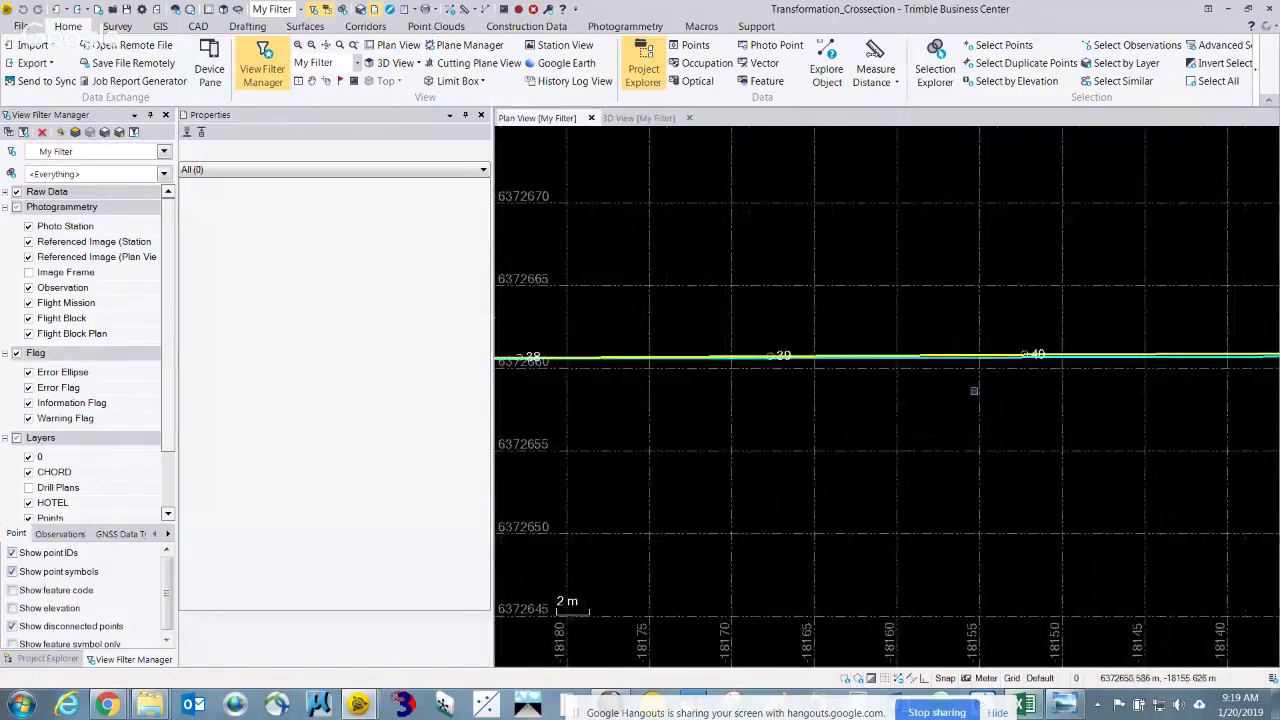
{"action": "scroll", "coordinate": [908, 390], "scroll_direction": "down", "scroll_amount": 4}
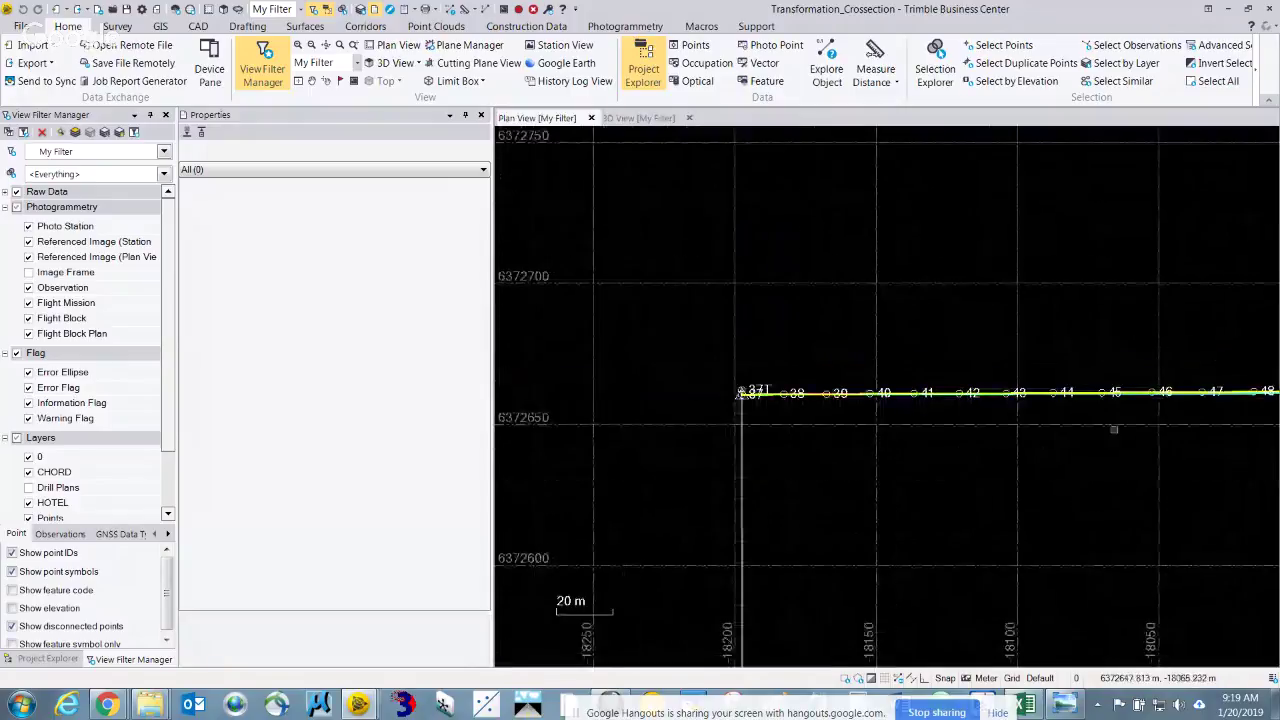
{"action": "scroll", "coordinate": [906, 391], "scroll_direction": "down", "scroll_amount": 5}
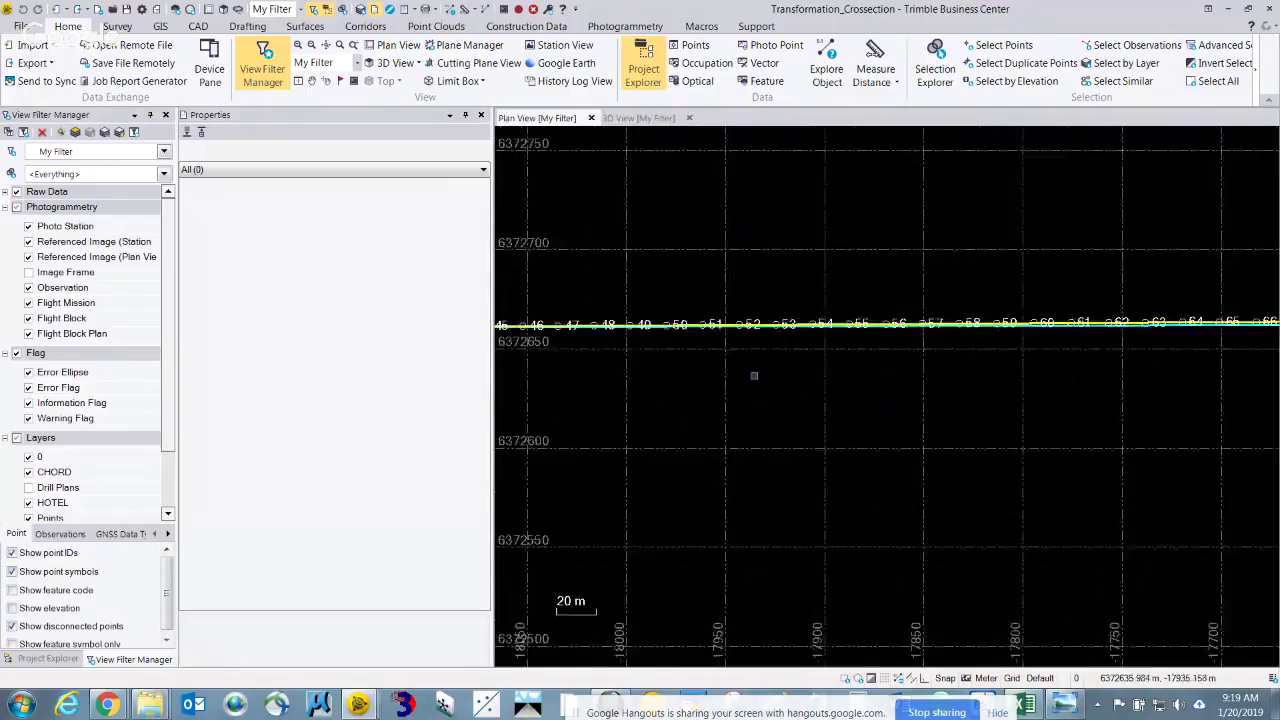
{"action": "scroll", "coordinate": [756, 377], "scroll_direction": "down", "scroll_amount": 7}
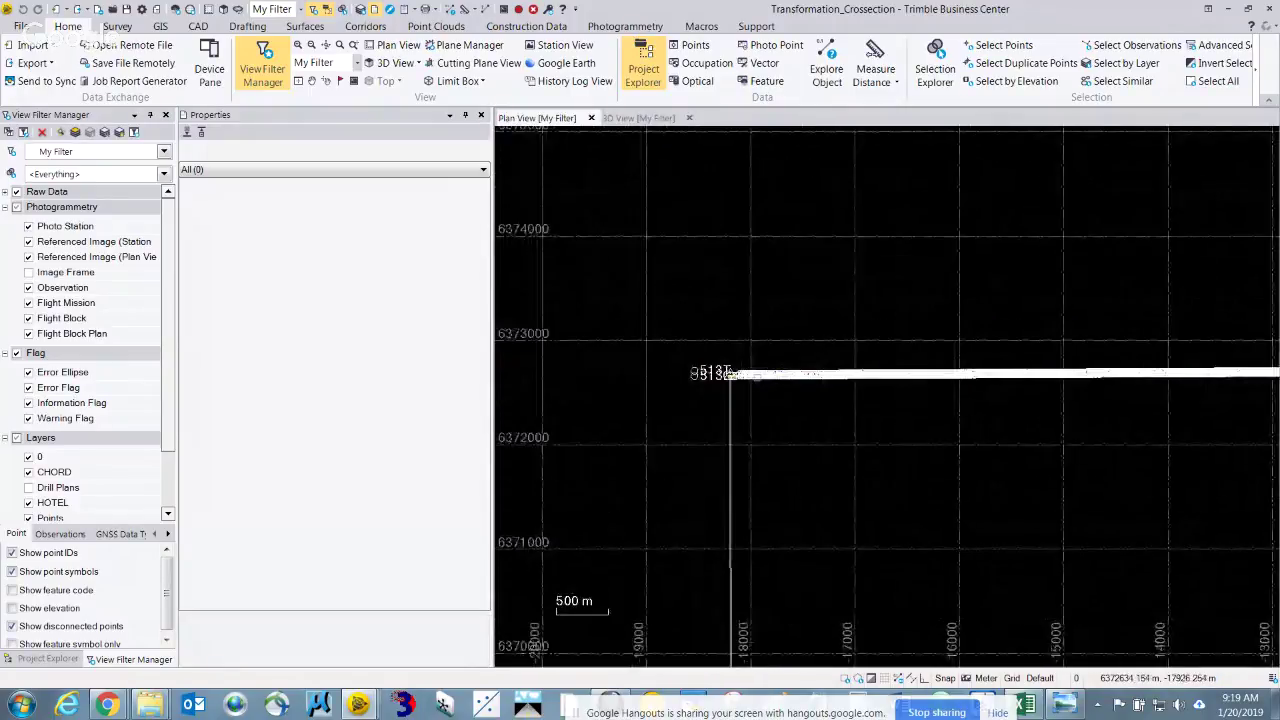
{"action": "scroll", "coordinate": [748, 378], "scroll_direction": "down", "scroll_amount": 3}
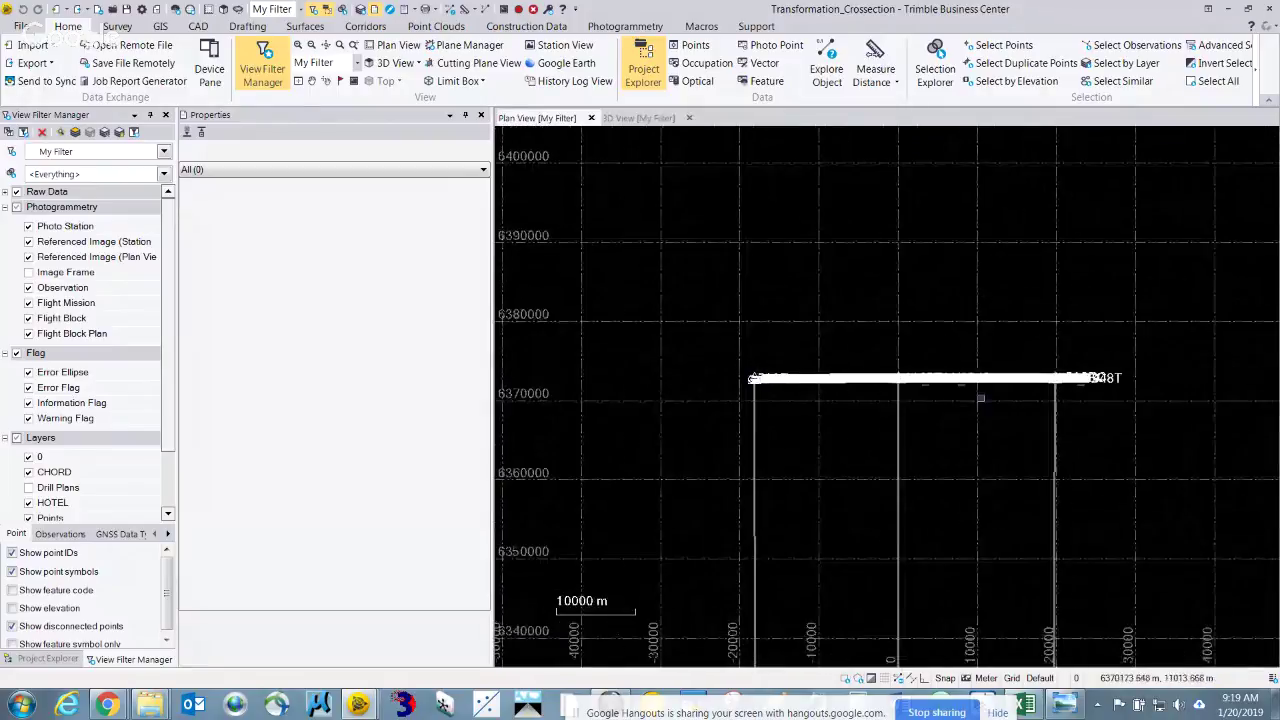
Examine the causeway line and chord around midpoint NB_1125TS in the plan view
{"action": "middle_click_drag", "start_coordinate": [920, 388], "coordinate": [800, 386]}
{"action": "scroll", "coordinate": [791, 378], "scroll_direction": "up", "scroll_amount": 1}
{"action": "scroll", "coordinate": [791, 378], "scroll_direction": "up", "scroll_amount": 7}
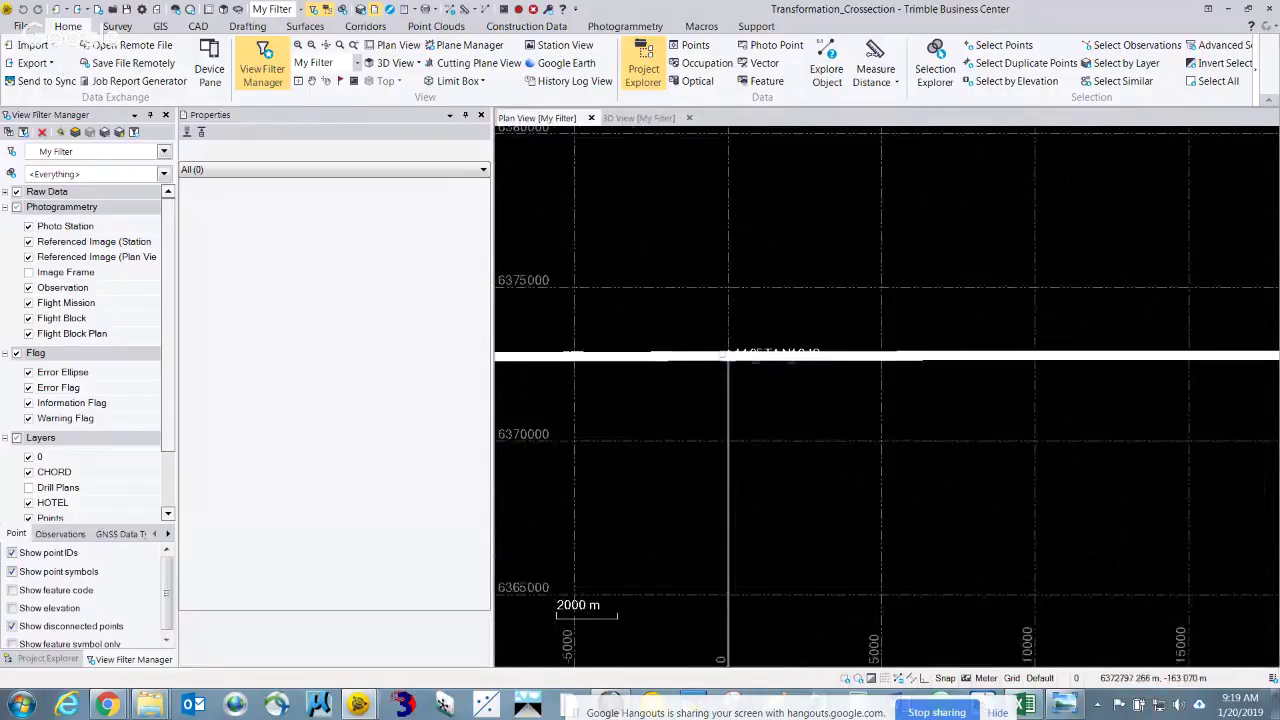
{"action": "scroll", "coordinate": [711, 360], "scroll_direction": "up", "scroll_amount": 2}
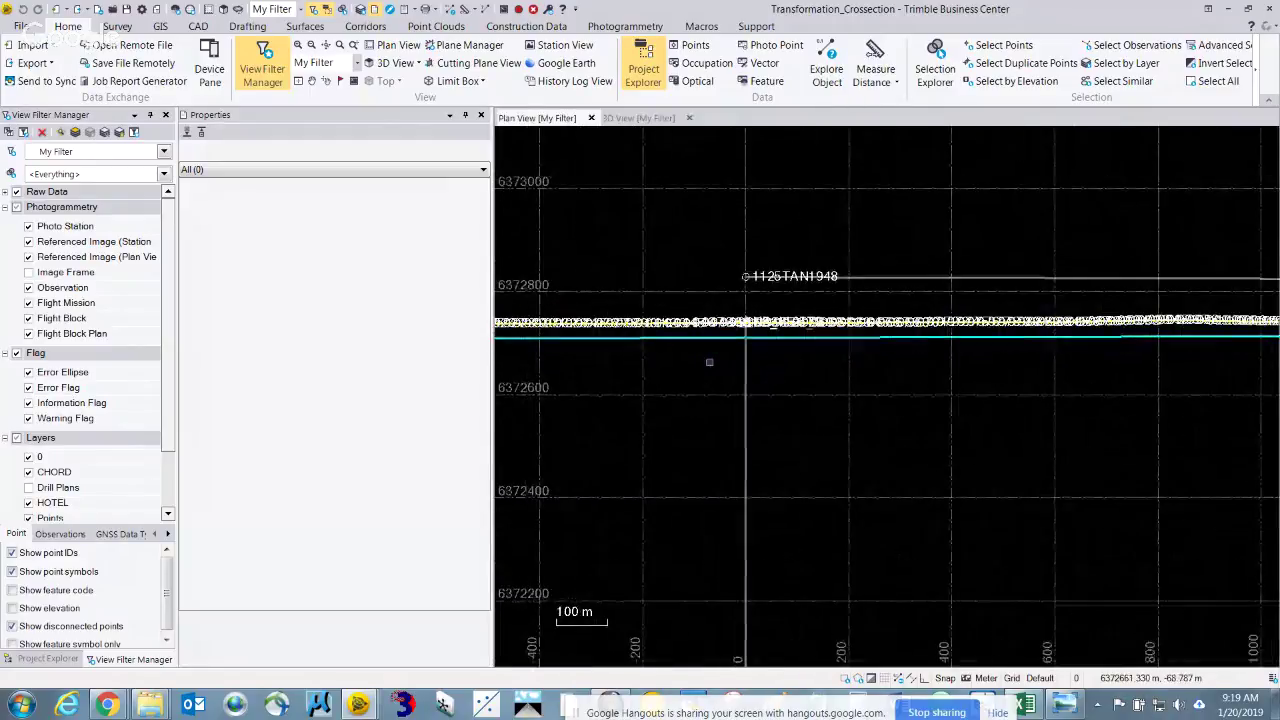
{"action": "scroll", "coordinate": [740, 340], "scroll_direction": "up", "scroll_amount": 5}
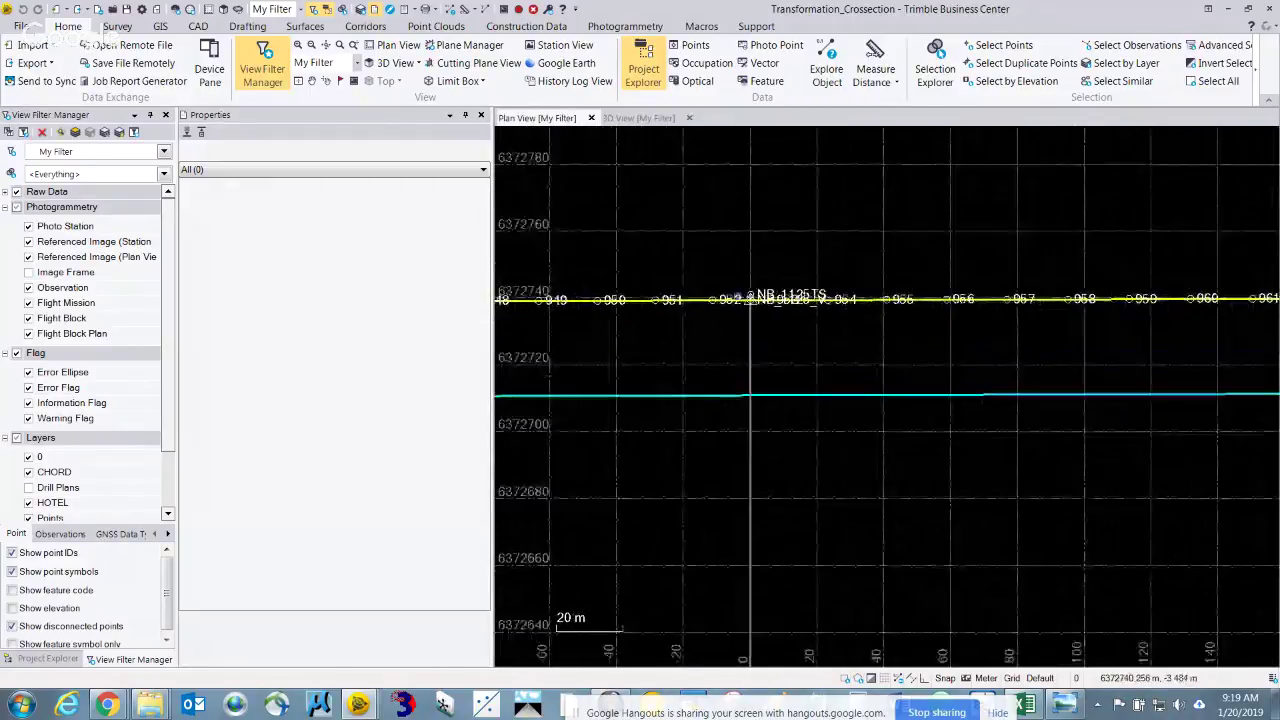
{"action": "scroll", "coordinate": [740, 300], "scroll_direction": "up", "scroll_amount": 3}
{"action": "scroll", "coordinate": [741, 317], "scroll_direction": "down", "scroll_amount": 1}
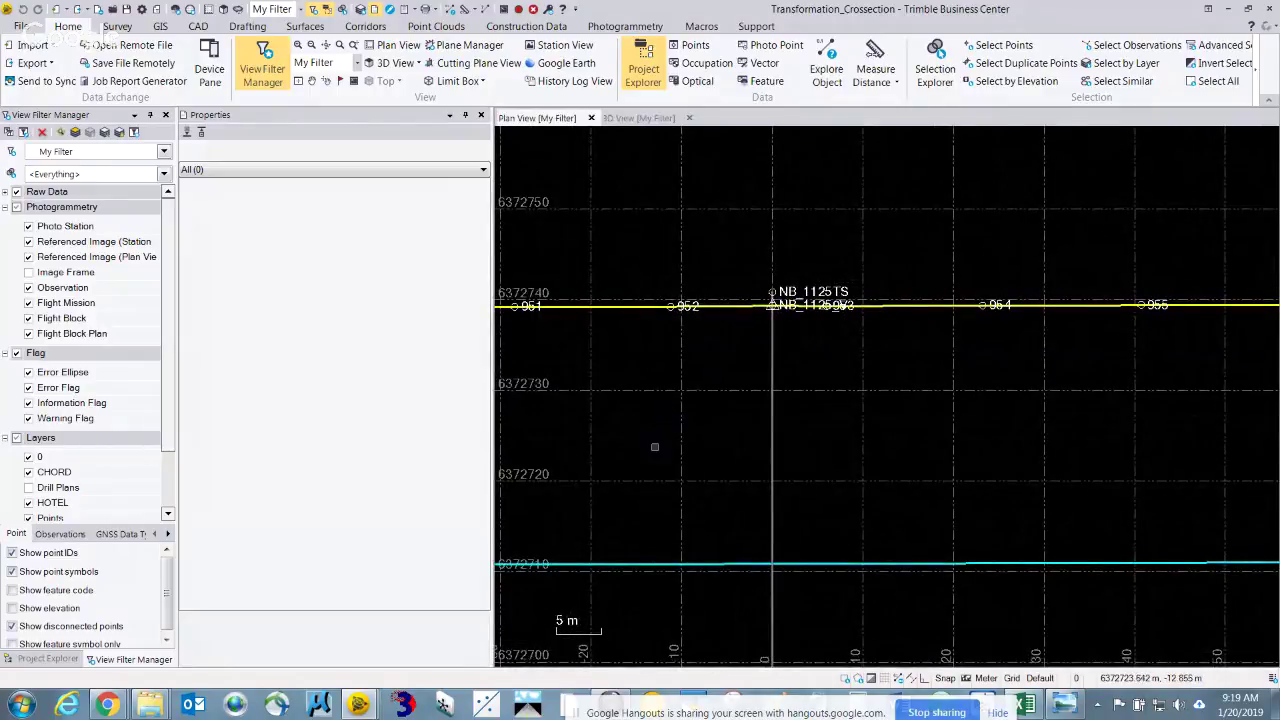
Review the handwritten southbound cross-section calculations photo and look through the 2018_Data folder, minimizing both windows
{"action": "key", "text": "alt+Tab"}
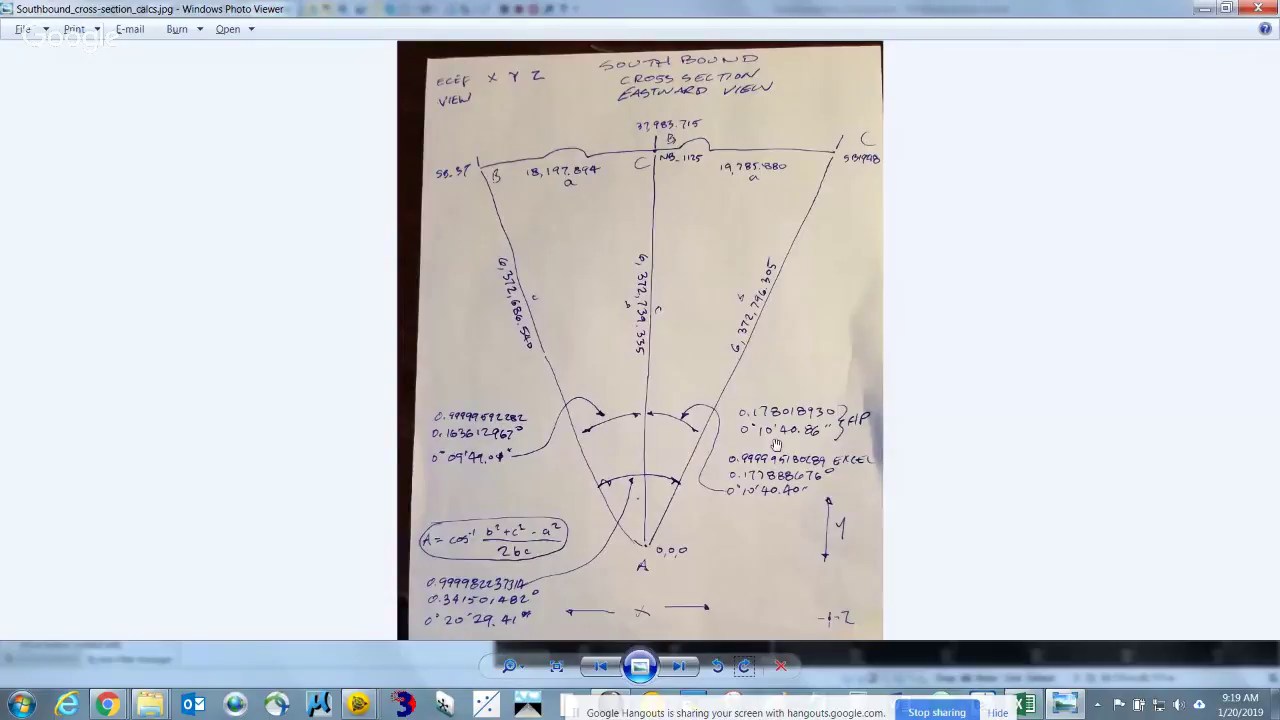
{"action": "key", "text": "alt+Tab"}
{"action": "key", "text": "alt+Tab"}
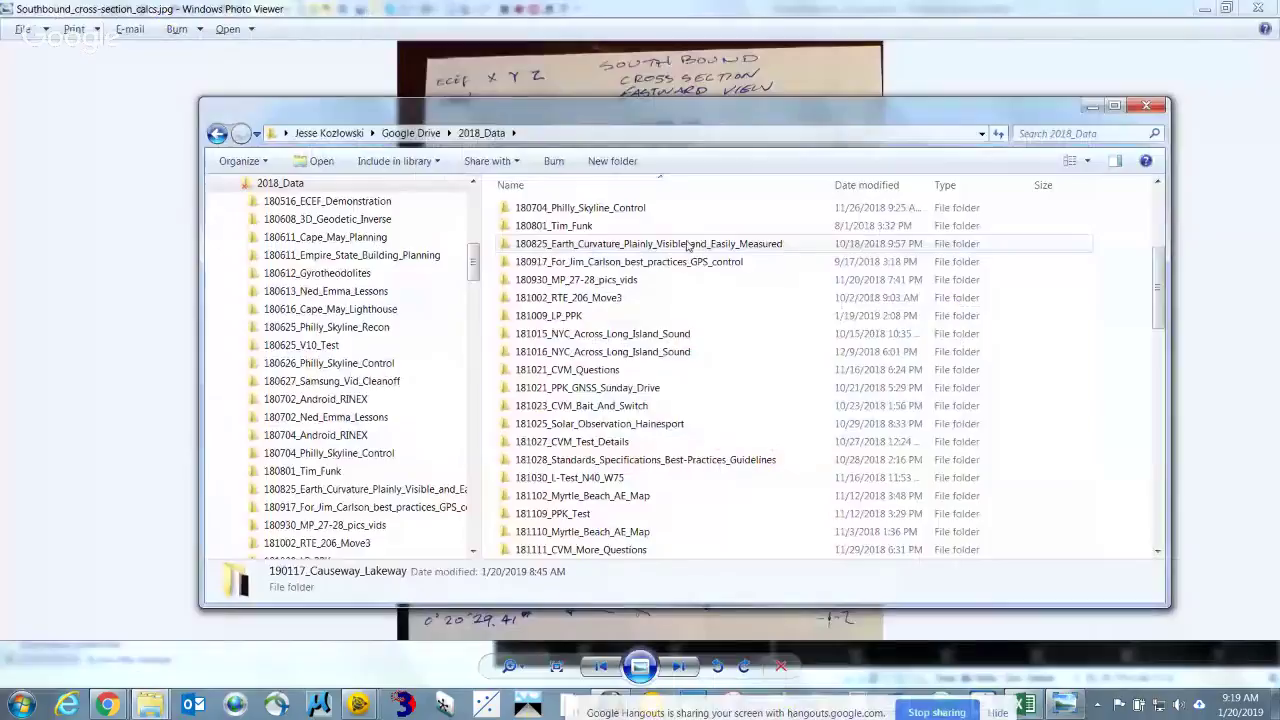
{"action": "scroll", "coordinate": [662, 215], "scroll_direction": "up", "scroll_amount": 5}
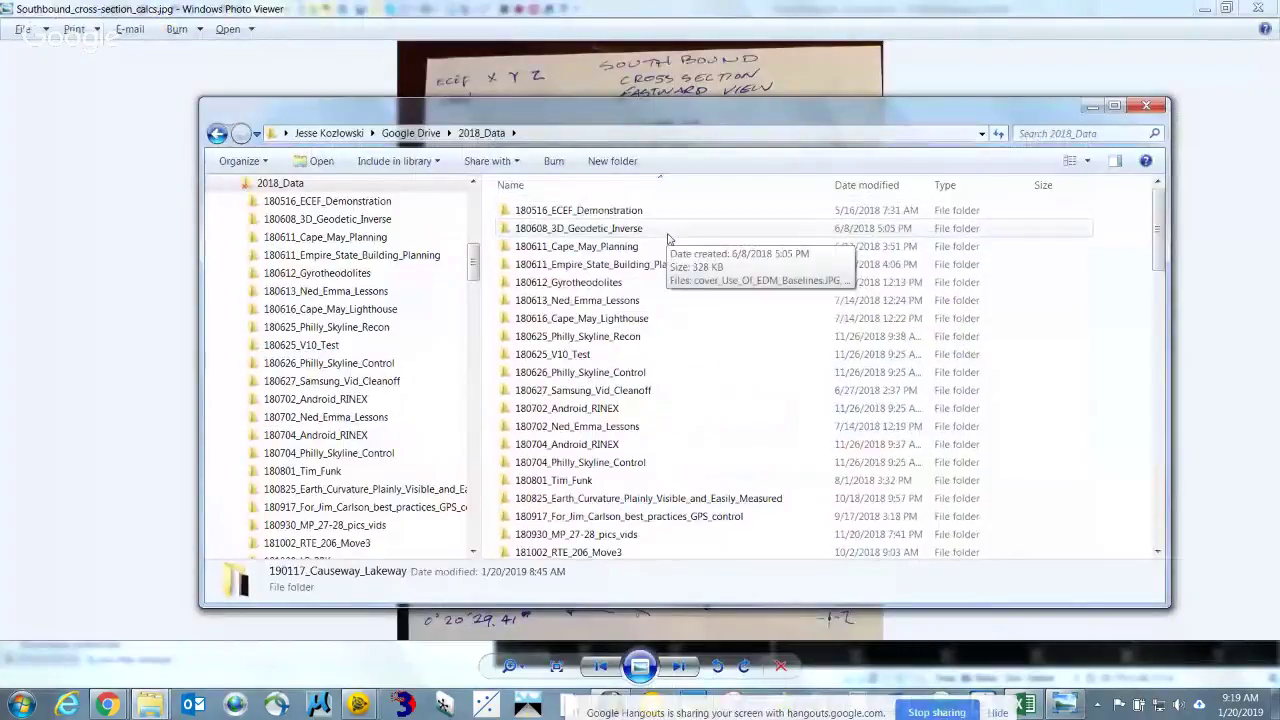
{"action": "scroll", "coordinate": [615, 380], "scroll_direction": "down", "scroll_amount": 4}
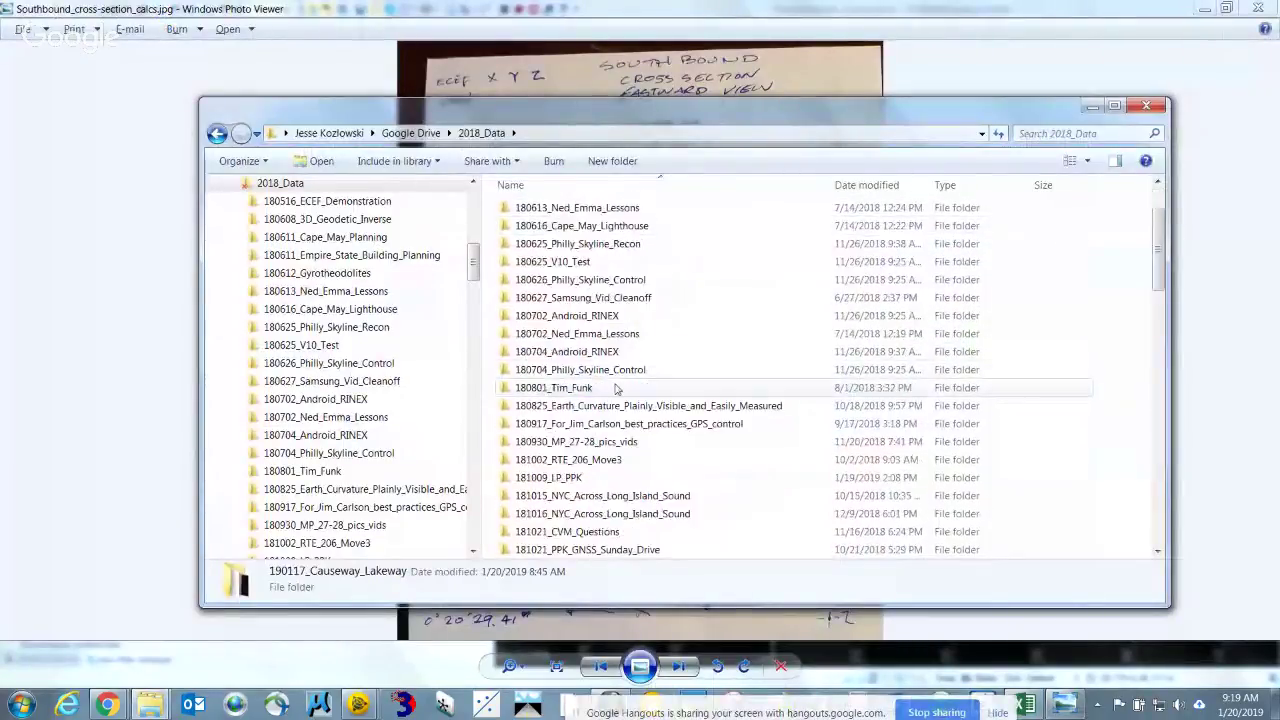
{"action": "scroll", "coordinate": [615, 390], "scroll_direction": "down", "scroll_amount": 8}
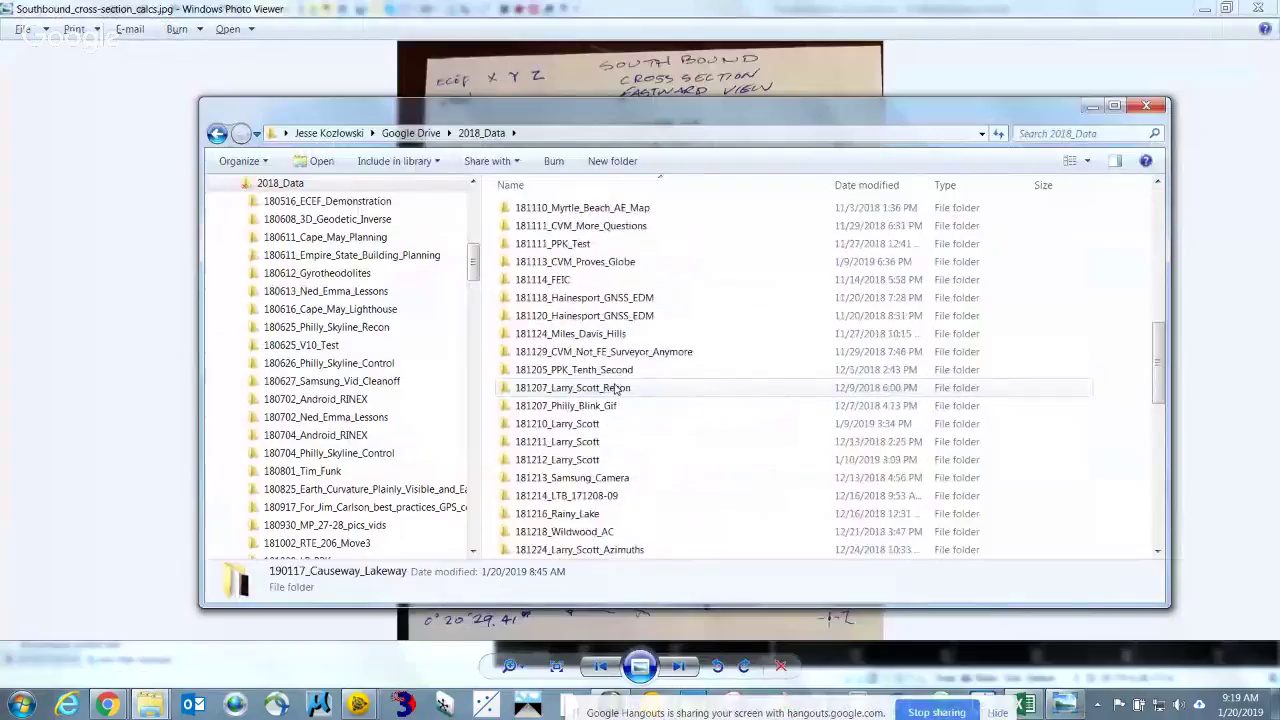
{"action": "left_click", "coordinate": [1093, 105]}
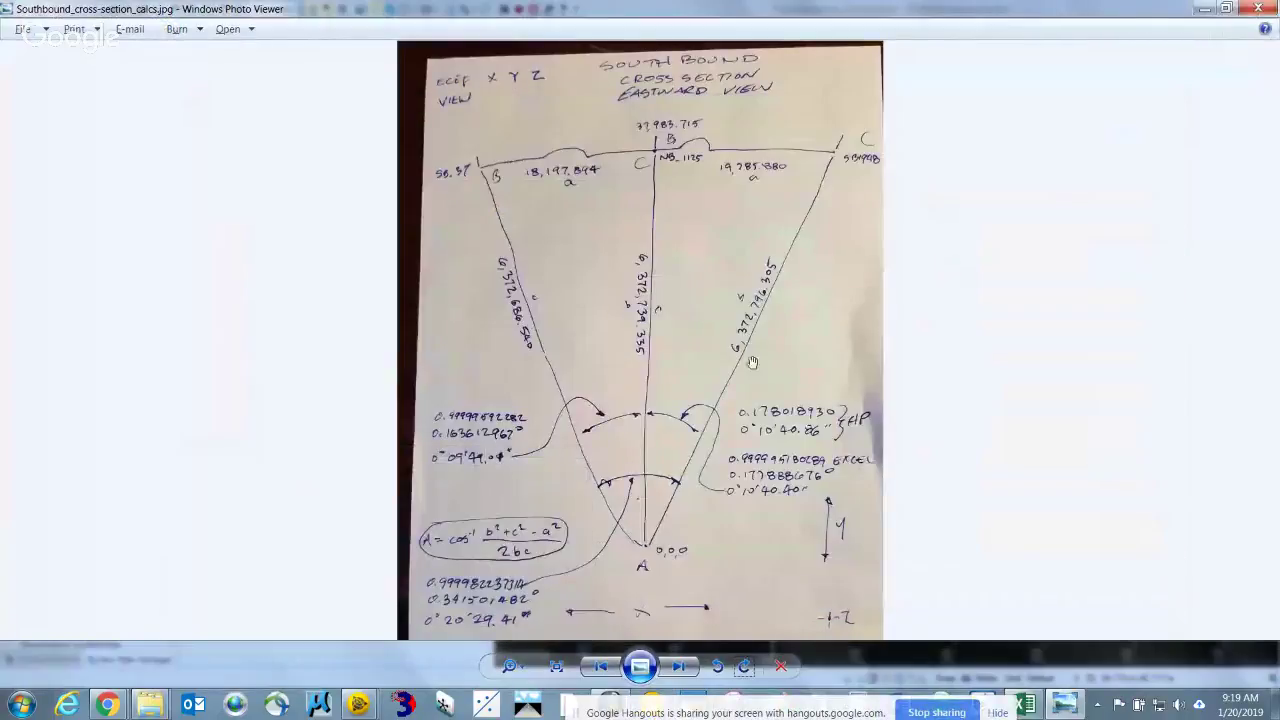
{"action": "left_click", "coordinate": [1204, 9]}
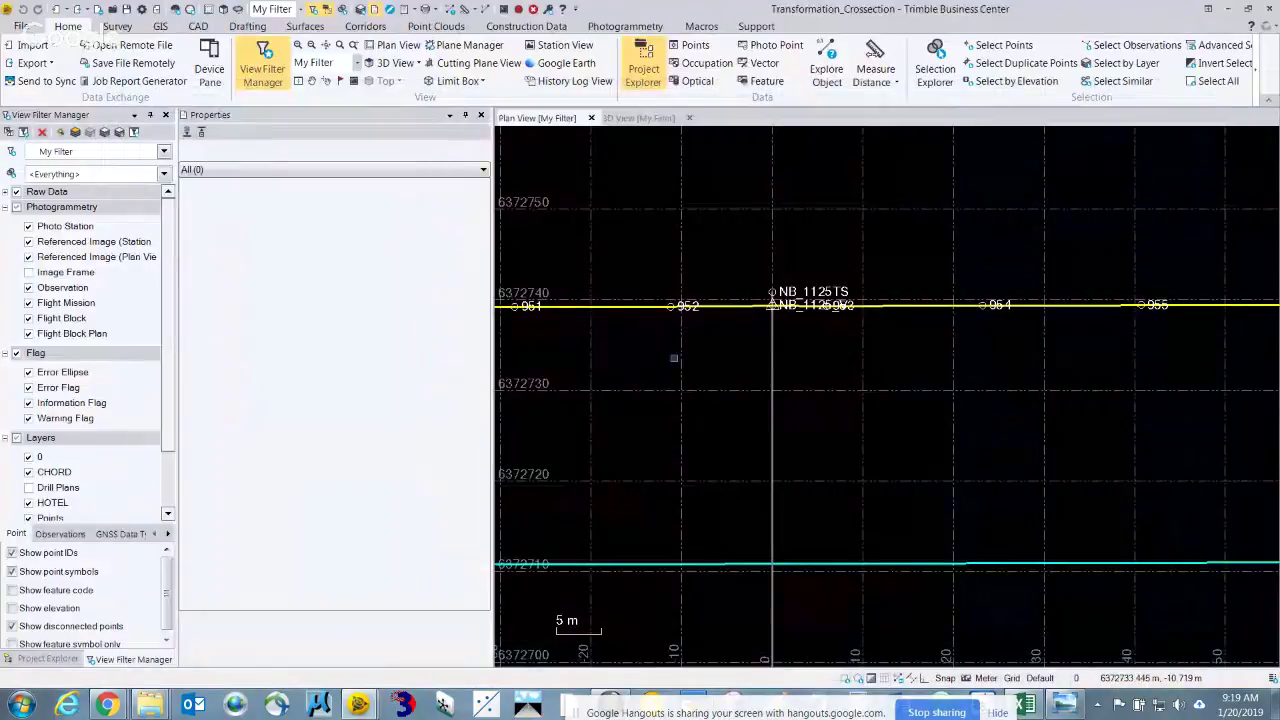
Switch to the 190117_Causeway_GNSS_PP project and examine the points around NB_1125TS in the plan view
{"action": "key", "text": "alt+Tab"}
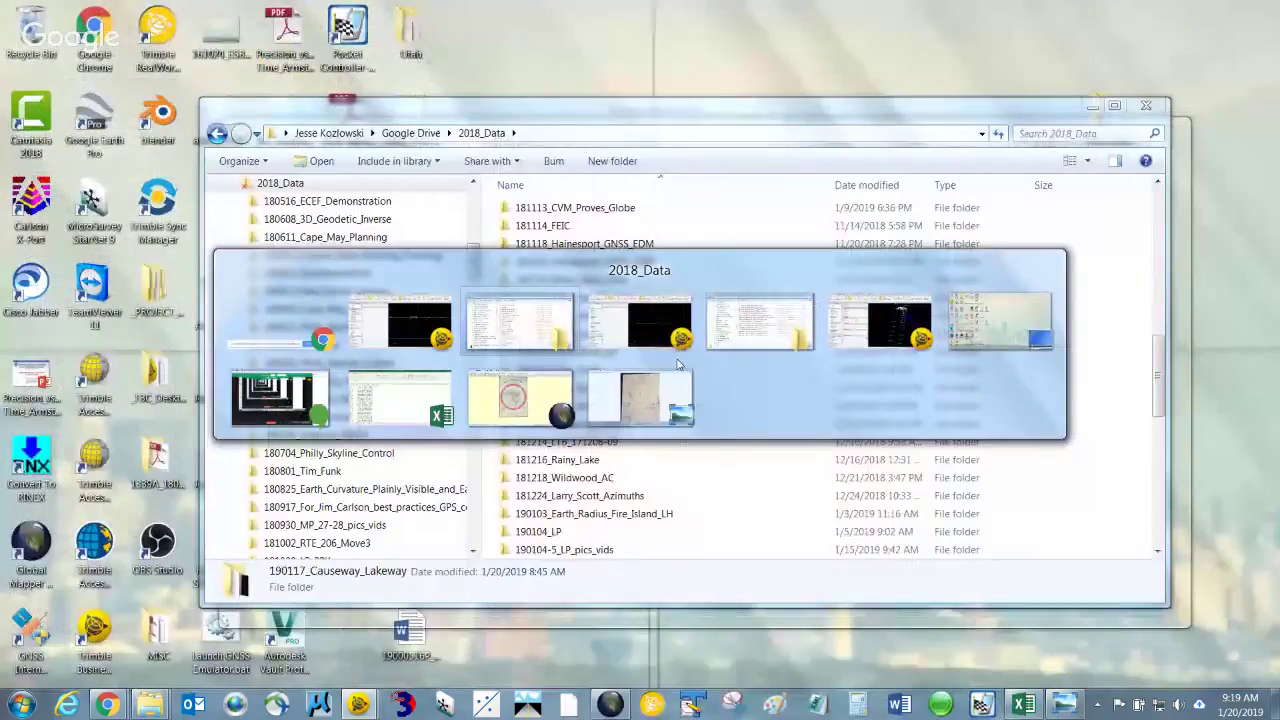
{"action": "key", "text": "Tab"}
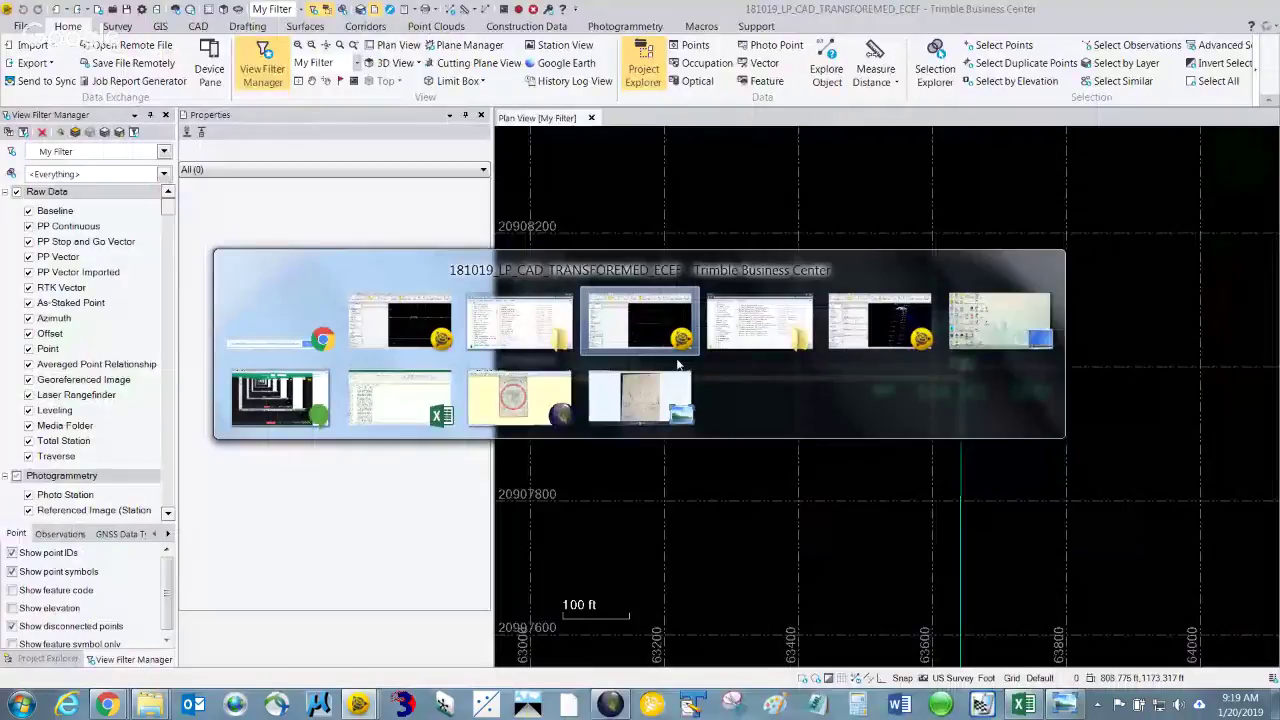
{"action": "key", "text": "Tab"}
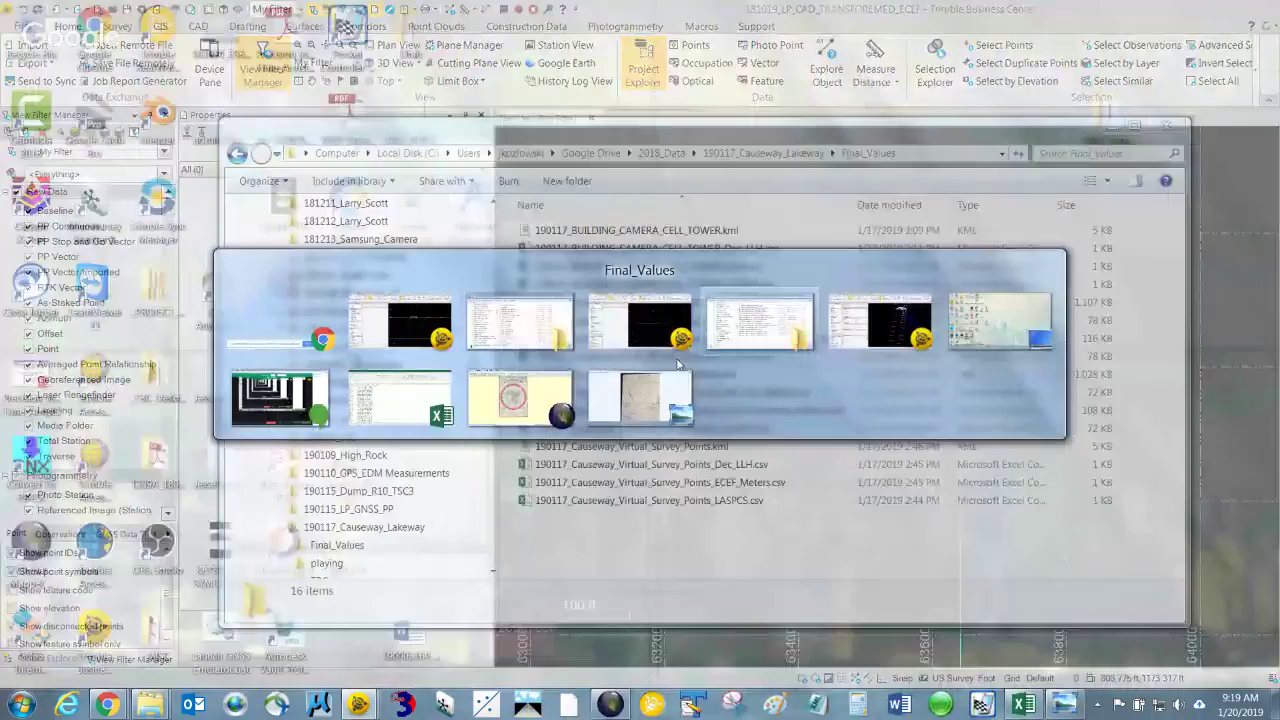
{"action": "key", "text": "Tab"}
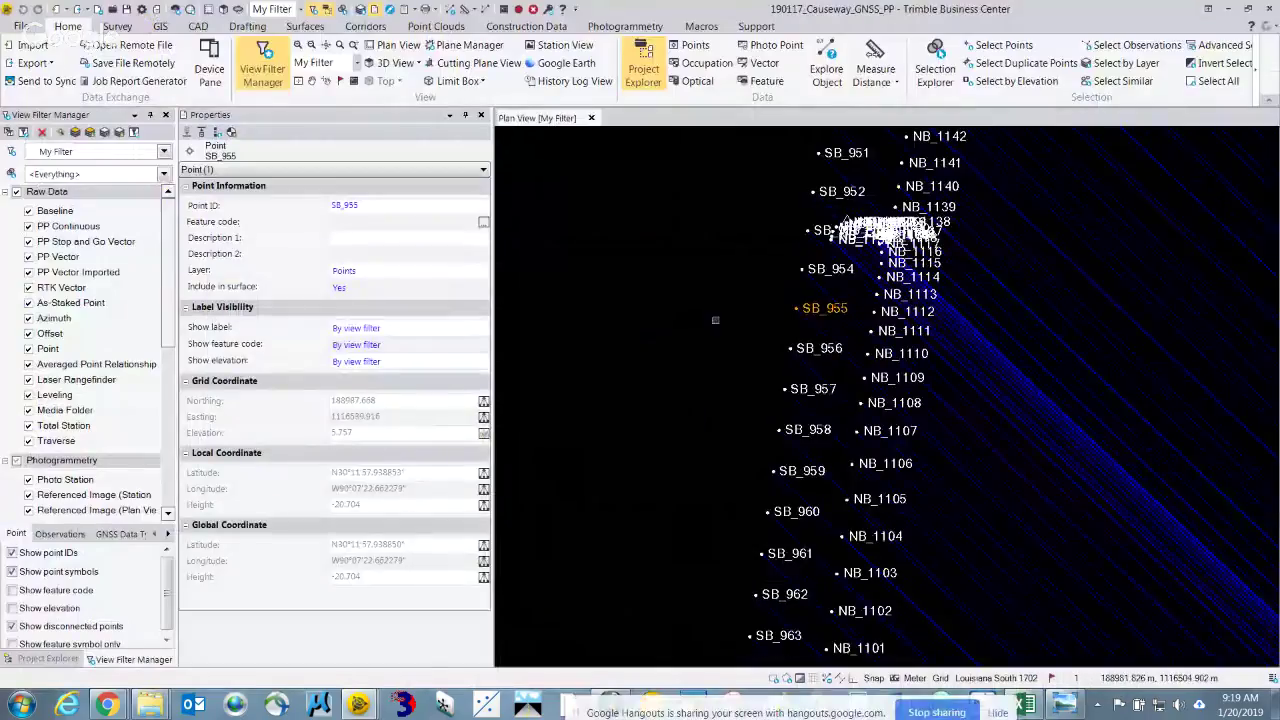
{"action": "scroll", "coordinate": [874, 237], "scroll_direction": "up", "scroll_amount": 8}
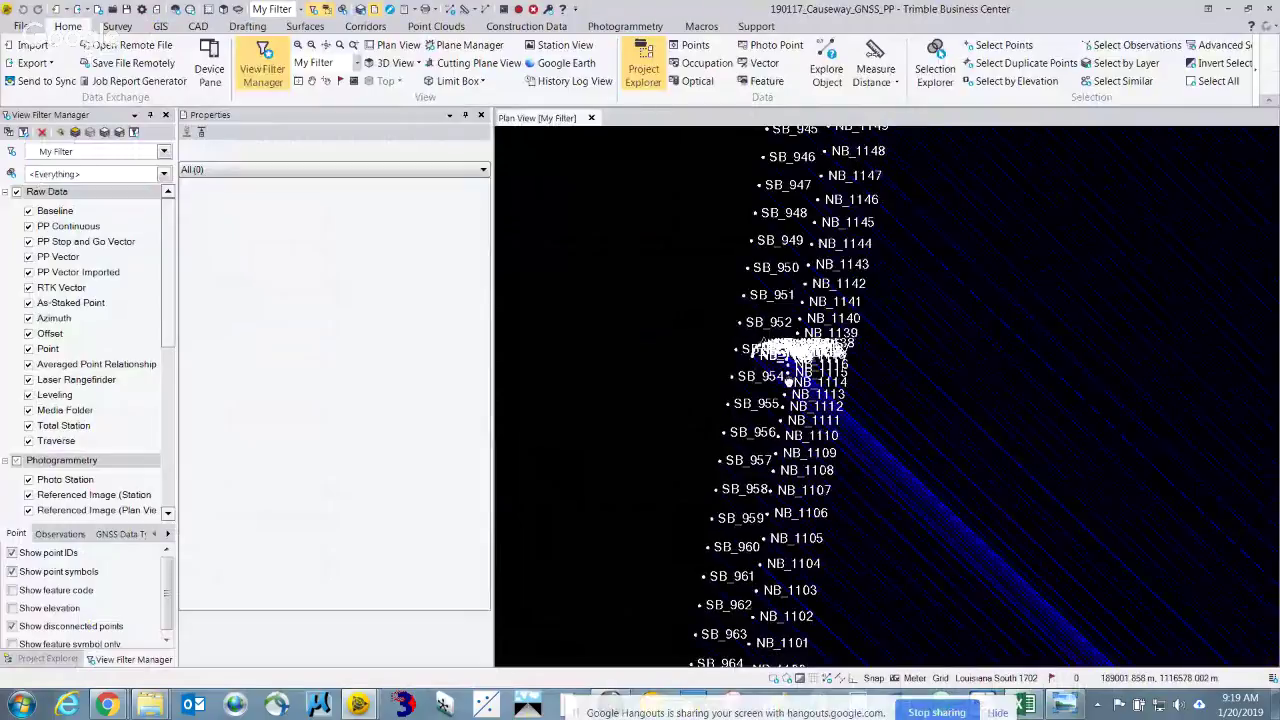
{"action": "scroll", "coordinate": [720, 352], "scroll_direction": "up", "scroll_amount": 4}
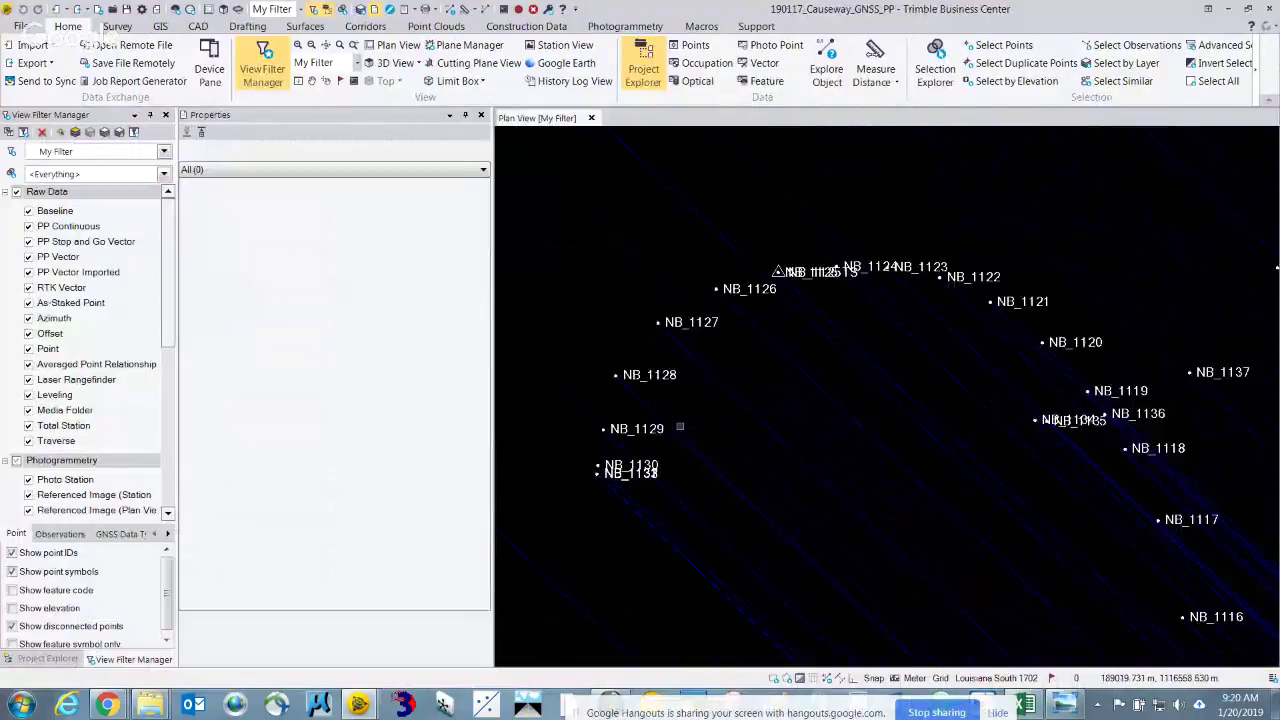
{"action": "scroll", "coordinate": [685, 424], "scroll_direction": "down", "scroll_amount": 2}
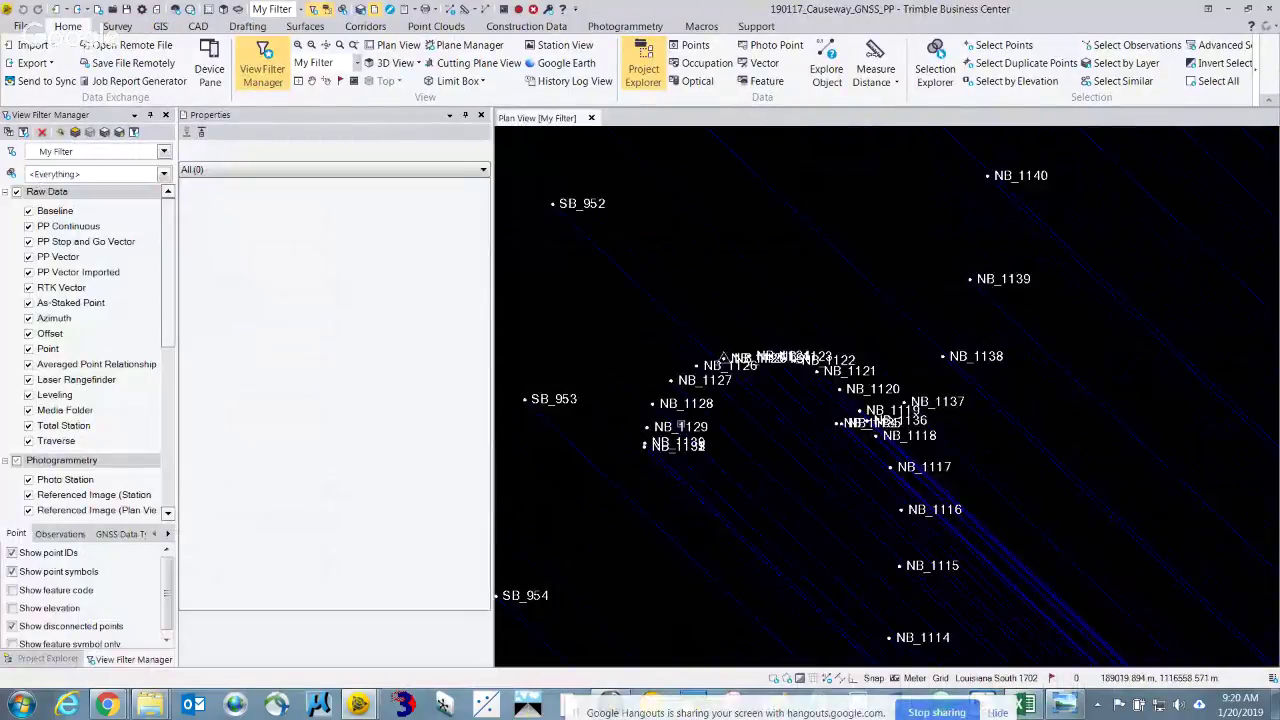
Examine the full extent of the causeway points and their vectors to base station MARY in the plan view
{"action": "scroll", "coordinate": [718, 420], "scroll_direction": "down", "scroll_amount": 10}
{"action": "scroll", "coordinate": [720, 420], "scroll_direction": "down", "scroll_amount": 5}
{"action": "scroll", "coordinate": [720, 420], "scroll_direction": "down", "scroll_amount": 3}
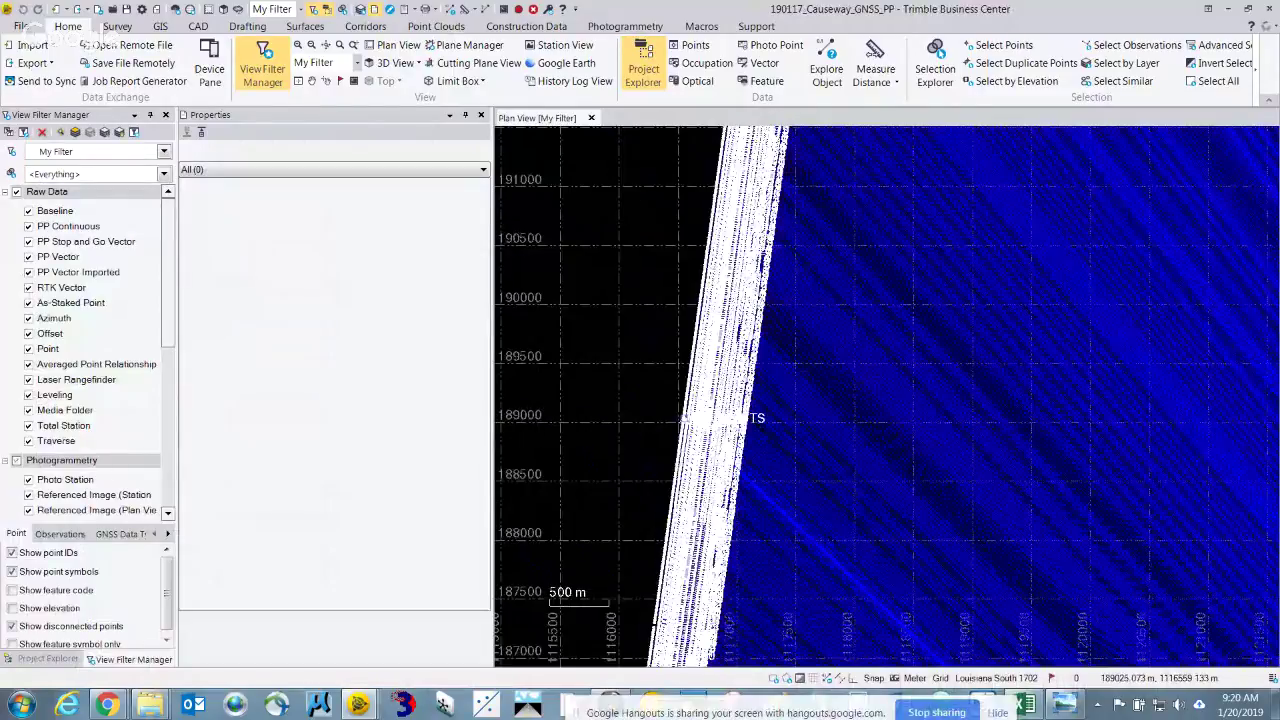
{"action": "scroll", "coordinate": [900, 420], "scroll_direction": "down", "scroll_amount": 4}
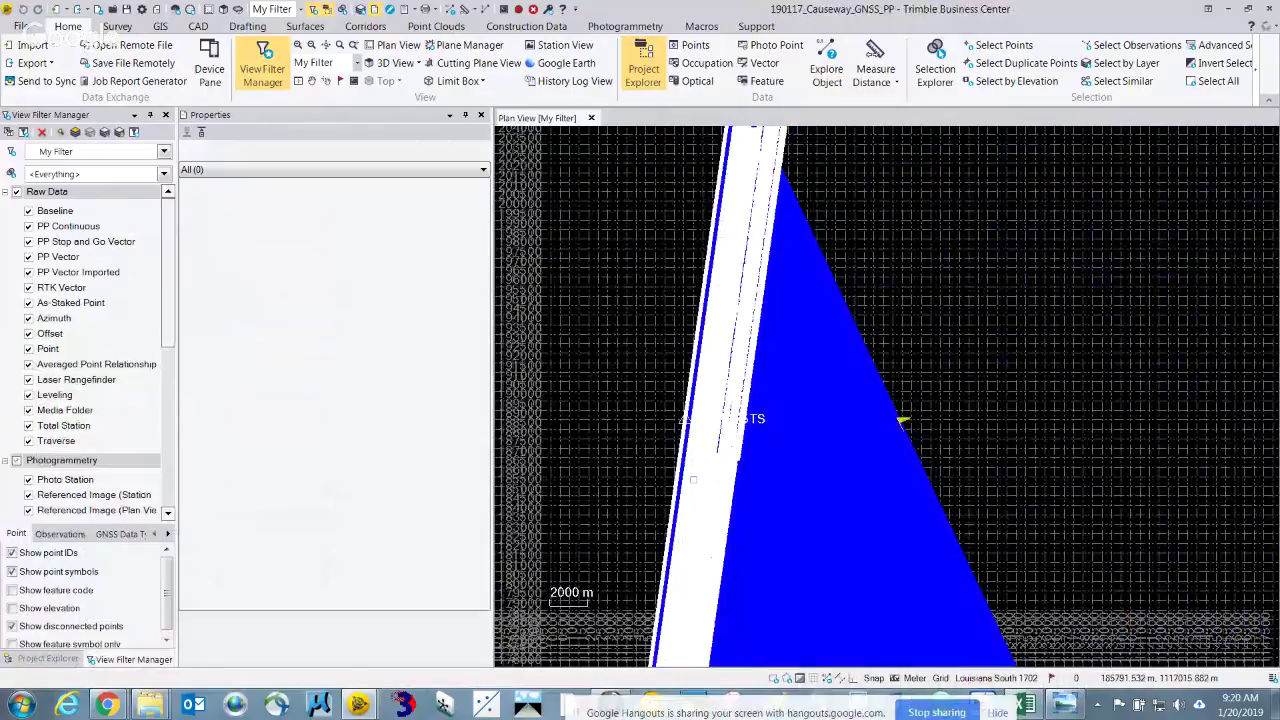
{"action": "scroll", "coordinate": [760, 400], "scroll_direction": "down", "scroll_amount": 3}
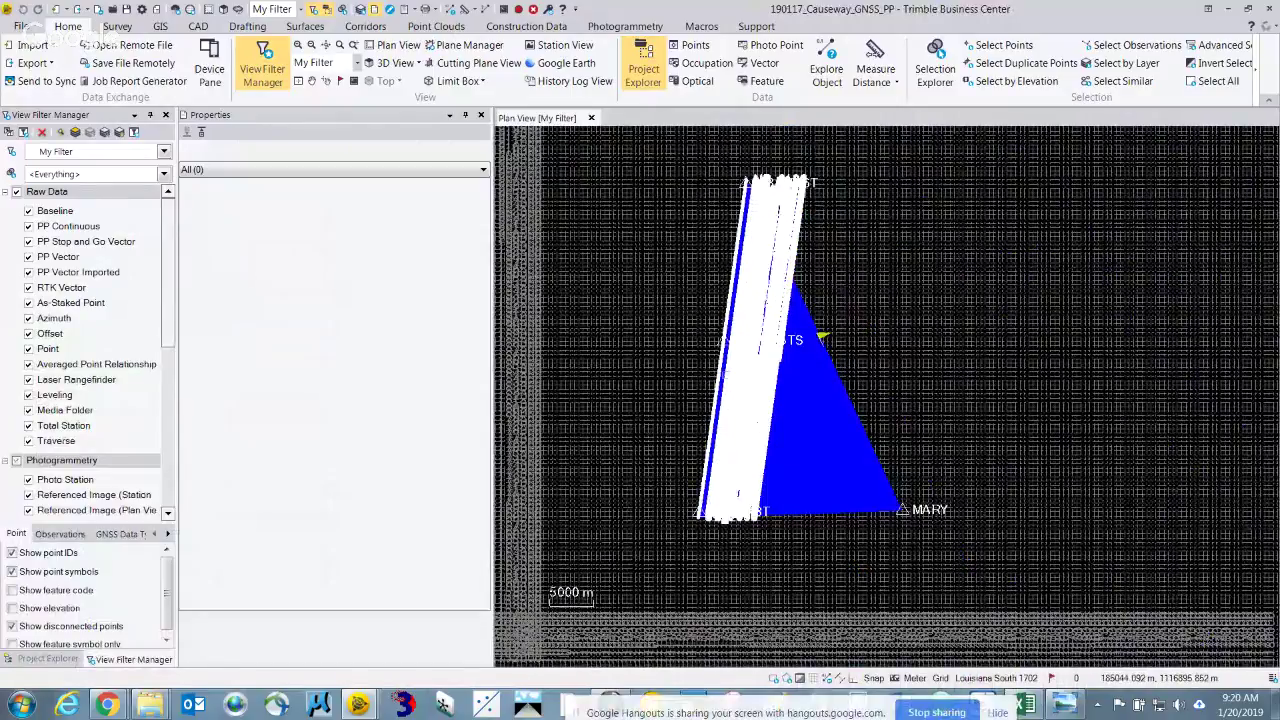
{"action": "scroll", "coordinate": [780, 389], "scroll_direction": "up", "scroll_amount": 1}
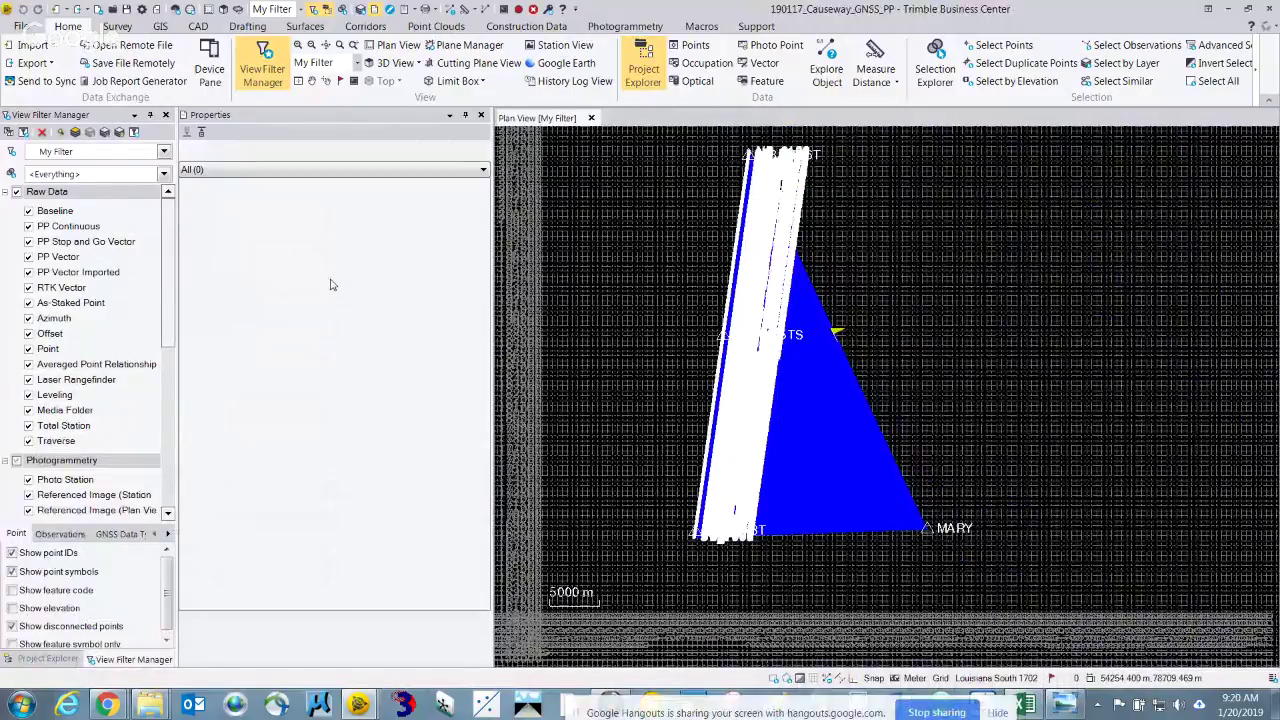
Select all southbound points from SB_1 through SB_2000 in the project's point list
{"action": "left_click", "coordinate": [166, 114]}
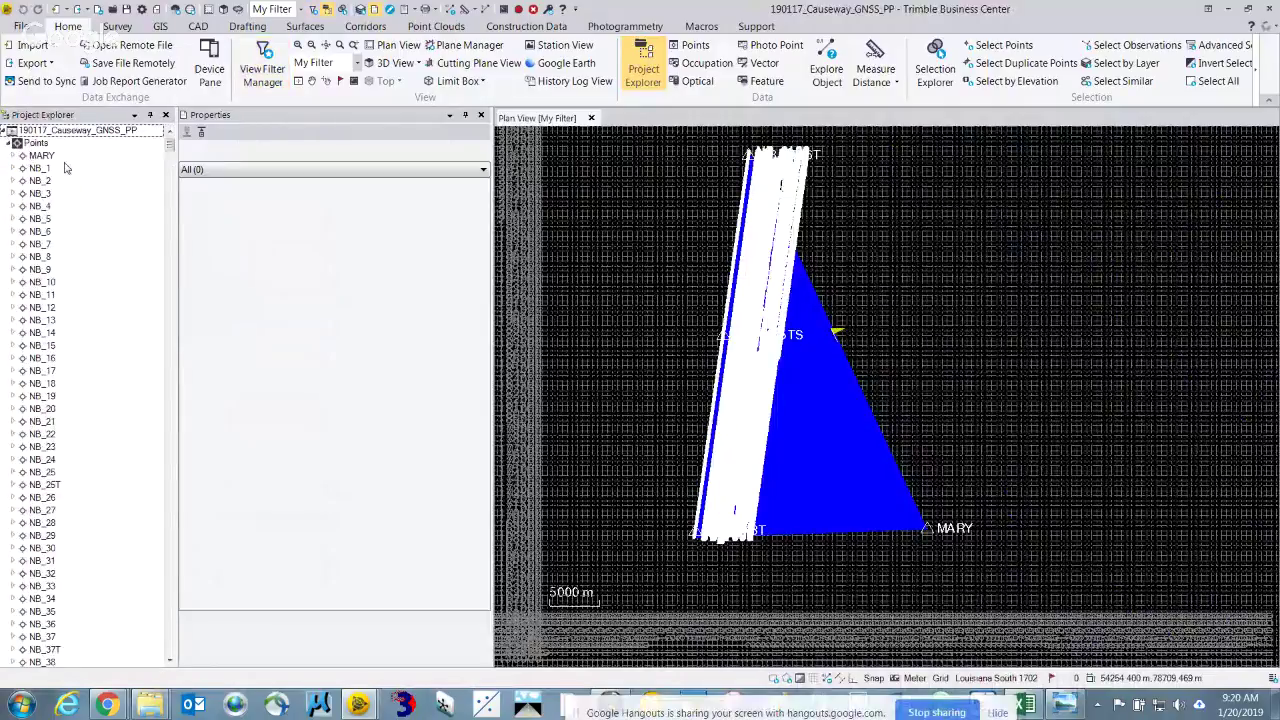
{"action": "left_click", "coordinate": [44, 170]}
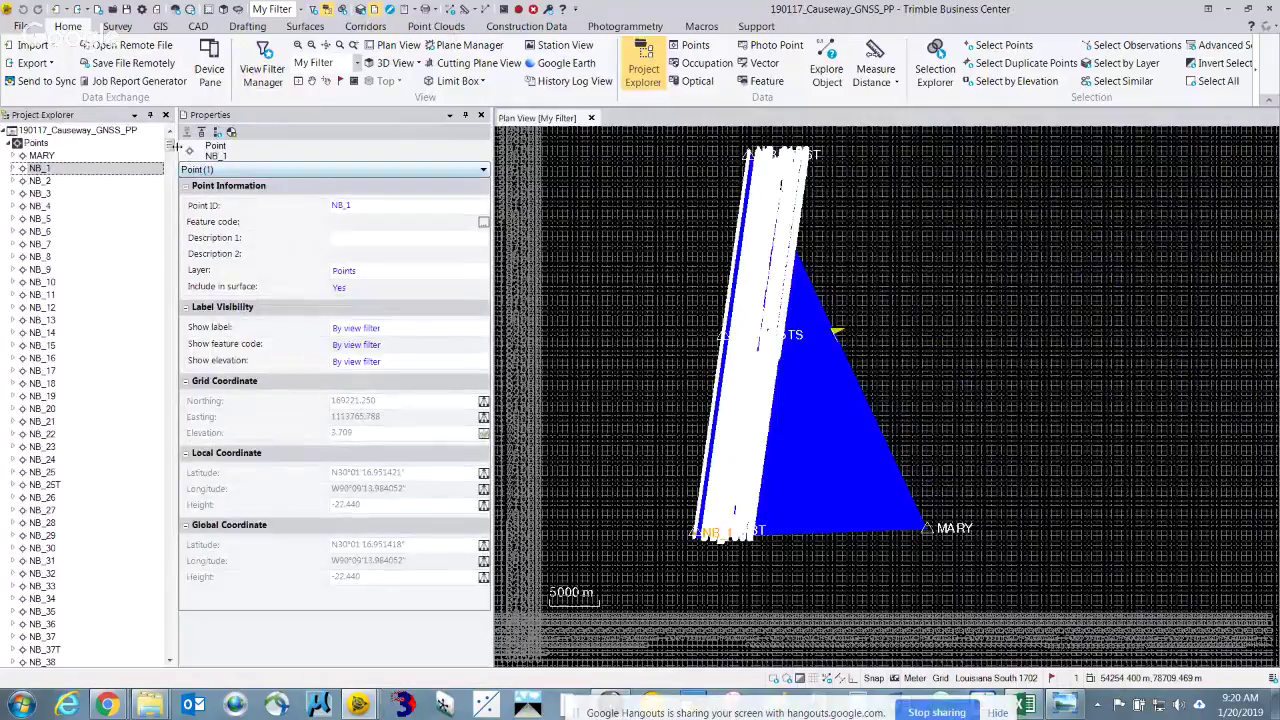
{"action": "left_click_drag", "start_coordinate": [170, 146], "coordinate": [158, 407]}
{"action": "left_click", "coordinate": [57, 426]}
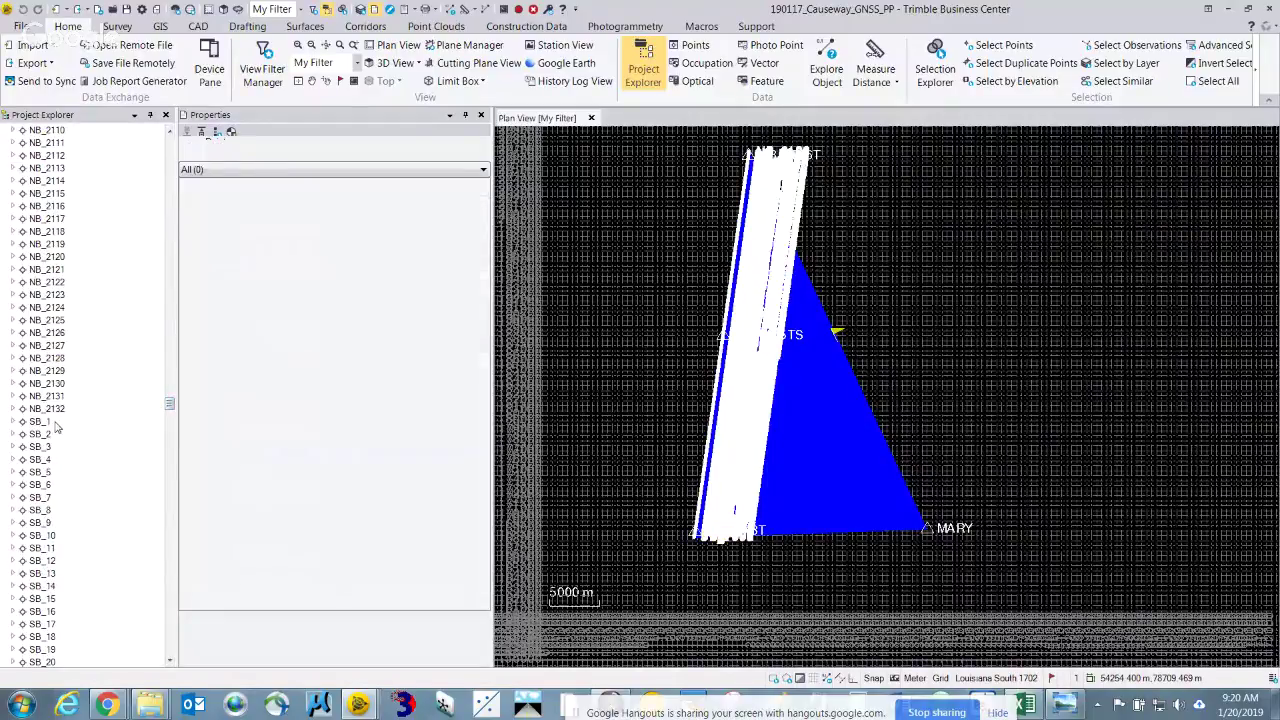
{"action": "left_click_drag", "start_coordinate": [170, 406], "coordinate": [155, 655]}
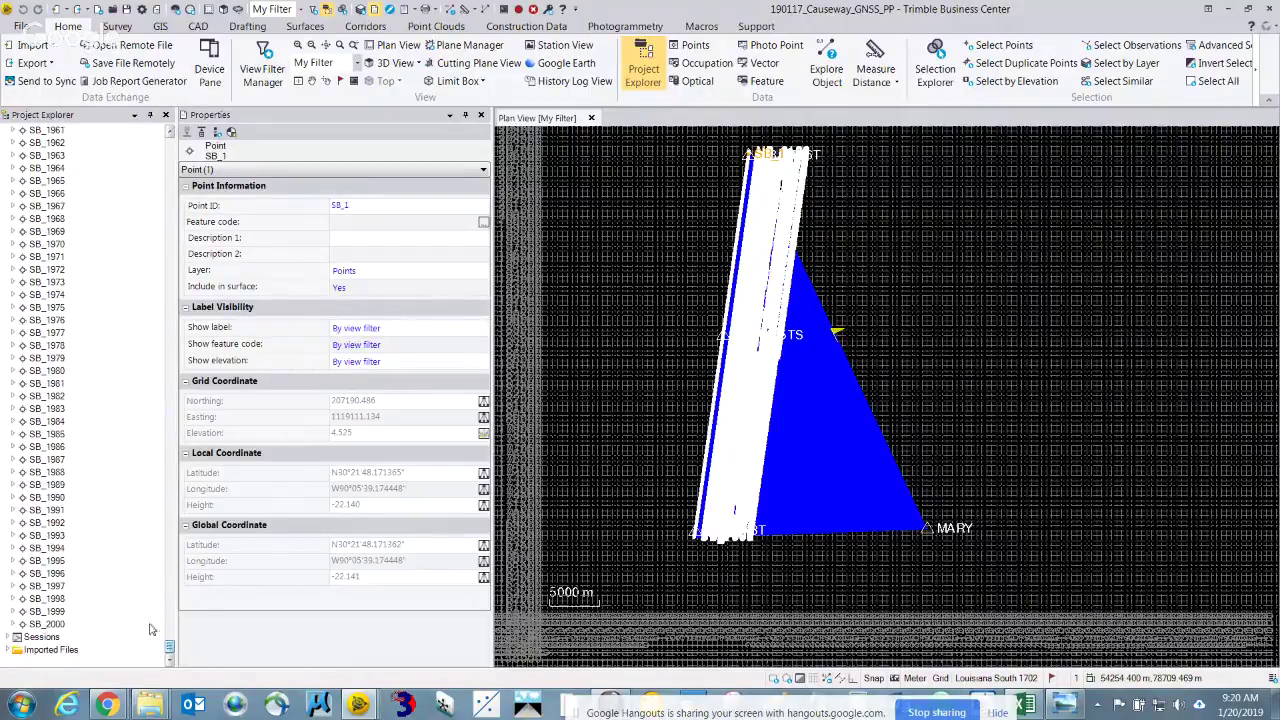
{"action": "left_click", "coordinate": [47, 624], "text": "shift"}
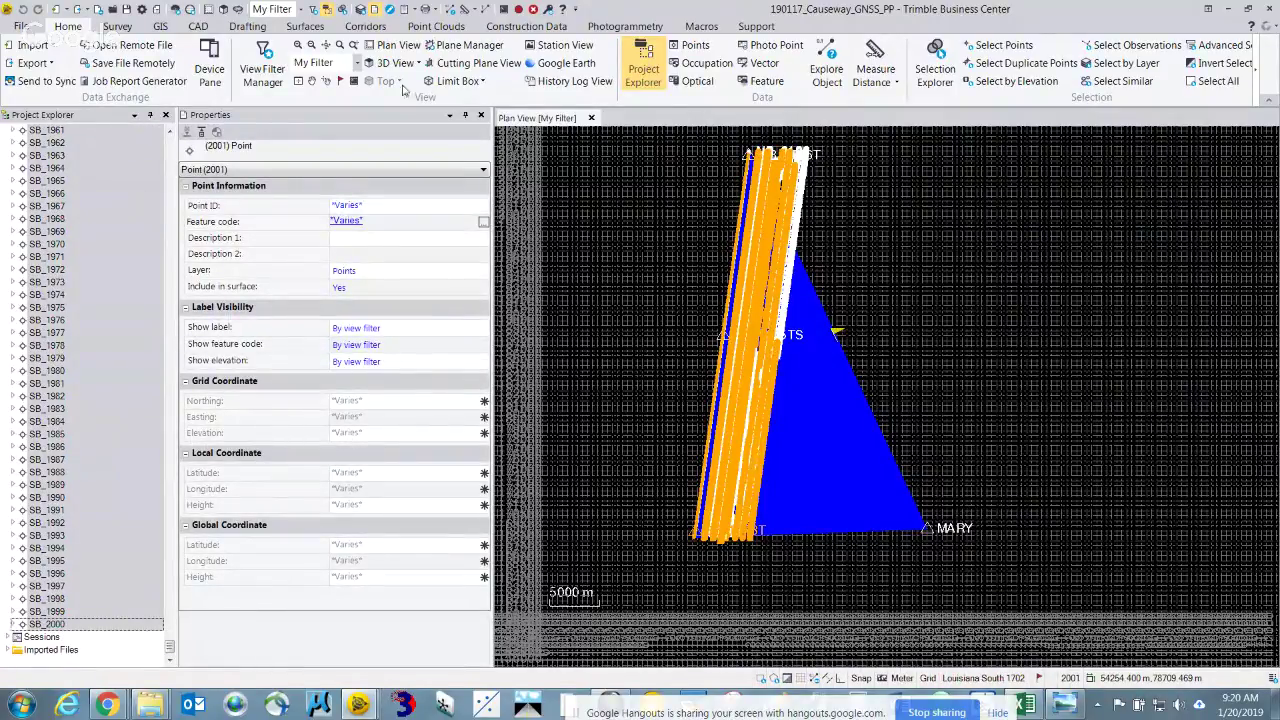
Send the selected southbound points to Google Earth with altitude mode Clamp to ground, and fly to the causeway
{"action": "left_click", "coordinate": [564, 64]}
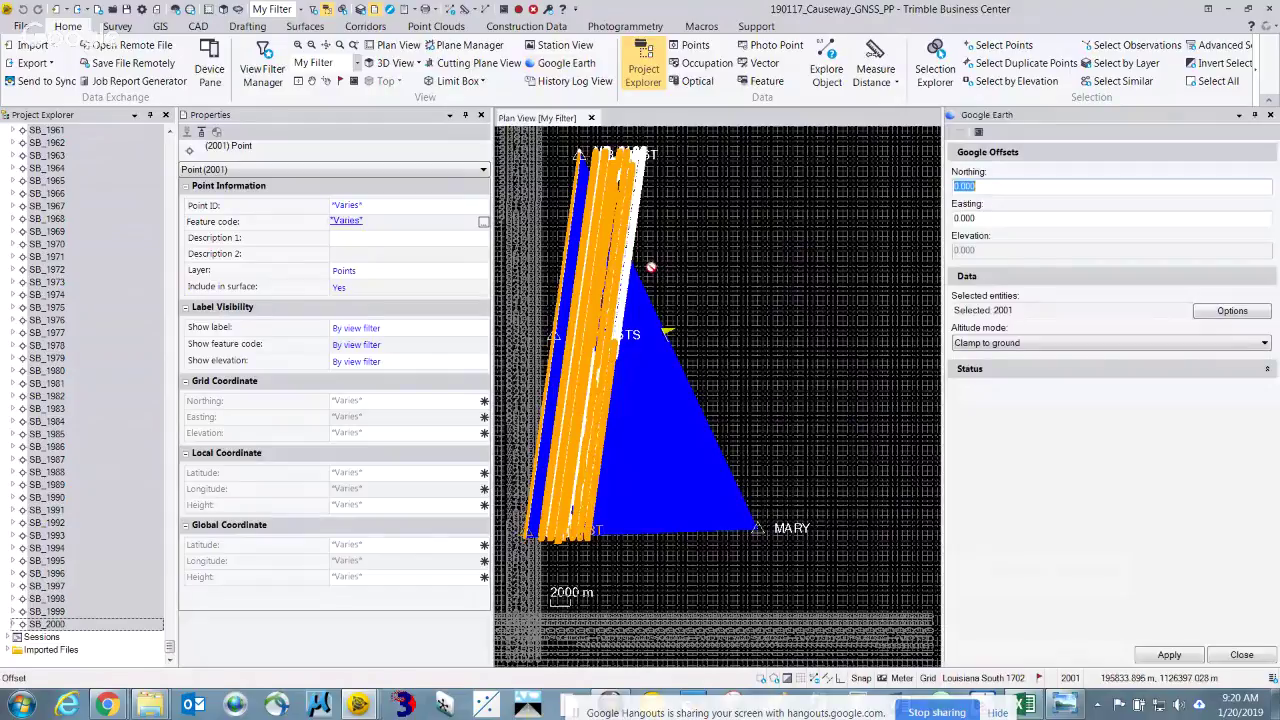
{"action": "left_click", "coordinate": [1170, 656]}
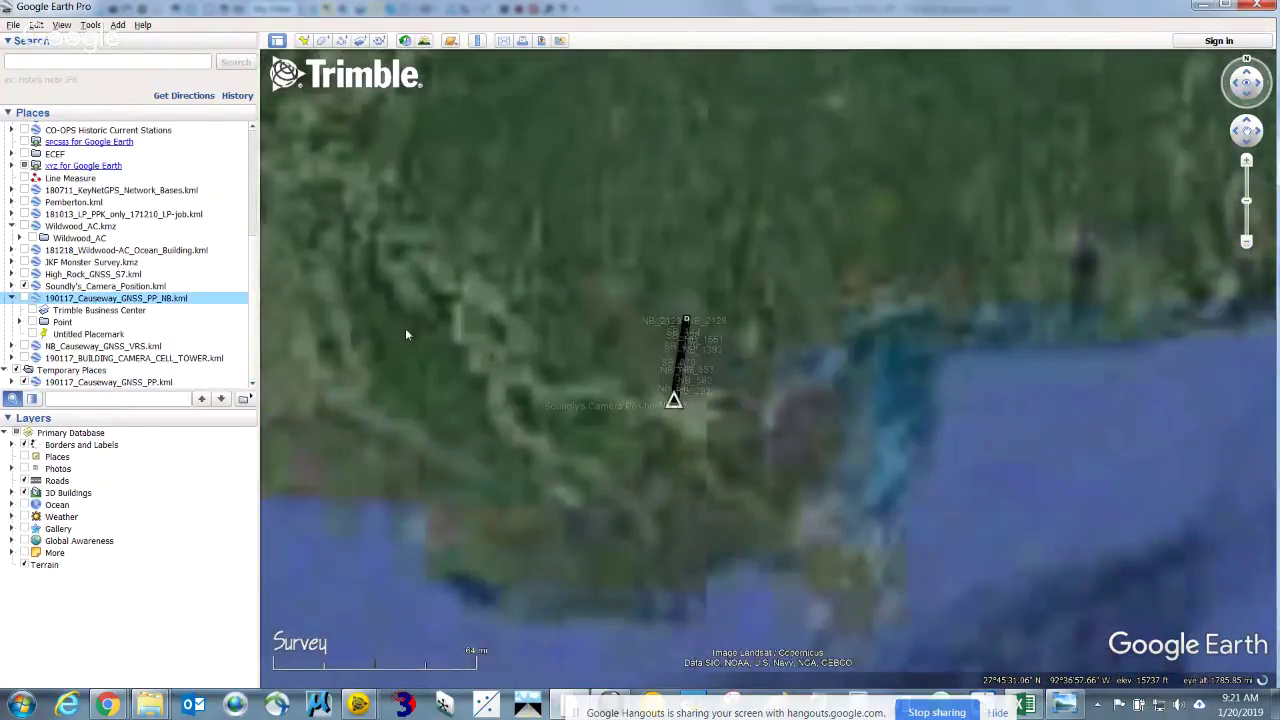
{"action": "double_click", "coordinate": [63, 300]}
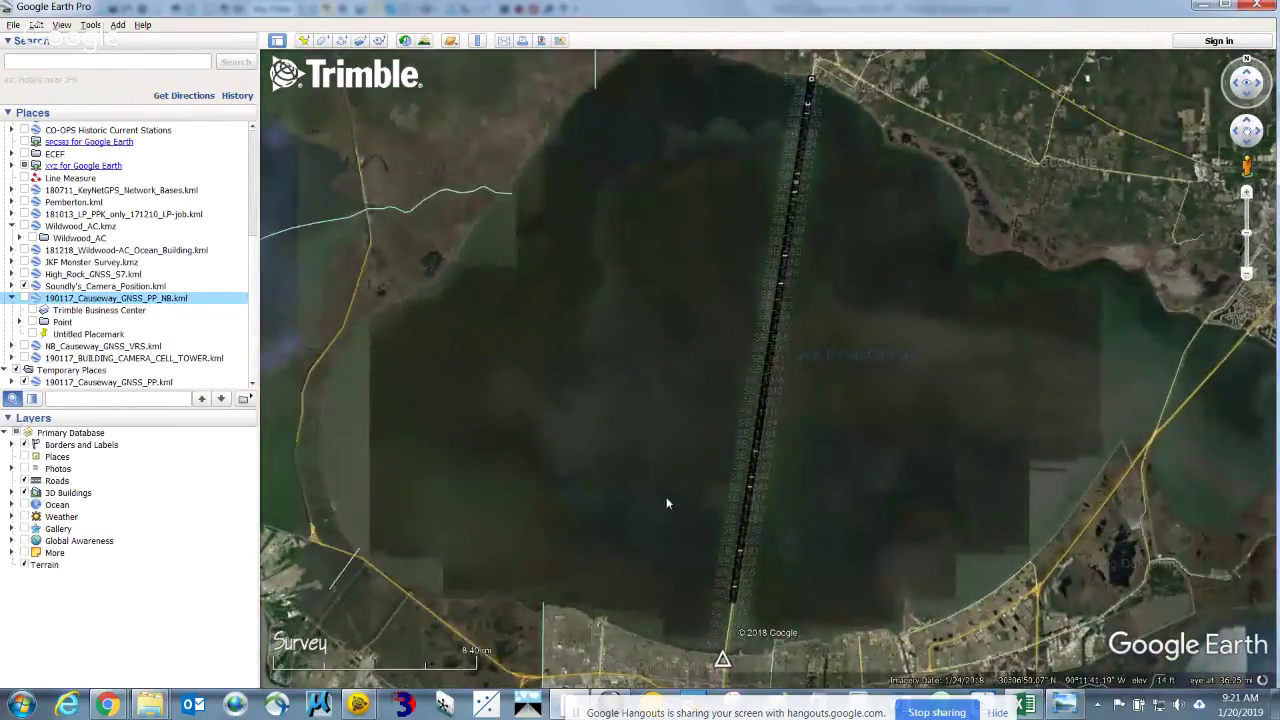
Examine the southbound points across Lake Pontchartrain in a tilted view facing east, with New Orleans beyond the southern end
{"action": "middle_click_drag", "start_coordinate": [667, 503], "coordinate": [577, 374]}
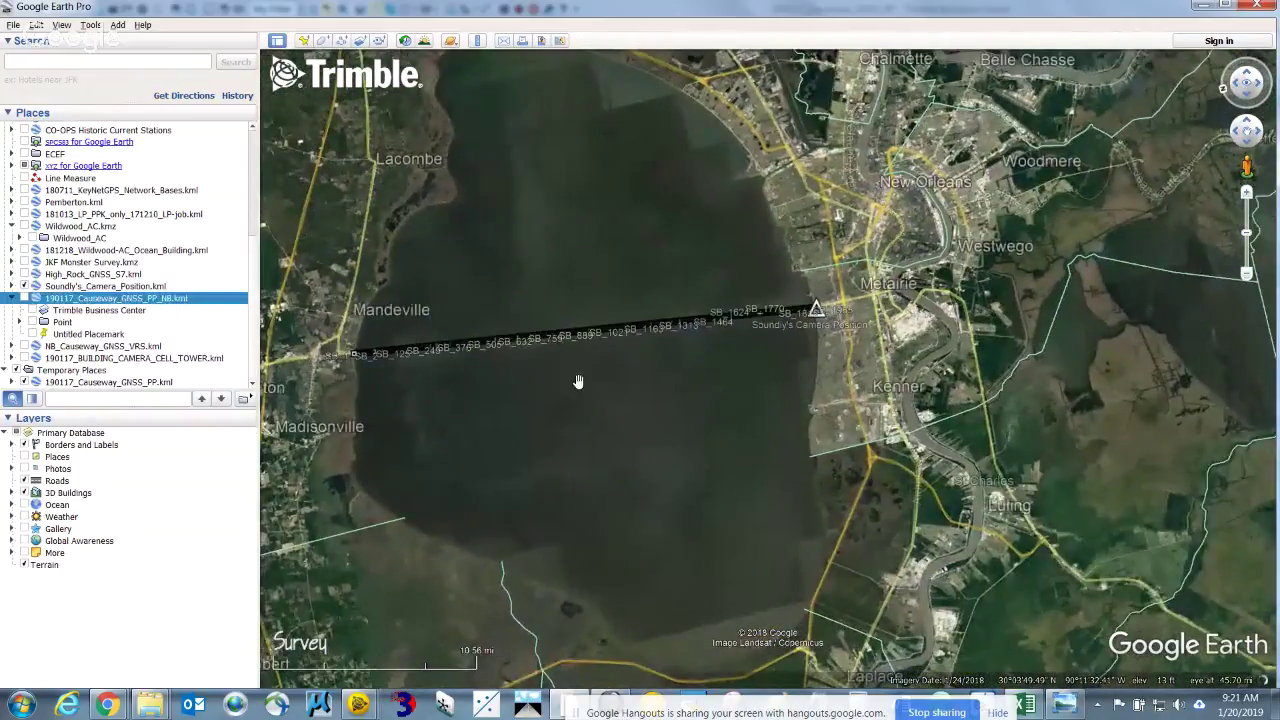
{"action": "scroll", "coordinate": [577, 374], "scroll_direction": "up", "scroll_amount": 2}
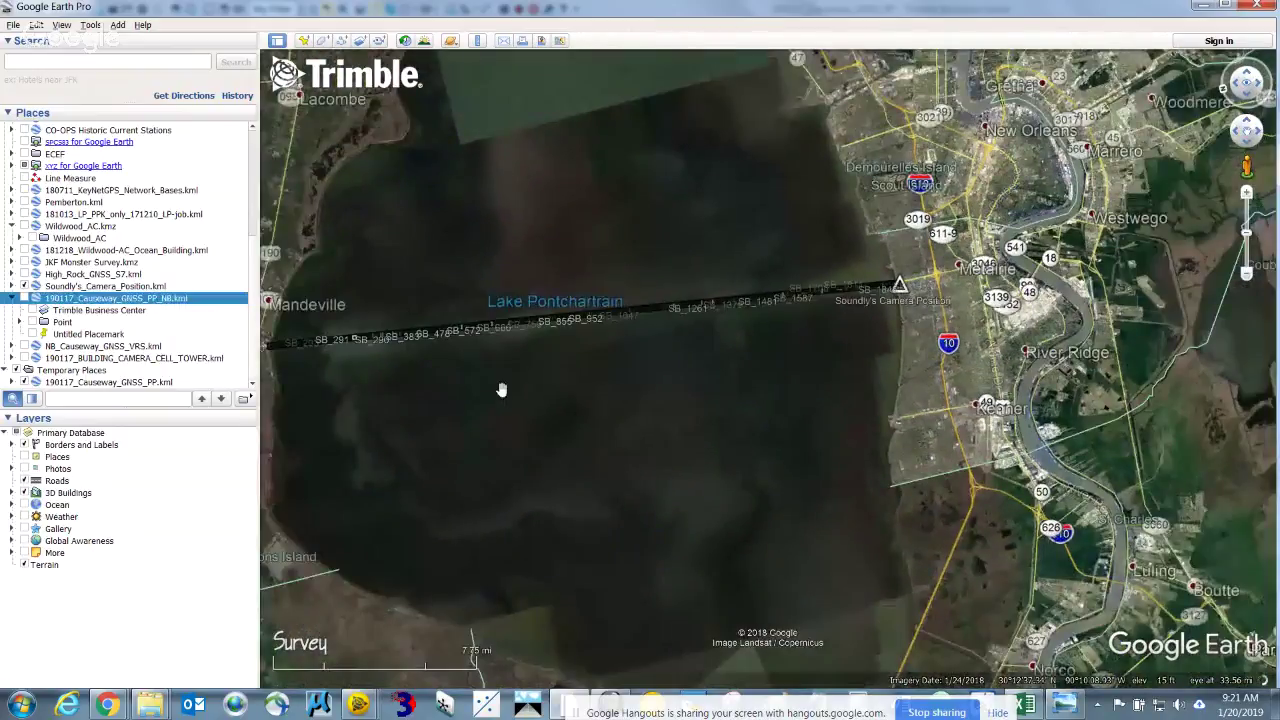
{"action": "middle_click_drag", "start_coordinate": [457, 382], "coordinate": [494, 249]}
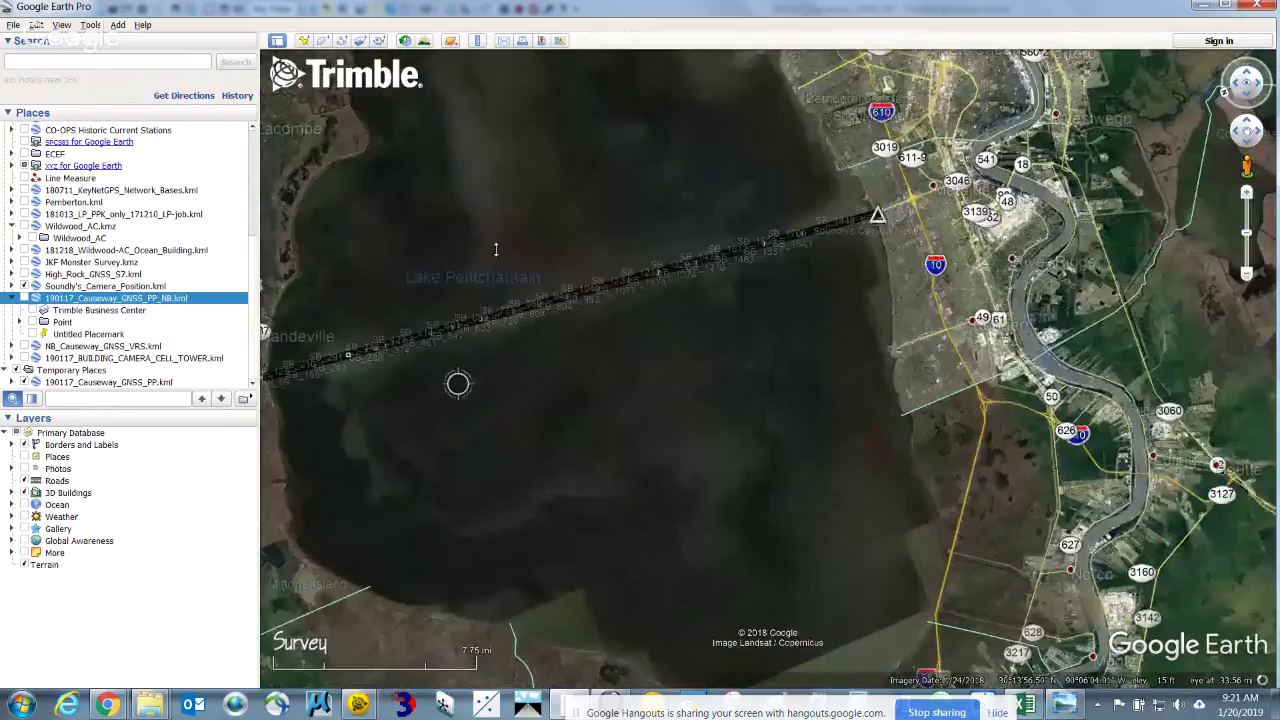
{"action": "middle_click_drag", "start_coordinate": [837, 300], "coordinate": [745, 383]}
{"action": "middle_click_drag", "start_coordinate": [749, 334], "coordinate": [543, 320]}
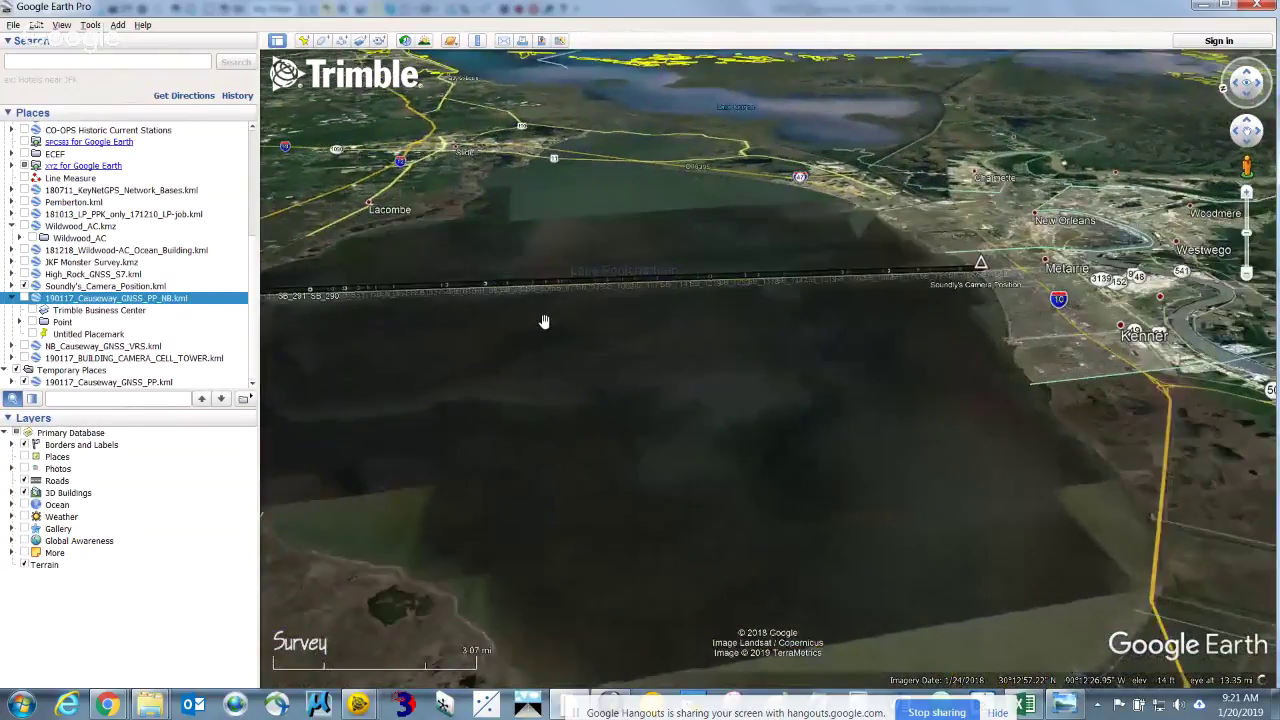
Examine the causeway's southern end close up, around the camera position placemark and the shoreline buildings
{"action": "scroll", "coordinate": [540, 318], "scroll_direction": "up", "scroll_amount": 3}
{"action": "scroll", "coordinate": [1200, 255], "scroll_direction": "up", "scroll_amount": 3}
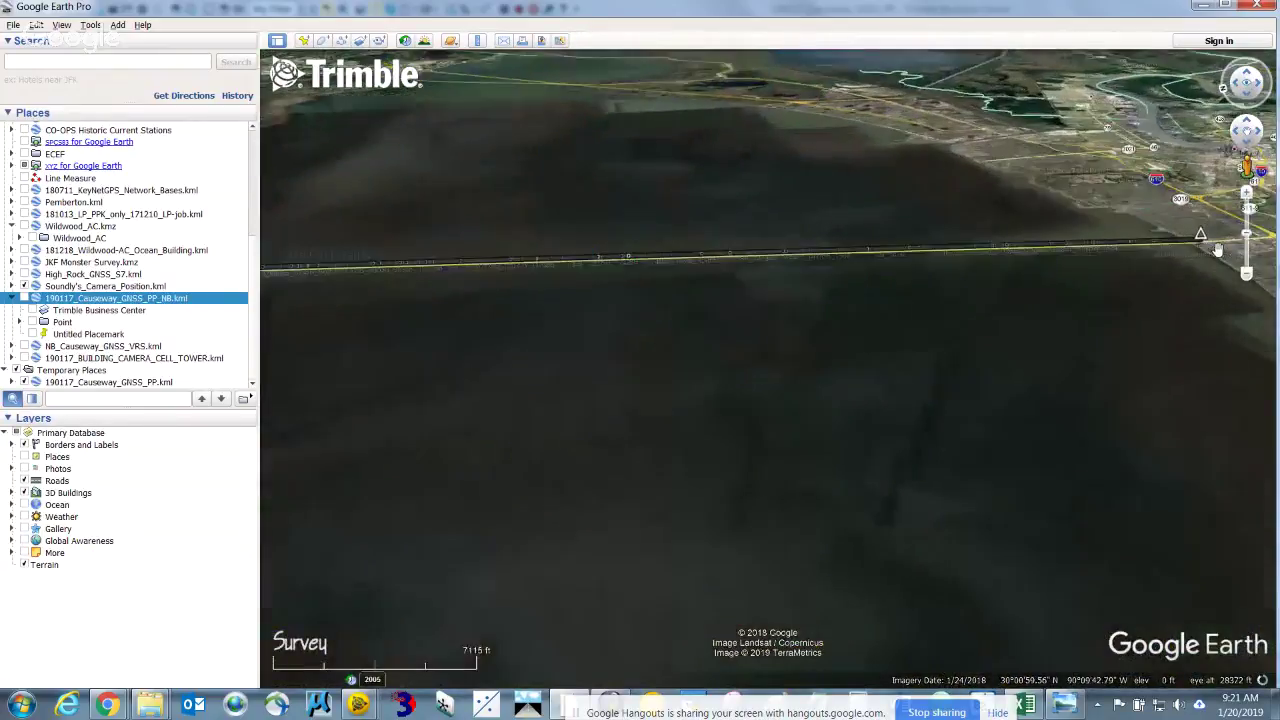
{"action": "scroll", "coordinate": [1205, 245], "scroll_direction": "up", "scroll_amount": 4}
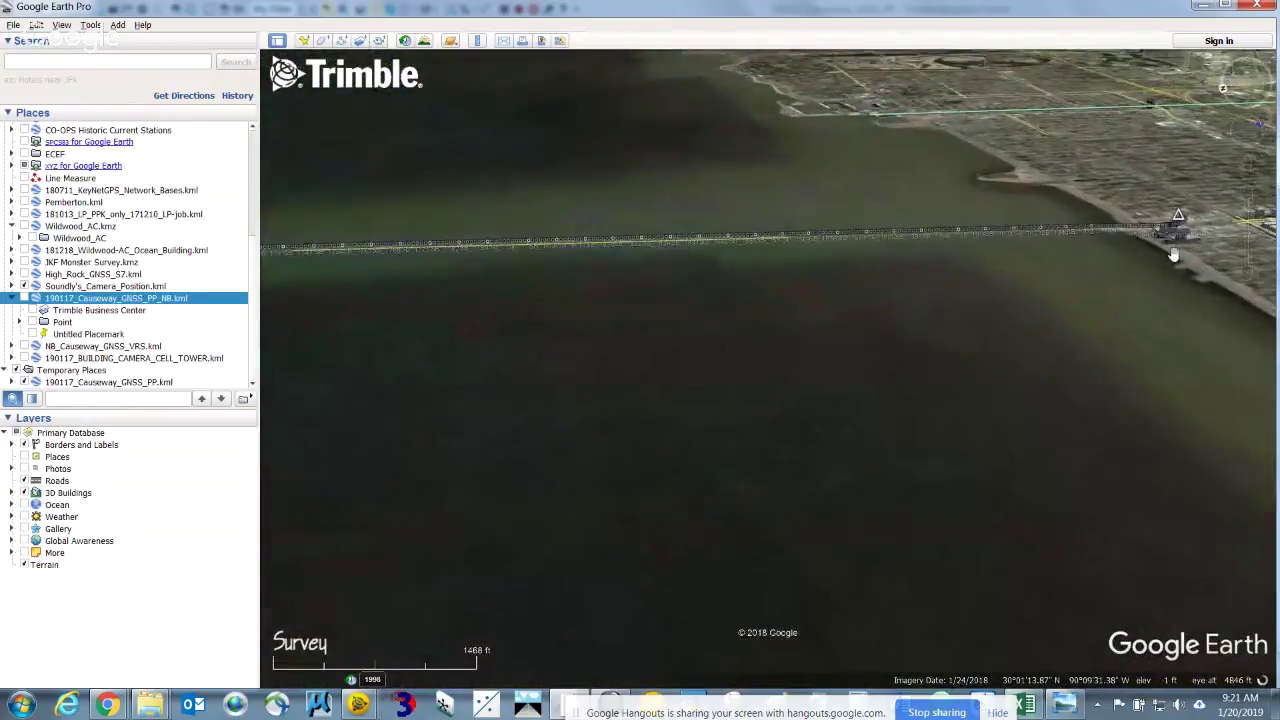
{"action": "scroll", "coordinate": [1175, 250], "scroll_direction": "up", "scroll_amount": 3}
{"action": "scroll", "coordinate": [1178, 230], "scroll_direction": "up", "scroll_amount": 3}
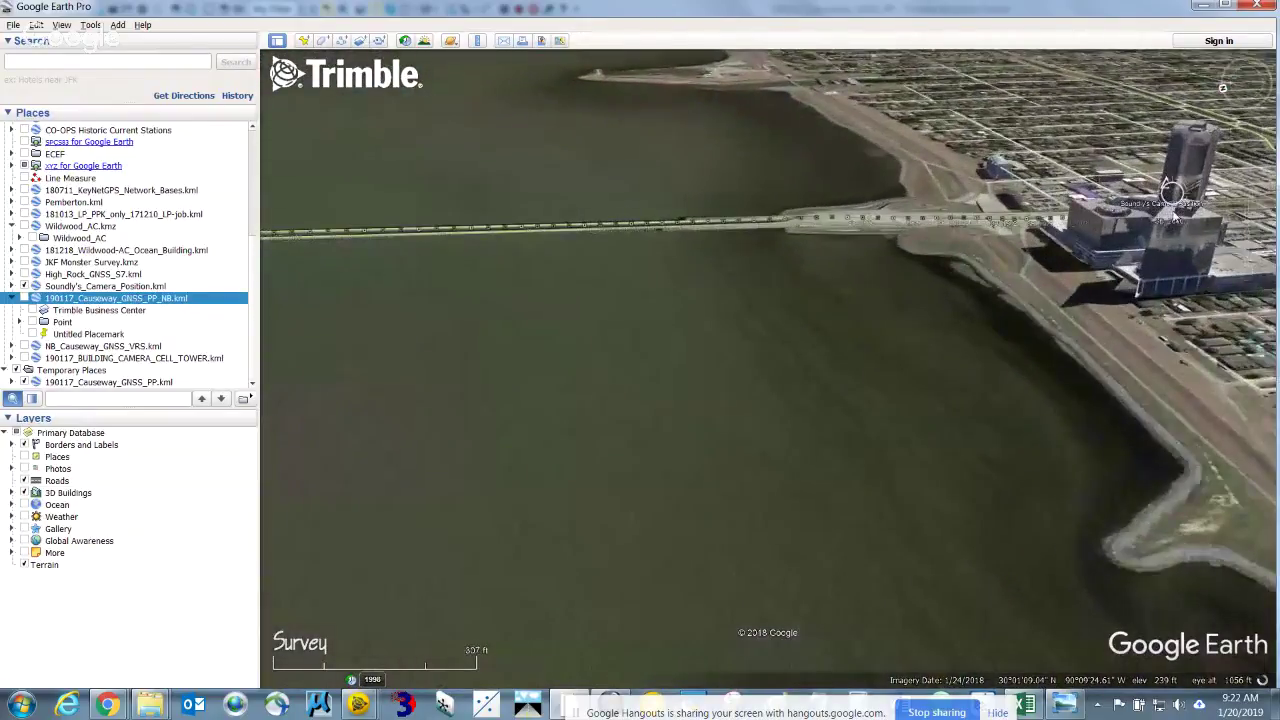
{"action": "scroll", "coordinate": [1175, 215], "scroll_direction": "up", "scroll_amount": 3}
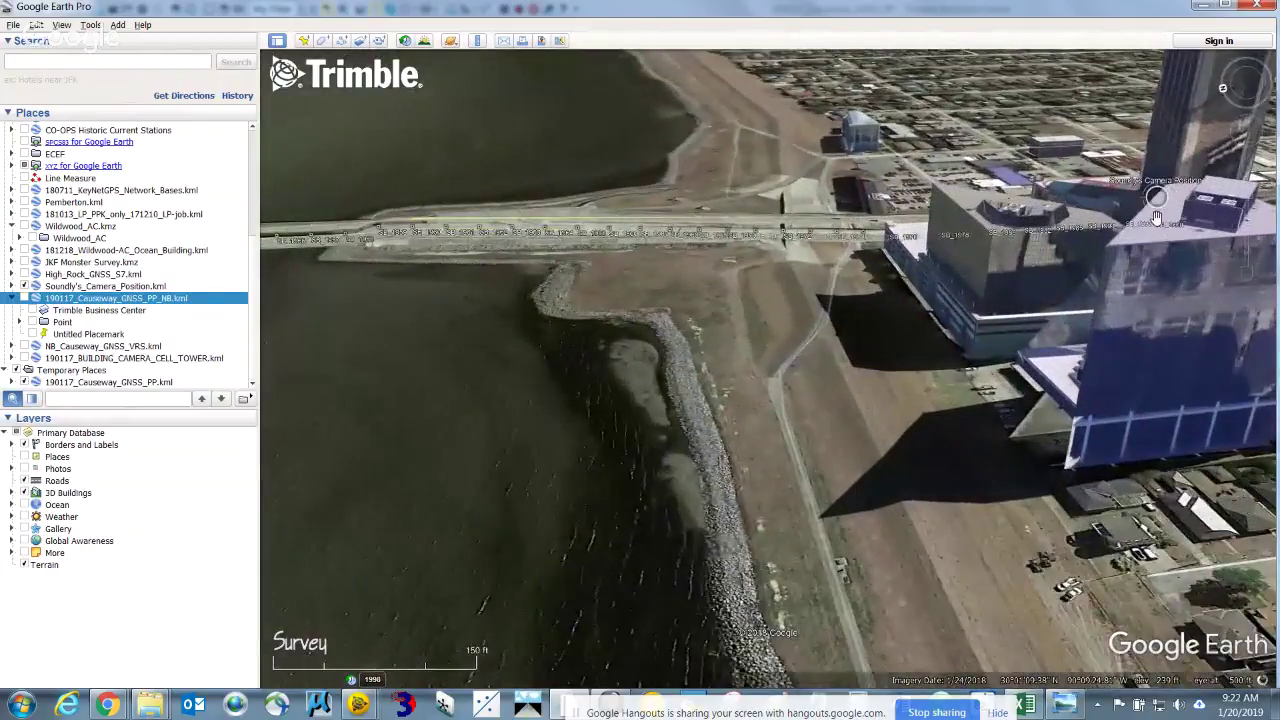
{"action": "scroll", "coordinate": [1155, 218], "scroll_direction": "up", "scroll_amount": 2}
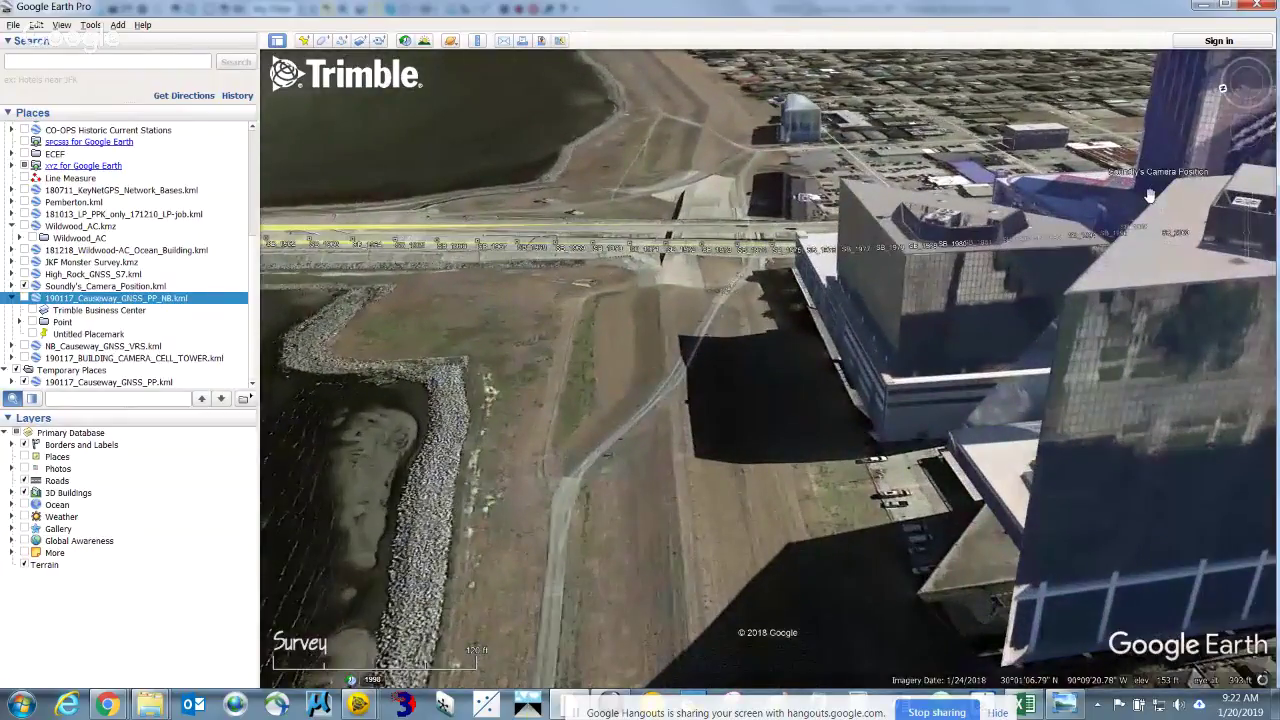
Follow the southbound points north over the lake from the causeway's shoreline end, examining them at progressively closer range
{"action": "scroll", "coordinate": [1120, 200], "scroll_direction": "up", "scroll_amount": 2}
{"action": "scroll", "coordinate": [1097, 207], "scroll_direction": "down", "scroll_amount": 5}
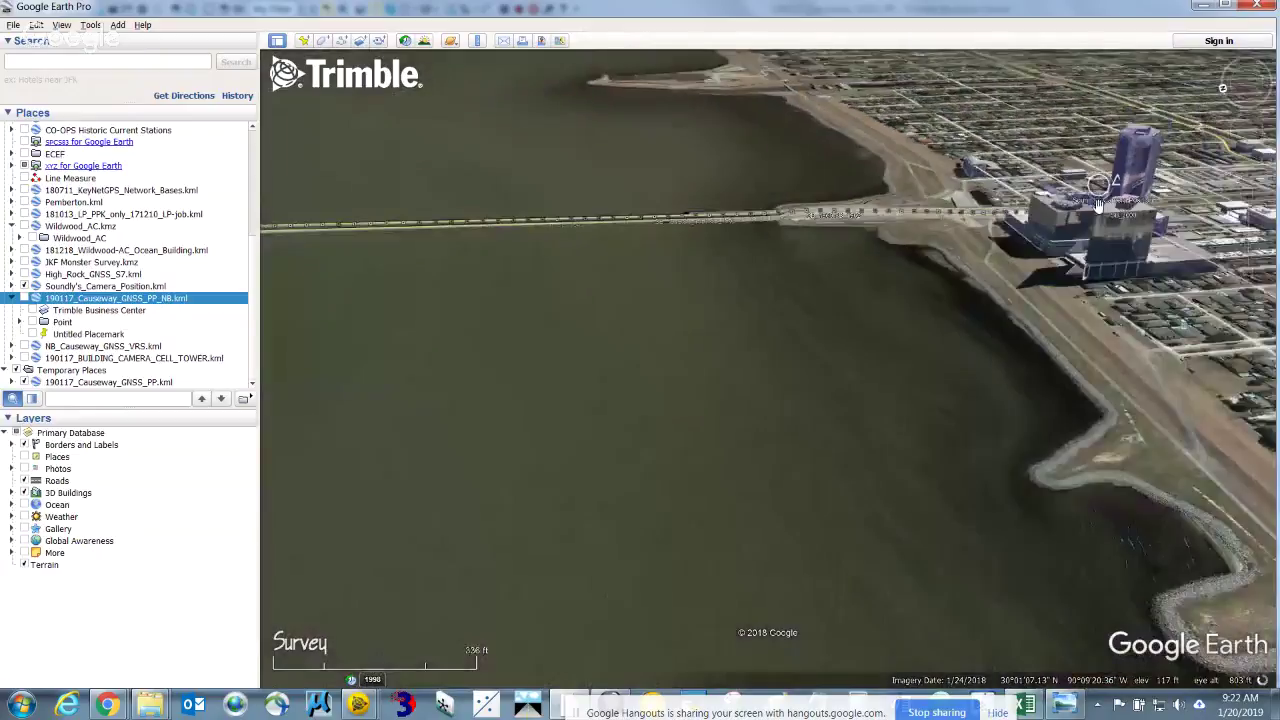
{"action": "scroll", "coordinate": [1090, 230], "scroll_direction": "up", "scroll_amount": 1}
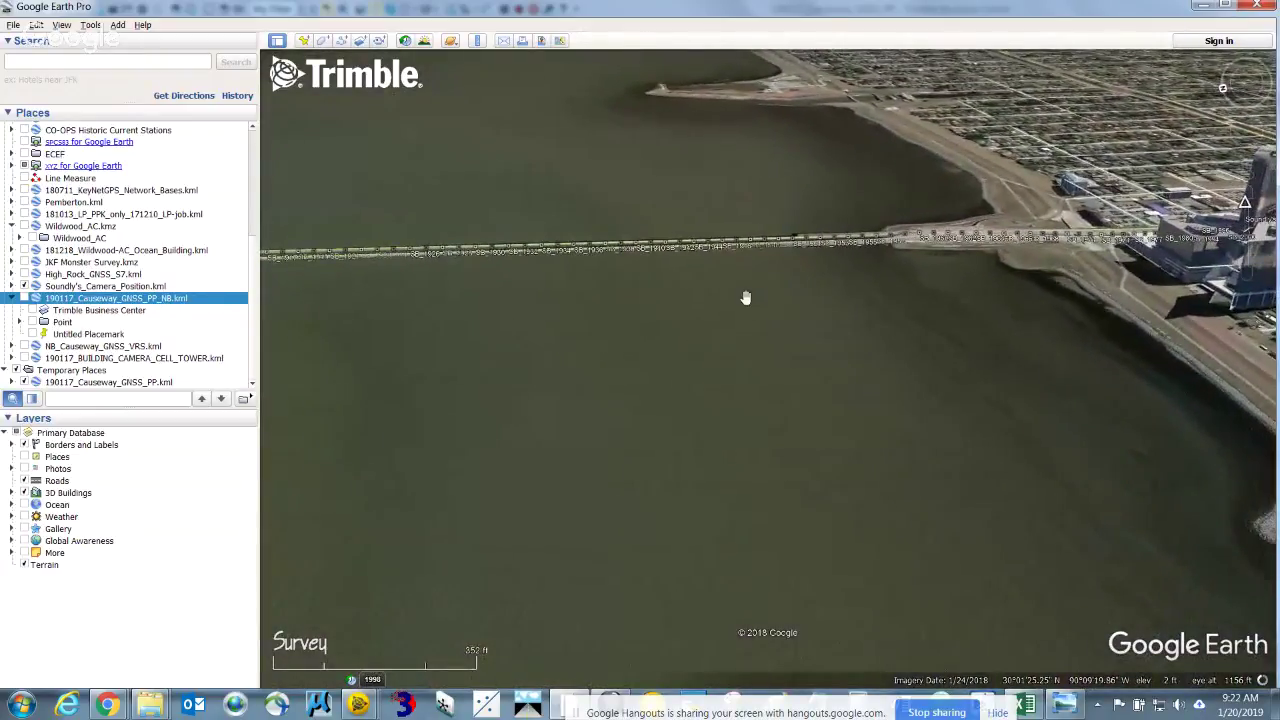
{"action": "scroll", "coordinate": [745, 297], "scroll_direction": "down", "scroll_amount": 2}
{"action": "scroll", "coordinate": [591, 315], "scroll_direction": "down", "scroll_amount": 2}
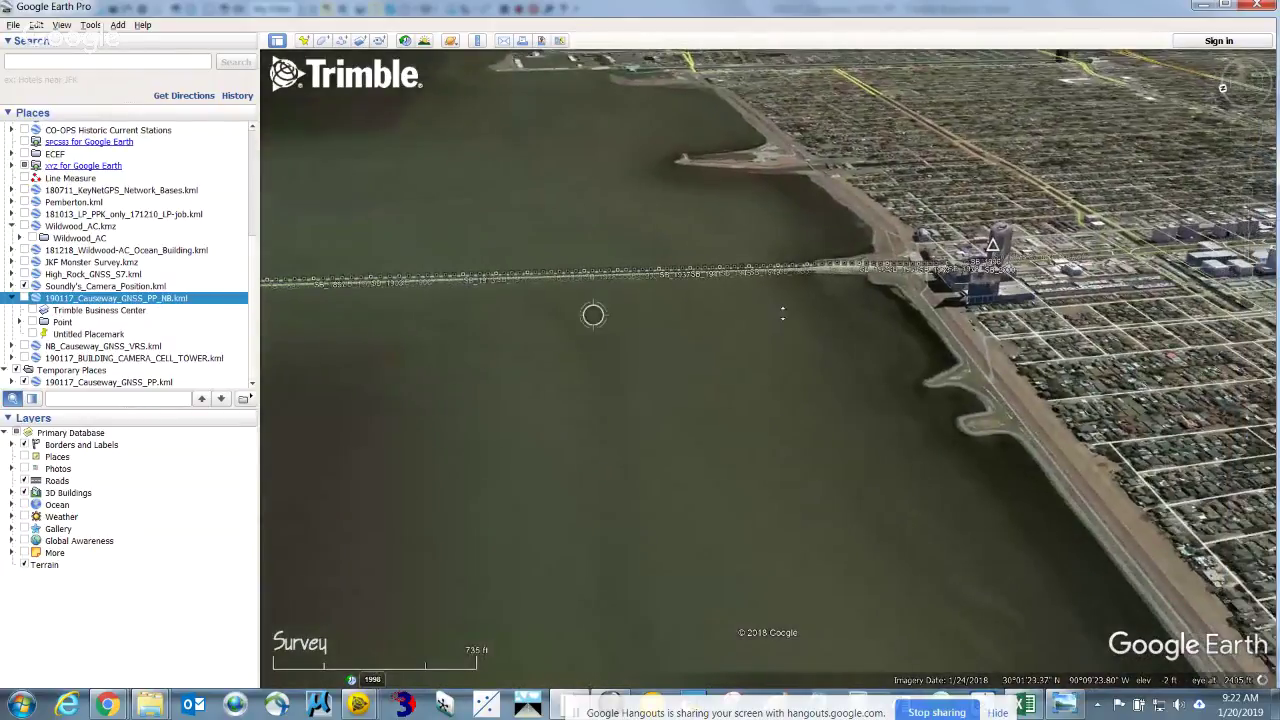
{"action": "left_click_drag", "start_coordinate": [669, 330], "coordinate": [766, 330]}
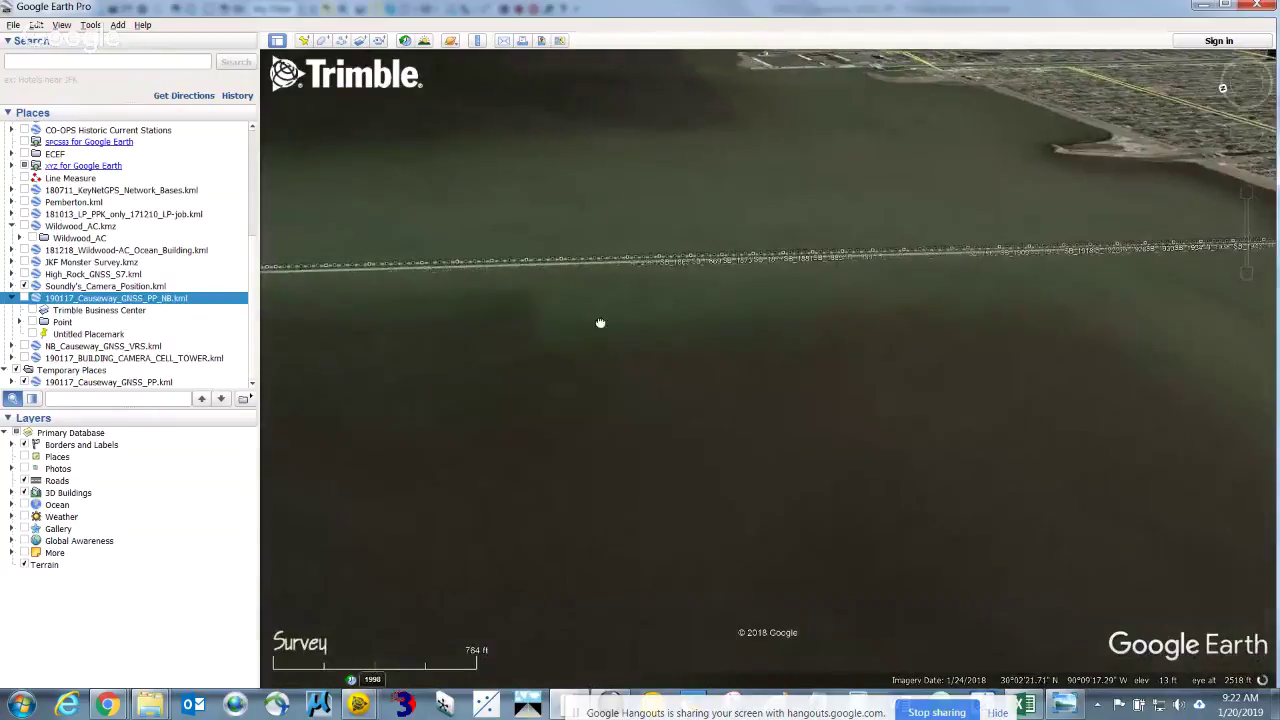
{"action": "scroll", "coordinate": [495, 265], "scroll_direction": "up", "scroll_amount": 3}
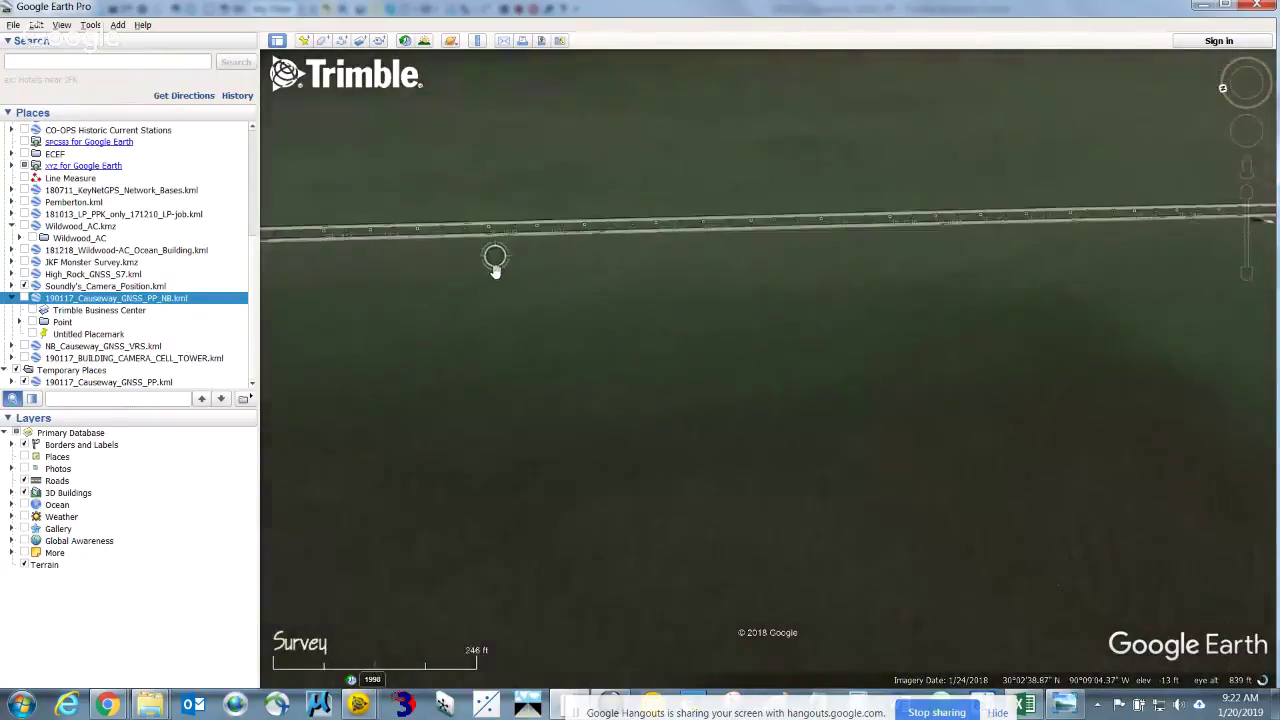
{"action": "scroll", "coordinate": [495, 265], "scroll_direction": "up", "scroll_amount": 2}
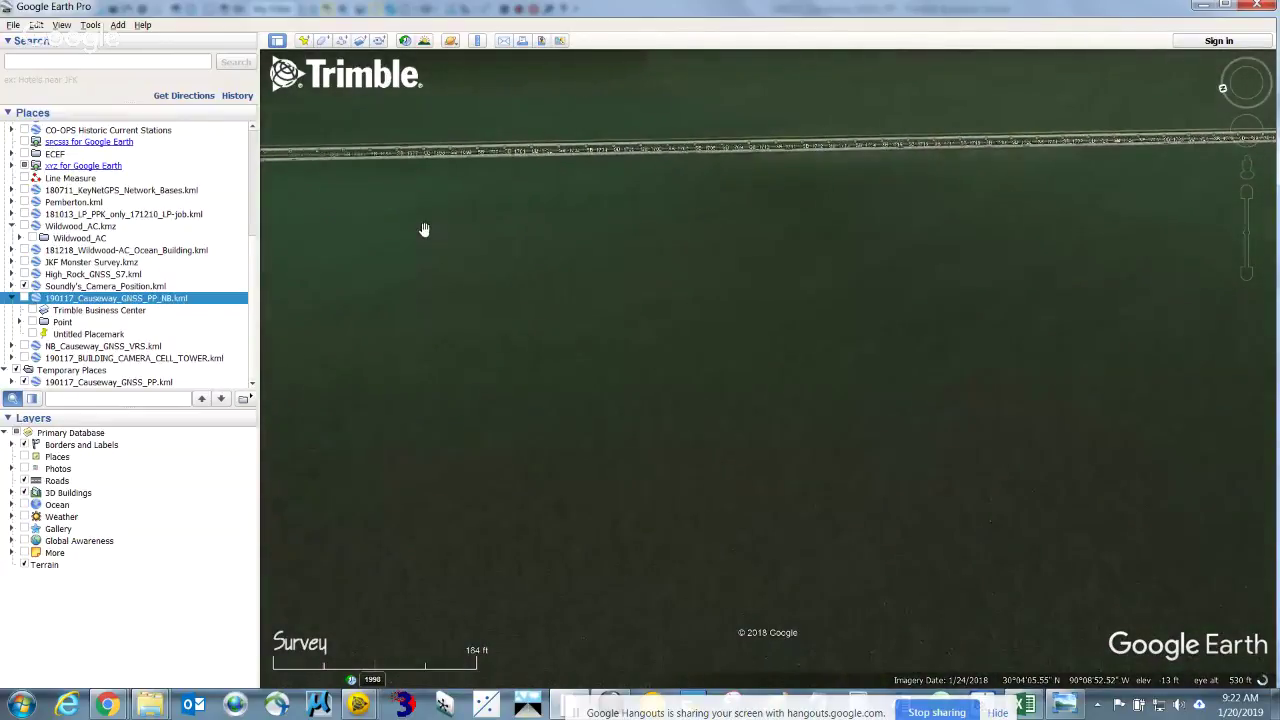
Examine the labelled southbound points around the crossover near SB_1686 and along the adjoining stretch of causeway to the north
{"action": "scroll", "coordinate": [880, 308], "scroll_direction": "up", "scroll_amount": 2}
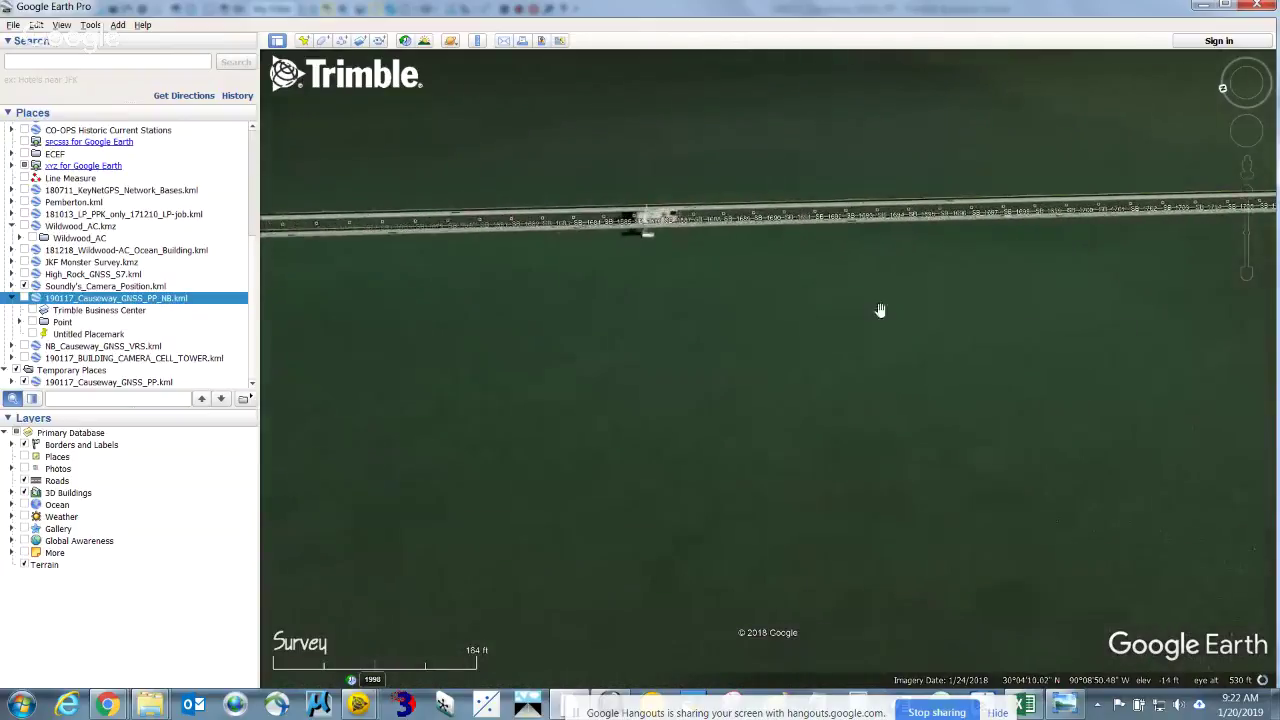
{"action": "scroll", "coordinate": [572, 304], "scroll_direction": "up", "scroll_amount": 2}
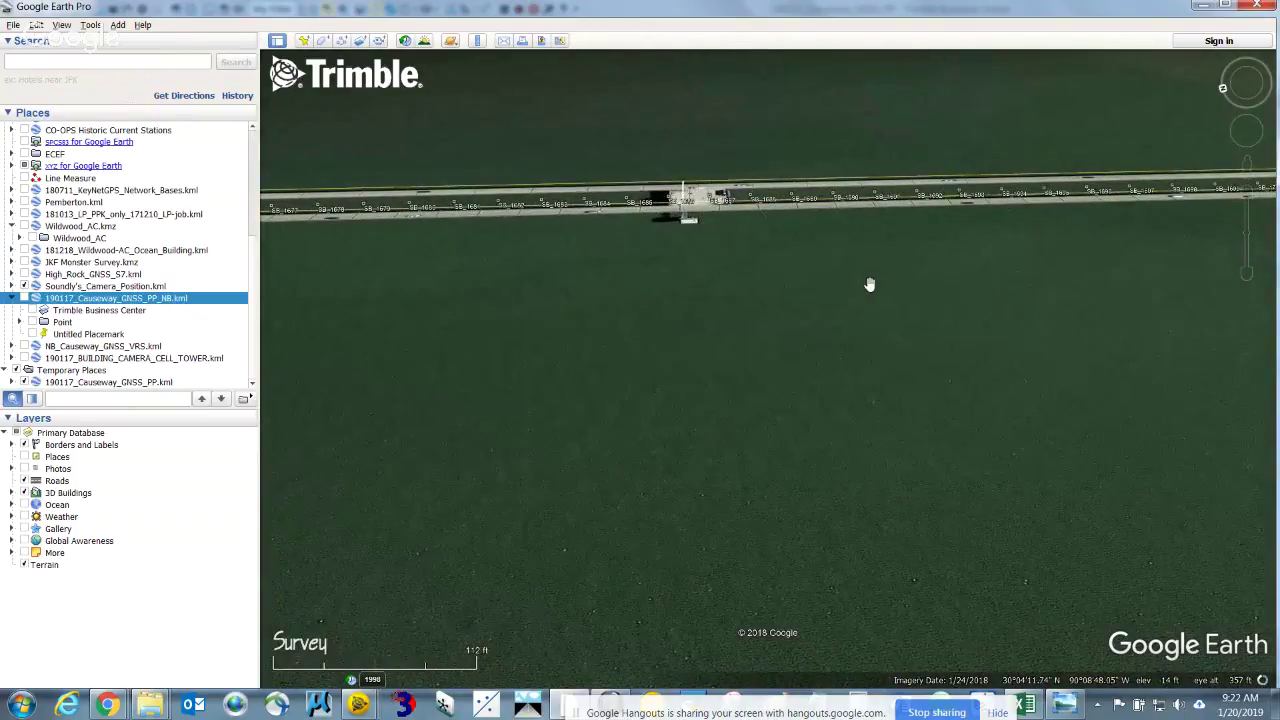
{"action": "scroll", "coordinate": [1024, 278], "scroll_direction": "down", "scroll_amount": 2}
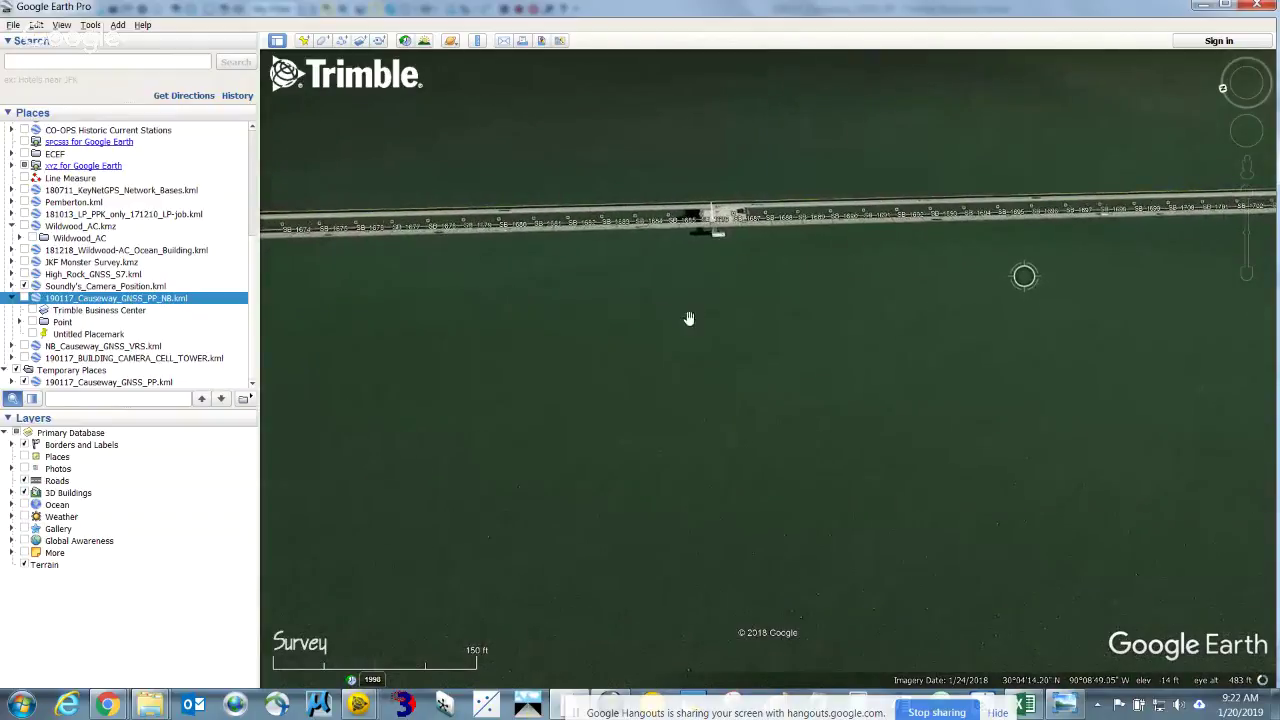
{"action": "left_click_drag", "start_coordinate": [449, 360], "coordinate": [949, 352]}
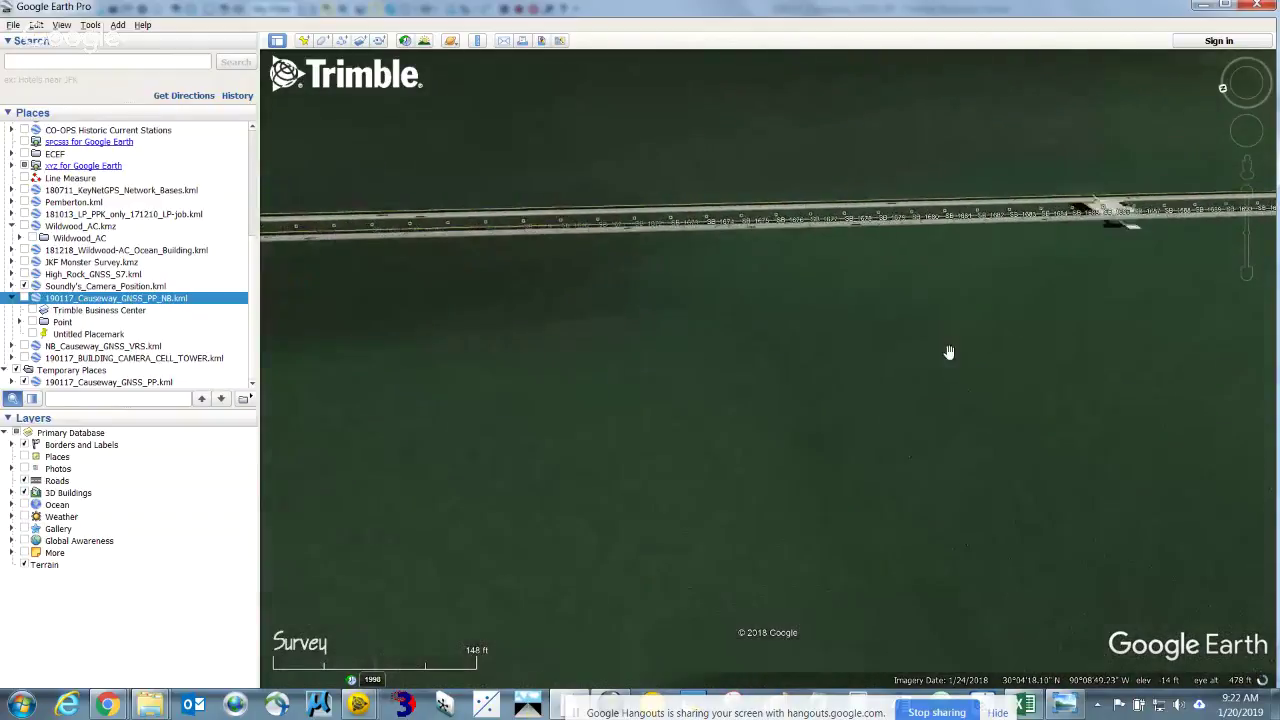
{"action": "left_click", "coordinate": [400, 320]}
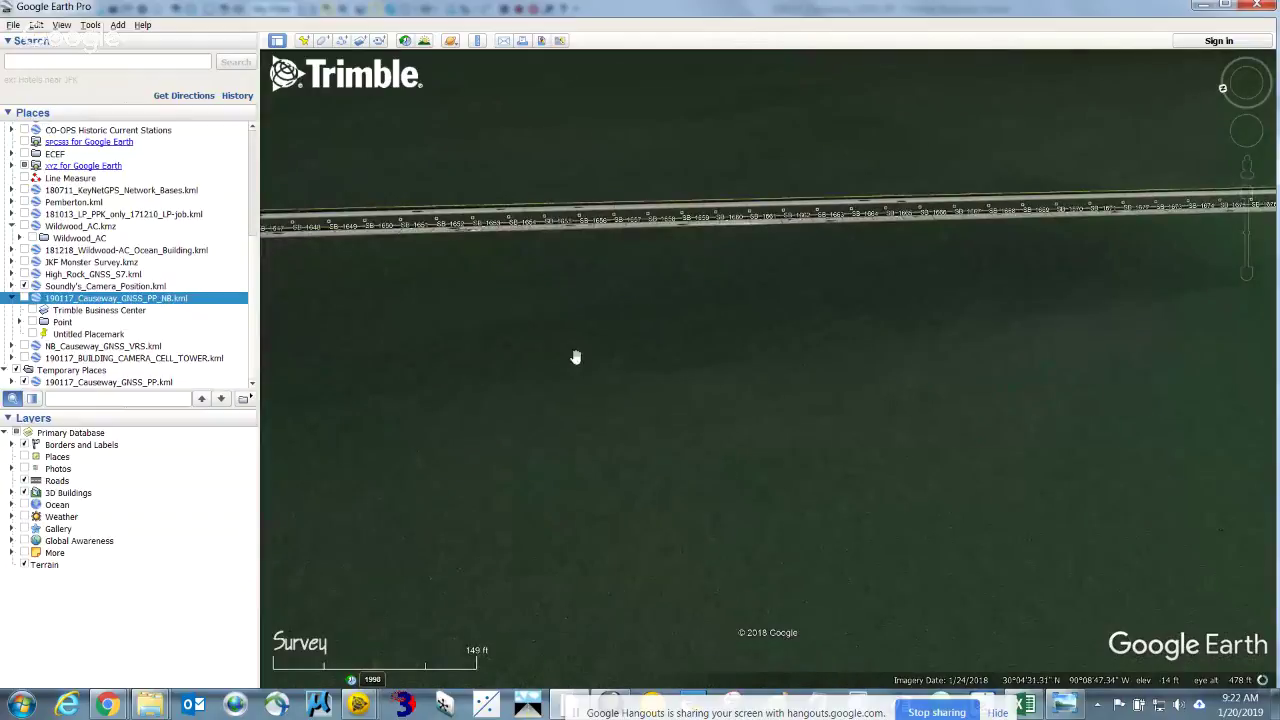
{"action": "scroll", "coordinate": [1037, 260], "scroll_direction": "down", "scroll_amount": 2}
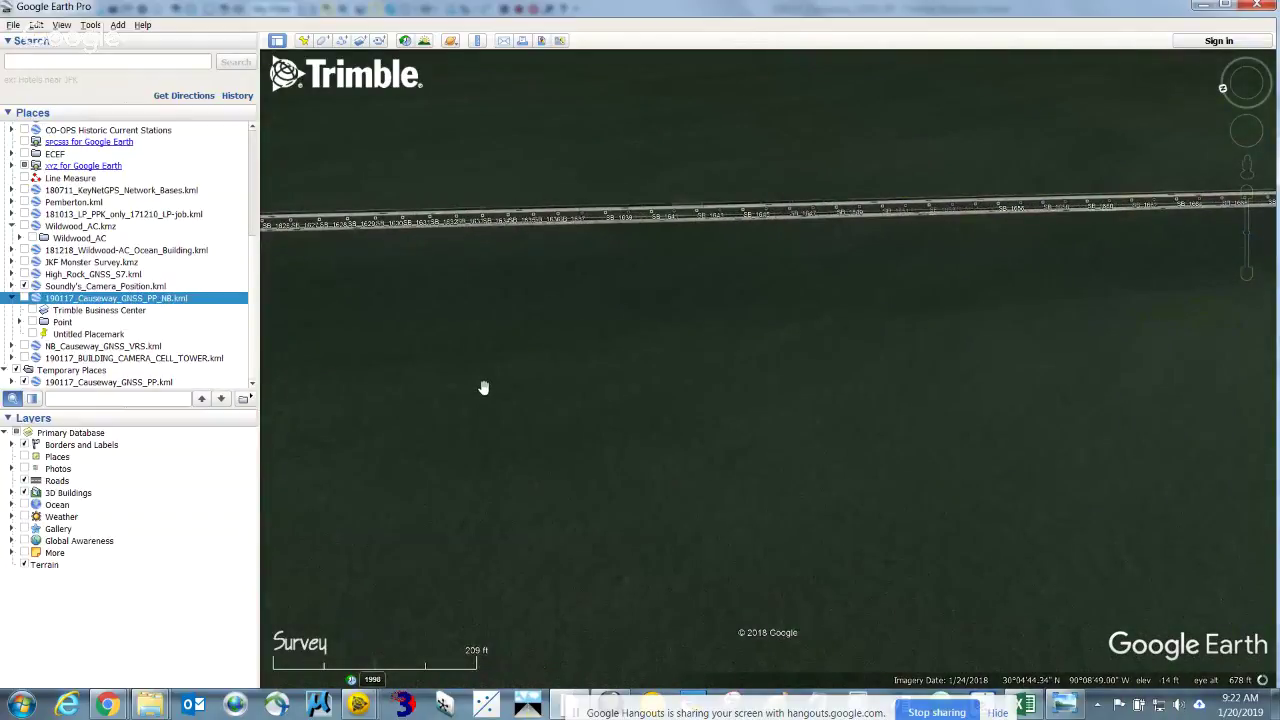
{"action": "scroll", "coordinate": [482, 318], "scroll_direction": "down", "scroll_amount": 4}
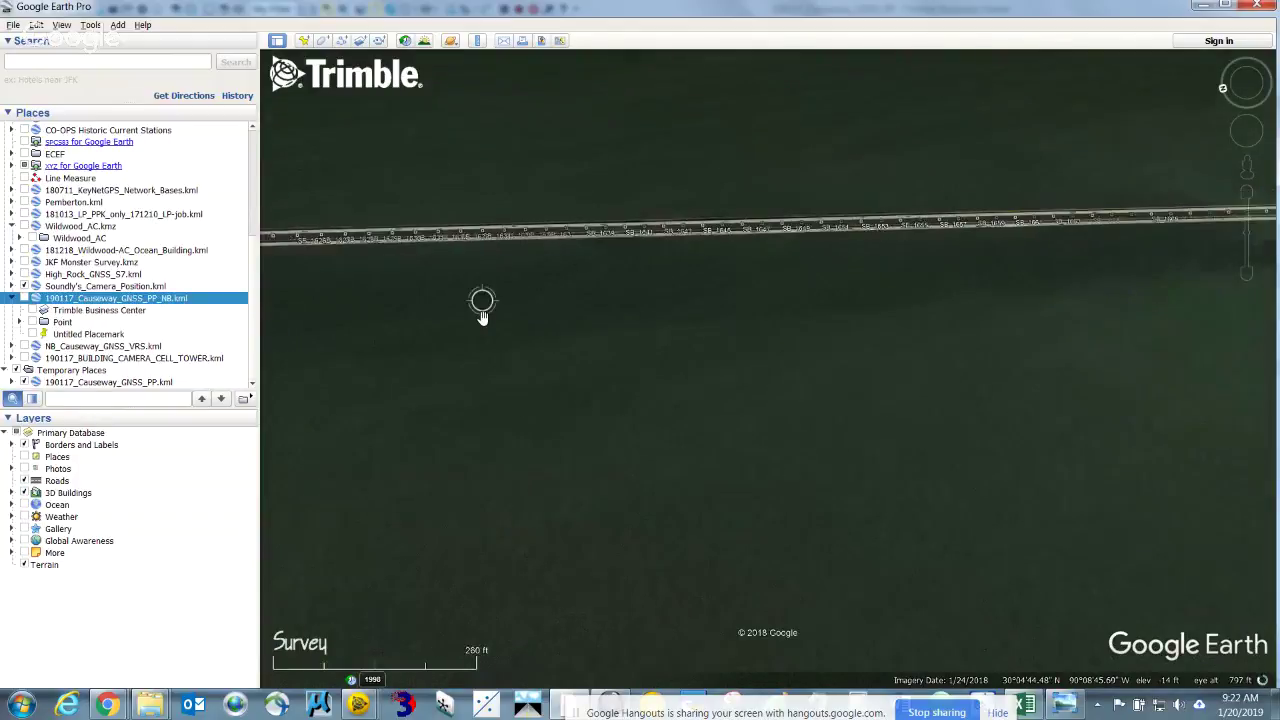
{"action": "scroll", "coordinate": [482, 318], "scroll_direction": "down", "scroll_amount": 5}
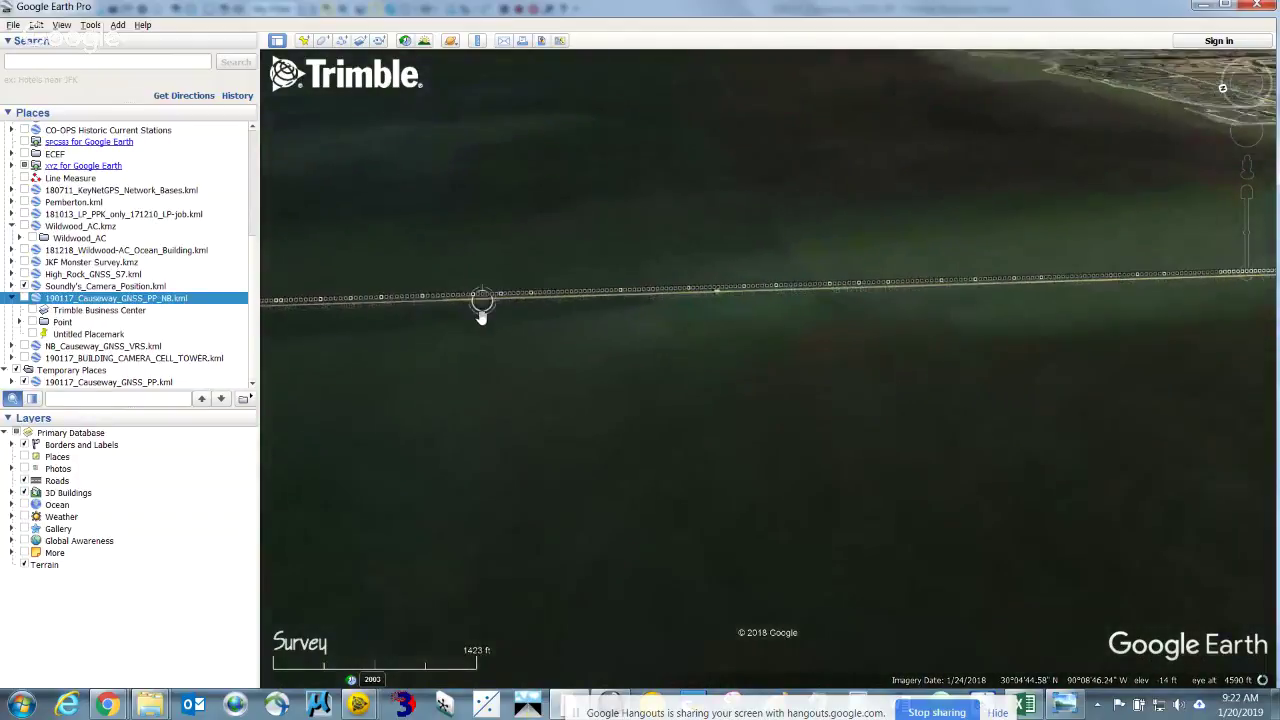
View the full line of southbound points across Lake Pontchartrain toward the horizon, and move in on its middle
{"action": "scroll", "coordinate": [482, 318], "scroll_direction": "down", "scroll_amount": 4}
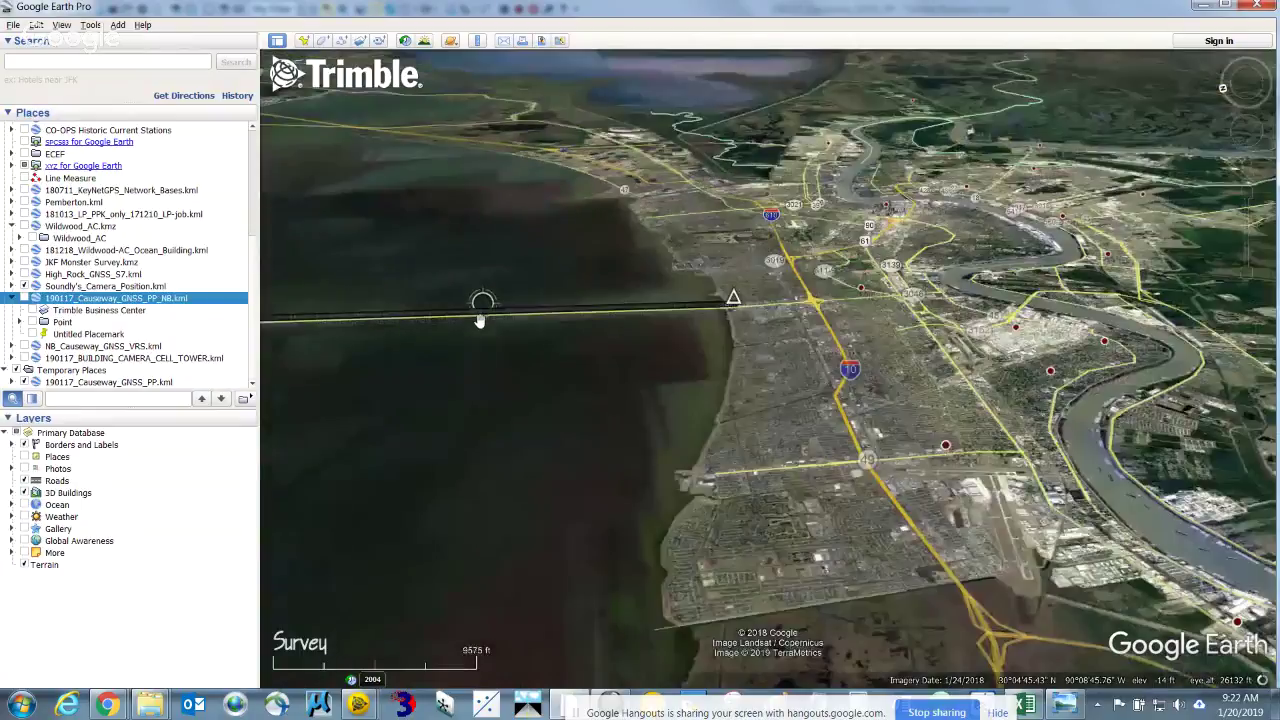
{"action": "middle_click_drag", "start_coordinate": [494, 366], "coordinate": [656, 492]}
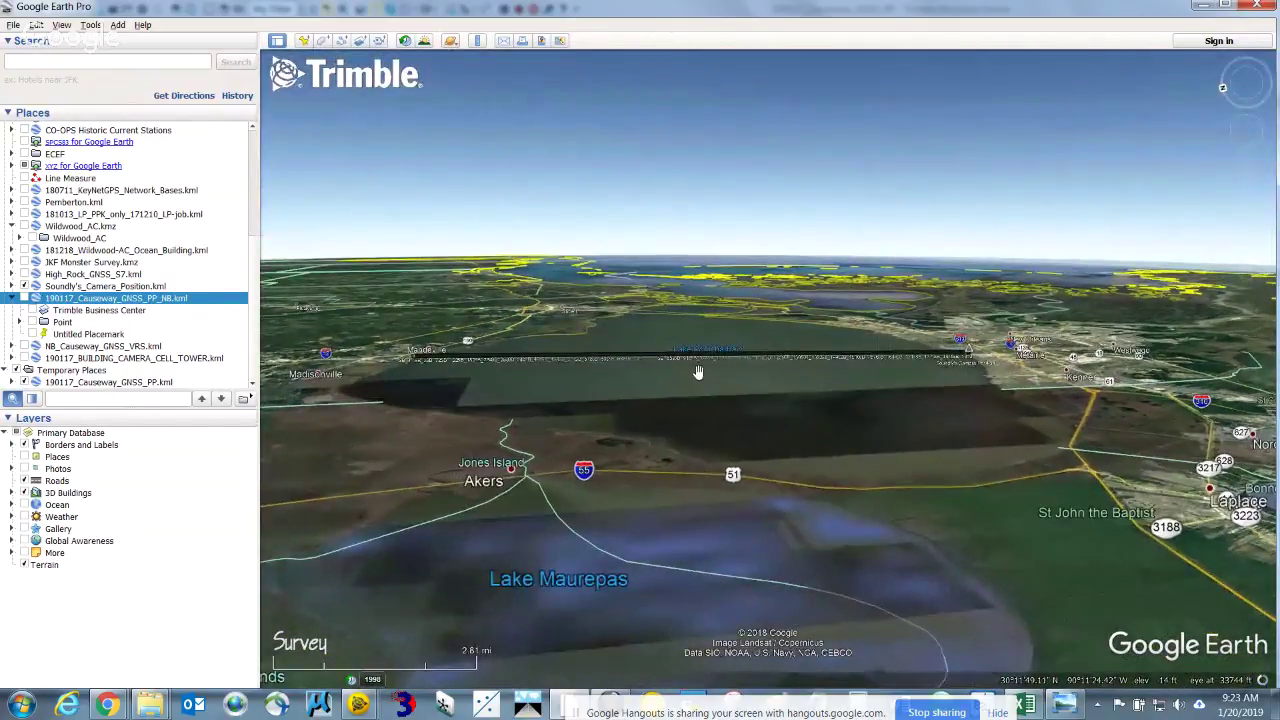
{"action": "scroll", "coordinate": [690, 373], "scroll_direction": "up", "scroll_amount": 3}
{"action": "scroll", "coordinate": [685, 371], "scroll_direction": "up", "scroll_amount": 3}
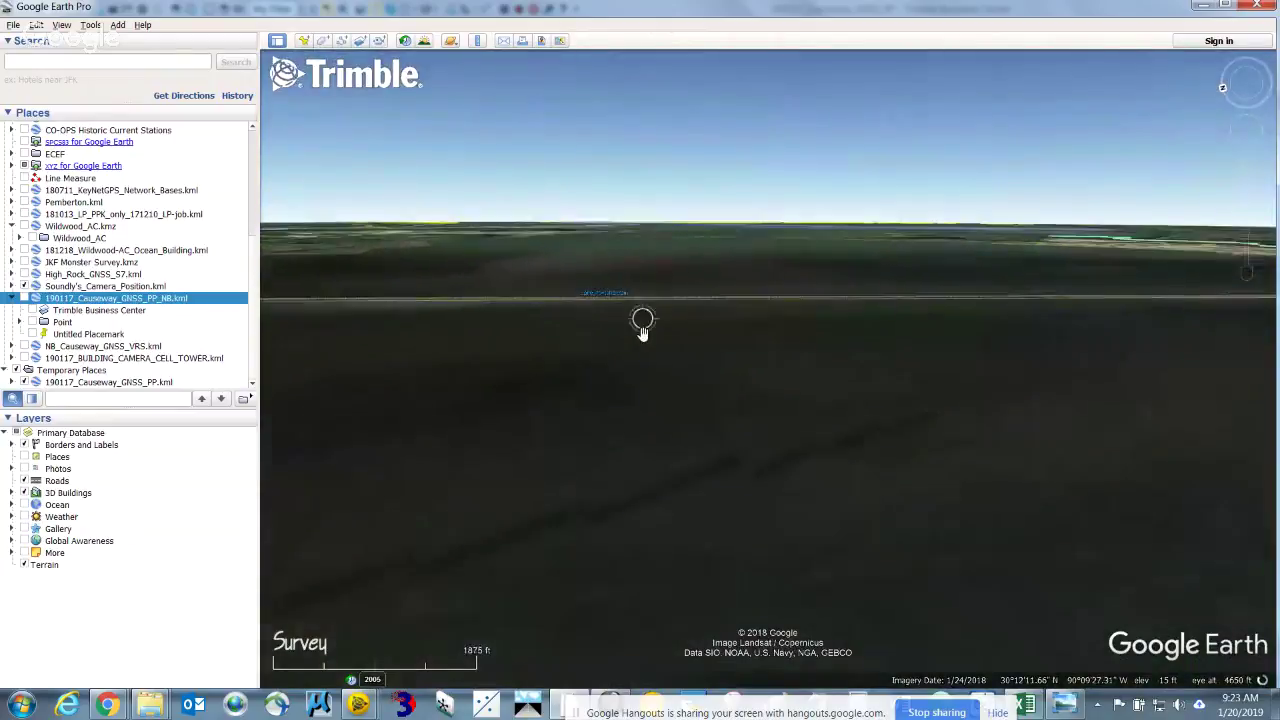
Switch to the Transformation_Crossection project in Trimble Business Center and inspect the plan view around NB_1125 and the tangent point 1125TAN1948
{"action": "left_click", "coordinate": [1207, 8]}
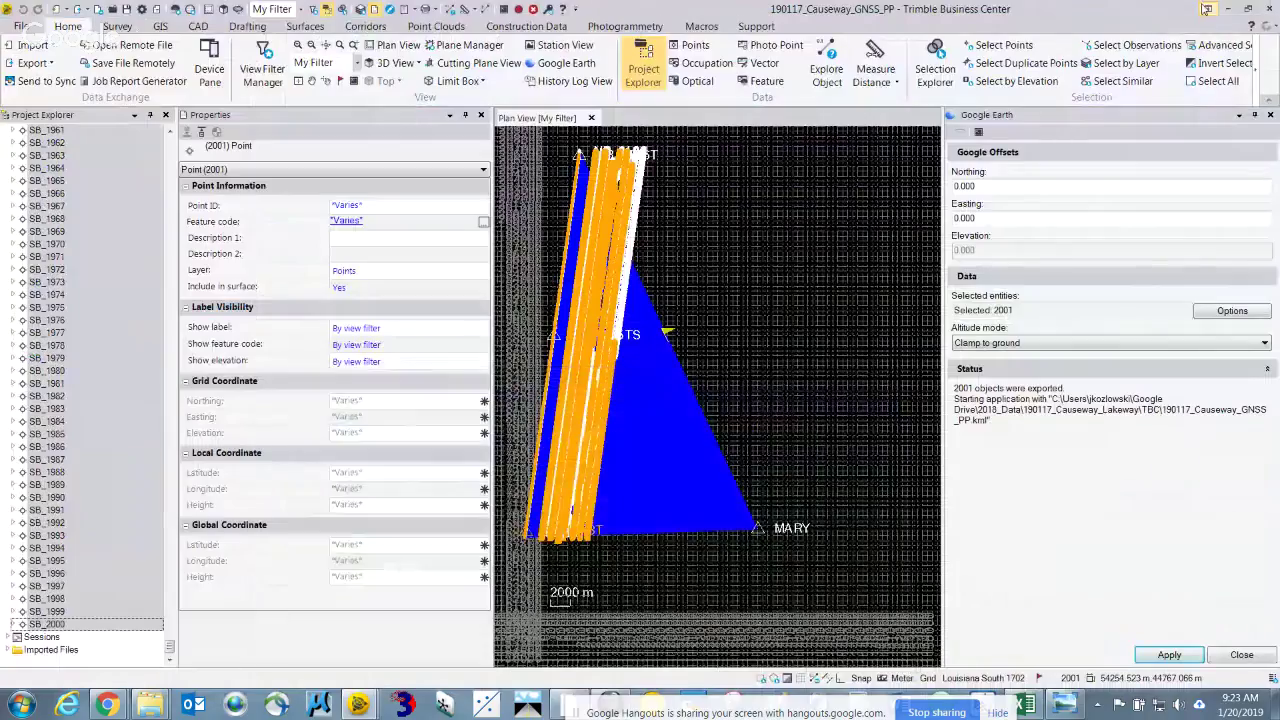
{"action": "key", "text": "Escape"}
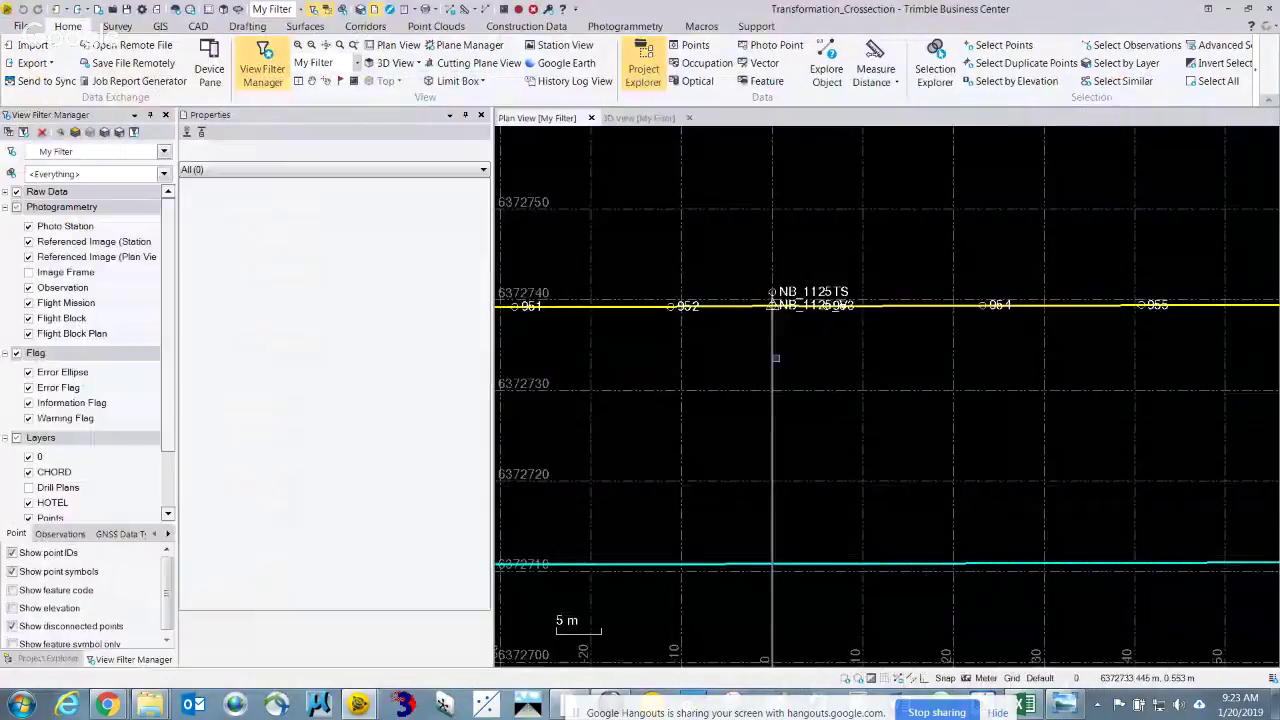
{"action": "scroll", "coordinate": [776, 350], "scroll_direction": "down", "scroll_amount": 4}
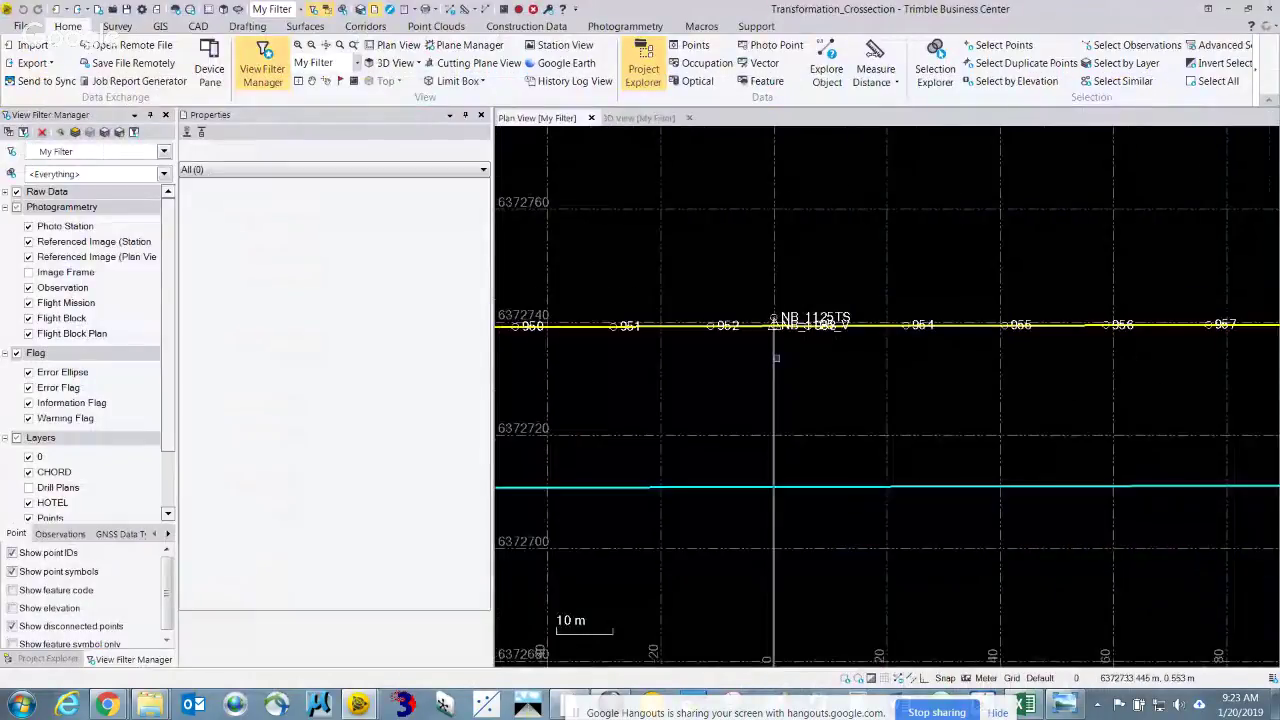
{"action": "scroll", "coordinate": [776, 350], "scroll_direction": "down", "scroll_amount": 10}
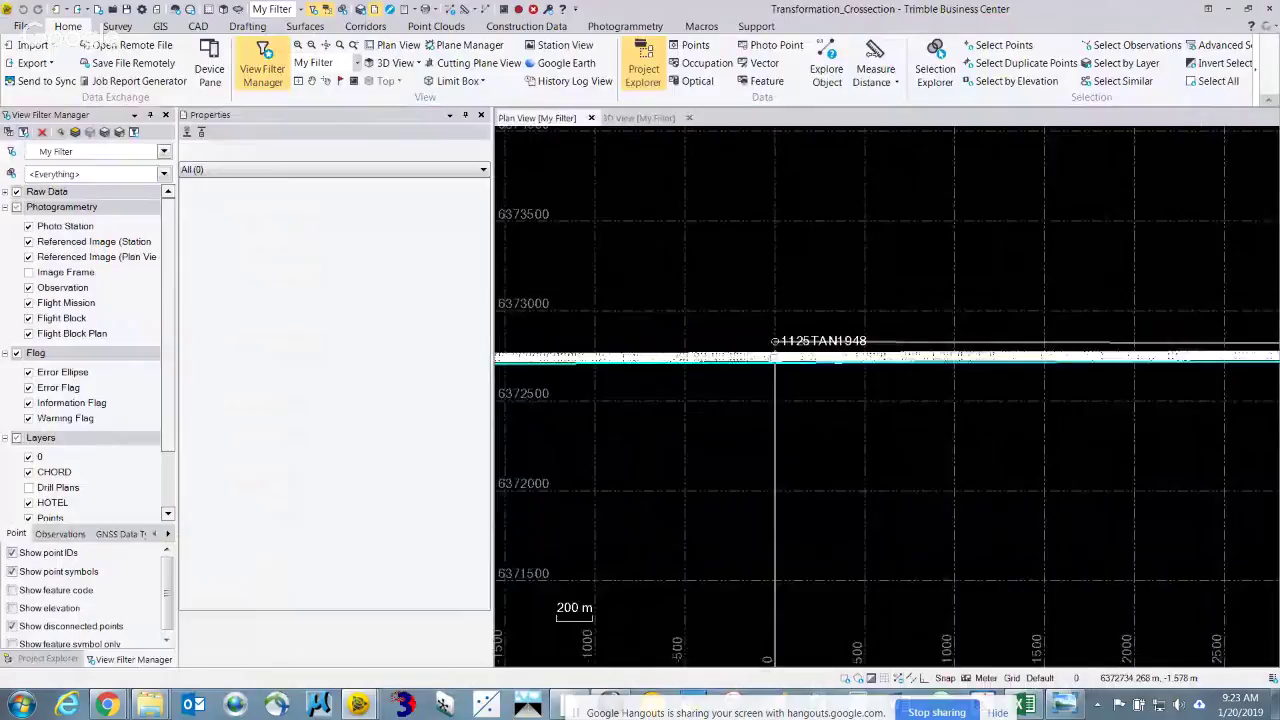
{"action": "scroll", "coordinate": [774, 353], "scroll_direction": "up", "scroll_amount": 8}
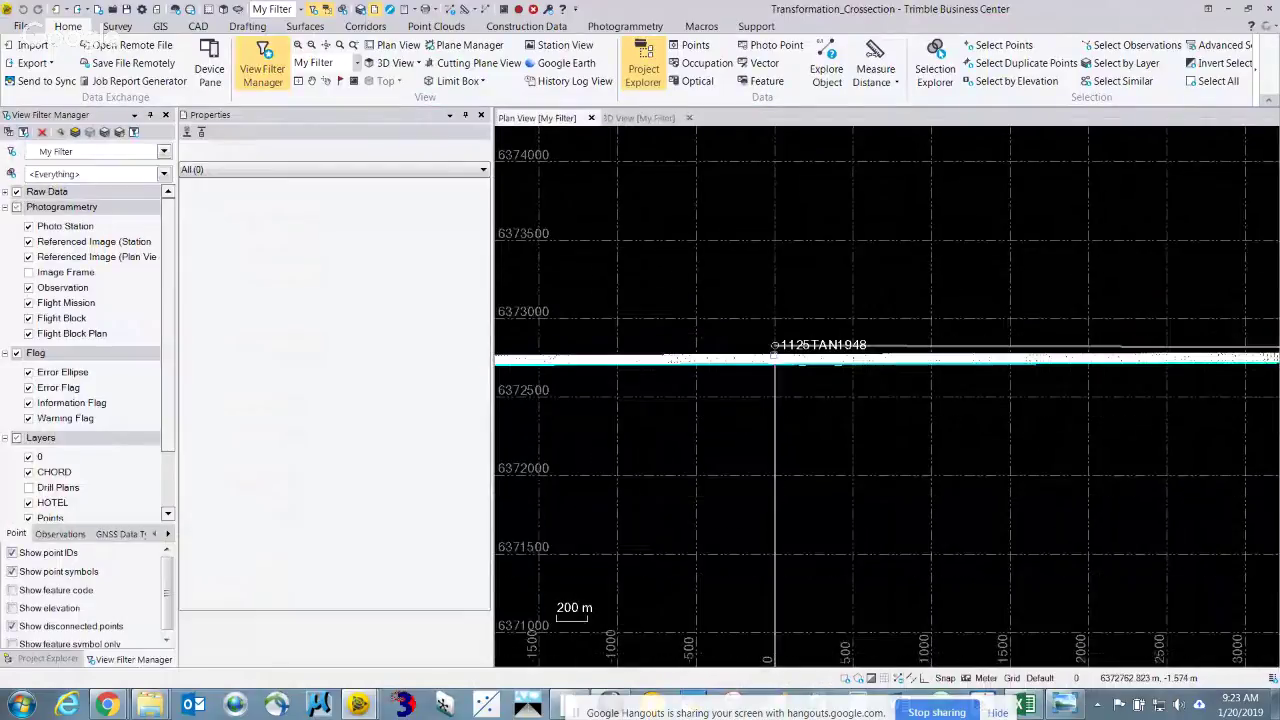
{"action": "middle_click_drag", "start_coordinate": [767, 358], "coordinate": [871, 232]}
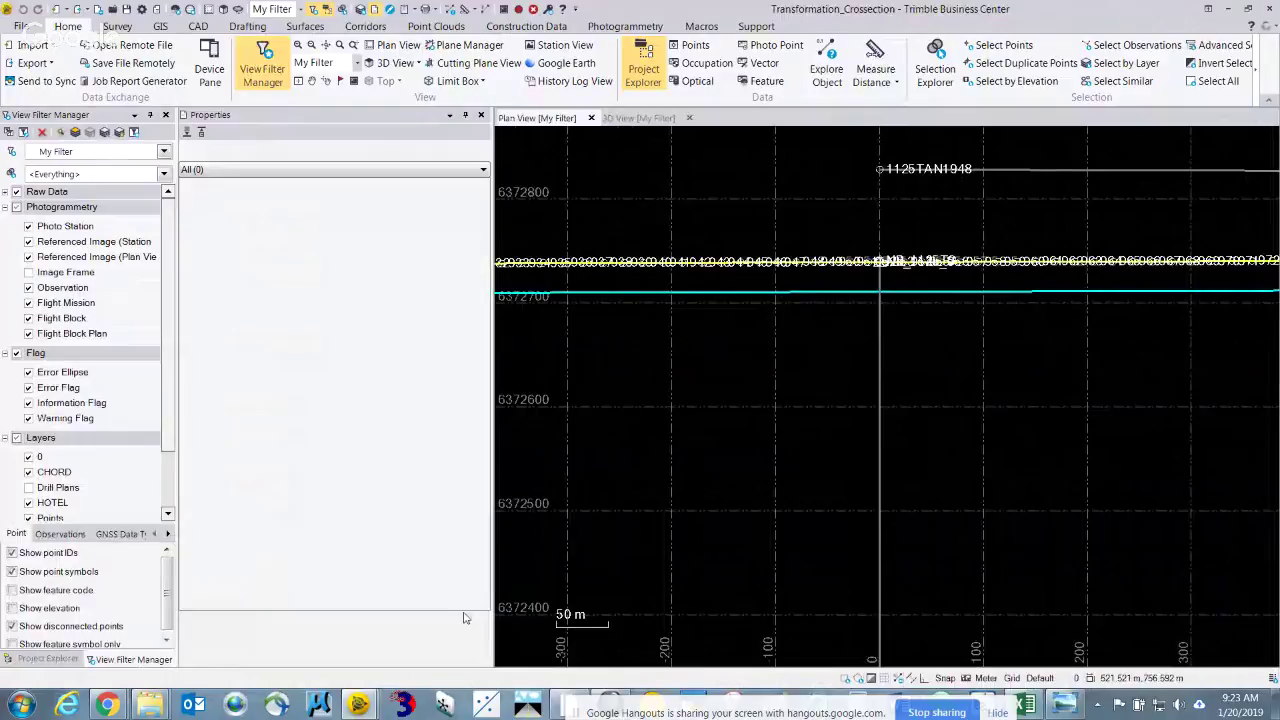
Switch to the Excel workbook 190117_Causeway_SB_and_others_points_ECEF_Meters_trans_calcs.xlsx and autofit the X (ECEF) and Y (ECEF) column widths
{"action": "key", "text": "alt+Tab"}
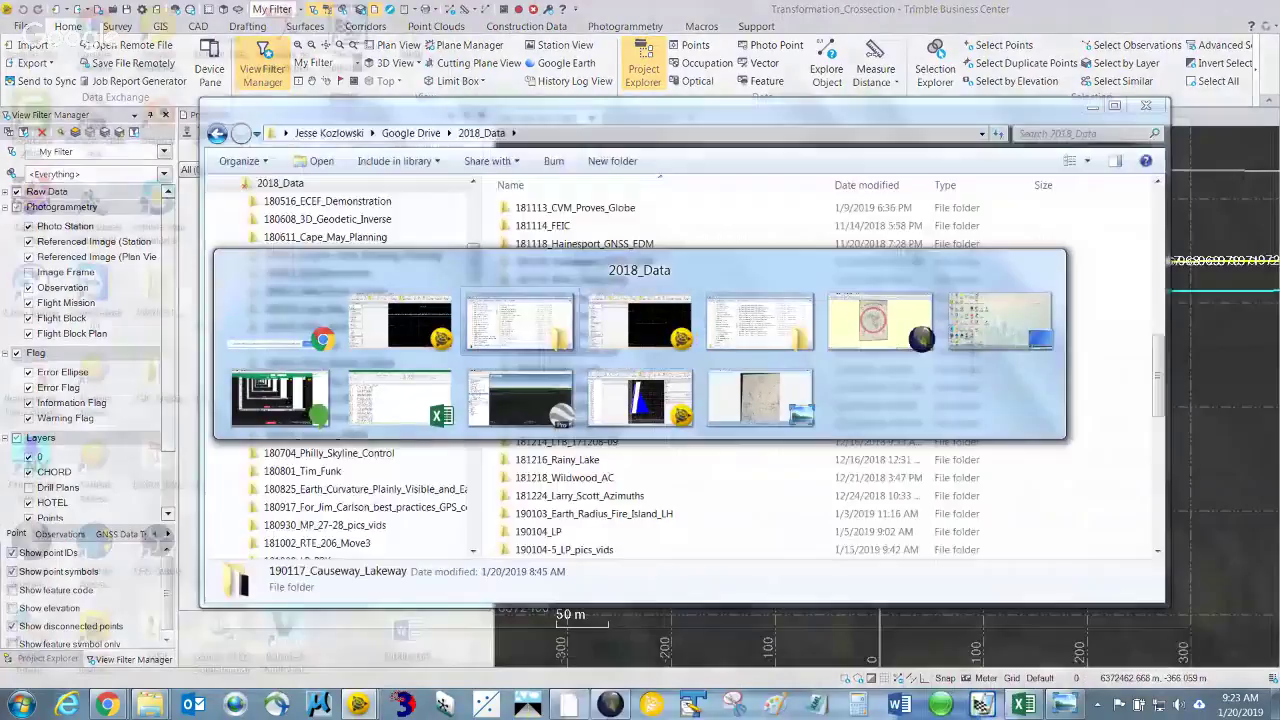
{"action": "key", "text": "alt+Tab"}
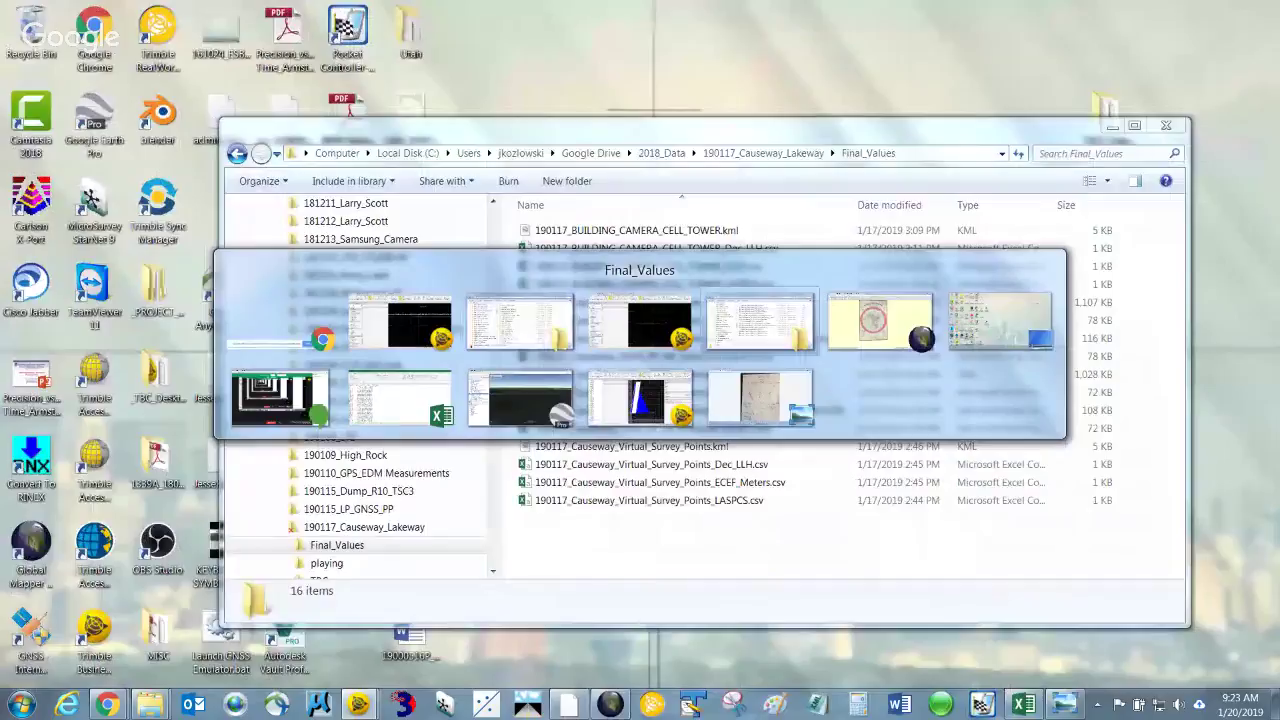
{"action": "key", "text": "alt+Tab"}
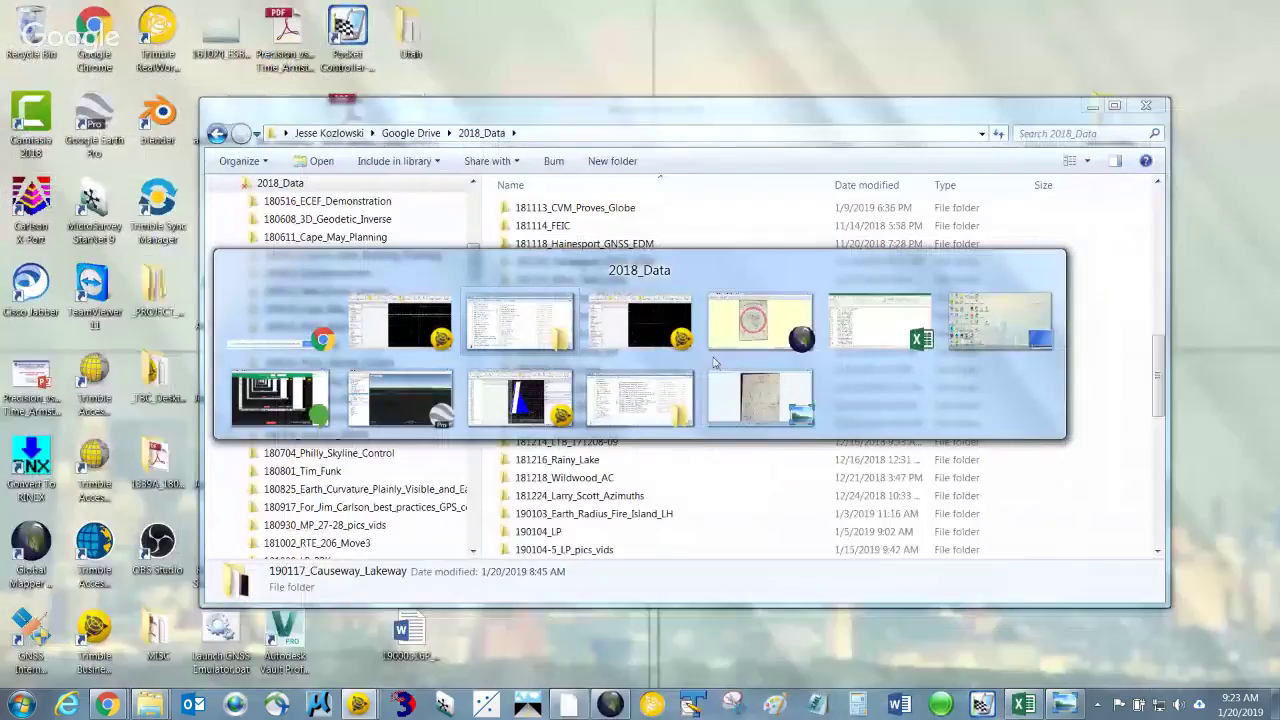
{"action": "key", "text": "alt+Tab"}
{"action": "key", "text": "alt+Tab"}
{"action": "key", "text": "alt+Tab"}
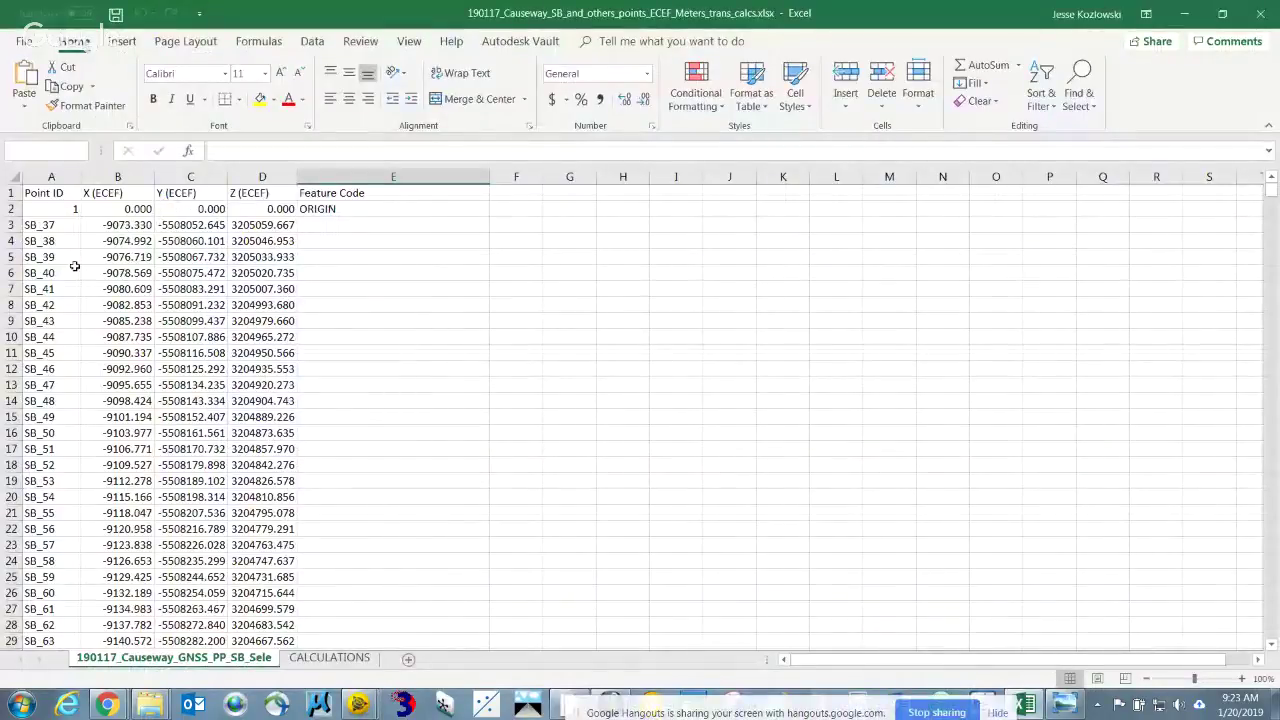
{"action": "double_click", "coordinate": [155, 177]}
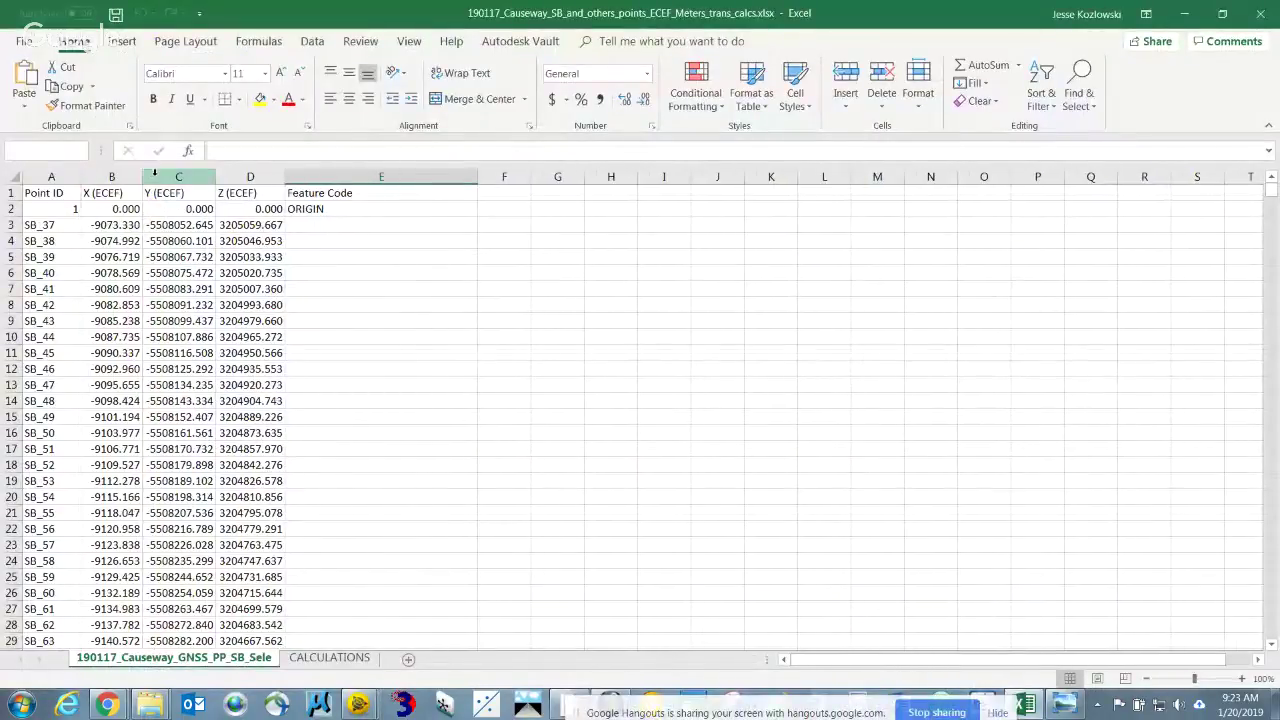
{"action": "double_click", "coordinate": [215, 177]}
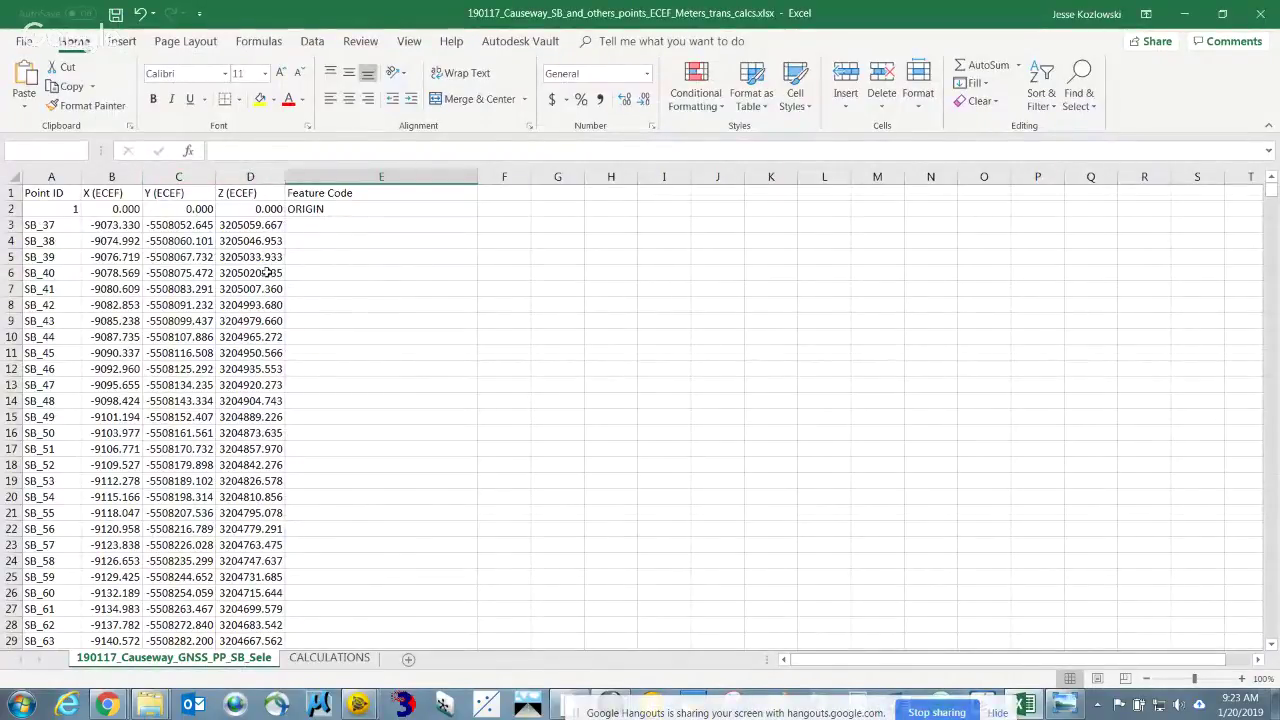
Review the ECEF coordinate list through the SB points to the target, roof corner and cell tower rows at its end
{"action": "scroll", "coordinate": [266, 328], "scroll_direction": "down", "scroll_amount": 4}
{"action": "scroll", "coordinate": [266, 328], "scroll_direction": "down", "scroll_amount": 15}
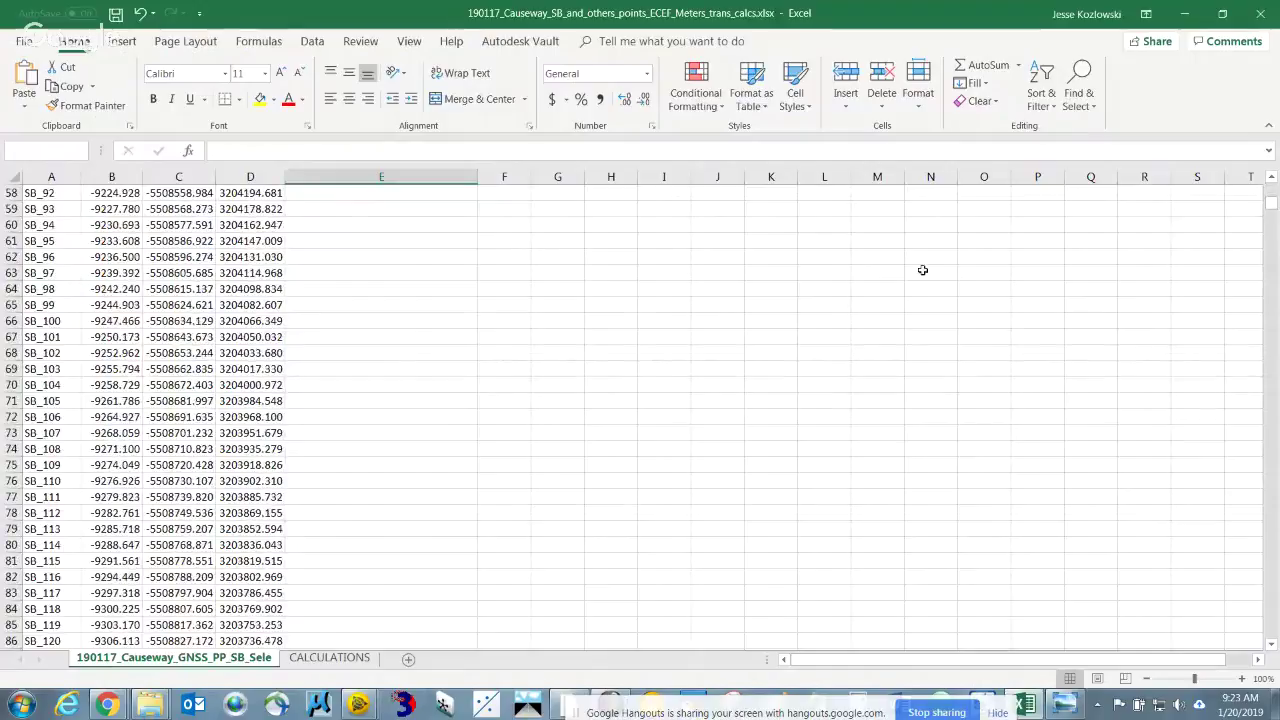
{"action": "left_click_drag", "start_coordinate": [1275, 205], "coordinate": [1198, 516]}
{"action": "left_click_drag", "start_coordinate": [1189, 561], "coordinate": [1194, 638]}
{"action": "scroll", "coordinate": [533, 570], "scroll_direction": "down", "scroll_amount": 4}
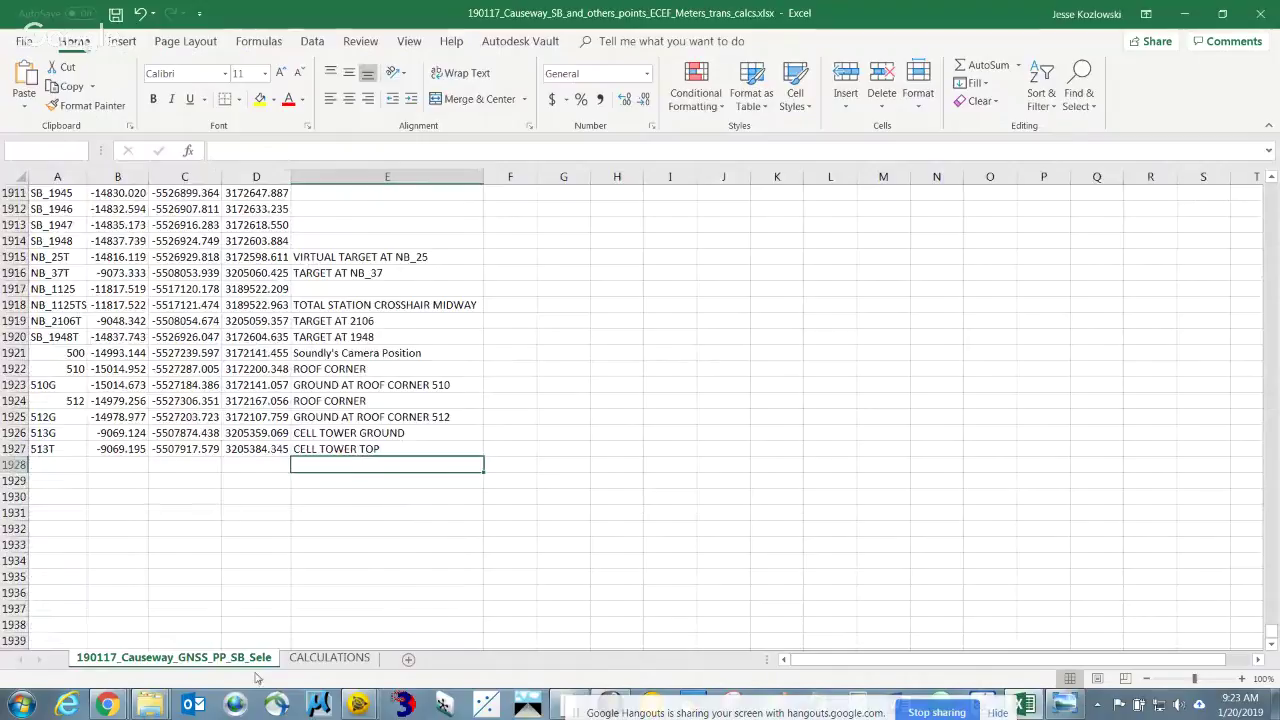
Insert two blank rows between the distance list and the ANGLE table on the CALCULATIONS sheet
{"action": "left_click", "coordinate": [325, 658]}
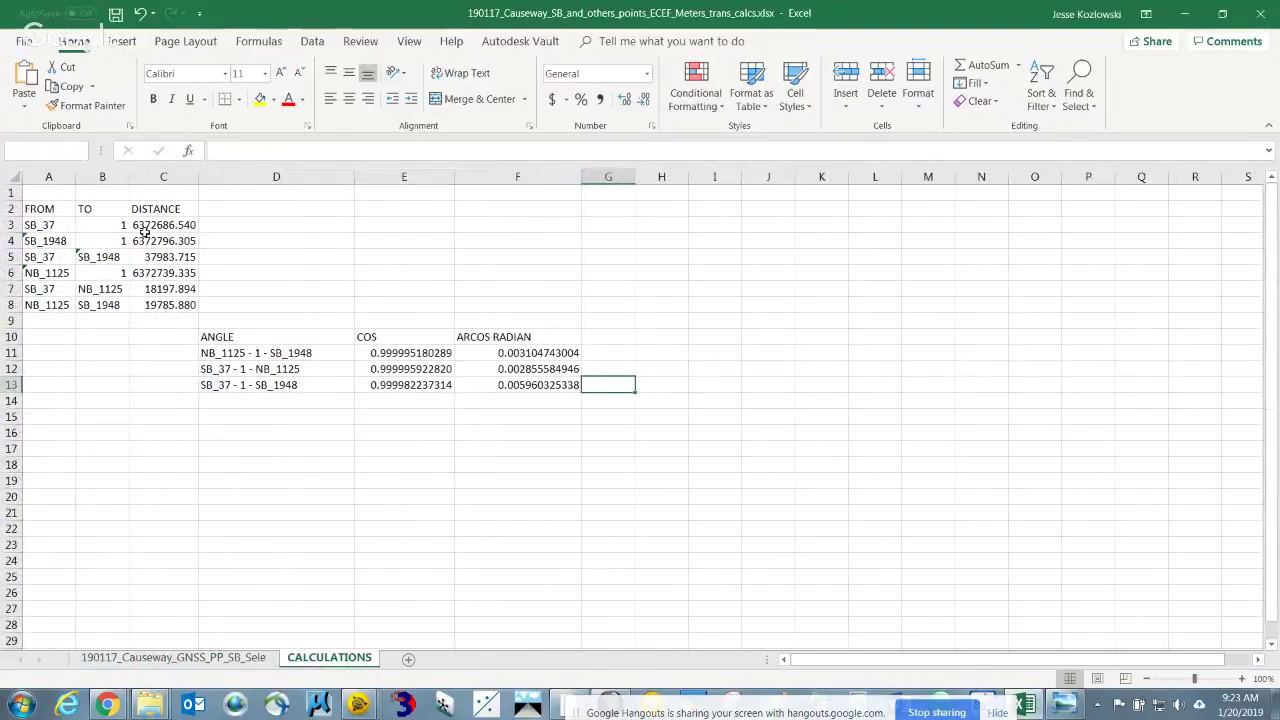
{"action": "left_click", "coordinate": [12, 320]}
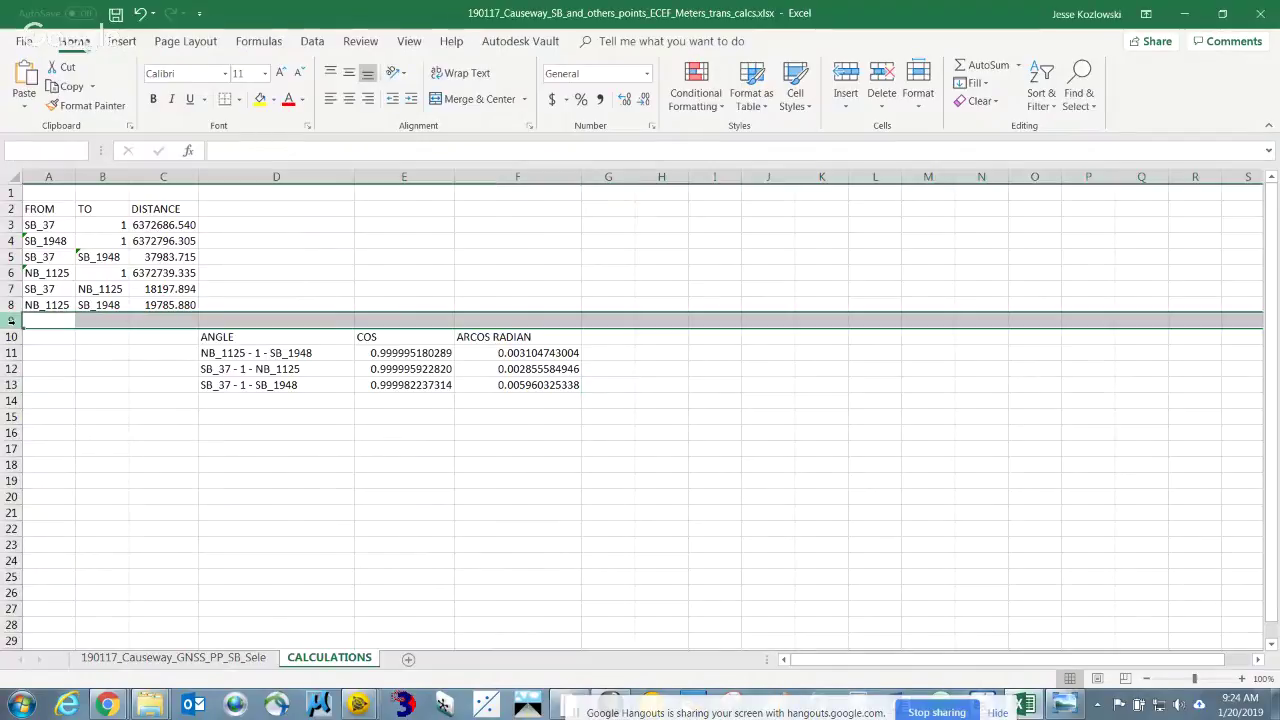
{"action": "right_click", "coordinate": [14, 322]}
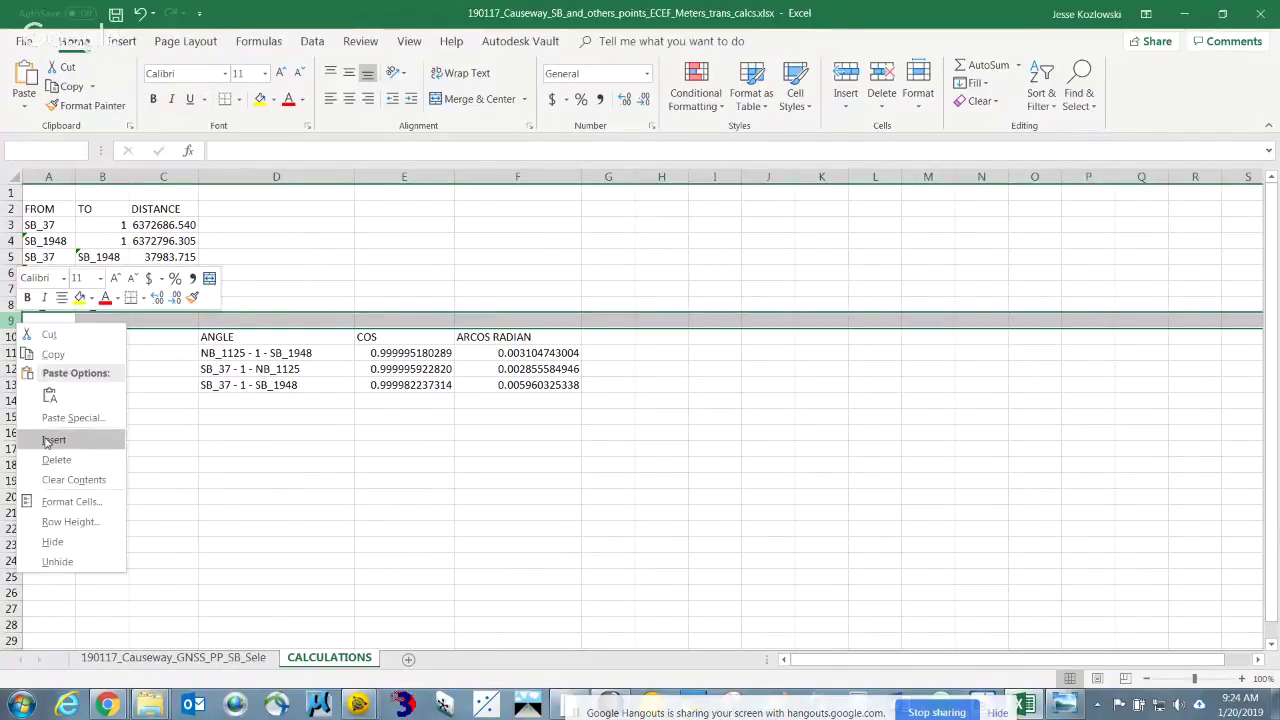
{"action": "left_click", "coordinate": [53, 439]}
{"action": "left_click", "coordinate": [12, 337]}
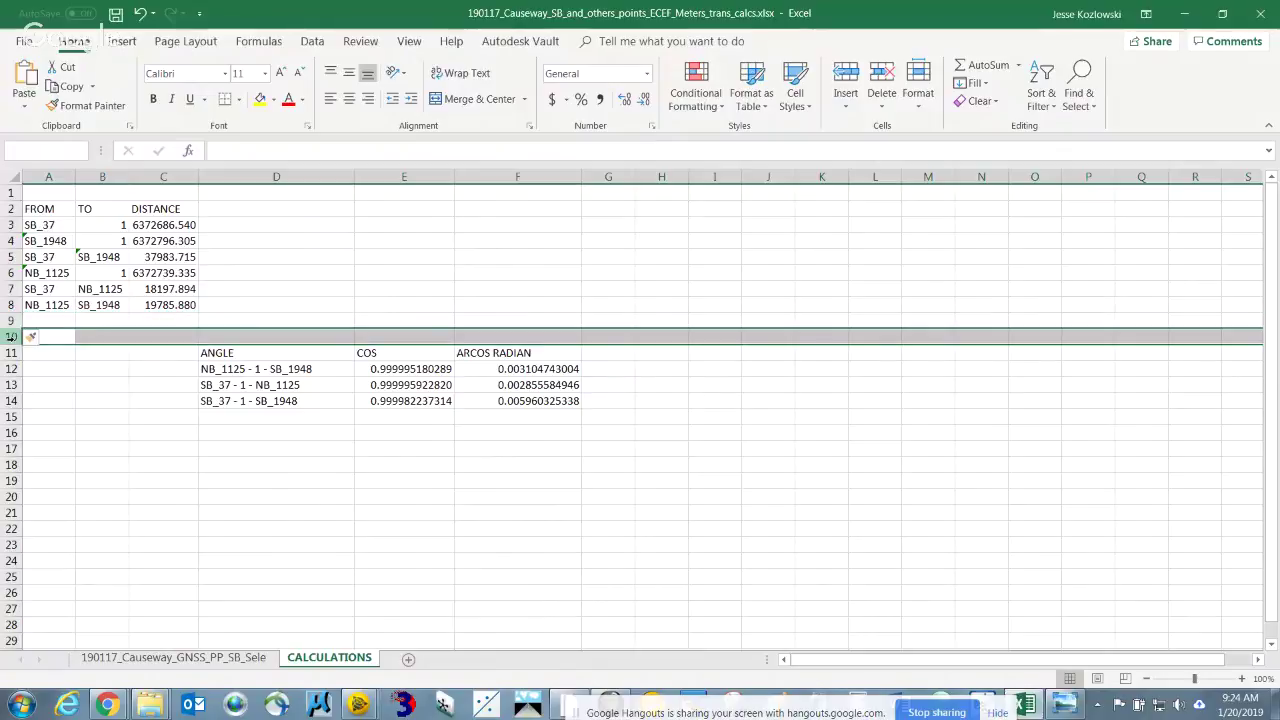
{"action": "right_click", "coordinate": [14, 338]}
{"action": "left_click", "coordinate": [53, 457]}
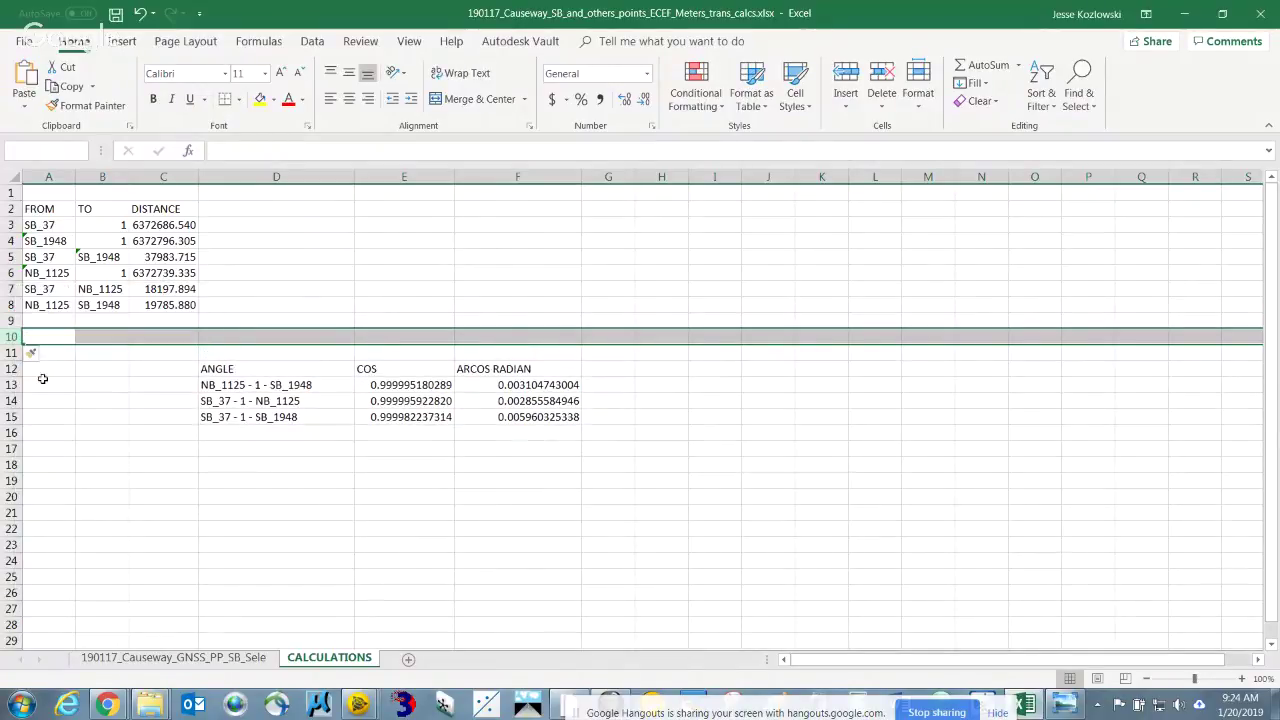
Fill cell B9 in the TO column with a reference to the ORIGIN point ID, cell A2 of the 190117_Causeway_GNSS_PP_SB_Sele sheet
{"action": "left_click", "coordinate": [50, 322]}
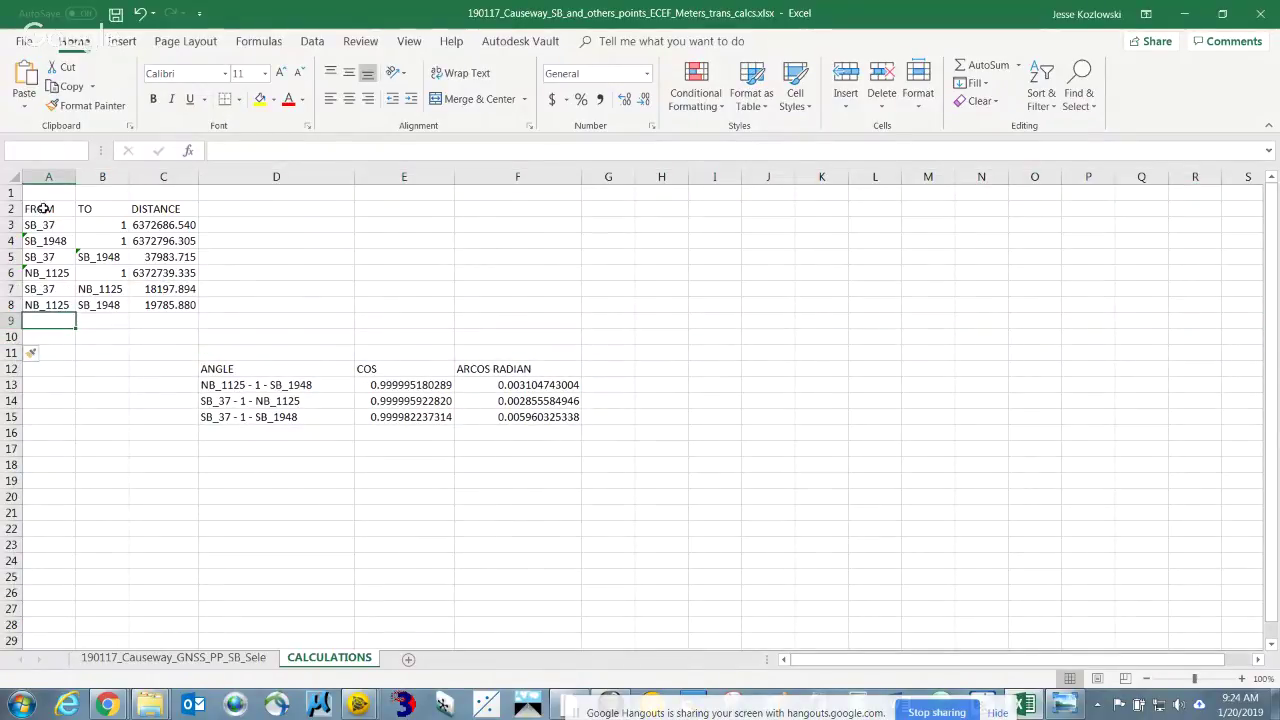
{"action": "left_click", "coordinate": [115, 322]}
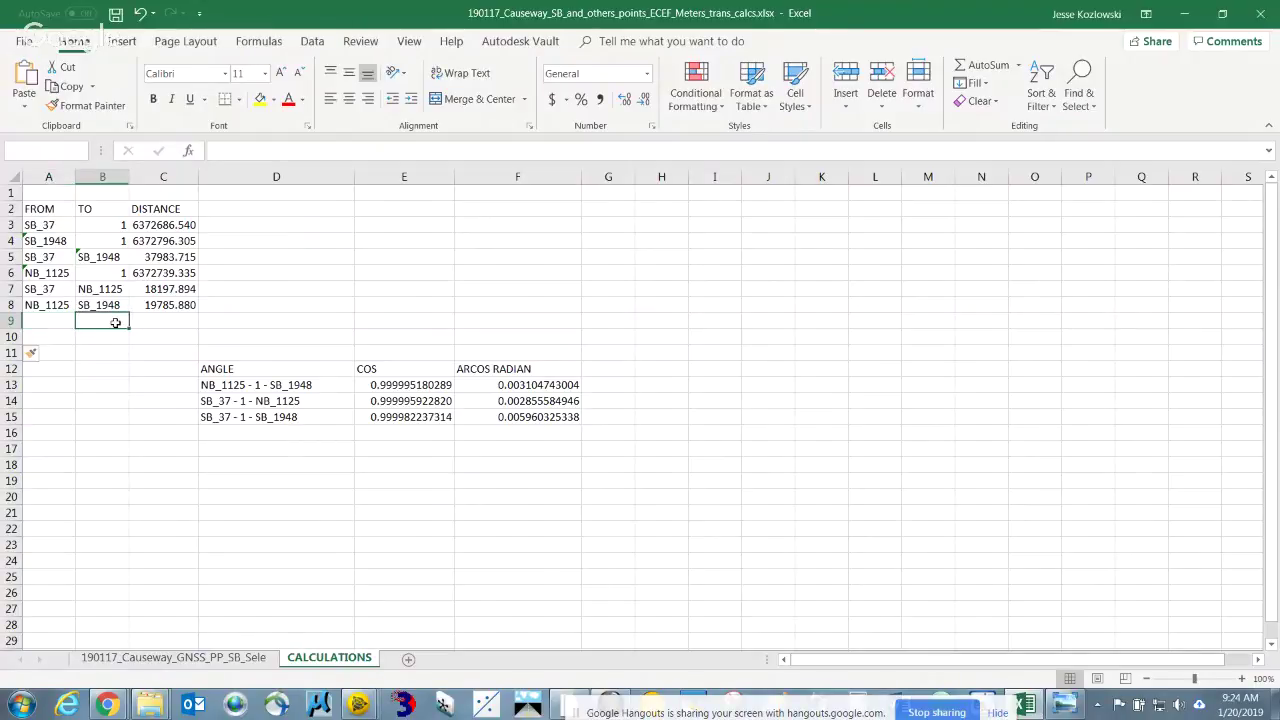
{"action": "right_click", "coordinate": [115, 323]}
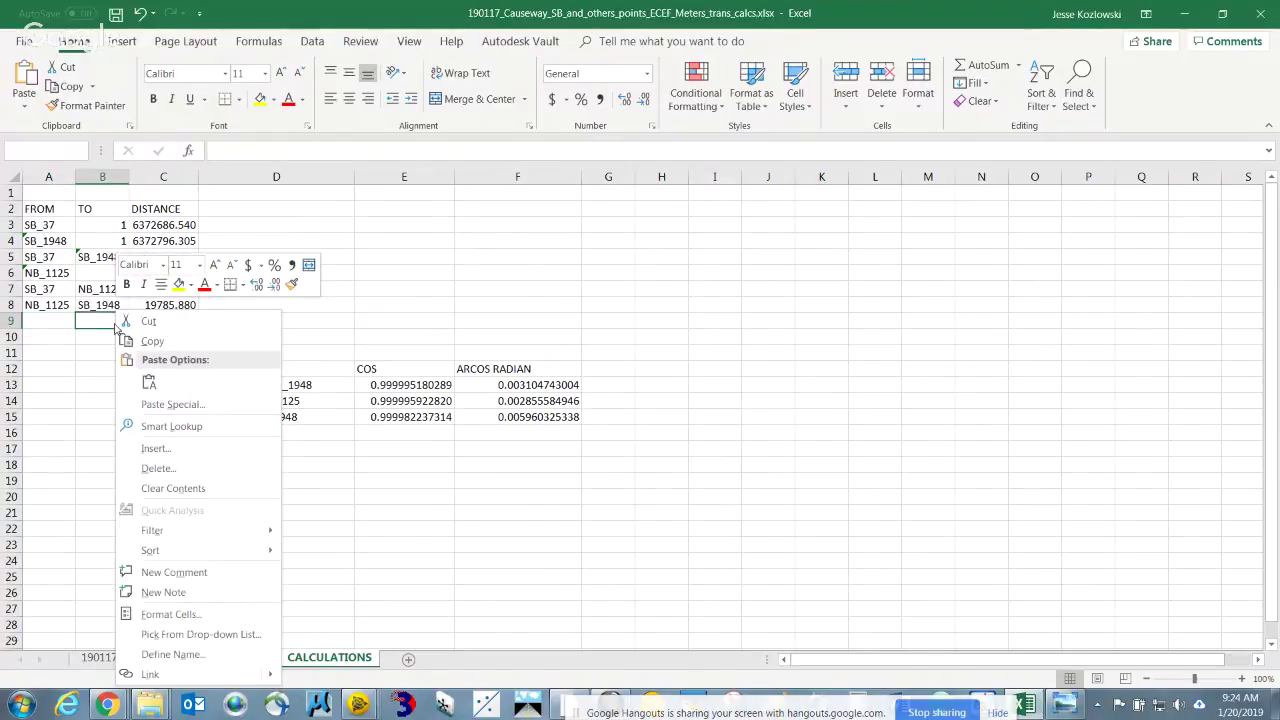
{"action": "left_click", "coordinate": [94, 320]}
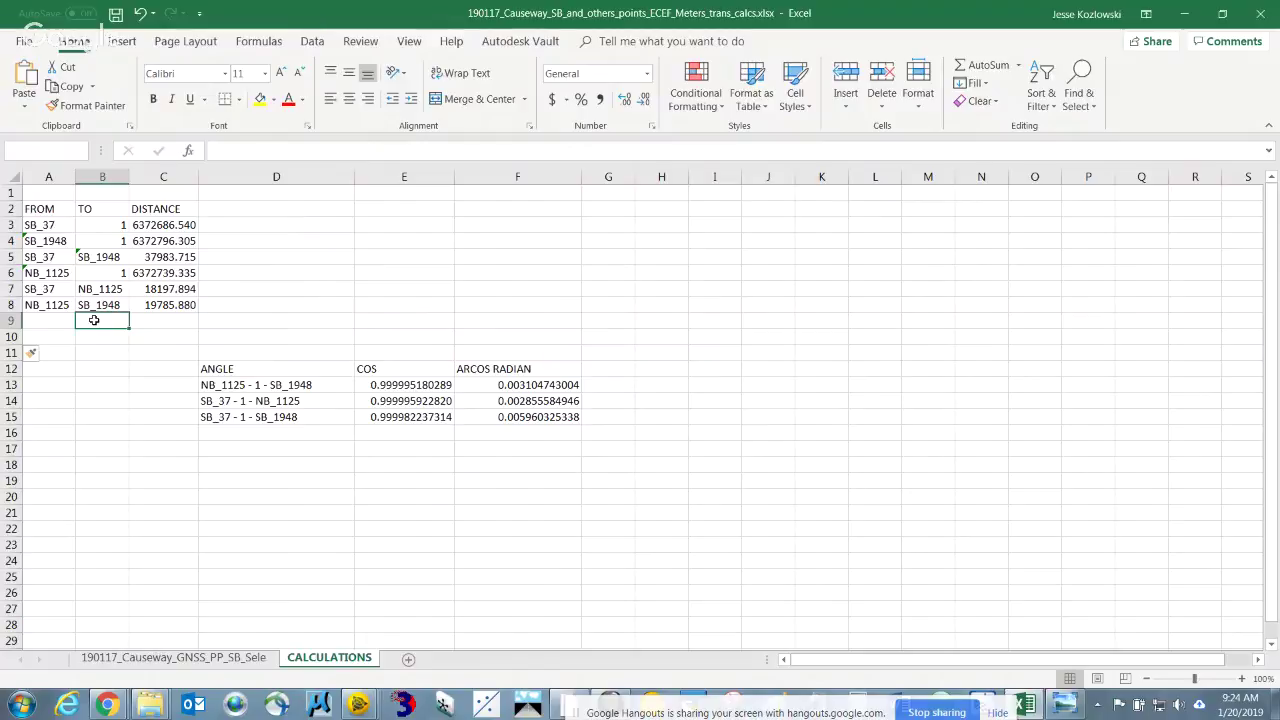
{"action": "type", "text": "="}
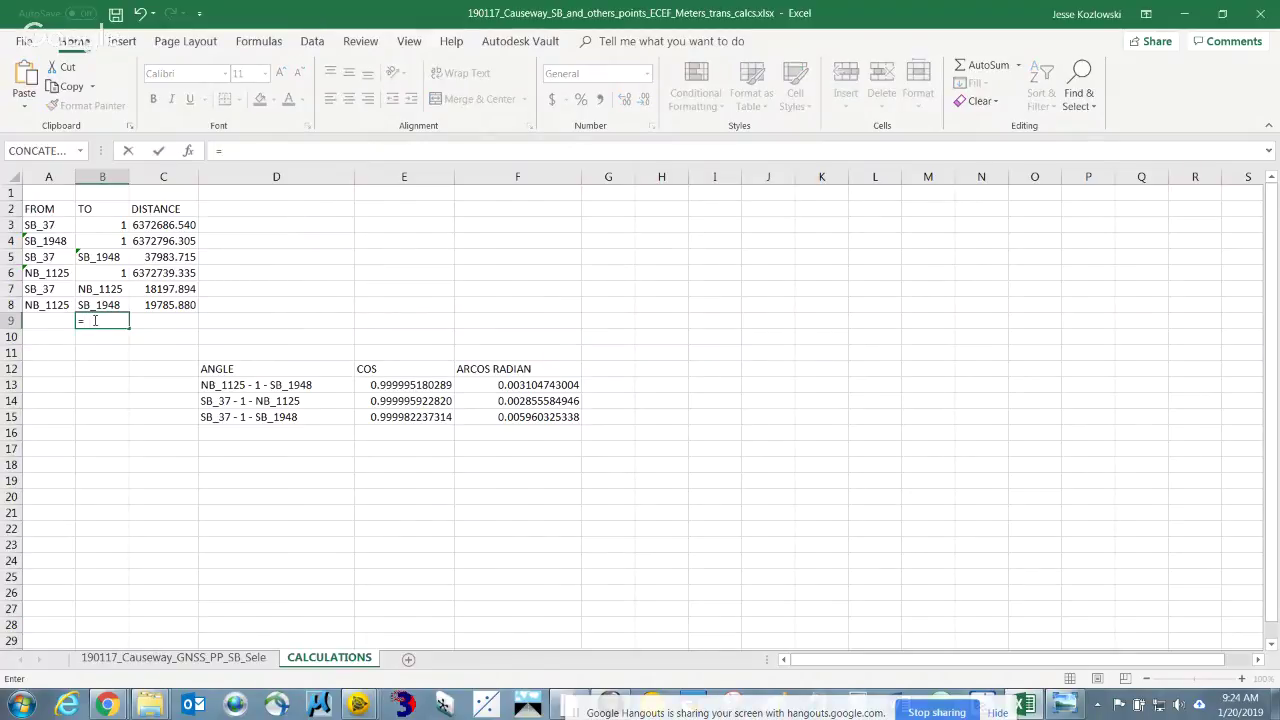
{"action": "left_click", "coordinate": [139, 662]}
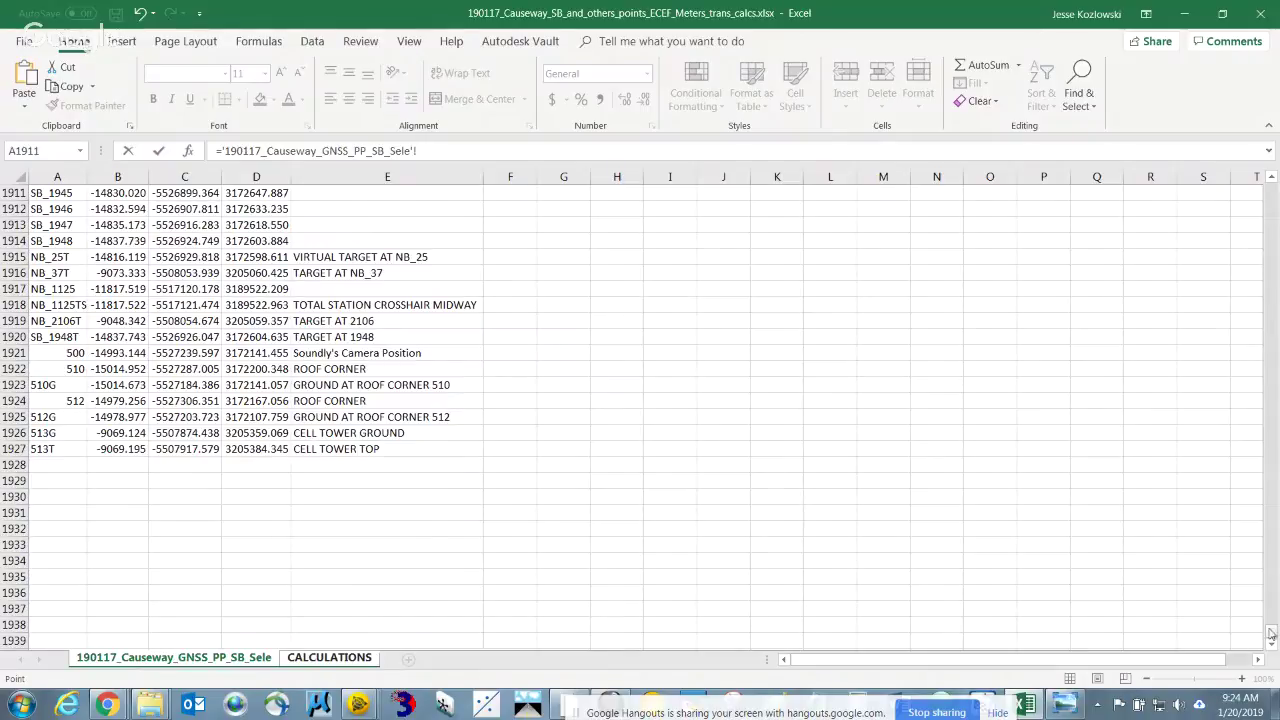
{"action": "left_click_drag", "start_coordinate": [1270, 634], "coordinate": [1254, 184]}
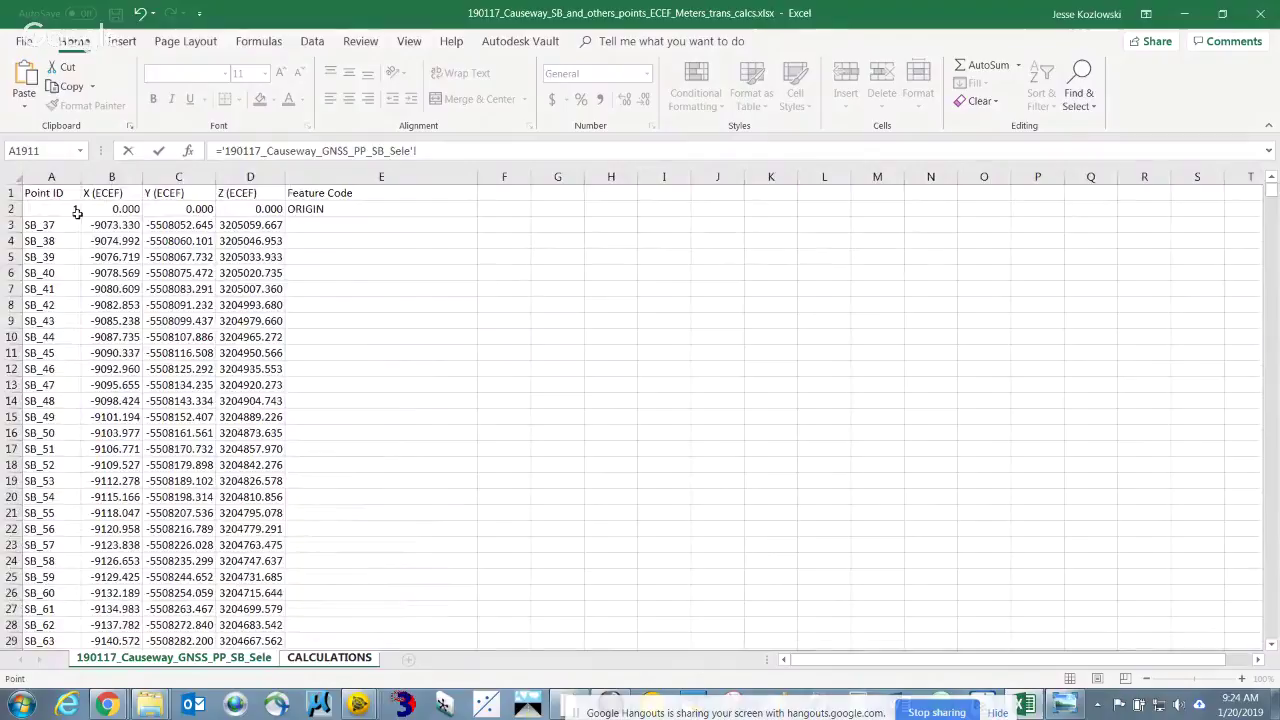
{"action": "left_click", "coordinate": [45, 210]}
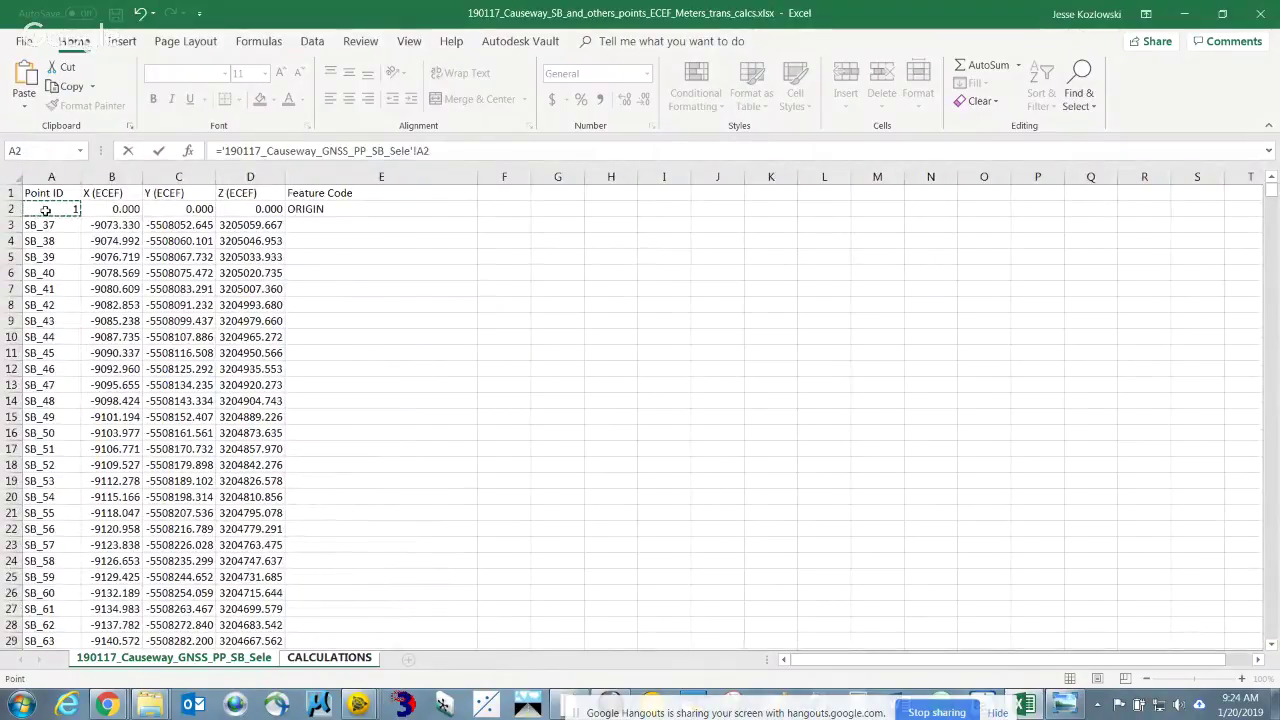
{"action": "key", "text": "Return"}
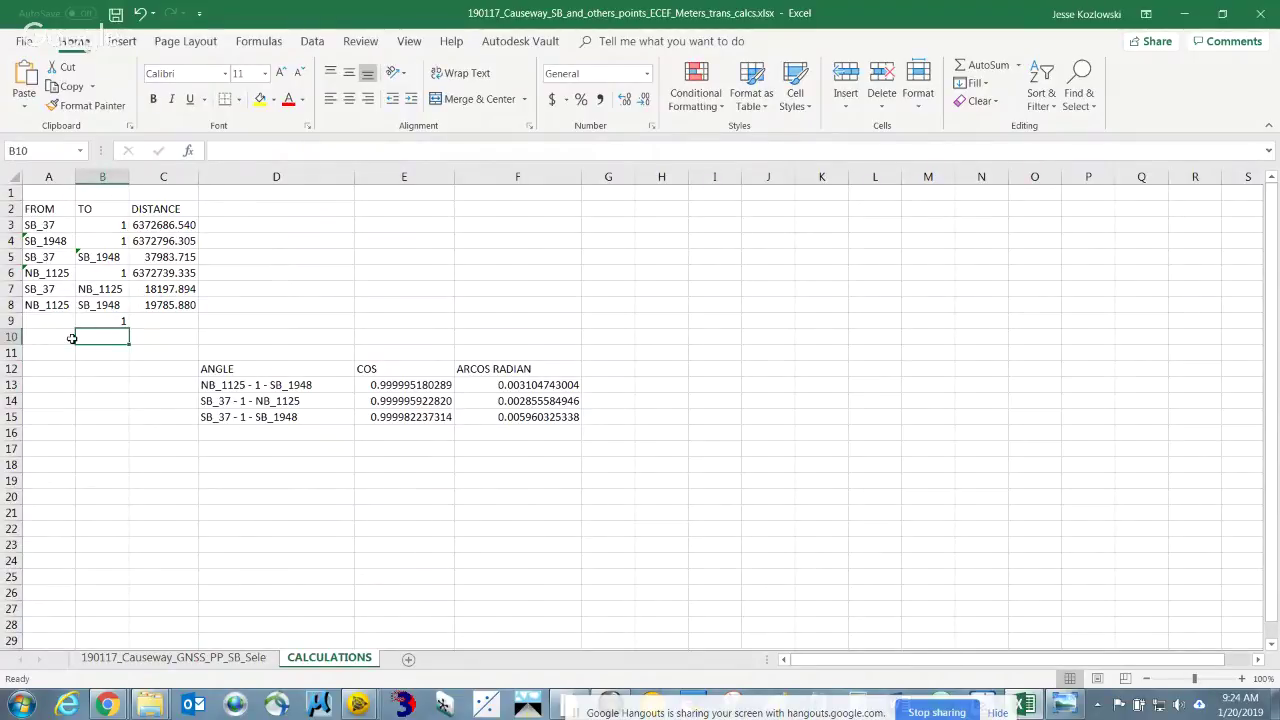
Switch to the Transformation_Crossection project in Trimble Business Center and inspect the CHORD line's properties and its course below NB_1125TS
{"action": "key", "text": "alt+Tab"}
{"action": "key", "text": "alt+Tab"}
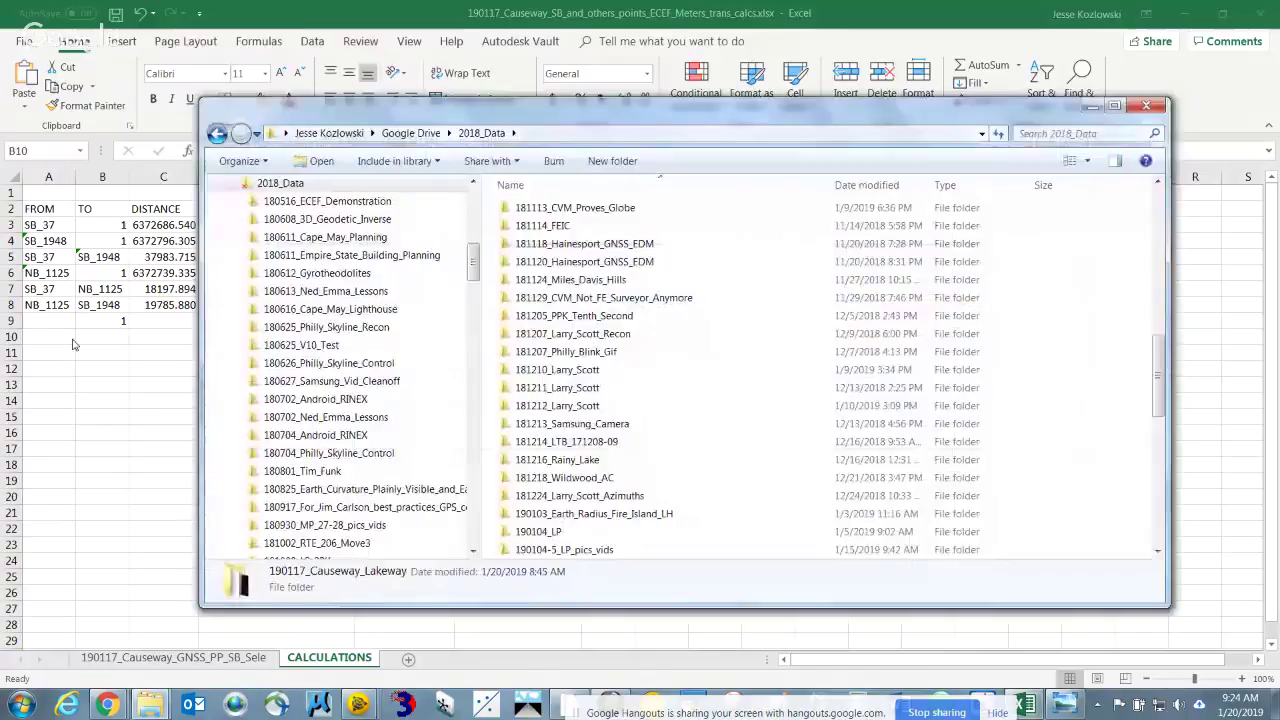
{"action": "key", "text": "alt+Tab"}
{"action": "key", "text": "alt+Tab"}
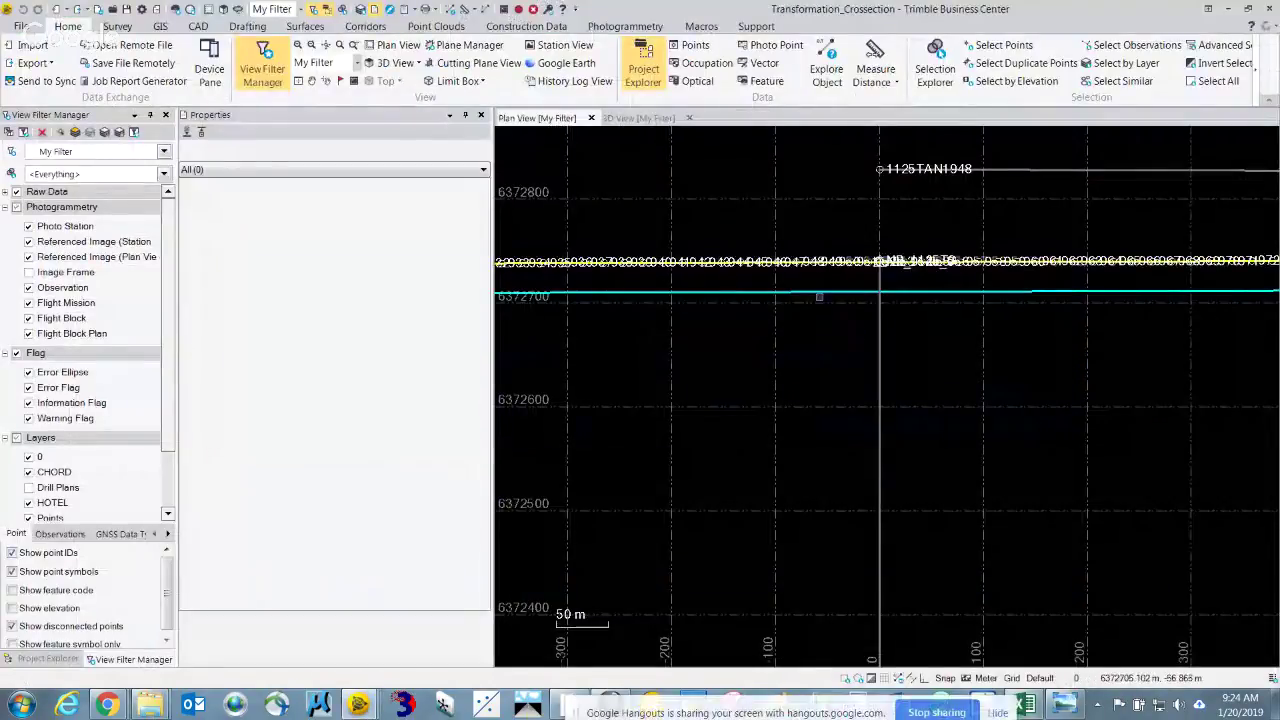
{"action": "left_click", "coordinate": [816, 291]}
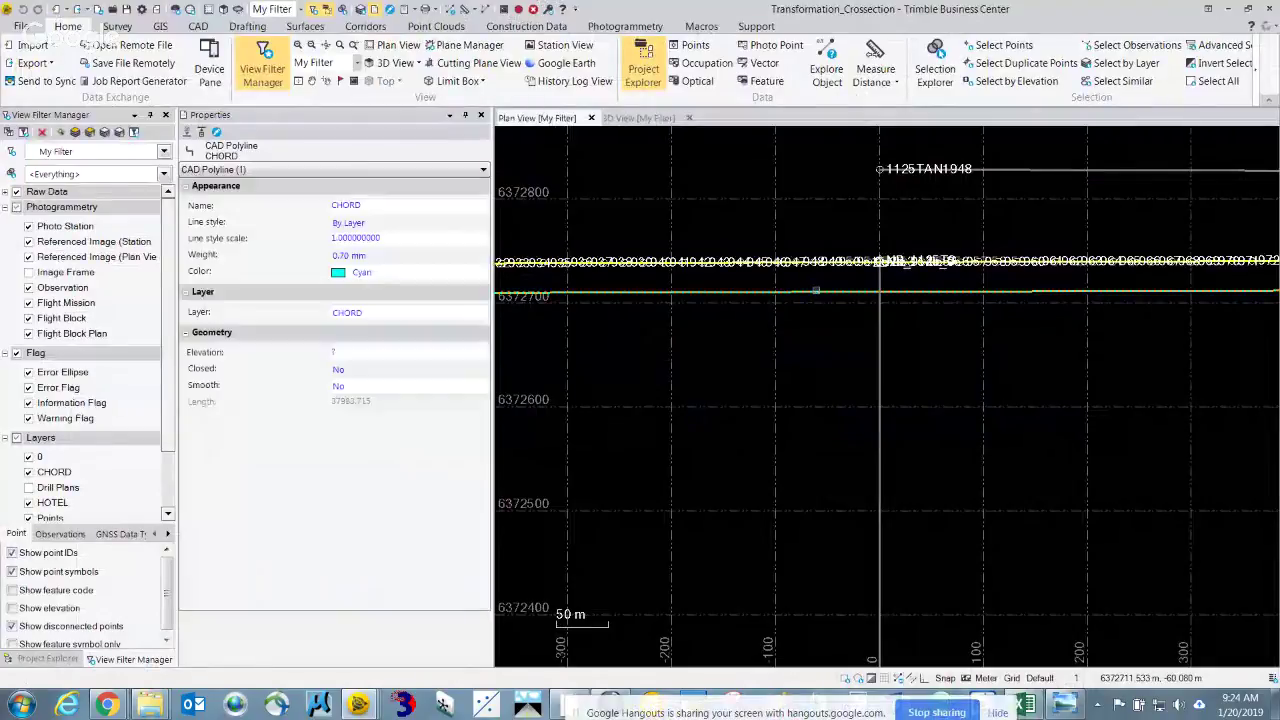
{"action": "scroll", "coordinate": [816, 291], "scroll_direction": "down", "scroll_amount": 2}
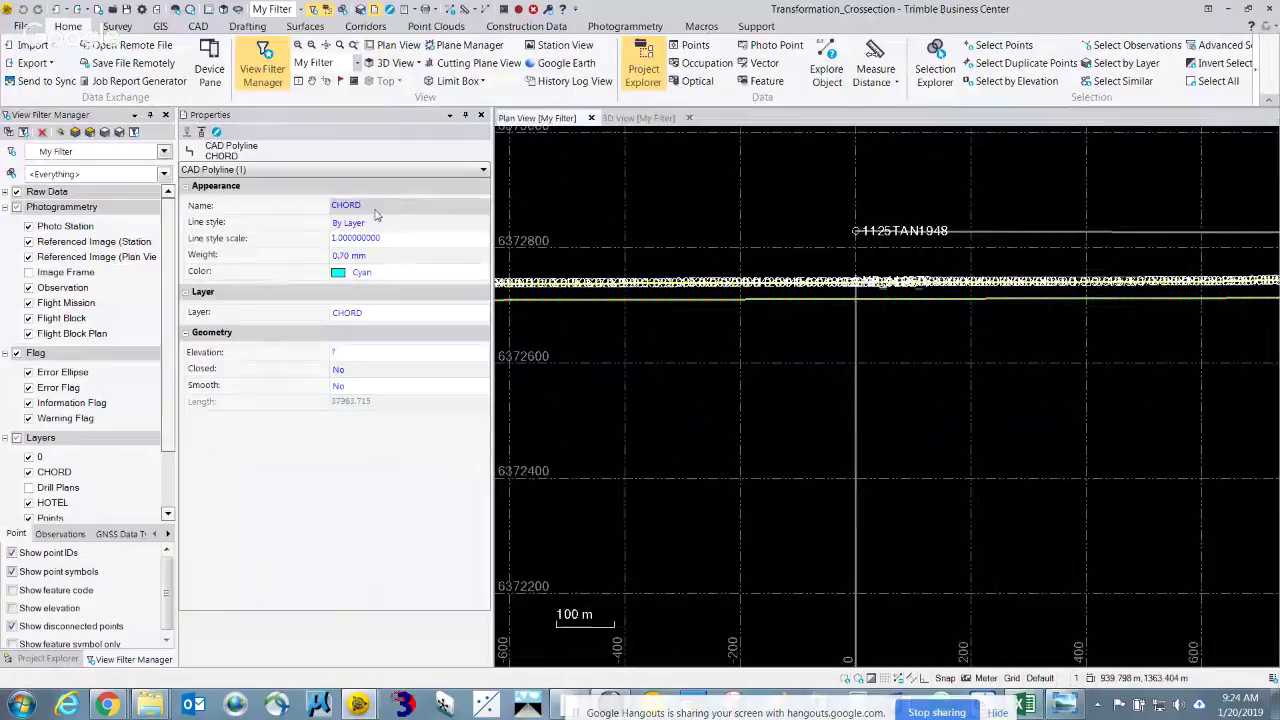
{"action": "scroll", "coordinate": [855, 270], "scroll_direction": "up", "scroll_amount": 6}
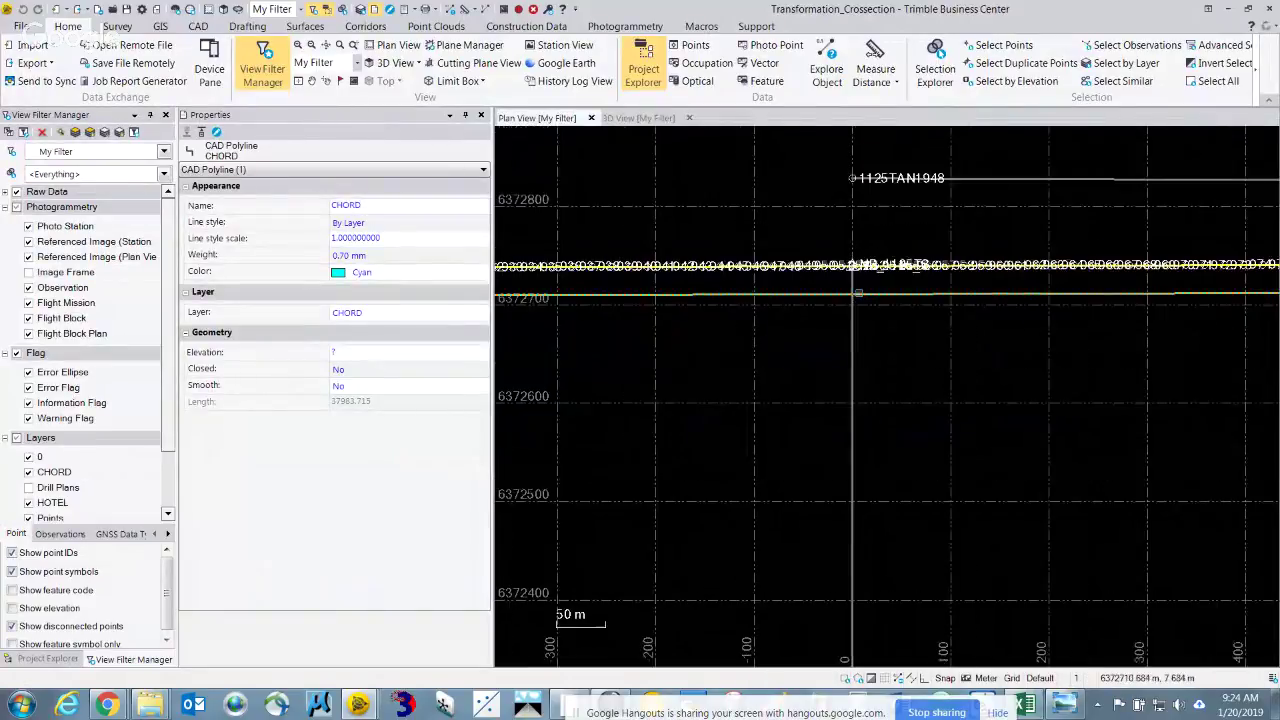
{"action": "scroll", "coordinate": [855, 270], "scroll_direction": "down", "scroll_amount": 1}
{"action": "scroll", "coordinate": [854, 264], "scroll_direction": "up", "scroll_amount": 1}
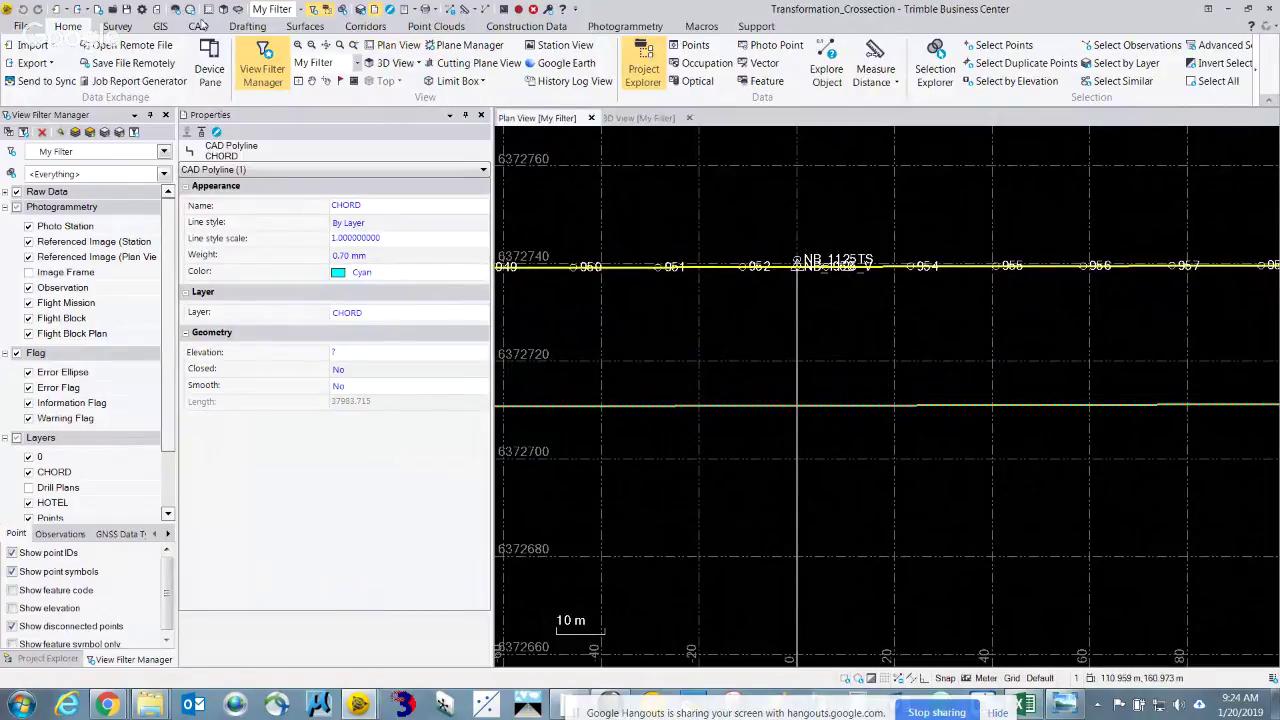
{"action": "left_click", "coordinate": [198, 27]}
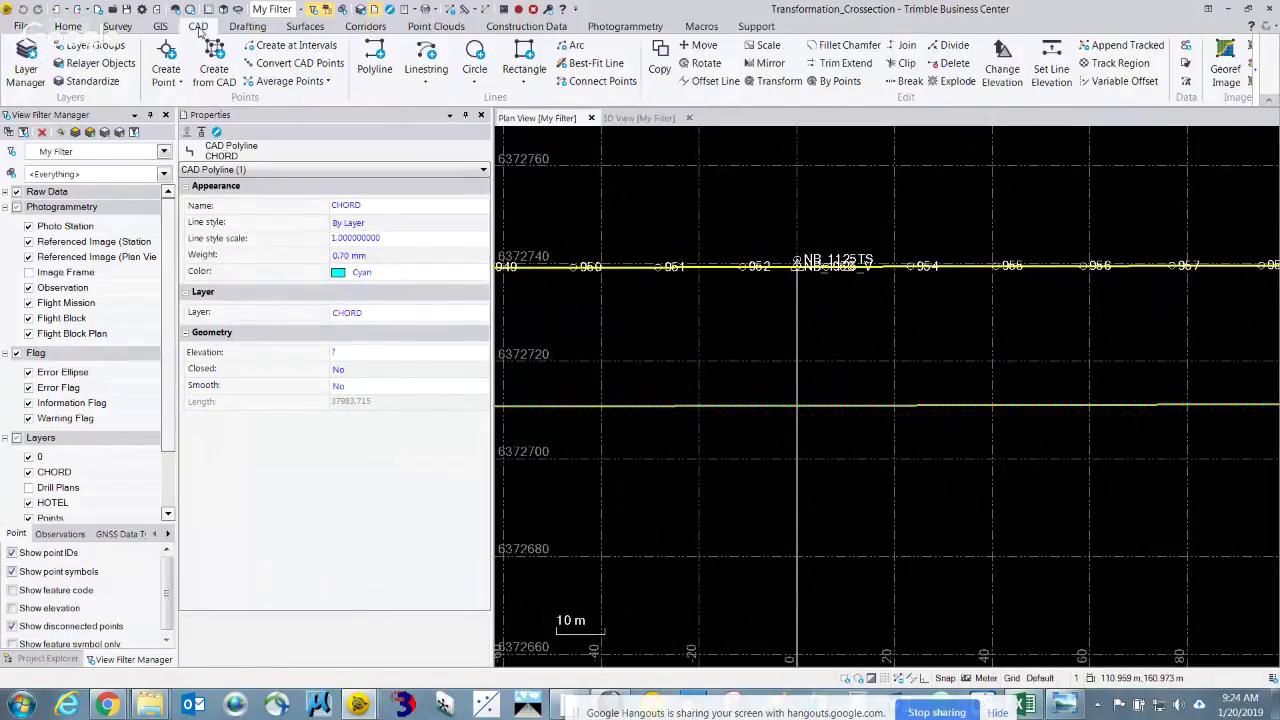
{"action": "left_click", "coordinate": [955, 46]}
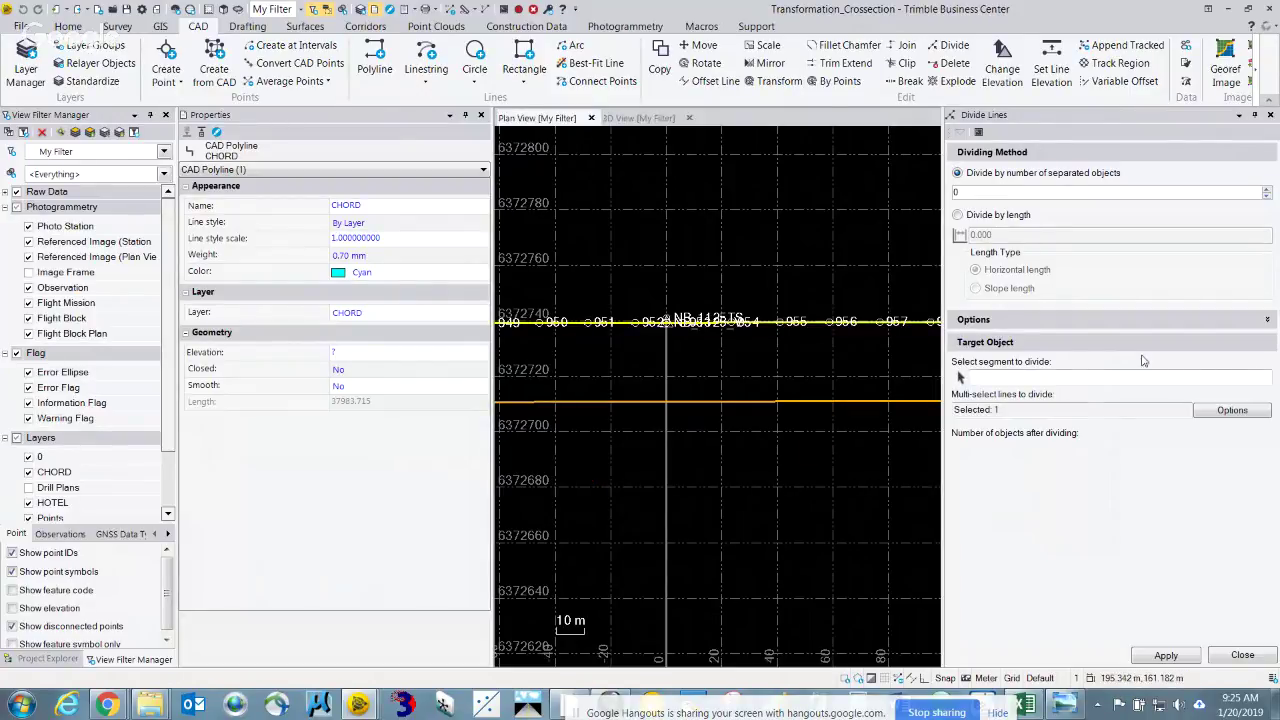
{"action": "left_click", "coordinate": [1002, 376]}
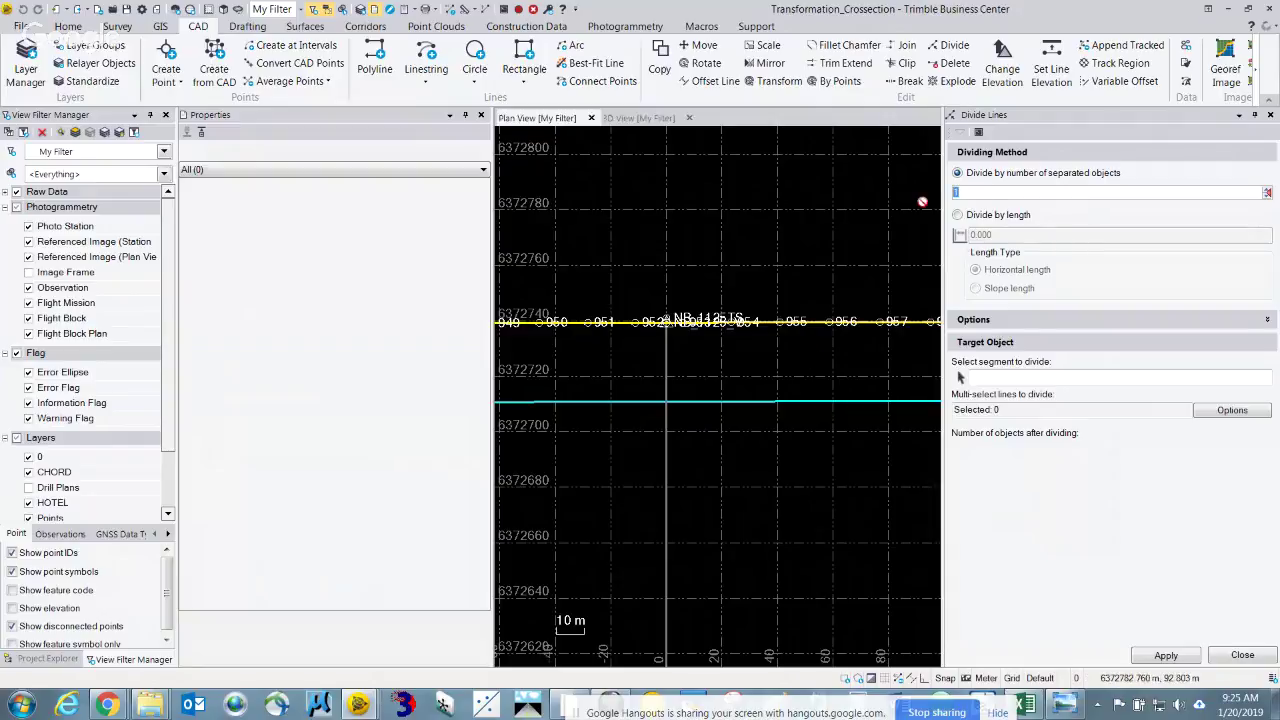
{"action": "type", "text": "2"}
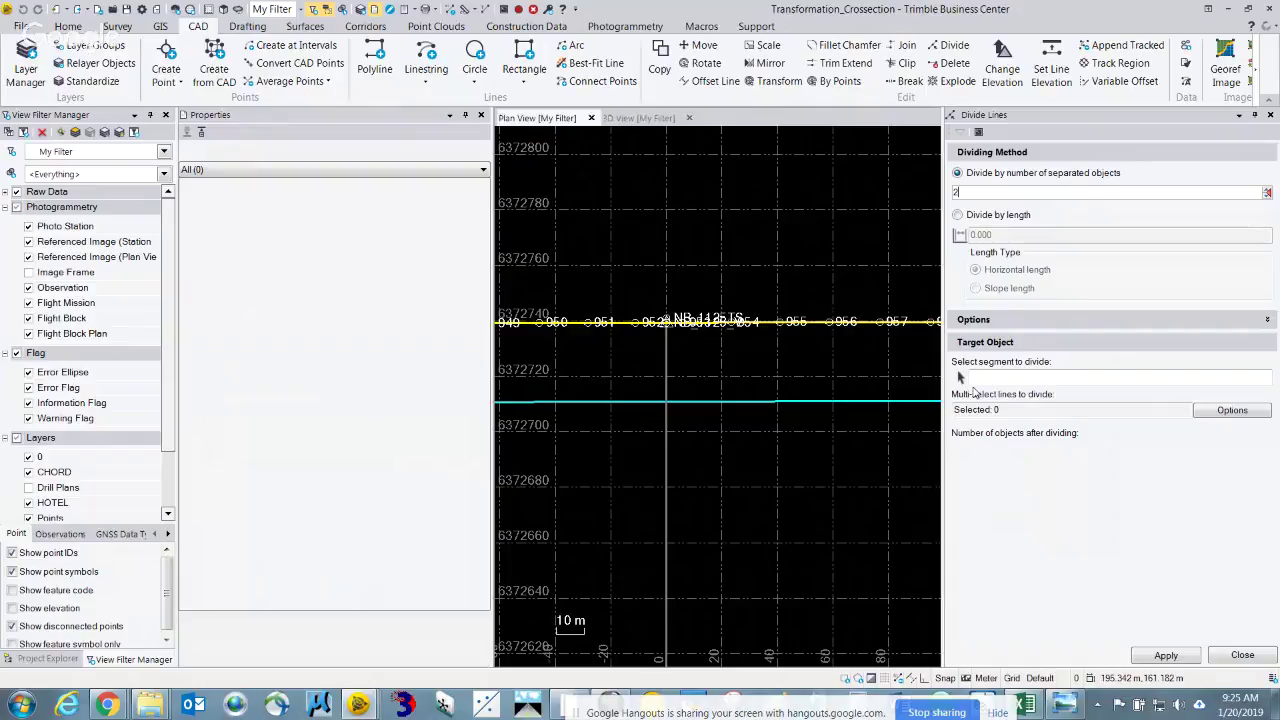
{"action": "left_click", "coordinate": [1236, 658]}
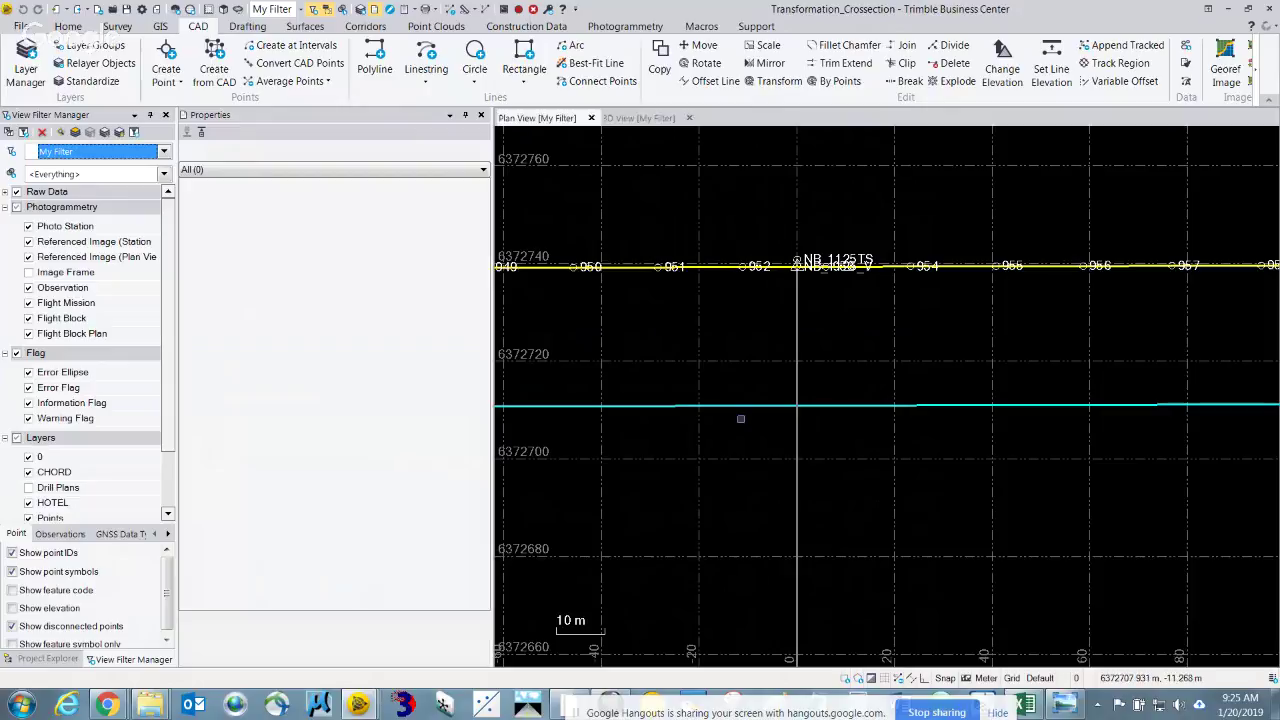
Close the View Filter Manager and try to break the cyan CHORD line with the Break Line command
{"action": "scroll", "coordinate": [740, 418], "scroll_direction": "down", "scroll_amount": 5}
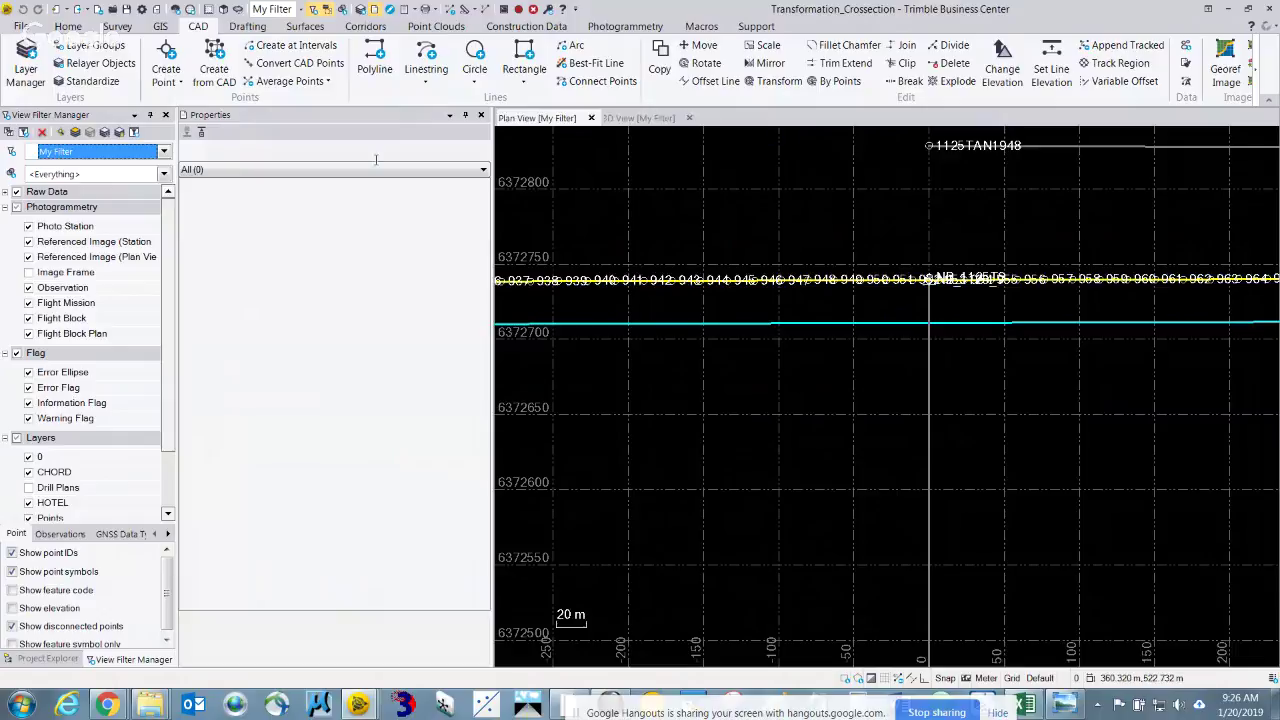
{"action": "left_click", "coordinate": [166, 115]}
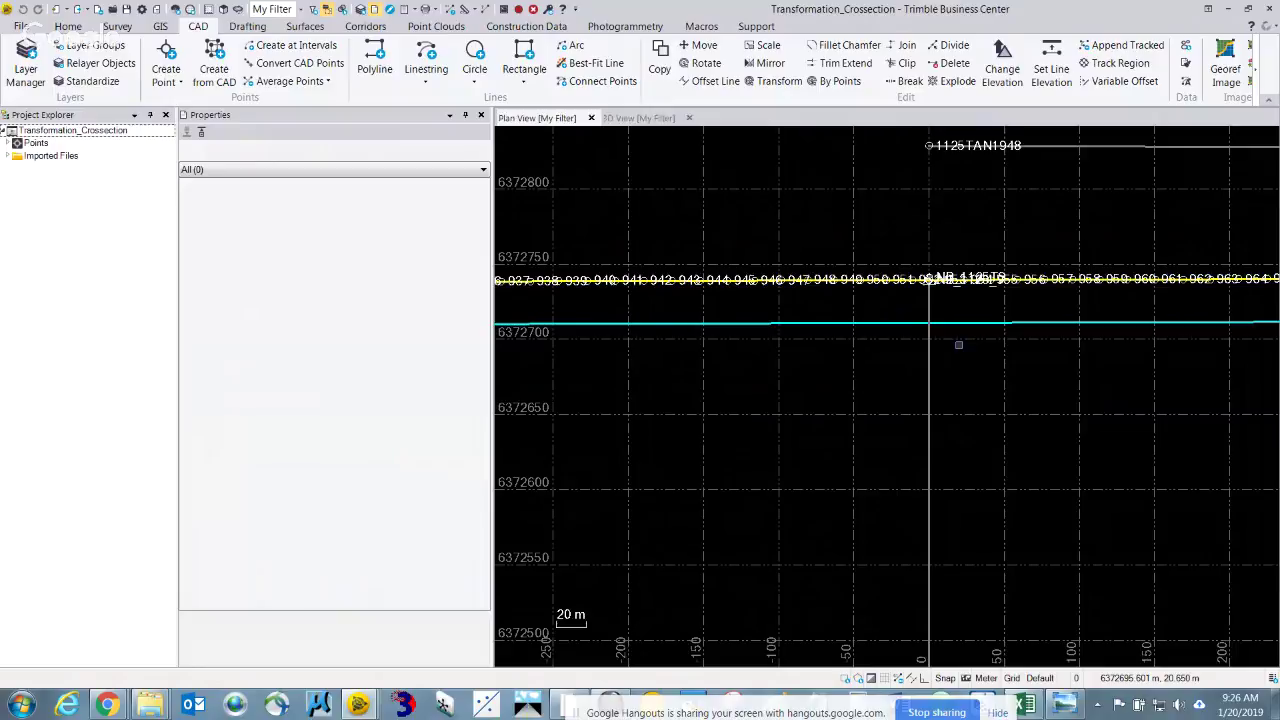
{"action": "left_click", "coordinate": [903, 82]}
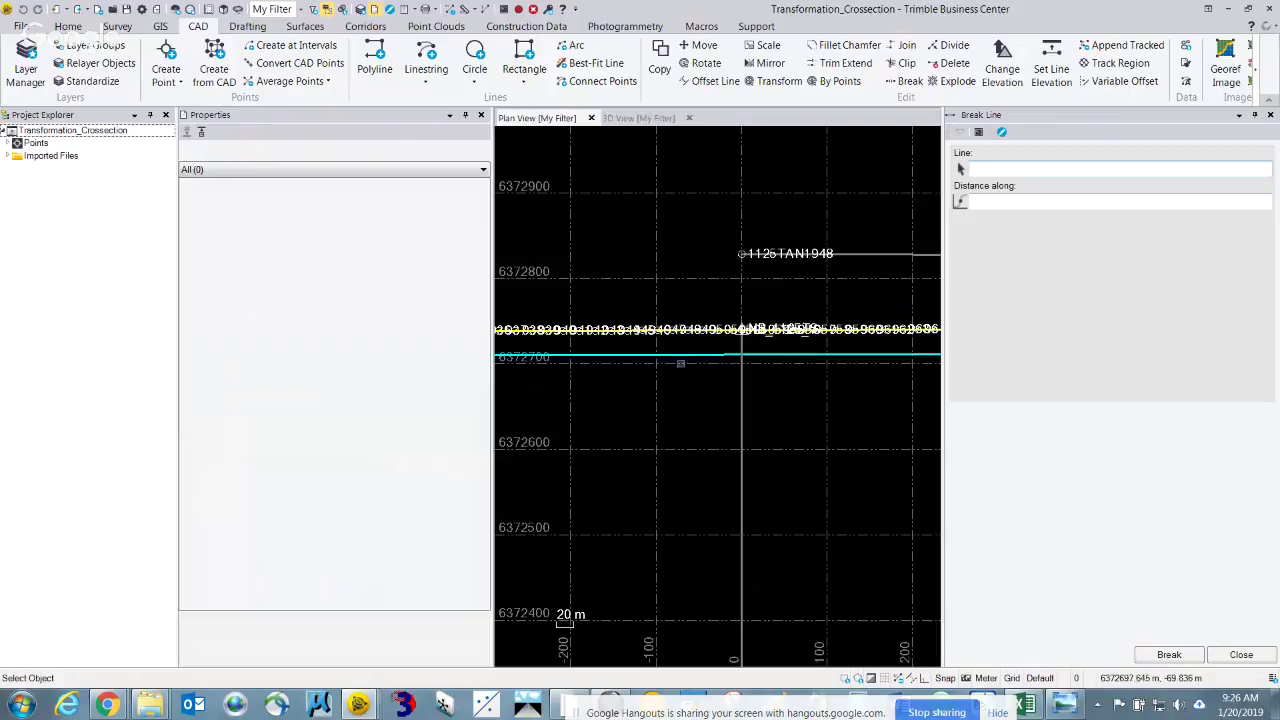
{"action": "left_click", "coordinate": [676, 356]}
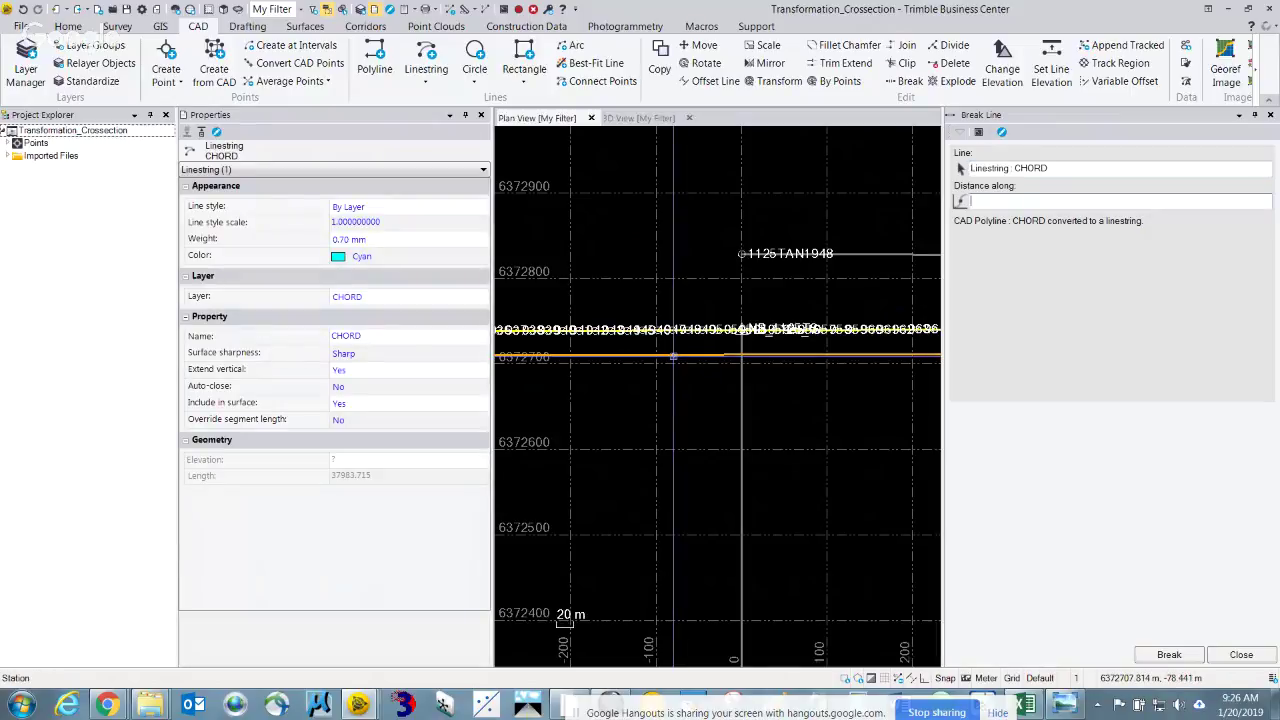
{"action": "right_click", "coordinate": [1024, 201]}
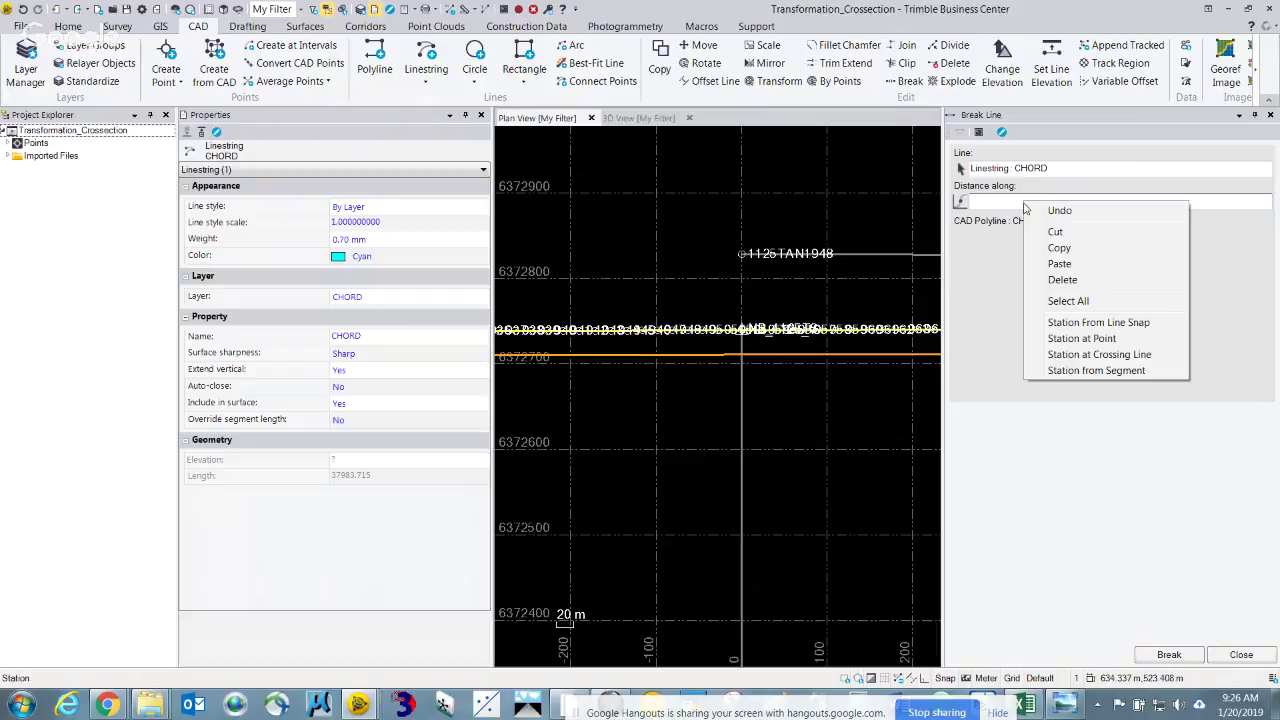
{"action": "left_click", "coordinate": [1241, 654]}
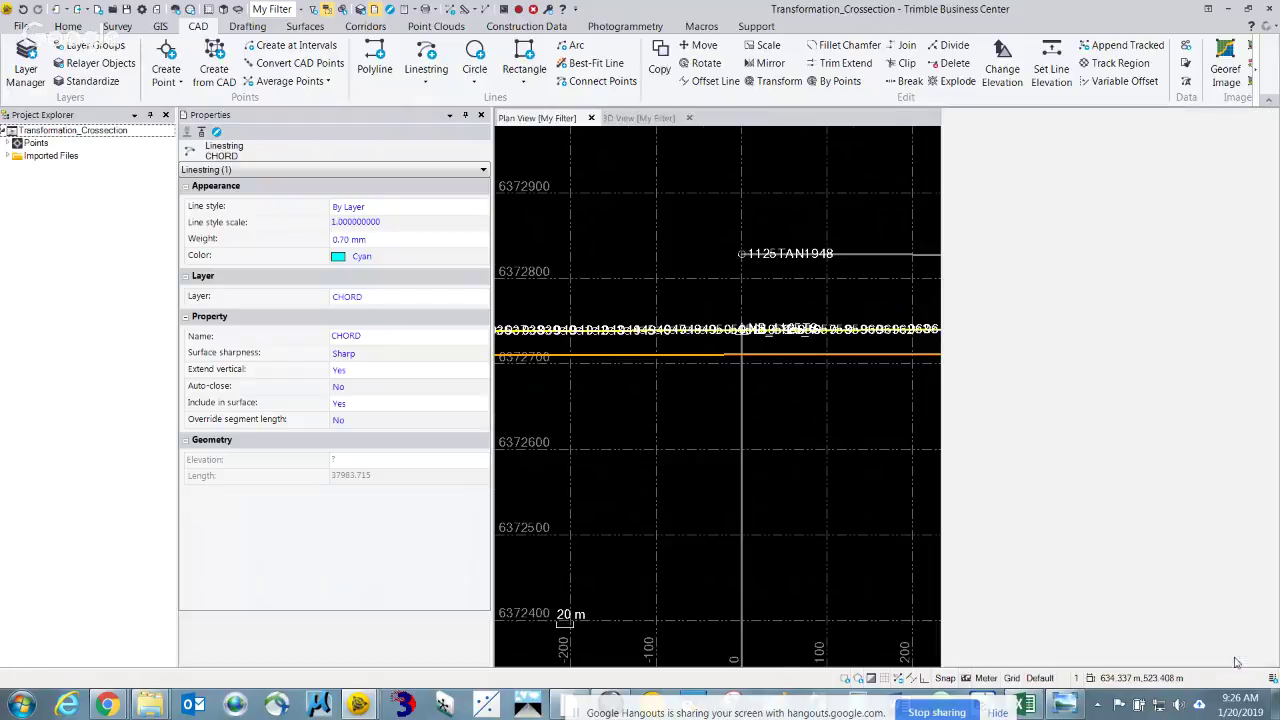
{"action": "left_click", "coordinate": [1241, 654]}
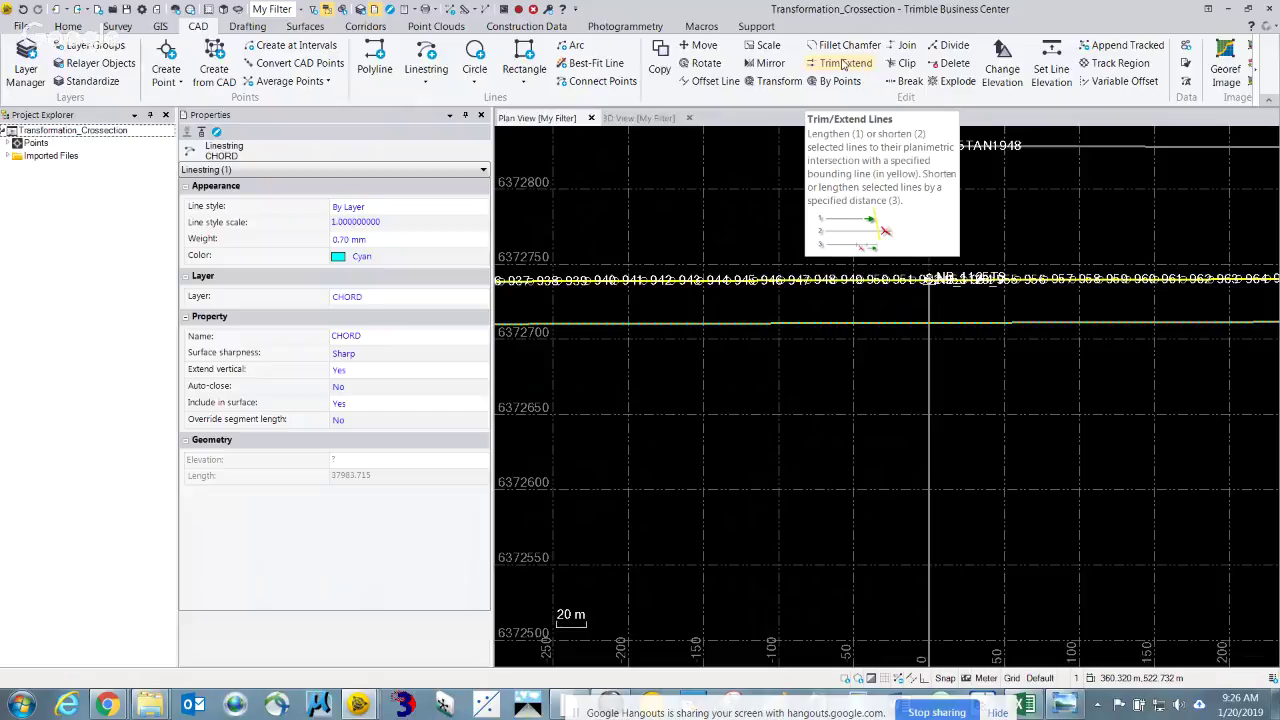
Divide the CHORD linestring into 2 separate objects with the Divide Lines command
{"action": "left_click", "coordinate": [952, 46]}
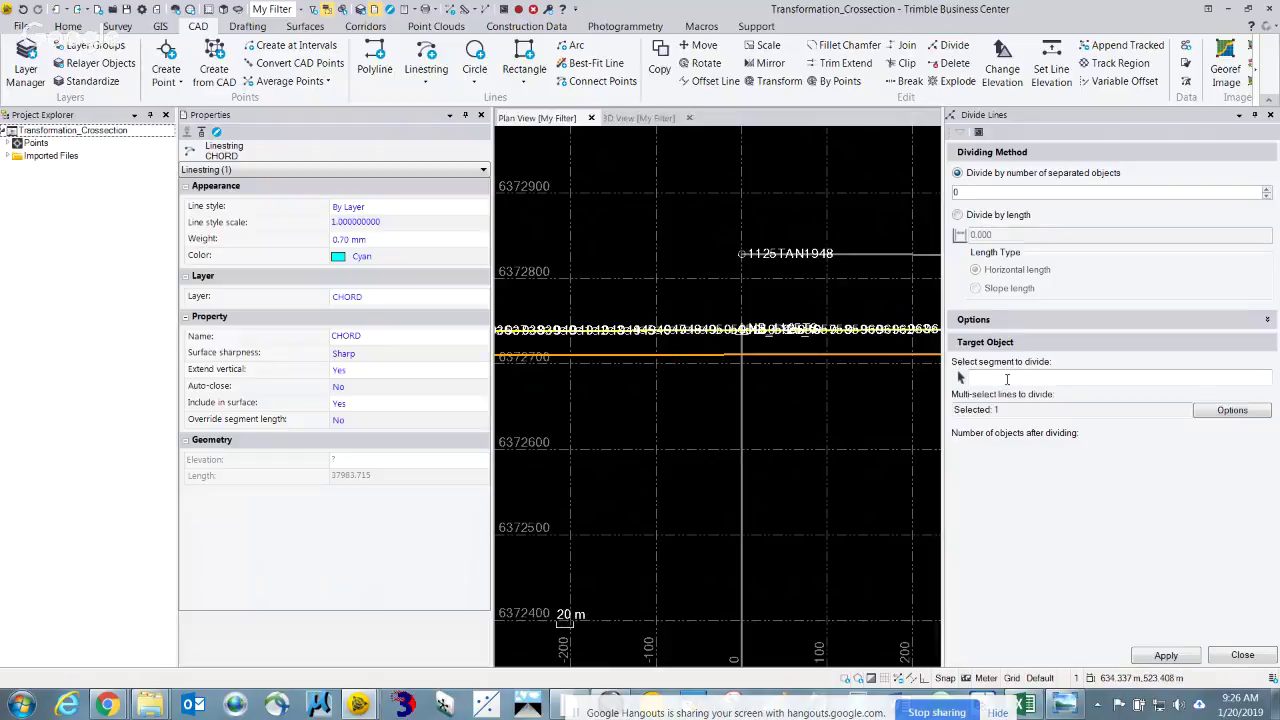
{"action": "left_click", "coordinate": [1002, 377]}
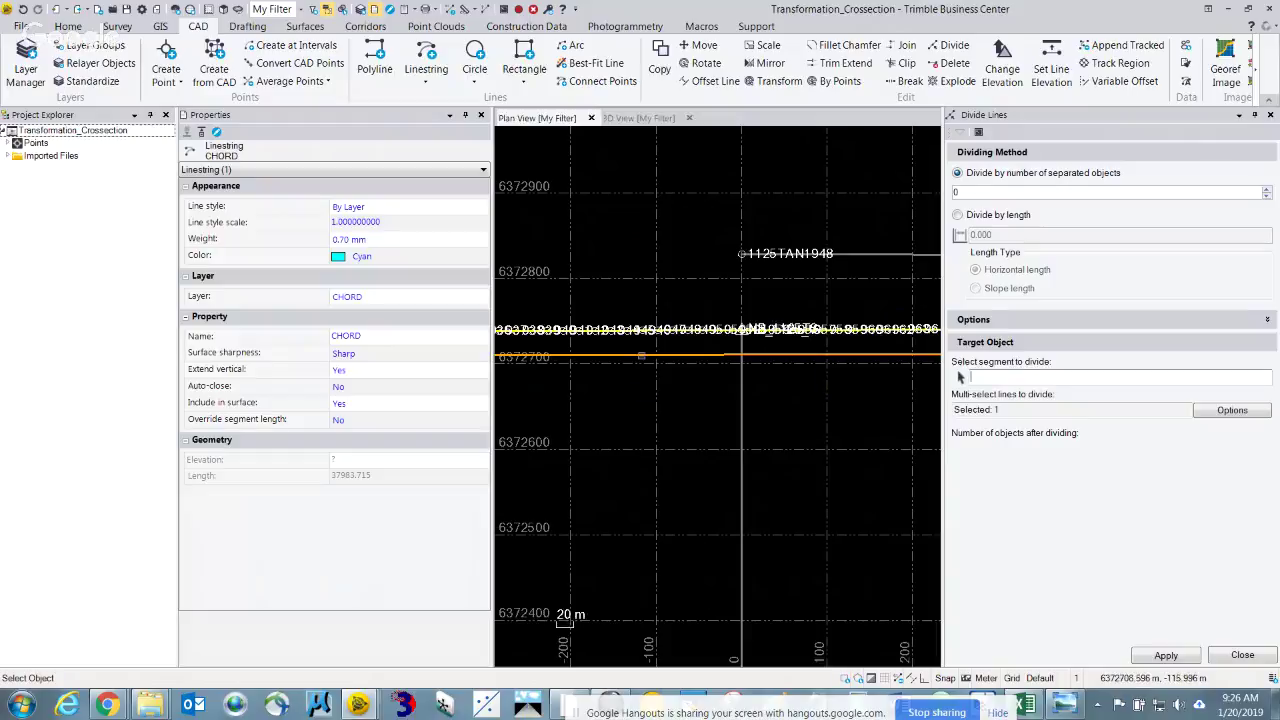
{"action": "left_click", "coordinate": [641, 356]}
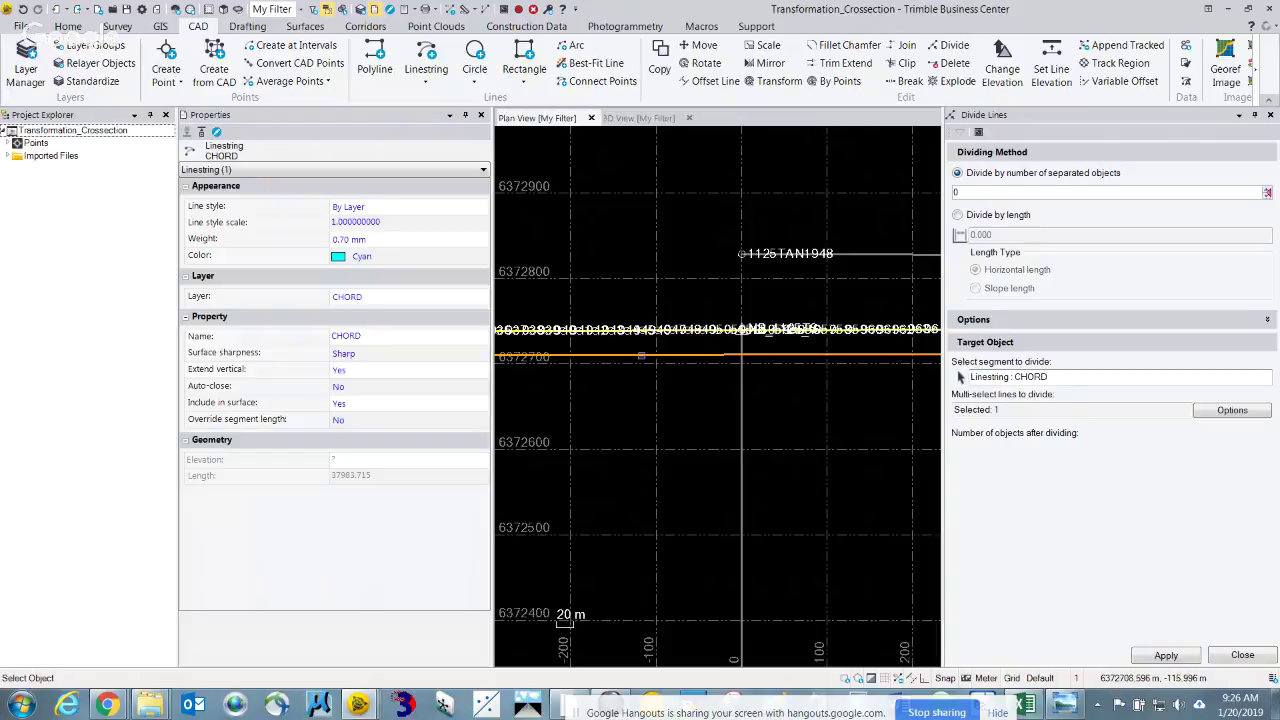
{"action": "left_click", "coordinate": [974, 195]}
{"action": "type", "text": "2"}
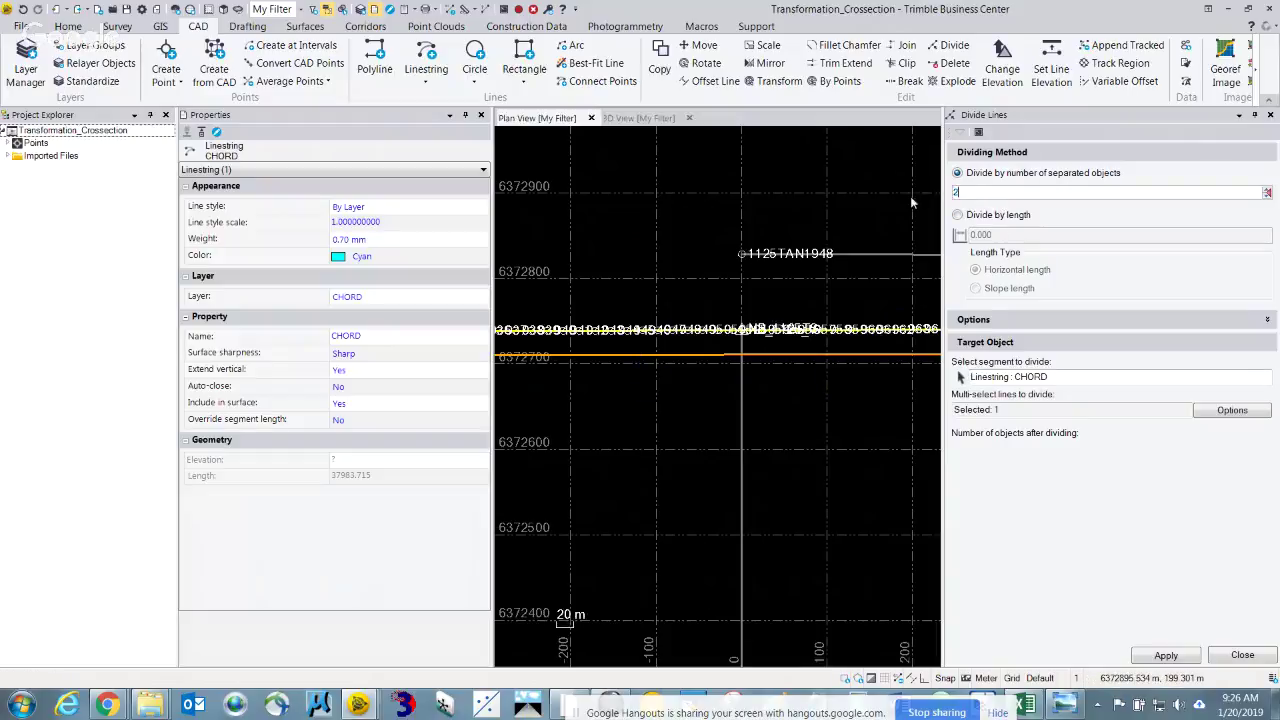
{"action": "key", "text": "Tab"}
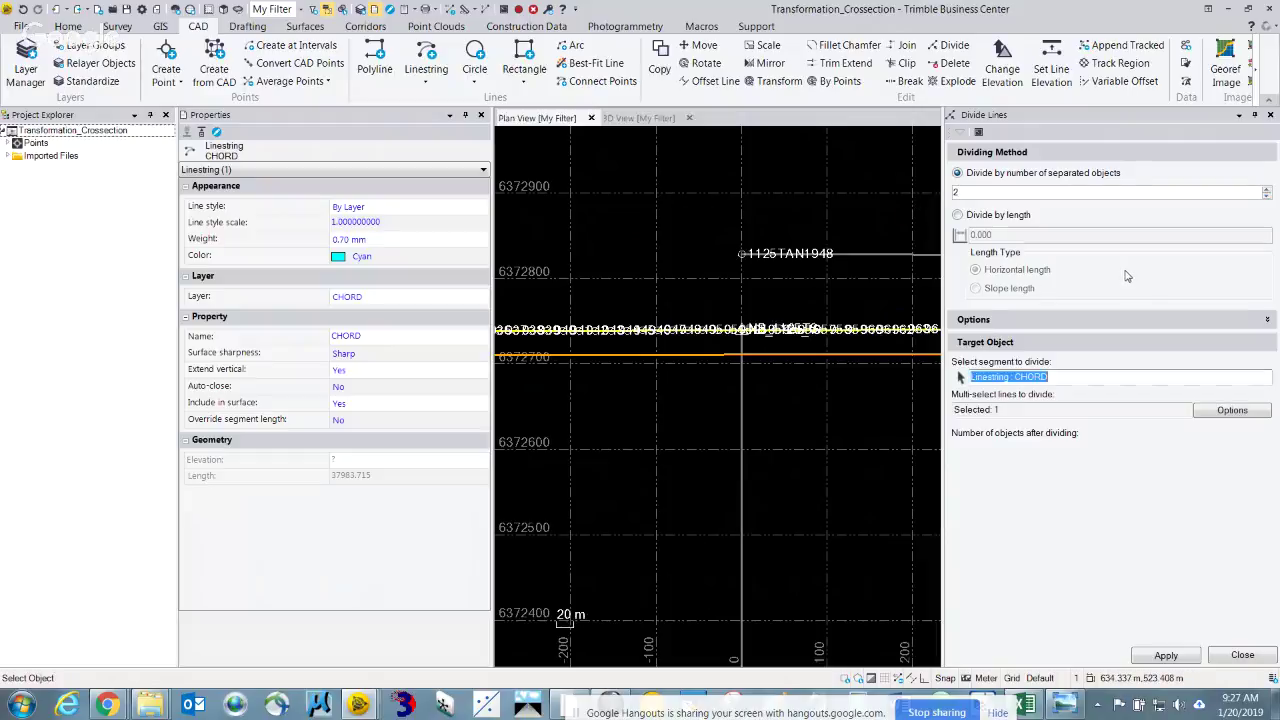
{"action": "left_click", "coordinate": [1166, 655]}
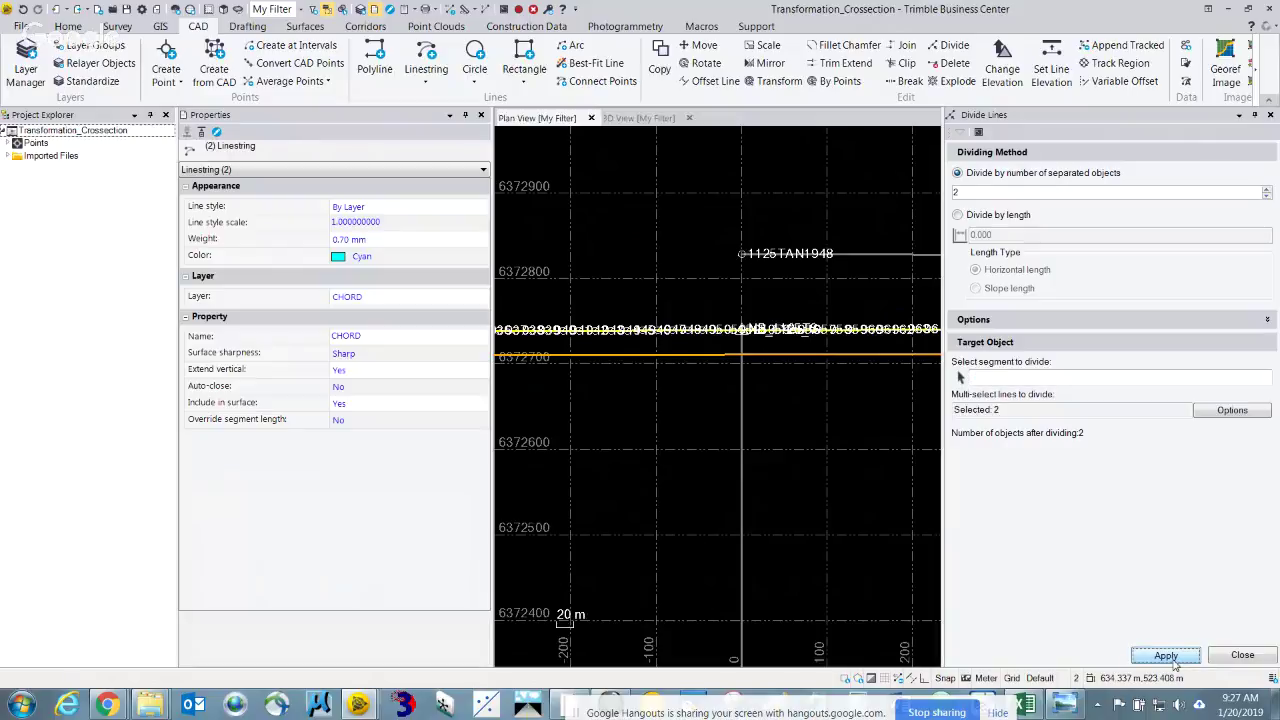
{"action": "left_click", "coordinate": [1242, 655]}
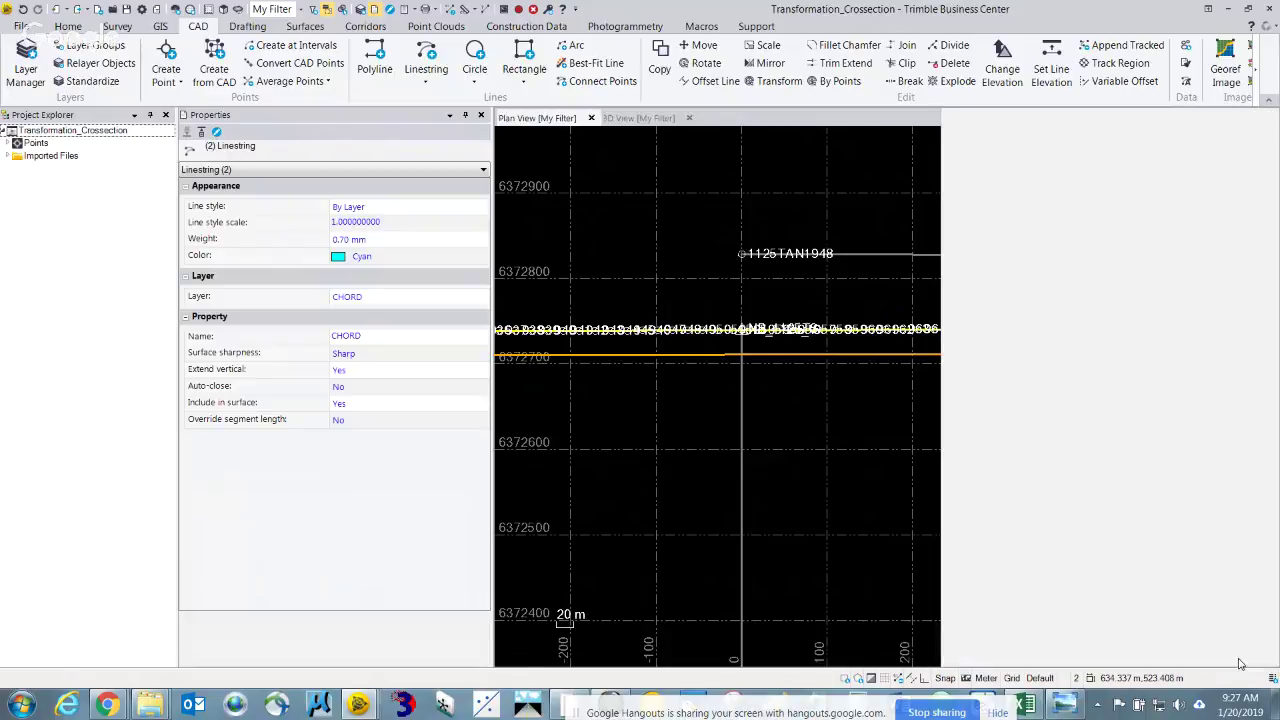
Examine the length of the CHORD segment west of NB_1125TS
{"action": "scroll", "coordinate": [560, 380], "scroll_direction": "up", "scroll_amount": 3}
{"action": "left_click", "coordinate": [623, 316]}
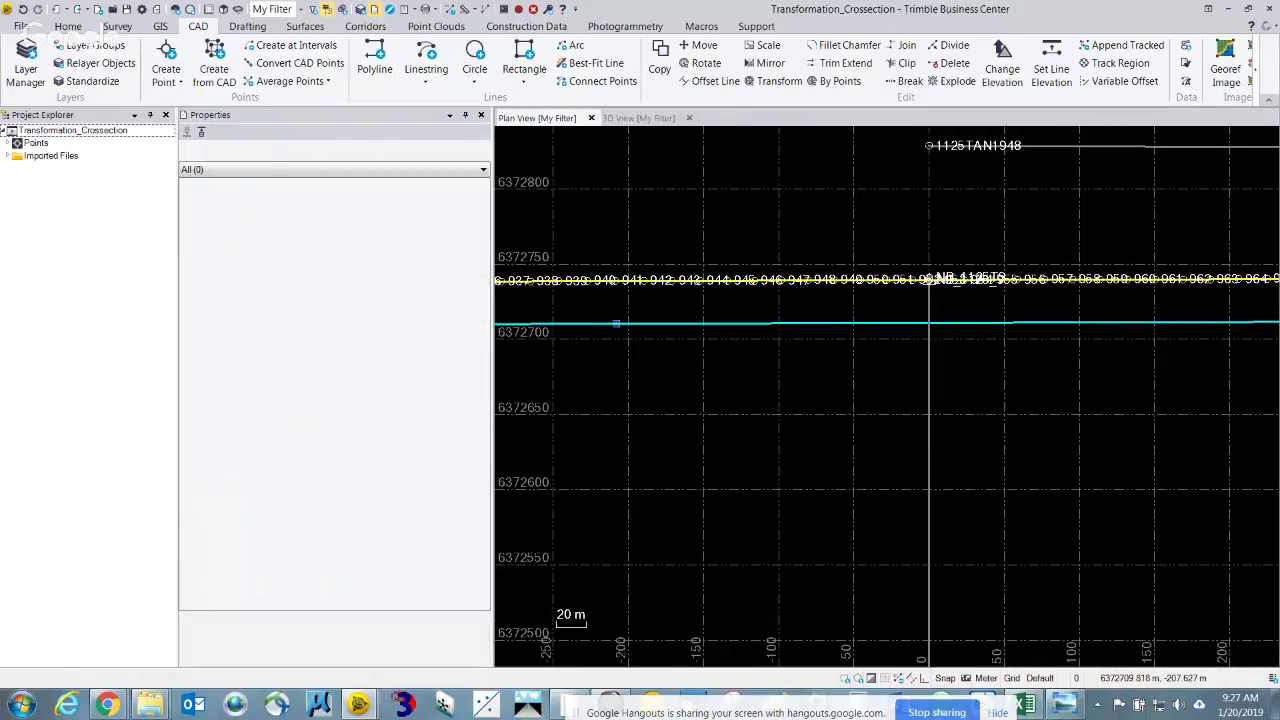
{"action": "left_click", "coordinate": [645, 402]}
{"action": "scroll", "coordinate": [645, 402], "scroll_direction": "down", "scroll_amount": 5}
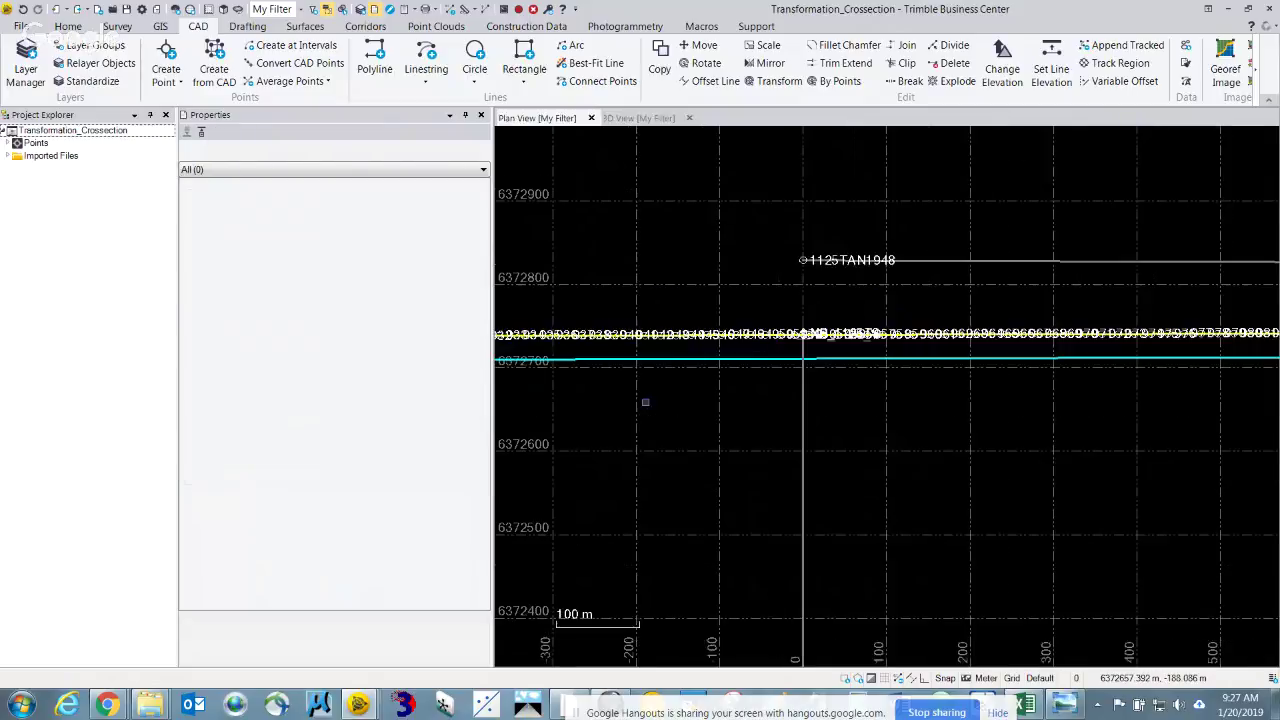
{"action": "middle_click_drag", "start_coordinate": [649, 434], "coordinate": [895, 360]}
{"action": "scroll", "coordinate": [850, 326], "scroll_direction": "up", "scroll_amount": 3}
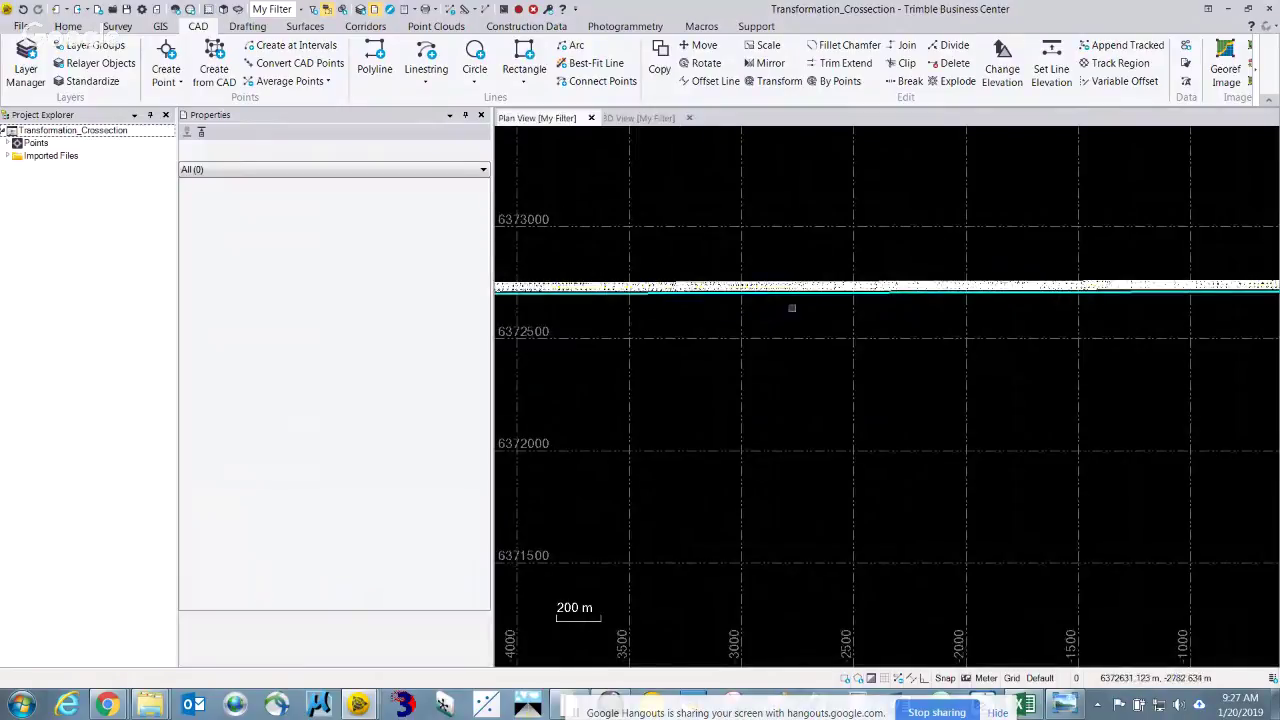
{"action": "scroll", "coordinate": [830, 310], "scroll_direction": "up", "scroll_amount": 10}
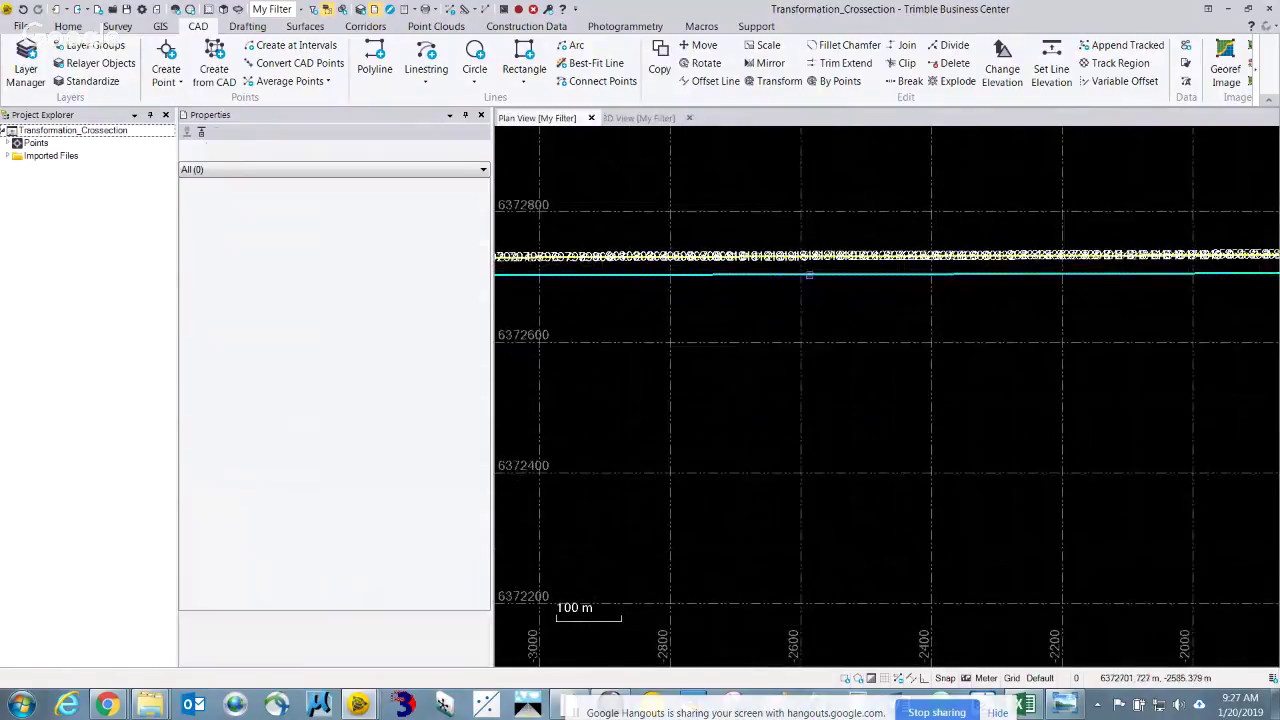
{"action": "left_click", "coordinate": [810, 275]}
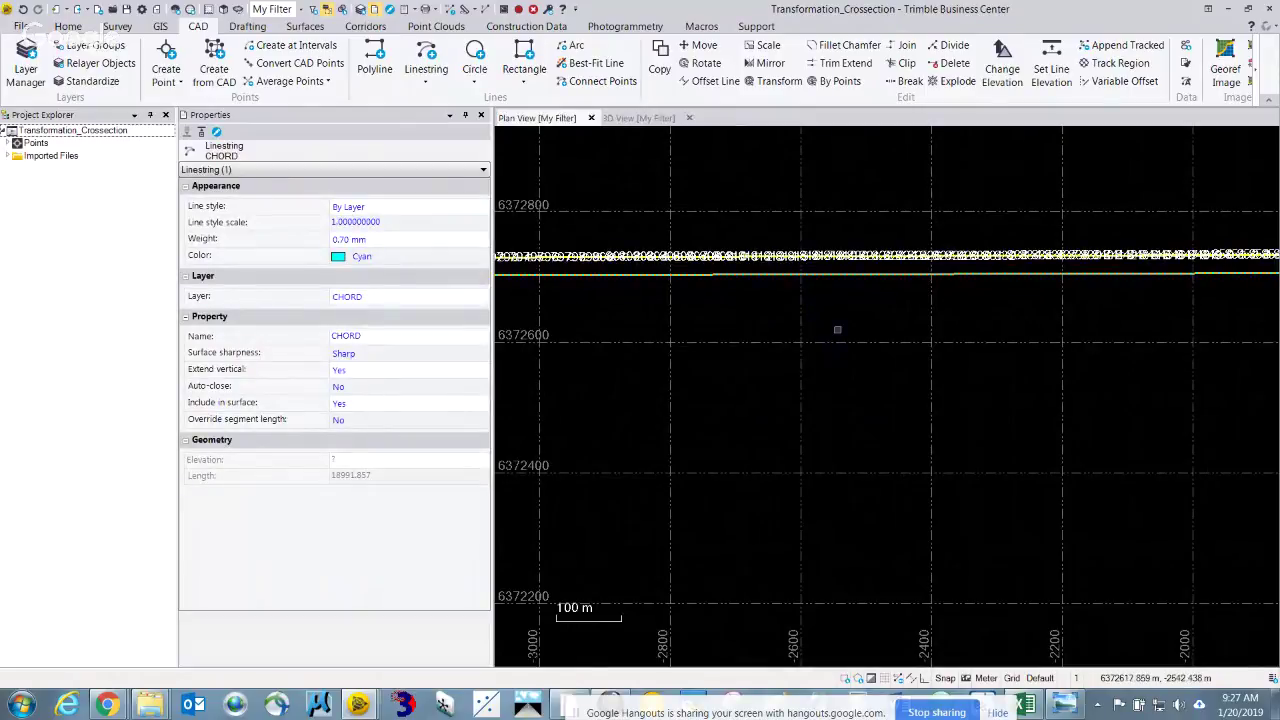
{"action": "key", "text": "Escape"}
Examine the length of the CHORD segment east of NB_1125TS, near easting 8100
{"action": "scroll", "coordinate": [830, 330], "scroll_direction": "down", "scroll_amount": 6}
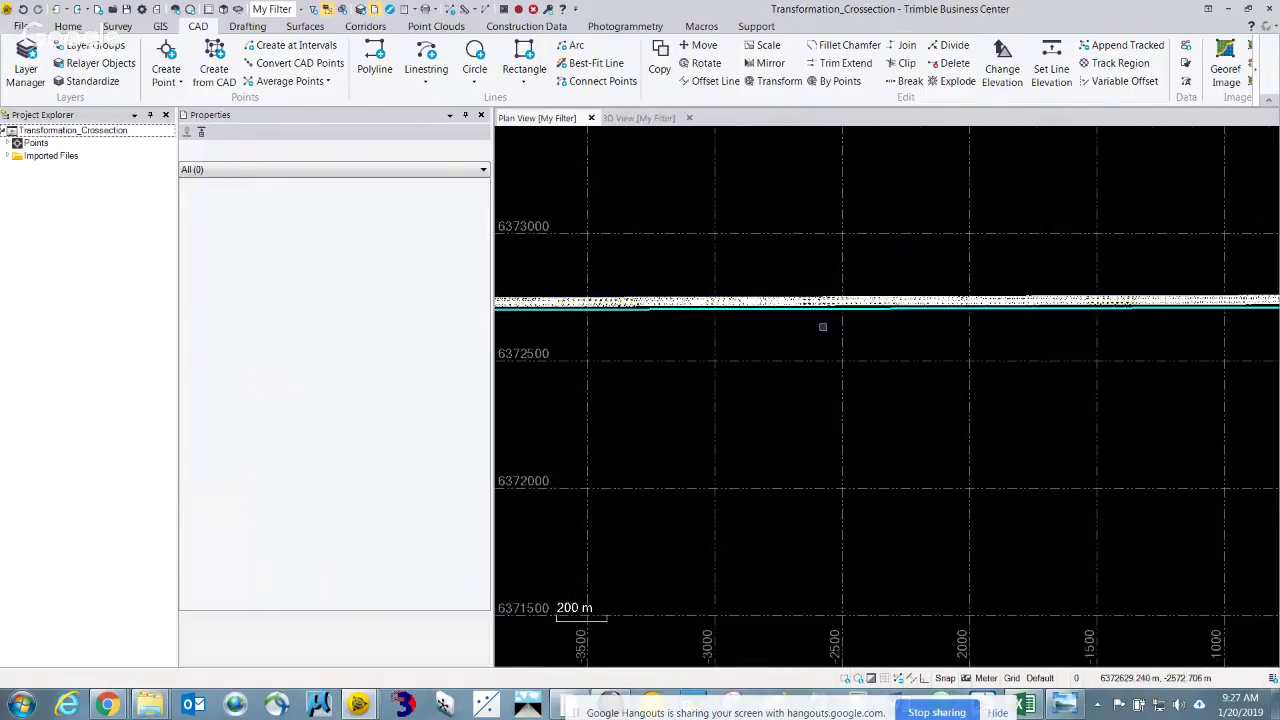
{"action": "scroll", "coordinate": [822, 326], "scroll_direction": "down", "scroll_amount": 2}
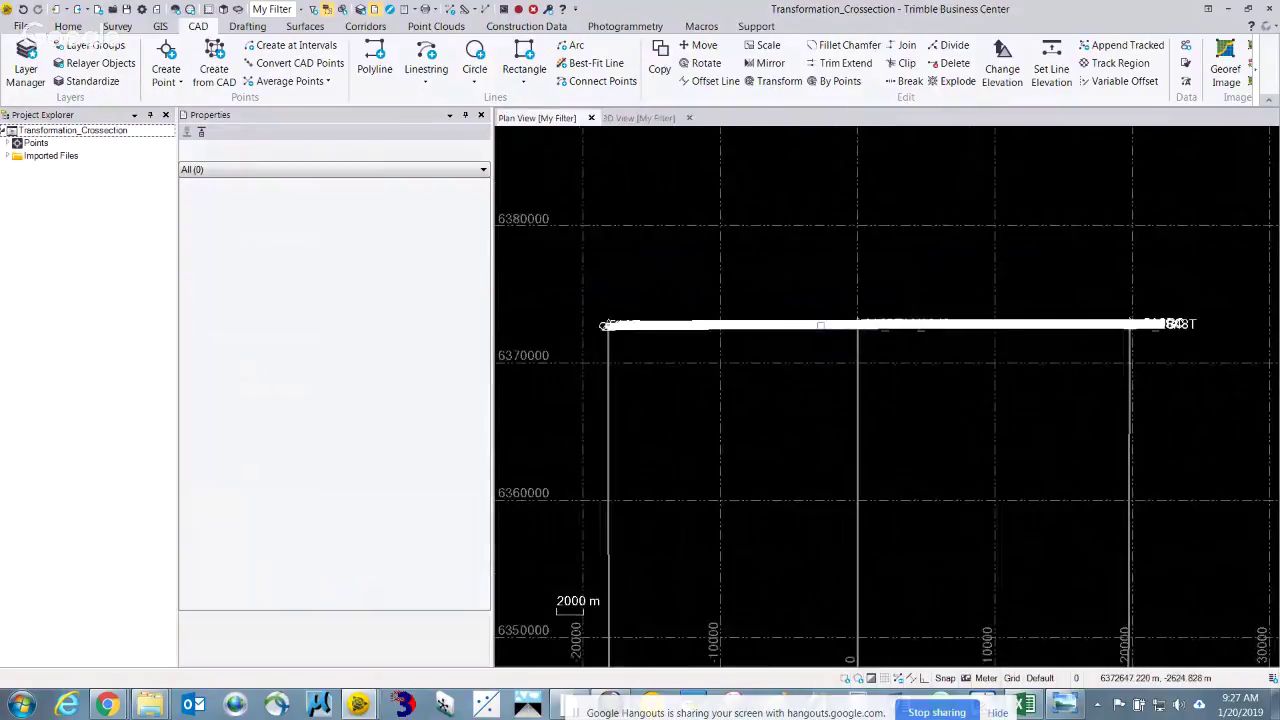
{"action": "scroll", "coordinate": [910, 320], "scroll_direction": "up", "scroll_amount": 7}
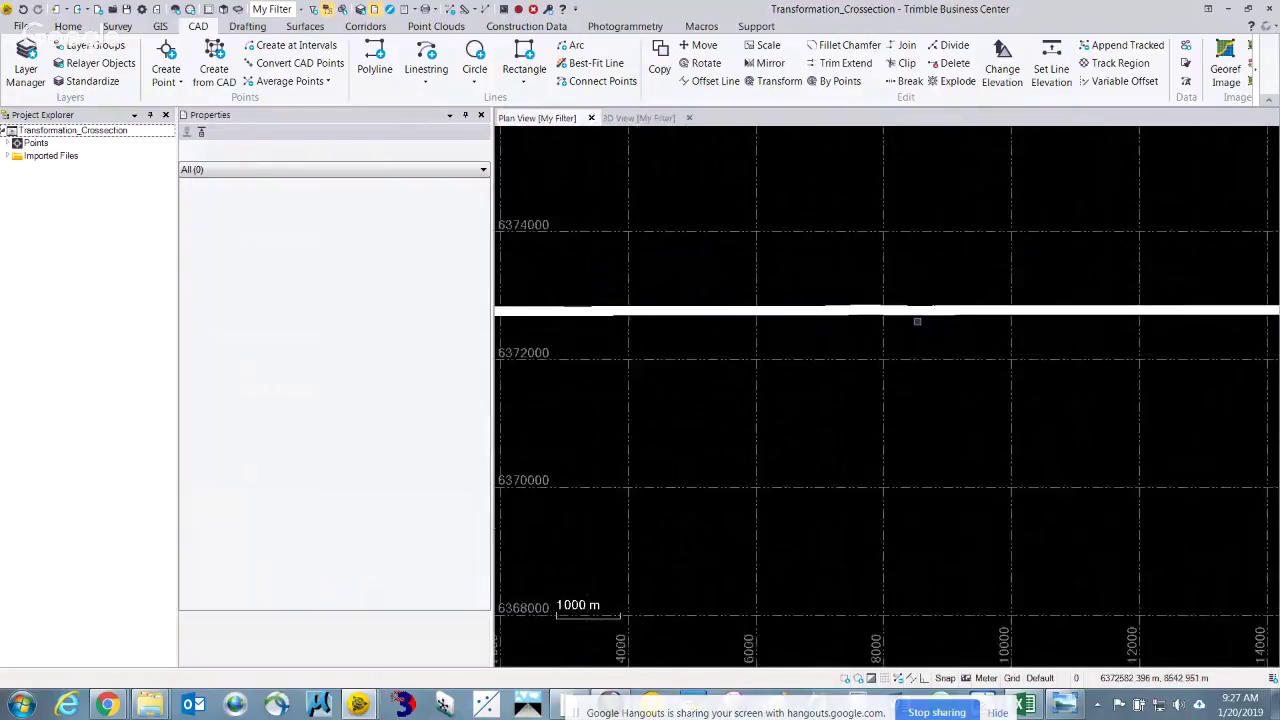
{"action": "scroll", "coordinate": [880, 306], "scroll_direction": "up", "scroll_amount": 2}
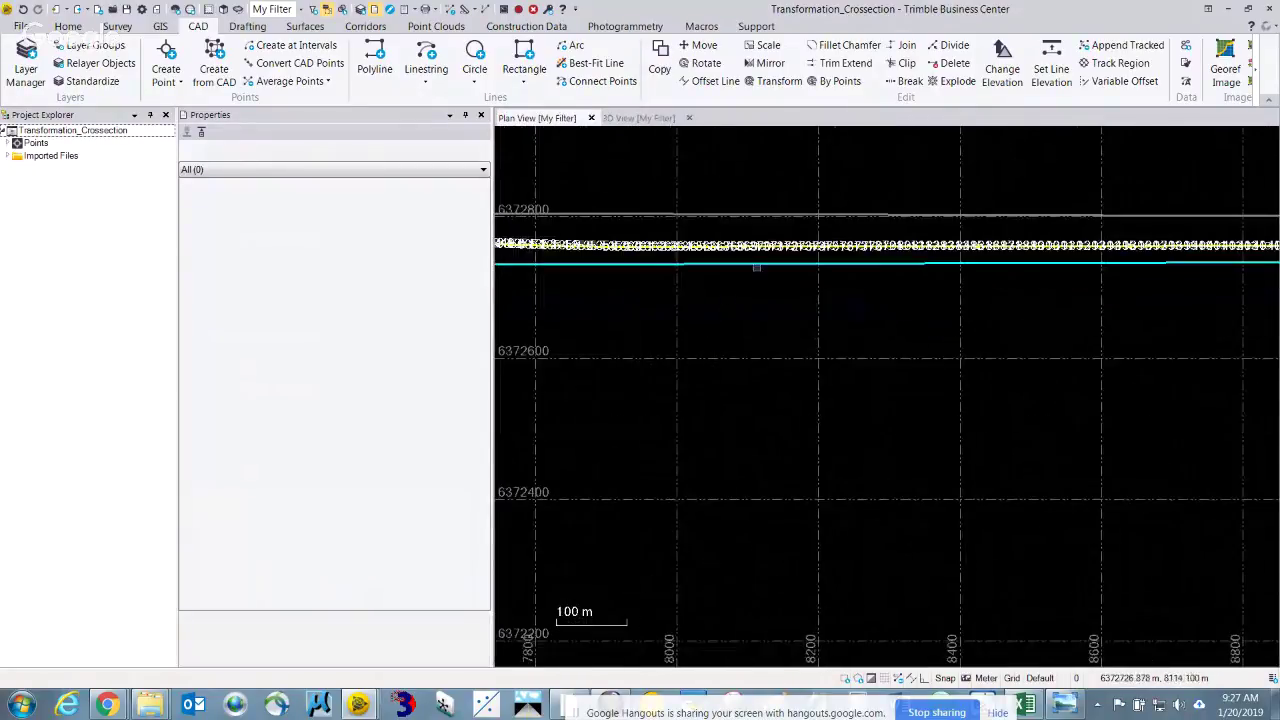
{"action": "left_click", "coordinate": [755, 263]}
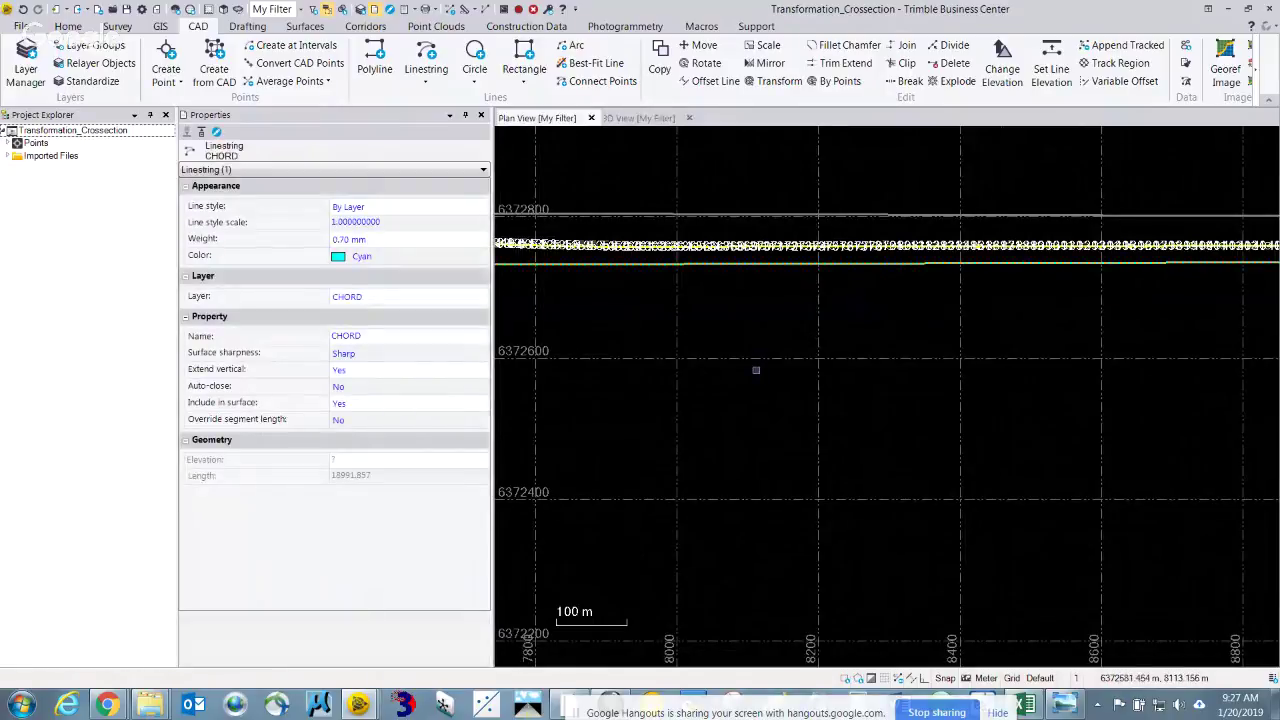
{"action": "scroll", "coordinate": [753, 369], "scroll_direction": "down", "scroll_amount": 1}
{"action": "left_click", "coordinate": [795, 399]}
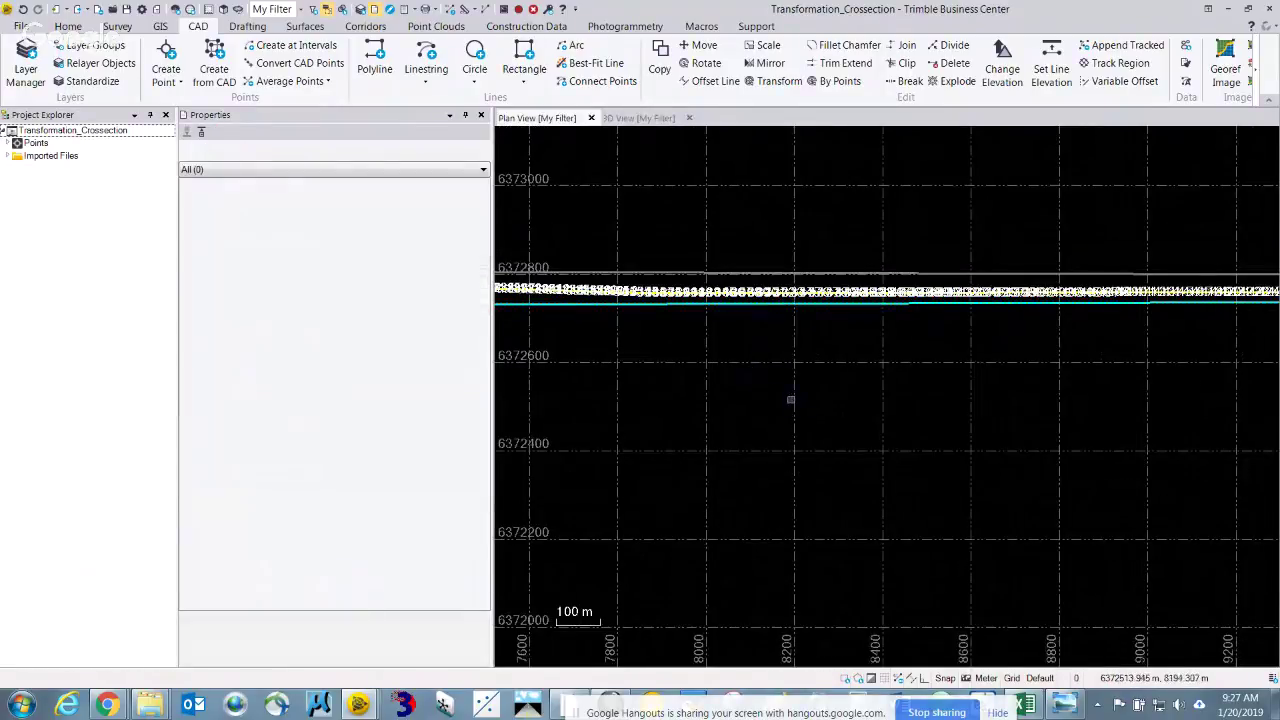
Follow the CHORD line farther east and examine its properties near point 1702
{"action": "scroll", "coordinate": [785, 396], "scroll_direction": "down", "scroll_amount": 2}
{"action": "middle_click_drag", "start_coordinate": [785, 396], "coordinate": [1022, 366]}
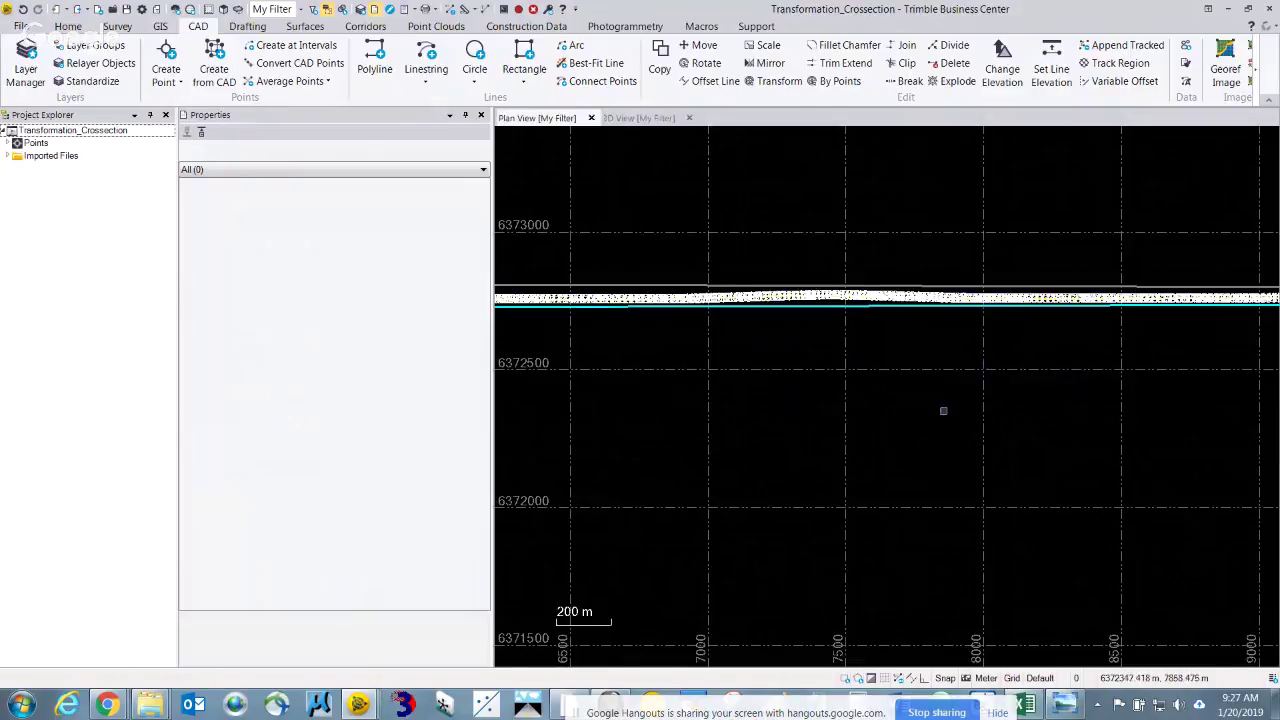
{"action": "scroll", "coordinate": [1090, 365], "scroll_direction": "down", "scroll_amount": 1}
{"action": "middle_click_drag", "start_coordinate": [1111, 380], "coordinate": [800, 426]}
{"action": "scroll", "coordinate": [1135, 413], "scroll_direction": "down", "scroll_amount": 1}
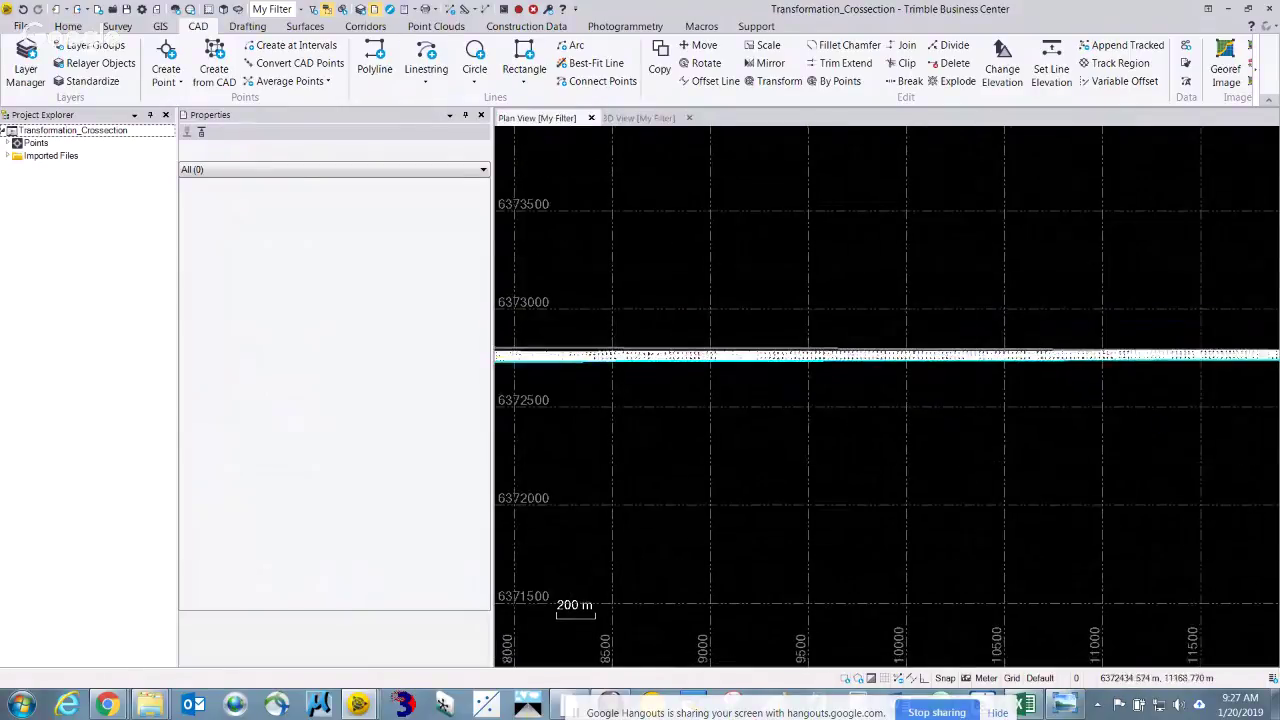
{"action": "scroll", "coordinate": [971, 360], "scroll_direction": "up", "scroll_amount": 2}
{"action": "middle_click_drag", "start_coordinate": [1151, 369], "coordinate": [886, 357]}
{"action": "scroll", "coordinate": [1088, 294], "scroll_direction": "up", "scroll_amount": 1}
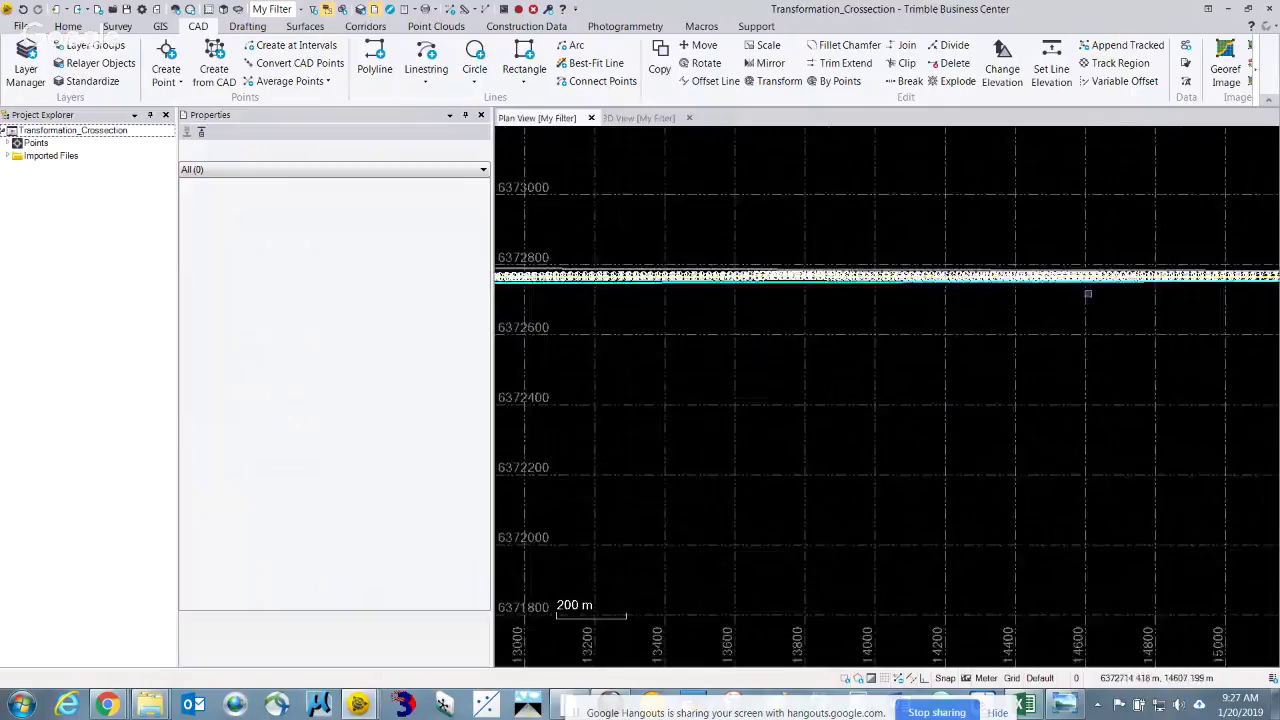
{"action": "scroll", "coordinate": [1171, 289], "scroll_direction": "up", "scroll_amount": 4}
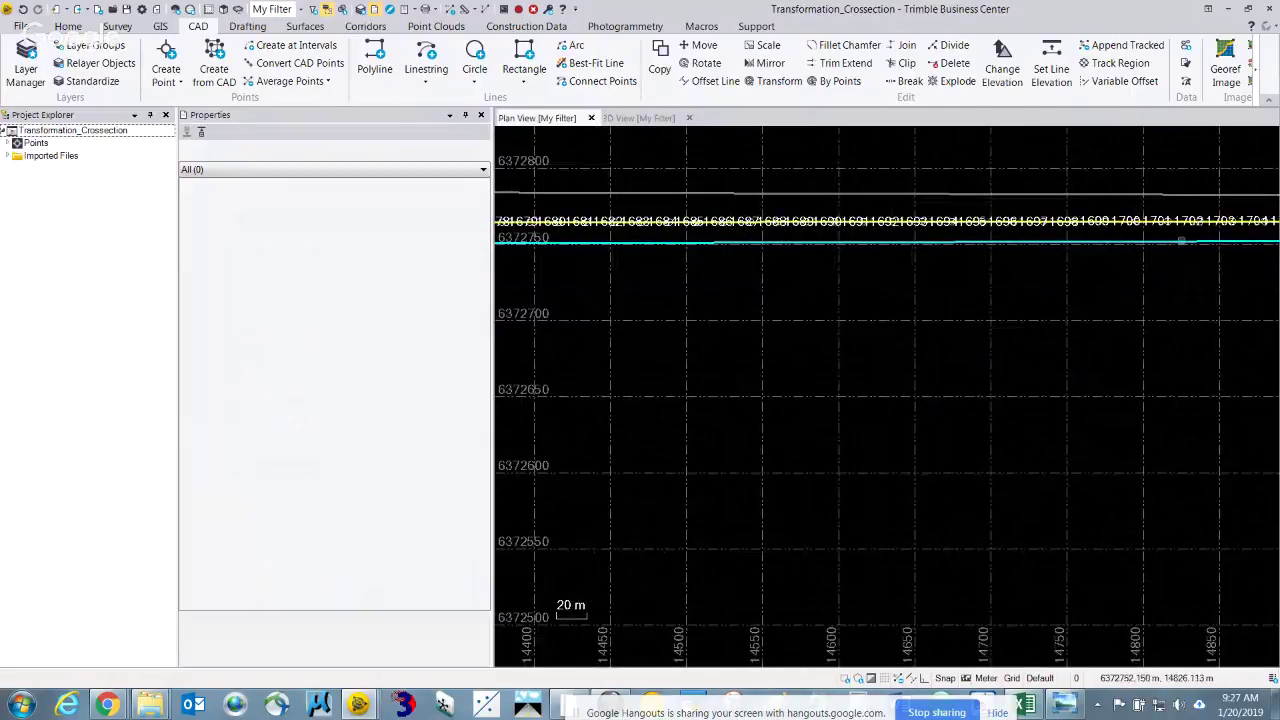
{"action": "left_click", "coordinate": [1181, 241]}
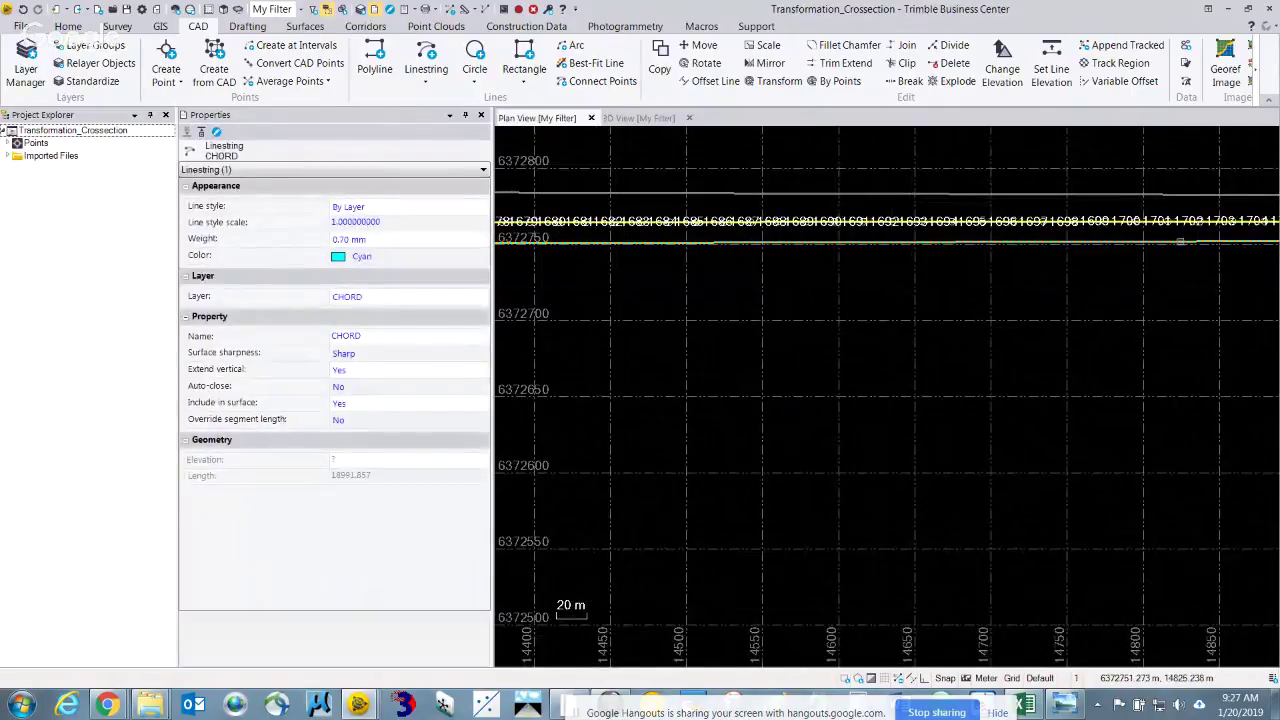
{"action": "left_click", "coordinate": [1090, 328]}
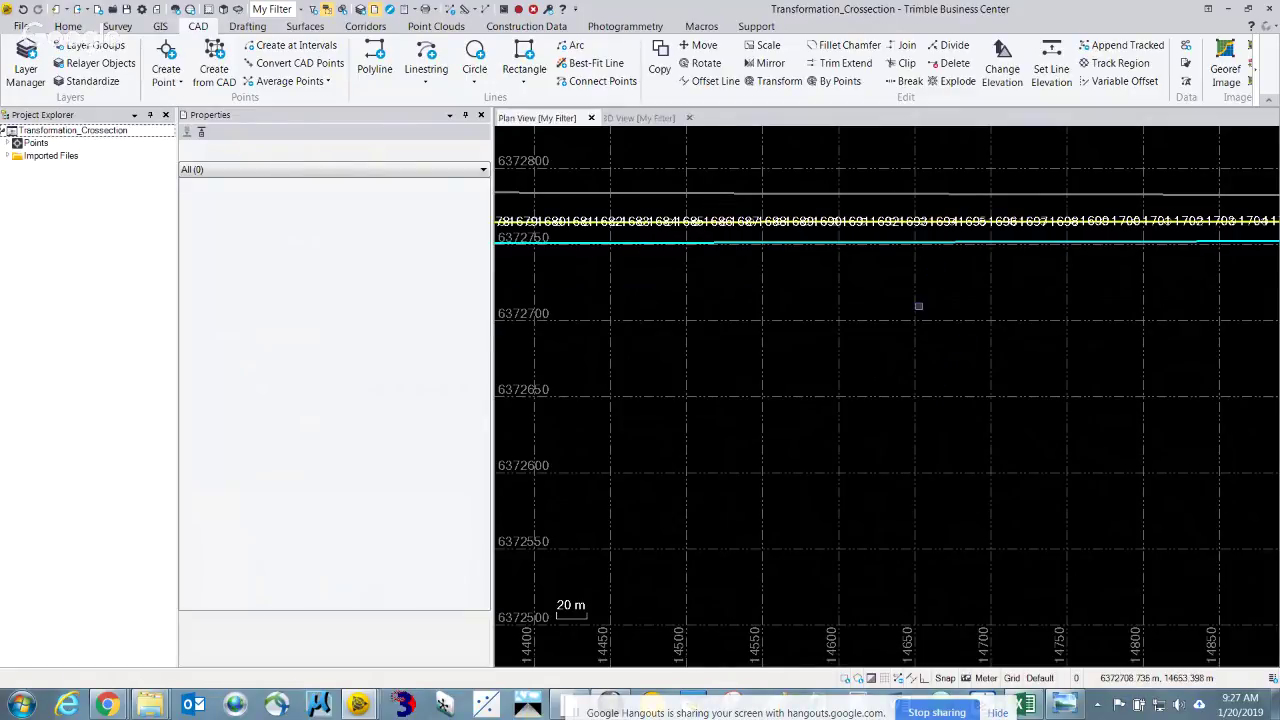
Open the Inverse command and try an inverse from point SB_37 to point SB_1948
{"action": "left_click", "coordinate": [486, 10]}
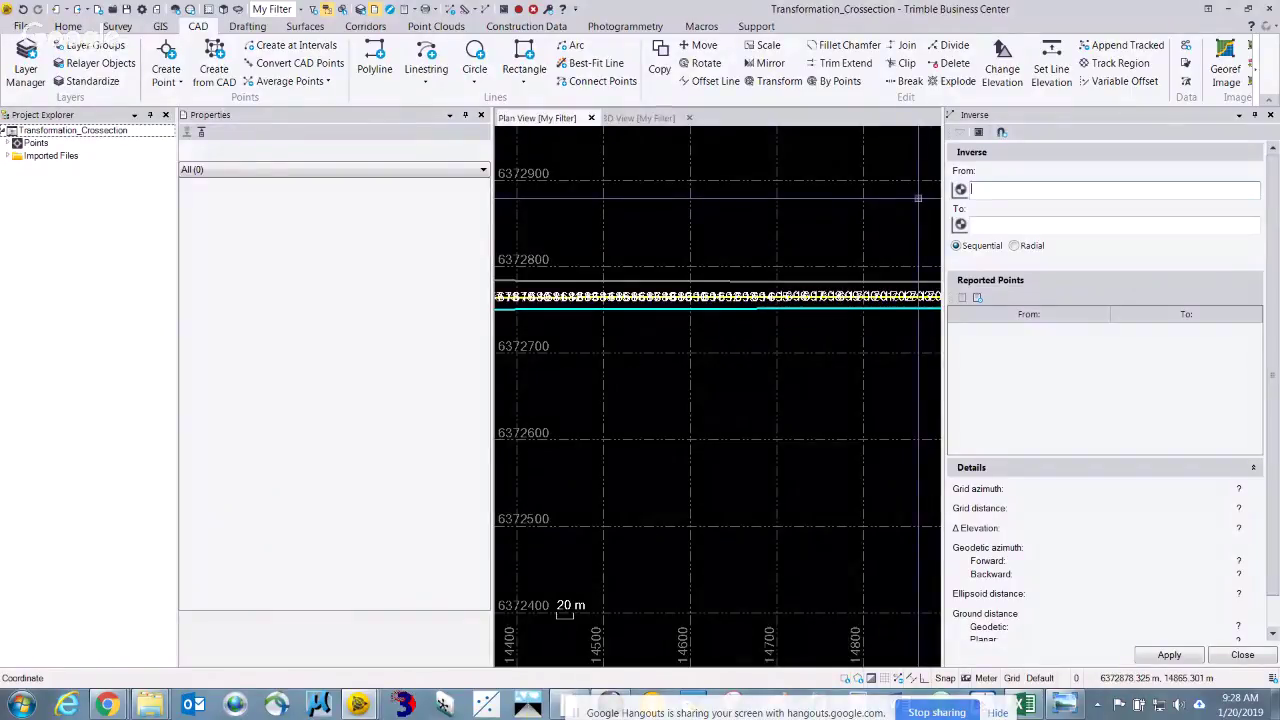
{"action": "type", "text": "SB_37"}
{"action": "key", "text": "Tab"}
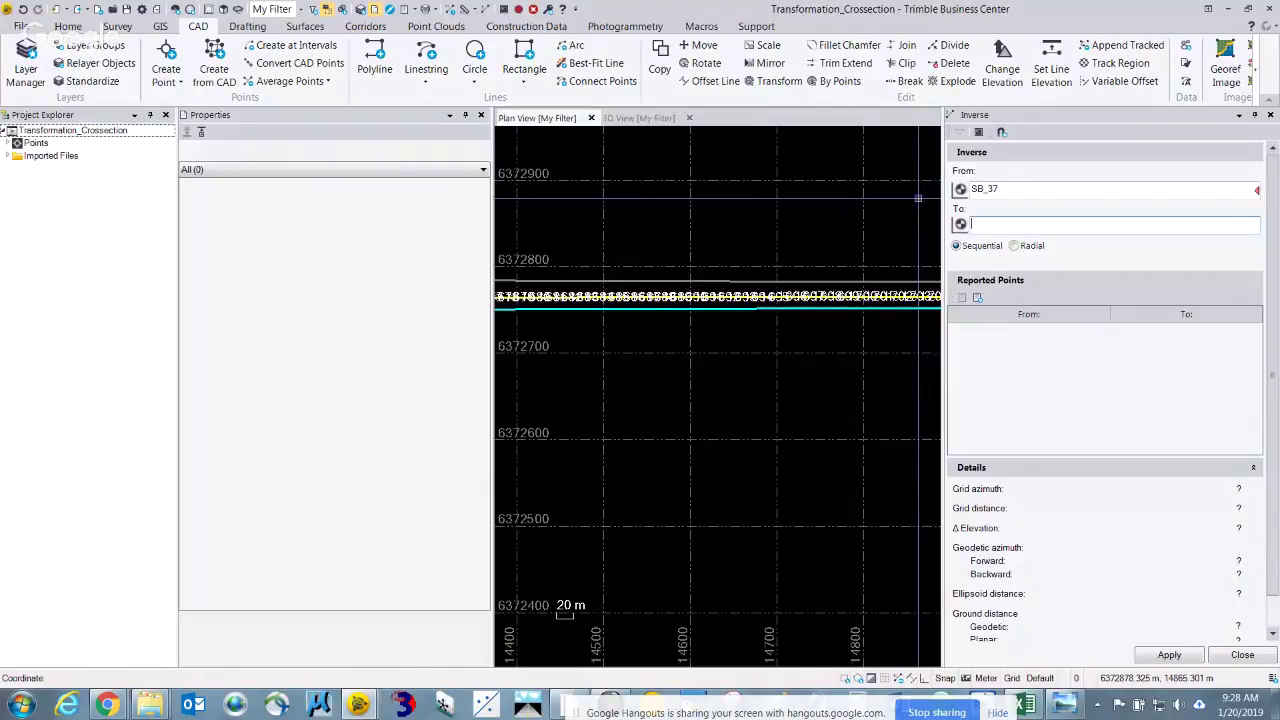
{"action": "type", "text": "SB_1948"}
{"action": "key", "text": "shift+Tab"}
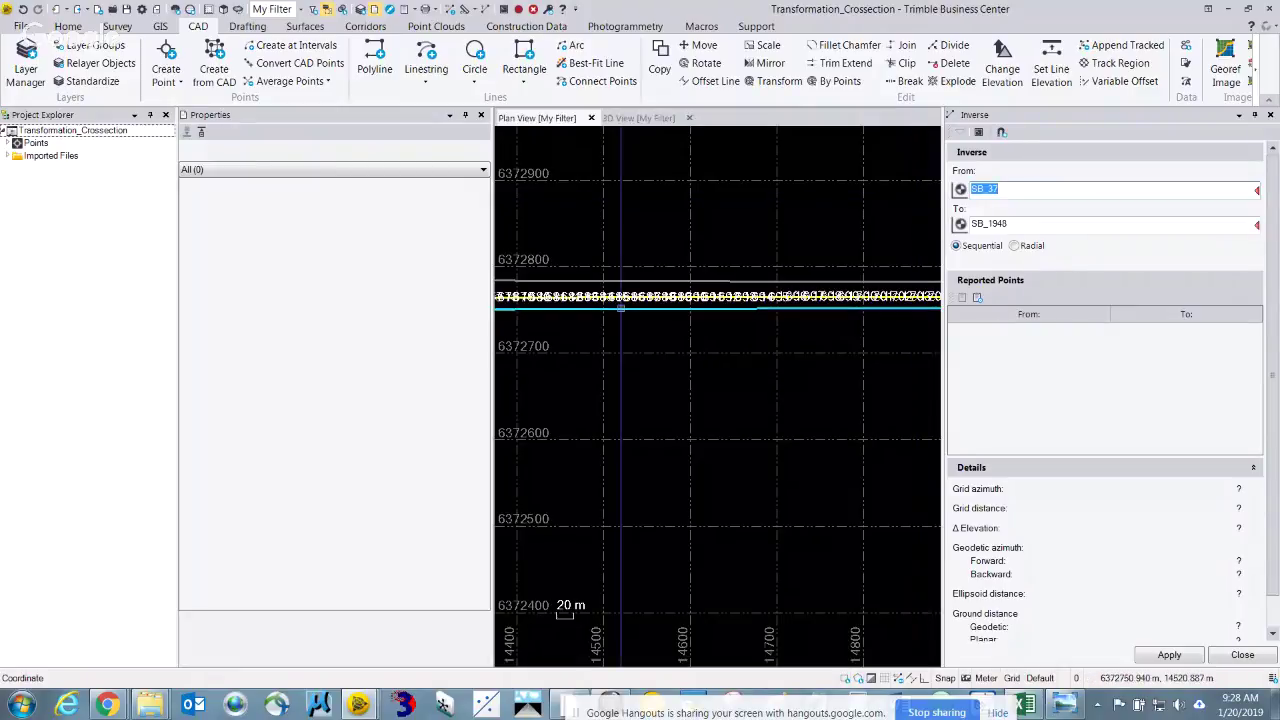
{"action": "left_click", "coordinate": [691, 300]}
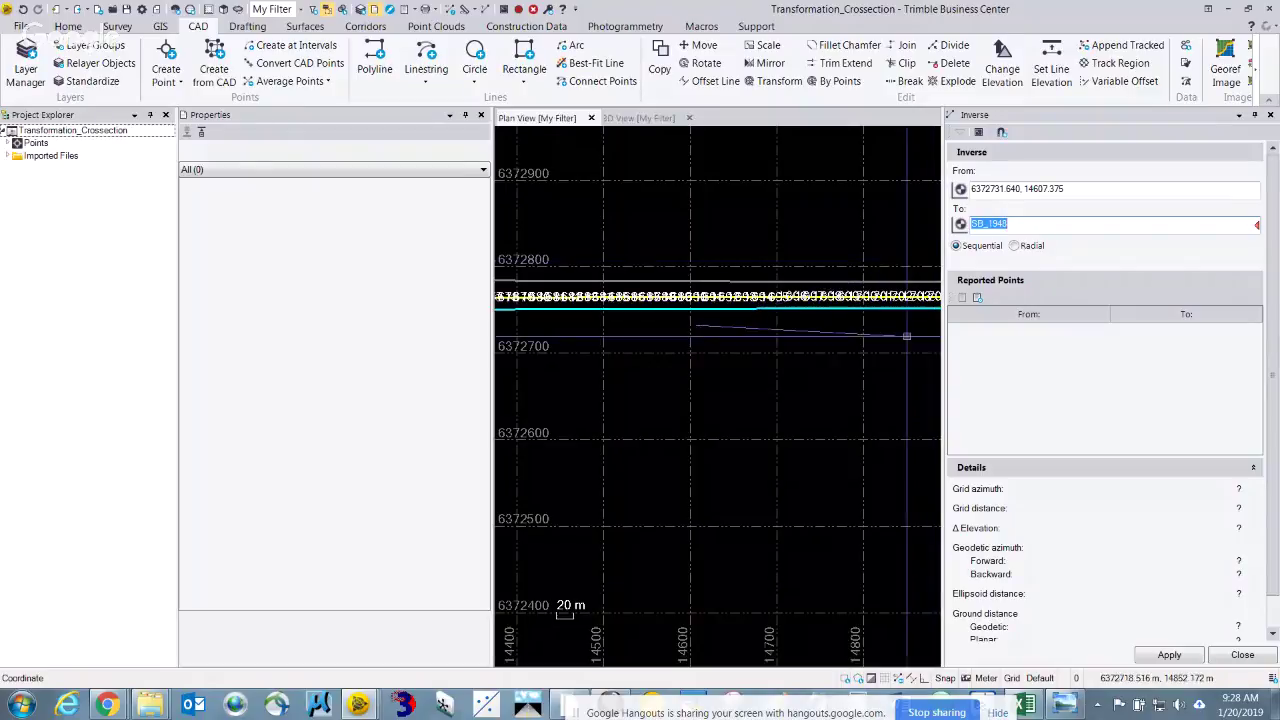
Compute the sequential inverse from point 37 to point 1948
{"action": "left_click", "coordinate": [1100, 189]}
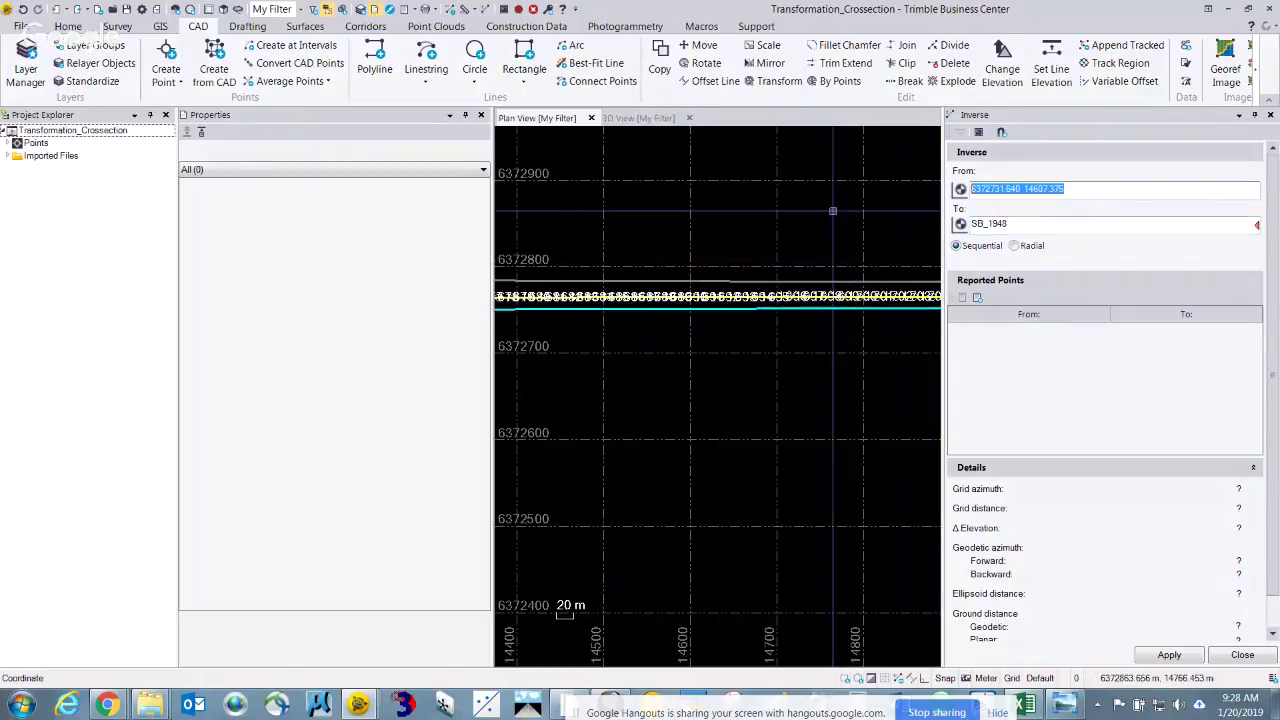
{"action": "type", "text": "37"}
{"action": "key", "text": "Tab"}
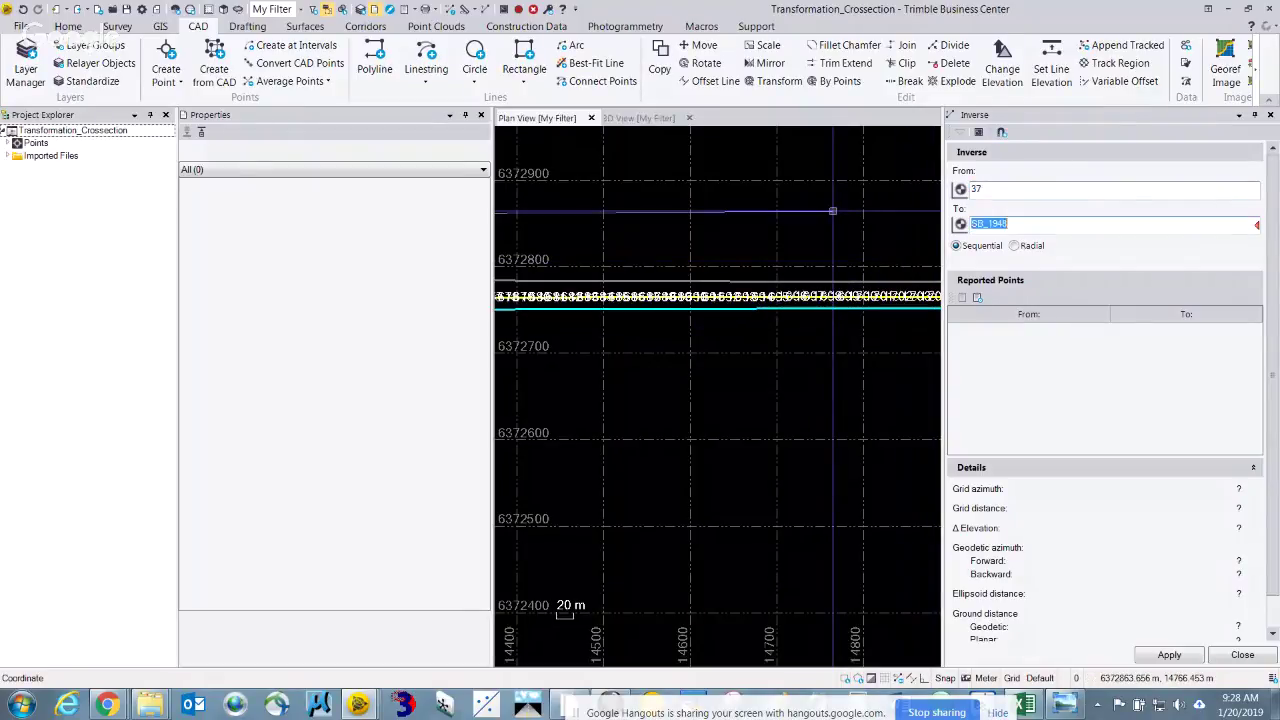
{"action": "type", "text": "1948"}
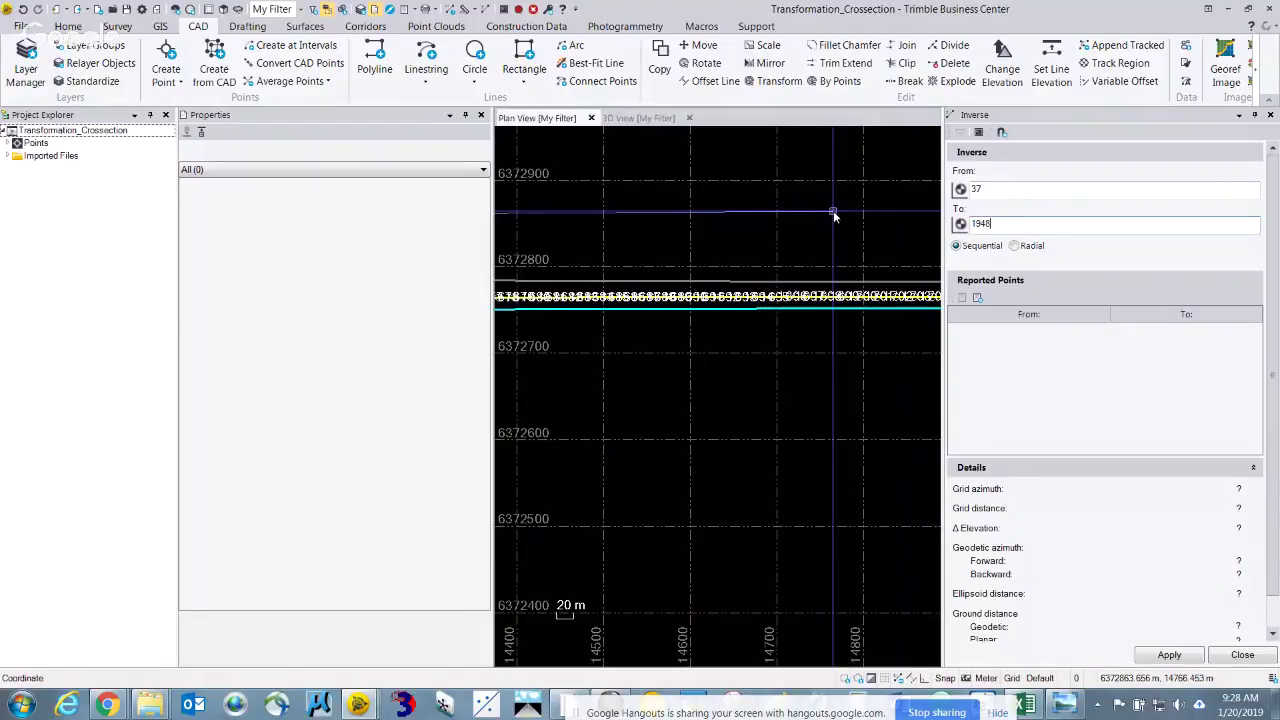
{"action": "key", "text": "Tab"}
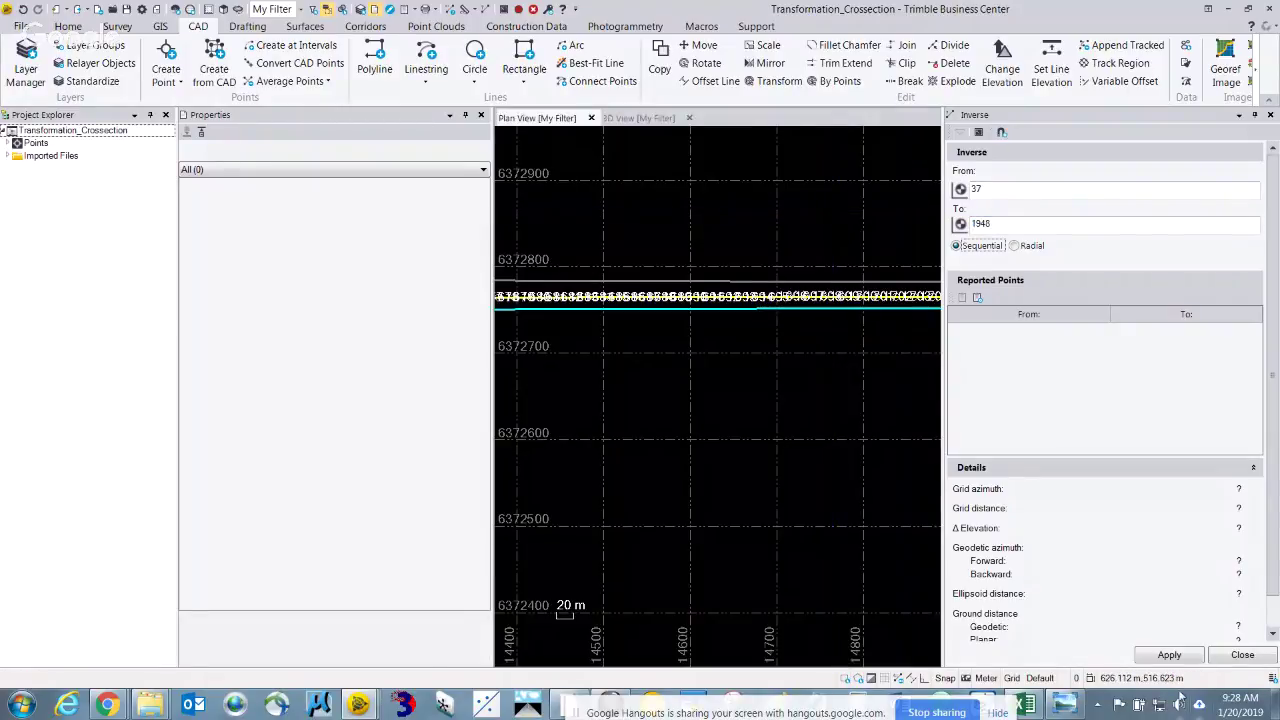
{"action": "left_click", "coordinate": [1168, 655]}
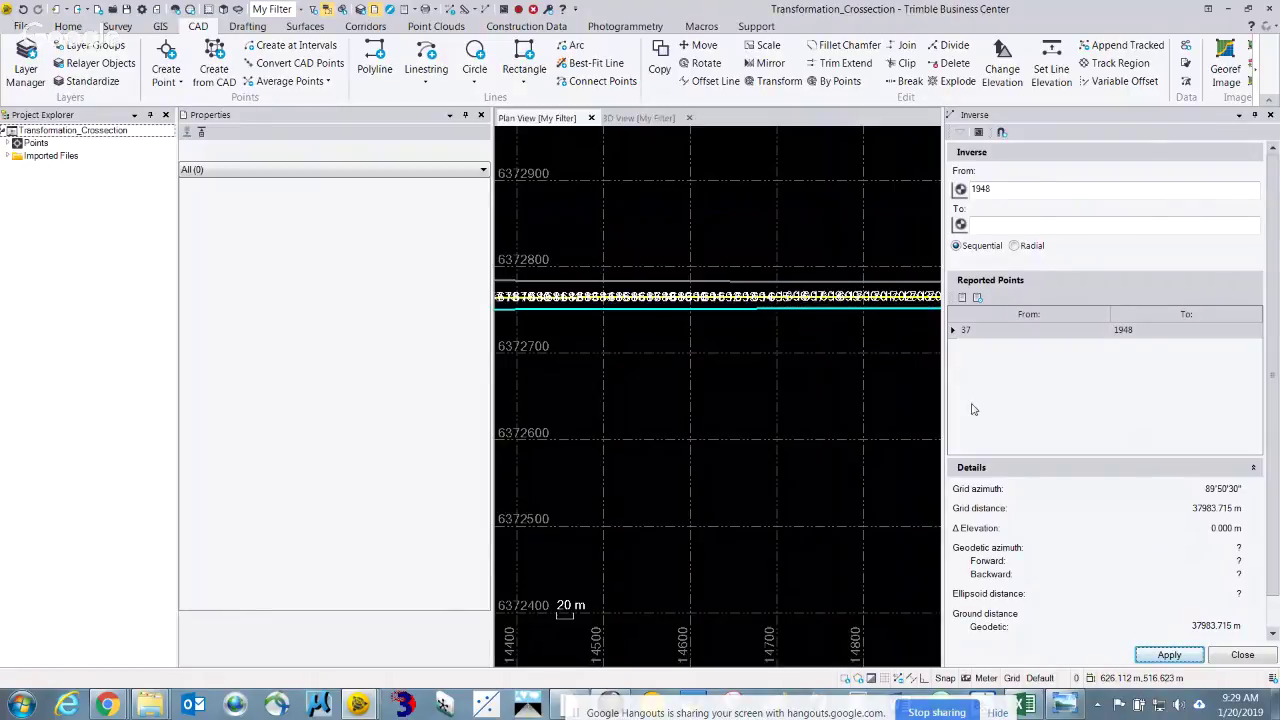
Generate the inverse report and select the ground distance value in its results table
{"action": "left_click", "coordinate": [962, 298]}
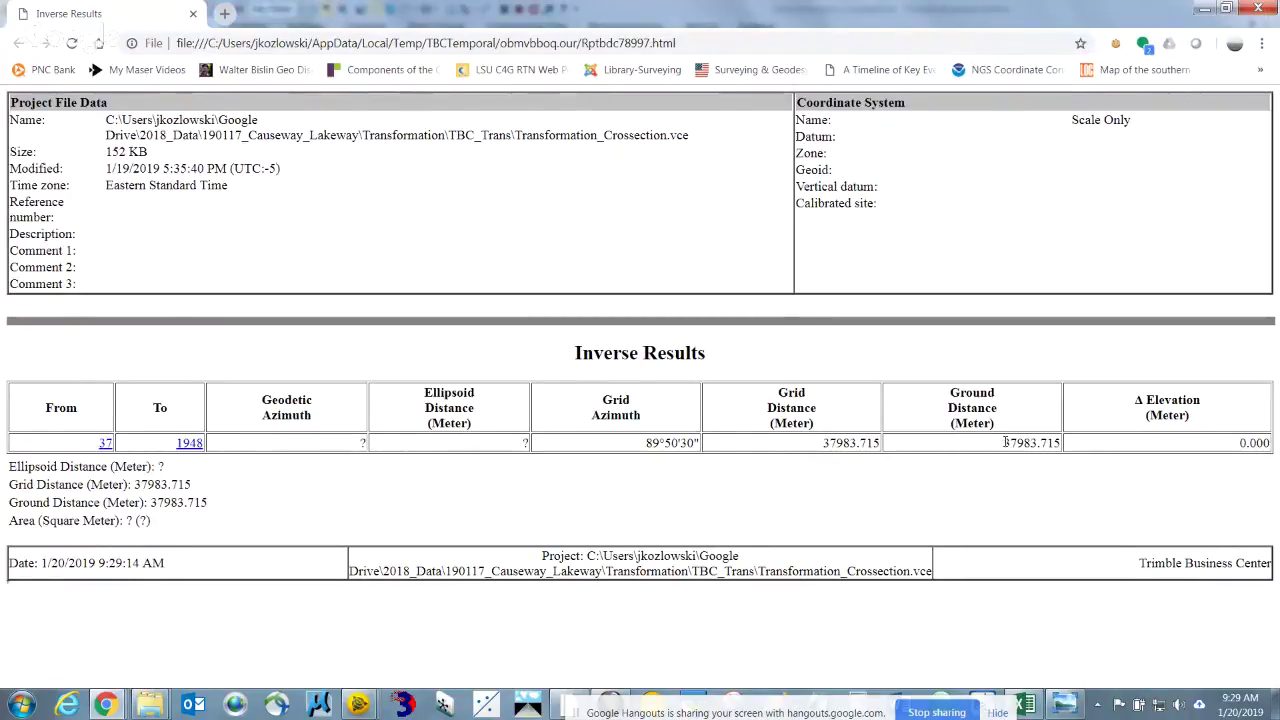
{"action": "left_click_drag", "start_coordinate": [1006, 442], "coordinate": [1056, 442]}
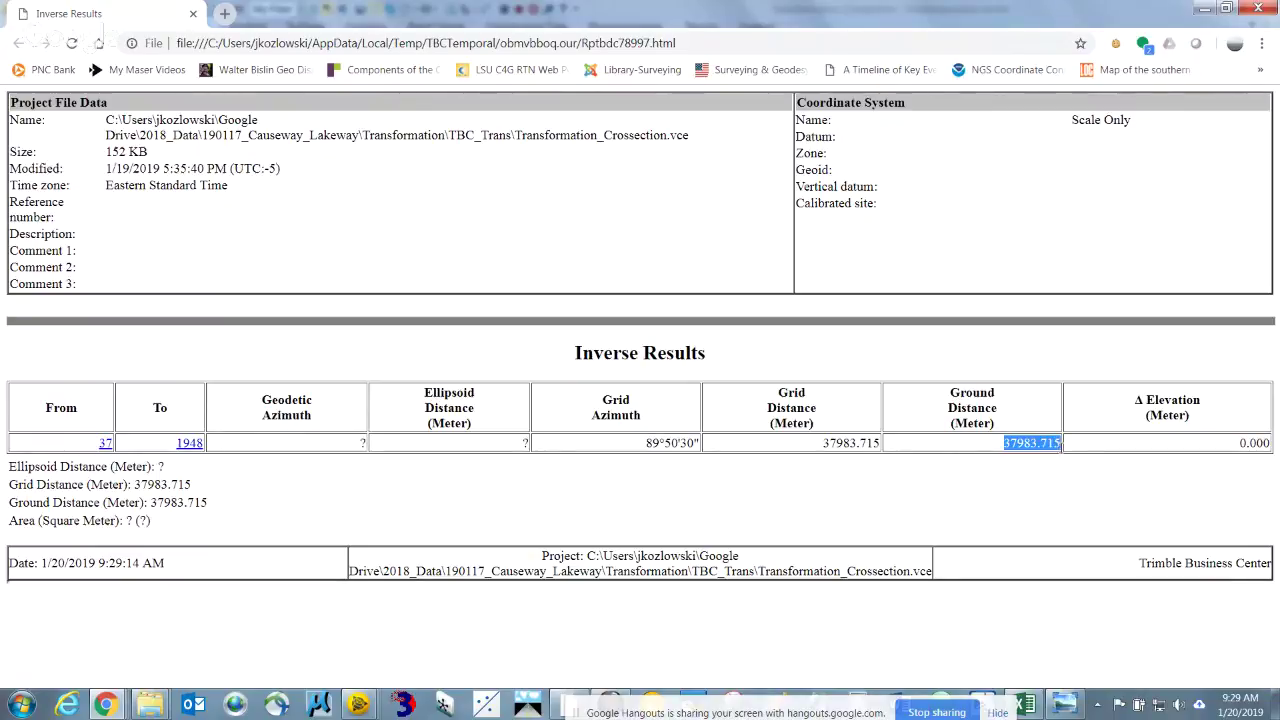
Copy the selected ground distance from the inverse report and paste it into Calculator
{"action": "right_click", "coordinate": [1034, 443]}
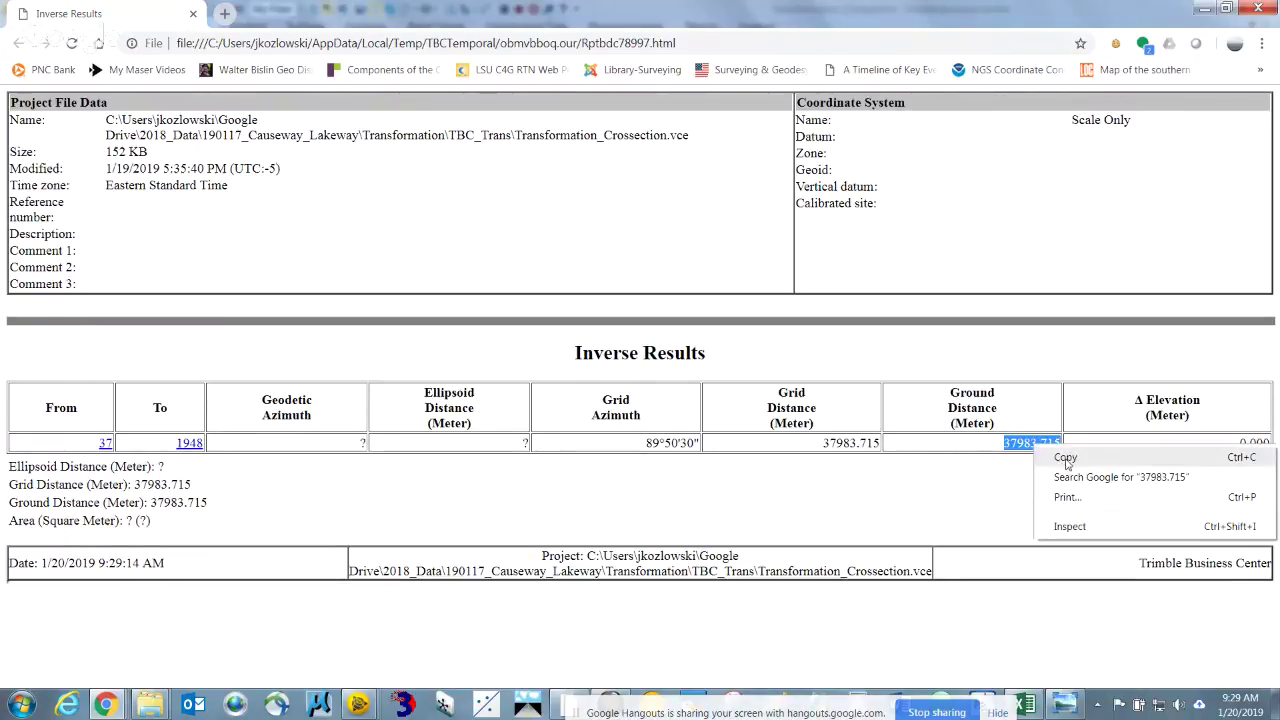
{"action": "left_click", "coordinate": [1065, 458]}
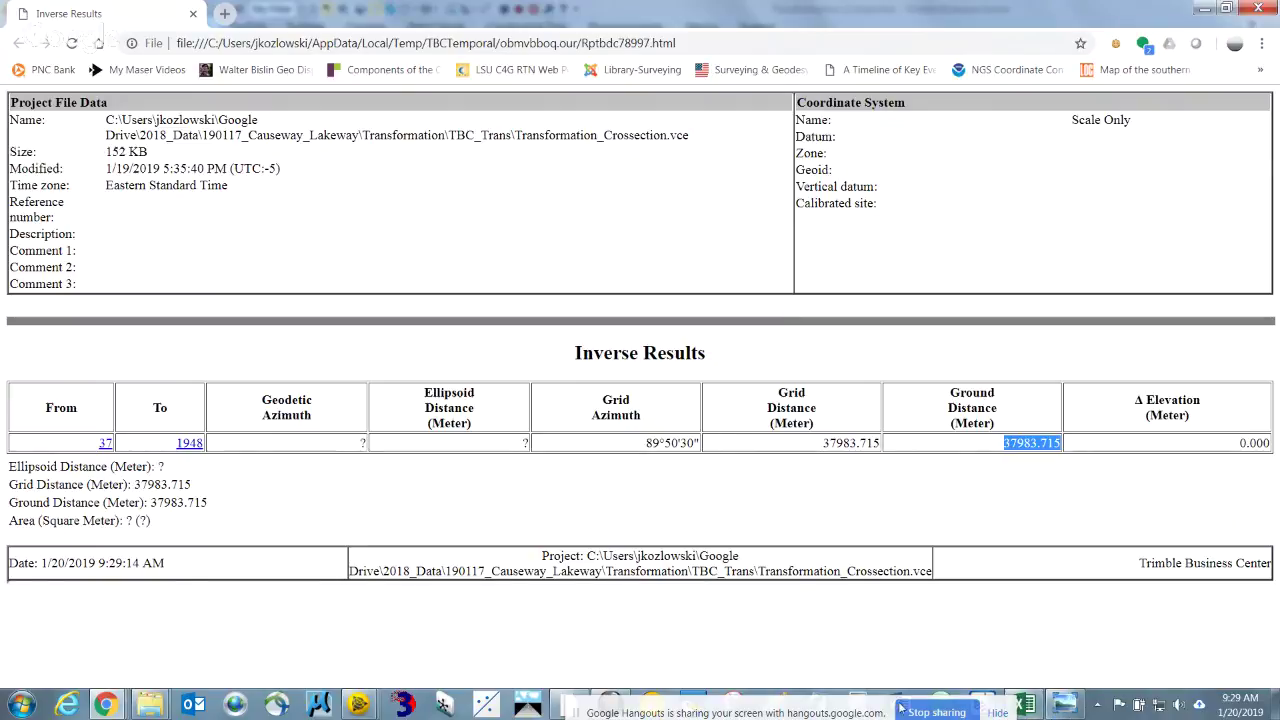
{"action": "left_click", "coordinate": [858, 704]}
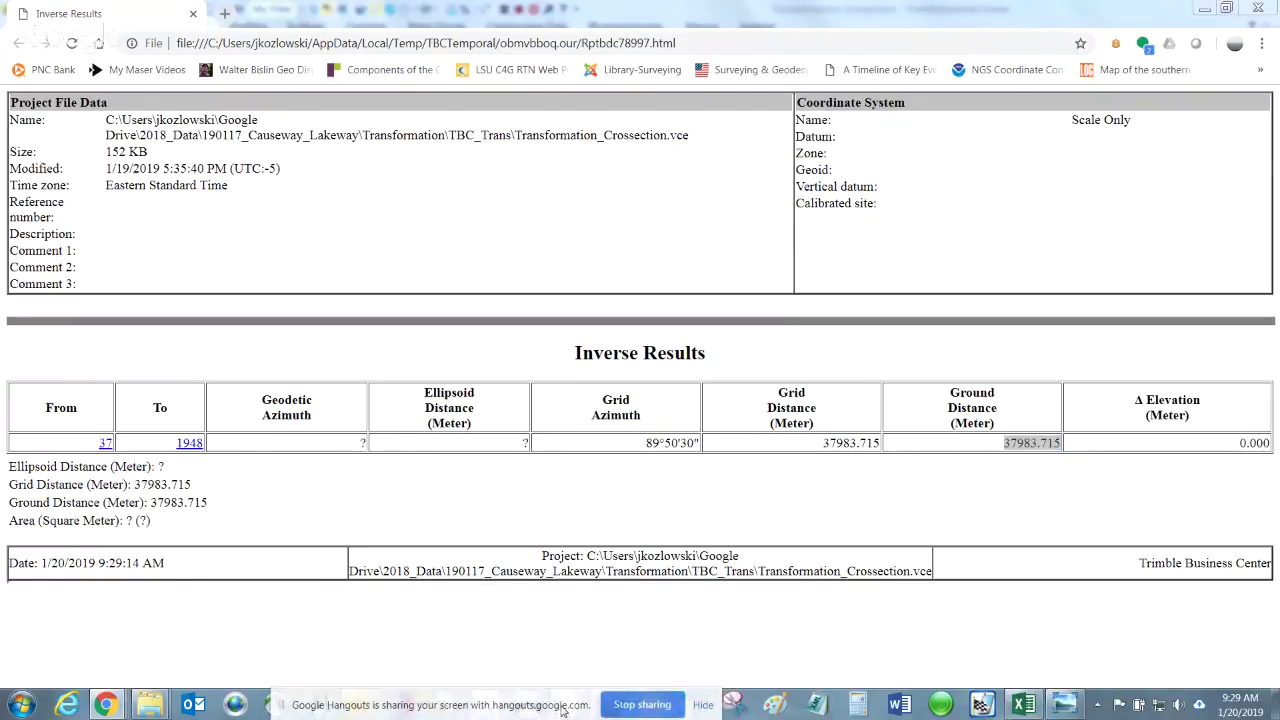
{"action": "left_click", "coordinate": [860, 705]}
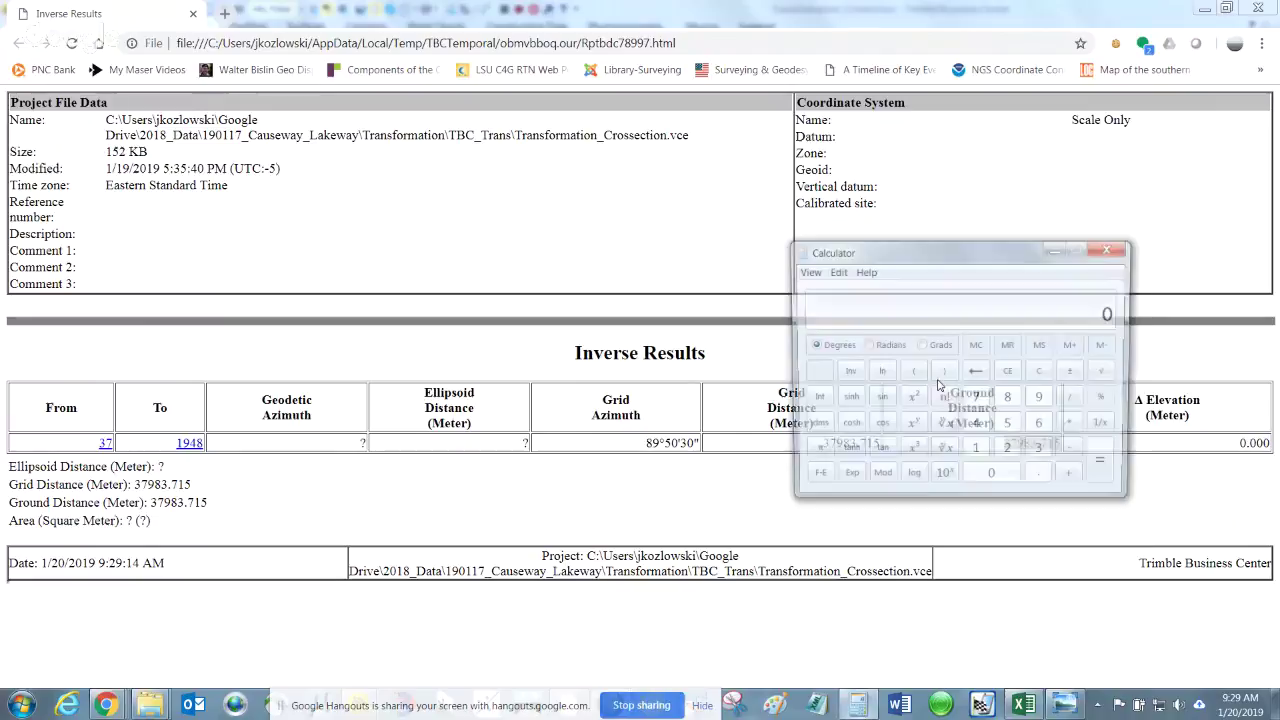
{"action": "right_click", "coordinate": [878, 309]}
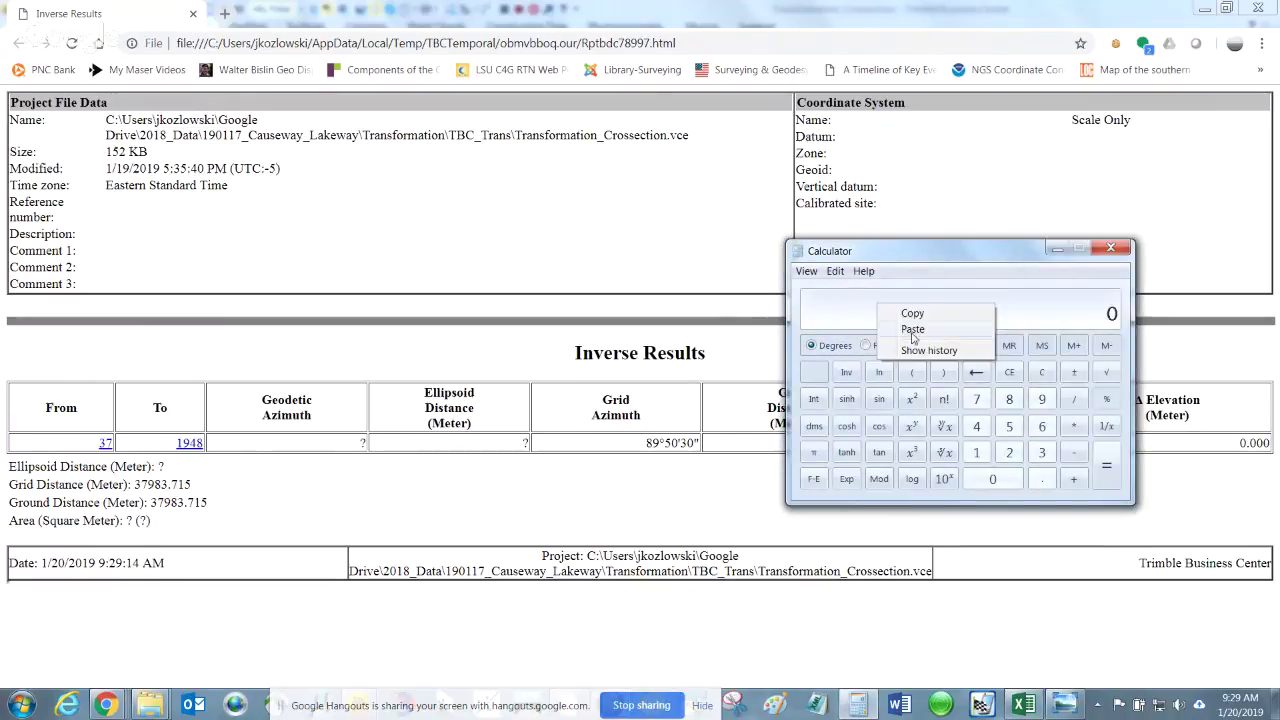
{"action": "left_click", "coordinate": [912, 330]}
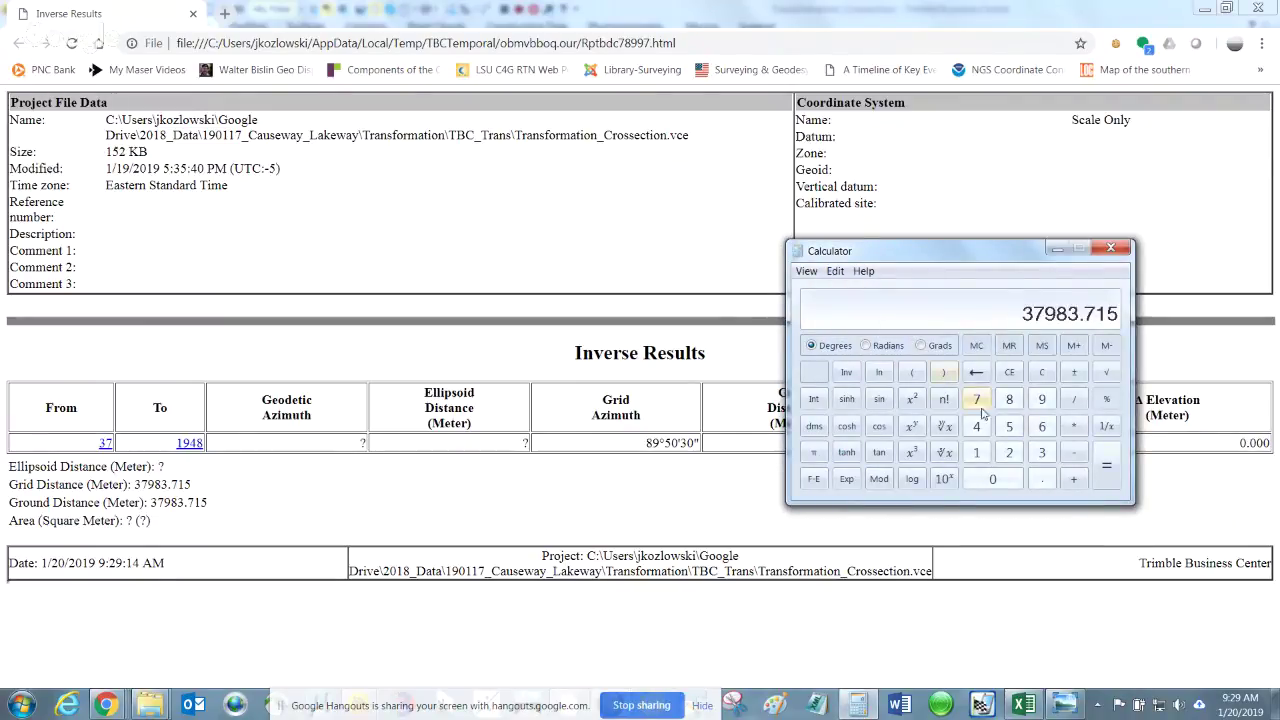
Divide the pasted ground distance by 2
{"action": "left_click", "coordinate": [1074, 399]}
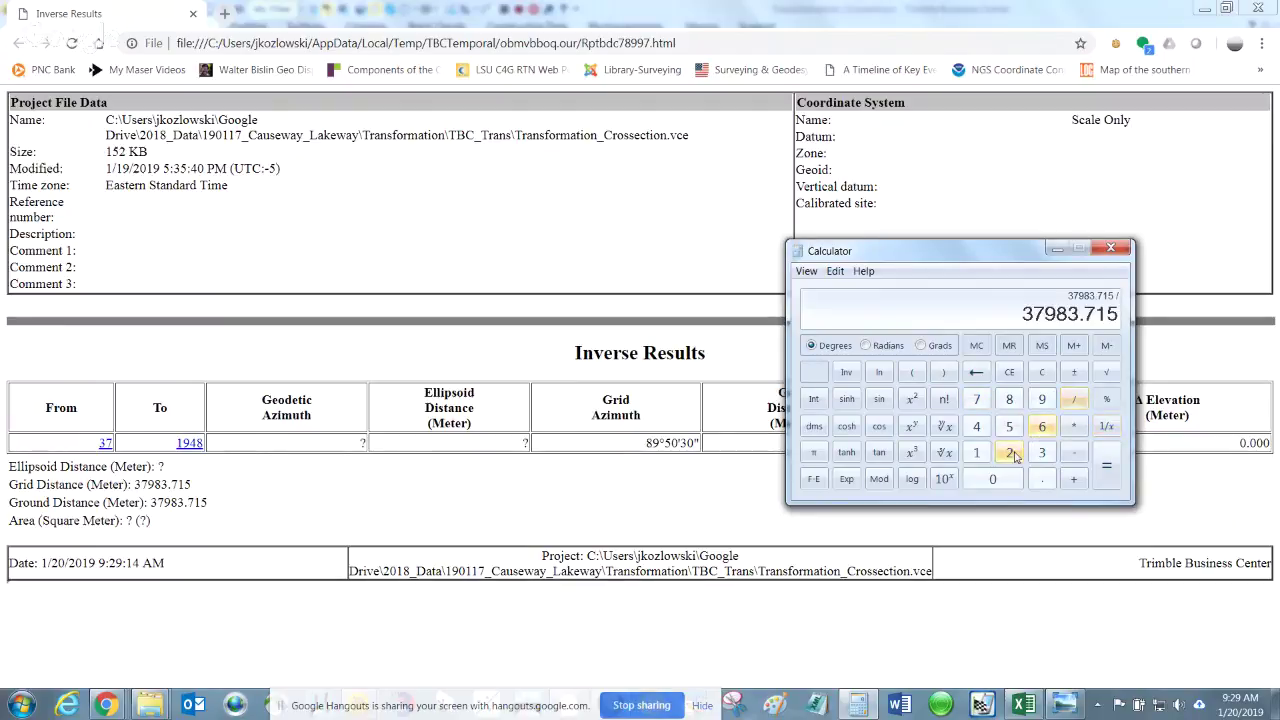
{"action": "left_click", "coordinate": [1009, 452]}
{"action": "left_click", "coordinate": [1107, 470]}
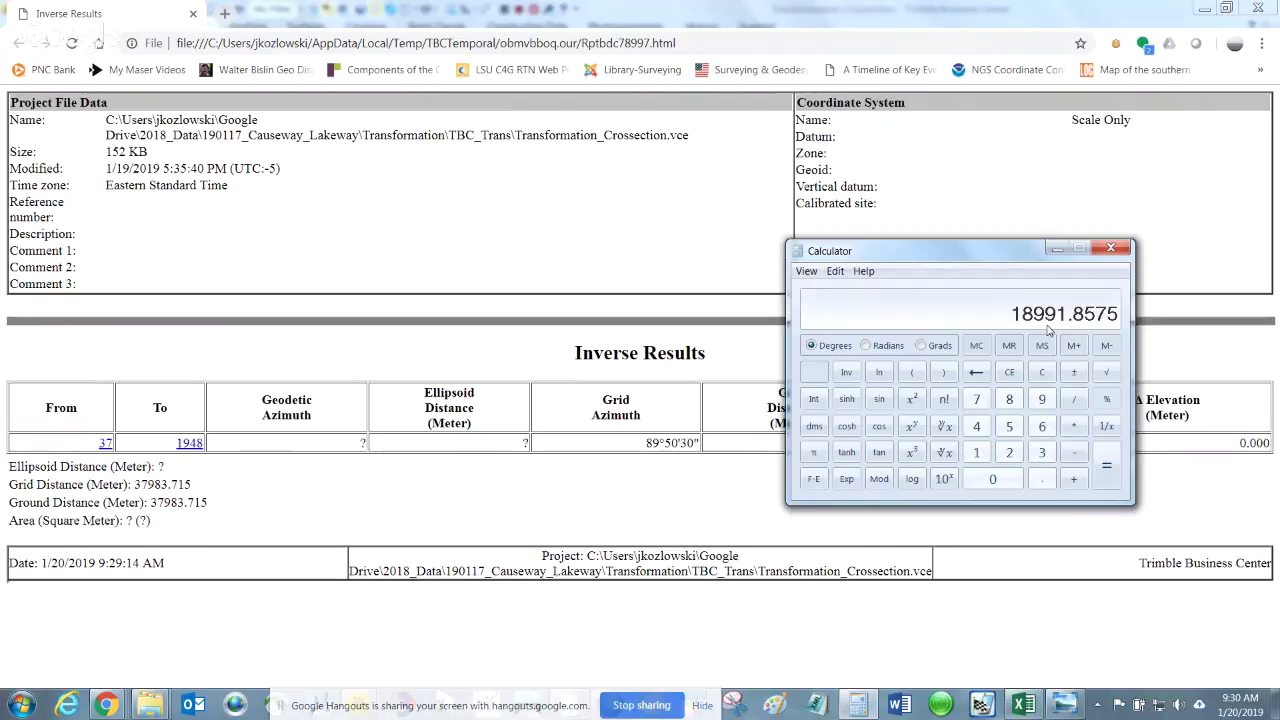
Close the inverse report, return to Trimble Business Center and leave the Inverse command
{"action": "left_click", "coordinate": [193, 13]}
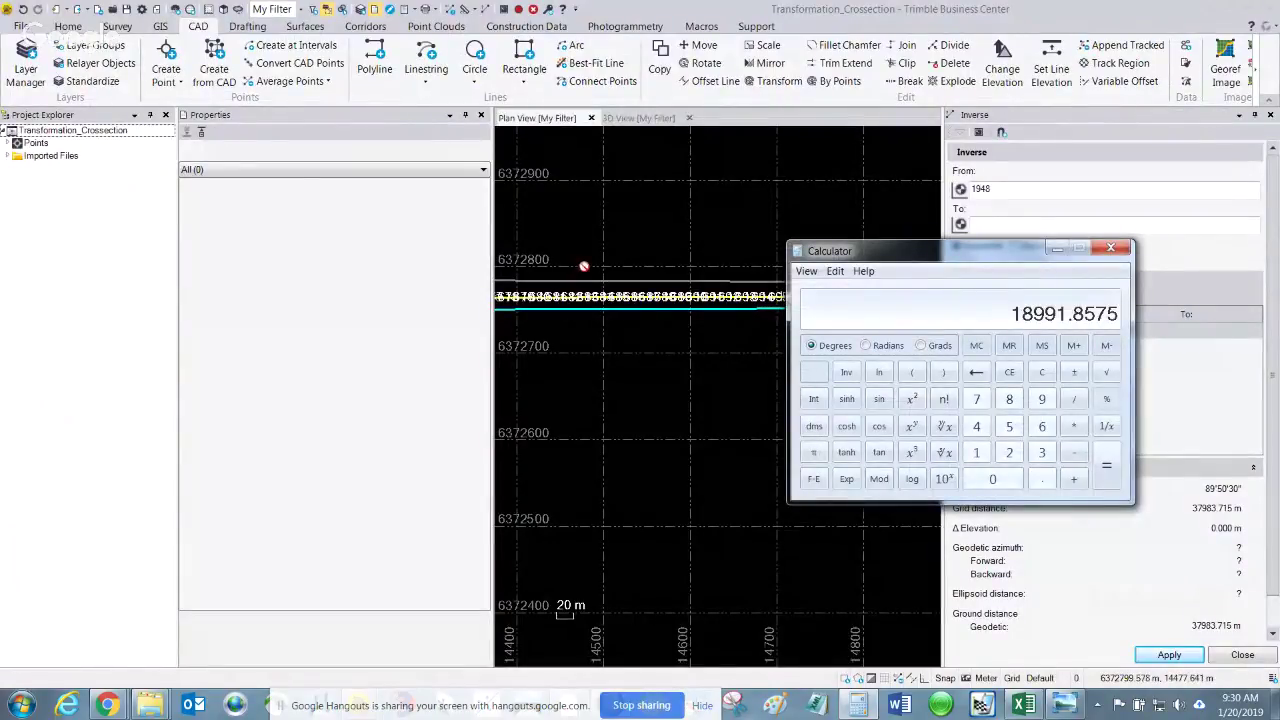
{"action": "left_click", "coordinate": [572, 386]}
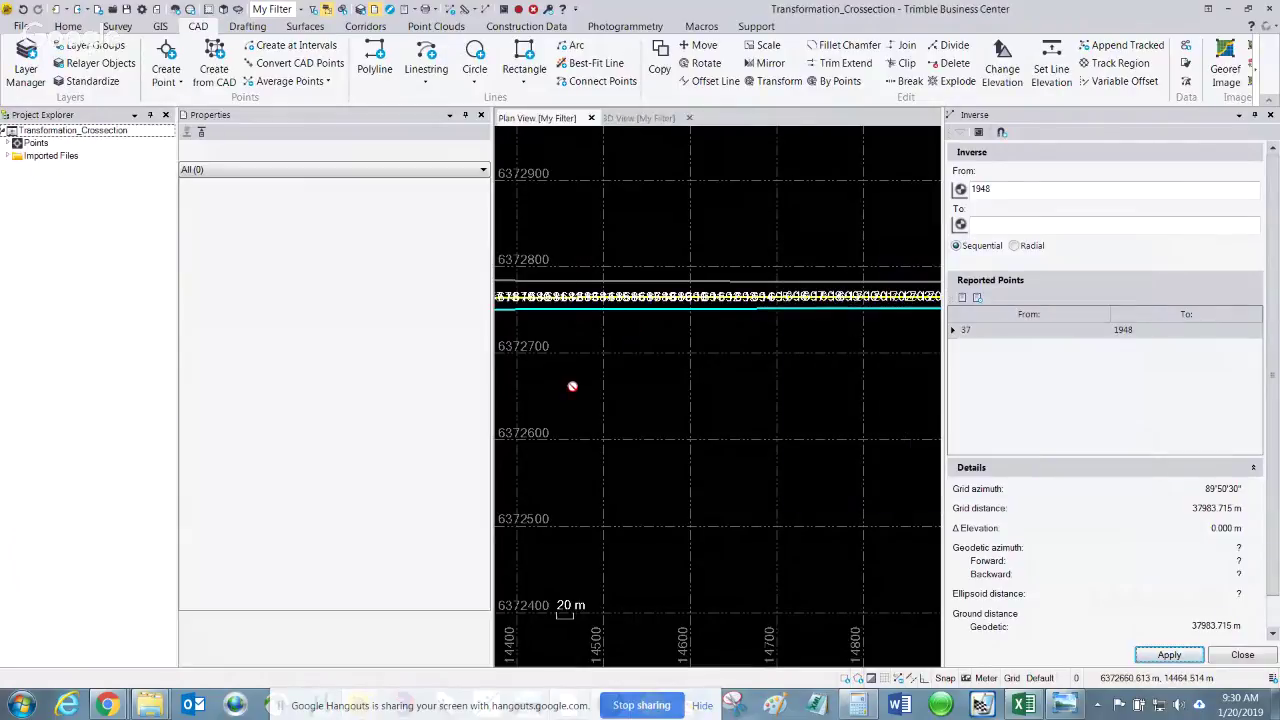
{"action": "left_click", "coordinate": [1230, 660]}
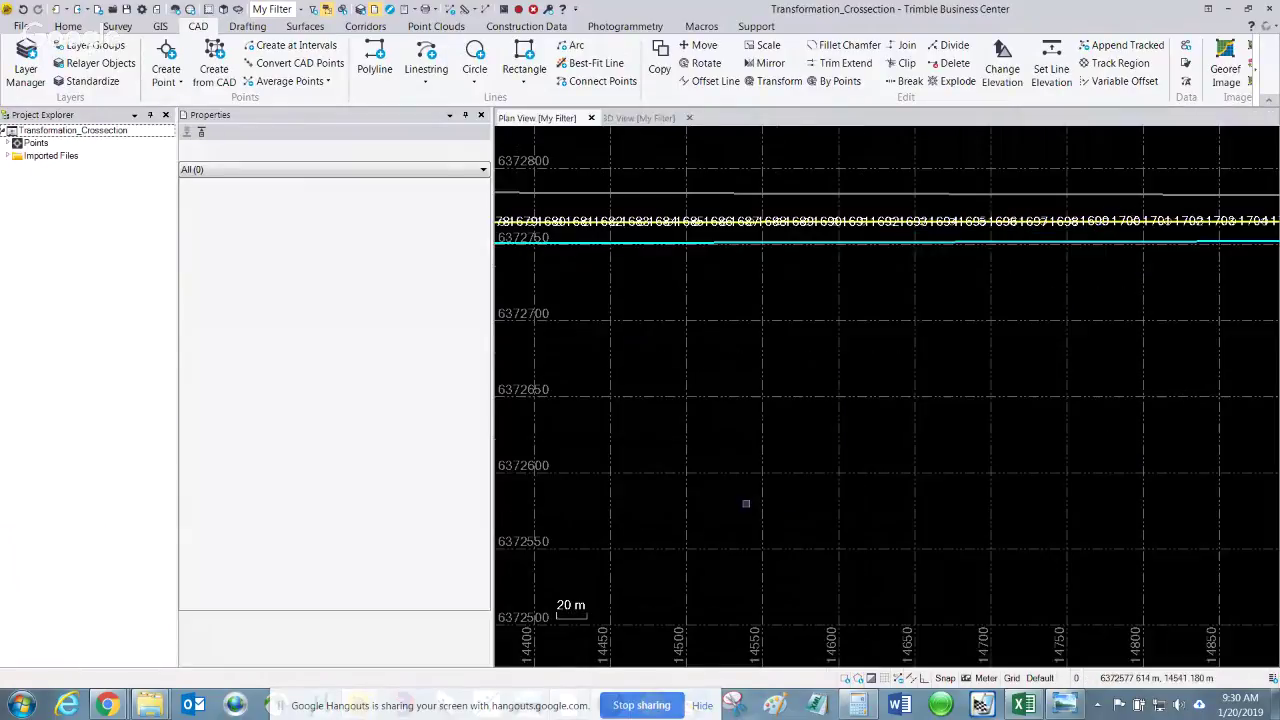
View the vertical line at easting 0 in the plan and review the distances on the hand-drawn southbound cross-section sketch
{"action": "scroll", "coordinate": [717, 477], "scroll_direction": "down", "scroll_amount": 2}
{"action": "scroll", "coordinate": [797, 461], "scroll_direction": "down", "scroll_amount": 2}
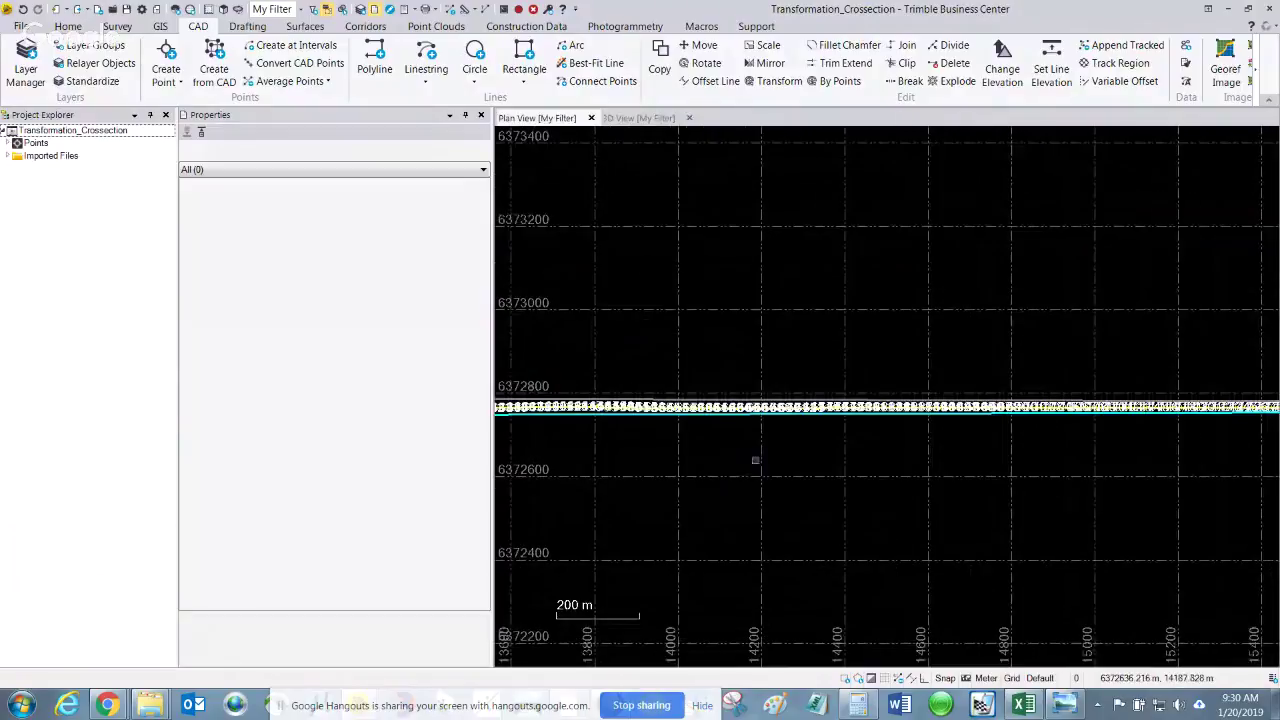
{"action": "middle_click_drag", "start_coordinate": [751, 457], "coordinate": [951, 394]}
{"action": "scroll", "coordinate": [717, 386], "scroll_direction": "down", "scroll_amount": 2}
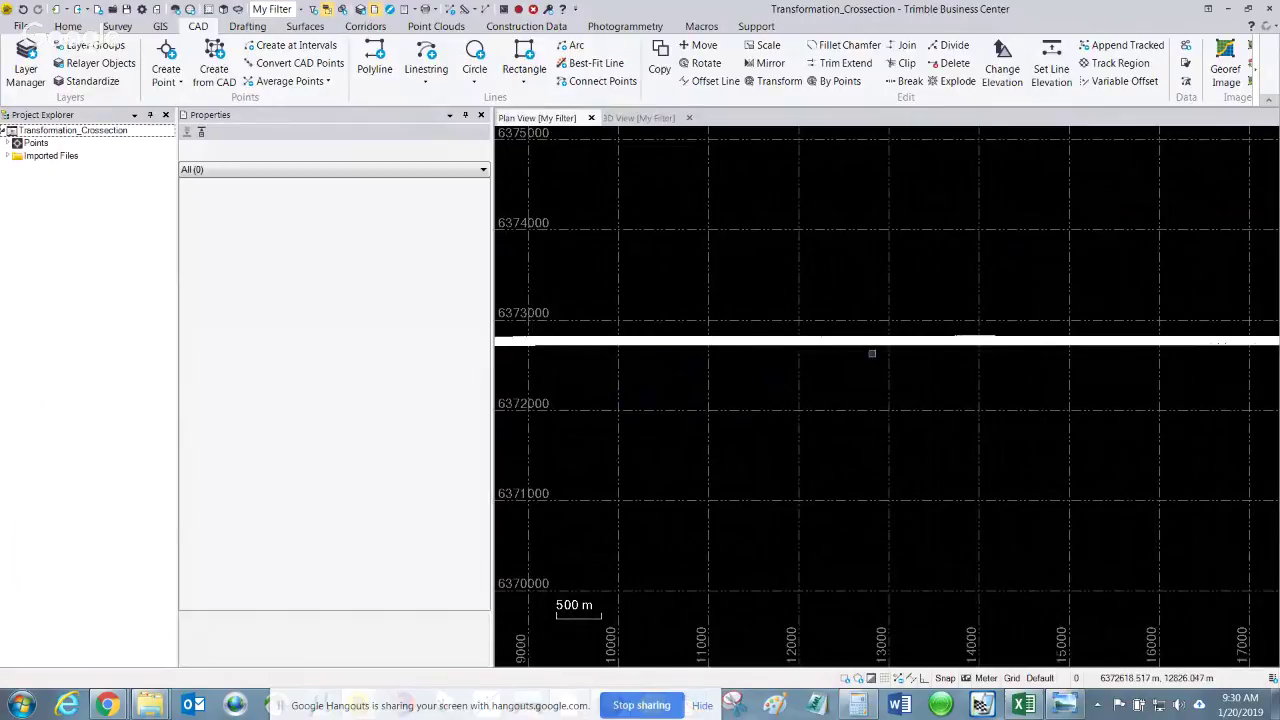
{"action": "scroll", "coordinate": [754, 398], "scroll_direction": "down", "scroll_amount": 1}
{"action": "scroll", "coordinate": [740, 404], "scroll_direction": "down", "scroll_amount": 1}
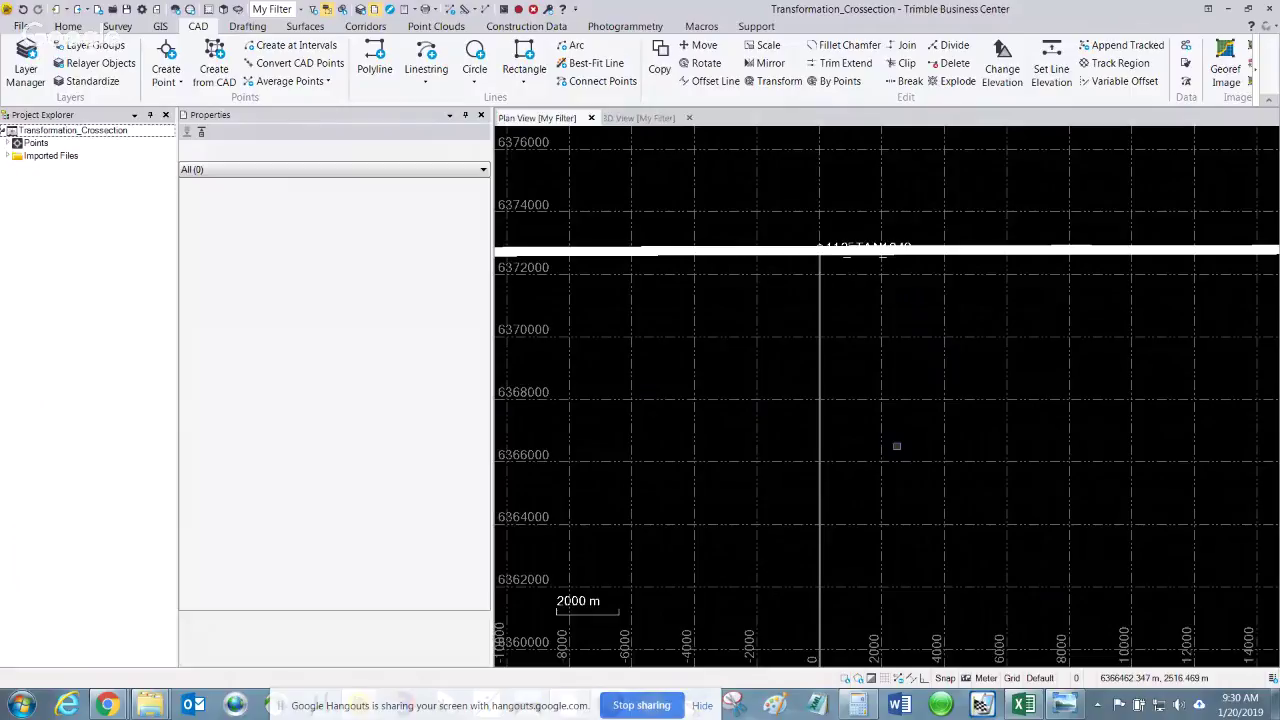
{"action": "left_click", "coordinate": [1064, 705]}
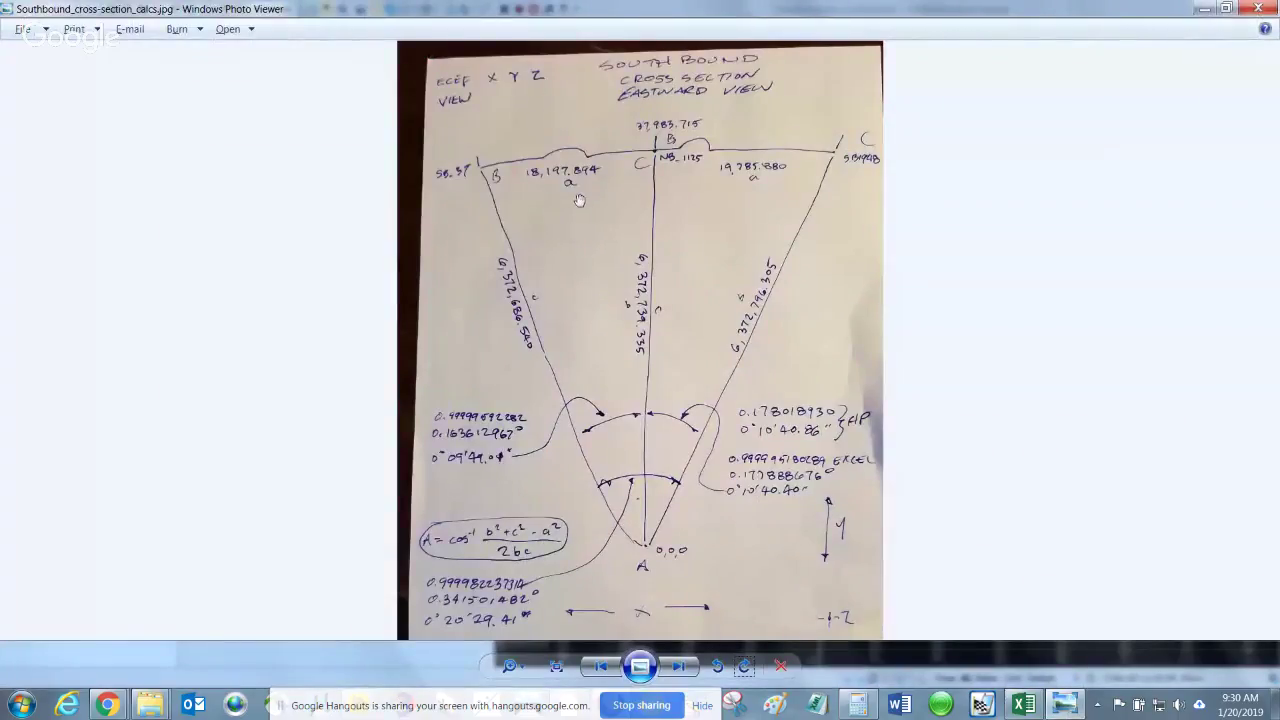
{"action": "left_click", "coordinate": [1203, 10]}
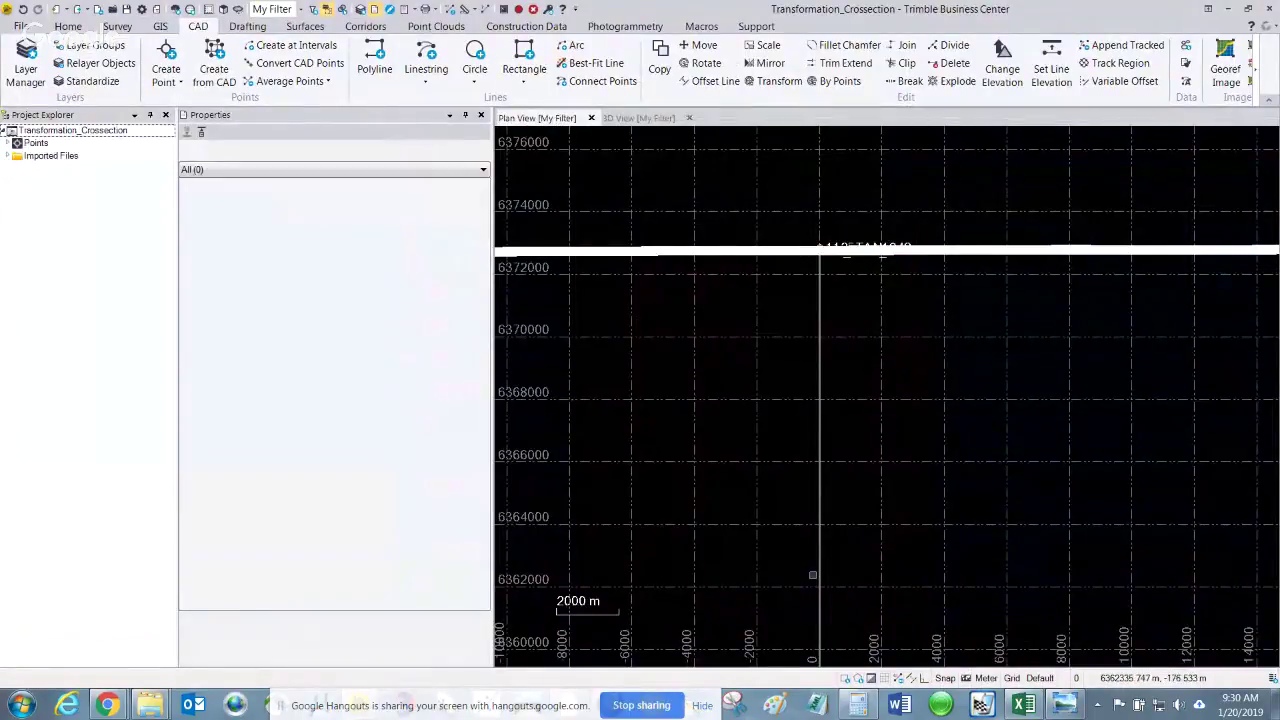
In Calculator, subtract 18197.89 from the half-chord distance and move the calculator window clear of the cross-section lines
{"action": "left_click", "coordinate": [862, 706]}
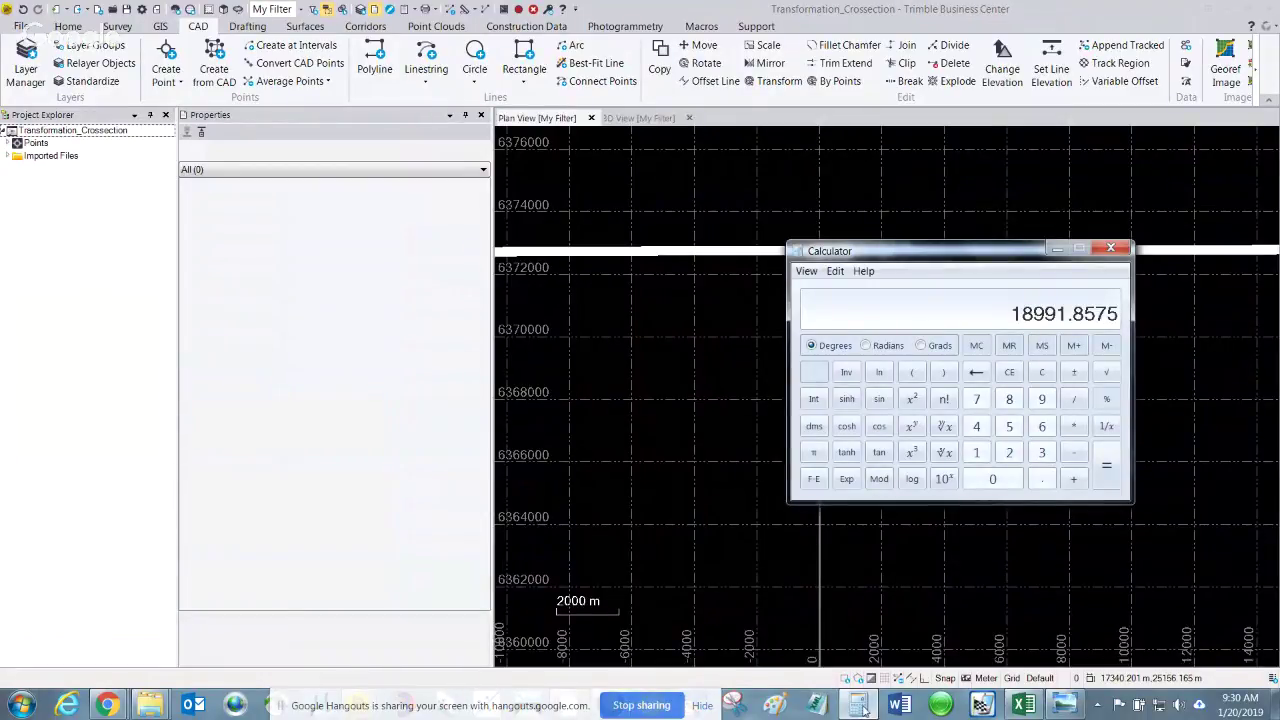
{"action": "left_click", "coordinate": [1072, 458]}
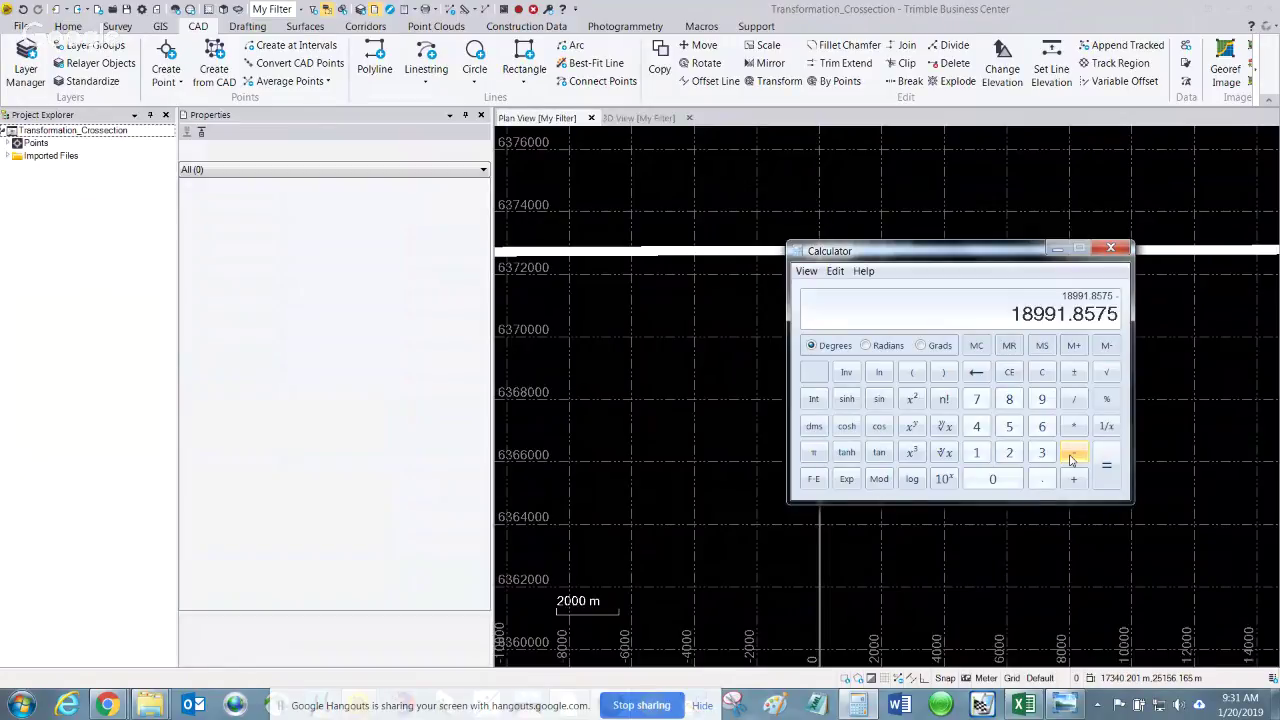
{"action": "type", "text": "18"}
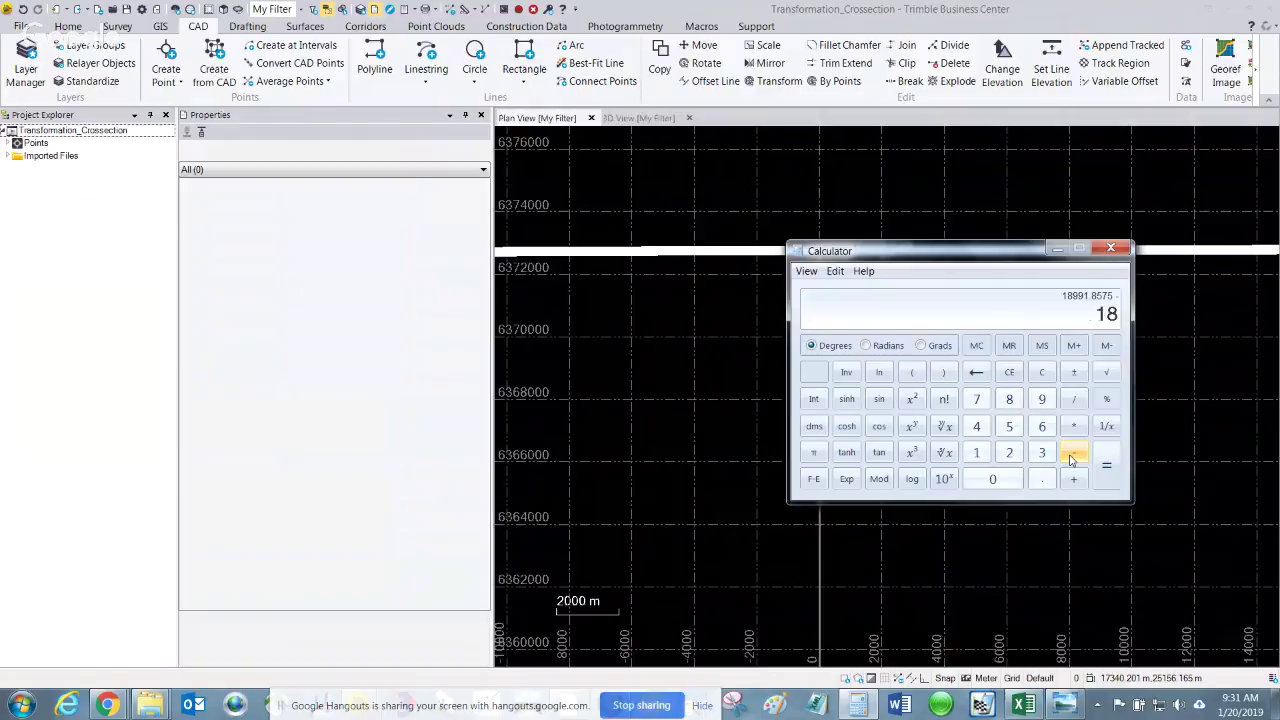
{"action": "type", "text": "197"}
{"action": "type", "text": "."}
{"action": "type", "text": "89"}
{"action": "key", "text": "Return"}
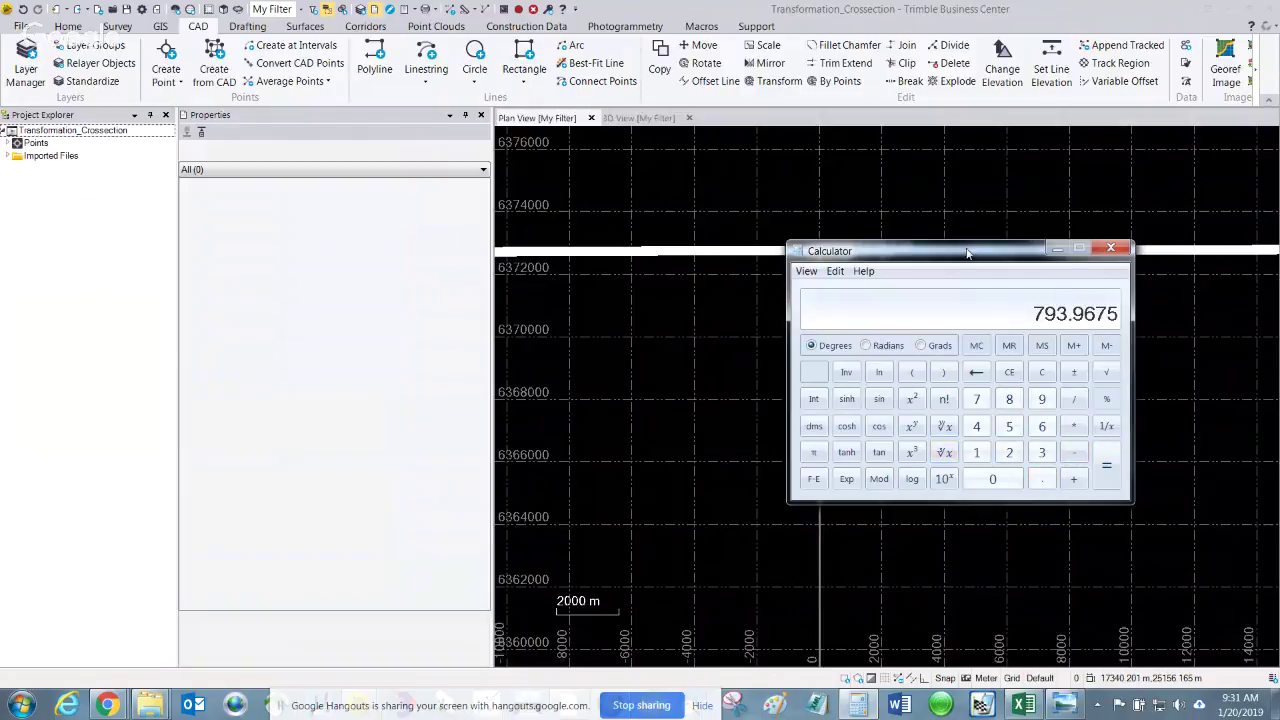
{"action": "left_click_drag", "start_coordinate": [967, 253], "coordinate": [743, 375]}
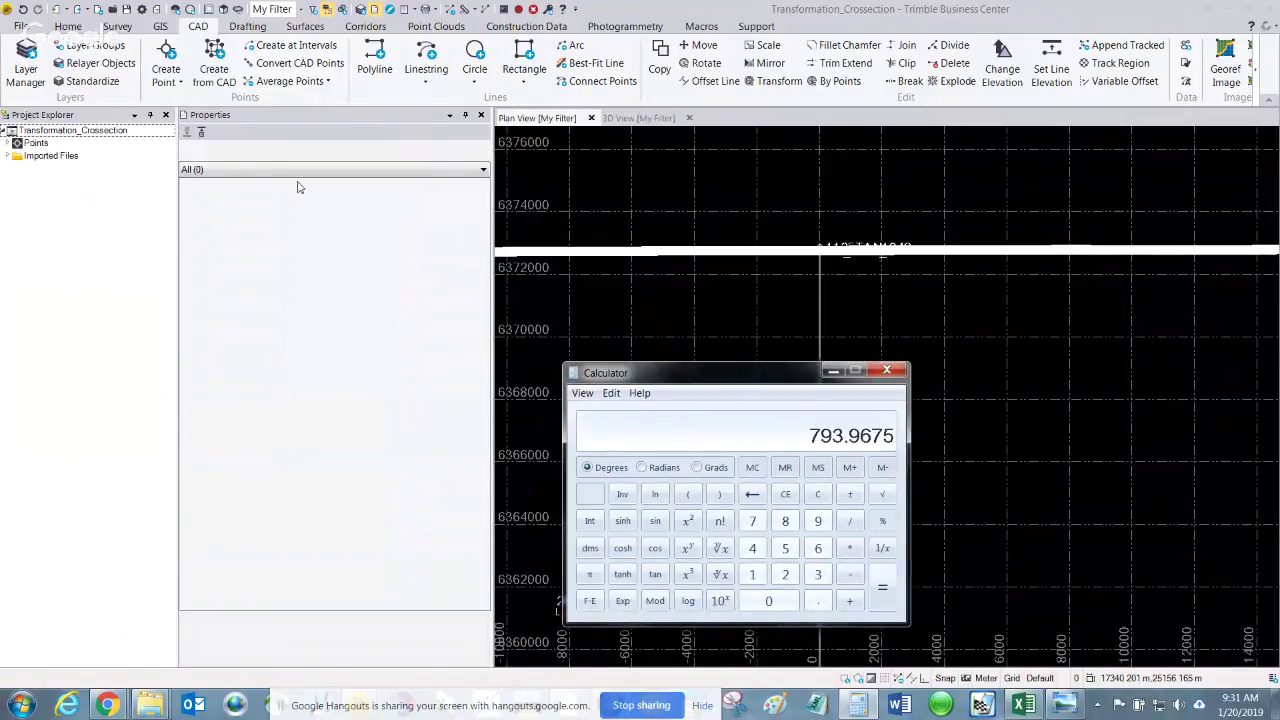
Examine the cross-section lines around point 1125TAN1948 in the plan view against the calculated midpoint offset
{"action": "left_click", "coordinate": [116, 28]}
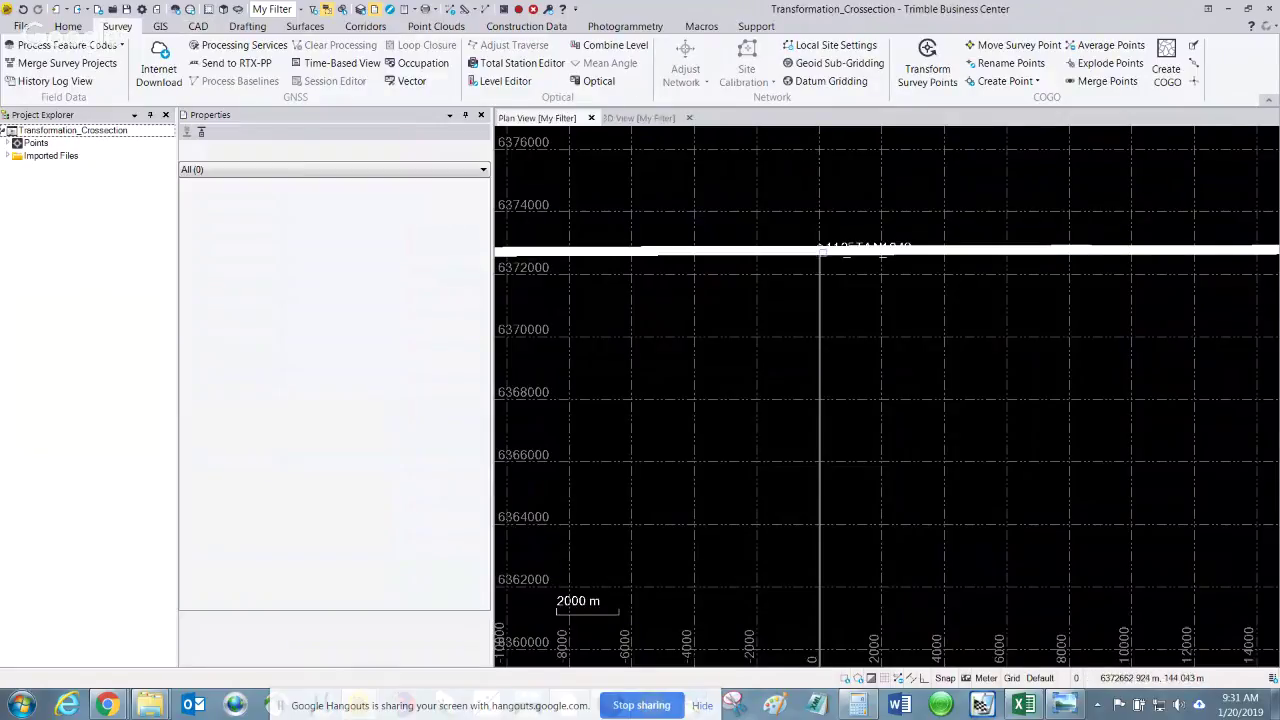
{"action": "scroll", "coordinate": [820, 246], "scroll_direction": "up", "scroll_amount": 4}
{"action": "scroll", "coordinate": [800, 246], "scroll_direction": "up", "scroll_amount": 3}
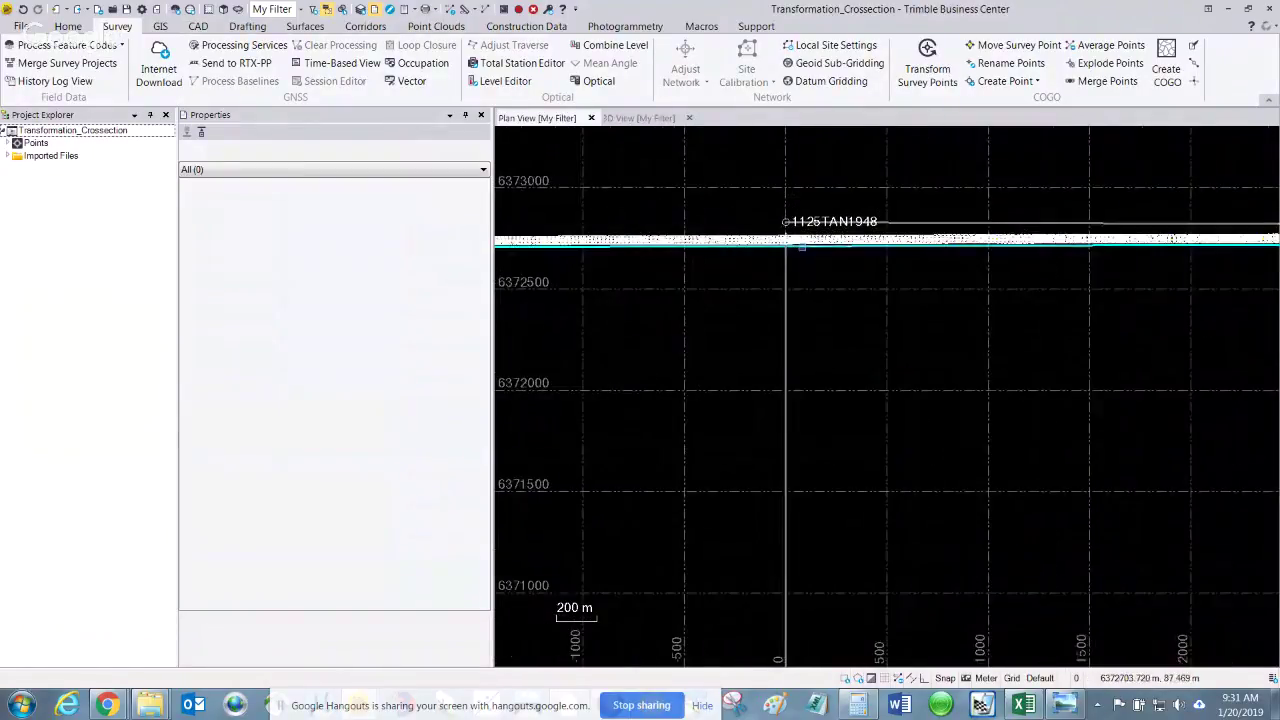
{"action": "scroll", "coordinate": [761, 247], "scroll_direction": "up", "scroll_amount": 2}
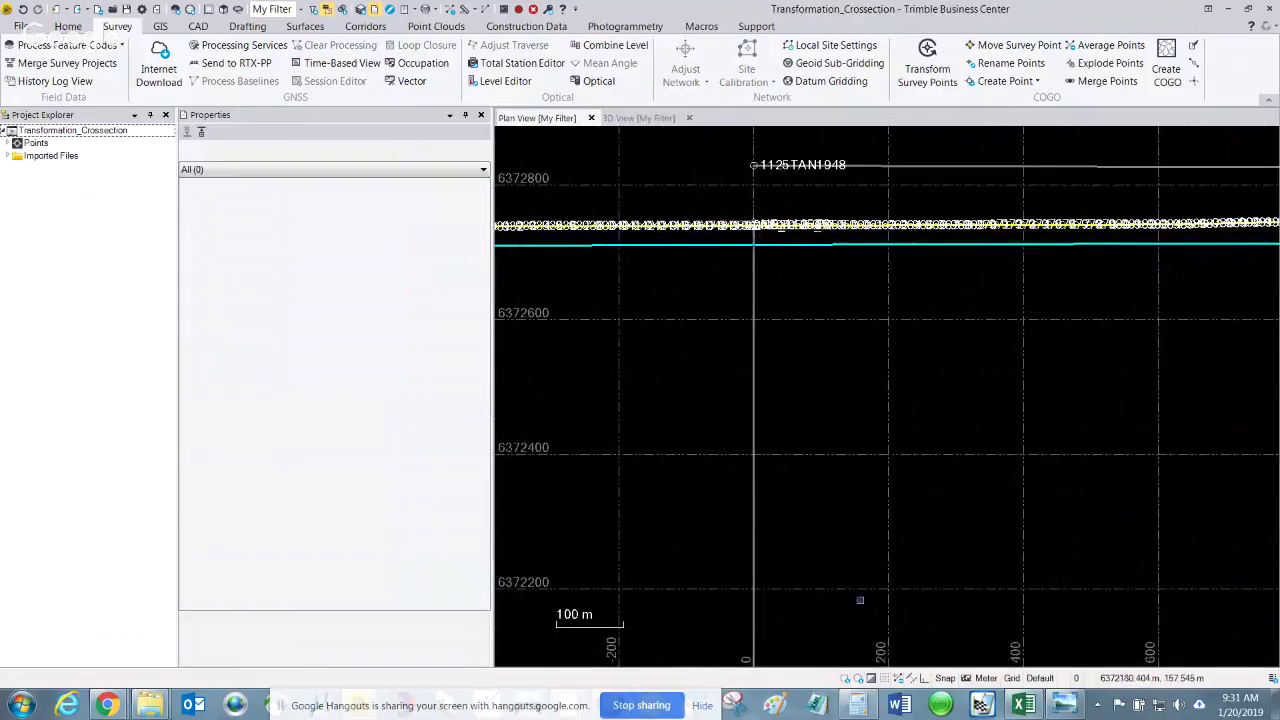
{"action": "left_click", "coordinate": [858, 705]}
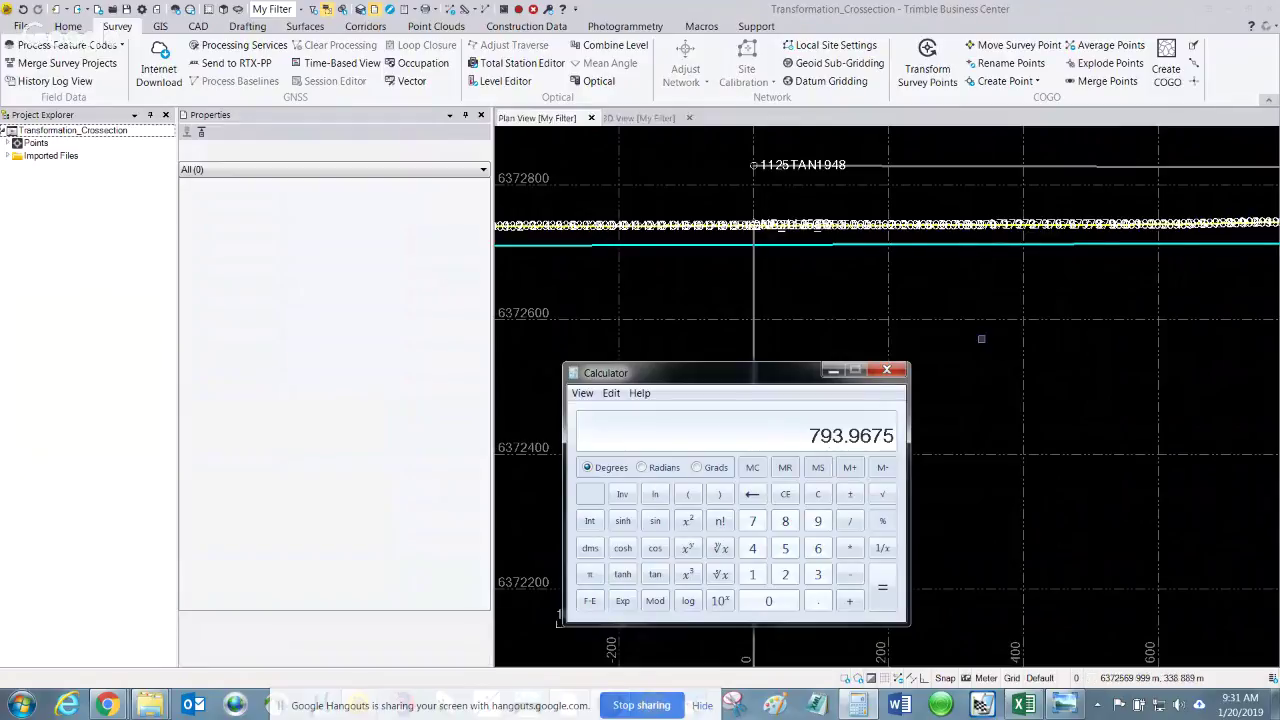
{"action": "left_click", "coordinate": [1010, 304]}
{"action": "scroll", "coordinate": [1010, 304], "scroll_direction": "down", "scroll_amount": 2}
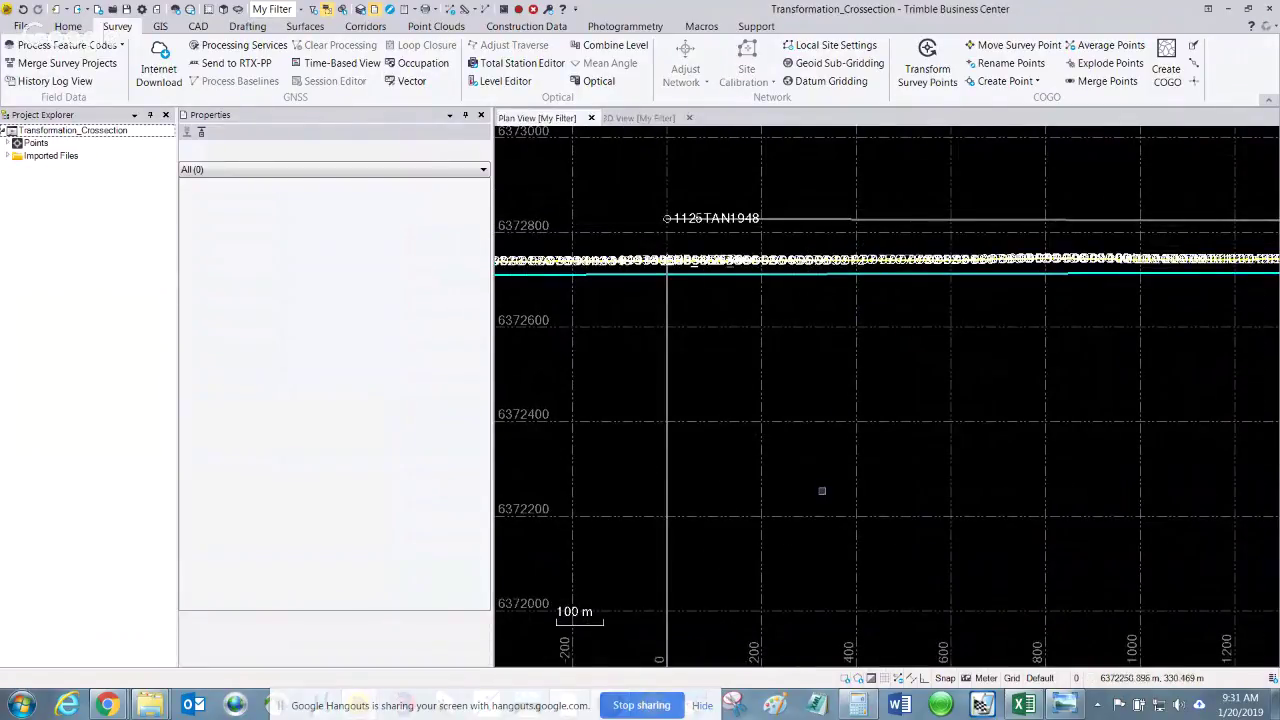
{"action": "left_click", "coordinate": [857, 705]}
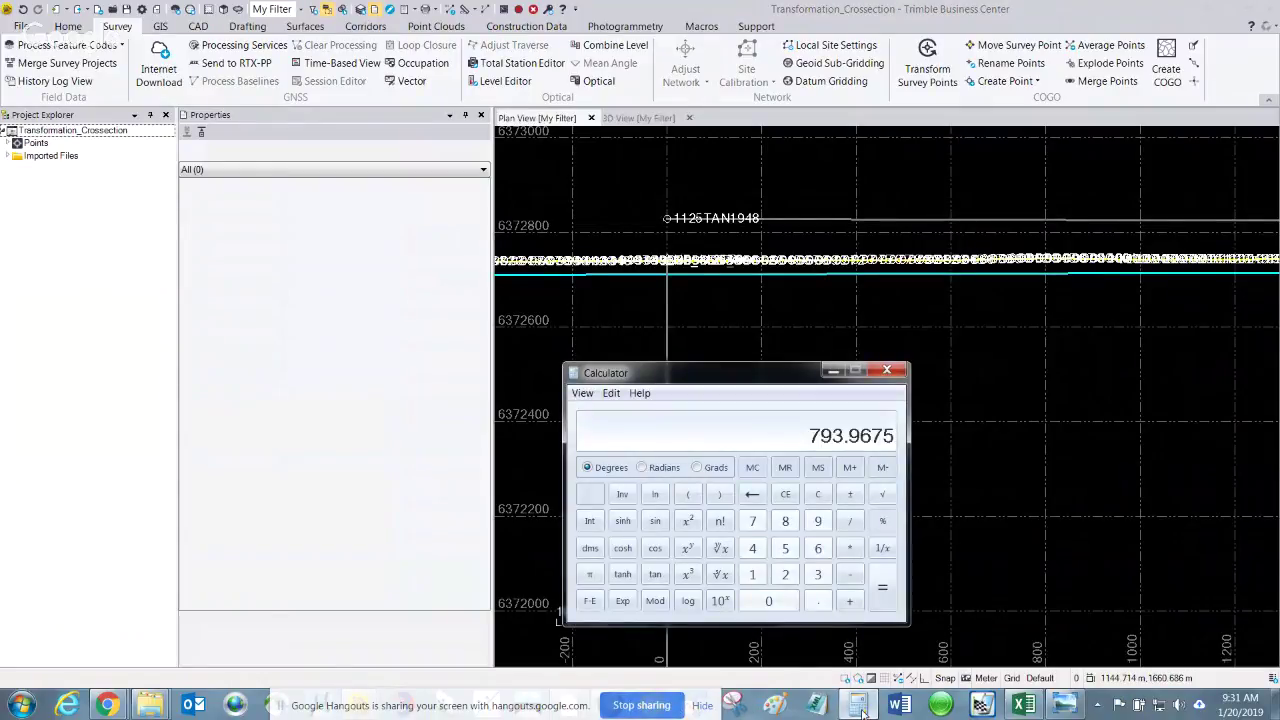
{"action": "left_click", "coordinate": [857, 705]}
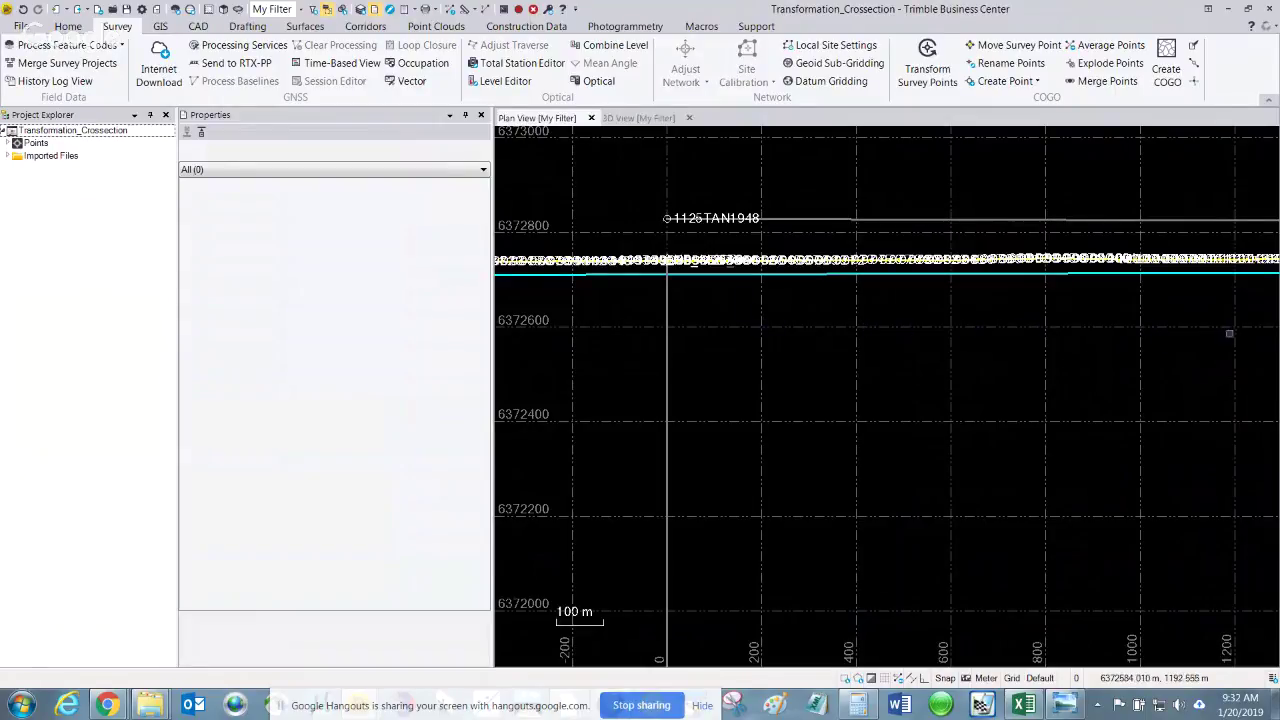
Follow the yellow line east to about easting 1600 m, examine points 1034, 1033 and 1035, and clear the selection
{"action": "middle_click_drag", "start_coordinate": [1229, 333], "coordinate": [730, 327]}
{"action": "scroll", "coordinate": [871, 245], "scroll_direction": "up", "scroll_amount": 3}
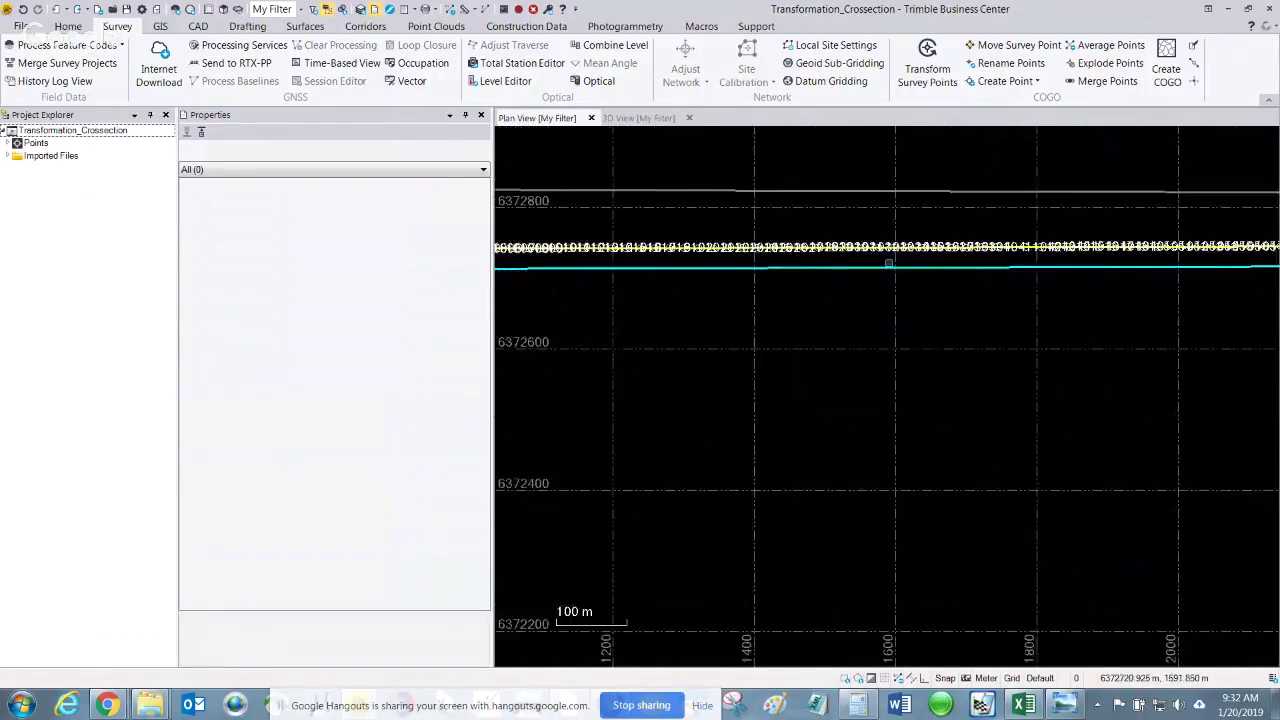
{"action": "scroll", "coordinate": [887, 292], "scroll_direction": "up", "scroll_amount": 5}
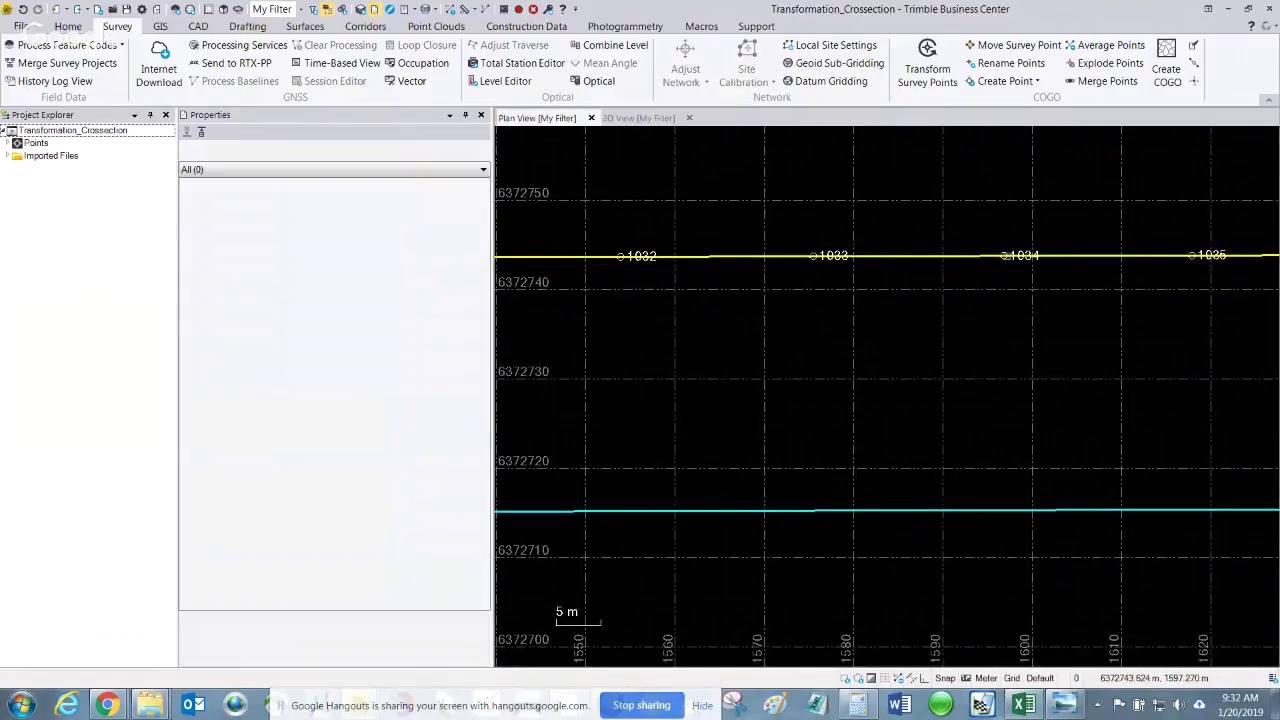
{"action": "left_click", "coordinate": [1019, 262]}
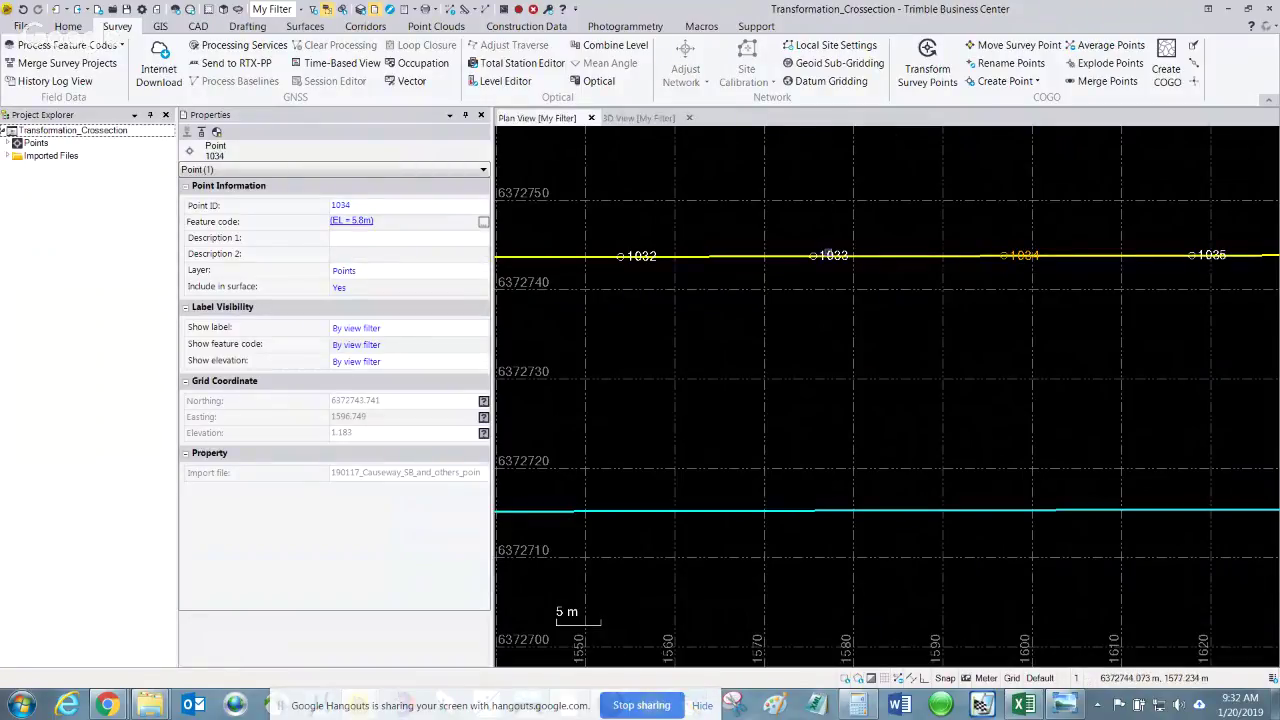
{"action": "left_click", "coordinate": [828, 254]}
{"action": "left_click", "coordinate": [1218, 254]}
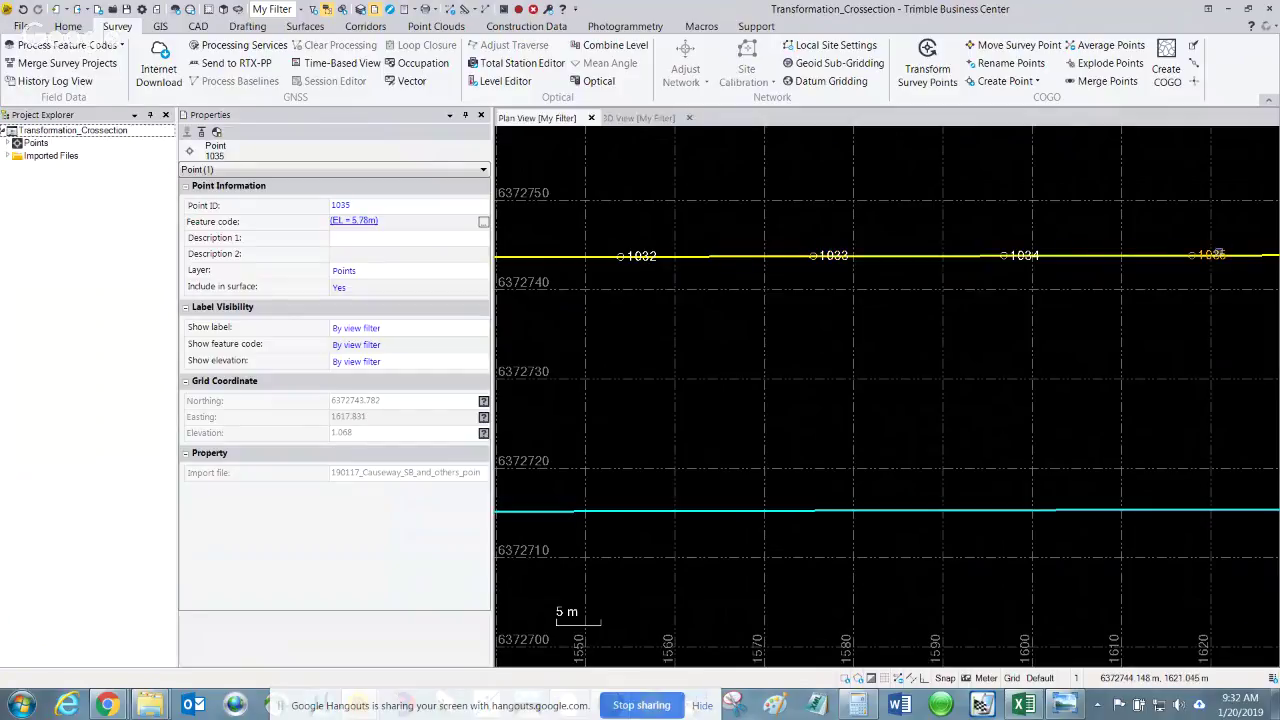
{"action": "scroll", "coordinate": [1000, 256], "scroll_direction": "up", "scroll_amount": 2}
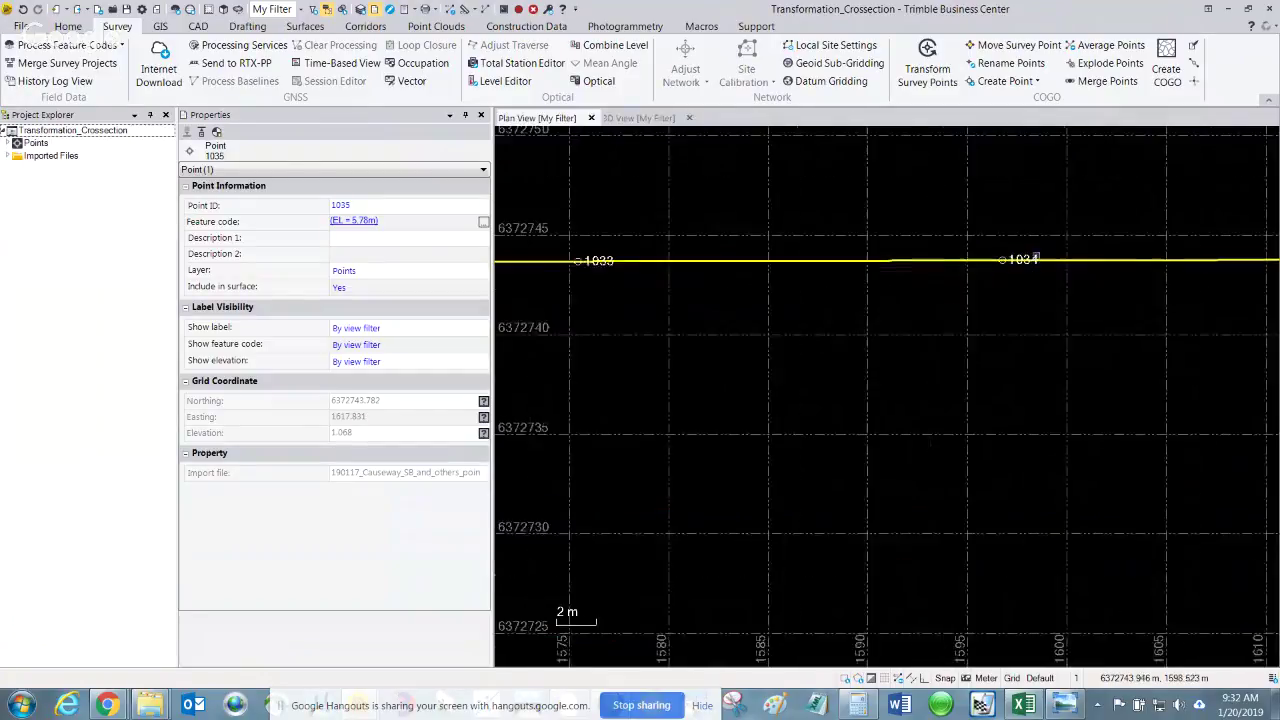
{"action": "scroll", "coordinate": [1000, 258], "scroll_direction": "up", "scroll_amount": 1}
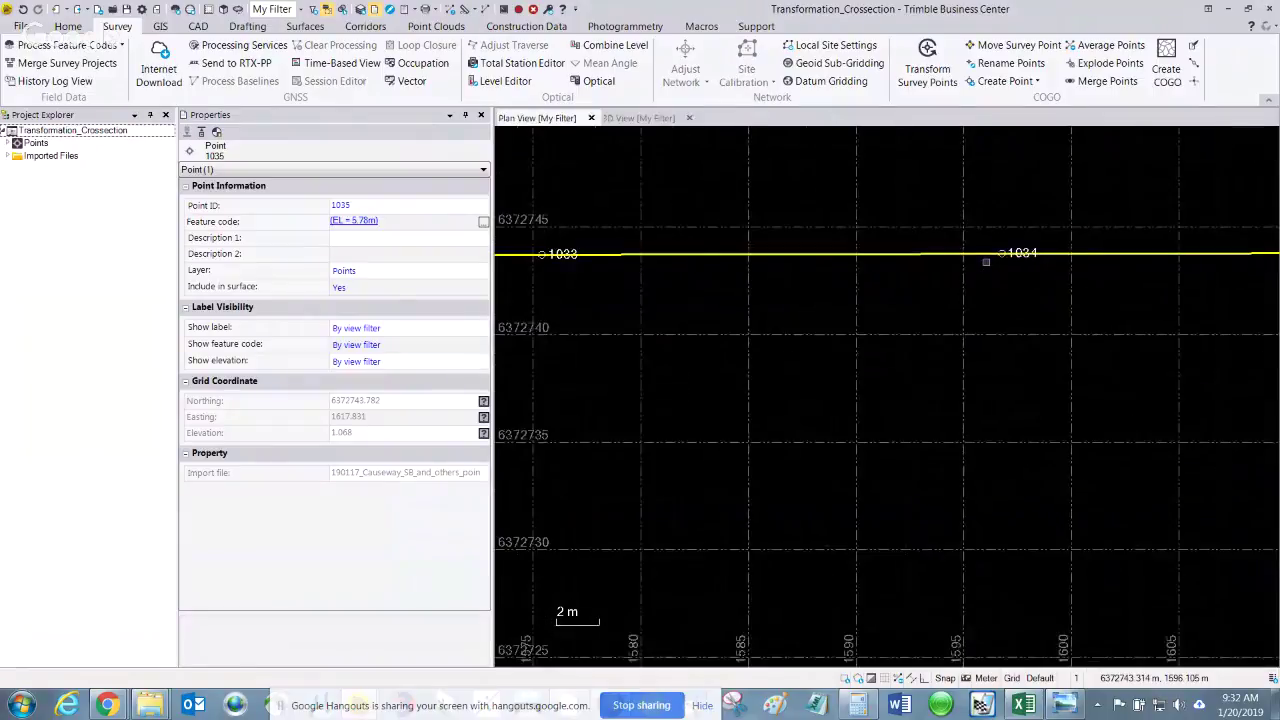
{"action": "scroll", "coordinate": [986, 262], "scroll_direction": "down", "scroll_amount": 3}
{"action": "left_click", "coordinate": [1003, 280]}
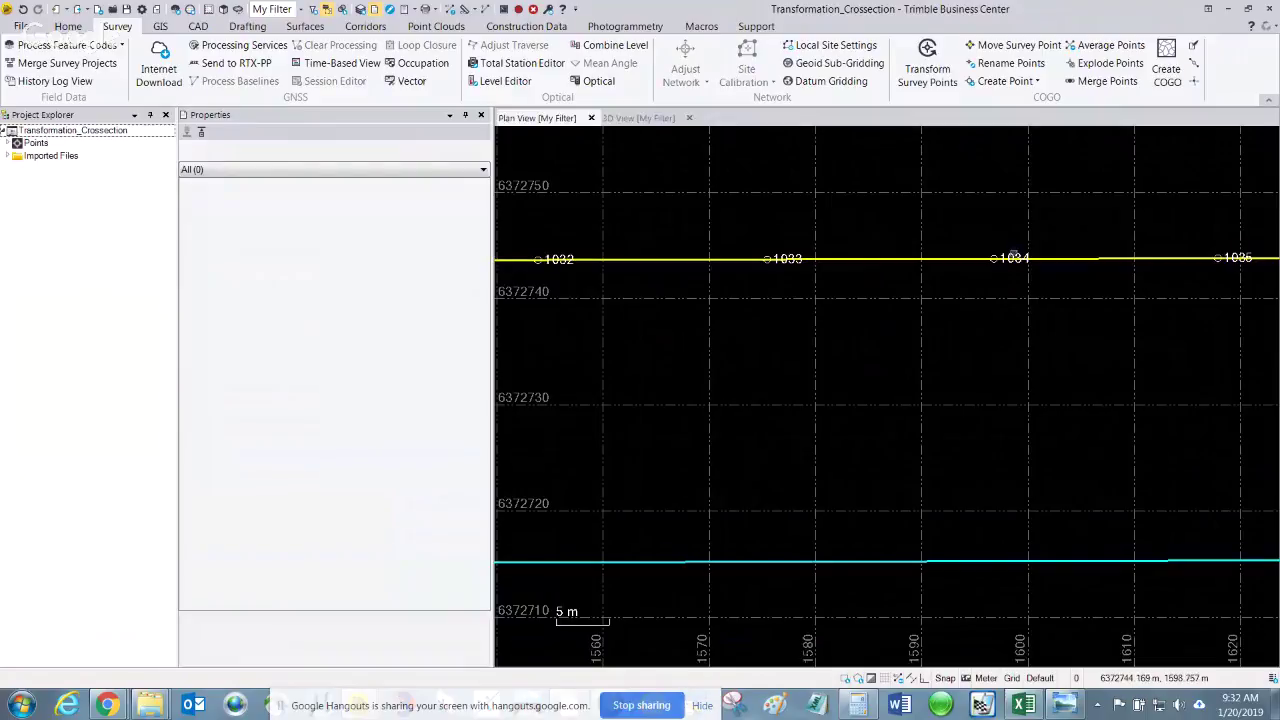
Inverse from point 1034 to the yellow line's endpoint at easting 0, beside NB_1125TS
{"action": "left_click", "coordinate": [1014, 257]}
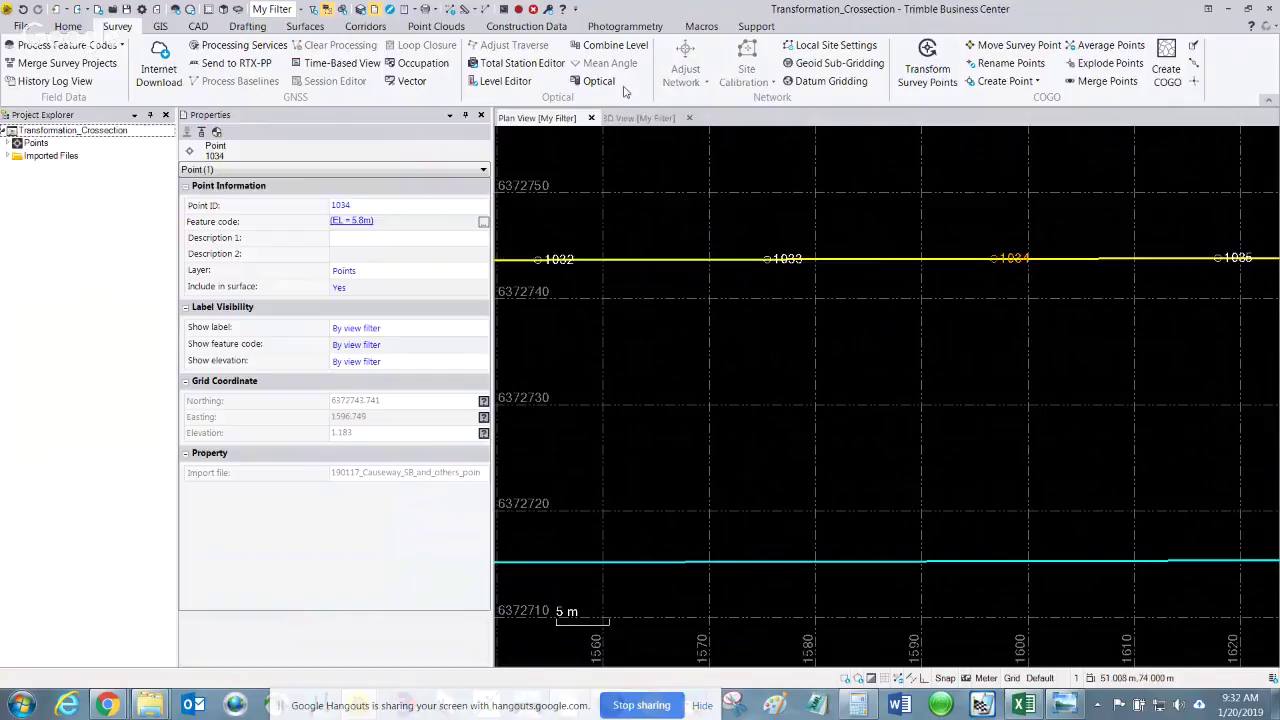
{"action": "left_click", "coordinate": [485, 9]}
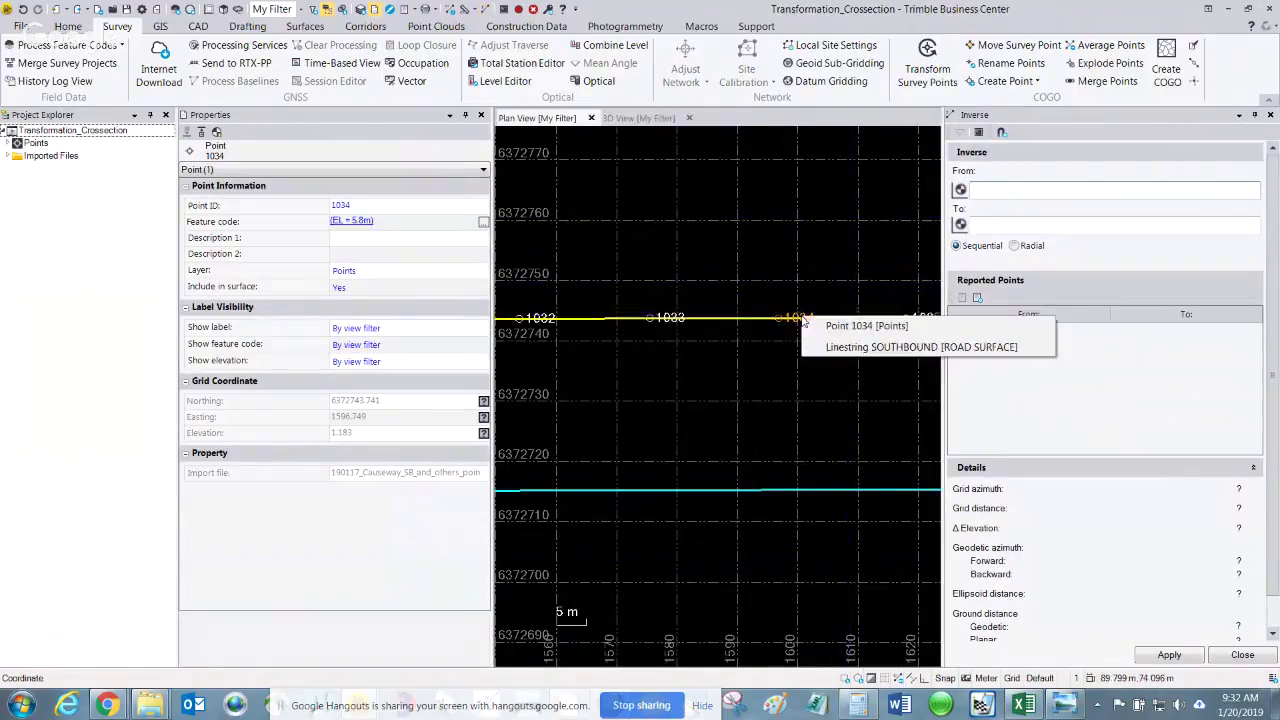
{"action": "left_click", "coordinate": [838, 328]}
{"action": "scroll", "coordinate": [705, 266], "scroll_direction": "down", "scroll_amount": 2}
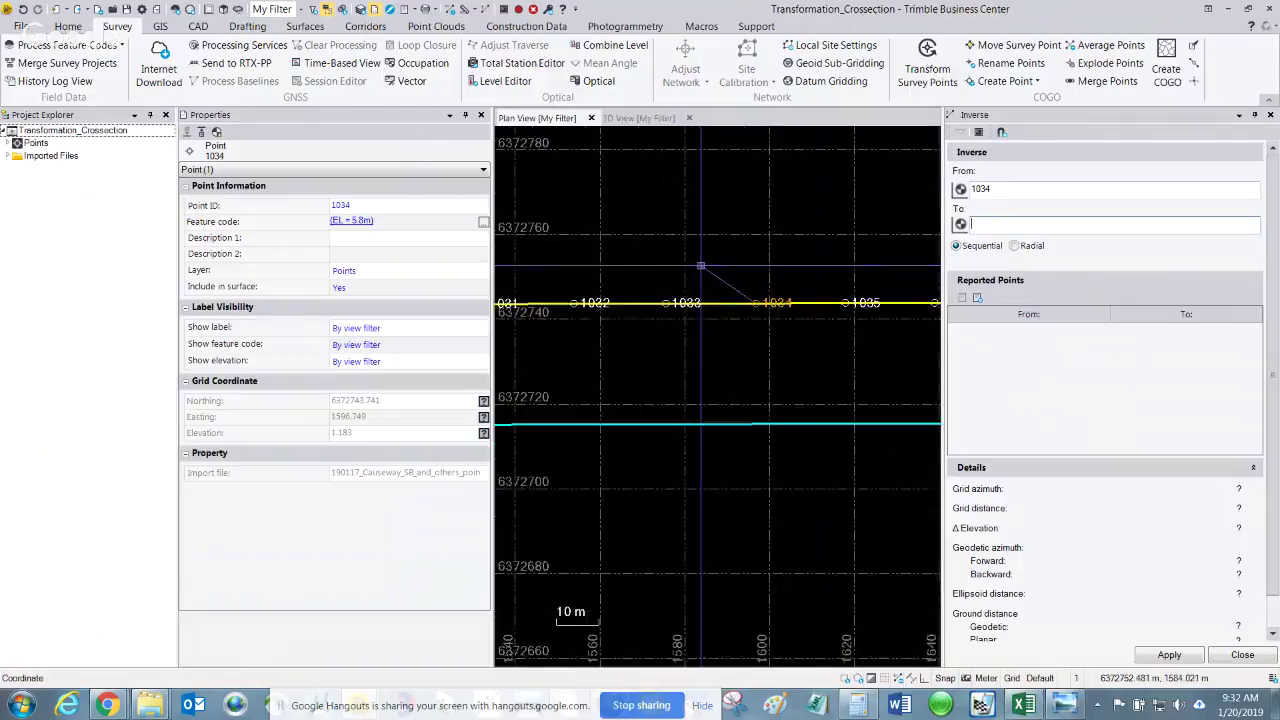
{"action": "scroll", "coordinate": [701, 266], "scroll_direction": "down", "scroll_amount": 5}
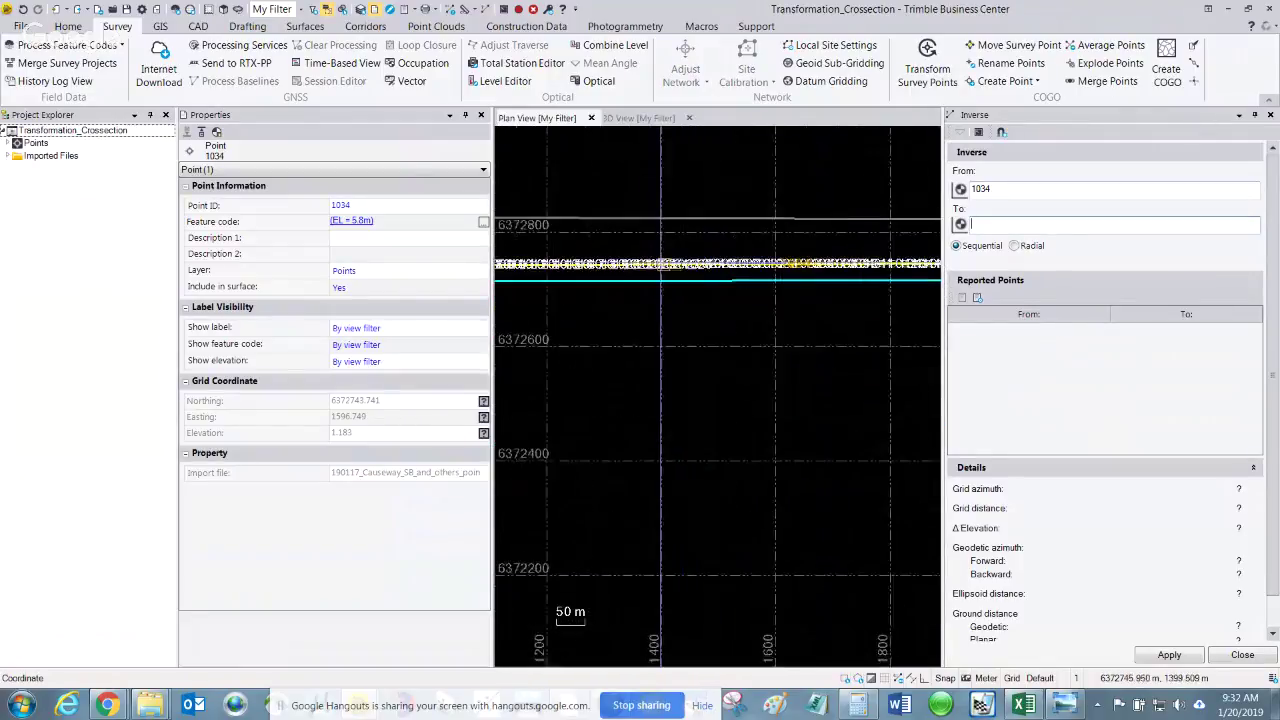
{"action": "scroll", "coordinate": [661, 250], "scroll_direction": "down", "scroll_amount": 4}
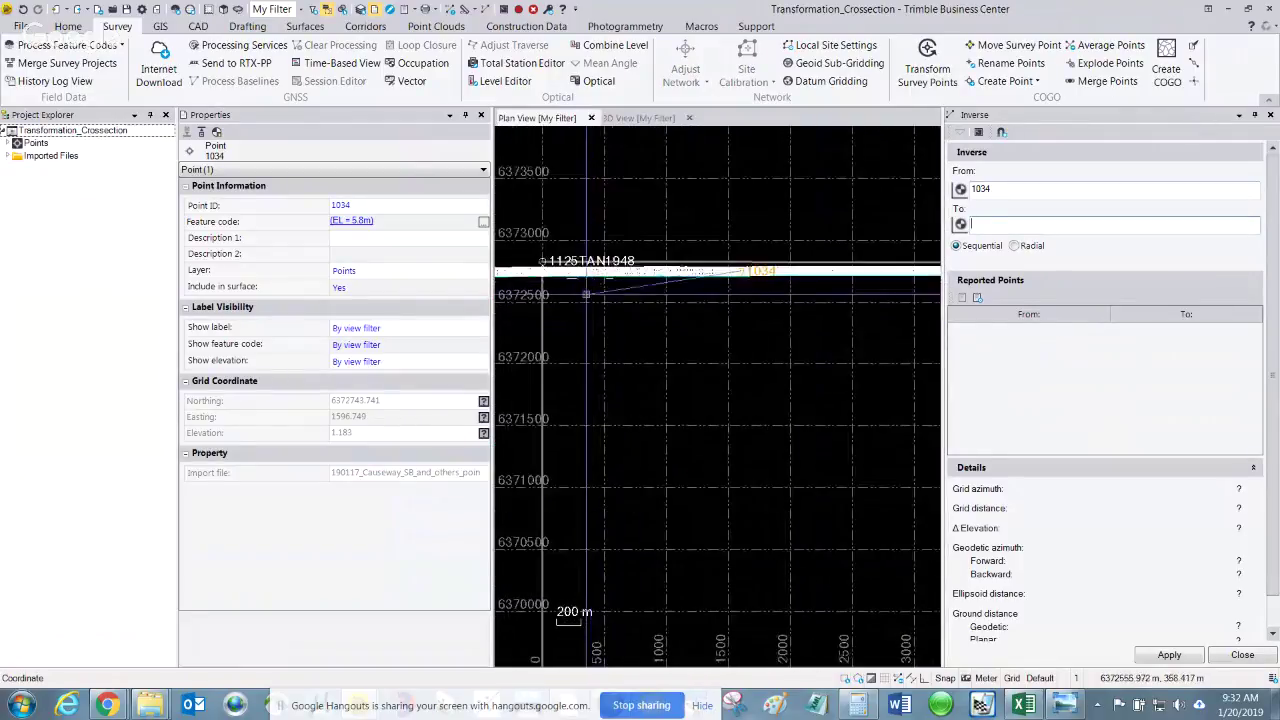
{"action": "scroll", "coordinate": [700, 295], "scroll_direction": "up", "scroll_amount": 7}
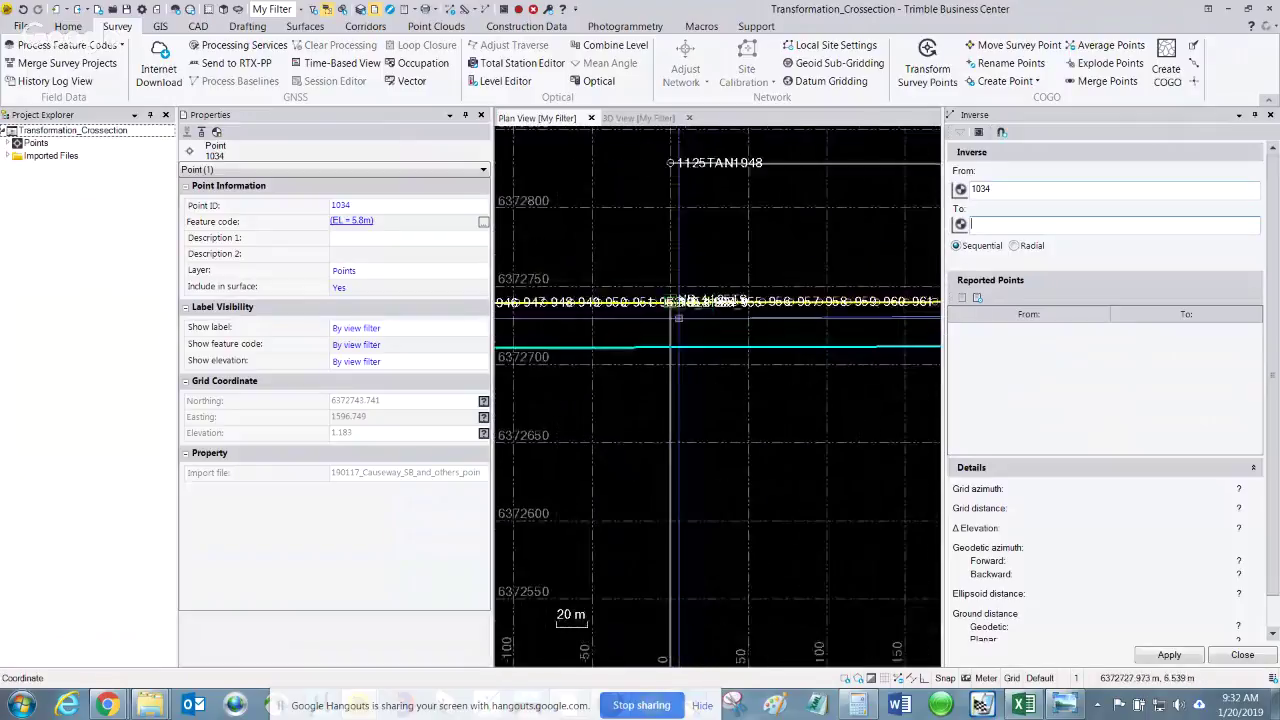
{"action": "scroll", "coordinate": [700, 360], "scroll_direction": "up", "scroll_amount": 7}
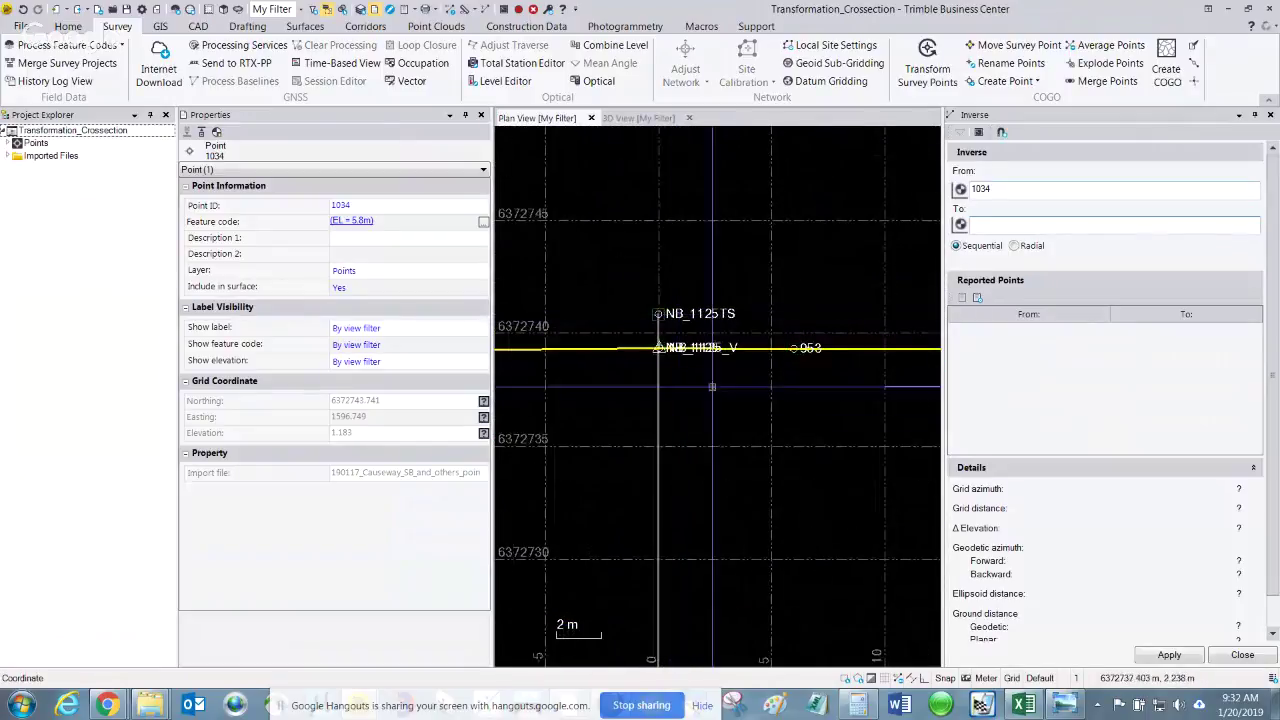
{"action": "scroll", "coordinate": [690, 370], "scroll_direction": "up", "scroll_amount": 9}
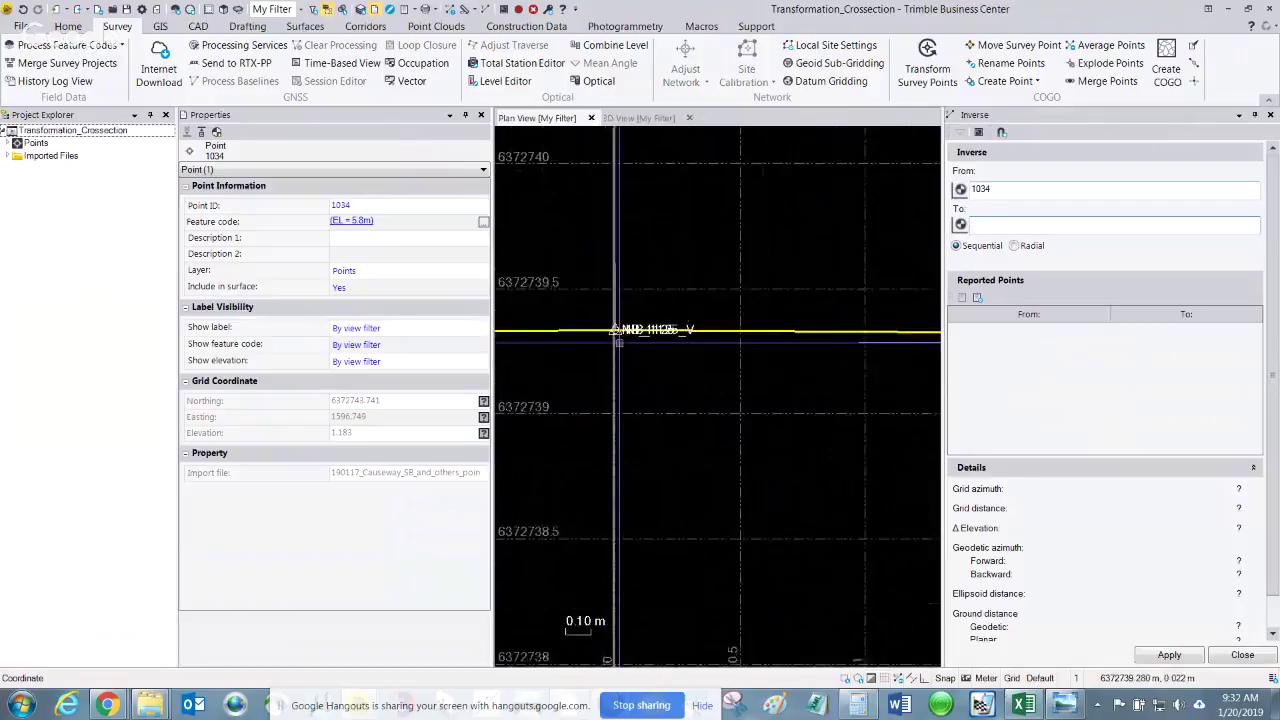
{"action": "scroll", "coordinate": [618, 342], "scroll_direction": "up", "scroll_amount": 5}
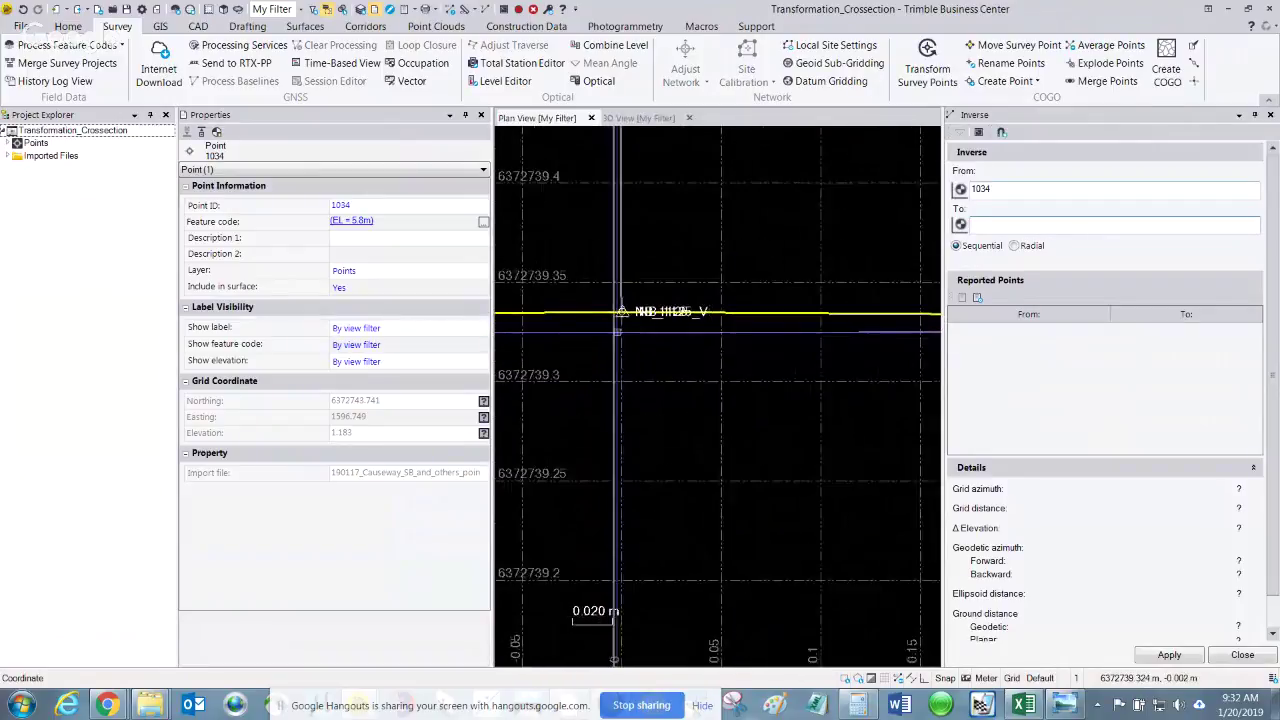
{"action": "scroll", "coordinate": [618, 316], "scroll_direction": "up", "scroll_amount": 3}
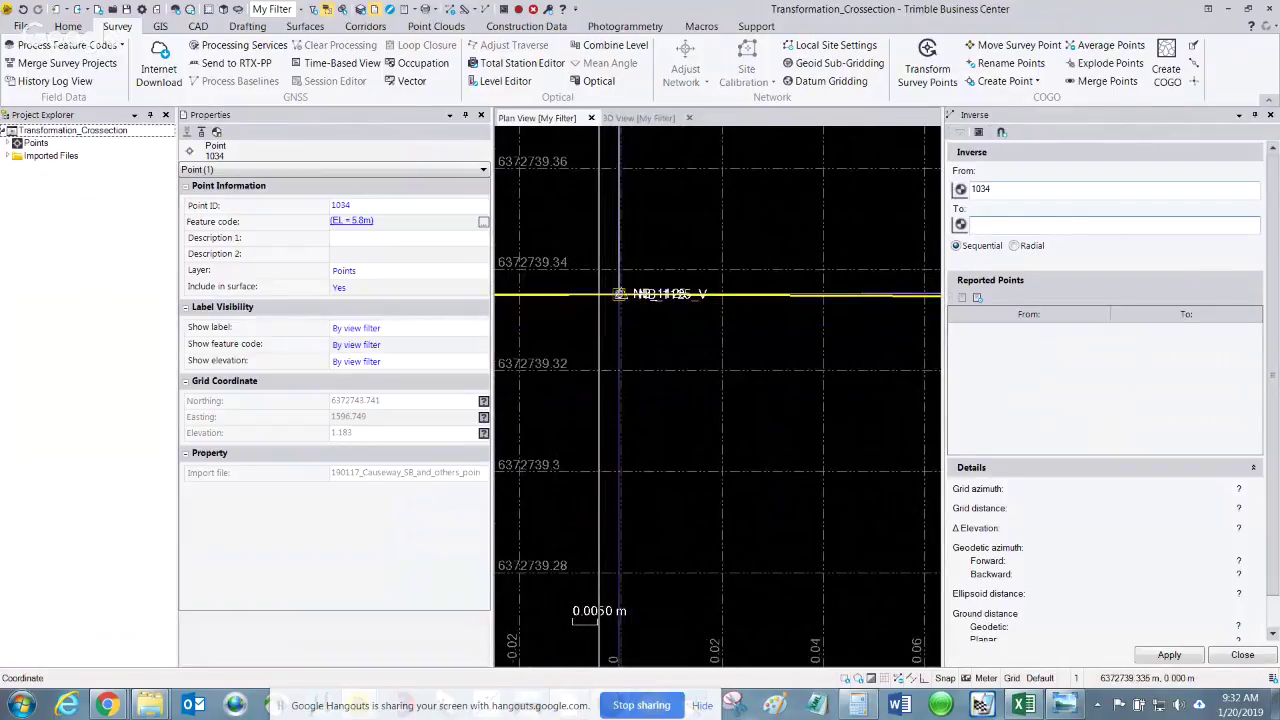
{"action": "left_click", "coordinate": [615, 289]}
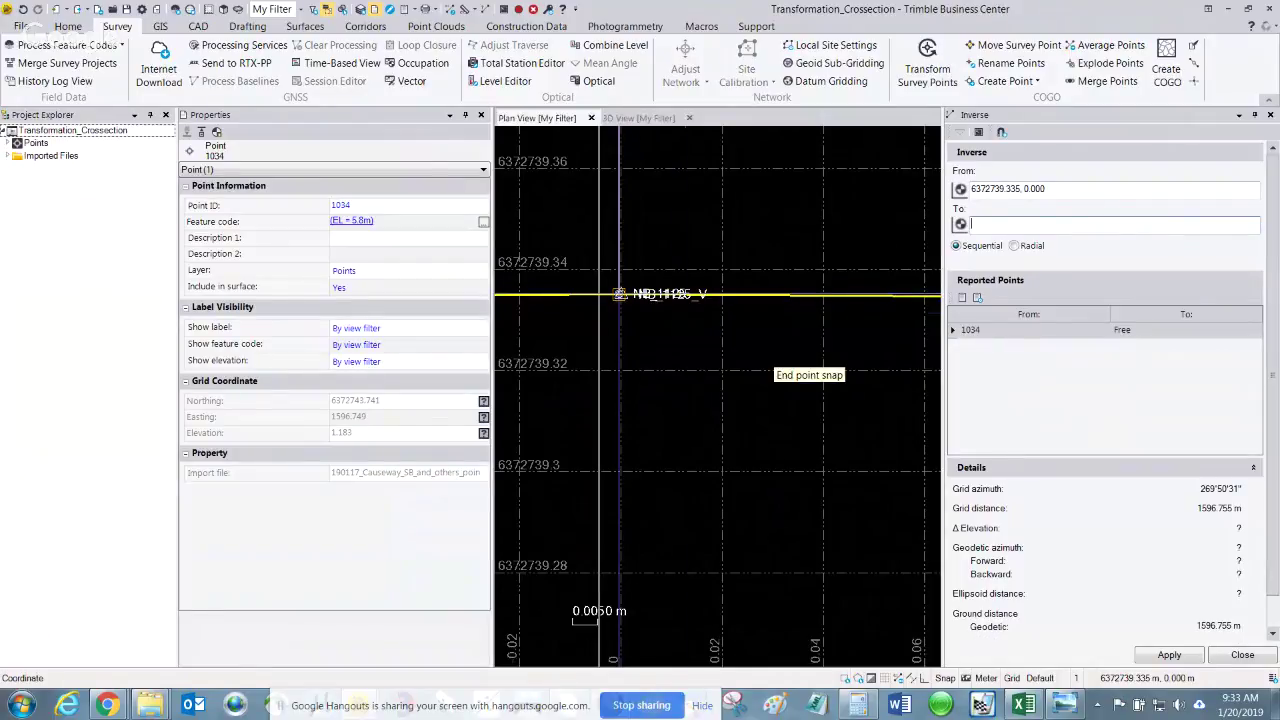
Inverse from the endpoint at easting 0 to point 1145 on the yellow line and close the Inverse command
{"action": "scroll", "coordinate": [780, 348], "scroll_direction": "down", "scroll_amount": 3}
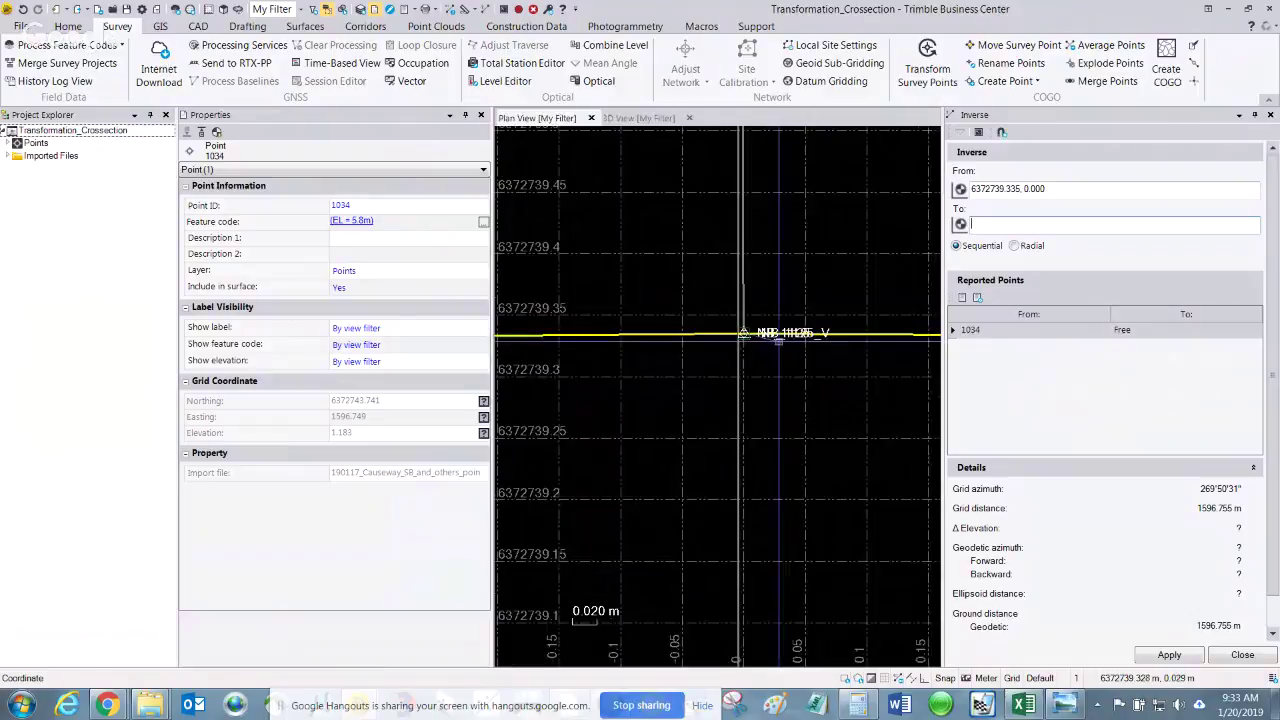
{"action": "scroll", "coordinate": [778, 340], "scroll_direction": "down", "scroll_amount": 5}
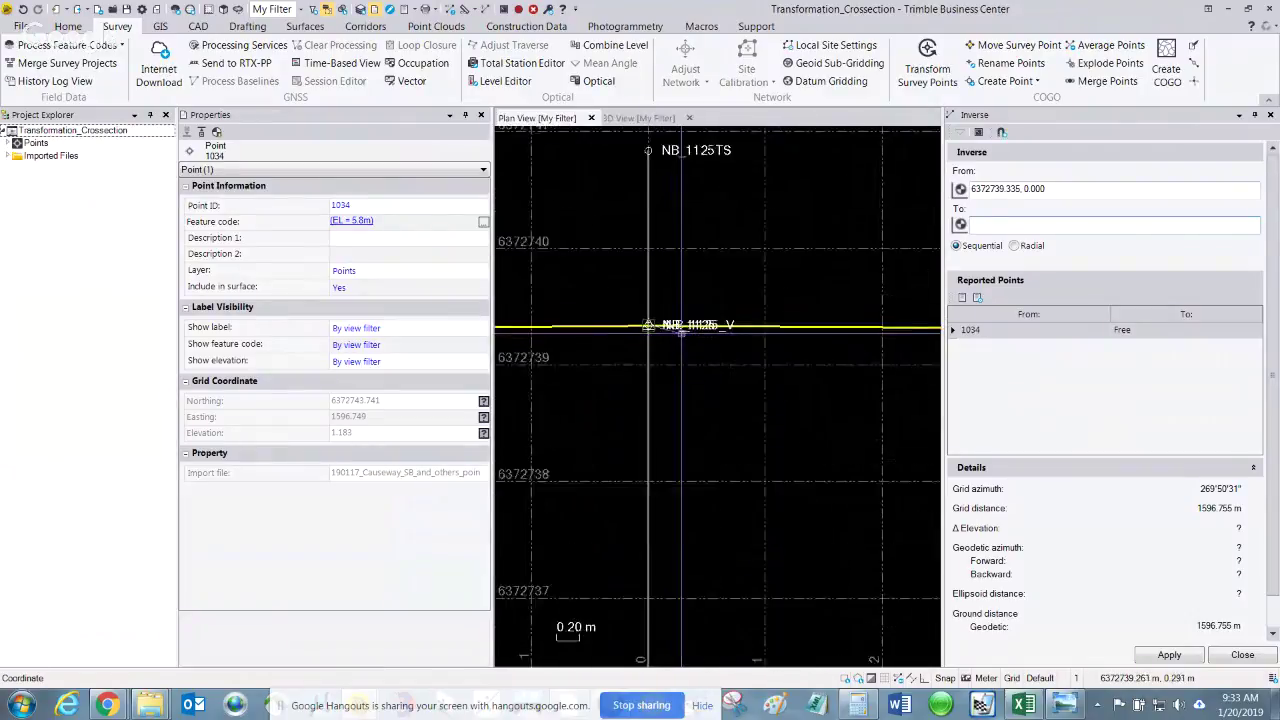
{"action": "scroll", "coordinate": [681, 333], "scroll_direction": "down", "scroll_amount": 4}
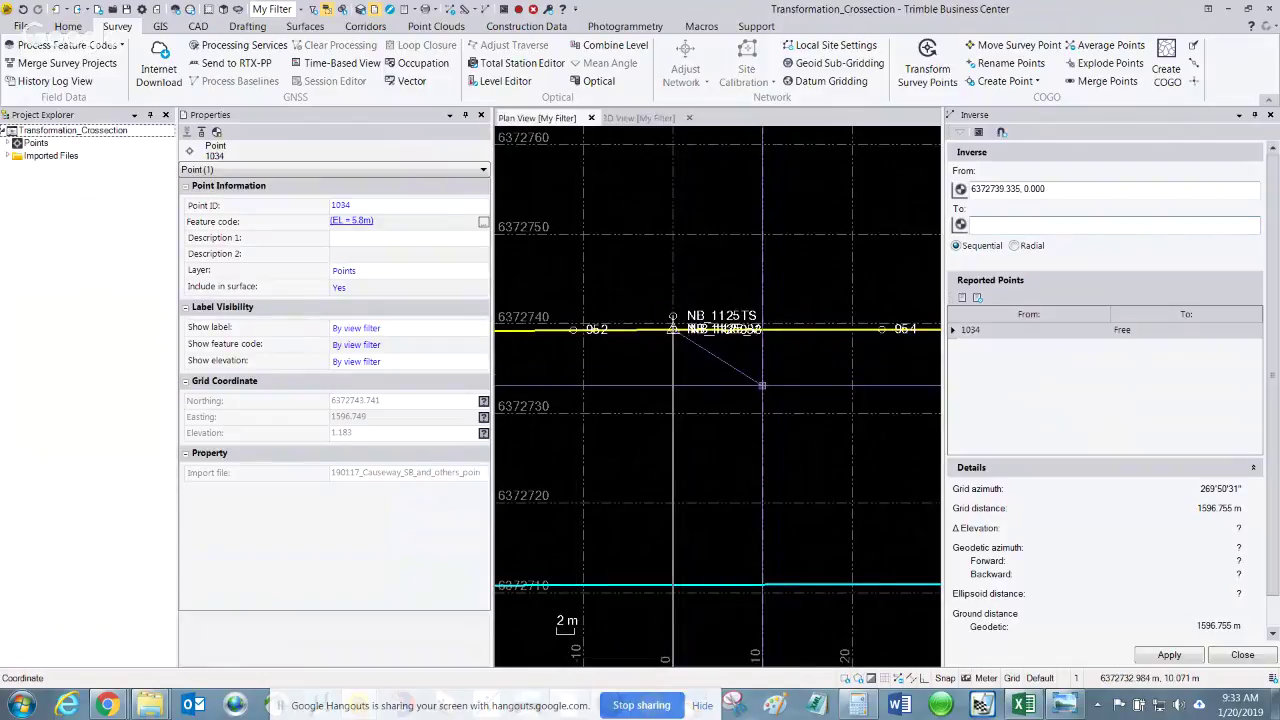
{"action": "middle_click_drag", "start_coordinate": [797, 360], "coordinate": [640, 326]}
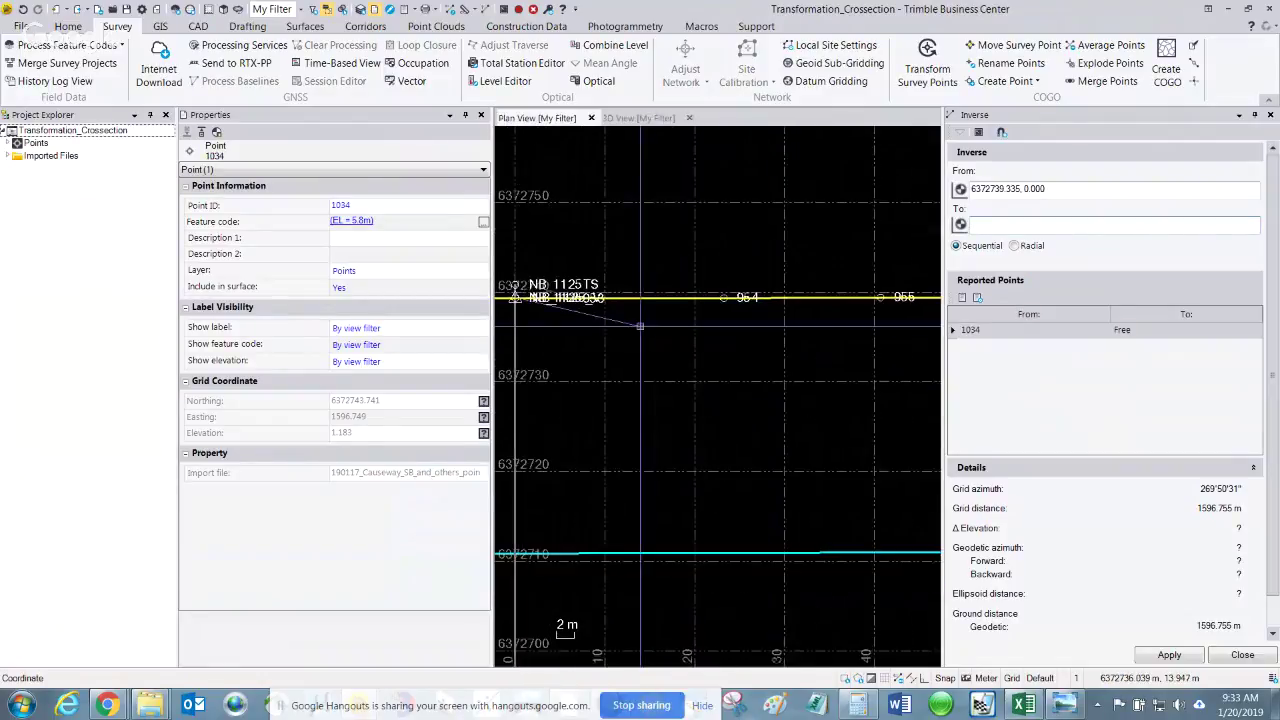
{"action": "scroll", "coordinate": [640, 326], "scroll_direction": "down", "scroll_amount": 6}
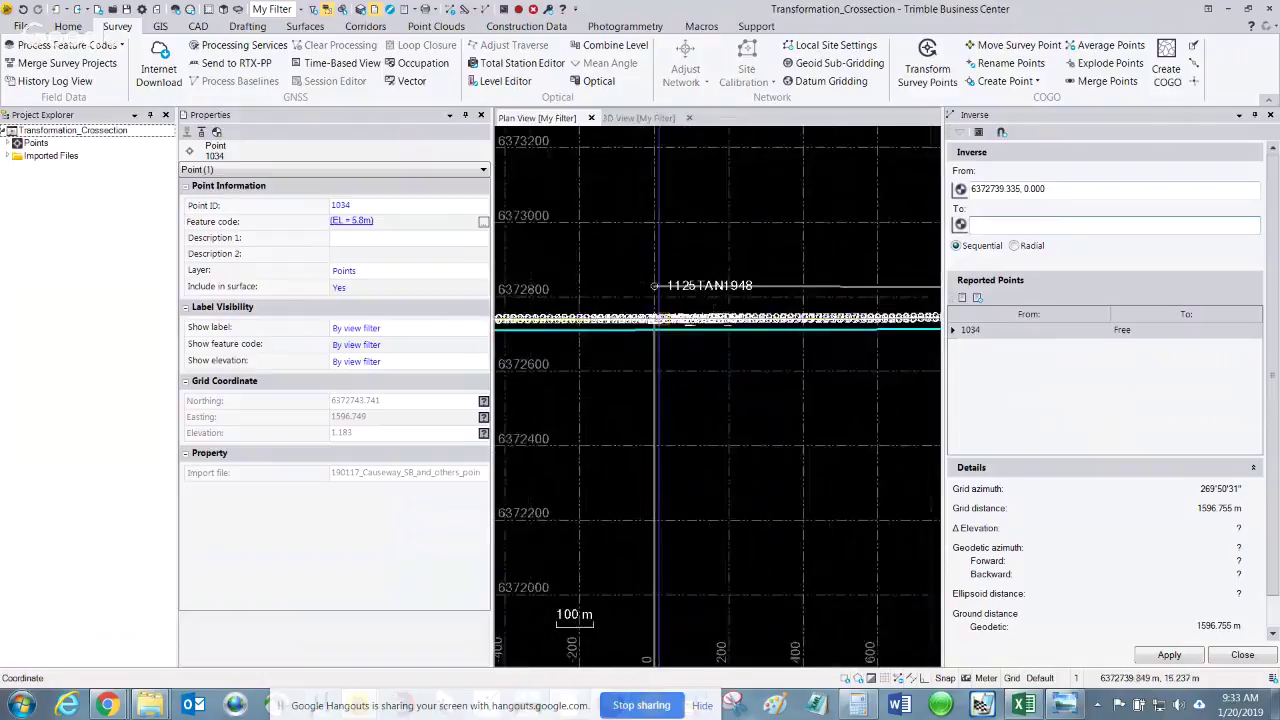
{"action": "scroll", "coordinate": [655, 318], "scroll_direction": "down", "scroll_amount": 2}
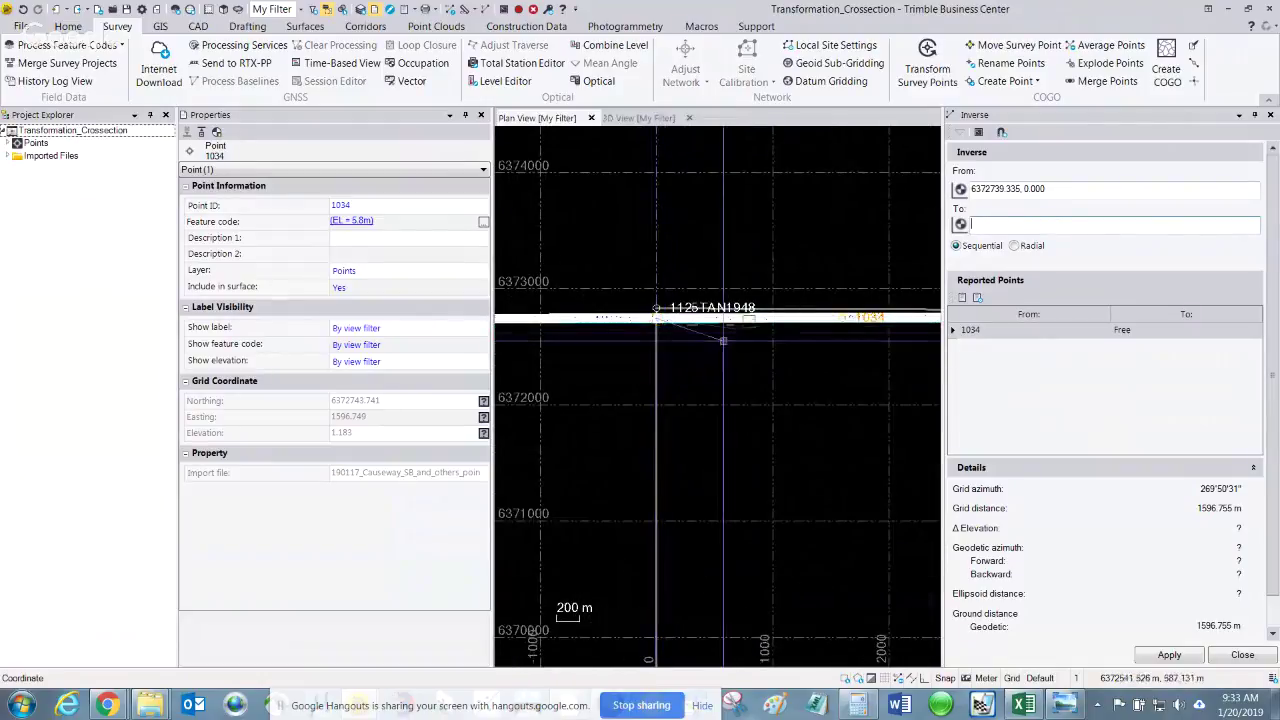
{"action": "middle_click_drag", "start_coordinate": [780, 325], "coordinate": [617, 330]}
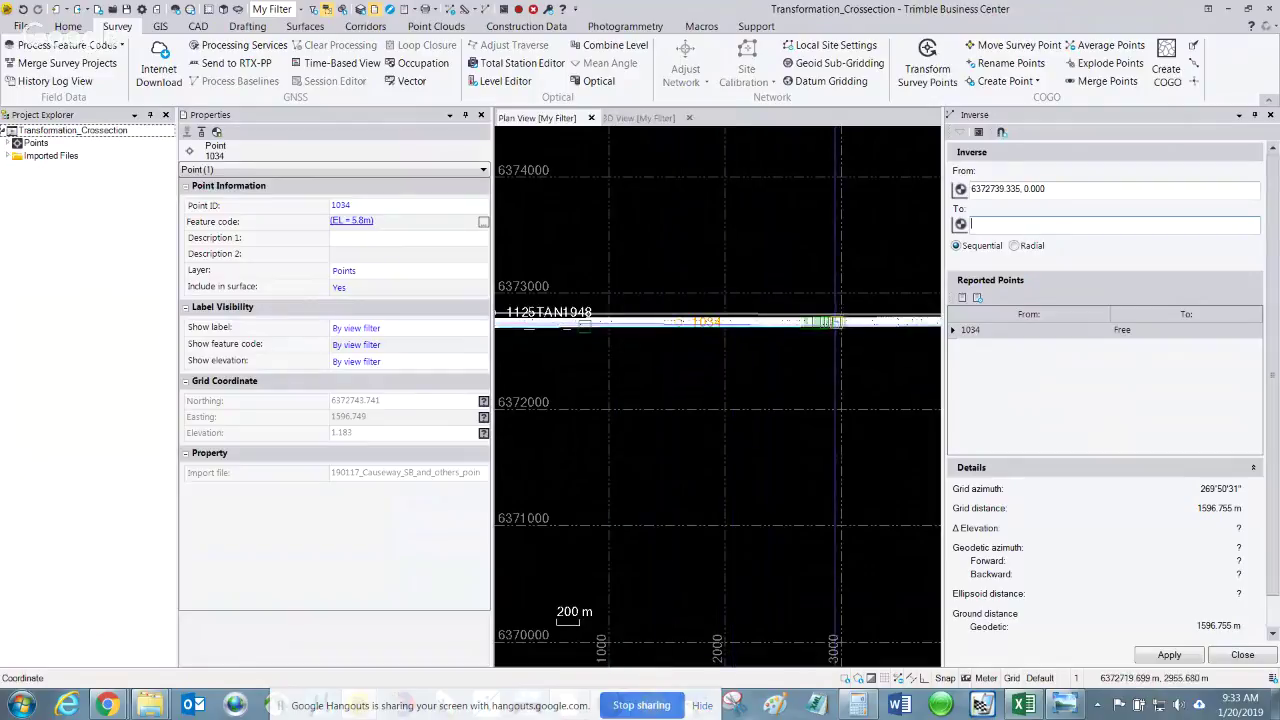
{"action": "scroll", "coordinate": [838, 320], "scroll_direction": "up", "scroll_amount": 2}
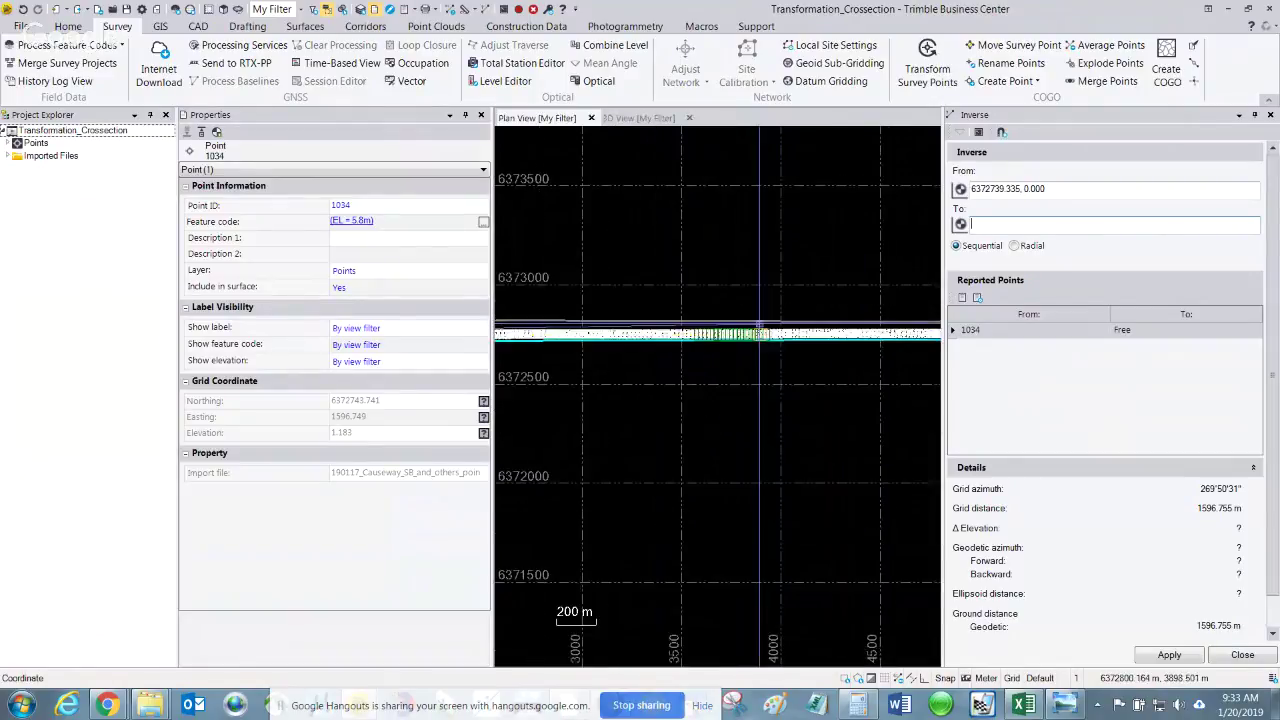
{"action": "scroll", "coordinate": [760, 330], "scroll_direction": "up", "scroll_amount": 8}
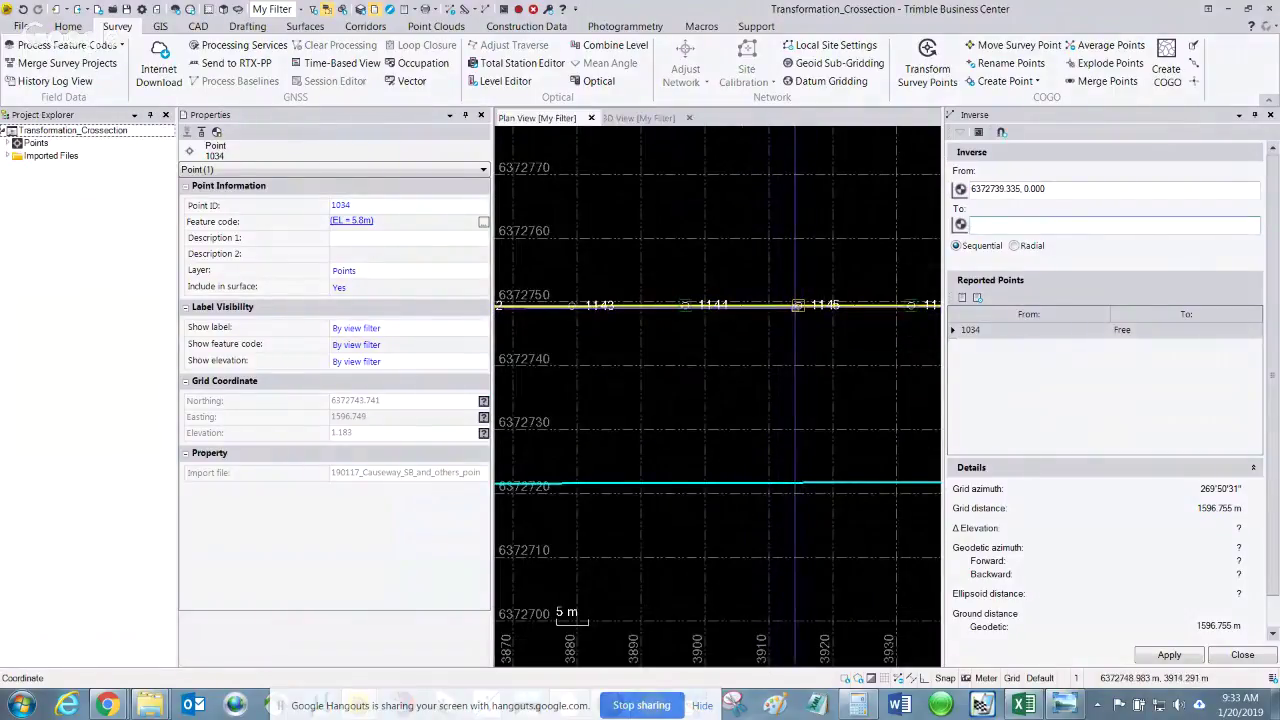
{"action": "left_click", "coordinate": [798, 304]}
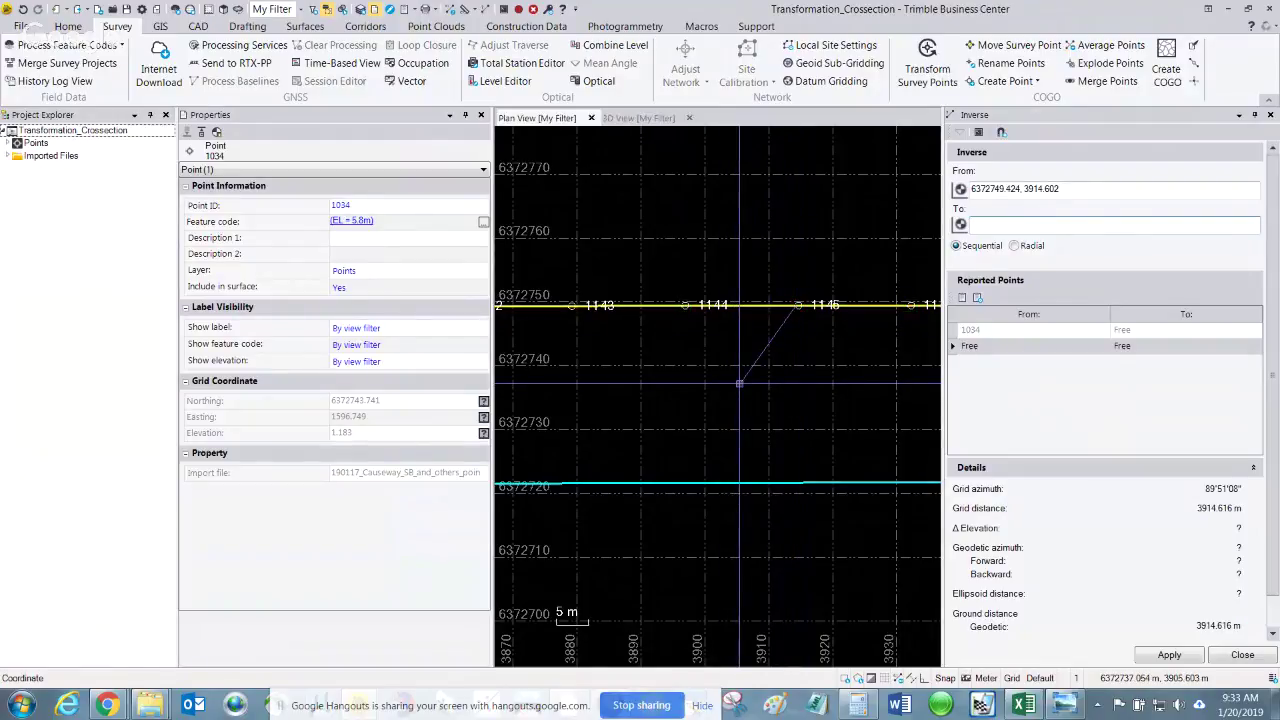
{"action": "key", "text": "Escape"}
Examine the cross-section lines from point 1145 west to point 1125TAN1948 in the plan view
{"action": "scroll", "coordinate": [739, 383], "scroll_direction": "up", "scroll_amount": 3}
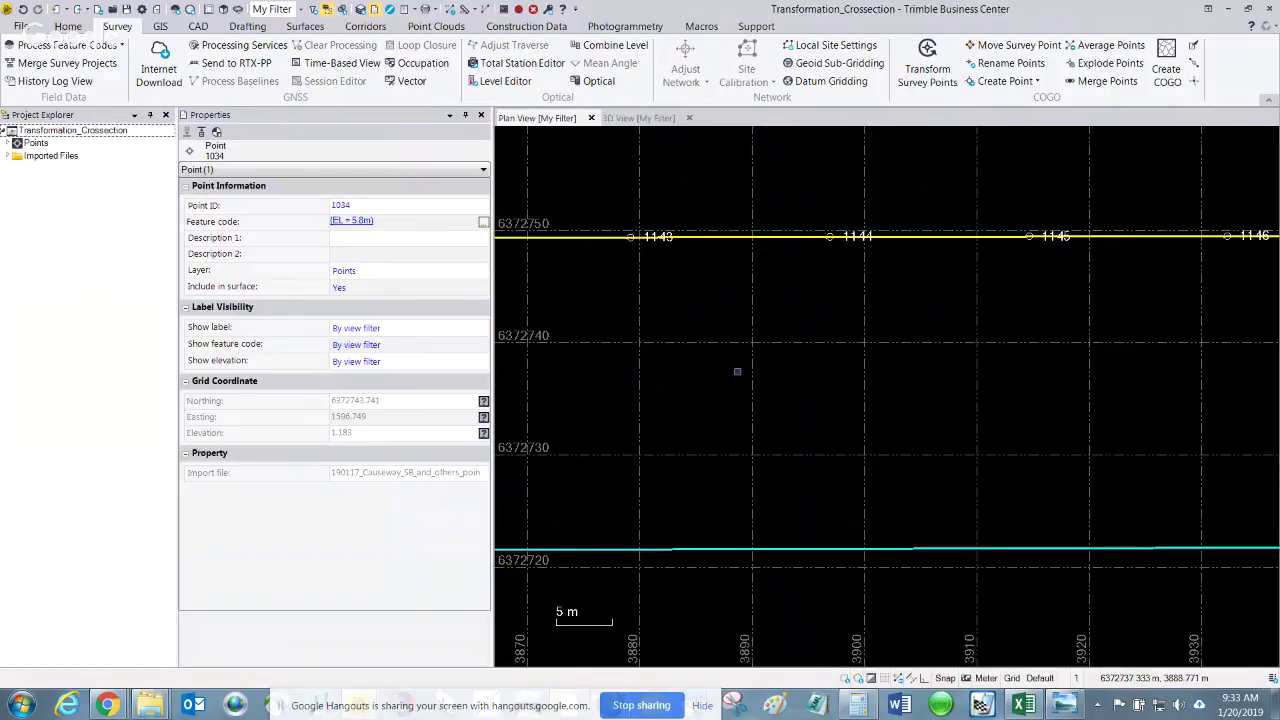
{"action": "scroll", "coordinate": [737, 371], "scroll_direction": "down", "scroll_amount": 1}
{"action": "middle_click_drag", "start_coordinate": [729, 374], "coordinate": [920, 320]}
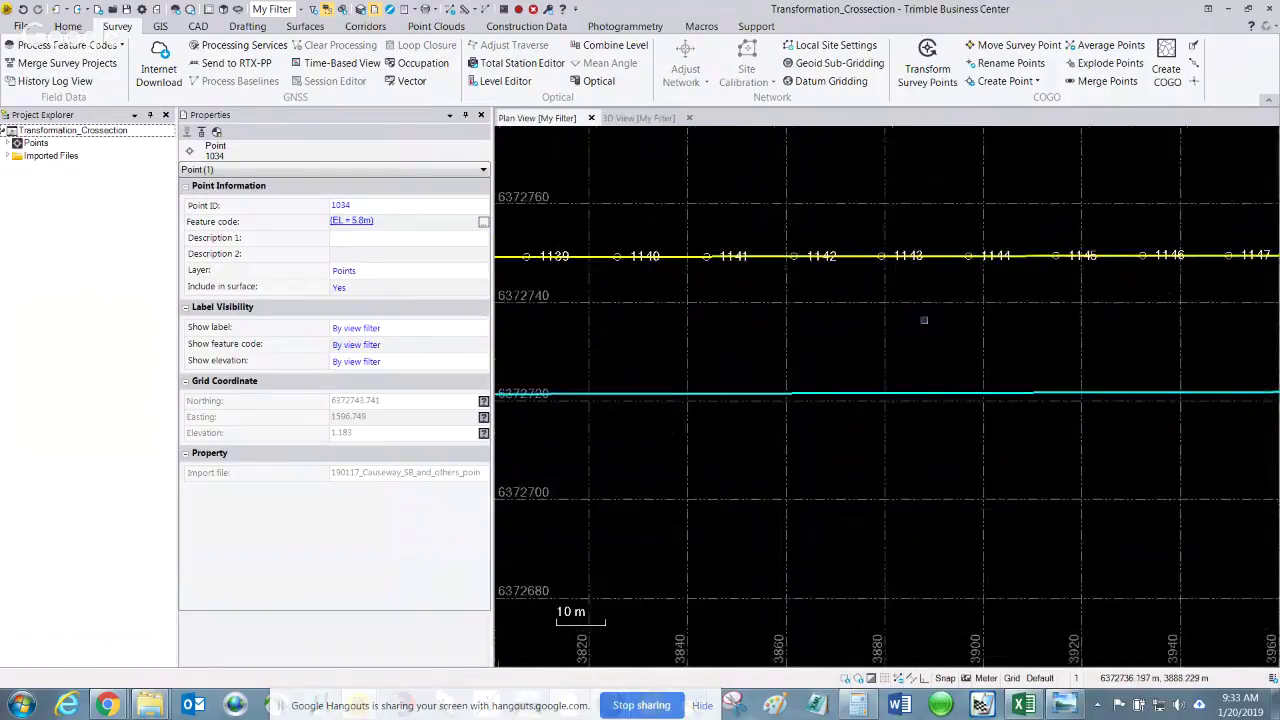
{"action": "scroll", "coordinate": [813, 338], "scroll_direction": "down", "scroll_amount": 1}
{"action": "middle_click_drag", "start_coordinate": [813, 338], "coordinate": [723, 337]}
{"action": "scroll", "coordinate": [660, 350], "scroll_direction": "down", "scroll_amount": 2}
{"action": "scroll", "coordinate": [723, 337], "scroll_direction": "down", "scroll_amount": 1}
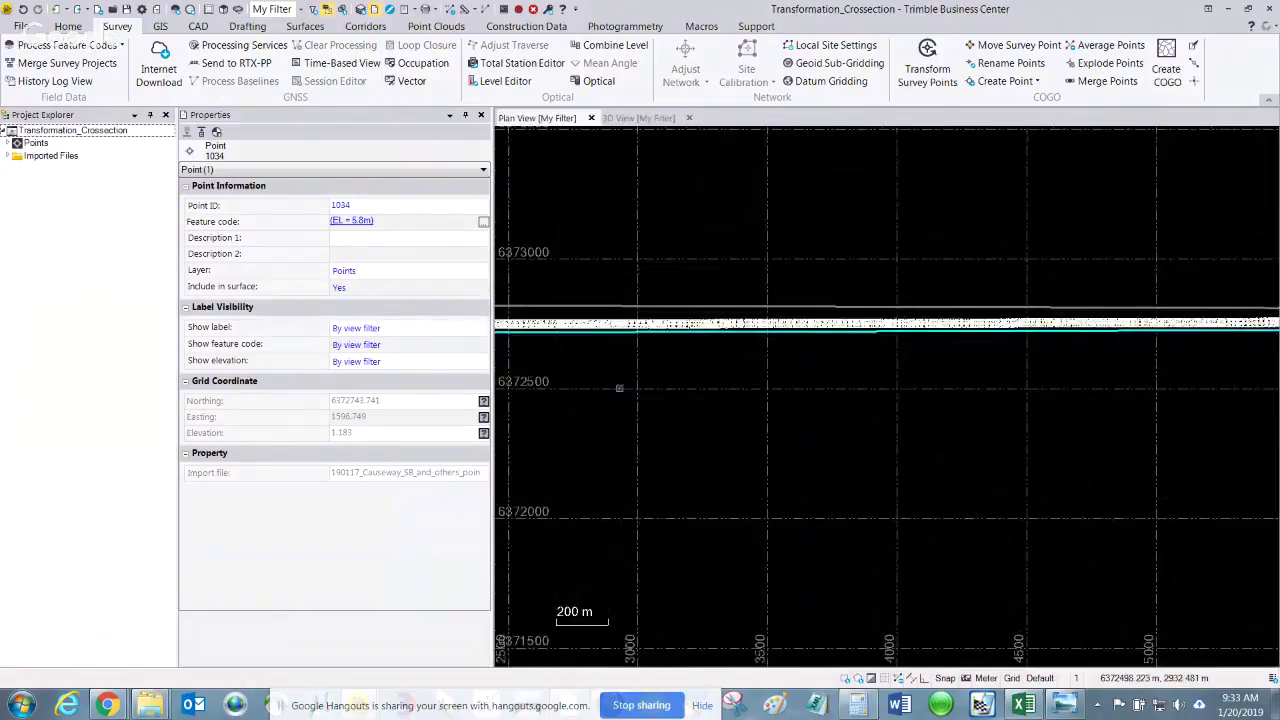
{"action": "mouse_move", "coordinate": [800, 340]}
{"action": "middle_mouse_down"}
{"action": "mouse_move", "coordinate": [882, 336]}
{"action": "mouse_move", "coordinate": [723, 329]}
{"action": "middle_mouse_up"}
{"action": "scroll", "coordinate": [650, 335], "scroll_direction": "down", "scroll_amount": 1}
{"action": "mouse_move", "coordinate": [594, 337]}
{"action": "middle_mouse_down"}
{"action": "mouse_move", "coordinate": [920, 329]}
{"action": "mouse_move", "coordinate": [697, 309]}
{"action": "middle_mouse_up"}
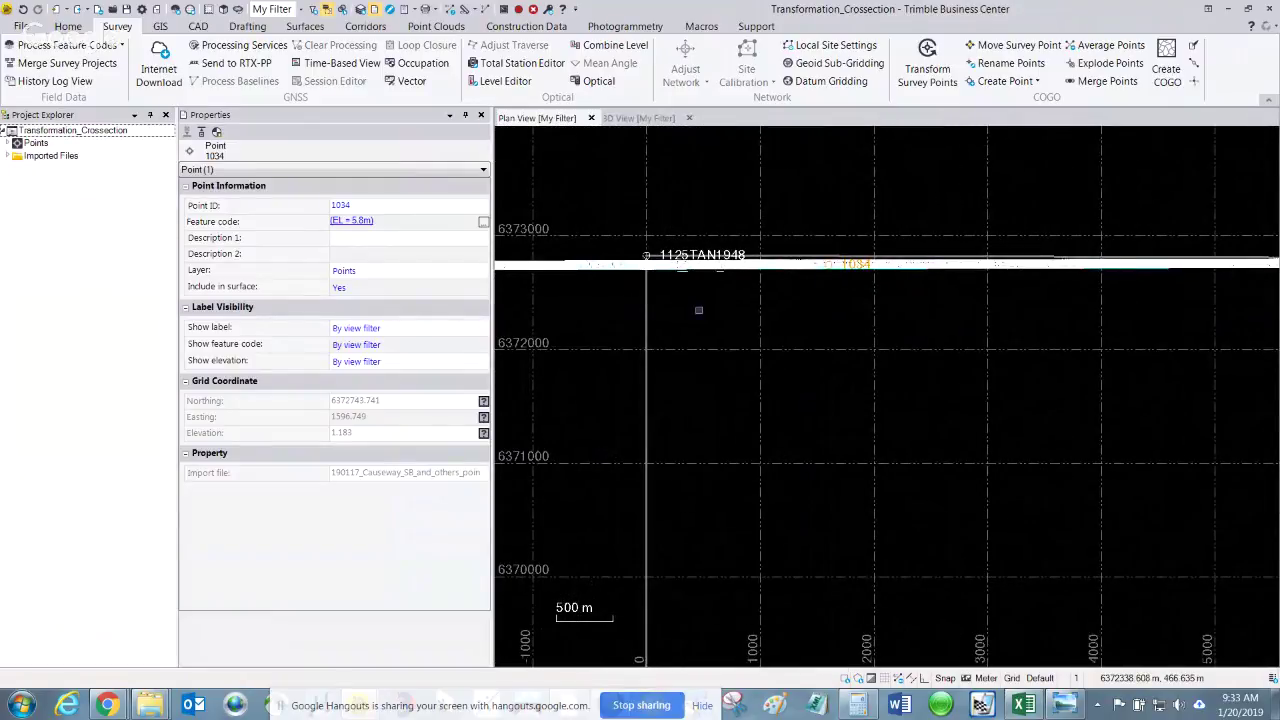
In Calculator, subtract 18197.89 from 18991.85 and put the calculator away
{"action": "left_click", "coordinate": [857, 705]}
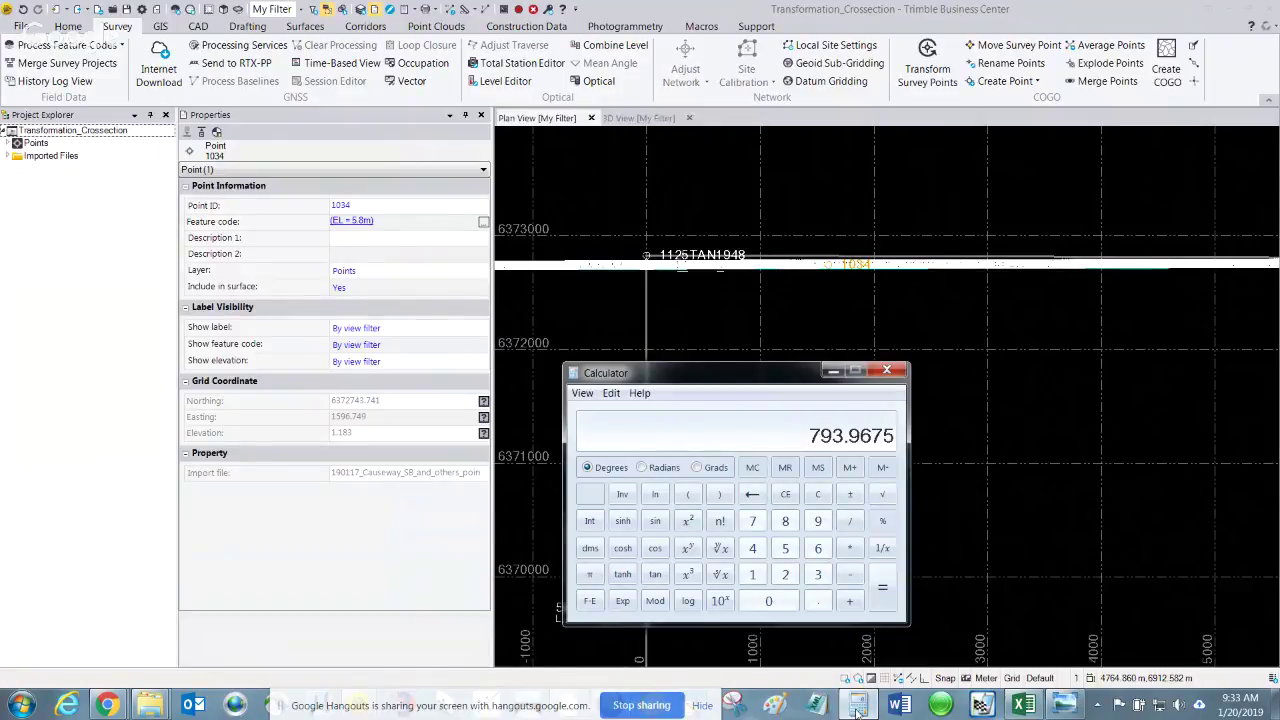
{"action": "type", "text": "189"}
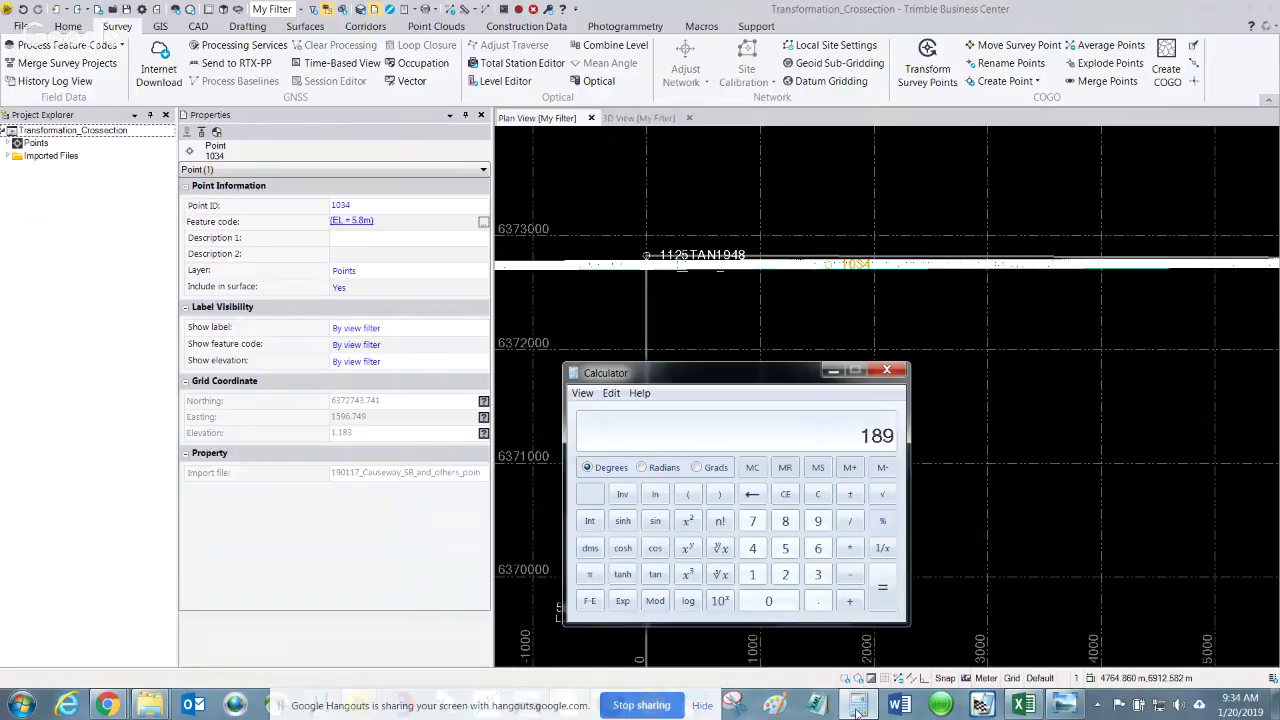
{"action": "type", "text": "91.85"}
{"action": "key", "text": "minus"}
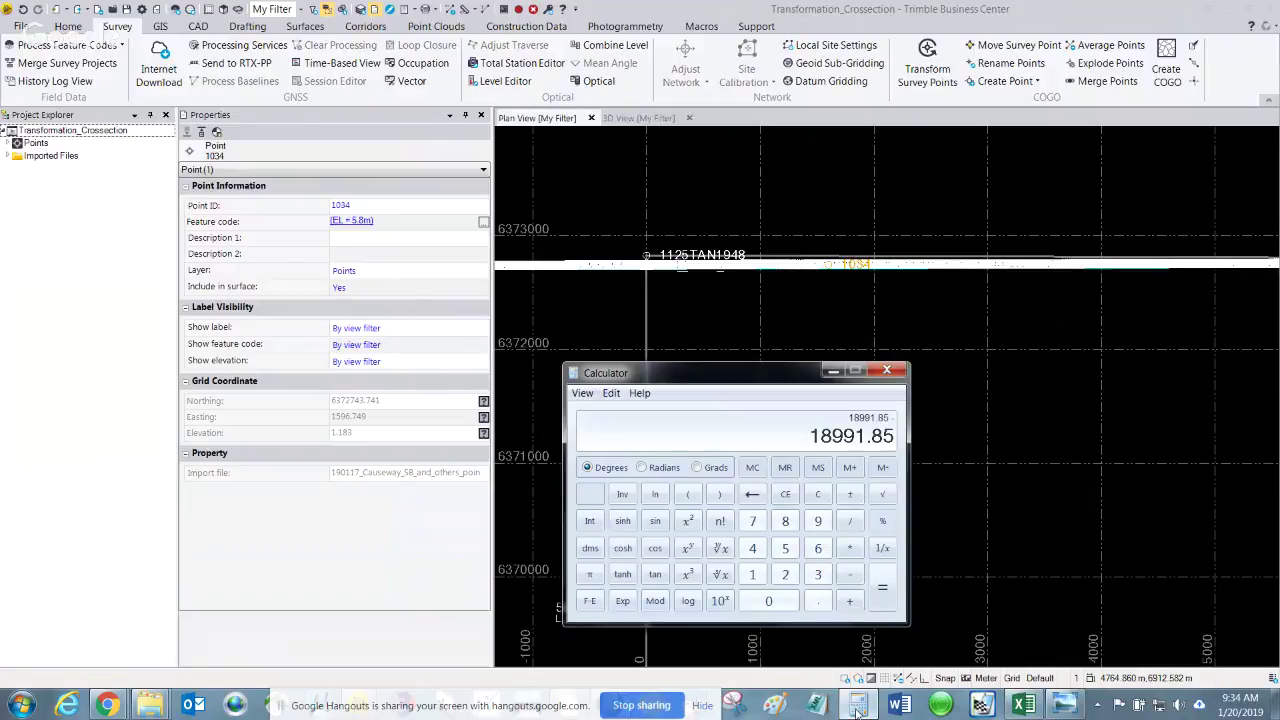
{"action": "type", "text": "18197"}
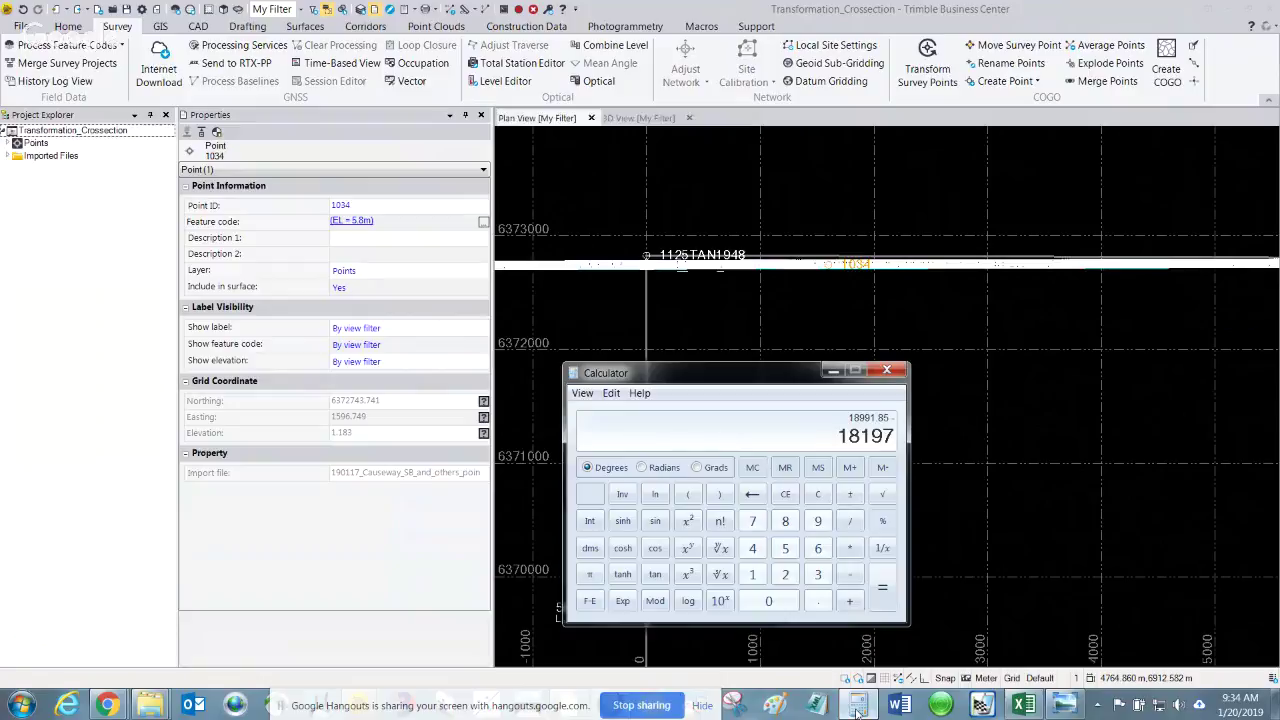
{"action": "type", "text": "."}
{"action": "type", "text": "89"}
{"action": "key", "text": "Return"}
{"action": "left_click", "coordinate": [833, 371]}
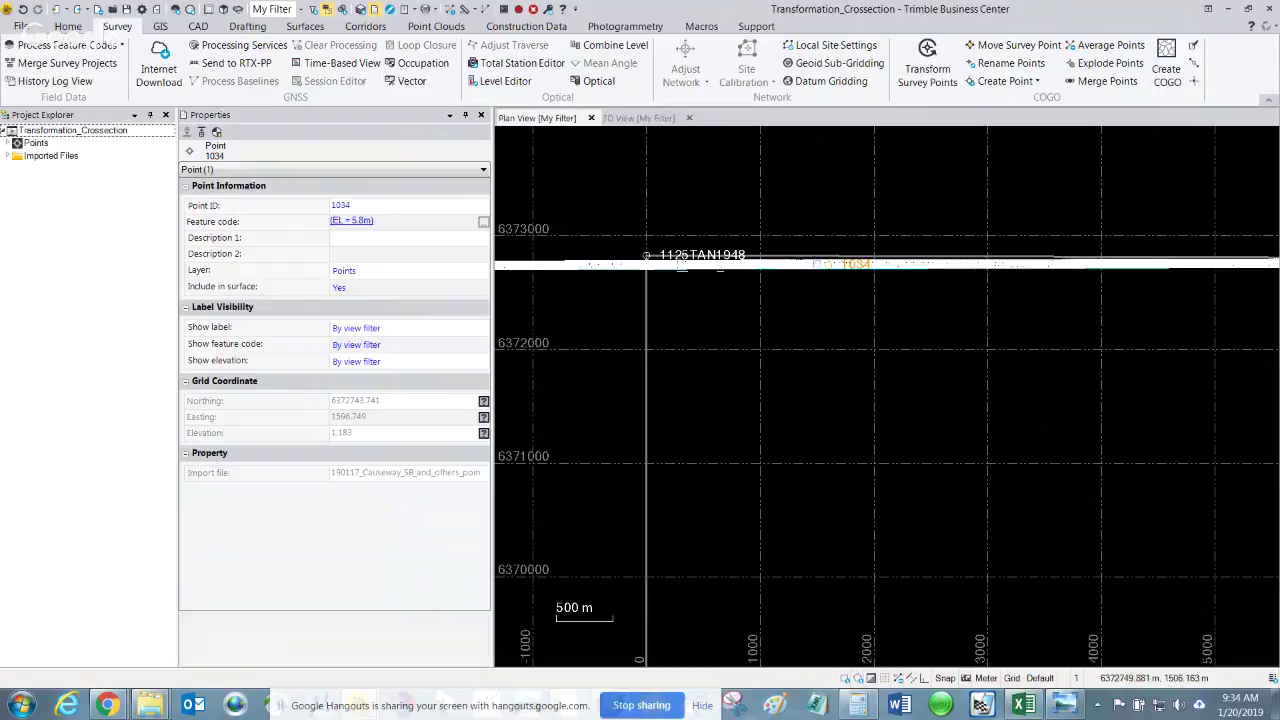
Examine points 1015 to 1024 on the yellow line, between eastings 1200 and 1400, against point 1125TAN1948
{"action": "scroll", "coordinate": [795, 260], "scroll_direction": "up", "scroll_amount": 4}
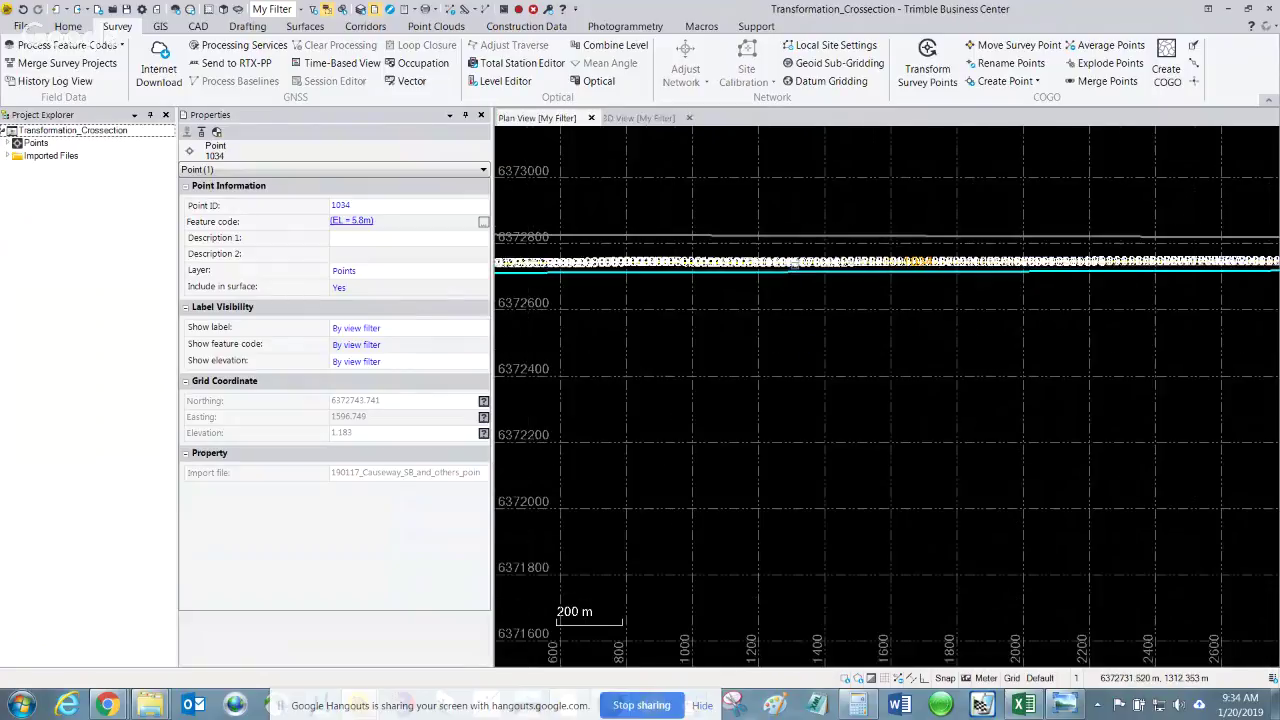
{"action": "scroll", "coordinate": [869, 297], "scroll_direction": "up", "scroll_amount": 5}
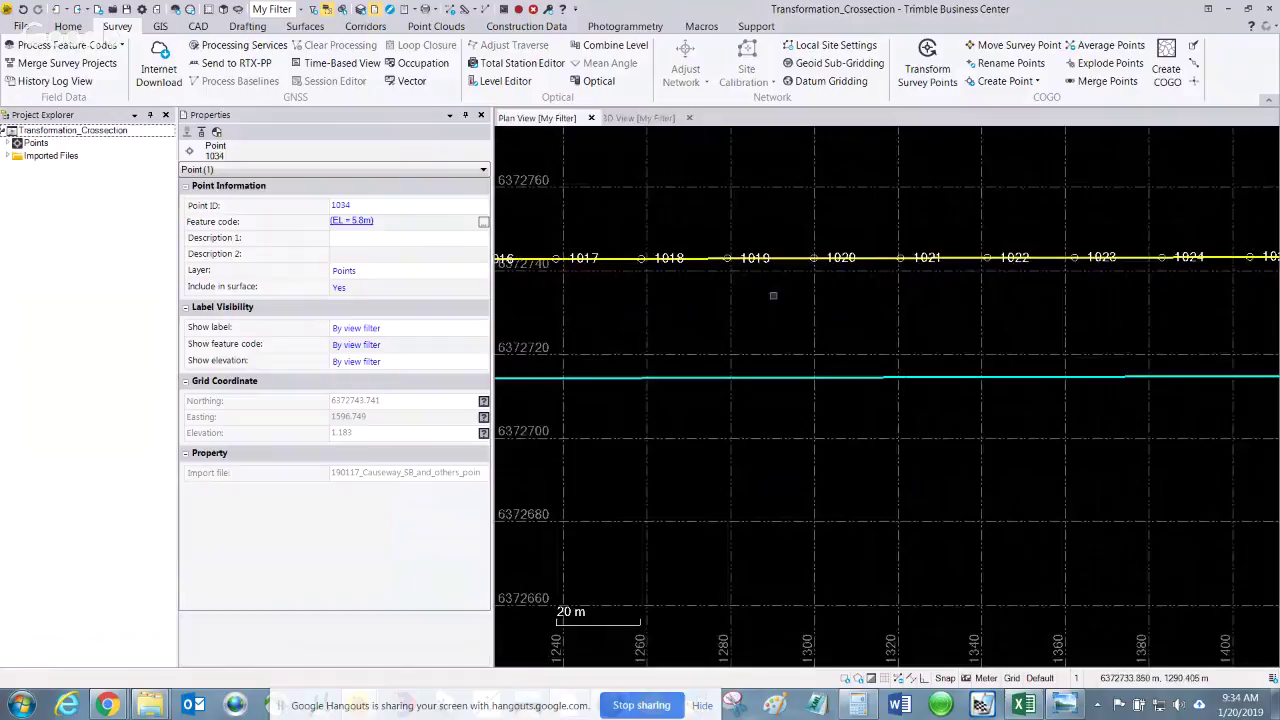
{"action": "middle_click_drag", "start_coordinate": [869, 297], "coordinate": [888, 297]}
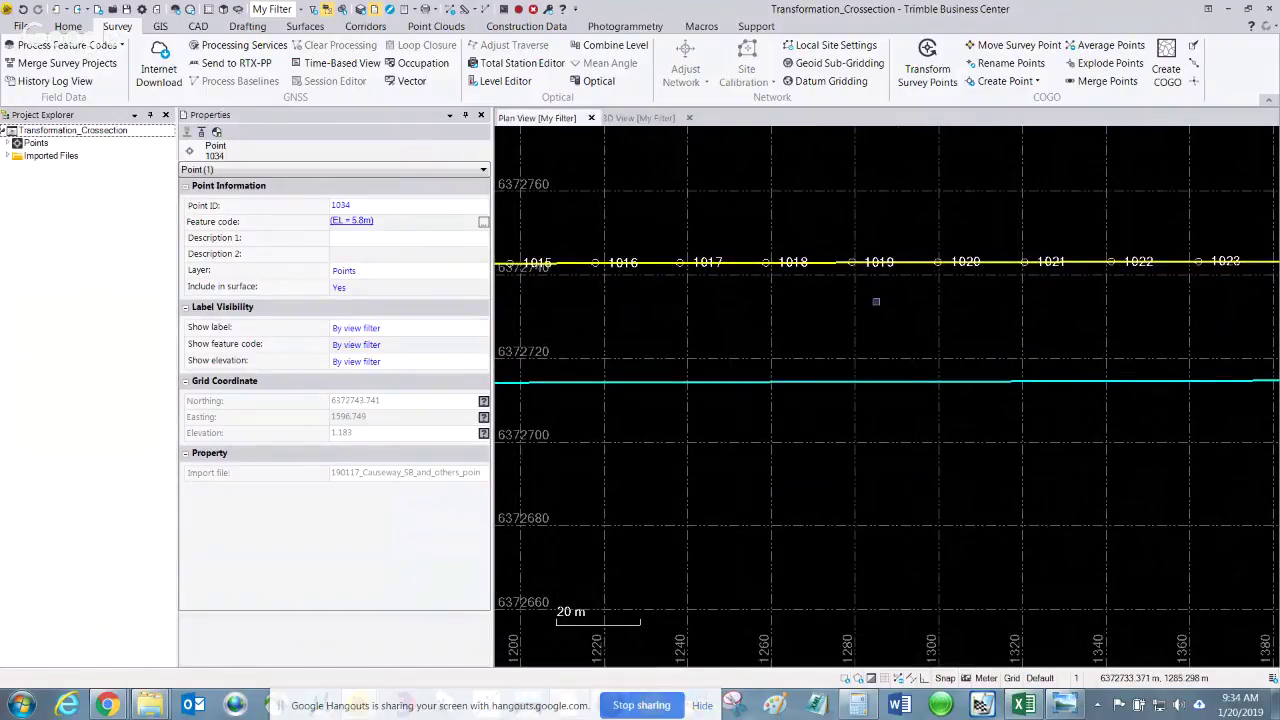
{"action": "scroll", "coordinate": [677, 339], "scroll_direction": "down", "scroll_amount": 5}
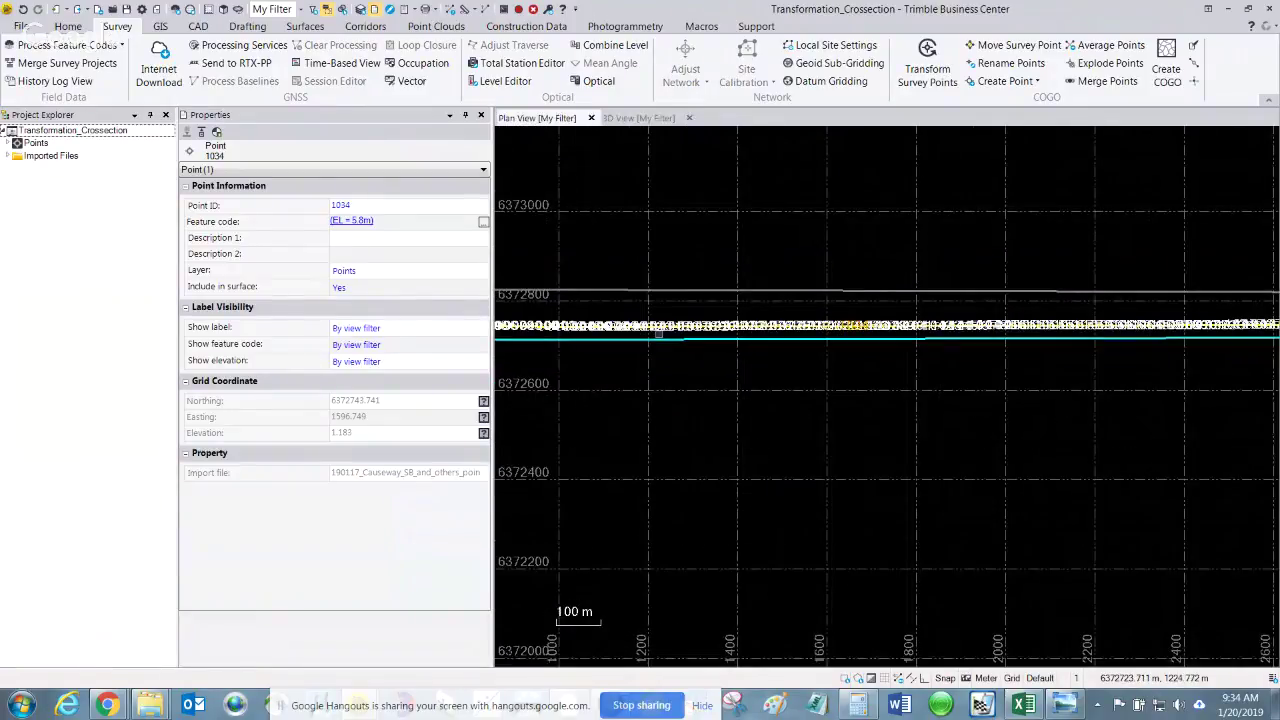
{"action": "scroll", "coordinate": [658, 333], "scroll_direction": "down", "scroll_amount": 4}
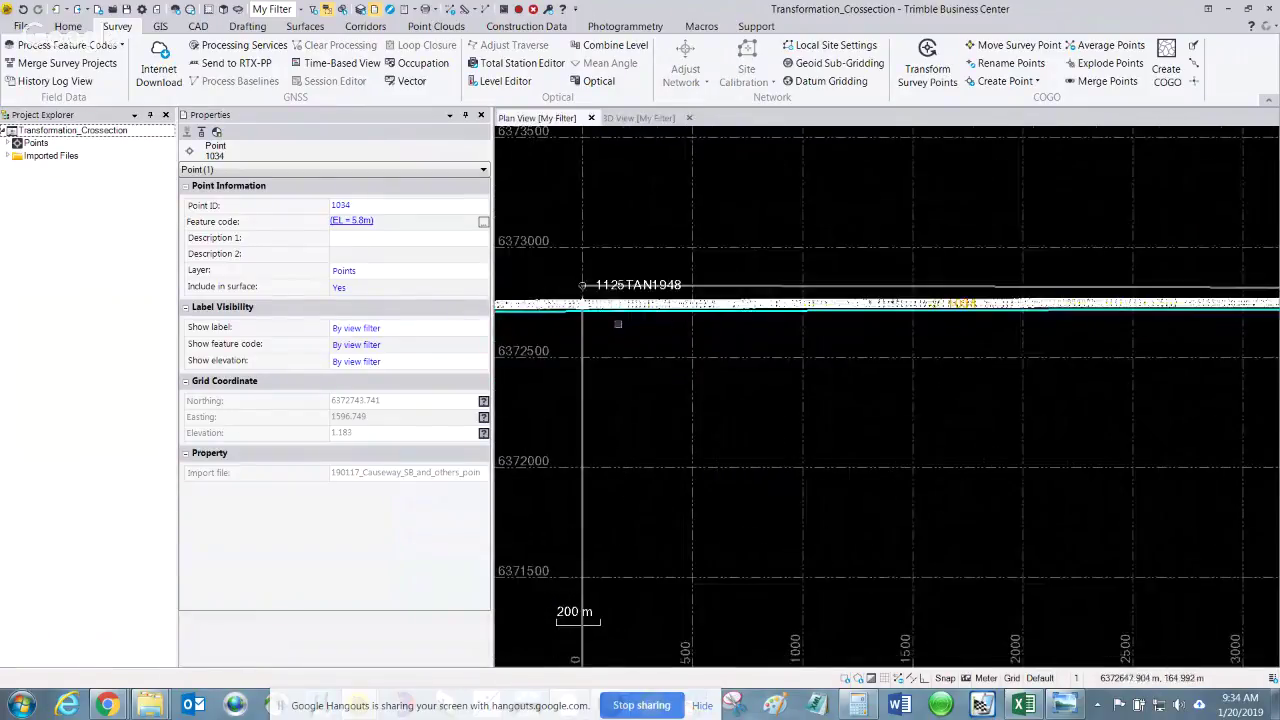
Examine points NB_1125, NB_1125_V and NB_1125TS between points 952 and 953 on the yellow line at easting 0
{"action": "scroll", "coordinate": [583, 300], "scroll_direction": "up", "scroll_amount": 12}
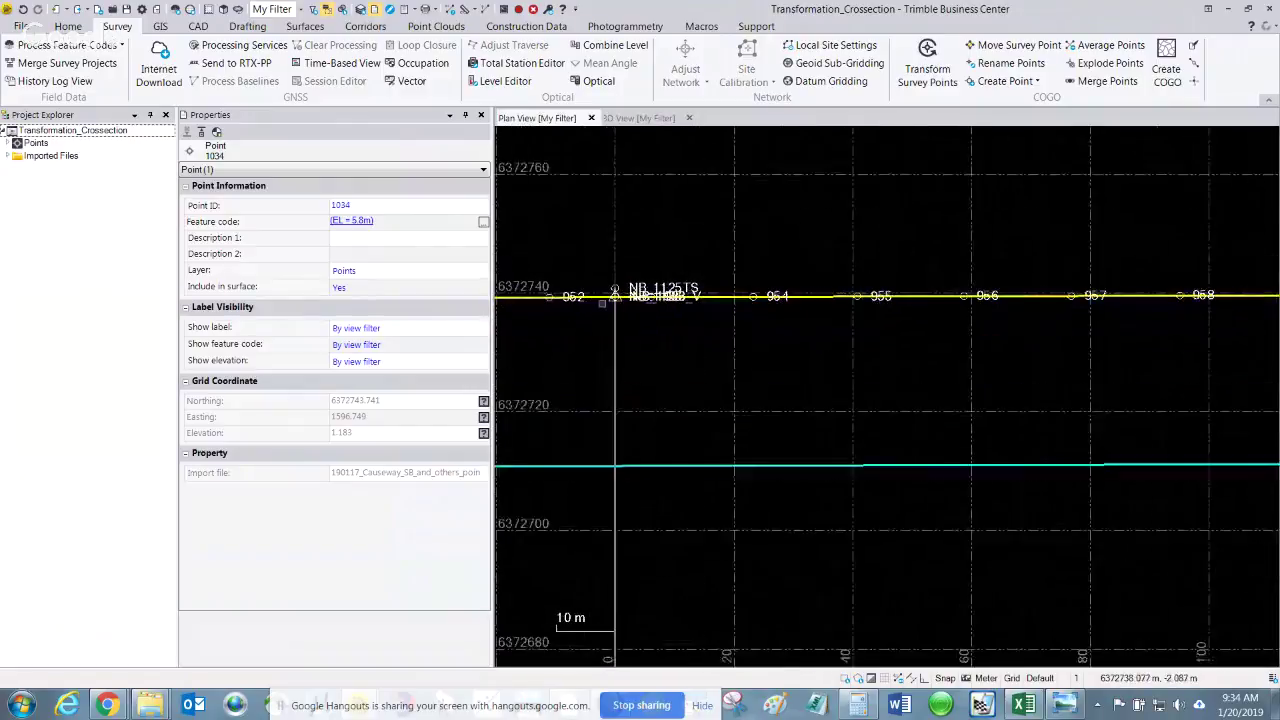
{"action": "scroll", "coordinate": [622, 292], "scroll_direction": "up", "scroll_amount": 5}
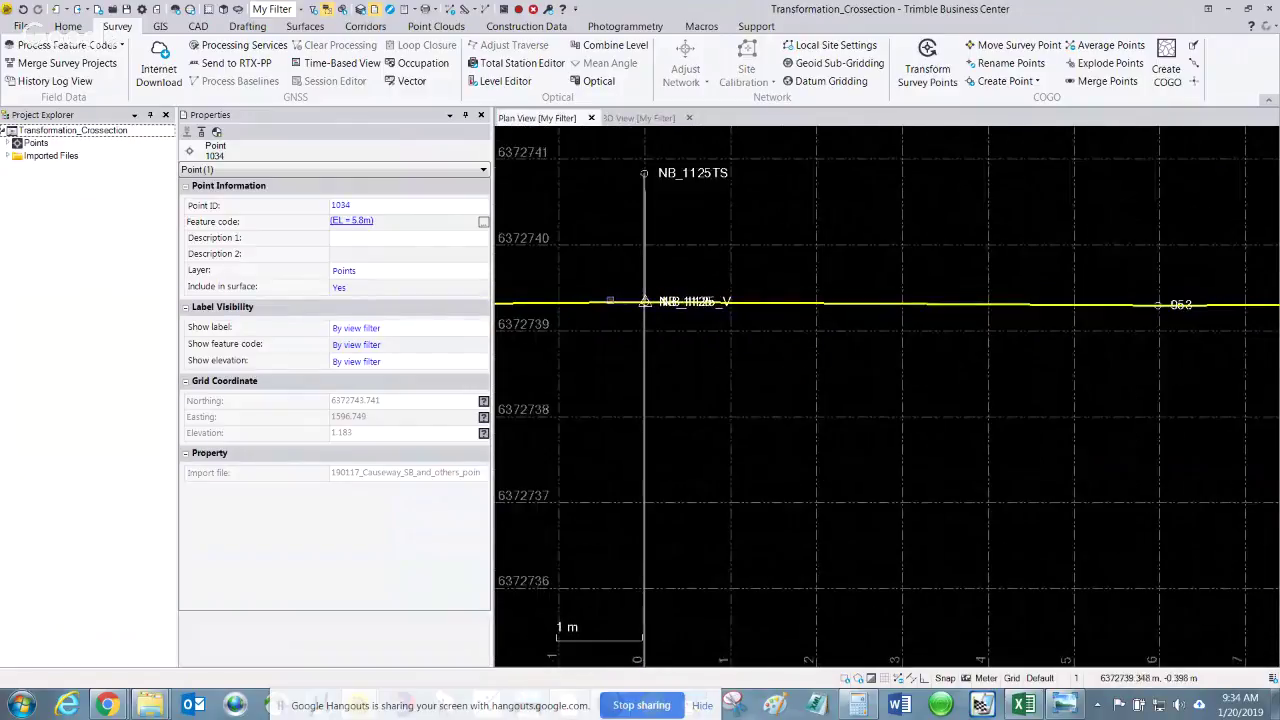
{"action": "scroll", "coordinate": [645, 300], "scroll_direction": "up", "scroll_amount": 8}
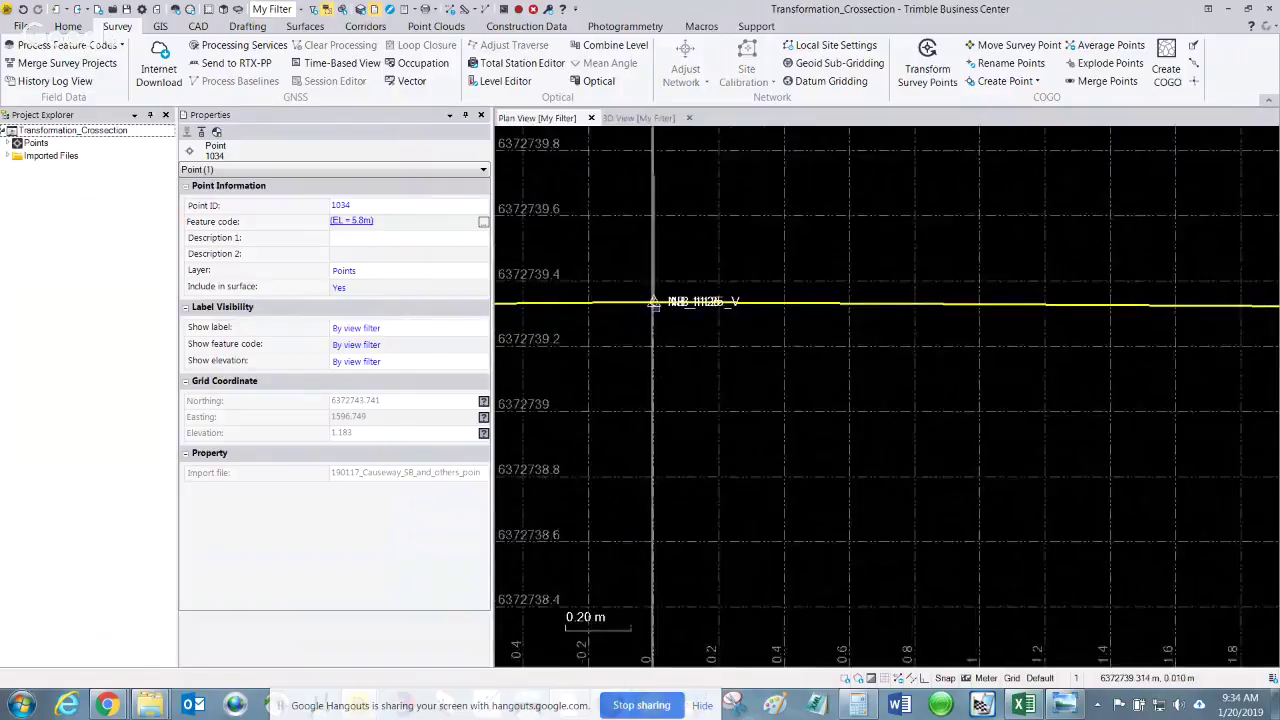
{"action": "scroll", "coordinate": [650, 298], "scroll_direction": "up", "scroll_amount": 4}
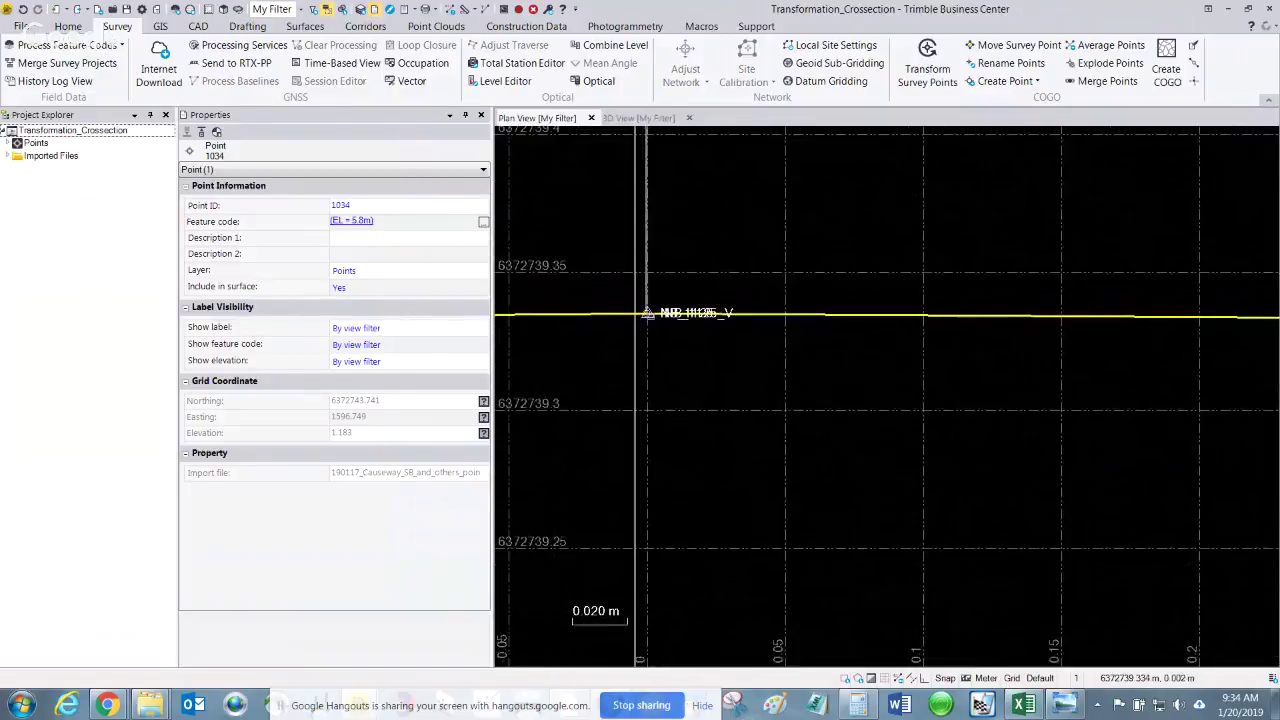
{"action": "scroll", "coordinate": [661, 347], "scroll_direction": "down", "scroll_amount": 7}
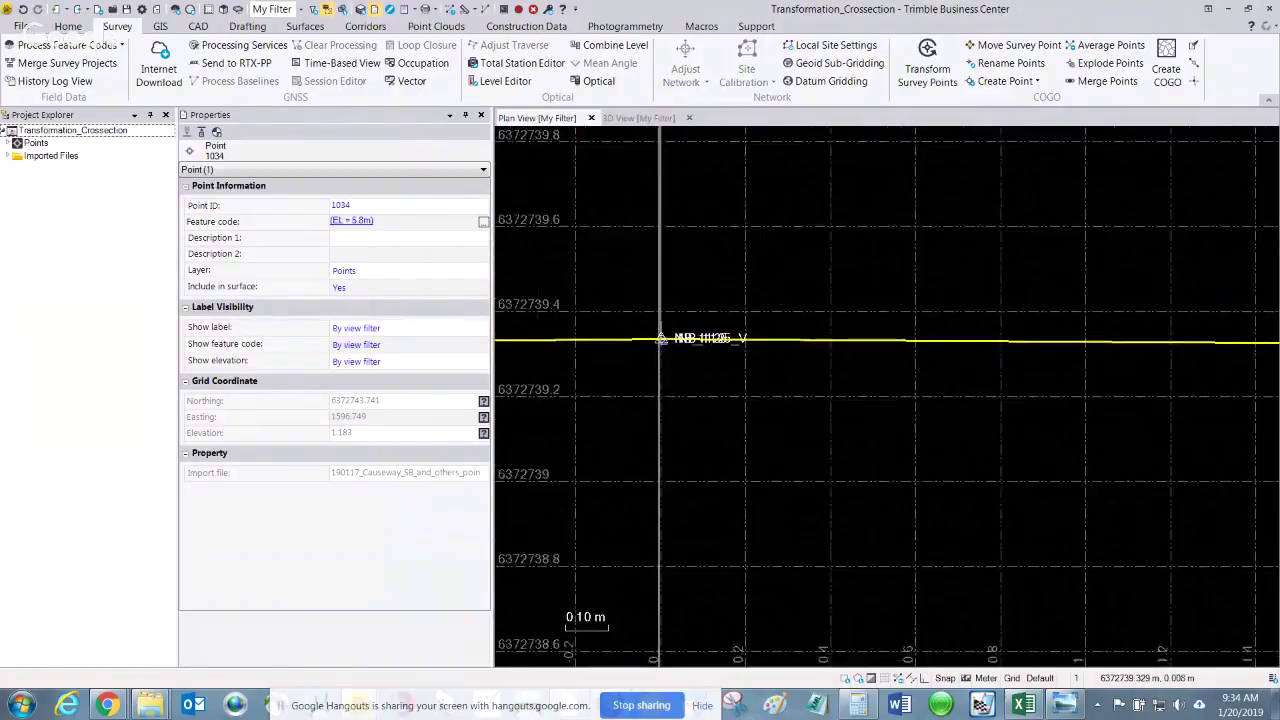
{"action": "scroll", "coordinate": [661, 340], "scroll_direction": "down", "scroll_amount": 2}
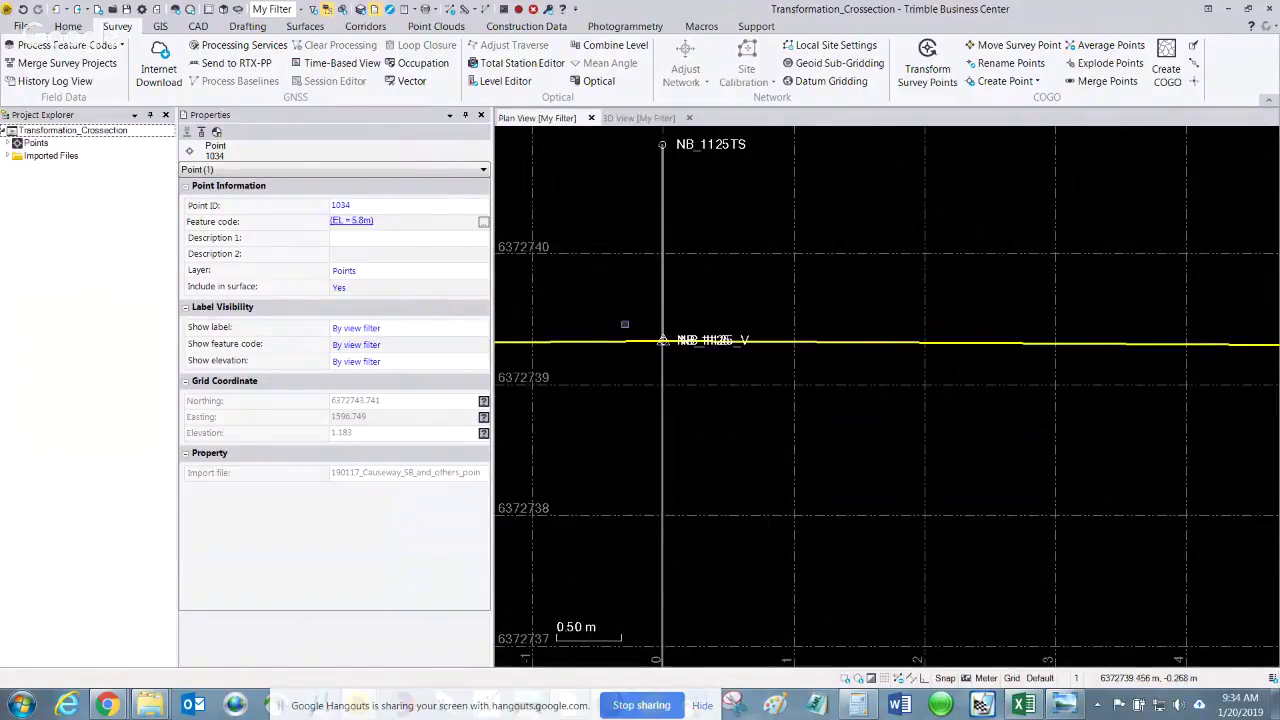
{"action": "middle_click_drag", "start_coordinate": [639, 349], "coordinate": [930, 310]}
{"action": "scroll", "coordinate": [860, 310], "scroll_direction": "down", "scroll_amount": 2}
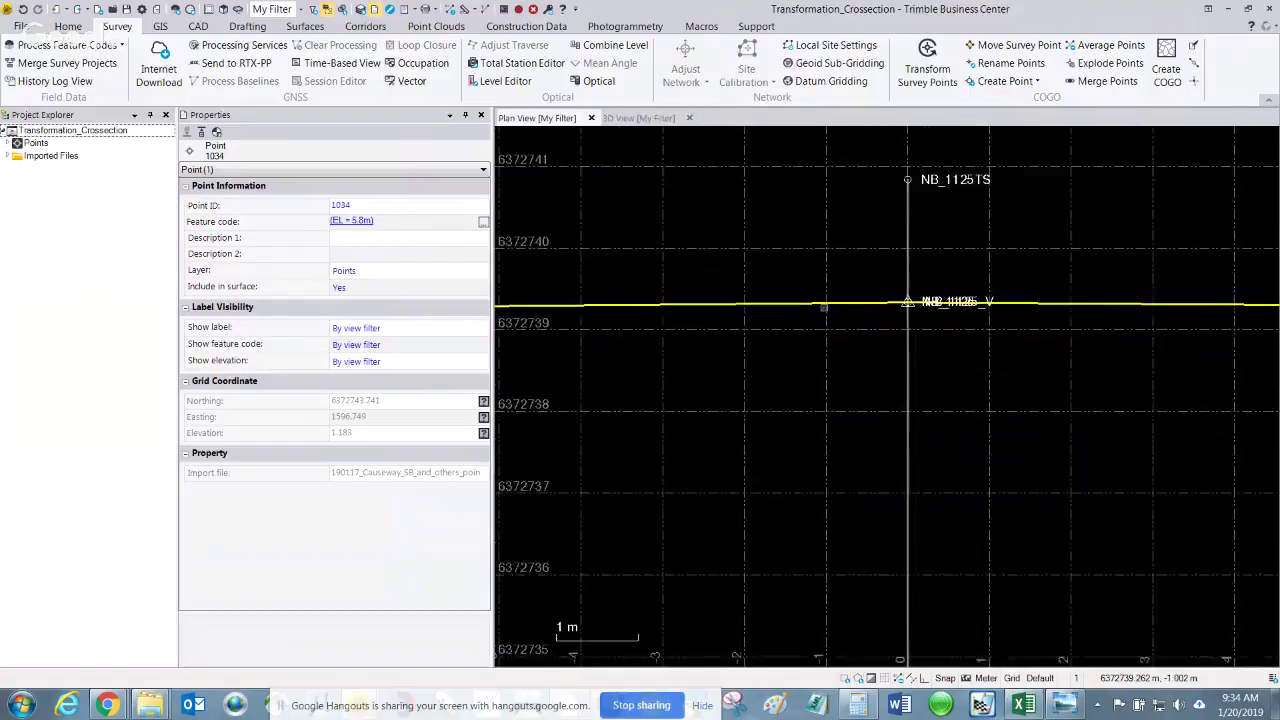
{"action": "scroll", "coordinate": [713, 316], "scroll_direction": "down", "scroll_amount": 2}
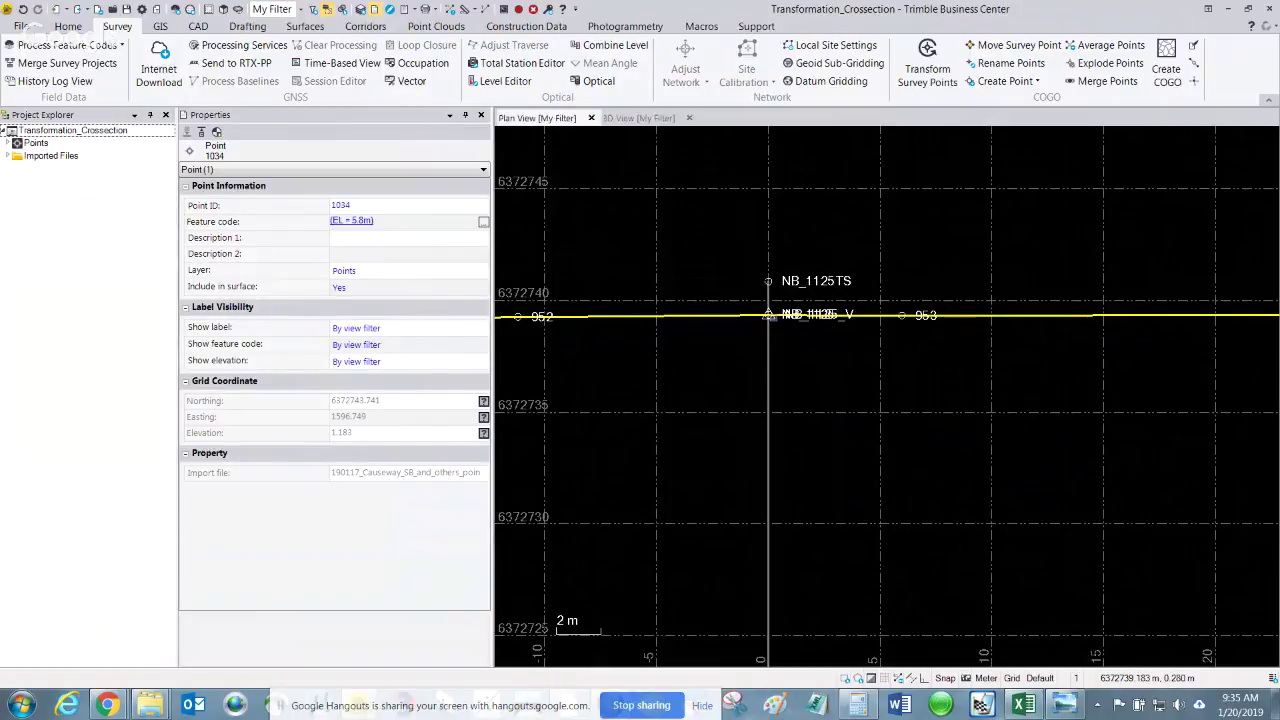
{"action": "scroll", "coordinate": [766, 316], "scroll_direction": "up", "scroll_amount": 2}
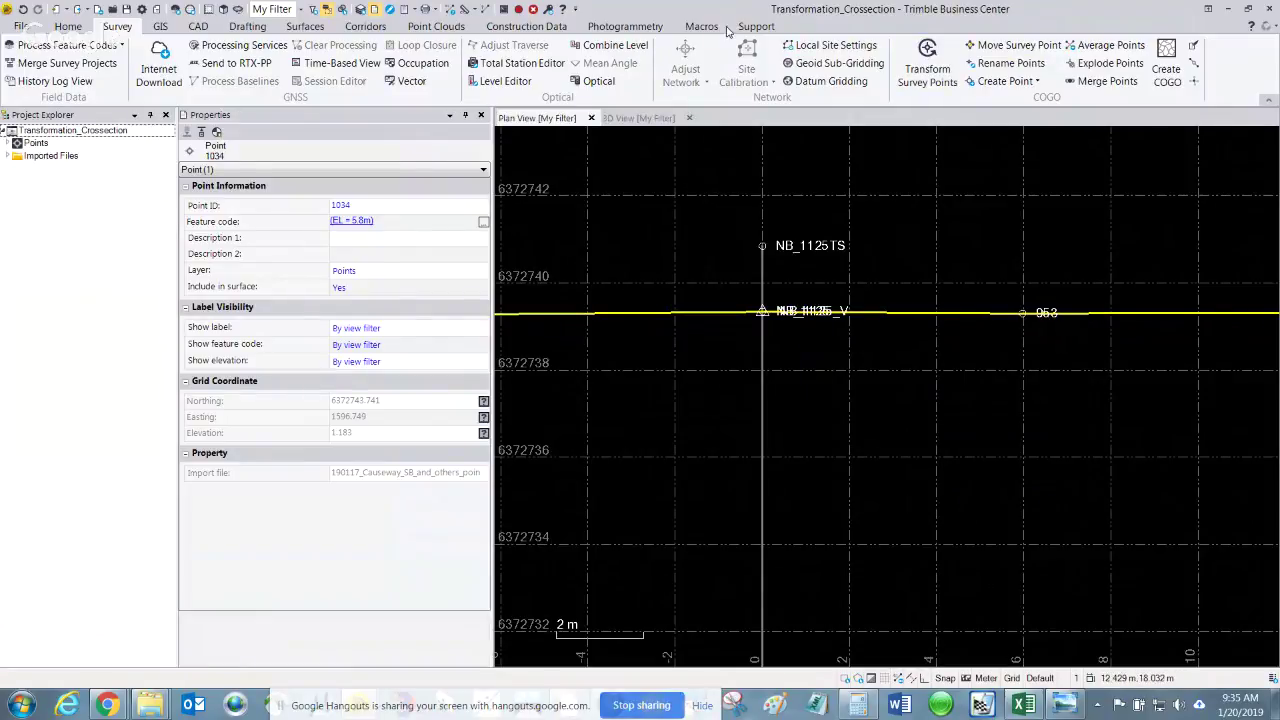
Start an Inverse and define its From location by the point ID NB_1125
{"action": "left_click", "coordinate": [485, 10]}
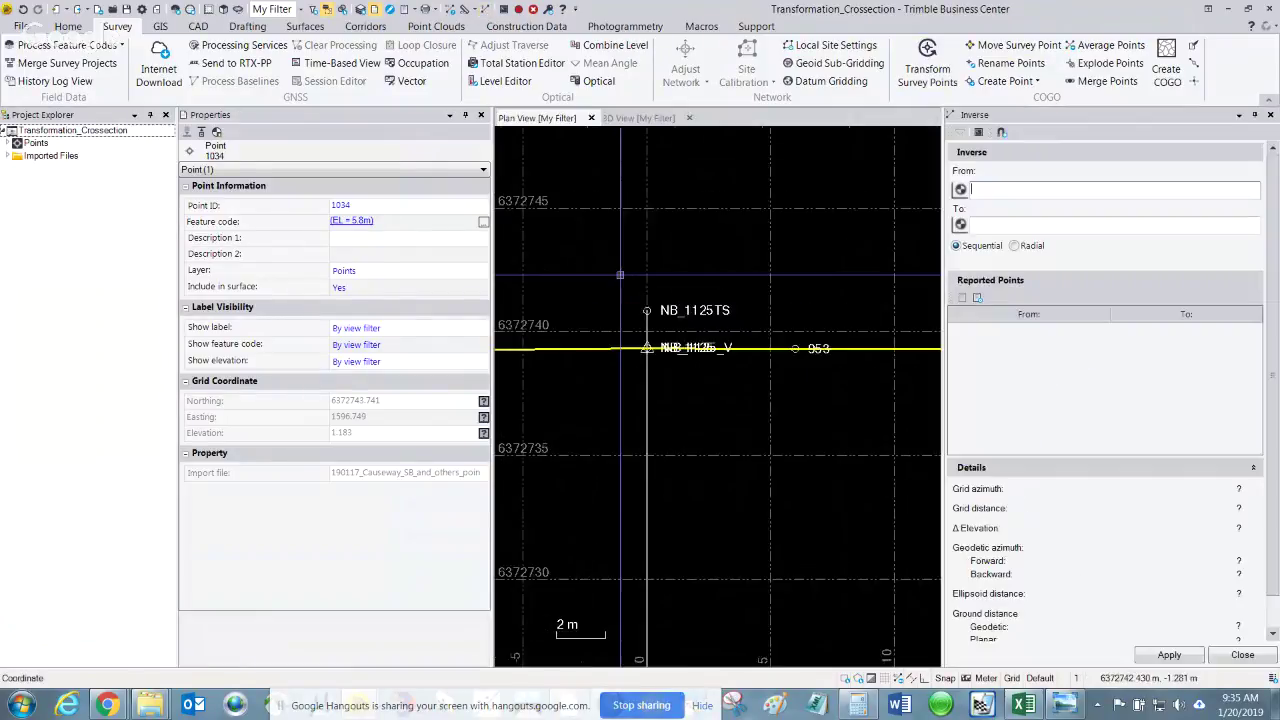
{"action": "left_click", "coordinate": [646, 349]}
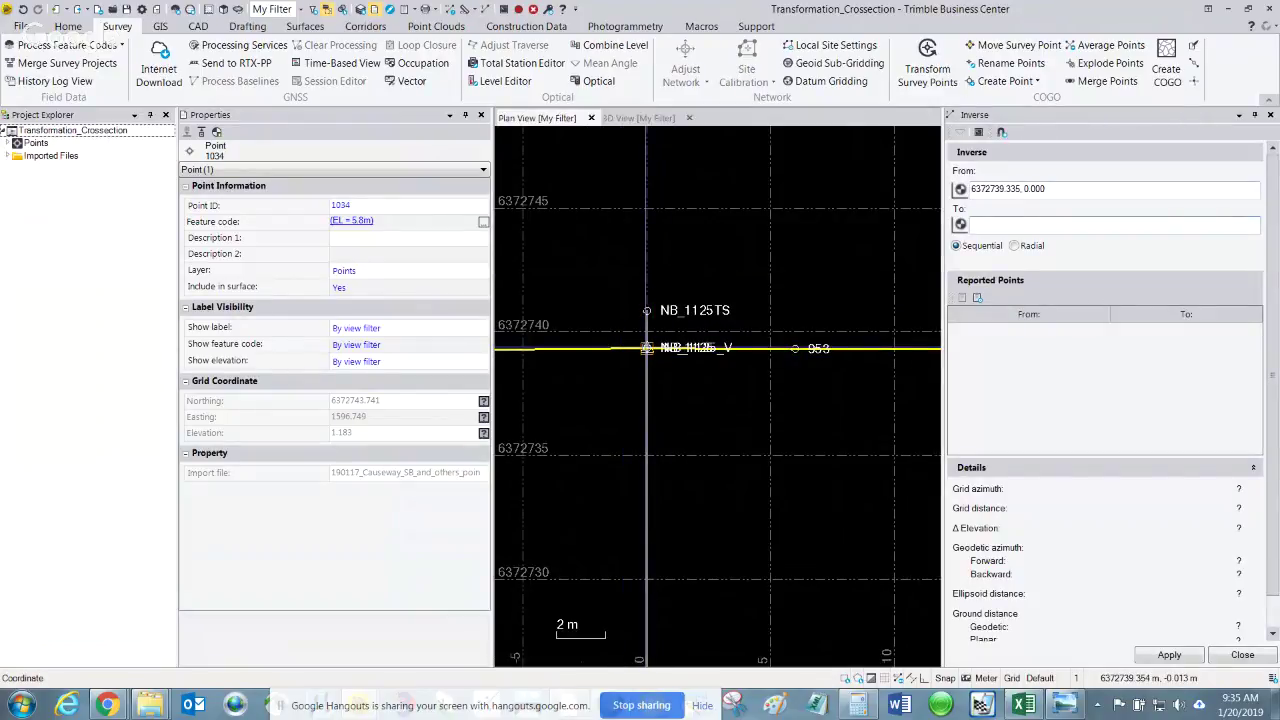
{"action": "left_click", "coordinate": [1085, 187]}
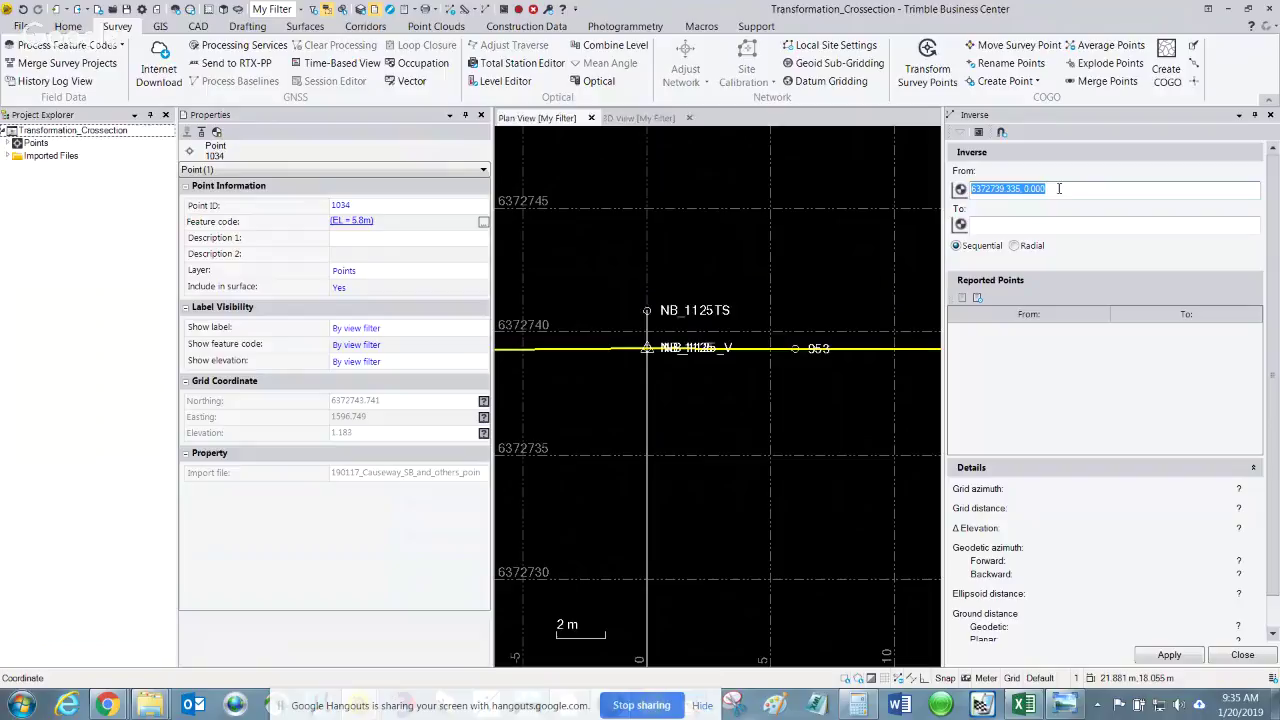
{"action": "right_click", "coordinate": [1062, 190]}
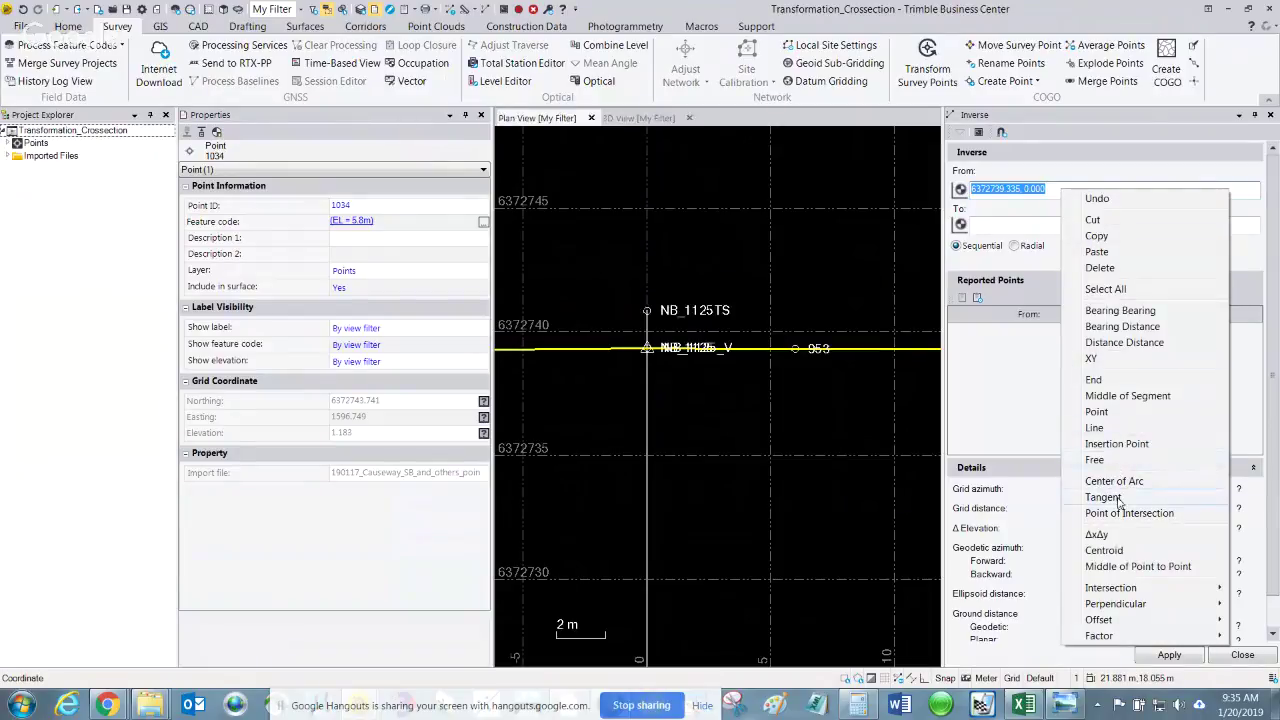
{"action": "left_click", "coordinate": [1100, 412]}
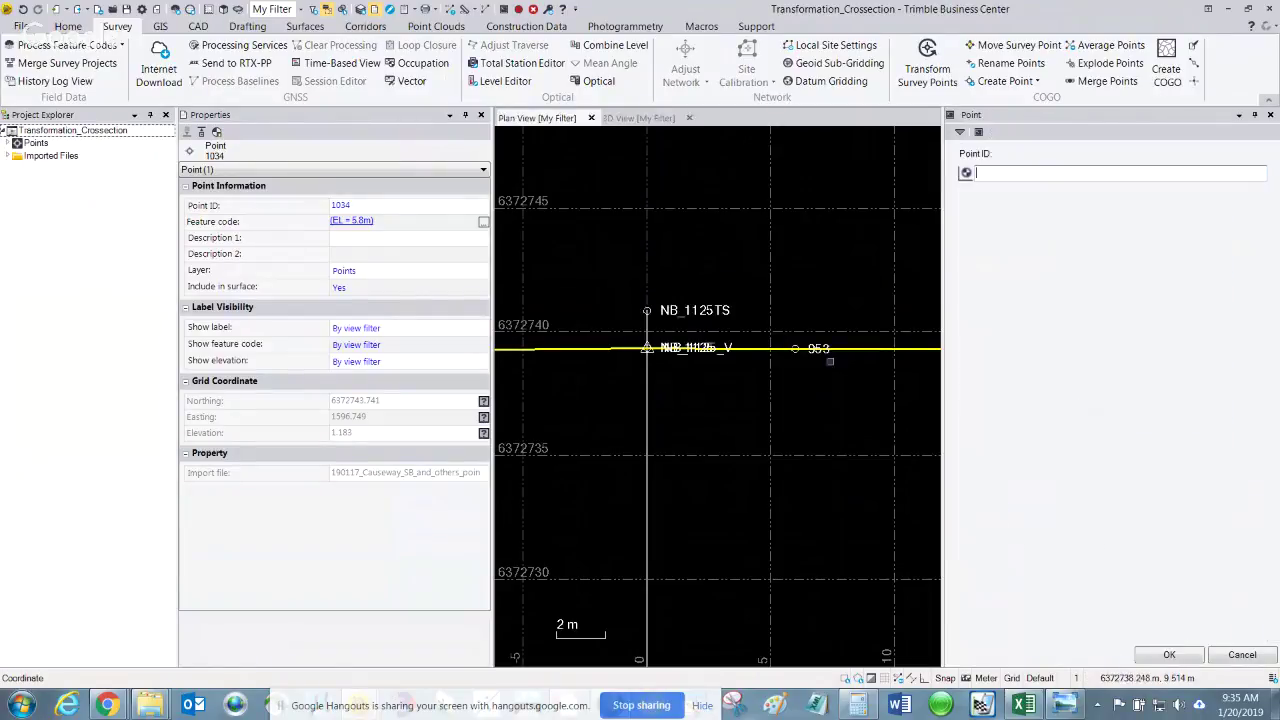
{"action": "scroll", "coordinate": [648, 355], "scroll_direction": "up", "scroll_amount": 4}
{"action": "scroll", "coordinate": [655, 366], "scroll_direction": "up", "scroll_amount": 8}
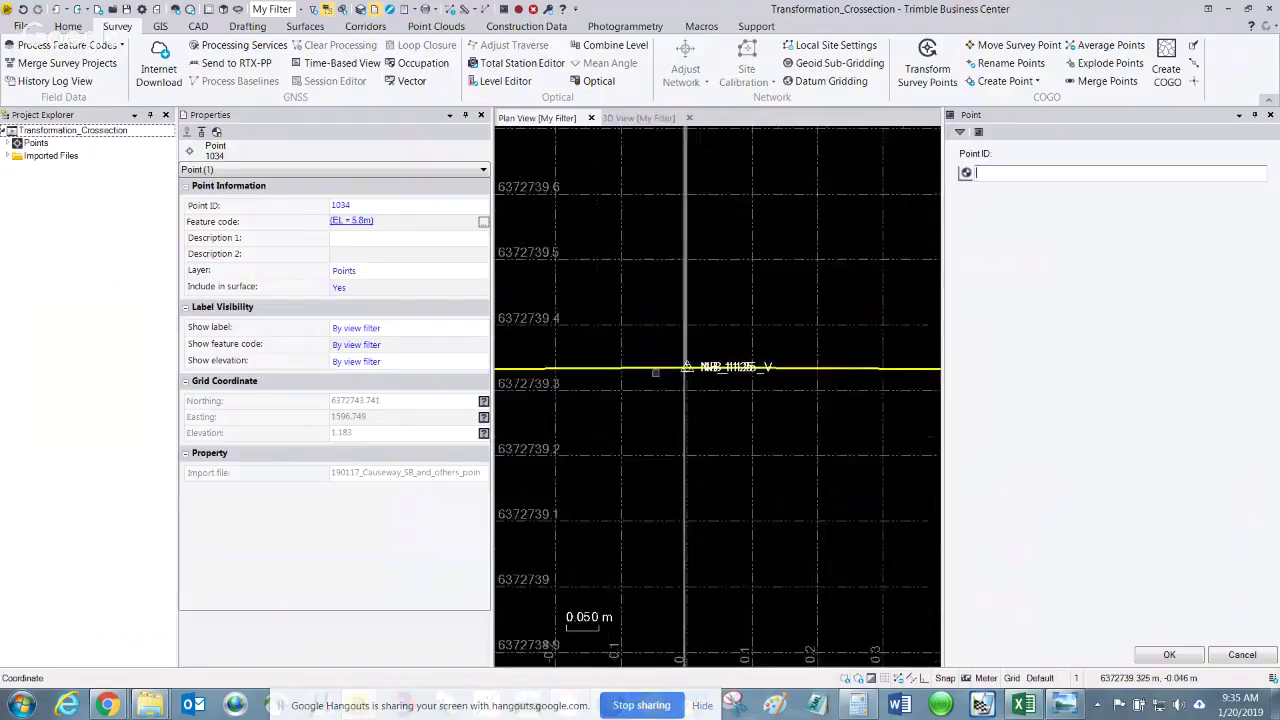
{"action": "scroll", "coordinate": [683, 371], "scroll_direction": "up", "scroll_amount": 7}
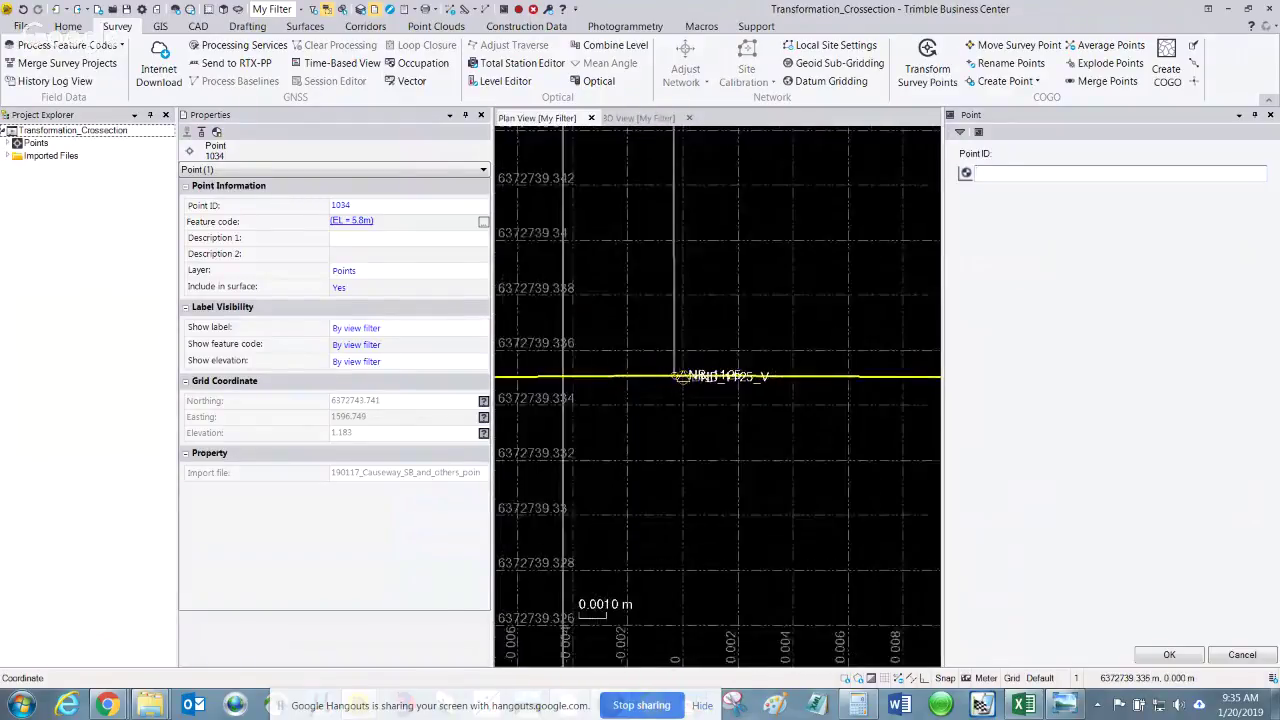
{"action": "scroll", "coordinate": [669, 397], "scroll_direction": "up", "scroll_amount": 2}
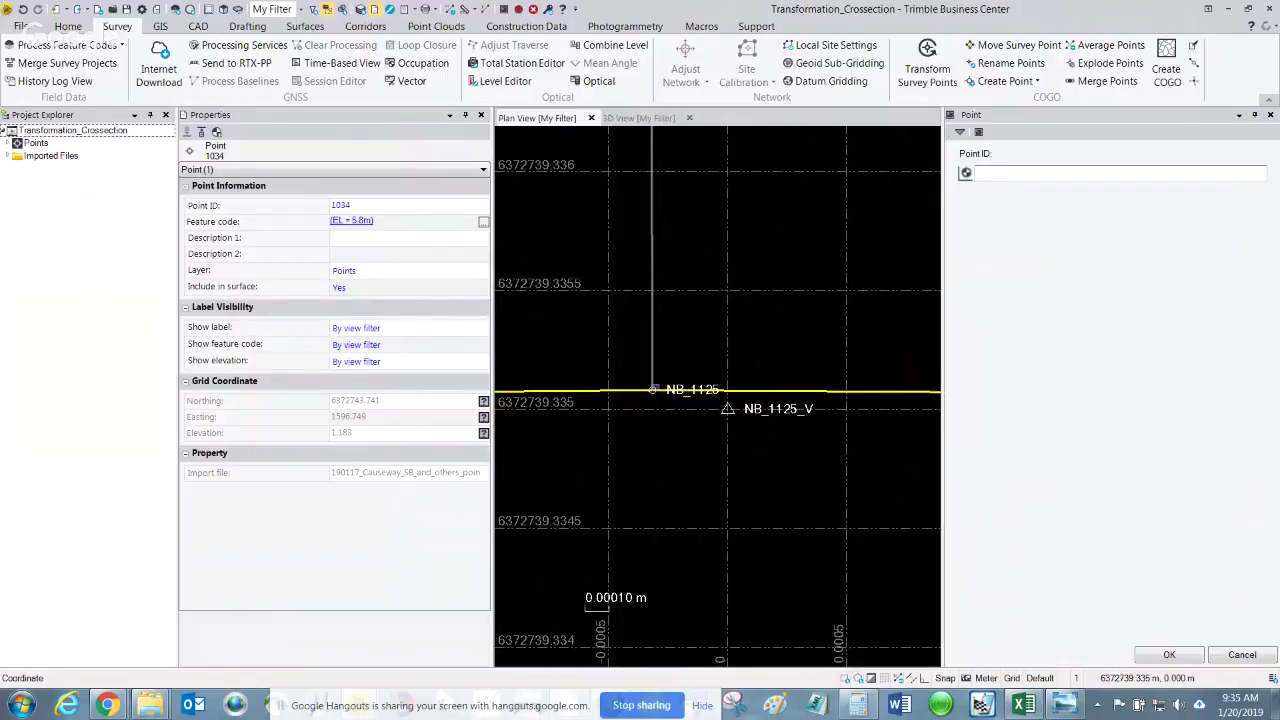
{"action": "left_click", "coordinate": [1033, 177]}
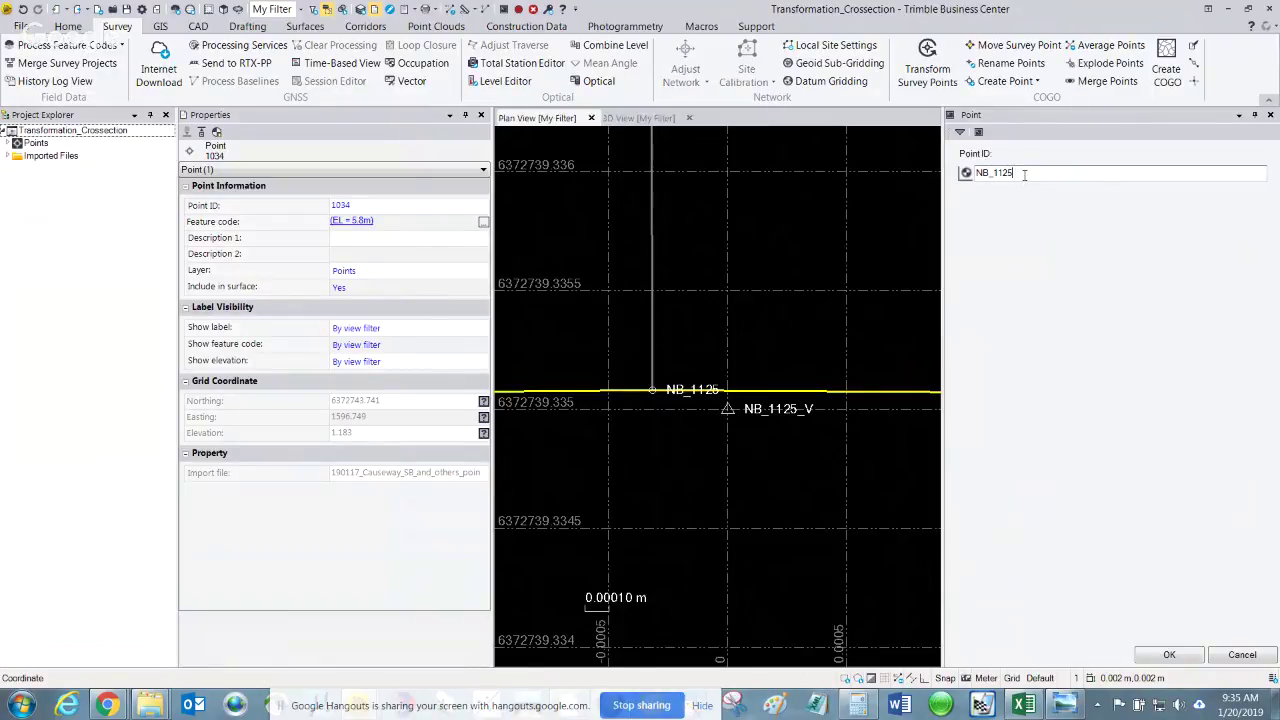
{"action": "key", "text": "Return"}
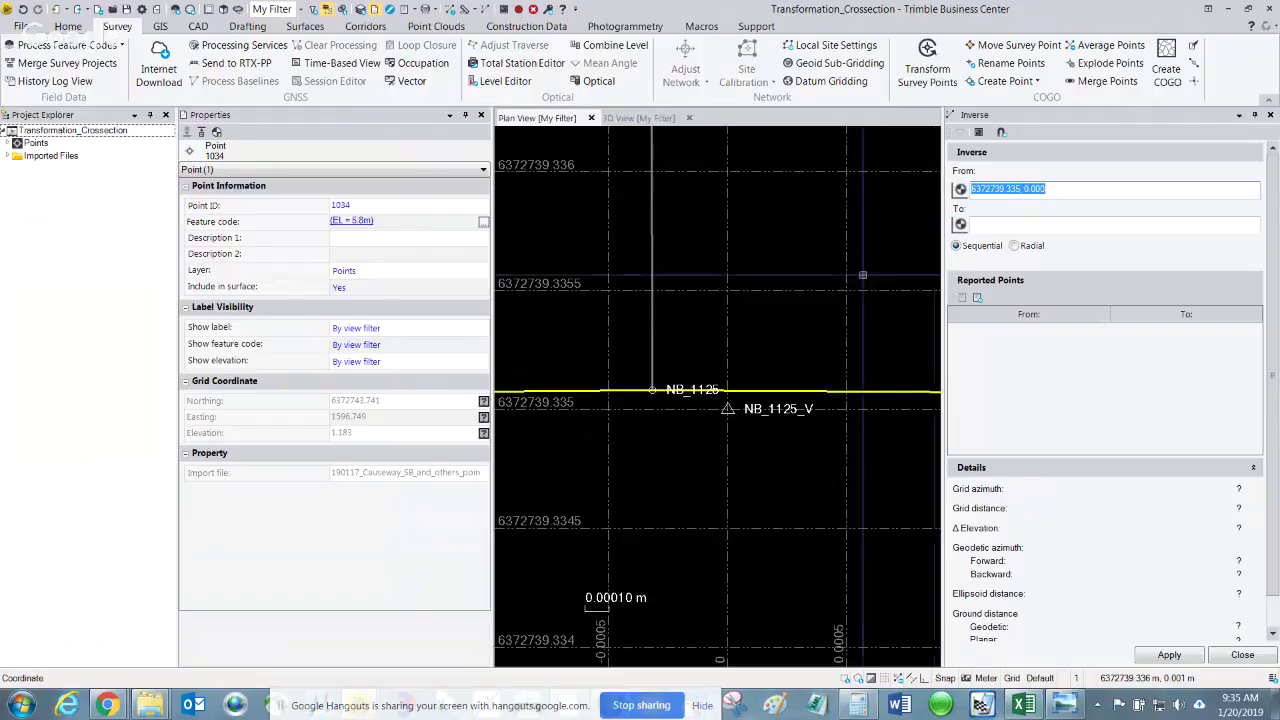
Inverse to point 1017 on the yellow line near easting 1238, defining the To location as a point
{"action": "scroll", "coordinate": [724, 318], "scroll_direction": "down", "scroll_amount": 5}
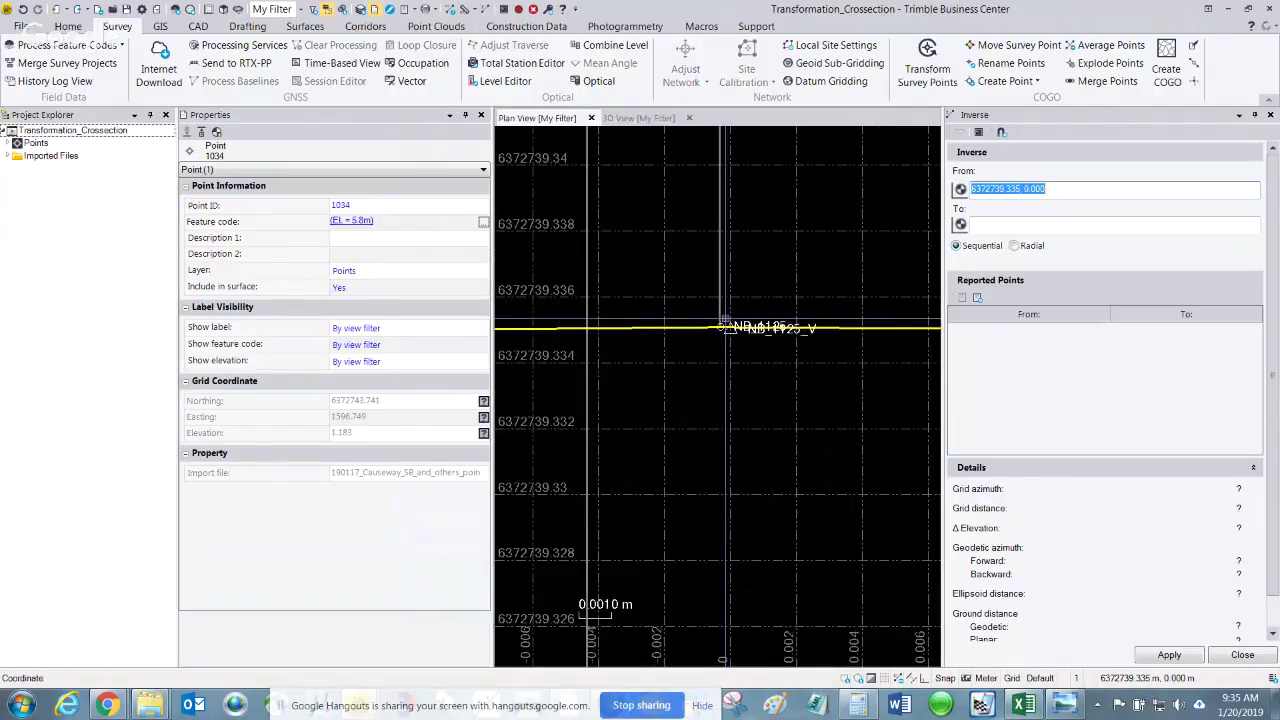
{"action": "scroll", "coordinate": [724, 318], "scroll_direction": "down", "scroll_amount": 1}
{"action": "middle_click_drag", "start_coordinate": [692, 385], "coordinate": [598, 337]}
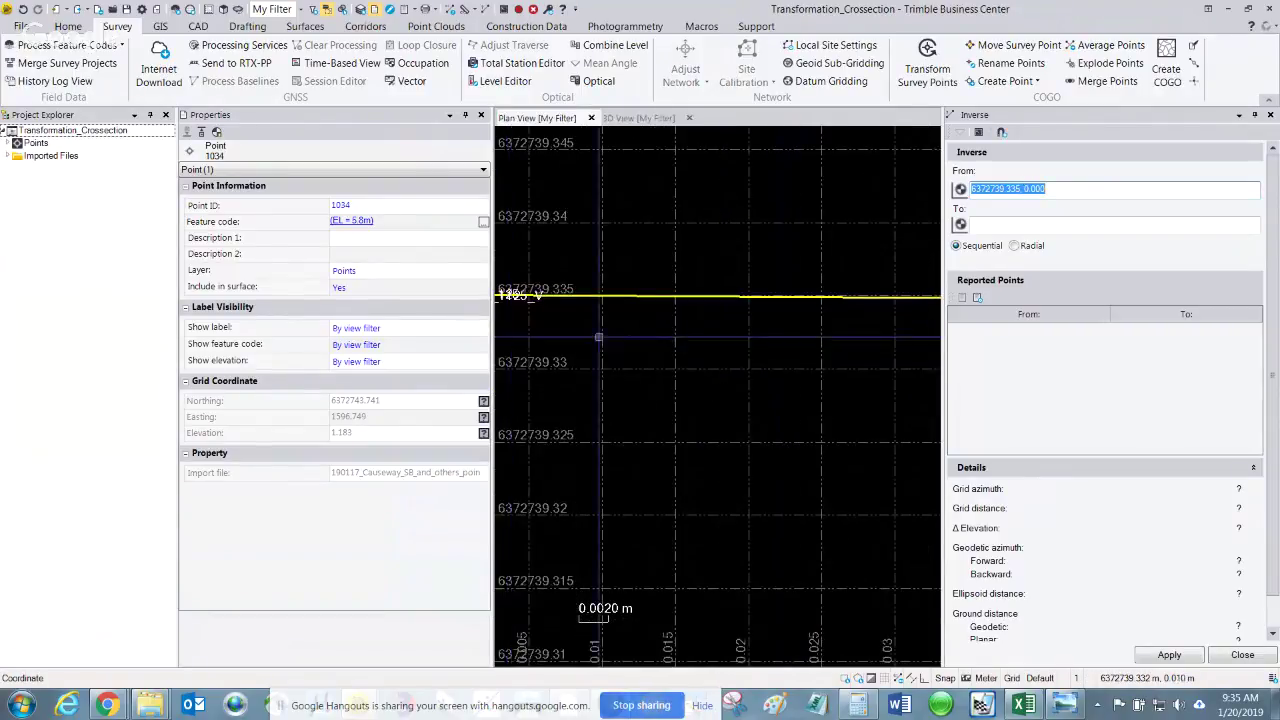
{"action": "scroll", "coordinate": [575, 335], "scroll_direction": "down", "scroll_amount": 4}
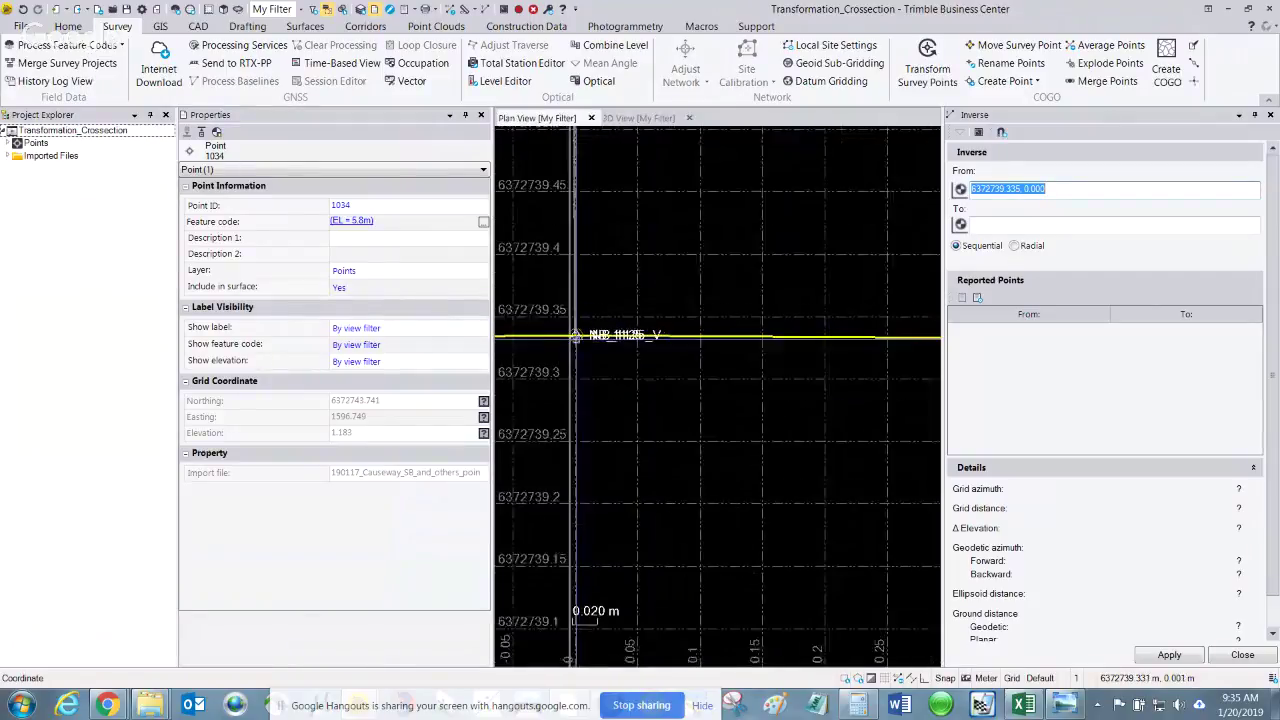
{"action": "scroll", "coordinate": [575, 335], "scroll_direction": "down", "scroll_amount": 2}
{"action": "scroll", "coordinate": [575, 337], "scroll_direction": "down", "scroll_amount": 4}
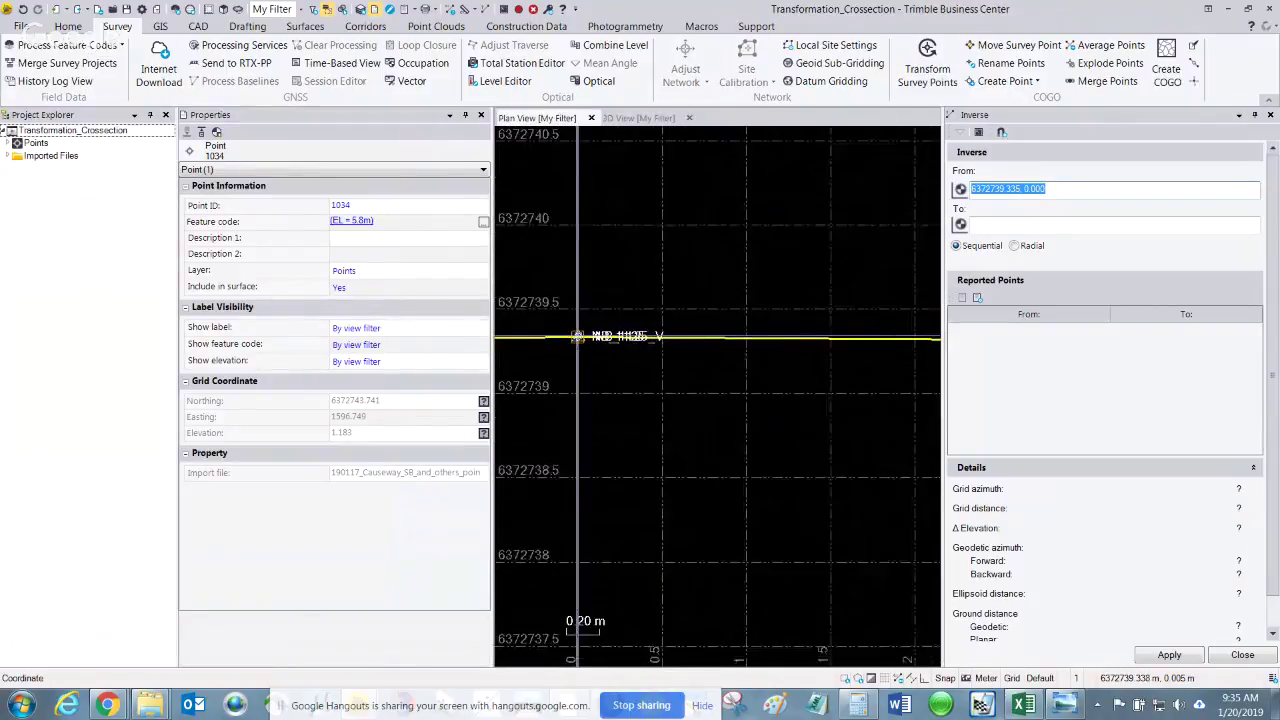
{"action": "scroll", "coordinate": [575, 337], "scroll_direction": "down", "scroll_amount": 3}
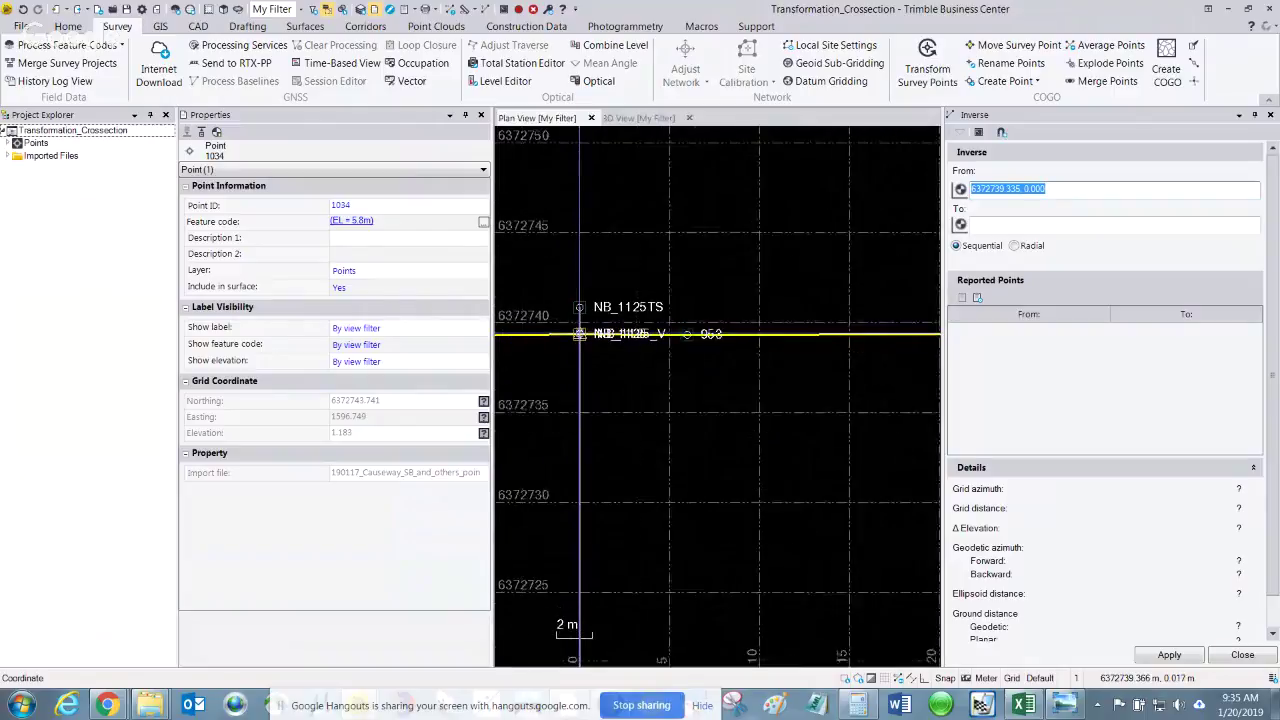
{"action": "scroll", "coordinate": [580, 333], "scroll_direction": "down", "scroll_amount": 5}
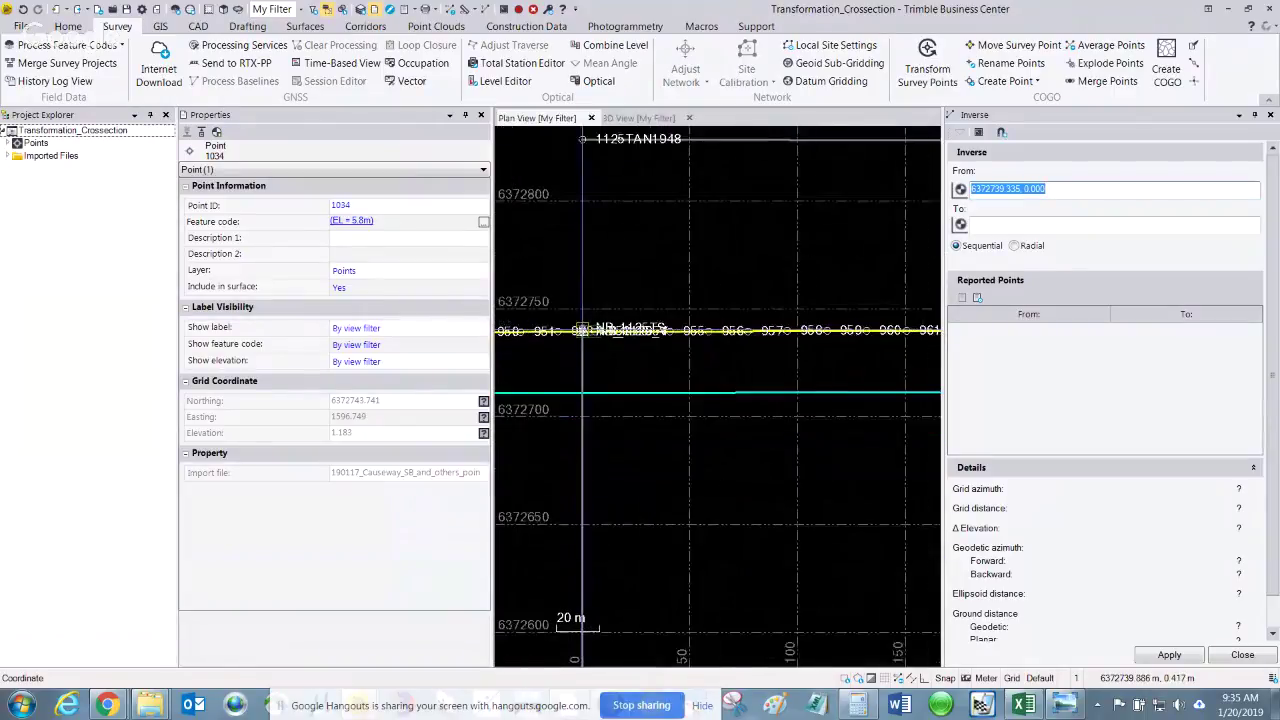
{"action": "scroll", "coordinate": [583, 333], "scroll_direction": "down", "scroll_amount": 2}
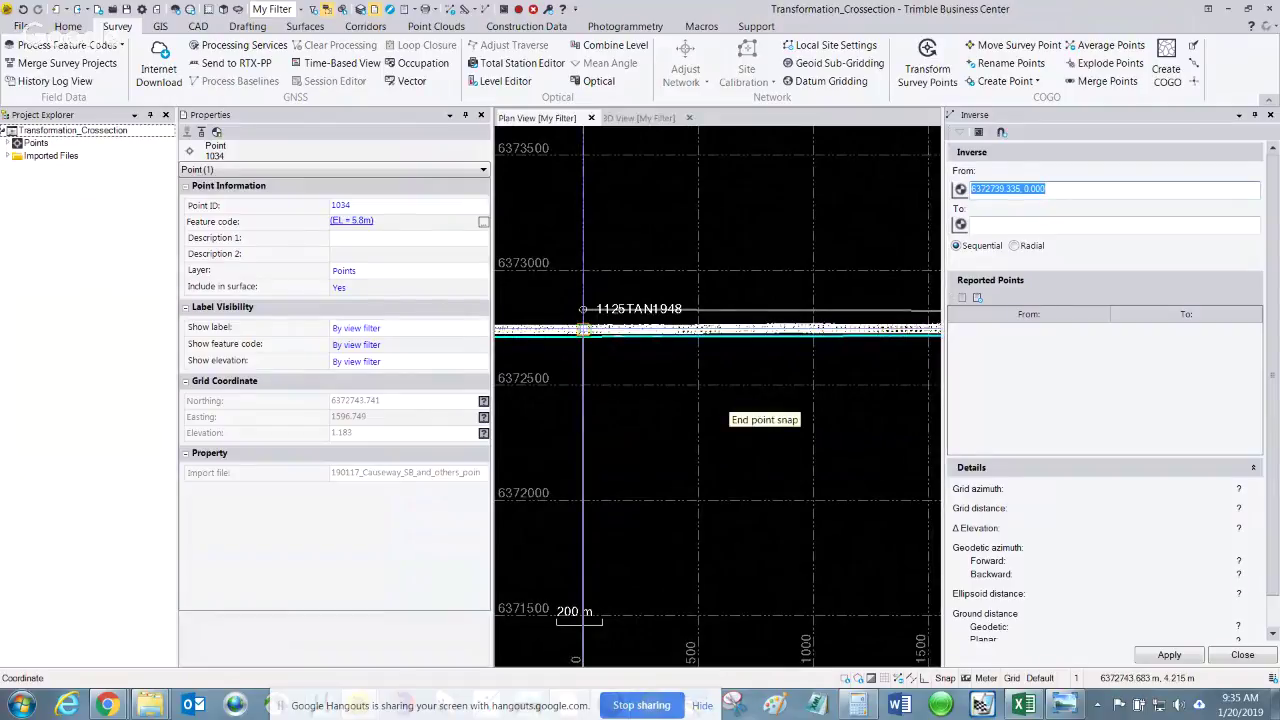
{"action": "scroll", "coordinate": [583, 330], "scroll_direction": "down", "scroll_amount": 1}
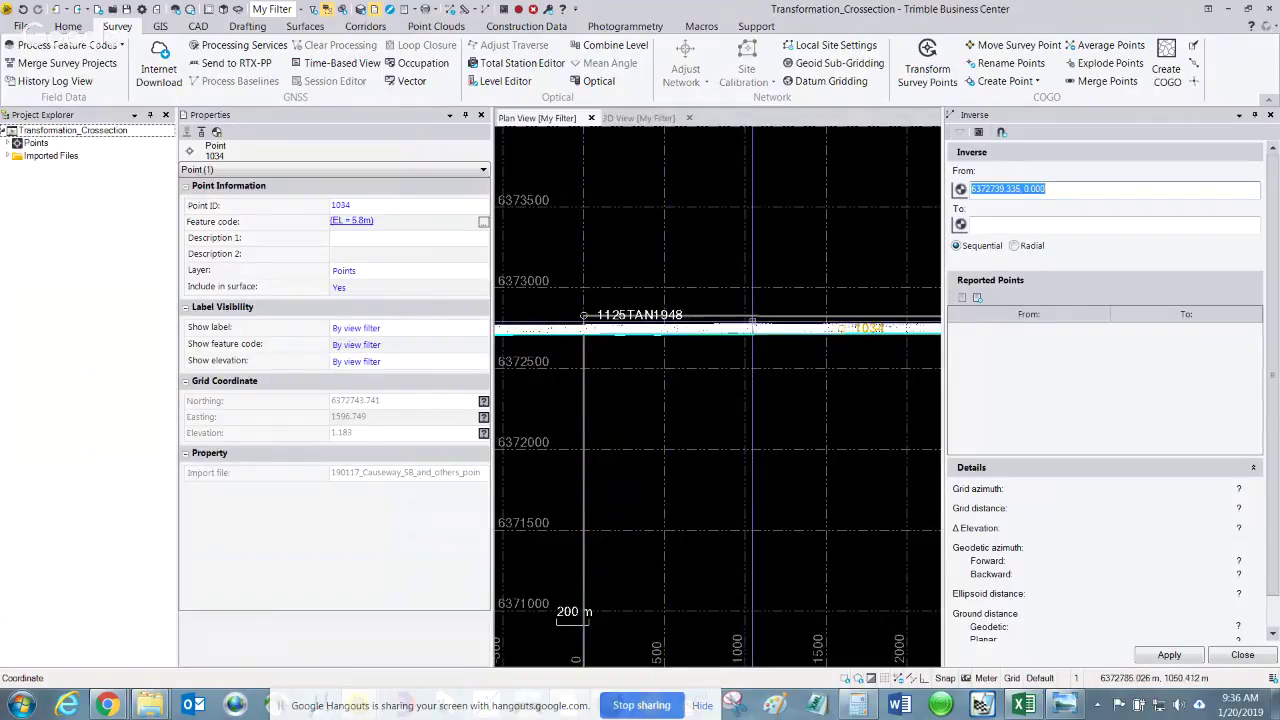
{"action": "scroll", "coordinate": [752, 330], "scroll_direction": "up", "scroll_amount": 2}
{"action": "scroll", "coordinate": [795, 322], "scroll_direction": "up", "scroll_amount": 3}
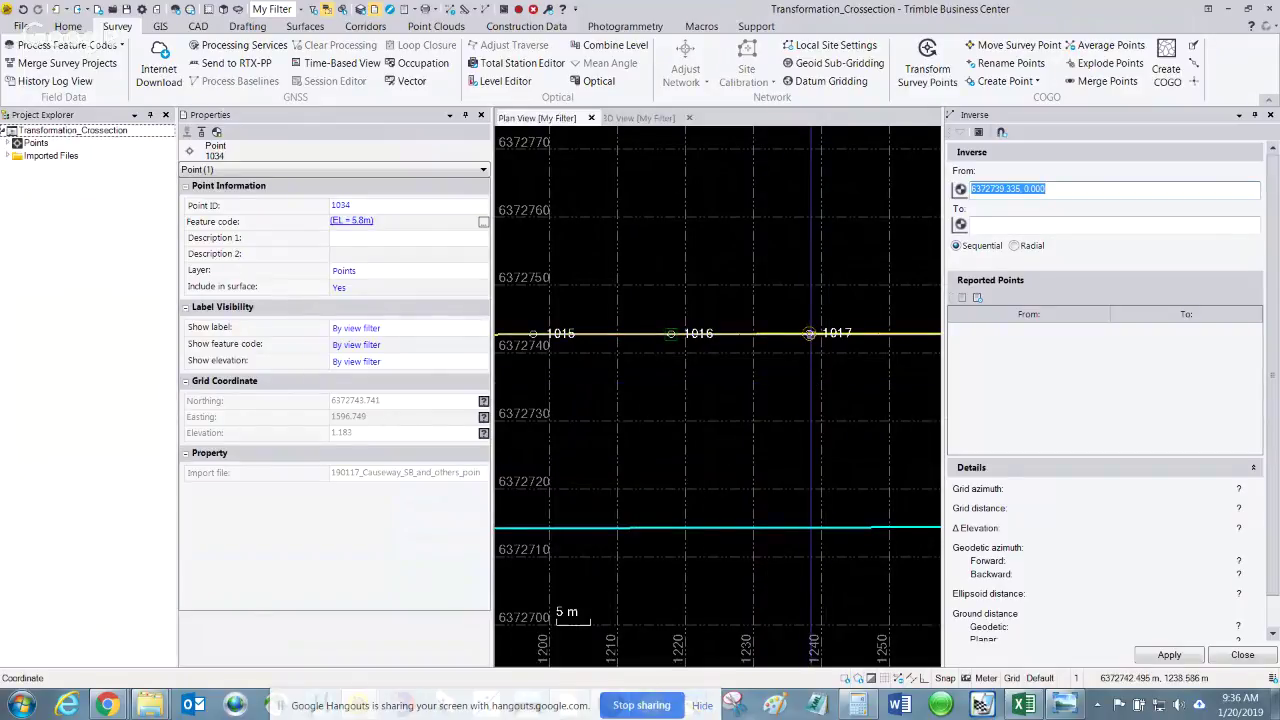
{"action": "left_click", "coordinate": [985, 224]}
{"action": "right_click", "coordinate": [985, 224]}
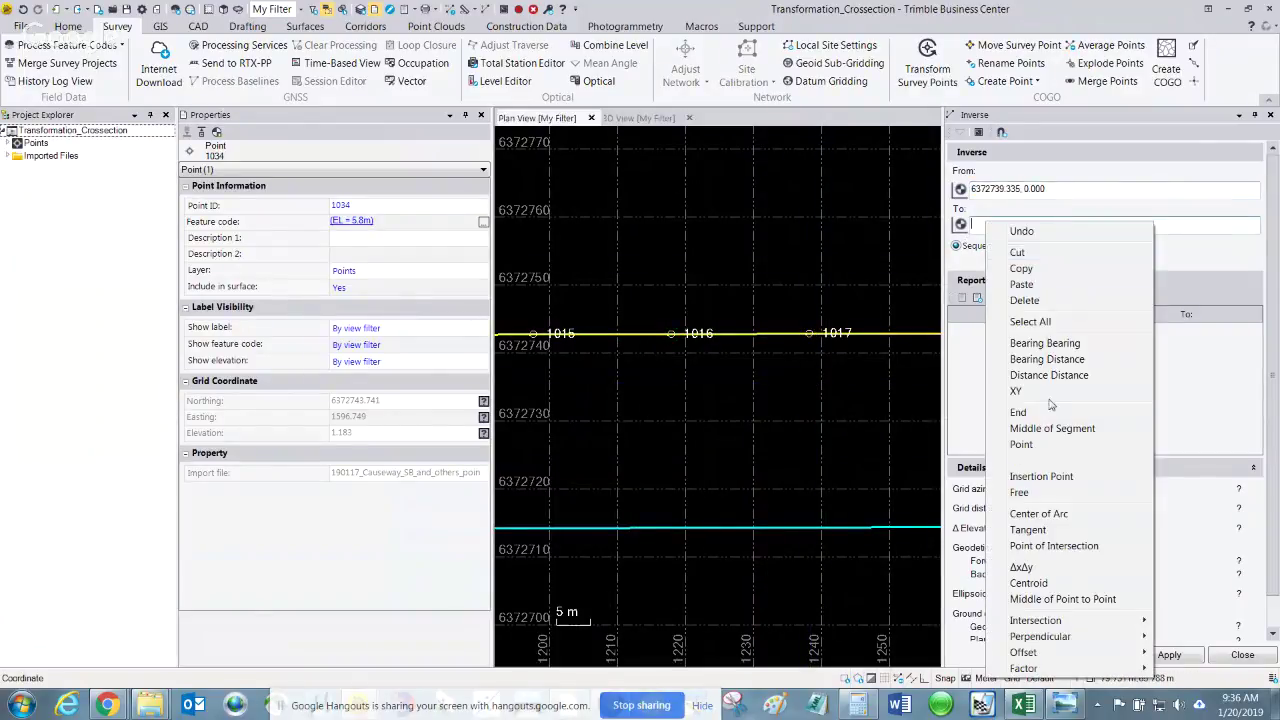
{"action": "left_click", "coordinate": [1021, 444]}
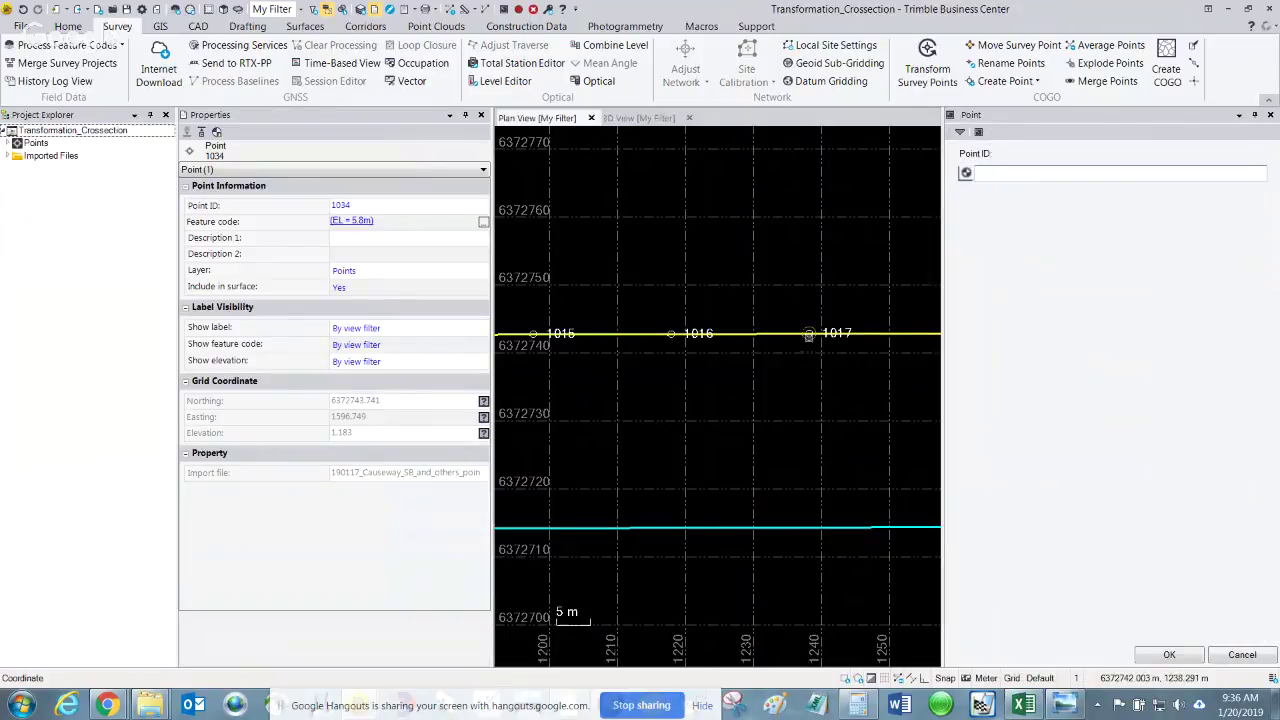
{"action": "left_click", "coordinate": [809, 333]}
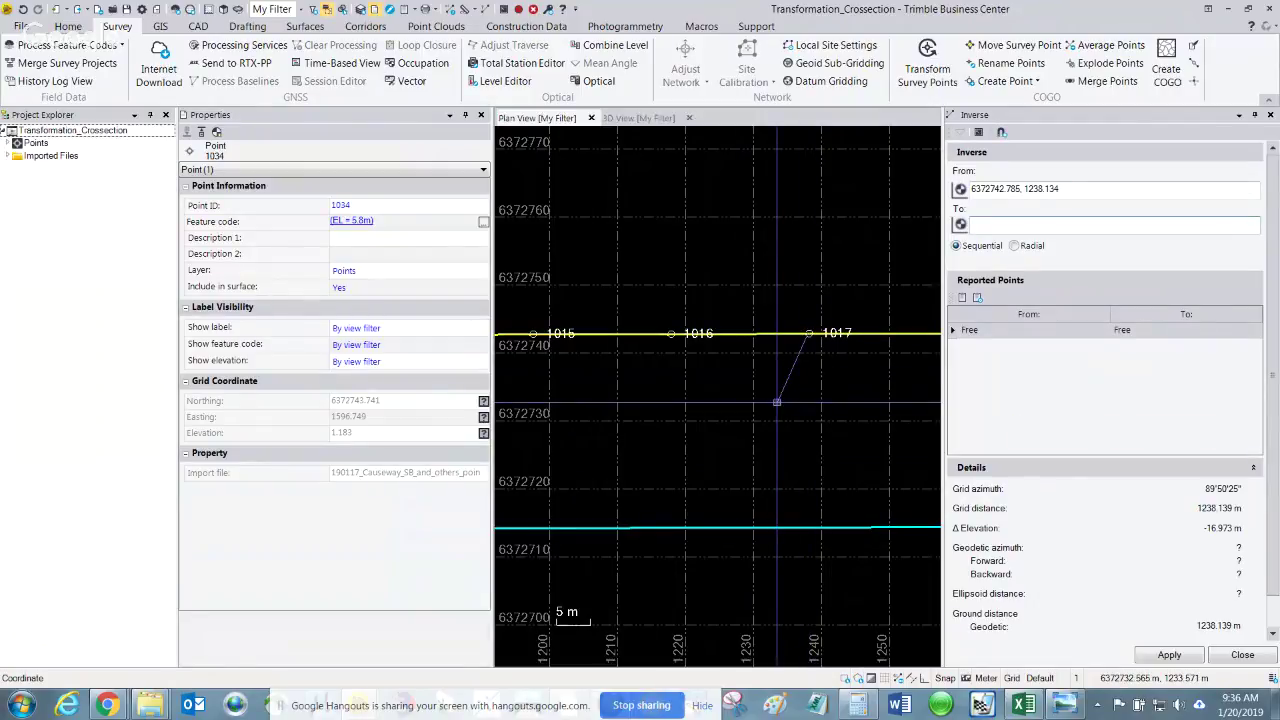
Inverse from point 1017 back to point 953 and on to NB_1125 at easting 0, and end the Inverse
{"action": "scroll", "coordinate": [777, 402], "scroll_direction": "down", "scroll_amount": 4}
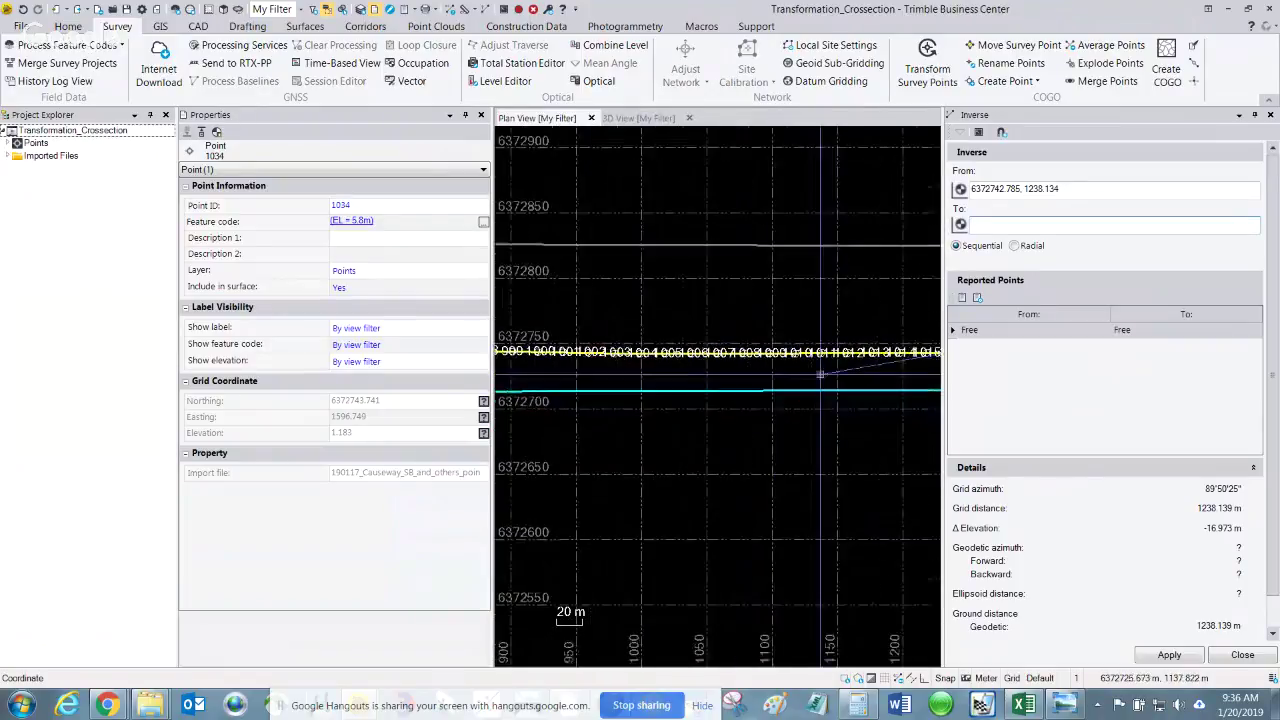
{"action": "scroll", "coordinate": [820, 375], "scroll_direction": "down", "scroll_amount": 5}
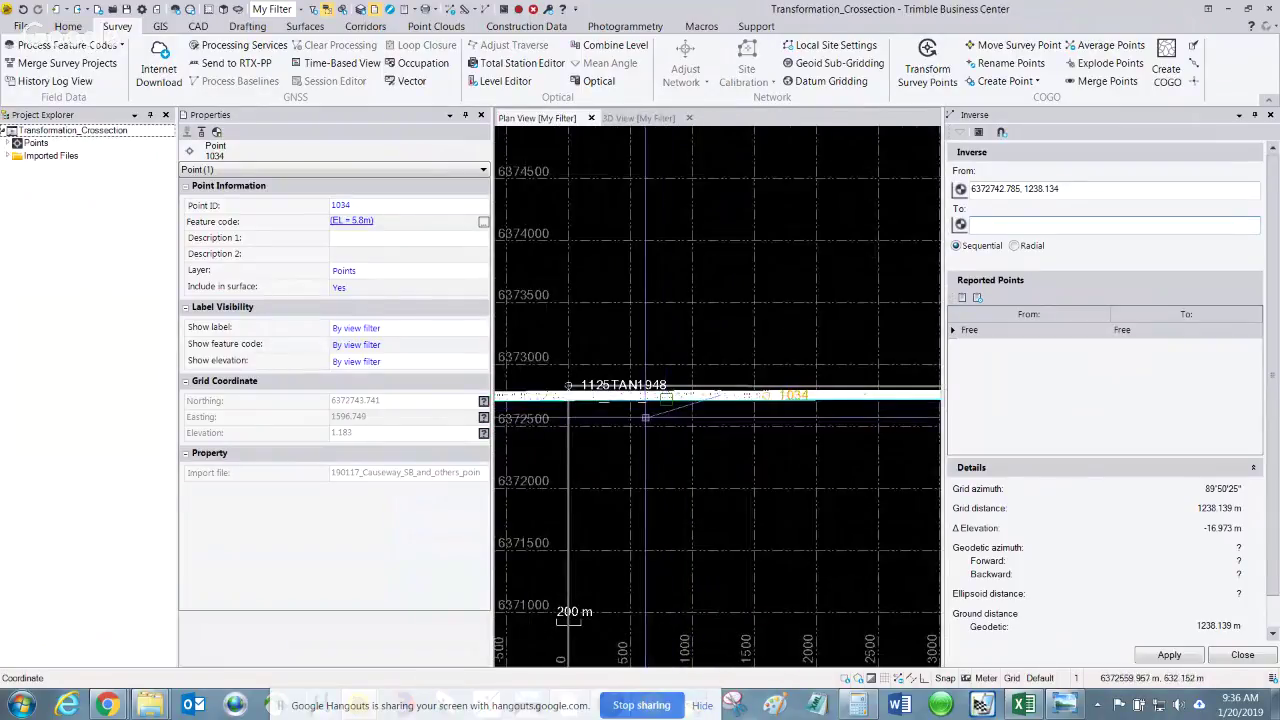
{"action": "scroll", "coordinate": [560, 390], "scroll_direction": "up", "scroll_amount": 2}
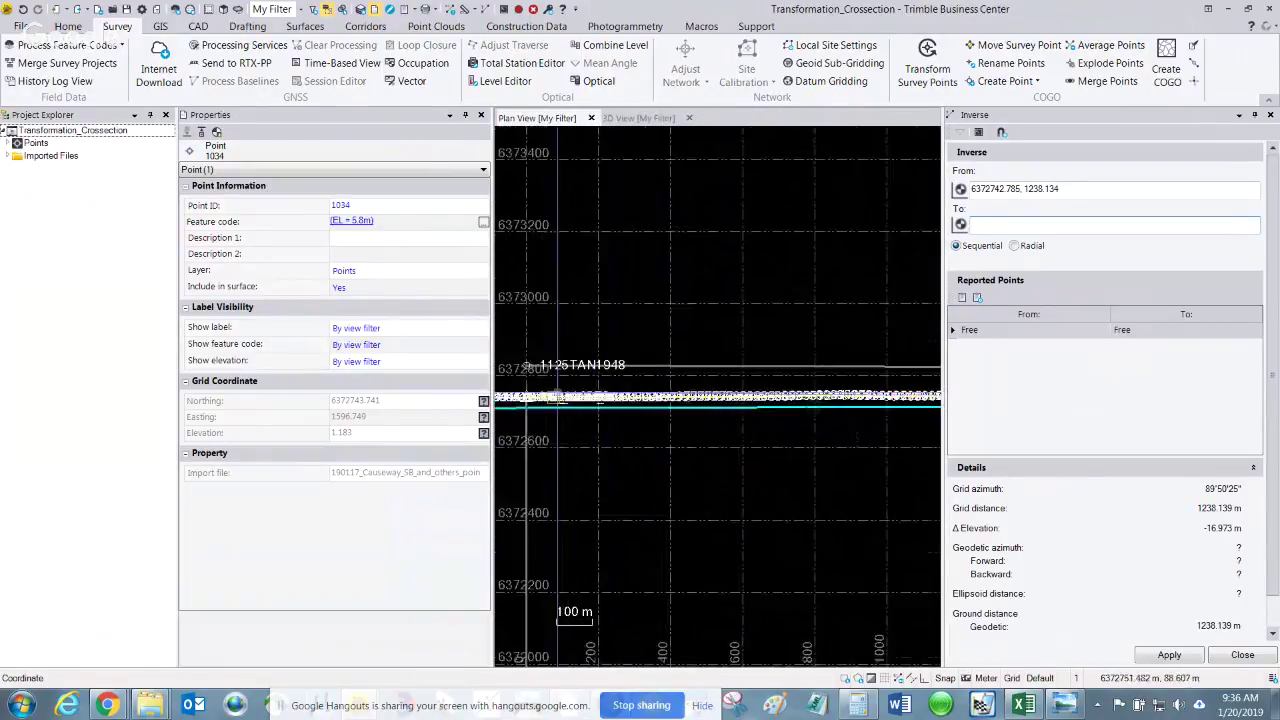
{"action": "scroll", "coordinate": [557, 397], "scroll_direction": "up", "scroll_amount": 2}
{"action": "middle_click_drag", "start_coordinate": [557, 397], "coordinate": [732, 347]}
{"action": "scroll", "coordinate": [732, 347], "scroll_direction": "up", "scroll_amount": 2}
{"action": "middle_click_drag", "start_coordinate": [742, 475], "coordinate": [738, 360]}
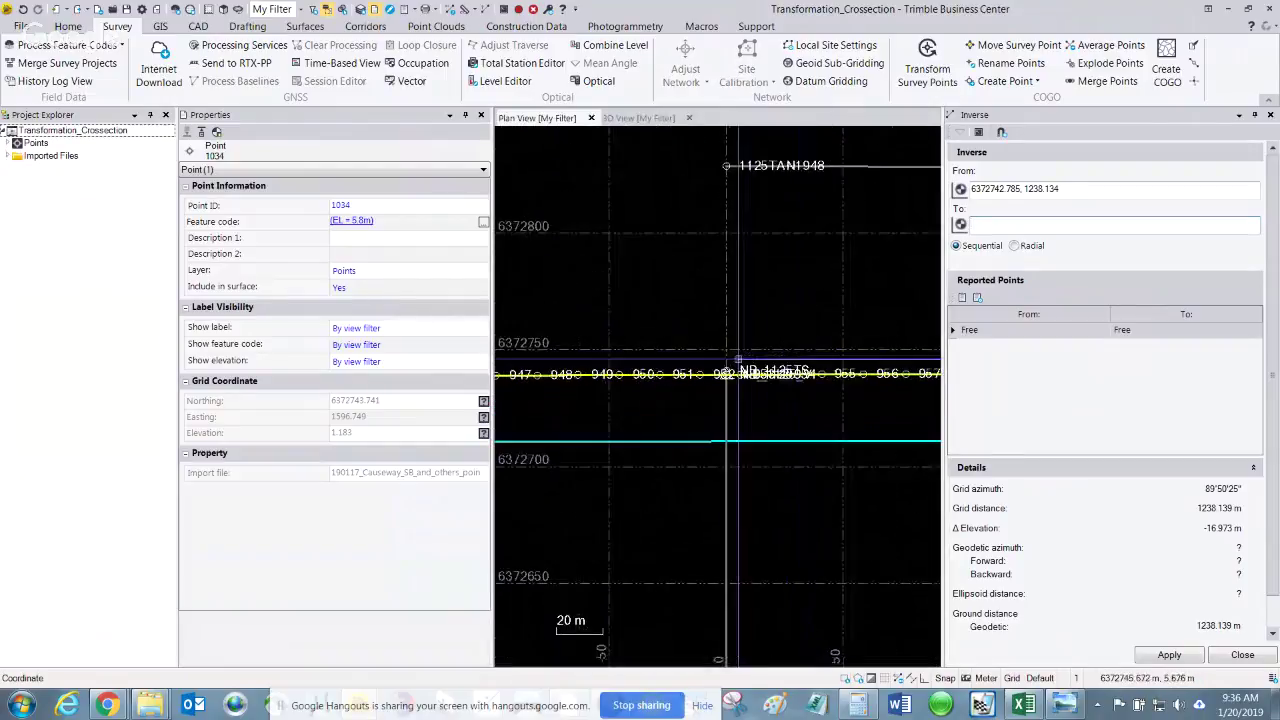
{"action": "scroll", "coordinate": [738, 360], "scroll_direction": "up", "scroll_amount": 3}
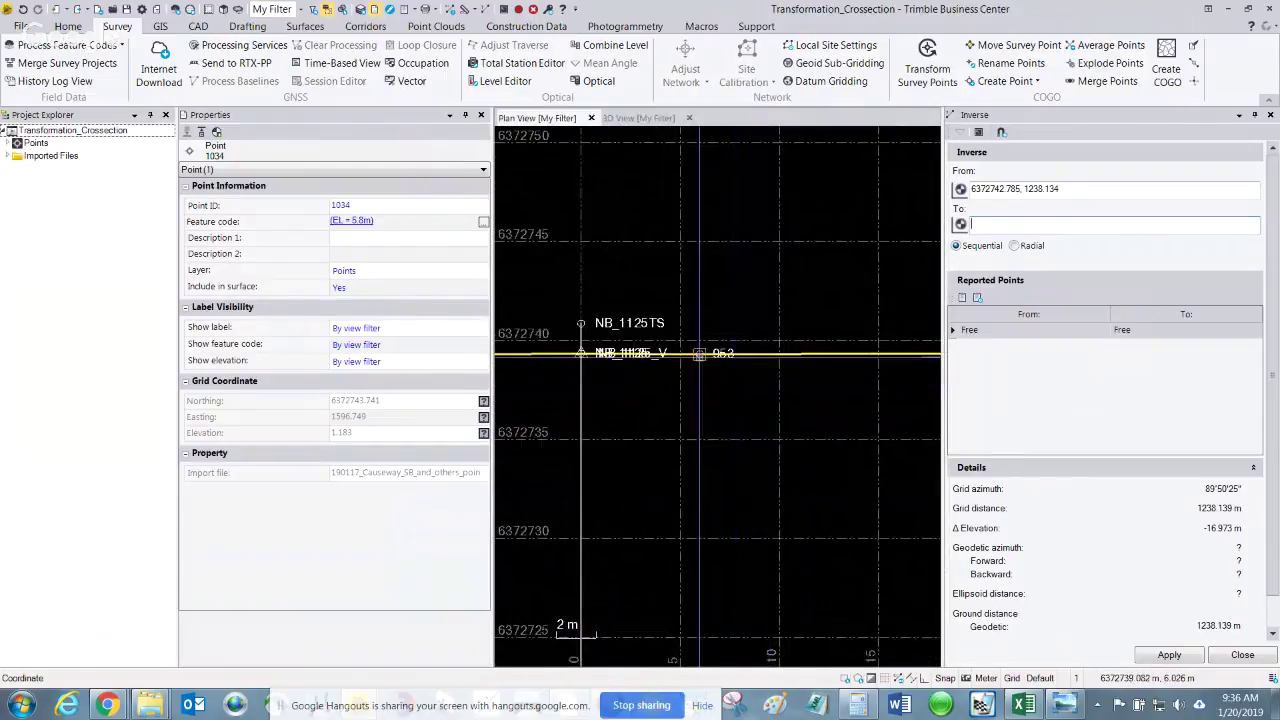
{"action": "left_click", "coordinate": [699, 353]}
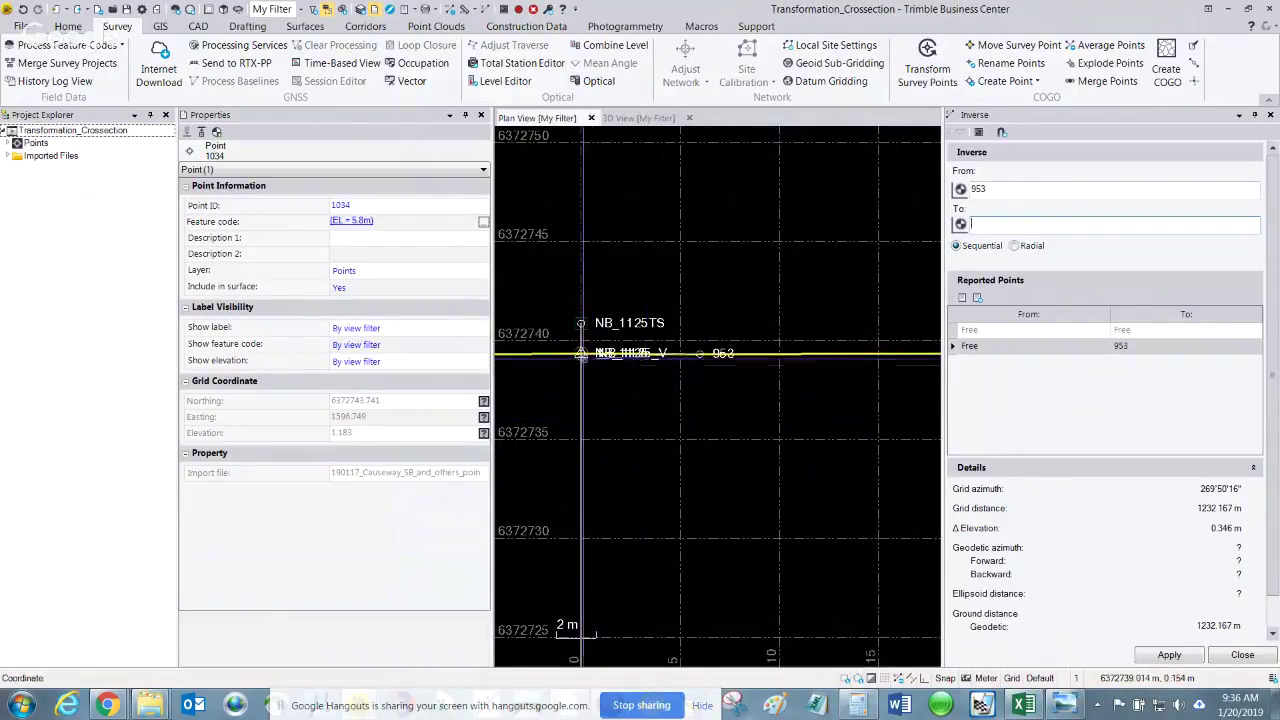
{"action": "left_click", "coordinate": [580, 353]}
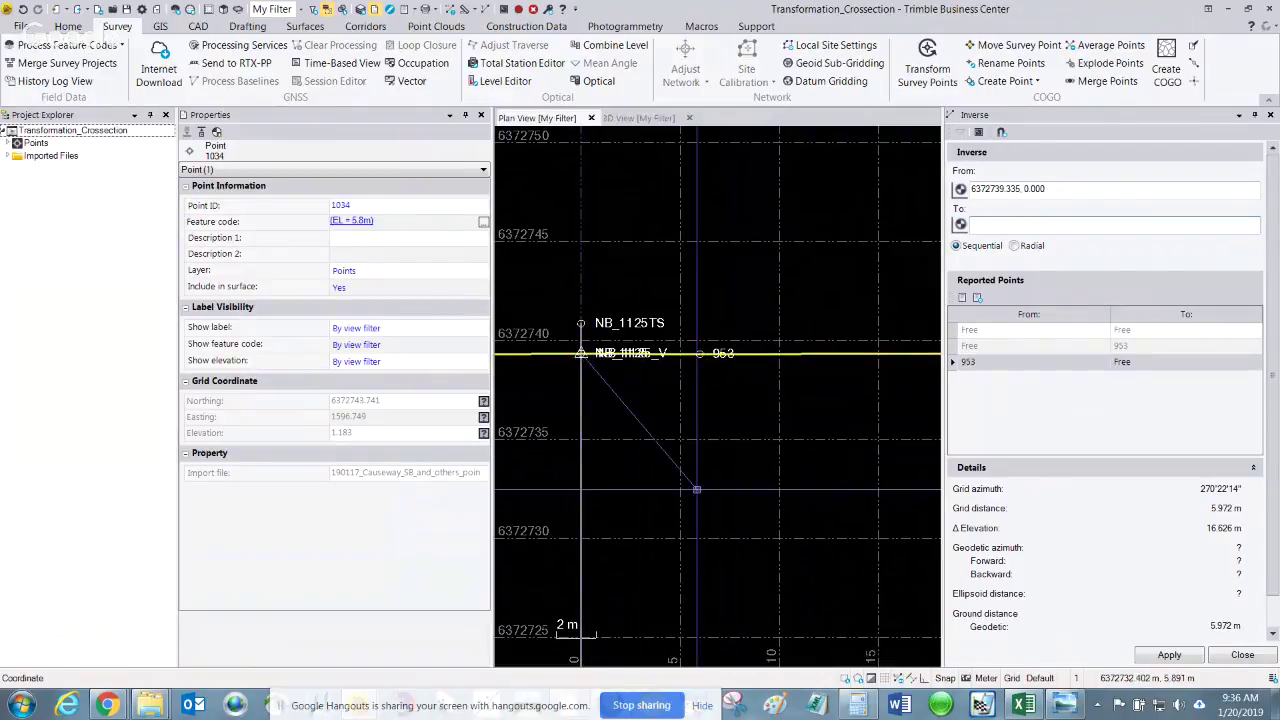
{"action": "key", "text": "Escape"}
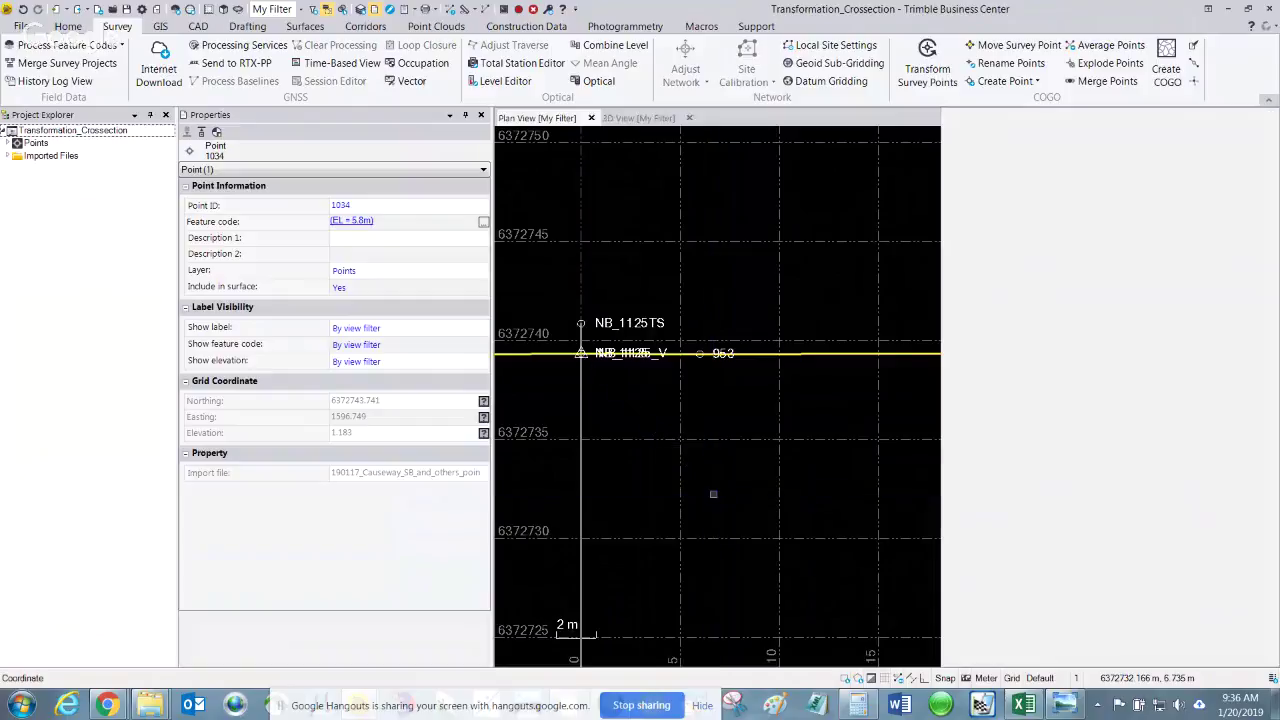
Clear the selection and start a new Inverse from point 953 on the yellow line near easting 6
{"action": "middle_click_drag", "start_coordinate": [845, 356], "coordinate": [779, 353]}
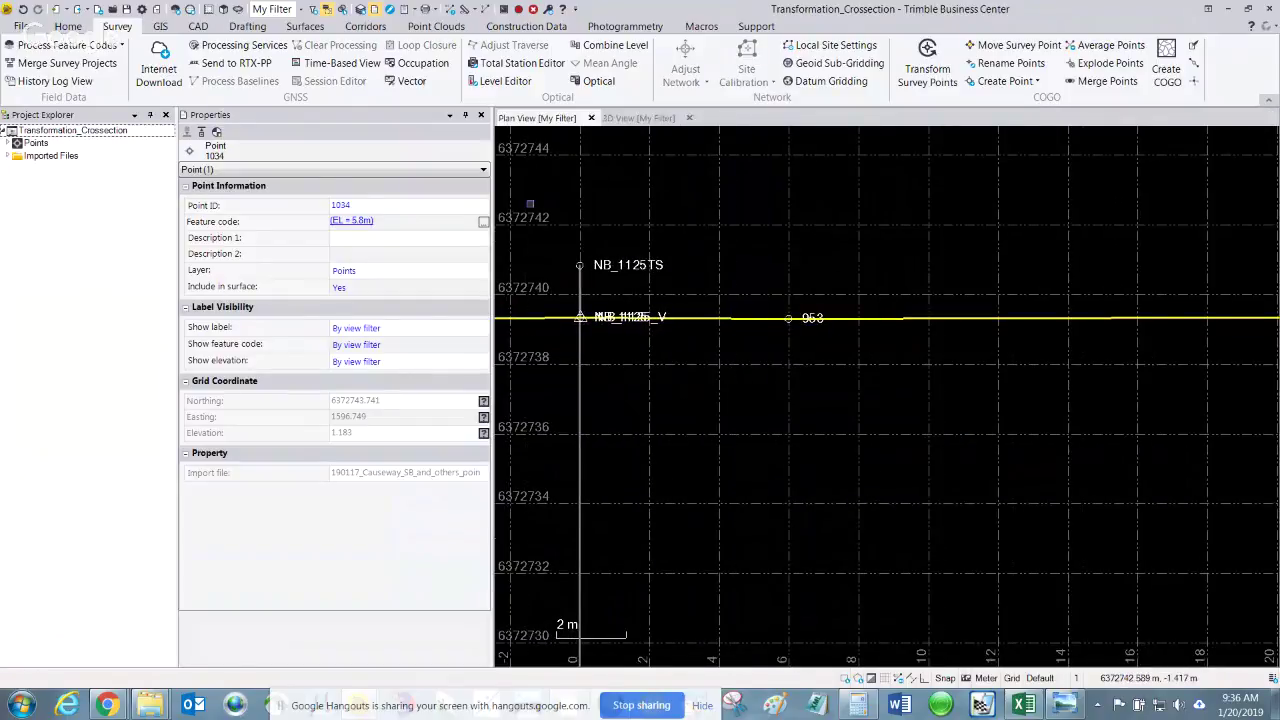
{"action": "left_click", "coordinate": [804, 366]}
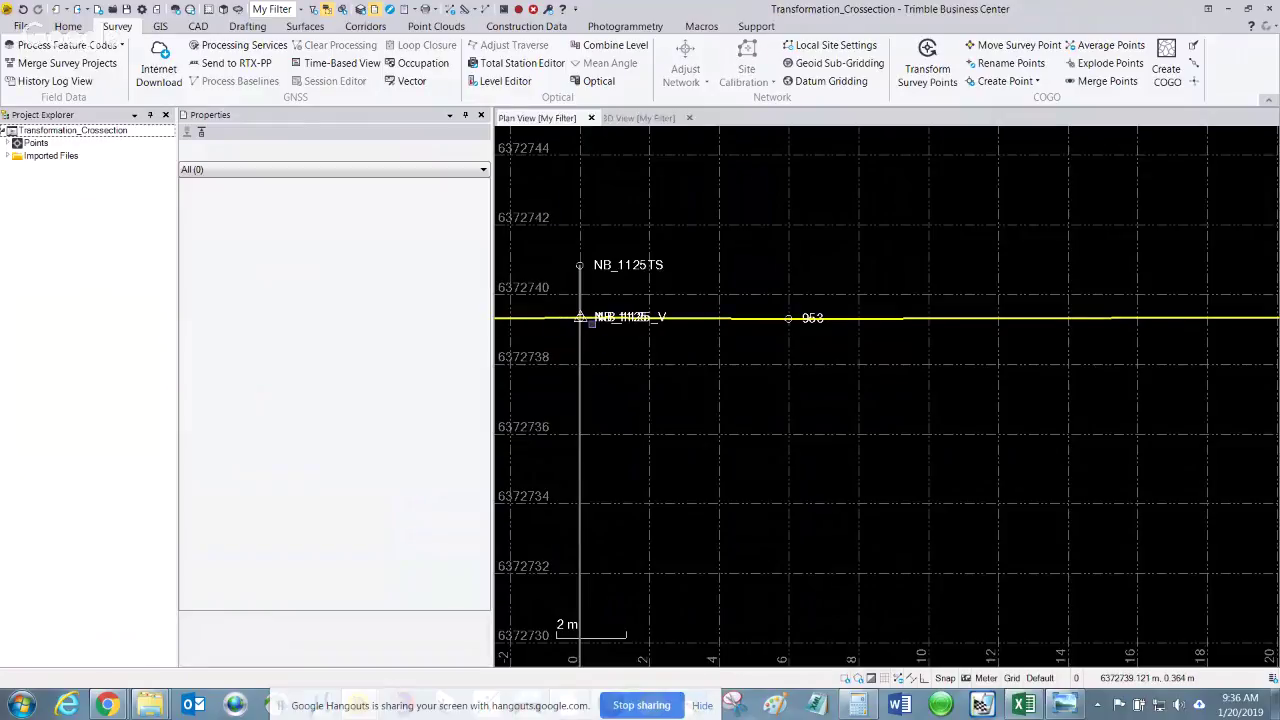
{"action": "middle_click_drag", "start_coordinate": [843, 366], "coordinate": [726, 366]}
{"action": "scroll", "coordinate": [791, 389], "scroll_direction": "down", "scroll_amount": 3}
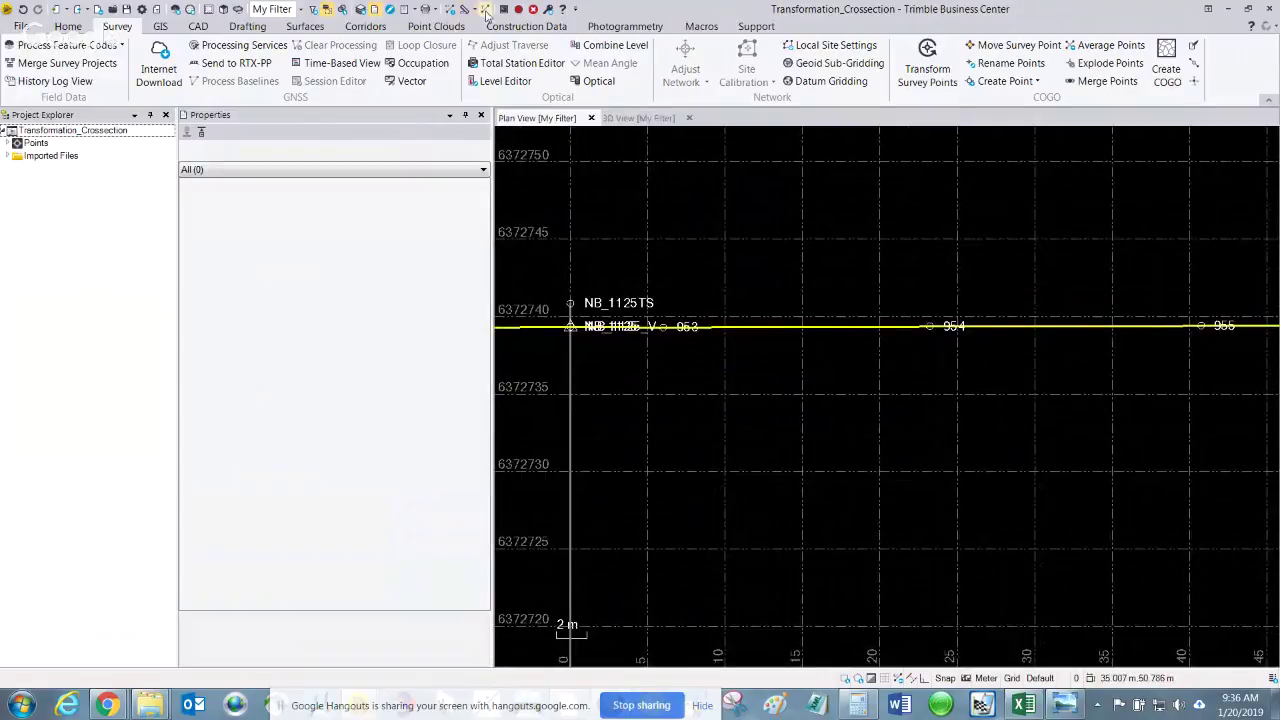
{"action": "left_click", "coordinate": [484, 9]}
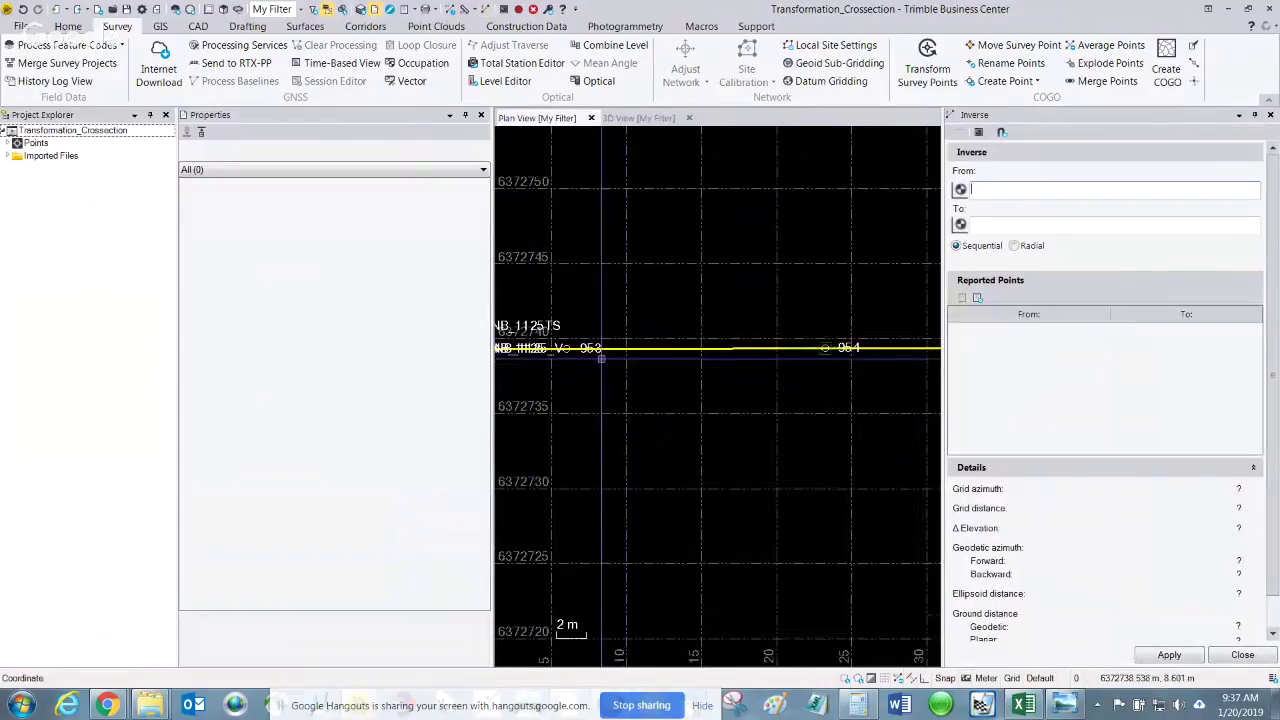
{"action": "scroll", "coordinate": [600, 355], "scroll_direction": "up", "scroll_amount": 2}
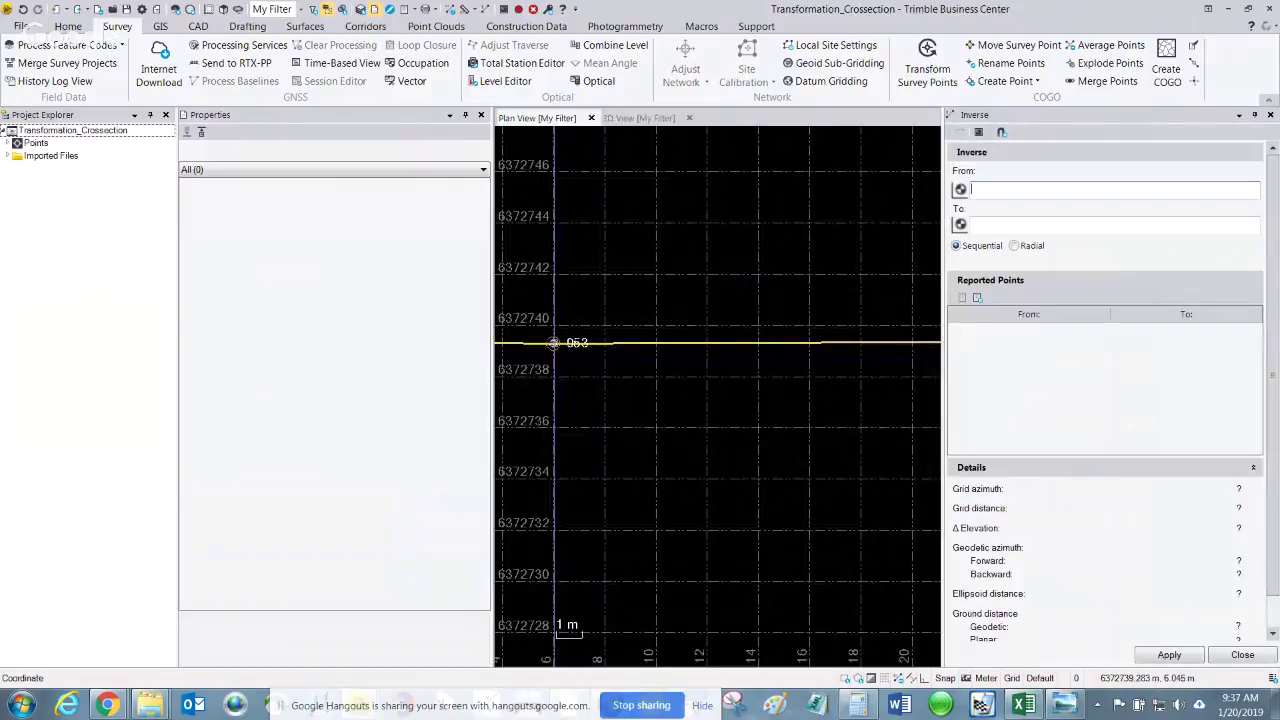
{"action": "left_click", "coordinate": [553, 343]}
Inverse from 953 to point 1005 on the yellow line near easting 999, and end the Inverse
{"action": "scroll", "coordinate": [700, 380], "scroll_direction": "down", "scroll_amount": 6}
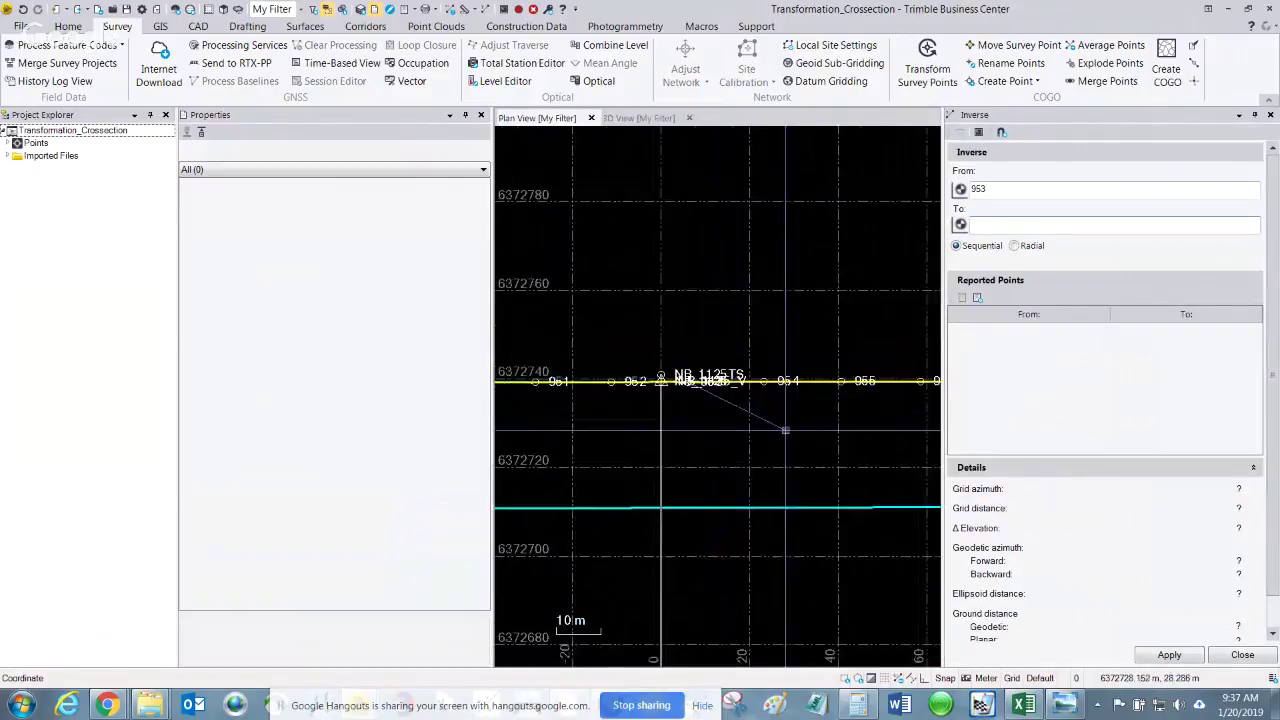
{"action": "middle_click_drag", "start_coordinate": [785, 430], "coordinate": [588, 391]}
{"action": "scroll", "coordinate": [810, 381], "scroll_direction": "down", "scroll_amount": 2}
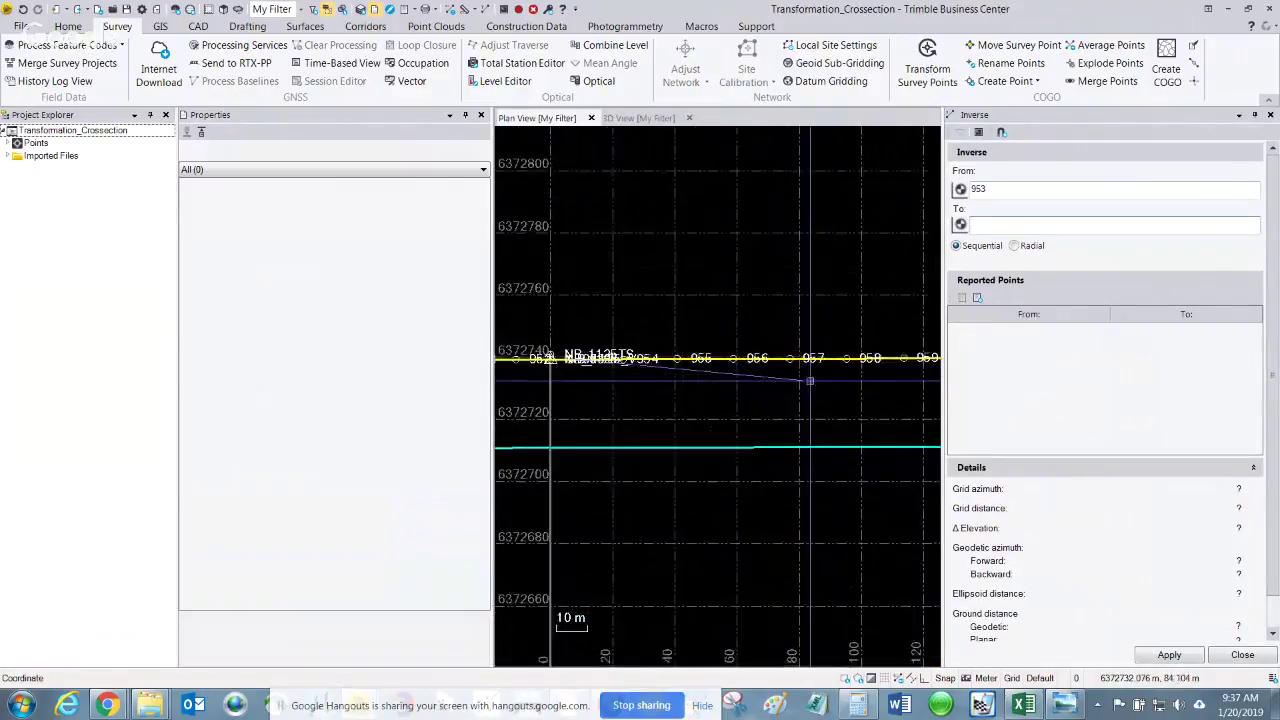
{"action": "scroll", "coordinate": [810, 381], "scroll_direction": "down", "scroll_amount": 6}
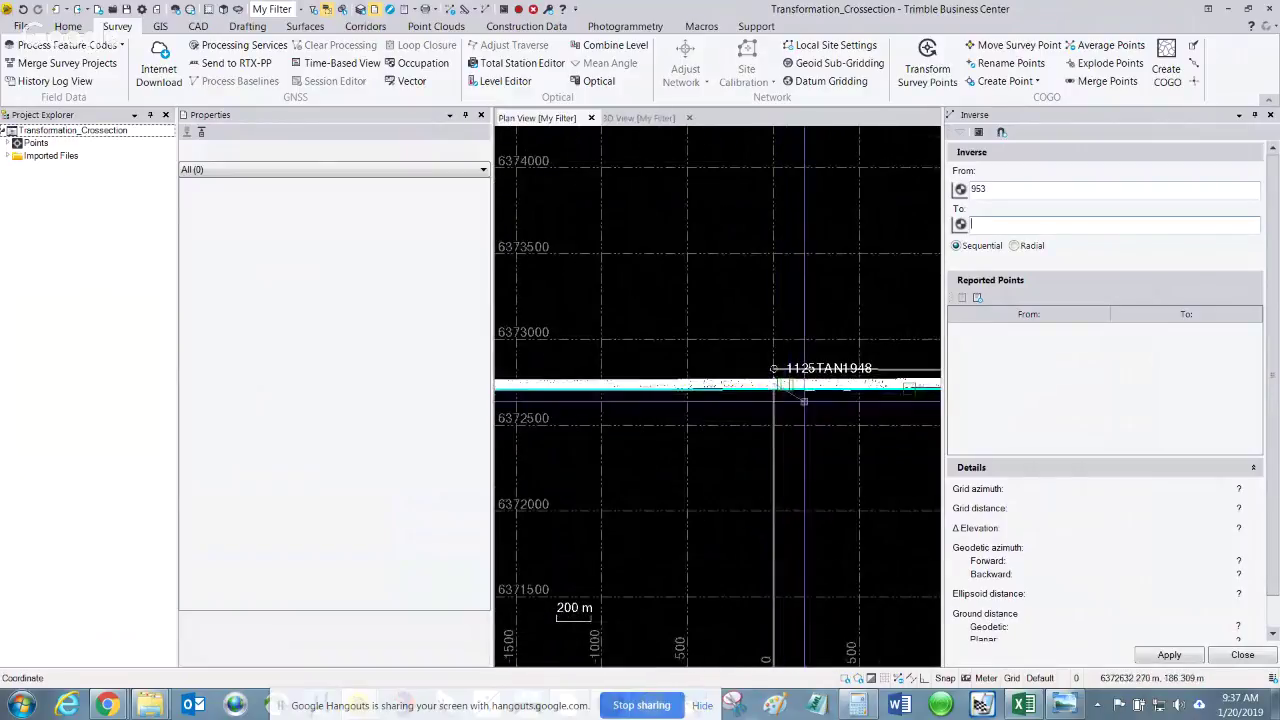
{"action": "middle_click_drag", "start_coordinate": [804, 401], "coordinate": [614, 347]}
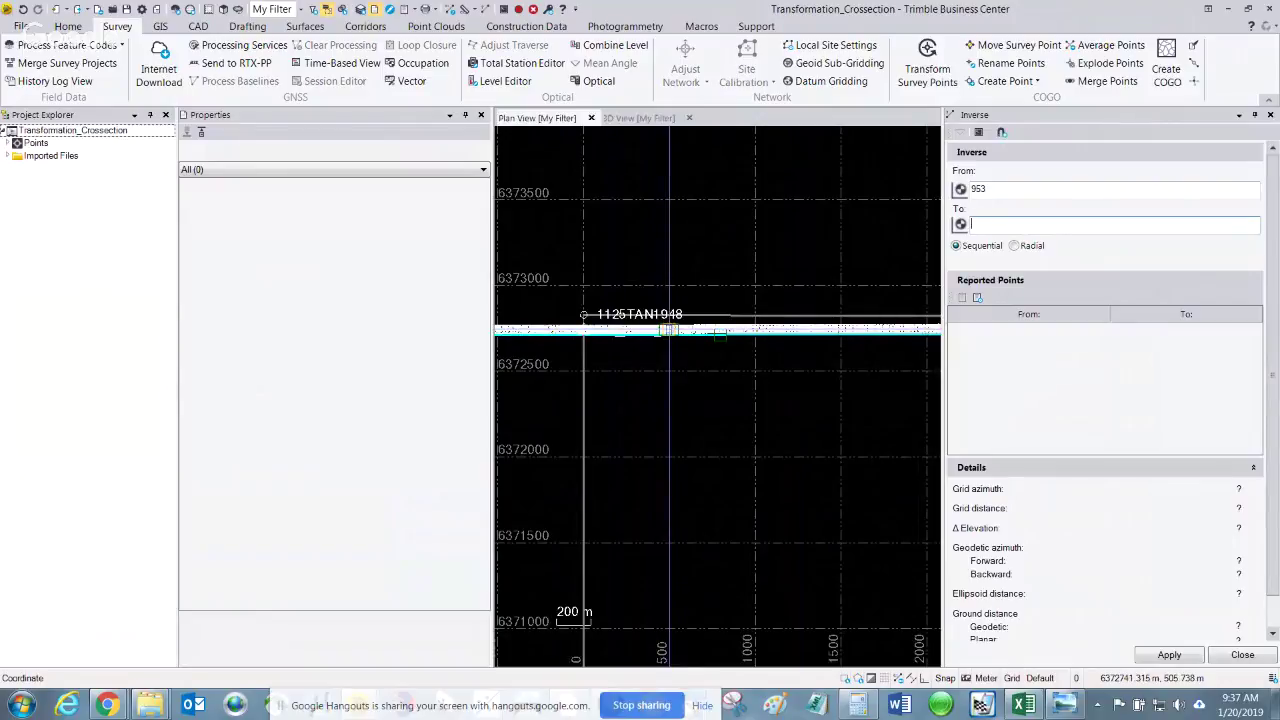
{"action": "scroll", "coordinate": [745, 330], "scroll_direction": "up", "scroll_amount": 1}
{"action": "scroll", "coordinate": [704, 339], "scroll_direction": "up", "scroll_amount": 10}
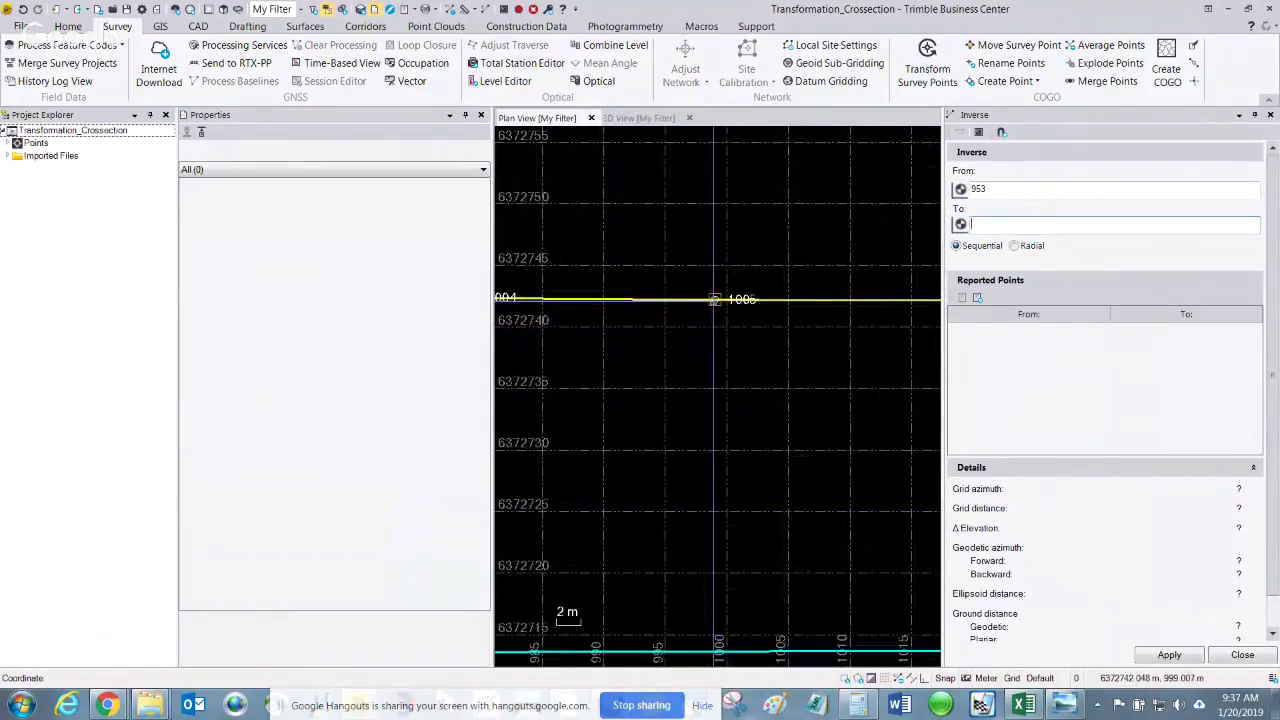
{"action": "left_click", "coordinate": [715, 299]}
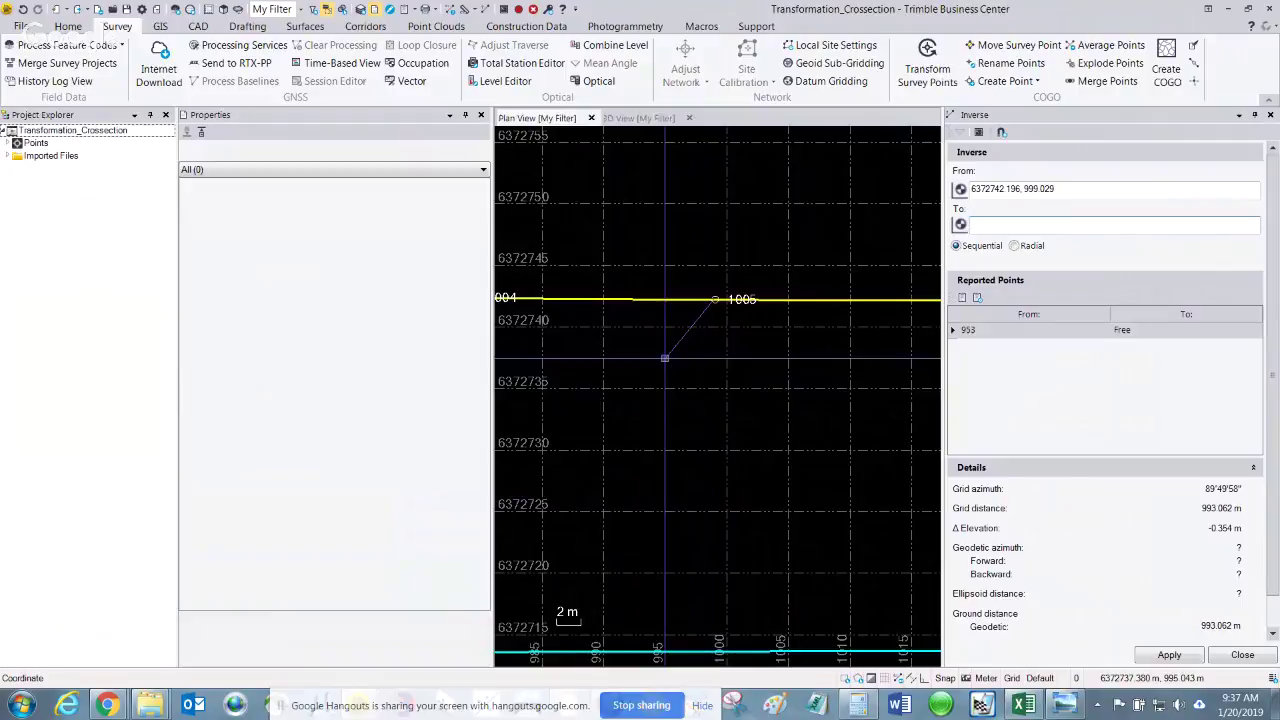
{"action": "scroll", "coordinate": [665, 357], "scroll_direction": "down", "scroll_amount": 4}
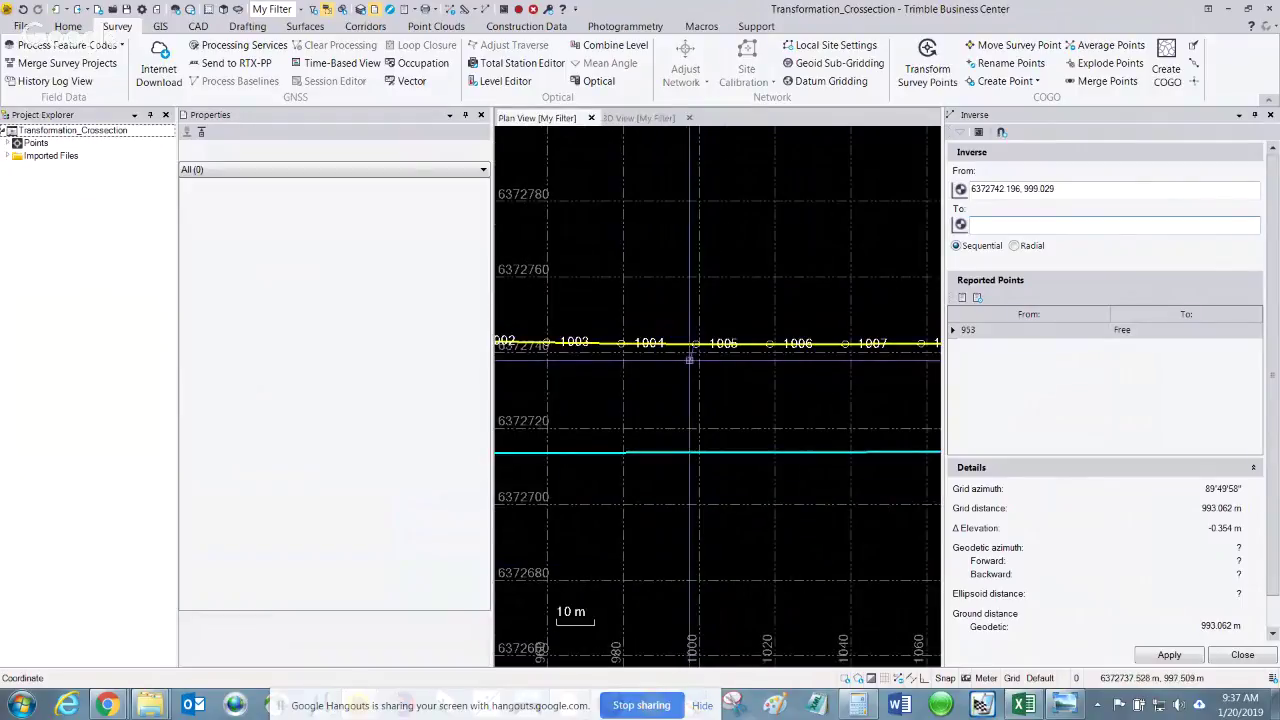
{"action": "key", "text": "Escape"}
{"action": "key", "text": "Escape"}
Check the properties of the cyan CHORD linestring west of 1125TAN1948, and clear the selection
{"action": "scroll", "coordinate": [692, 357], "scroll_direction": "down", "scroll_amount": 1}
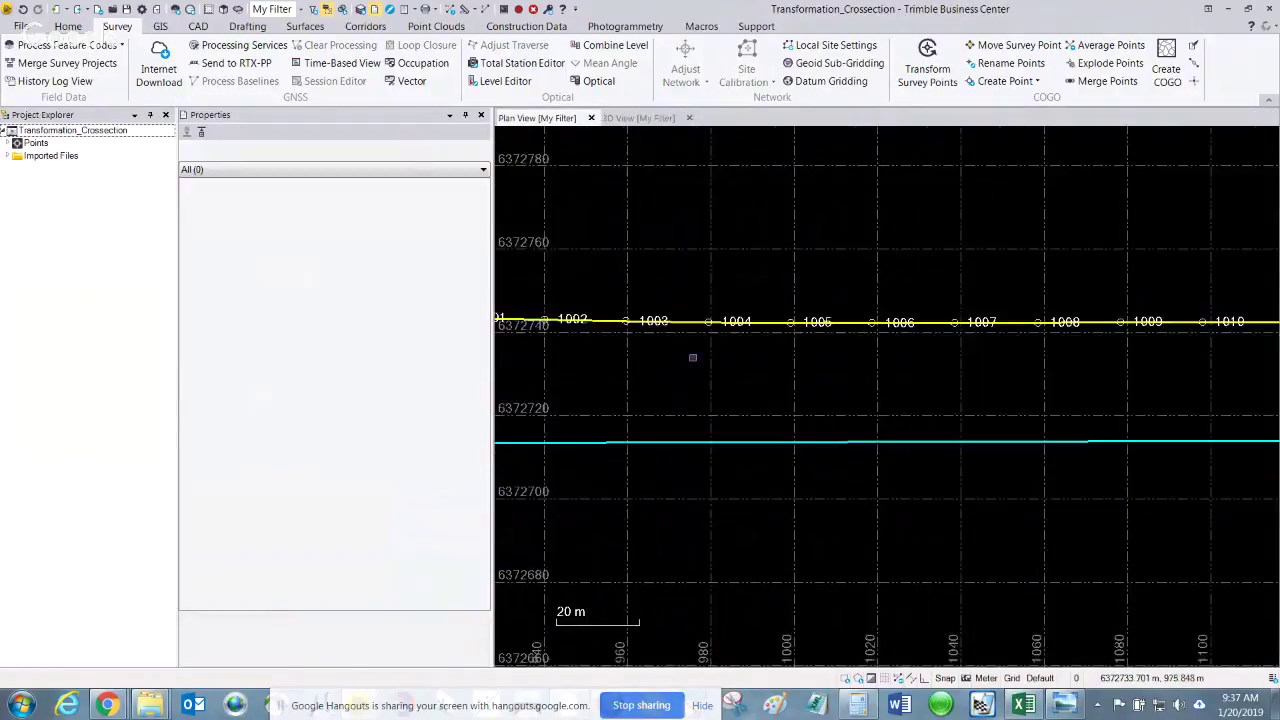
{"action": "scroll", "coordinate": [692, 357], "scroll_direction": "down", "scroll_amount": 7}
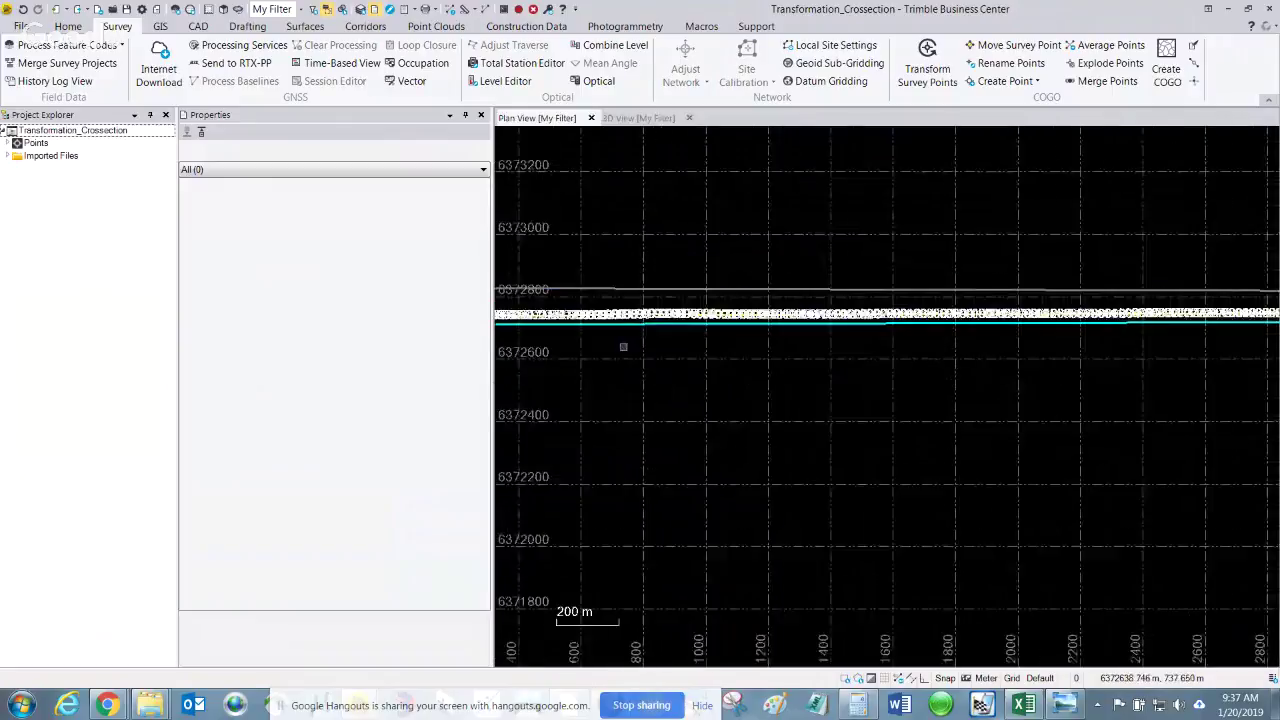
{"action": "scroll", "coordinate": [623, 347], "scroll_direction": "down", "scroll_amount": 4}
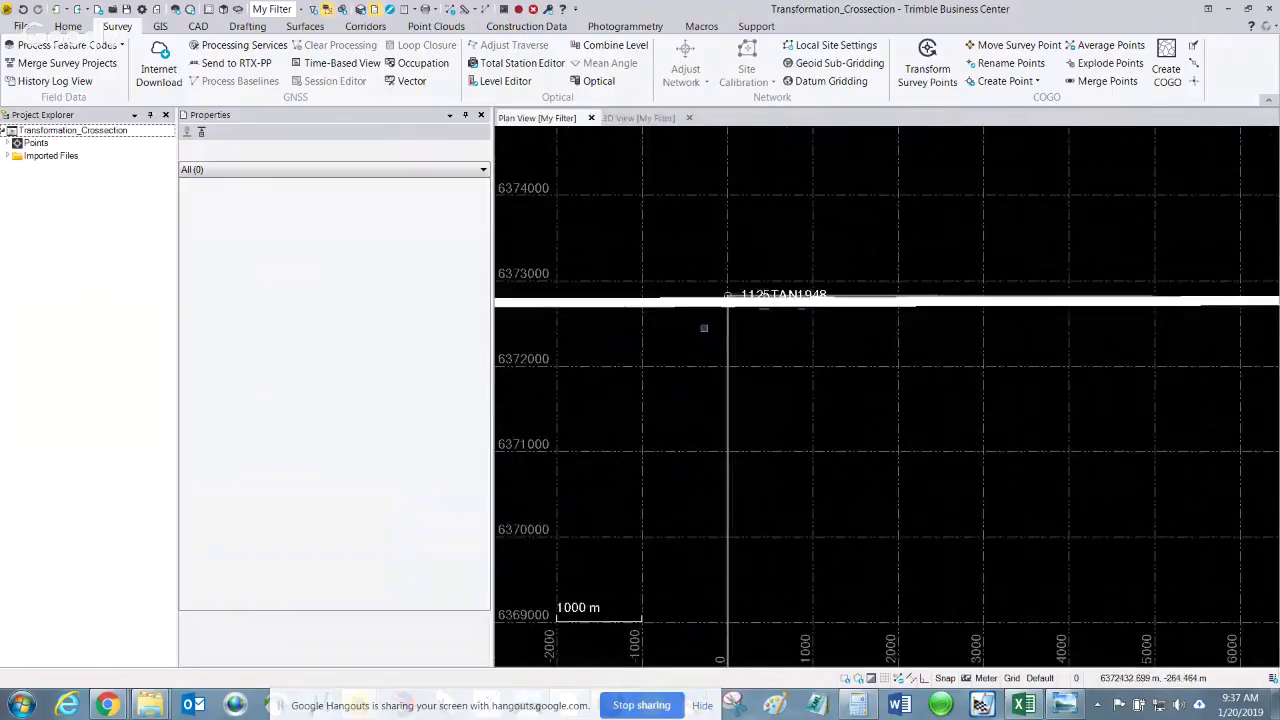
{"action": "scroll", "coordinate": [704, 328], "scroll_direction": "up", "scroll_amount": 6}
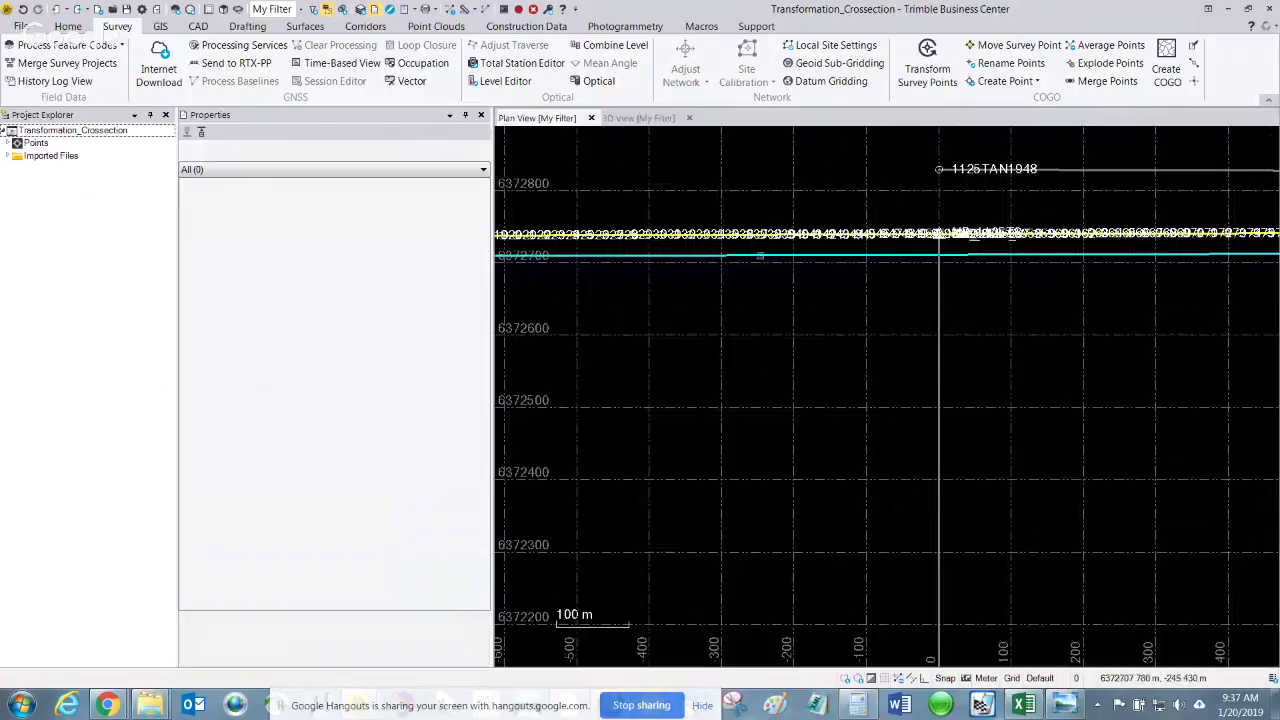
{"action": "left_click", "coordinate": [760, 255]}
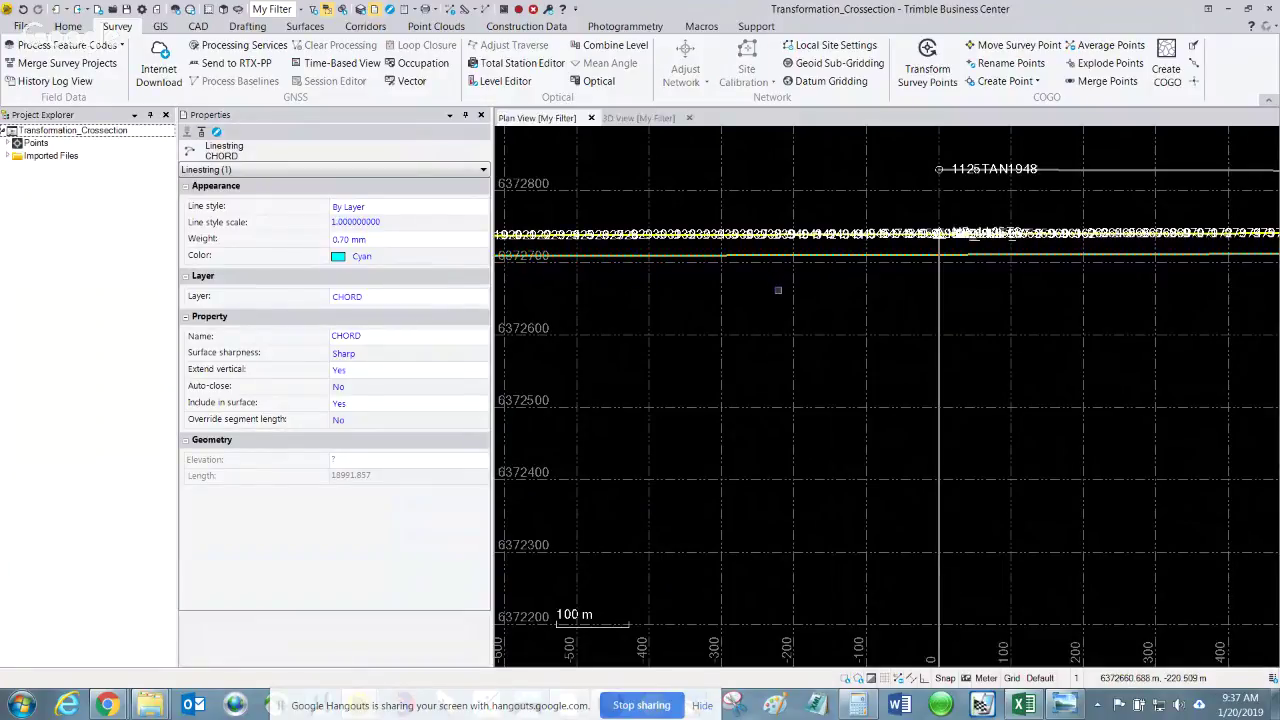
{"action": "key", "text": "Escape"}
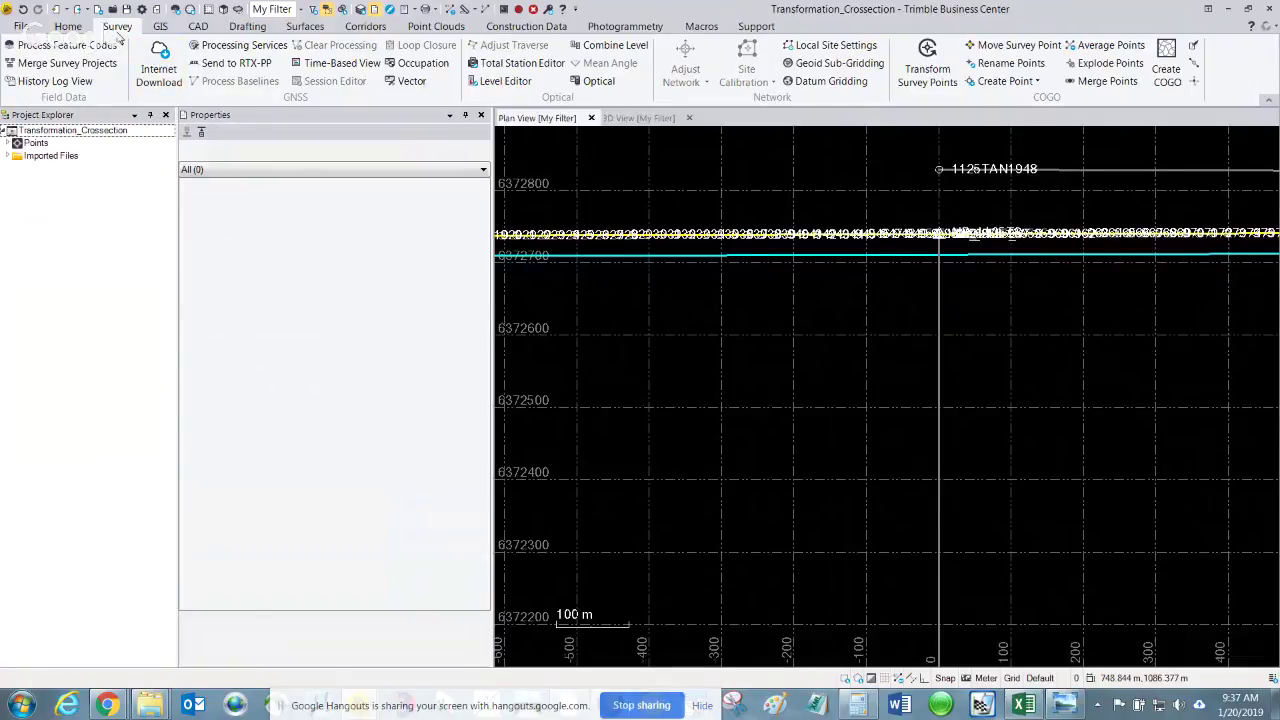
Start a Break Line operation on the cyan CHORD linestring
{"action": "left_click", "coordinate": [204, 29]}
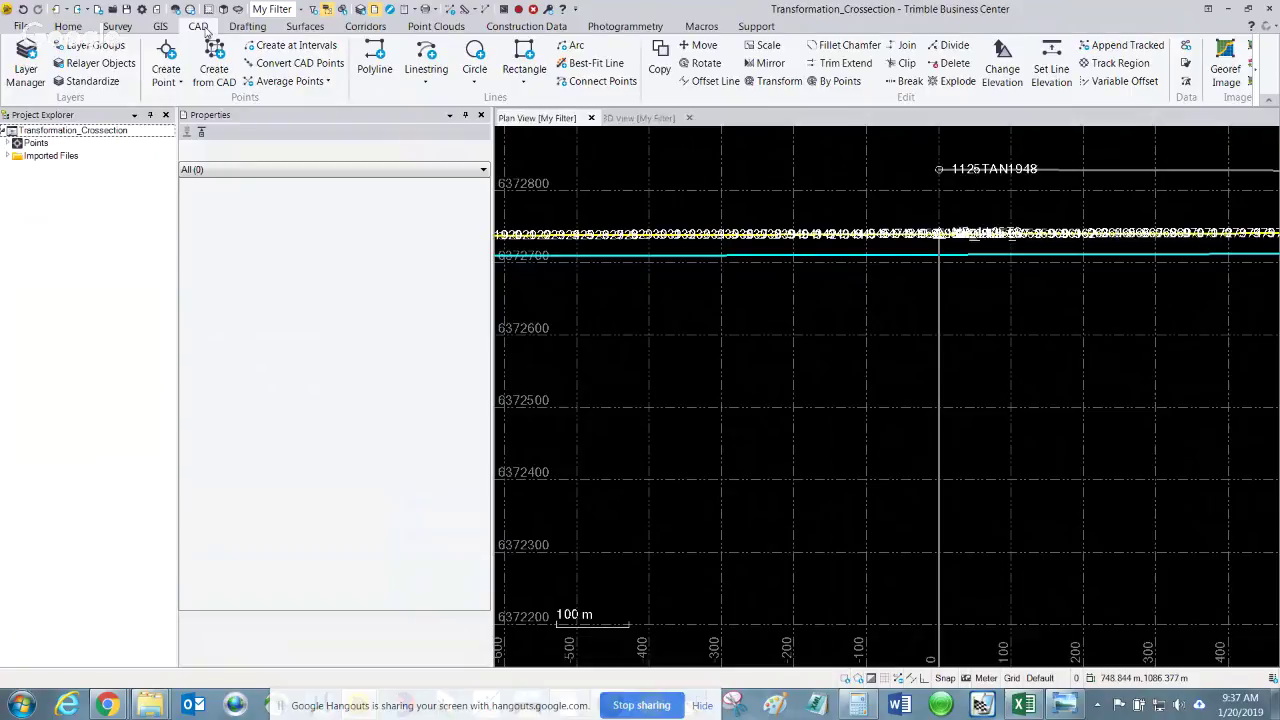
{"action": "left_click", "coordinate": [907, 84]}
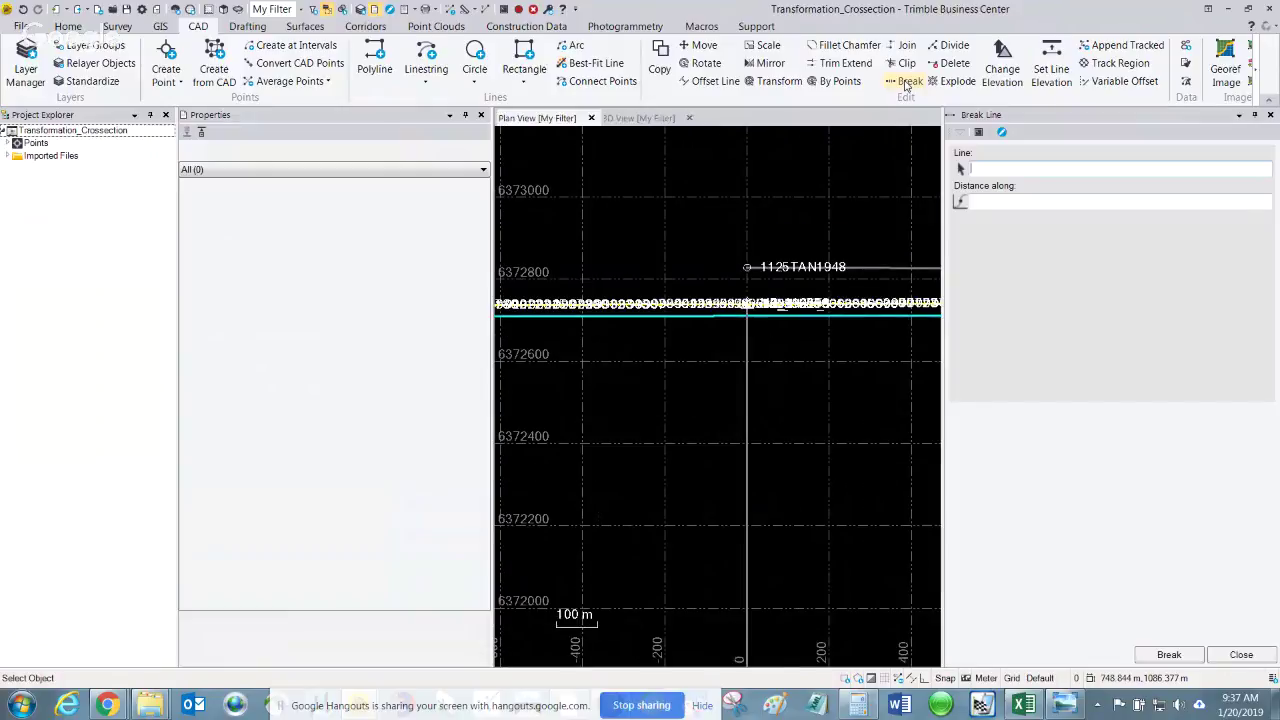
{"action": "scroll", "coordinate": [701, 333], "scroll_direction": "up", "scroll_amount": 2}
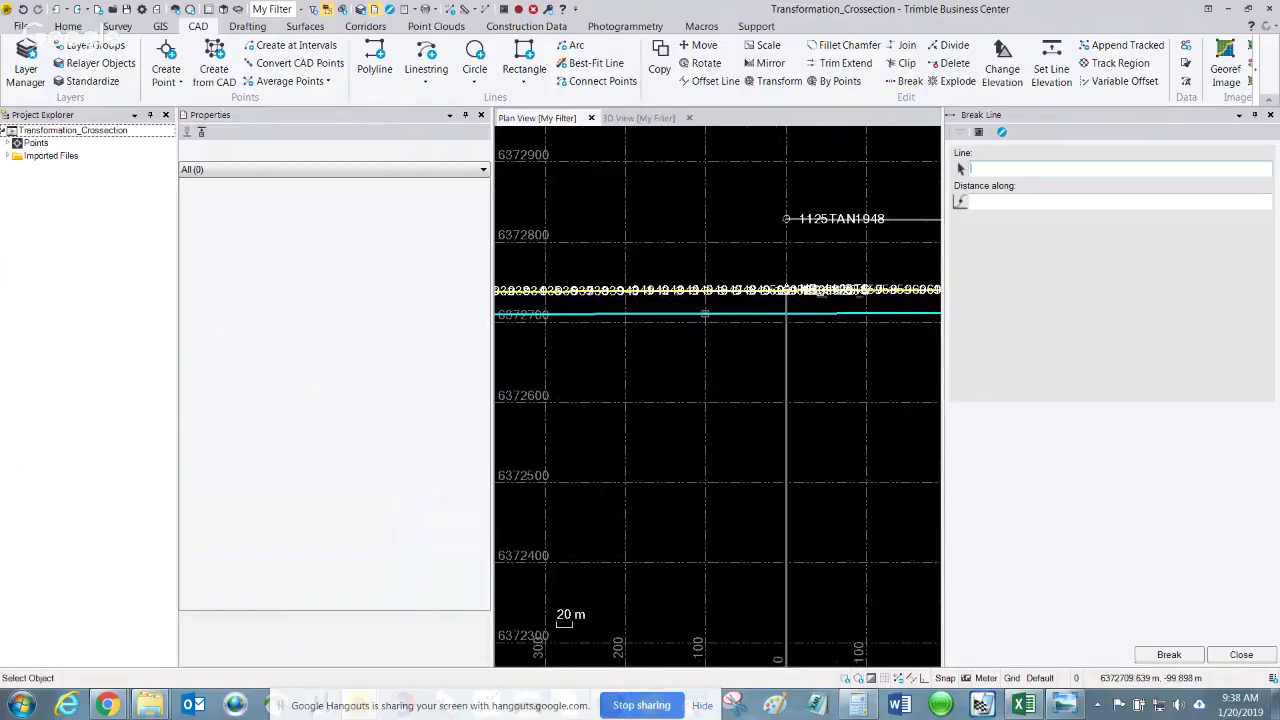
{"action": "left_click", "coordinate": [705, 314]}
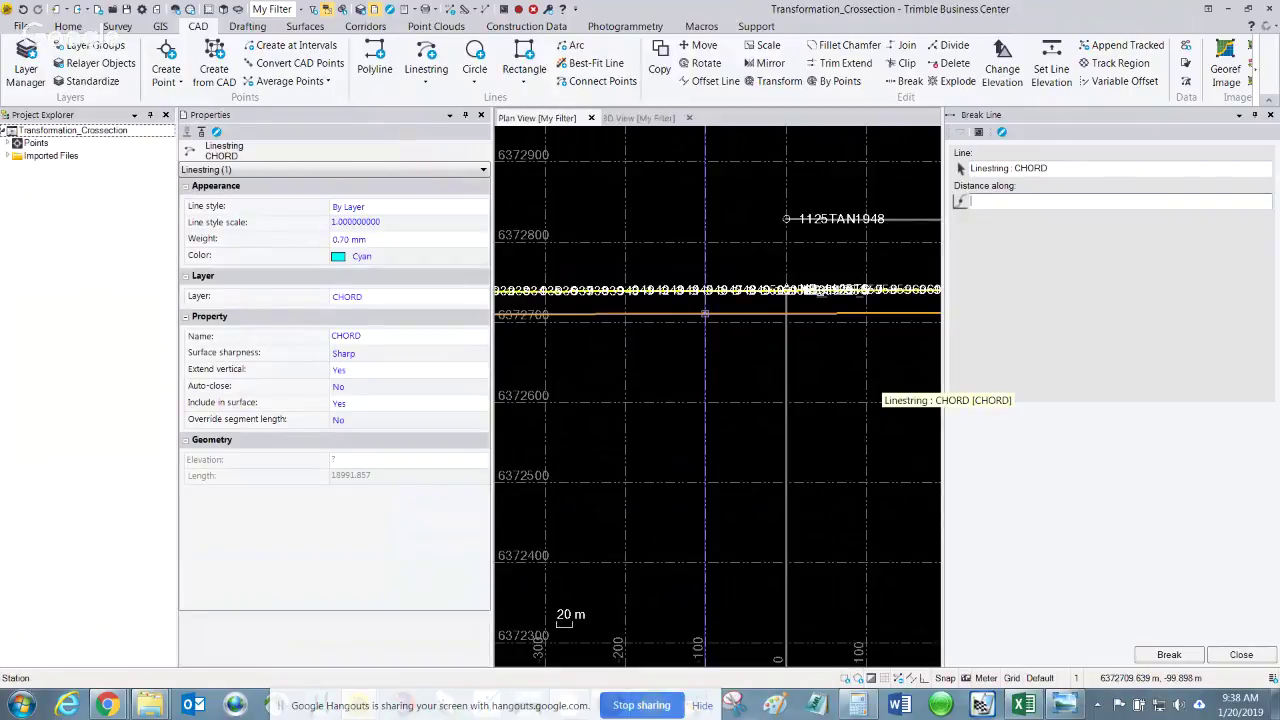
{"action": "right_click", "coordinate": [999, 202]}
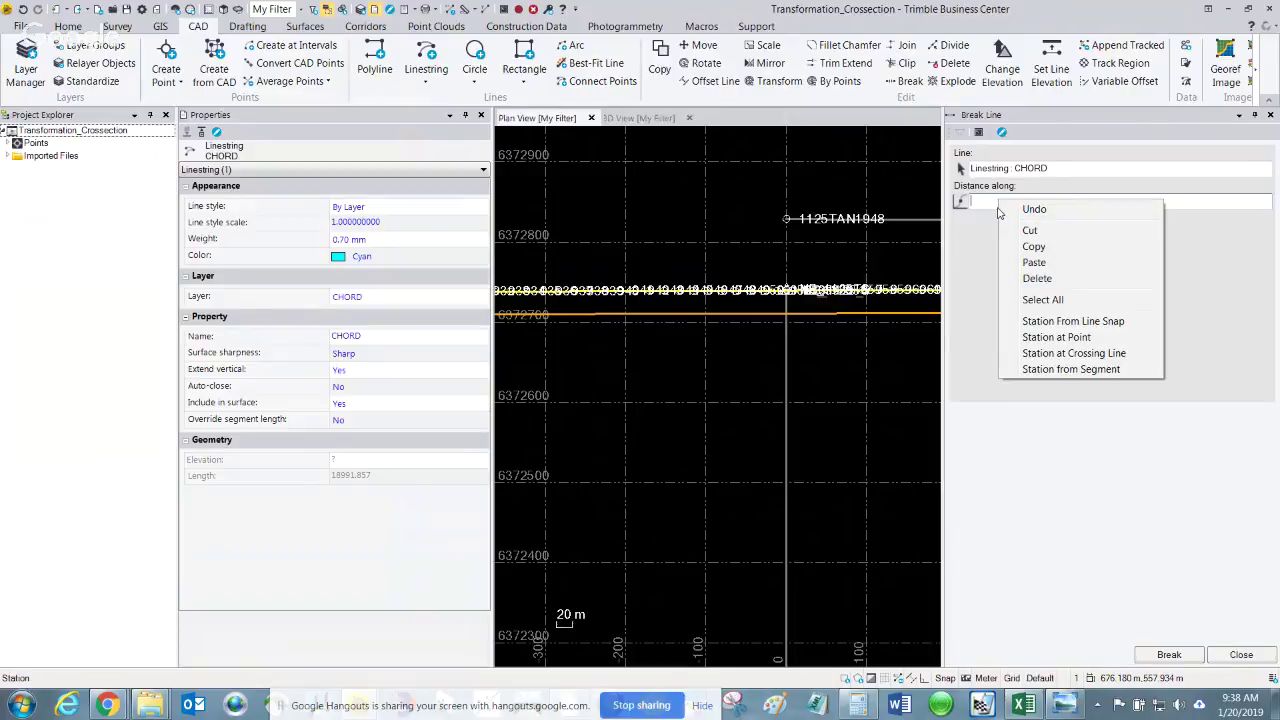
{"action": "left_click", "coordinate": [1036, 356]}
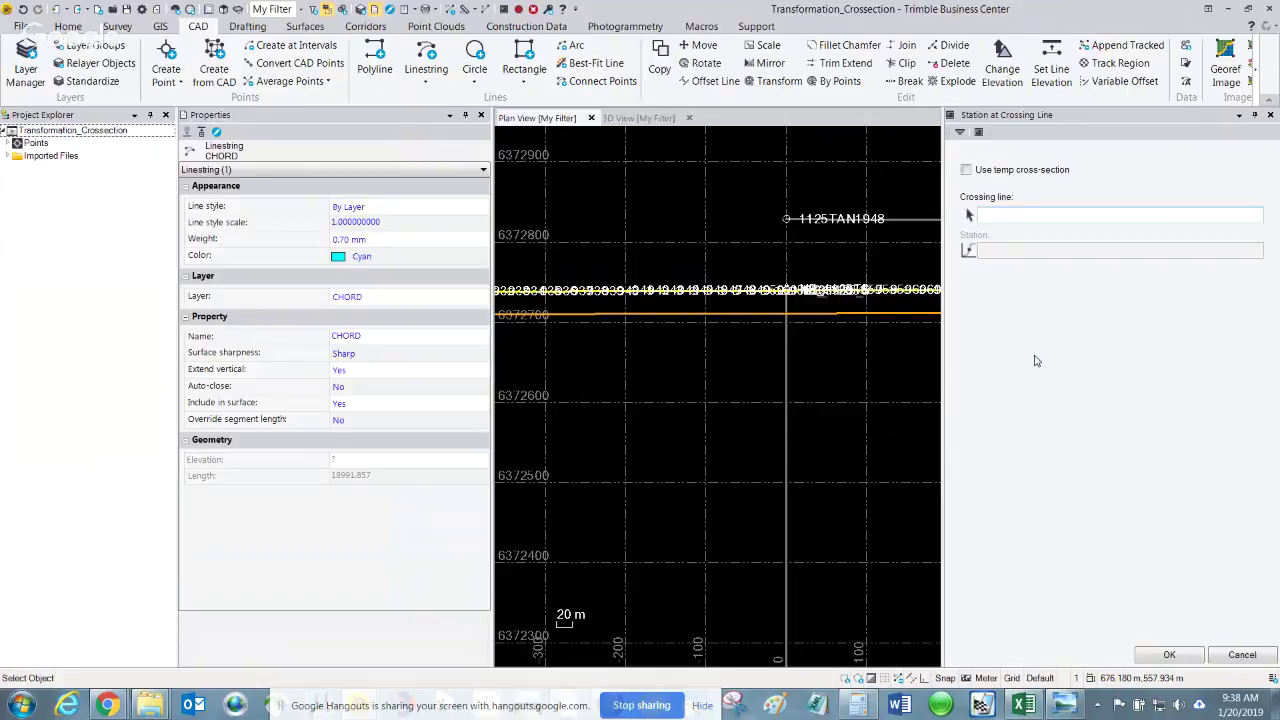
{"action": "left_click", "coordinate": [1244, 656]}
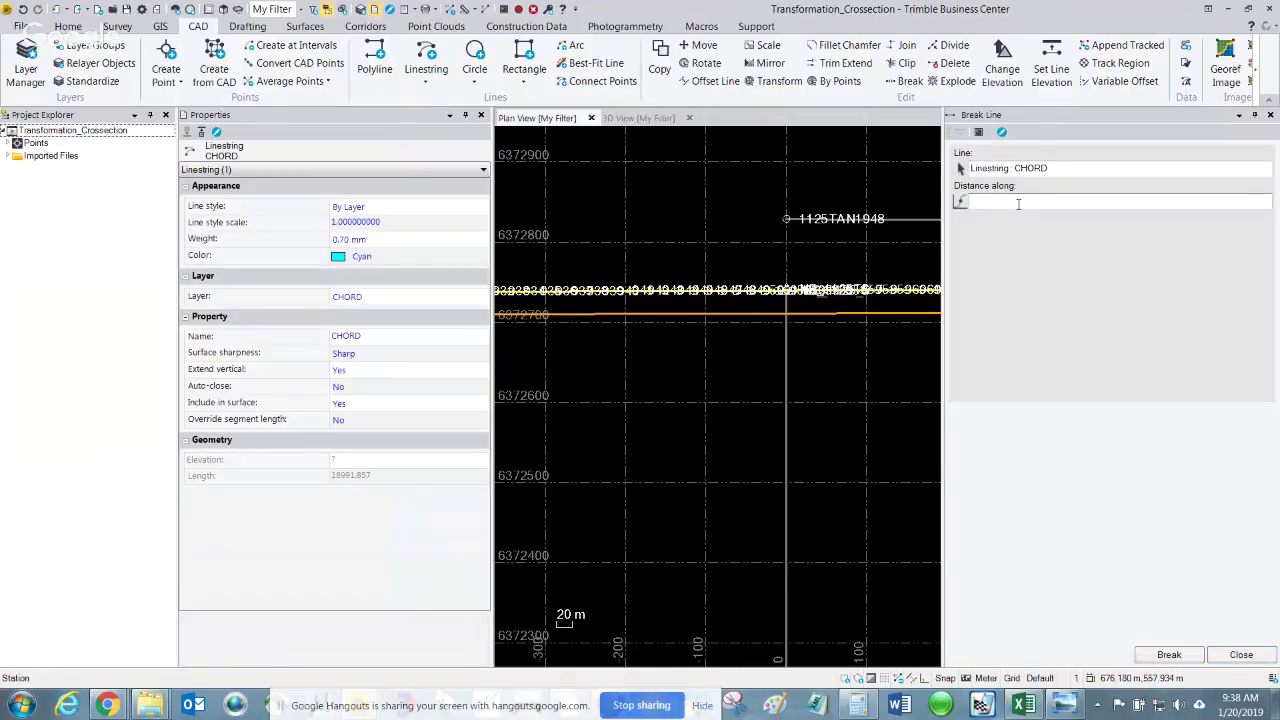
Try to break the CHORD linestring at a distance along of 18991.86
{"action": "left_click", "coordinate": [1018, 204]}
{"action": "type", "text": "18"}
{"action": "type", "text": "991.86"}
{"action": "left_click", "coordinate": [1168, 656]}
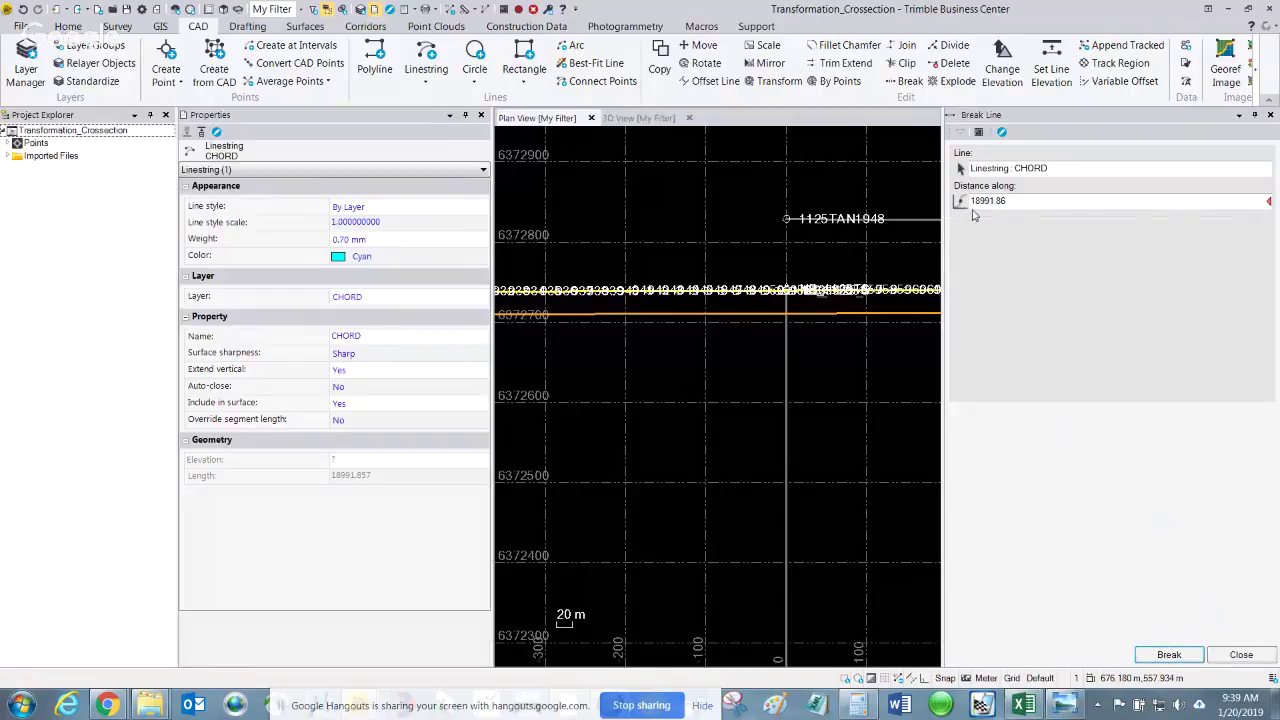
{"action": "left_click", "coordinate": [1013, 200]}
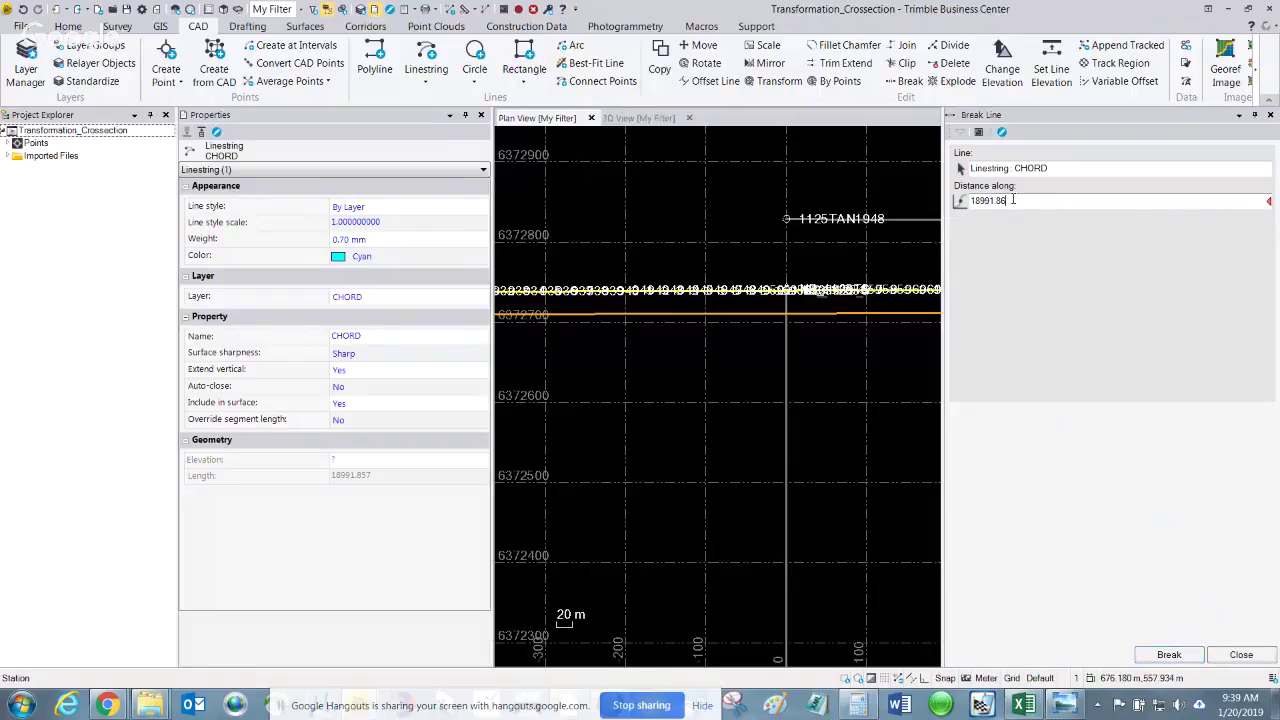
Check the horizontal start segment and coordinate of the CHORD linestring in Edit Linestring, and exit both line commands
{"action": "left_click", "coordinate": [1003, 134]}
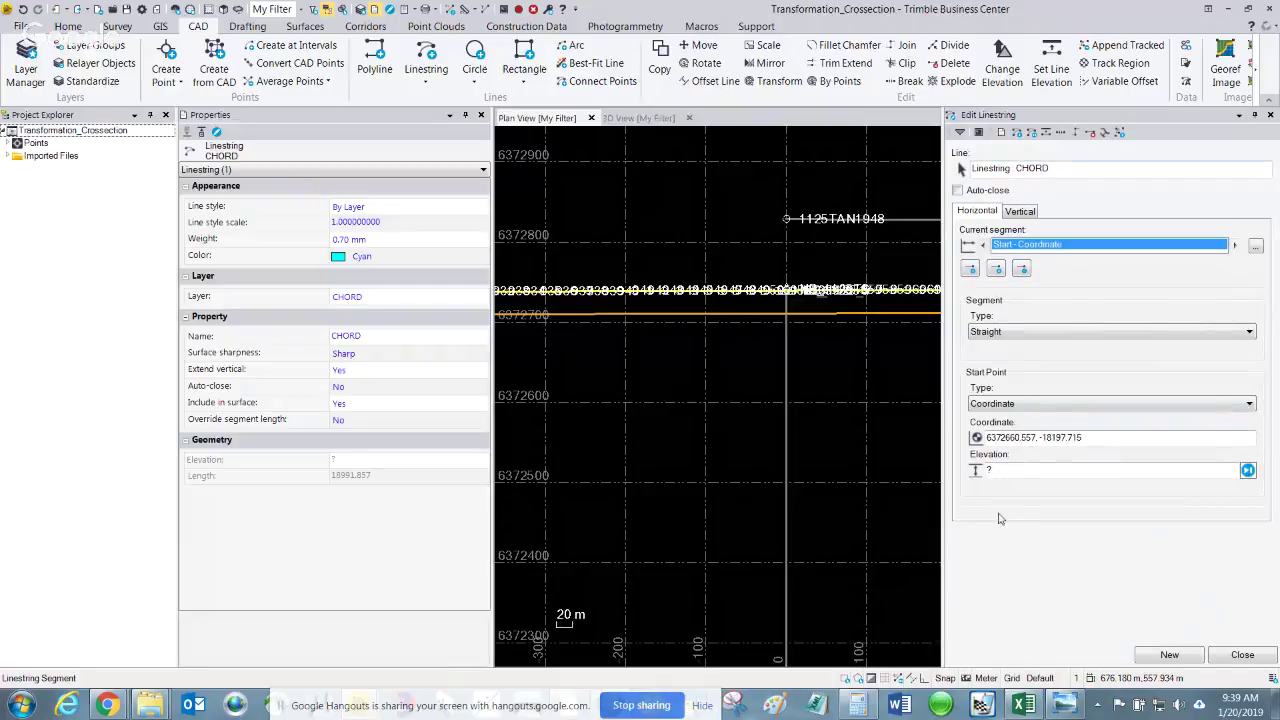
{"action": "left_click", "coordinate": [1241, 655]}
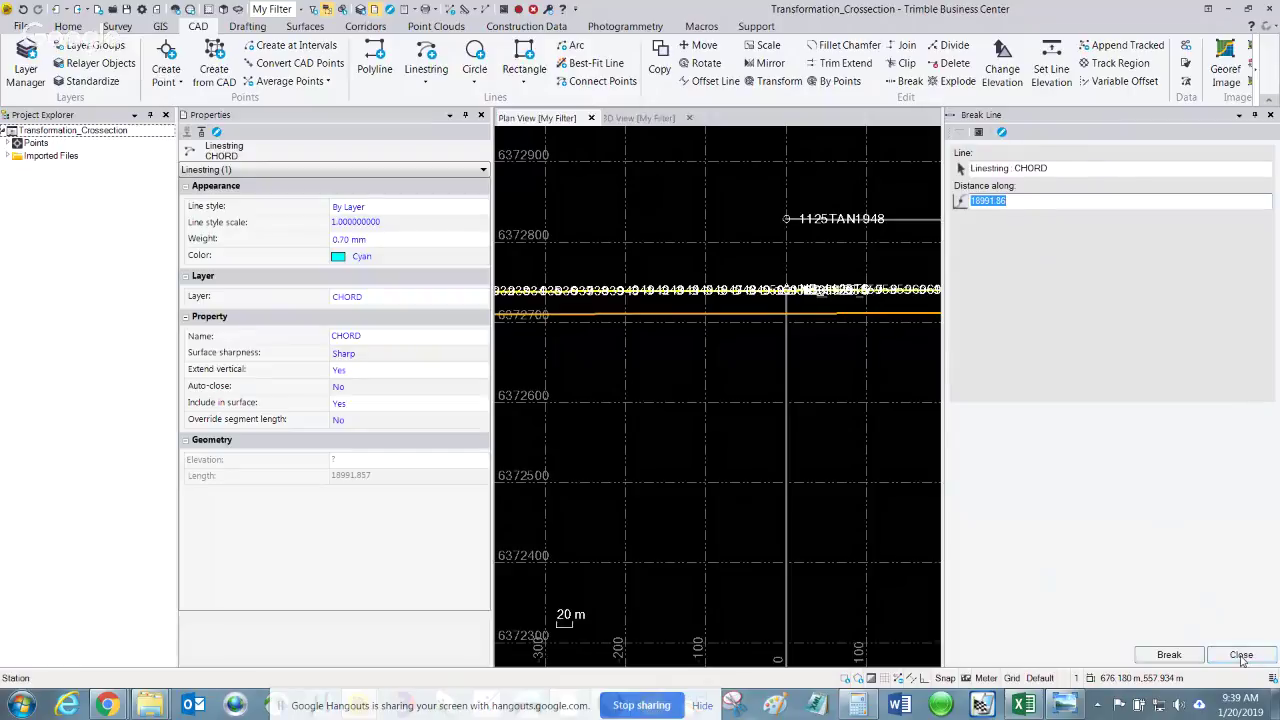
{"action": "left_click", "coordinate": [1242, 659]}
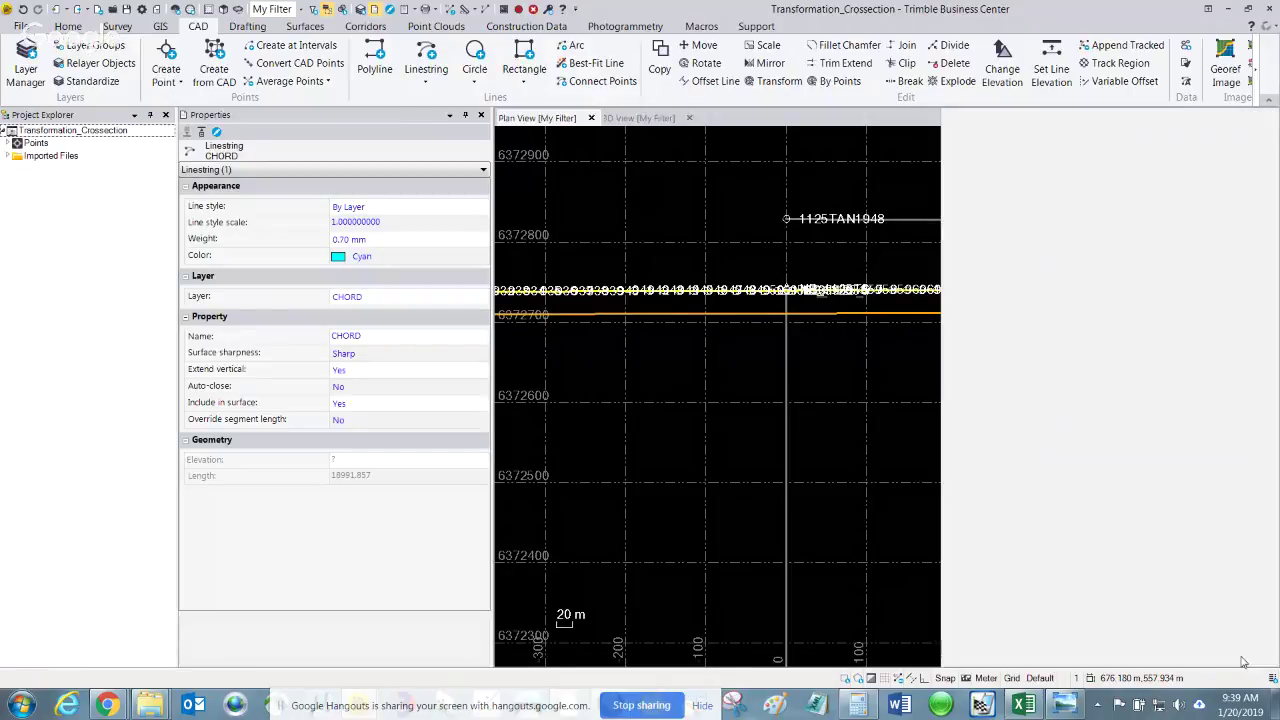
{"action": "left_click", "coordinate": [878, 260]}
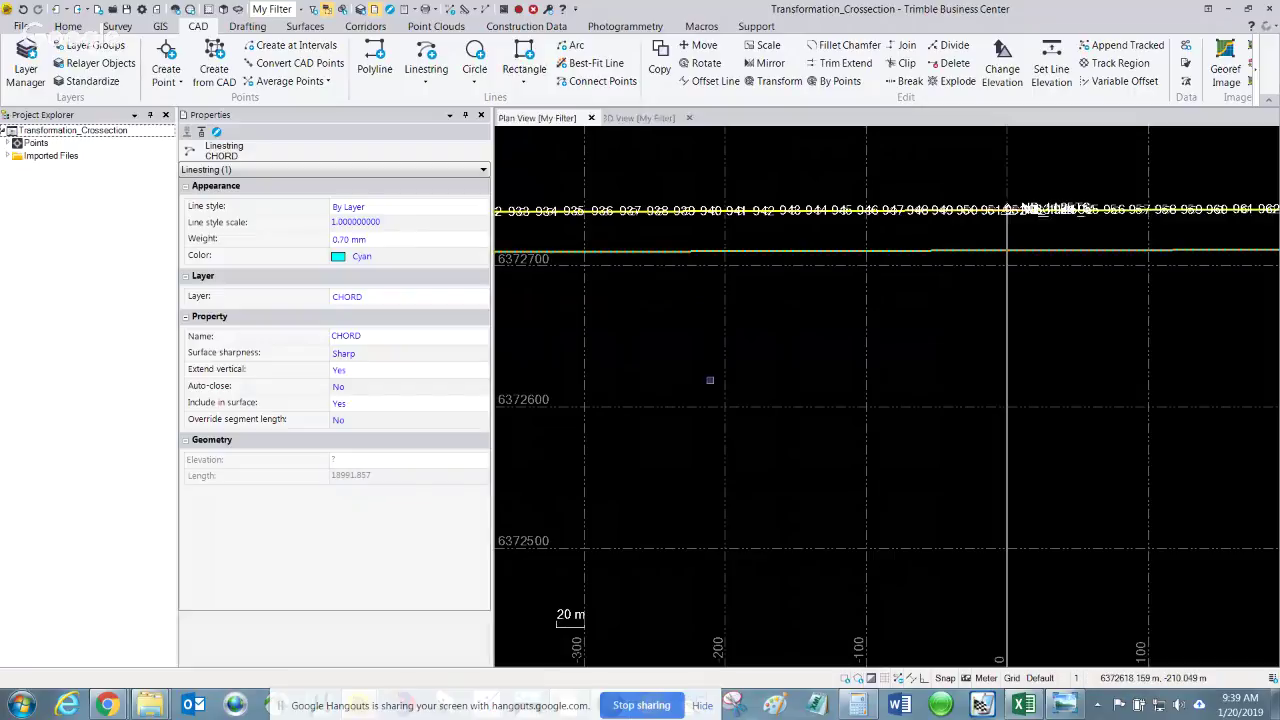
Divide 37983.715 by 2 in the Calculator and move its window clear of the CHORD line
{"action": "left_click", "coordinate": [861, 705]}
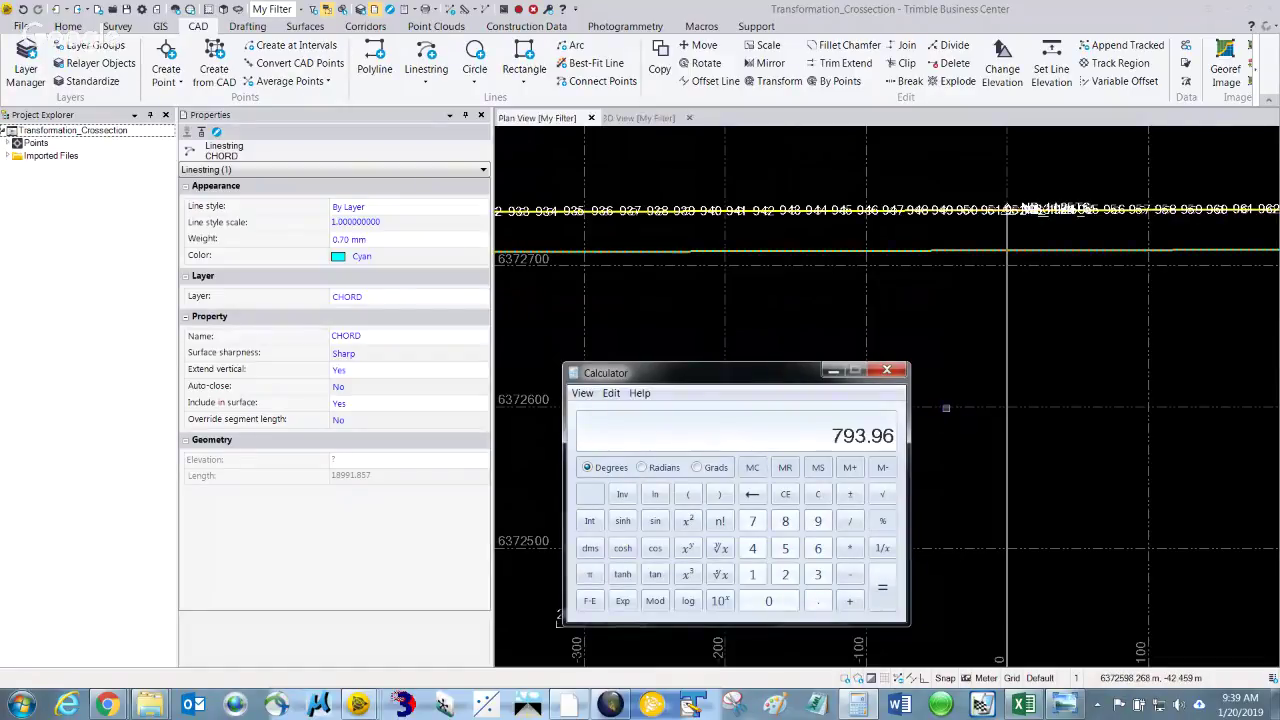
{"action": "type", "text": "37983."}
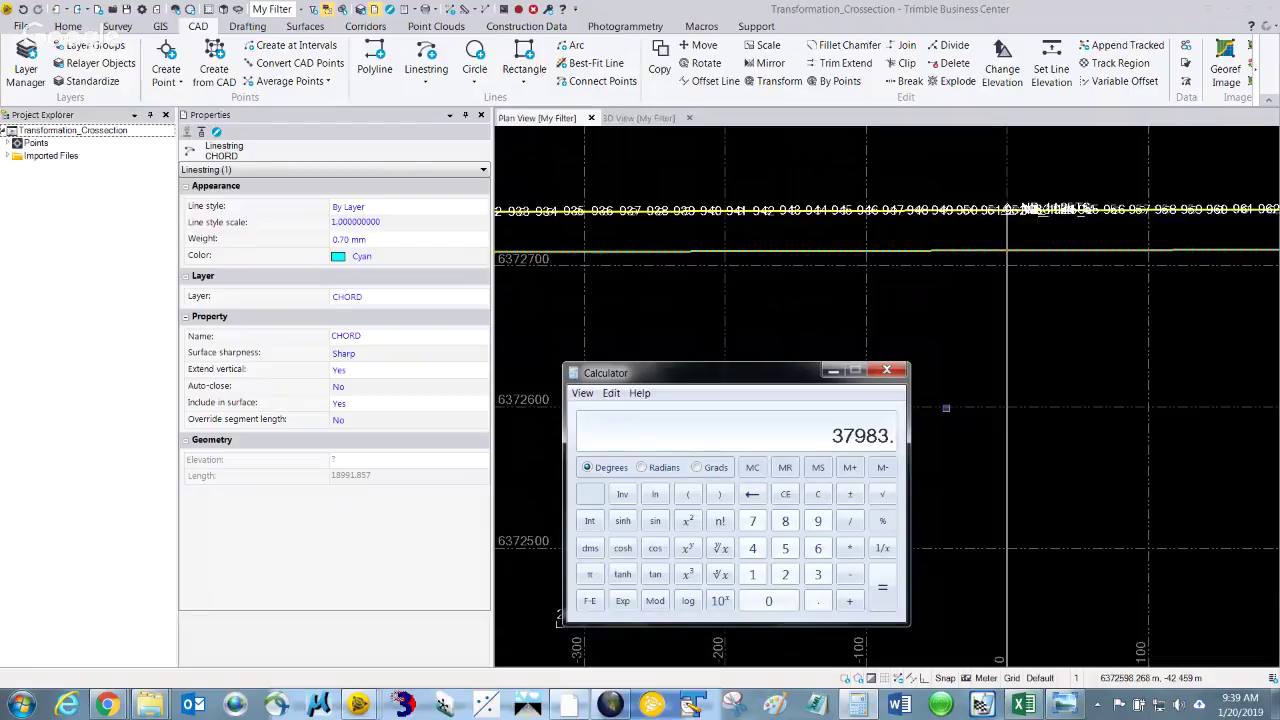
{"action": "type", "text": "715"}
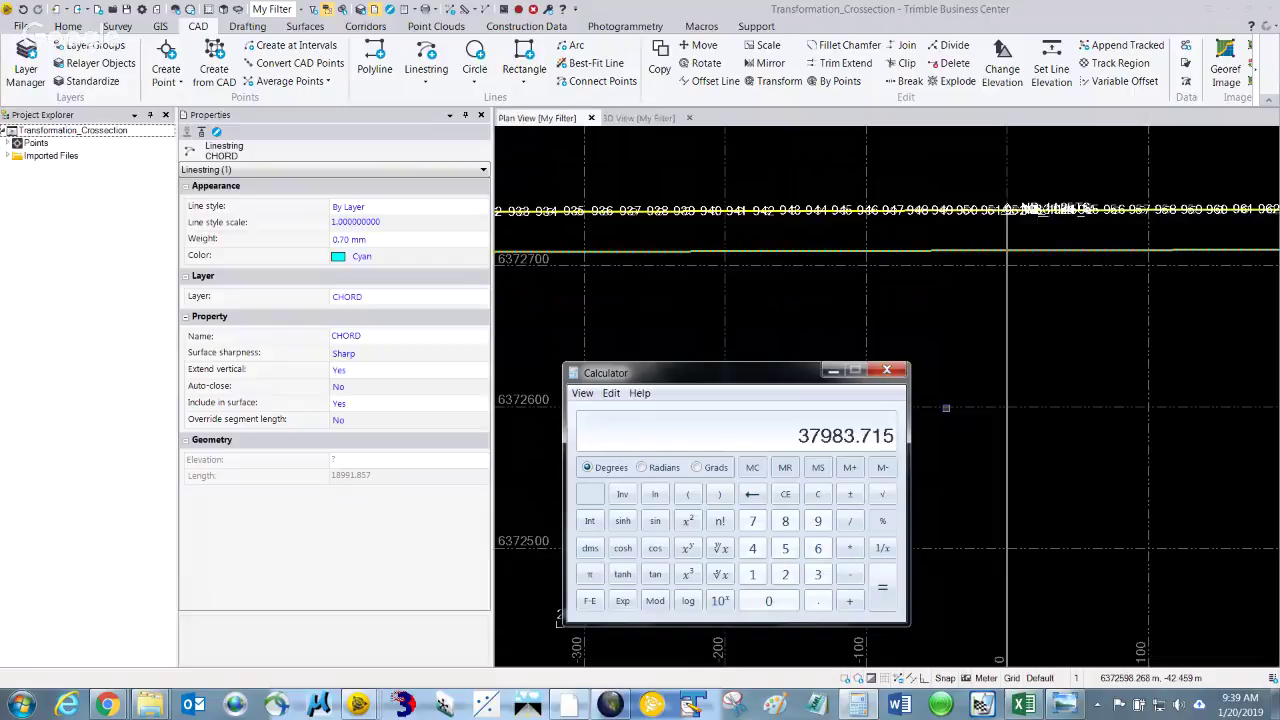
{"action": "type", "text": "/2"}
{"action": "key", "text": "Return"}
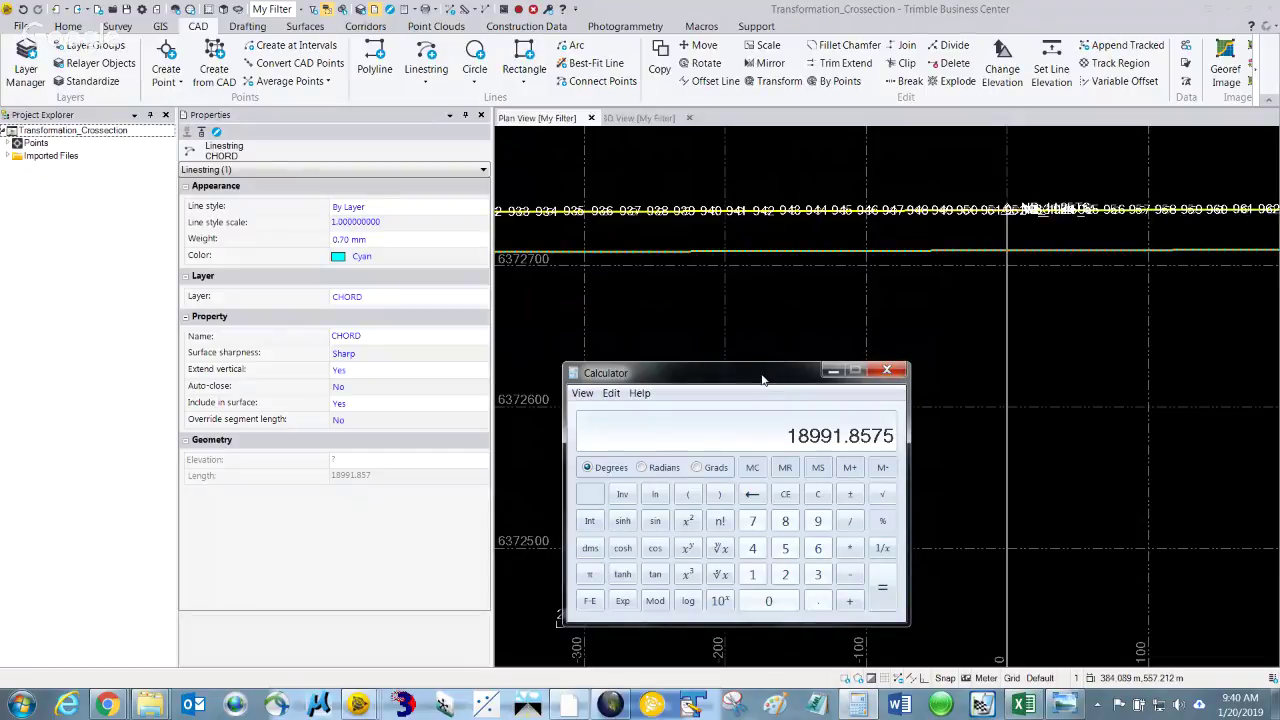
{"action": "left_click_drag", "start_coordinate": [762, 380], "coordinate": [1087, 383]}
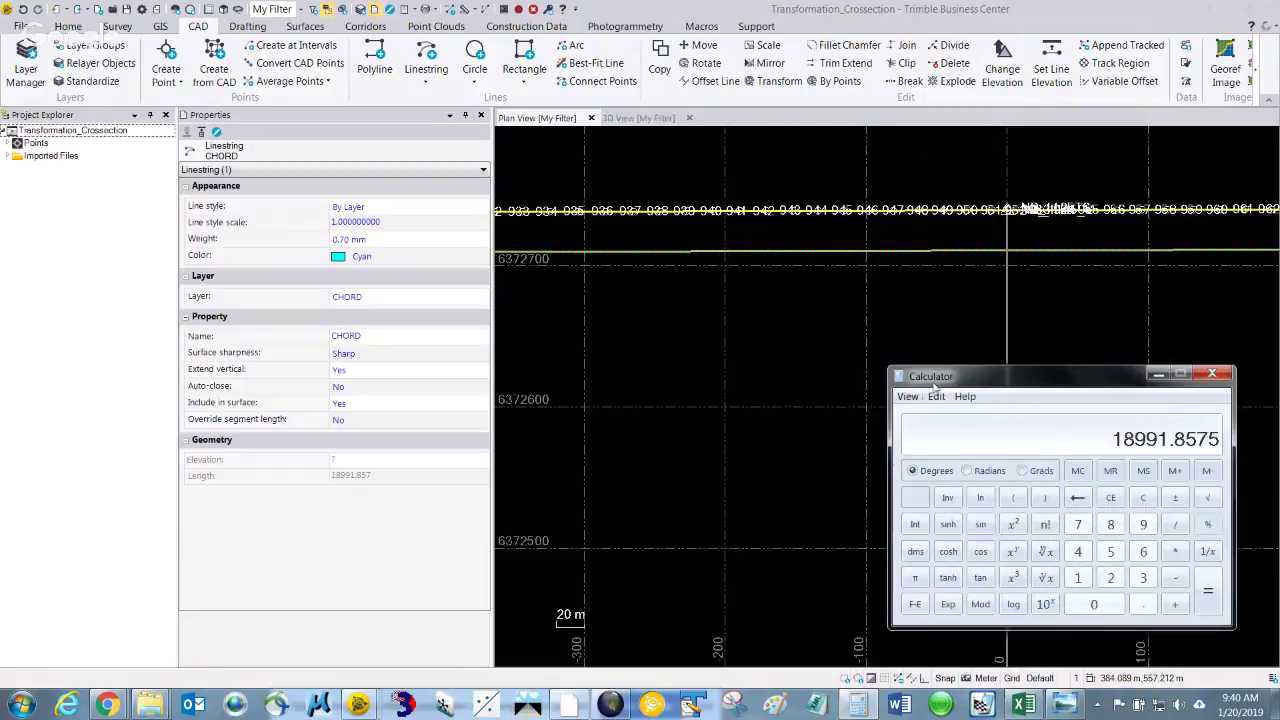
Clear the selection and examine the west end of the yellow and cyan lines around point 37T
{"action": "left_click", "coordinate": [714, 285]}
{"action": "scroll", "coordinate": [705, 300], "scroll_direction": "down", "scroll_amount": 8}
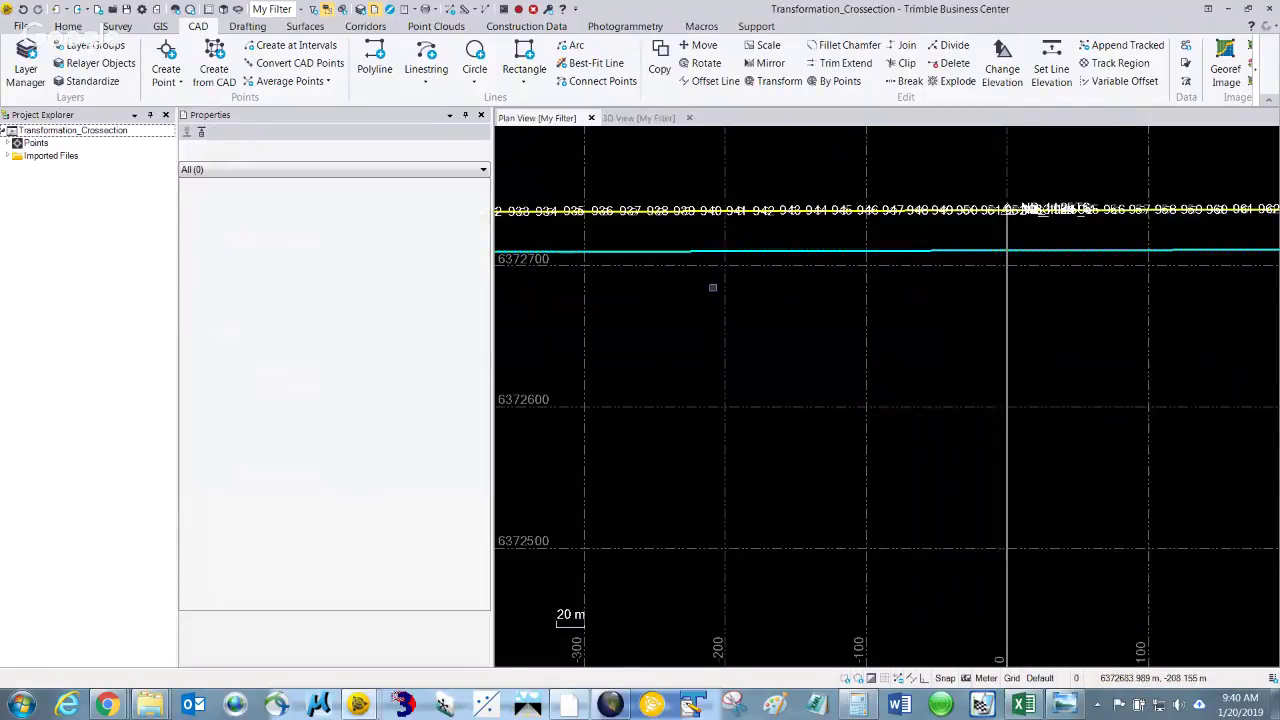
{"action": "scroll", "coordinate": [698, 312], "scroll_direction": "down", "scroll_amount": 4}
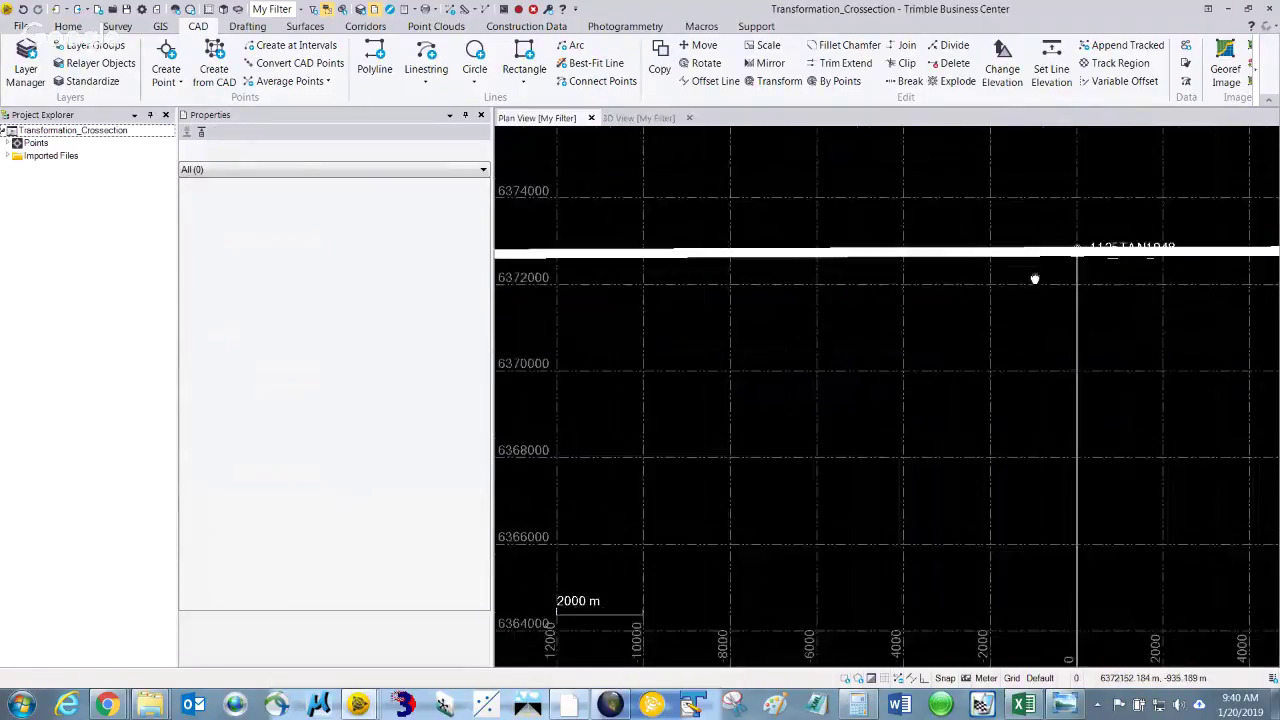
{"action": "scroll", "coordinate": [605, 299], "scroll_direction": "up", "scroll_amount": 6}
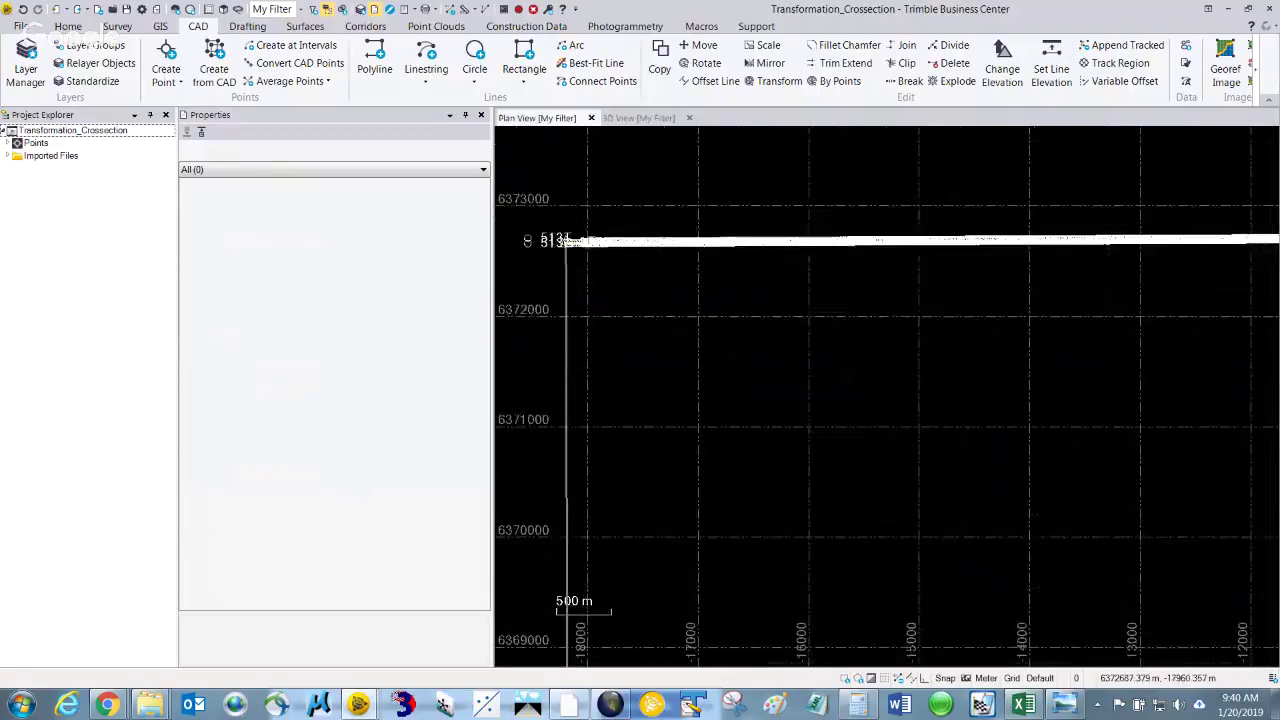
{"action": "scroll", "coordinate": [727, 272], "scroll_direction": "up", "scroll_amount": 10}
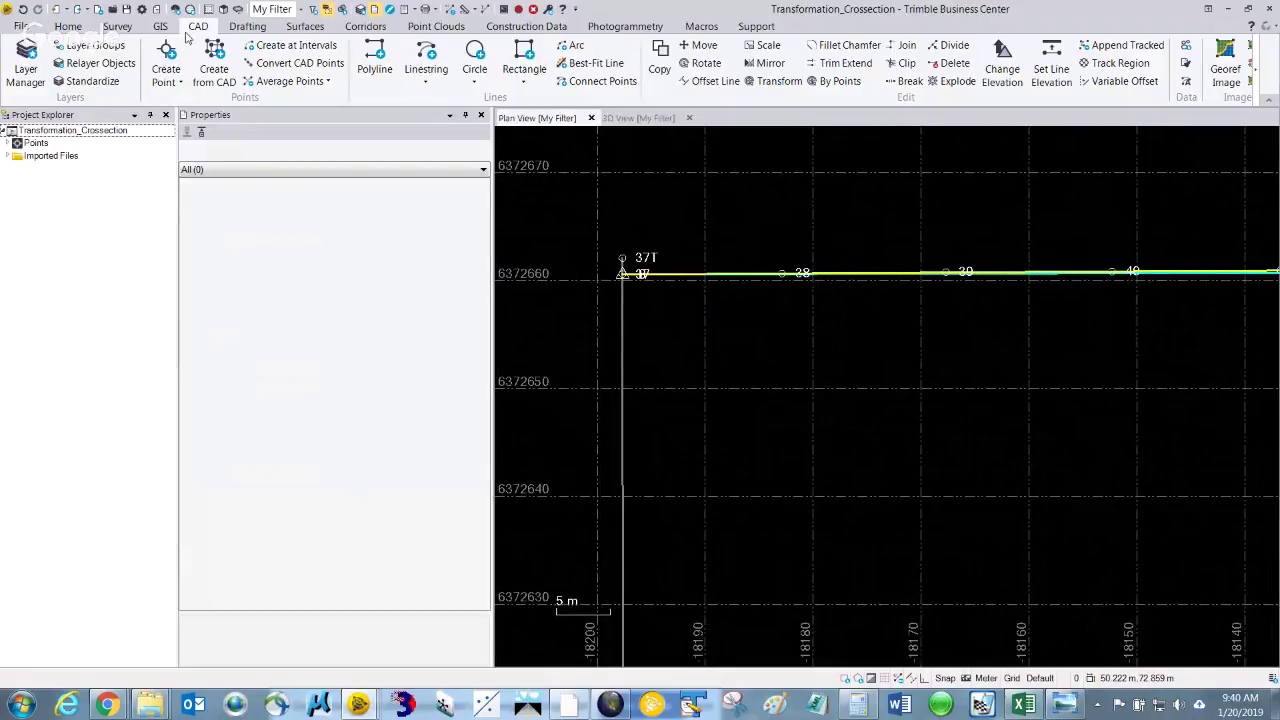
{"action": "left_click", "coordinate": [67, 27]}
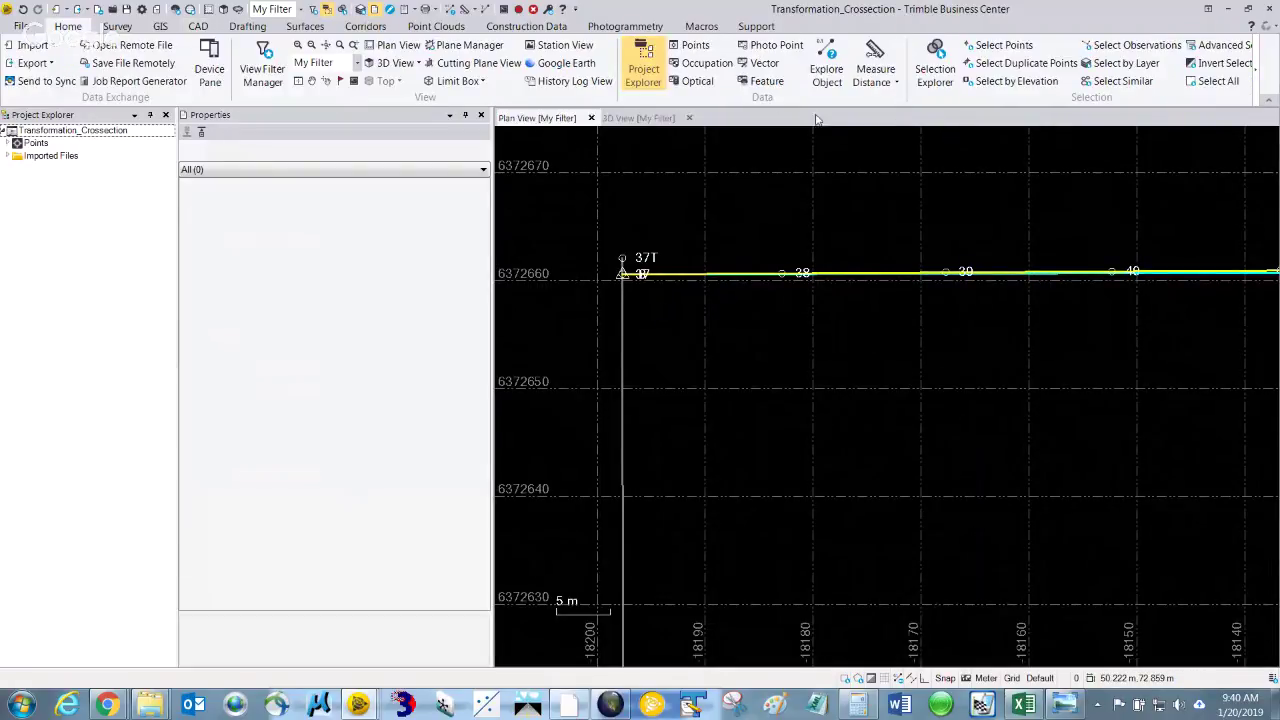
{"action": "left_click", "coordinate": [894, 87]}
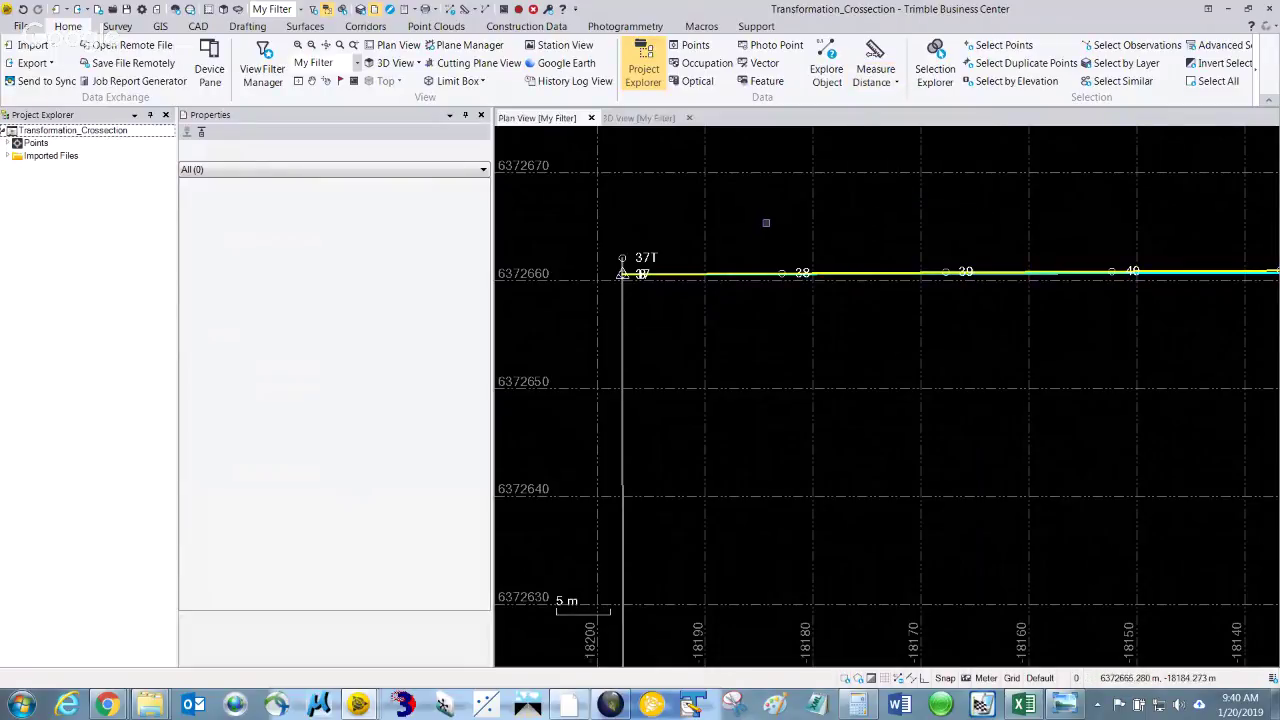
Examine the lines from their west end eastward to the NB_1125 points and point 953 near easting 0
{"action": "scroll", "coordinate": [766, 223], "scroll_direction": "down", "scroll_amount": 6}
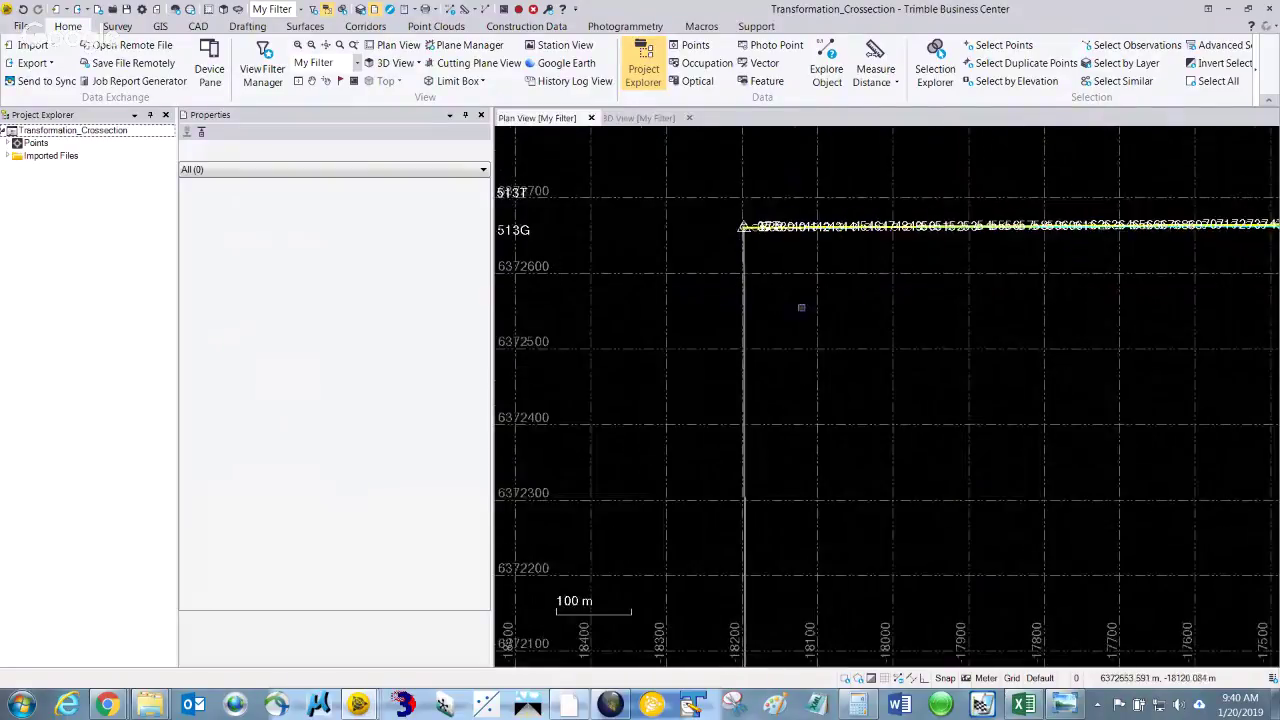
{"action": "scroll", "coordinate": [801, 307], "scroll_direction": "down", "scroll_amount": 3}
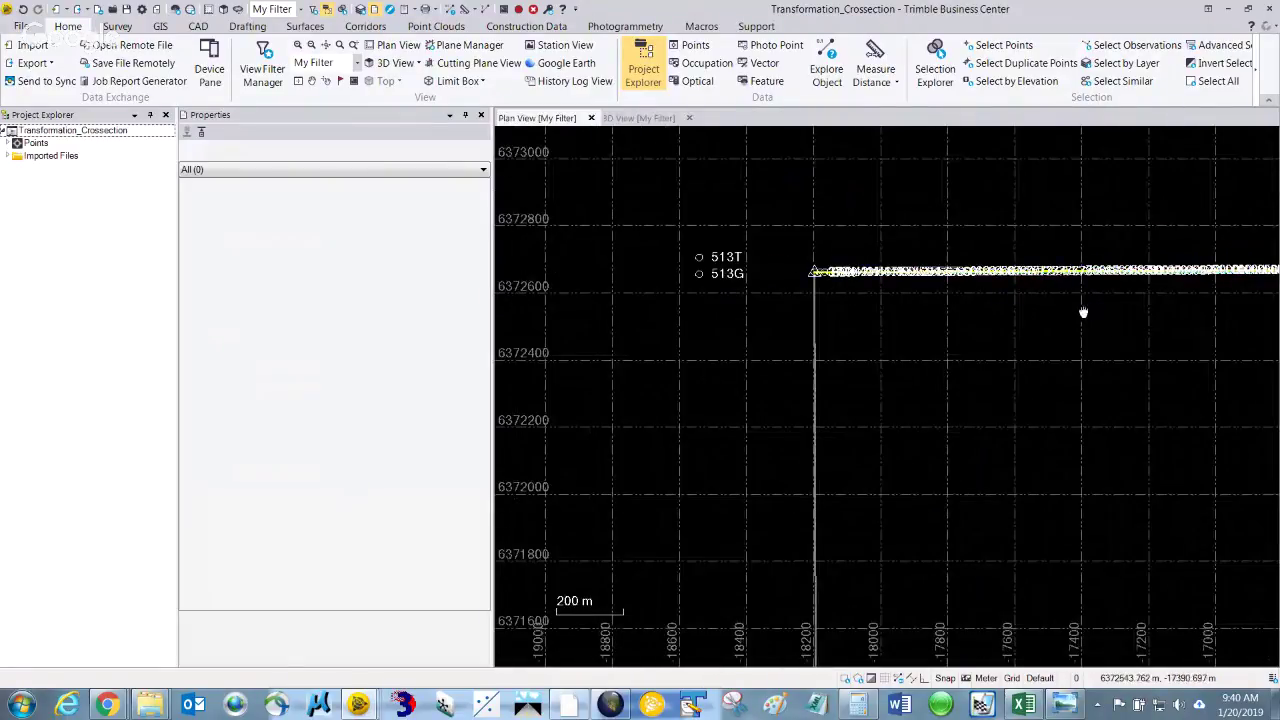
{"action": "middle_click_drag", "start_coordinate": [1083, 313], "coordinate": [840, 309]}
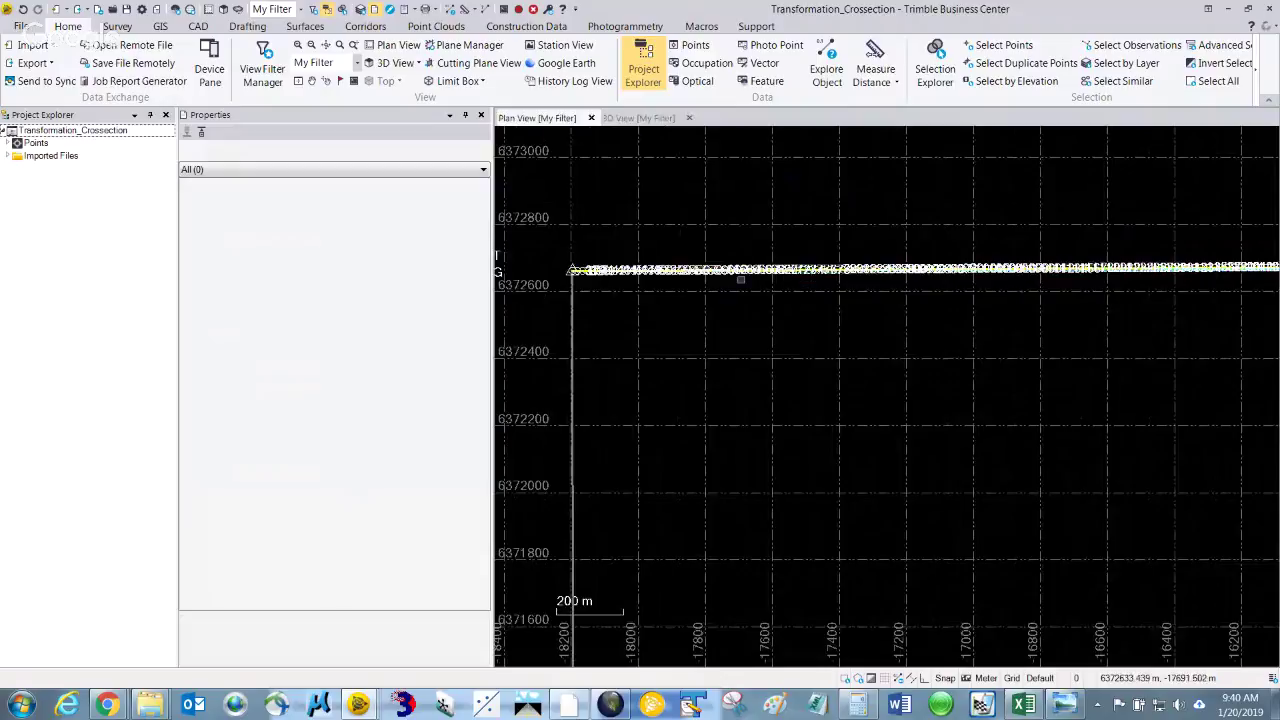
{"action": "middle_click_drag", "start_coordinate": [1157, 283], "coordinate": [805, 260]}
{"action": "scroll", "coordinate": [908, 263], "scroll_direction": "down", "scroll_amount": 4}
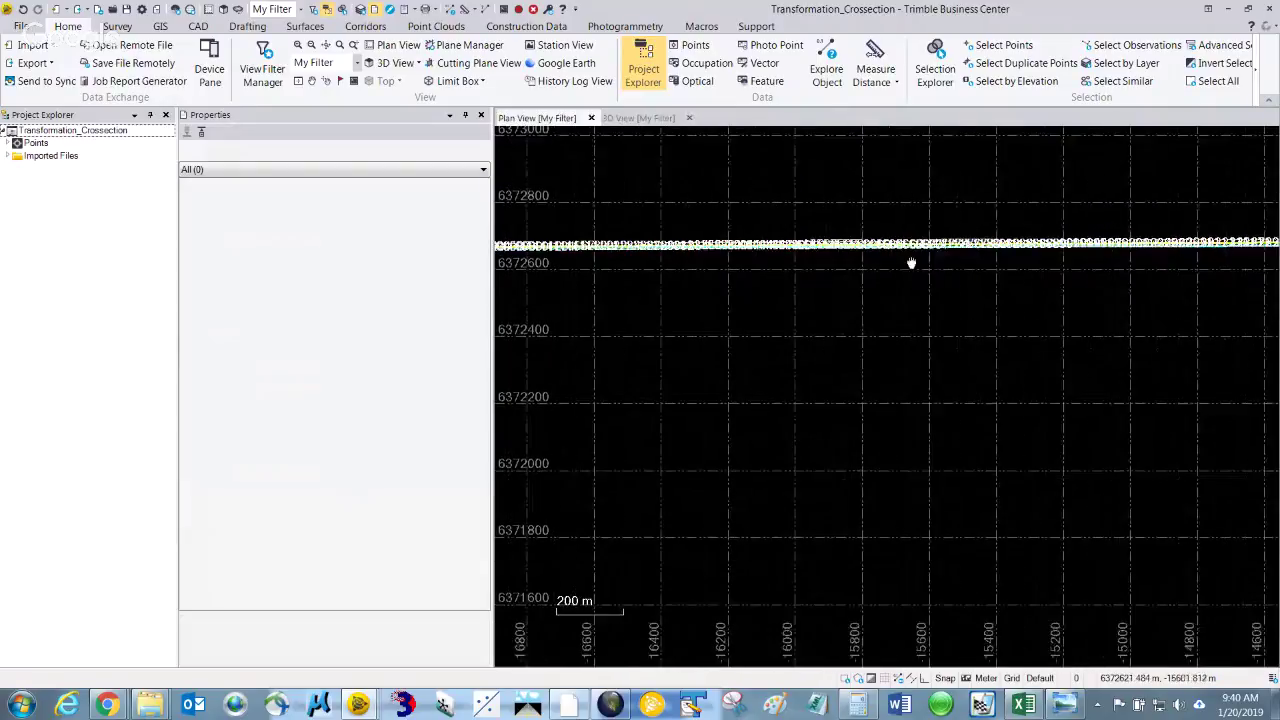
{"action": "scroll", "coordinate": [975, 258], "scroll_direction": "down", "scroll_amount": 2}
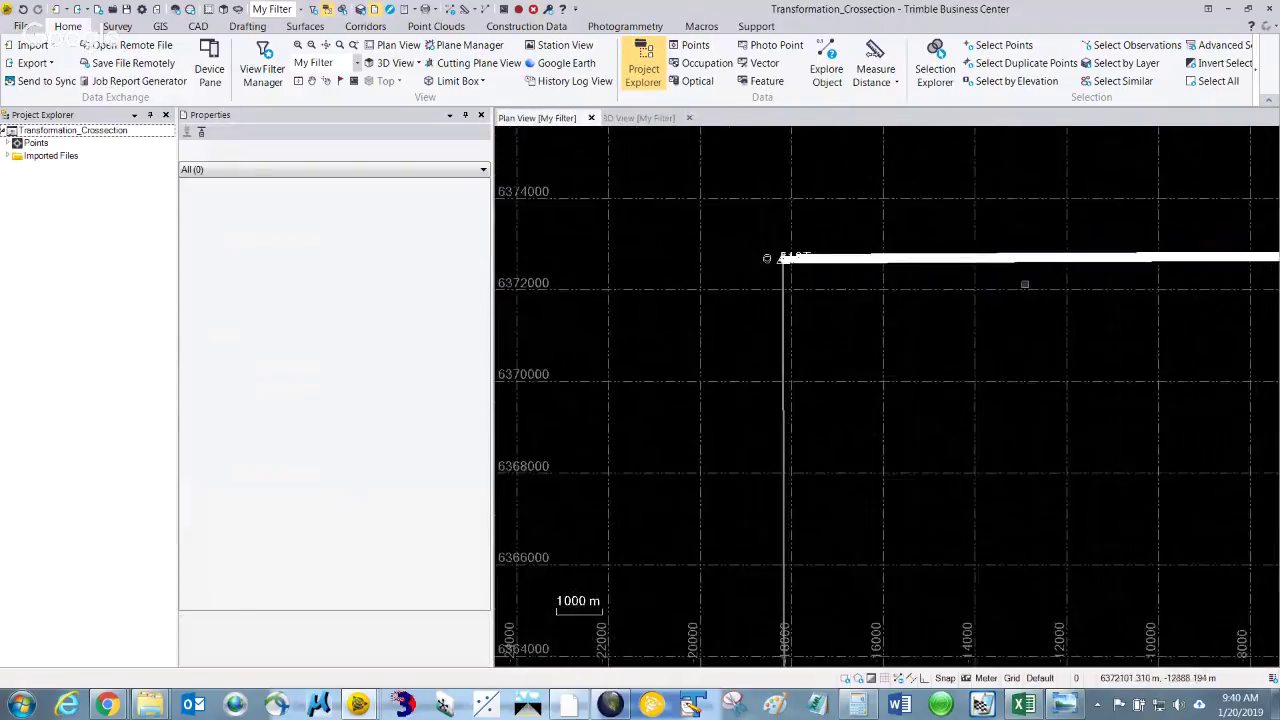
{"action": "scroll", "coordinate": [1150, 285], "scroll_direction": "down", "scroll_amount": 2}
{"action": "middle_click_drag", "start_coordinate": [1182, 291], "coordinate": [865, 280]}
{"action": "scroll", "coordinate": [886, 263], "scroll_direction": "up", "scroll_amount": 1}
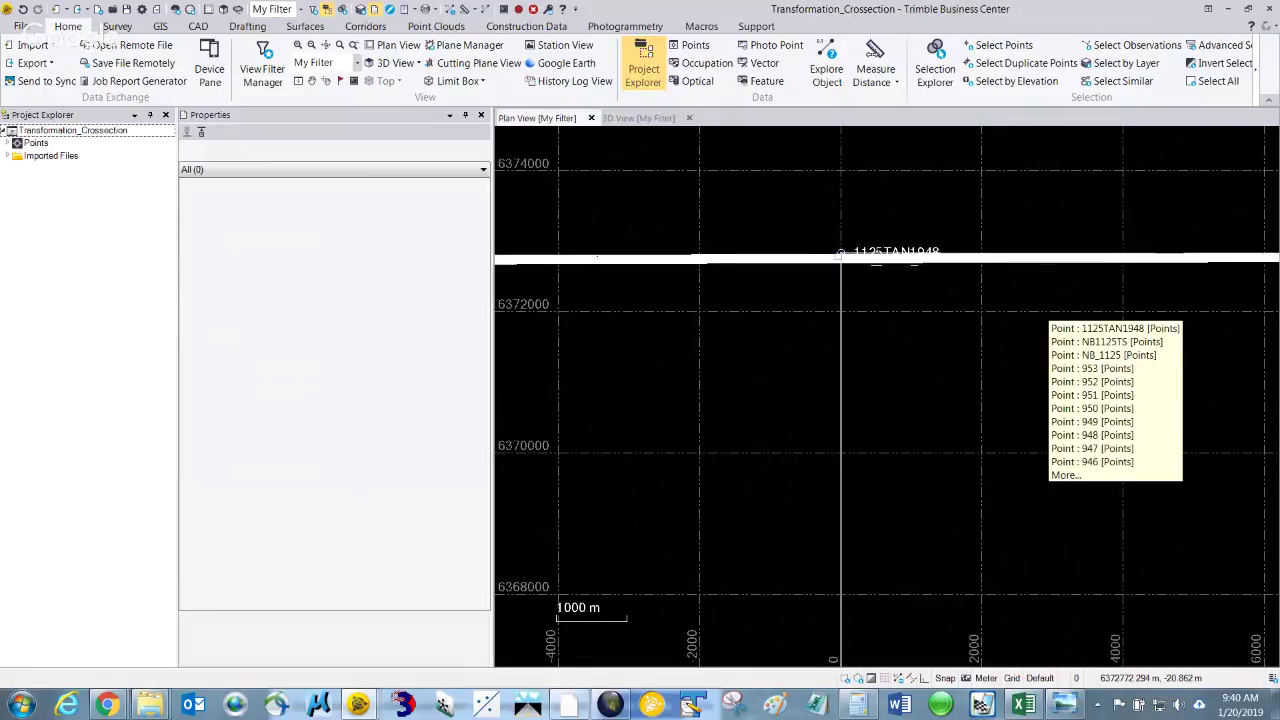
{"action": "scroll", "coordinate": [849, 264], "scroll_direction": "up", "scroll_amount": 3}
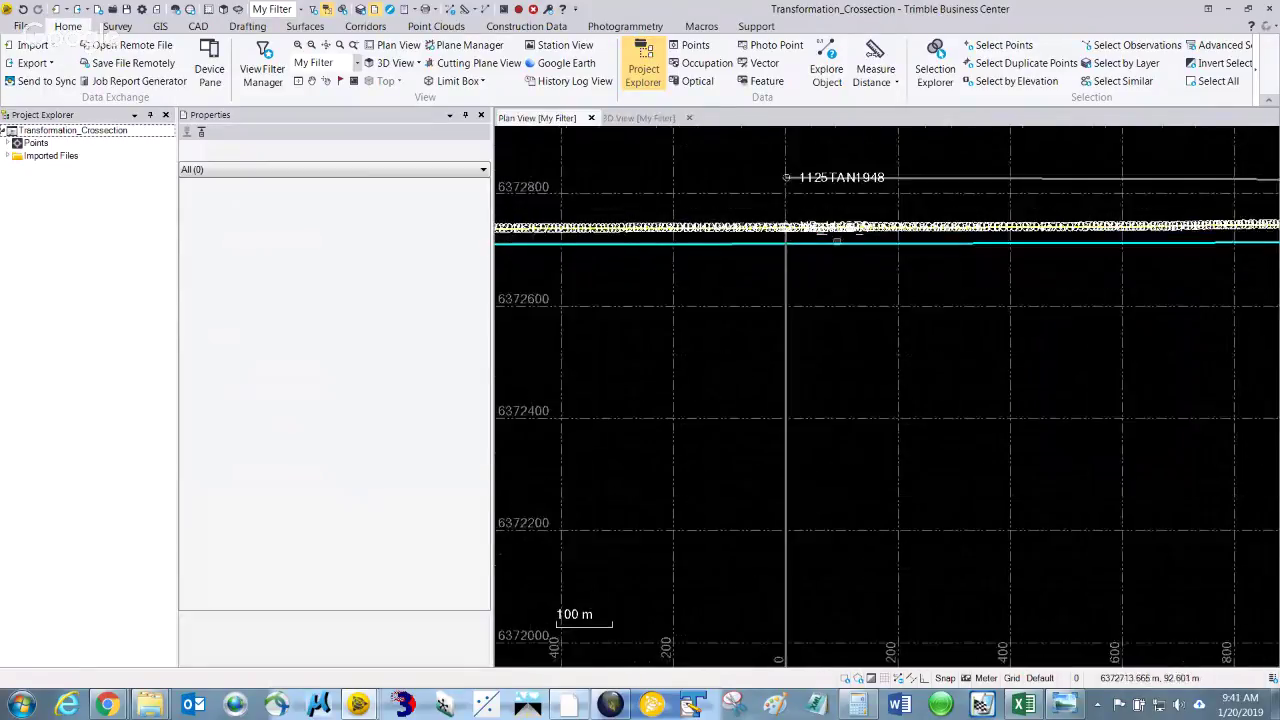
{"action": "scroll", "coordinate": [793, 222], "scroll_direction": "up", "scroll_amount": 4}
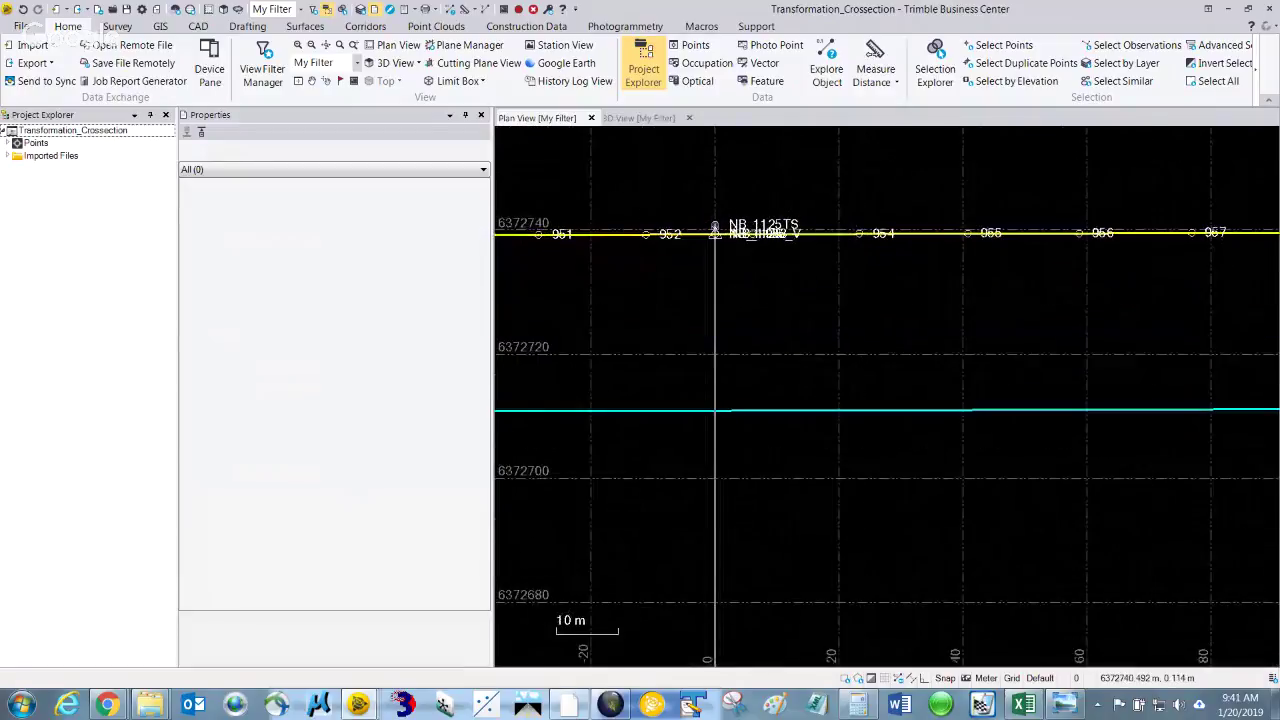
{"action": "scroll", "coordinate": [708, 219], "scroll_direction": "up", "scroll_amount": 2}
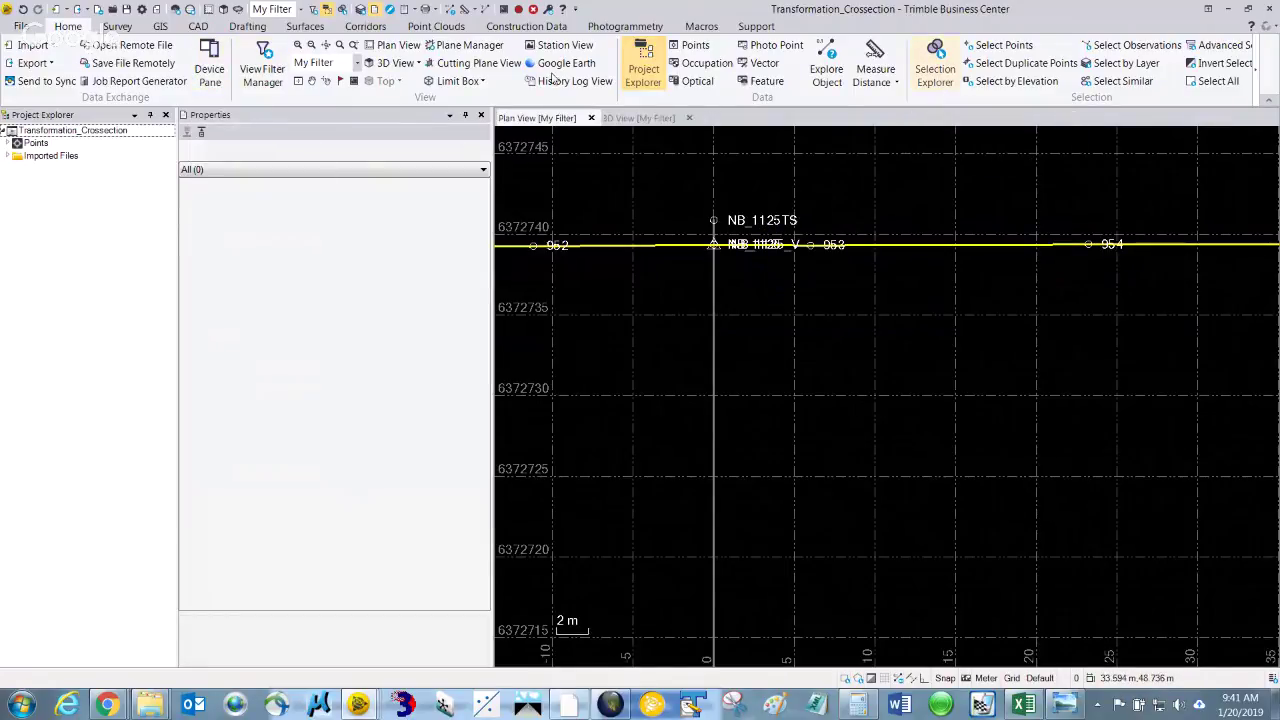
Start creating a survey point with ID 99999 and choose Bearing Distance for its coordinates
{"action": "left_click", "coordinate": [113, 26]}
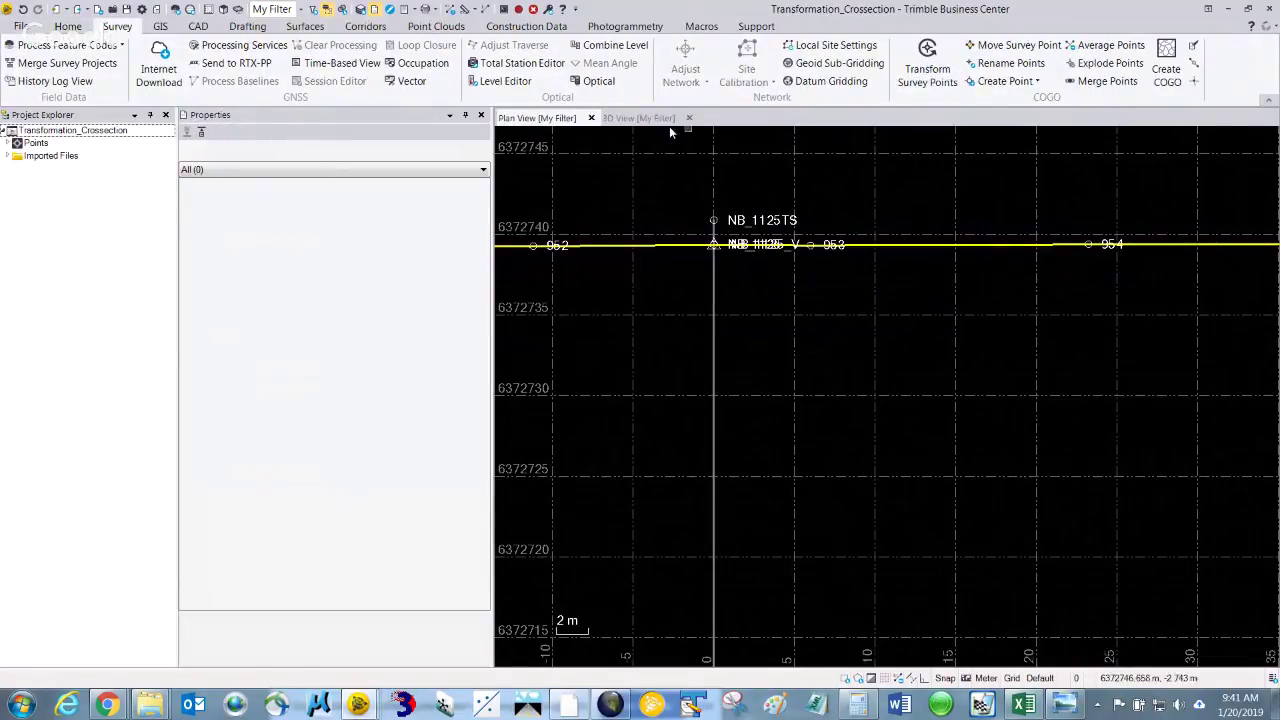
{"action": "left_click", "coordinate": [1003, 81]}
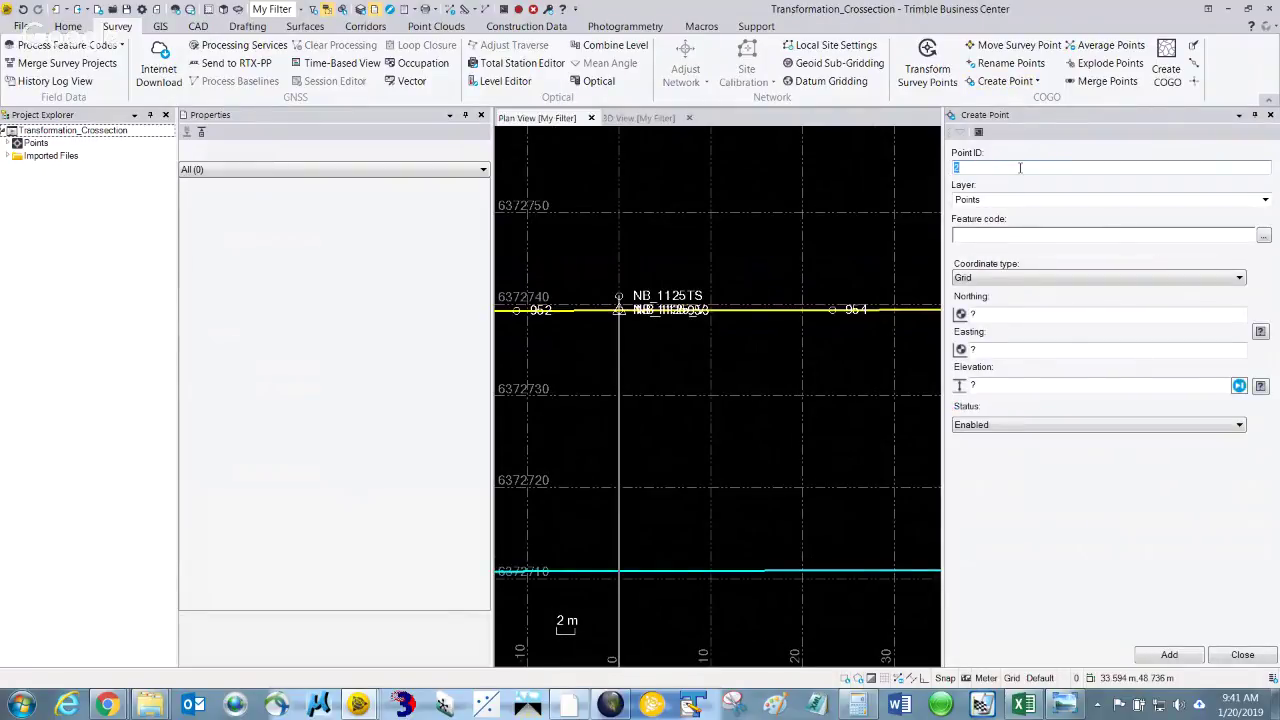
{"action": "type", "text": "99999"}
{"action": "left_click", "coordinate": [990, 315]}
{"action": "right_click", "coordinate": [984, 315]}
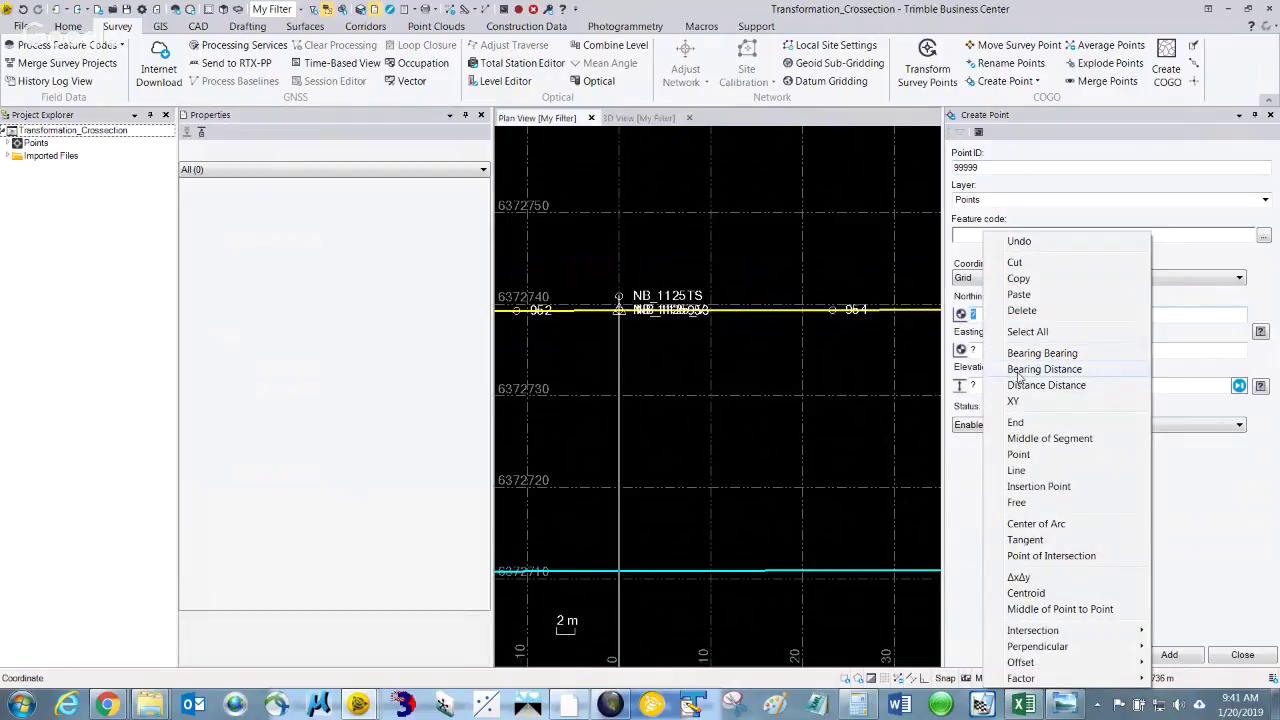
{"action": "left_click", "coordinate": [1018, 372]}
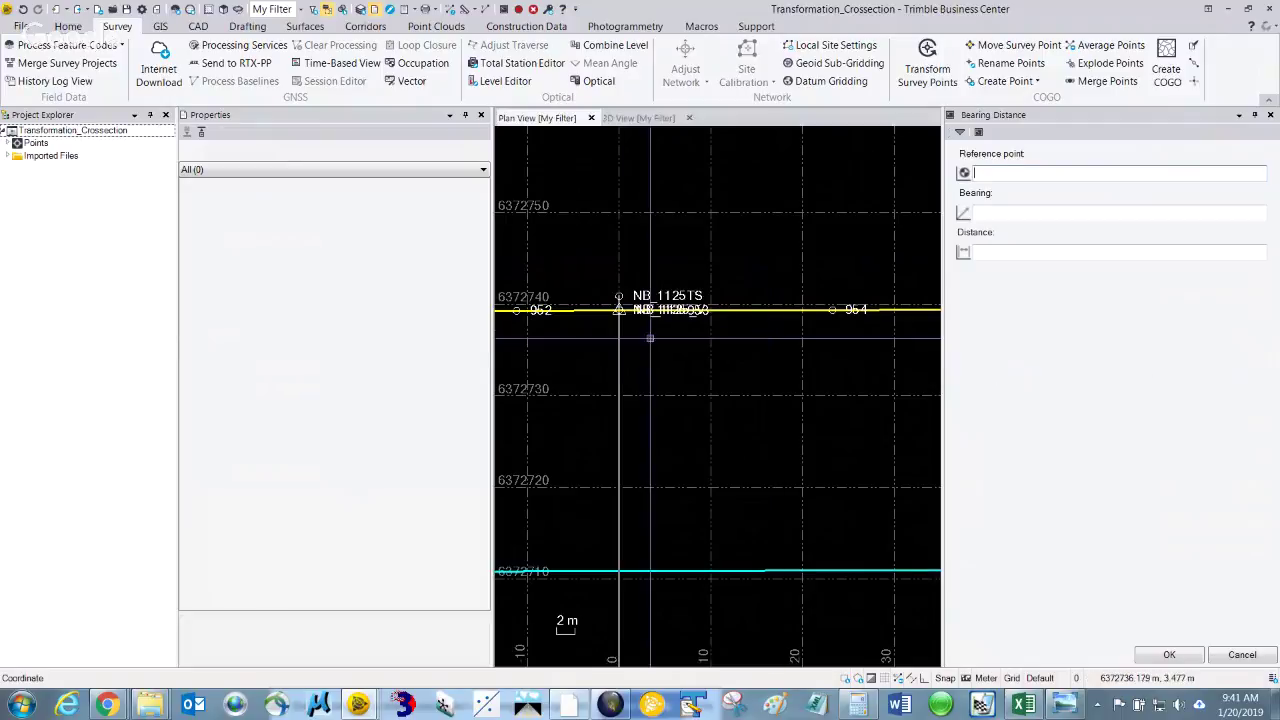
Try to create point 99999 from reference point 953 at bearing 90° and distance 18991 m, leaving the elevation undefined
{"action": "scroll", "coordinate": [618, 325], "scroll_direction": "up", "scroll_amount": 2}
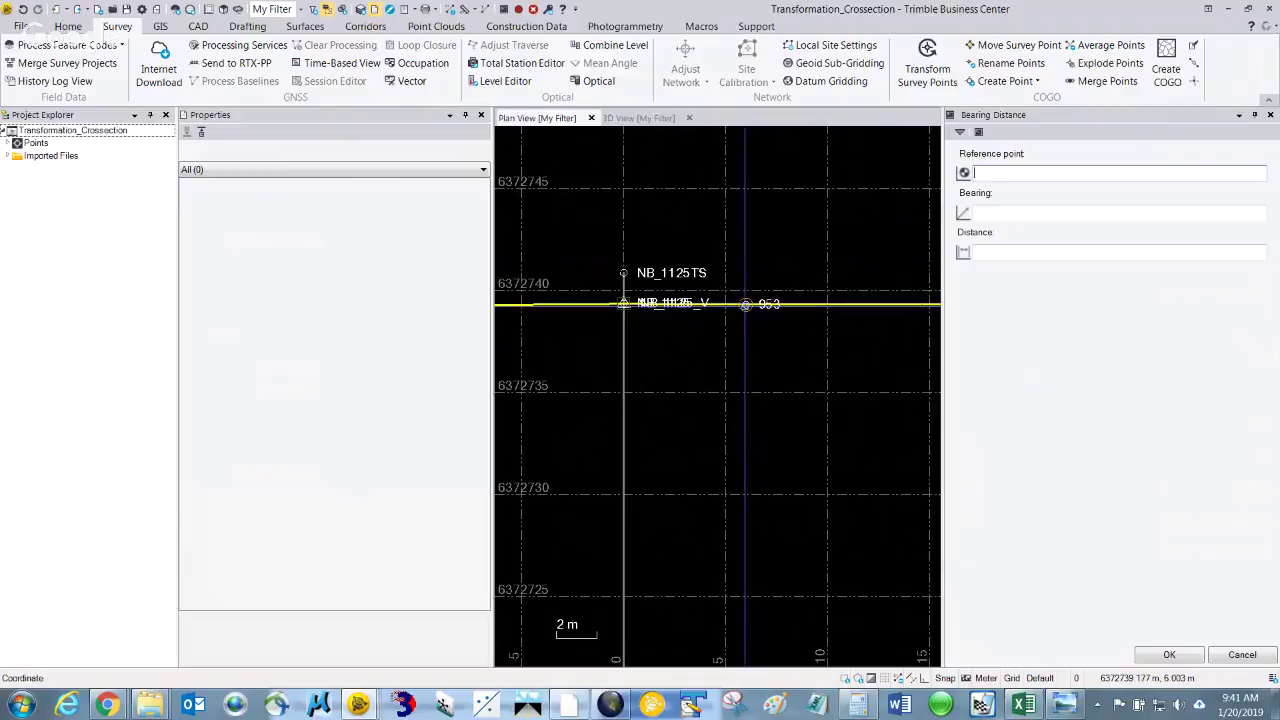
{"action": "left_click", "coordinate": [745, 304]}
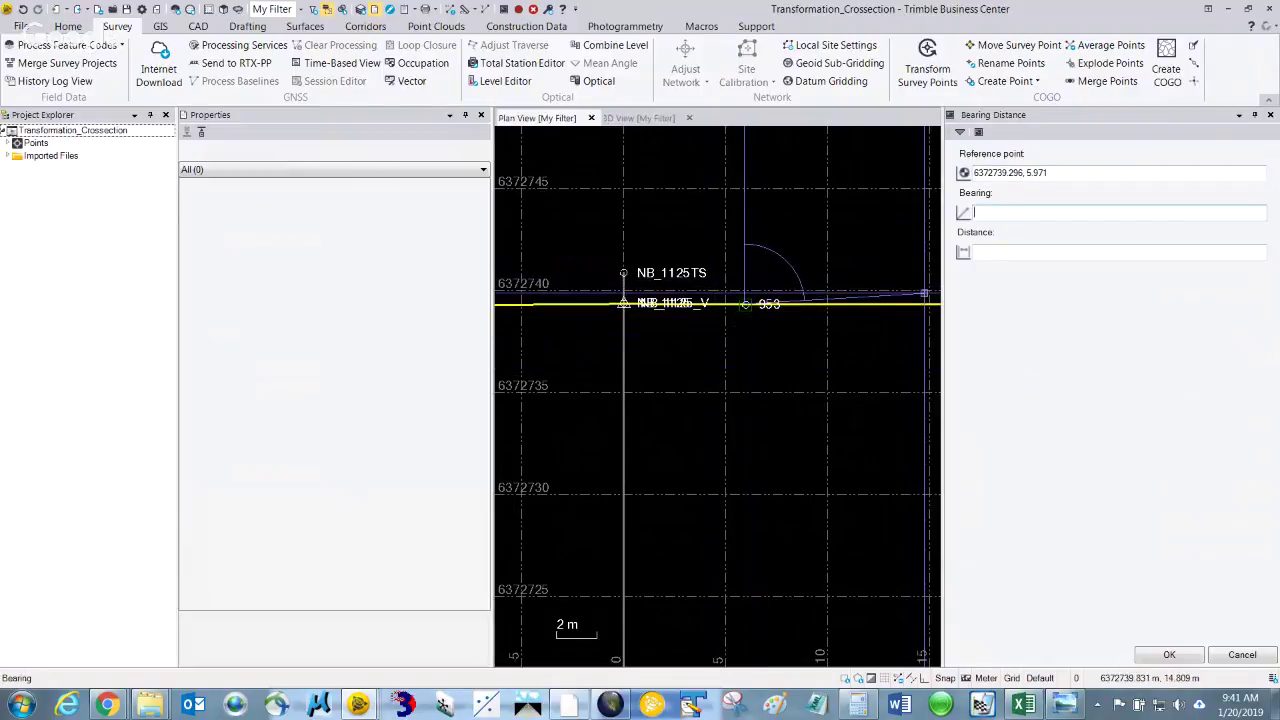
{"action": "type", "text": "90"}
{"action": "key", "text": "Return"}
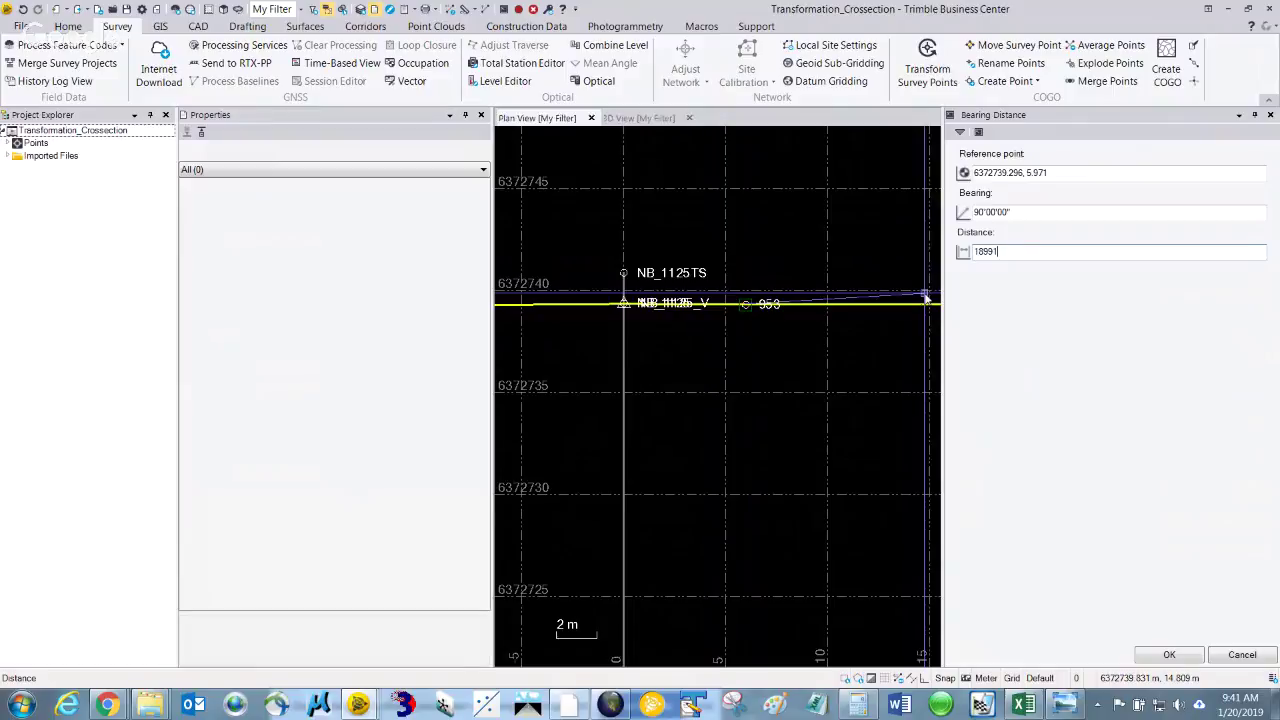
{"action": "left_click", "coordinate": [1186, 655]}
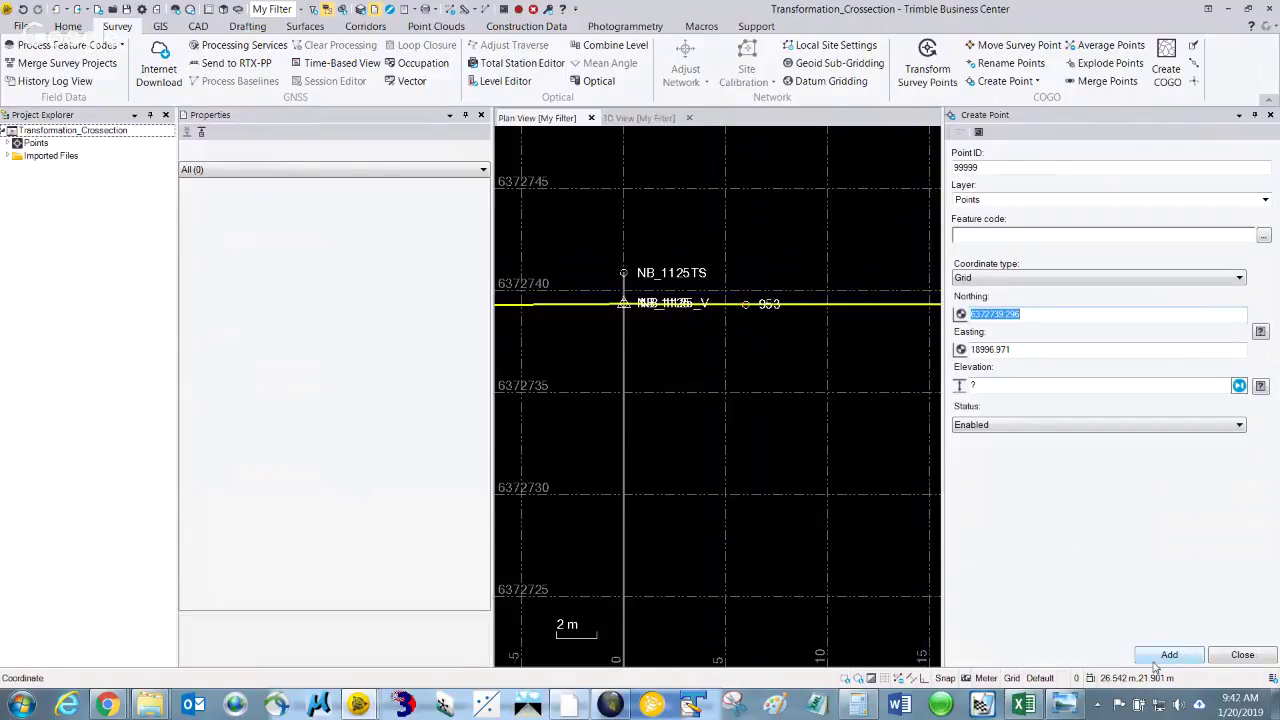
{"action": "key", "text": "Tab"}
{"action": "key", "text": "Tab"}
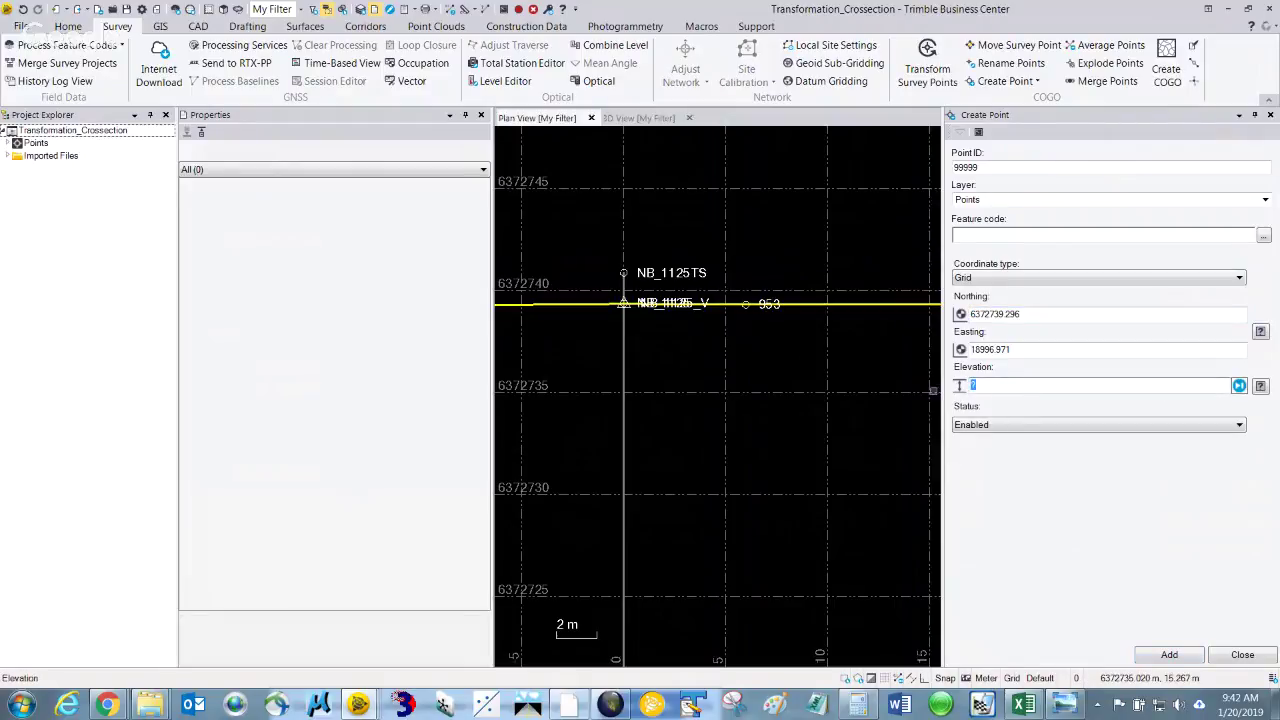
{"action": "left_click", "coordinate": [1158, 660]}
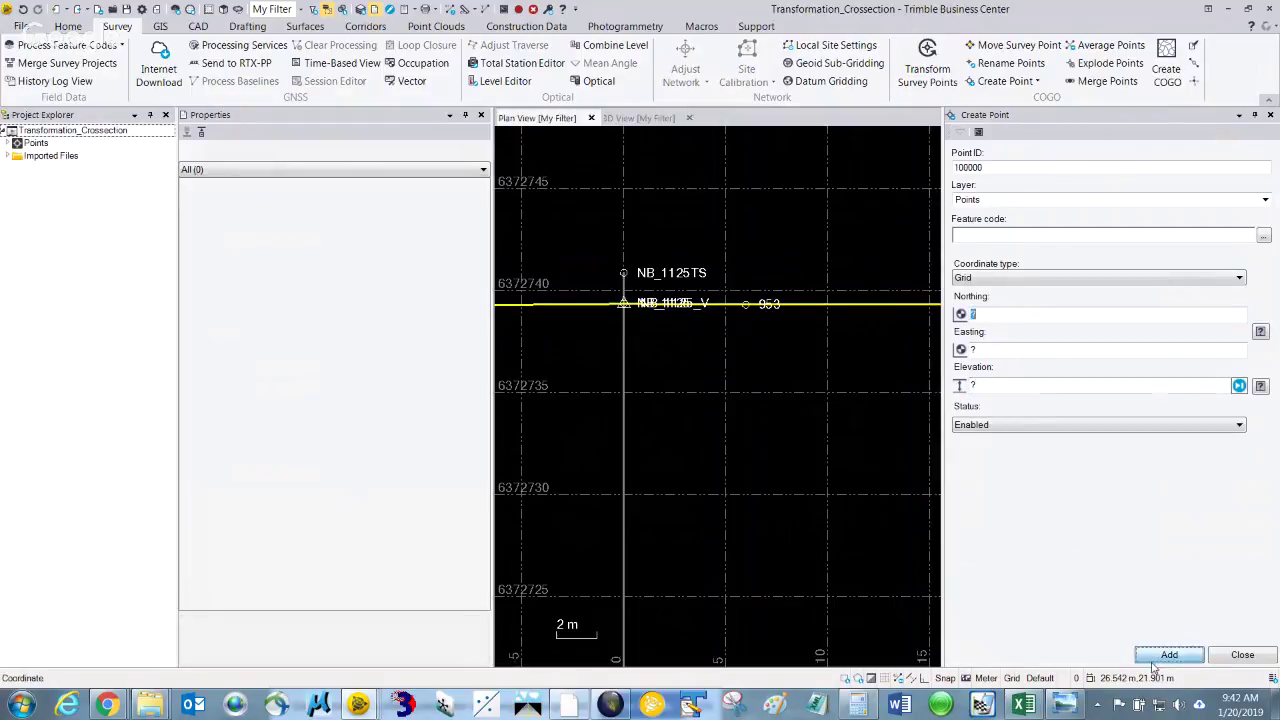
Find point 99999 among the project's points and centre the plan view on it
{"action": "scroll", "coordinate": [766, 444], "scroll_direction": "down", "scroll_amount": 4}
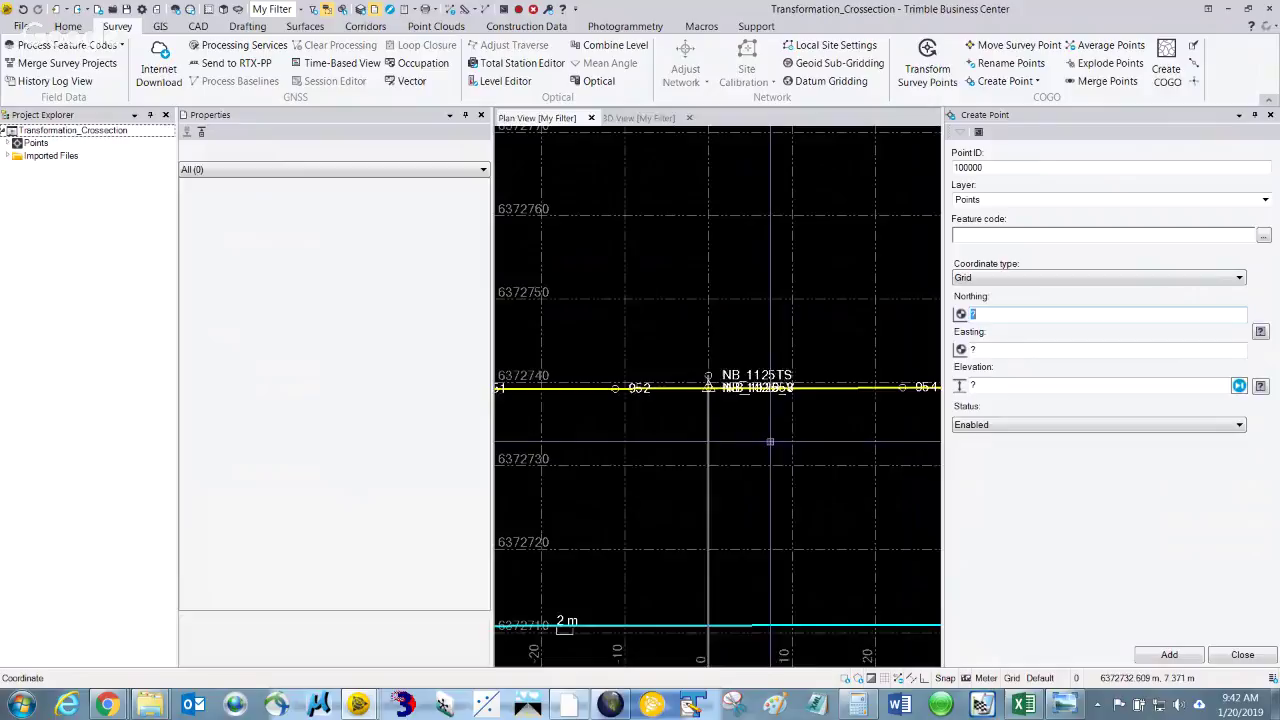
{"action": "left_click", "coordinate": [7, 143]}
{"action": "left_click_drag", "start_coordinate": [171, 148], "coordinate": [172, 650]}
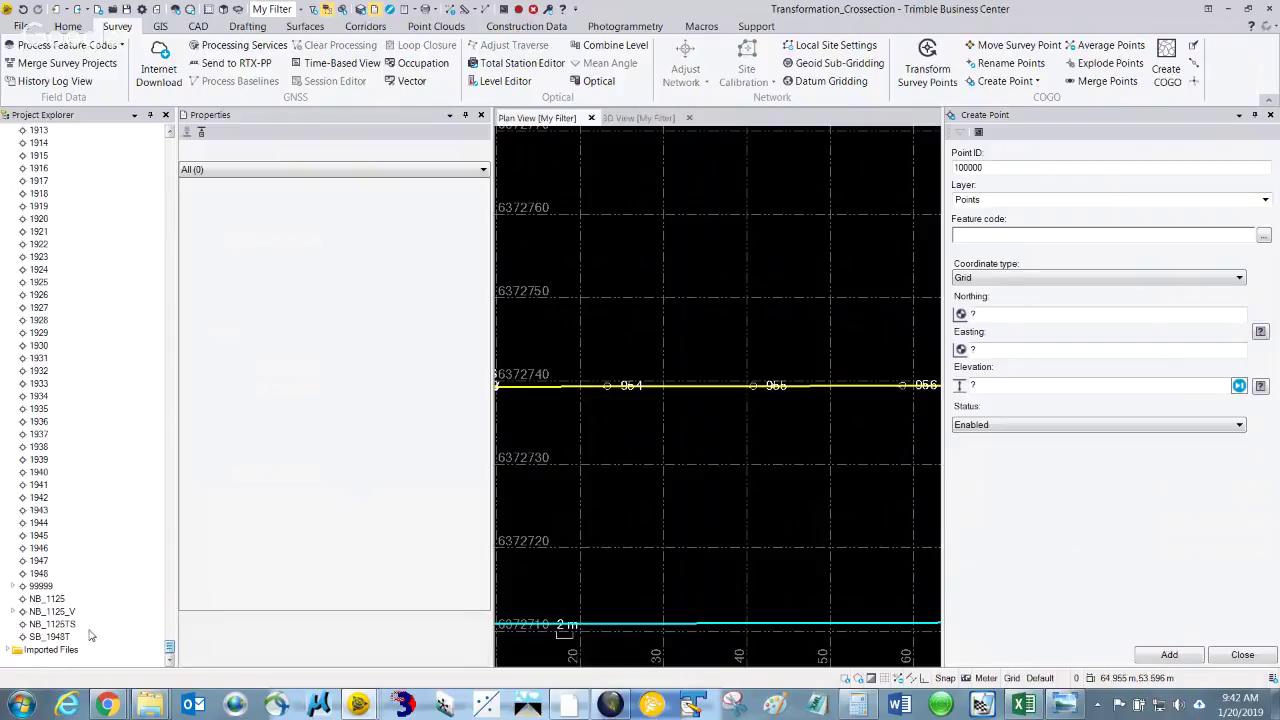
{"action": "left_click", "coordinate": [40, 587]}
{"action": "right_click", "coordinate": [40, 588]}
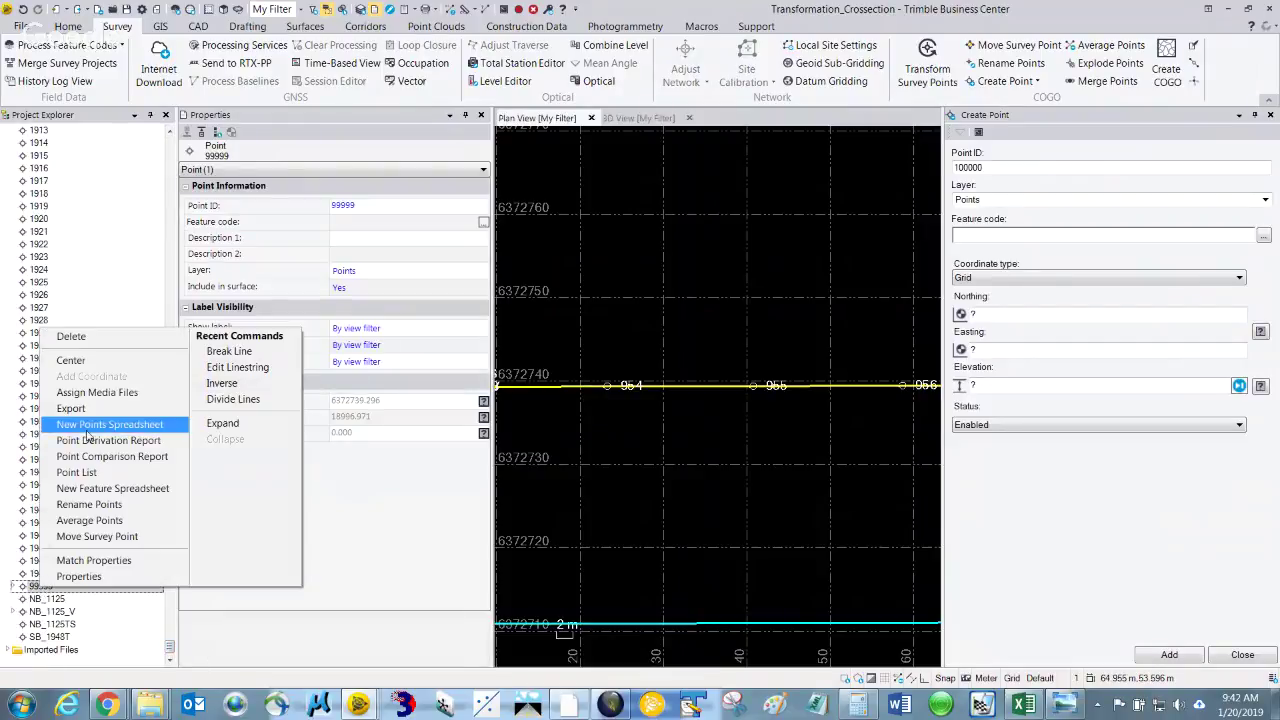
{"action": "left_click", "coordinate": [78, 366]}
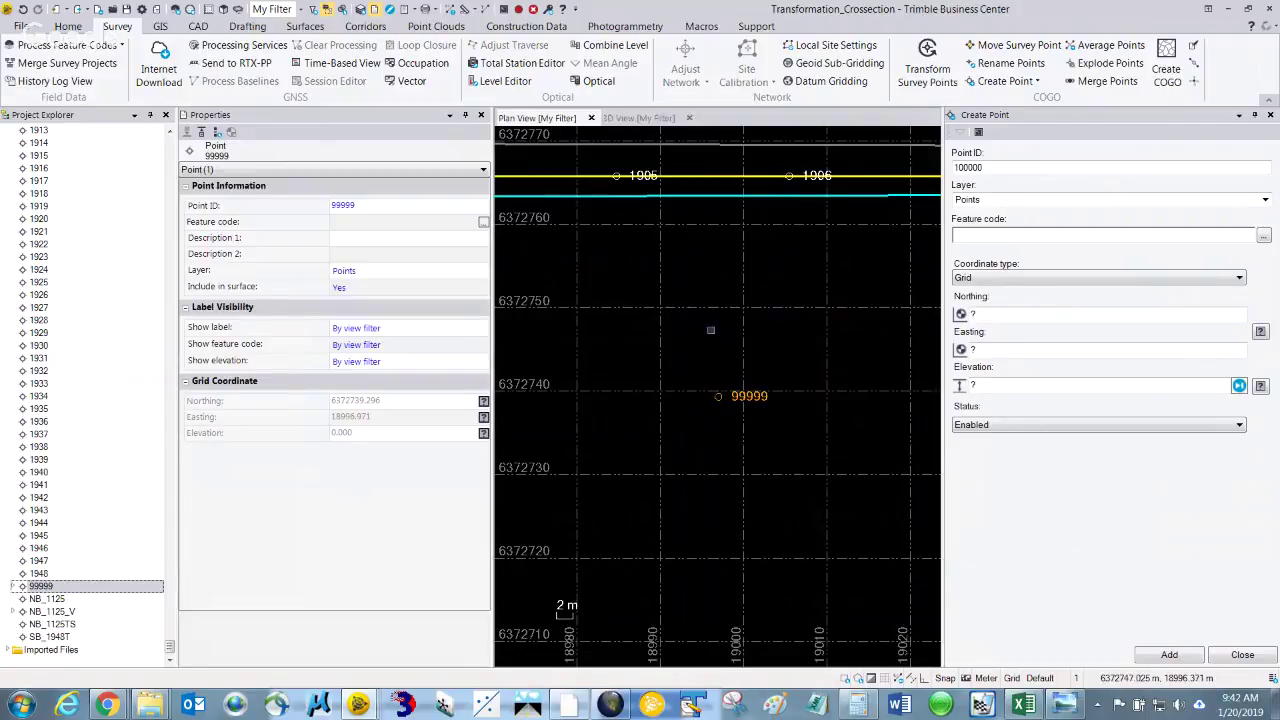
Examine where point 99999 lies relative to the point lines and the full west-to-east extent of the survey
{"action": "scroll", "coordinate": [700, 298], "scroll_direction": "down", "scroll_amount": 4}
{"action": "scroll", "coordinate": [700, 298], "scroll_direction": "down", "scroll_amount": 7}
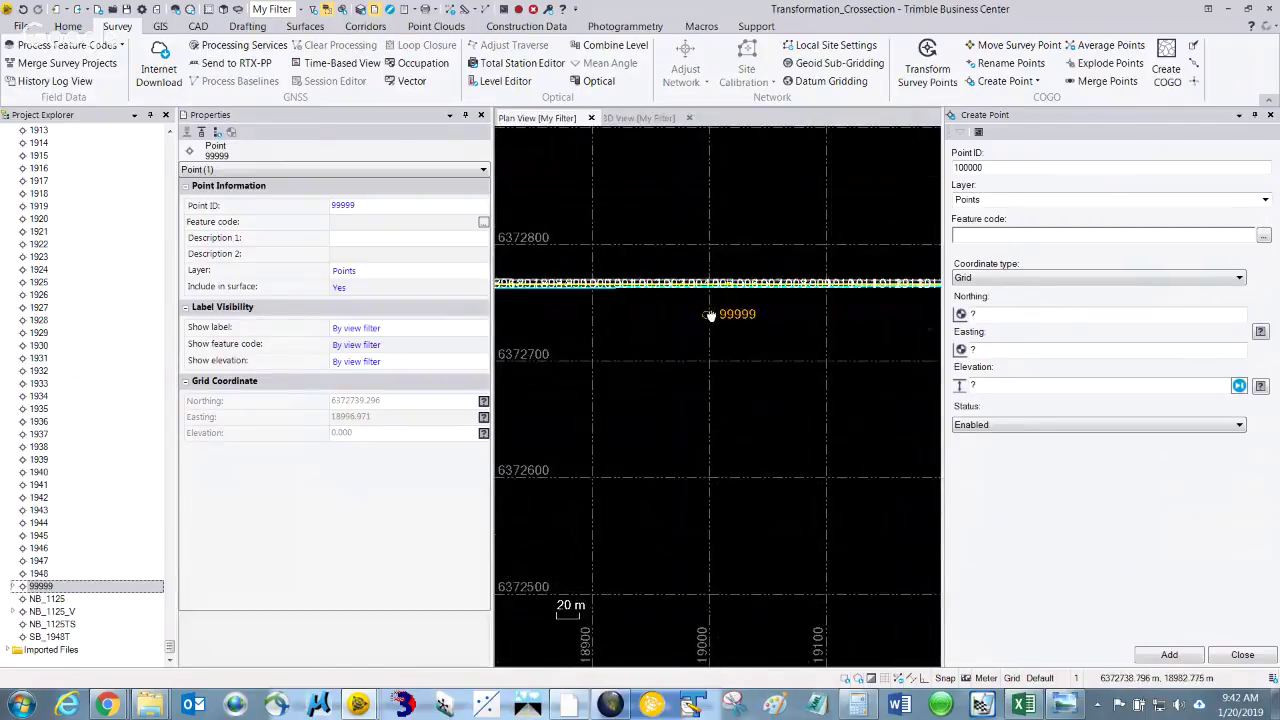
{"action": "scroll", "coordinate": [778, 320], "scroll_direction": "down", "scroll_amount": 3}
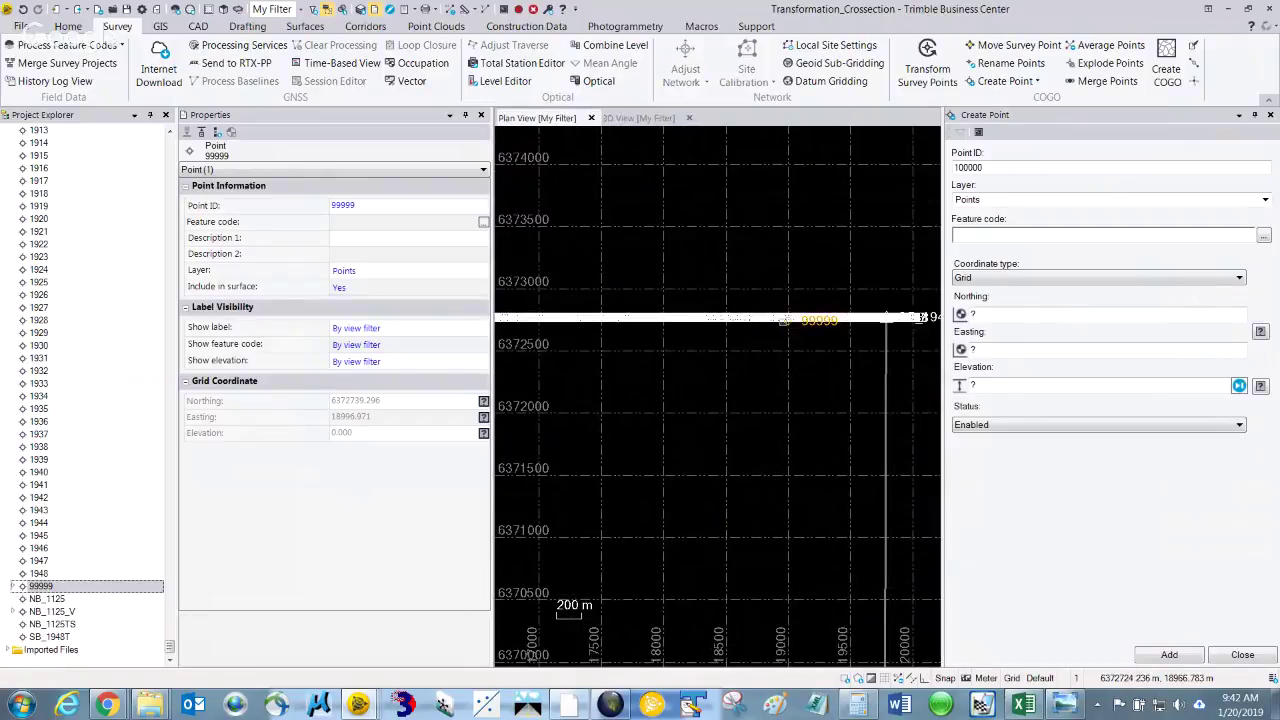
{"action": "scroll", "coordinate": [784, 320], "scroll_direction": "down", "scroll_amount": 3}
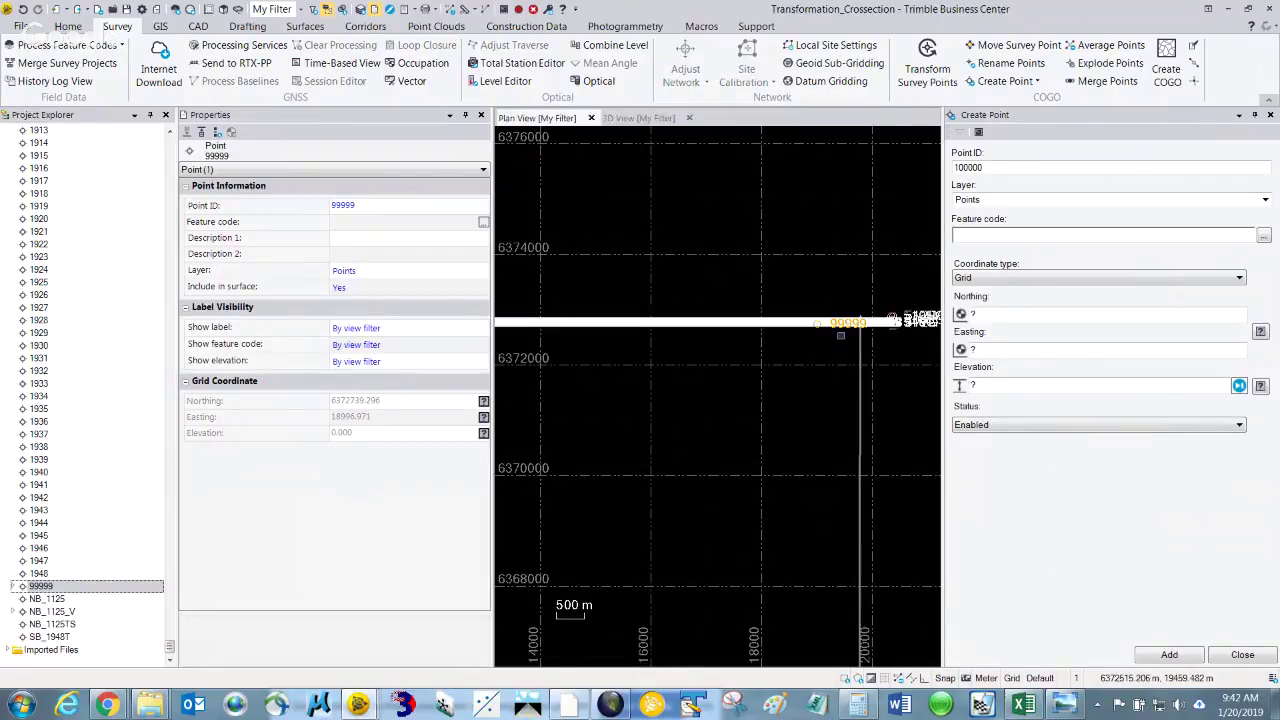
{"action": "scroll", "coordinate": [840, 335], "scroll_direction": "up", "scroll_amount": 2}
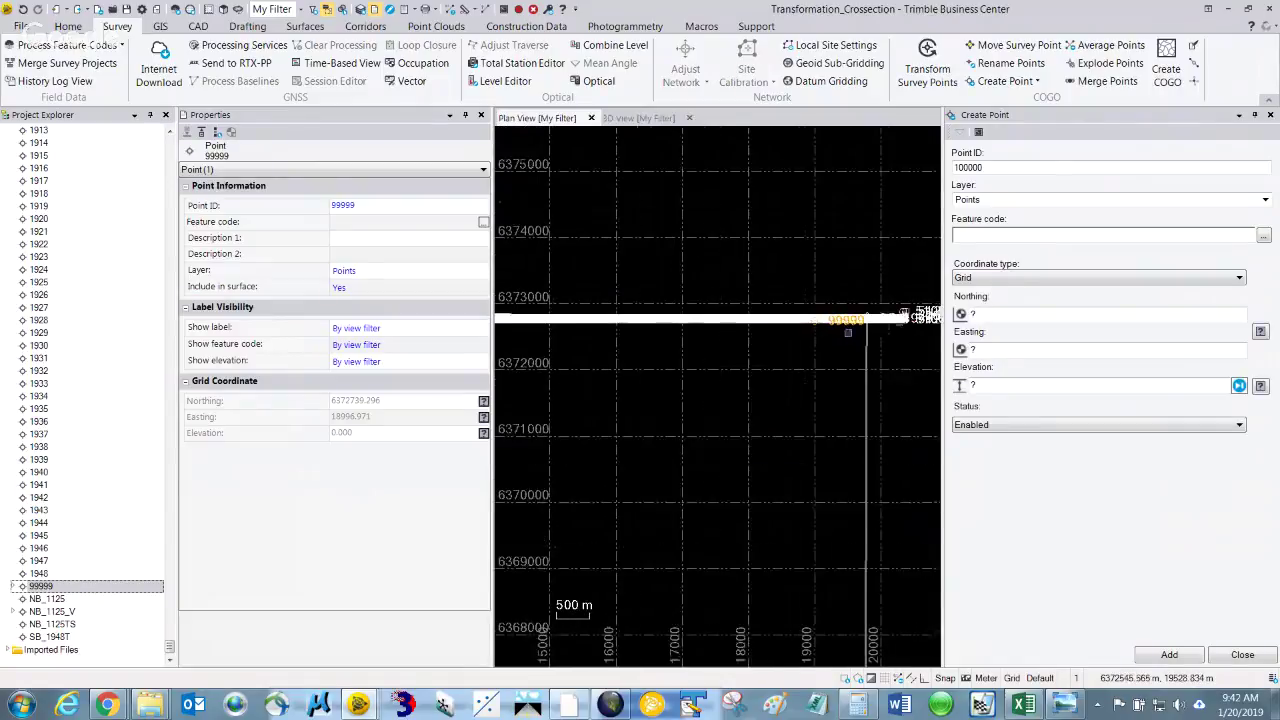
{"action": "scroll", "coordinate": [840, 330], "scroll_direction": "down", "scroll_amount": 3}
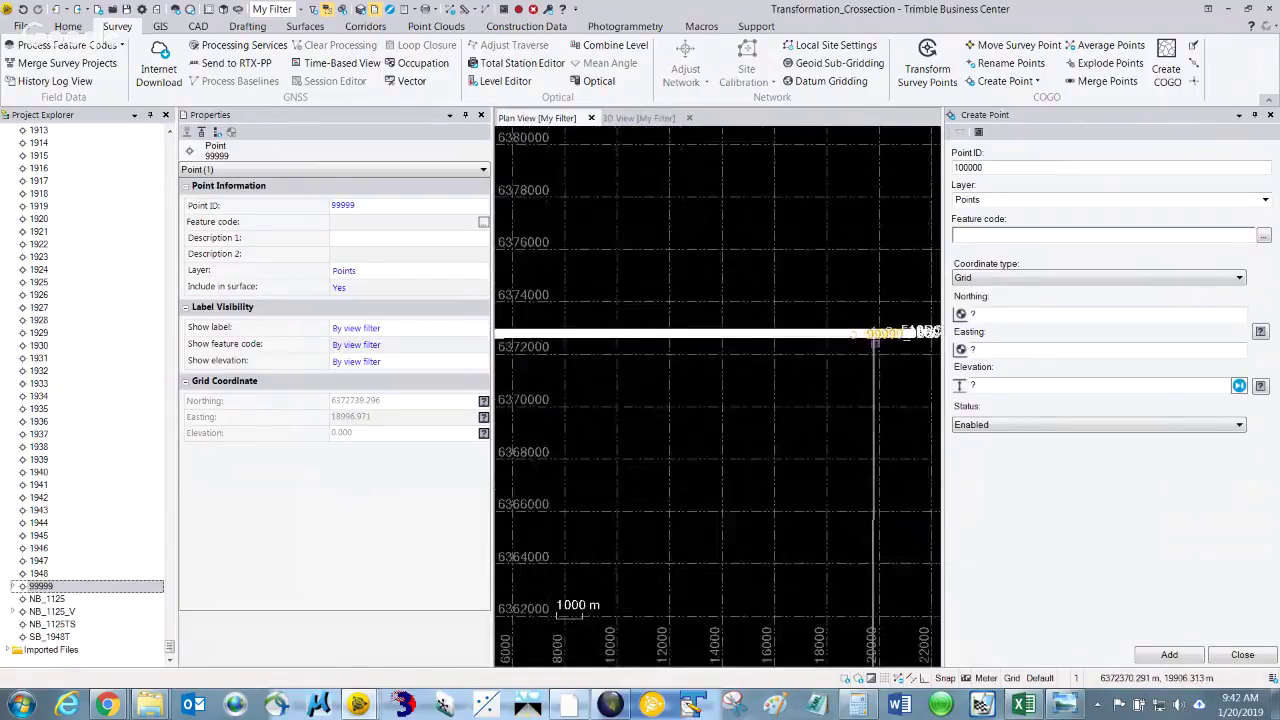
{"action": "scroll", "coordinate": [866, 344], "scroll_direction": "down", "scroll_amount": 1}
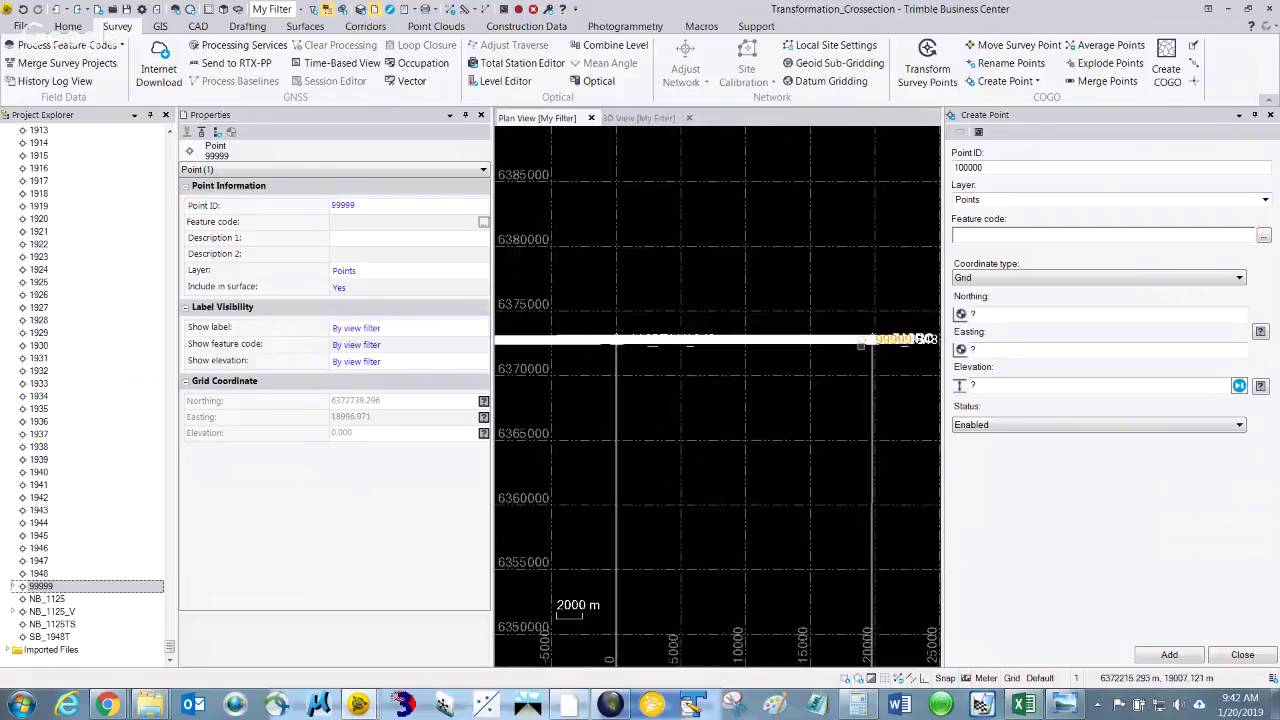
{"action": "mouse_move", "coordinate": [855, 342]}
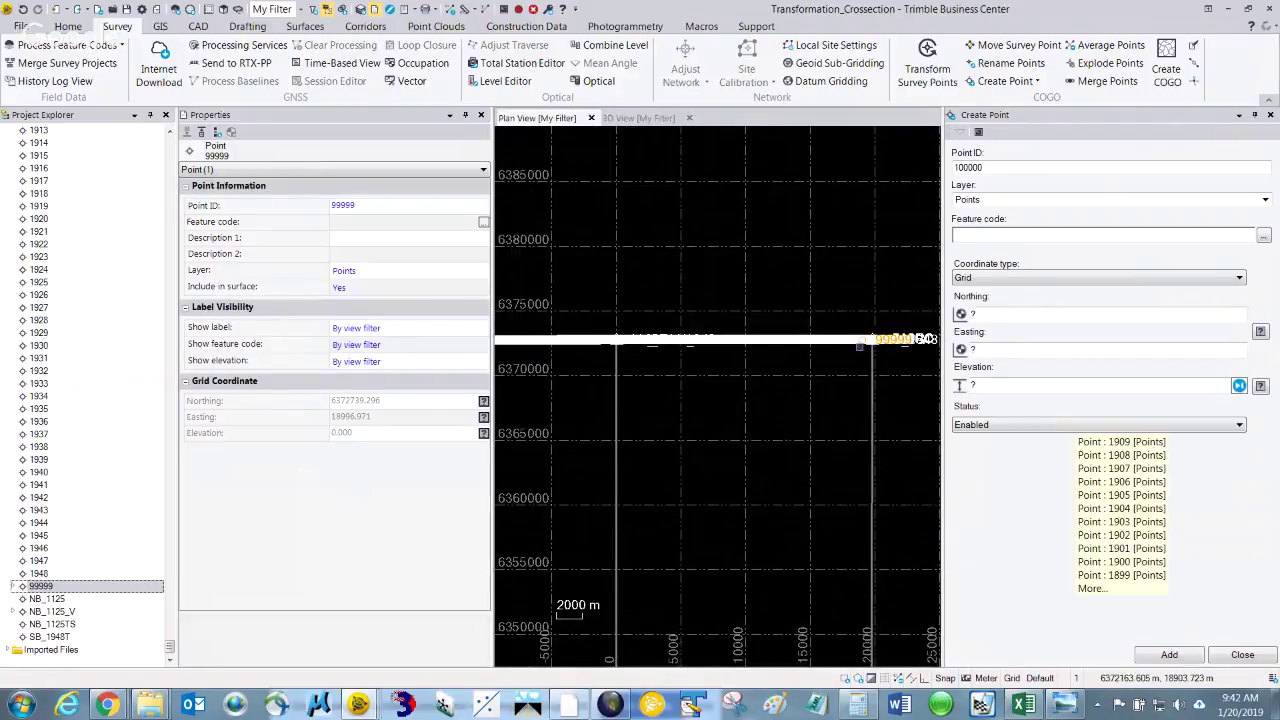
{"action": "scroll", "coordinate": [855, 342], "scroll_direction": "up", "scroll_amount": 2}
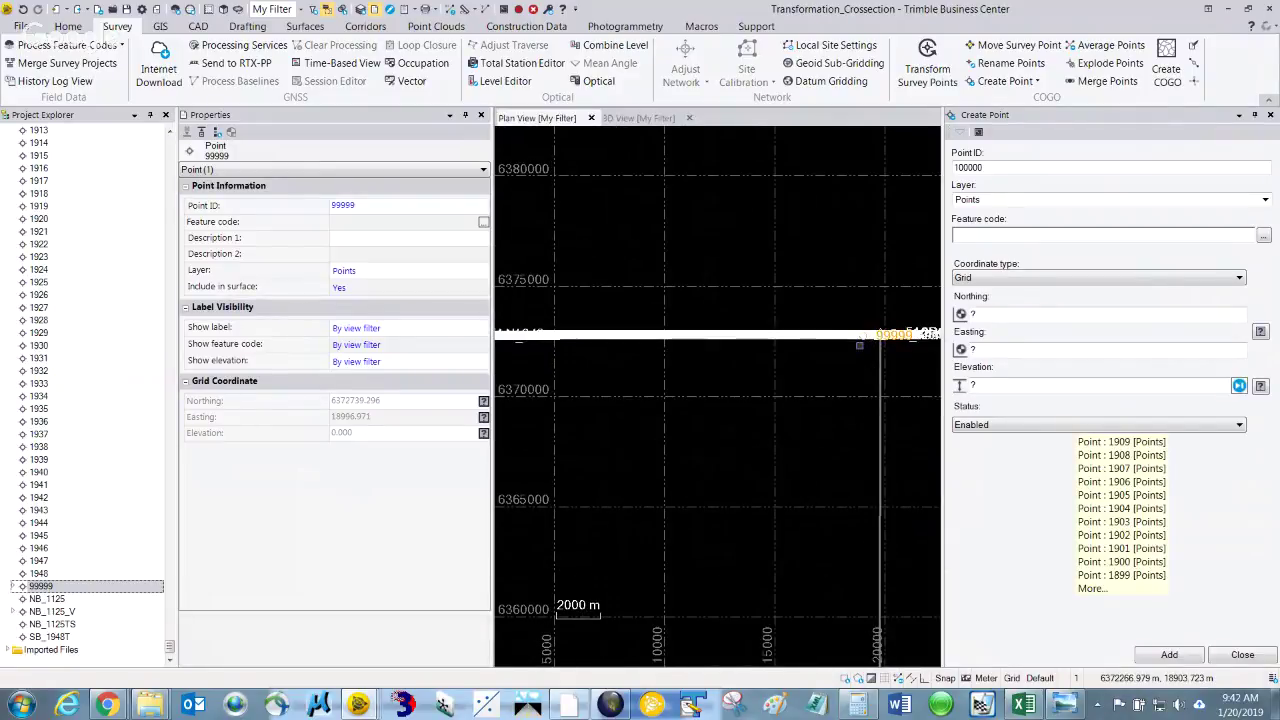
{"action": "scroll", "coordinate": [858, 345], "scroll_direction": "up", "scroll_amount": 2}
{"action": "scroll", "coordinate": [858, 345], "scroll_direction": "up", "scroll_amount": 3}
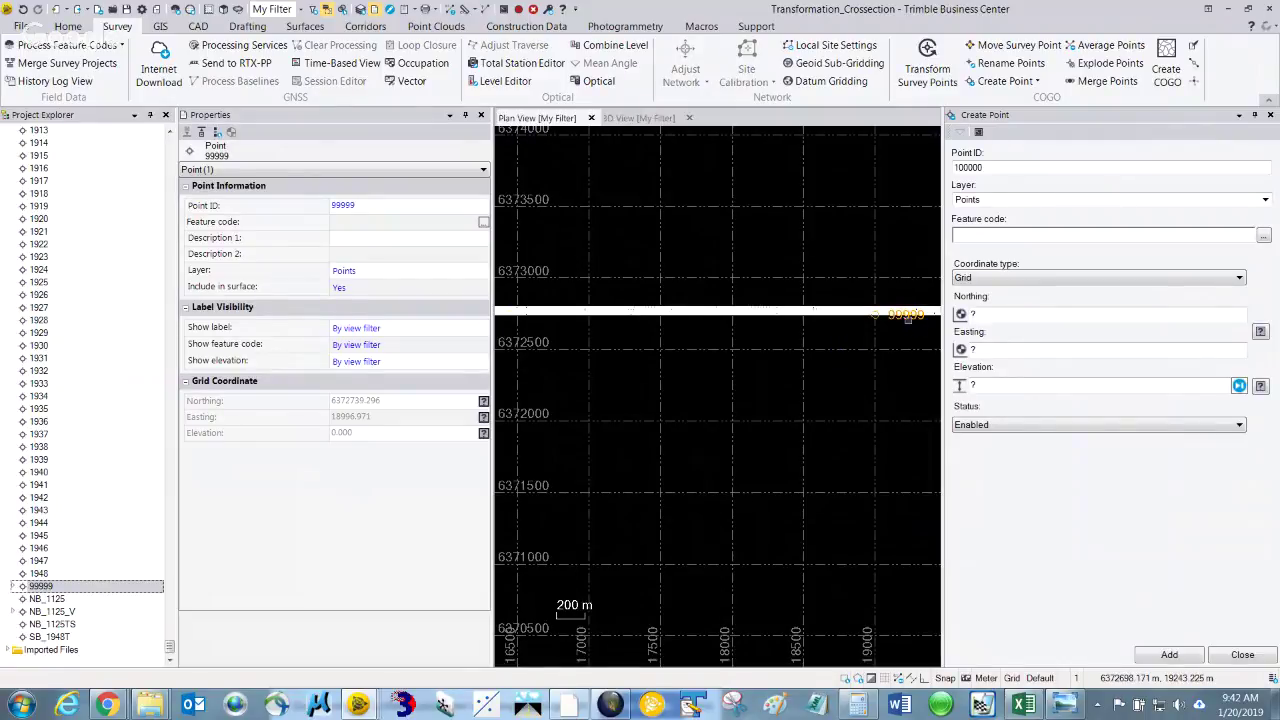
{"action": "scroll", "coordinate": [902, 316], "scroll_direction": "up", "scroll_amount": 1}
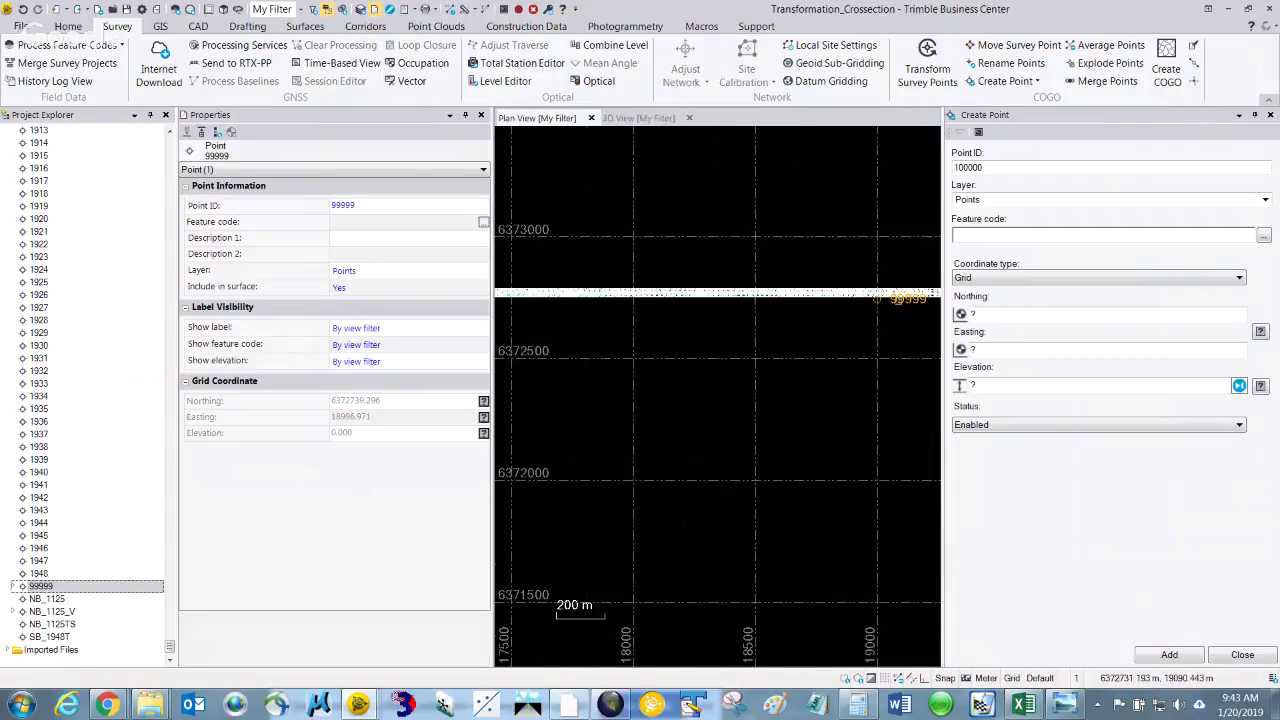
Delete the misplaced point 99999
{"action": "right_click", "coordinate": [896, 311]}
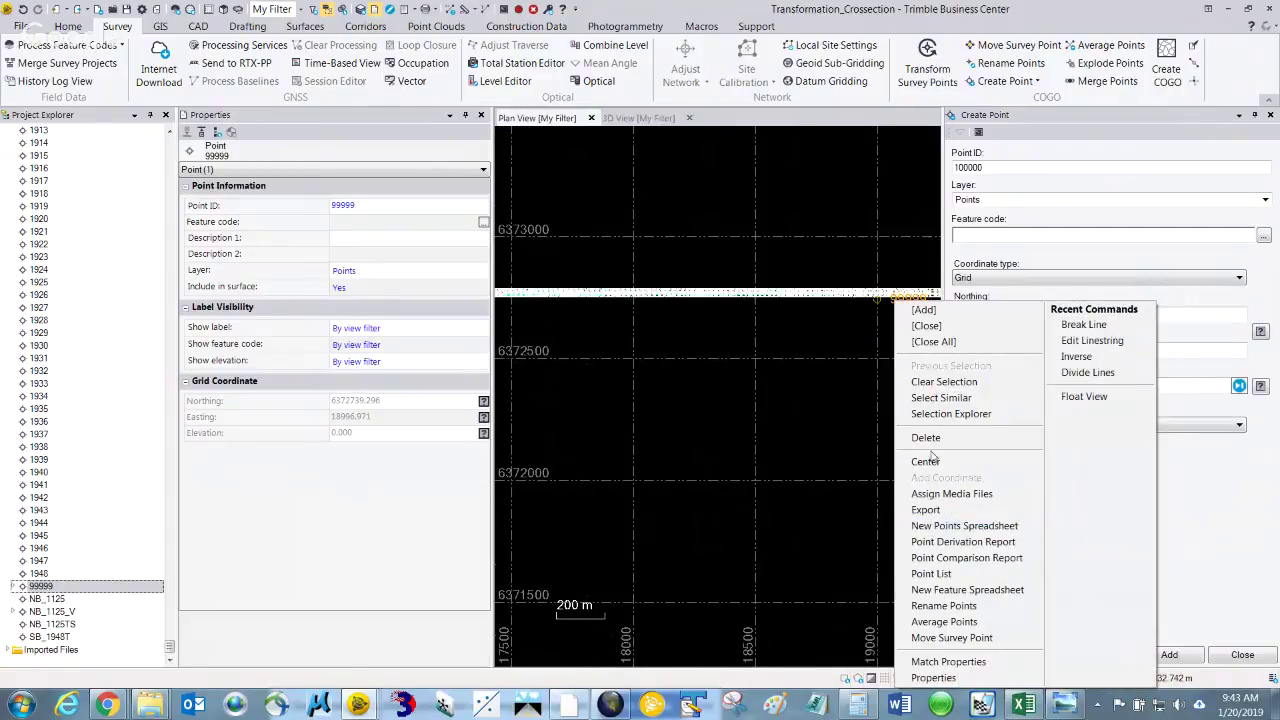
{"action": "left_click", "coordinate": [926, 437]}
Choose Bearing Distance for the coordinates of the next survey point
{"action": "scroll", "coordinate": [810, 432], "scroll_direction": "down", "scroll_amount": 5}
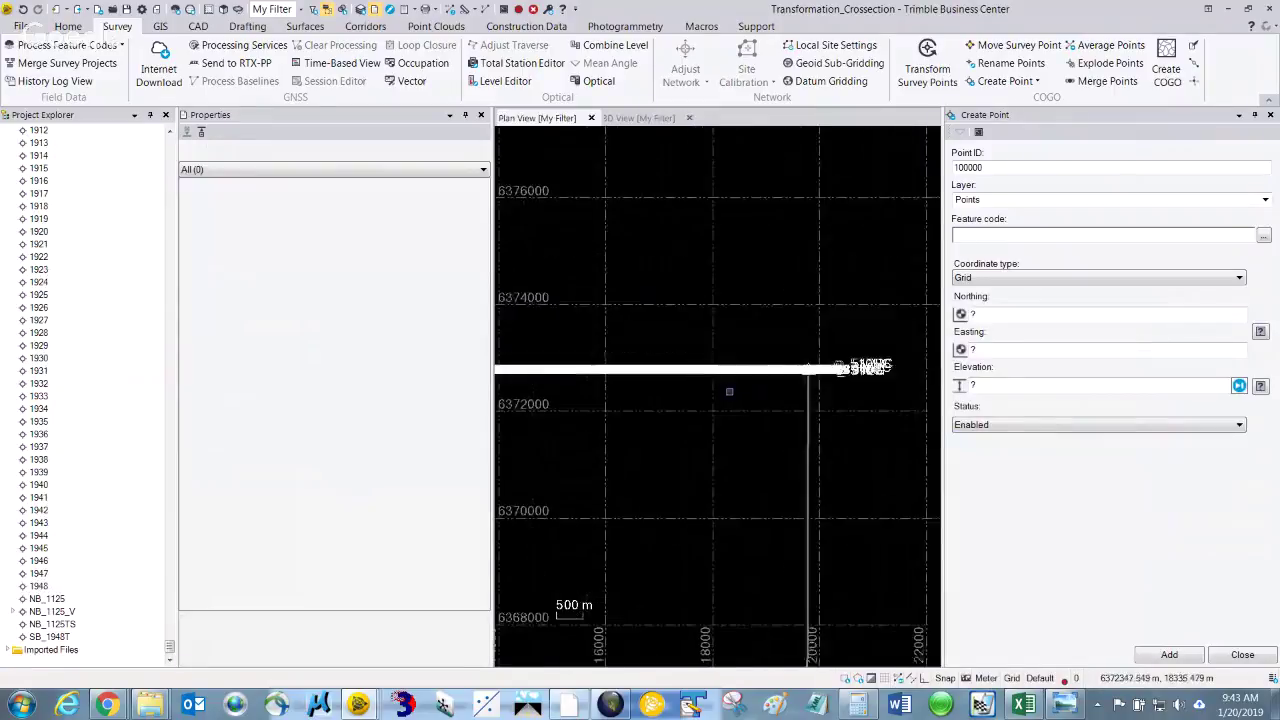
{"action": "scroll", "coordinate": [790, 358], "scroll_direction": "down", "scroll_amount": 4}
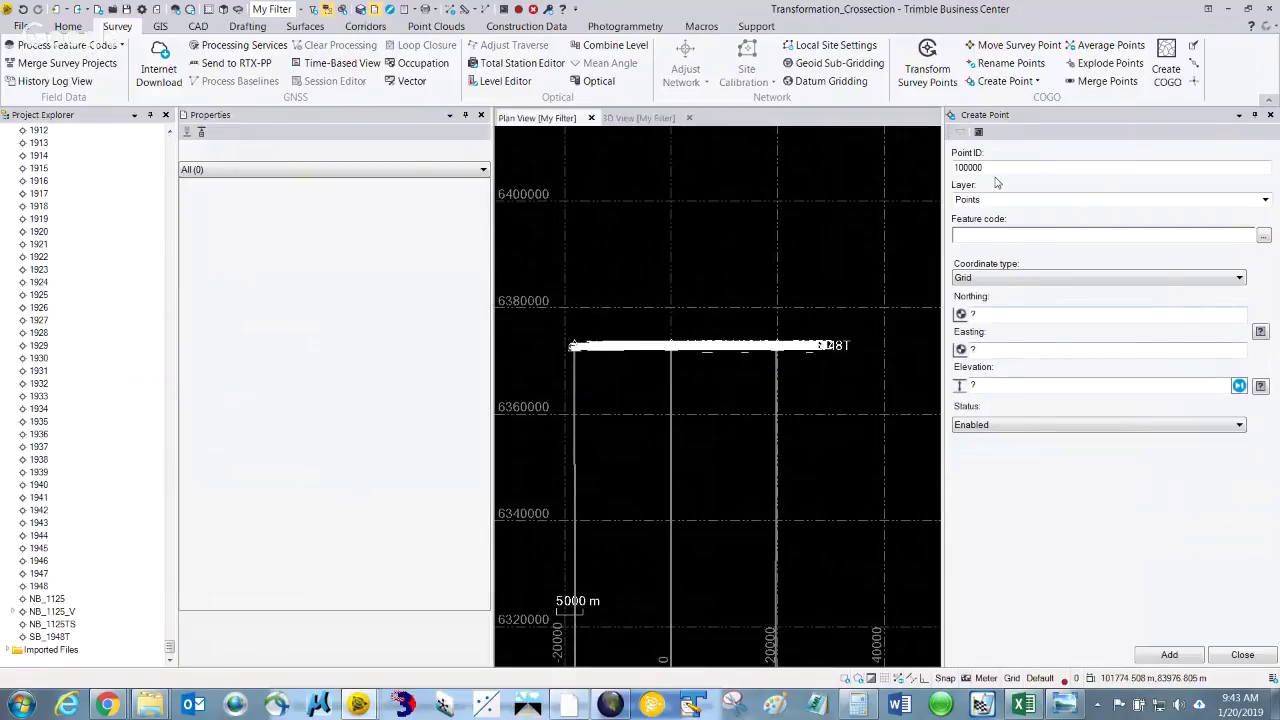
{"action": "right_click", "coordinate": [985, 313]}
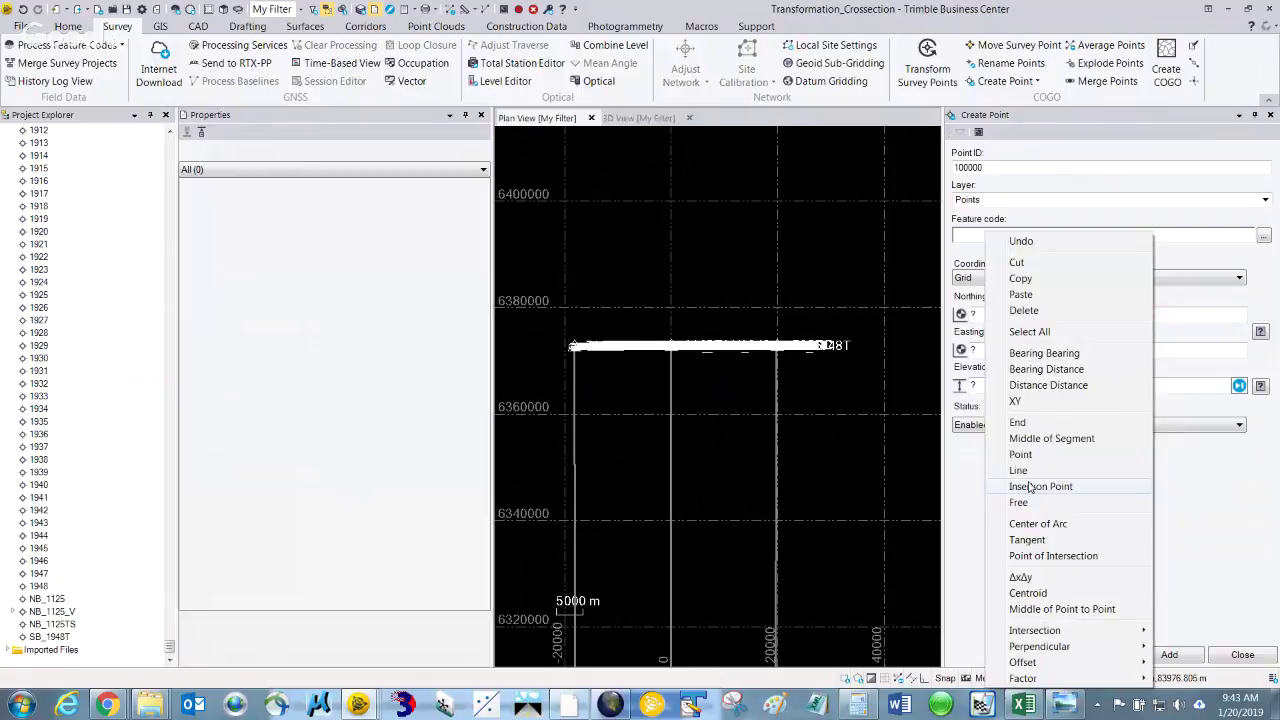
{"action": "left_click", "coordinate": [1040, 369]}
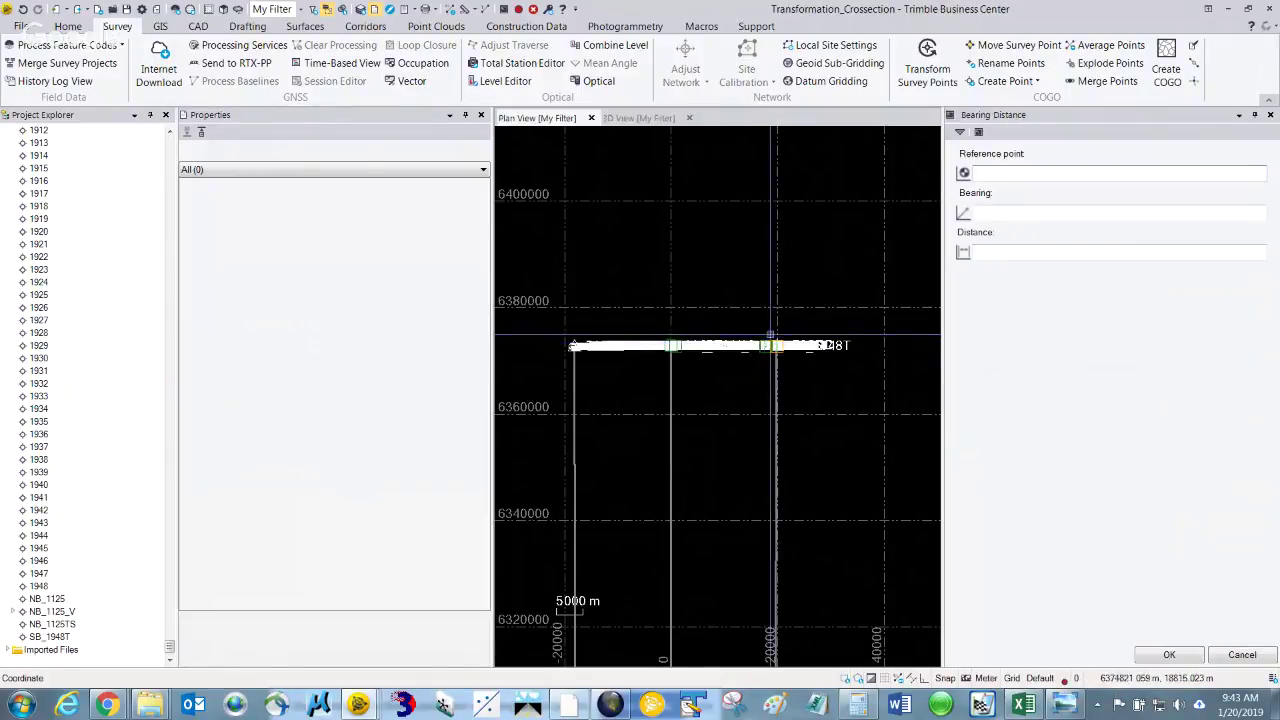
Compute the new point's grid position with a 90° bearing and a distance from reference point 6372660.557, -18197.715, reaching easting 794.285
{"action": "left_click", "coordinate": [806, 345]}
{"action": "type", "text": "7"}
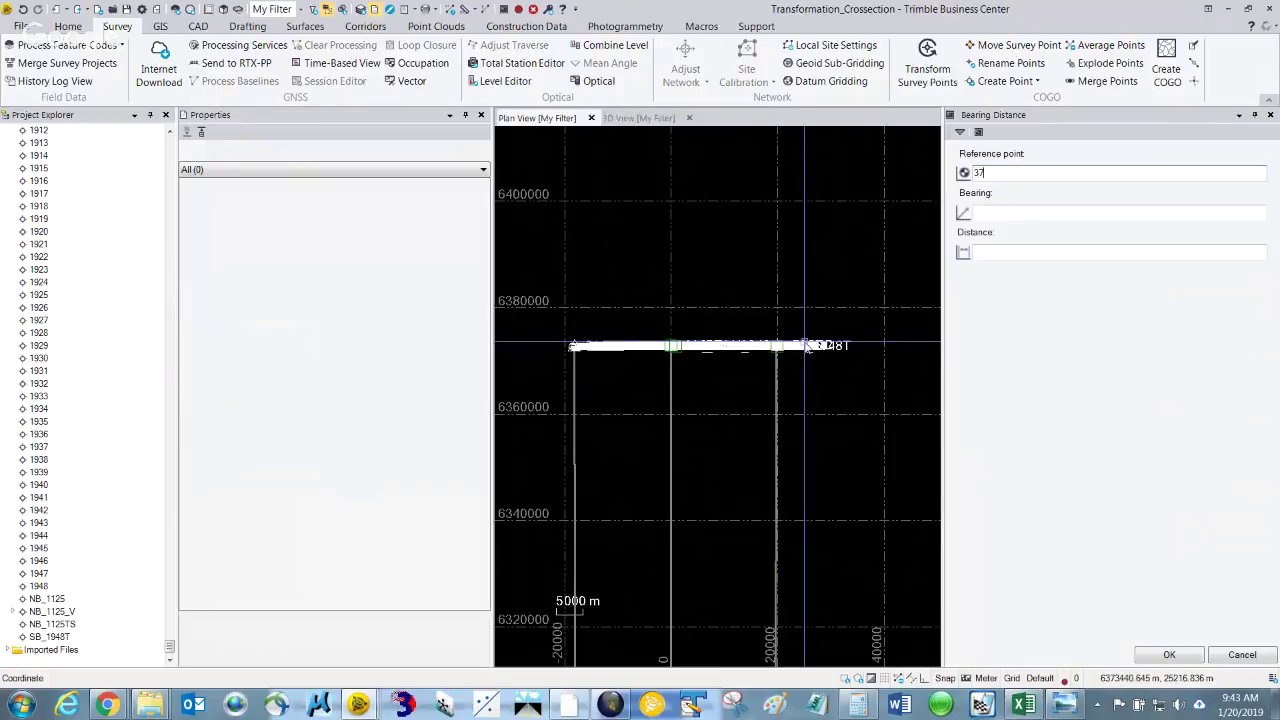
{"action": "key", "text": "Tab"}
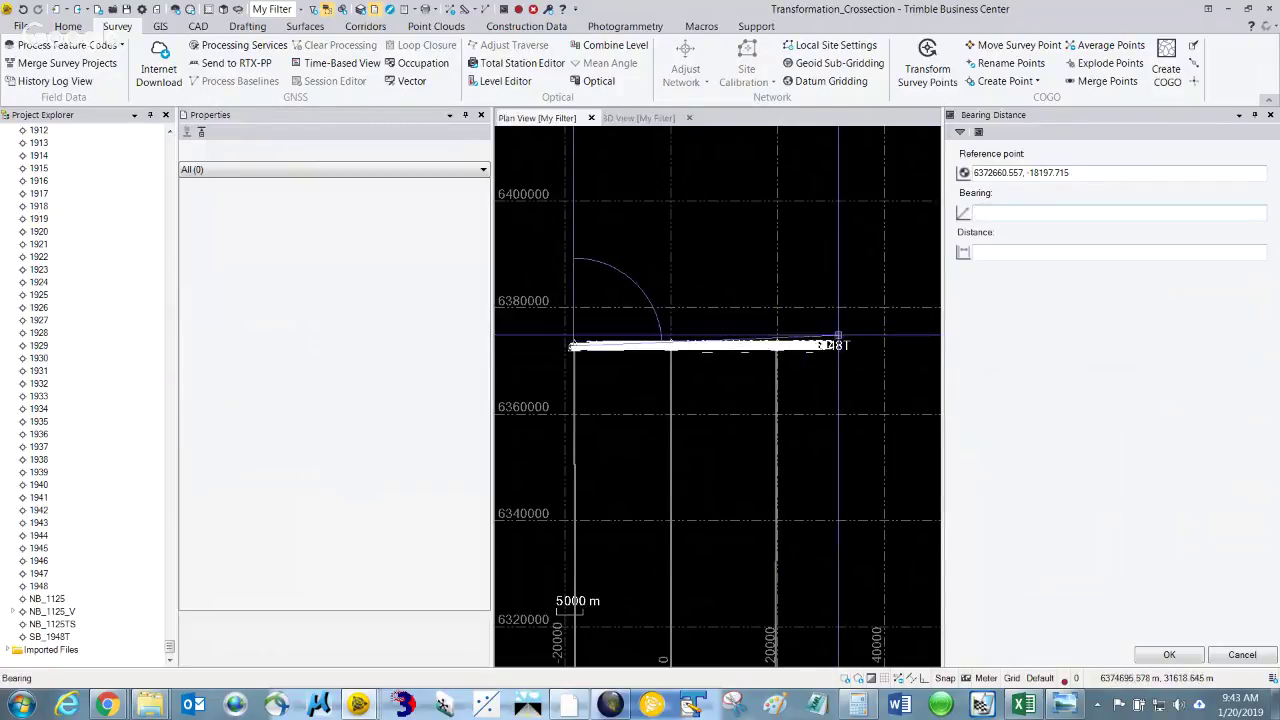
{"action": "type", "text": "90"}
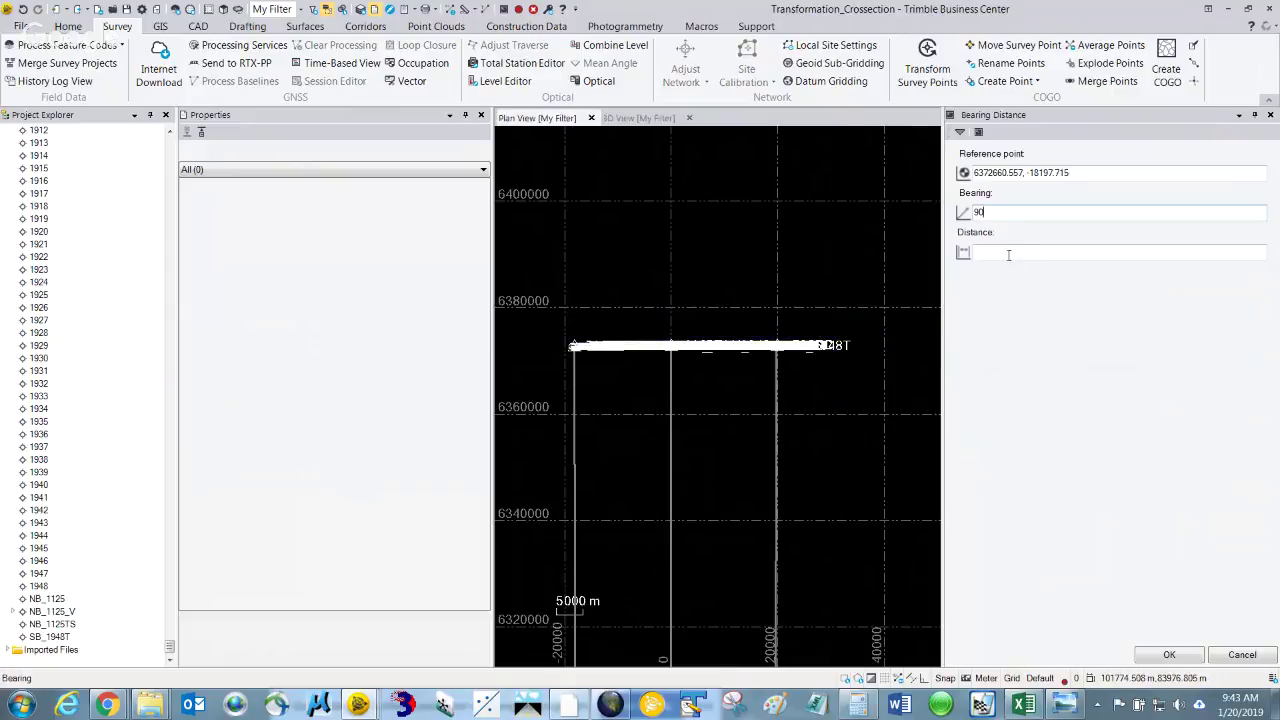
{"action": "left_click", "coordinate": [1004, 252]}
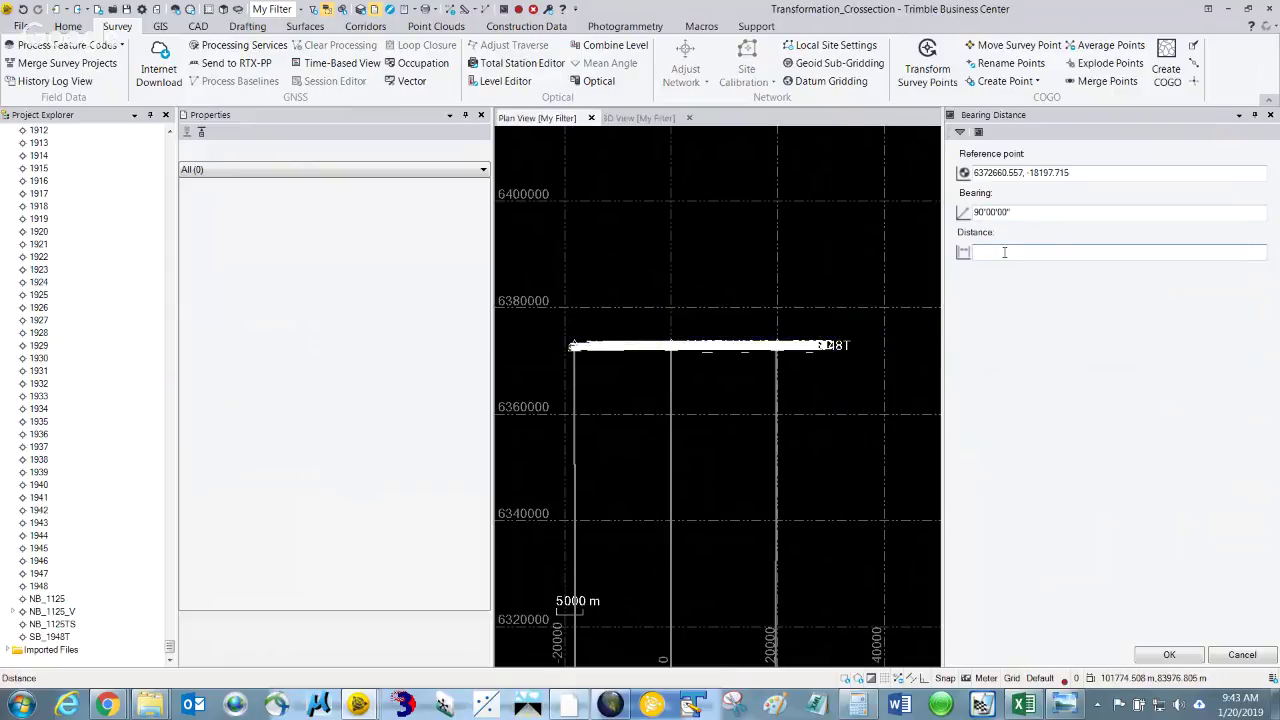
{"action": "type", "text": "18"}
{"action": "left_click", "coordinate": [1160, 655]}
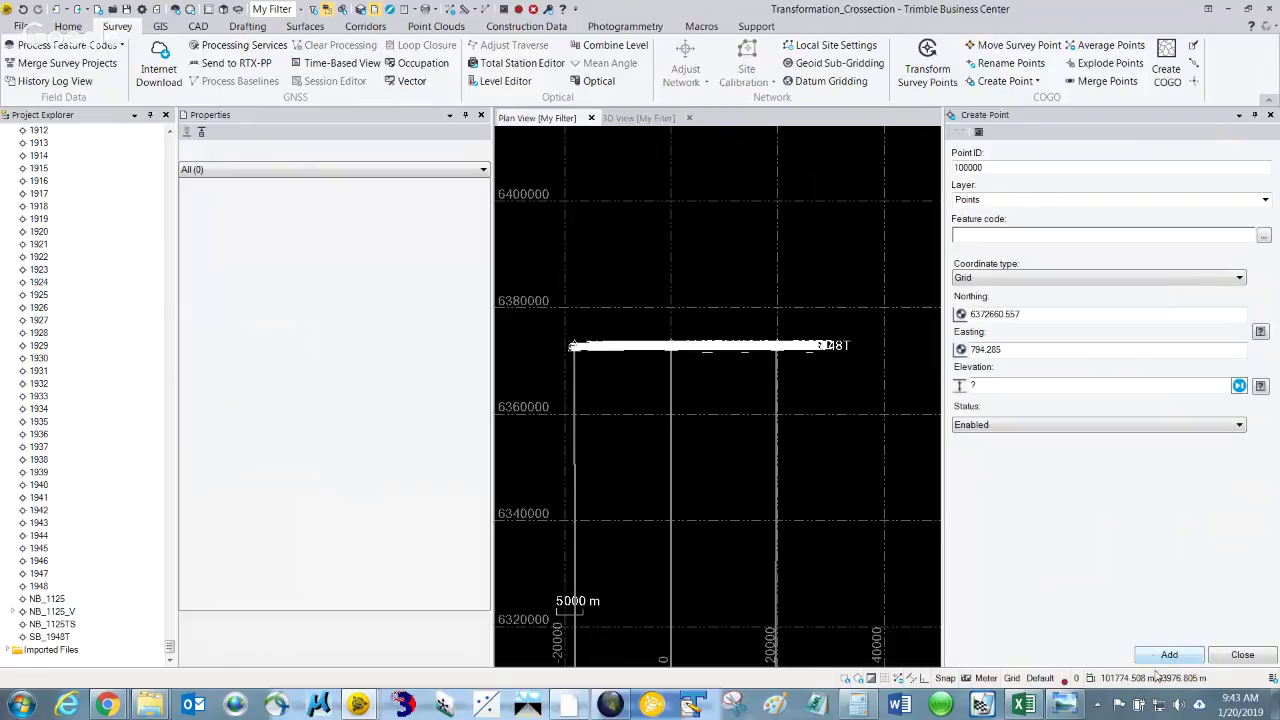
Give the new point an elevation of 0, add it as 100000 on the Points layer, and end point creation
{"action": "left_click", "coordinate": [962, 388]}
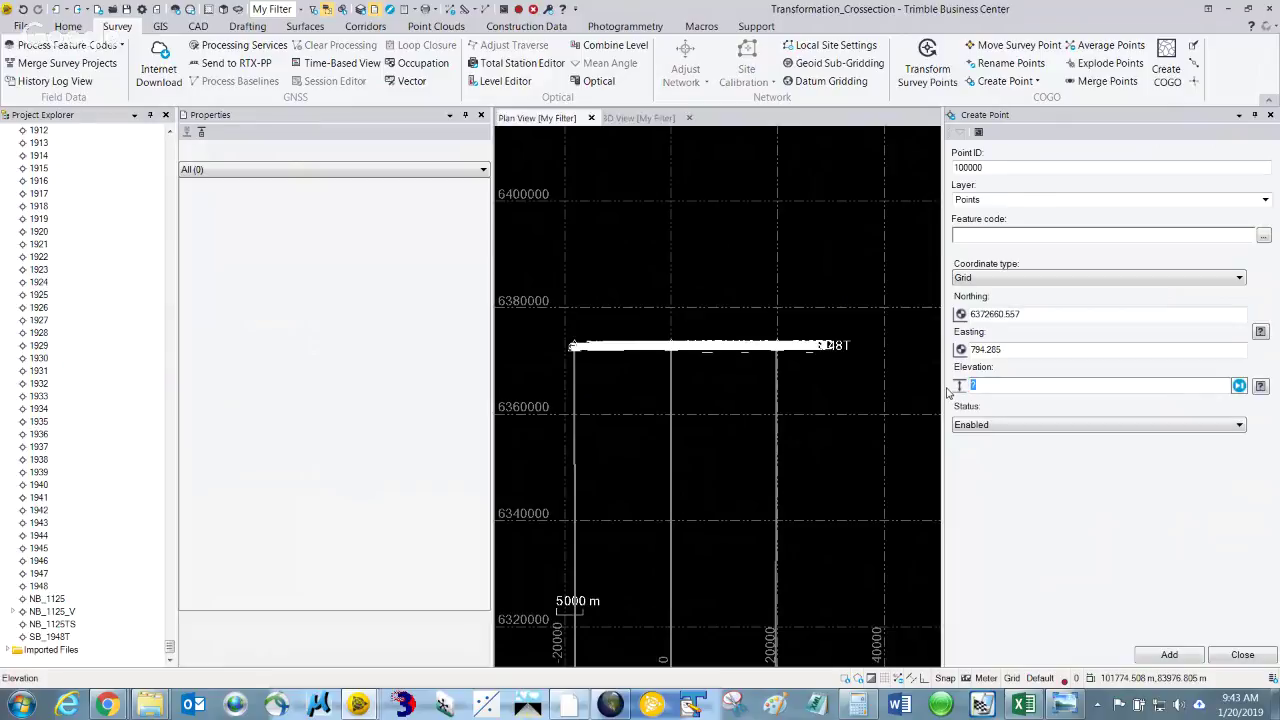
{"action": "left_click", "coordinate": [1167, 655]}
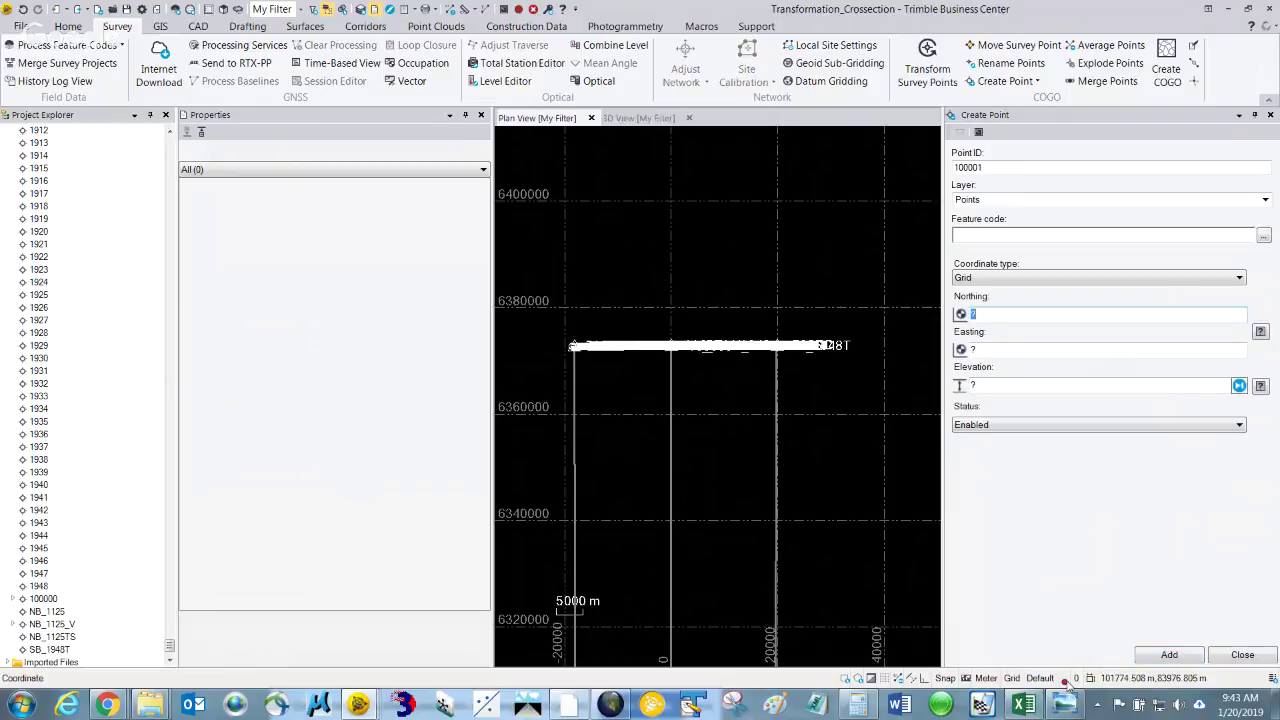
{"action": "left_click", "coordinate": [1238, 657]}
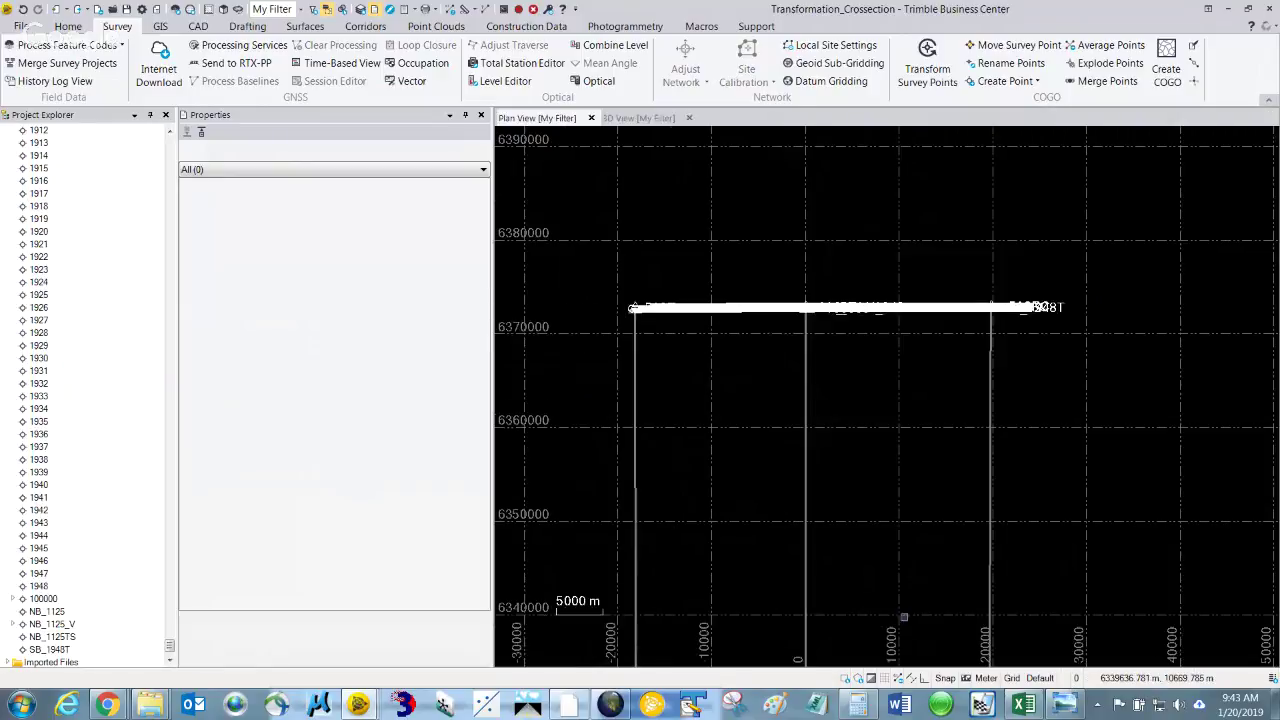
Center the plan view on point 100000 and view its location relative to the yellow and cyan lines
{"action": "left_click", "coordinate": [43, 599]}
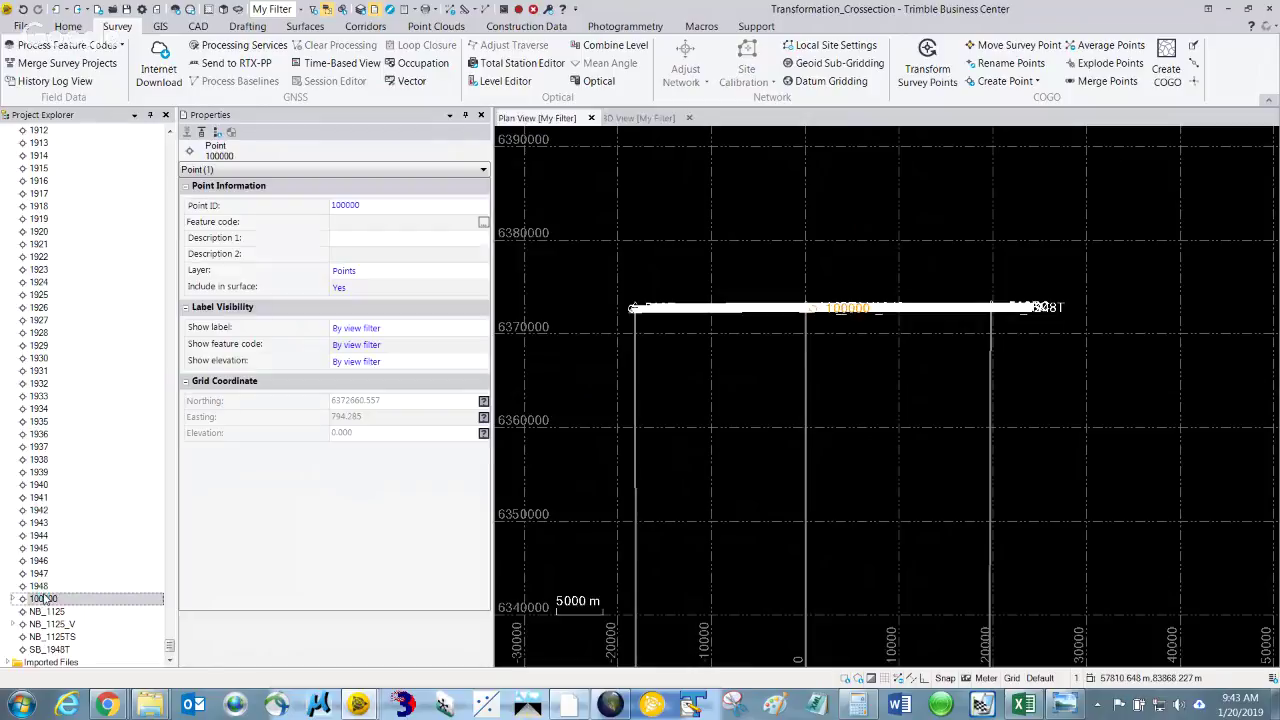
{"action": "right_click", "coordinate": [43, 603]}
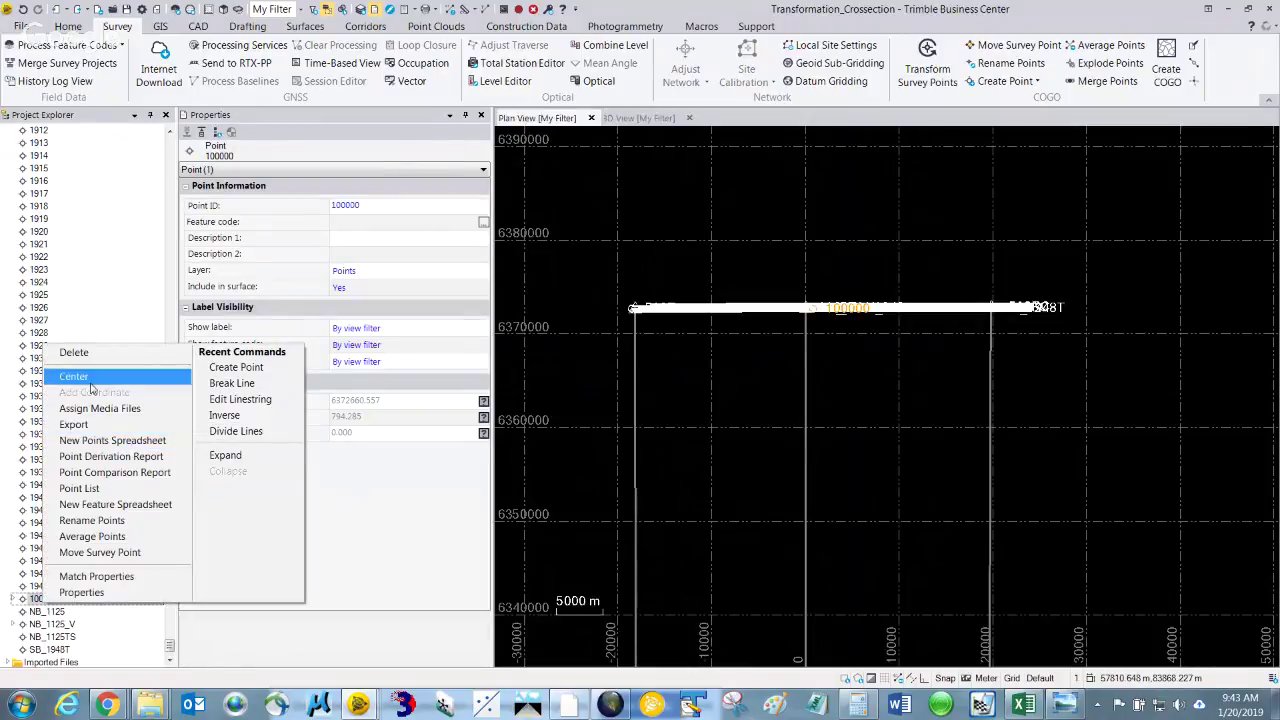
{"action": "left_click", "coordinate": [90, 378]}
{"action": "scroll", "coordinate": [957, 404], "scroll_direction": "up", "scroll_amount": 8}
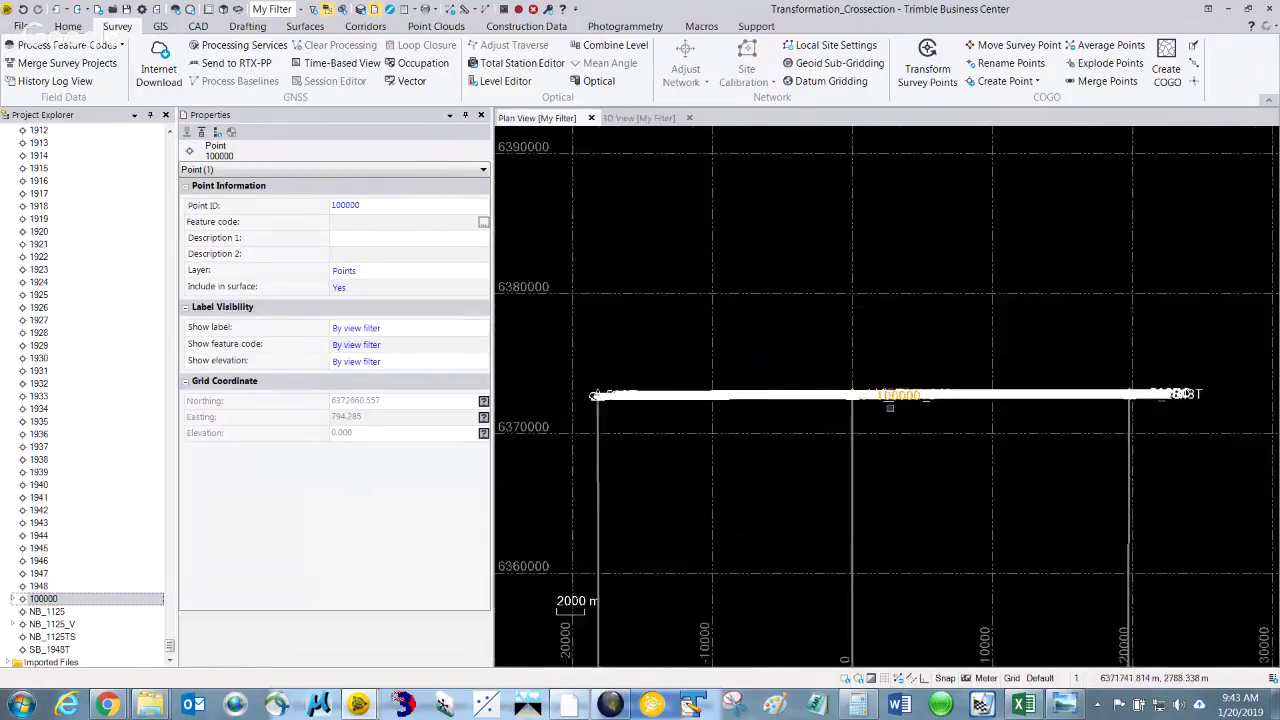
{"action": "scroll", "coordinate": [821, 373], "scroll_direction": "up", "scroll_amount": 3}
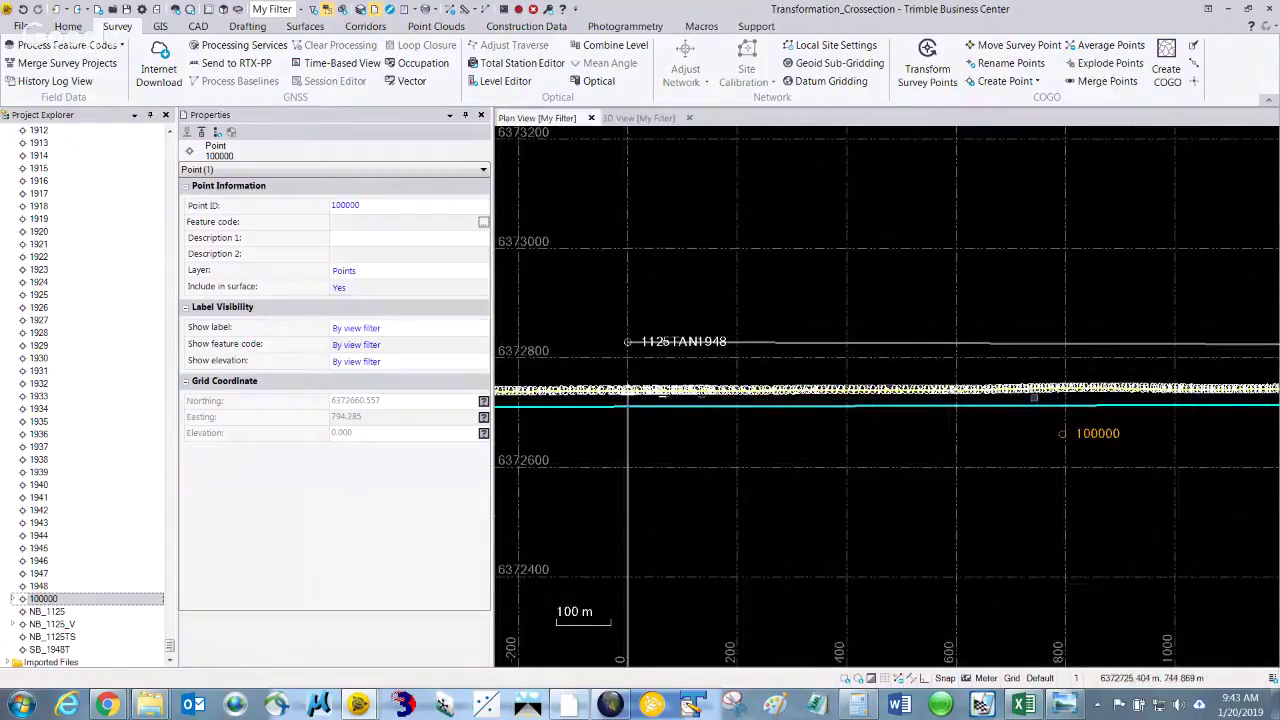
{"action": "scroll", "coordinate": [1030, 395], "scroll_direction": "up", "scroll_amount": 2}
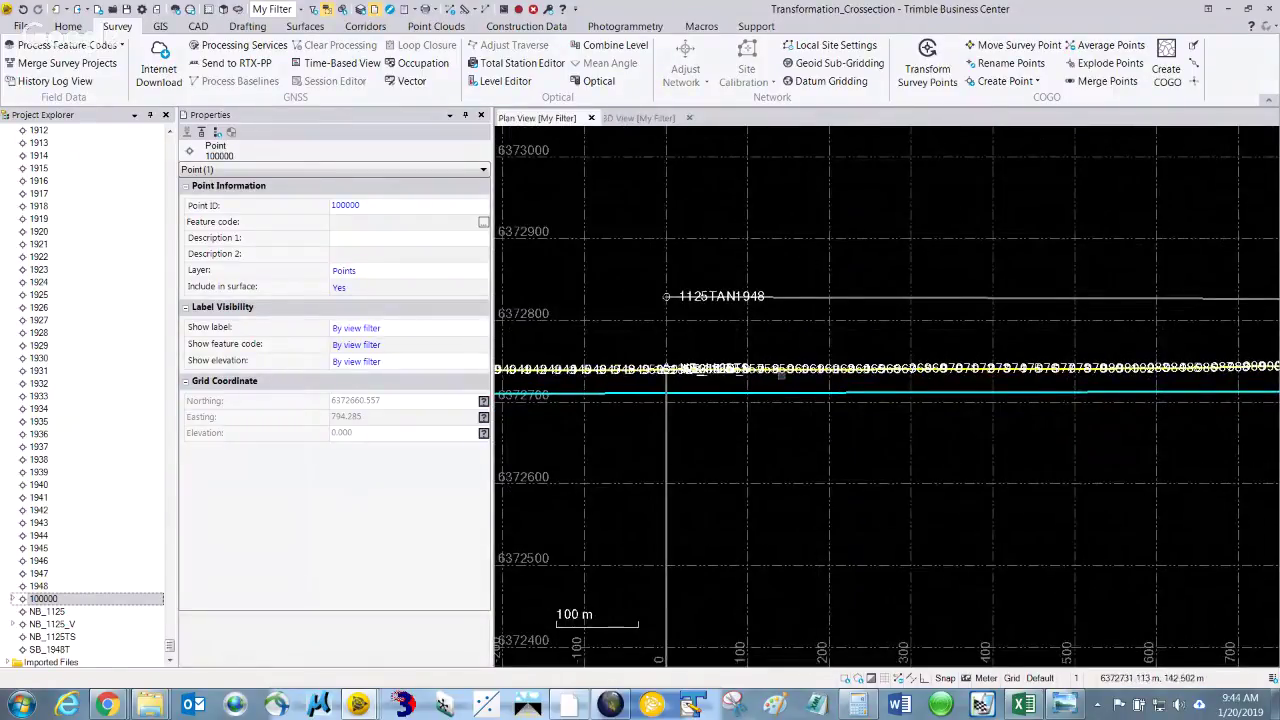
{"action": "scroll", "coordinate": [782, 375], "scroll_direction": "down", "scroll_amount": 2}
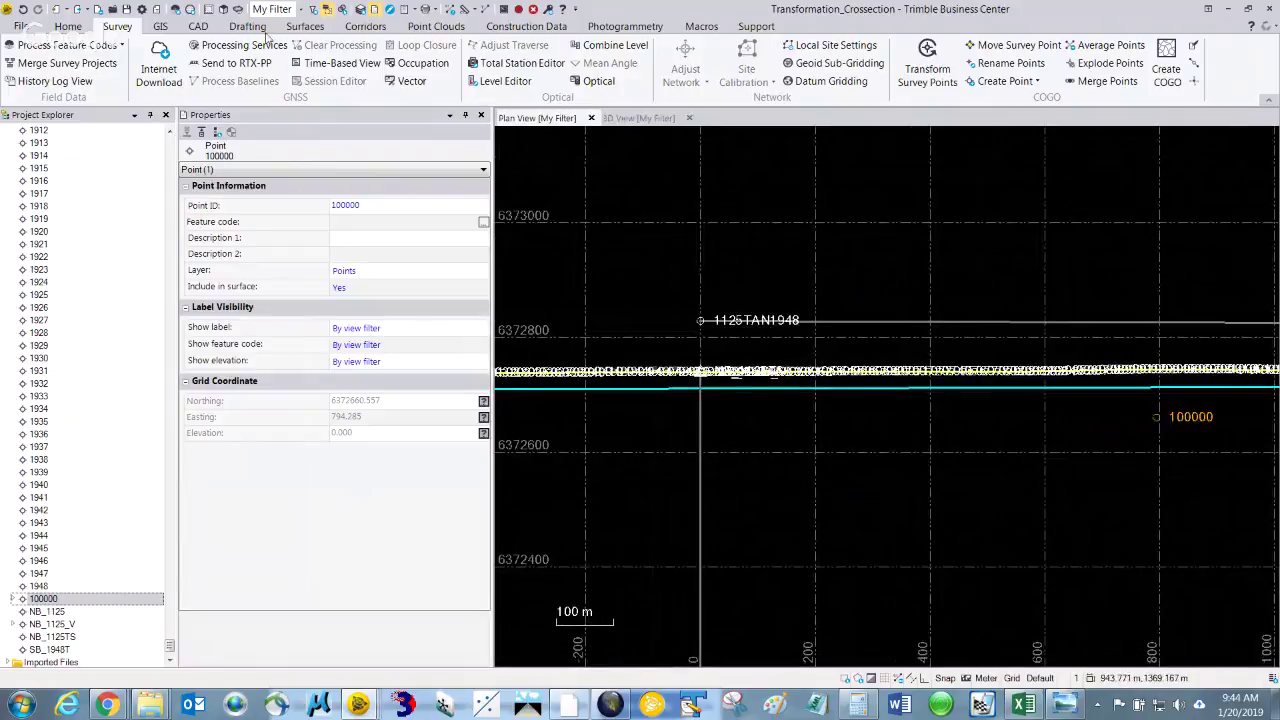
Measure the inverse from point 100000 to point 953 near NB_1125
{"action": "left_click", "coordinate": [487, 10]}
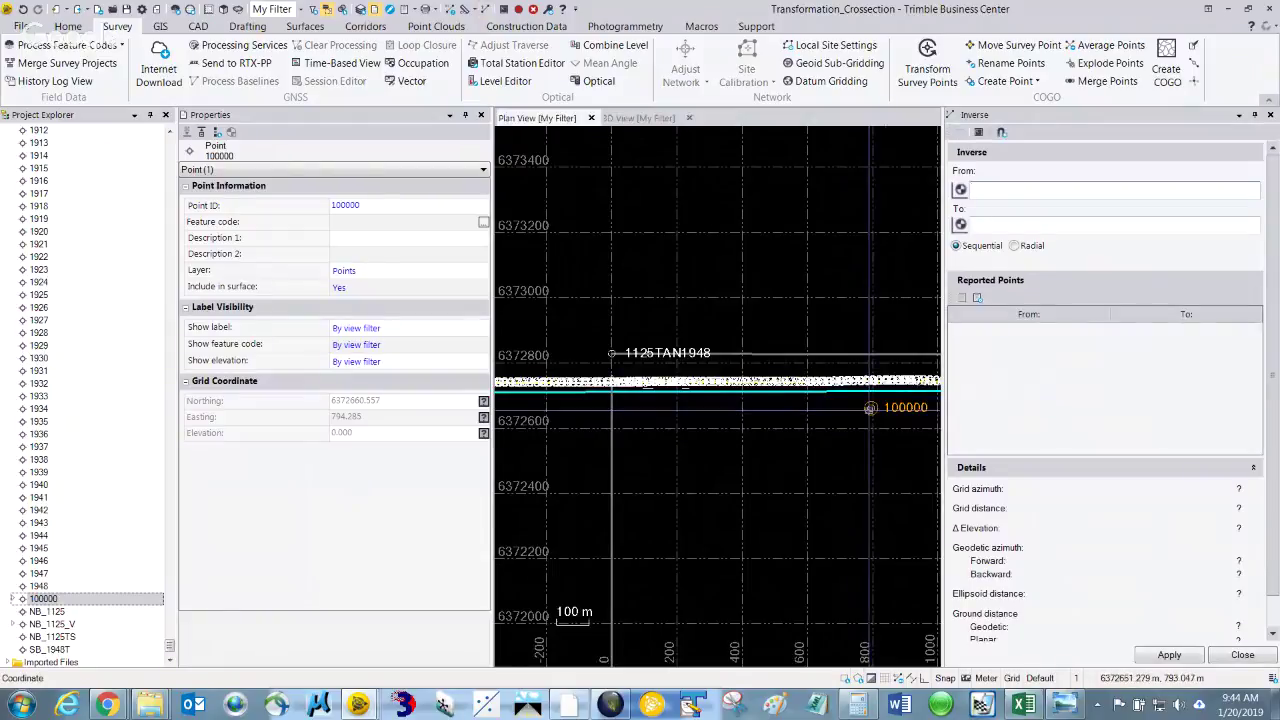
{"action": "left_click", "coordinate": [871, 407]}
{"action": "scroll", "coordinate": [613, 360], "scroll_direction": "up", "scroll_amount": 5}
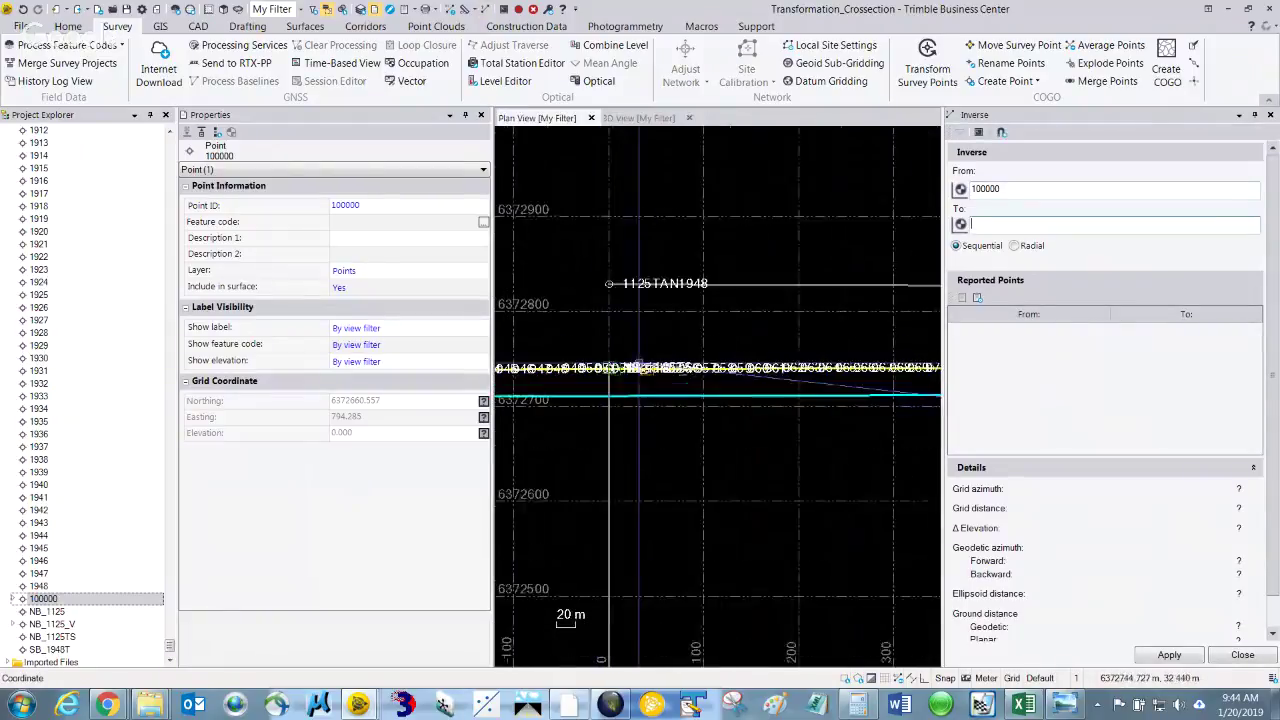
{"action": "scroll", "coordinate": [610, 337], "scroll_direction": "up", "scroll_amount": 4}
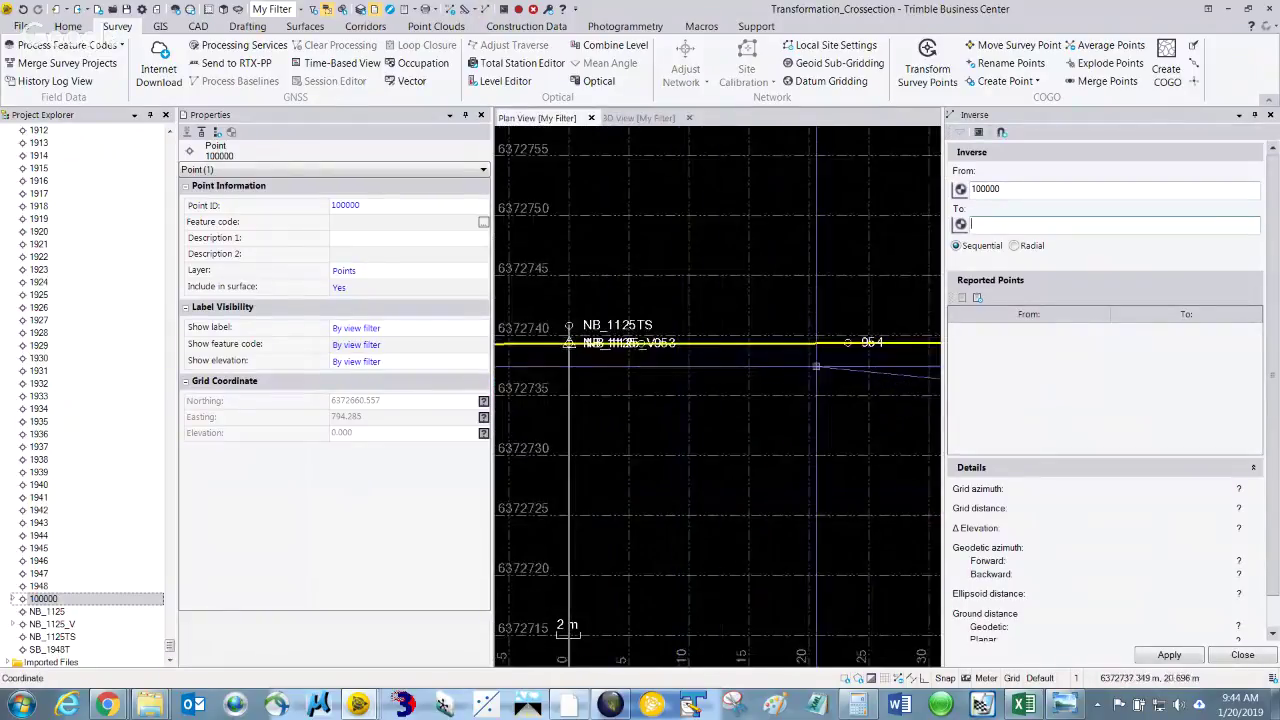
{"action": "scroll", "coordinate": [641, 339], "scroll_direction": "up", "scroll_amount": 2}
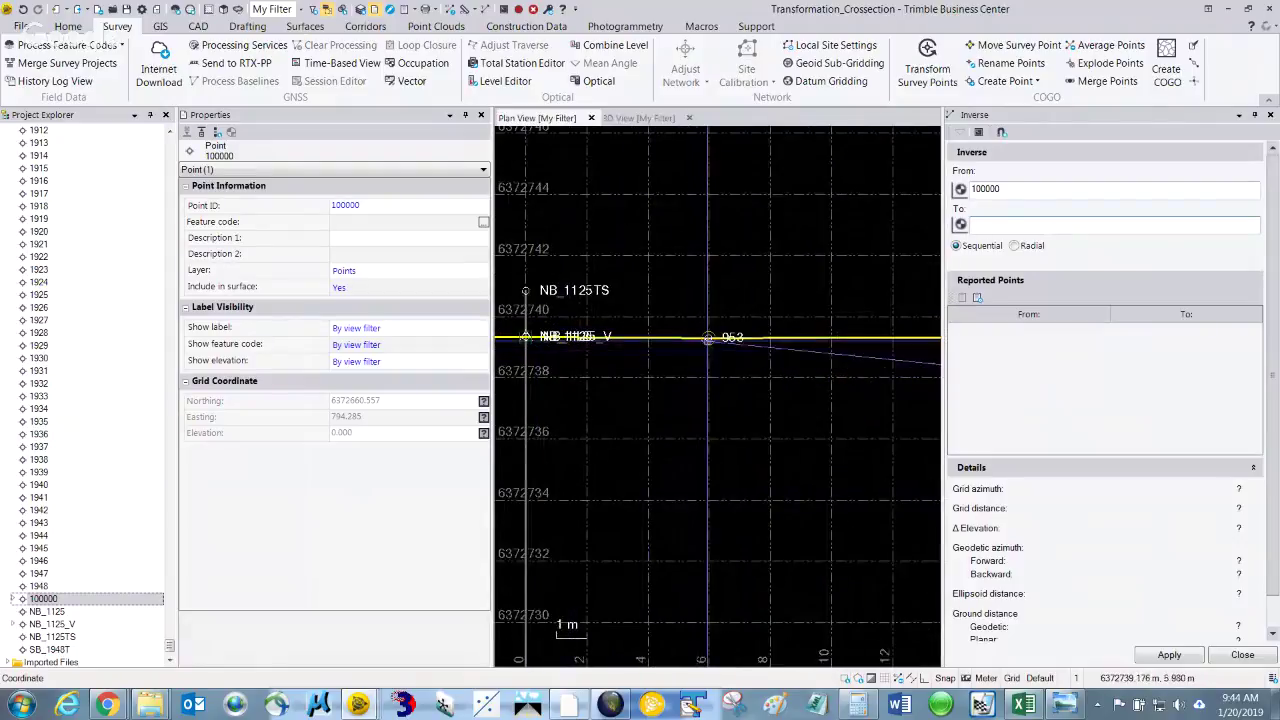
{"action": "left_click", "coordinate": [709, 337]}
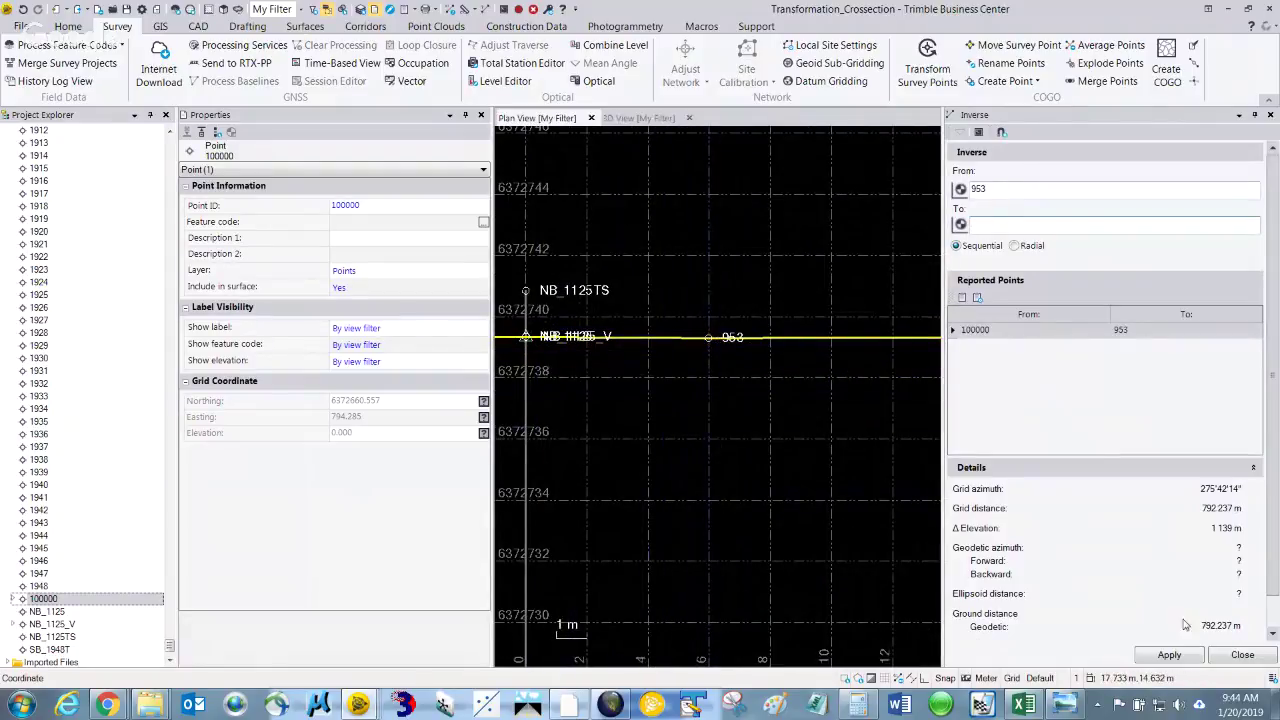
{"action": "left_click", "coordinate": [1242, 655]}
Examine the numbered points along the yellow line from point 953 to the stretch beside point 100000
{"action": "scroll", "coordinate": [1140, 614], "scroll_direction": "down", "scroll_amount": 1}
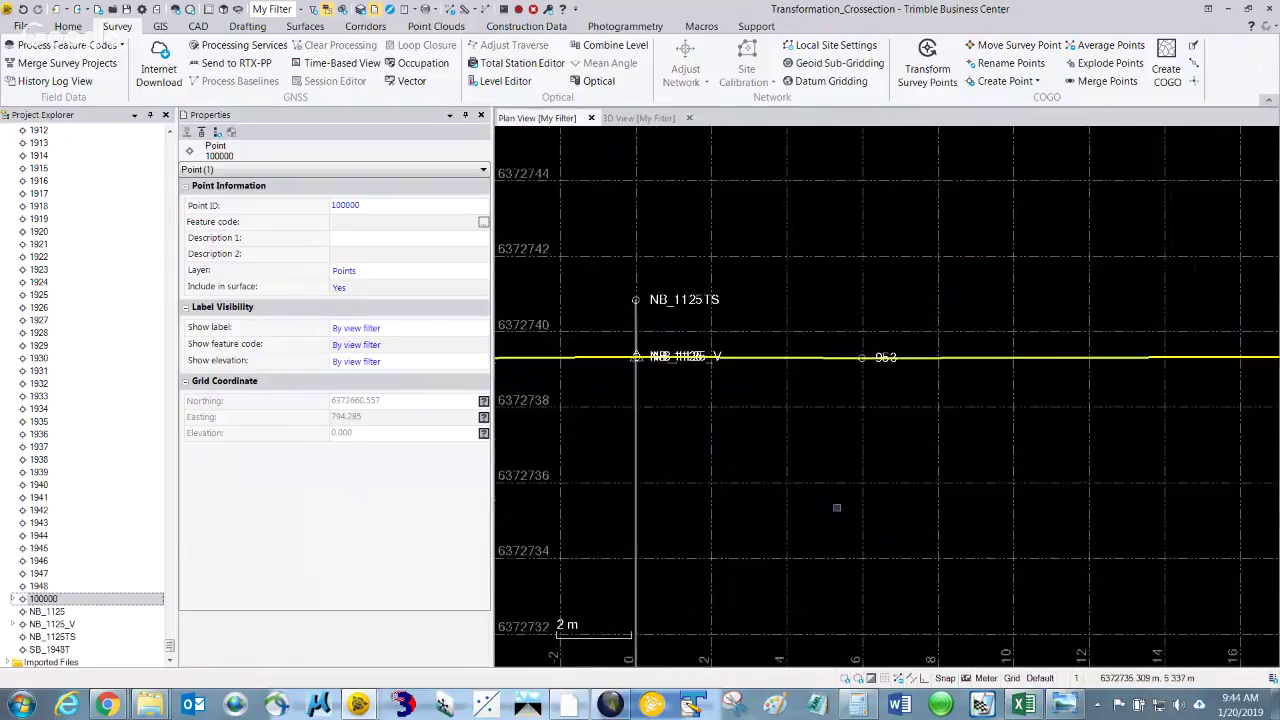
{"action": "middle_click_drag", "start_coordinate": [1240, 487], "coordinate": [970, 416]}
{"action": "scroll", "coordinate": [970, 416], "scroll_direction": "down", "scroll_amount": 3}
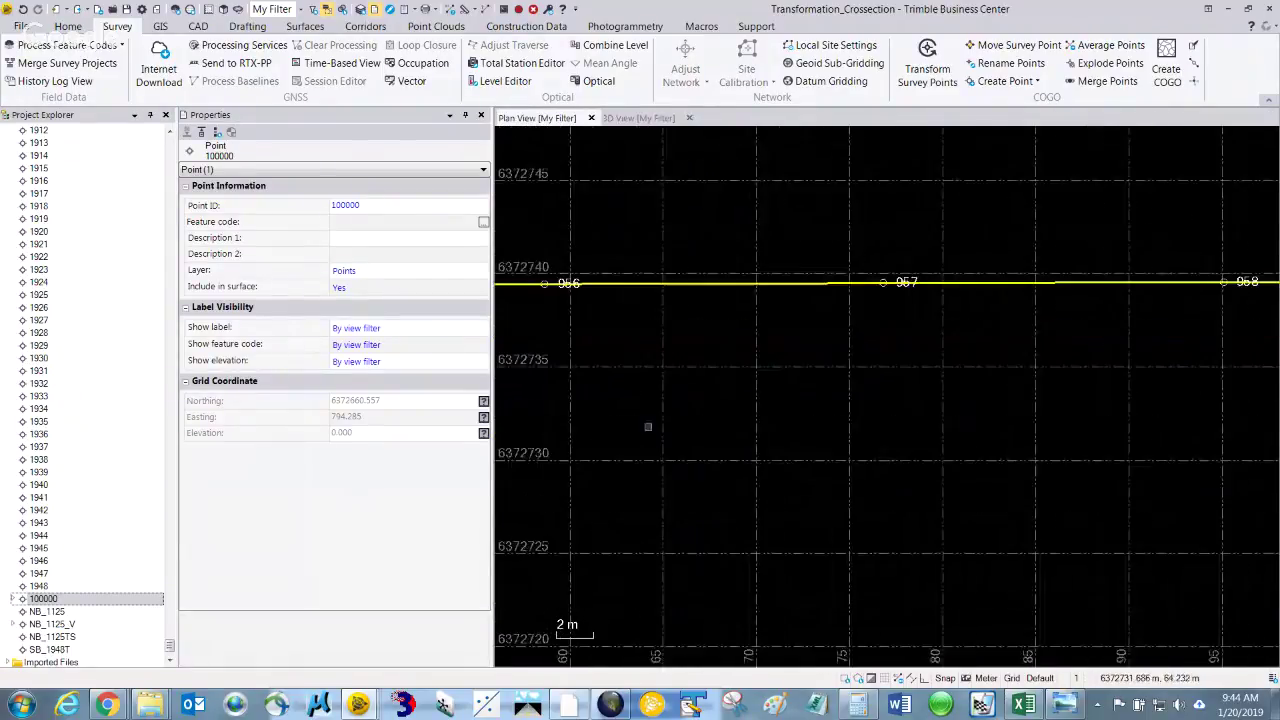
{"action": "scroll", "coordinate": [1137, 443], "scroll_direction": "down", "scroll_amount": 1}
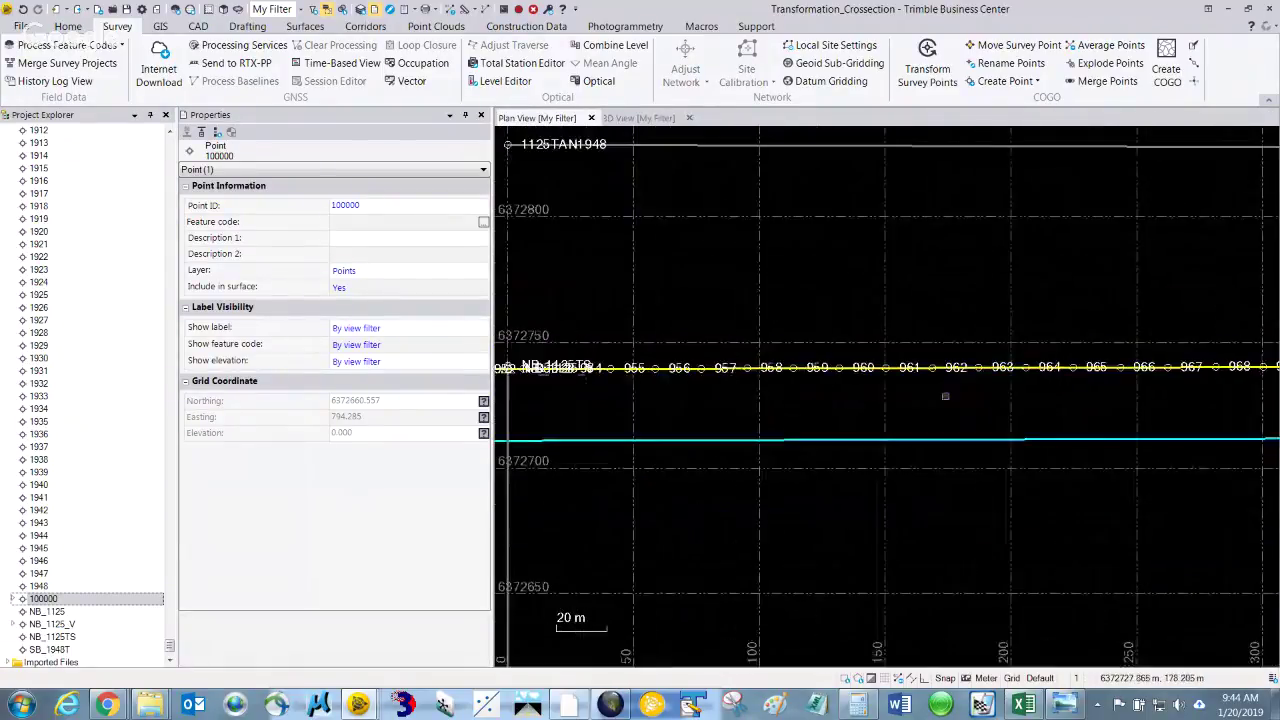
{"action": "middle_click_drag", "start_coordinate": [1137, 443], "coordinate": [627, 424]}
{"action": "scroll", "coordinate": [627, 424], "scroll_direction": "down", "scroll_amount": 2}
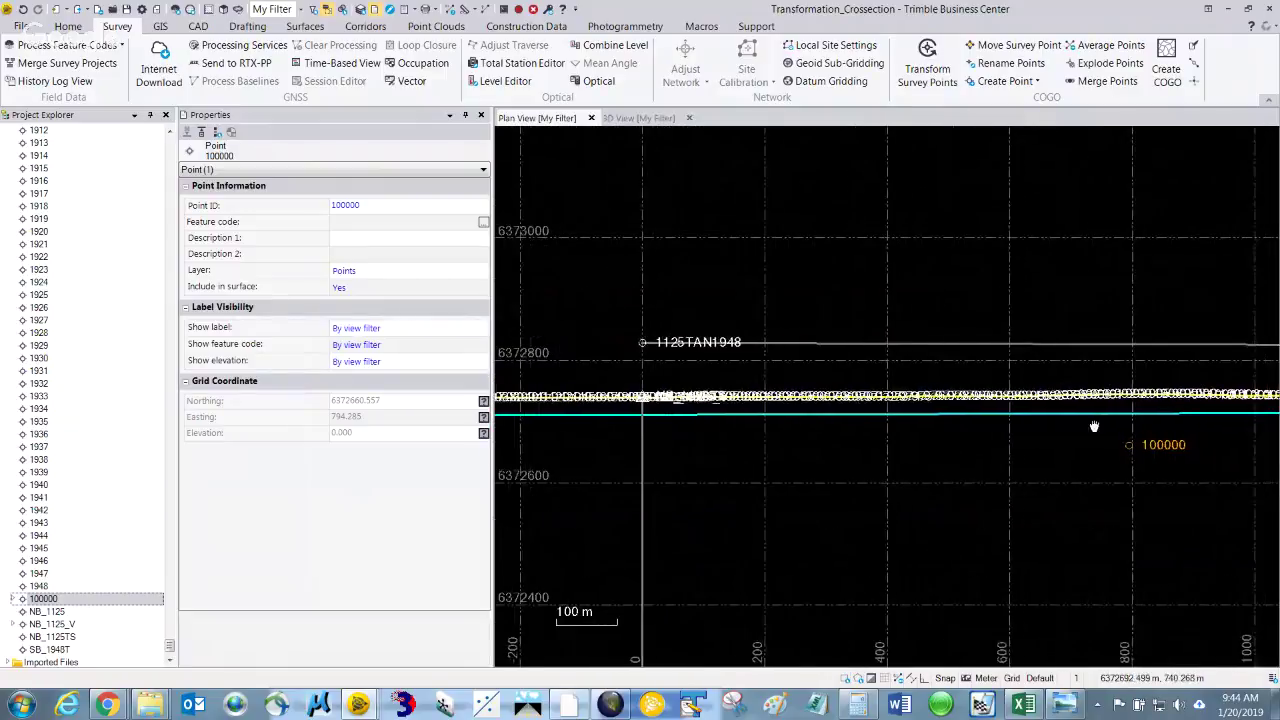
{"action": "middle_click_drag", "start_coordinate": [1094, 423], "coordinate": [746, 424]}
{"action": "scroll", "coordinate": [721, 429], "scroll_direction": "up", "scroll_amount": 3}
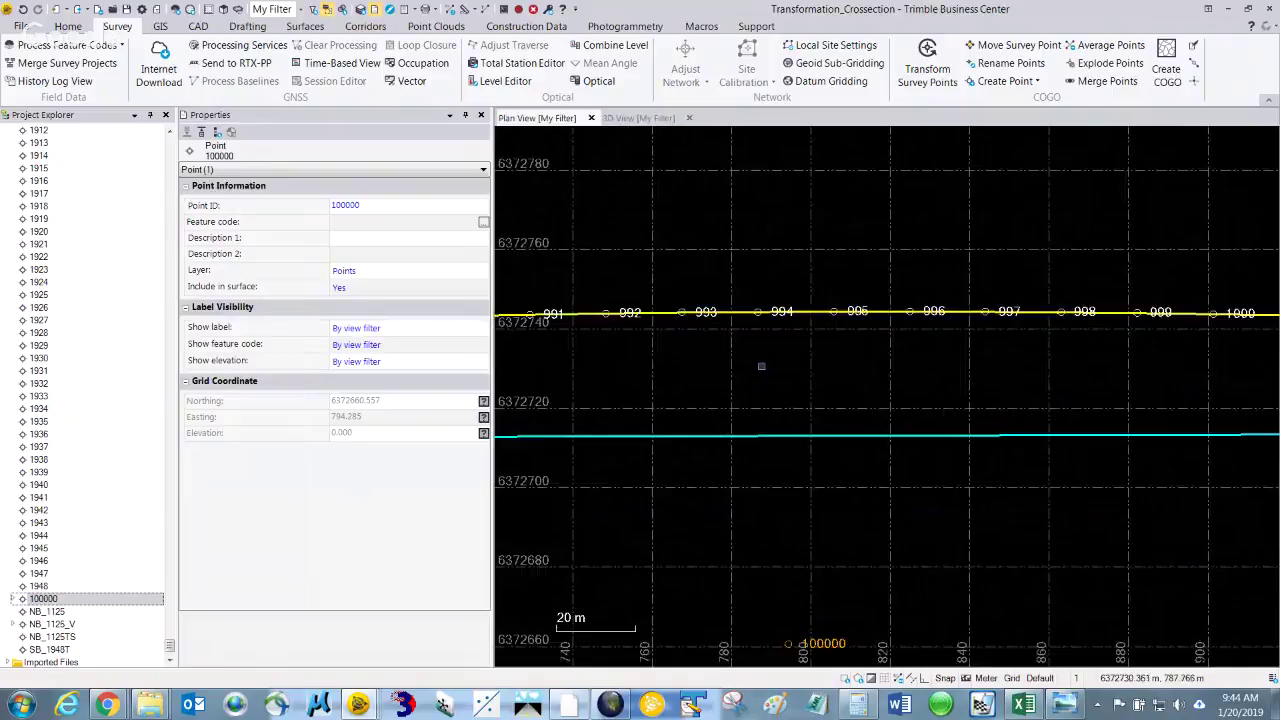
{"action": "scroll", "coordinate": [759, 368], "scroll_direction": "down", "scroll_amount": 2}
{"action": "scroll", "coordinate": [760, 369], "scroll_direction": "up", "scroll_amount": 2}
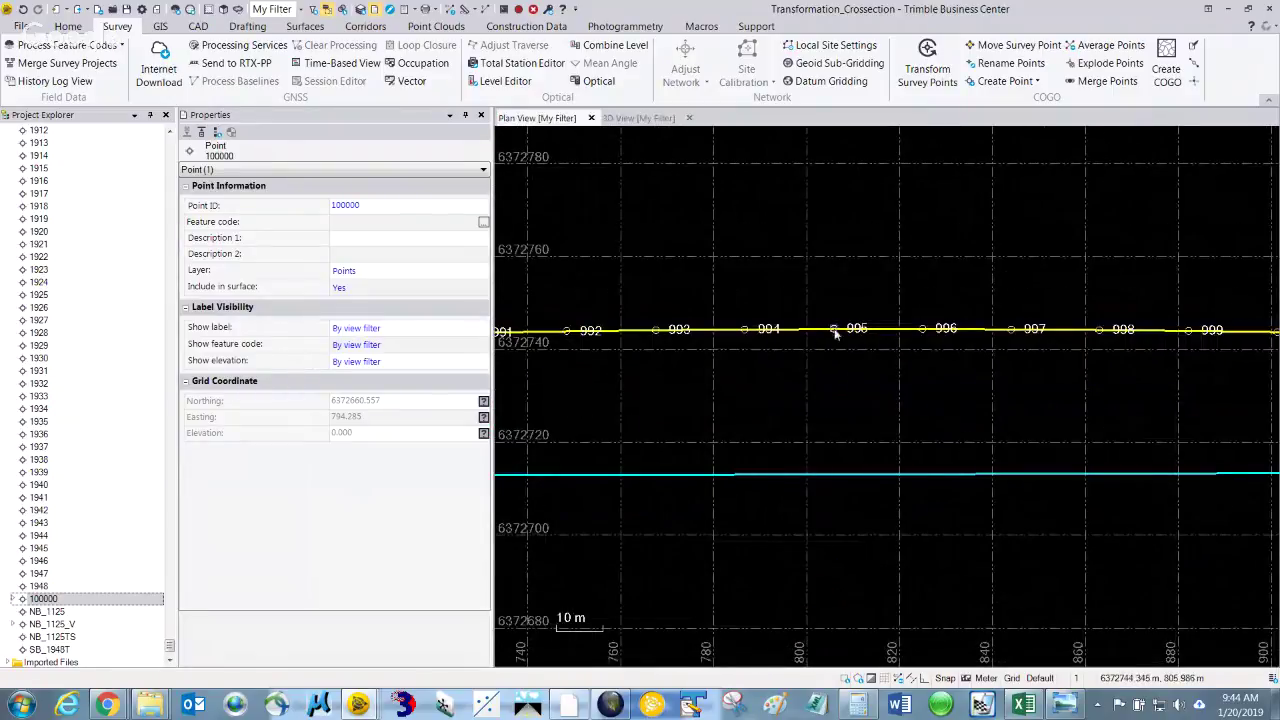
Inspect the properties of points 995 and 999 on the yellow line and clear the selection
{"action": "left_click", "coordinate": [836, 333]}
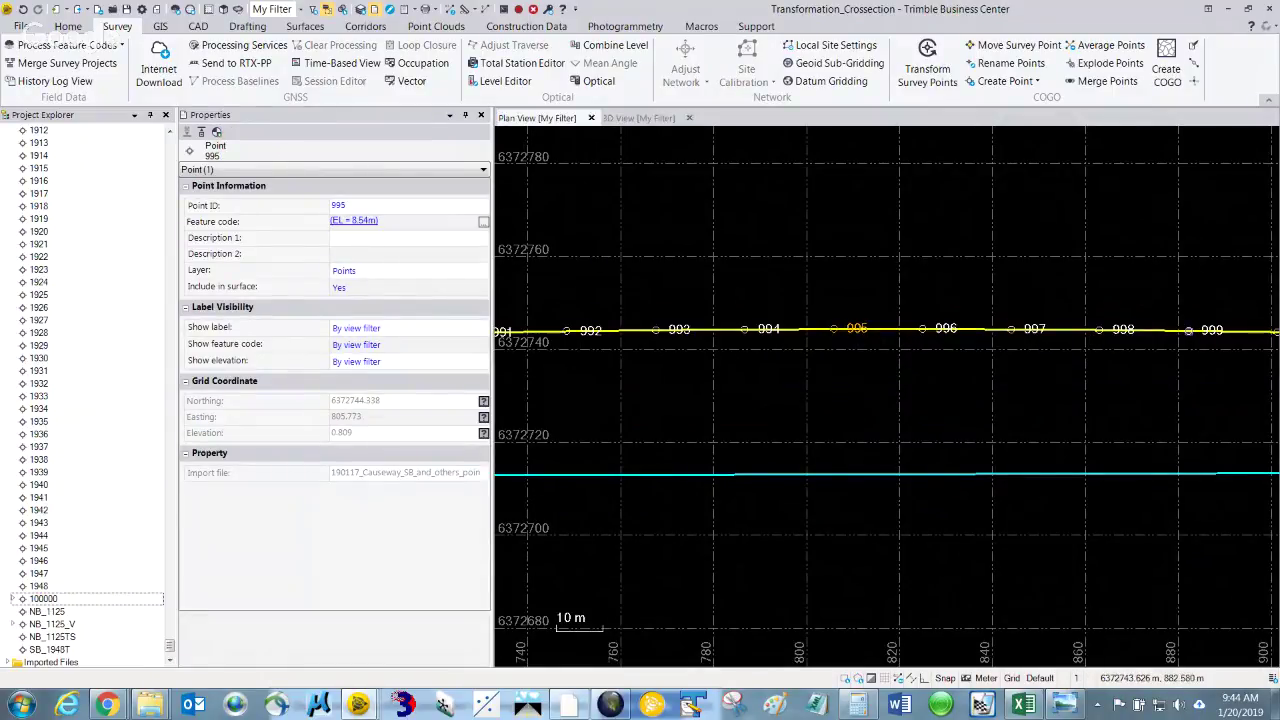
{"action": "left_click", "coordinate": [1189, 331]}
{"action": "scroll", "coordinate": [756, 406], "scroll_direction": "down", "scroll_amount": 3}
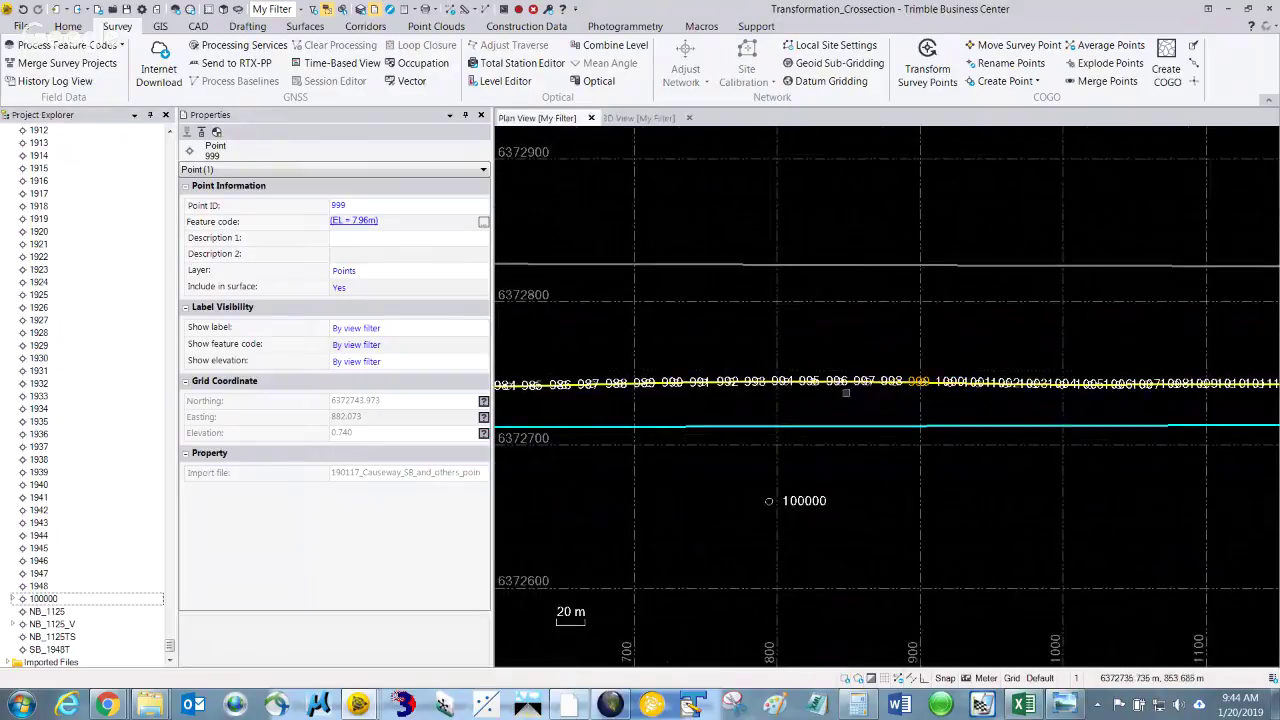
{"action": "left_click", "coordinate": [806, 458]}
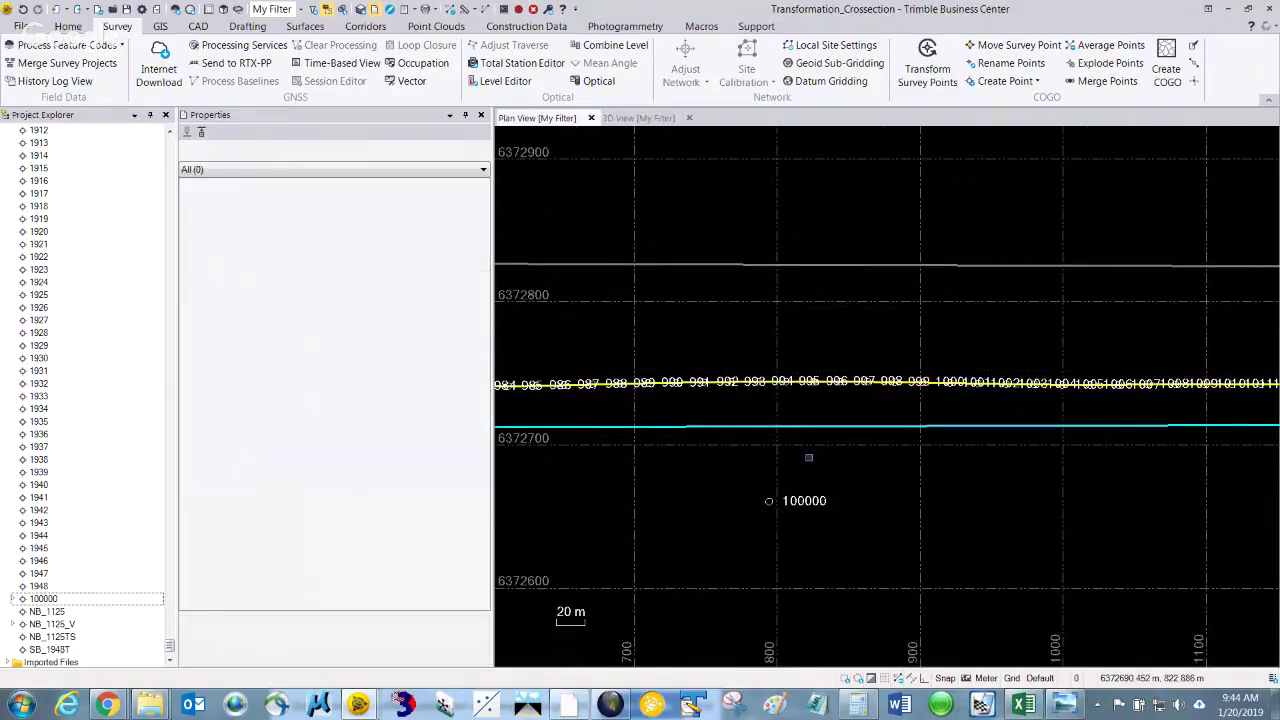
Examine how point 100000 lies relative to 1125TAN1948 and the lines running on both sides of it
{"action": "scroll", "coordinate": [777, 460], "scroll_direction": "down", "scroll_amount": 3}
{"action": "scroll", "coordinate": [777, 460], "scroll_direction": "down", "scroll_amount": 4}
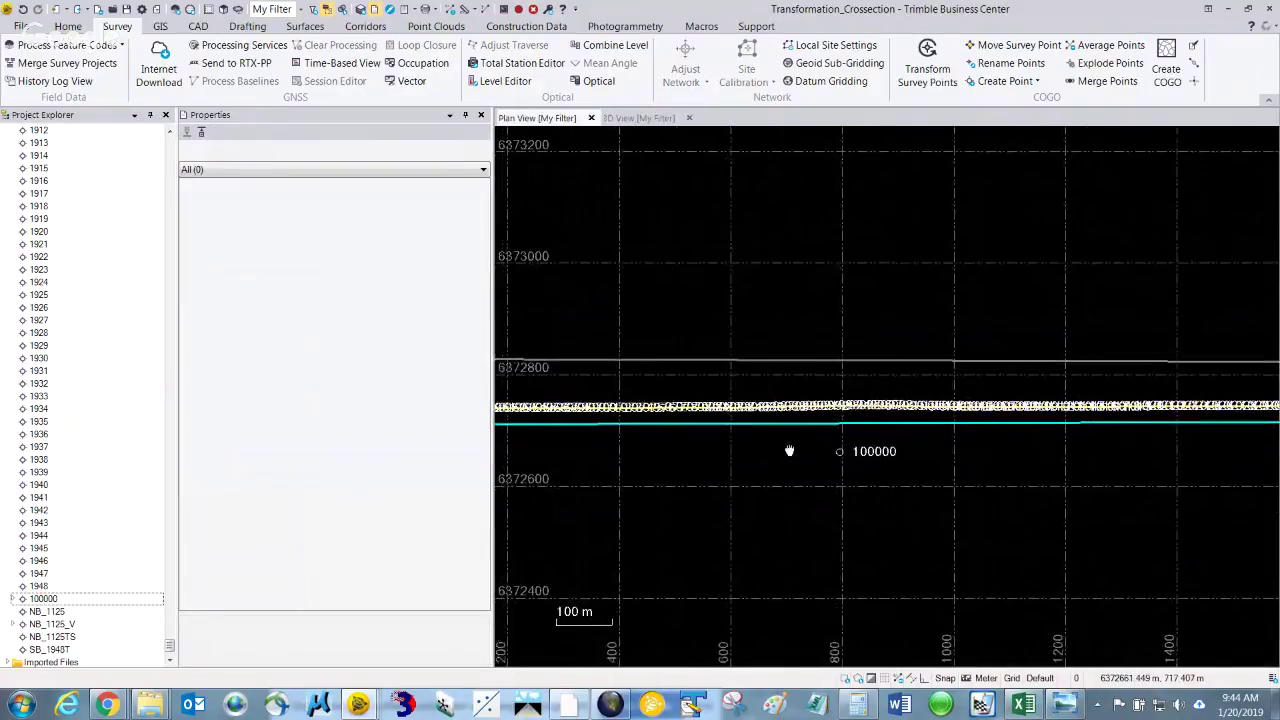
{"action": "scroll", "coordinate": [767, 445], "scroll_direction": "down", "scroll_amount": 1}
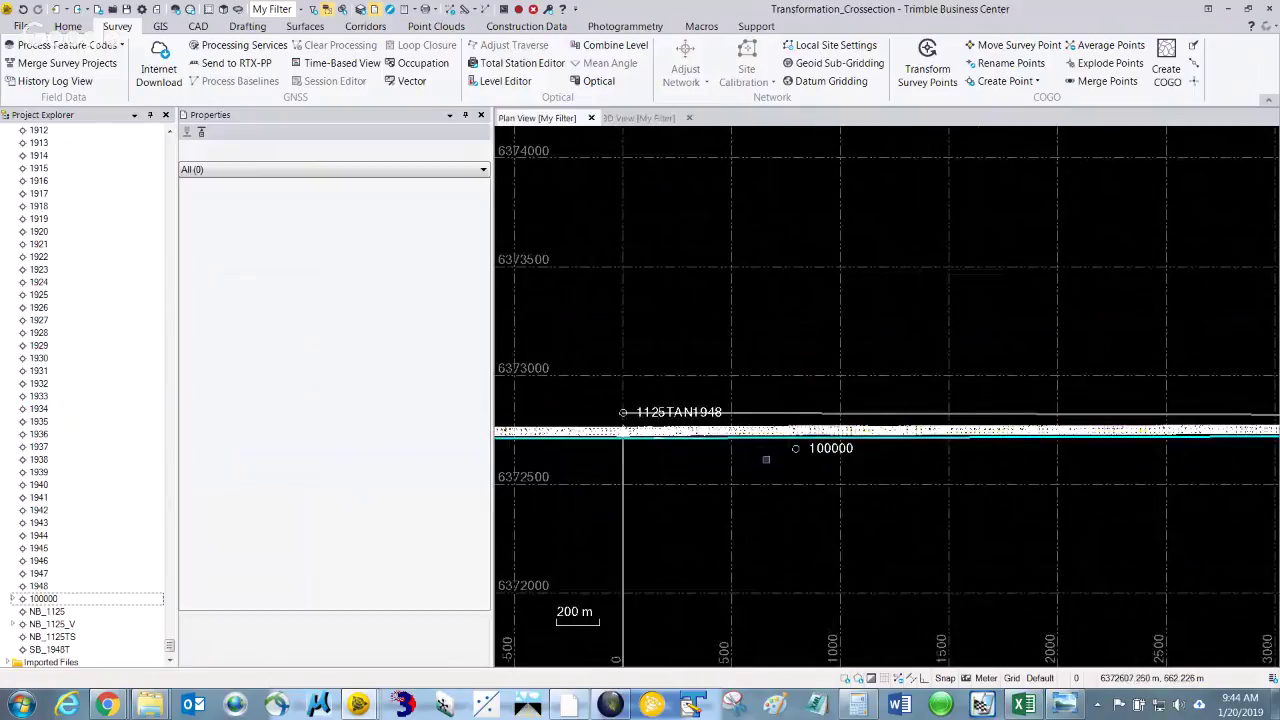
{"action": "scroll", "coordinate": [906, 458], "scroll_direction": "up", "scroll_amount": 2}
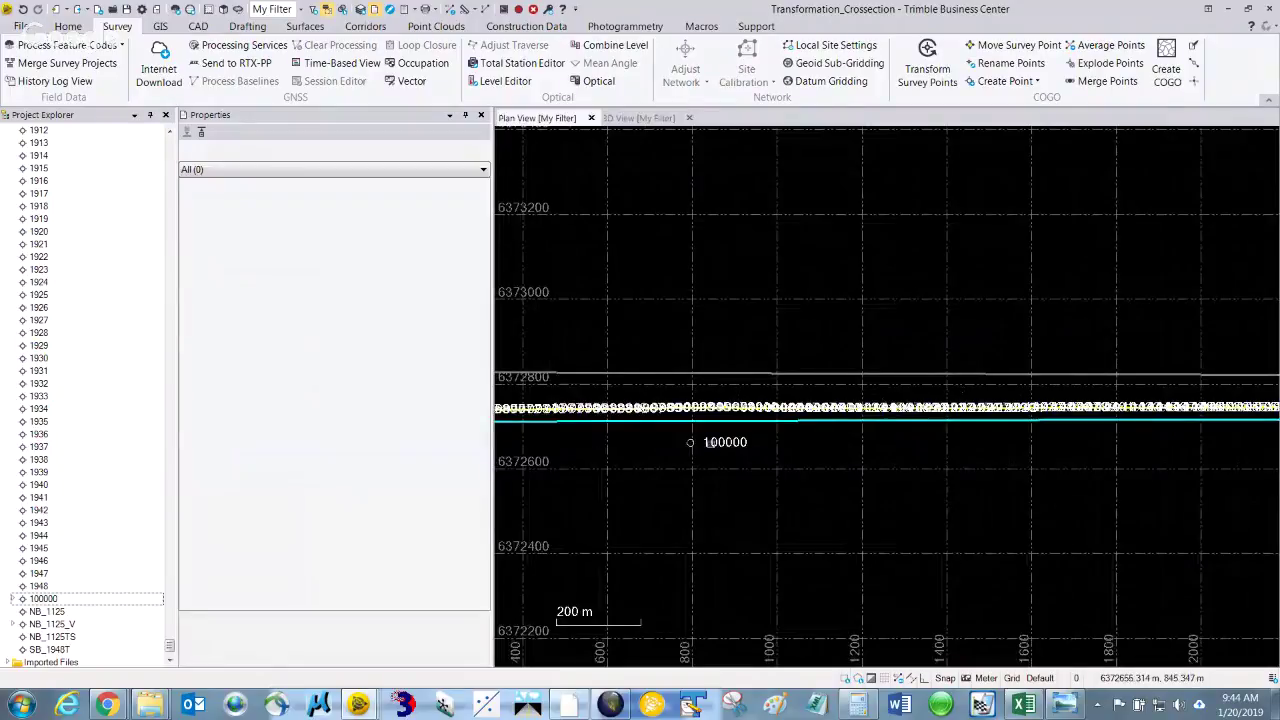
{"action": "scroll", "coordinate": [900, 402], "scroll_direction": "up", "scroll_amount": 1}
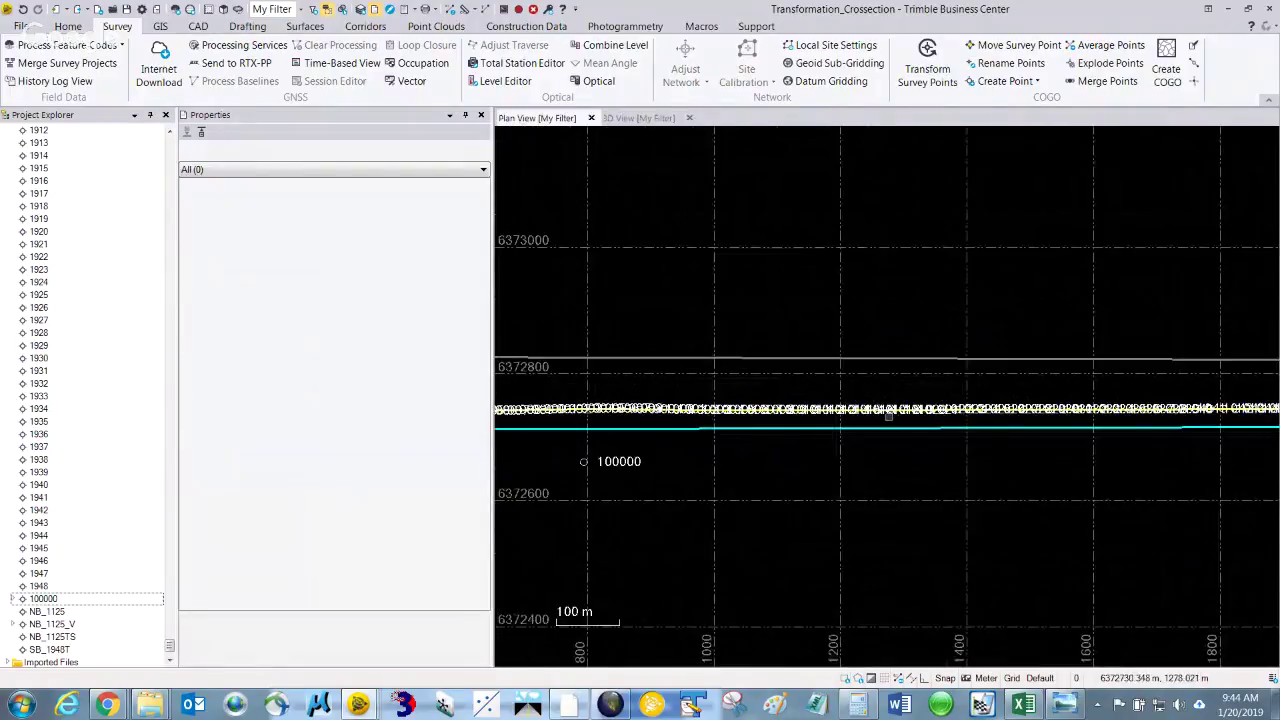
{"action": "scroll", "coordinate": [675, 444], "scroll_direction": "down", "scroll_amount": 2}
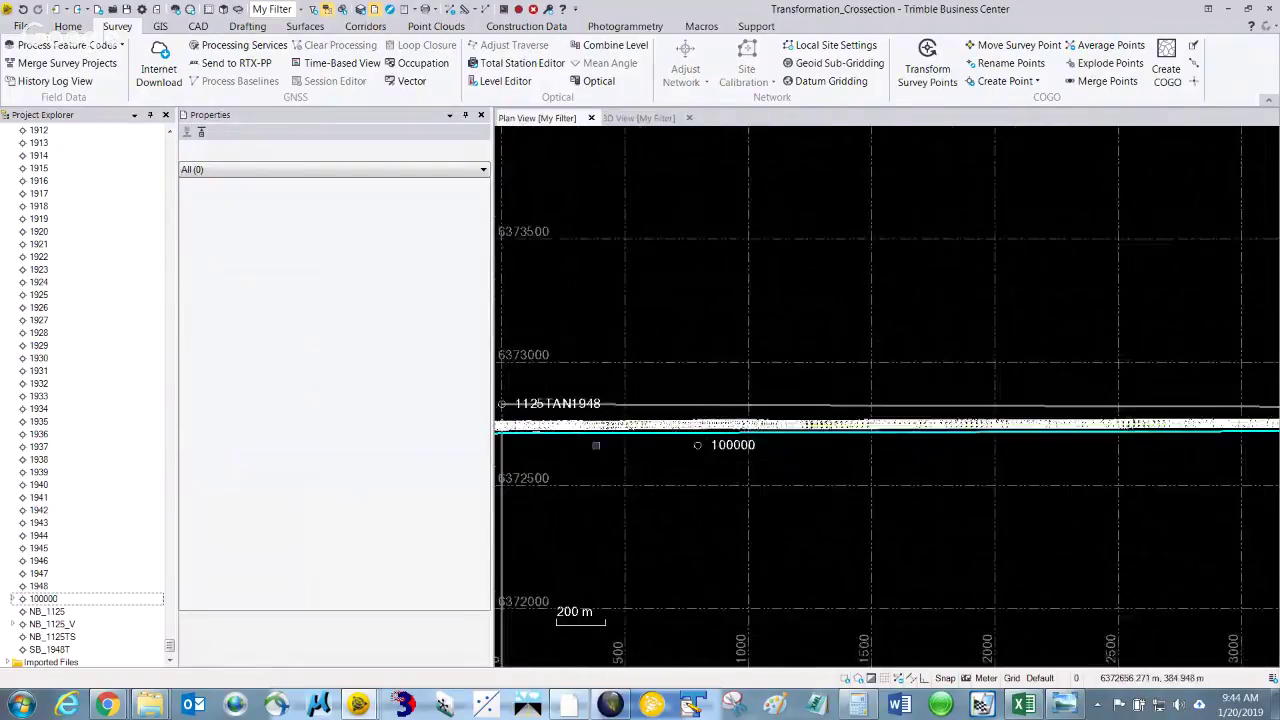
{"action": "scroll", "coordinate": [564, 461], "scroll_direction": "down", "scroll_amount": 1}
{"action": "middle_click_drag", "start_coordinate": [564, 461], "coordinate": [890, 448]}
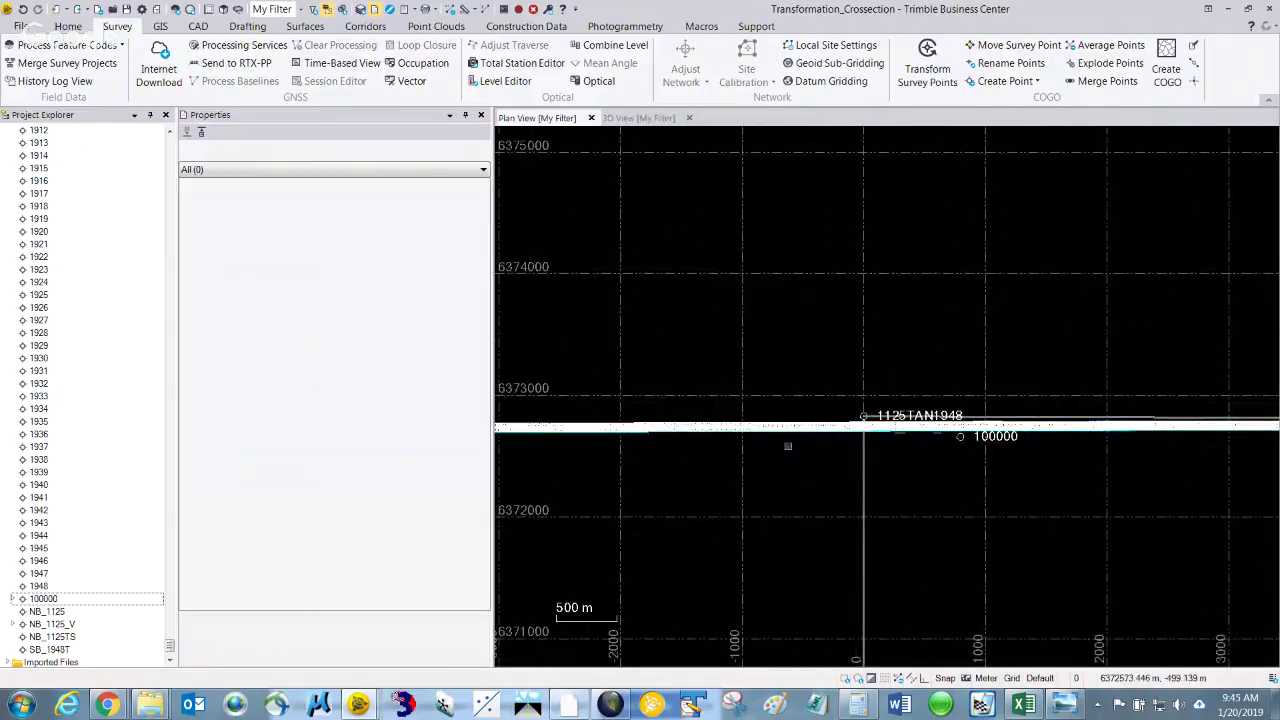
{"action": "middle_click_drag", "start_coordinate": [1025, 445], "coordinate": [665, 450]}
{"action": "scroll", "coordinate": [665, 450], "scroll_direction": "up", "scroll_amount": 1}
{"action": "scroll", "coordinate": [845, 414], "scroll_direction": "up", "scroll_amount": 1}
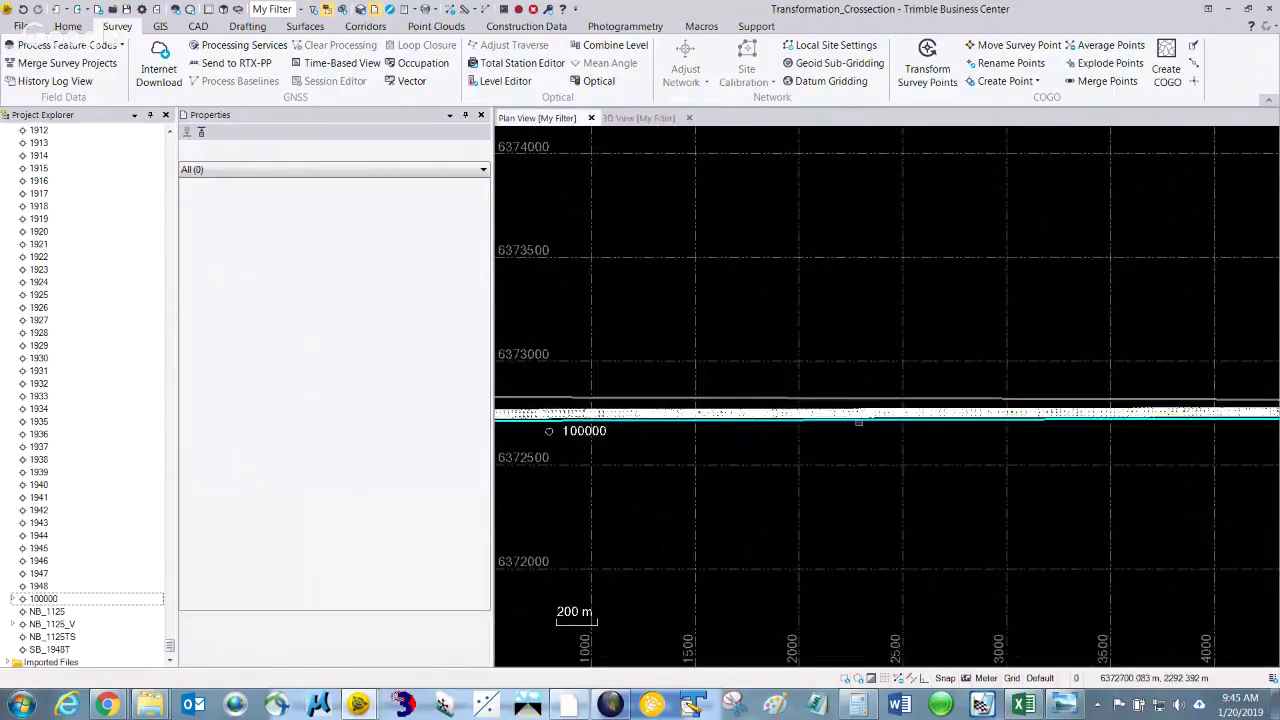
Inspect the properties of points 1104 and 1106 on the yellow SOUTHBOUND line
{"action": "scroll", "coordinate": [895, 414], "scroll_direction": "up", "scroll_amount": 3}
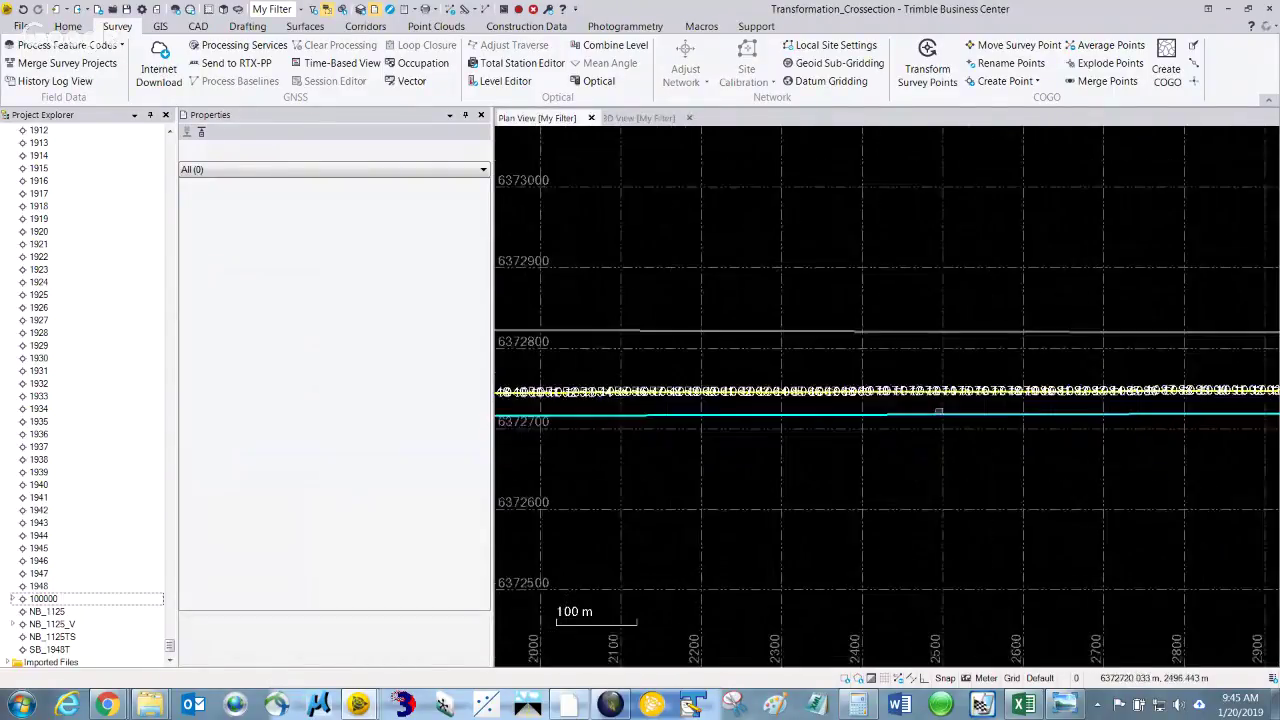
{"action": "middle_click_drag", "start_coordinate": [982, 410], "coordinate": [684, 415]}
{"action": "middle_click_drag", "start_coordinate": [801, 412], "coordinate": [706, 426]}
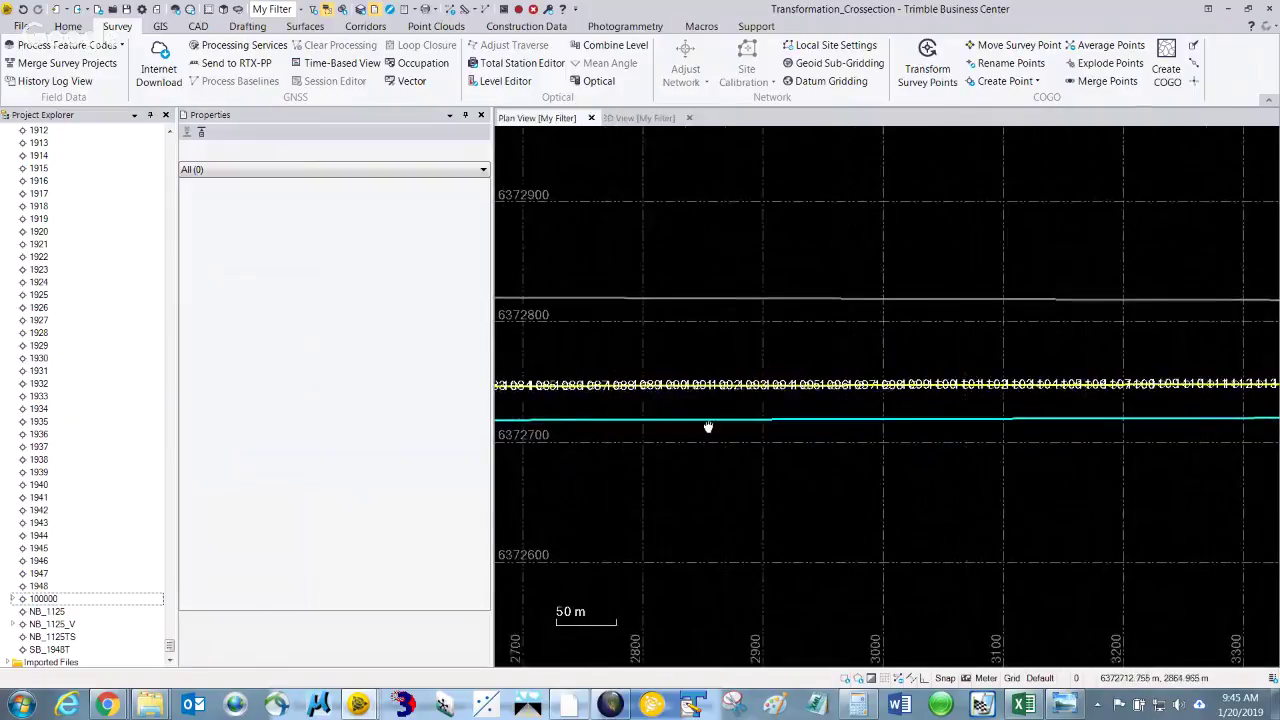
{"action": "scroll", "coordinate": [933, 376], "scroll_direction": "up", "scroll_amount": 2}
{"action": "scroll", "coordinate": [960, 365], "scroll_direction": "up", "scroll_amount": 1}
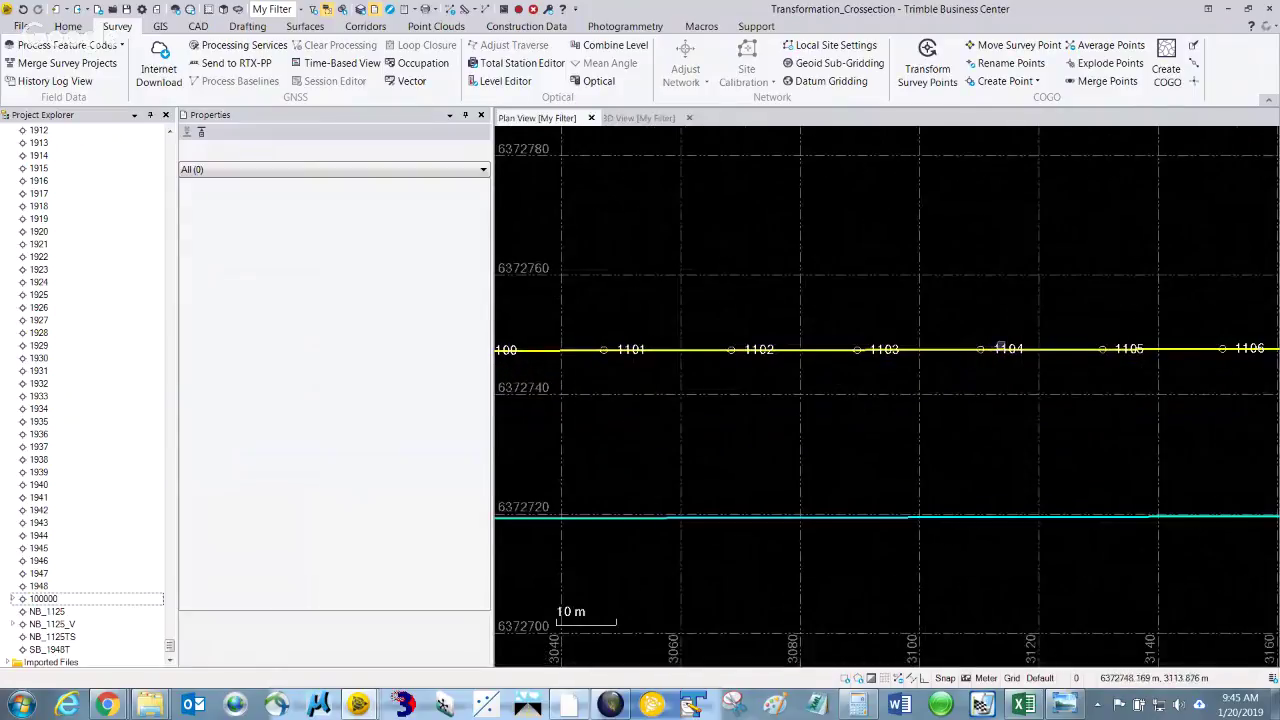
{"action": "left_click", "coordinate": [1000, 347]}
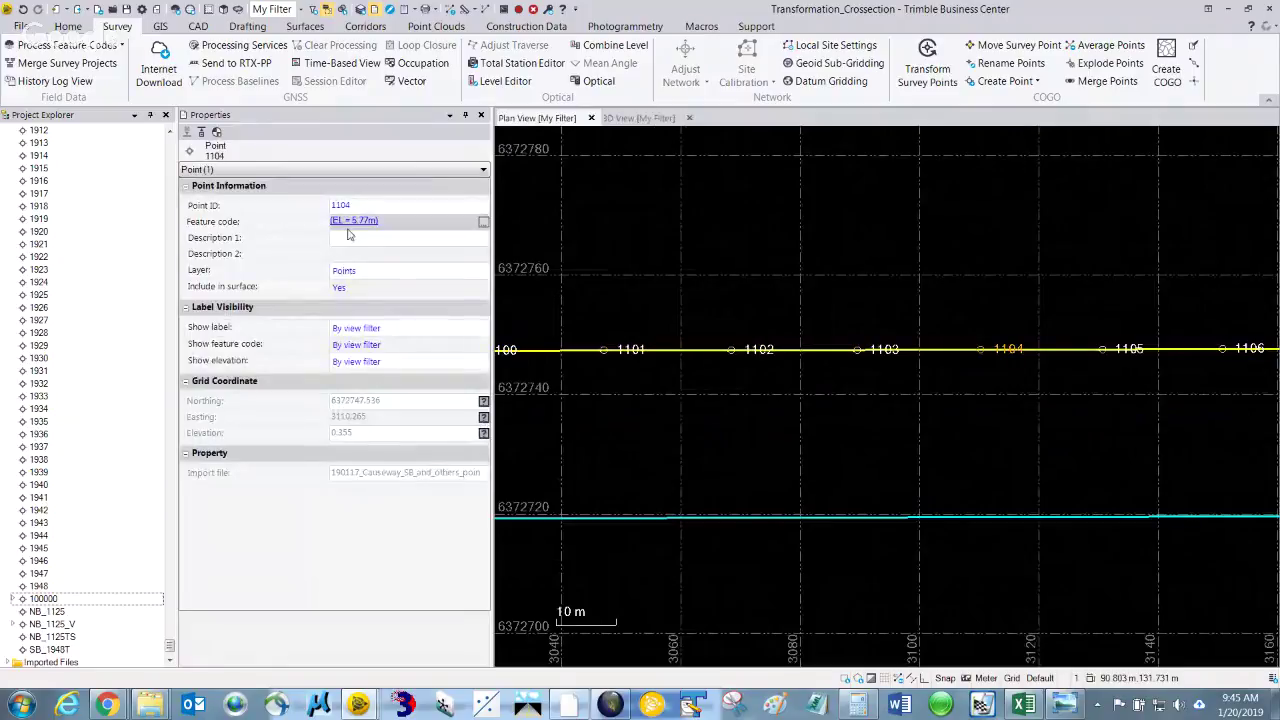
{"action": "left_click", "coordinate": [349, 236]}
{"action": "mouse_move", "coordinate": [1222, 350]}
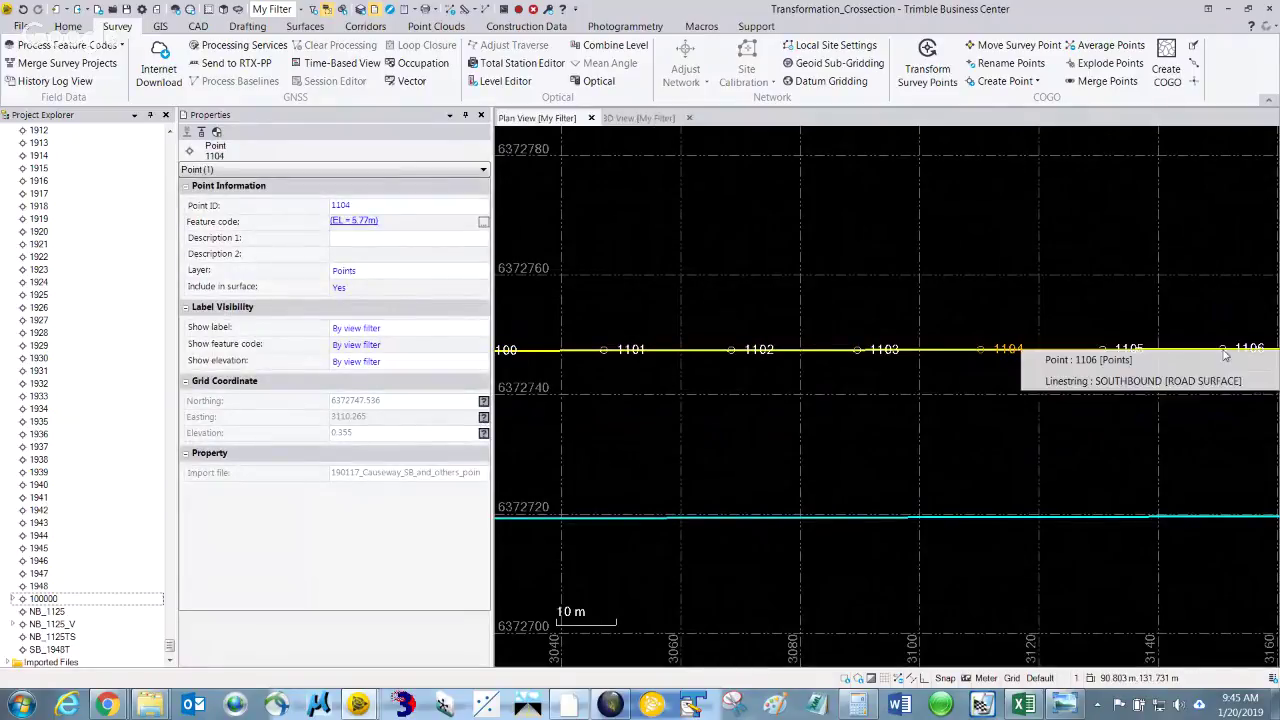
{"action": "left_click", "coordinate": [1122, 365]}
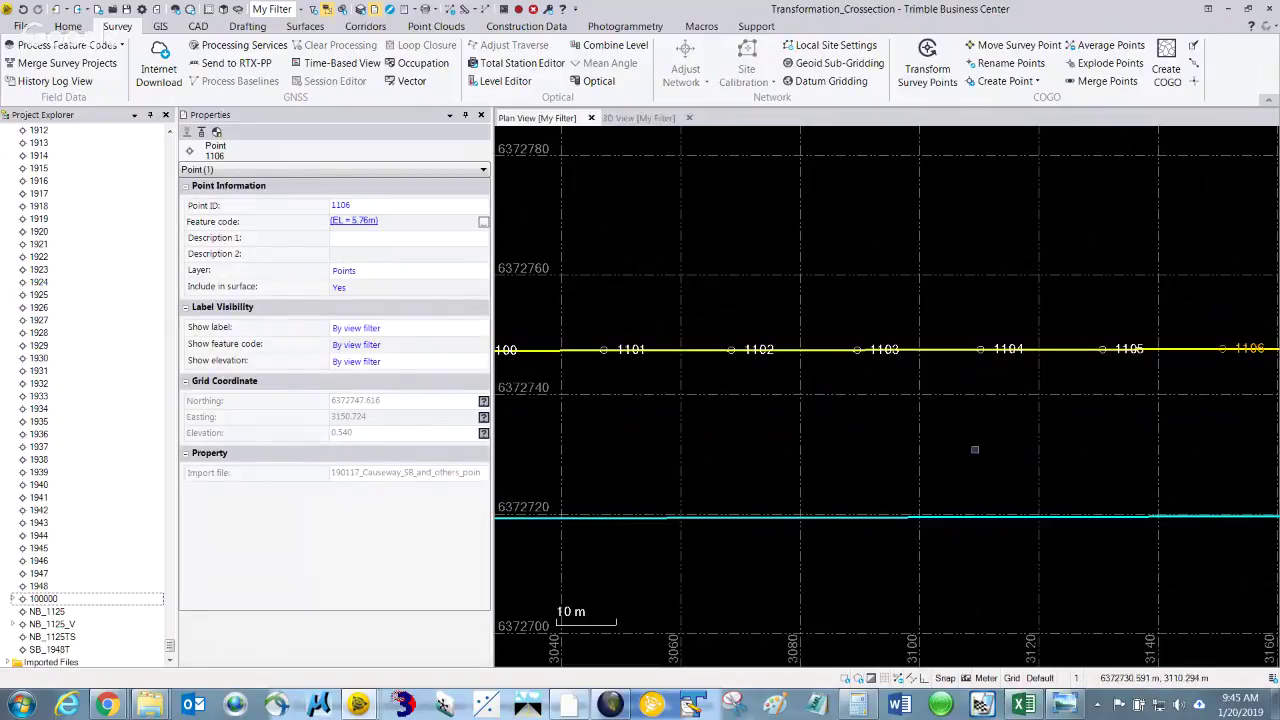
Inspect the properties of points 952 and 955 on the yellow line, on either side of NB_1125TS
{"action": "scroll", "coordinate": [891, 434], "scroll_direction": "down", "scroll_amount": 3}
{"action": "scroll", "coordinate": [890, 433], "scroll_direction": "down", "scroll_amount": 8}
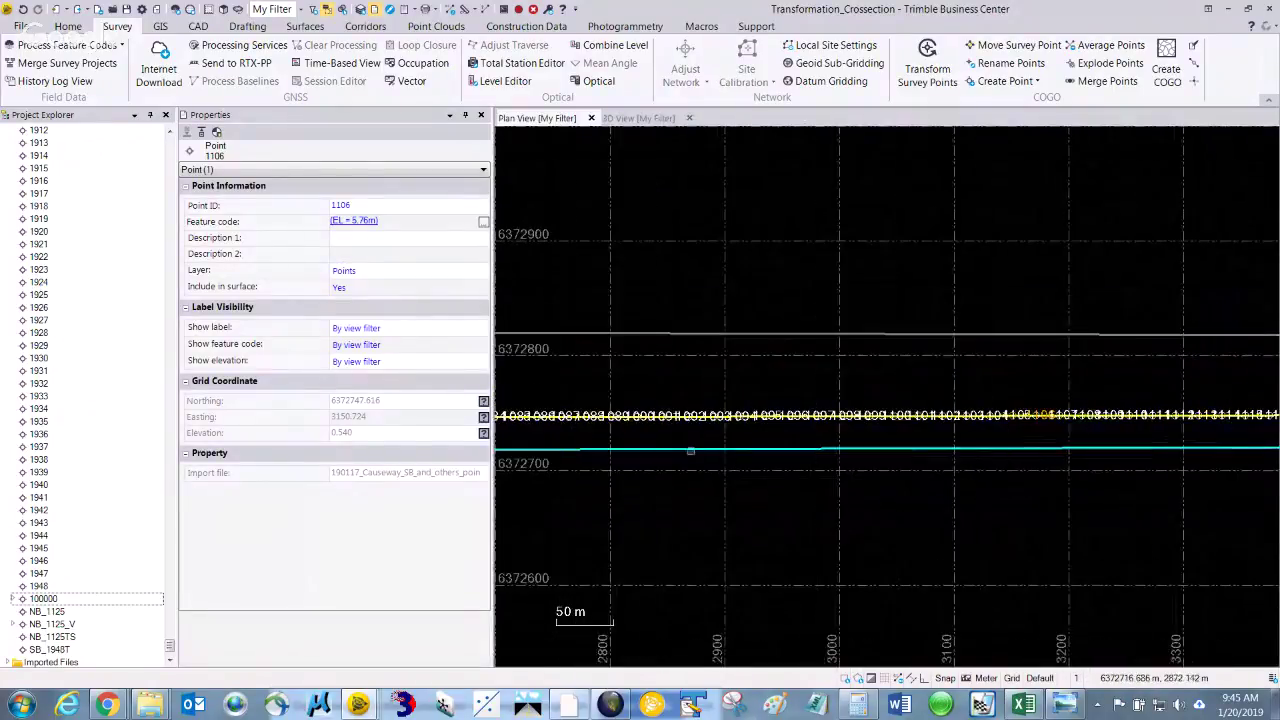
{"action": "scroll", "coordinate": [742, 486], "scroll_direction": "down", "scroll_amount": 3}
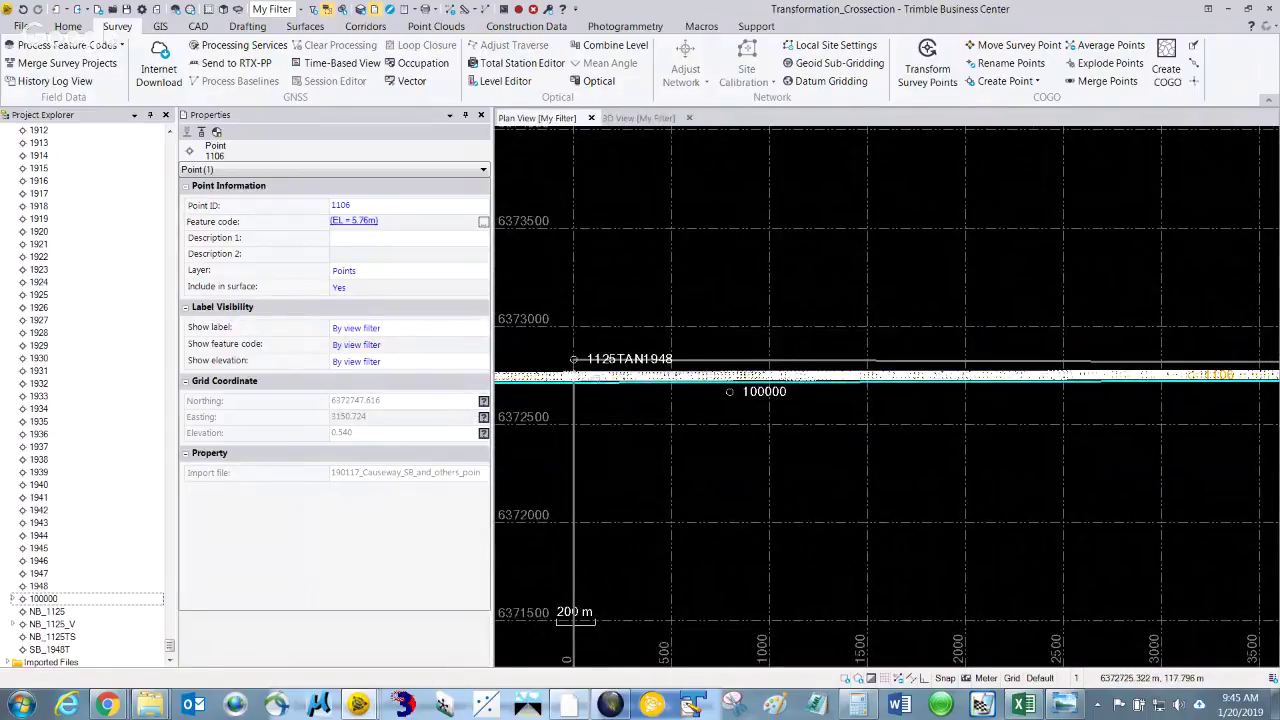
{"action": "scroll", "coordinate": [596, 373], "scroll_direction": "up", "scroll_amount": 10}
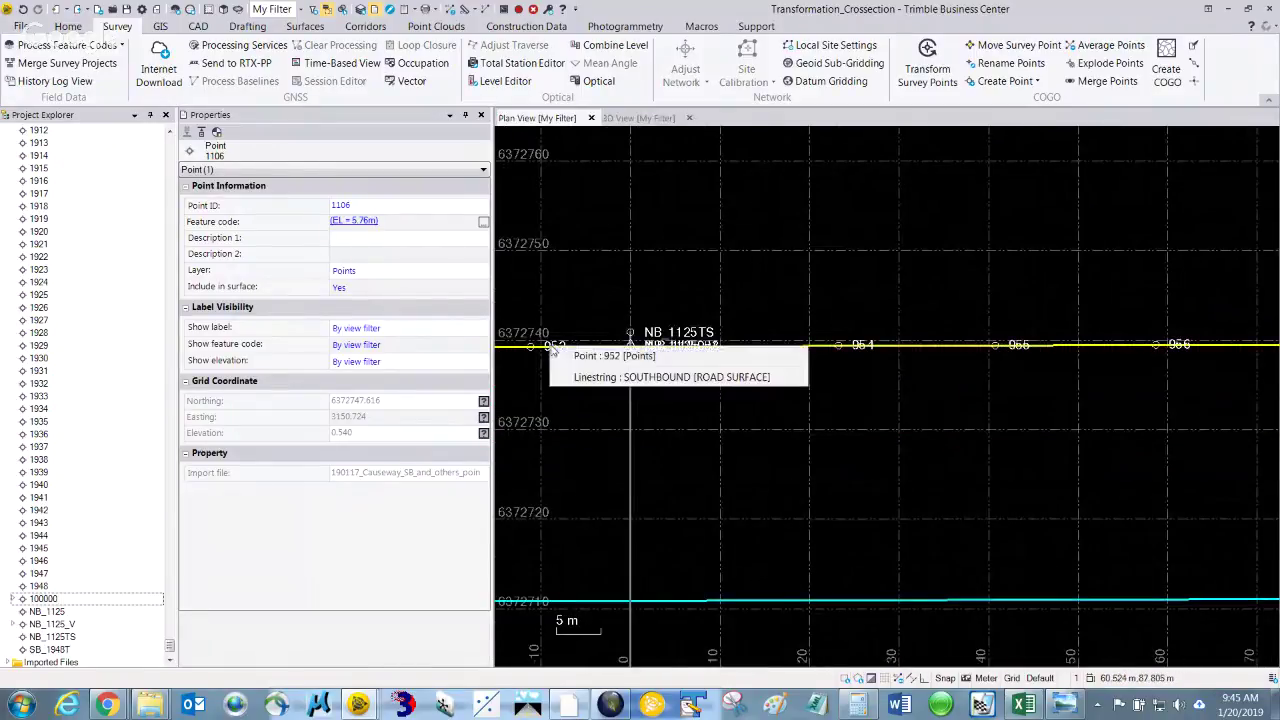
{"action": "left_click", "coordinate": [593, 358]}
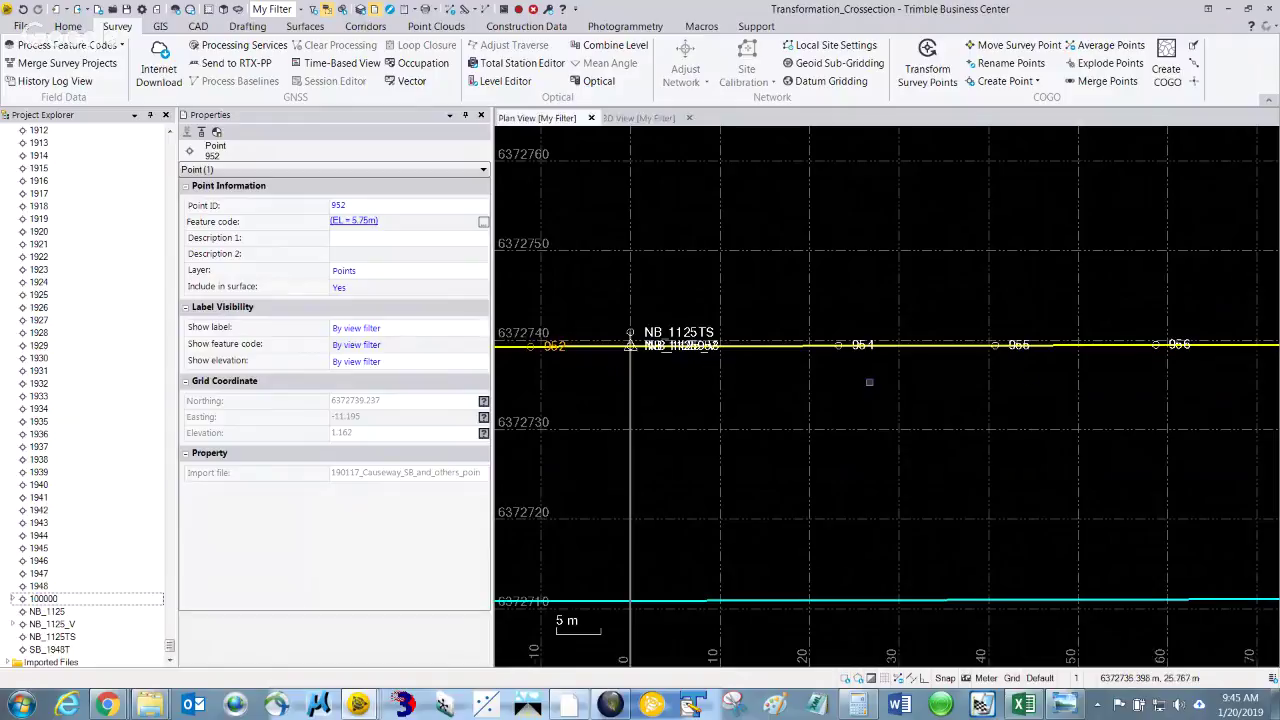
{"action": "left_click", "coordinate": [1024, 382]}
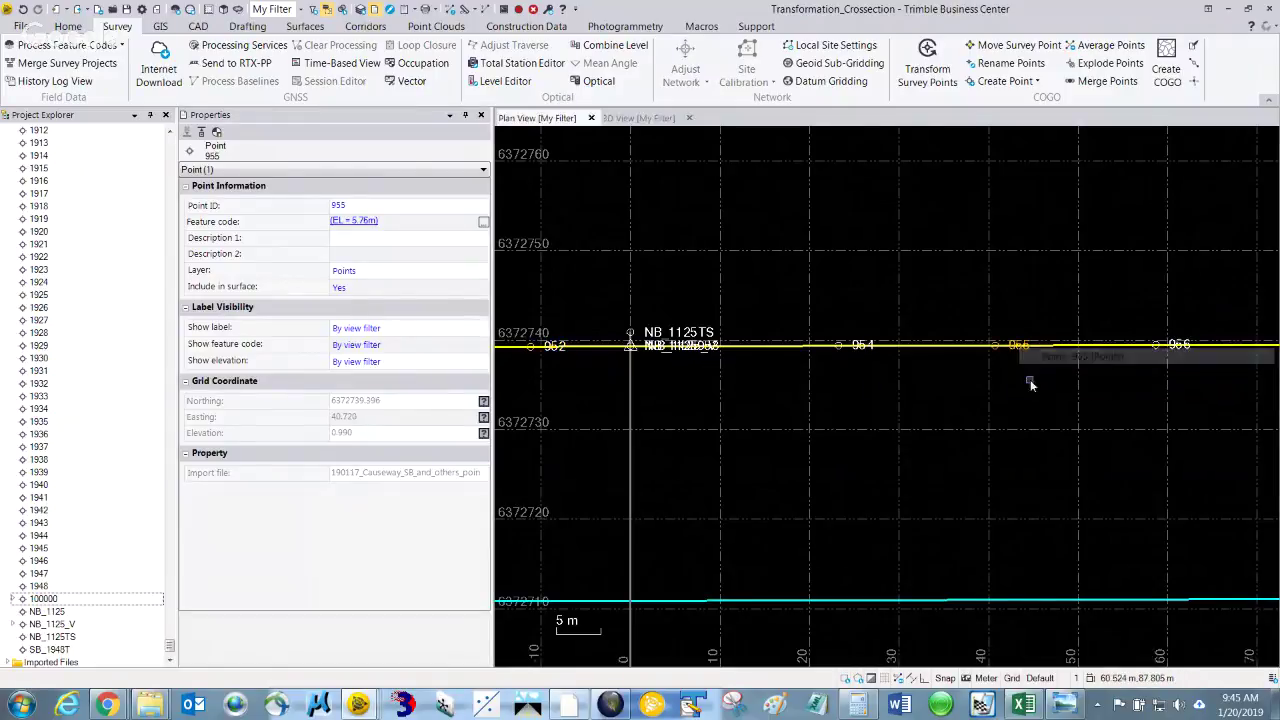
Inspect the properties of points 962 and 975 on the yellow line between NB_1125TS and point 100000
{"action": "scroll", "coordinate": [1059, 433], "scroll_direction": "down", "scroll_amount": 4}
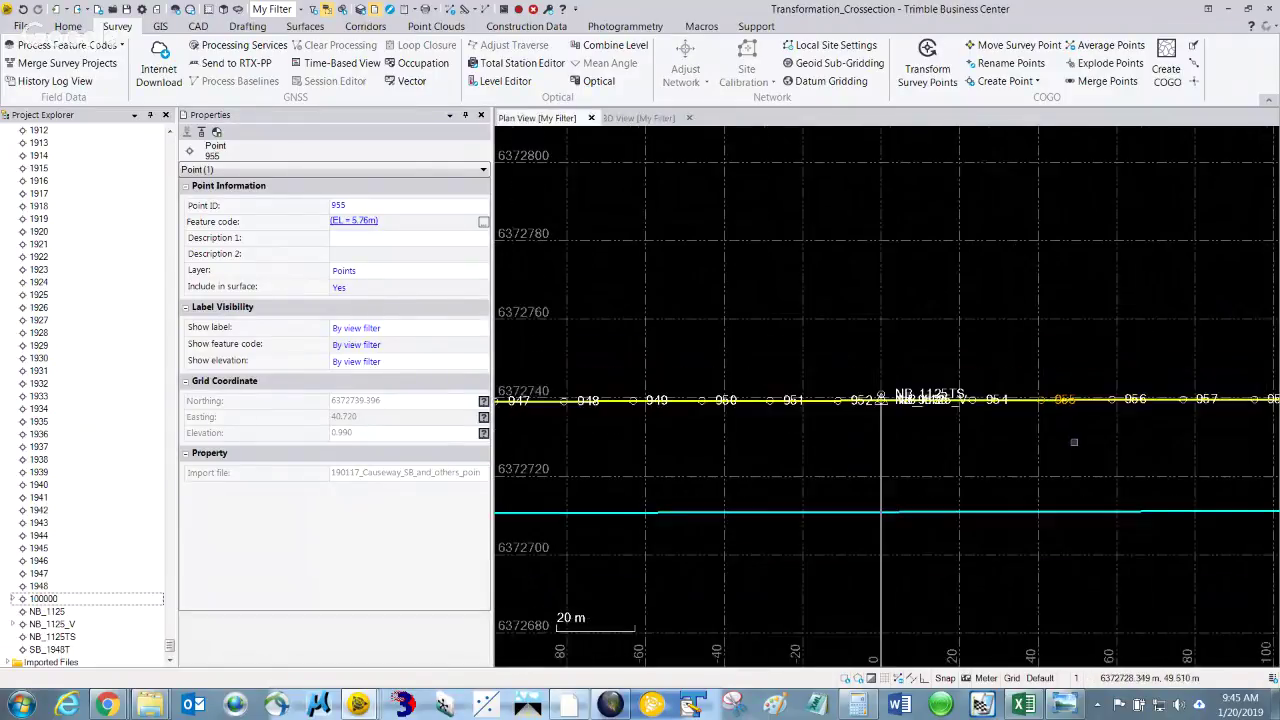
{"action": "middle_click_drag", "start_coordinate": [830, 456], "coordinate": [688, 457]}
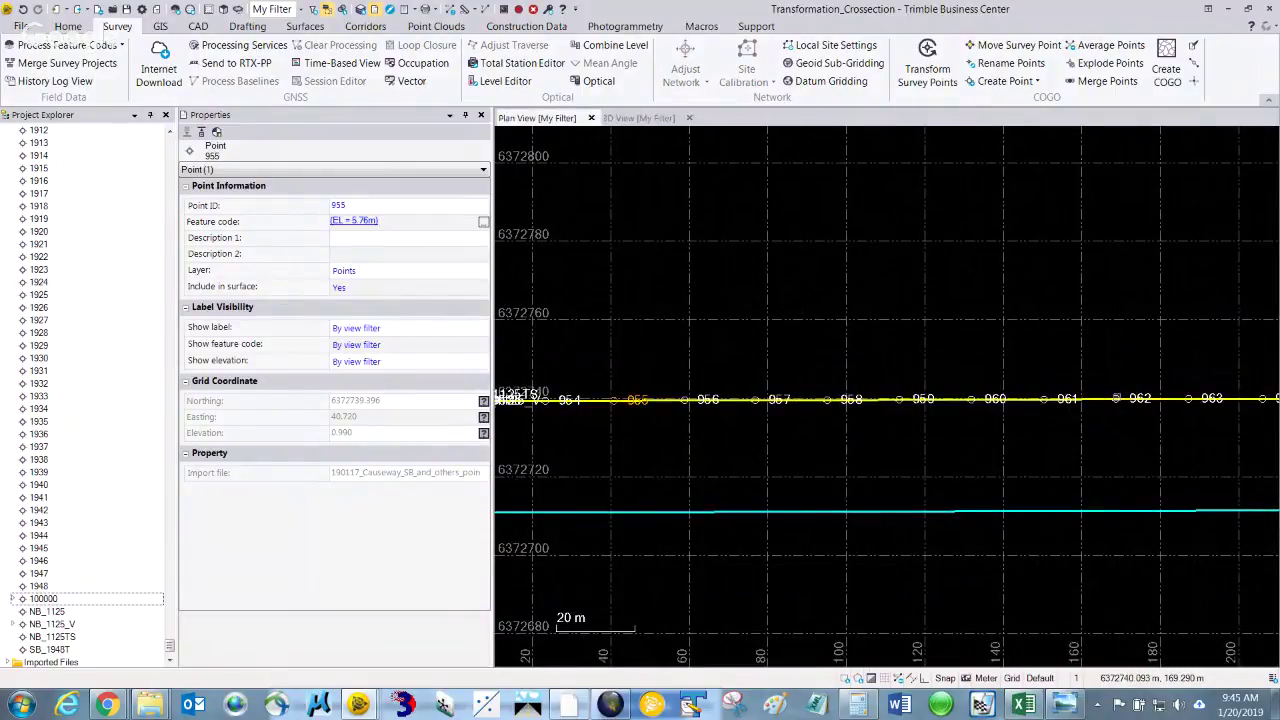
{"action": "left_click", "coordinate": [1115, 400]}
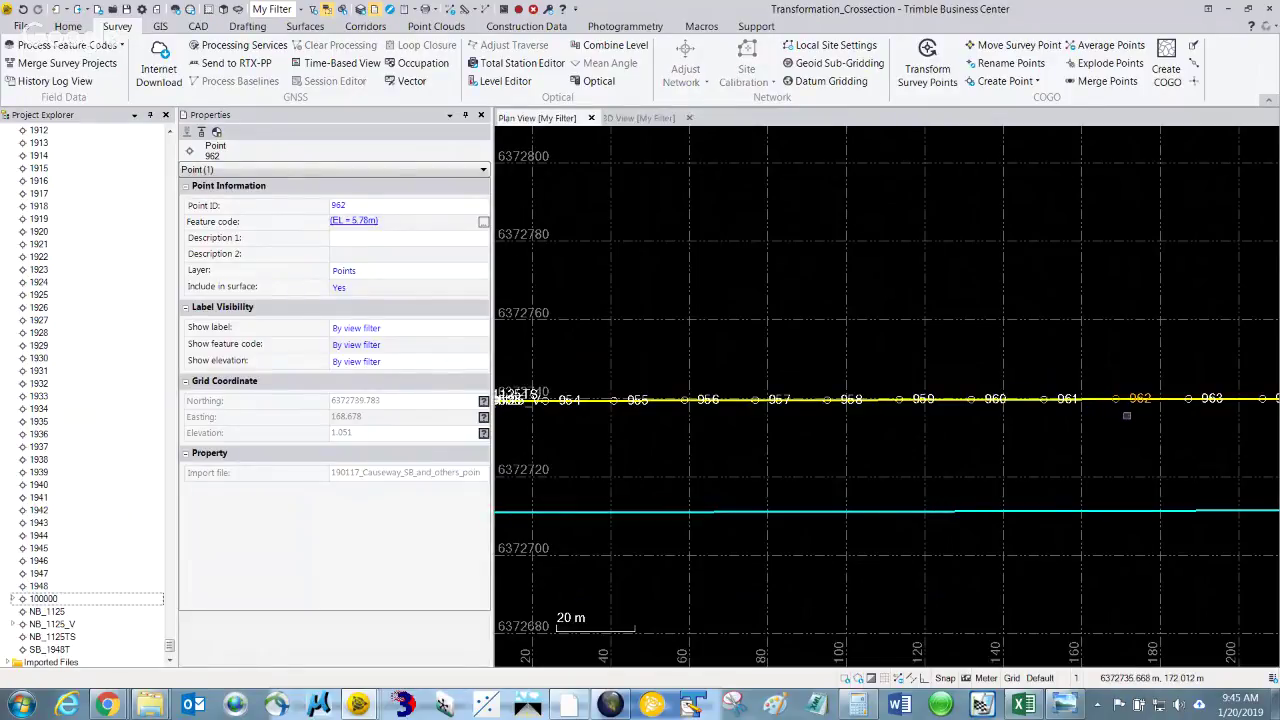
{"action": "middle_click_drag", "start_coordinate": [1175, 432], "coordinate": [714, 364]}
{"action": "scroll", "coordinate": [714, 364], "scroll_direction": "down", "scroll_amount": 5}
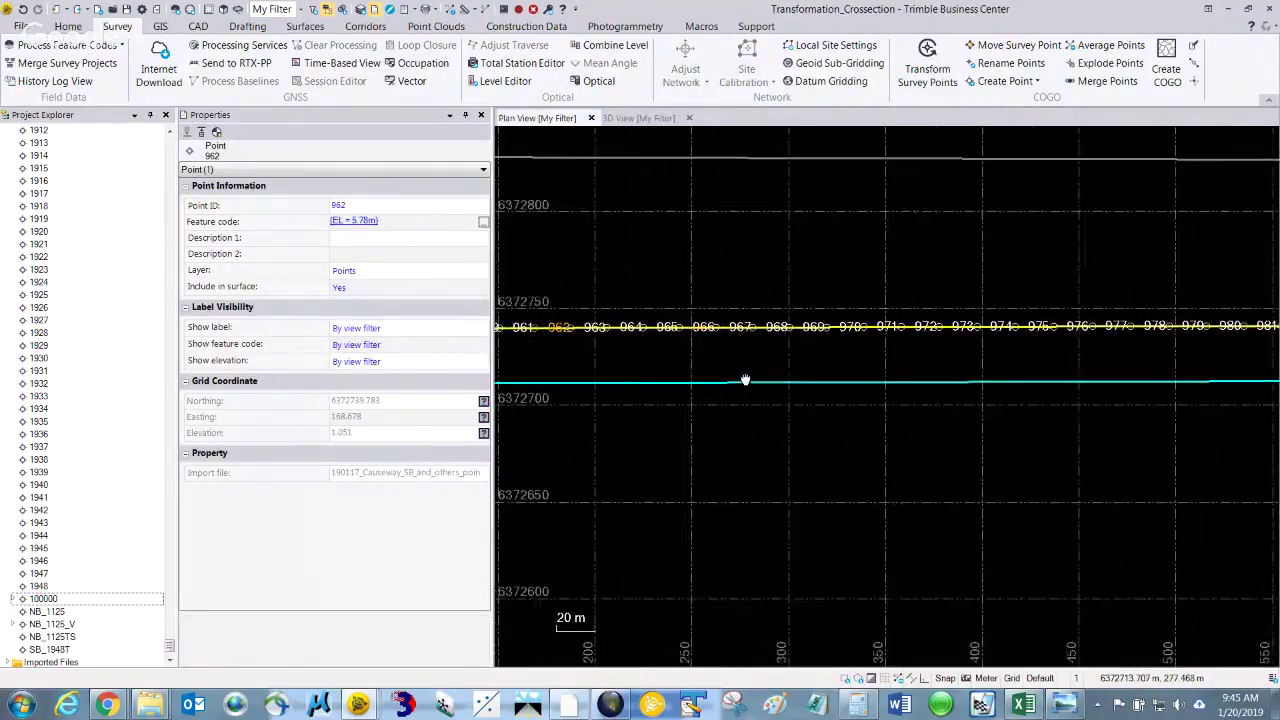
{"action": "scroll", "coordinate": [743, 378], "scroll_direction": "down", "scroll_amount": 3}
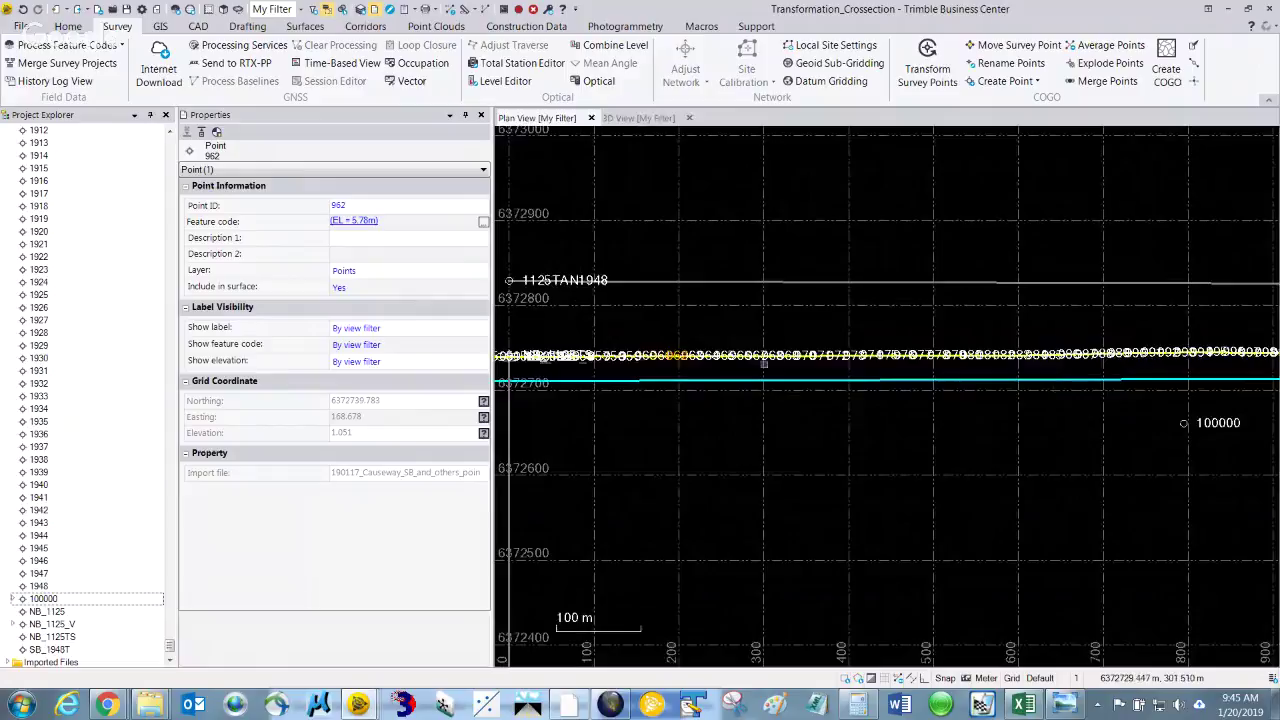
{"action": "scroll", "coordinate": [764, 362], "scroll_direction": "up", "scroll_amount": 3}
{"action": "scroll", "coordinate": [885, 356], "scroll_direction": "up", "scroll_amount": 2}
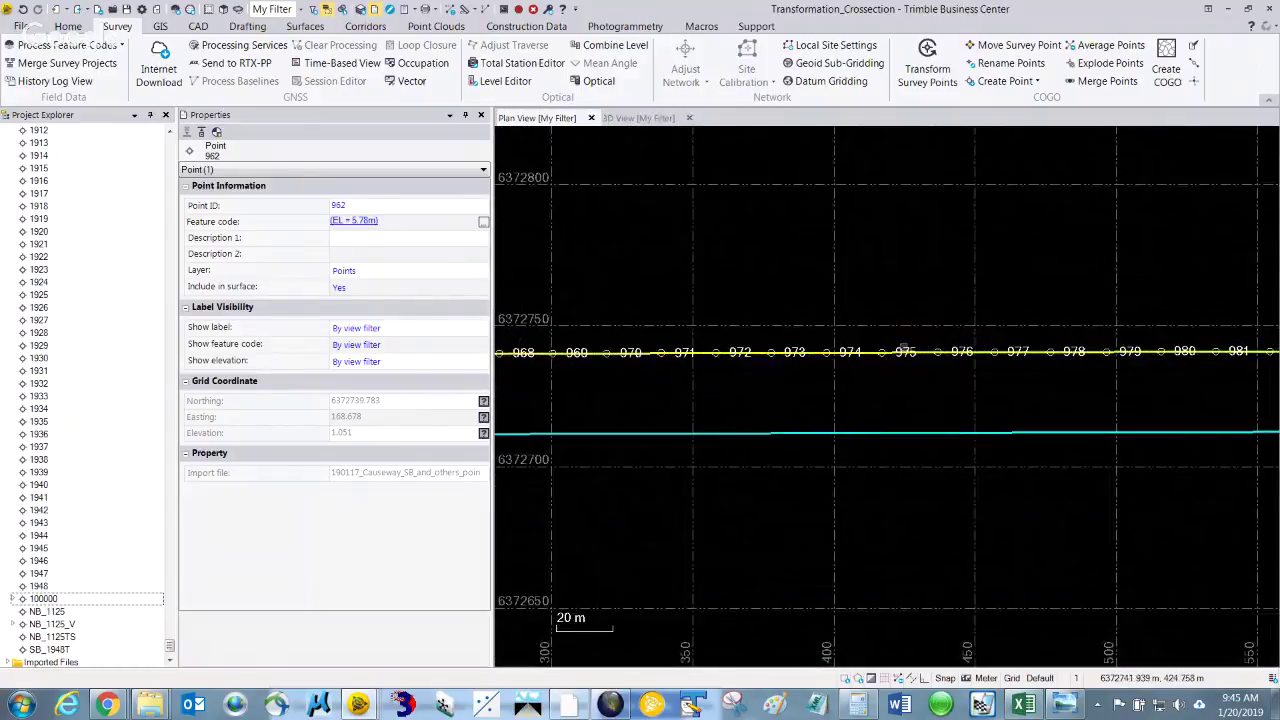
{"action": "left_click", "coordinate": [884, 352]}
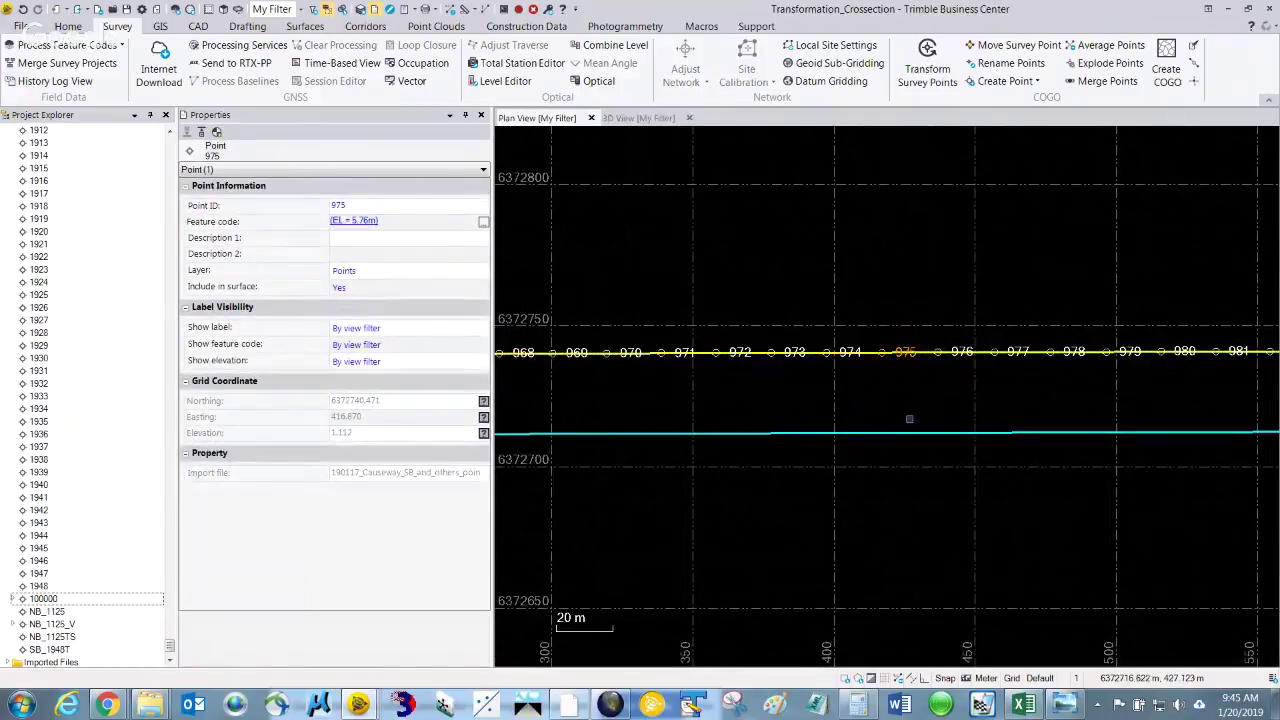
Inspect the properties of points 980 and 983 on the yellow line
{"action": "scroll", "coordinate": [921, 417], "scroll_direction": "down", "scroll_amount": 2}
{"action": "middle_click_drag", "start_coordinate": [1043, 450], "coordinate": [696, 399]}
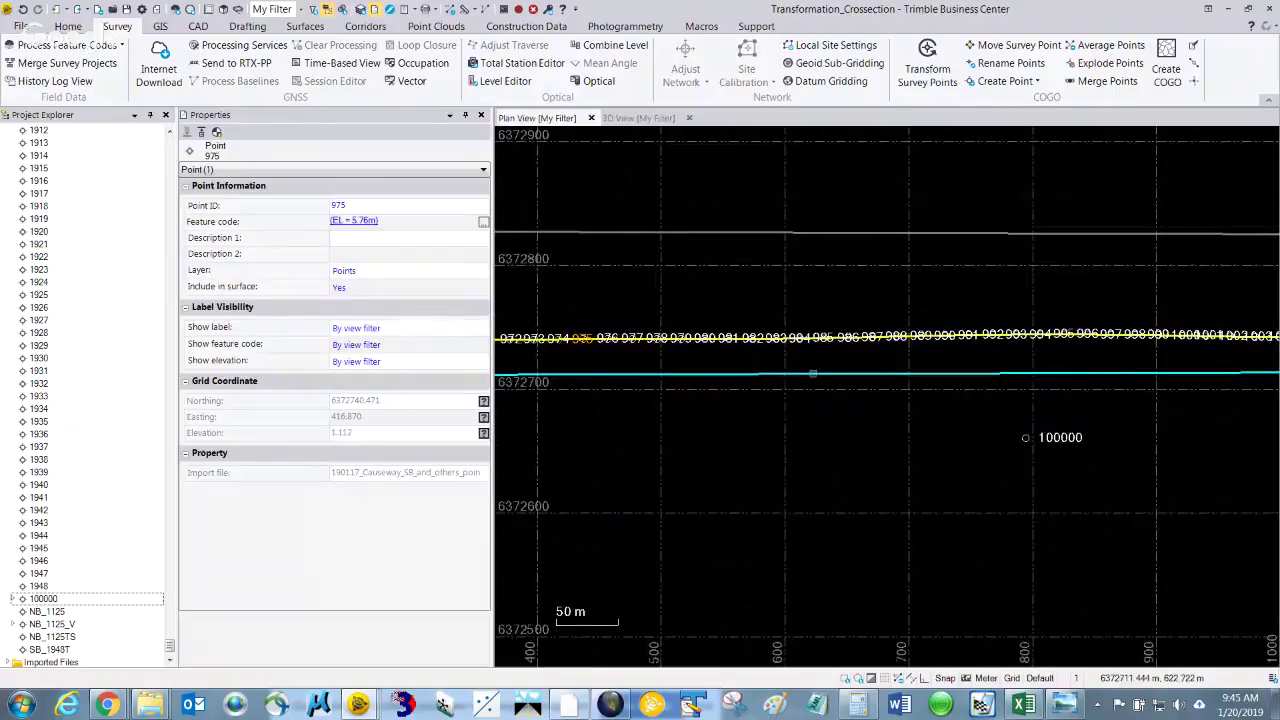
{"action": "scroll", "coordinate": [634, 344], "scroll_direction": "up", "scroll_amount": 2}
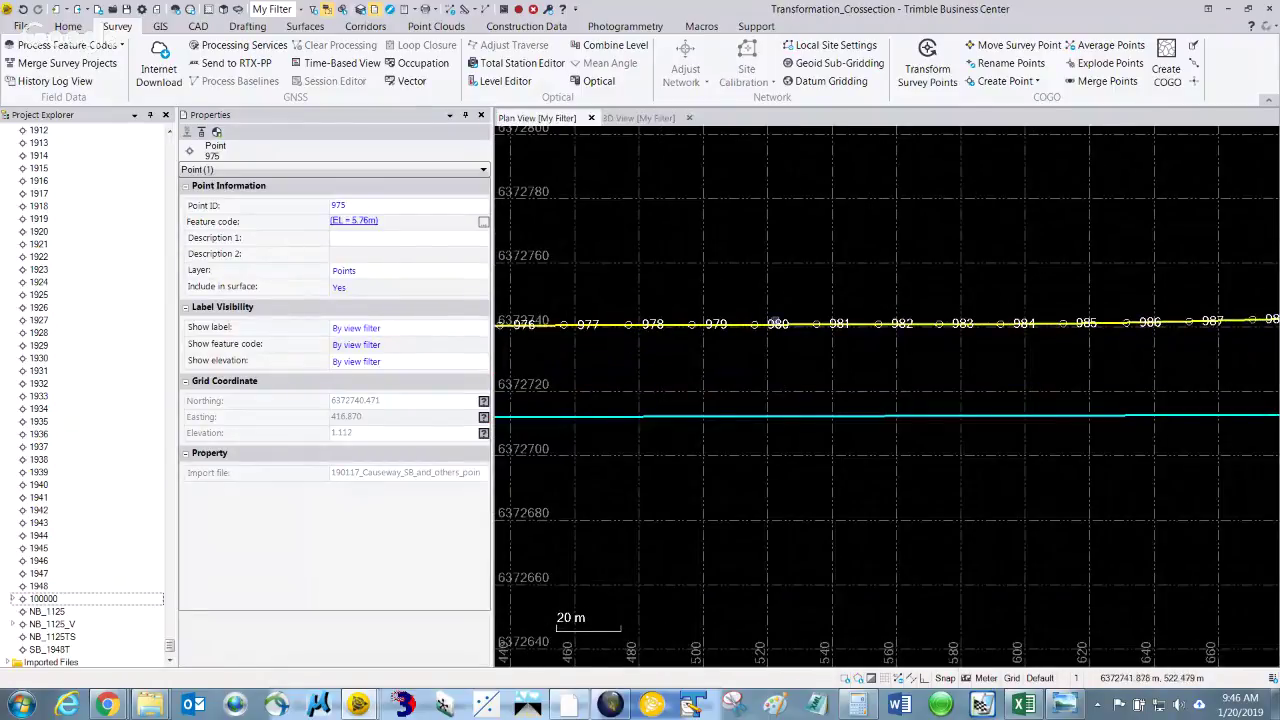
{"action": "left_click", "coordinate": [777, 323]}
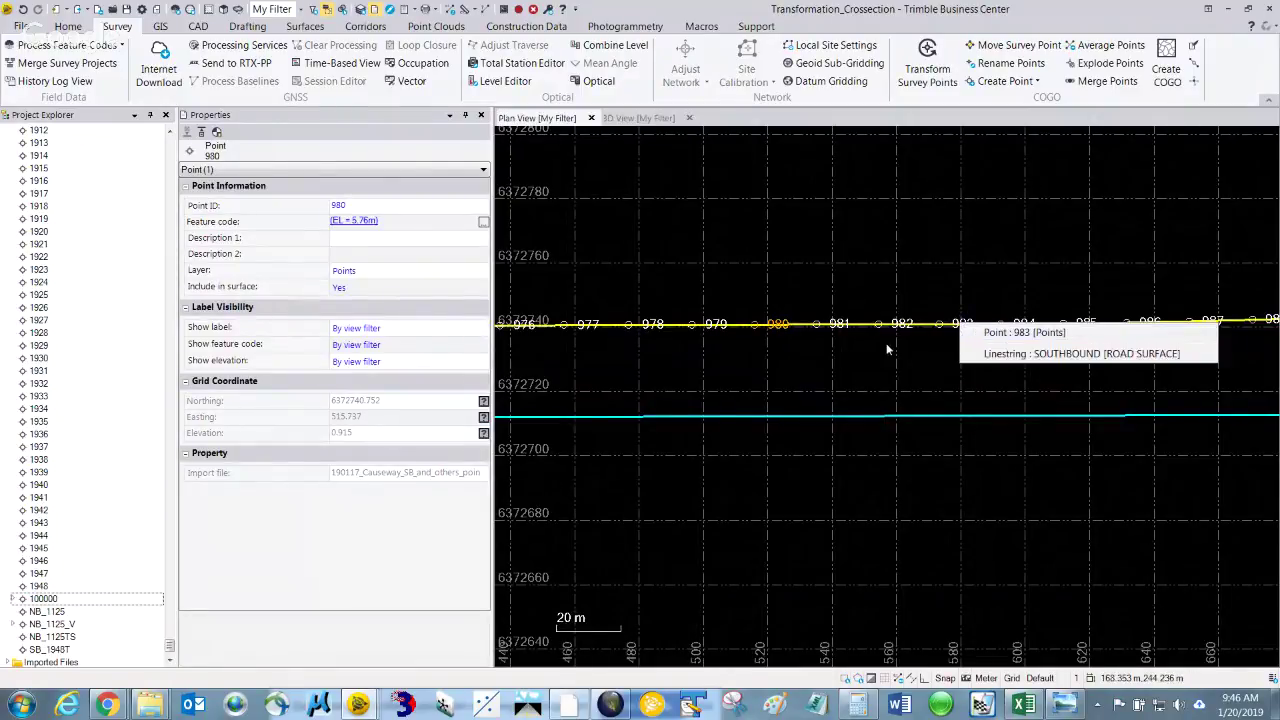
{"action": "left_click", "coordinate": [962, 323]}
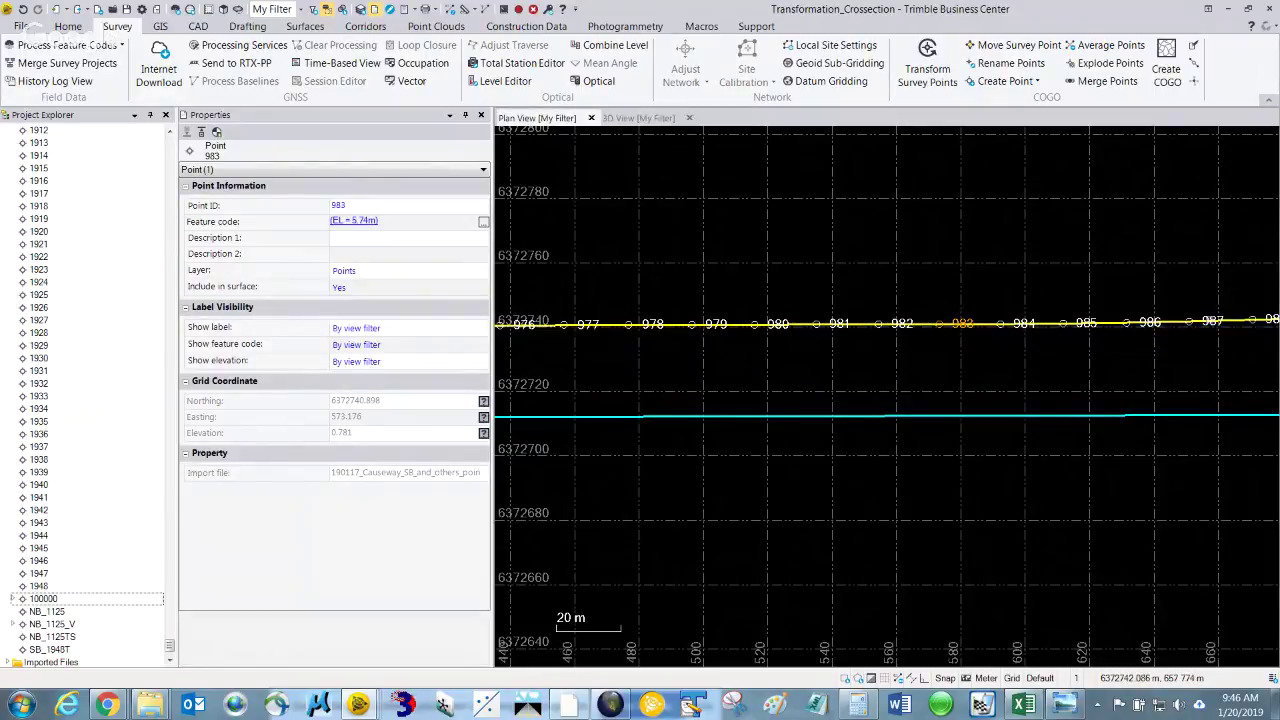
Inspect the properties of points 987, 985 and 984, working back along the yellow line
{"action": "left_click", "coordinate": [1189, 320]}
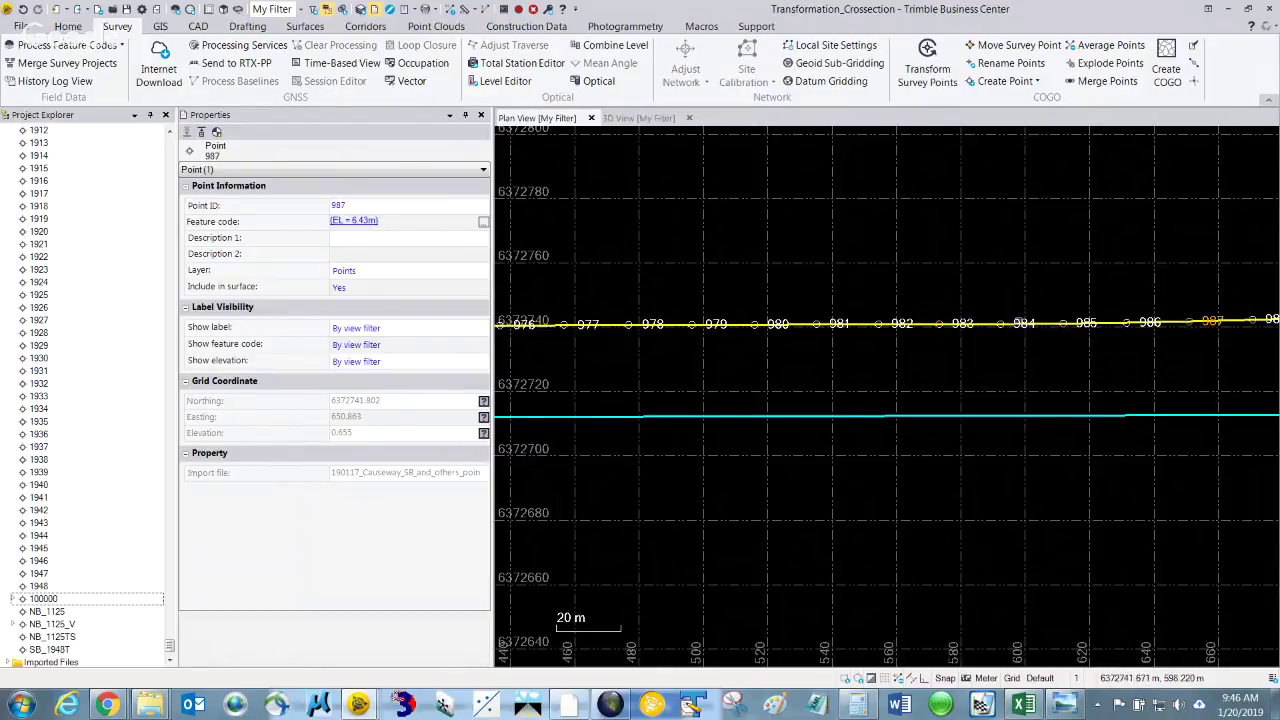
{"action": "left_click", "coordinate": [1025, 340]}
{"action": "left_click", "coordinate": [1080, 326]}
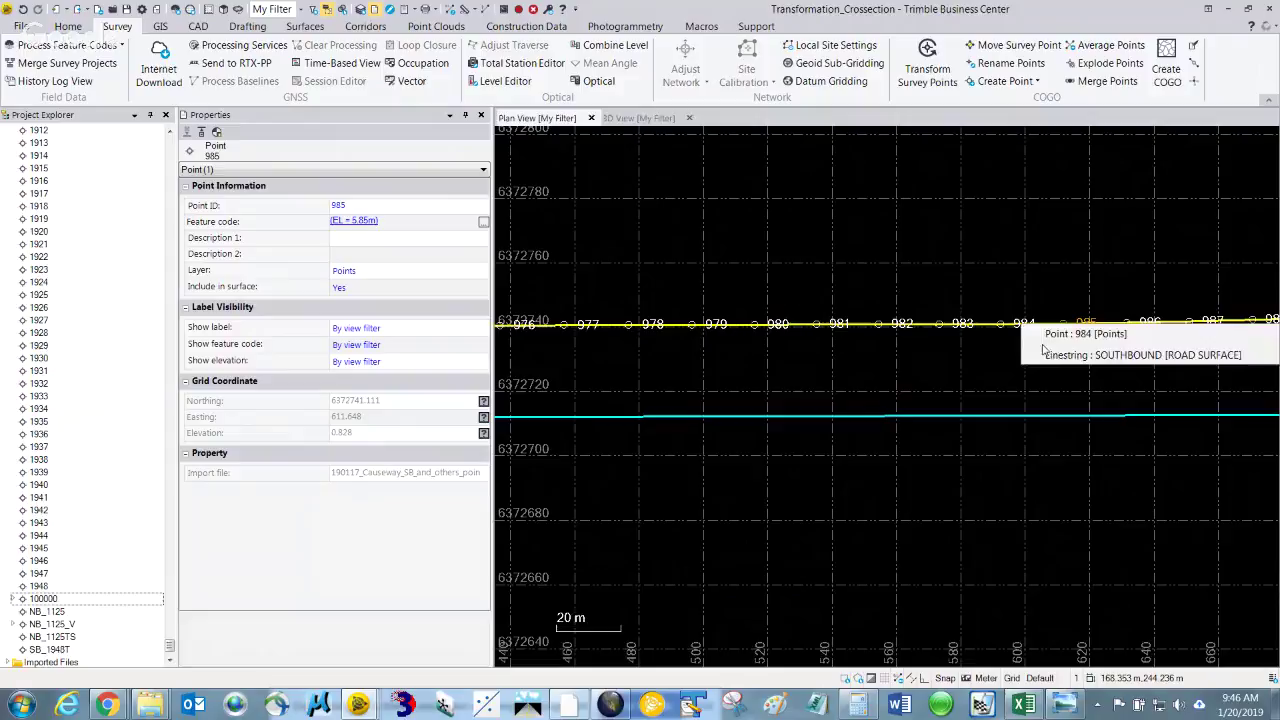
{"action": "left_click", "coordinate": [1041, 348]}
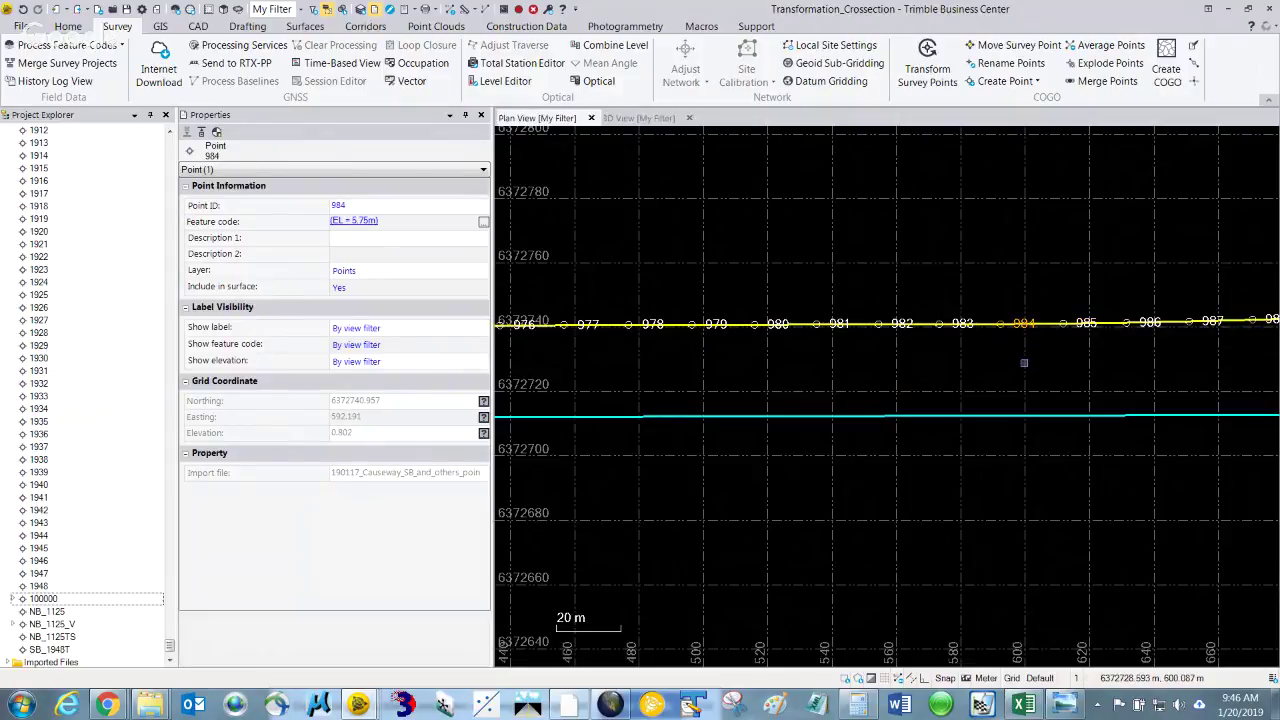
Inspect the properties of points 982 and 981 on the yellow line before point 100000
{"action": "scroll", "coordinate": [1024, 363], "scroll_direction": "down", "scroll_amount": 4}
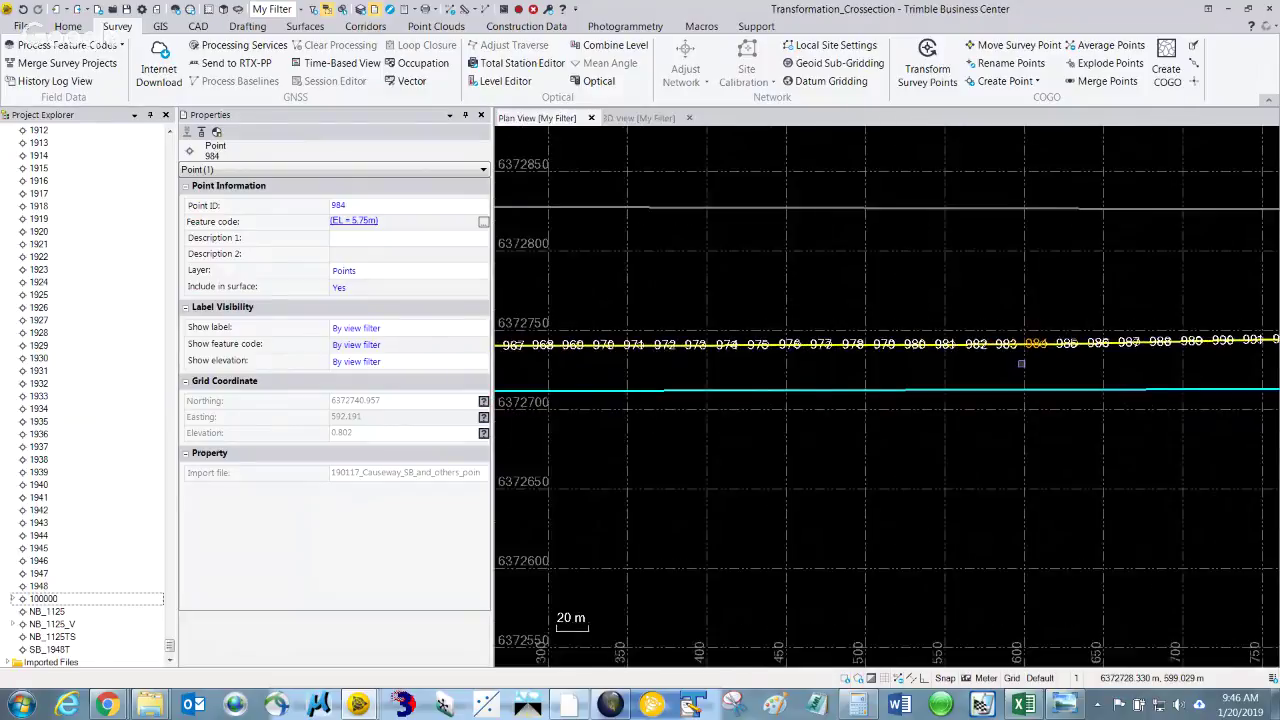
{"action": "scroll", "coordinate": [1018, 365], "scroll_direction": "down", "scroll_amount": 1}
{"action": "middle_click_drag", "start_coordinate": [1018, 365], "coordinate": [847, 369]}
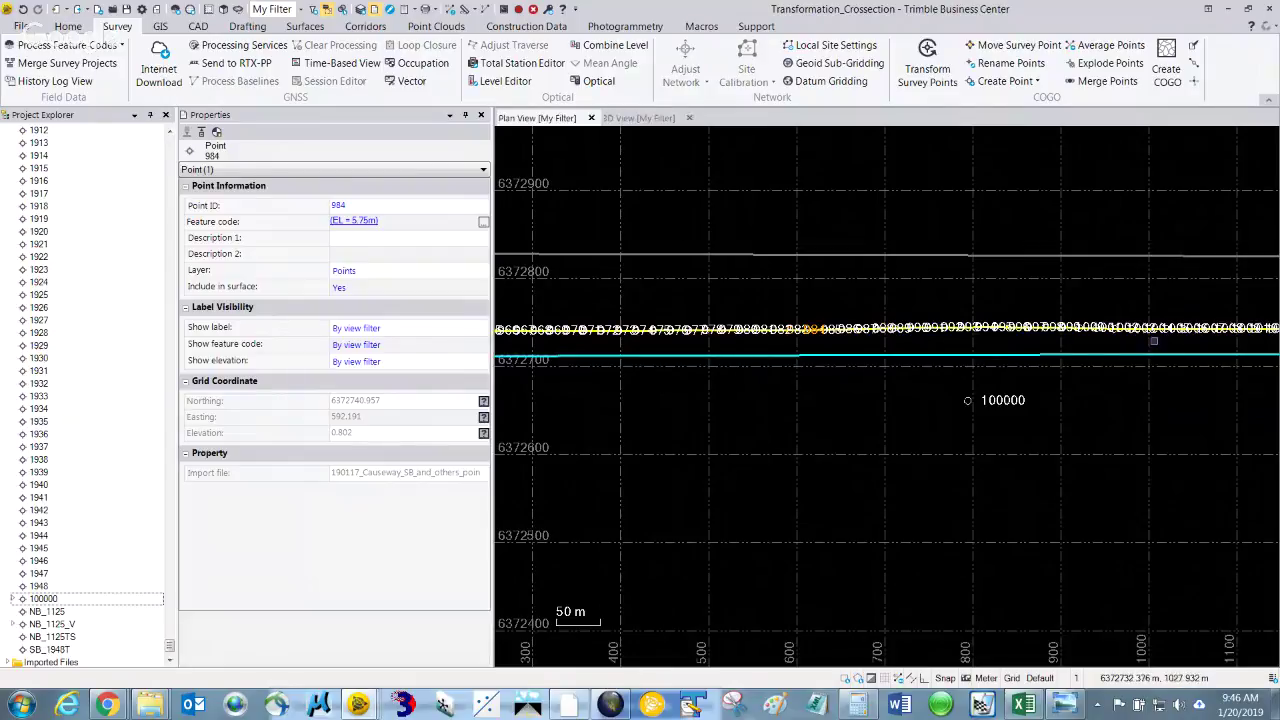
{"action": "scroll", "coordinate": [790, 345], "scroll_direction": "up", "scroll_amount": 5}
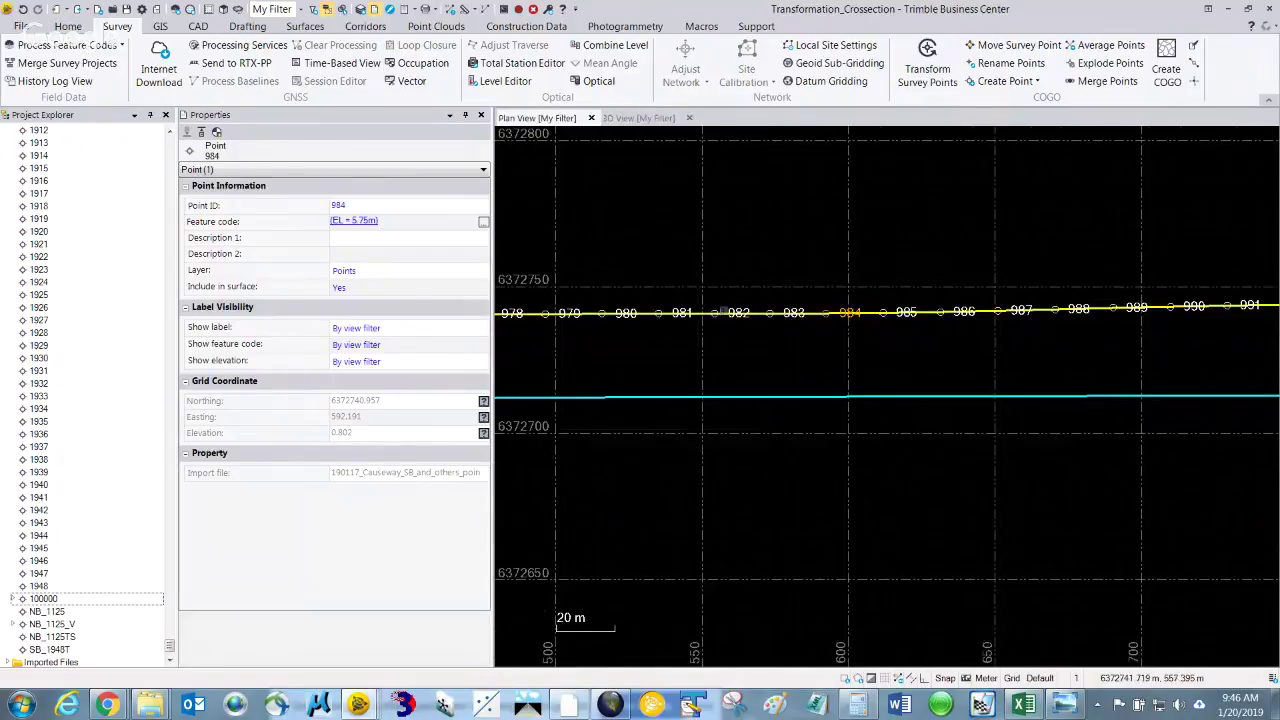
{"action": "left_click", "coordinate": [738, 312]}
{"action": "scroll", "coordinate": [820, 374], "scroll_direction": "down", "scroll_amount": 2}
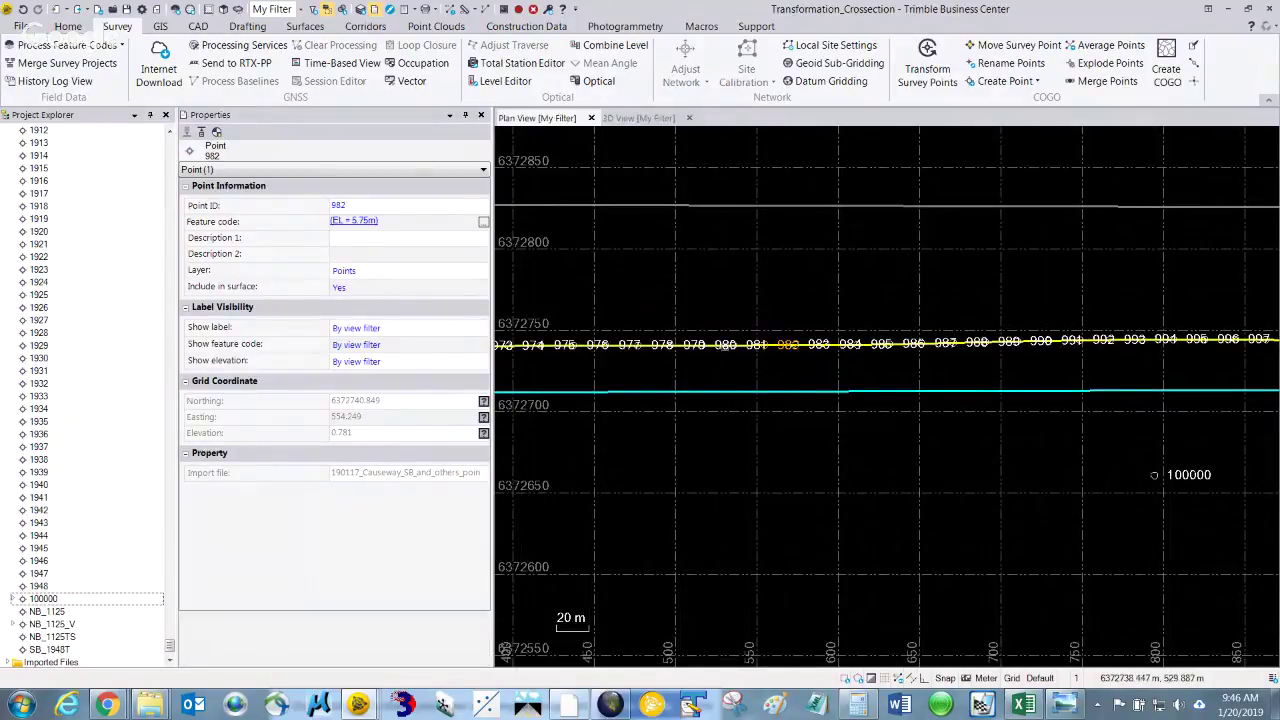
{"action": "scroll", "coordinate": [720, 342], "scroll_direction": "up", "scroll_amount": 2}
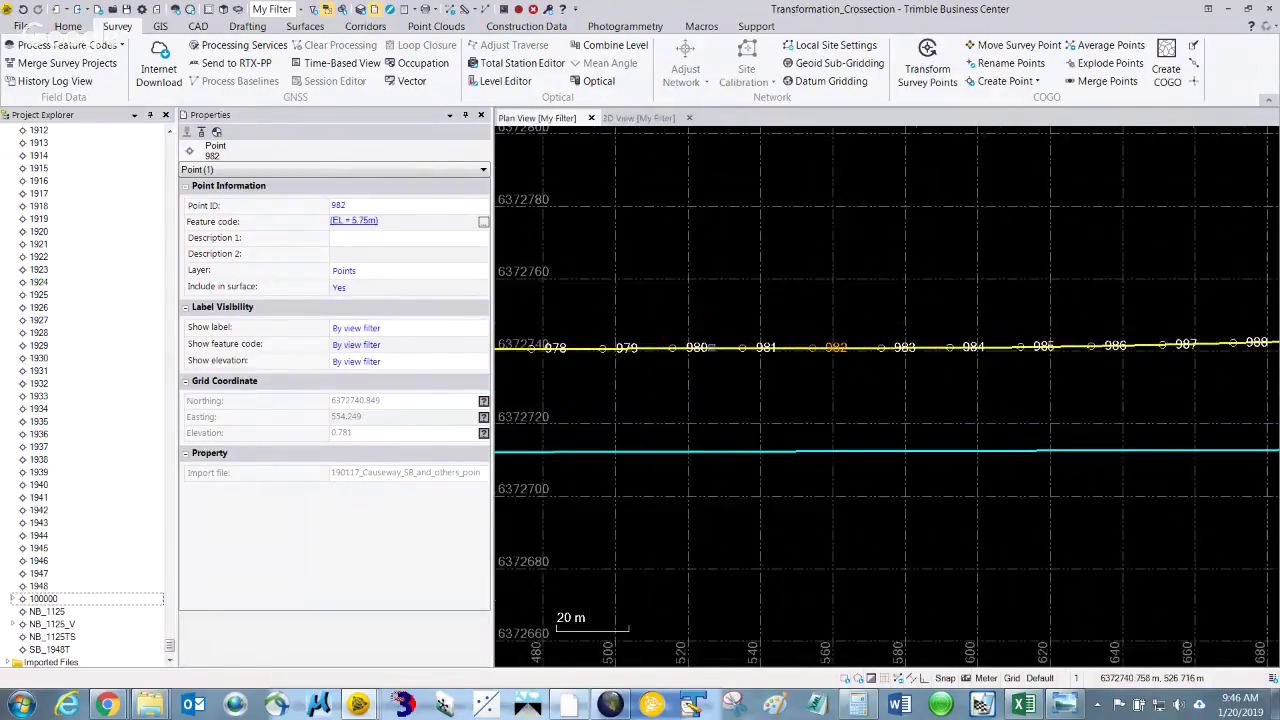
{"action": "left_click", "coordinate": [760, 346]}
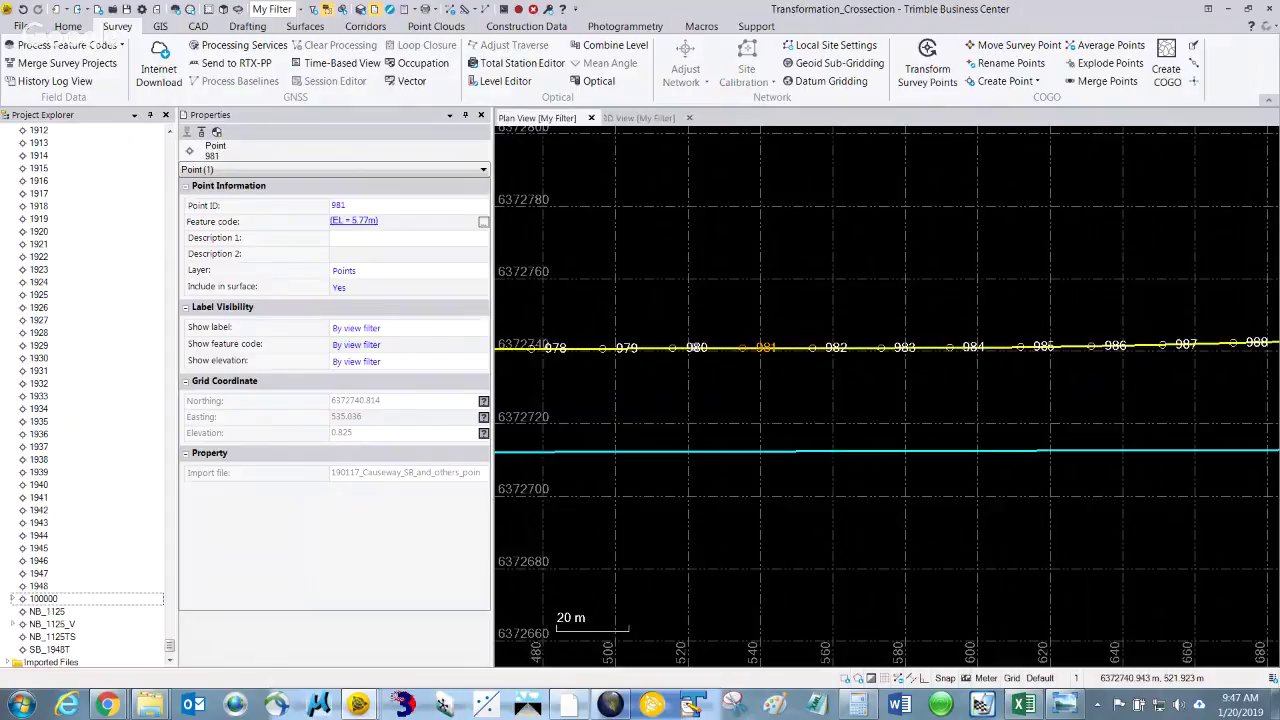
Examine the yellow line around point 981 and along the stretch to point 986
{"action": "scroll", "coordinate": [958, 438], "scroll_direction": "down", "scroll_amount": 3}
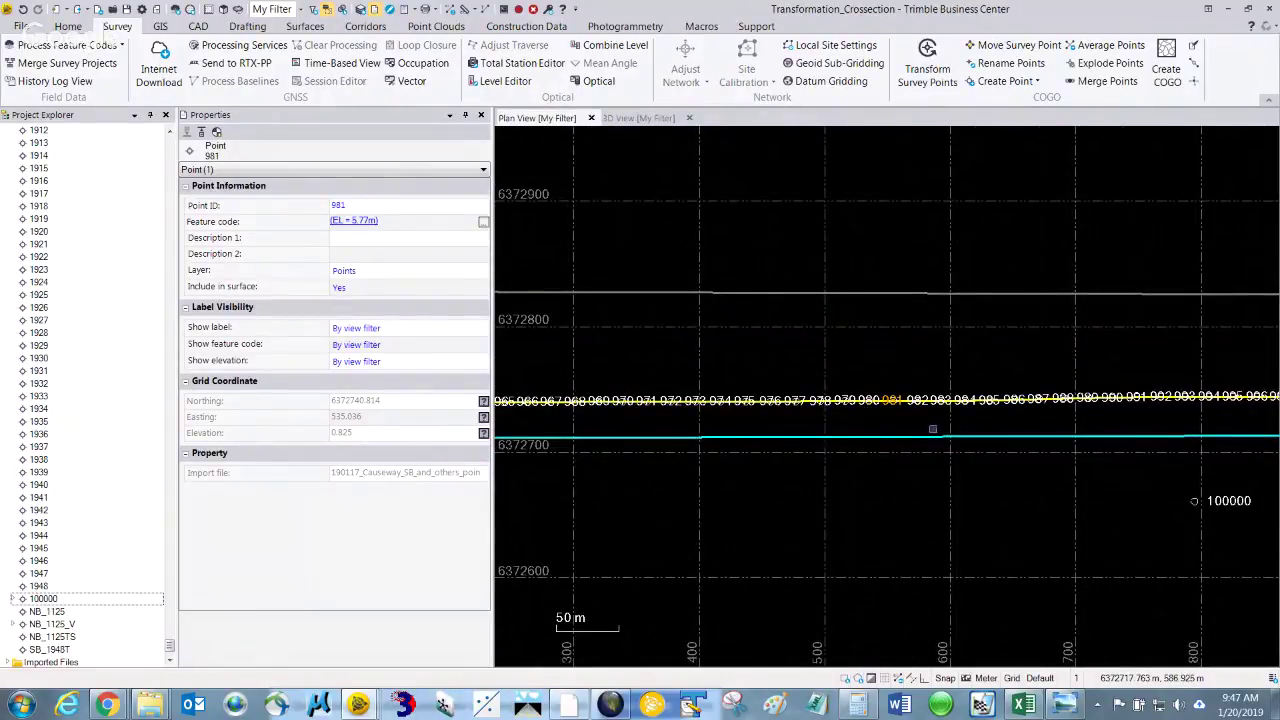
{"action": "scroll", "coordinate": [907, 392], "scroll_direction": "up", "scroll_amount": 8}
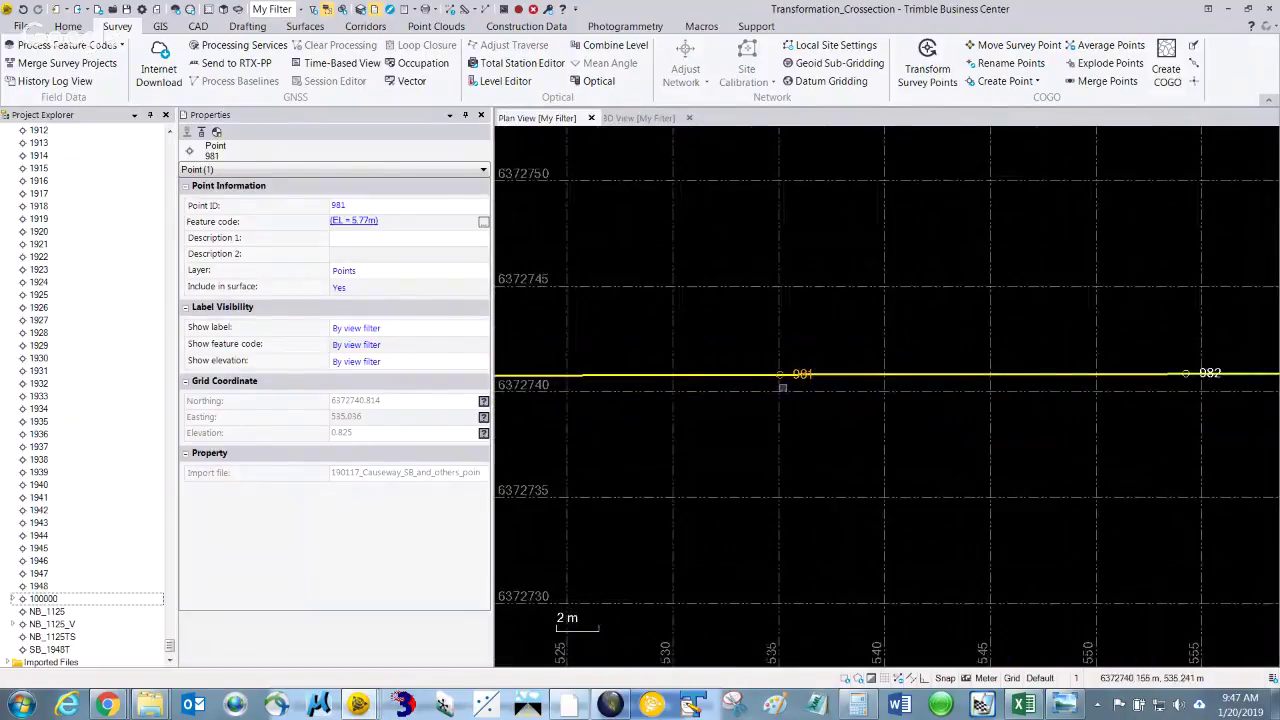
{"action": "scroll", "coordinate": [1158, 399], "scroll_direction": "down", "scroll_amount": 3}
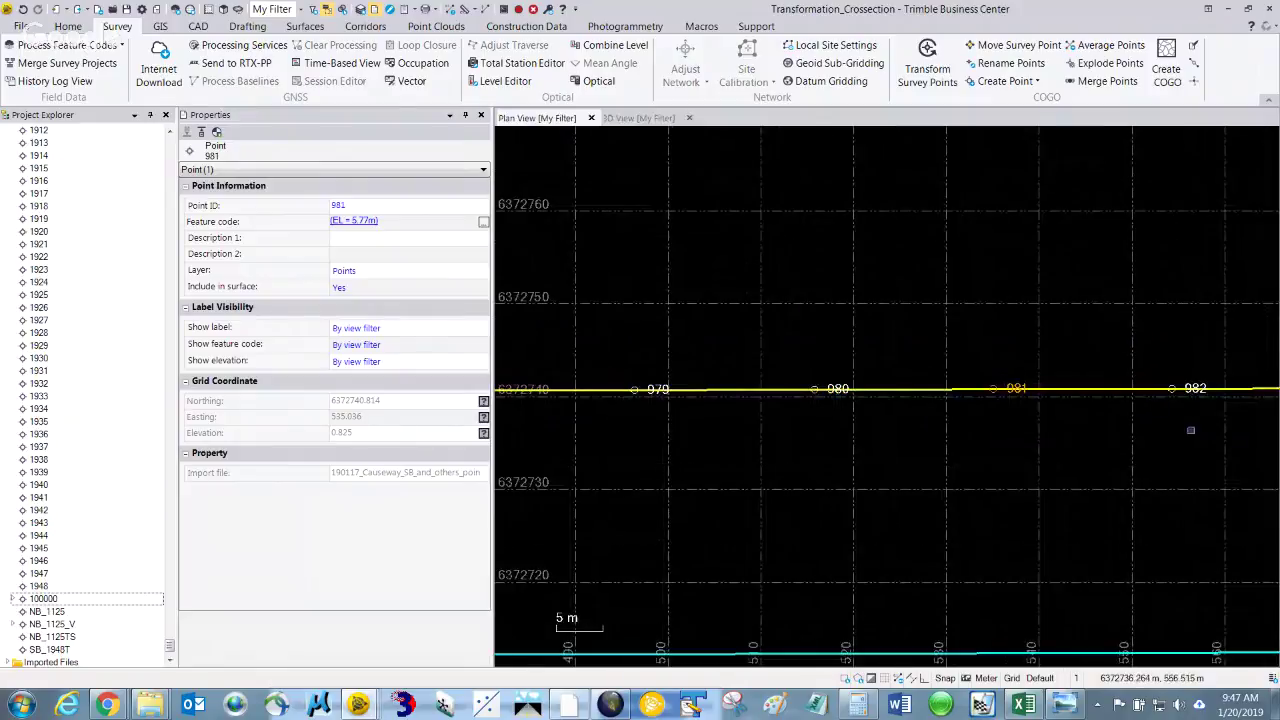
{"action": "middle_click_drag", "start_coordinate": [1086, 423], "coordinate": [812, 422]}
{"action": "scroll", "coordinate": [966, 423], "scroll_direction": "down", "scroll_amount": 4}
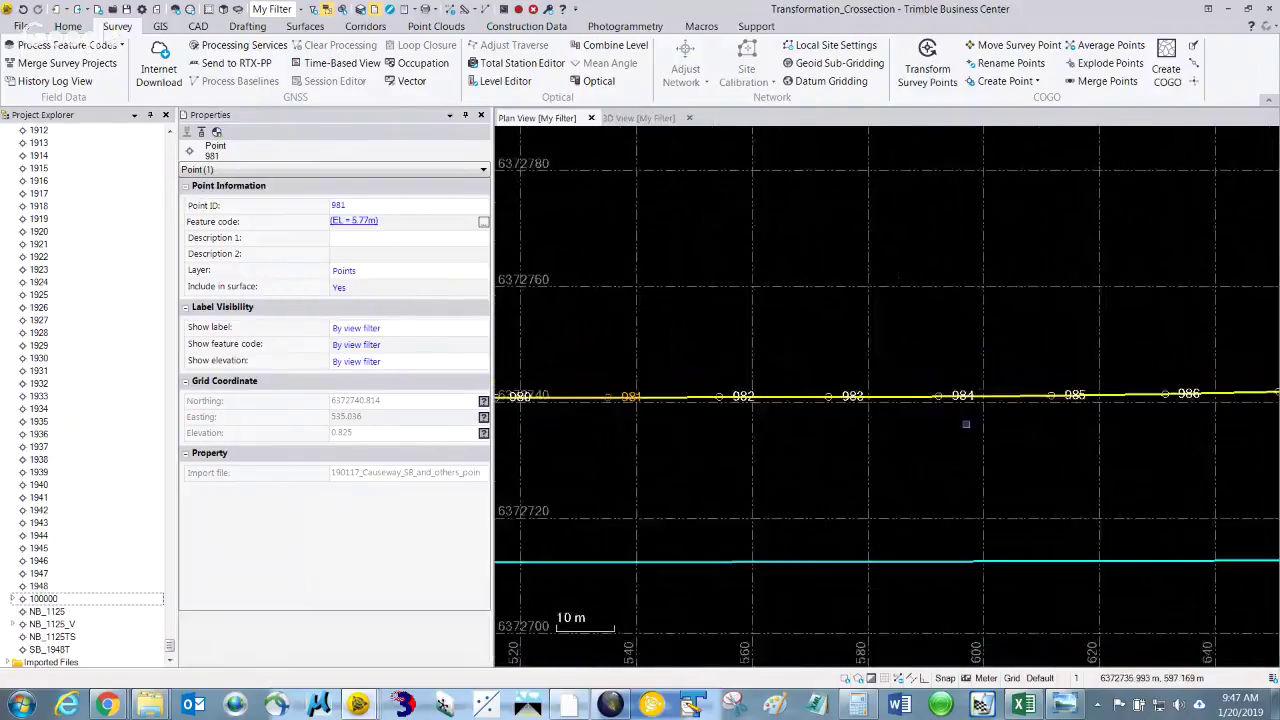
Inspect the properties of points 982 and 983 on the yellow southbound line
{"action": "middle_click_drag", "start_coordinate": [1037, 477], "coordinate": [857, 400]}
{"action": "scroll", "coordinate": [848, 397], "scroll_direction": "down", "scroll_amount": 2}
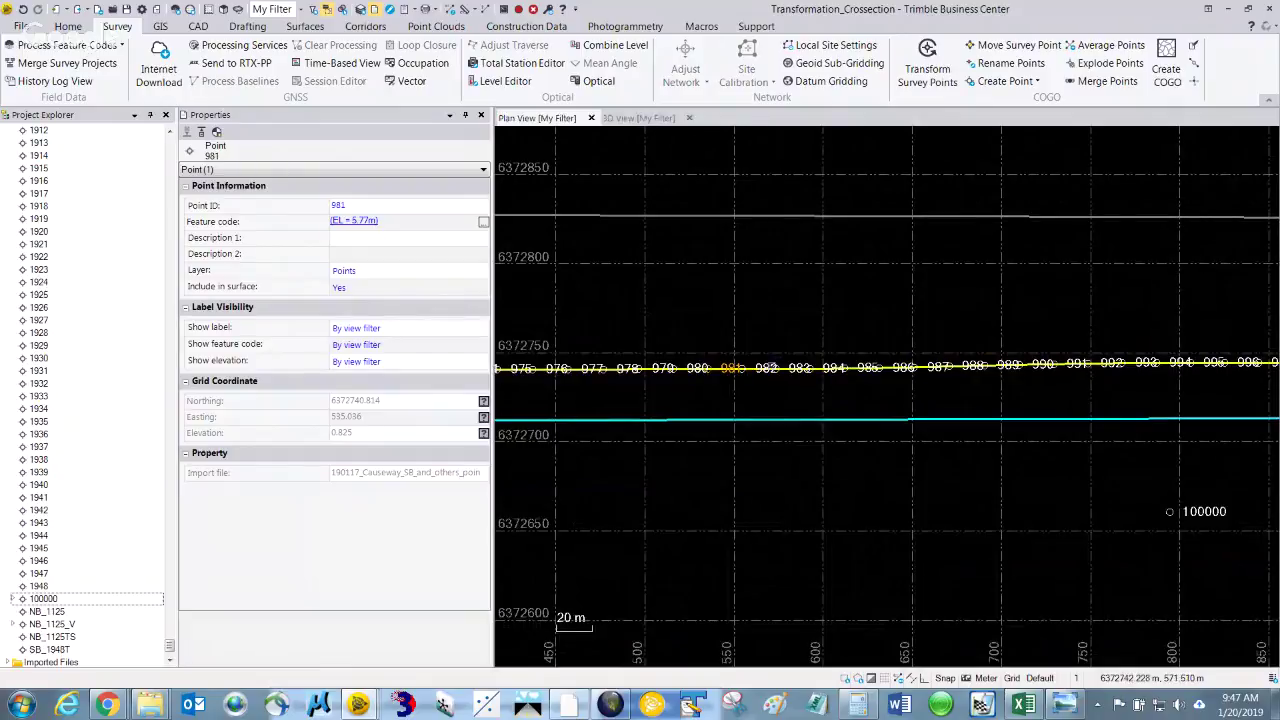
{"action": "left_click", "coordinate": [803, 378]}
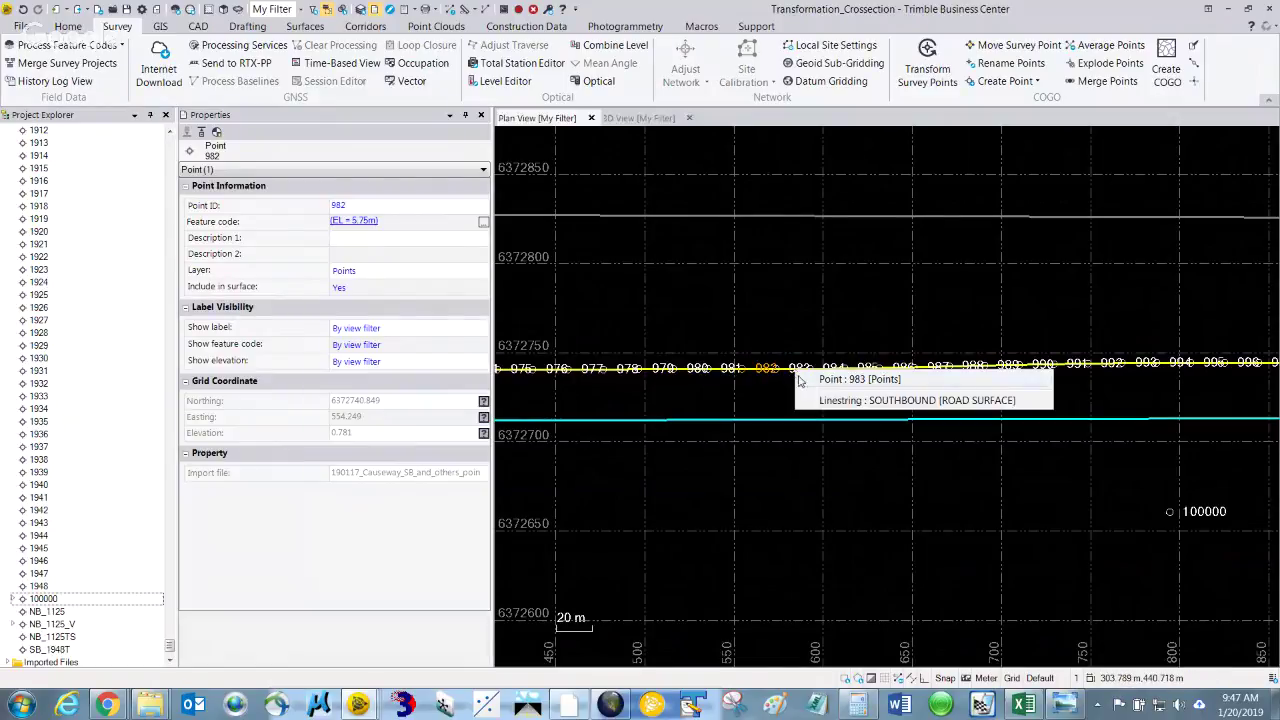
{"action": "left_click", "coordinate": [820, 380]}
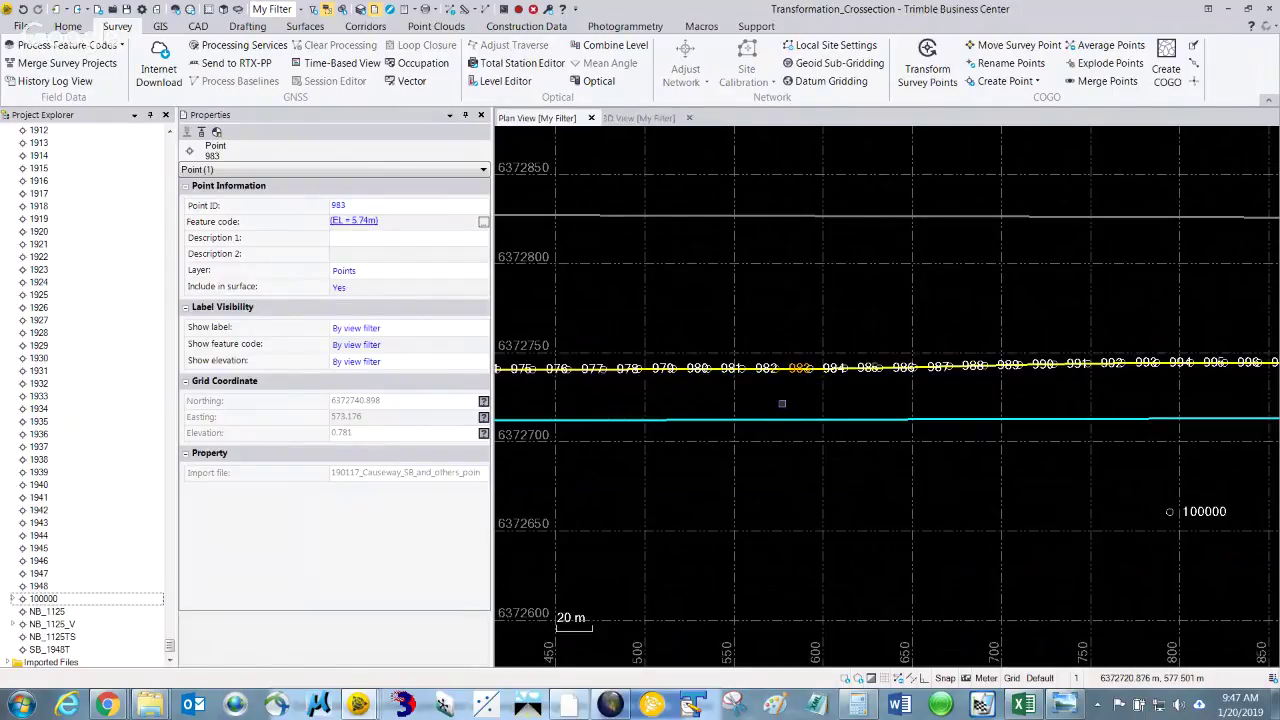
Compare the elevation feature codes of neighbouring points 980 and 981 on the yellow line
{"action": "scroll", "coordinate": [796, 386], "scroll_direction": "up", "scroll_amount": 2}
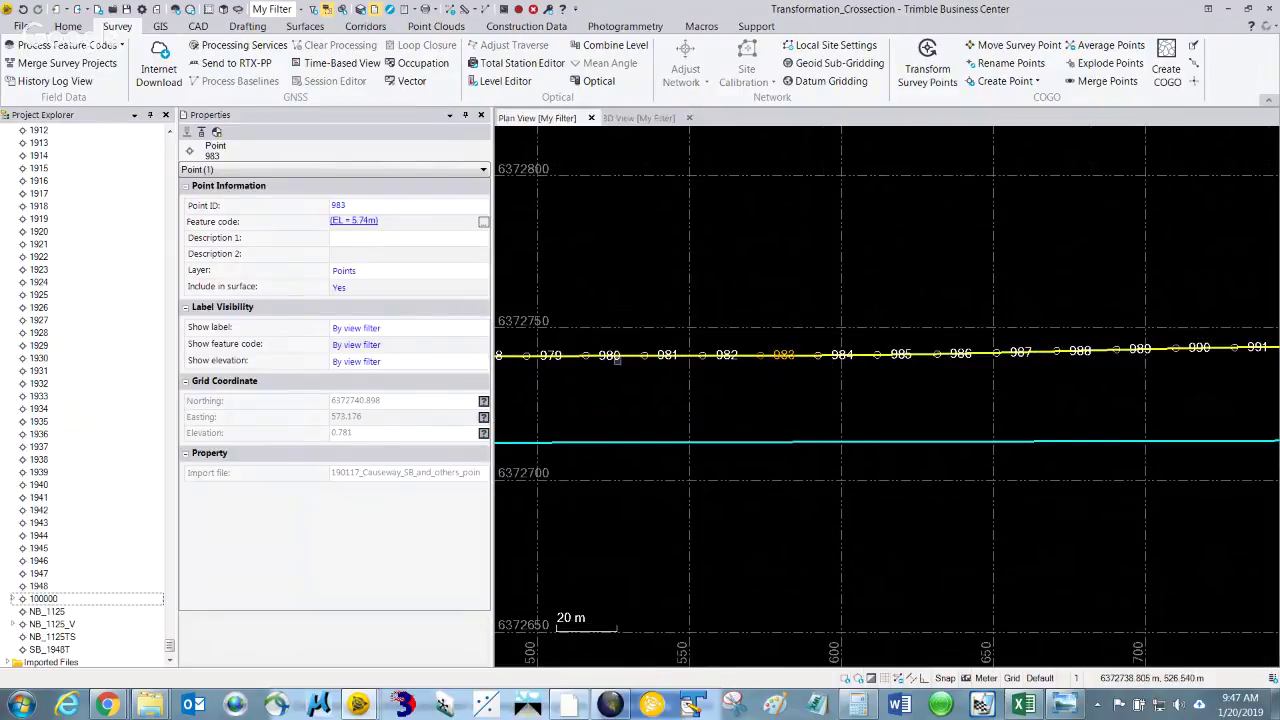
{"action": "left_click", "coordinate": [620, 359]}
{"action": "left_click", "coordinate": [666, 358]}
{"action": "left_click", "coordinate": [610, 357]}
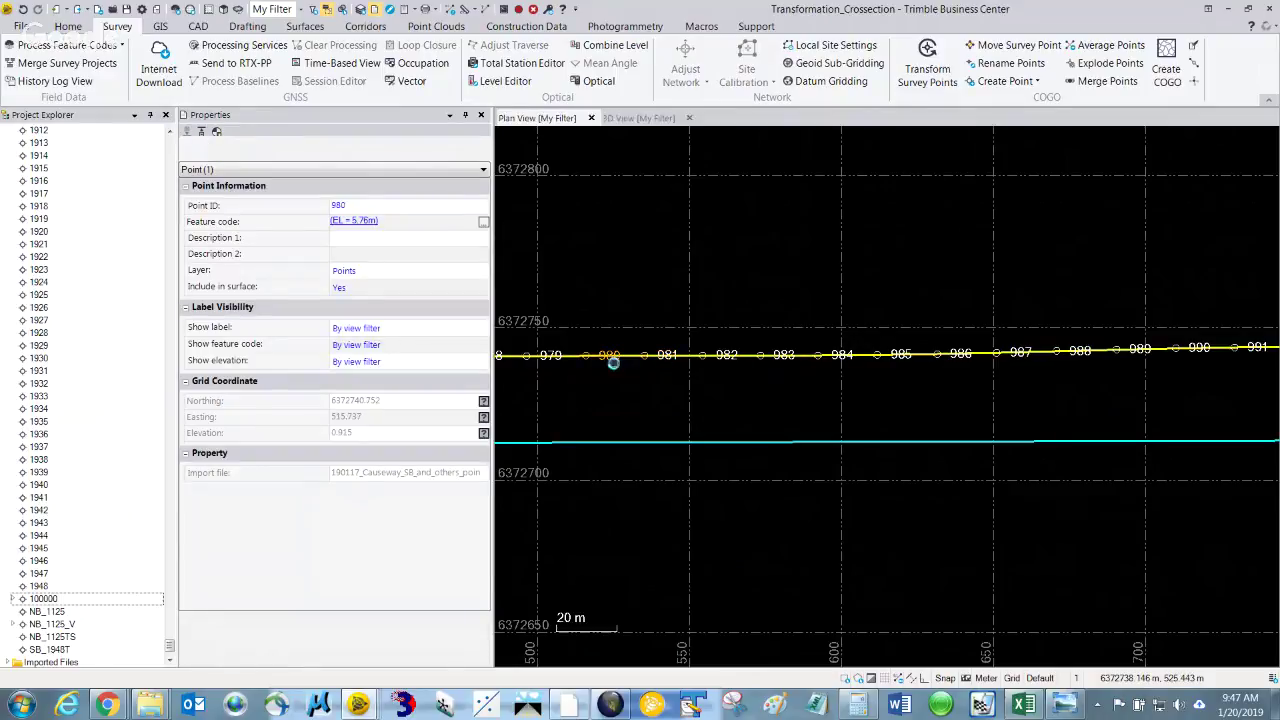
{"action": "left_click", "coordinate": [664, 359]}
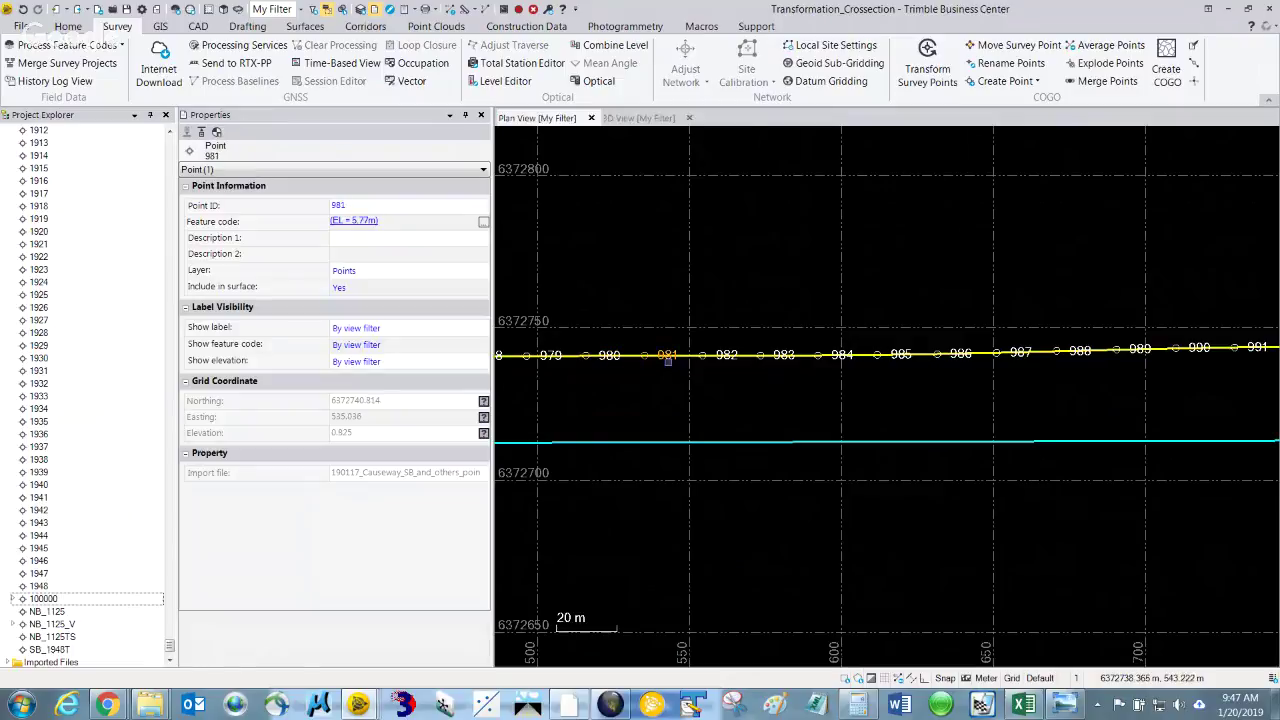
{"action": "middle_click_drag", "start_coordinate": [627, 399], "coordinate": [815, 401]}
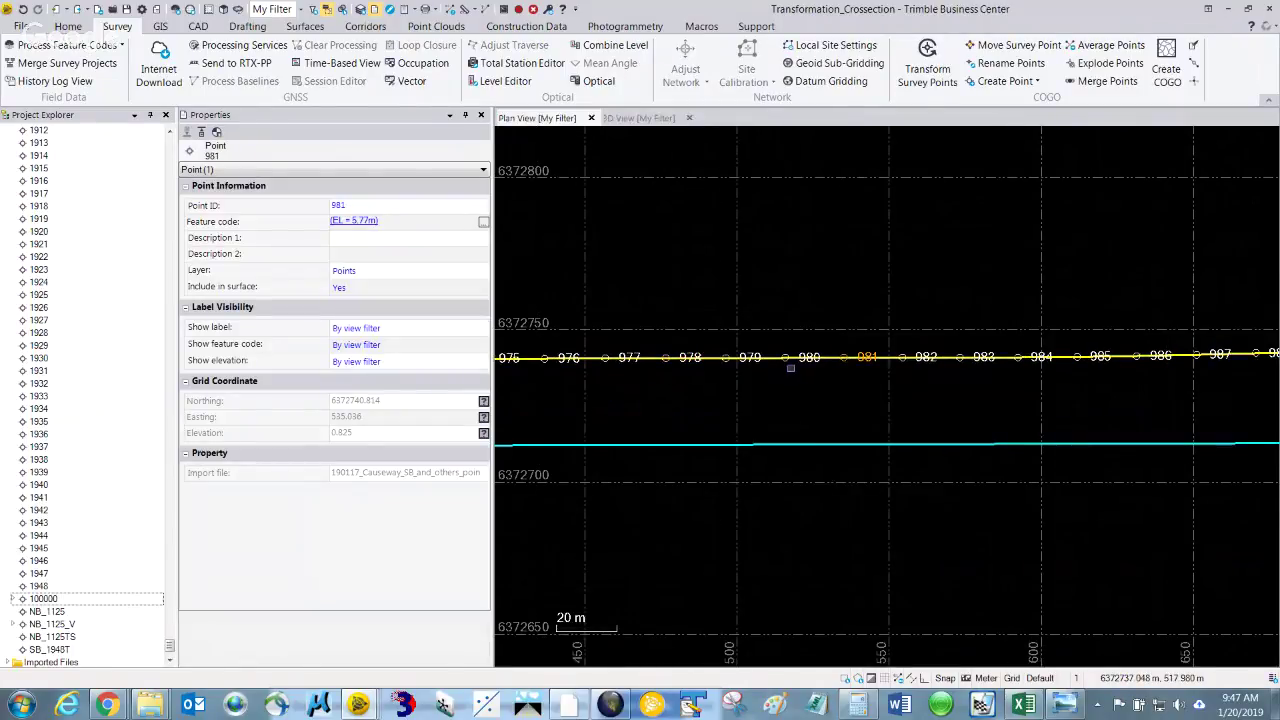
{"action": "scroll", "coordinate": [790, 368], "scroll_direction": "down", "scroll_amount": 5}
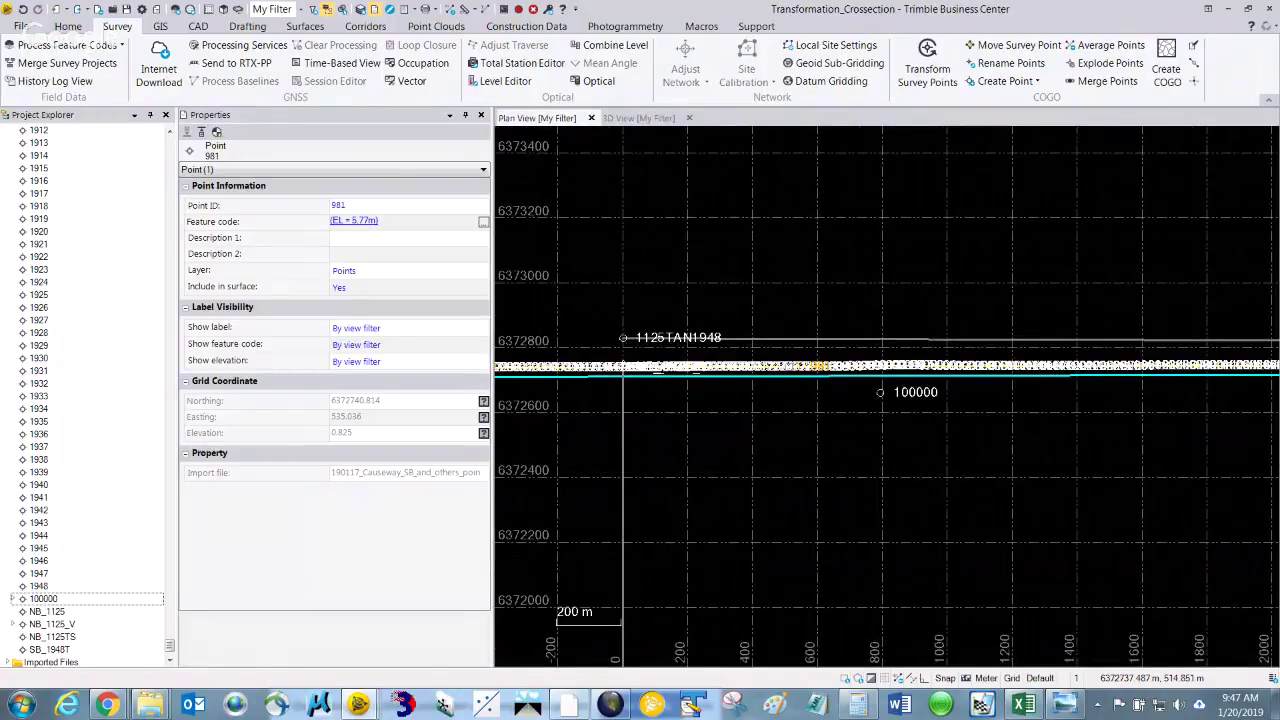
Close the Calculator and switch to the 190117_Causeway_SB_and_others_points_ECEF_Meters_trans_calcs.xlsx workbook in Excel
{"action": "key", "text": "alt+Tab"}
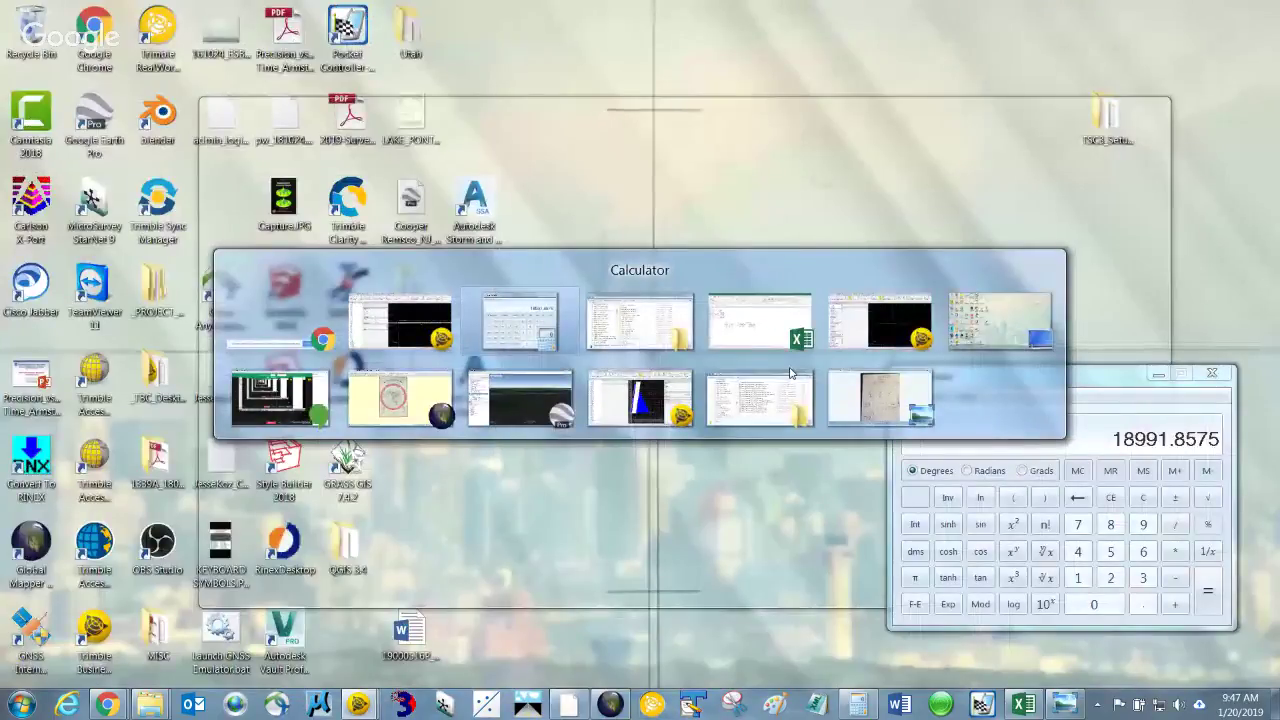
{"action": "key", "text": "alt+F4"}
{"action": "key", "text": "alt+Tab"}
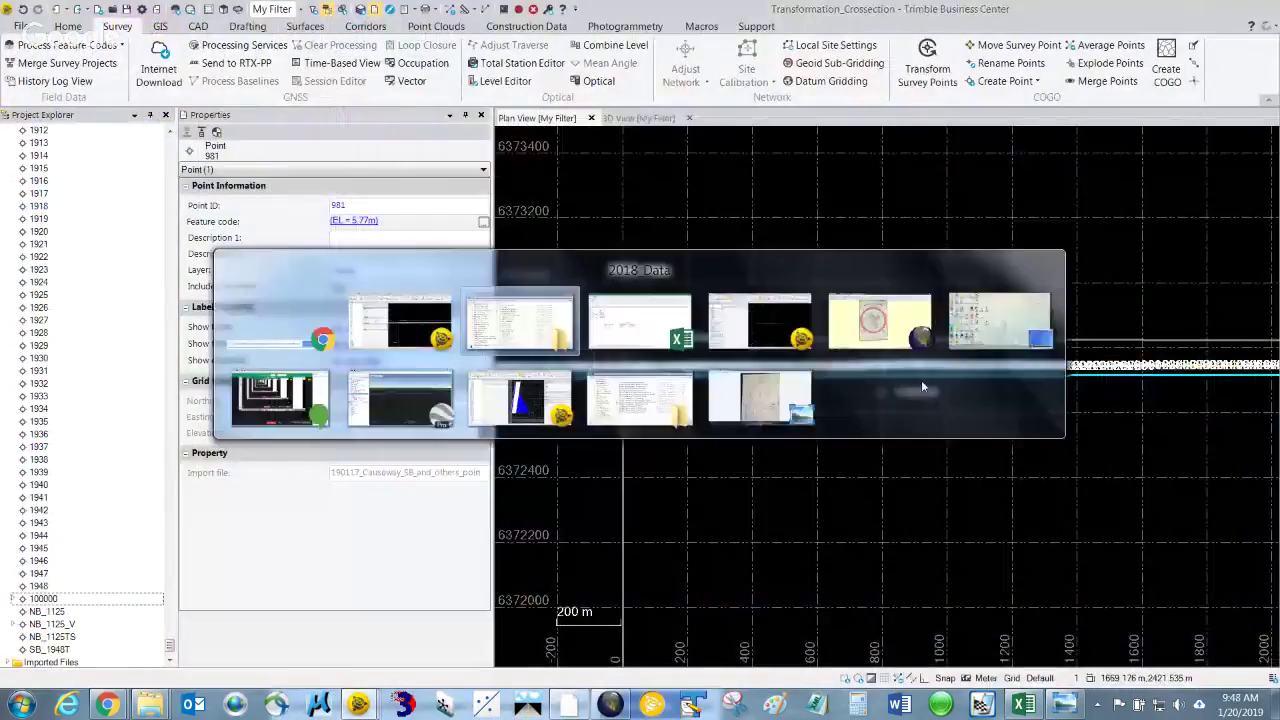
{"action": "key", "text": "alt+Tab"}
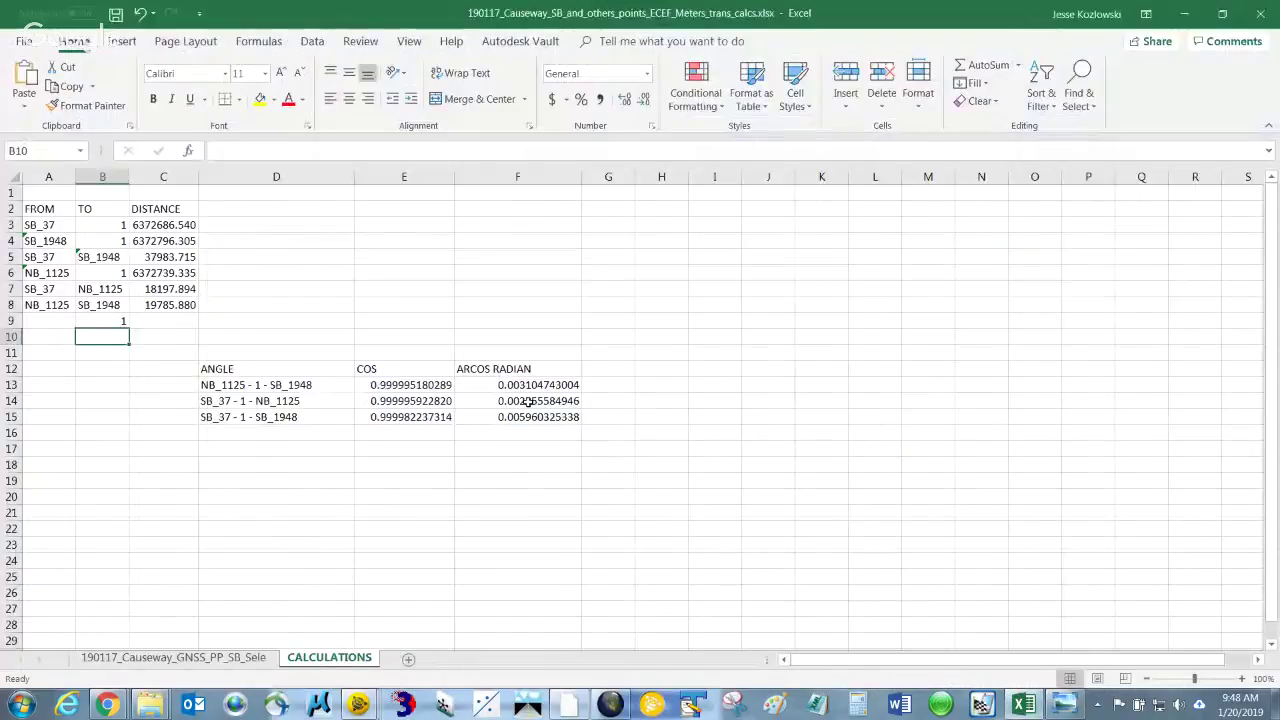
Begin a formula with an equals sign in cell A9 of the CALCULATIONS sheet
{"action": "left_click", "coordinate": [69, 321]}
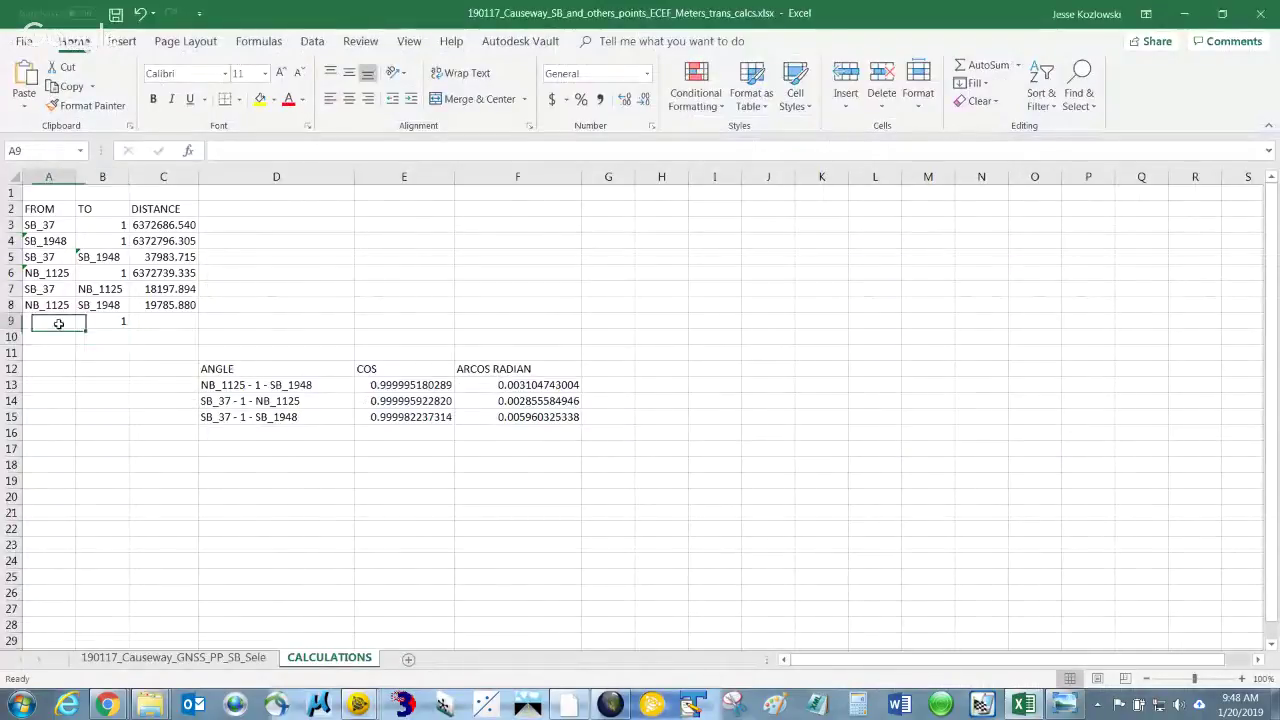
{"action": "right_click", "coordinate": [59, 323]}
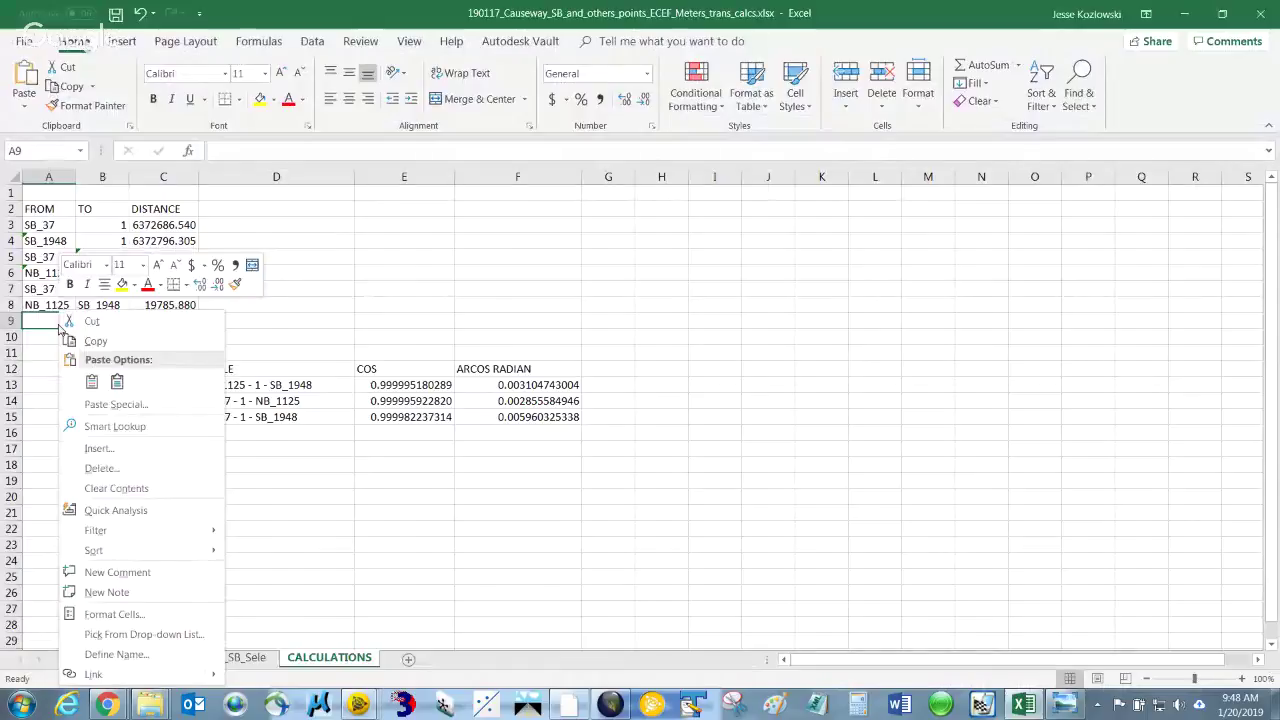
{"action": "left_click", "coordinate": [41, 325]}
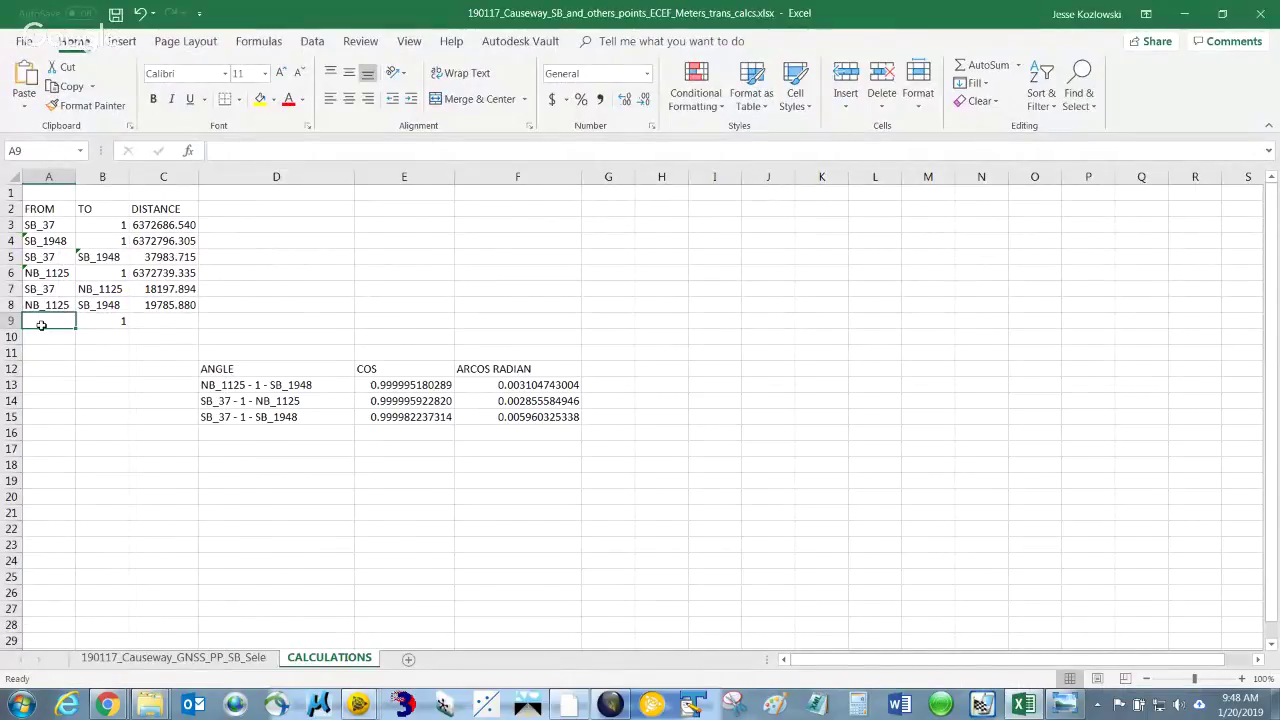
{"action": "type", "text": "="}
Switch to Google Earth Pro and close it, discarding the unsaved Temporary Places items
{"action": "key", "text": "alt+Tab"}
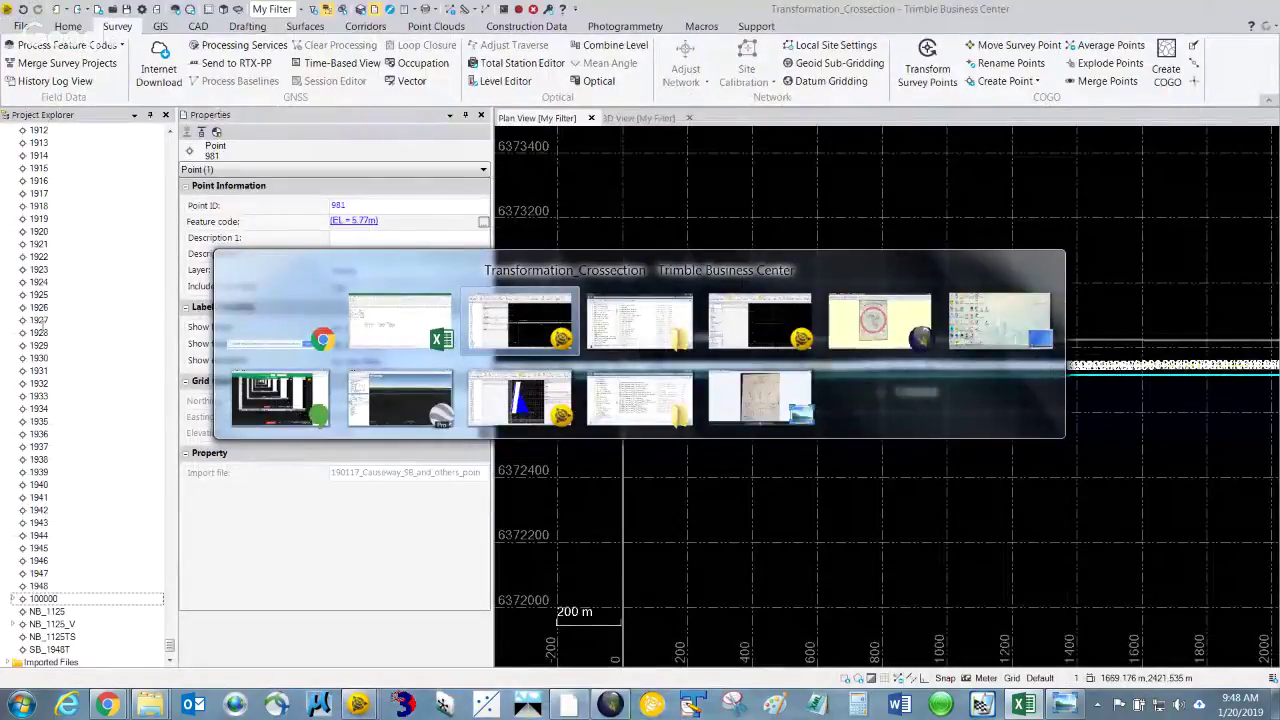
{"action": "key", "text": "alt+Tab"}
{"action": "key", "text": "alt+Tab"}
{"action": "key", "text": "alt+Tab"}
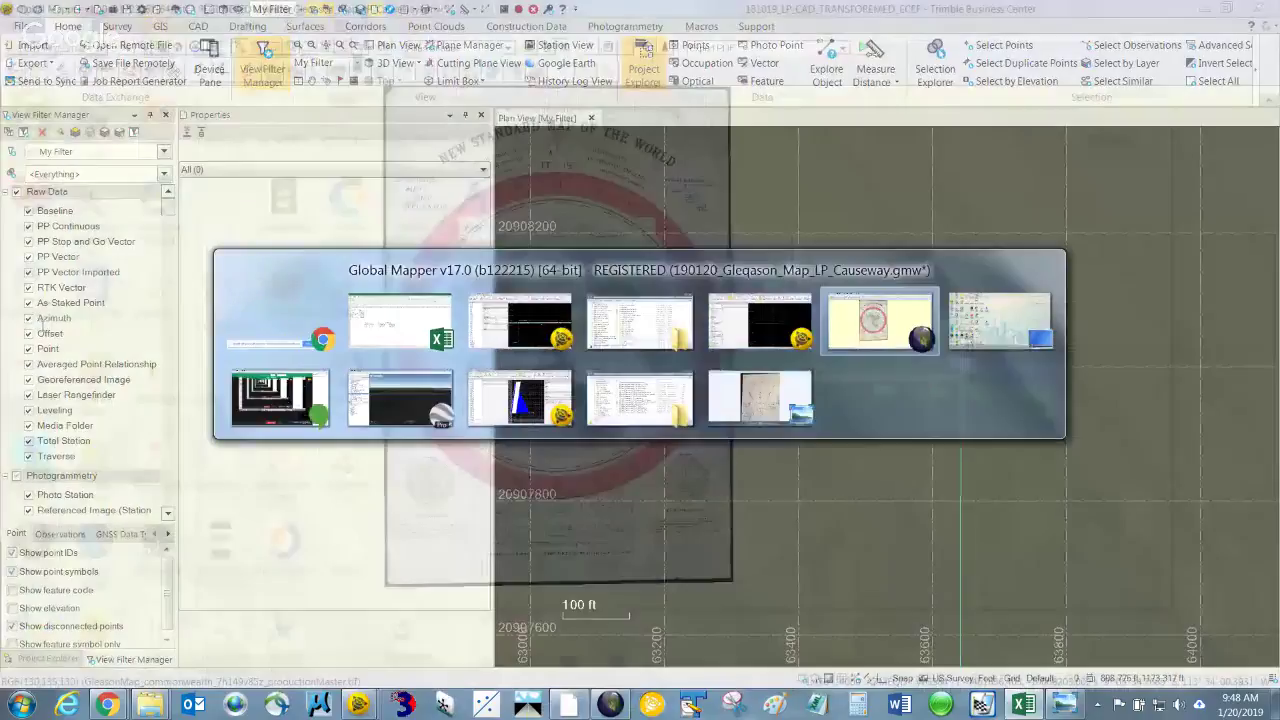
{"action": "key", "text": "alt+Tab"}
{"action": "key", "text": "alt+Tab"}
{"action": "key", "text": "alt+Tab"}
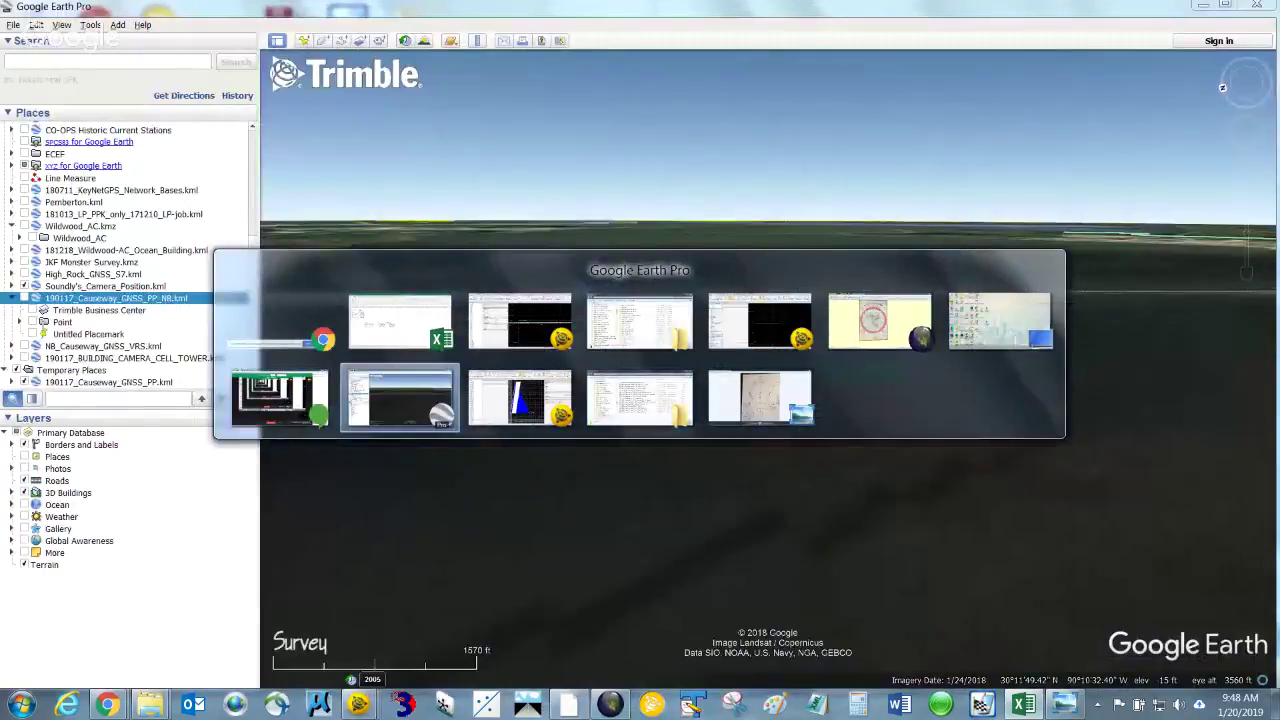
{"action": "left_click", "coordinate": [1258, 7]}
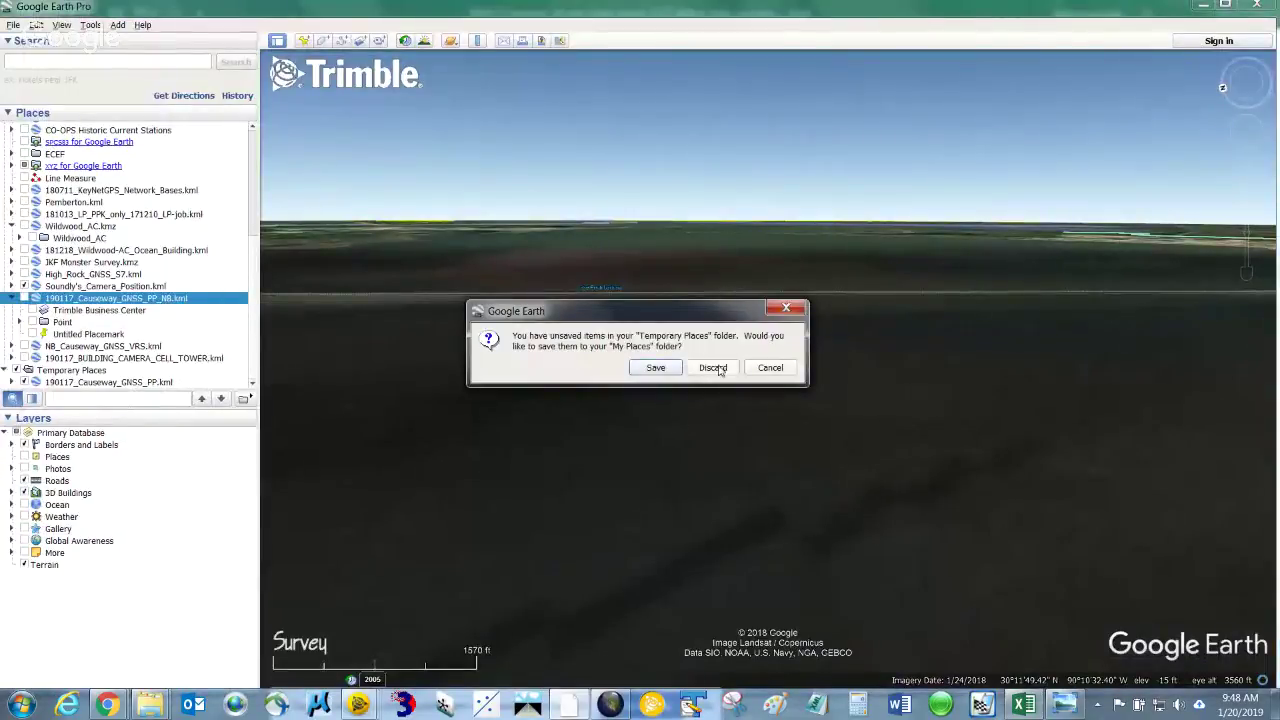
{"action": "left_click", "coordinate": [714, 368]}
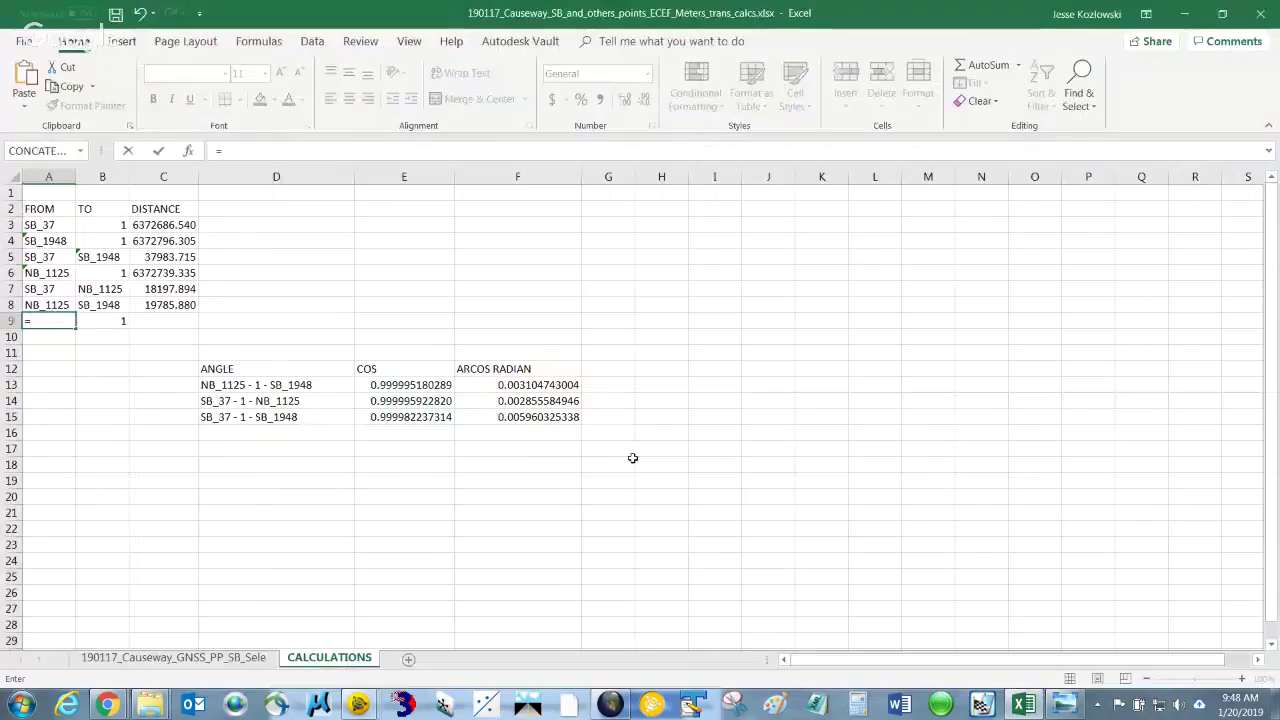
Bring up the 2018_Data folder window and minimize it
{"action": "key", "text": "alt+Tab"}
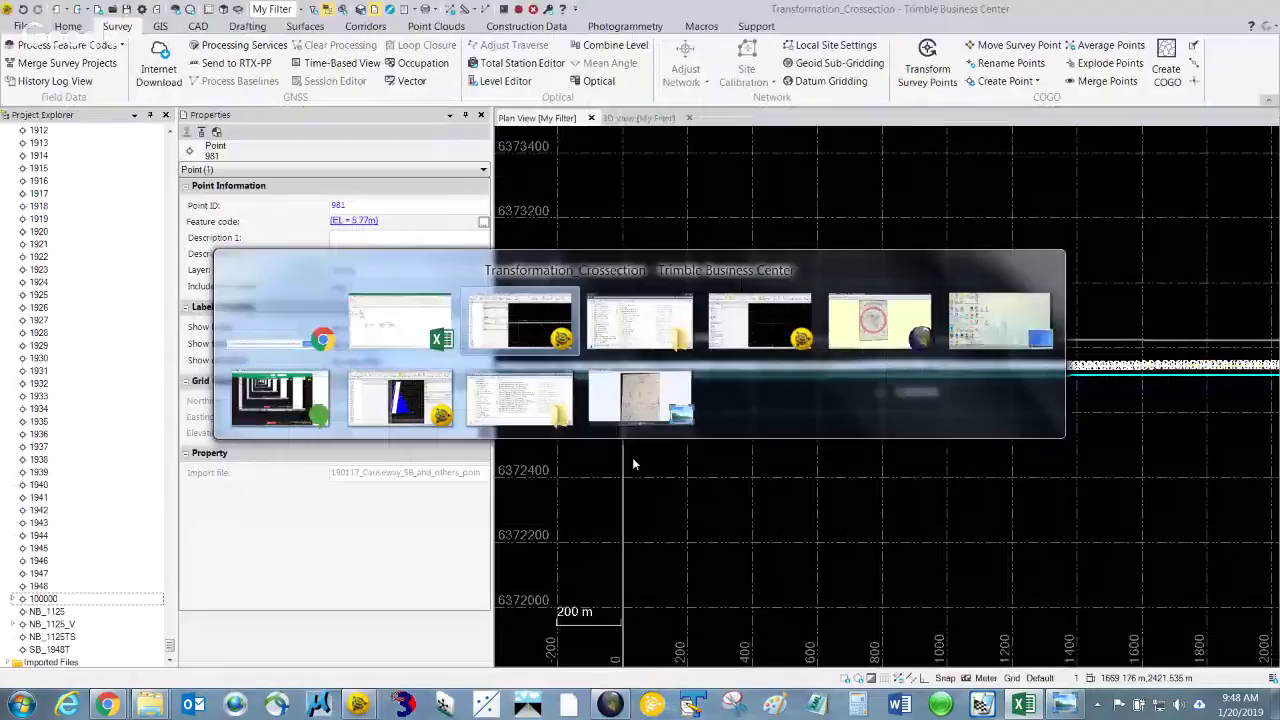
{"action": "key", "text": "alt+Tab"}
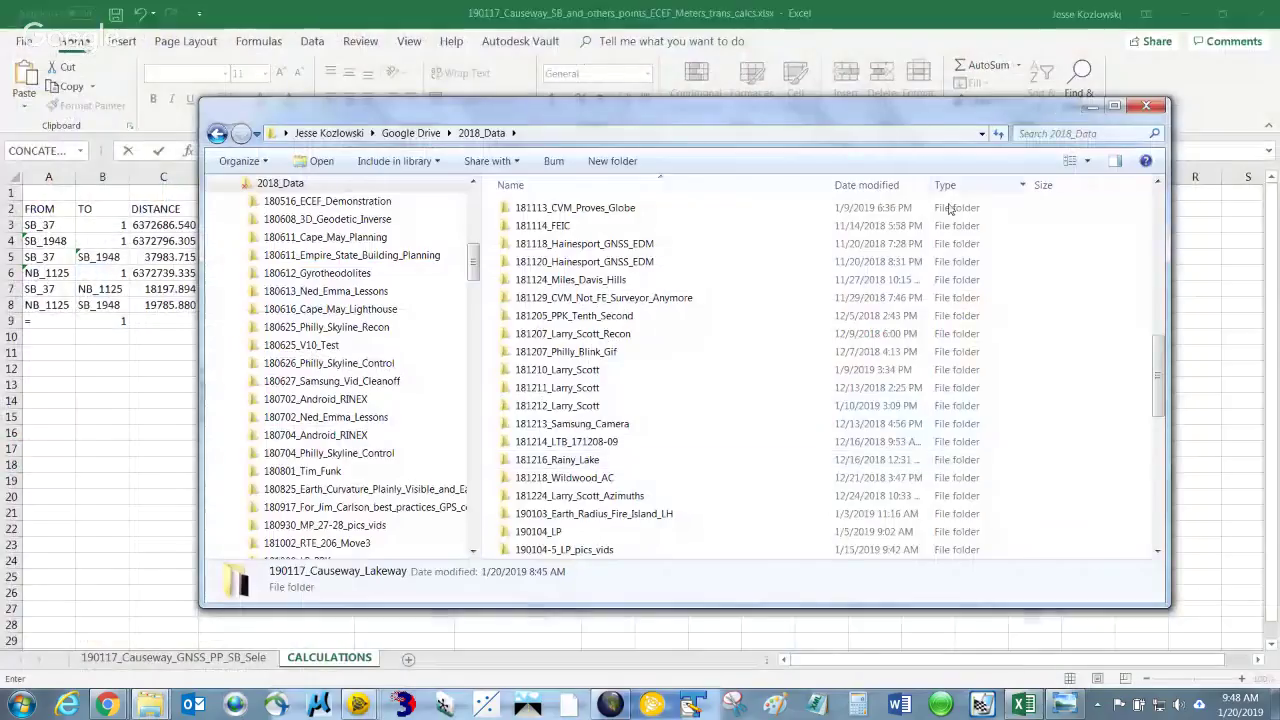
{"action": "left_click", "coordinate": [1092, 110]}
Check the 181019_LP_CAD_TRANSFOREMED_ECEF project in Trimble Business Center, and switch to the Gleason map workspace in Global Mapper
{"action": "key", "text": "alt+Tab"}
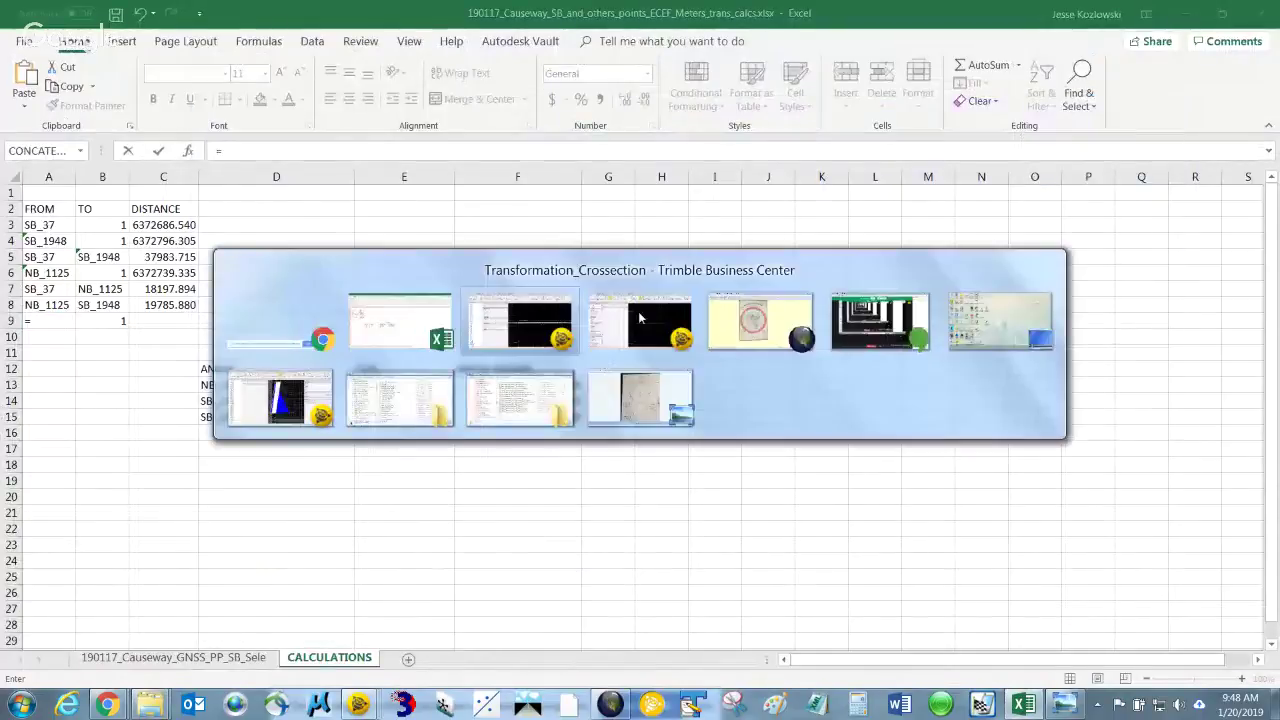
{"action": "key", "text": "alt+Tab"}
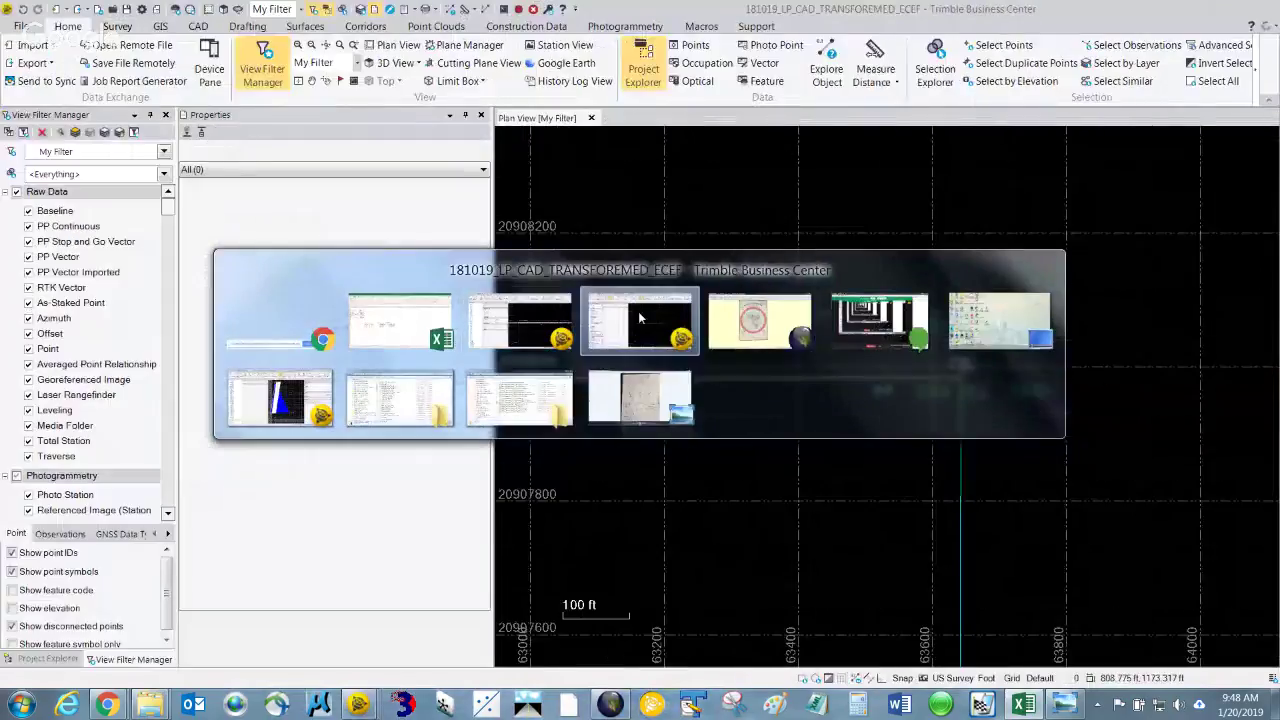
{"action": "mouse_move", "coordinate": [608, 407]}
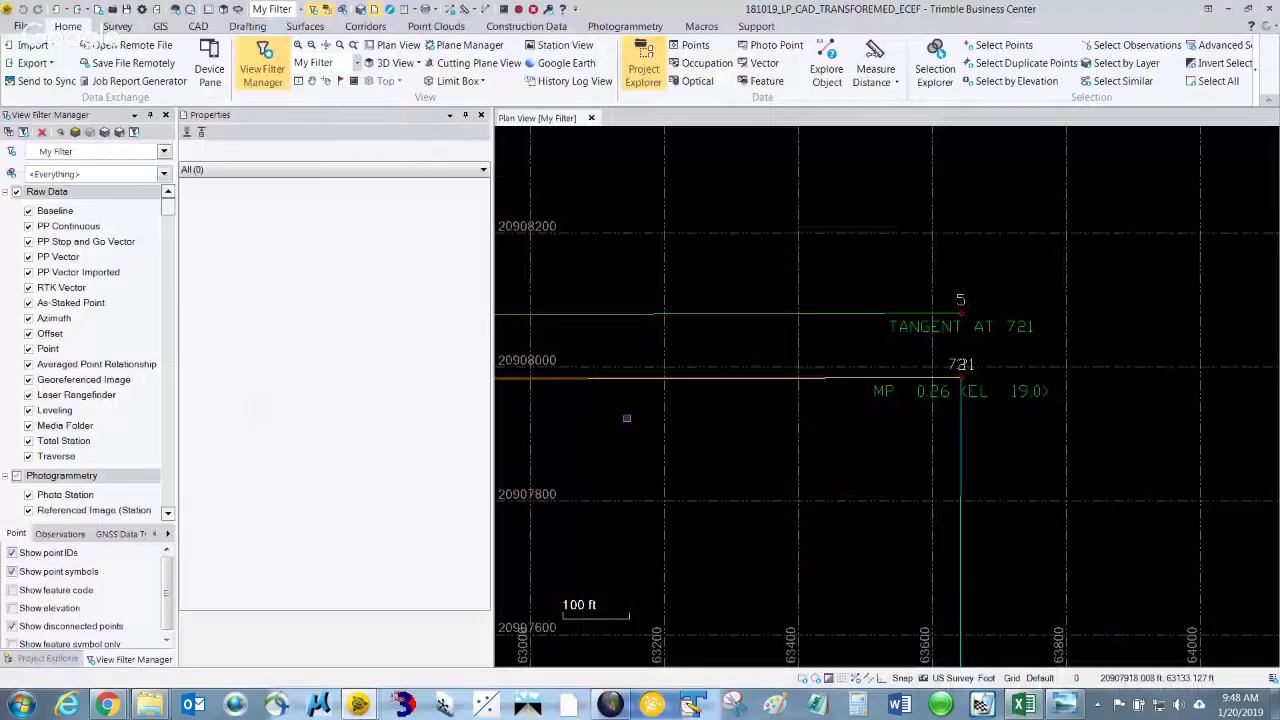
{"action": "key", "text": "alt+Tab"}
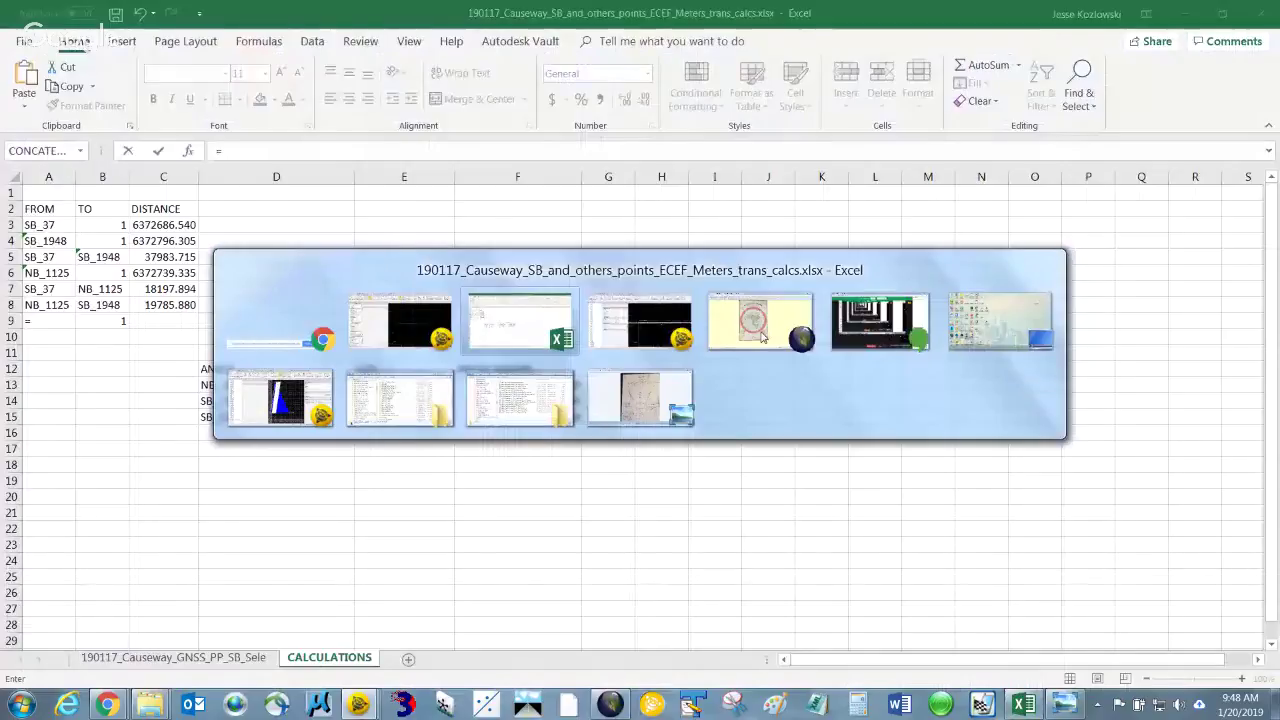
{"action": "key", "text": "alt+Tab"}
{"action": "left_click", "coordinate": [762, 336]}
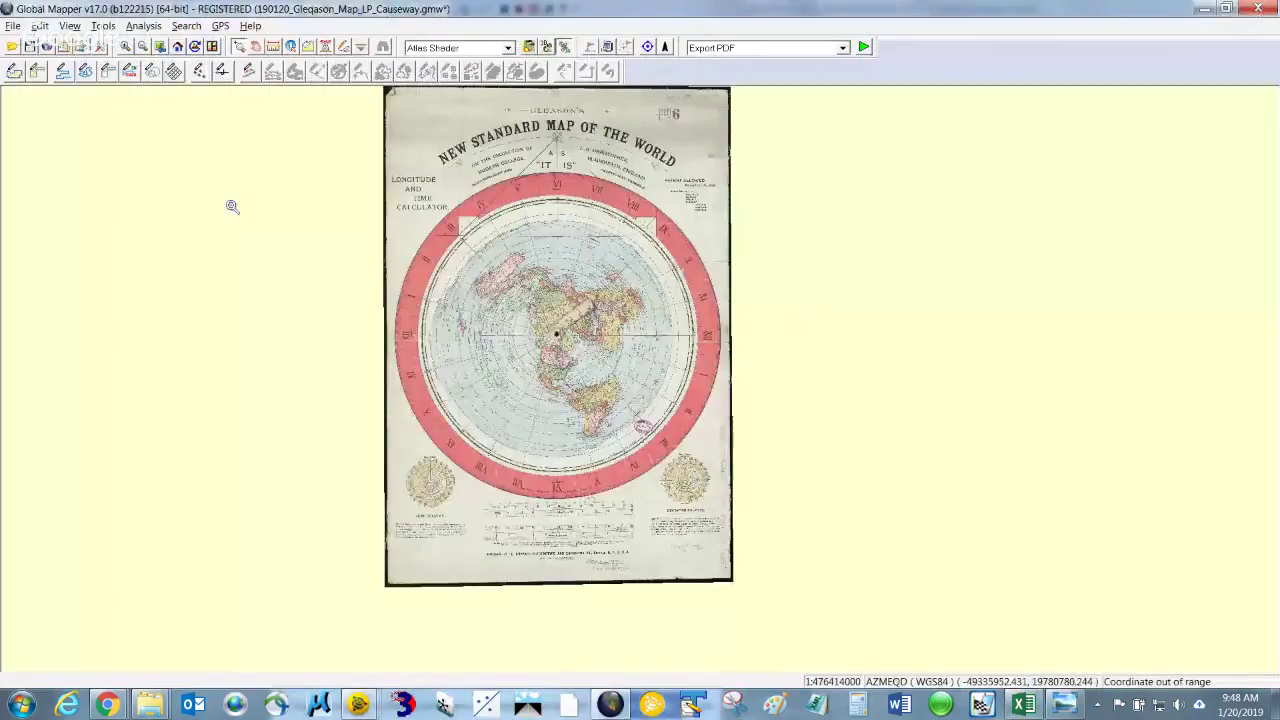
Load the data file 190117_Causeway_GNSS_PP_SB_Selection.kml from the Final_Values folder onto the Gleason map
{"action": "left_click", "coordinate": [13, 26]}
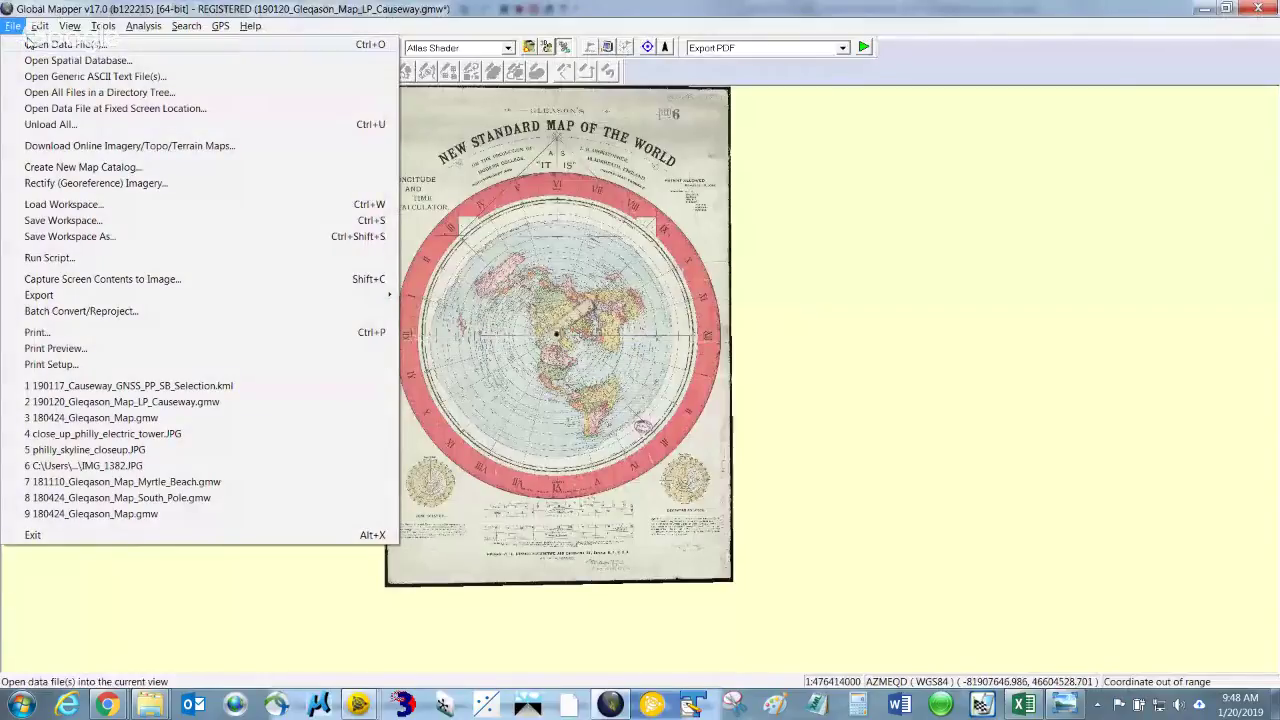
{"action": "left_click", "coordinate": [60, 44]}
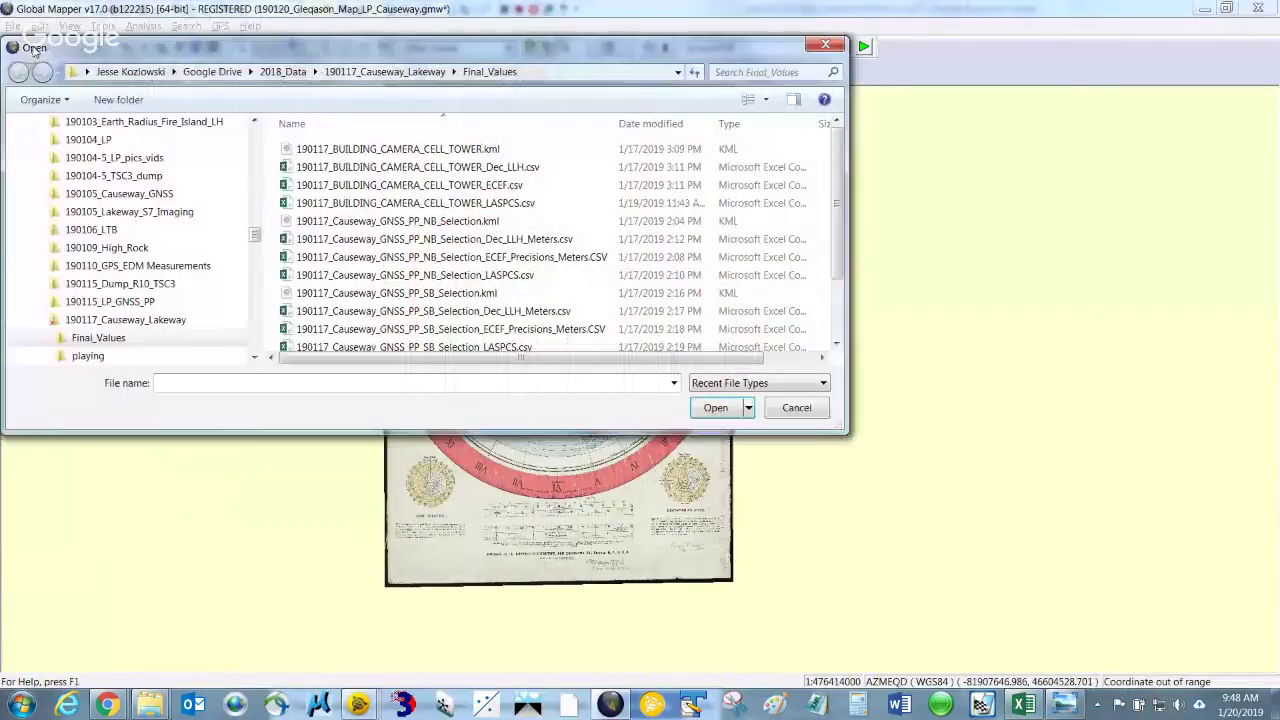
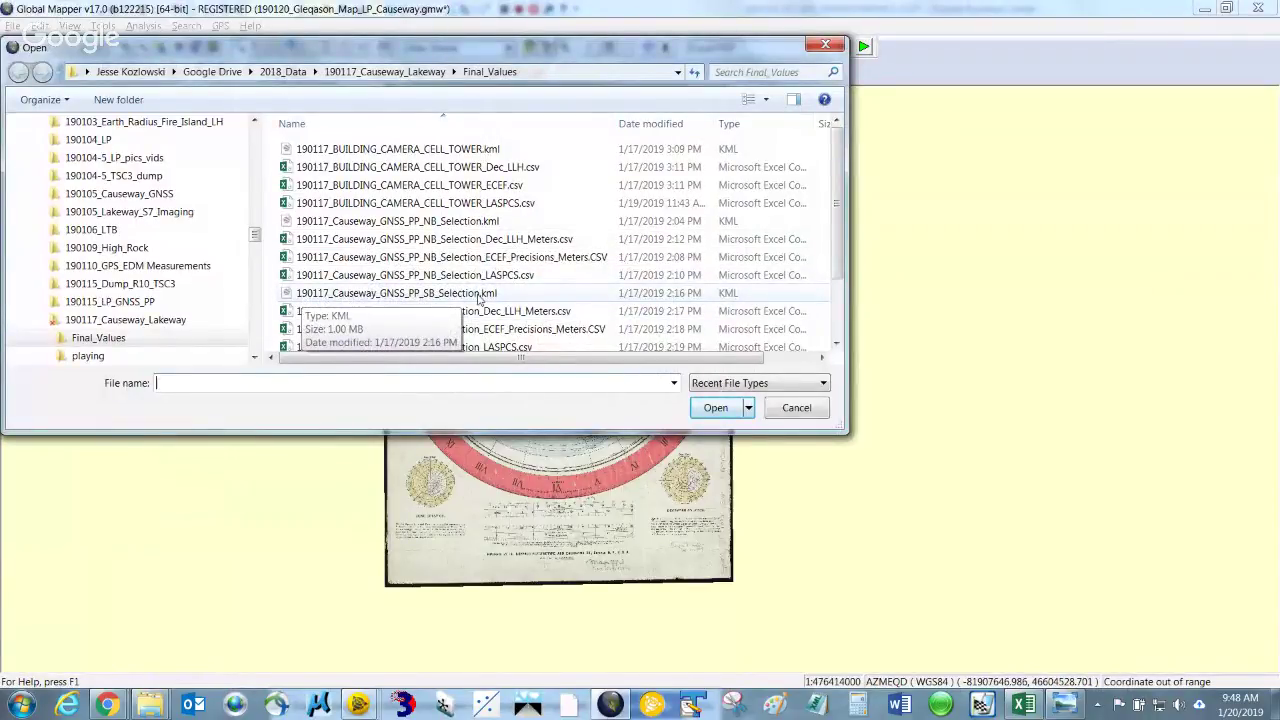
{"action": "left_click", "coordinate": [325, 293]}
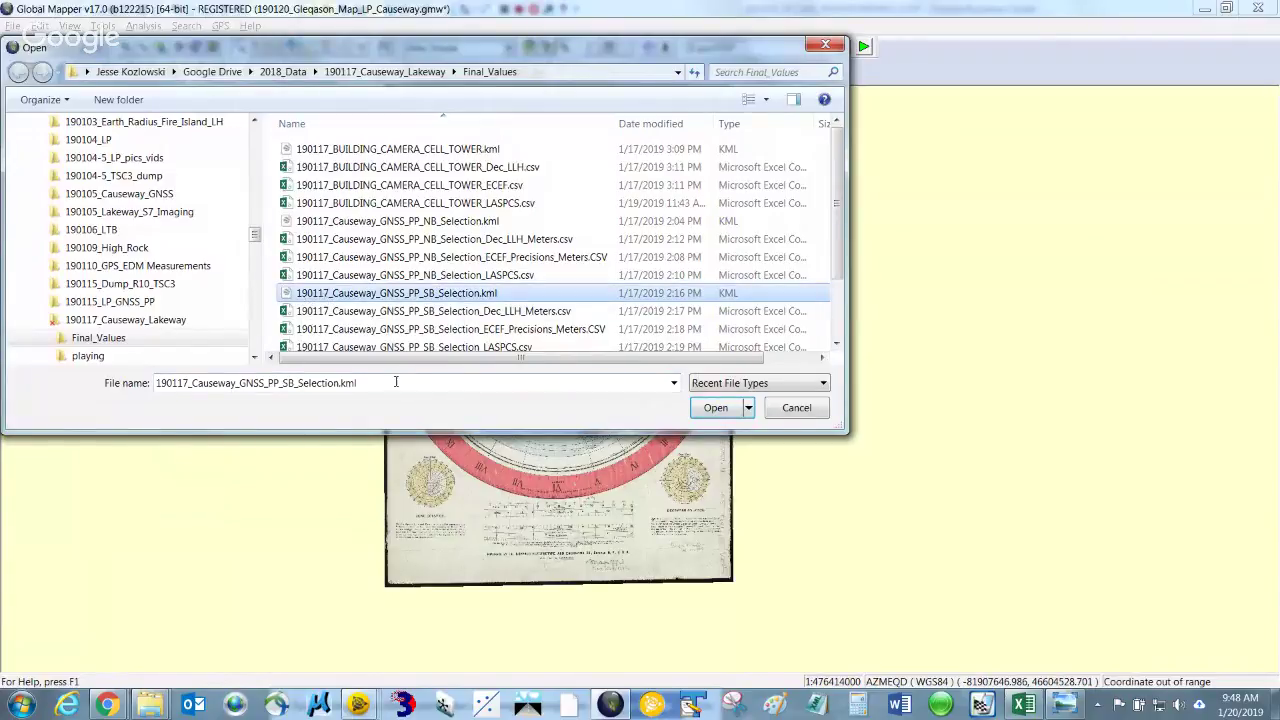
{"action": "left_click", "coordinate": [715, 408]}
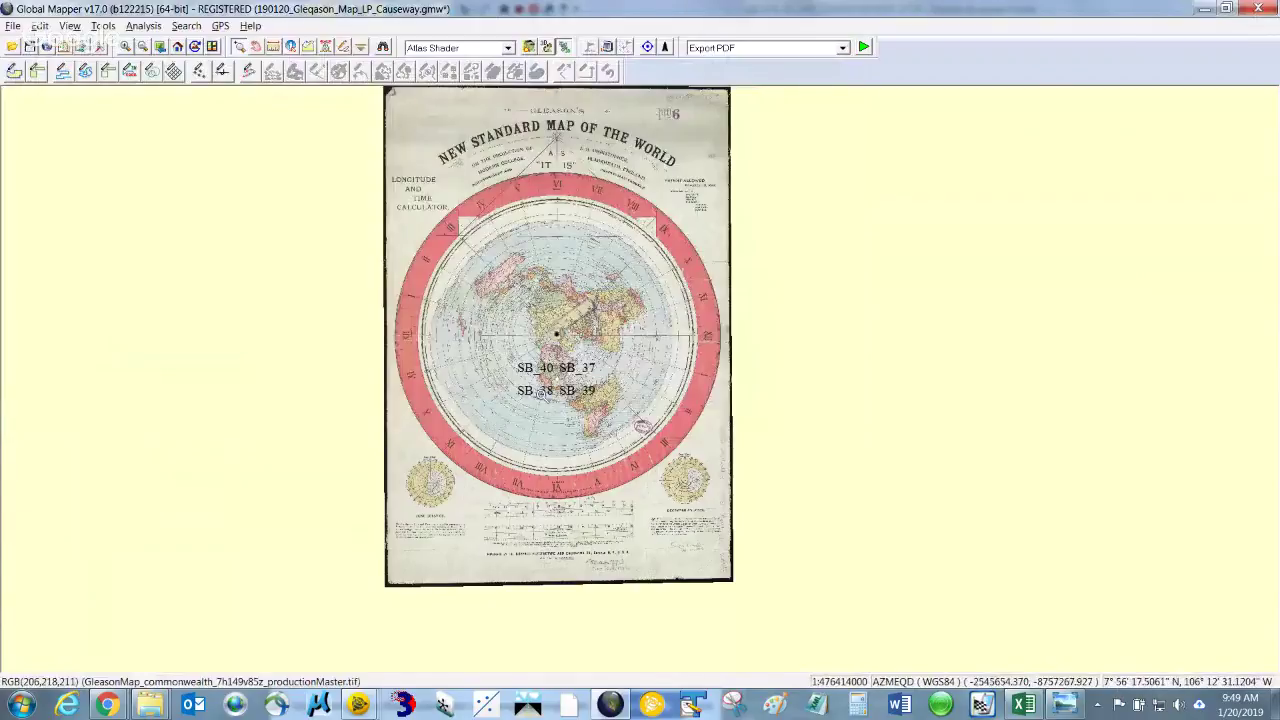
Examine where the southbound causeway GNSS points fall on the Gleason map near New Orleans, down to individual point labels
{"action": "scroll", "coordinate": [546, 383], "scroll_direction": "up", "scroll_amount": 2}
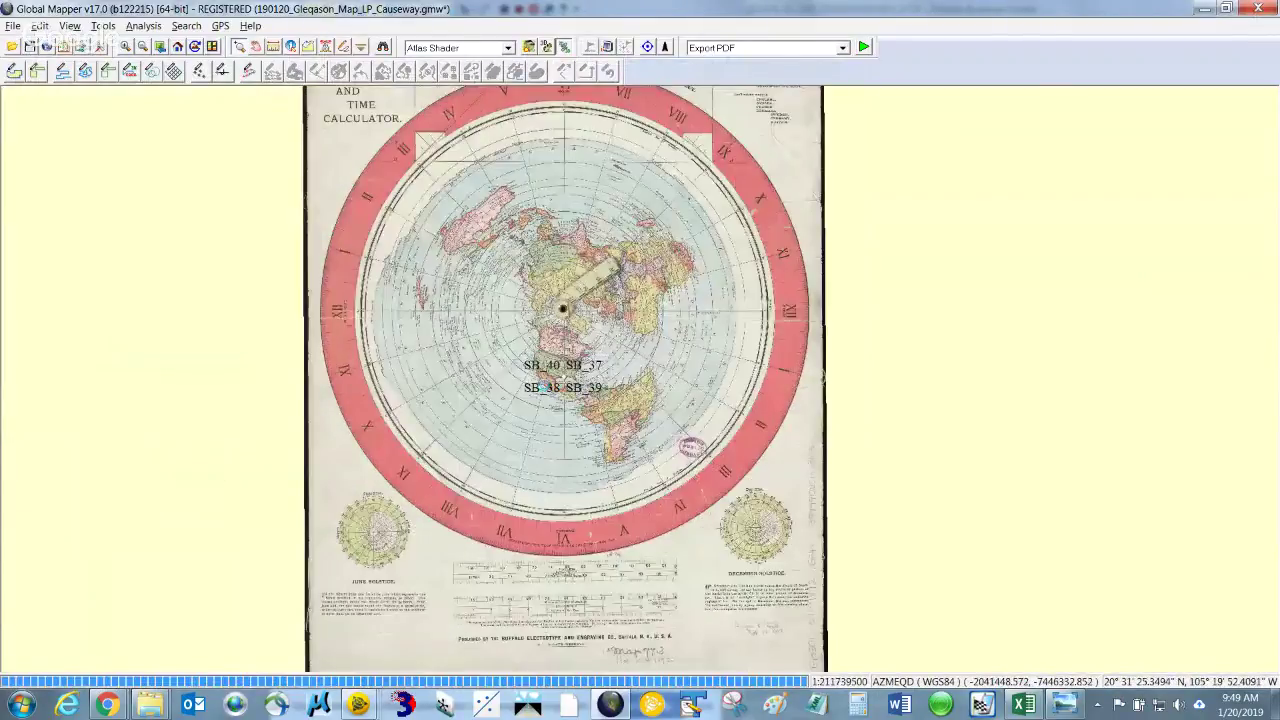
{"action": "scroll", "coordinate": [546, 388], "scroll_direction": "up", "scroll_amount": 1}
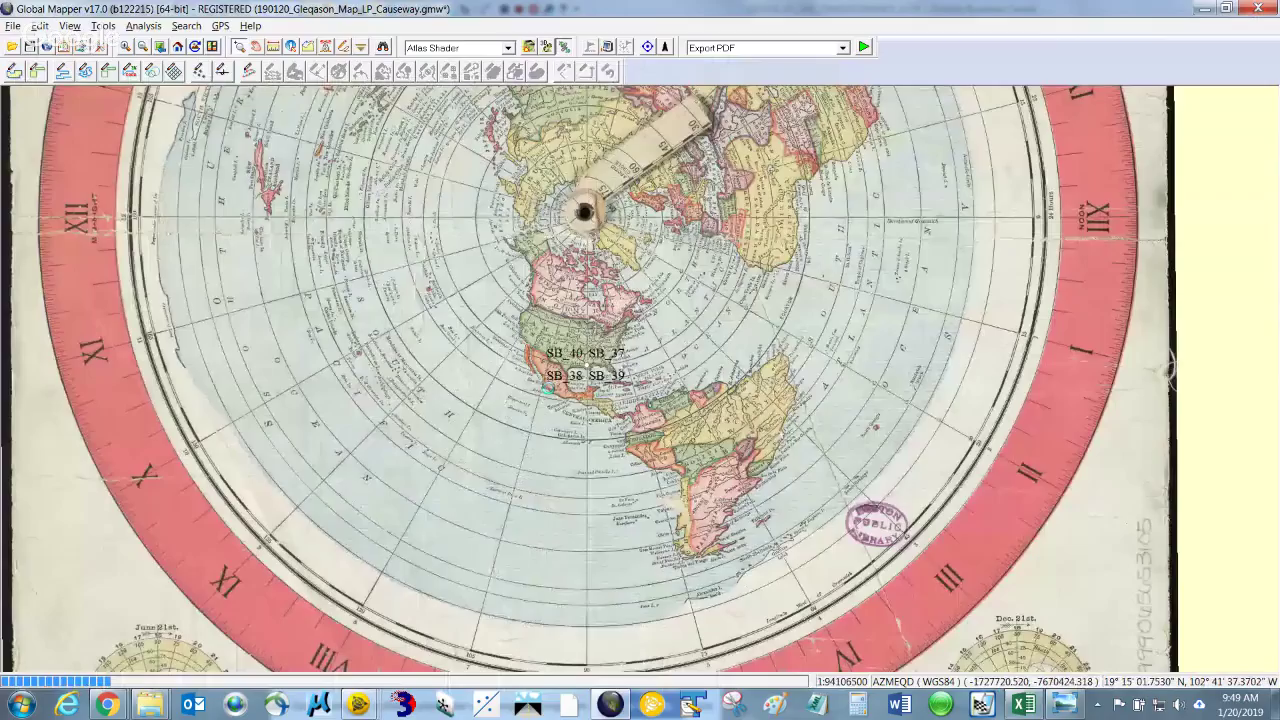
{"action": "scroll", "coordinate": [552, 386], "scroll_direction": "up", "scroll_amount": 1}
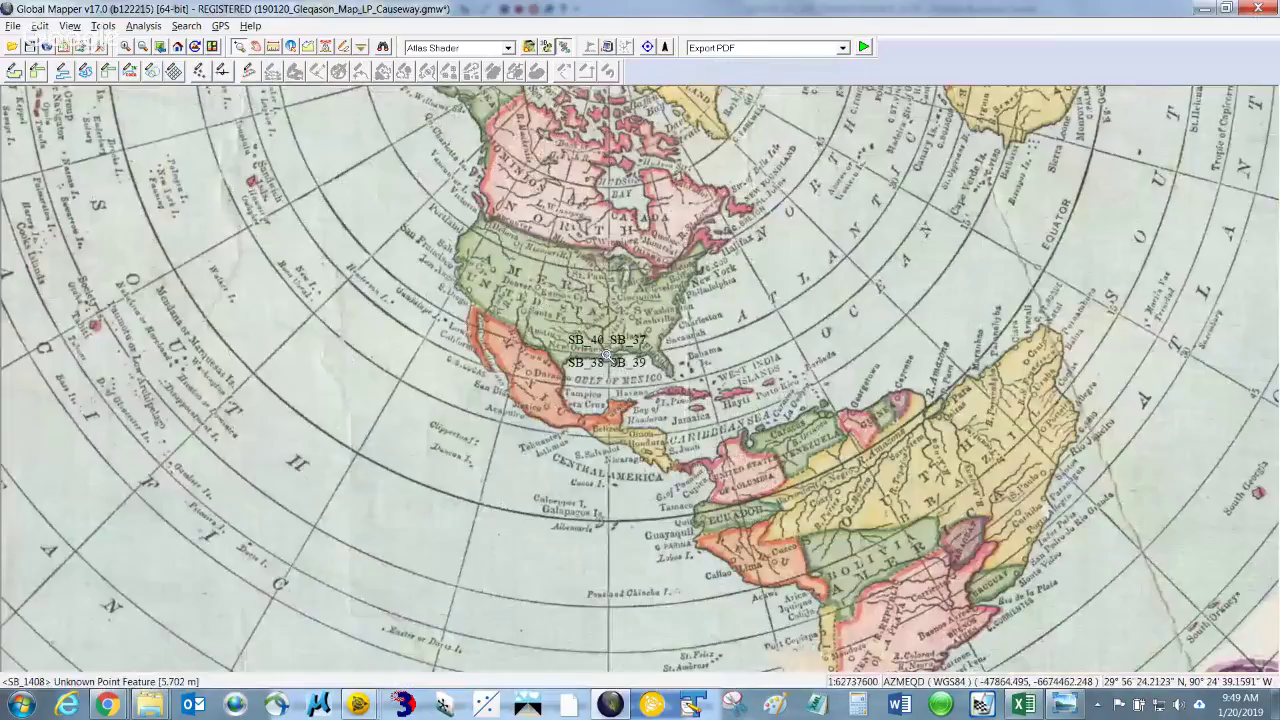
{"action": "scroll", "coordinate": [606, 356], "scroll_direction": "up", "scroll_amount": 1}
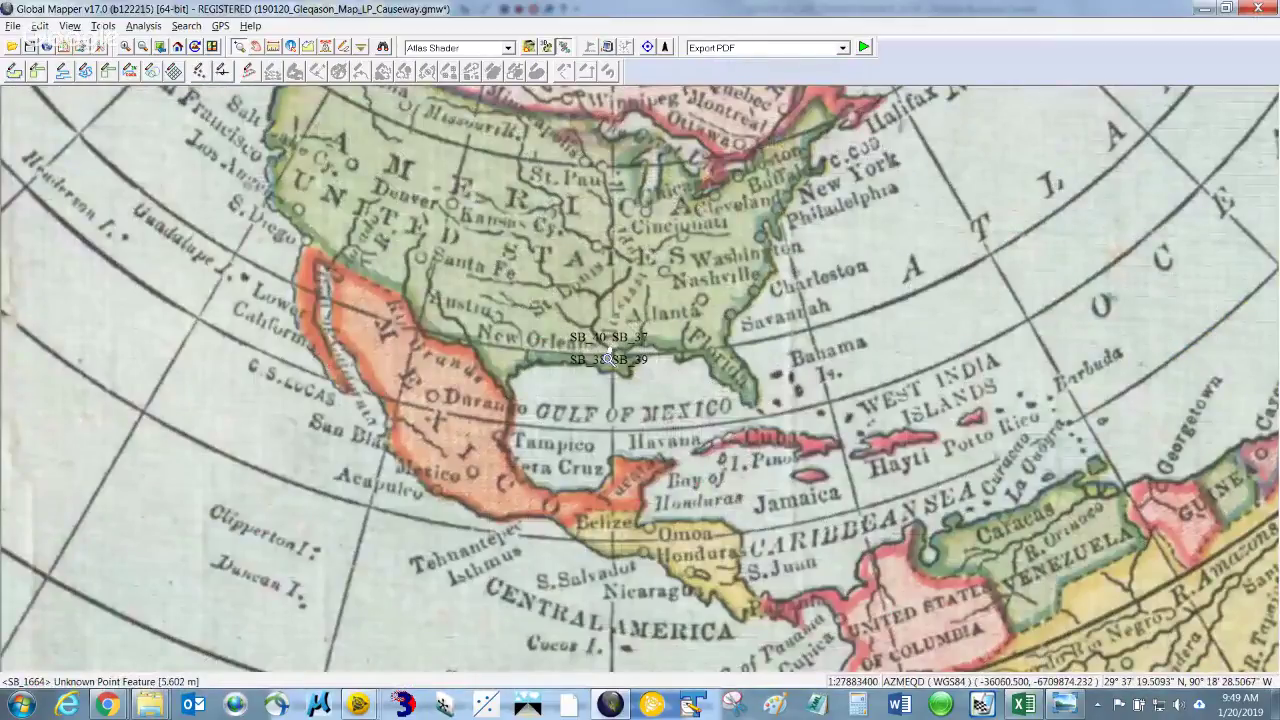
{"action": "scroll", "coordinate": [607, 358], "scroll_direction": "up", "scroll_amount": 2}
{"action": "scroll", "coordinate": [607, 358], "scroll_direction": "up", "scroll_amount": 1}
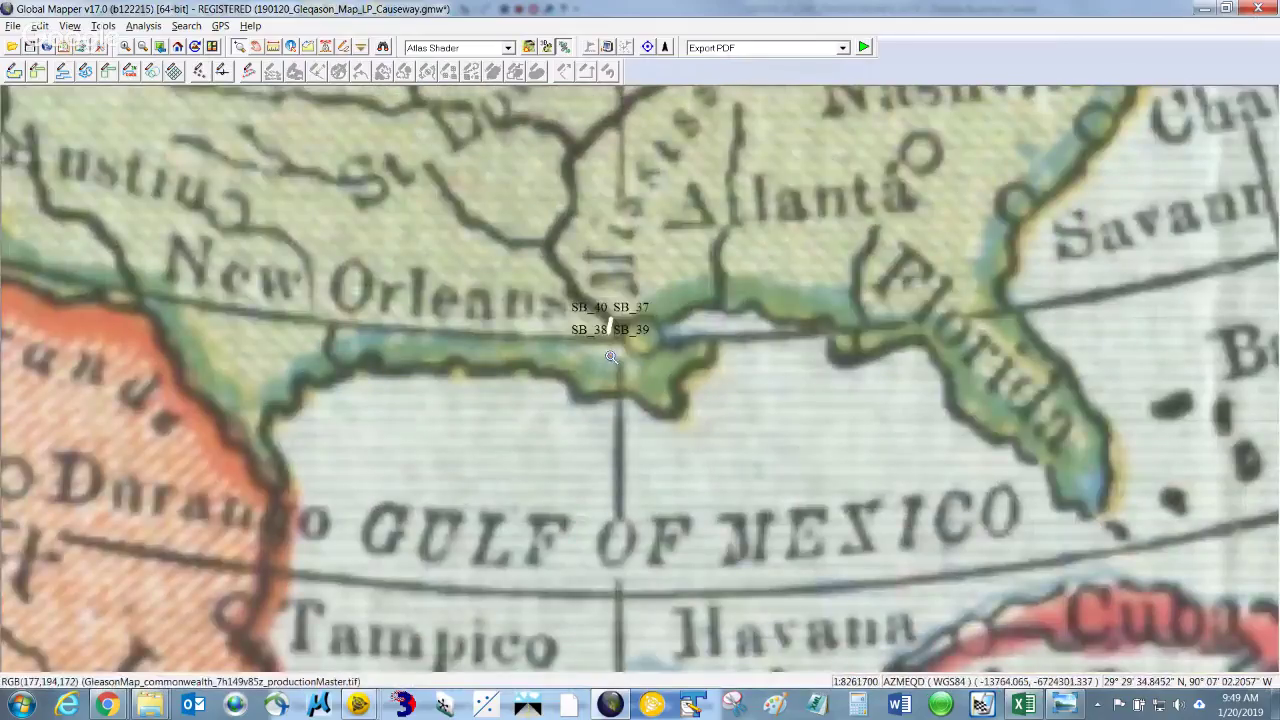
{"action": "scroll", "coordinate": [610, 330], "scroll_direction": "up", "scroll_amount": 2}
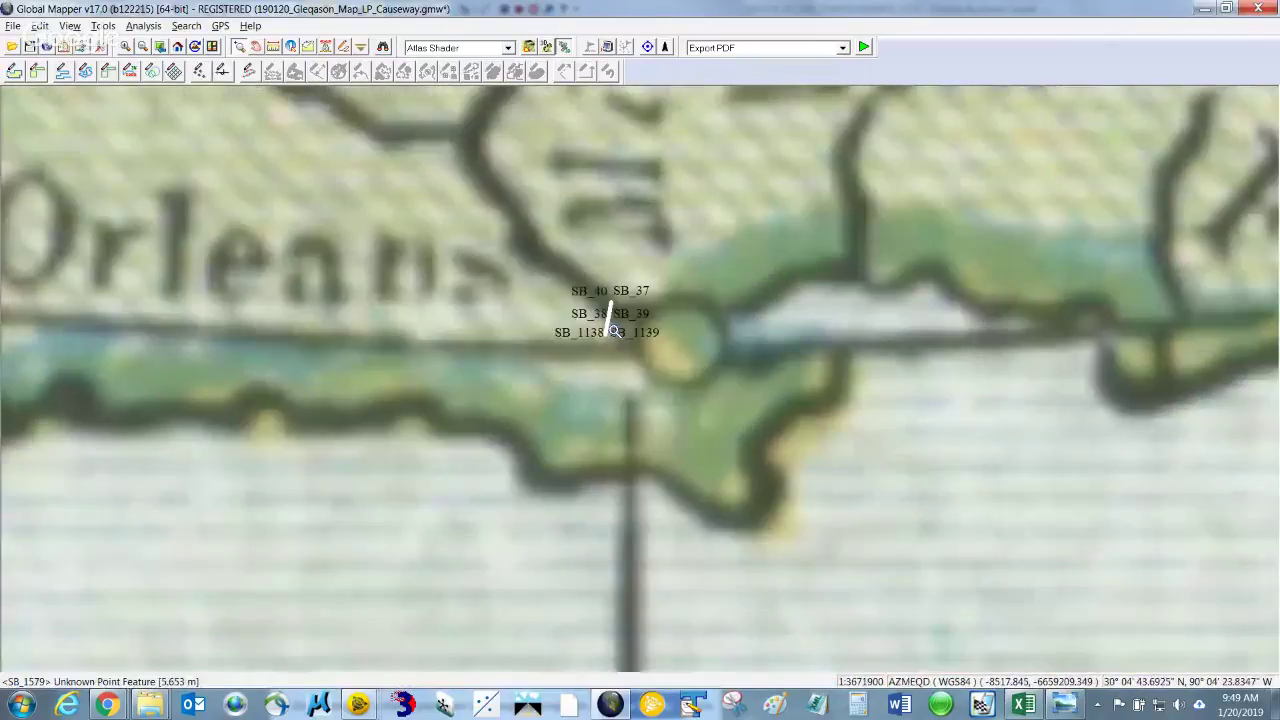
{"action": "scroll", "coordinate": [607, 318], "scroll_direction": "up", "scroll_amount": 1}
{"action": "scroll", "coordinate": [603, 324], "scroll_direction": "up", "scroll_amount": 3}
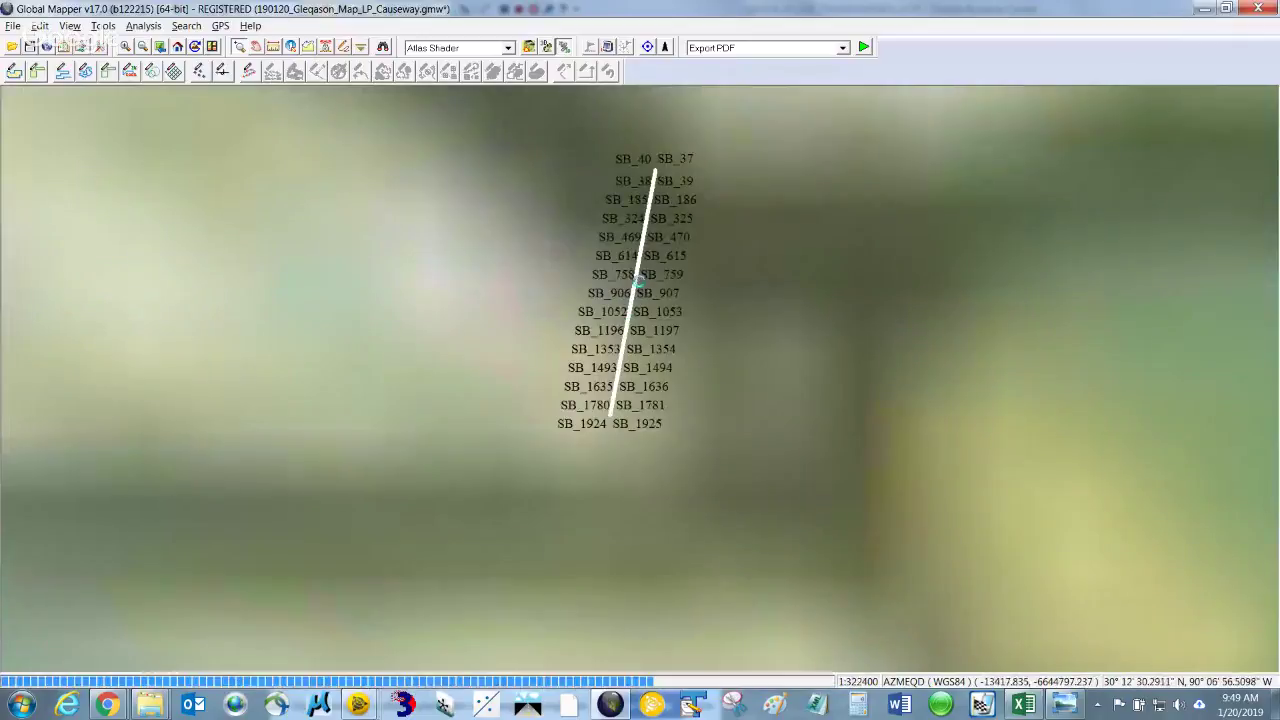
{"action": "scroll", "coordinate": [640, 283], "scroll_direction": "up", "scroll_amount": 1}
{"action": "scroll", "coordinate": [620, 310], "scroll_direction": "up", "scroll_amount": 2}
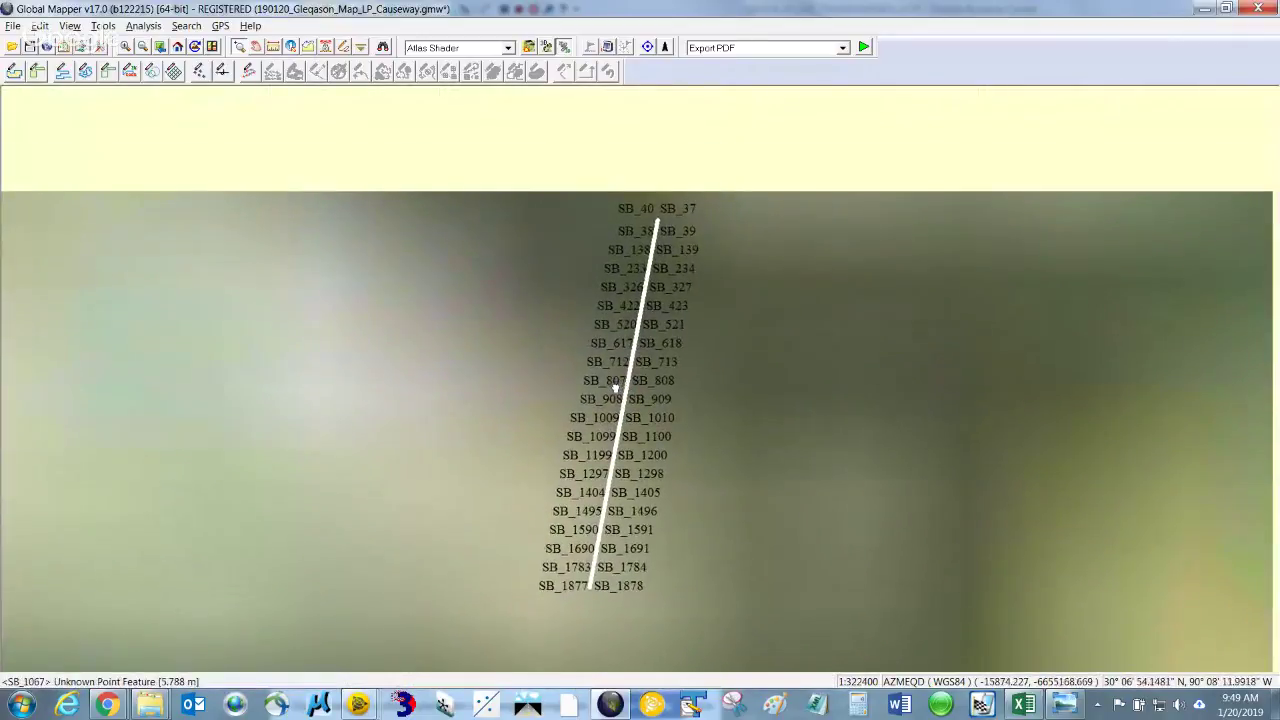
{"action": "scroll", "coordinate": [632, 384], "scroll_direction": "up", "scroll_amount": 3}
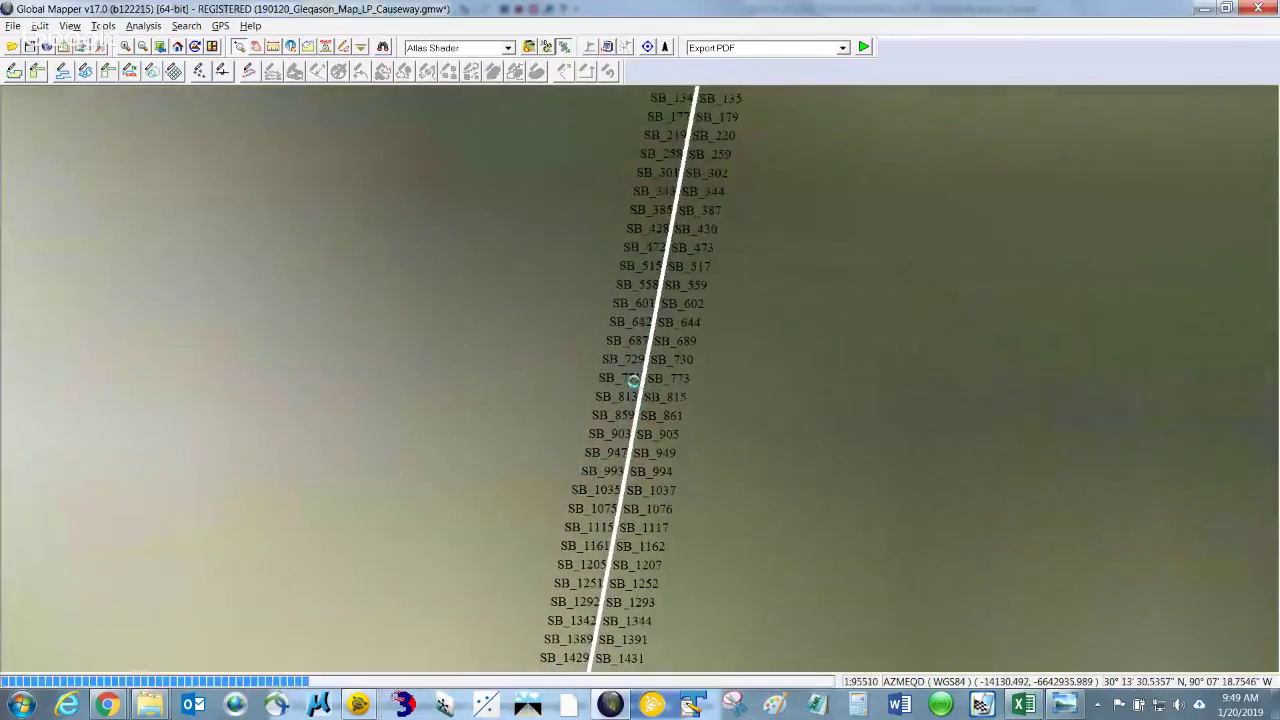
{"action": "scroll", "coordinate": [640, 383], "scroll_direction": "up", "scroll_amount": 3}
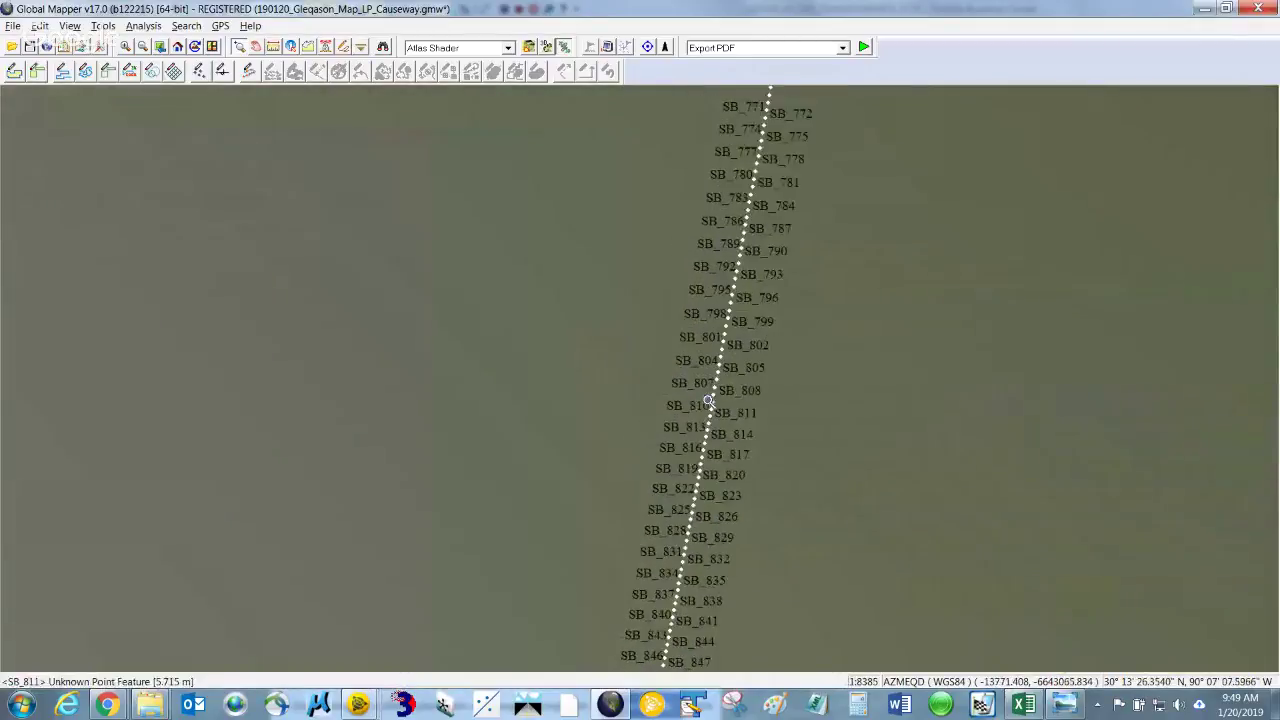
{"action": "scroll", "coordinate": [726, 400], "scroll_direction": "up", "scroll_amount": 3}
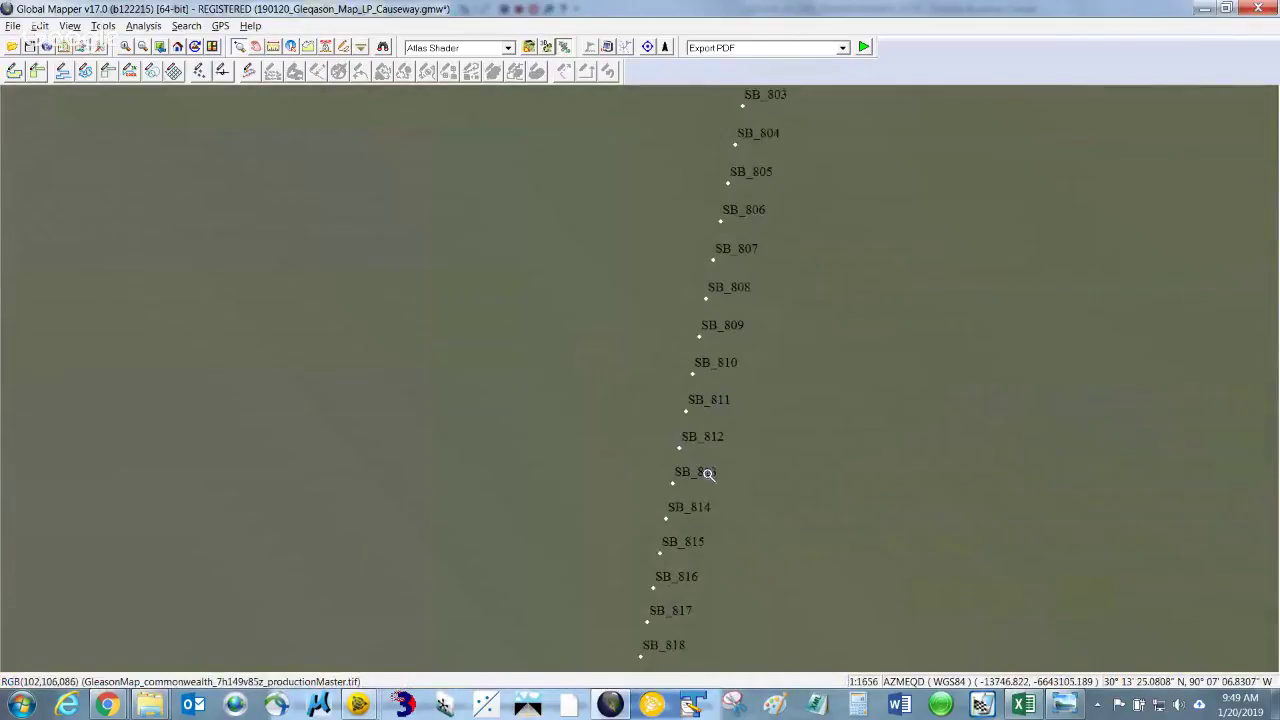
Follow the labelled southbound points along the causeway line from the SB_790s to the SB_900s
{"action": "middle_click_drag", "start_coordinate": [804, 257], "coordinate": [709, 646]}
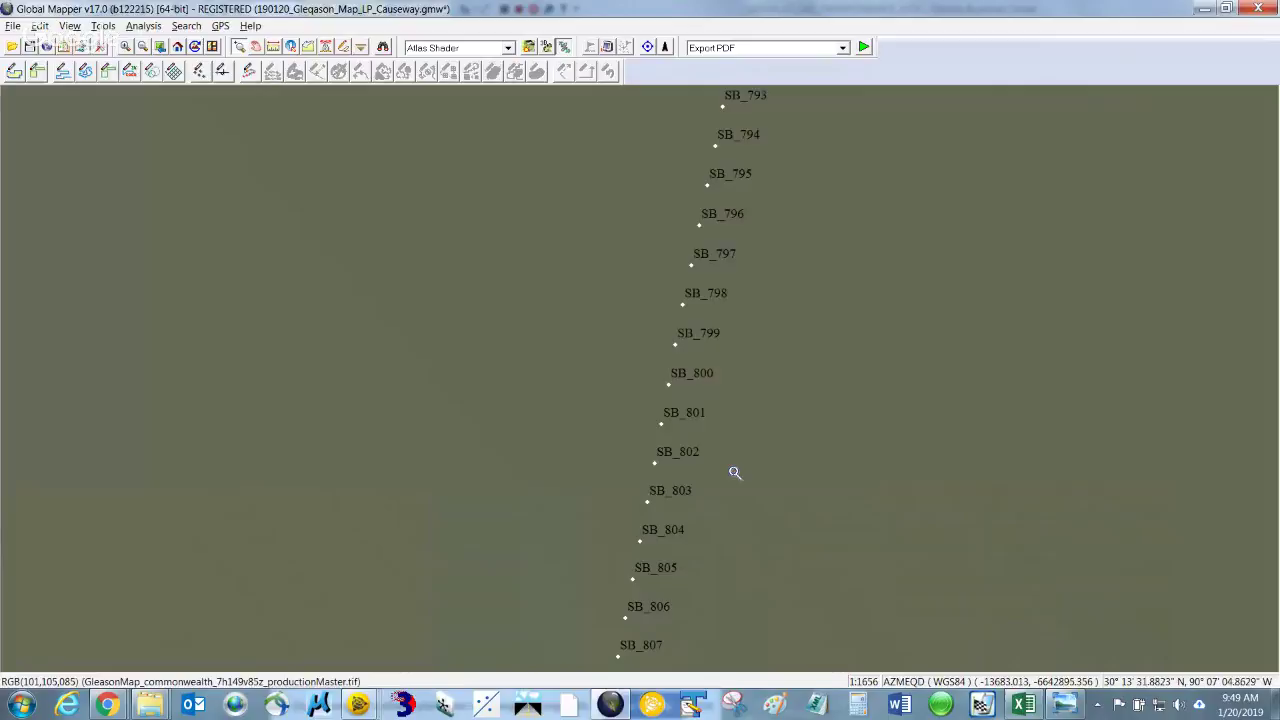
{"action": "middle_click_drag", "start_coordinate": [742, 558], "coordinate": [783, 249]}
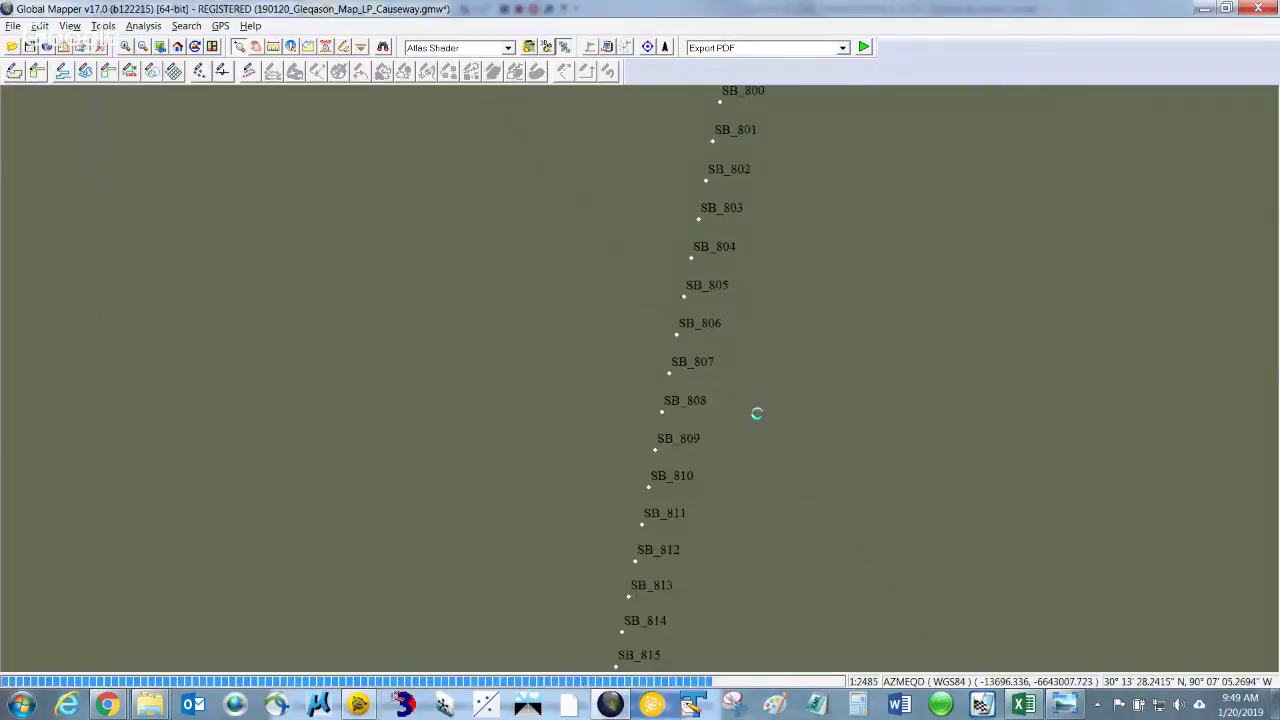
{"action": "scroll", "coordinate": [743, 537], "scroll_direction": "down", "scroll_amount": 2}
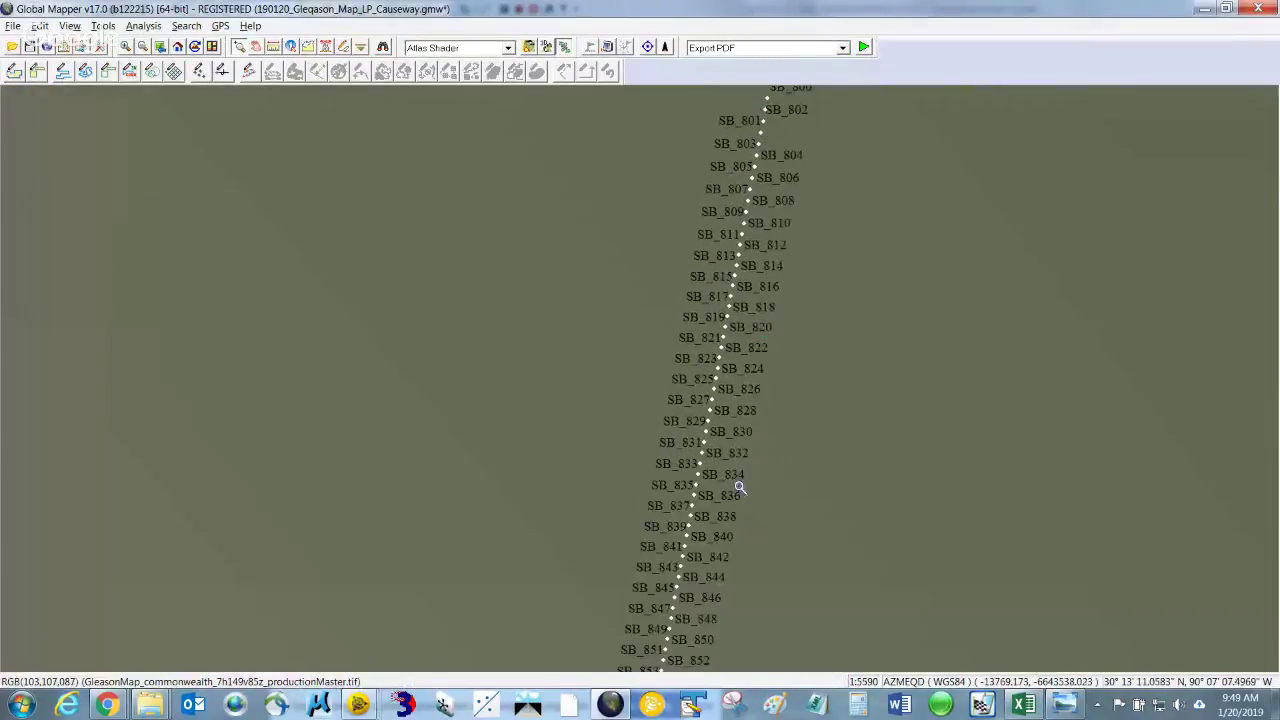
{"action": "middle_click_drag", "start_coordinate": [723, 526], "coordinate": [775, 283]}
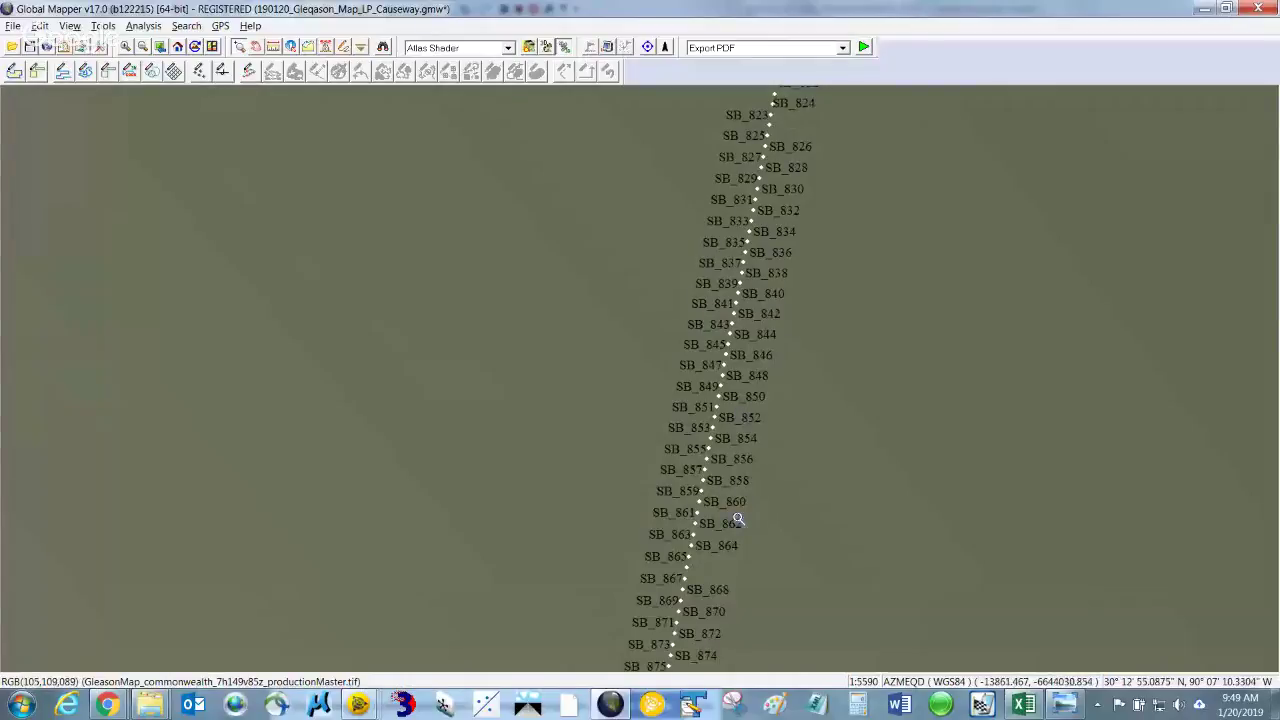
{"action": "middle_click_drag", "start_coordinate": [714, 563], "coordinate": [749, 267]}
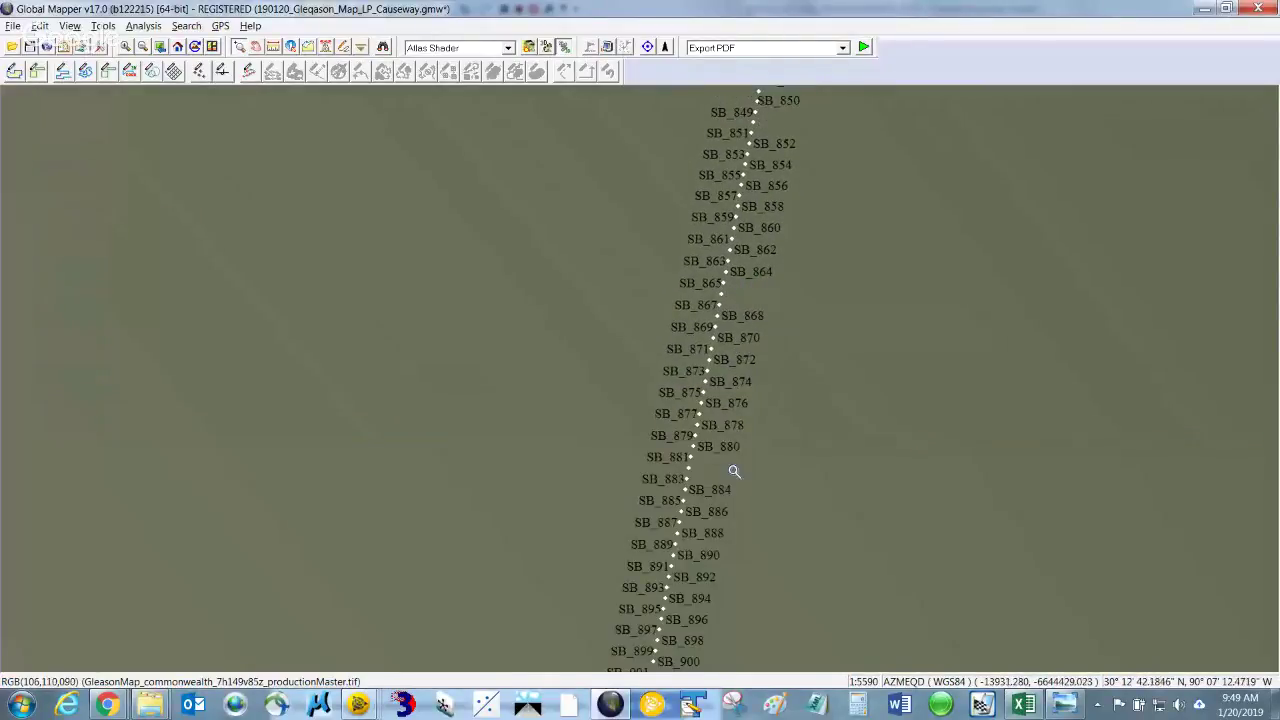
{"action": "middle_click_drag", "start_coordinate": [724, 511], "coordinate": [728, 428]}
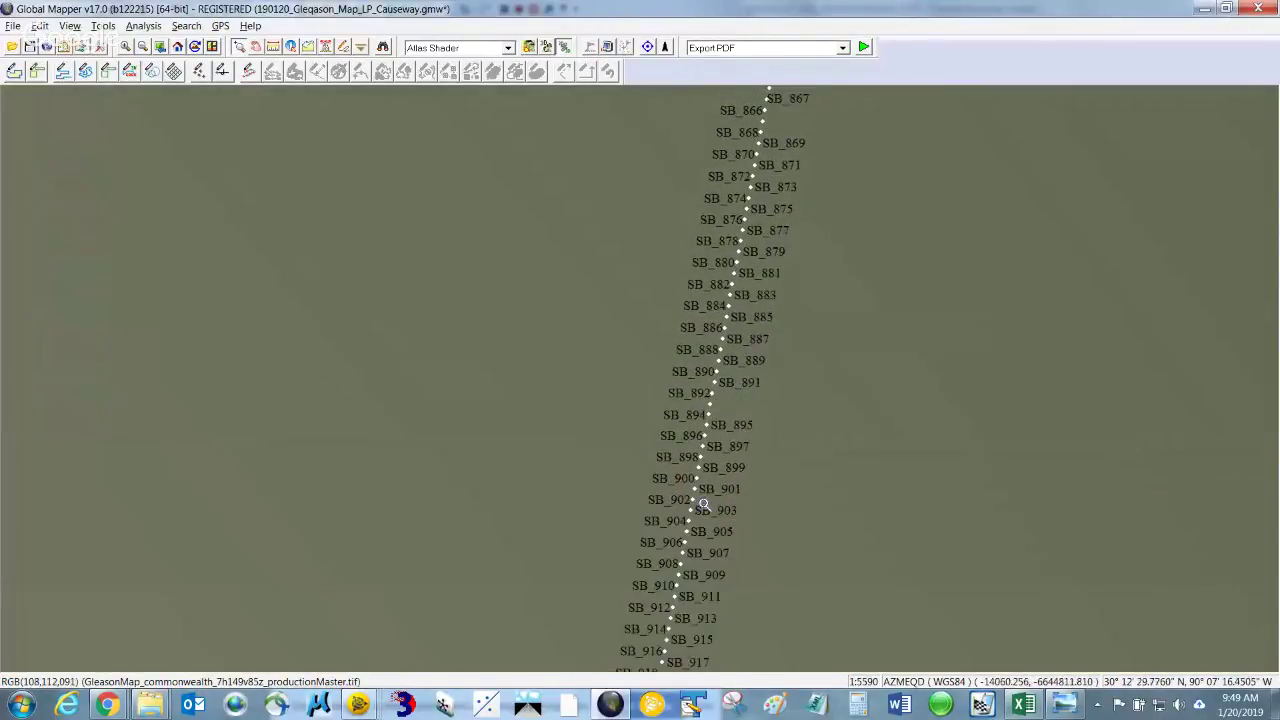
{"action": "middle_click_drag", "start_coordinate": [718, 372], "coordinate": [729, 283]}
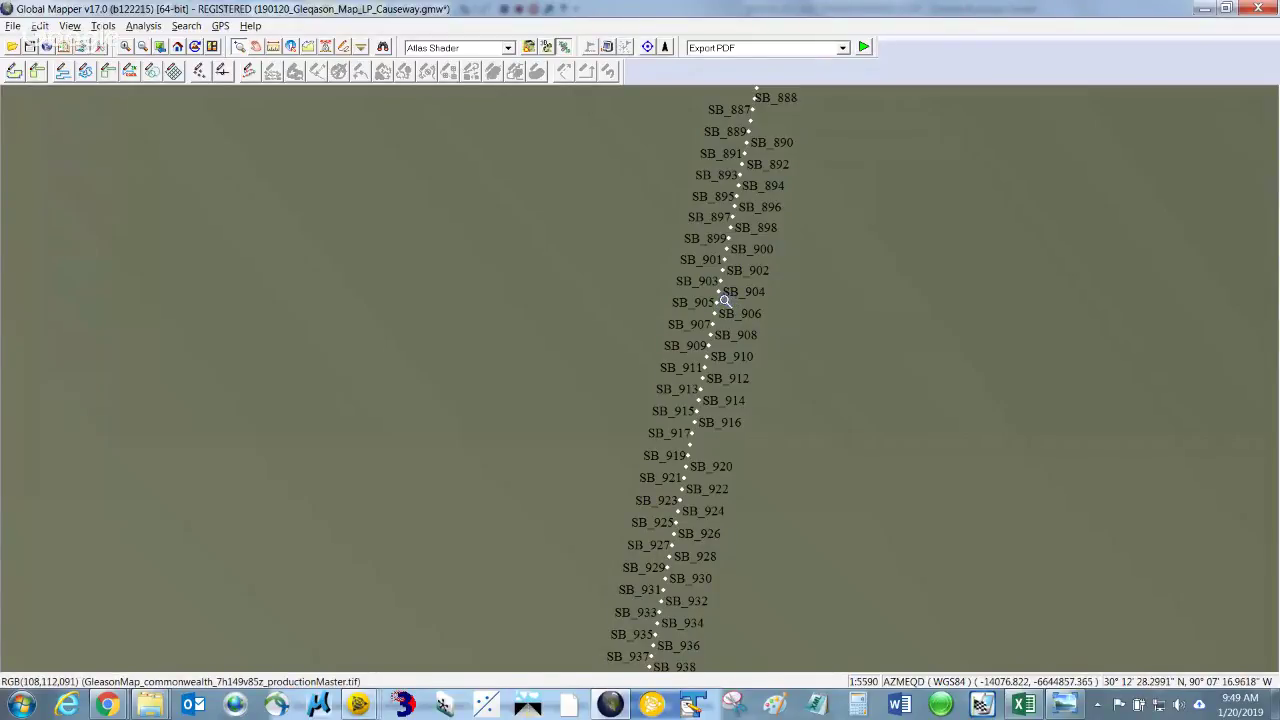
Switch to the Transformation_Crossection project in Trimble Business Center and check point 981's elevation feature code and position on the line
{"action": "key", "text": "alt+Tab"}
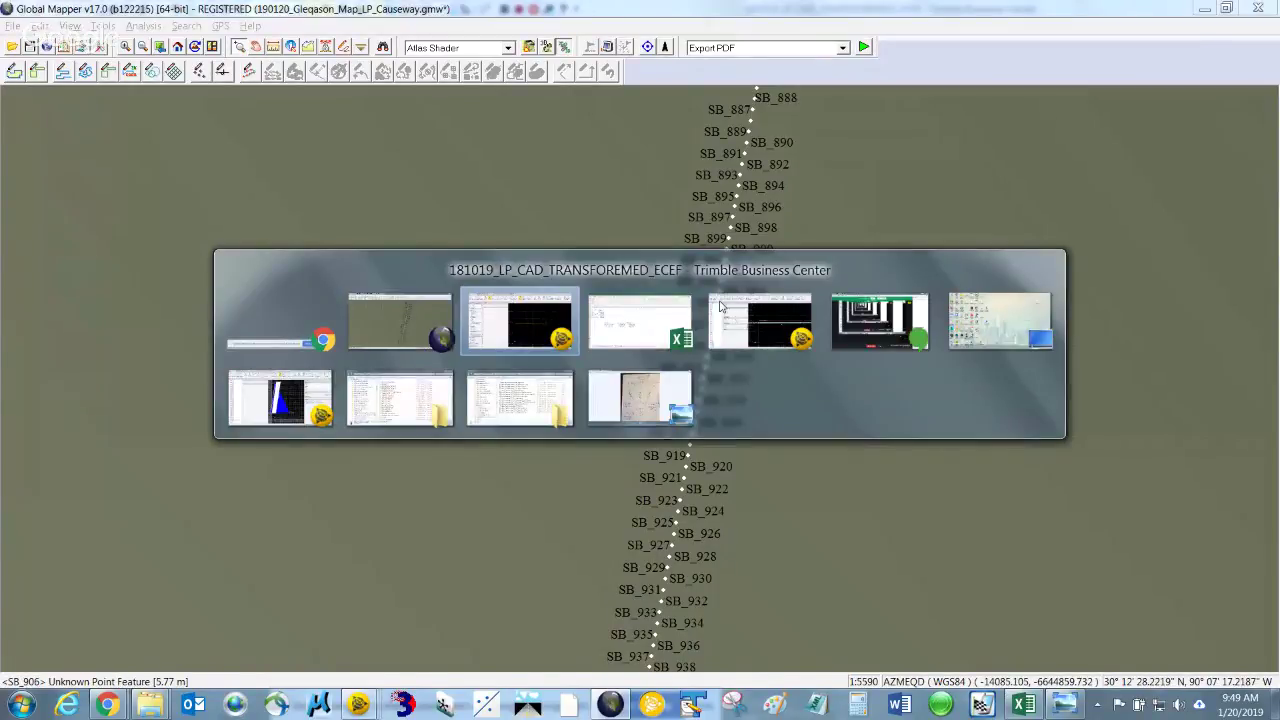
{"action": "key", "text": "alt+Tab"}
{"action": "key", "text": "alt+Tab"}
{"action": "key", "text": "alt+Tab"}
{"action": "key", "text": "alt+Tab"}
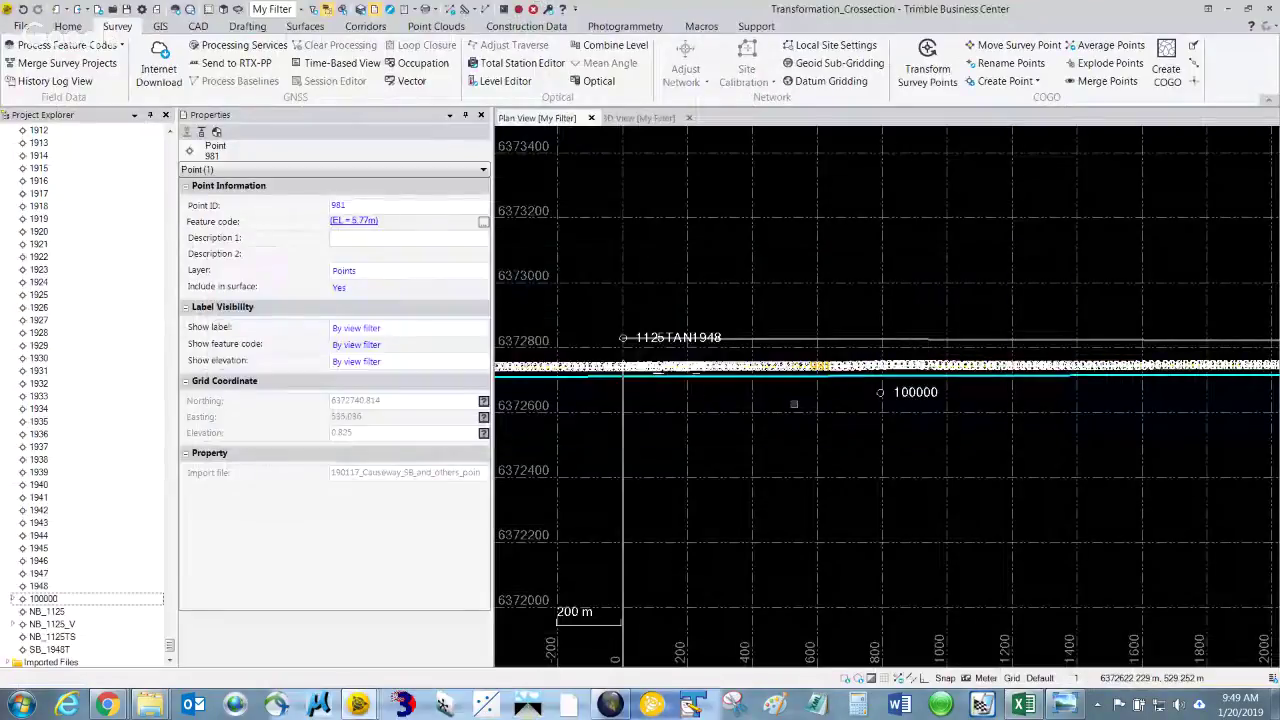
{"action": "scroll", "coordinate": [795, 373], "scroll_direction": "up", "scroll_amount": 5}
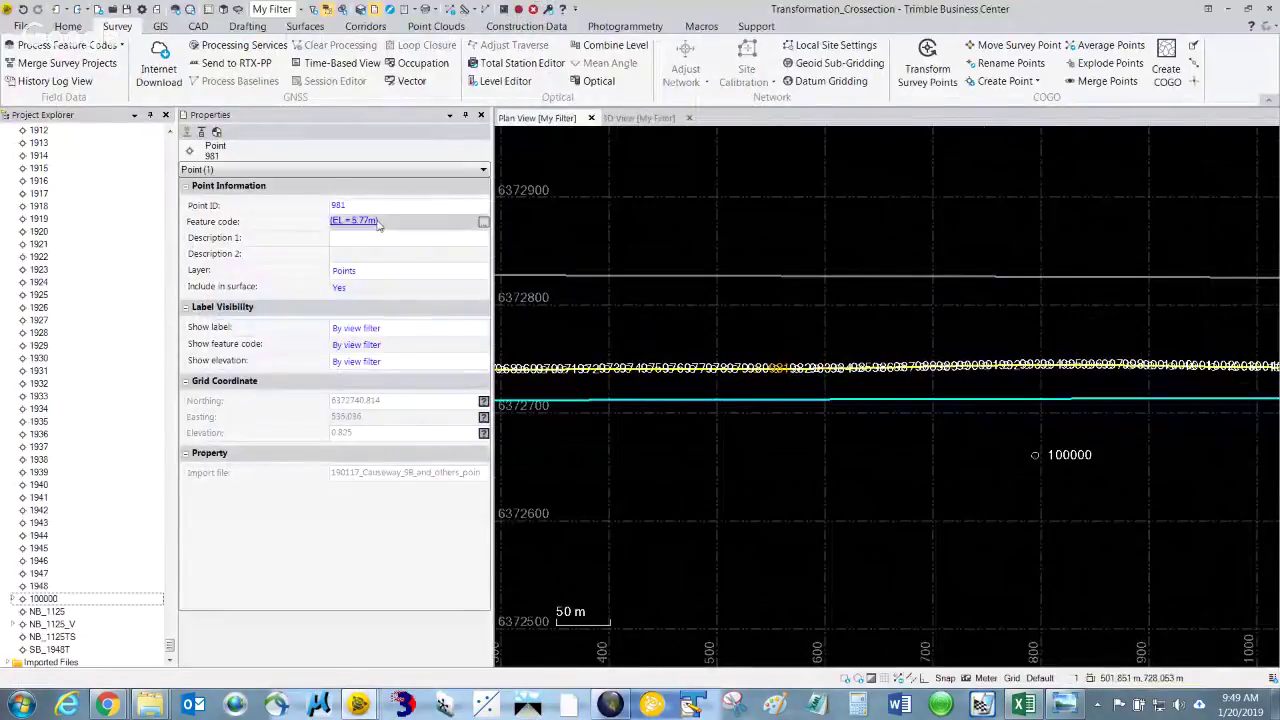
{"action": "scroll", "coordinate": [767, 370], "scroll_direction": "up", "scroll_amount": 3}
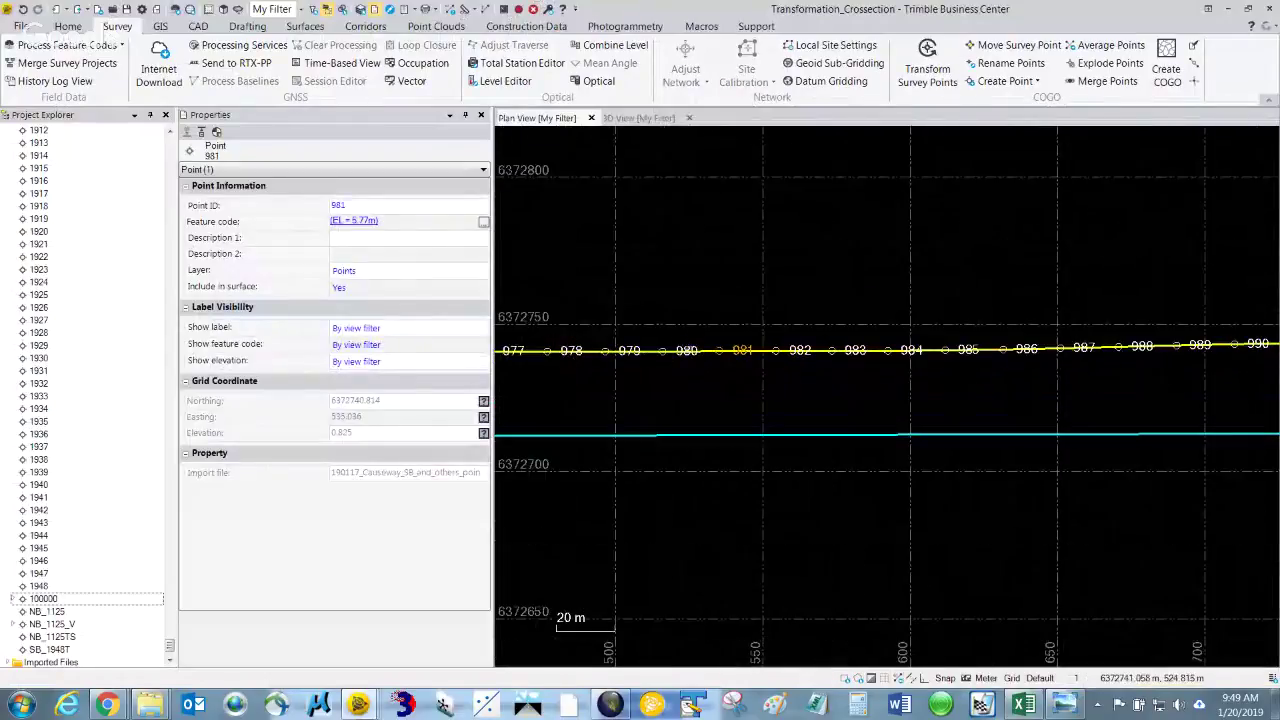
Return to the Gleason map in Global Mapper and locate point SB_981 to check its elevation
{"action": "key", "text": "alt+Tab"}
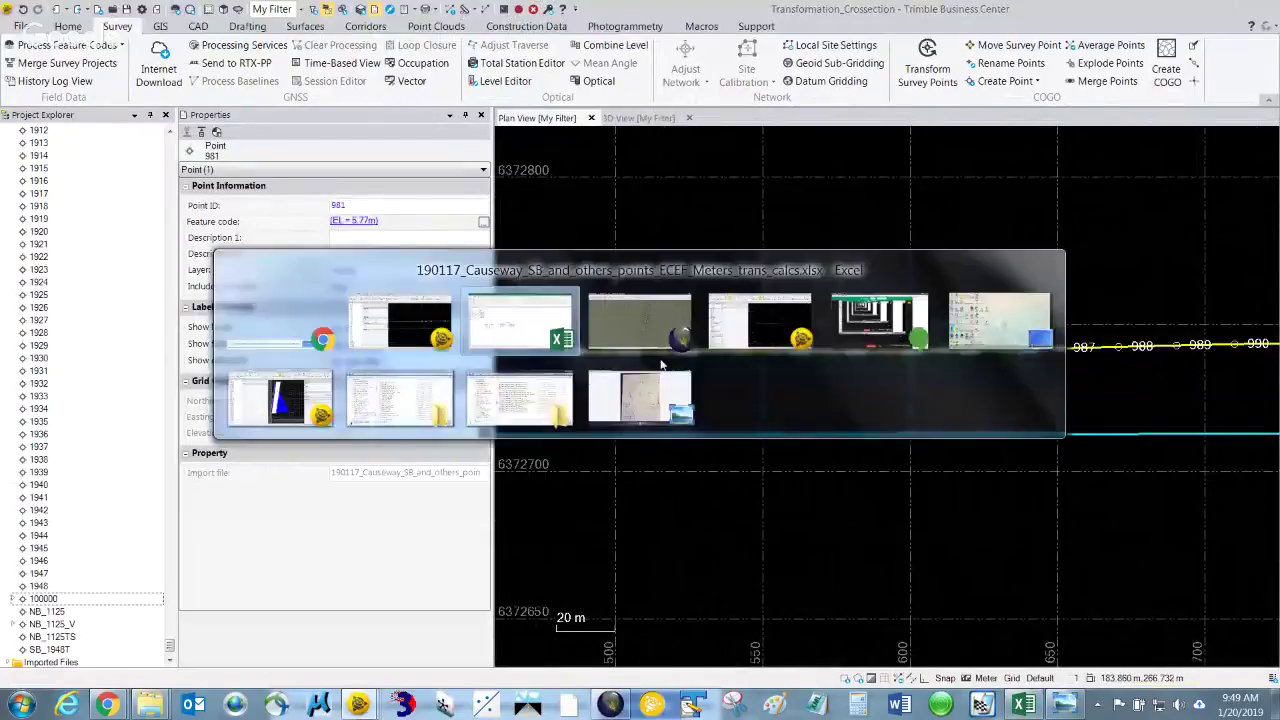
{"action": "key", "text": "alt+Tab"}
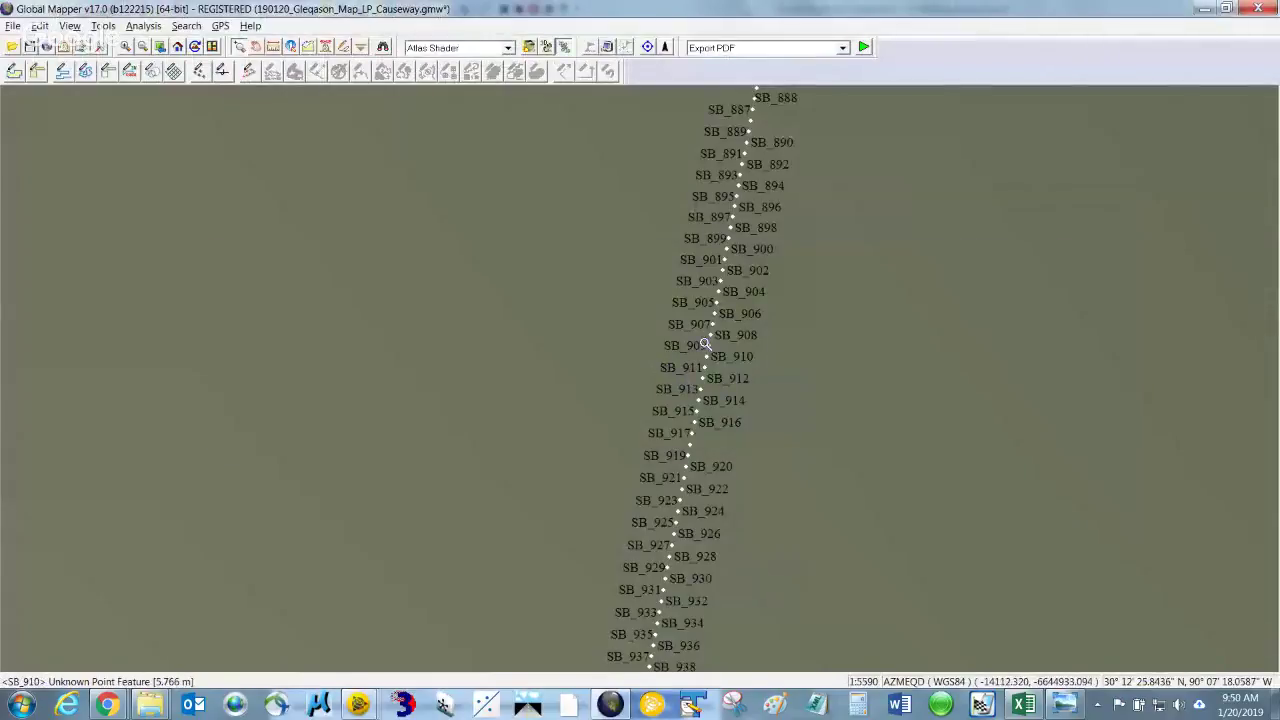
{"action": "key", "text": "Down"}
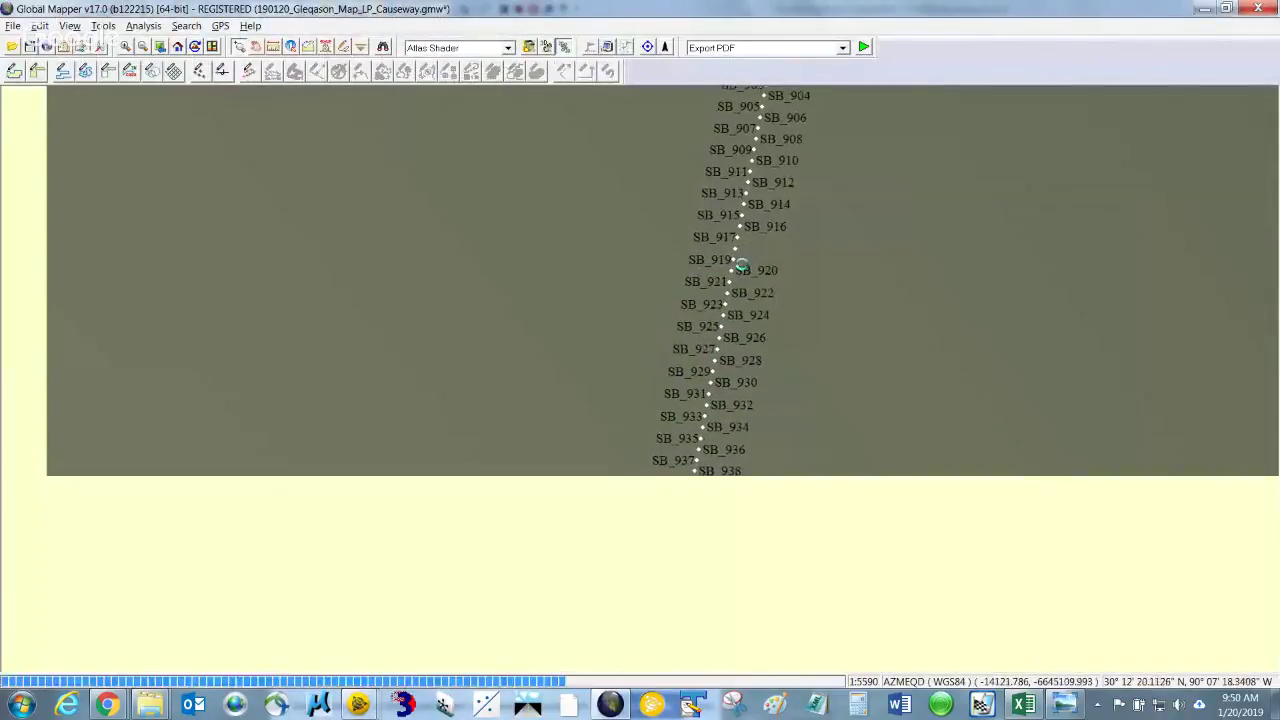
{"action": "key", "text": "Down"}
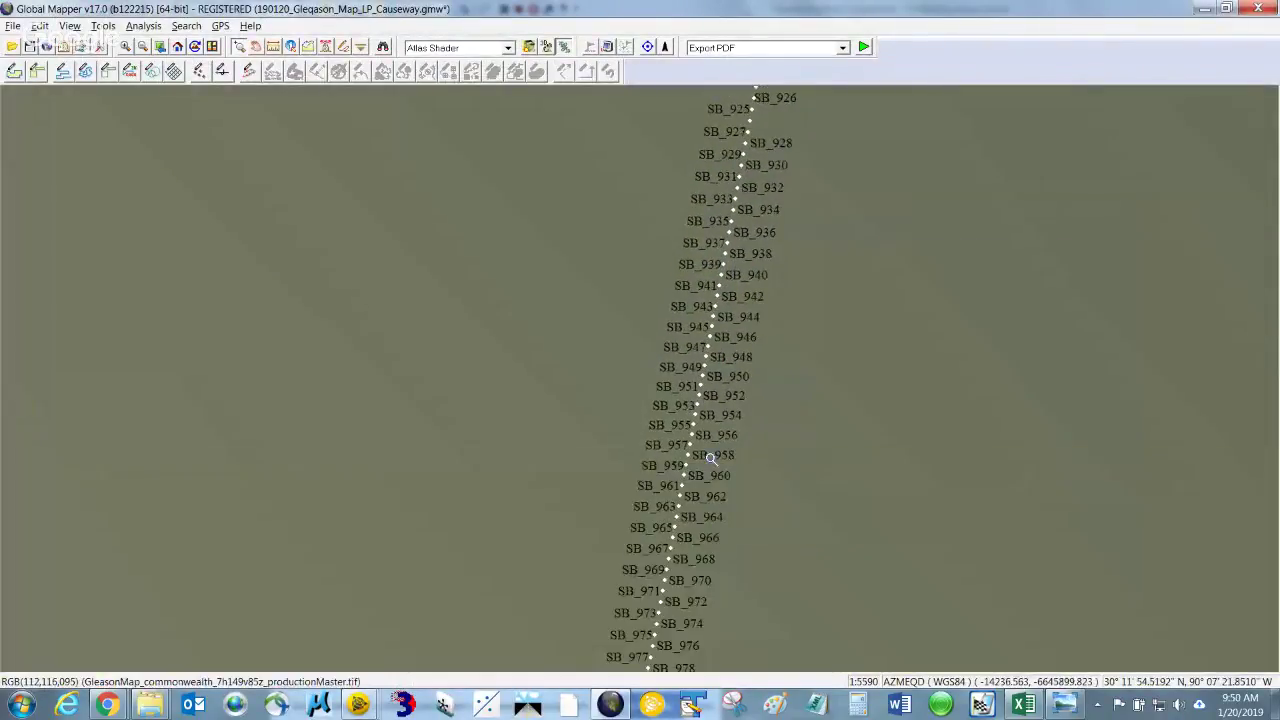
{"action": "key", "text": "Down"}
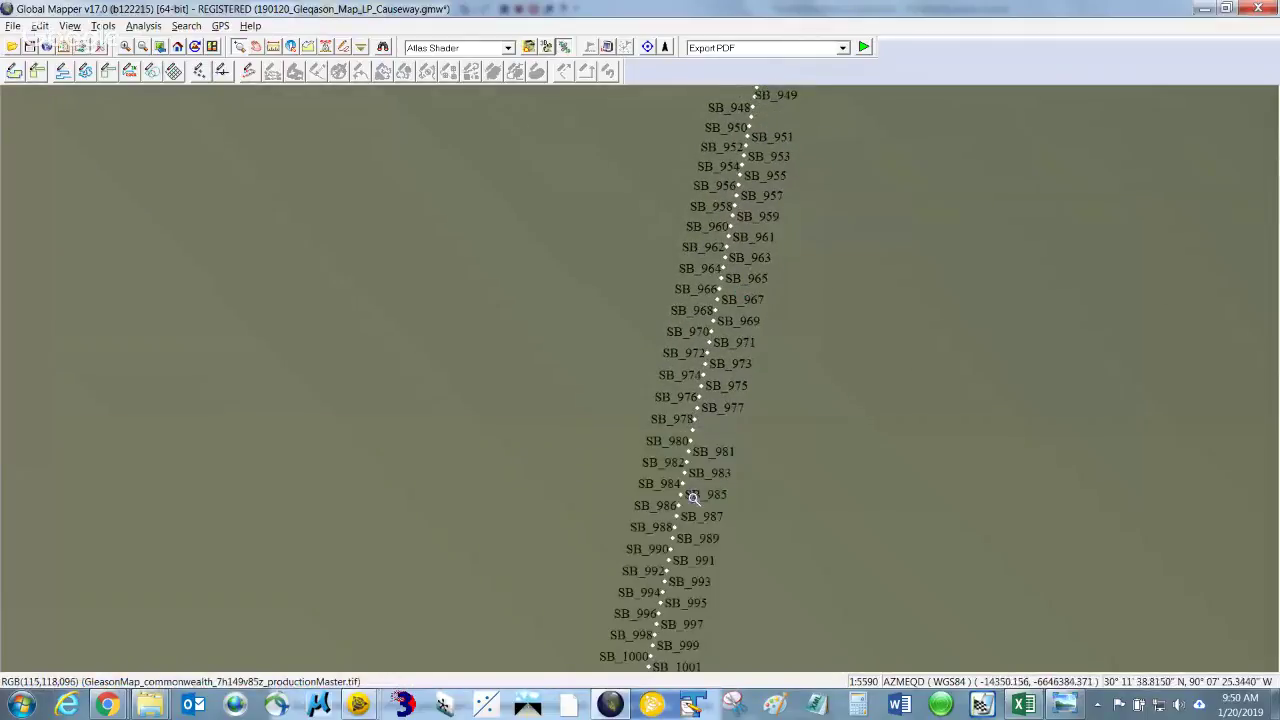
{"action": "key", "text": "Down"}
{"action": "scroll", "coordinate": [734, 350], "scroll_direction": "up", "scroll_amount": 2}
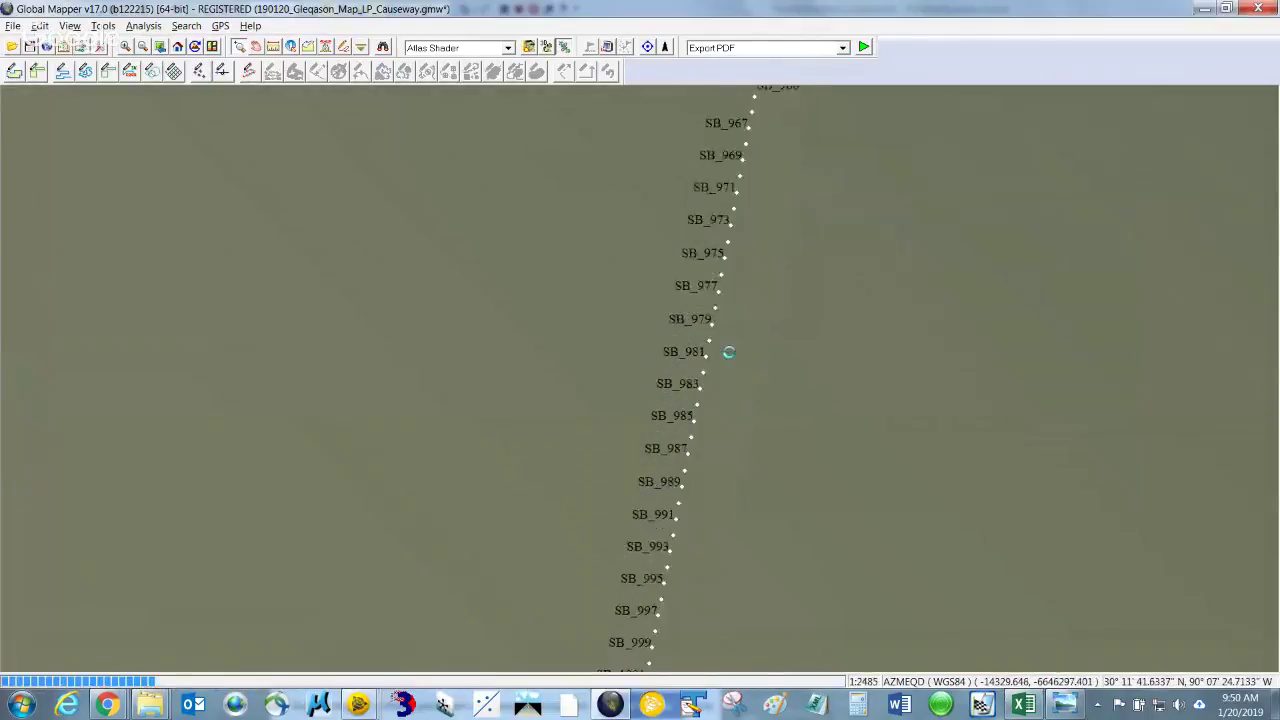
{"action": "scroll", "coordinate": [706, 330], "scroll_direction": "up", "scroll_amount": 1}
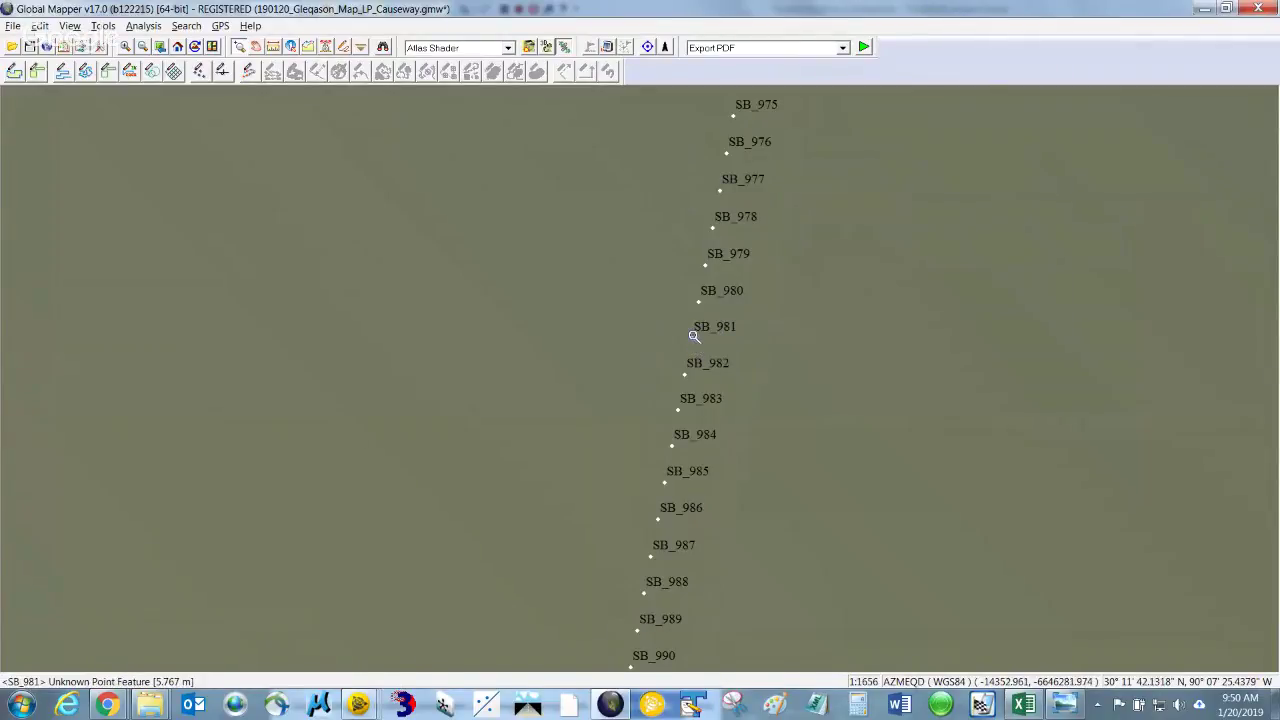
Save the Gleason map workspace with the whole causeway line in view, and close Global Mapper
{"action": "scroll", "coordinate": [694, 336], "scroll_direction": "down", "scroll_amount": 6}
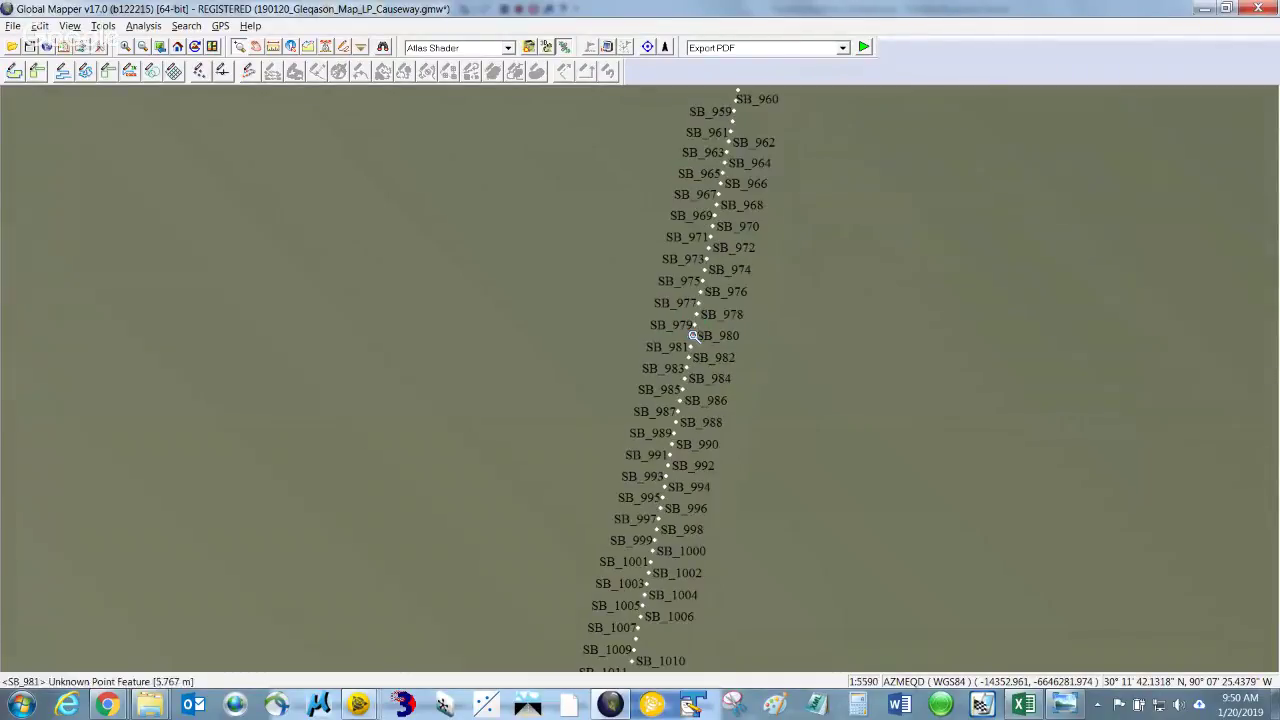
{"action": "scroll", "coordinate": [691, 336], "scroll_direction": "down", "scroll_amount": 8}
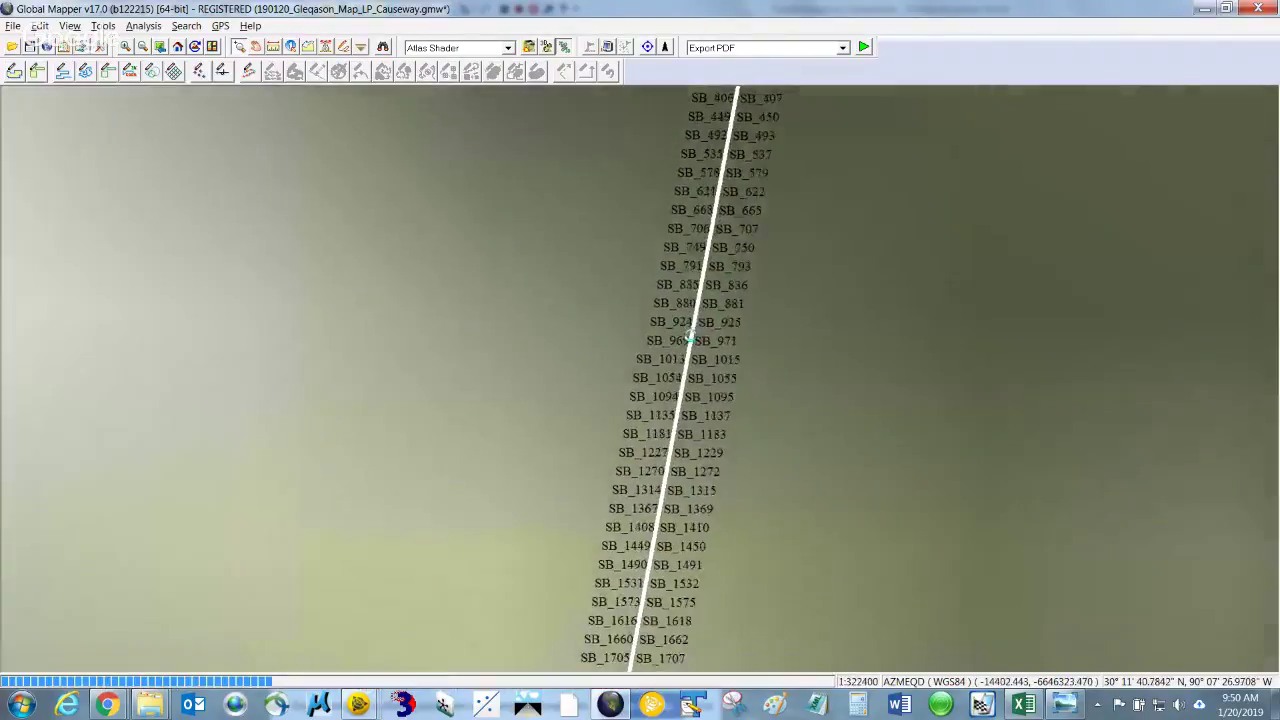
{"action": "scroll", "coordinate": [688, 340], "scroll_direction": "down", "scroll_amount": 2}
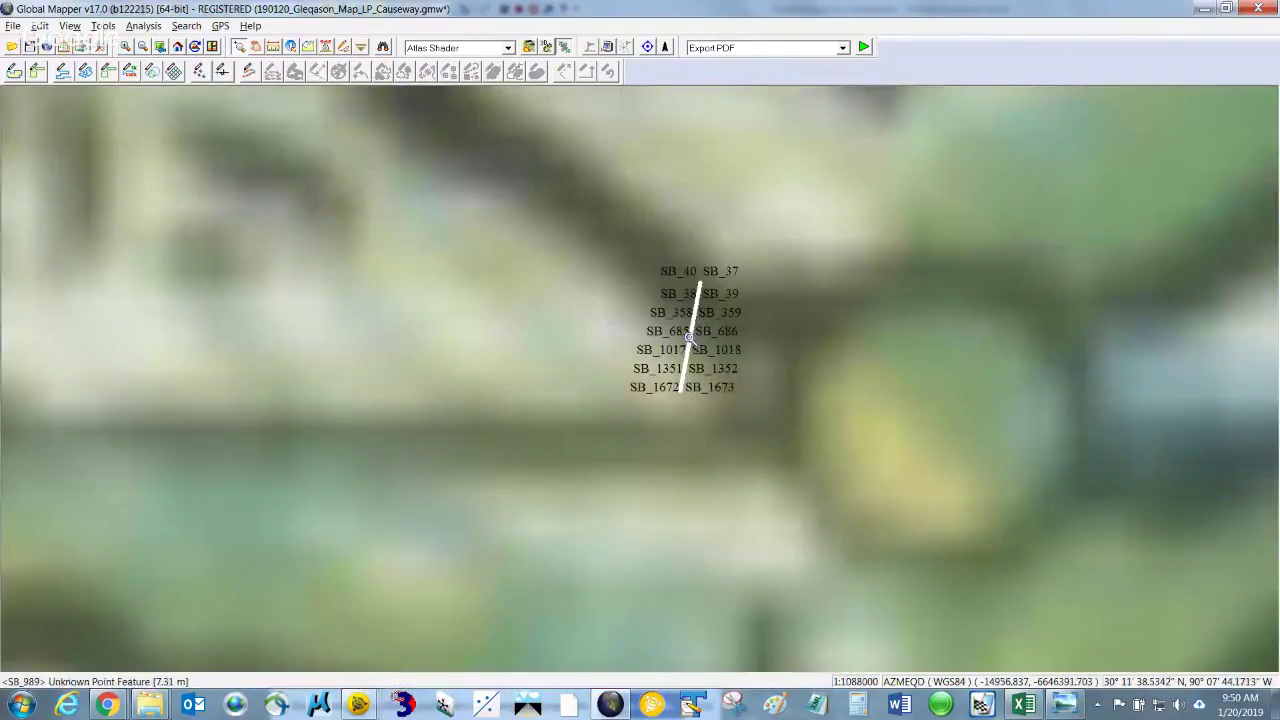
{"action": "scroll", "coordinate": [688, 343], "scroll_direction": "down", "scroll_amount": 2}
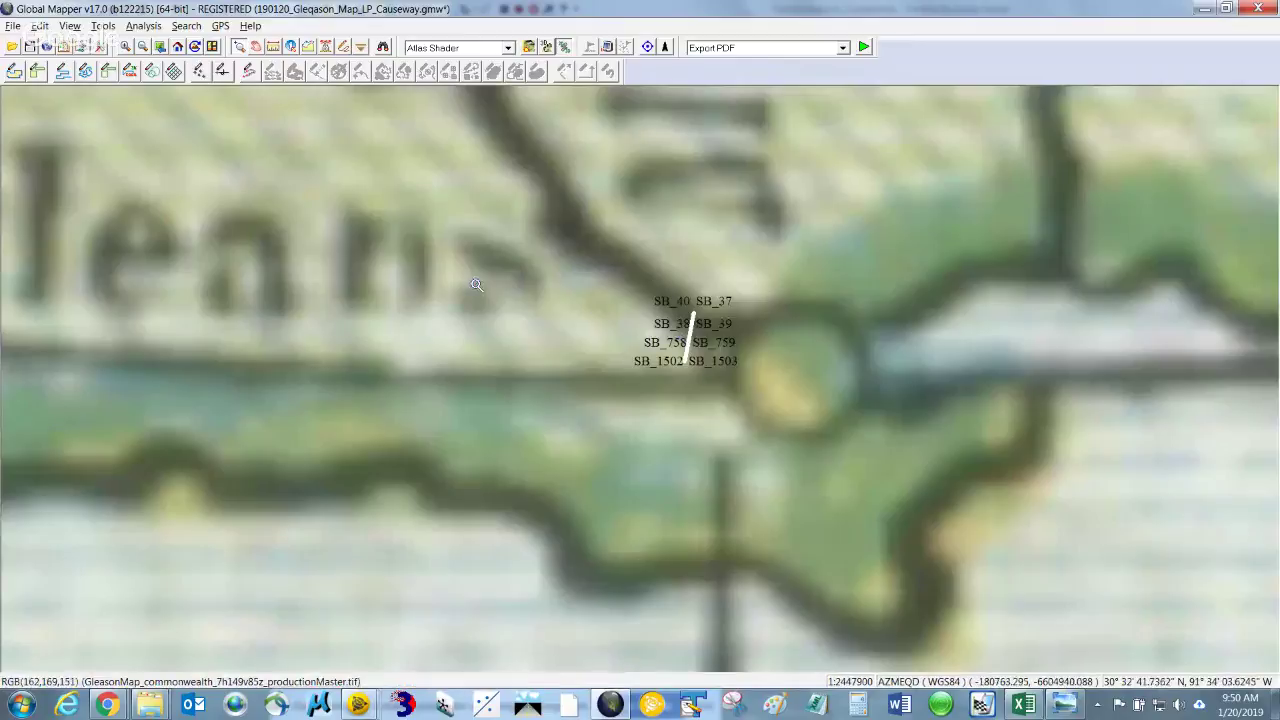
{"action": "left_click", "coordinate": [30, 47]}
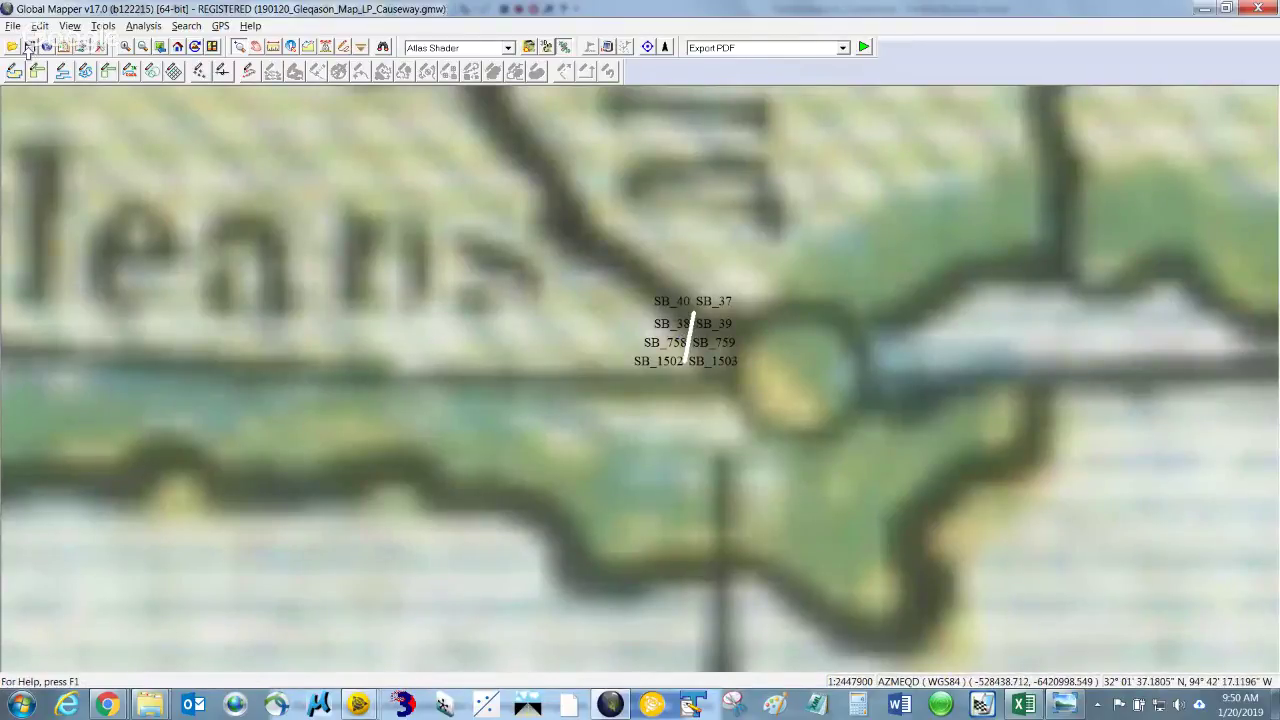
{"action": "left_click", "coordinate": [1262, 9]}
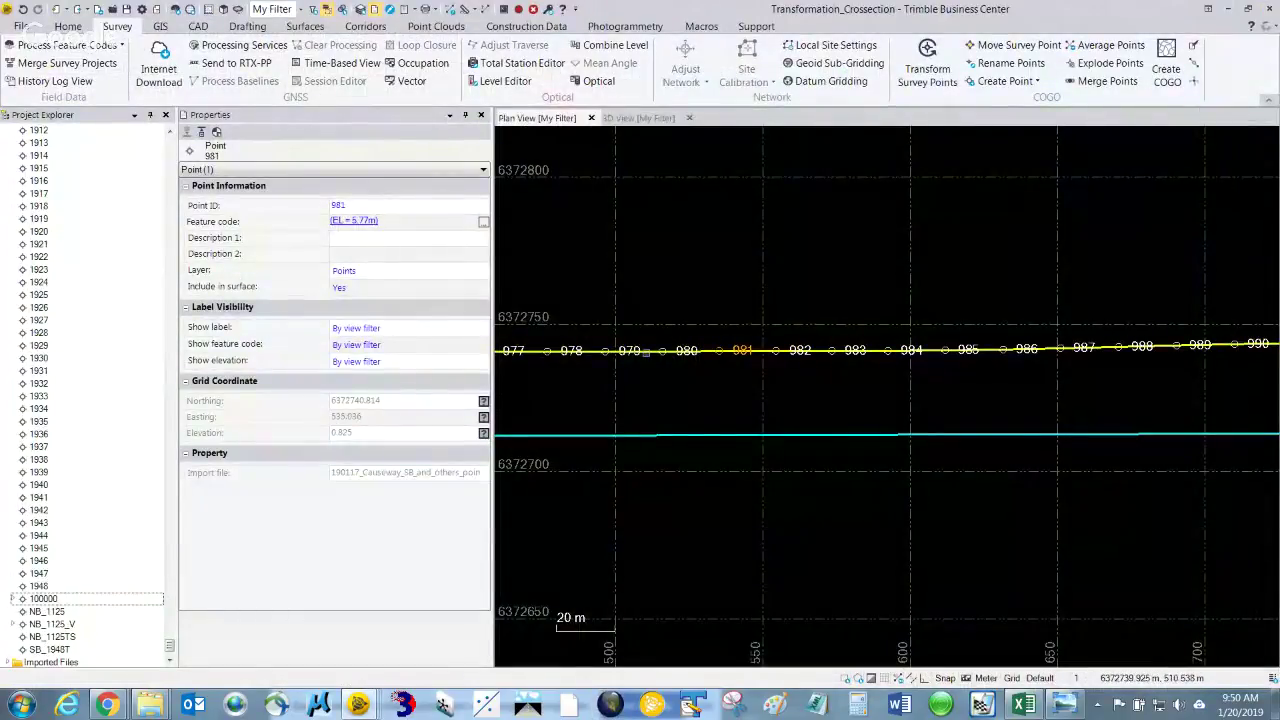
Switch to the Excel calculations workbook, link cell A9 to point SB_981 on the GNSS sheet, and widen the DISTANCE column
{"action": "key", "text": "alt+Tab"}
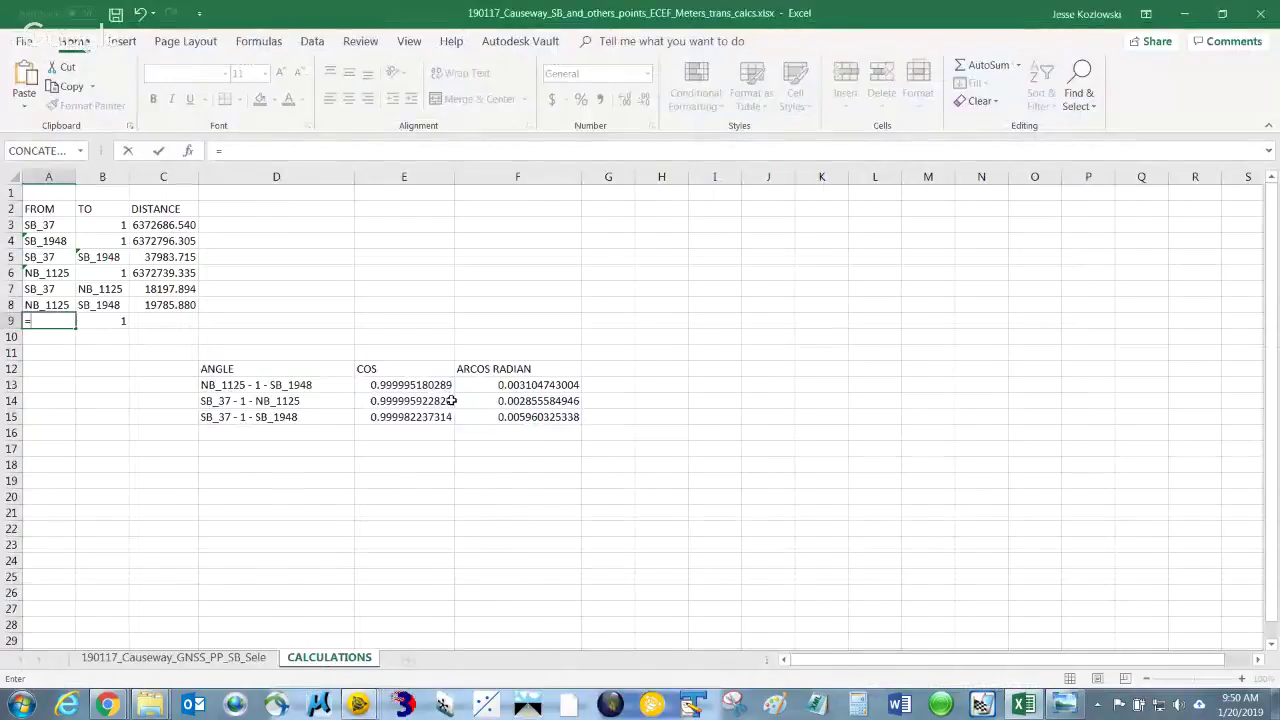
{"action": "left_click", "coordinate": [118, 660]}
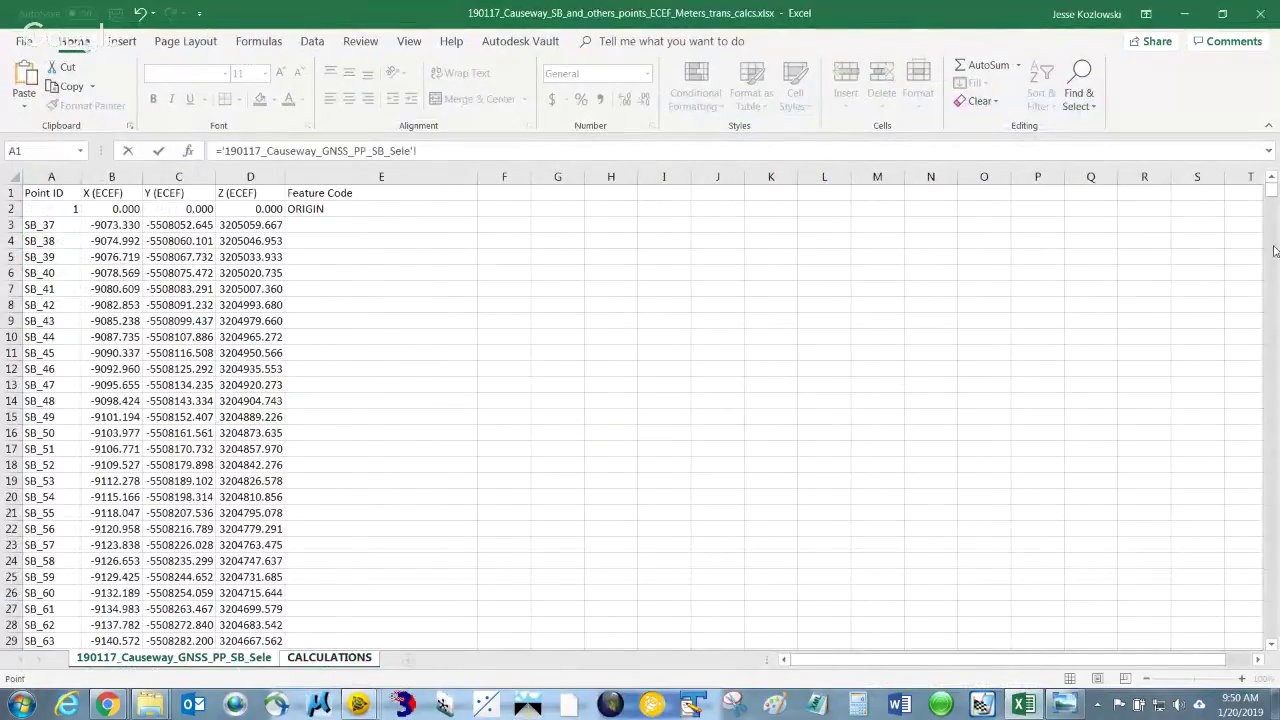
{"action": "left_click_drag", "start_coordinate": [1270, 189], "coordinate": [1272, 413]}
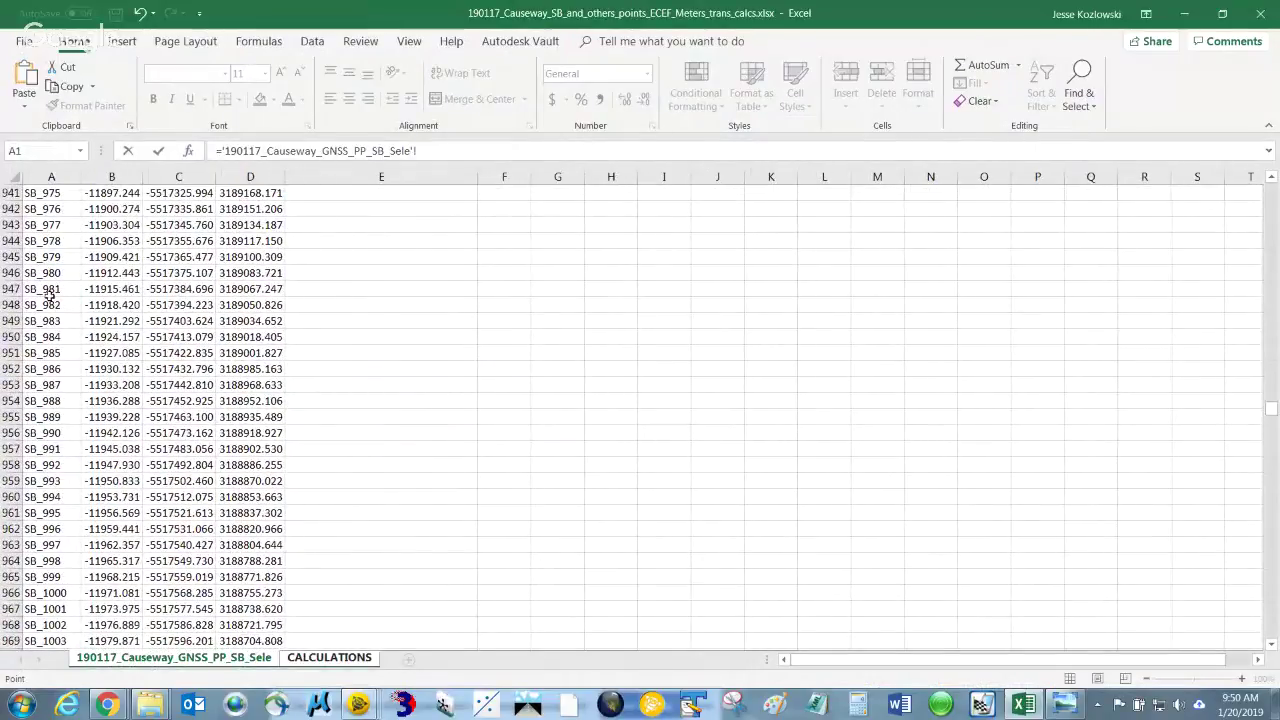
{"action": "left_click", "coordinate": [61, 289]}
{"action": "key", "text": "Return"}
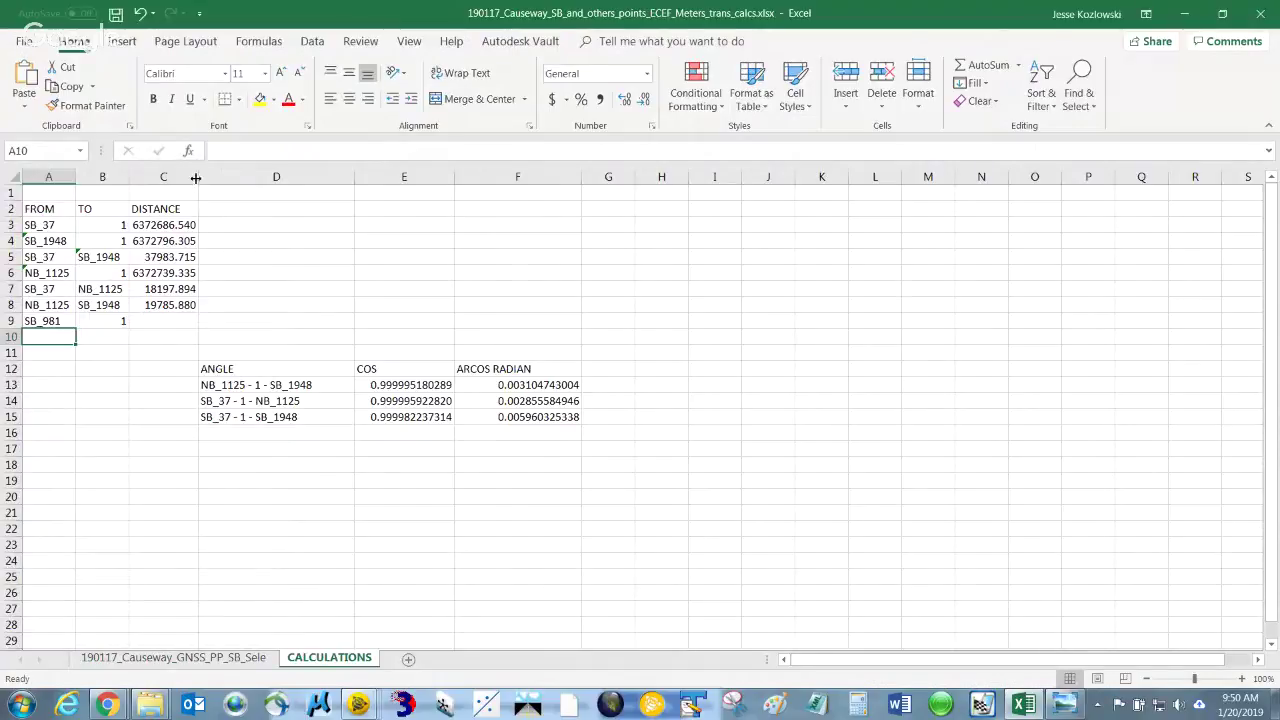
{"action": "left_click_drag", "start_coordinate": [198, 180], "coordinate": [224, 180]}
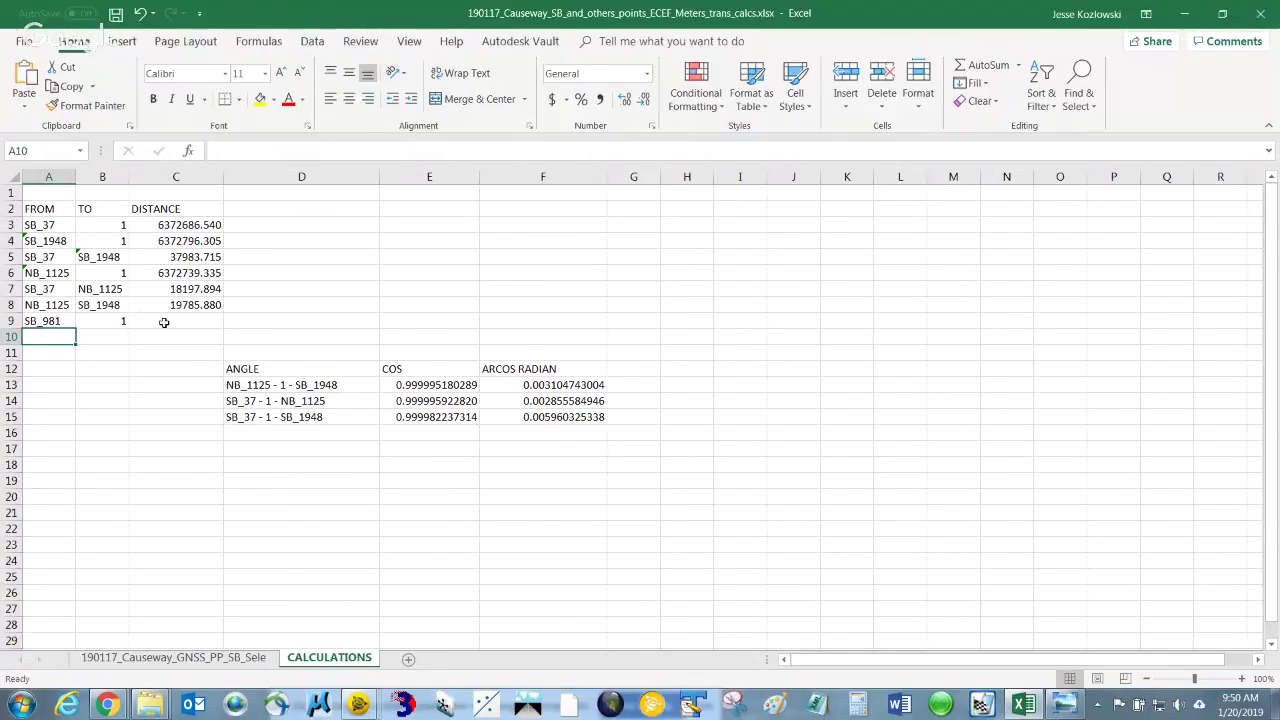
Copy the NB_1125 to 1 distance formula from C6 into cell C9 for SB_981
{"action": "left_click", "coordinate": [174, 274]}
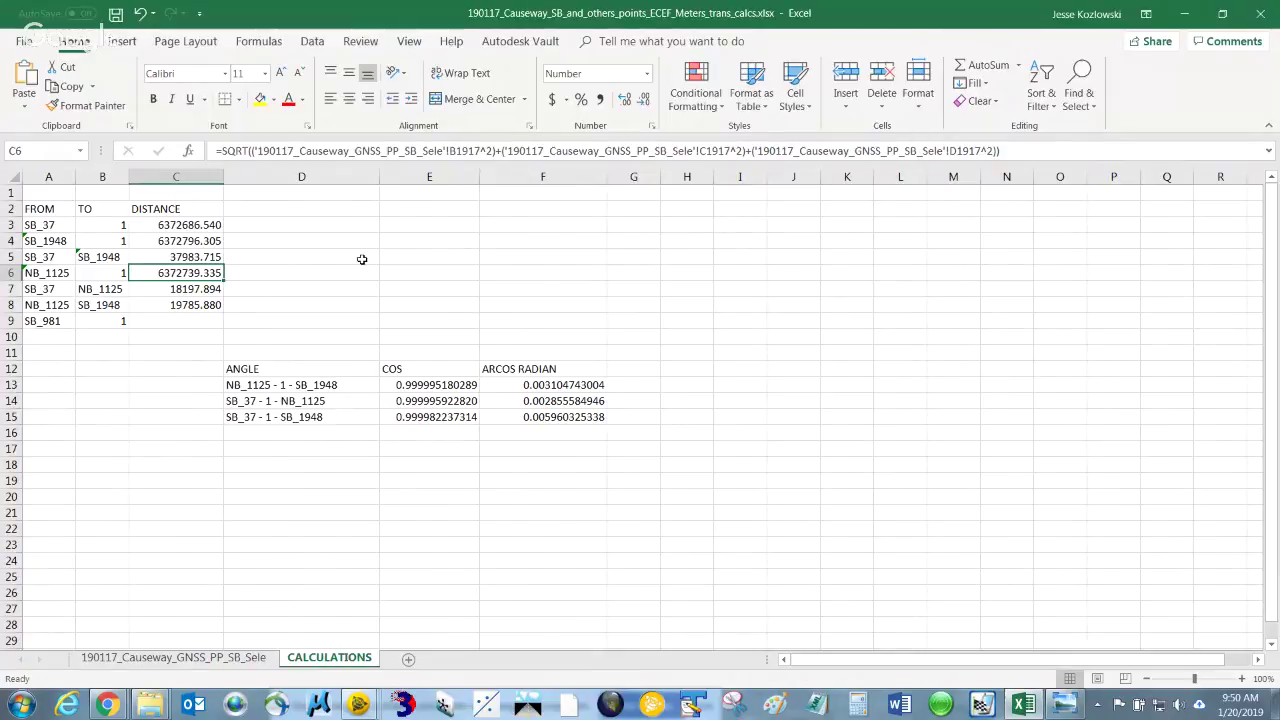
{"action": "key", "text": "ctrl+c"}
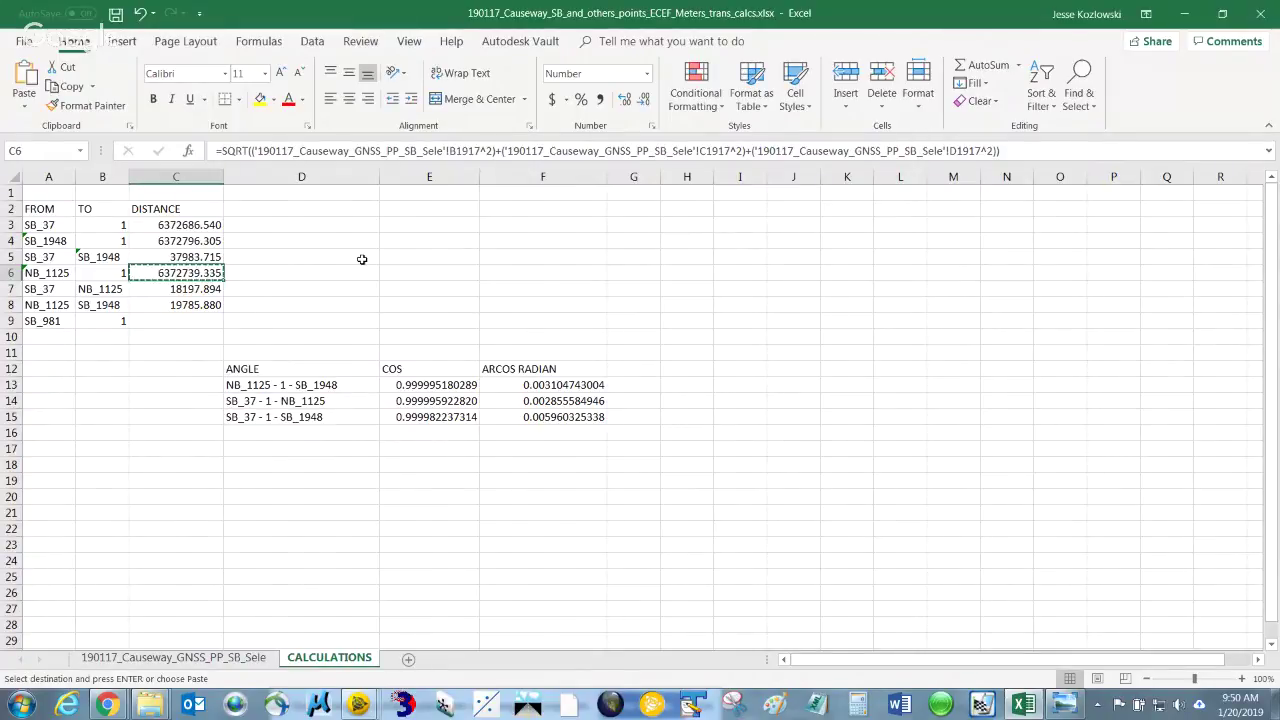
{"action": "left_click", "coordinate": [177, 321]}
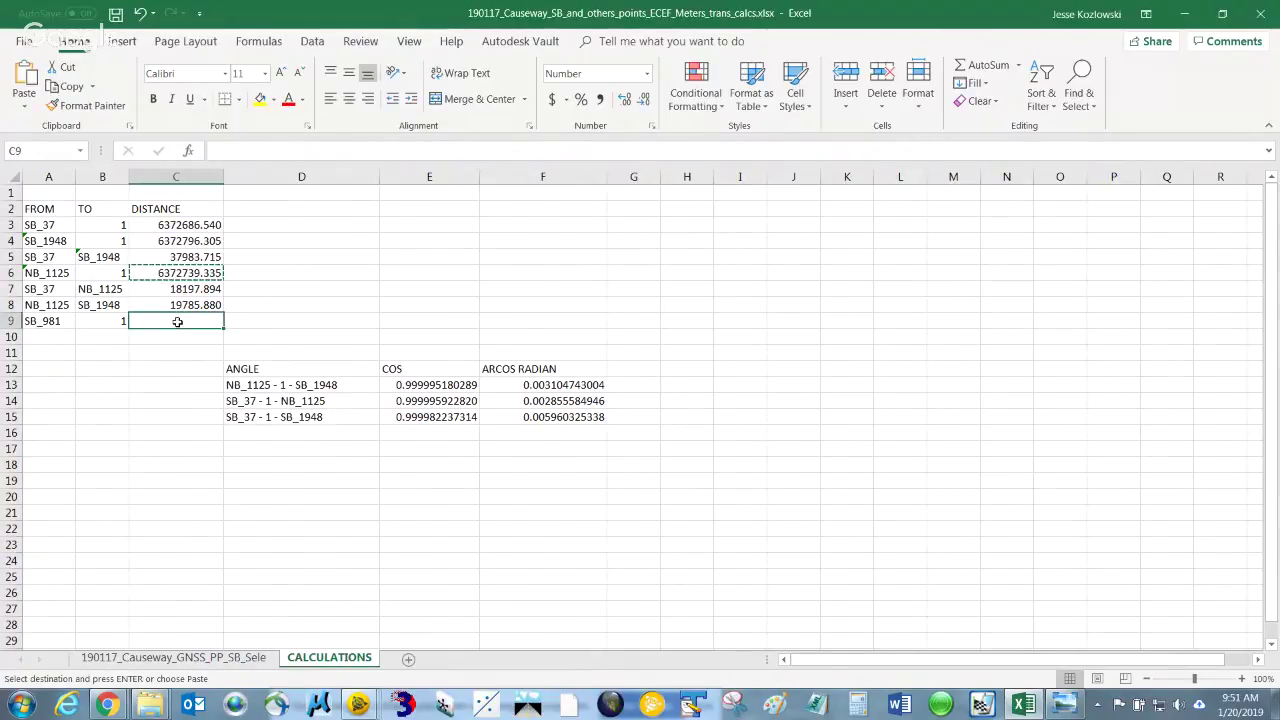
{"action": "key", "text": "ctrl+v"}
{"action": "key", "text": "Escape"}
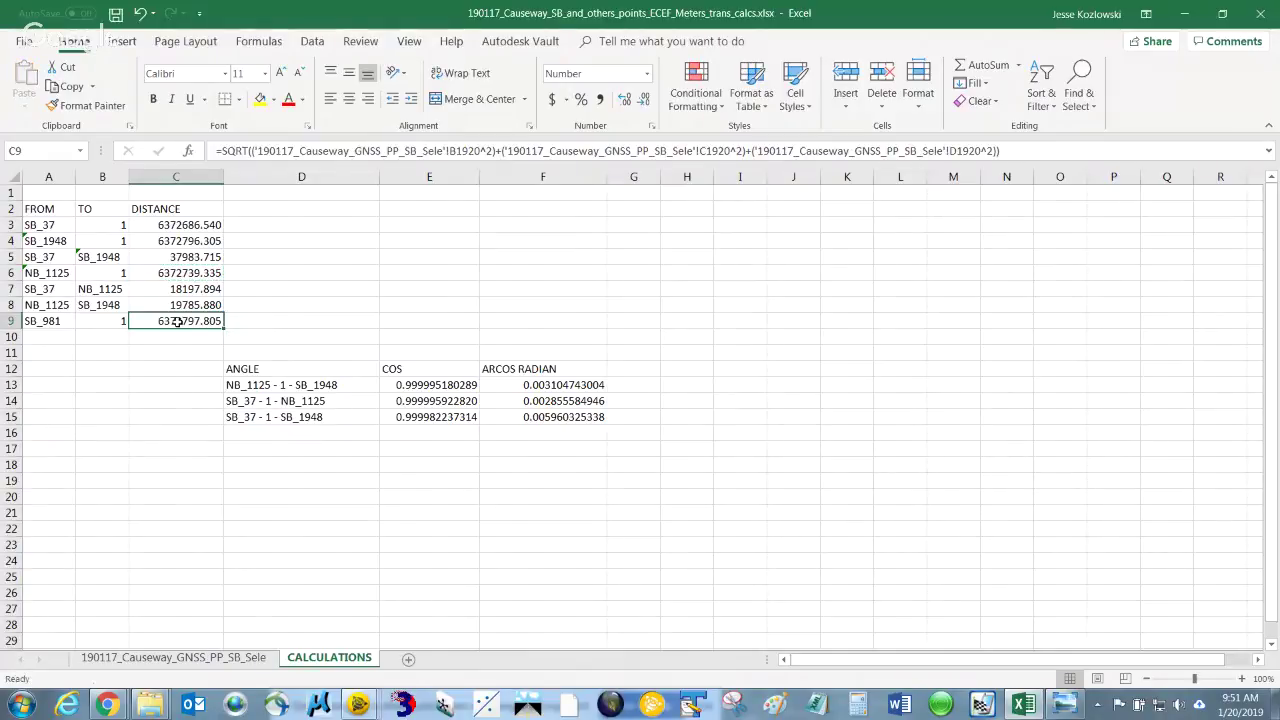
Examine the cell references in row 9 and find the row that holds SB_981 on the GNSS sheet
{"action": "left_click", "coordinate": [38, 321]}
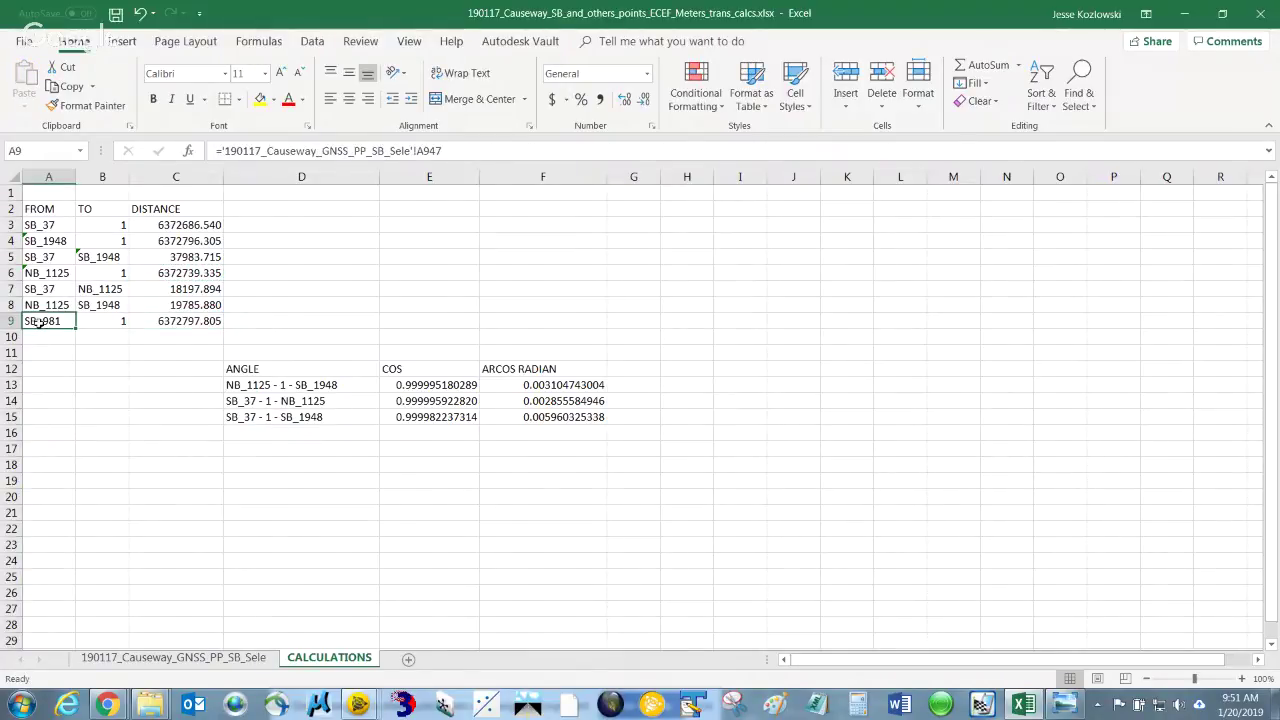
{"action": "left_click", "coordinate": [166, 323]}
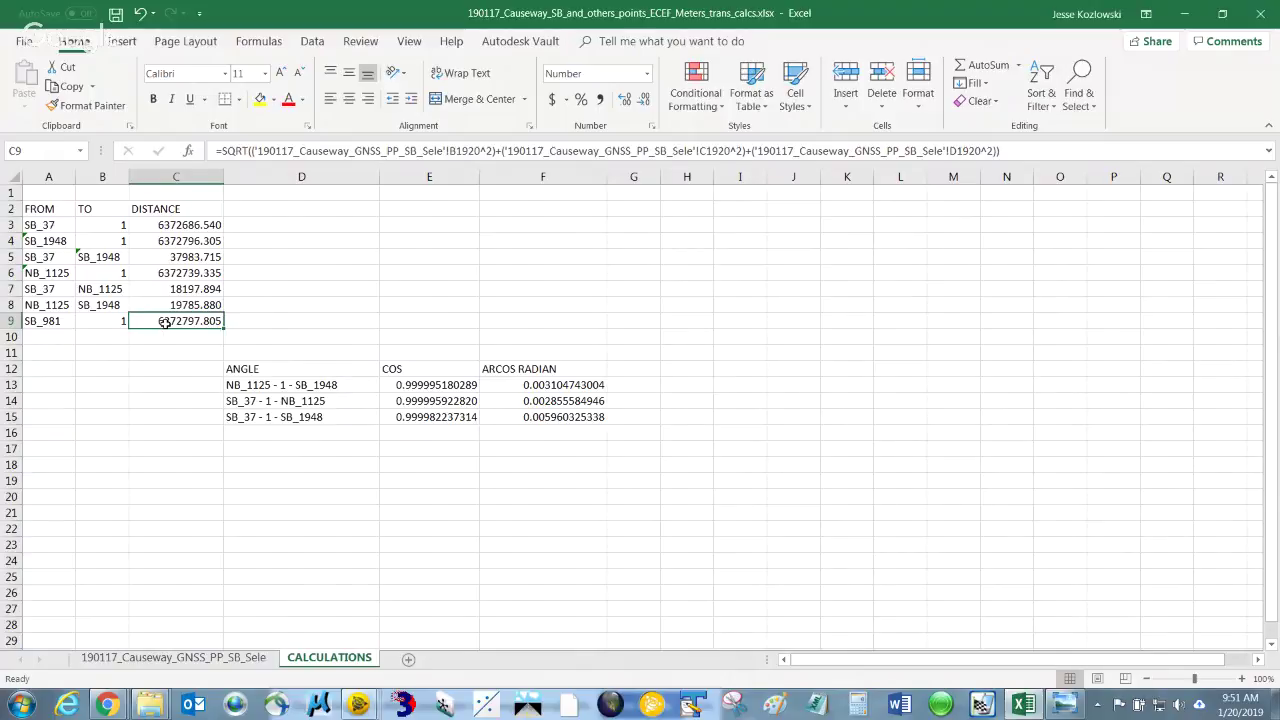
{"action": "left_click", "coordinate": [116, 323]}
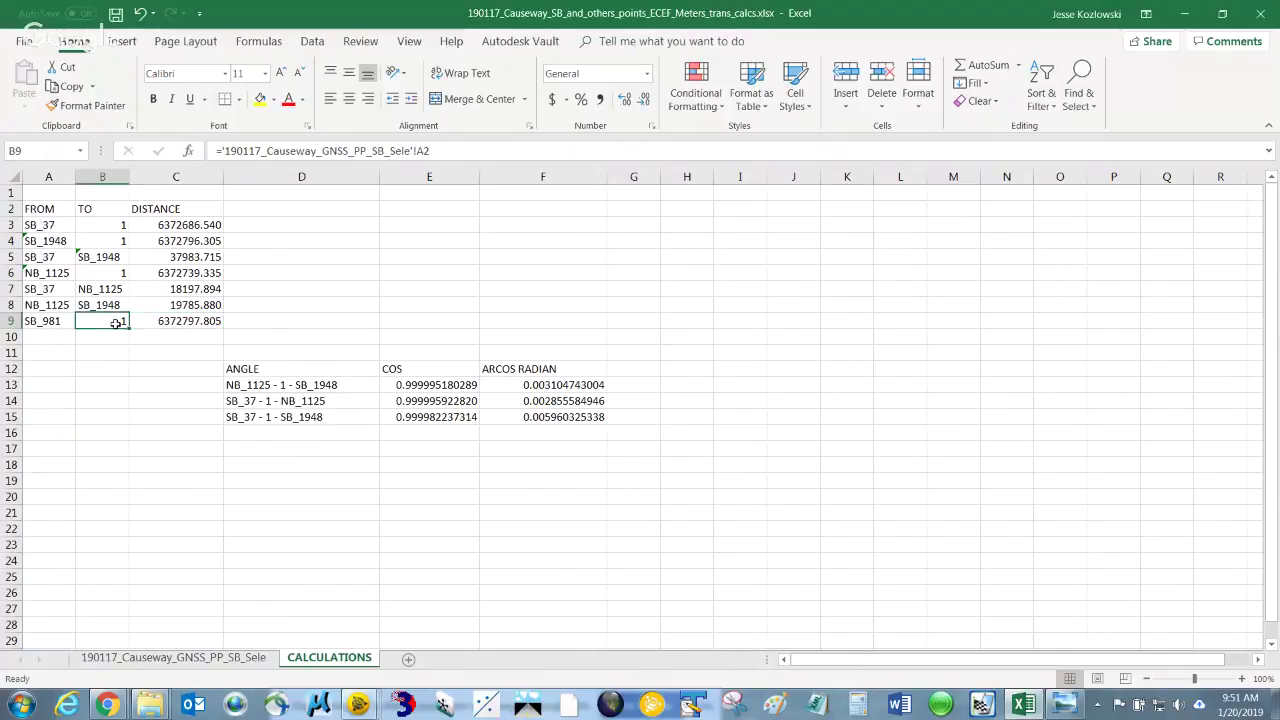
{"action": "left_click", "coordinate": [171, 325]}
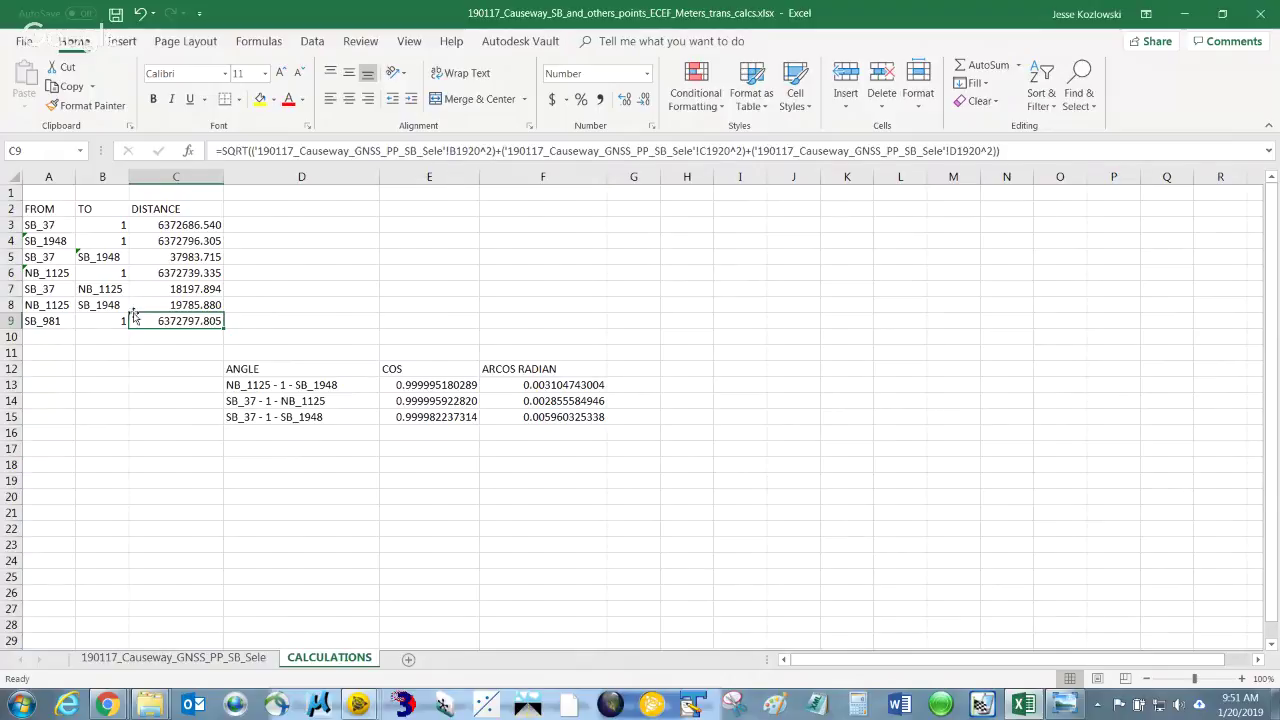
{"action": "left_click", "coordinate": [54, 323]}
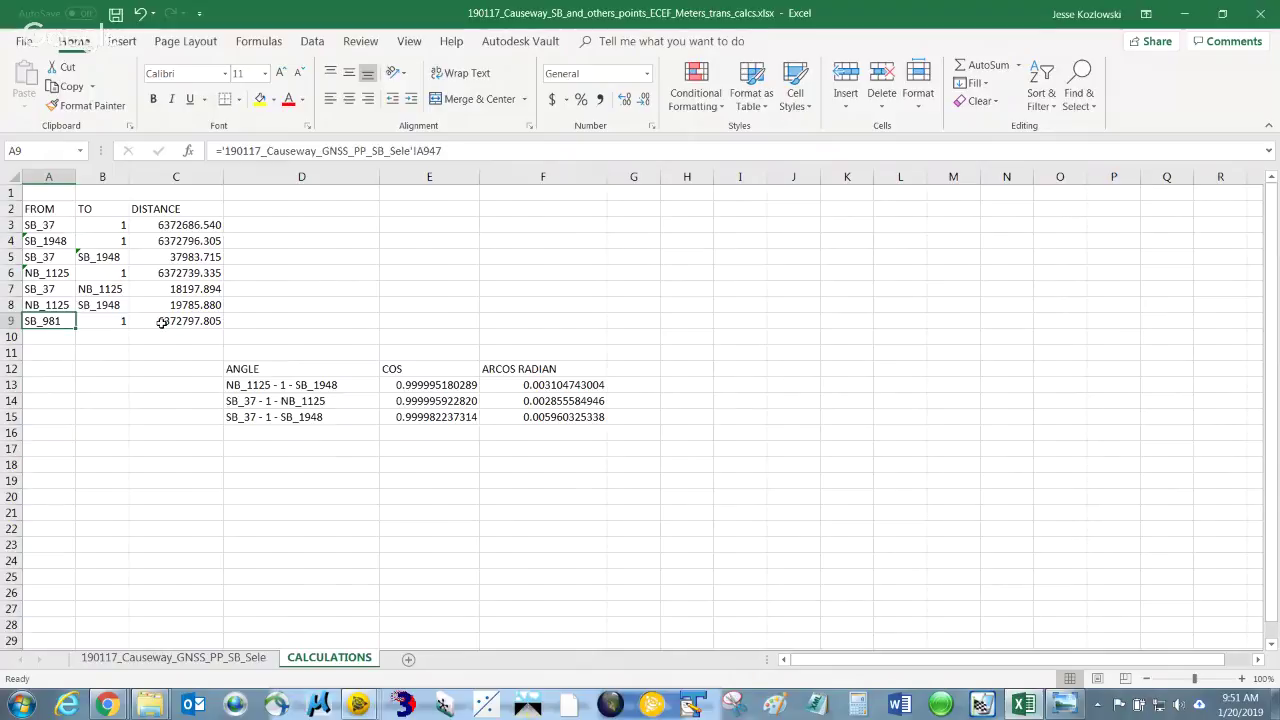
{"action": "left_click", "coordinate": [143, 657]}
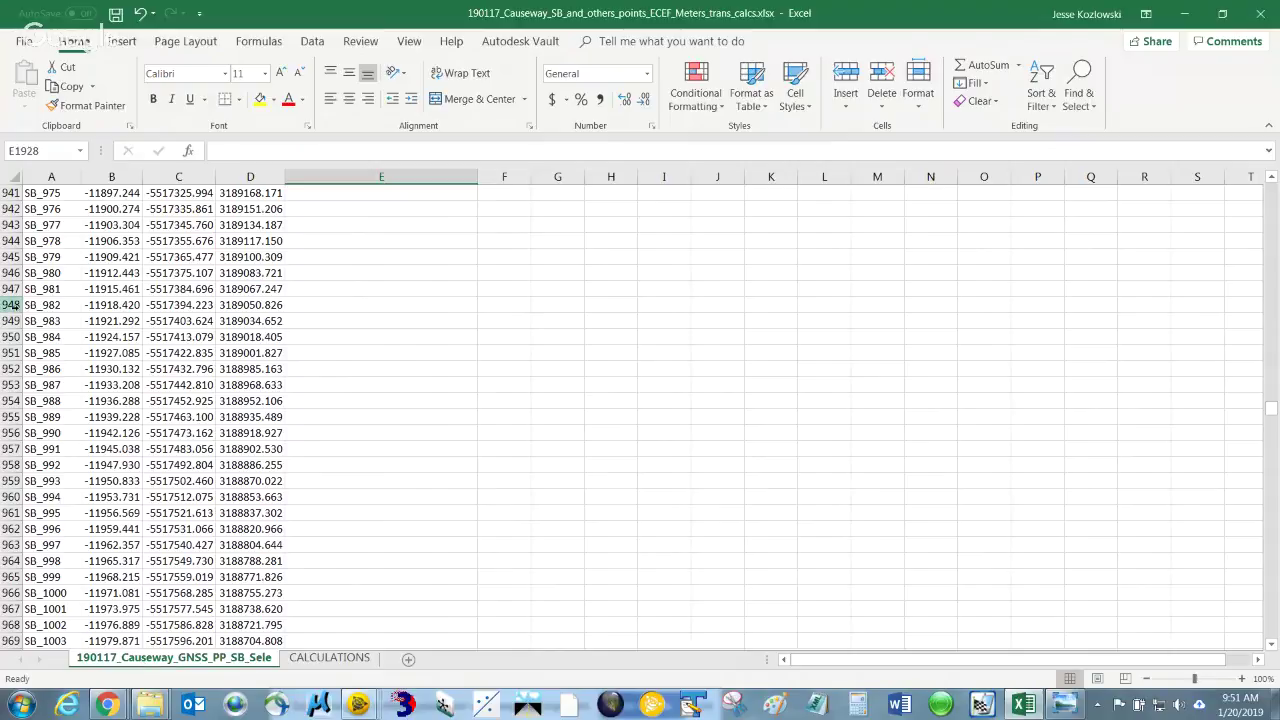
{"action": "left_click", "coordinate": [326, 662]}
{"action": "left_click", "coordinate": [104, 322]}
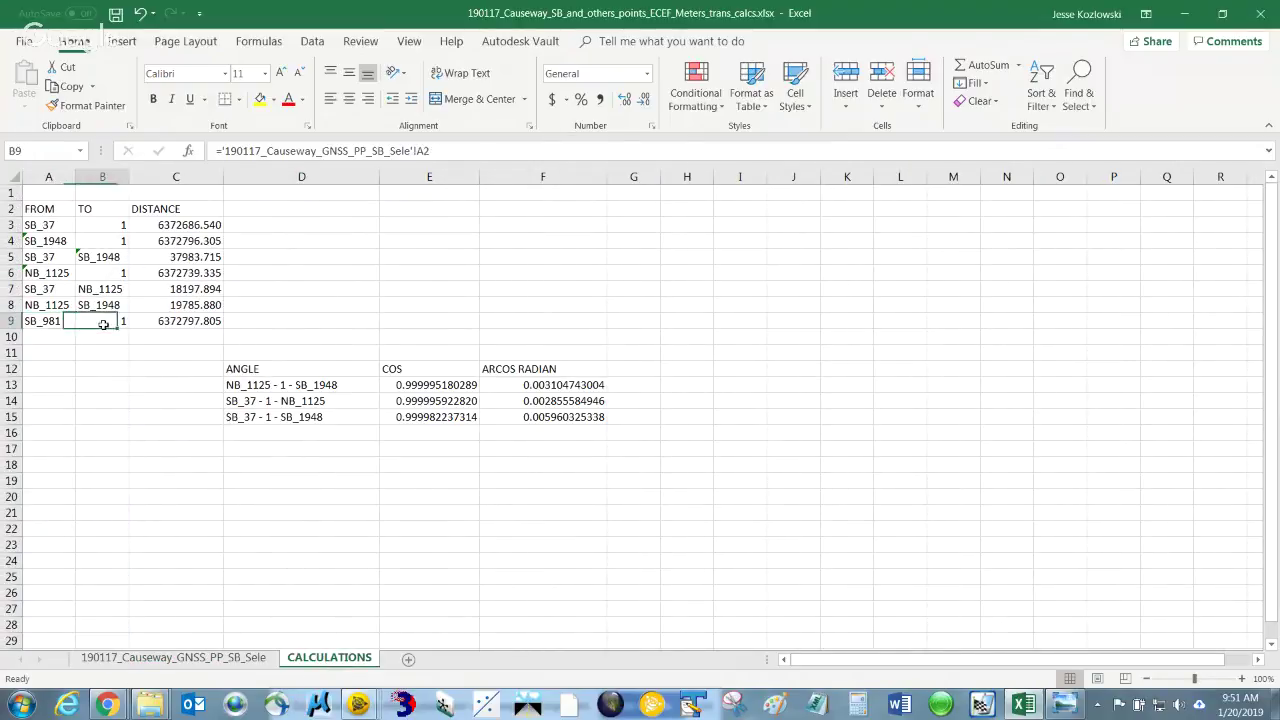
Try to change the X reference in C9's distance formula to B947, and clear the cell's contents
{"action": "left_click", "coordinate": [199, 322]}
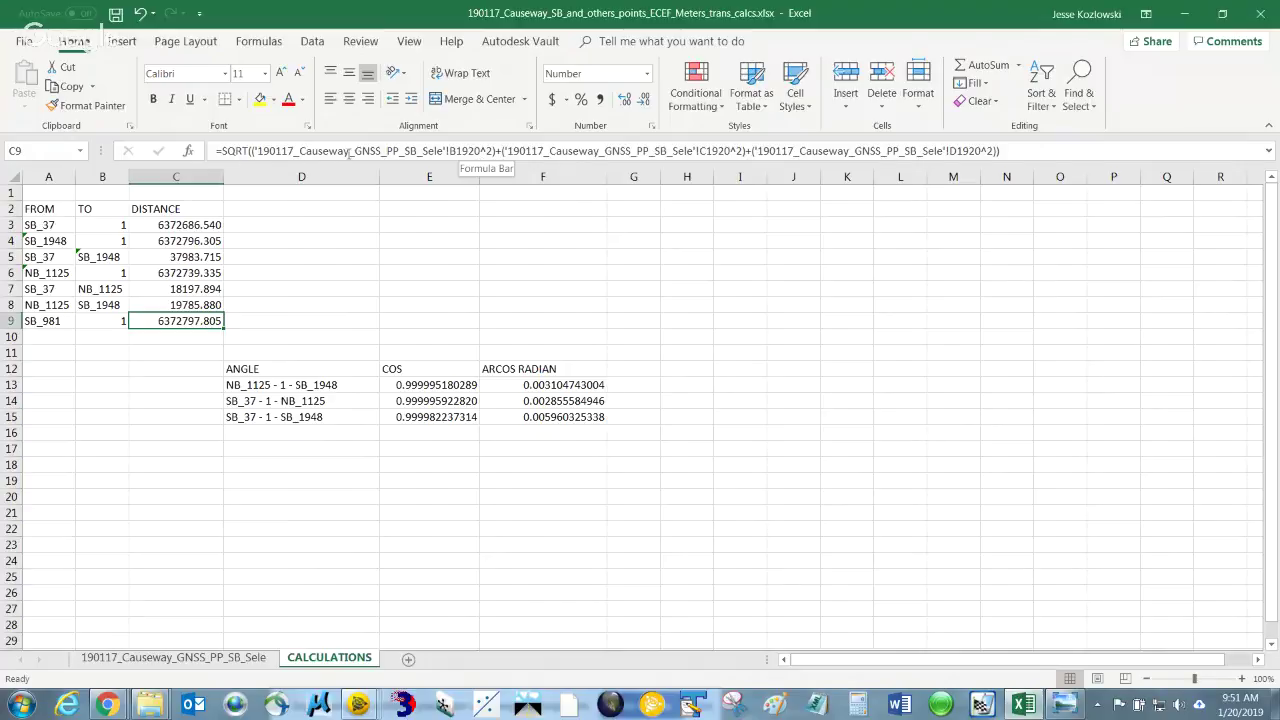
{"action": "left_click", "coordinate": [477, 150]}
{"action": "key", "text": "BackSpace"}
{"action": "key", "text": "BackSpace"}
{"action": "key", "text": "BackSpace"}
{"action": "key", "text": "BackSpace"}
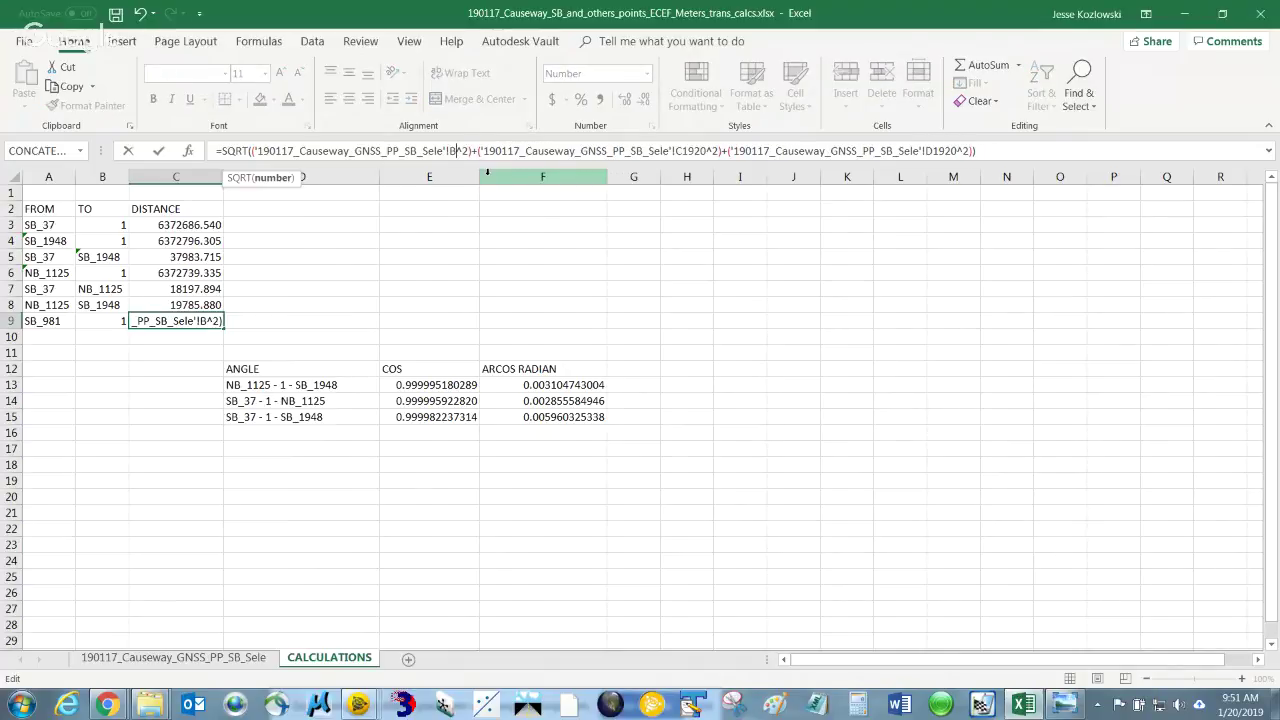
{"action": "type", "text": "947"}
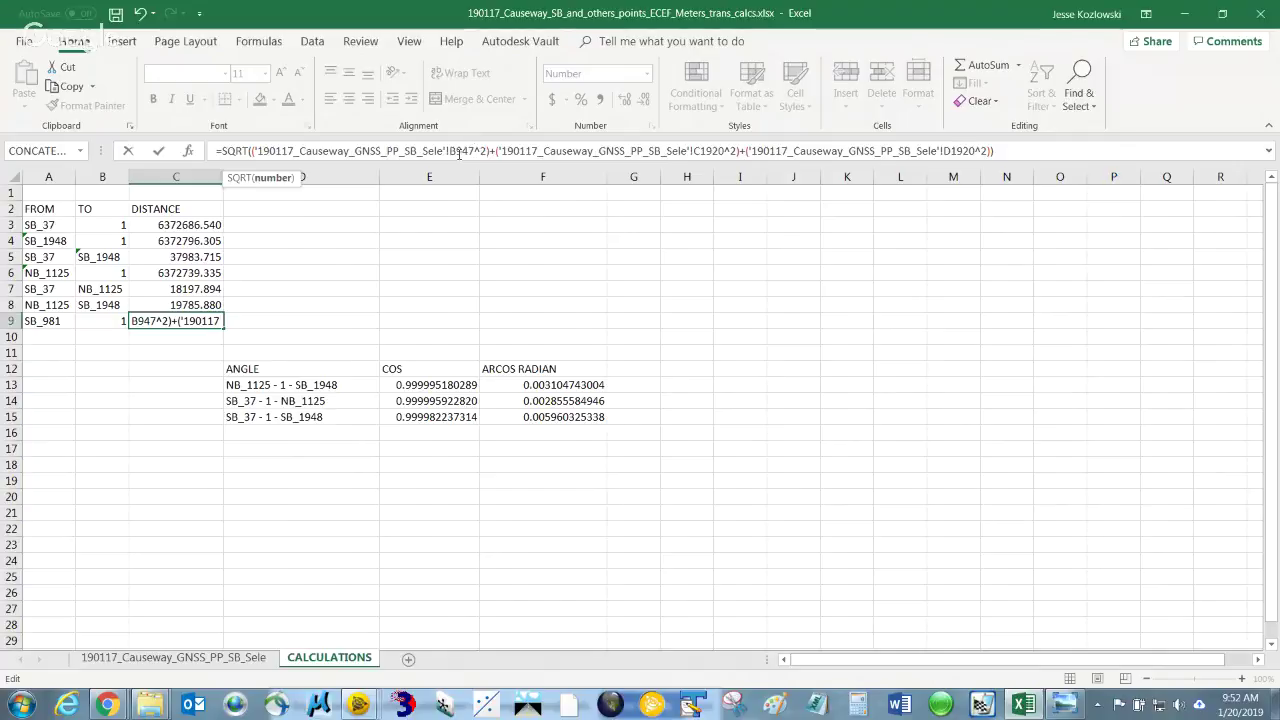
{"action": "left_click", "coordinate": [283, 321]}
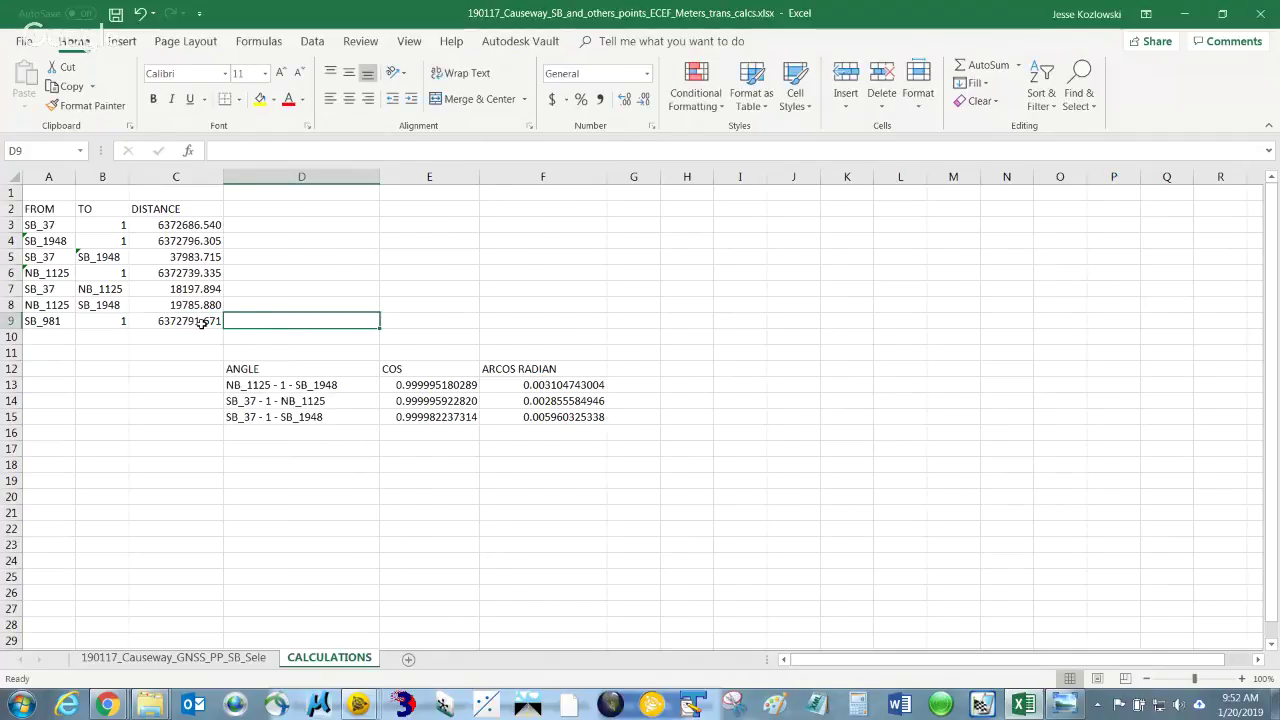
{"action": "left_click", "coordinate": [200, 321]}
{"action": "key", "text": "Delete"}
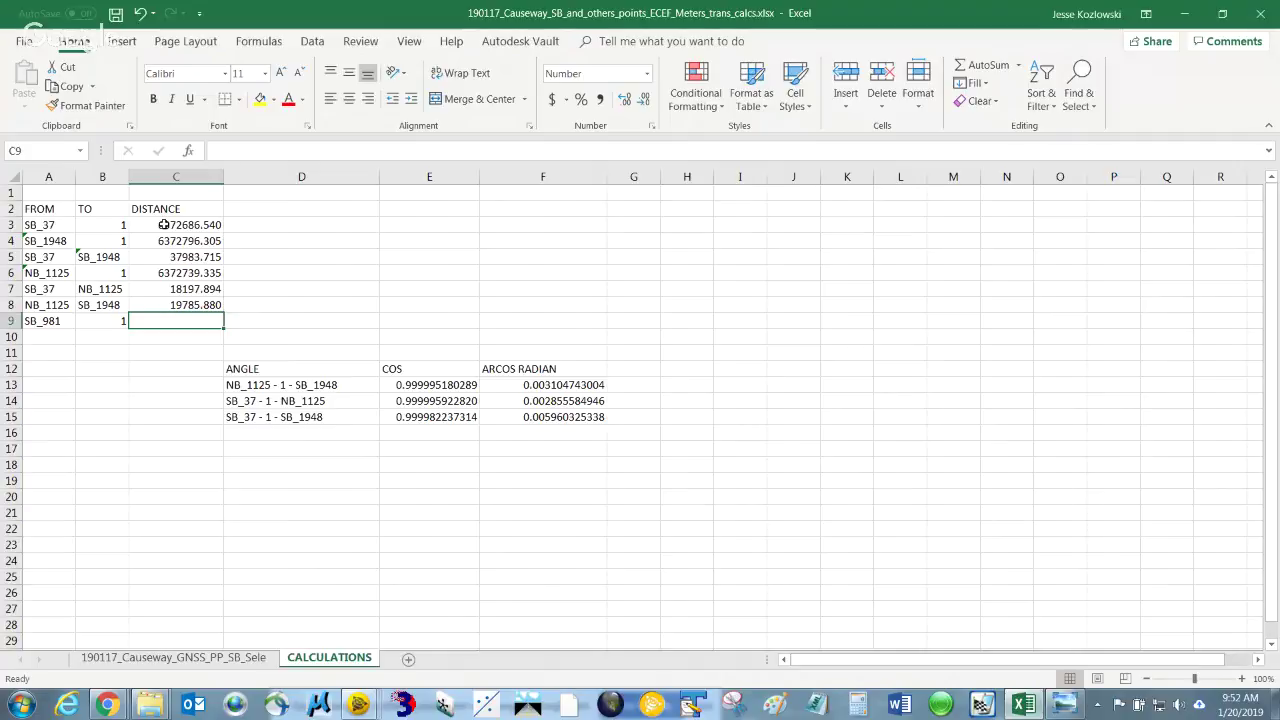
Copy the distance formula in C6 into the empty DISTANCE cell C9 of the SB_981 row
{"action": "left_click", "coordinate": [187, 274]}
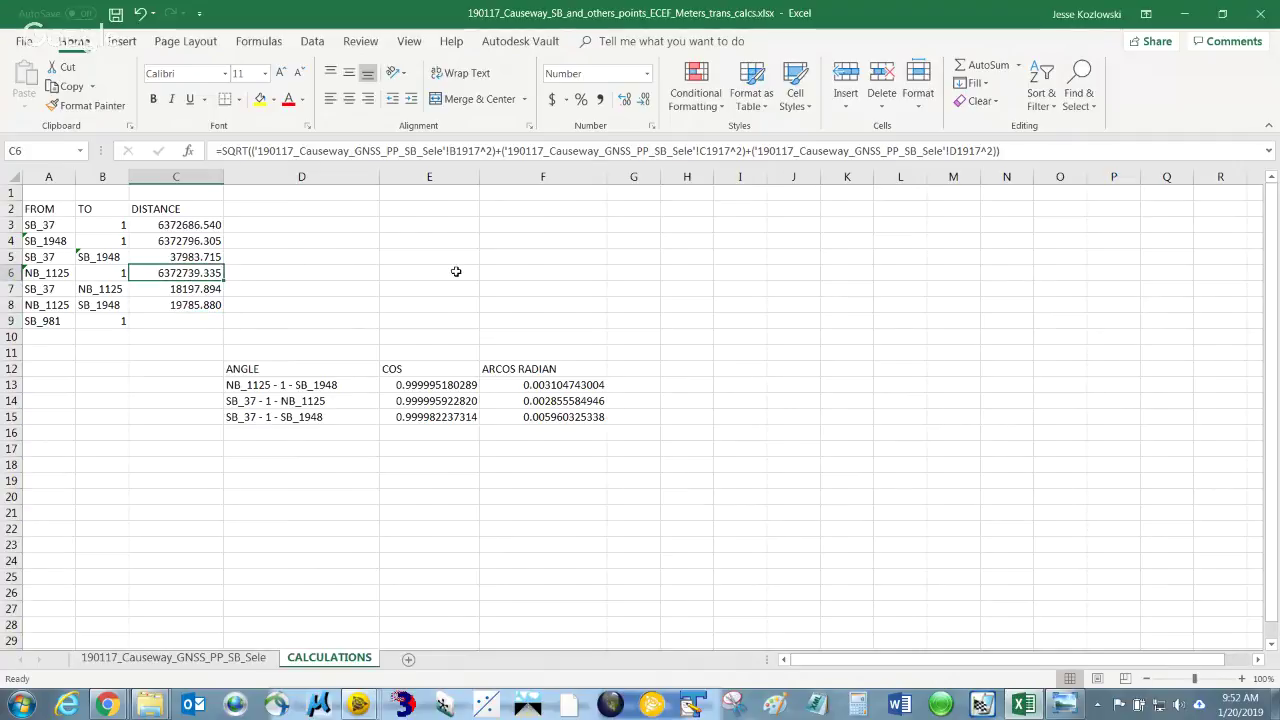
{"action": "key", "text": "ctrl+c"}
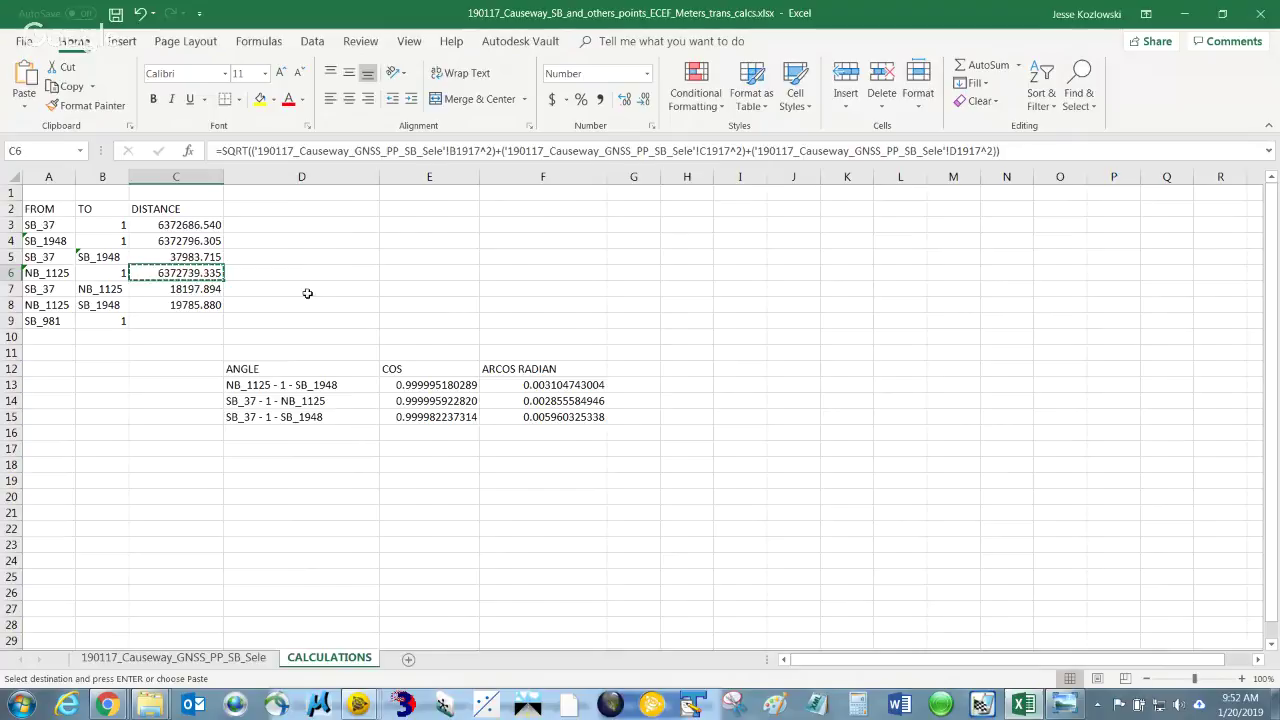
{"action": "left_click", "coordinate": [172, 320]}
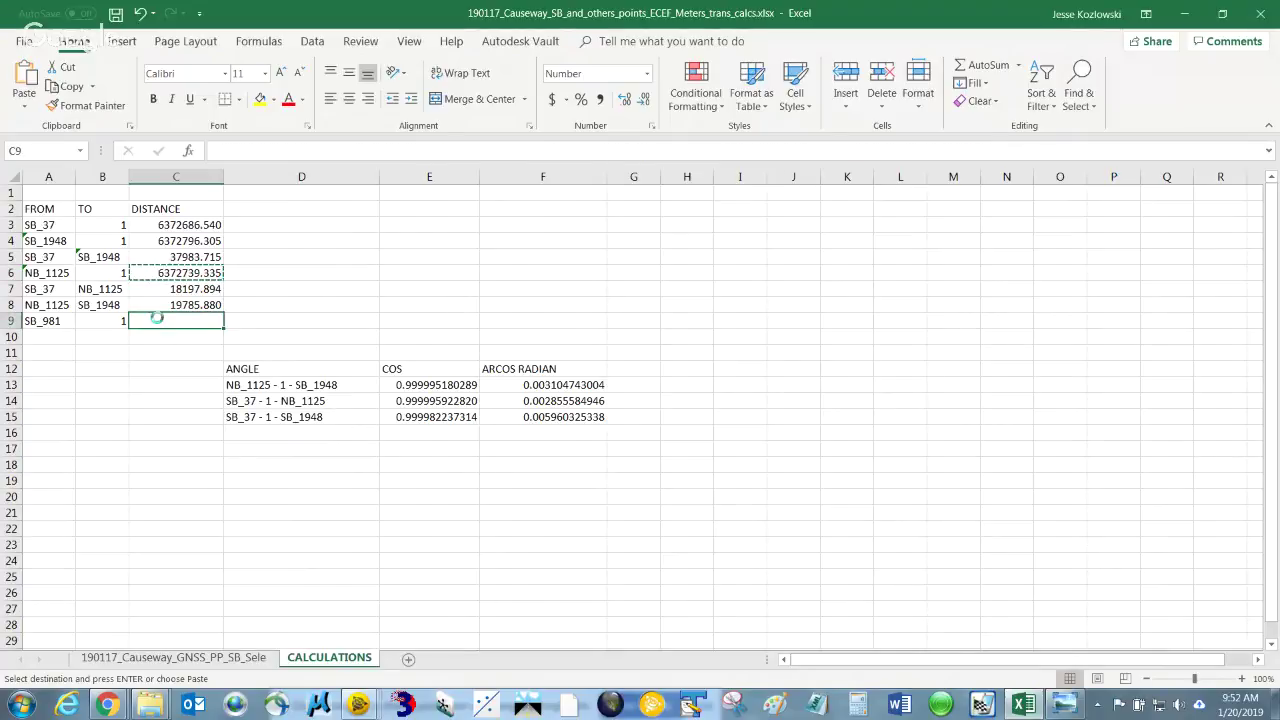
{"action": "key", "text": "ctrl+v"}
{"action": "key", "text": "Escape"}
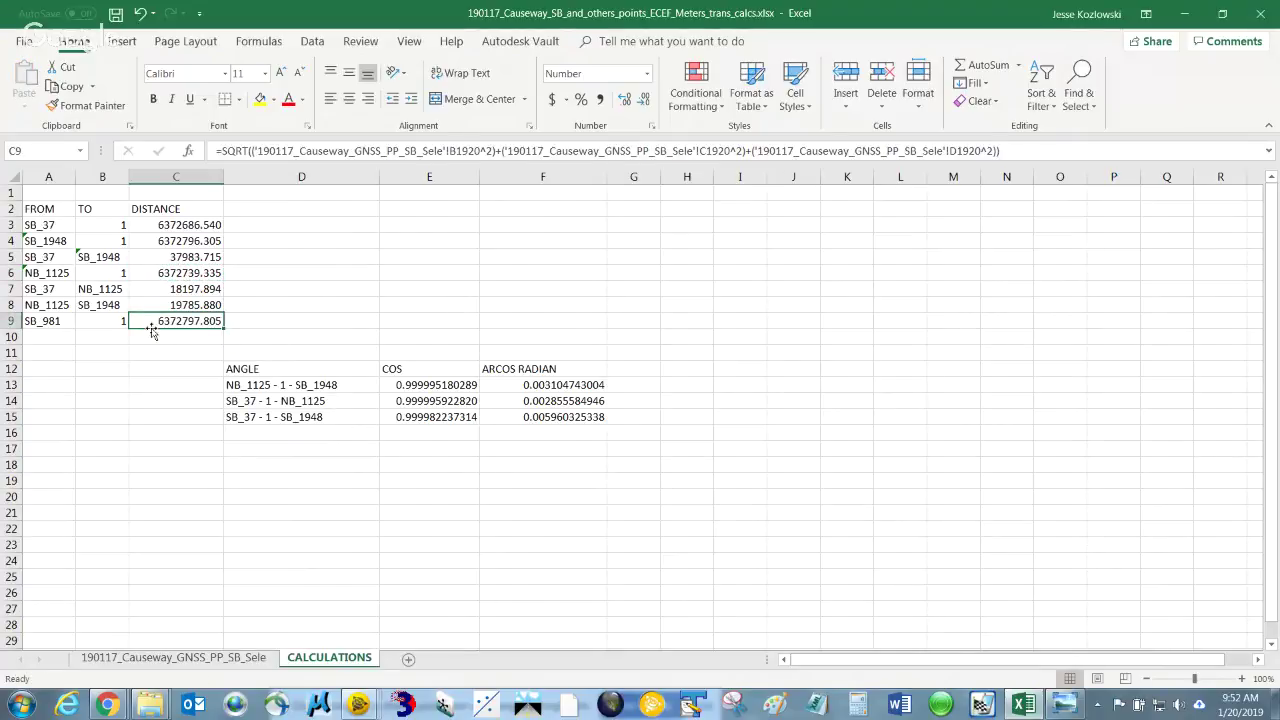
Set the X term of C9's distance formula to reference B947 on the GNSS sheet
{"action": "left_click", "coordinate": [484, 151]}
{"action": "key", "text": "BackSpace"}
{"action": "key", "text": "BackSpace"}
{"action": "key", "text": "BackSpace"}
{"action": "key", "text": "BackSpace"}
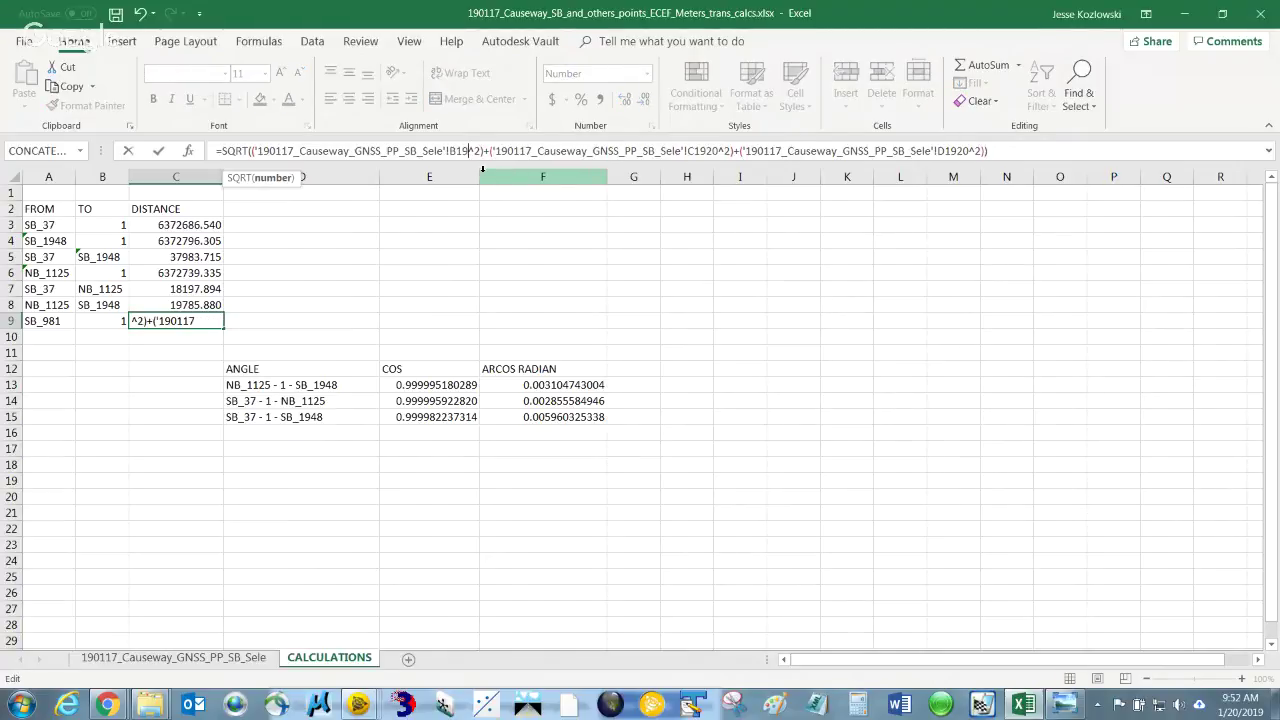
{"action": "type", "text": "9"}
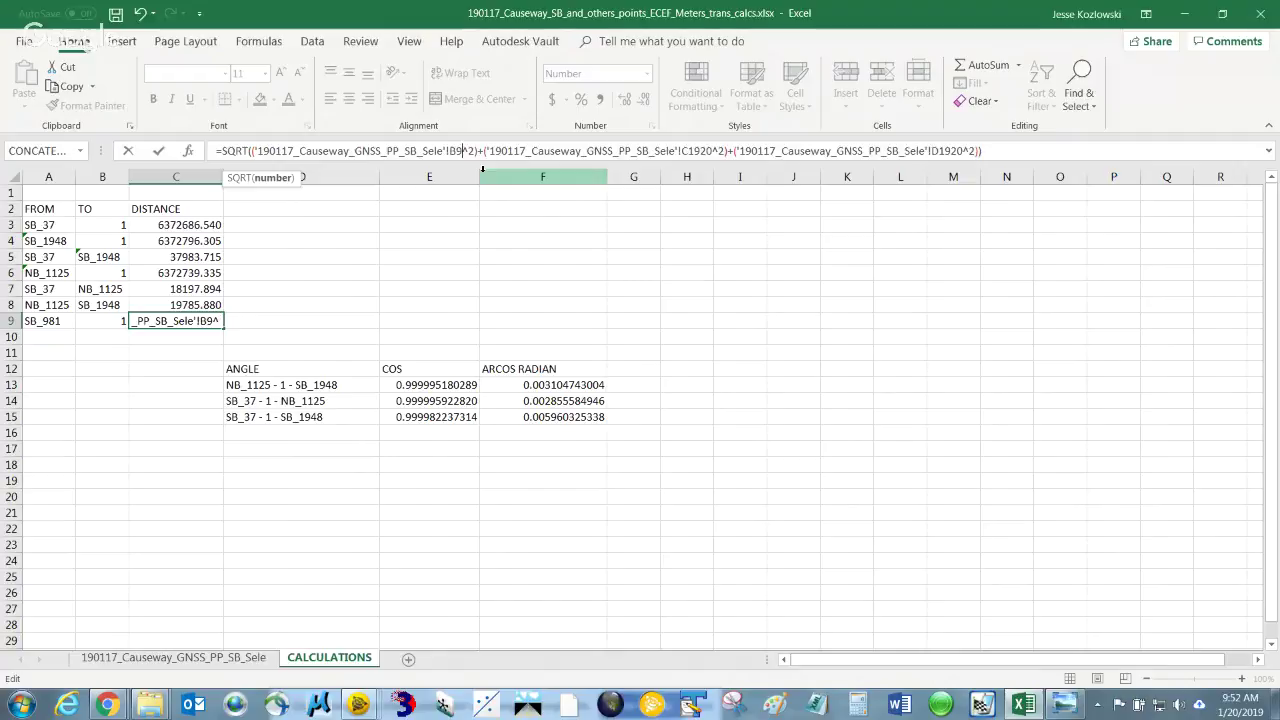
{"action": "type", "text": "47"}
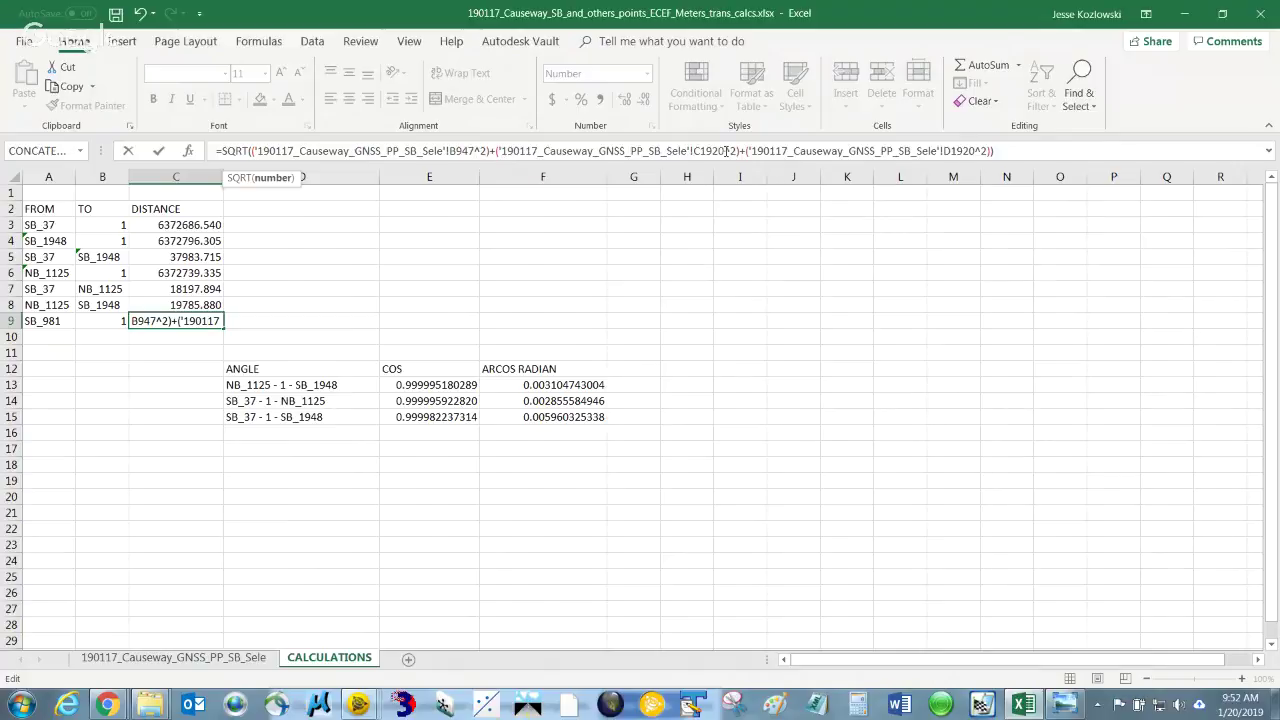
Set the Y term of C9's distance formula to reference C947 on the GNSS sheet
{"action": "key", "text": "BackSpace"}
{"action": "key", "text": "BackSpace"}
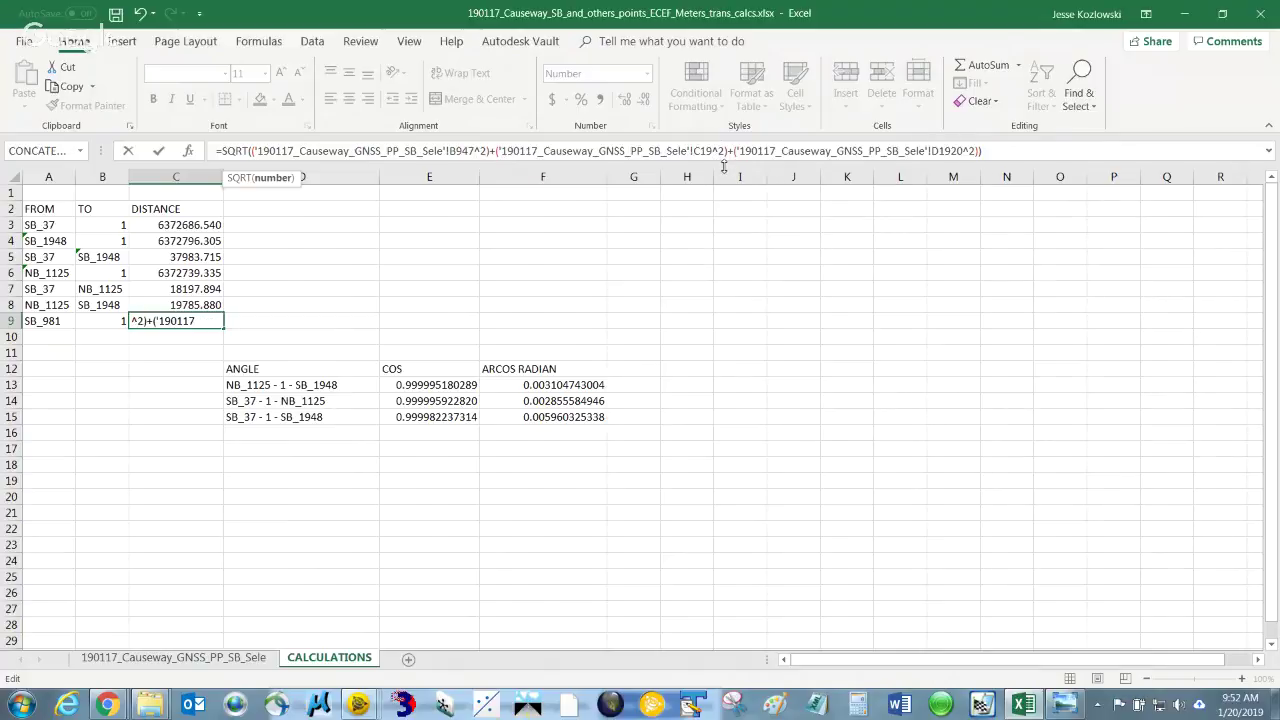
{"action": "key", "text": "BackSpace"}
{"action": "key", "text": "BackSpace"}
{"action": "type", "text": "94"}
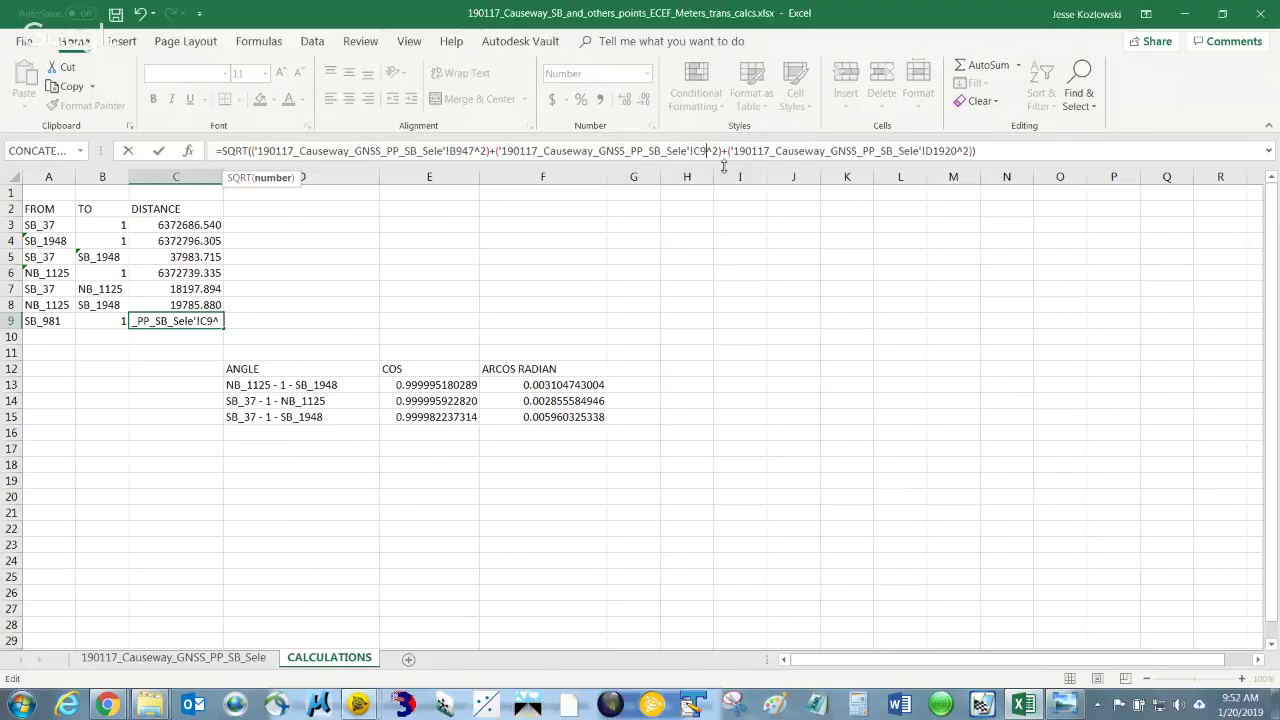
{"action": "type", "text": "7"}
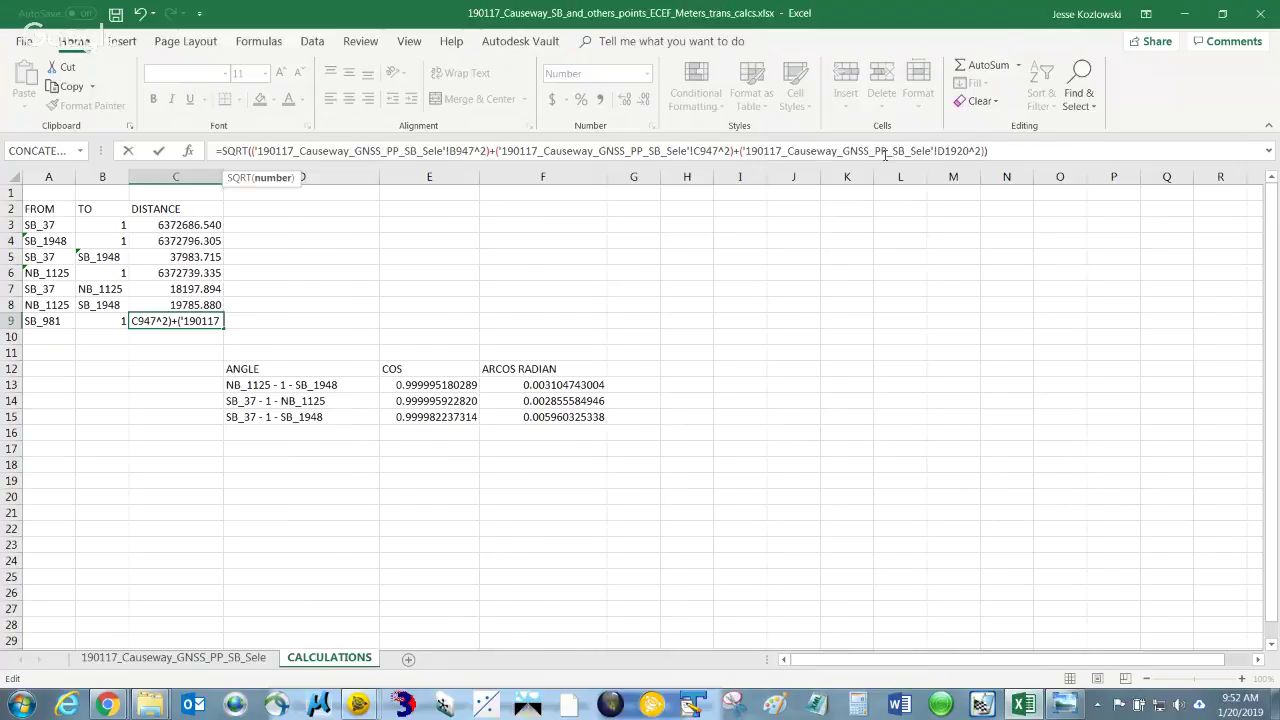
Complete C9's distance formula with the Z term referencing D947, and return to the Transformation_Crossection project in Trimble Business Center
{"action": "left_click", "coordinate": [967, 150]}
{"action": "type", "text": "0"}
{"action": "key", "text": "BackSpace"}
{"action": "key", "text": "BackSpace"}
{"action": "key", "text": "BackSpace"}
{"action": "key", "text": "BackSpace"}
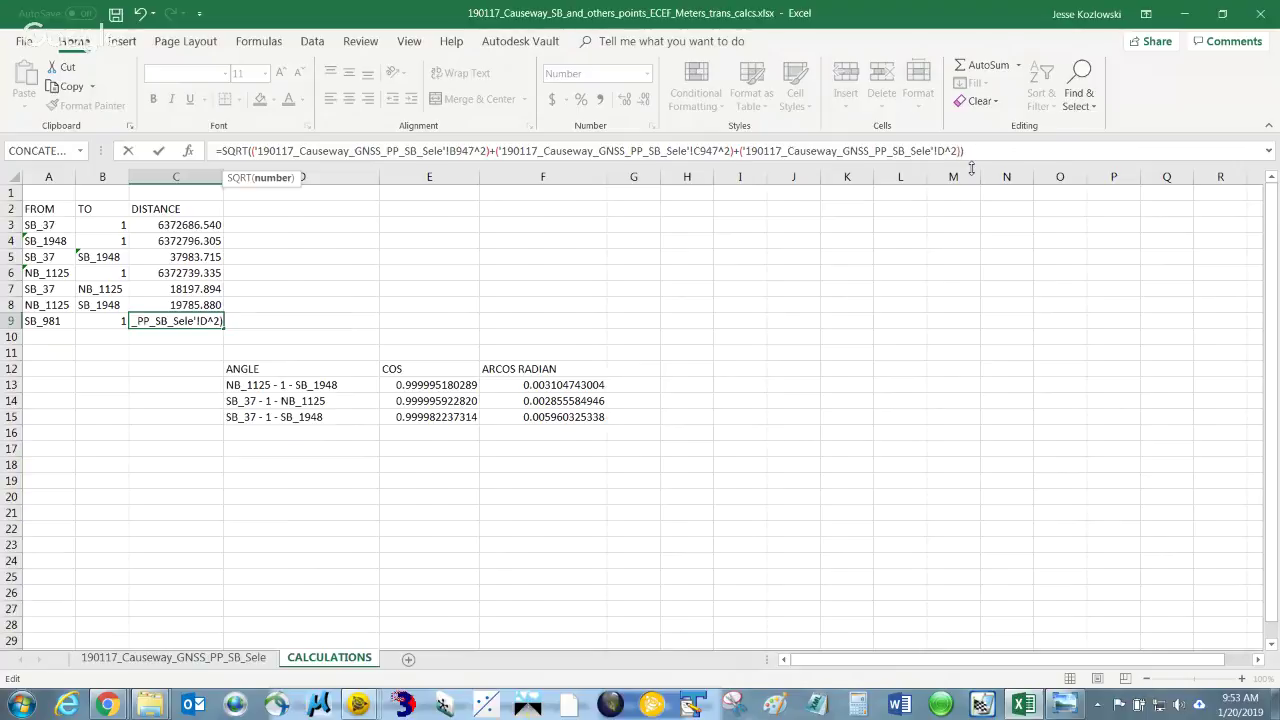
{"action": "type", "text": "947"}
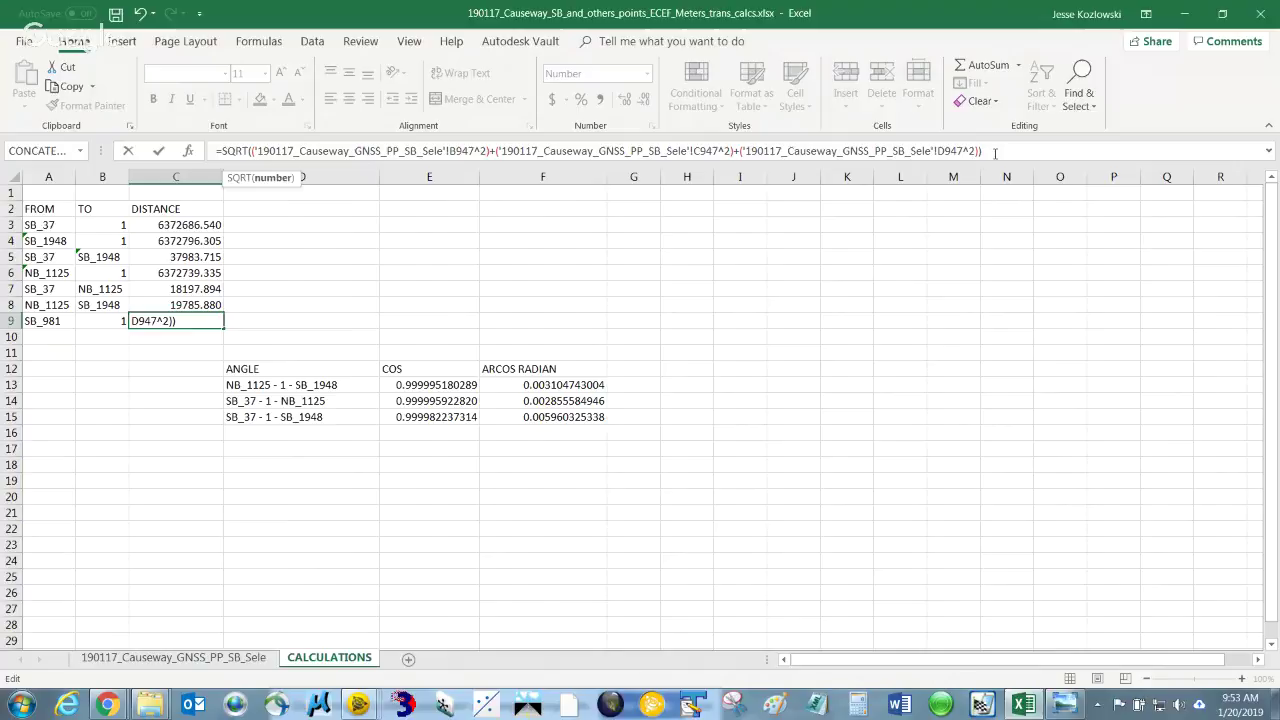
{"action": "key", "text": "Return"}
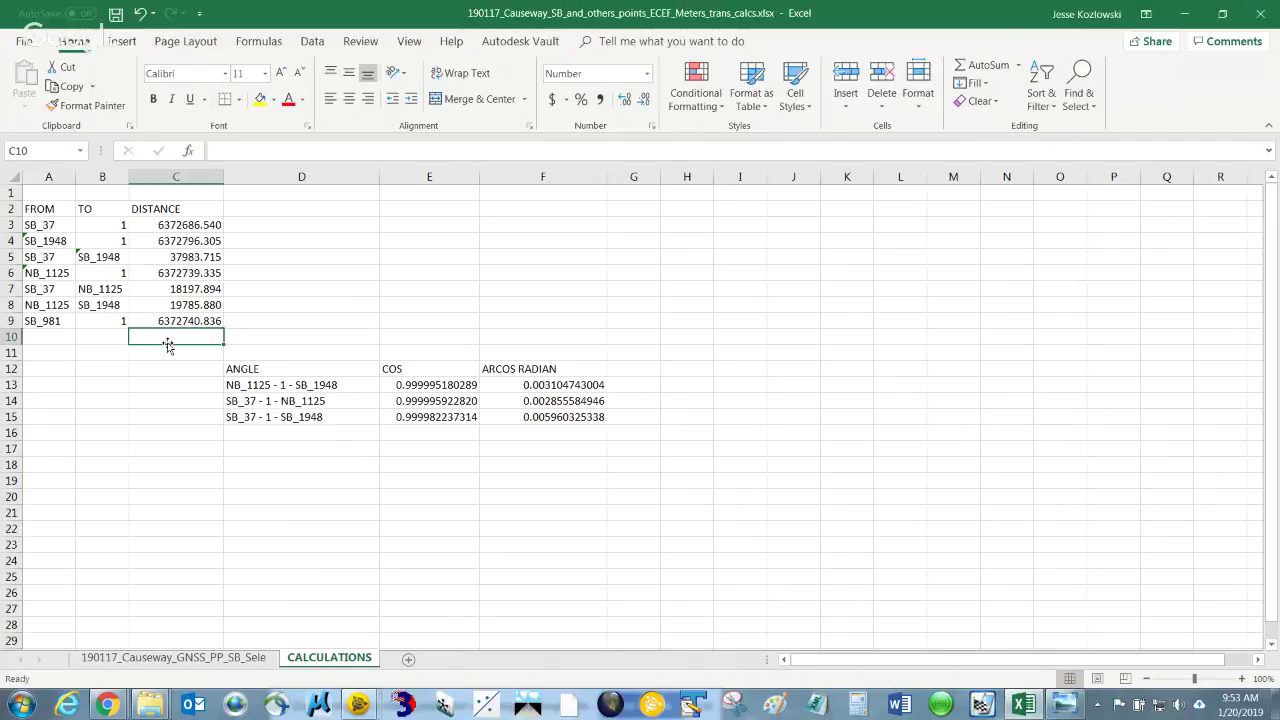
{"action": "key", "text": "alt+Tab"}
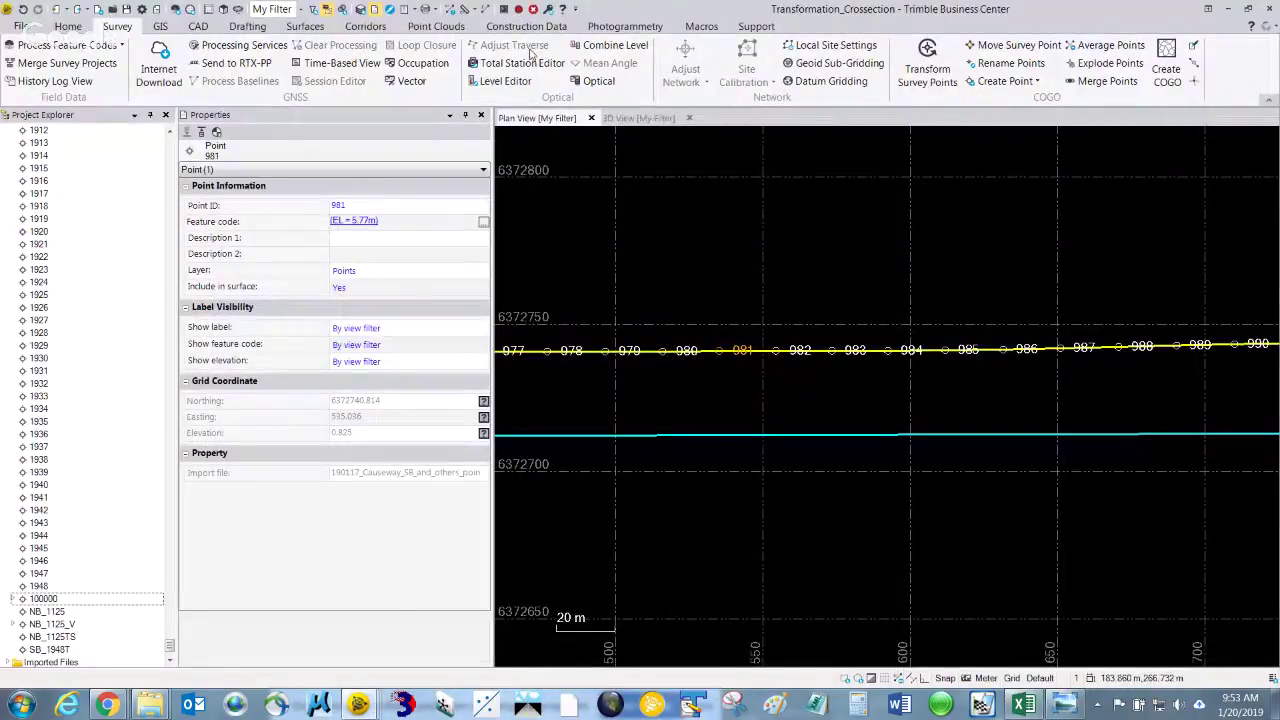
Measure the inverse from causeway point 981 to origin point 1 in the plan view
{"action": "left_click", "coordinate": [486, 9]}
{"action": "double_click", "coordinate": [978, 211]}
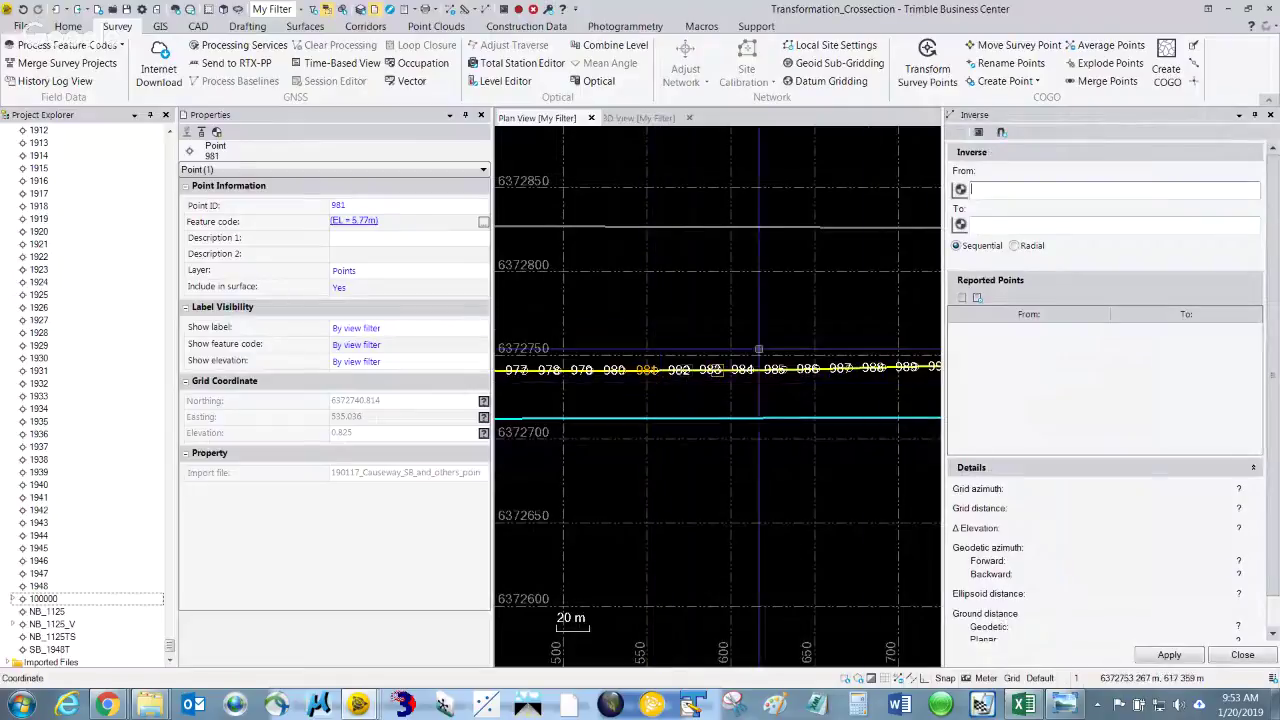
{"action": "scroll", "coordinate": [645, 375], "scroll_direction": "up", "scroll_amount": 2}
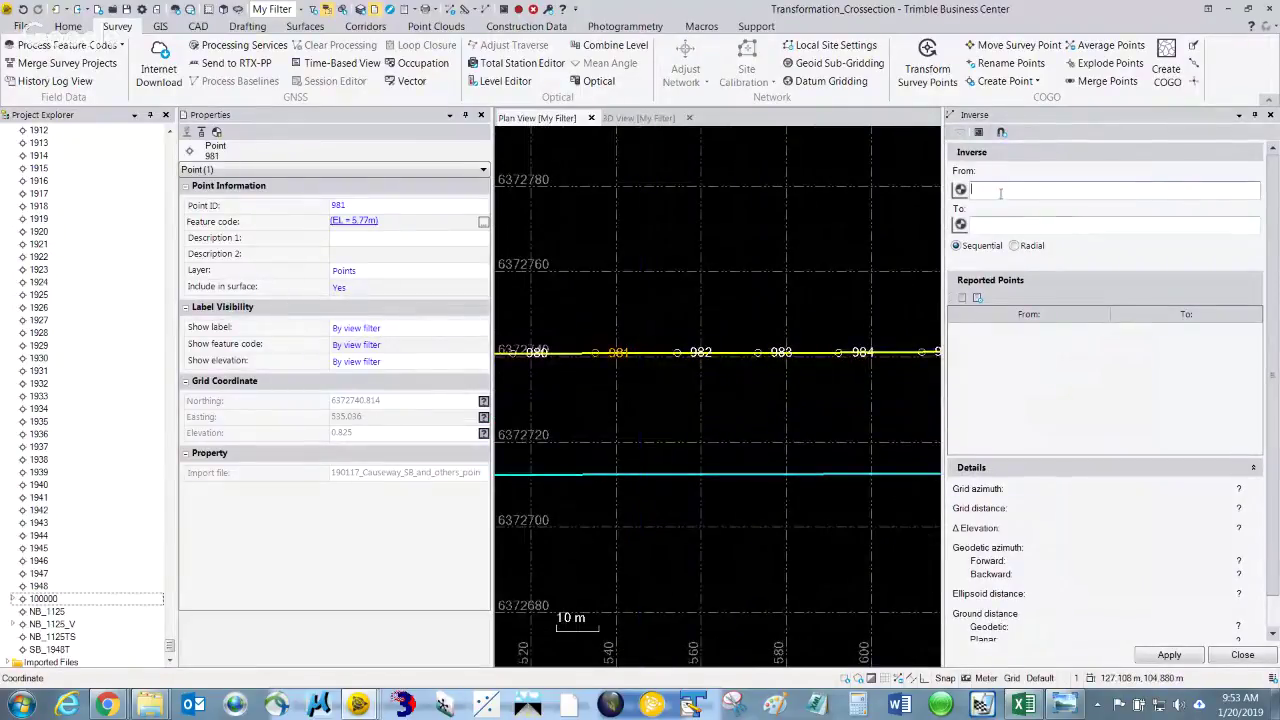
{"action": "right_click", "coordinate": [999, 191]}
{"action": "left_click", "coordinate": [1058, 418]}
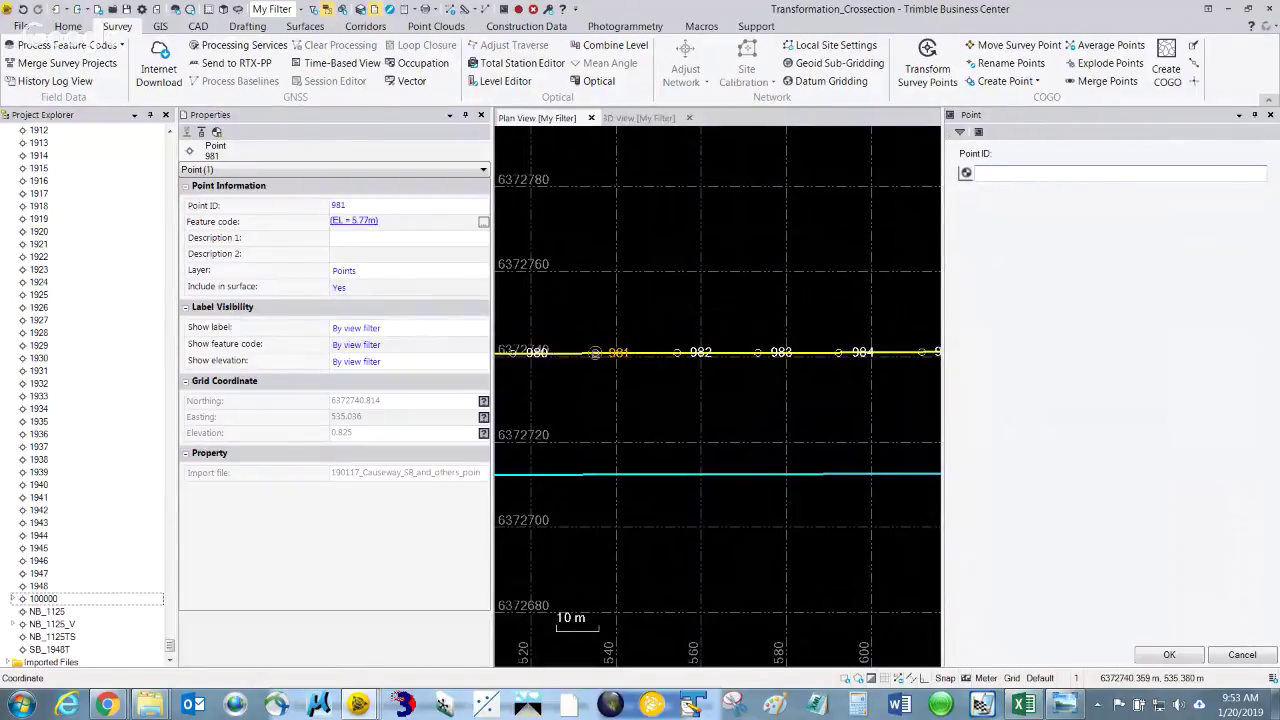
{"action": "left_click", "coordinate": [595, 353]}
{"action": "left_click", "coordinate": [1014, 225]}
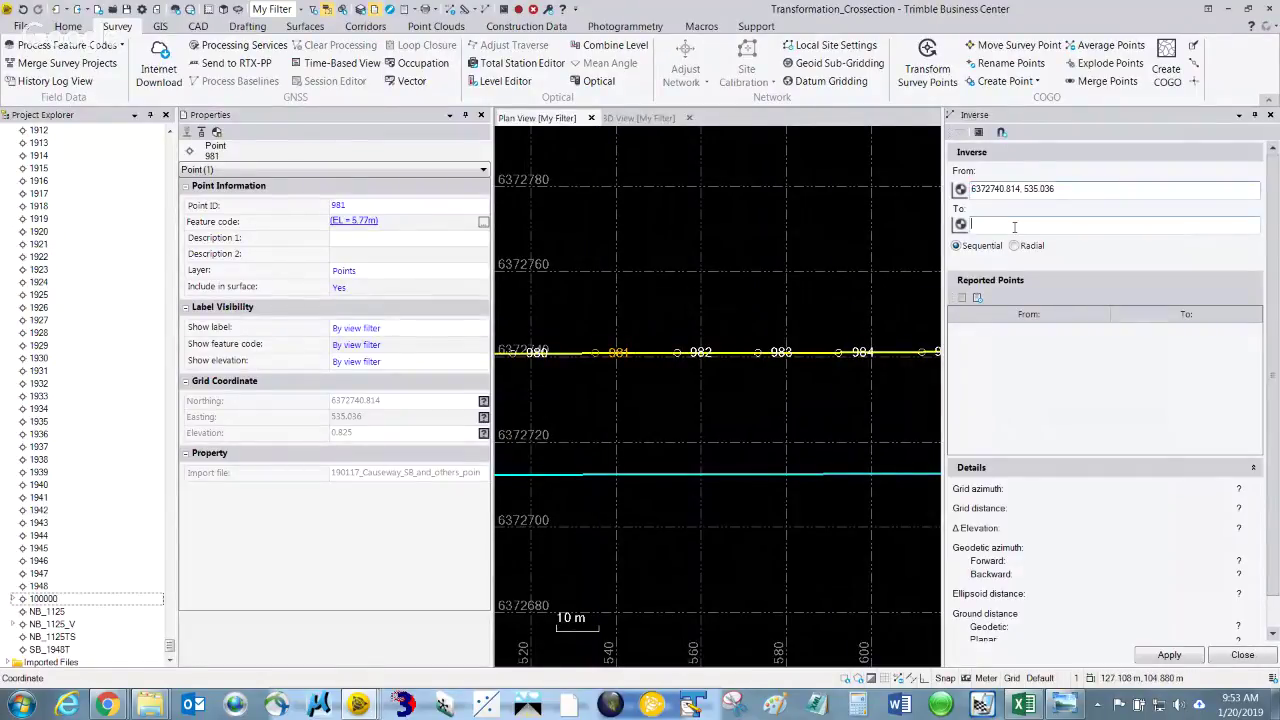
{"action": "type", "text": "1"}
{"action": "key", "text": "Return"}
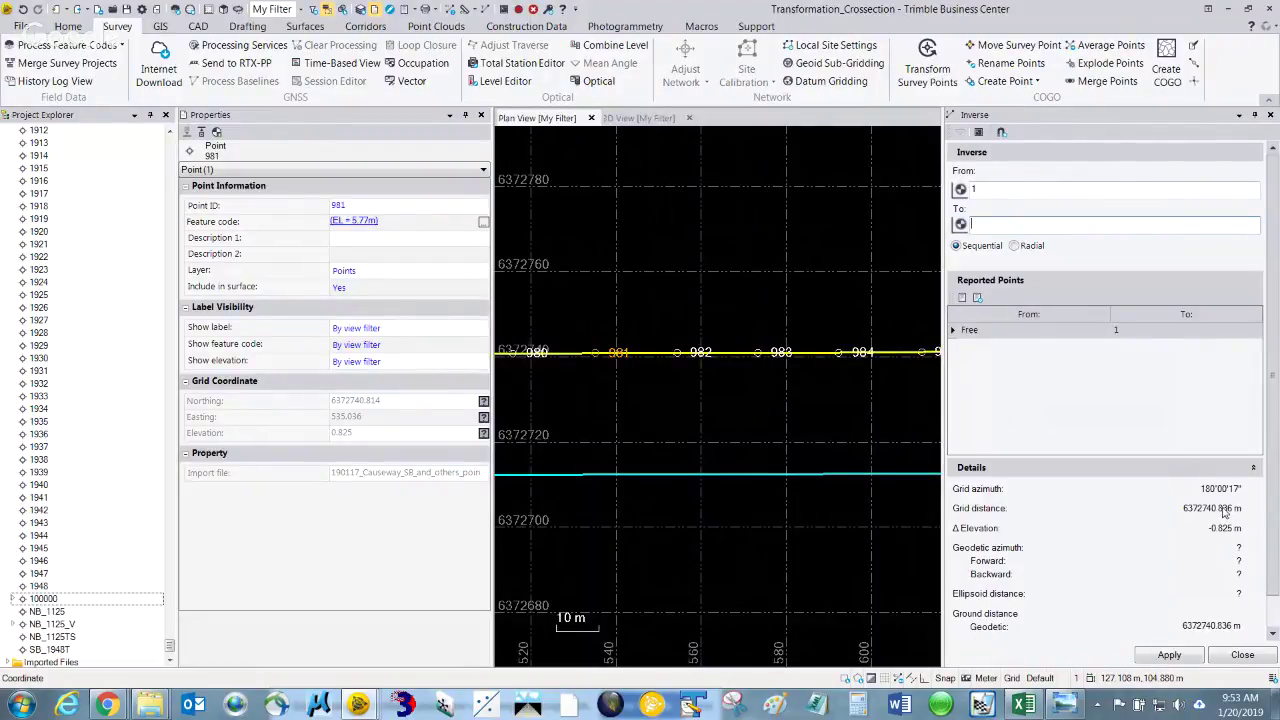
Compare the inverse's grid distance with the SB_981 distance in C9 of the Excel CALCULATIONS sheet
{"action": "key", "text": "alt+Tab"}
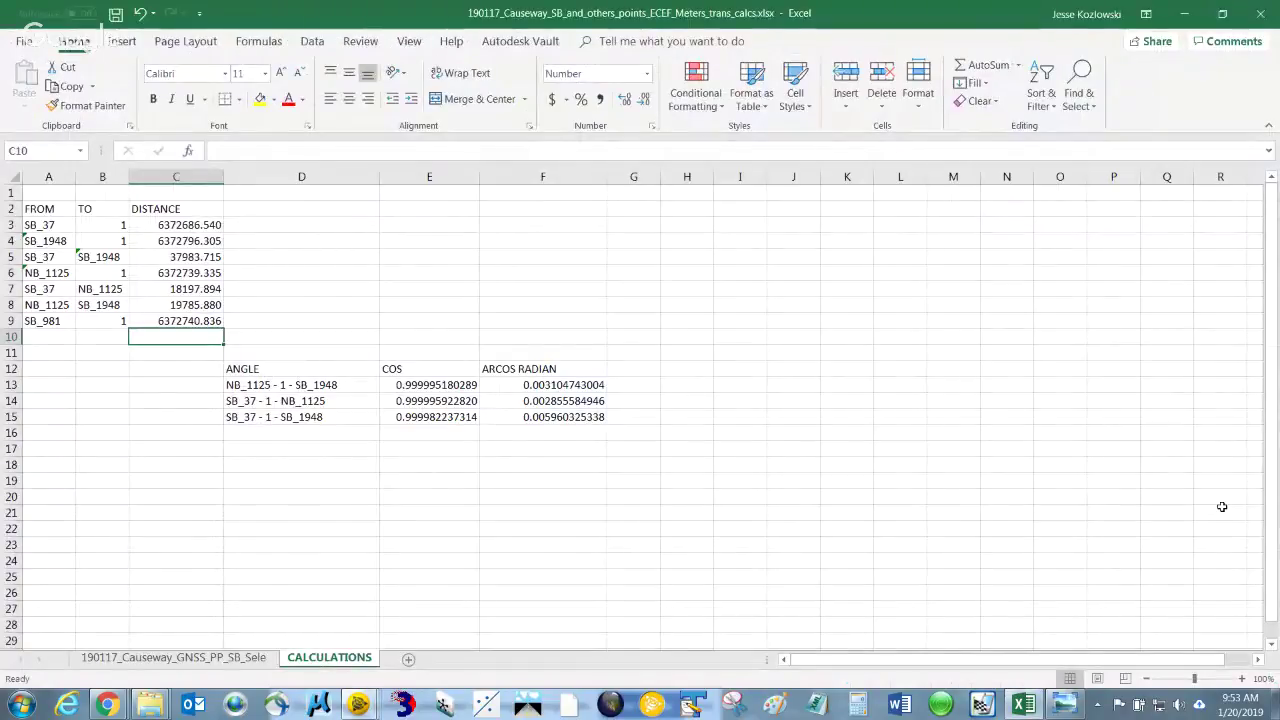
{"action": "key", "text": "alt+Tab"}
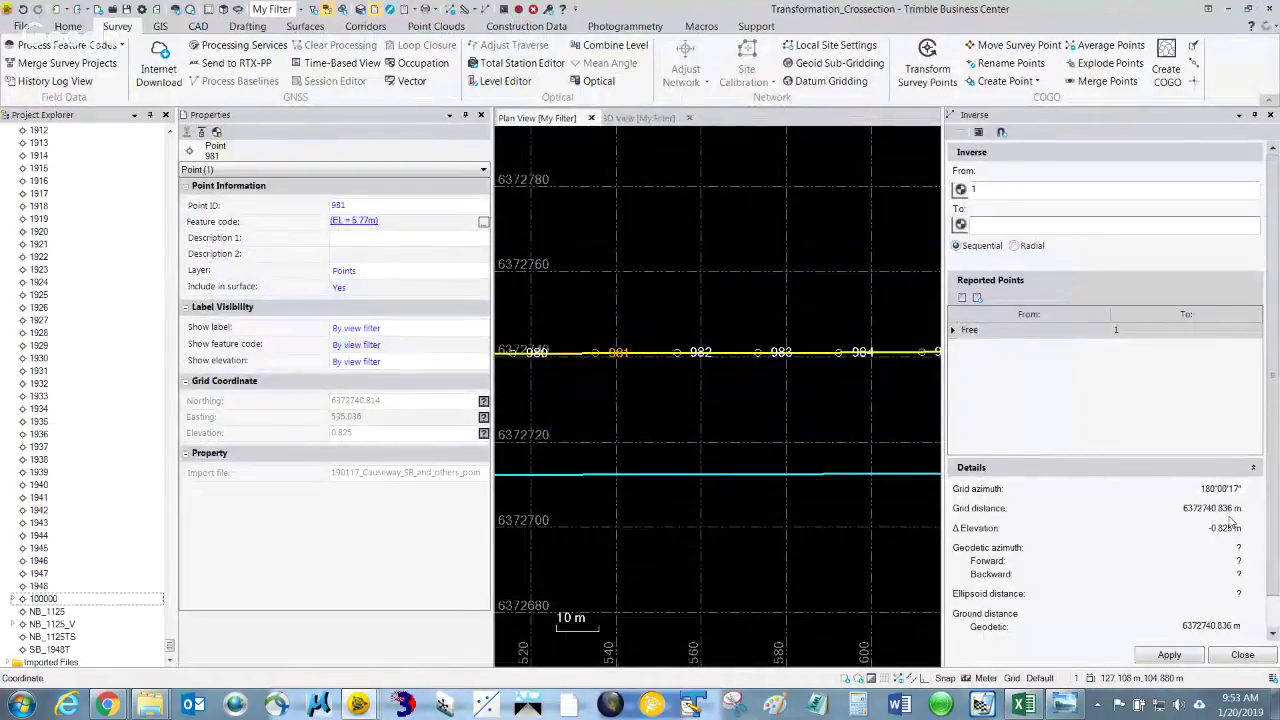
{"action": "key", "text": "alt+Tab"}
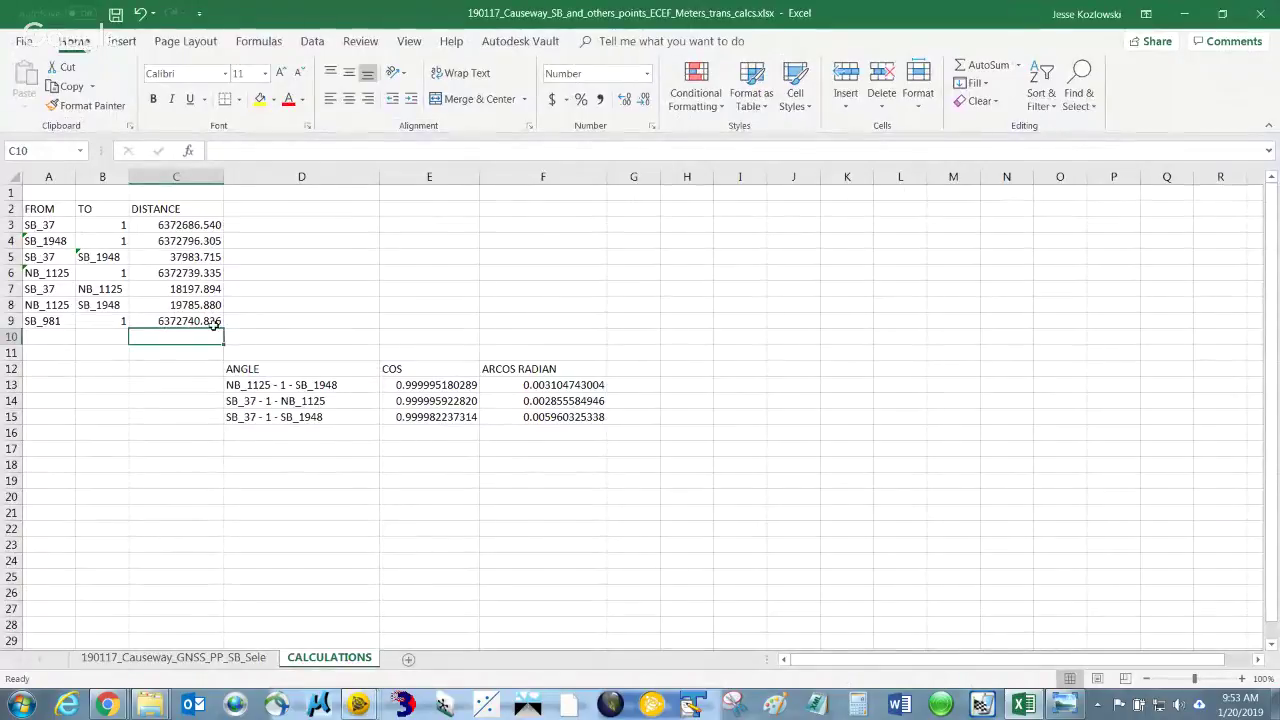
Insert two blank rows at rows 10 and 11, directly below the SB_981 row
{"action": "left_click", "coordinate": [9, 337]}
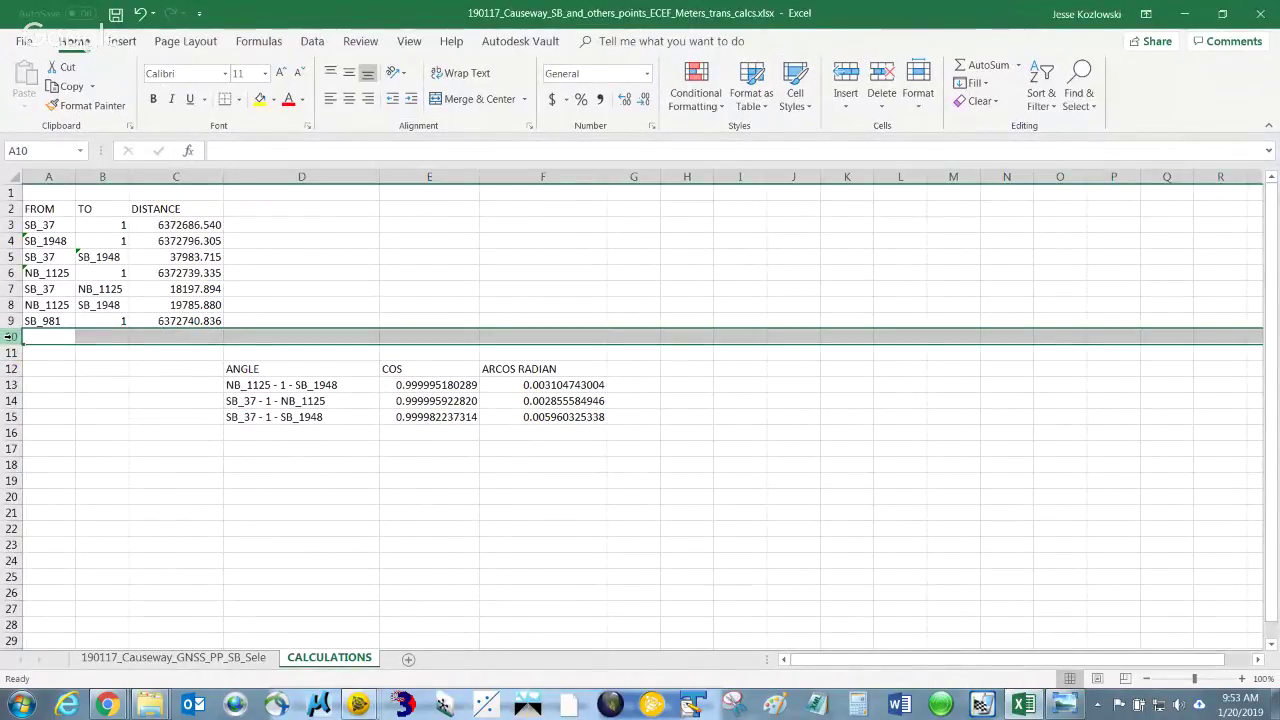
{"action": "left_click_drag", "start_coordinate": [10, 336], "coordinate": [12, 352]}
{"action": "right_click", "coordinate": [12, 352]}
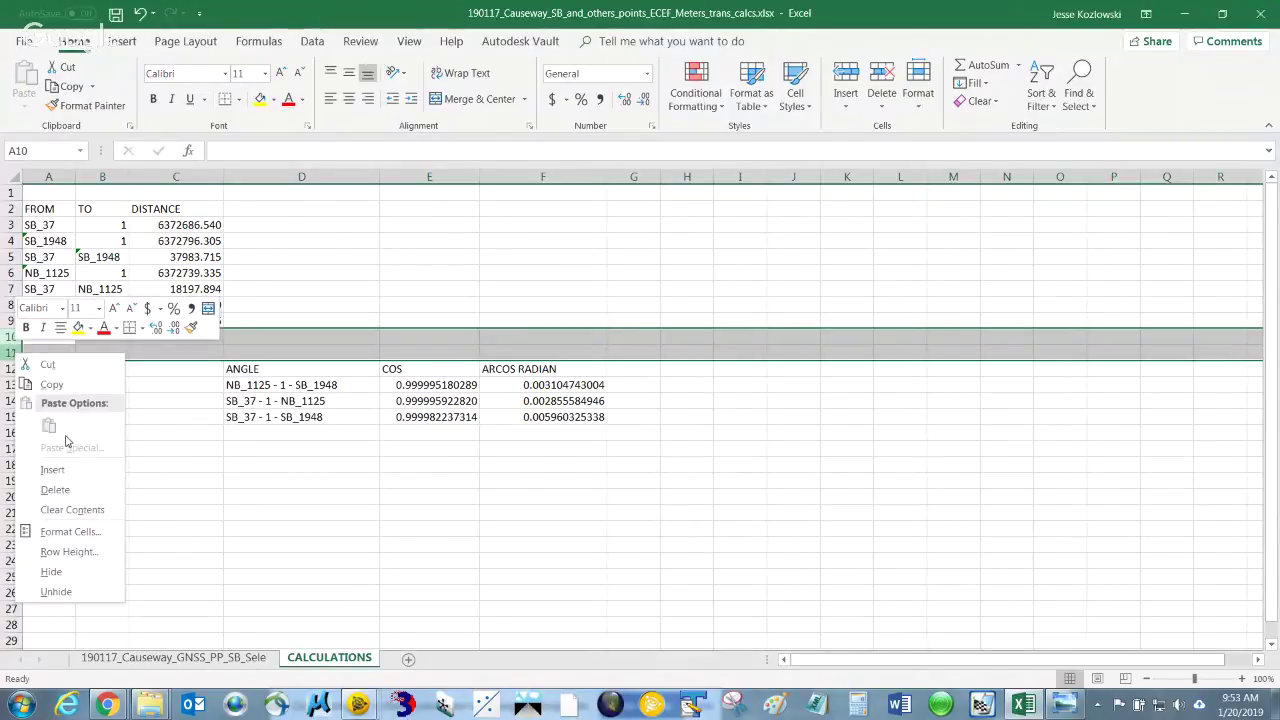
{"action": "left_click", "coordinate": [50, 466]}
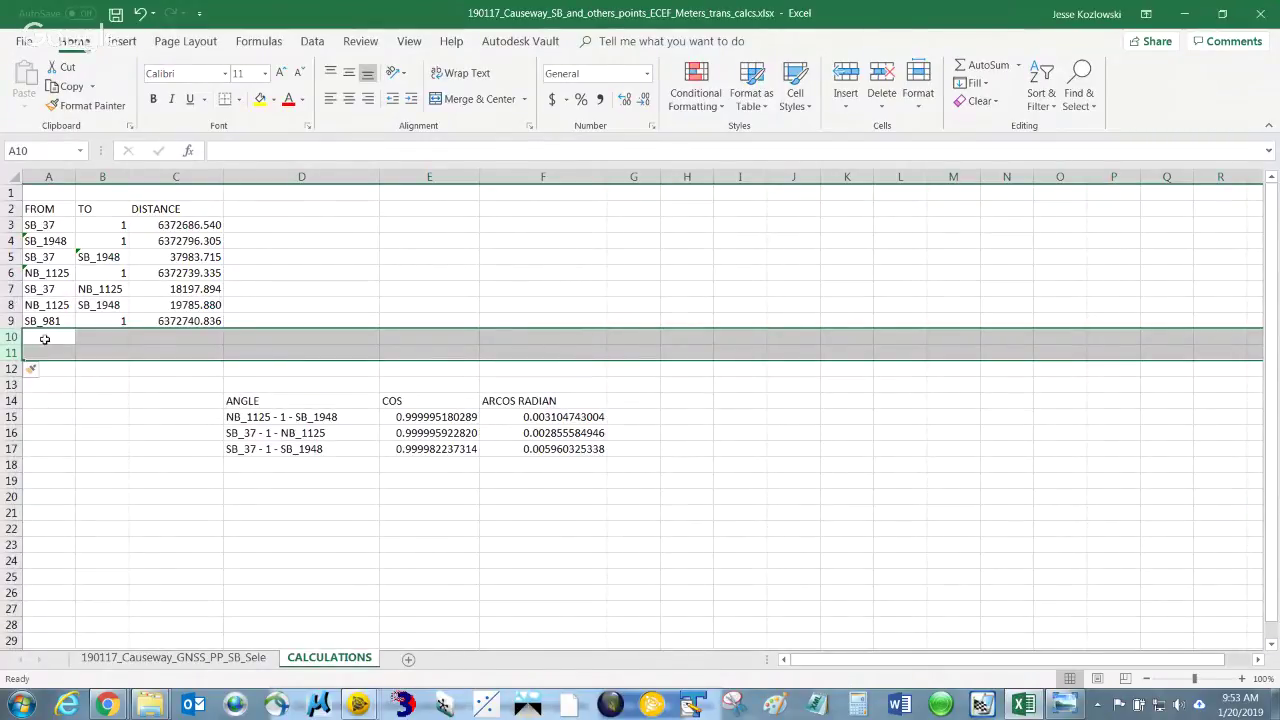
Set the FROM cell A10 to reference point SB_37 in A3 of the GNSS sheet
{"action": "left_click", "coordinate": [47, 339]}
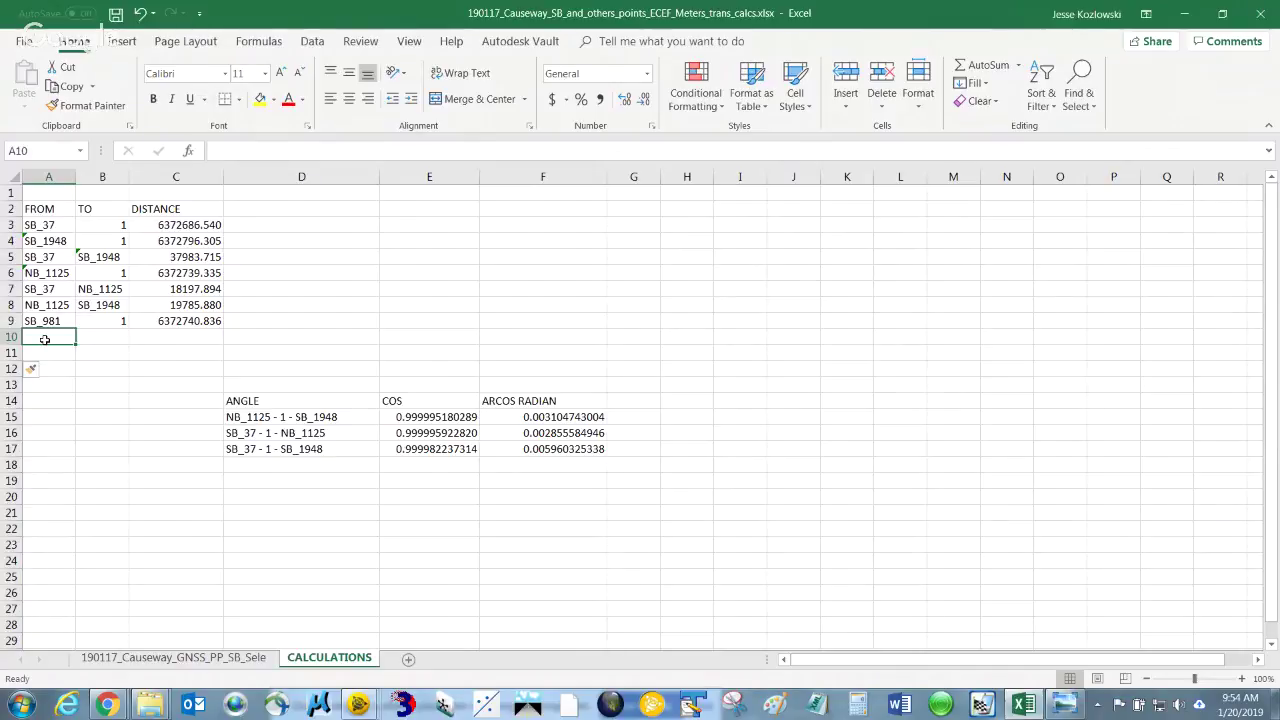
{"action": "type", "text": "="}
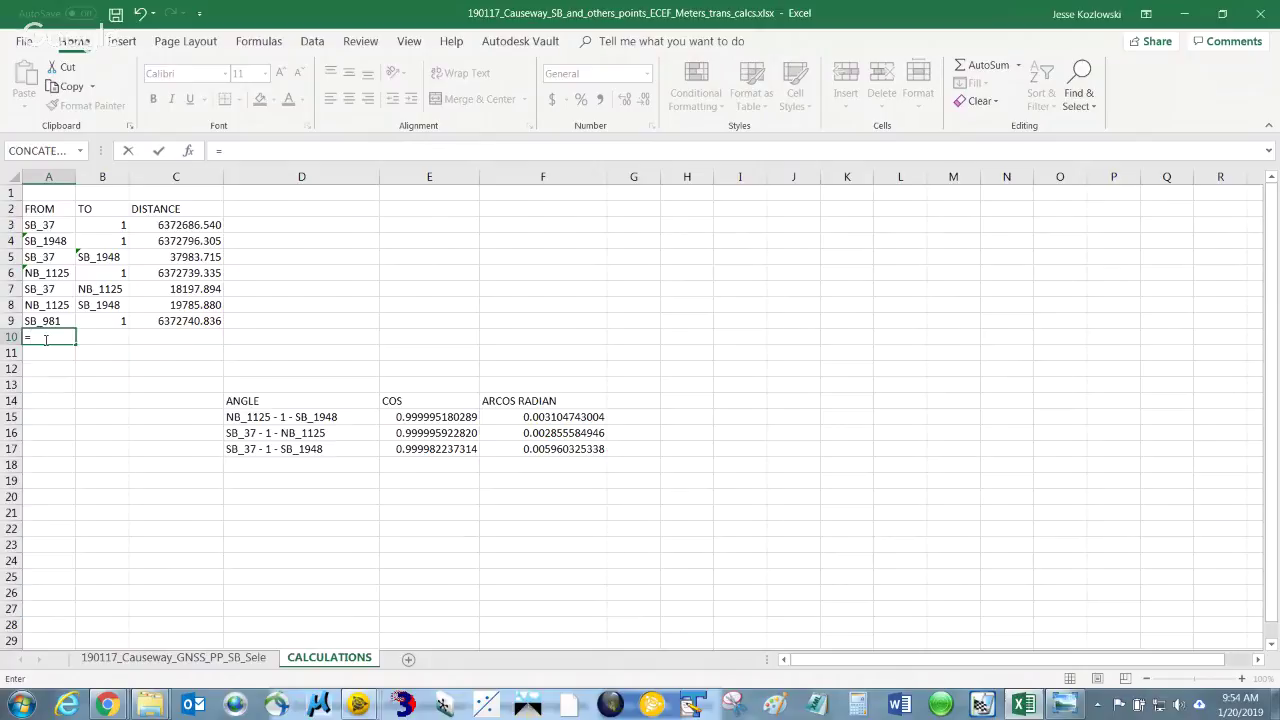
{"action": "left_click", "coordinate": [155, 659]}
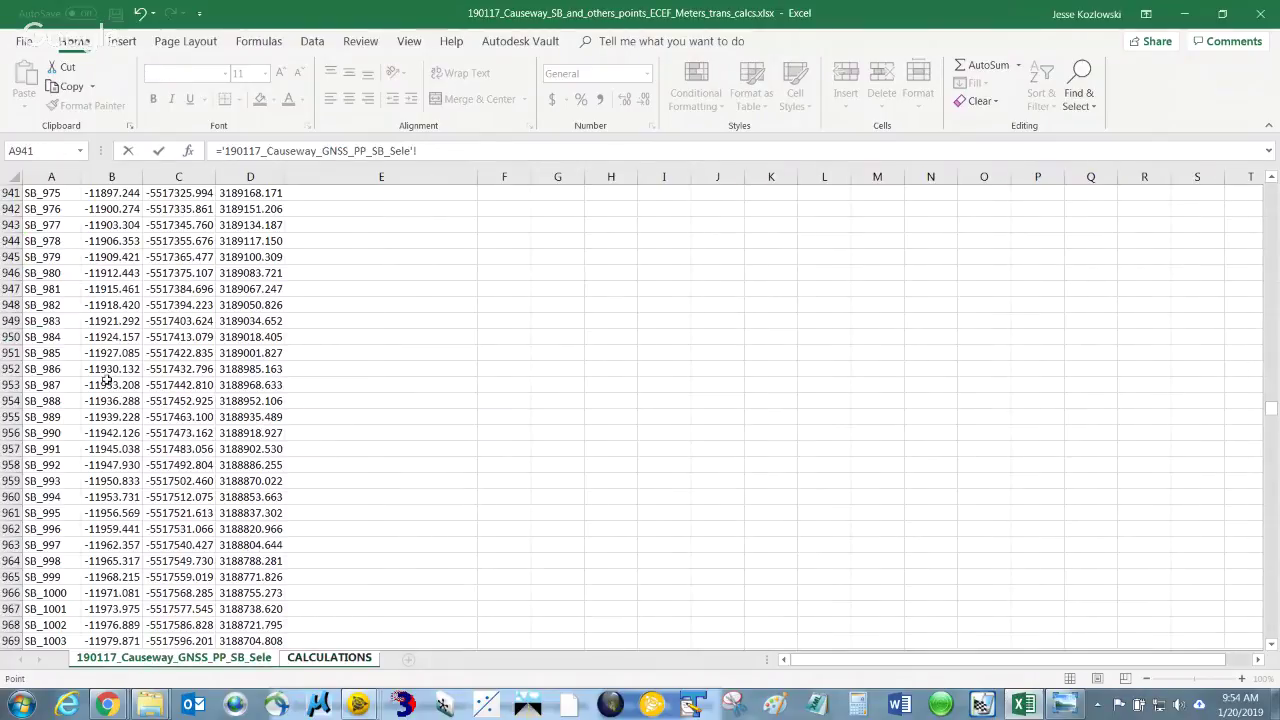
{"action": "left_click_drag", "start_coordinate": [1270, 407], "coordinate": [1241, 196]}
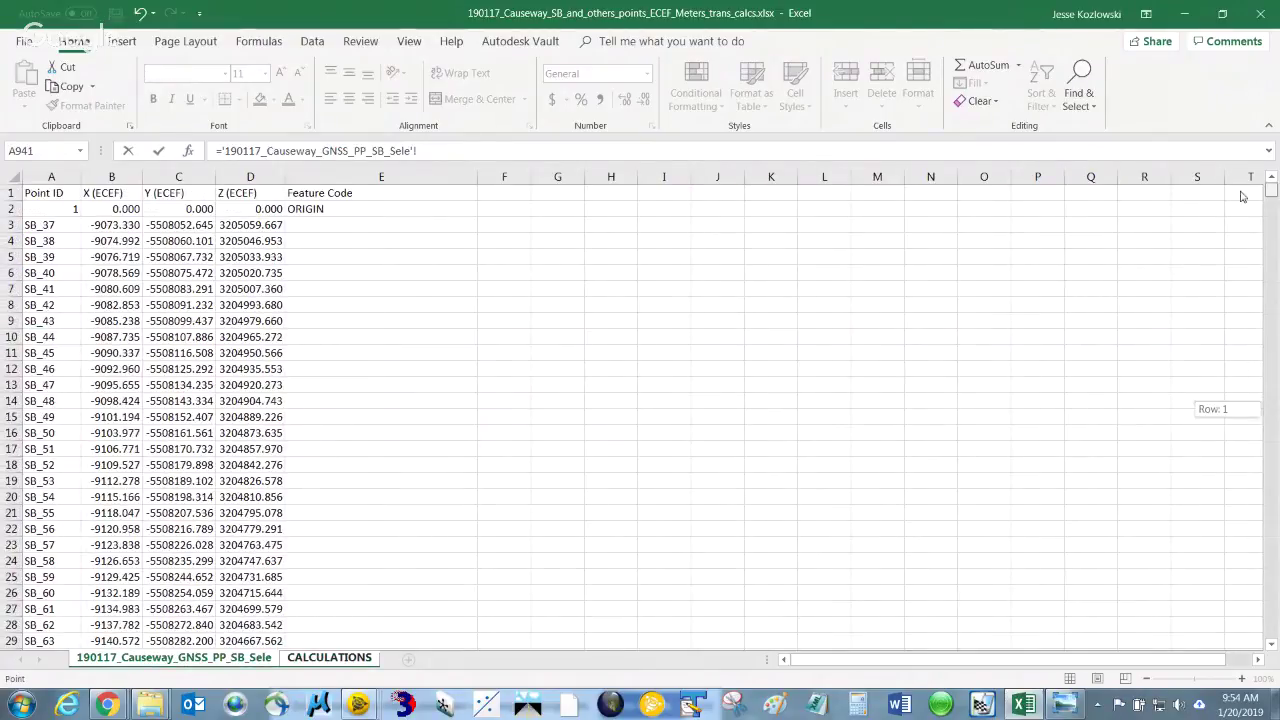
{"action": "left_click", "coordinate": [60, 228]}
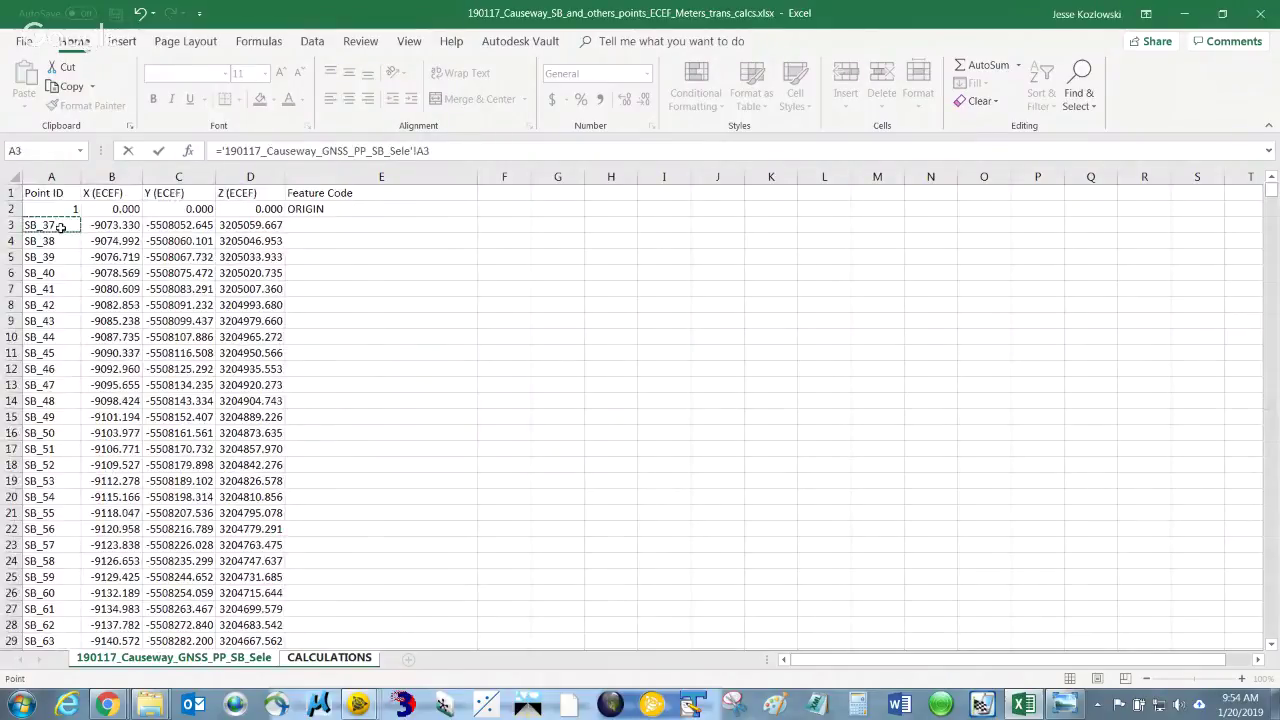
{"action": "key", "text": "Return"}
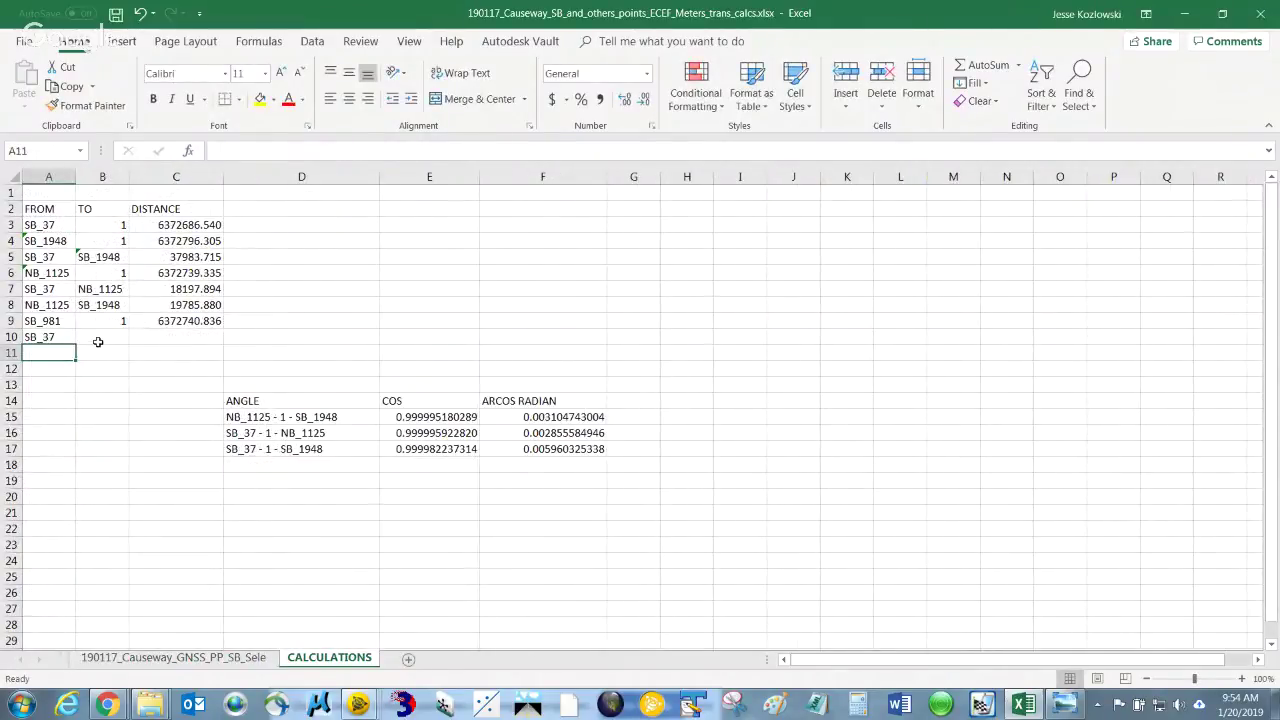
Set the TO cell B10 to reference point SB_981 in A947 of the GNSS sheet
{"action": "left_click", "coordinate": [101, 340]}
{"action": "right_click", "coordinate": [101, 340]}
{"action": "left_click", "coordinate": [95, 339]}
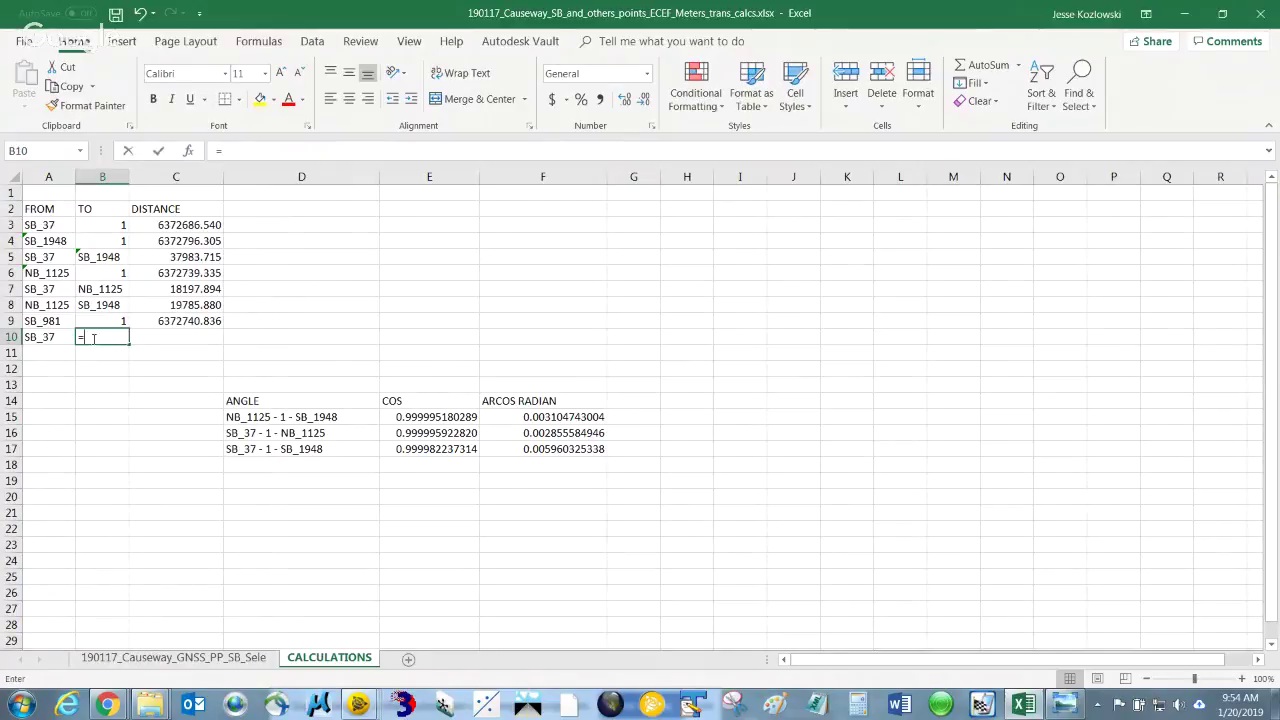
{"action": "type", "text": "="}
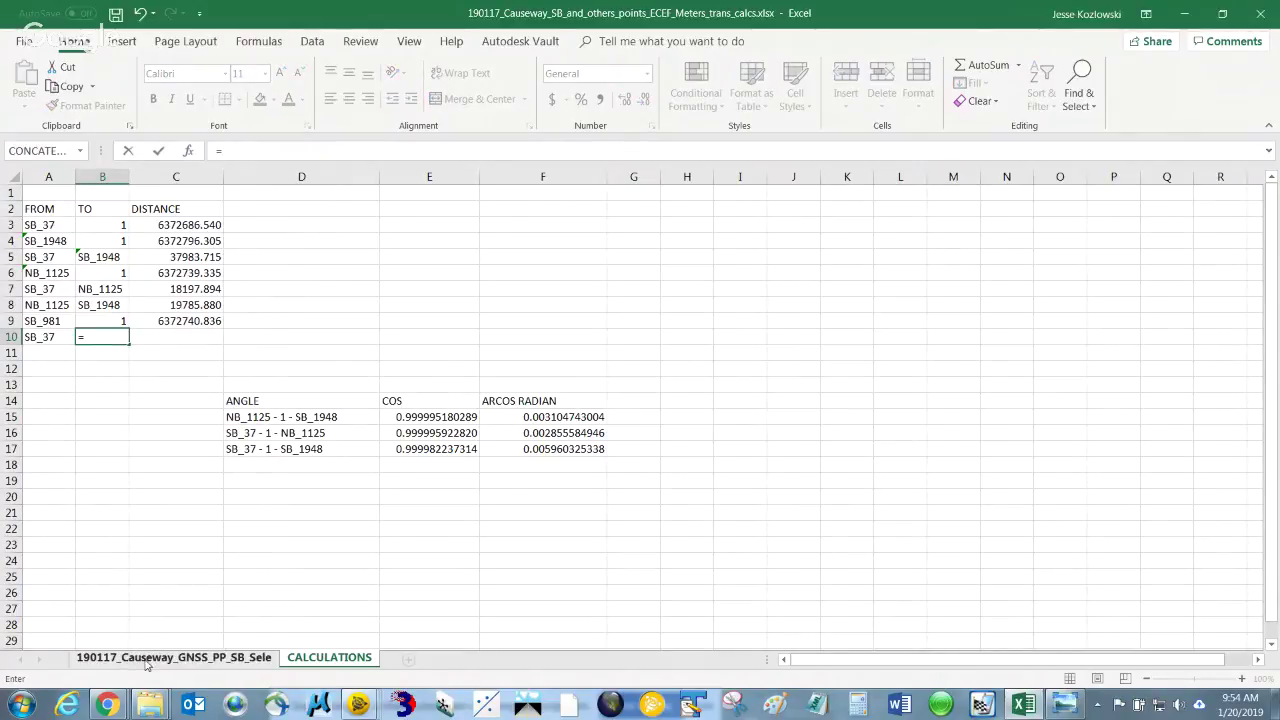
{"action": "left_click", "coordinate": [148, 658]}
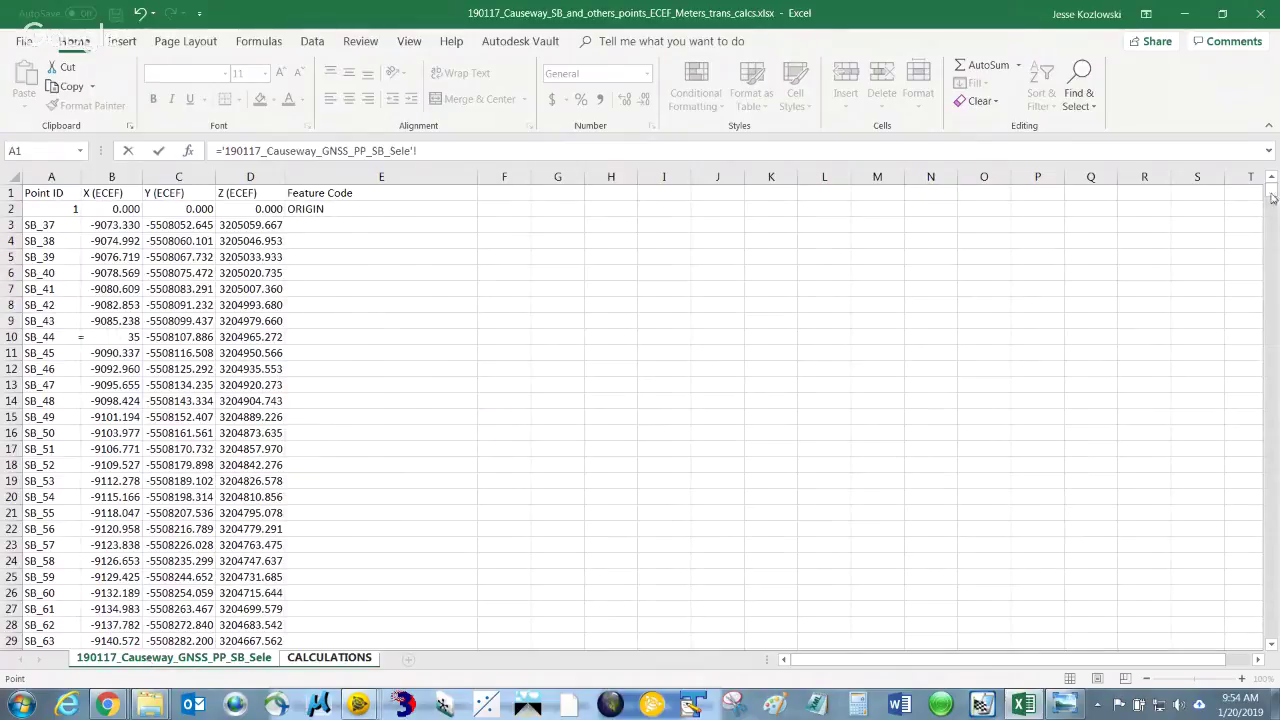
{"action": "left_click_drag", "start_coordinate": [1271, 196], "coordinate": [1273, 403]}
{"action": "scroll", "coordinate": [783, 512], "scroll_direction": "down", "scroll_amount": 4}
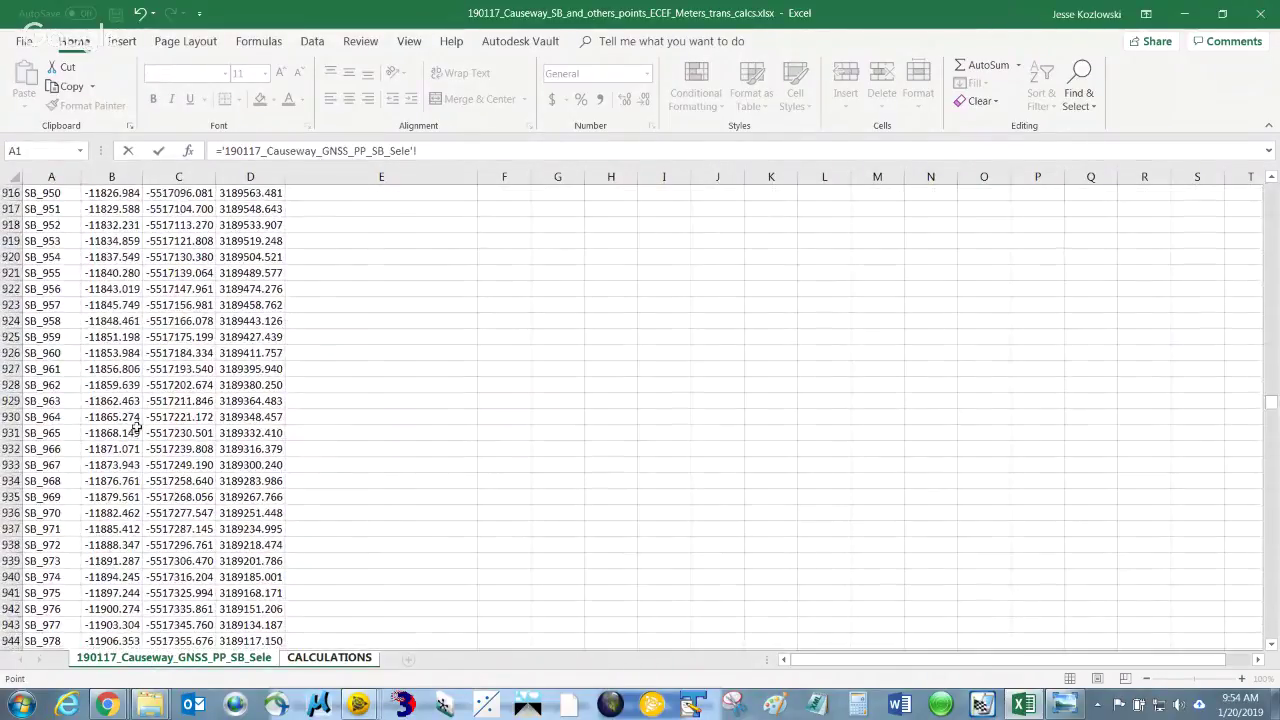
{"action": "scroll", "coordinate": [57, 317], "scroll_direction": "up", "scroll_amount": 12}
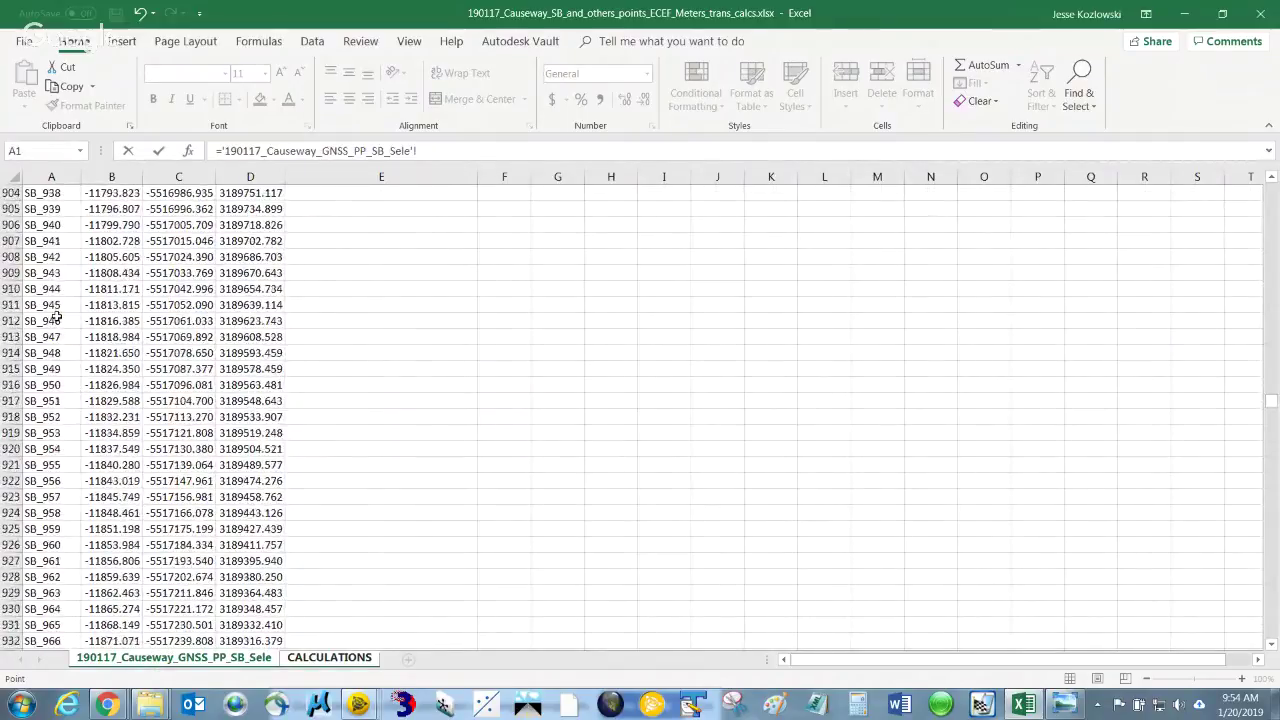
{"action": "scroll", "coordinate": [57, 317], "scroll_direction": "down", "scroll_amount": 3}
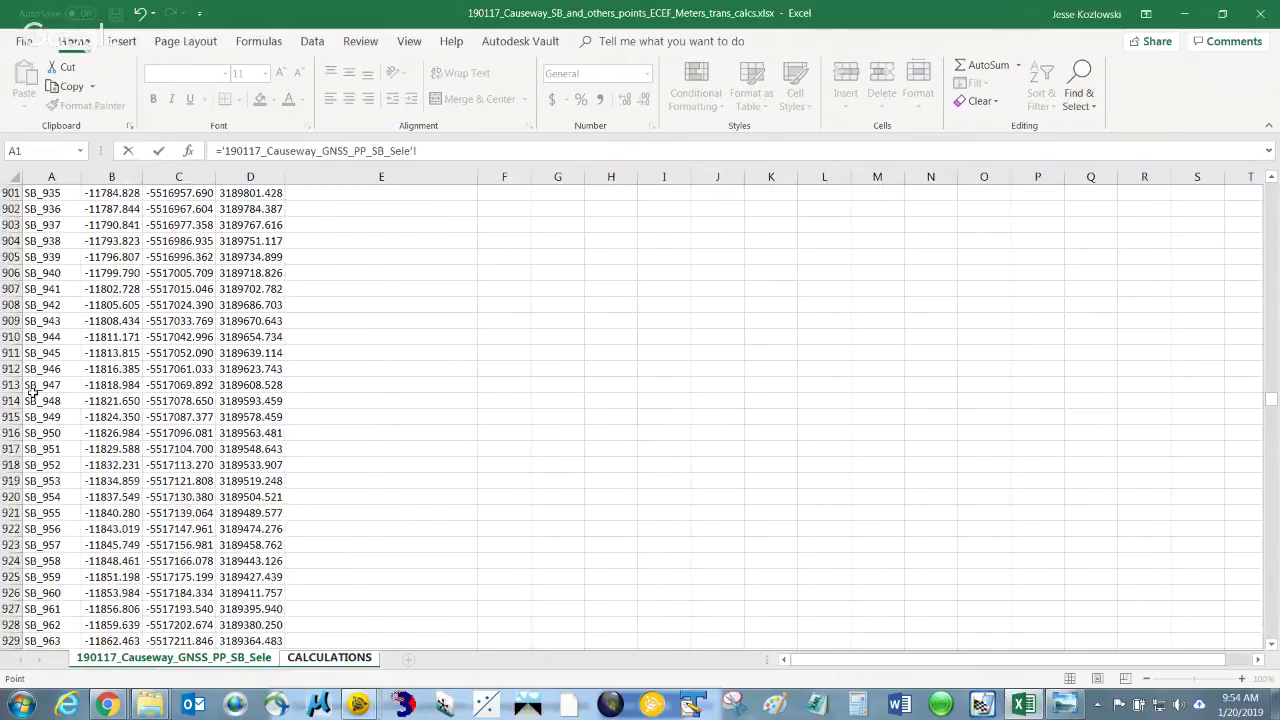
{"action": "scroll", "coordinate": [33, 392], "scroll_direction": "down", "scroll_amount": 11}
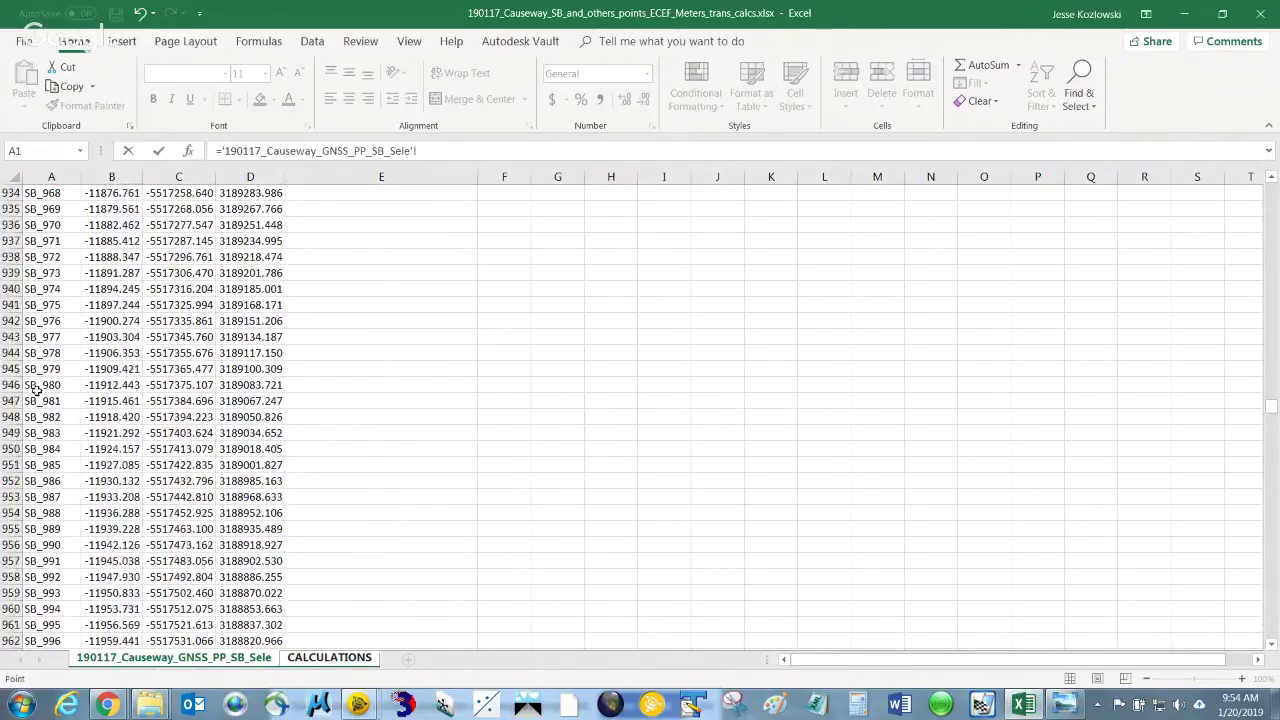
{"action": "left_click", "coordinate": [45, 401]}
{"action": "key", "text": "Return"}
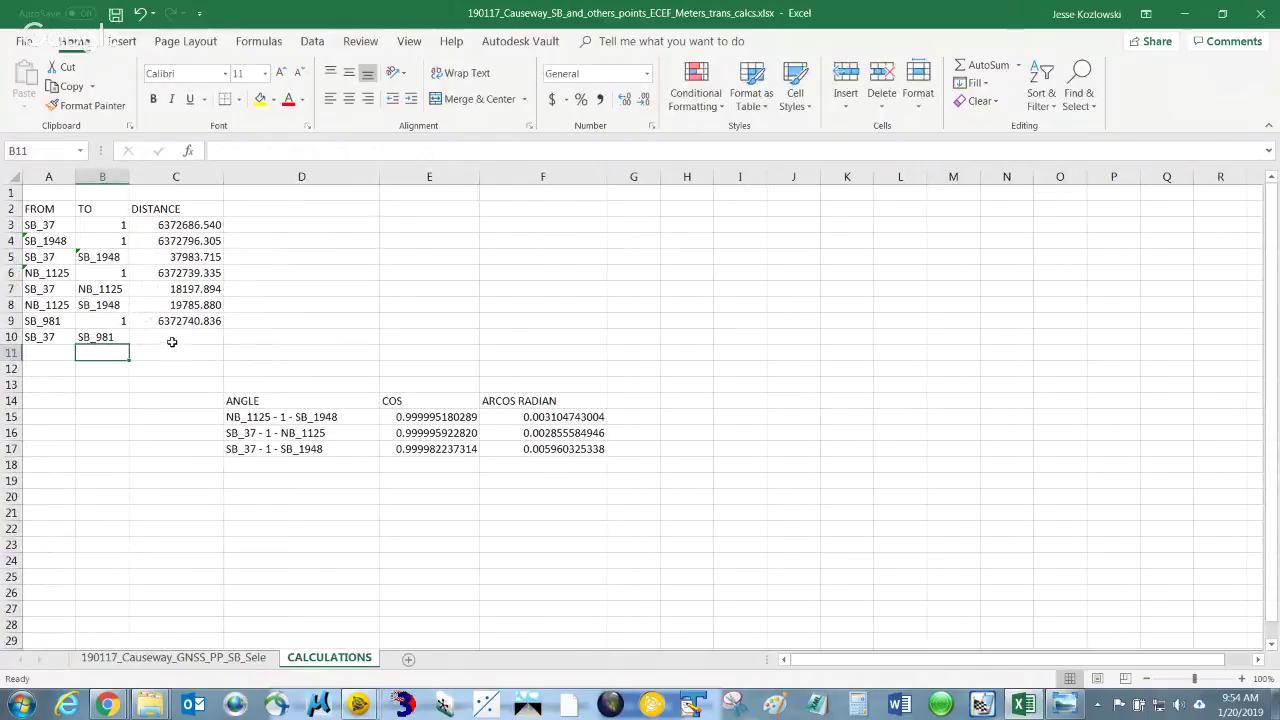
Copy the SB_37 to SB_1948 distance formula in C5 into the empty DISTANCE cell C10
{"action": "left_click", "coordinate": [193, 259]}
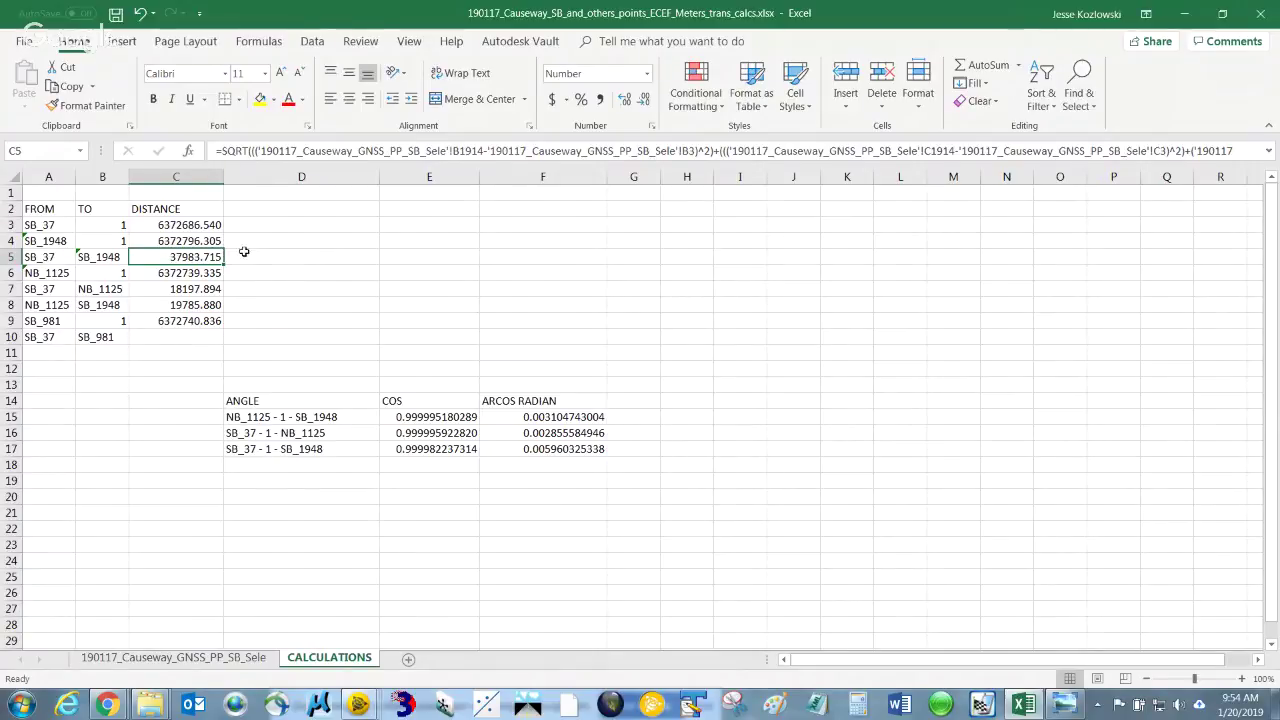
{"action": "key", "text": "ctrl+c"}
{"action": "left_click", "coordinate": [151, 338]}
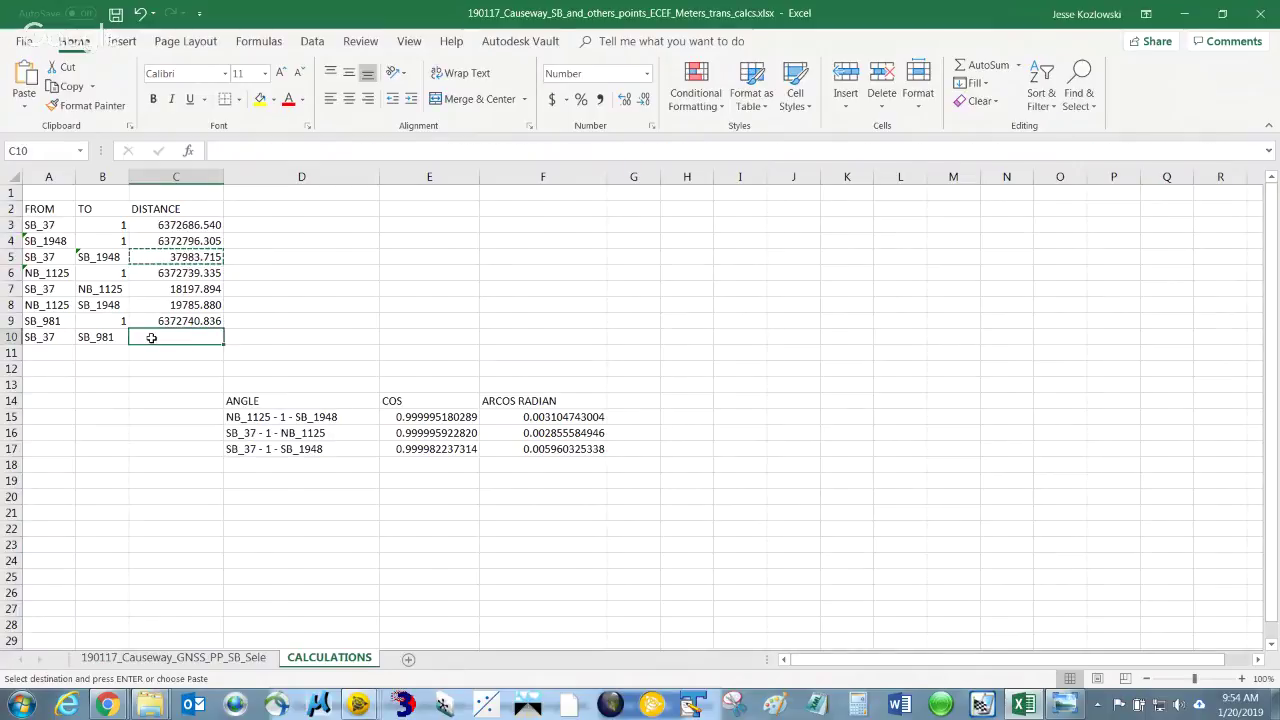
{"action": "key", "text": "ctrl+v"}
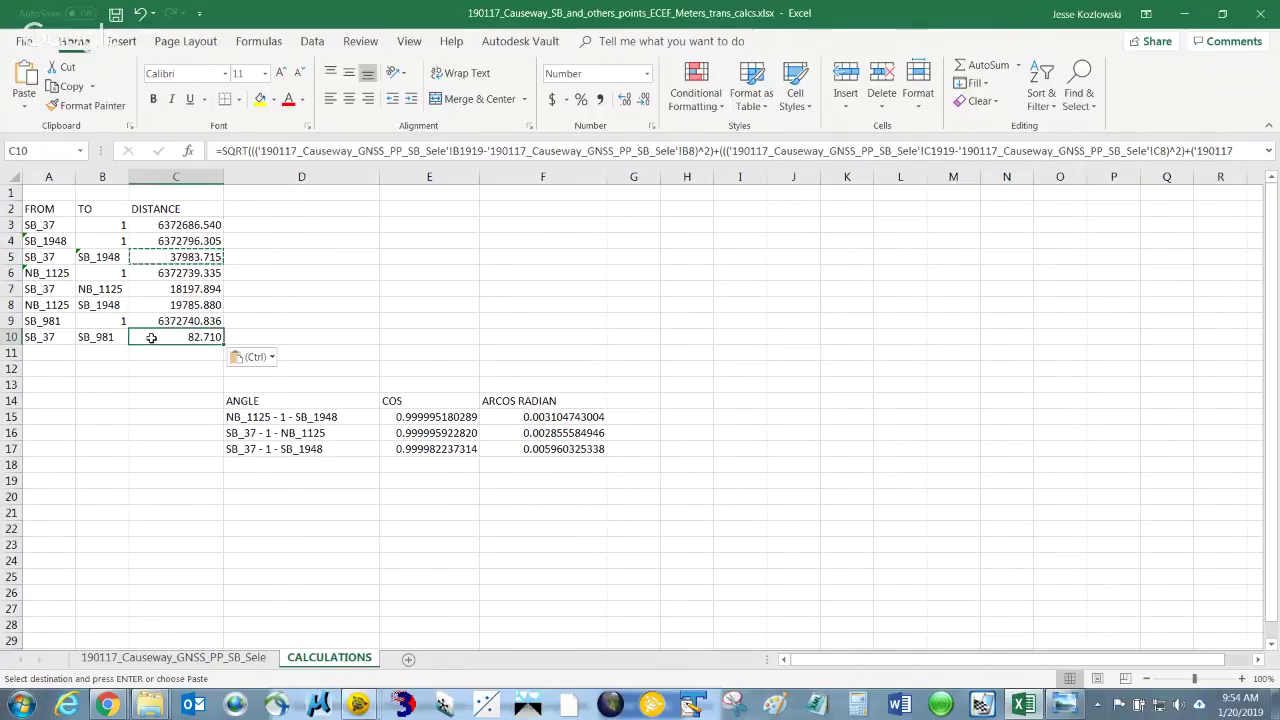
{"action": "key", "text": "Escape"}
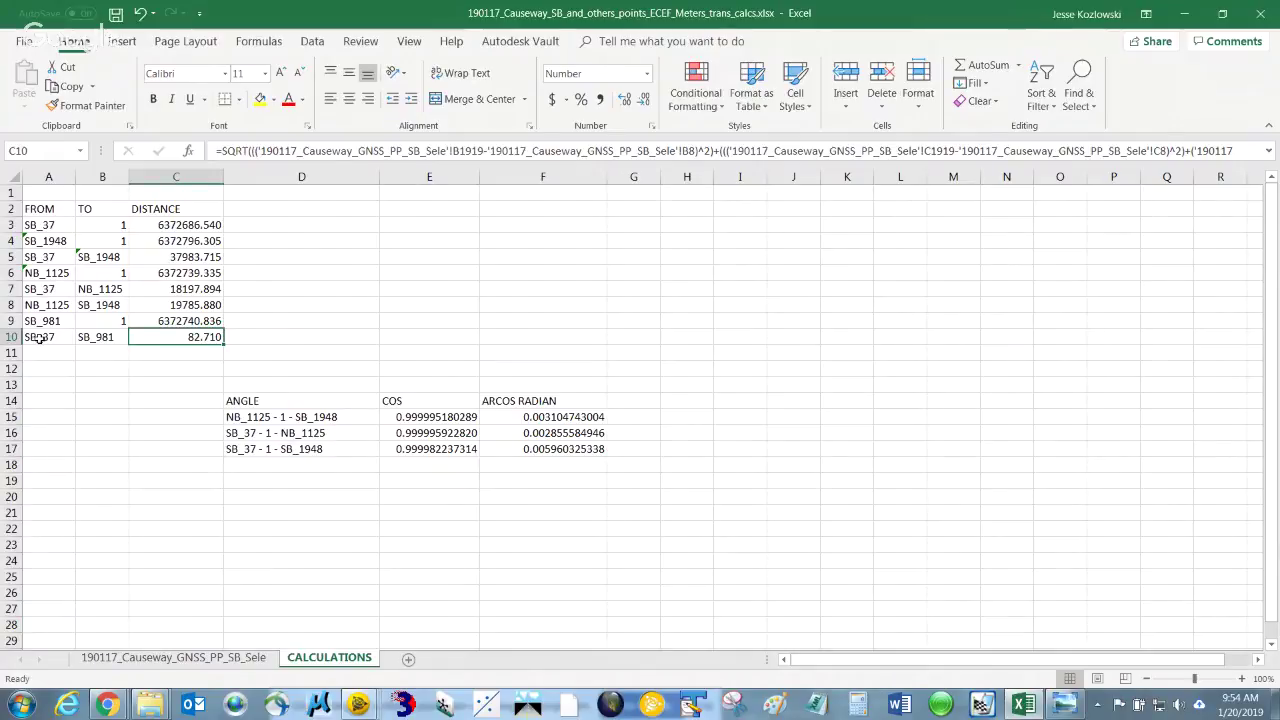
Compare the C5 distance formula and the SB_37 point references in A5 and A10
{"action": "left_click", "coordinate": [150, 257]}
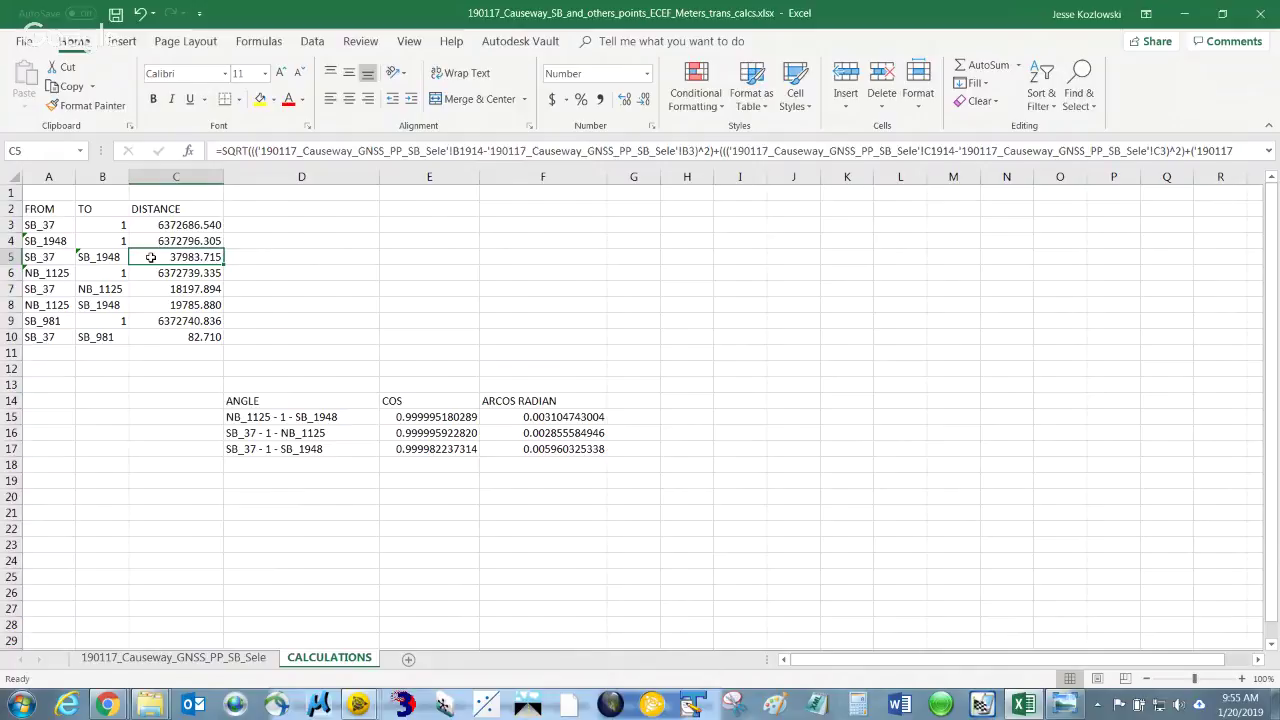
{"action": "left_click", "coordinate": [45, 338]}
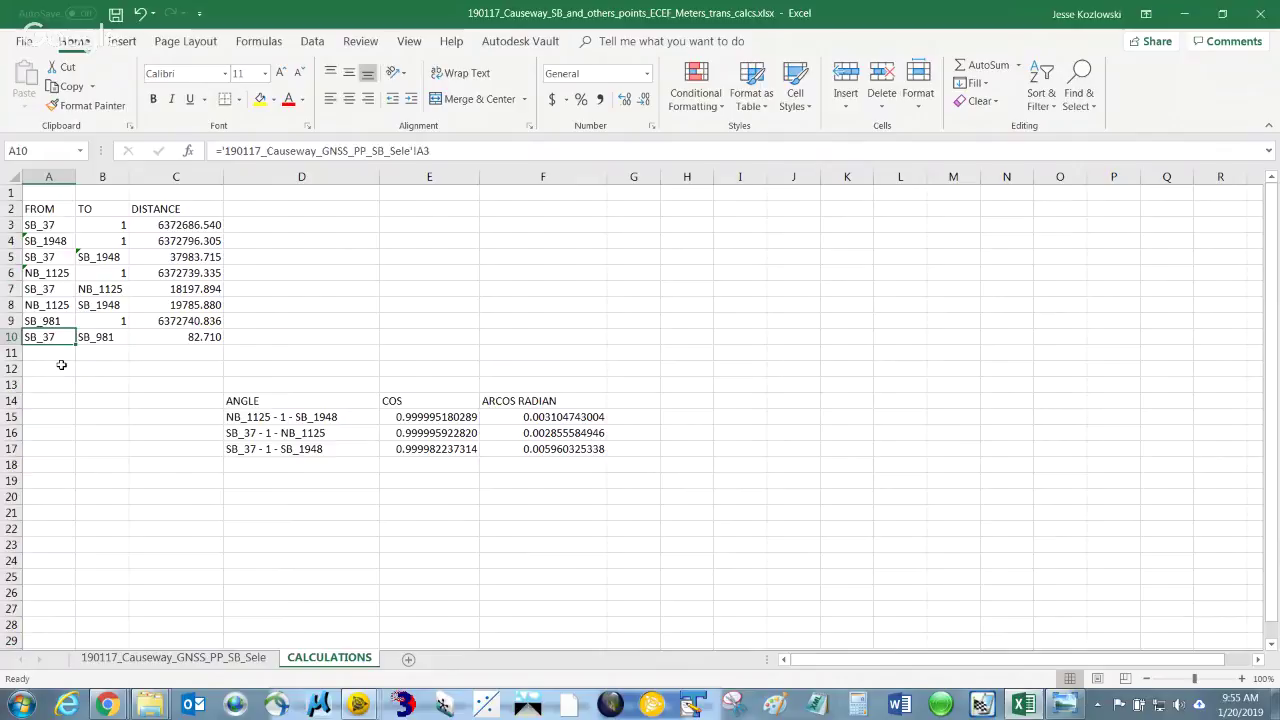
{"action": "left_click", "coordinate": [60, 258]}
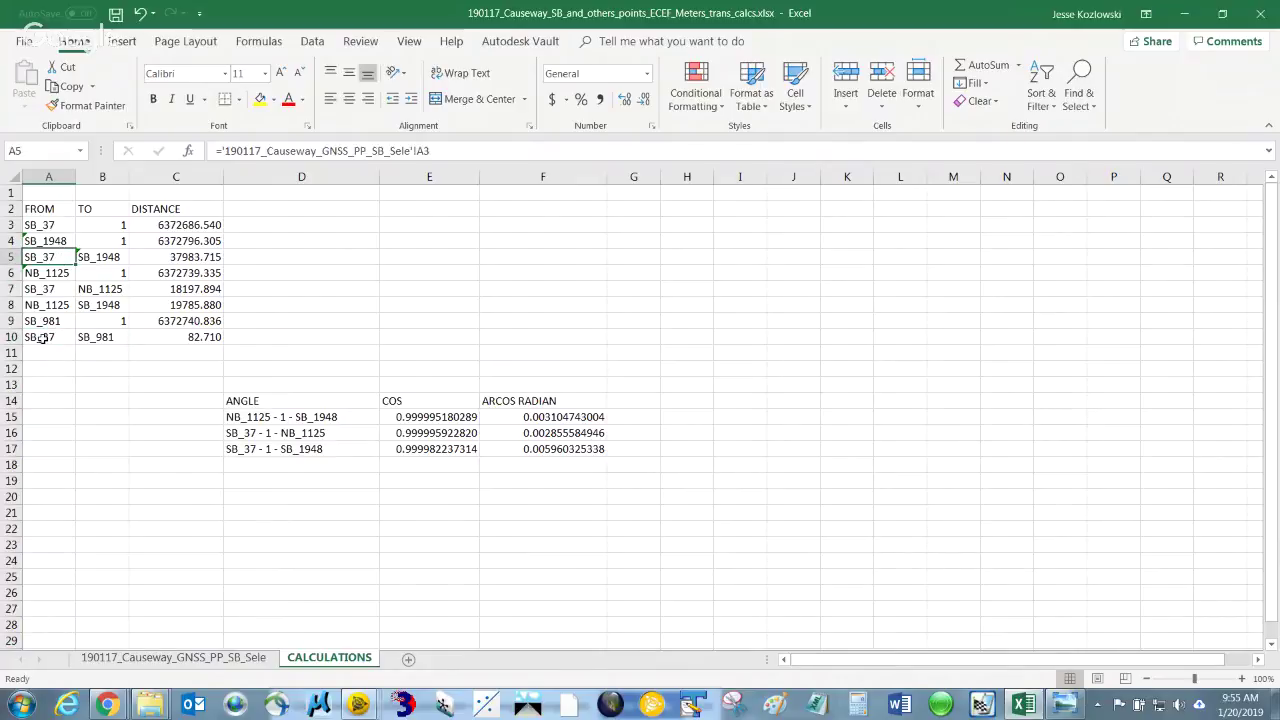
{"action": "left_click", "coordinate": [42, 338]}
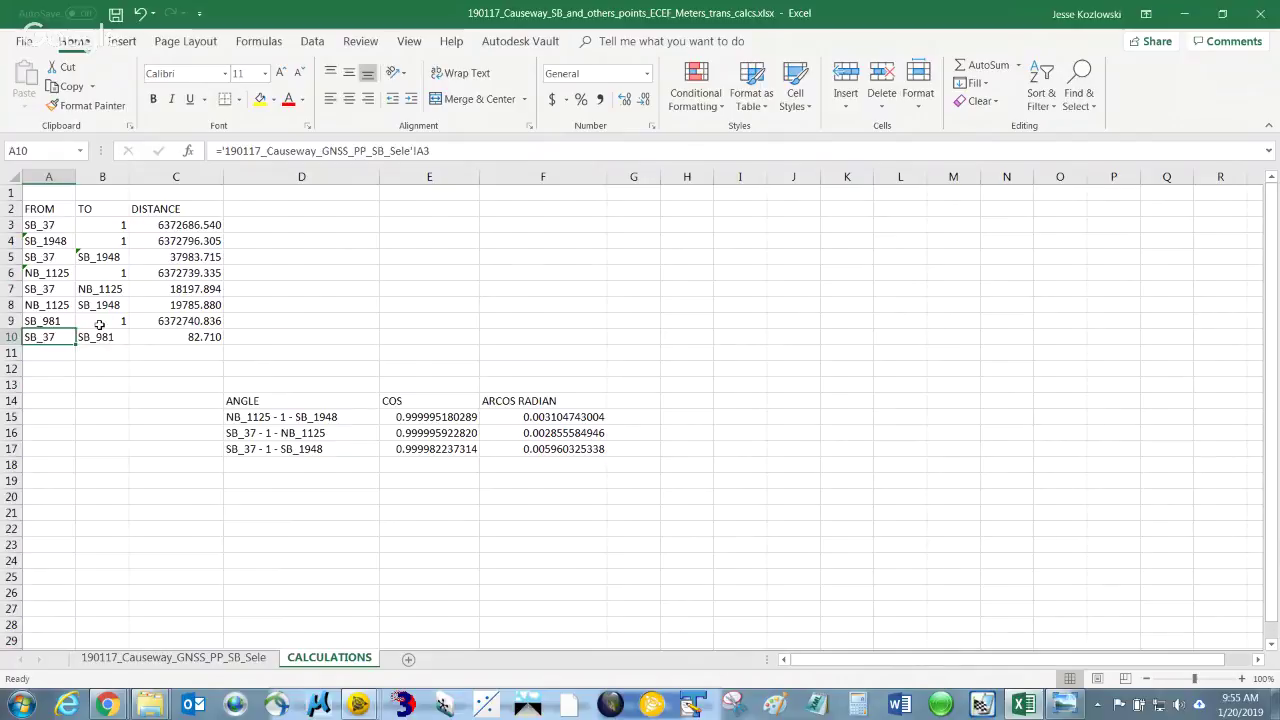
{"action": "left_click", "coordinate": [462, 257]}
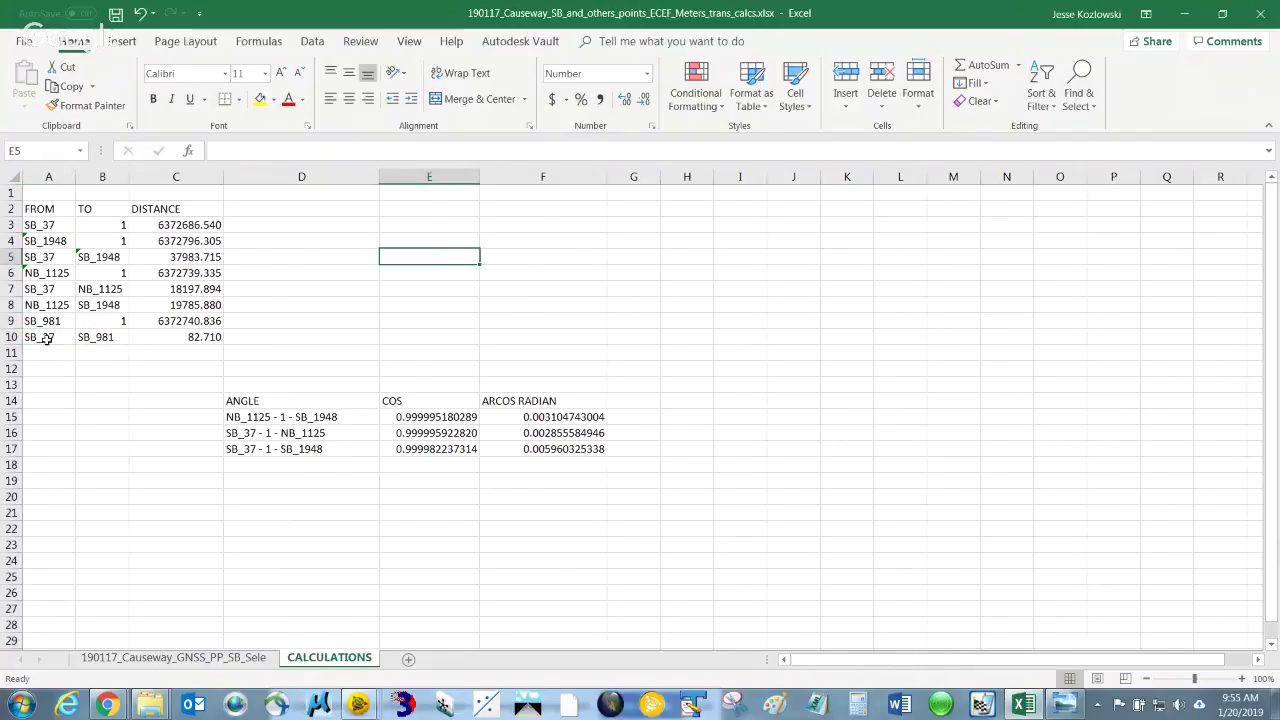
{"action": "left_click", "coordinate": [45, 339]}
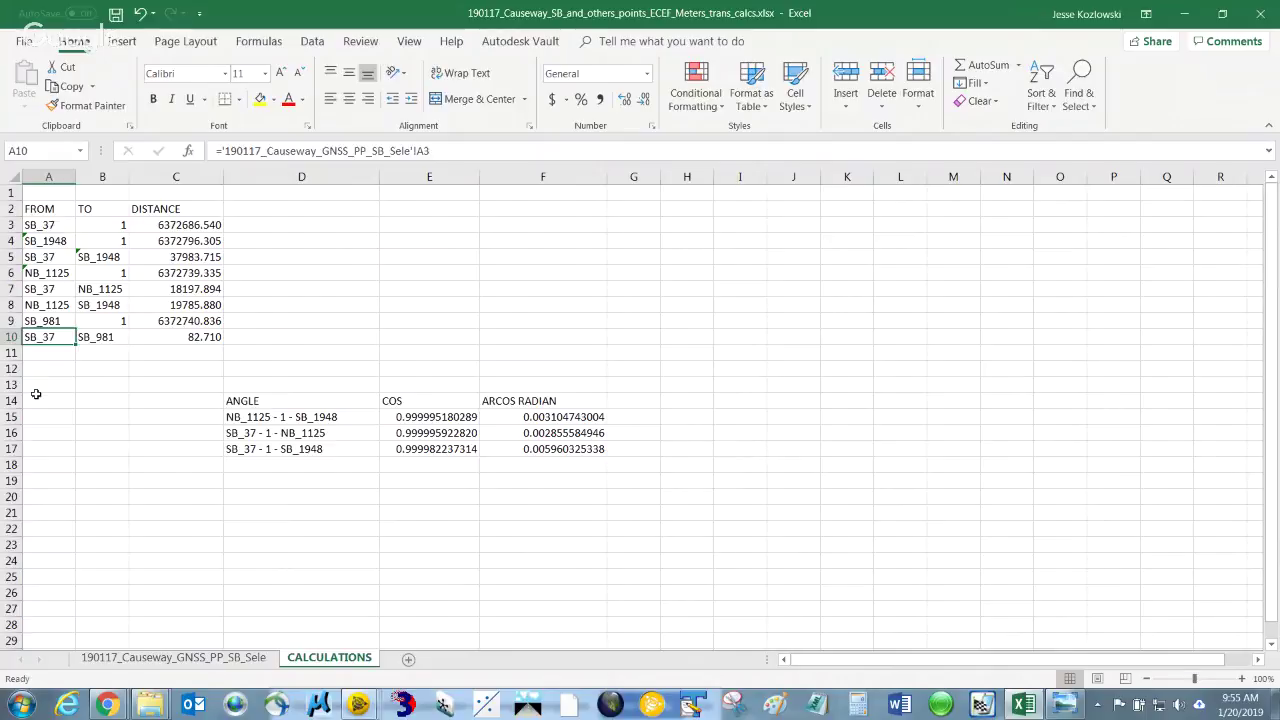
Compare the C5 and C10 distance formulas with the SB_37 point references in A5 and A10
{"action": "left_click", "coordinate": [32, 260]}
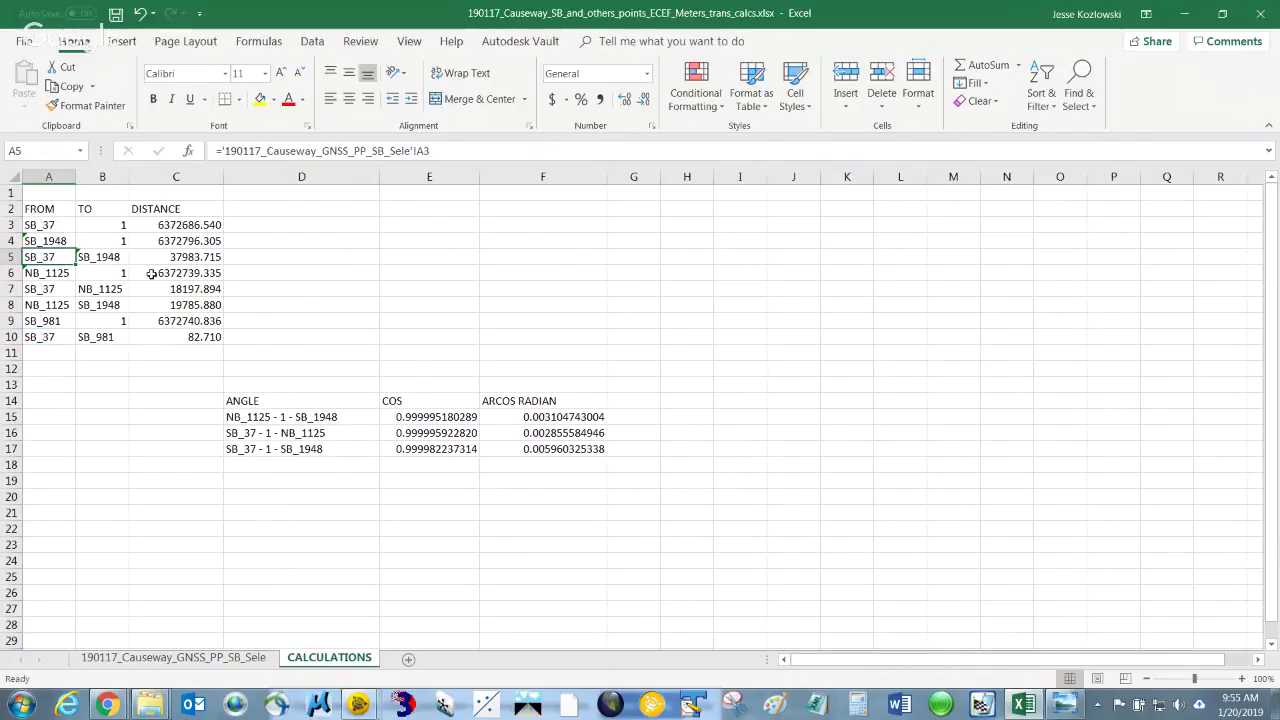
{"action": "left_click", "coordinate": [154, 258]}
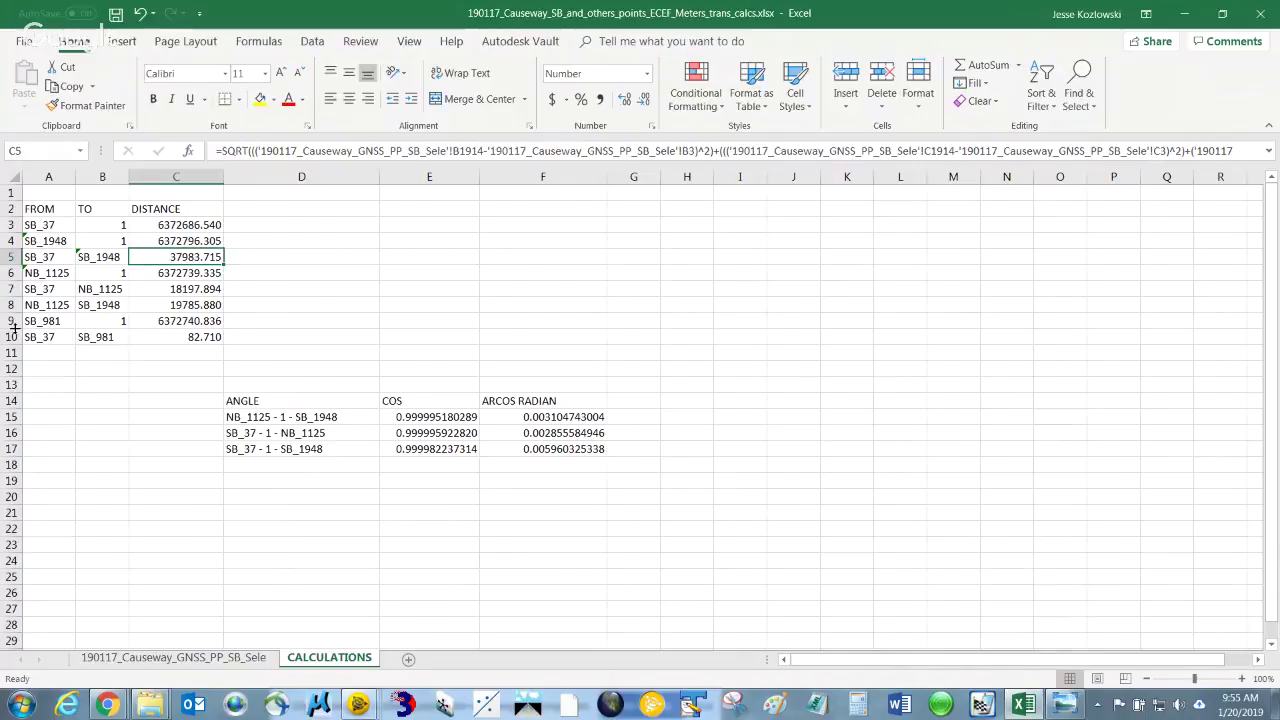
{"action": "left_click", "coordinate": [189, 337]}
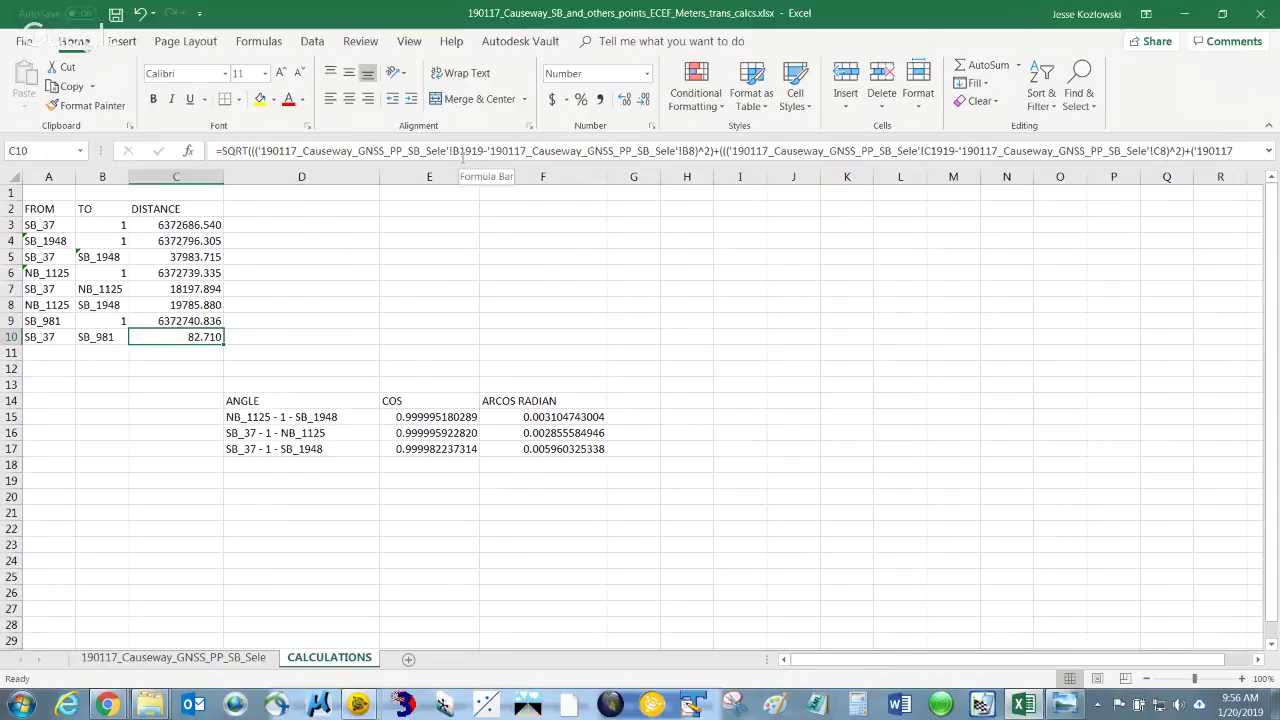
{"action": "left_click", "coordinate": [56, 338]}
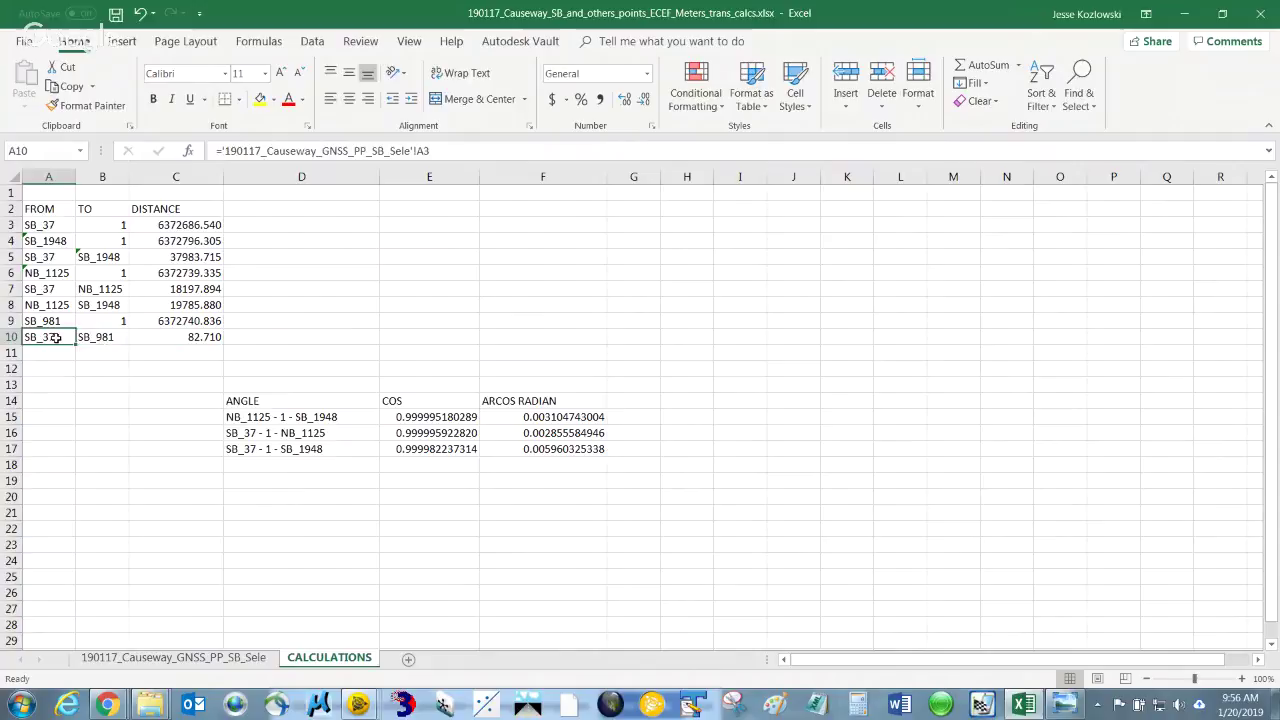
Change the first coordinate difference in the C10 distance formula to B947 minus B3 of the GNSS sheet
{"action": "left_click", "coordinate": [200, 340]}
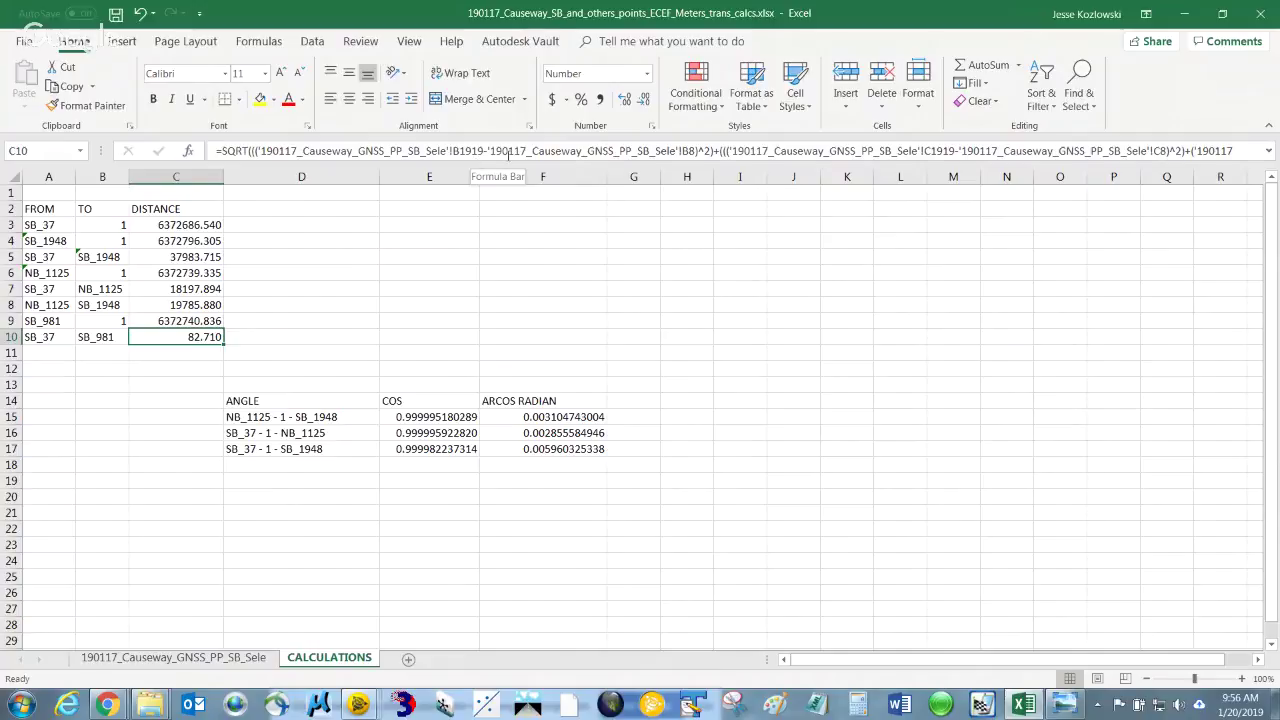
{"action": "left_click", "coordinate": [487, 151]}
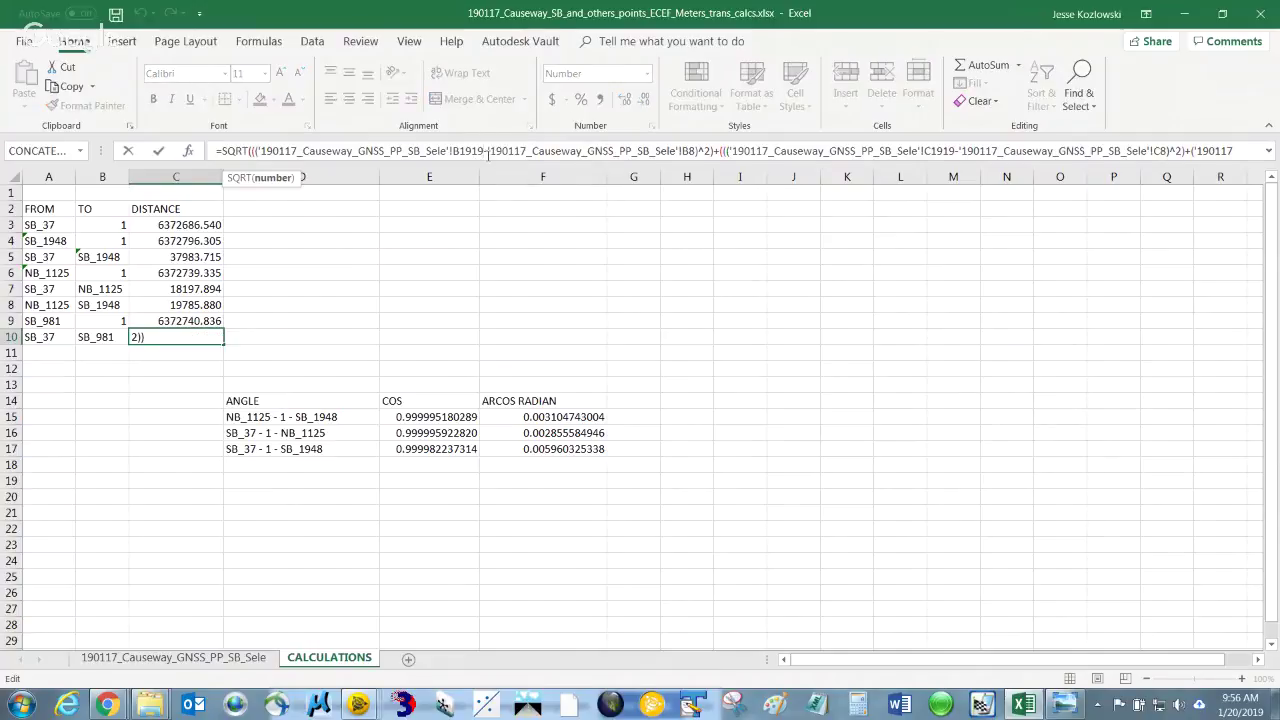
{"action": "key", "text": "BackSpace"}
{"action": "key", "text": "BackSpace"}
{"action": "key", "text": "BackSpace"}
{"action": "key", "text": "BackSpace"}
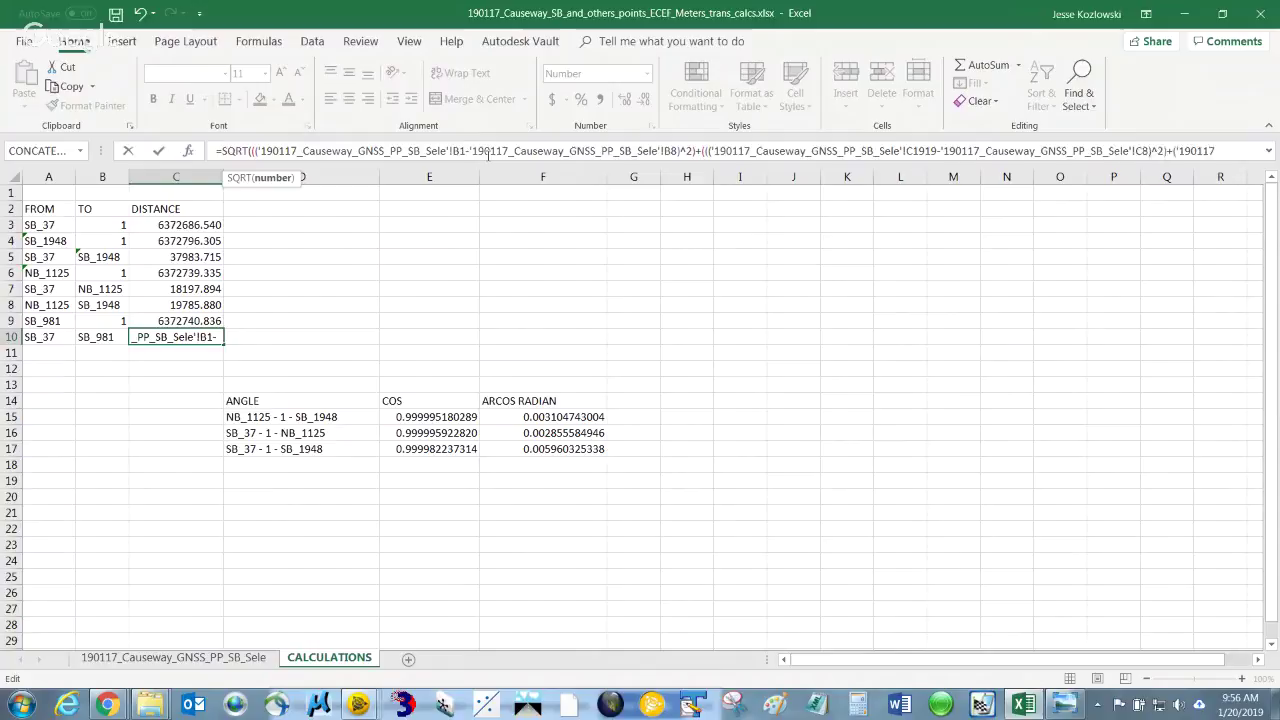
{"action": "type", "text": "947"}
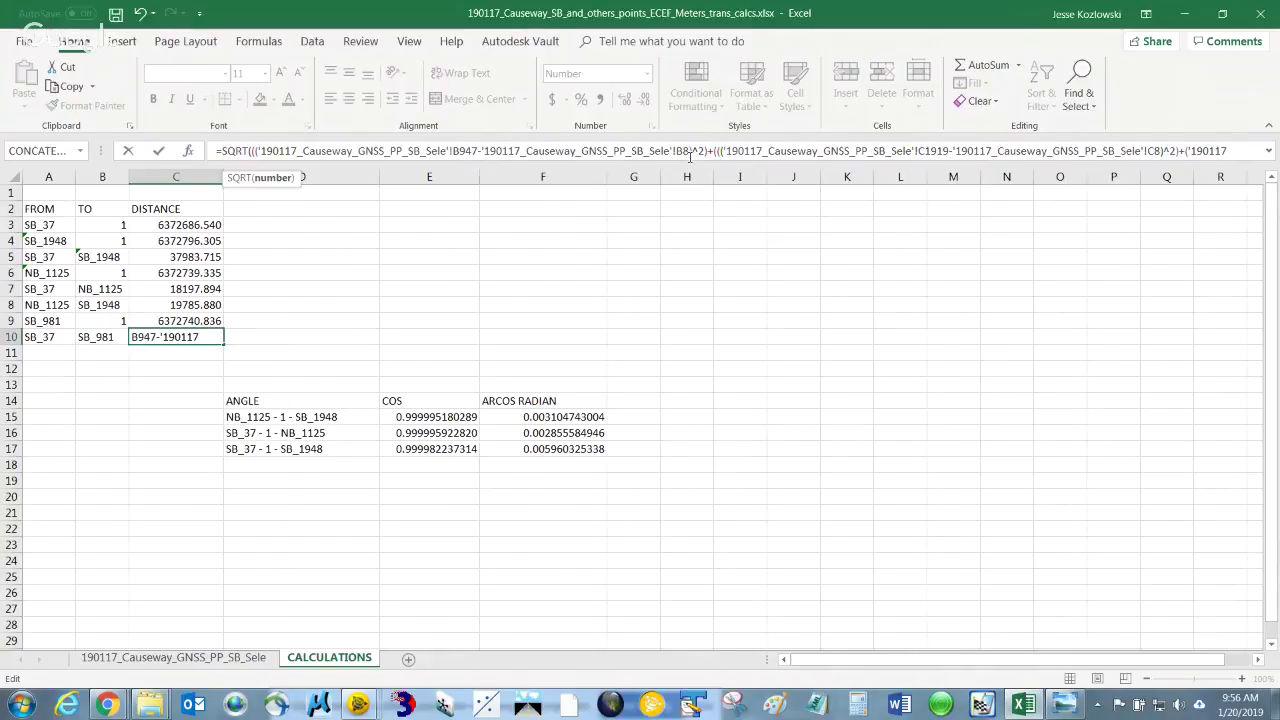
{"action": "left_click", "coordinate": [690, 156]}
{"action": "key", "text": "BackSpace"}
{"action": "type", "text": "3"}
Change the second coordinate difference in the C10 distance formula to C947 minus C3 of the GNSS sheet
{"action": "left_click", "coordinate": [947, 151]}
{"action": "key", "text": "BackSpace"}
{"action": "key", "text": "BackSpace"}
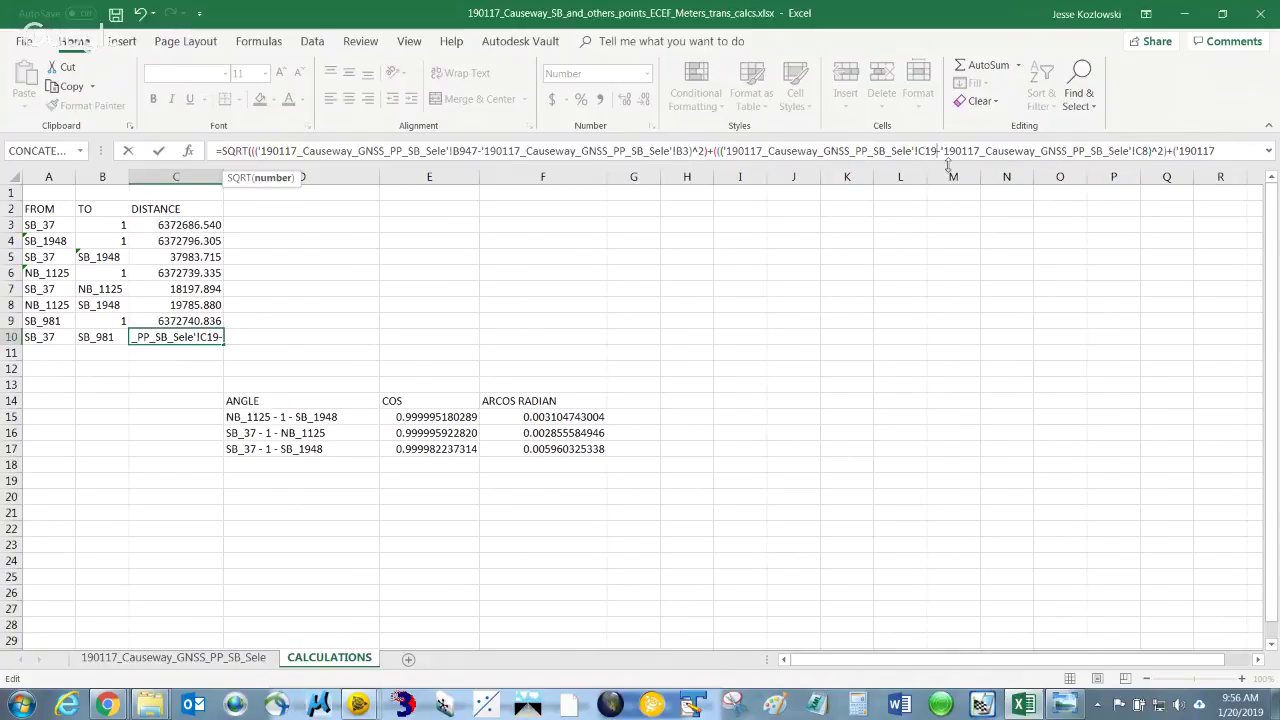
{"action": "key", "text": "BackSpace"}
{"action": "key", "text": "BackSpace"}
{"action": "type", "text": "9"}
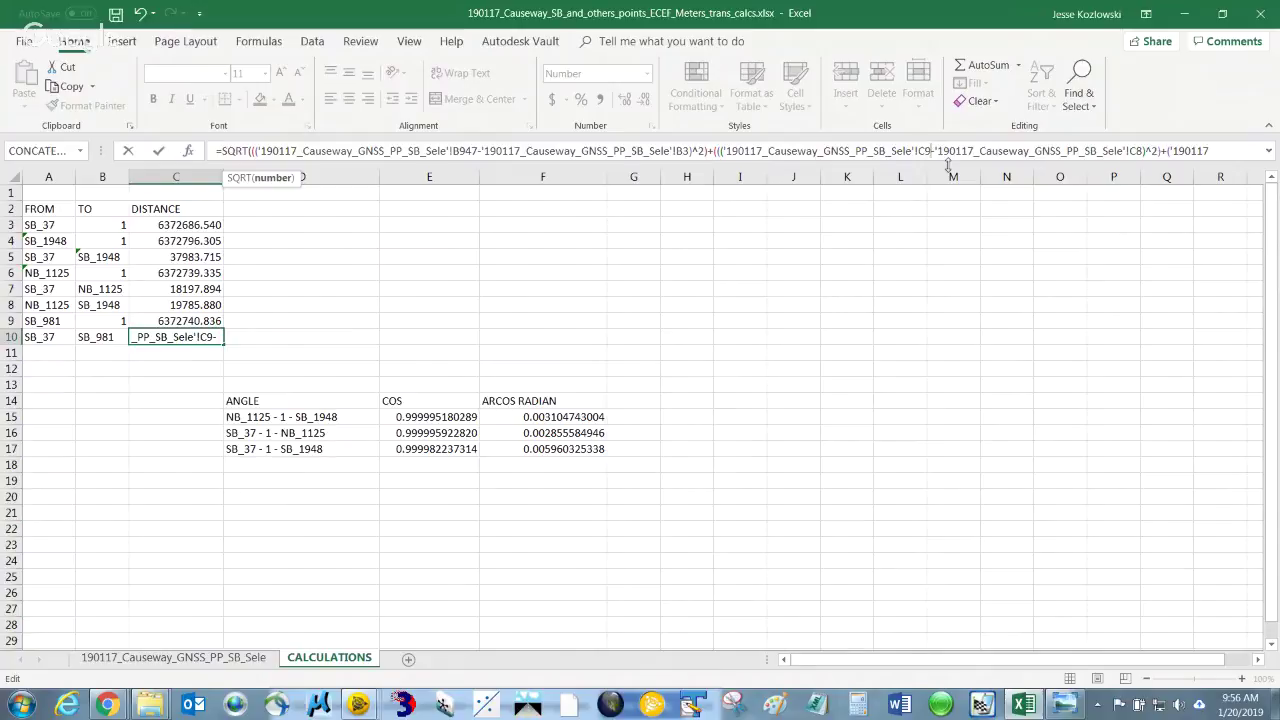
{"action": "type", "text": "47"}
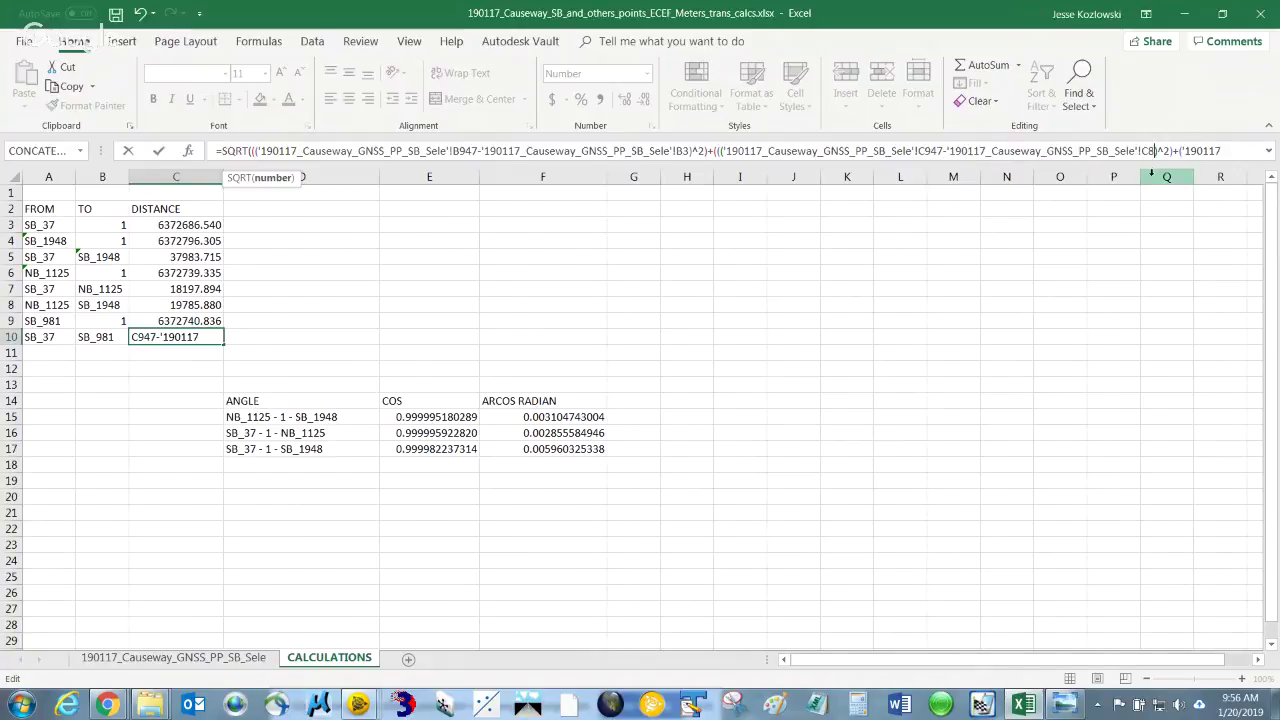
{"action": "key", "text": "BackSpace"}
{"action": "type", "text": "3"}
Change the third coordinate difference in the C10 distance formula to D947 minus D3 and commit the formula
{"action": "triple_click", "coordinate": [1227, 150]}
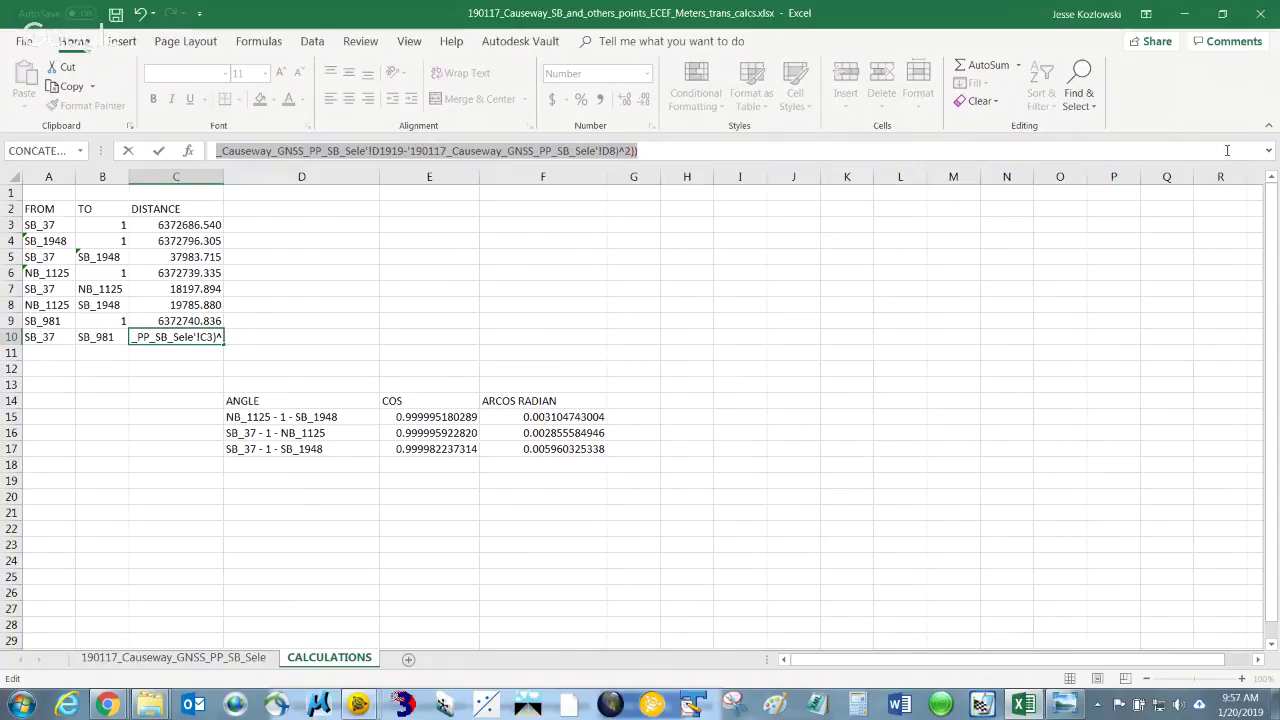
{"action": "left_click", "coordinate": [613, 150]}
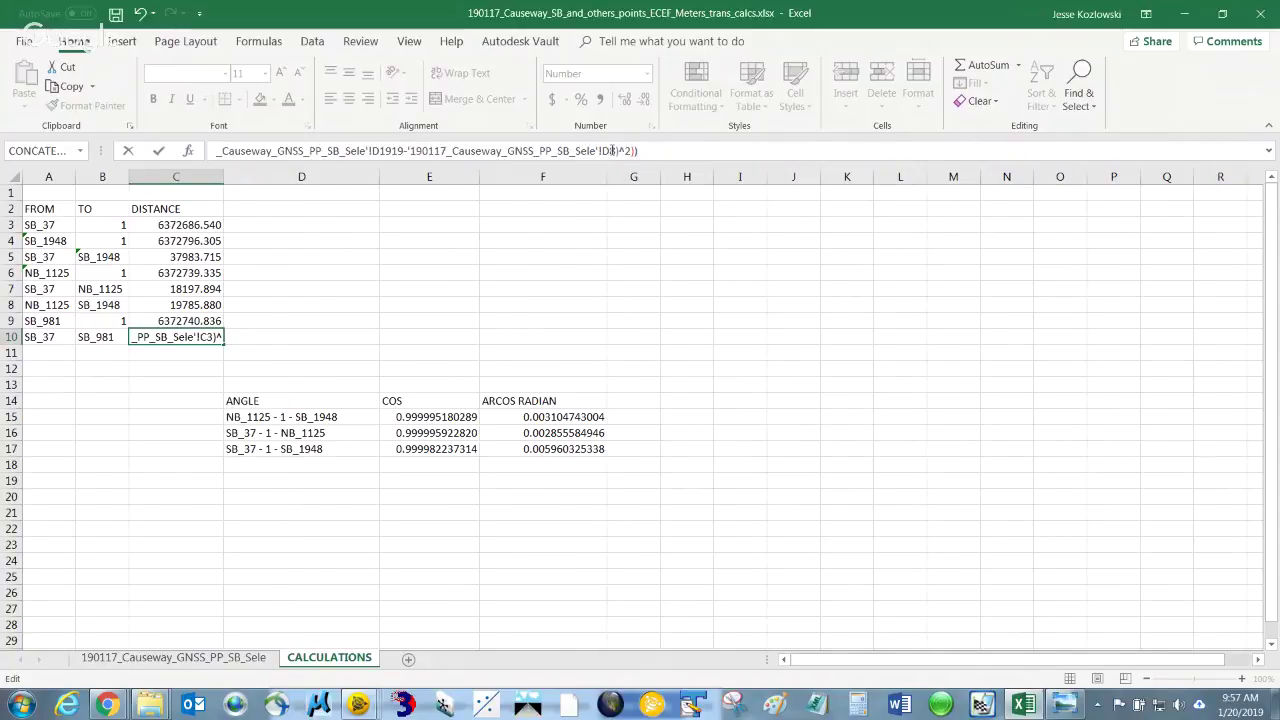
{"action": "left_click", "coordinate": [613, 150]}
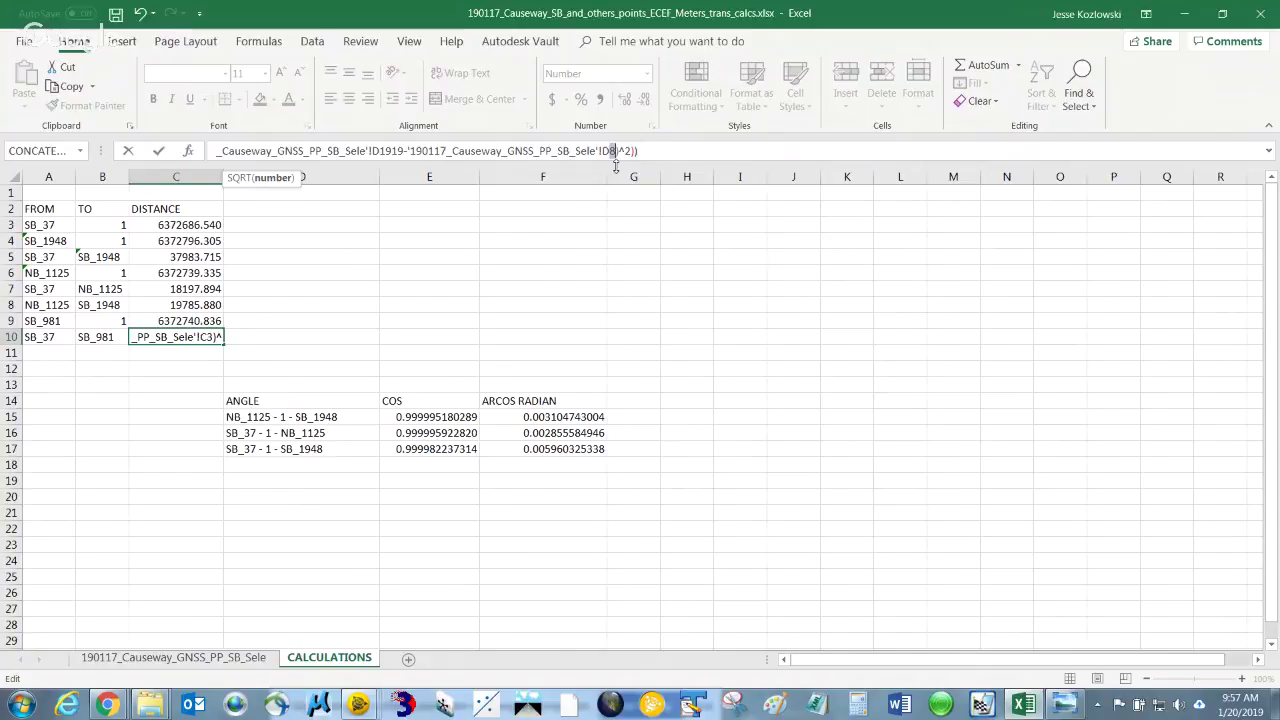
{"action": "key", "text": "BackSpace"}
{"action": "type", "text": "3"}
{"action": "left_click", "coordinate": [401, 152]}
{"action": "key", "text": "BackSpace"}
{"action": "key", "text": "BackSpace"}
{"action": "key", "text": "BackSpace"}
{"action": "key", "text": "BackSpace"}
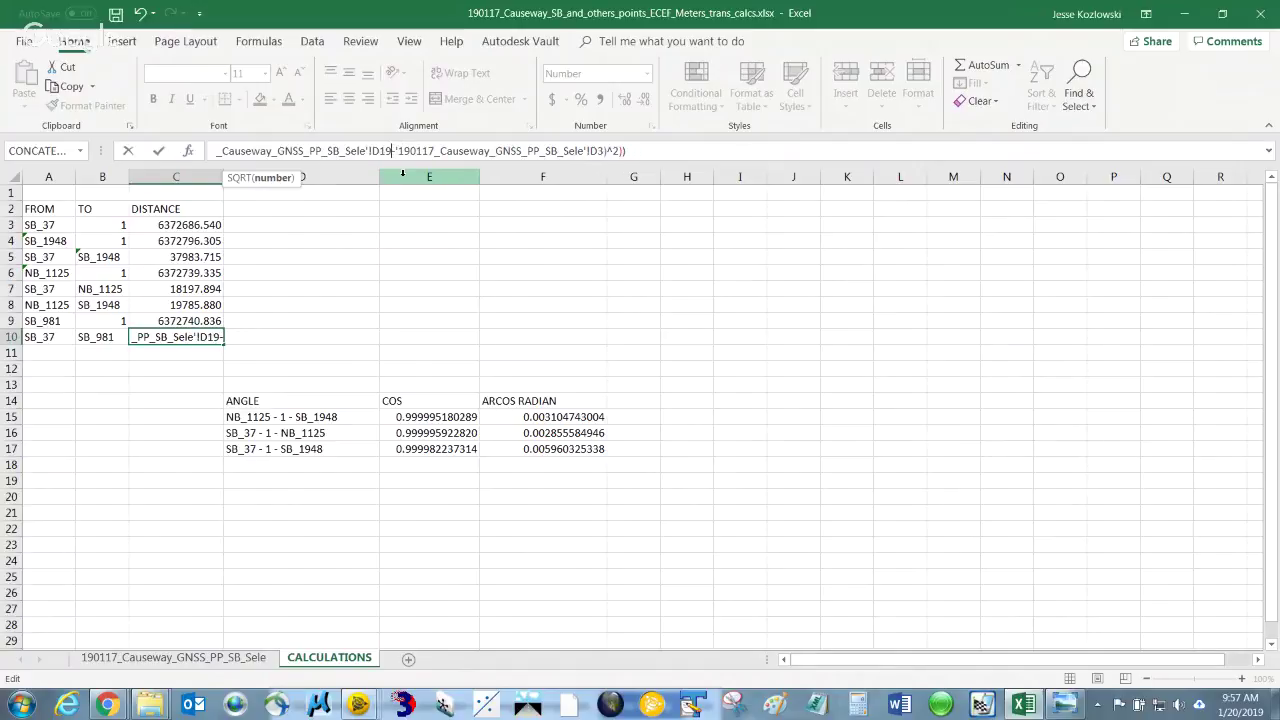
{"action": "type", "text": "947"}
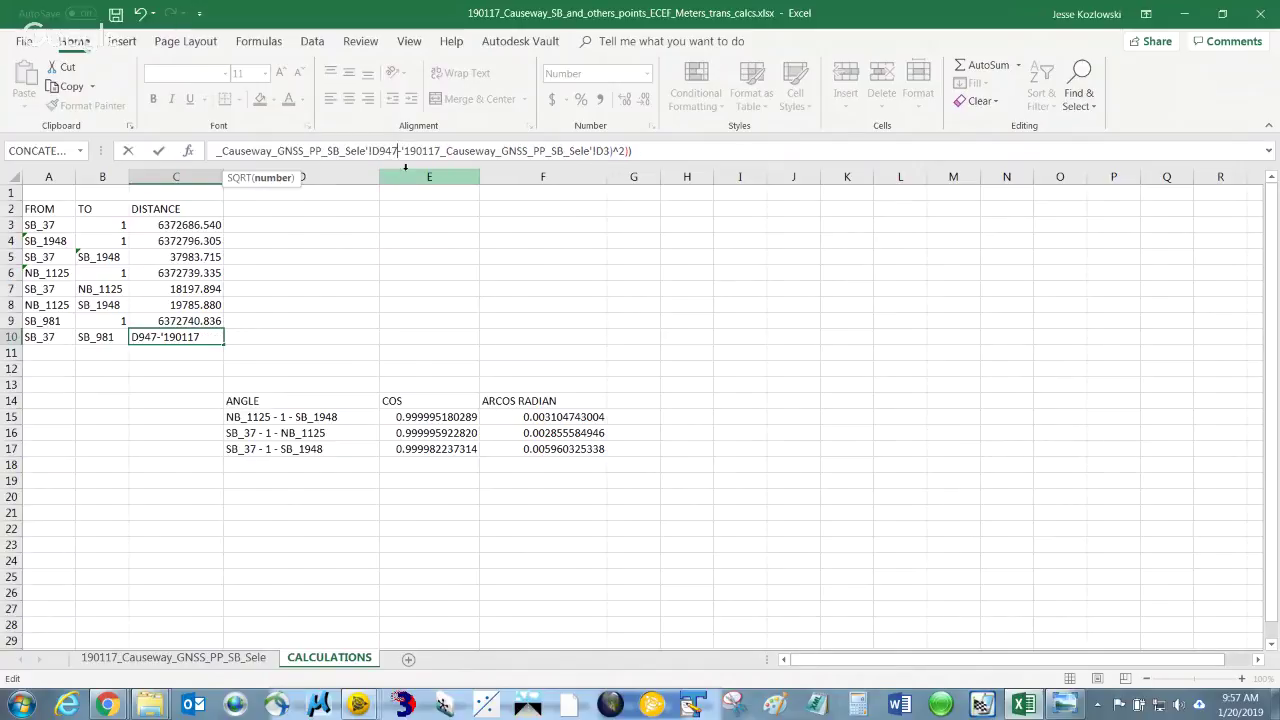
{"action": "left_click", "coordinate": [654, 151]}
{"action": "key", "text": "Return"}
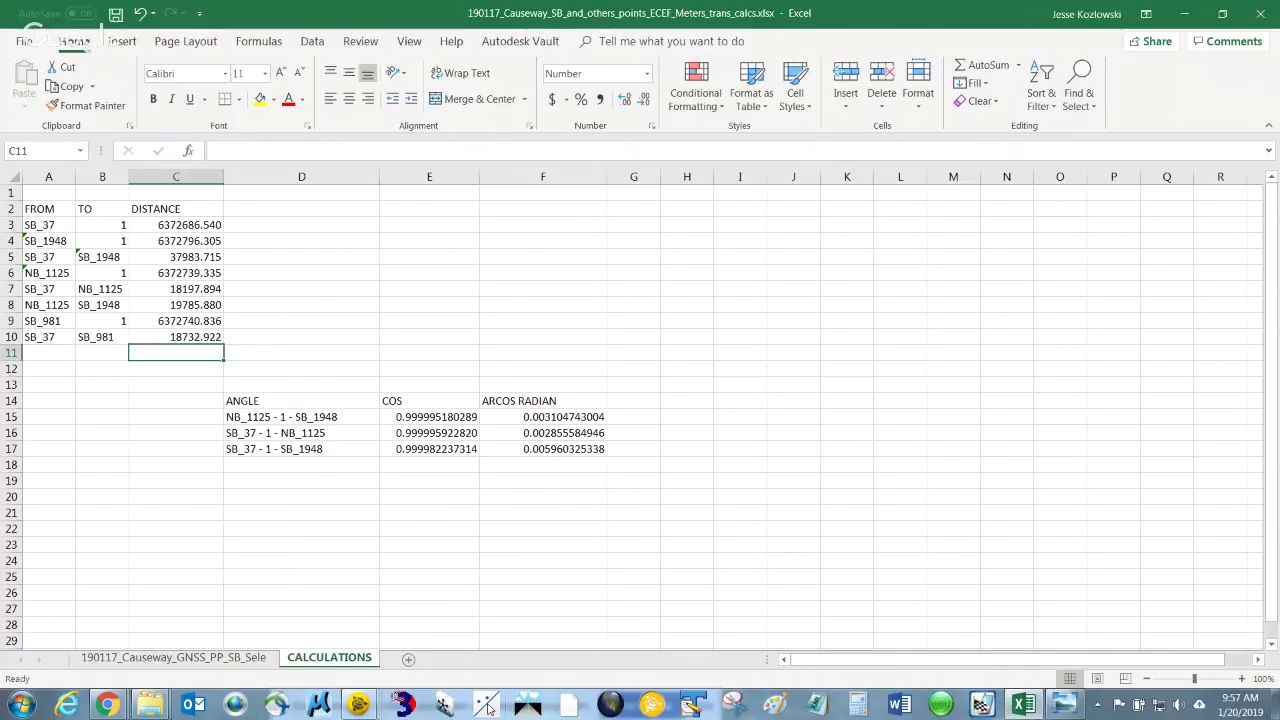
Inverse from point 37 to point 981 in Trimble Business Center and compare the grid distance with C10 in Excel
{"action": "key", "text": "alt+Tab"}
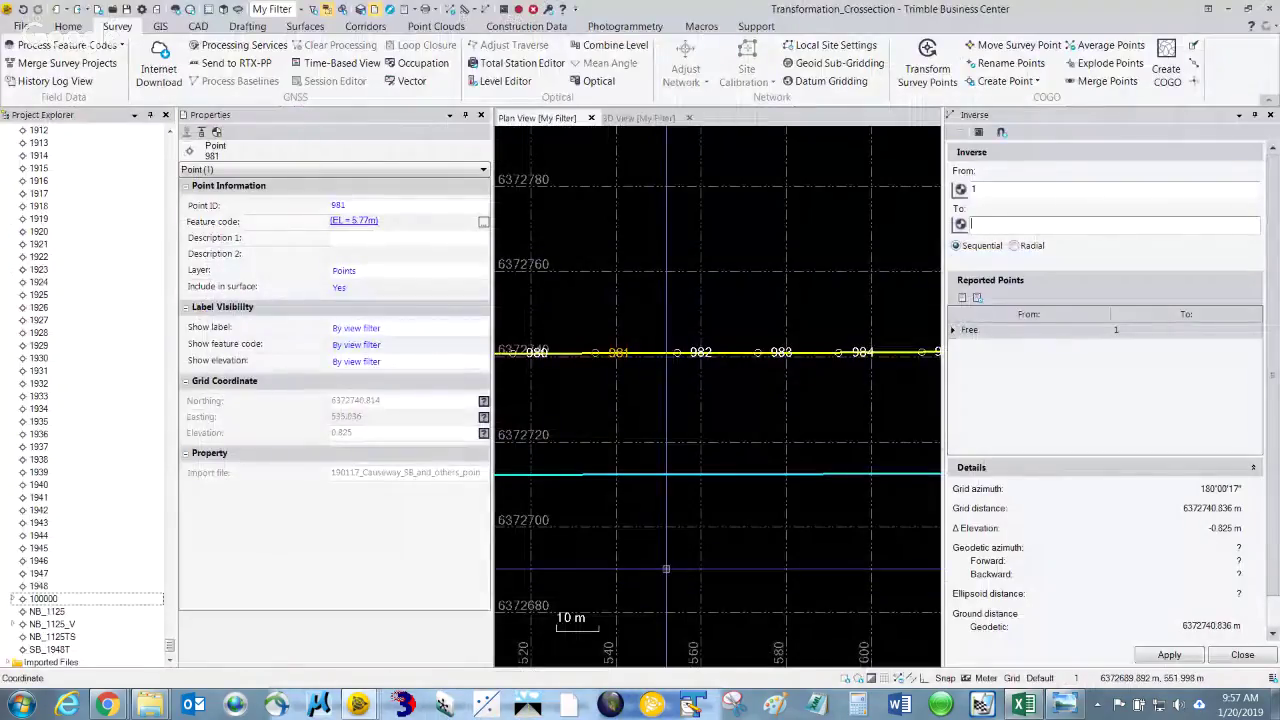
{"action": "left_click", "coordinate": [1005, 188]}
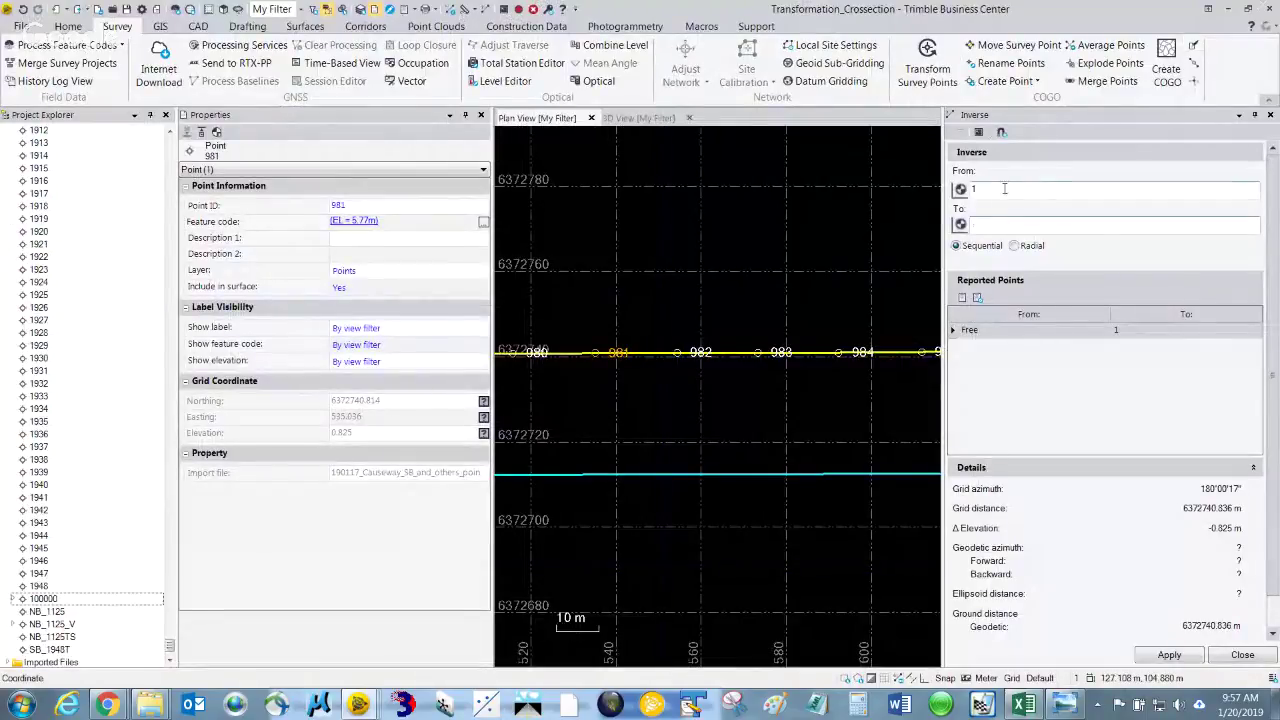
{"action": "type", "text": "3"}
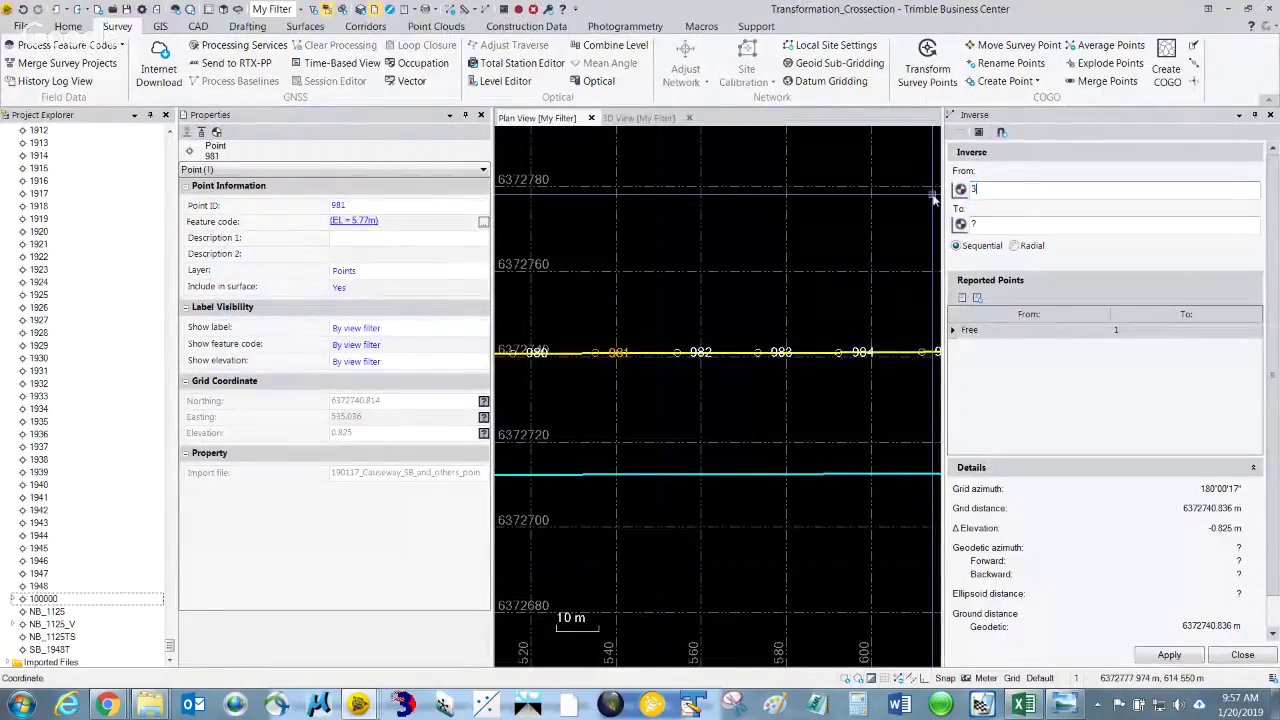
{"action": "type", "text": "7"}
{"action": "key", "text": "Tab"}
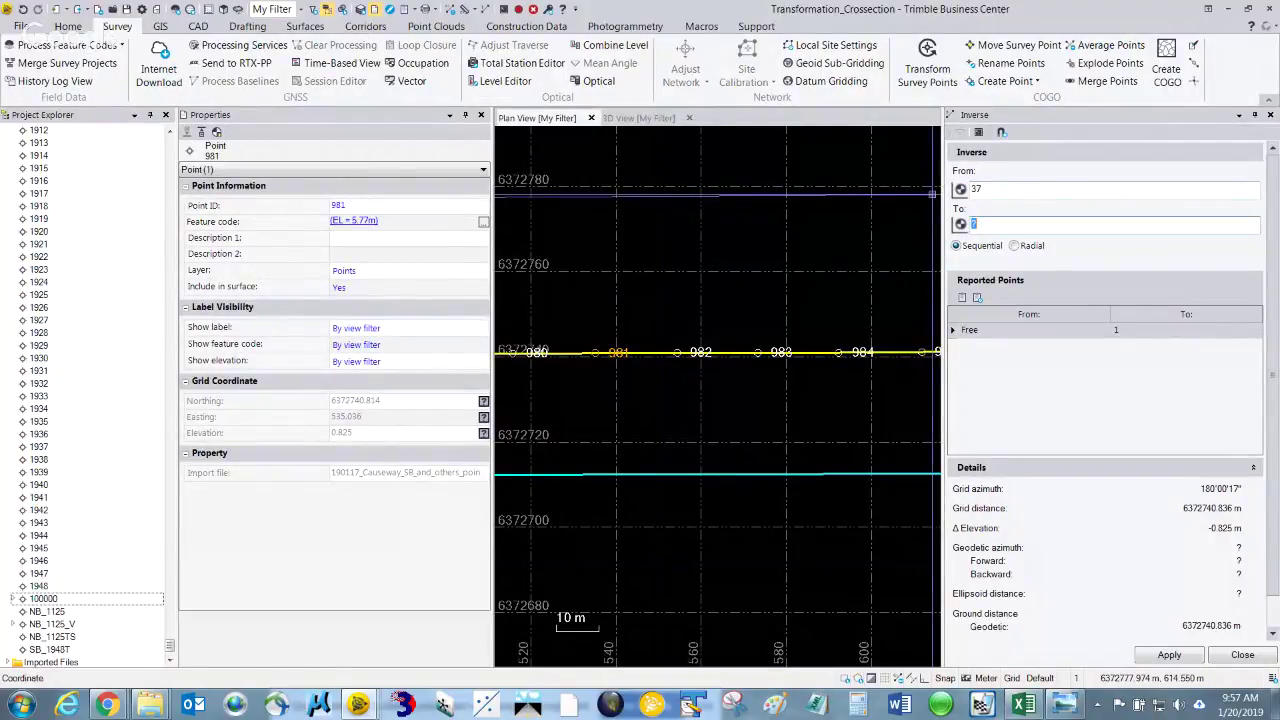
{"action": "type", "text": "981"}
{"action": "key", "text": "Return"}
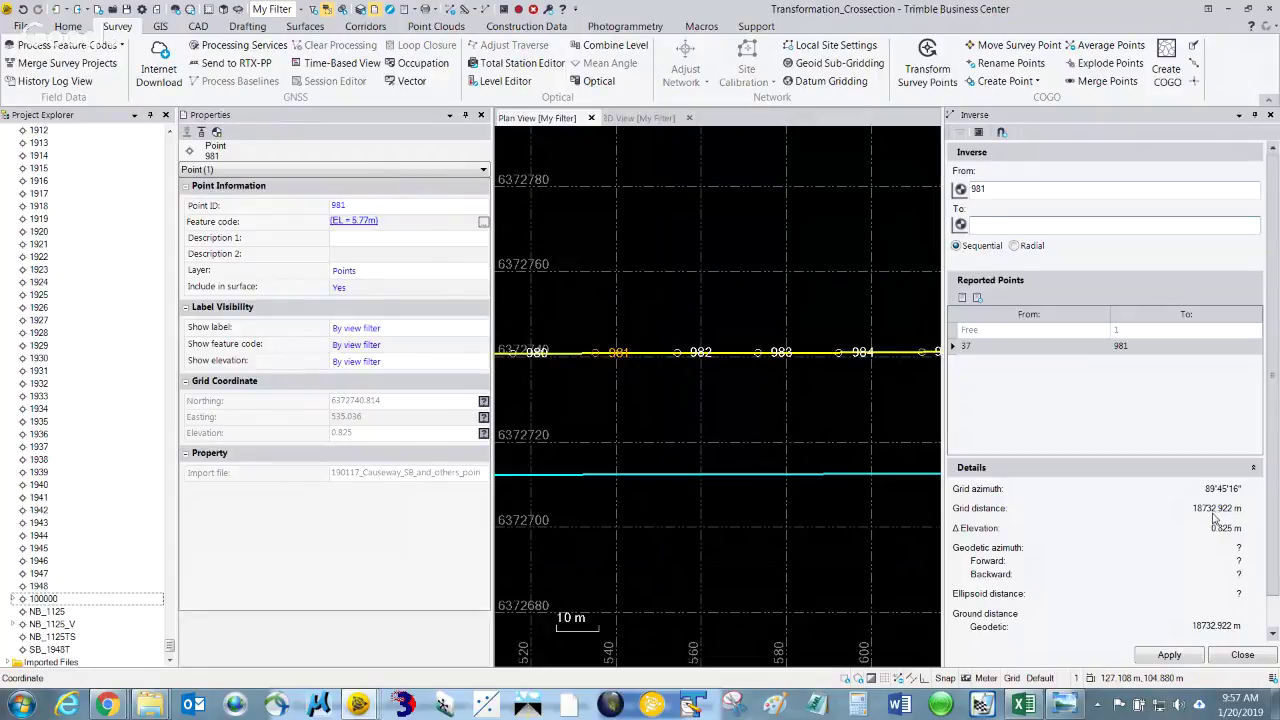
{"action": "key", "text": "alt+Tab"}
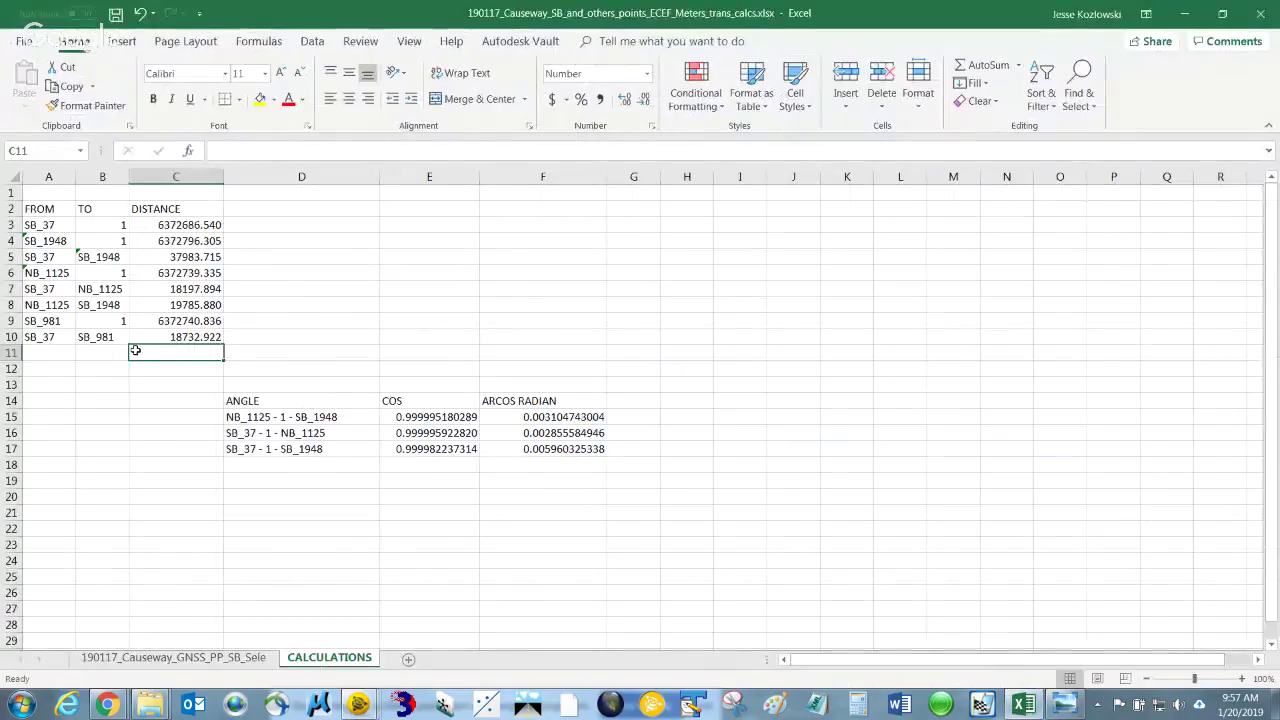
{"action": "key", "text": "alt+Tab"}
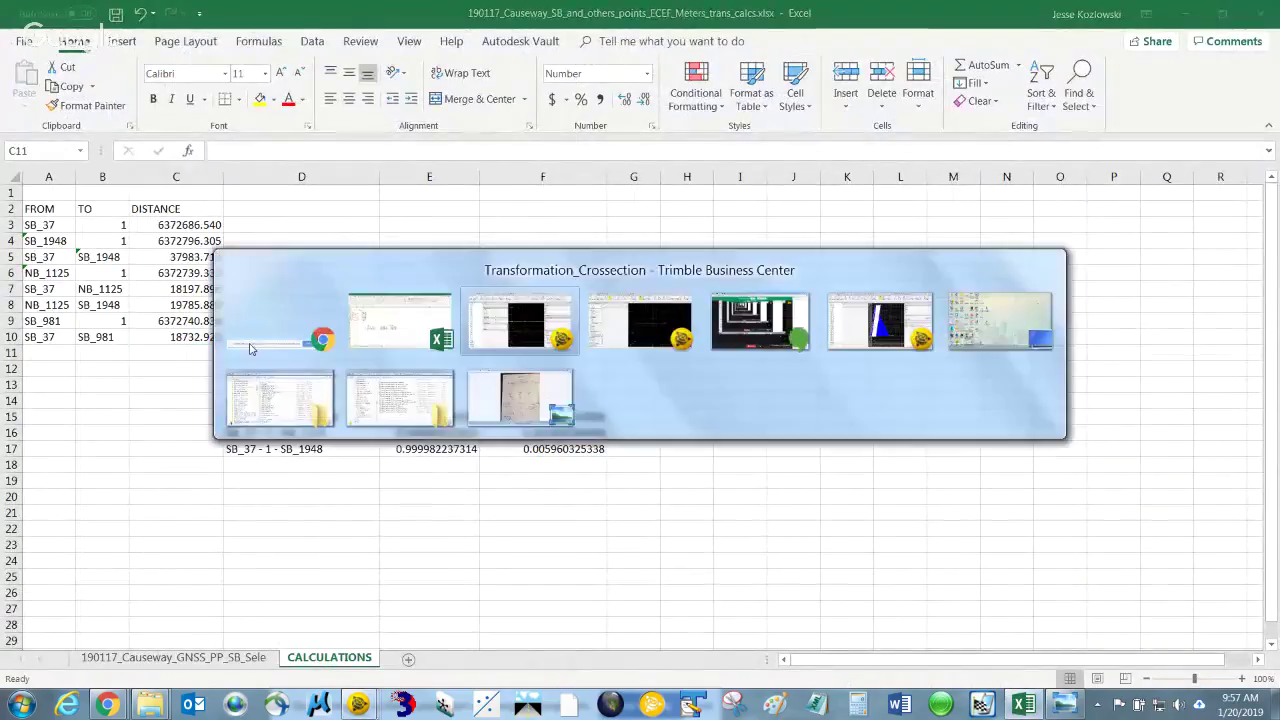
{"action": "key", "text": "alt+Tab"}
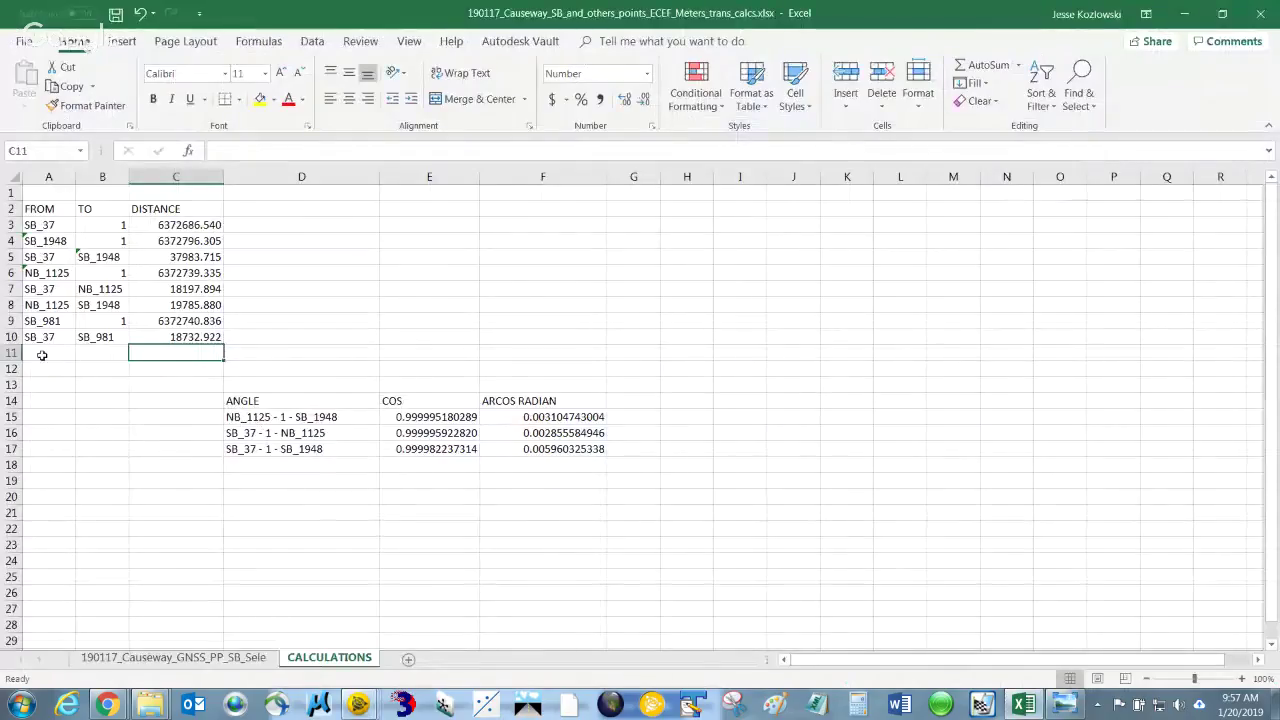
Set the FROM cell A11 to reference point SB_981 in A947 of the GNSS sheet
{"action": "left_click", "coordinate": [42, 355]}
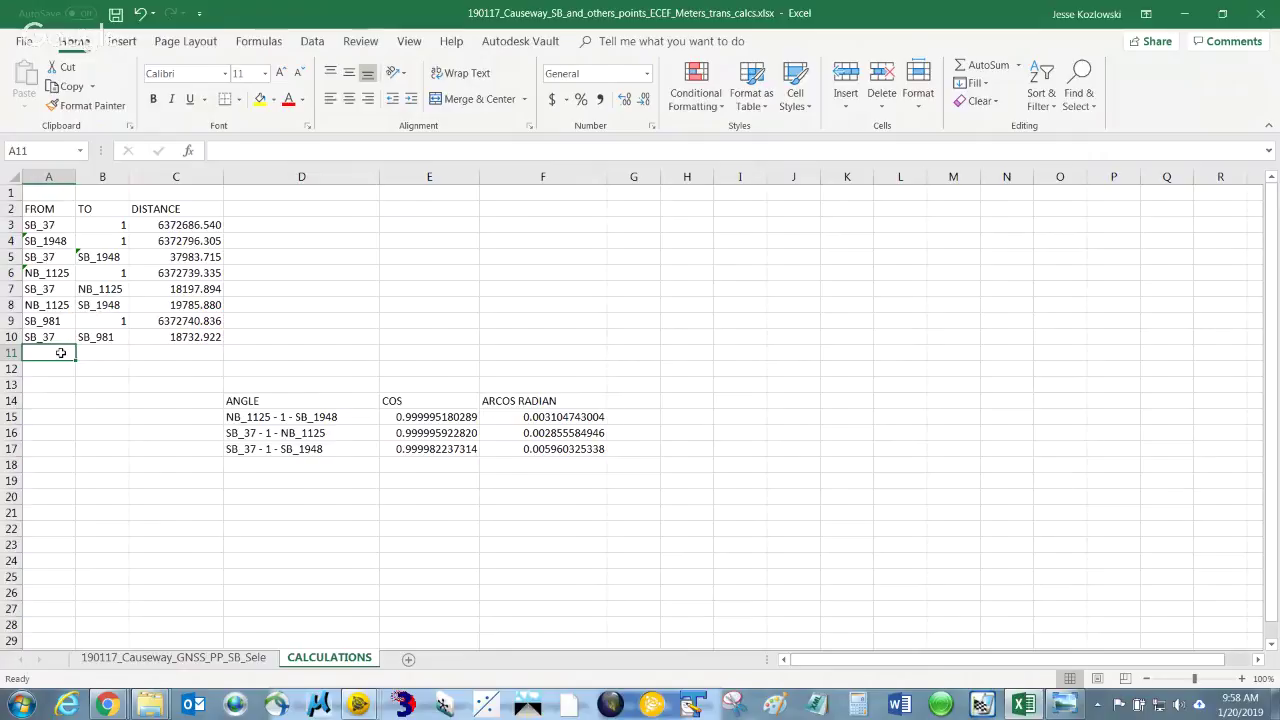
{"action": "type", "text": "="}
{"action": "left_click", "coordinate": [137, 660]}
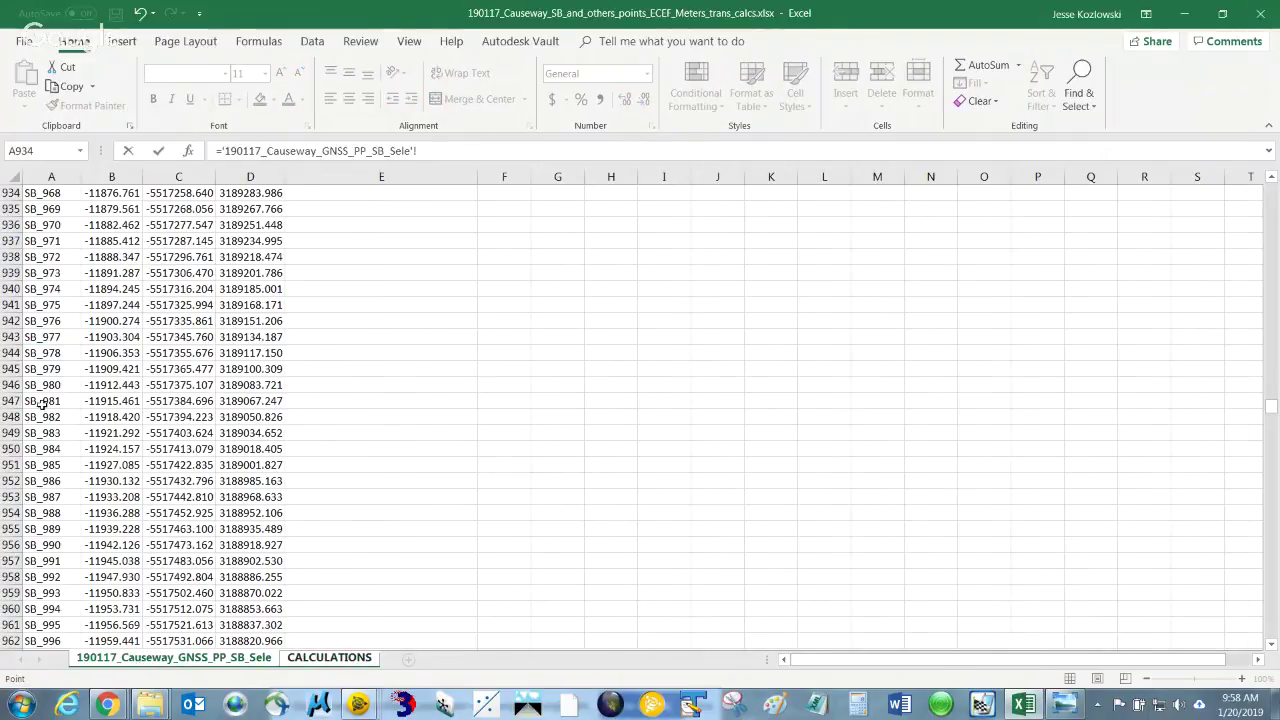
{"action": "left_click", "coordinate": [44, 402]}
{"action": "key", "text": "Return"}
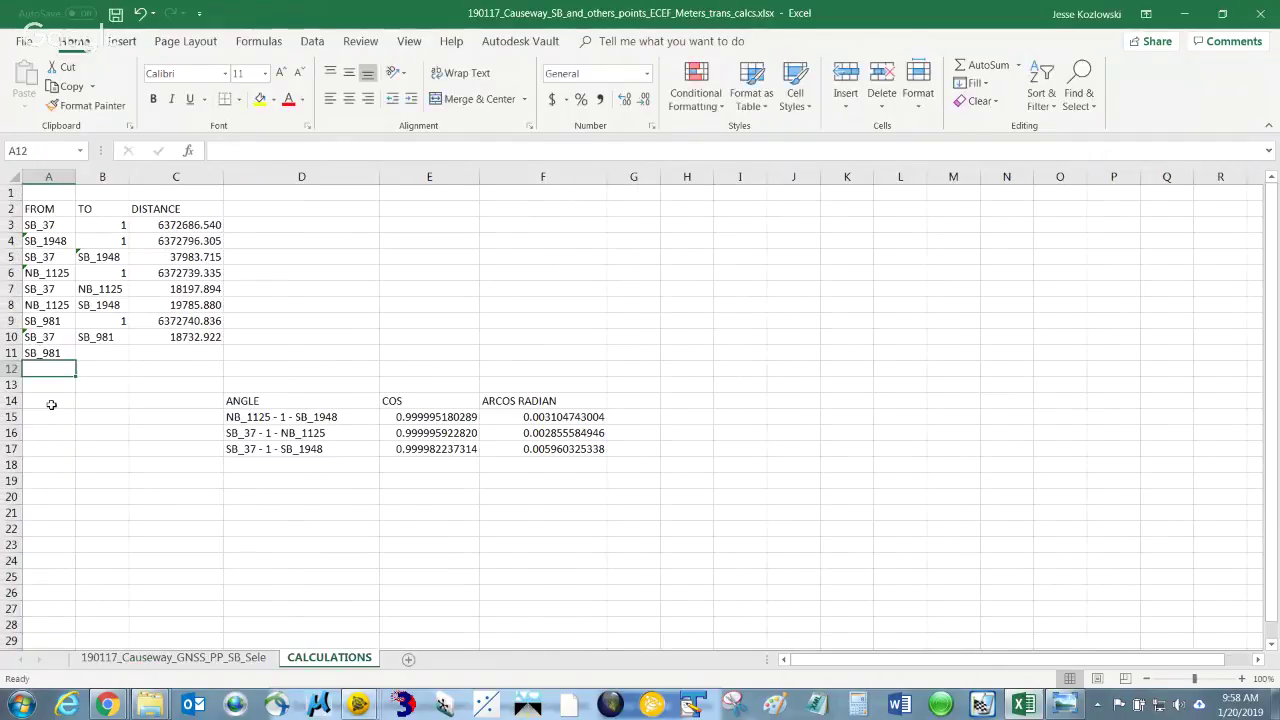
Set the TO cell B11 to reference point SB_1948 in A1914 of the GNSS sheet
{"action": "left_click", "coordinate": [107, 355]}
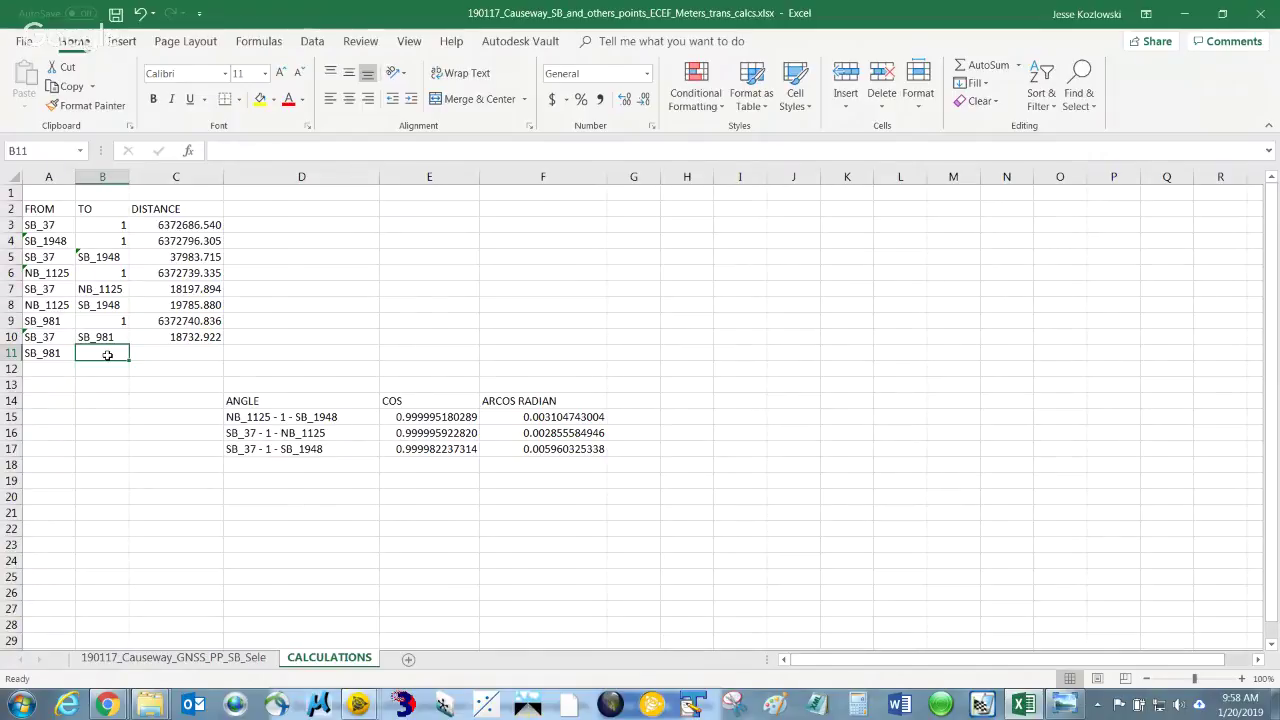
{"action": "type", "text": "="}
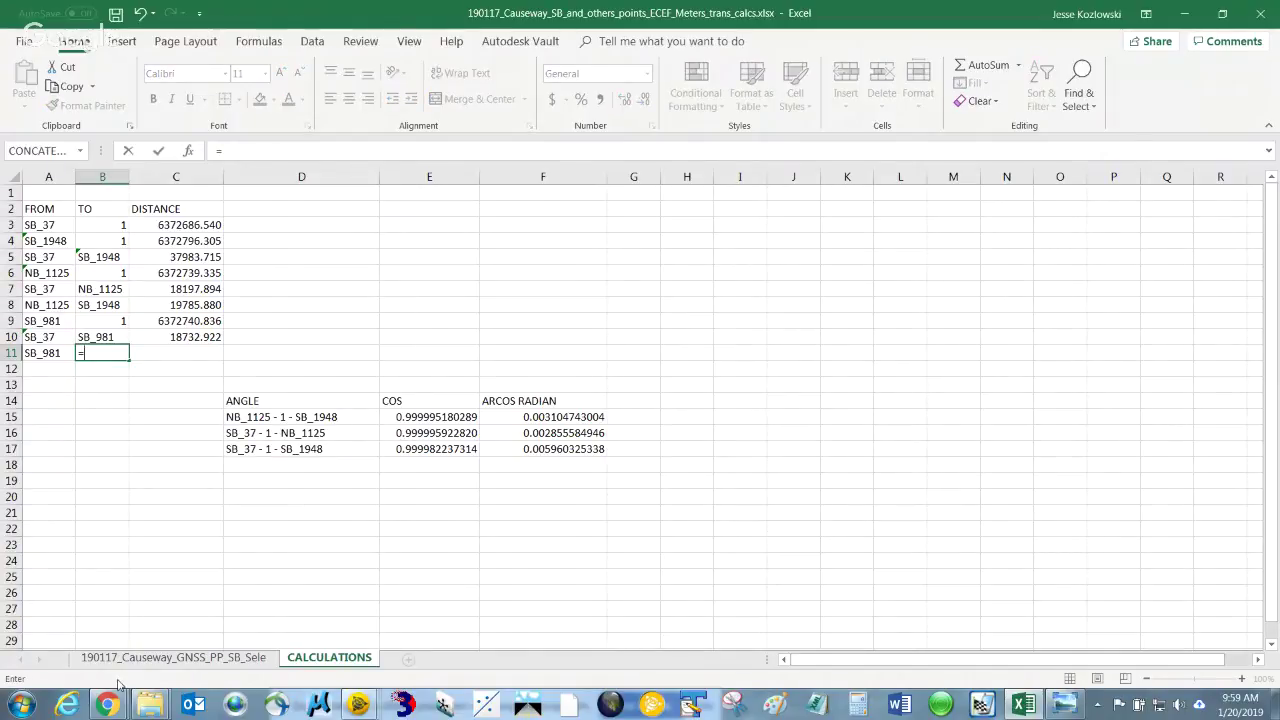
{"action": "left_click", "coordinate": [131, 658]}
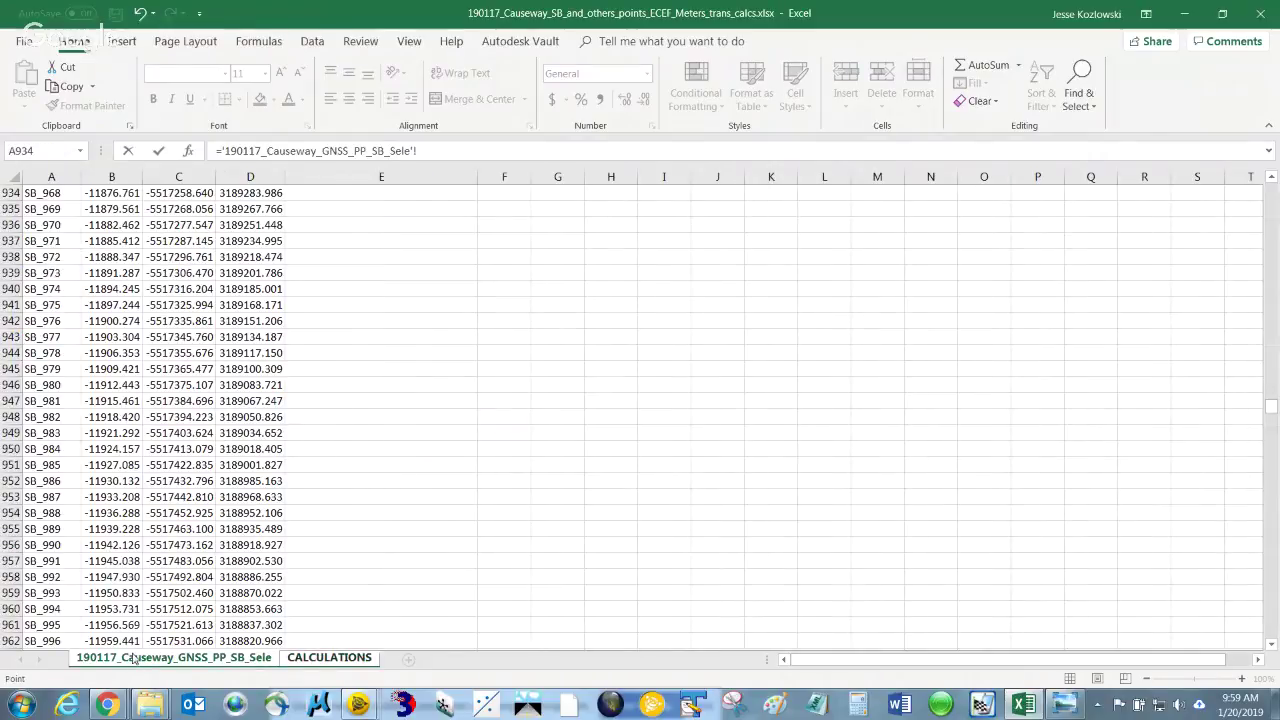
{"action": "scroll", "coordinate": [57, 515], "scroll_direction": "down", "scroll_amount": 20}
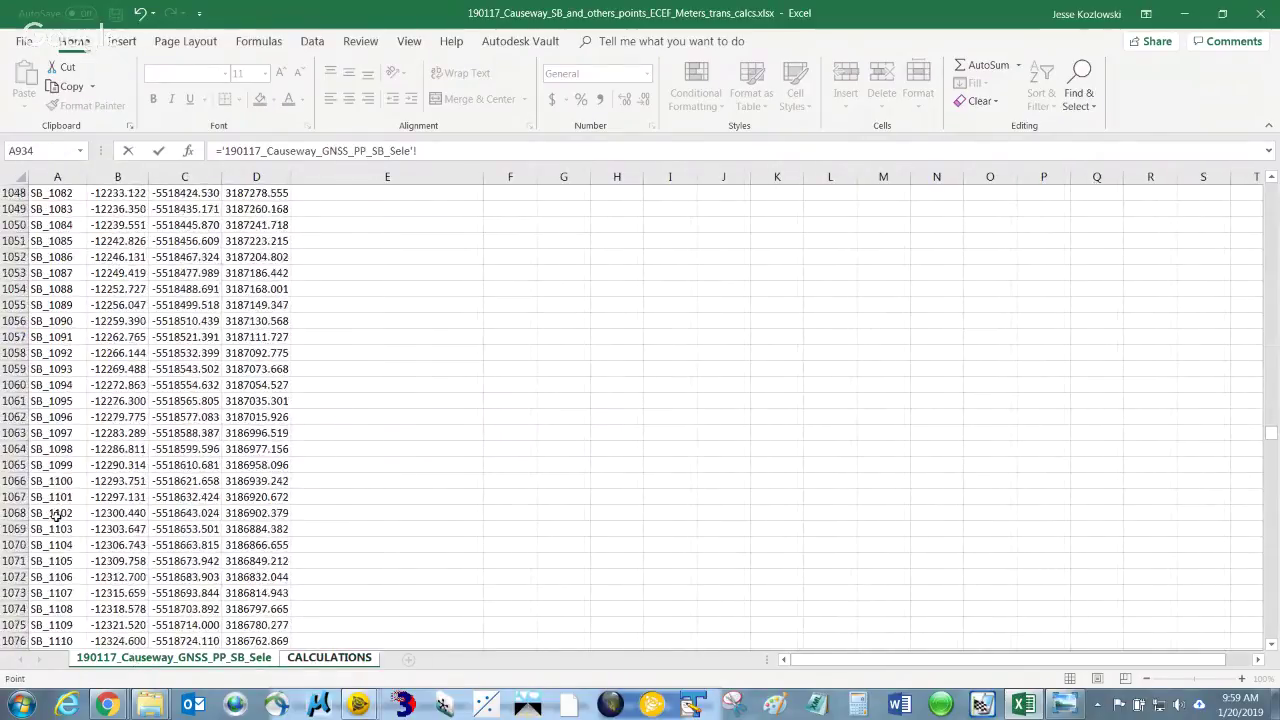
{"action": "scroll", "coordinate": [56, 515], "scroll_direction": "down", "scroll_amount": 20}
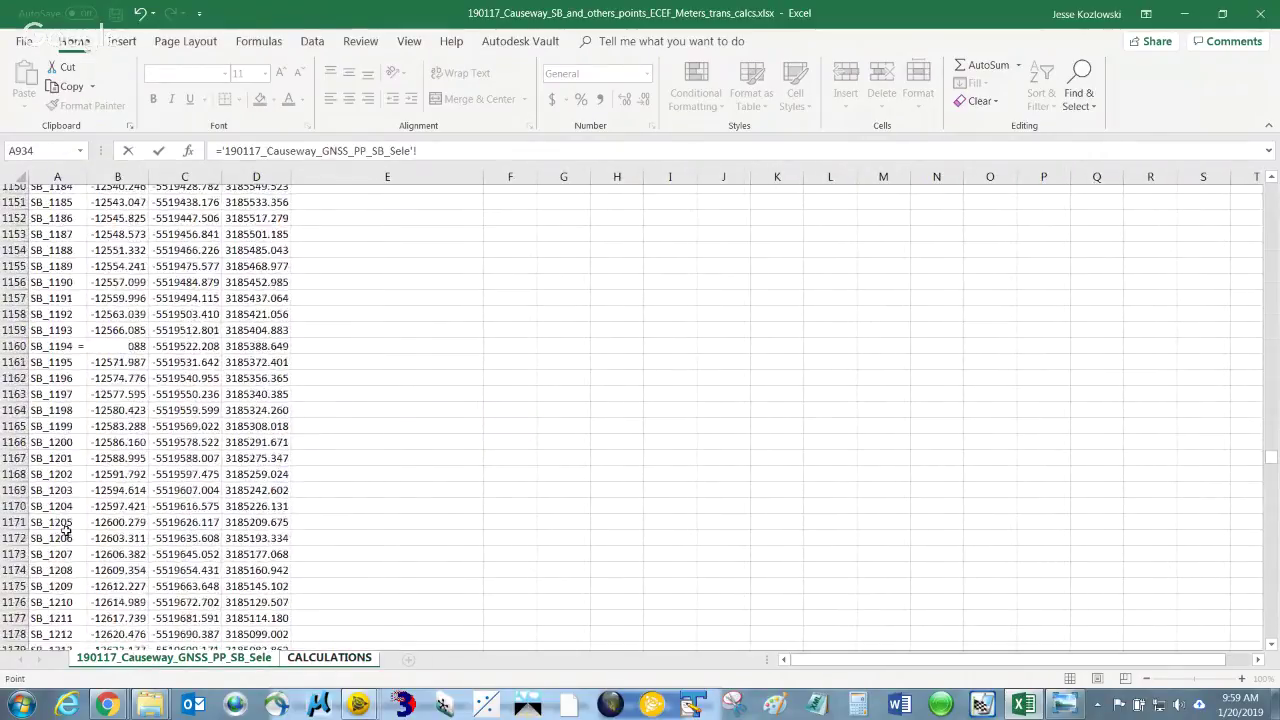
{"action": "scroll", "coordinate": [65, 532], "scroll_direction": "down", "scroll_amount": 20}
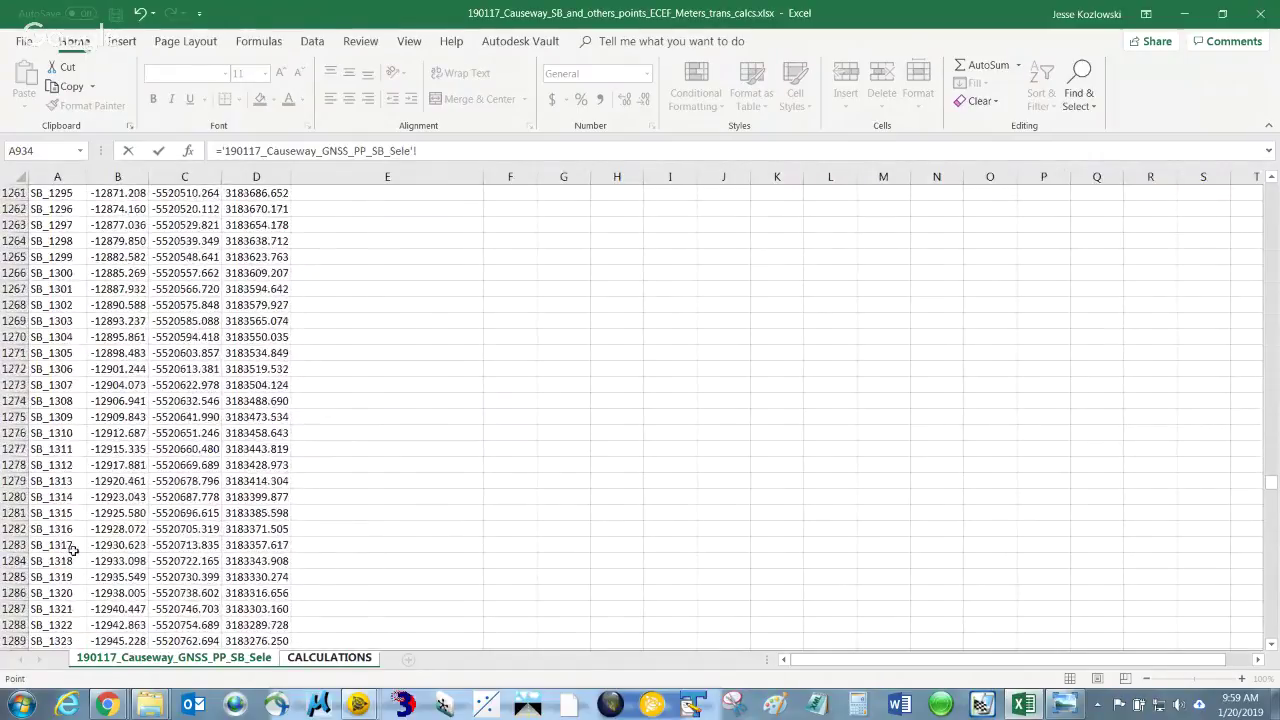
{"action": "scroll", "coordinate": [73, 550], "scroll_direction": "down", "scroll_amount": 20}
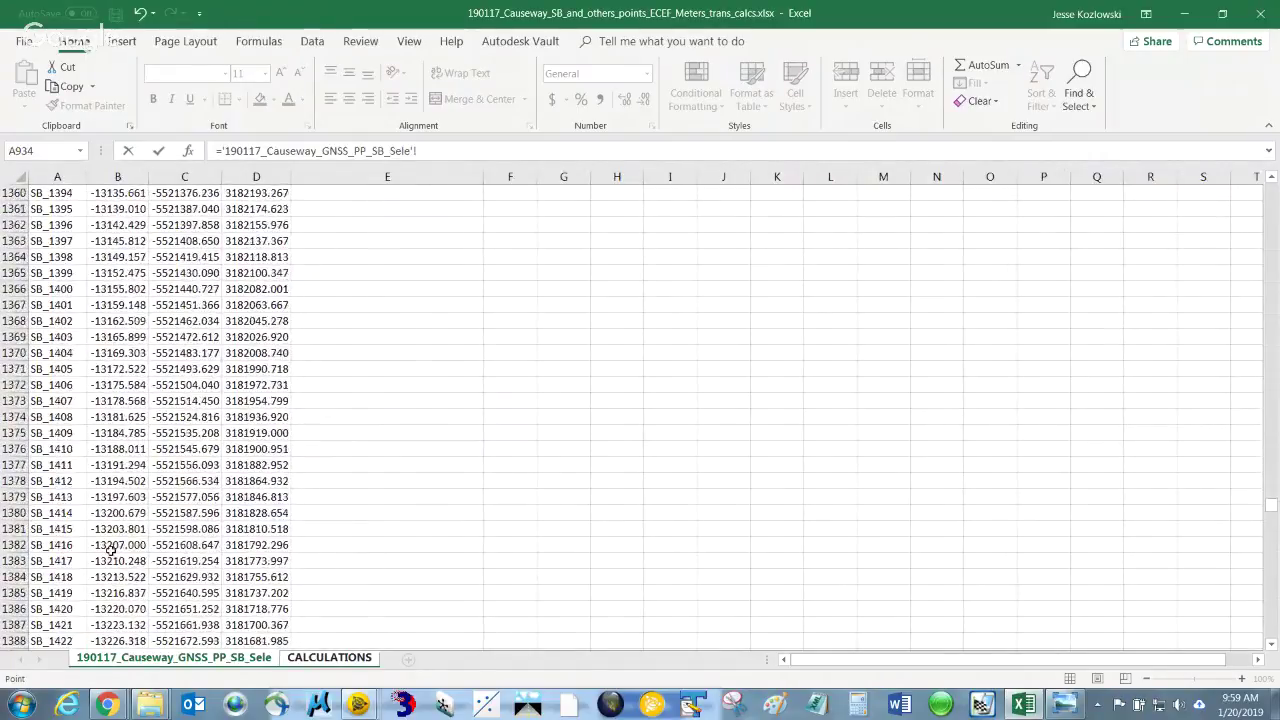
{"action": "scroll", "coordinate": [108, 553], "scroll_direction": "down", "scroll_amount": 20}
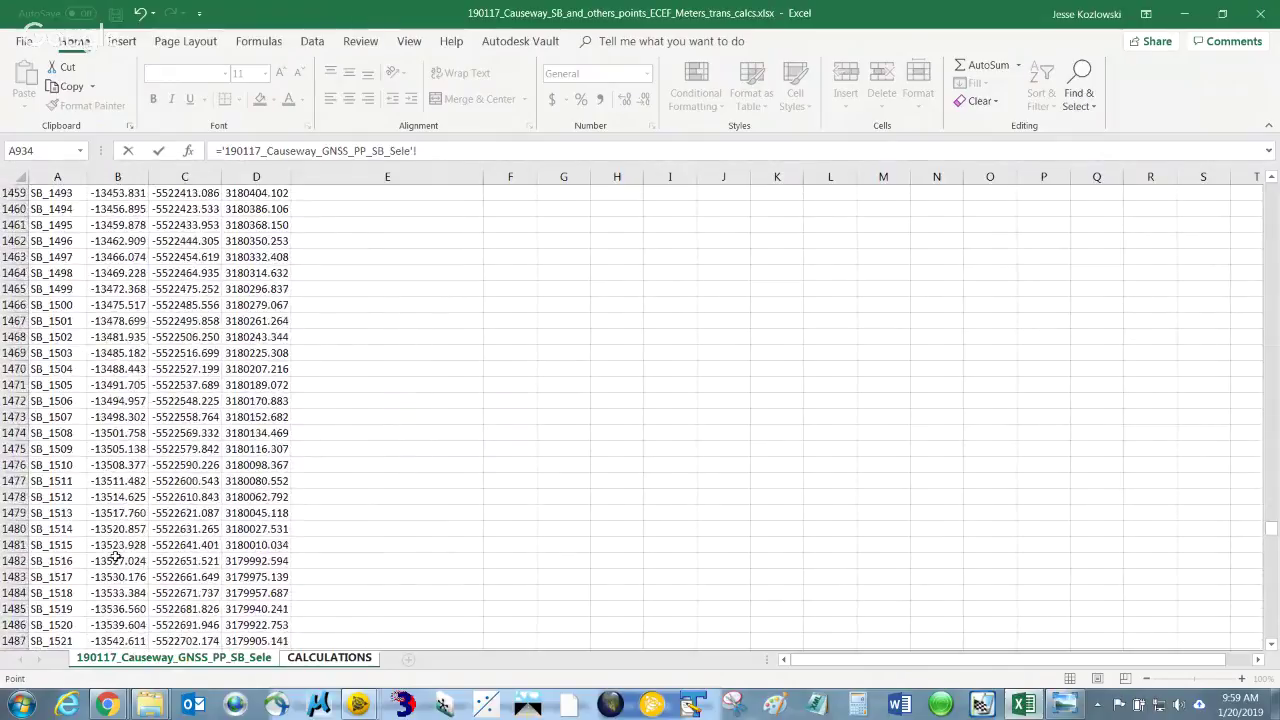
{"action": "left_click_drag", "start_coordinate": [1271, 532], "coordinate": [1266, 636]}
{"action": "left_click", "coordinate": [50, 434]}
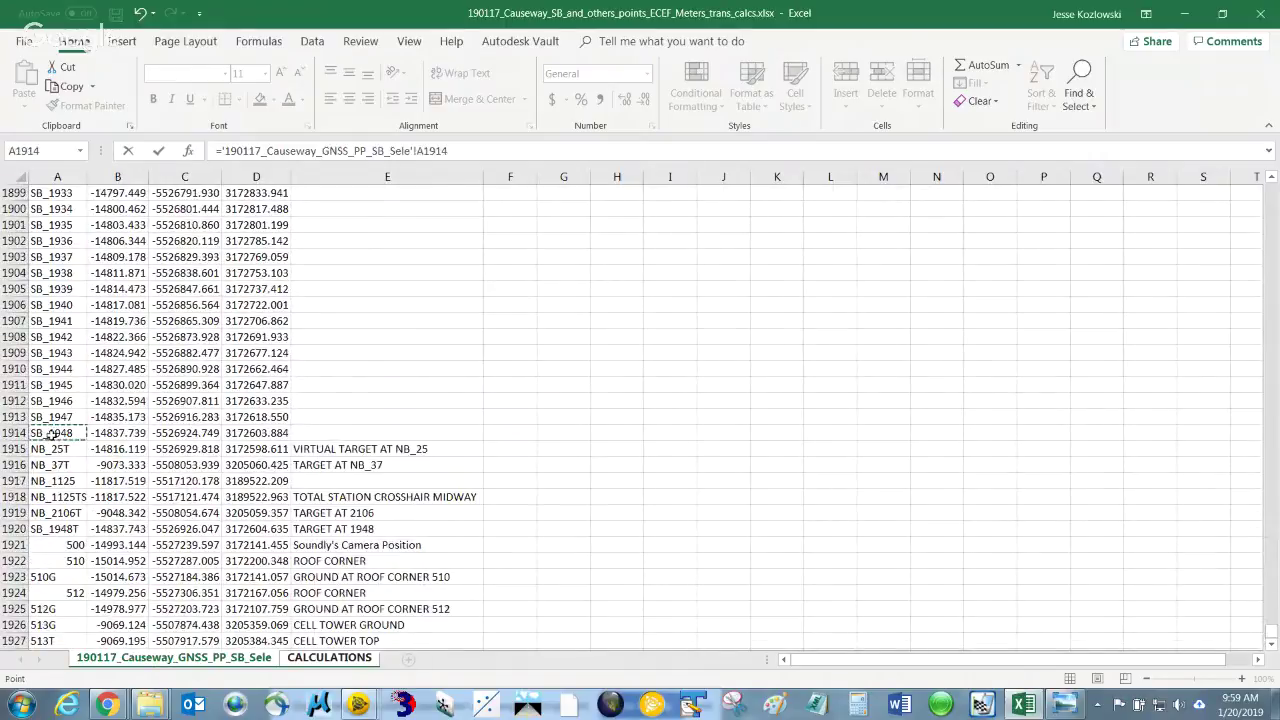
{"action": "key", "text": "Return"}
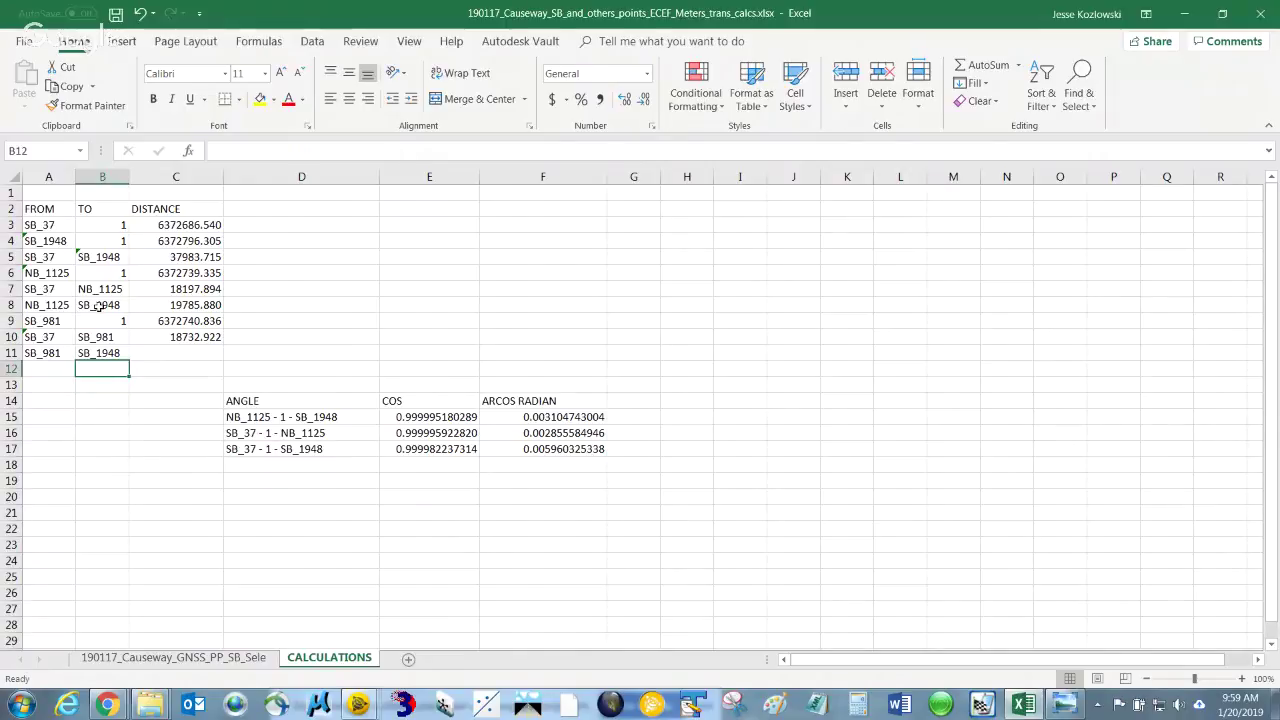
Copy the C8 distance formula into C11 and check its references against those in A11 and B11
{"action": "left_click", "coordinate": [170, 305]}
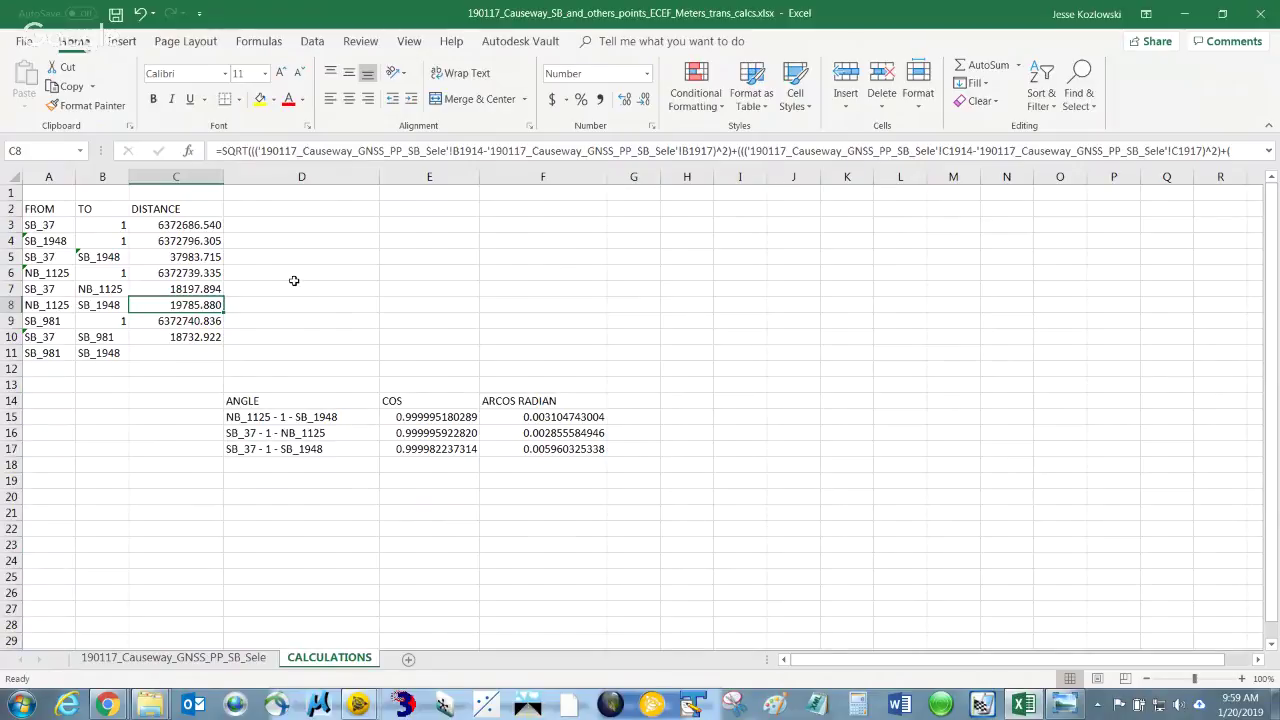
{"action": "key", "text": "ctrl+c"}
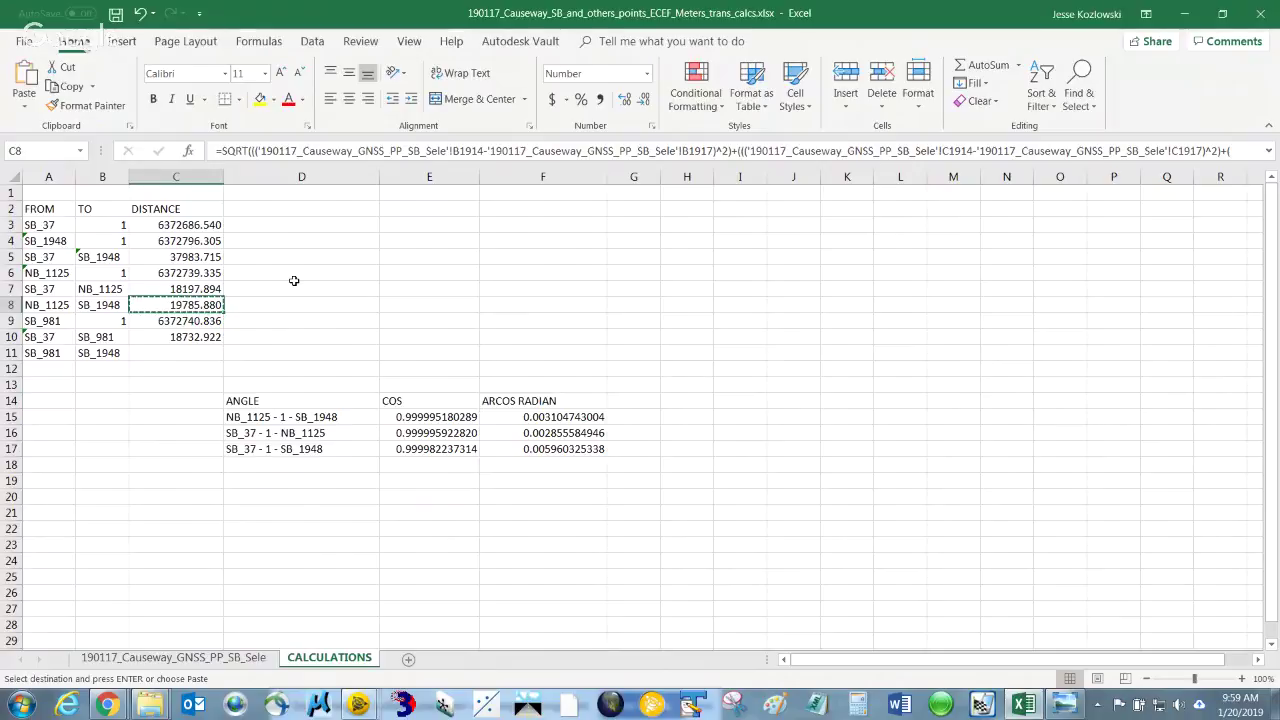
{"action": "left_click", "coordinate": [188, 353]}
{"action": "key", "text": "ctrl+v"}
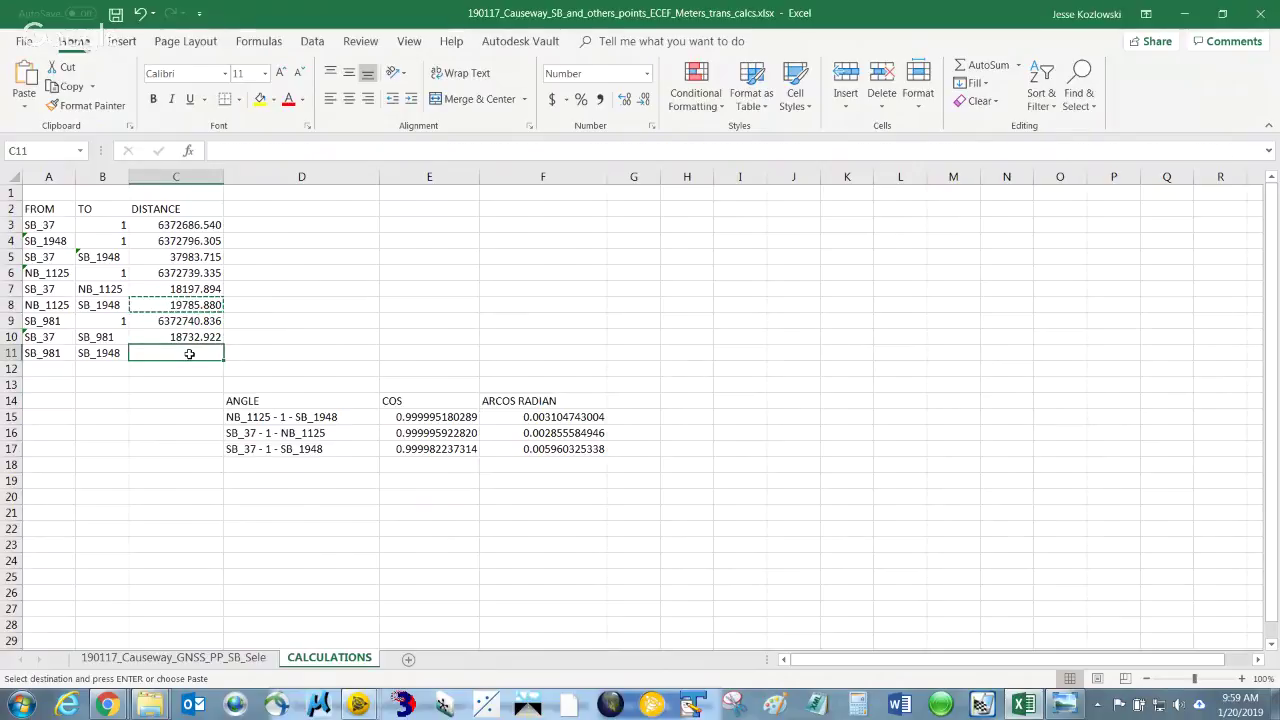
{"action": "key", "text": "Escape"}
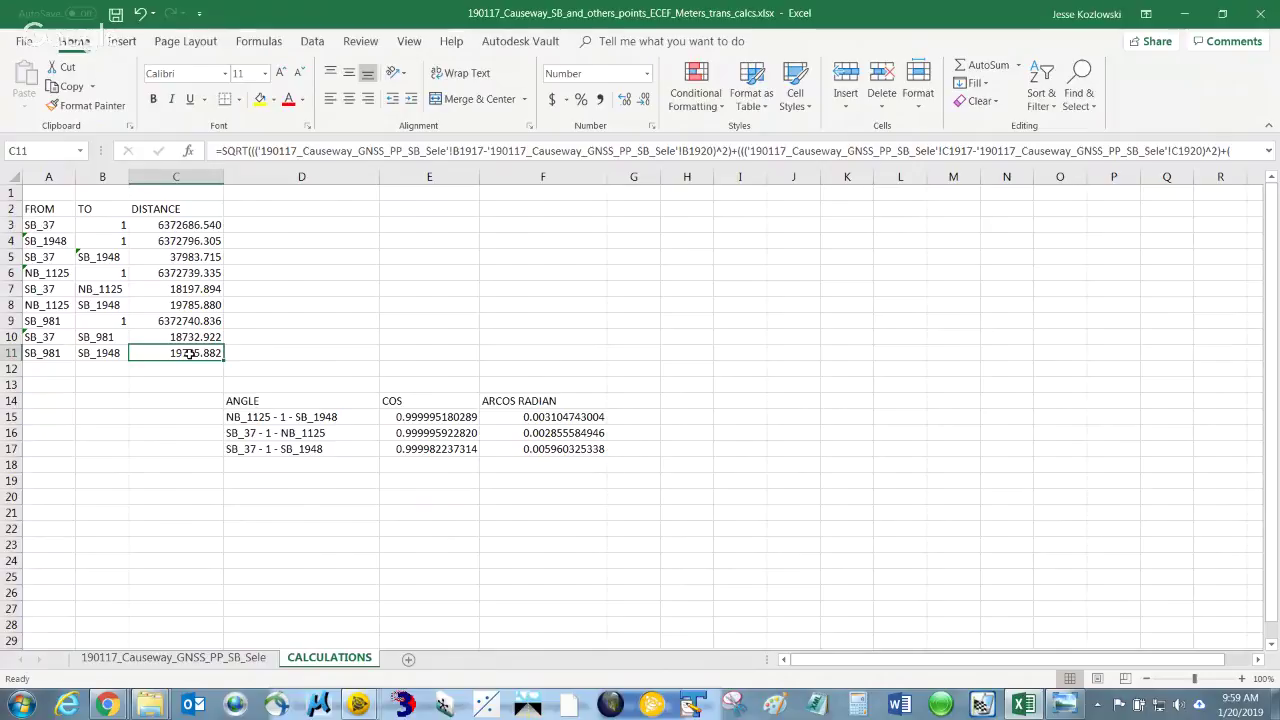
{"action": "left_click", "coordinate": [46, 353]}
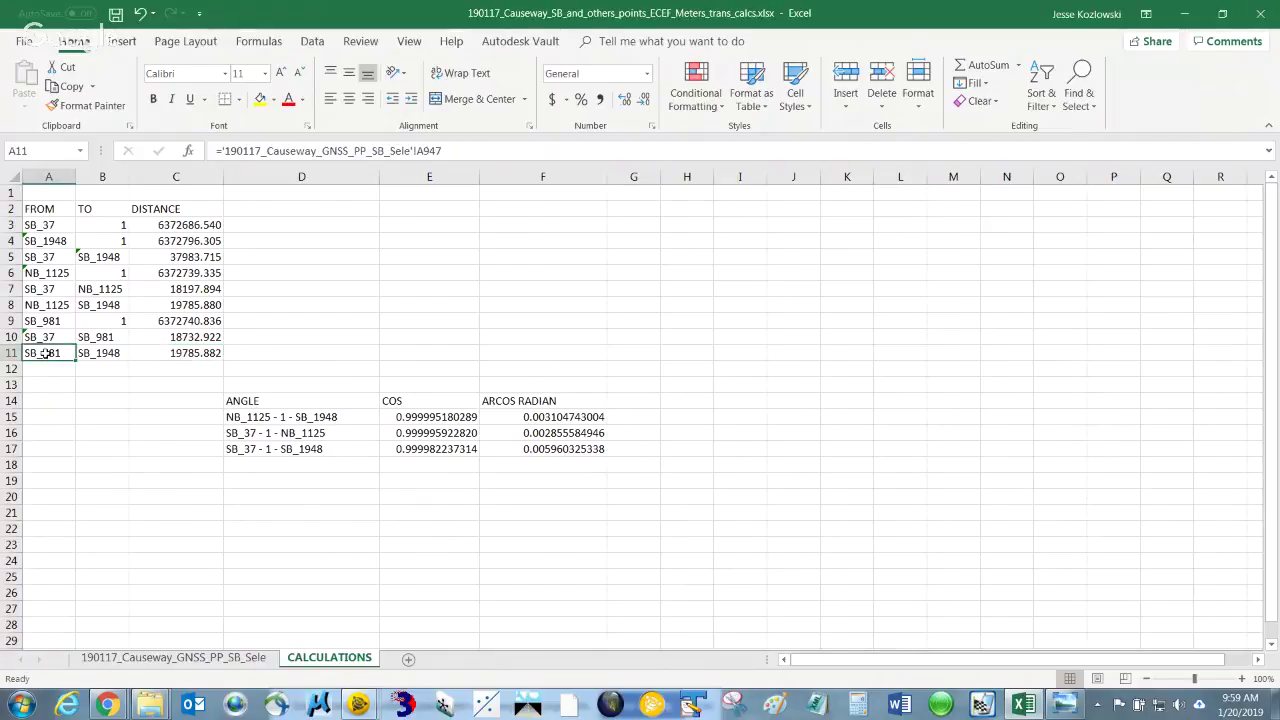
{"action": "left_click", "coordinate": [107, 355]}
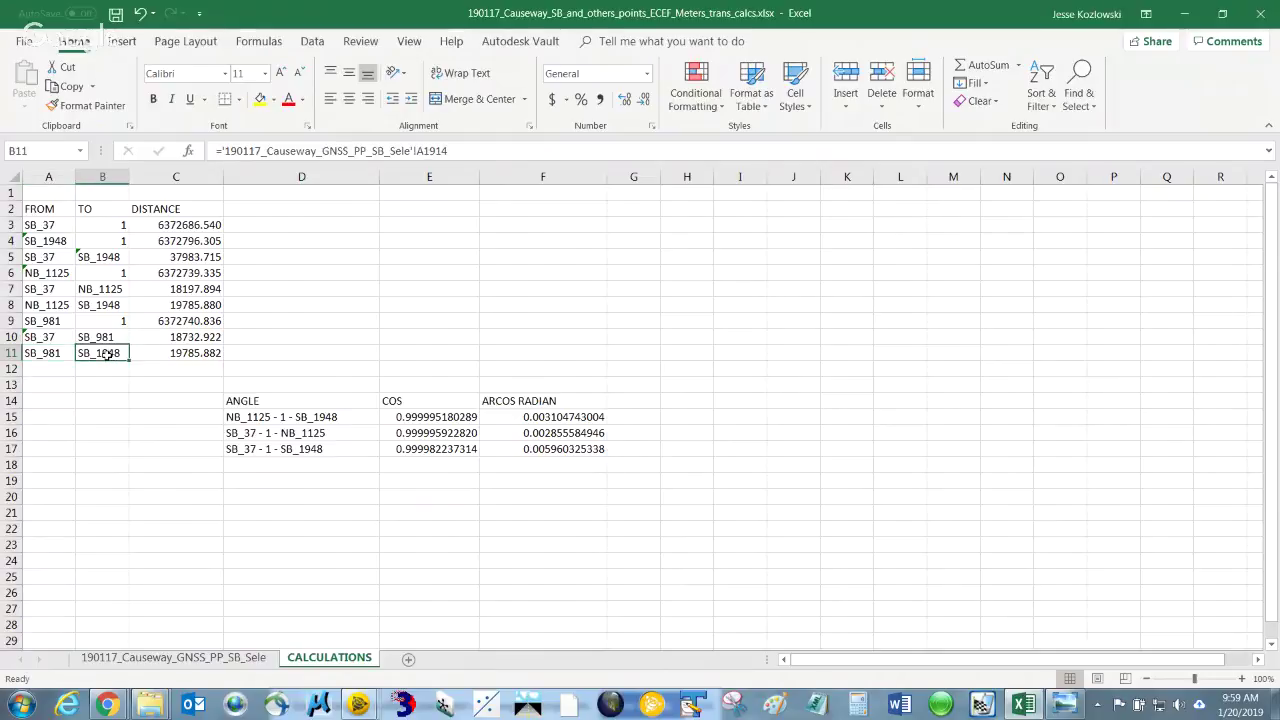
{"action": "left_click", "coordinate": [194, 356]}
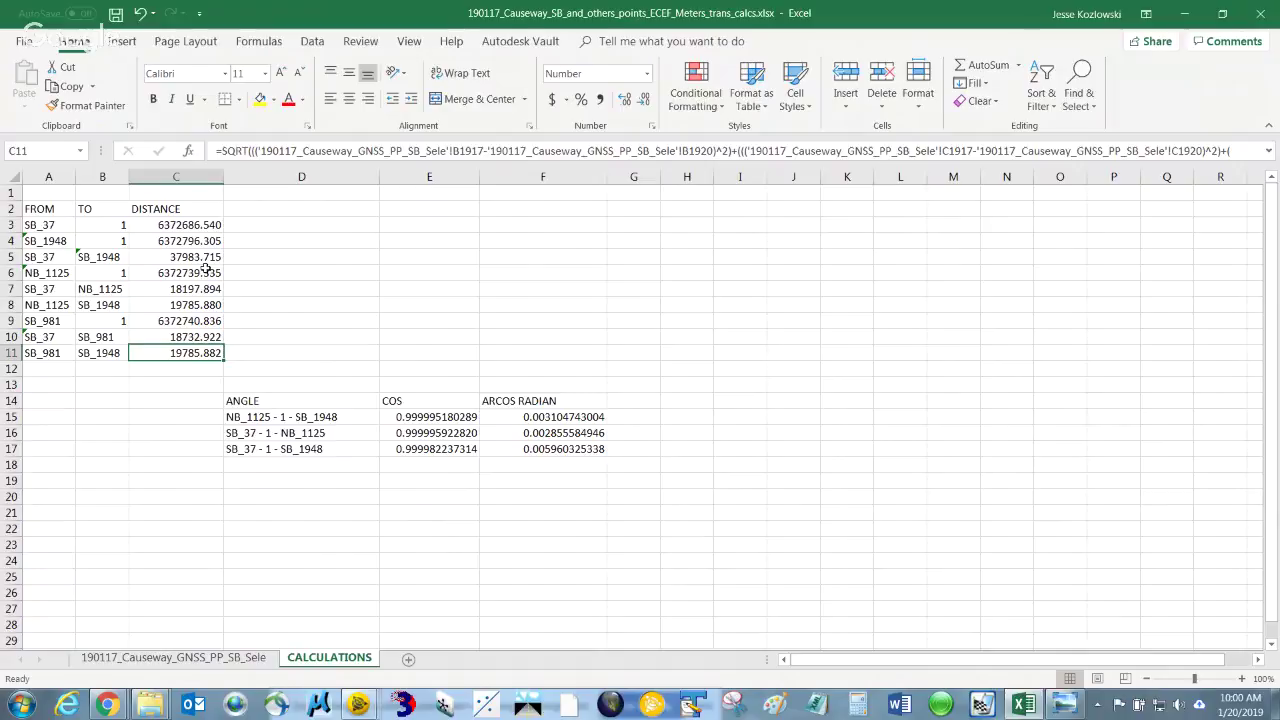
Review the row 6 references, then replace the C11 formula with a copy of the C7 distance formula
{"action": "left_click", "coordinate": [38, 274]}
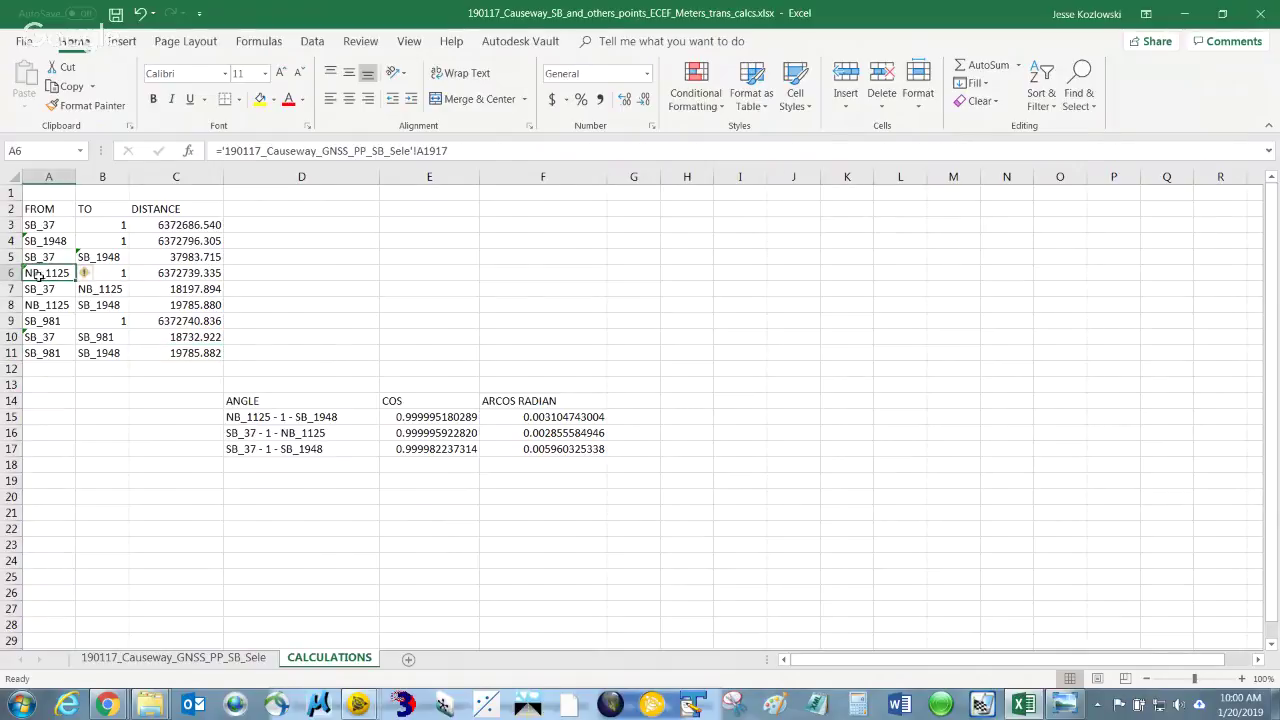
{"action": "left_click", "coordinate": [111, 274]}
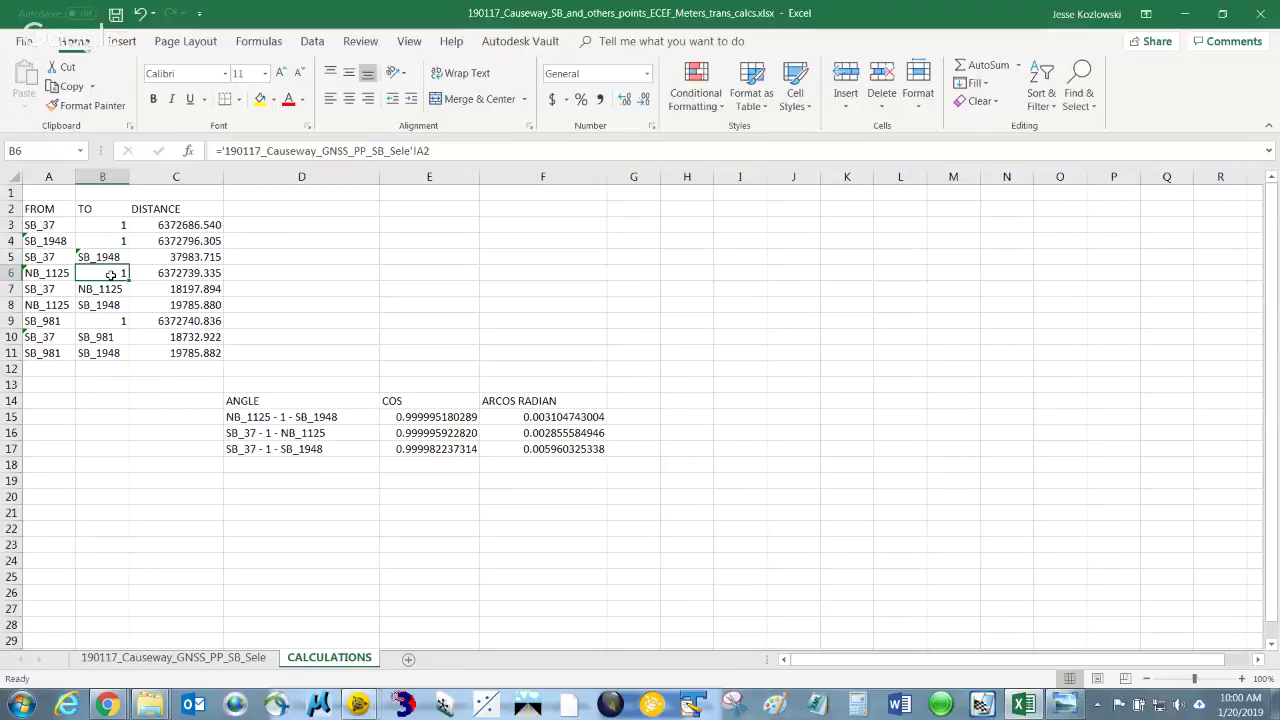
{"action": "left_click", "coordinate": [132, 273]}
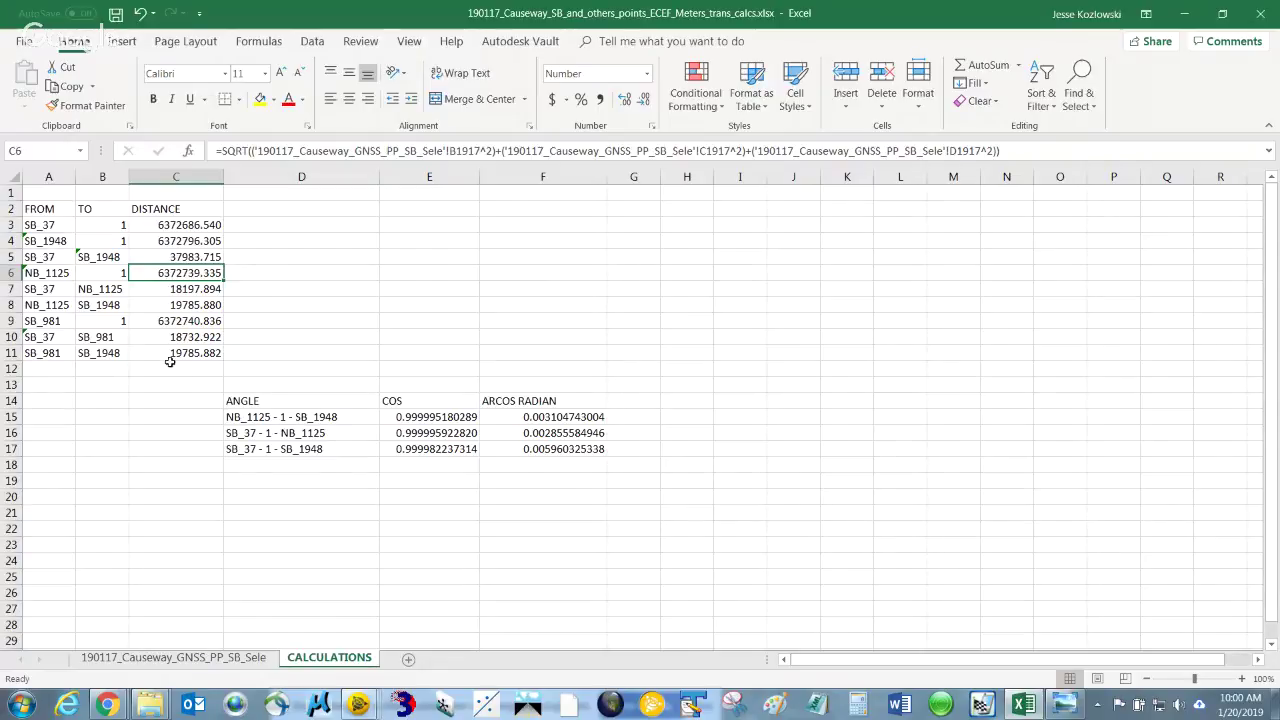
{"action": "left_click", "coordinate": [165, 292]}
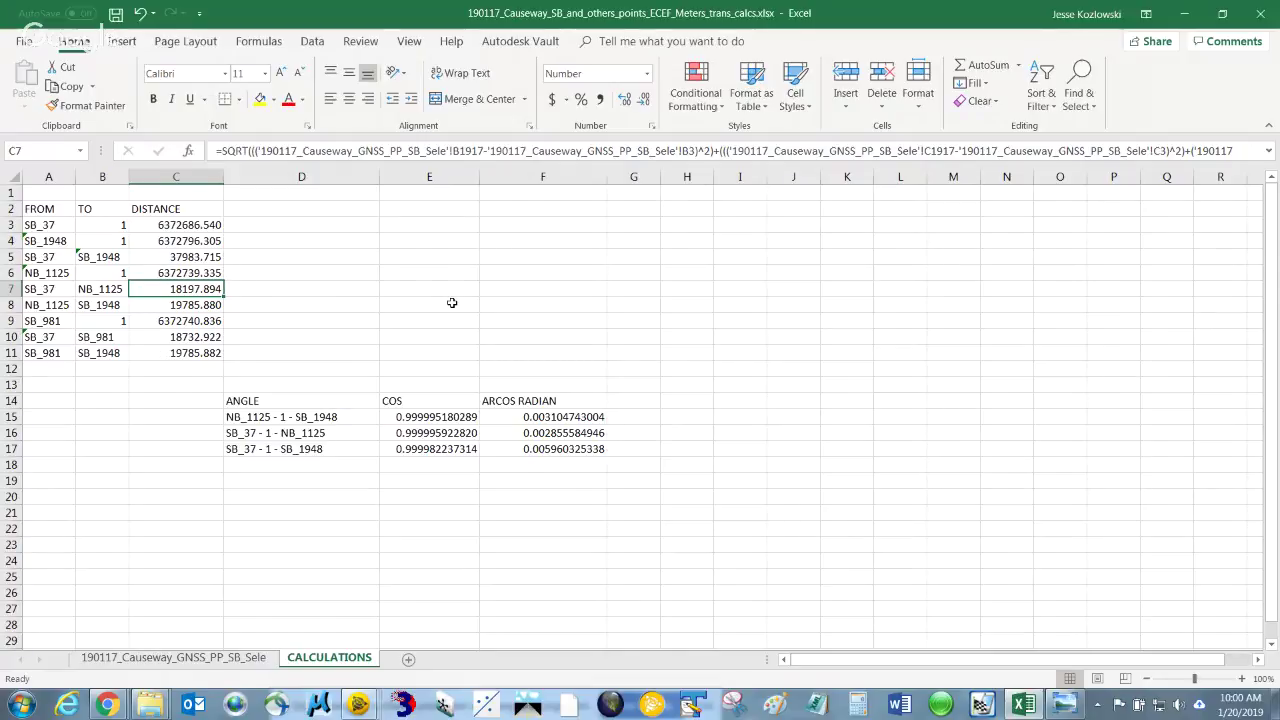
{"action": "key", "text": "ctrl+c"}
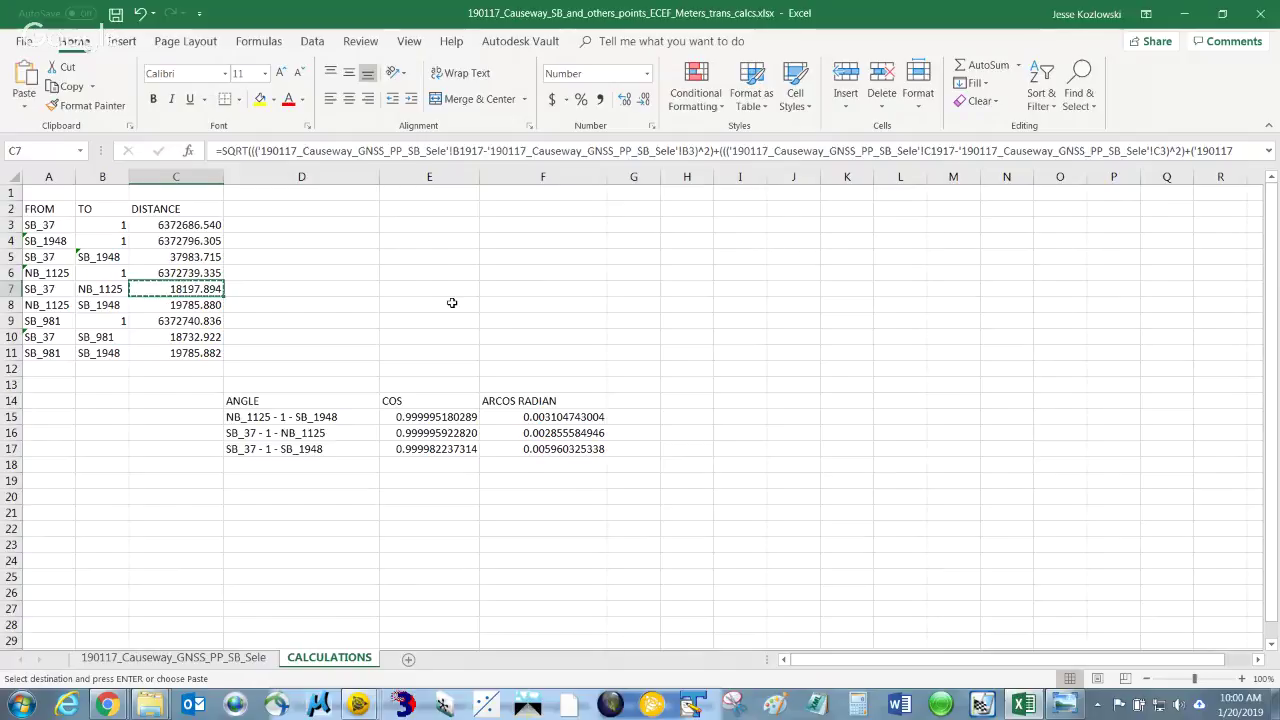
{"action": "left_click", "coordinate": [212, 355]}
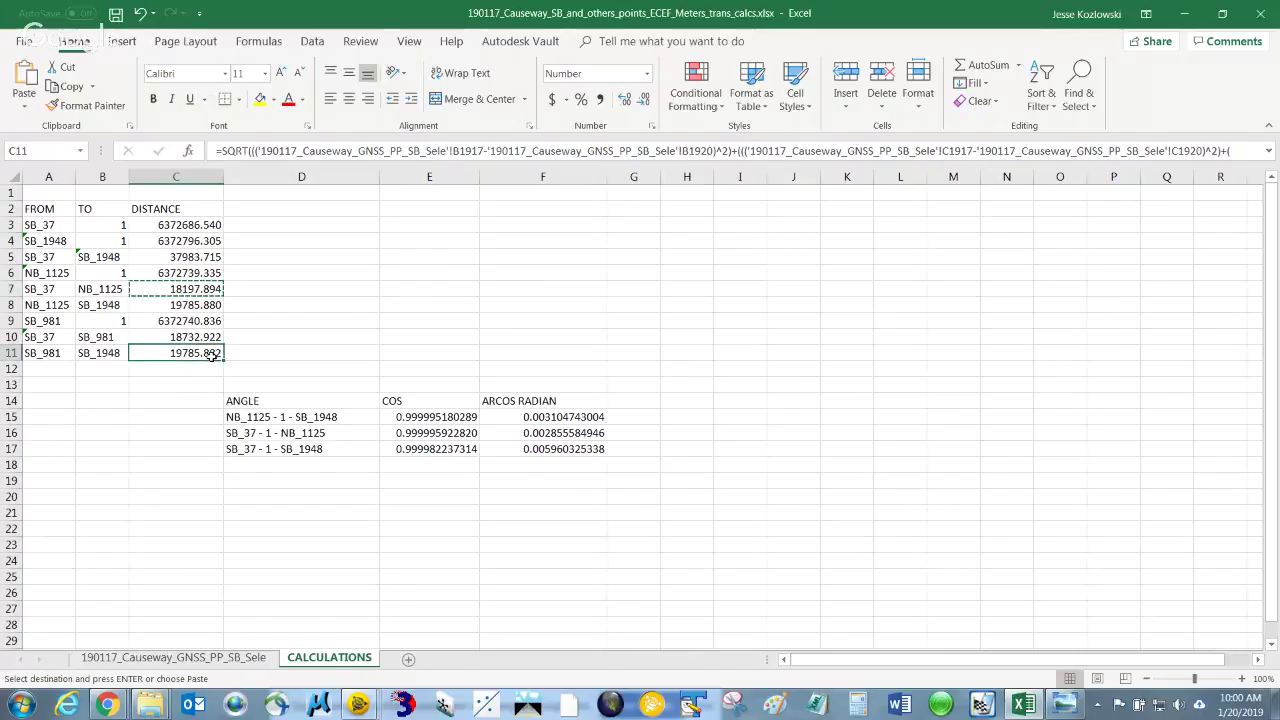
{"action": "key", "text": "ctrl+v"}
{"action": "key", "text": "Escape"}
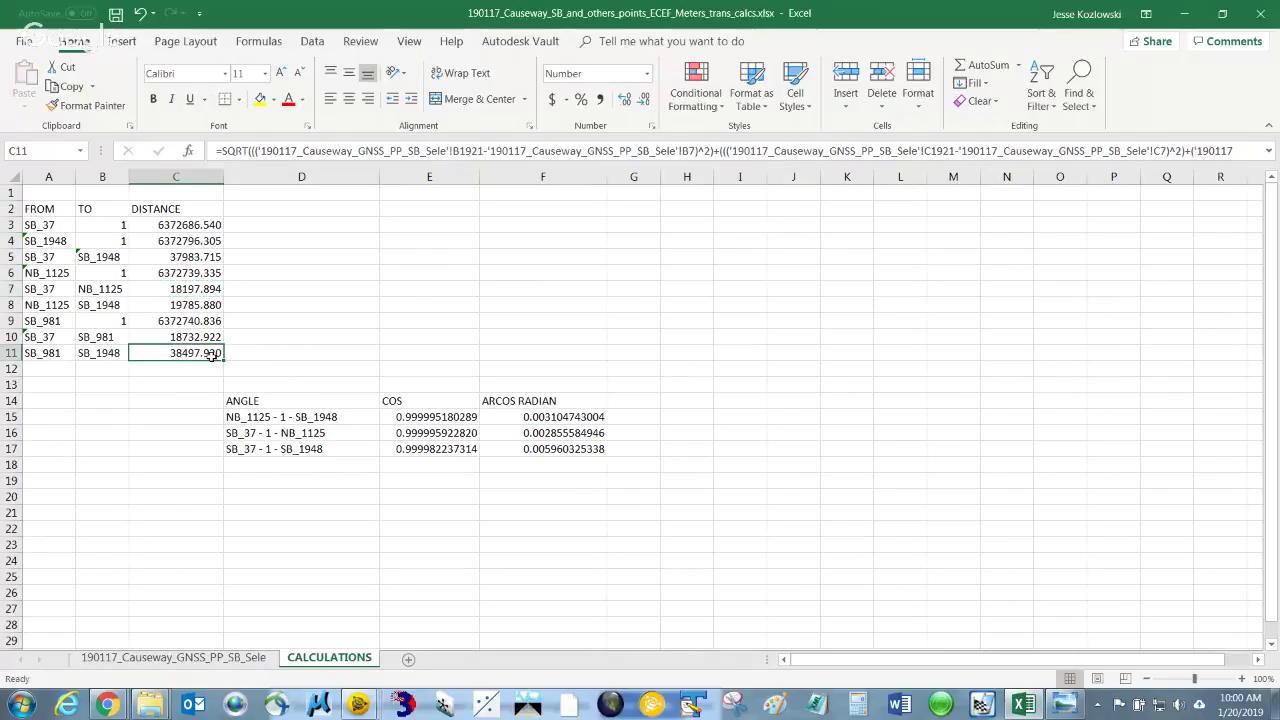
Change the first coordinate difference in the C11 distance formula to B947 minus B1914 of the GNSS sheet
{"action": "left_click", "coordinate": [48, 358]}
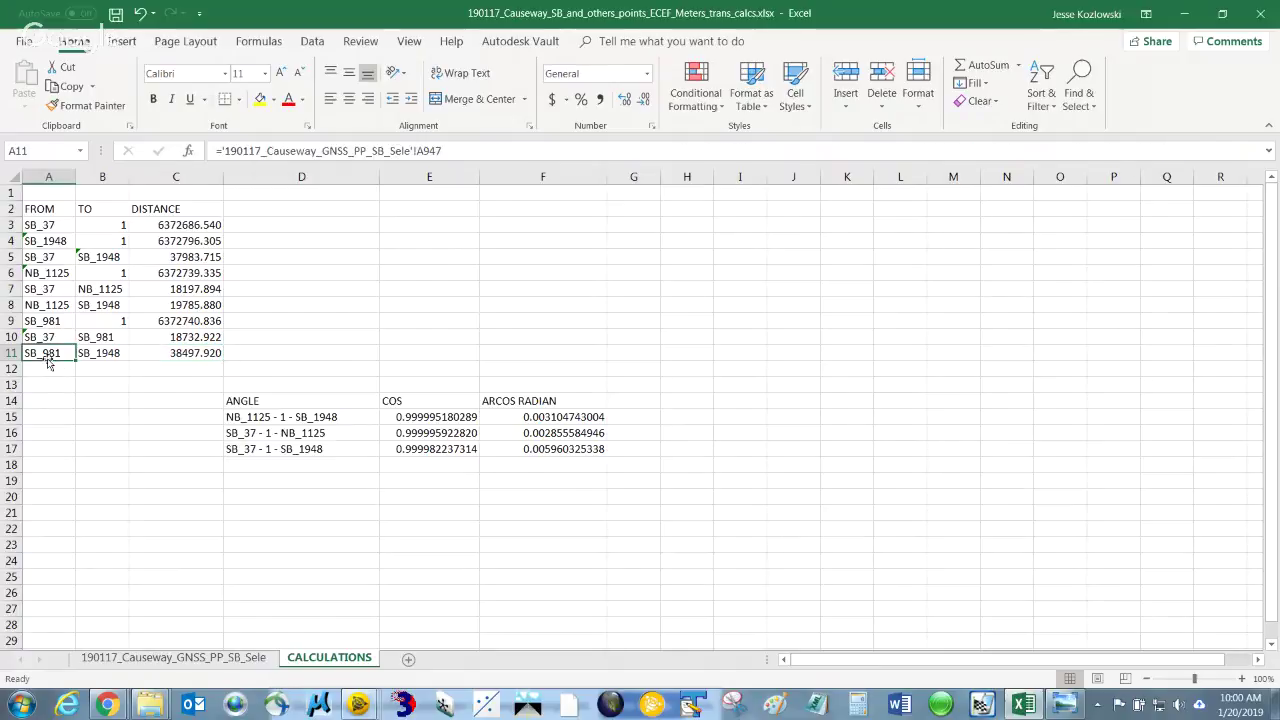
{"action": "left_click", "coordinate": [105, 354]}
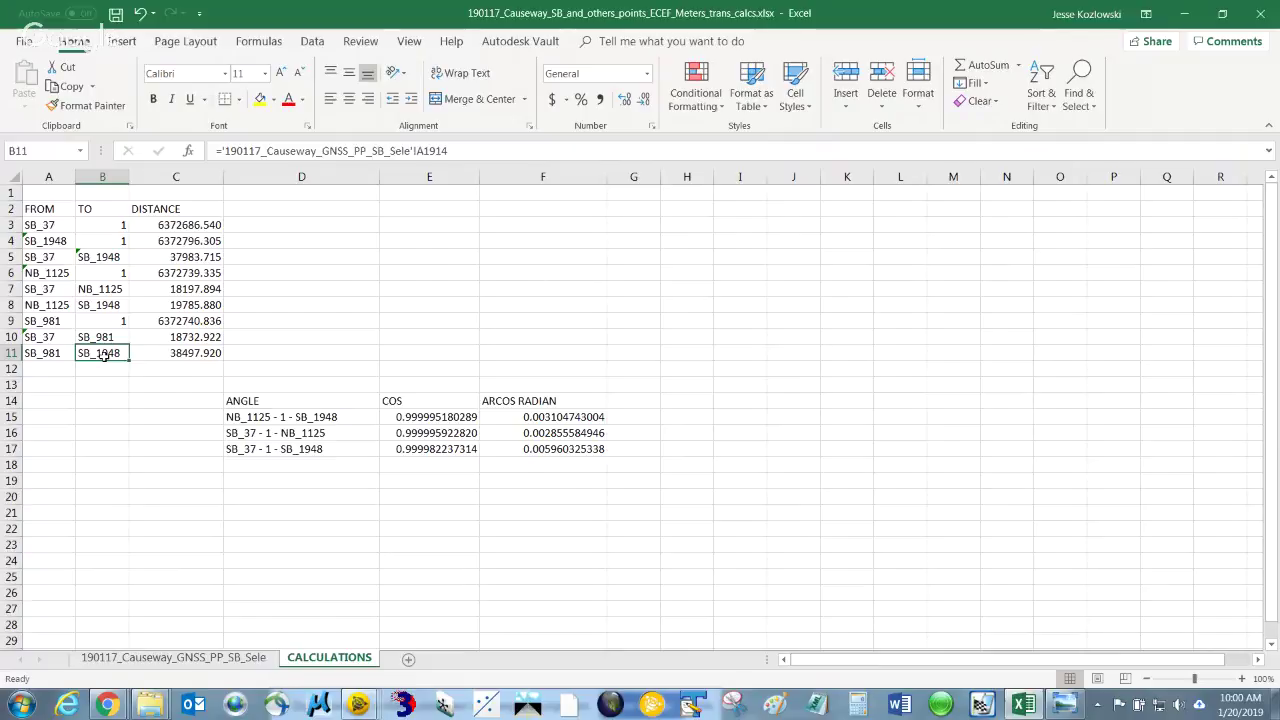
{"action": "left_click", "coordinate": [192, 355]}
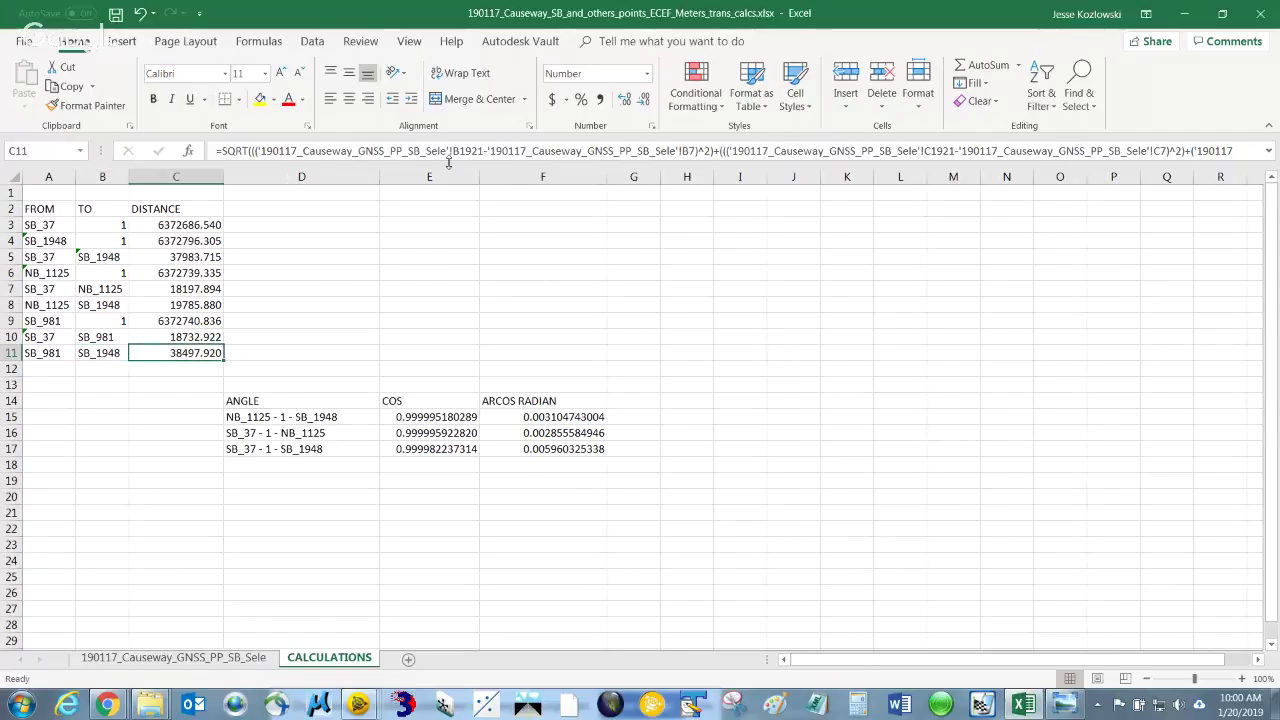
{"action": "left_click", "coordinate": [486, 149]}
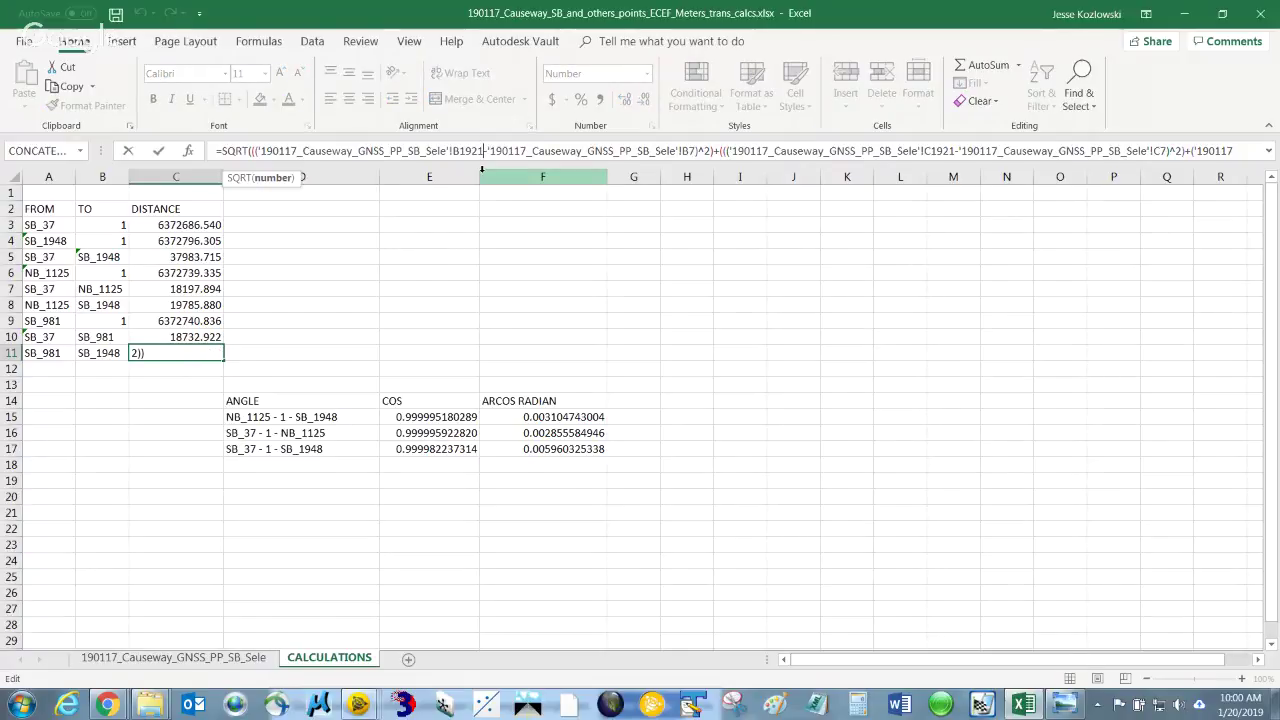
{"action": "key", "text": "BackSpace"}
{"action": "key", "text": "BackSpace"}
{"action": "key", "text": "BackSpace"}
{"action": "key", "text": "BackSpace"}
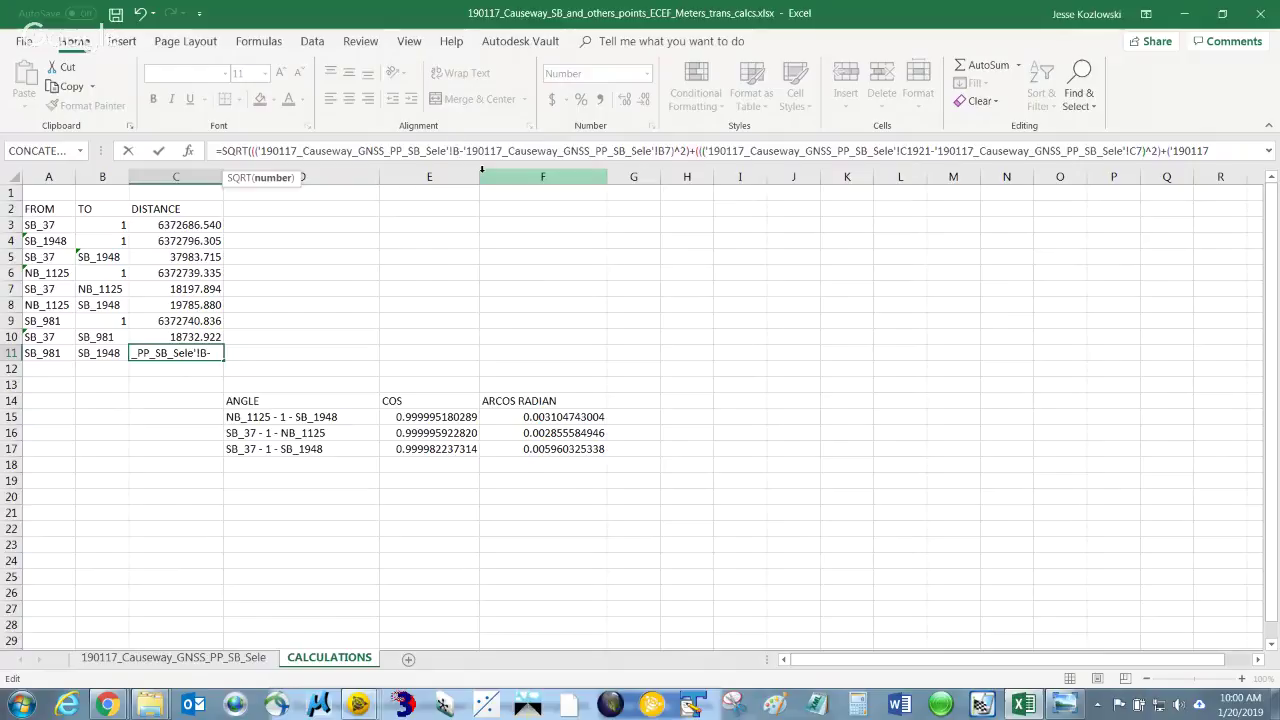
{"action": "type", "text": "947"}
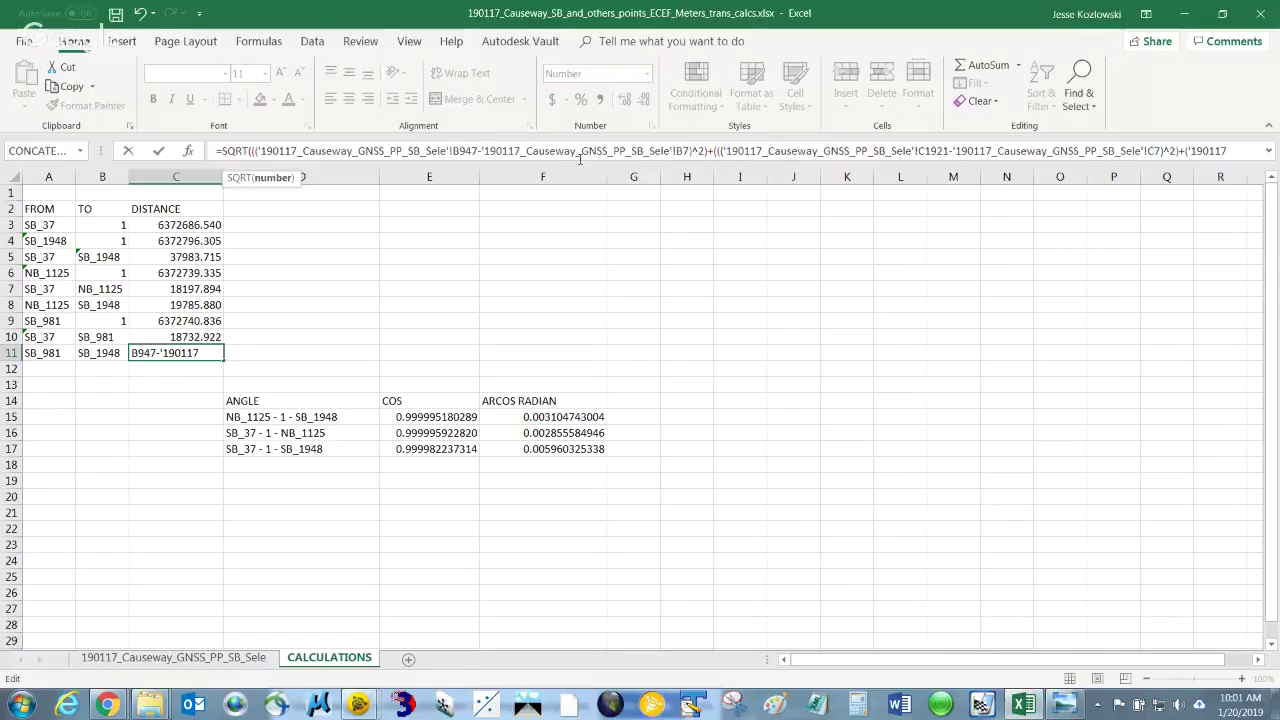
{"action": "left_click", "coordinate": [687, 150]}
{"action": "key", "text": "BackSpace"}
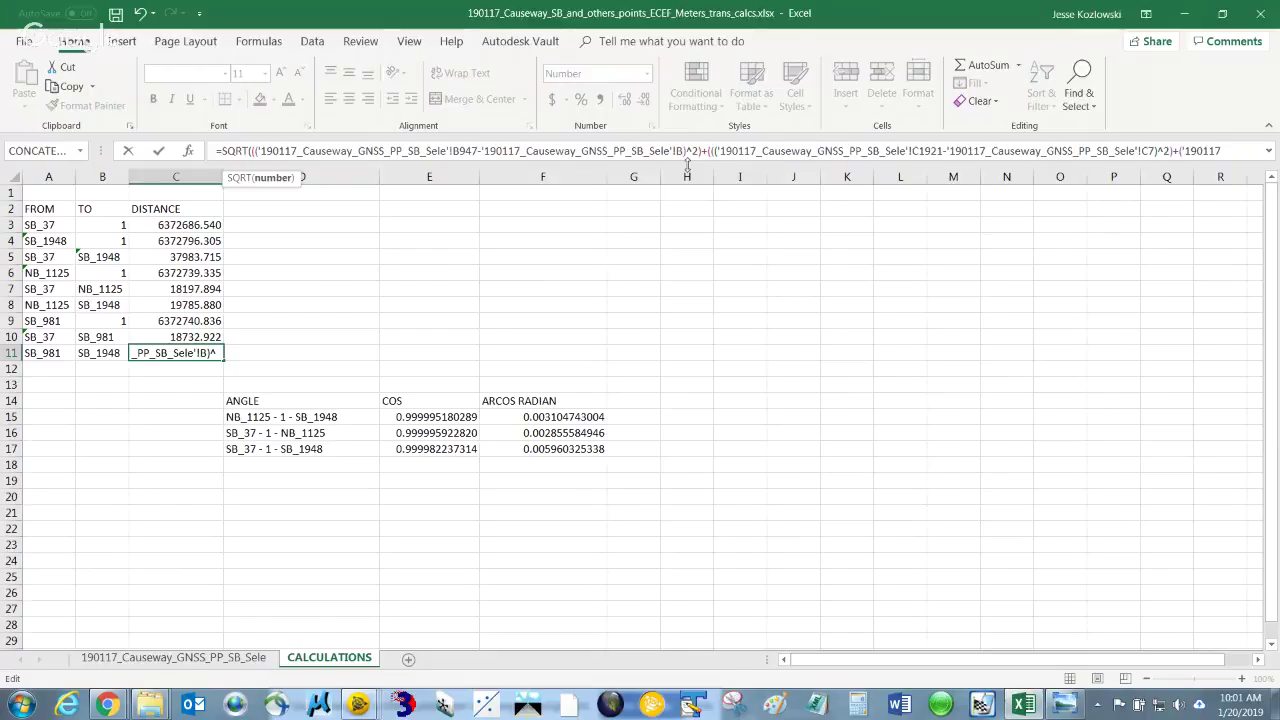
{"action": "type", "text": "1914"}
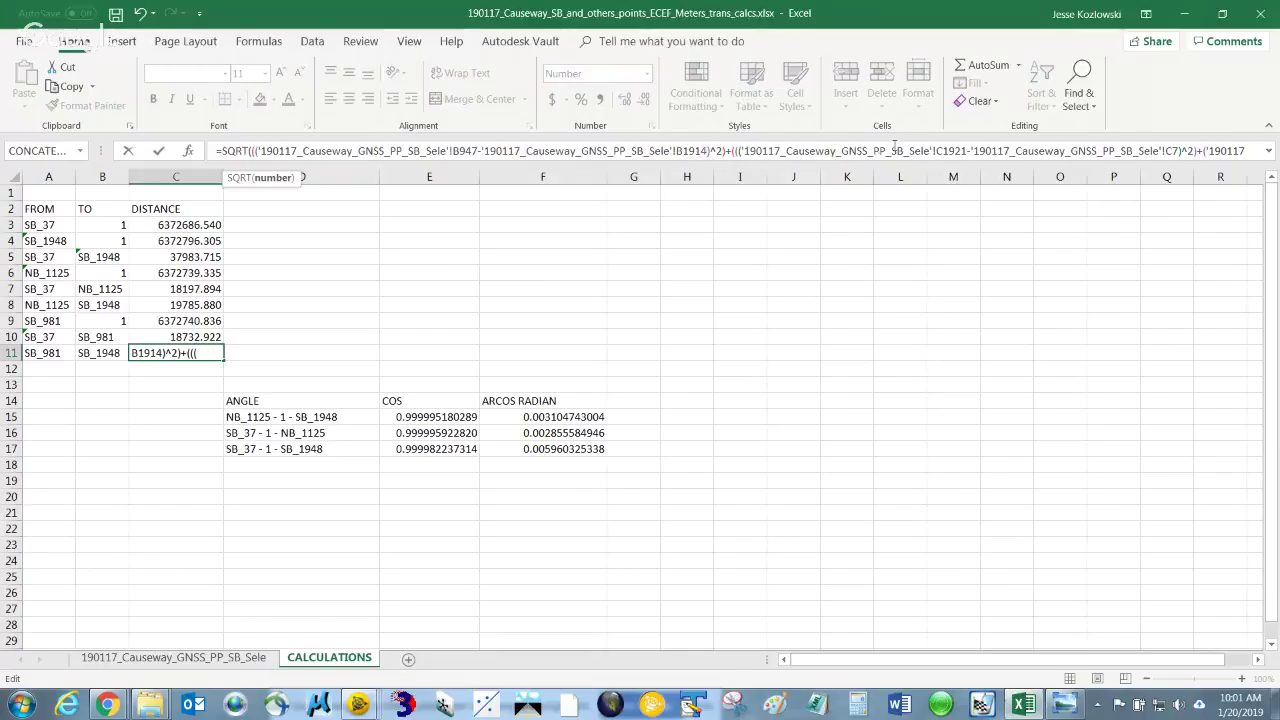
Change the second coordinate difference in the C11 distance formula to C947 minus C1914 of the GNSS sheet
{"action": "left_click", "coordinate": [968, 151]}
{"action": "key", "text": "BackSpace"}
{"action": "key", "text": "BackSpace"}
{"action": "key", "text": "BackSpace"}
{"action": "key", "text": "BackSpace"}
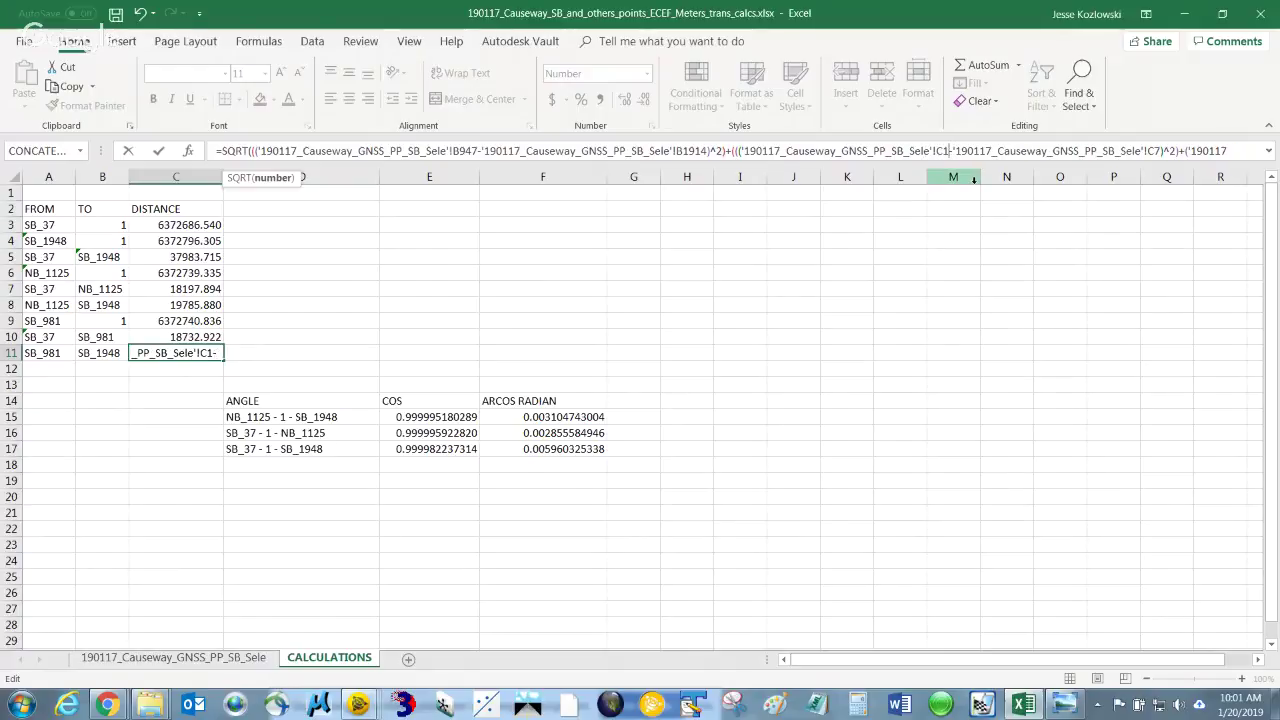
{"action": "type", "text": "94"}
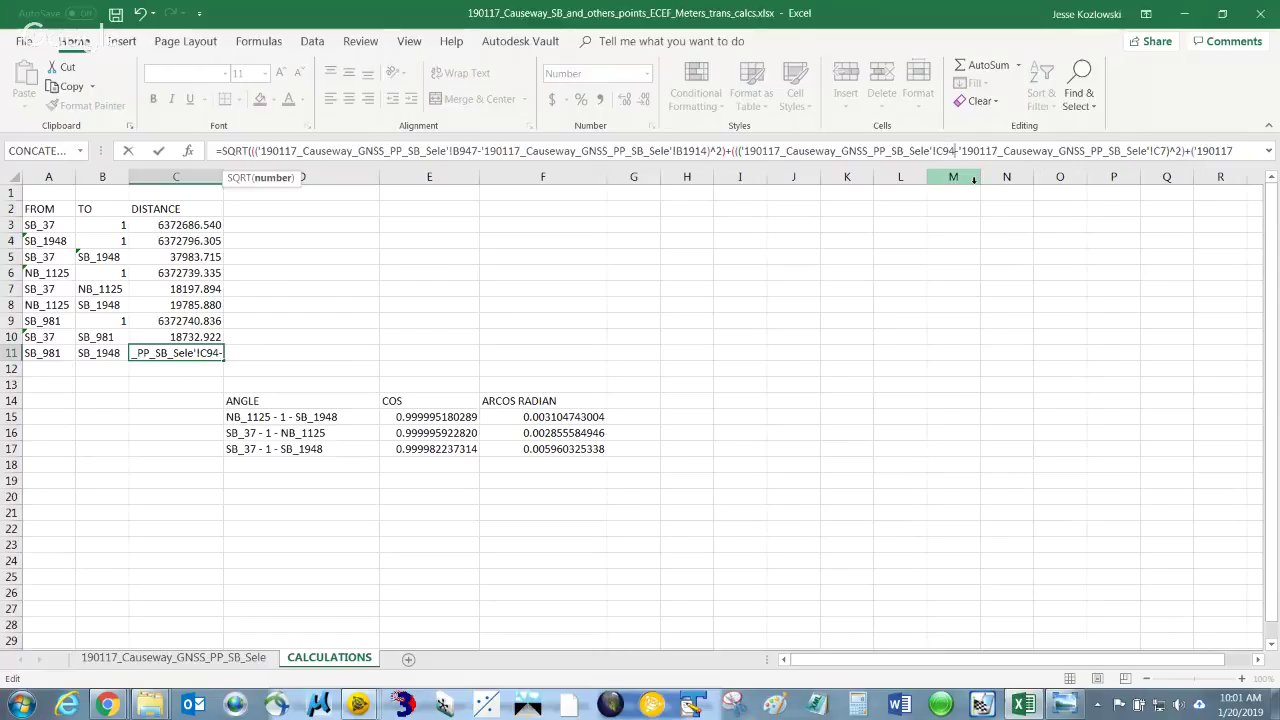
{"action": "type", "text": "7"}
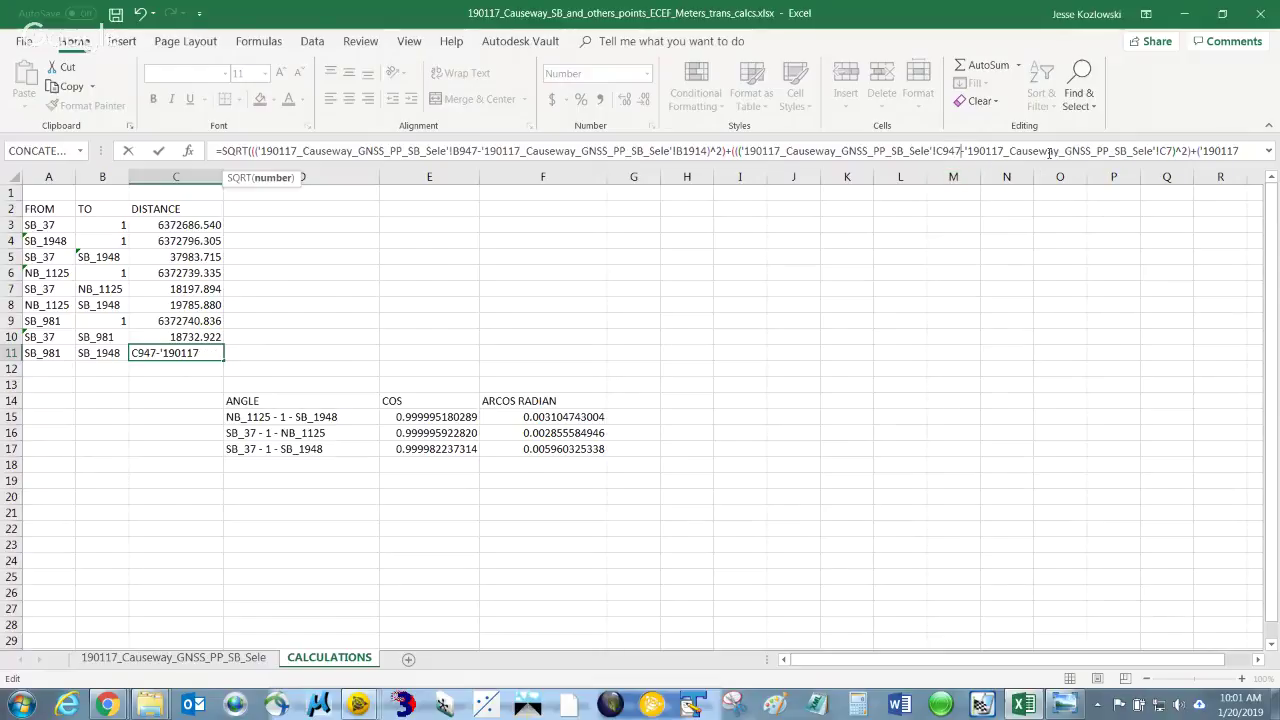
{"action": "left_click", "coordinate": [1172, 150]}
{"action": "key", "text": "BackSpace"}
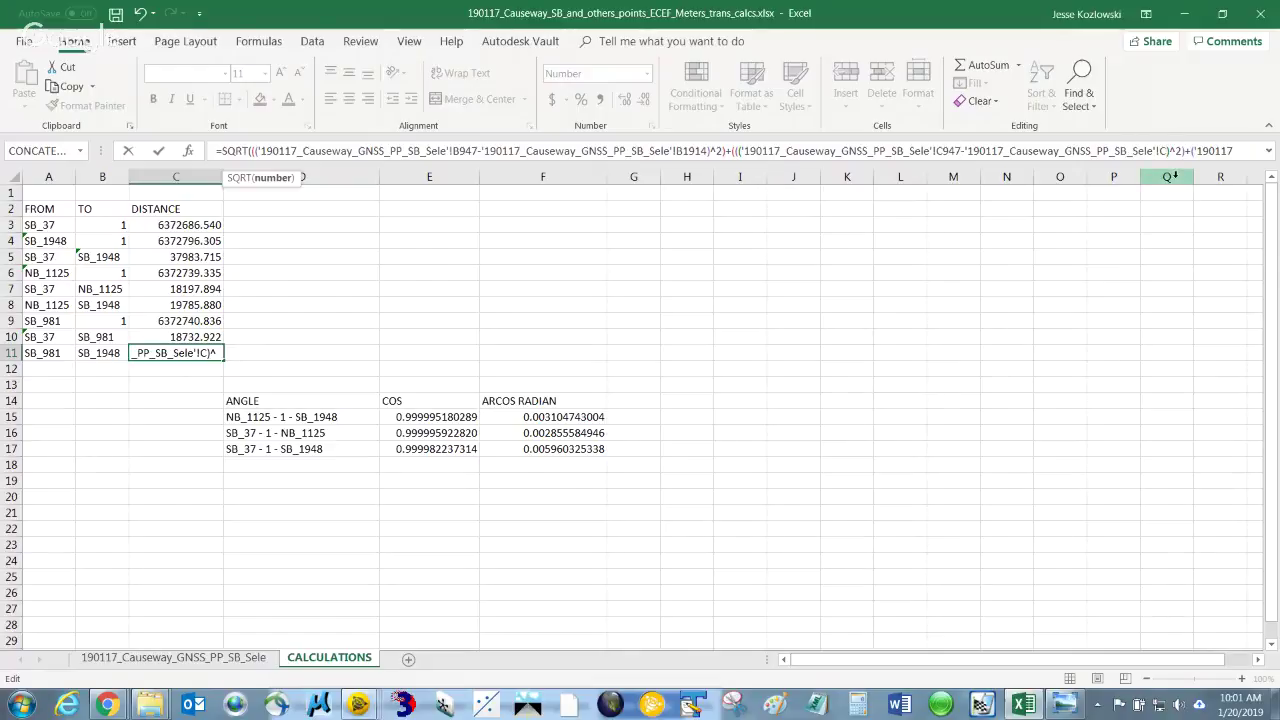
{"action": "type", "text": "1914"}
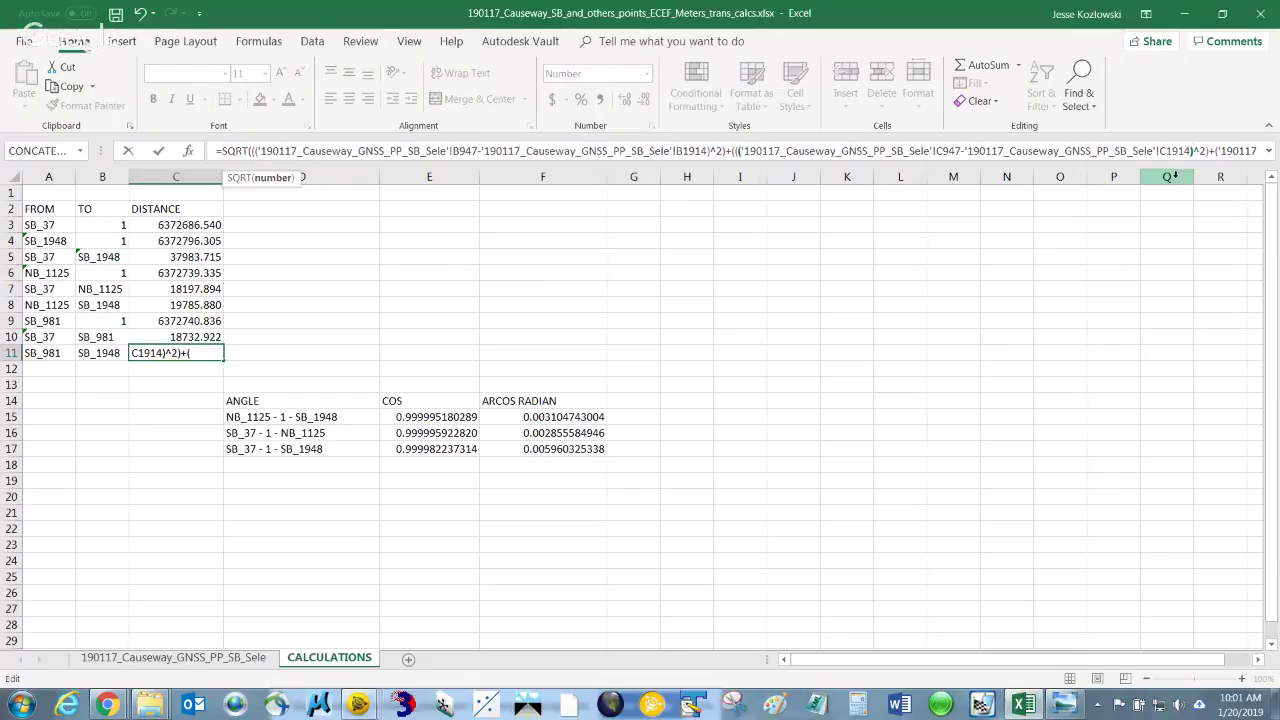
Change the third coordinate difference in the C11 distance formula to D947 minus D1914 of the GNSS sheet and complete the formula
{"action": "key", "text": "Right"}
{"action": "key", "text": "Right"}
{"action": "key", "text": "Right"}
{"action": "key", "text": "Right"}
{"action": "key", "text": "Right"}
{"action": "key", "text": "Right"}
{"action": "key", "text": "Right"}
{"action": "key", "text": "Right"}
{"action": "key", "text": "Right"}
{"action": "key", "text": "Right"}
{"action": "key", "text": "Right"}
{"action": "key", "text": "Right"}
{"action": "key", "text": "Right"}
{"action": "key", "text": "Right"}
{"action": "key", "text": "Right"}
{"action": "key", "text": "Right"}
{"action": "key", "text": "Right"}
{"action": "key", "text": "Right"}
{"action": "key", "text": "Right"}
{"action": "key", "text": "Right"}
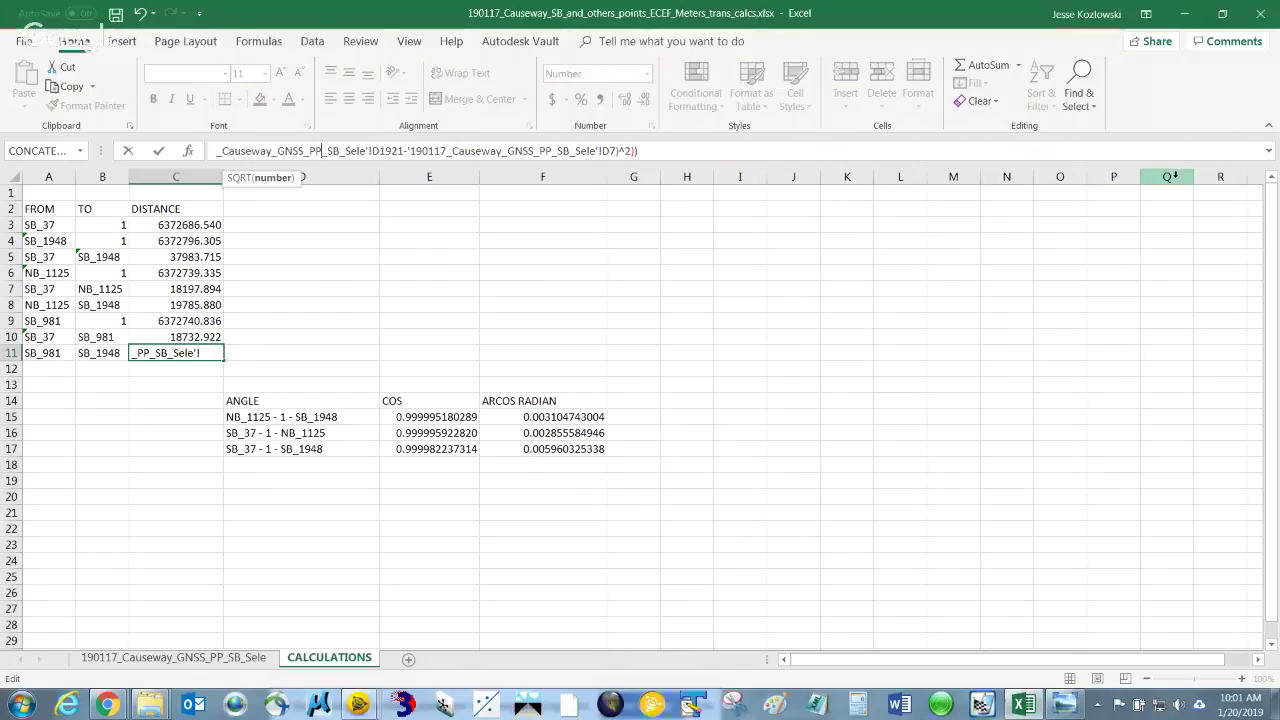
{"action": "key", "text": "Right"}
{"action": "key", "text": "Right"}
{"action": "key", "text": "Right"}
{"action": "key", "text": "Right"}
{"action": "key", "text": "Right"}
{"action": "key", "text": "BackSpace"}
{"action": "key", "text": "BackSpace"}
{"action": "key", "text": "BackSpace"}
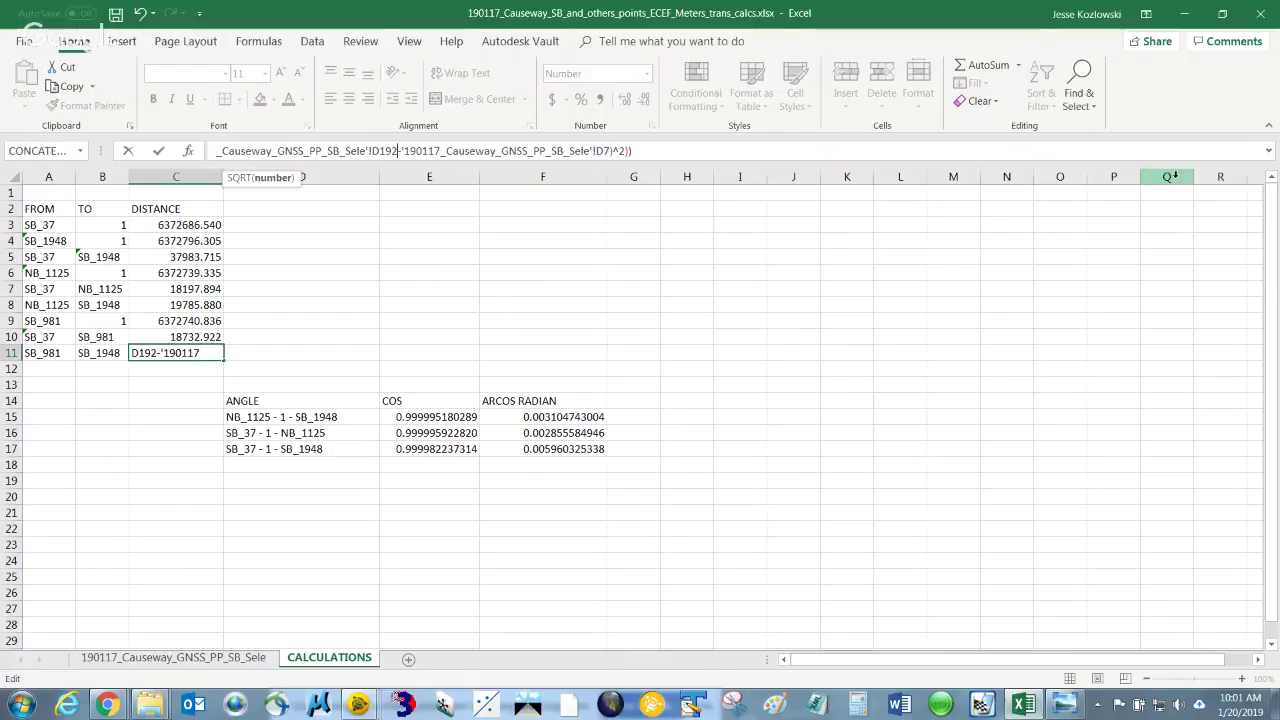
{"action": "key", "text": "BackSpace"}
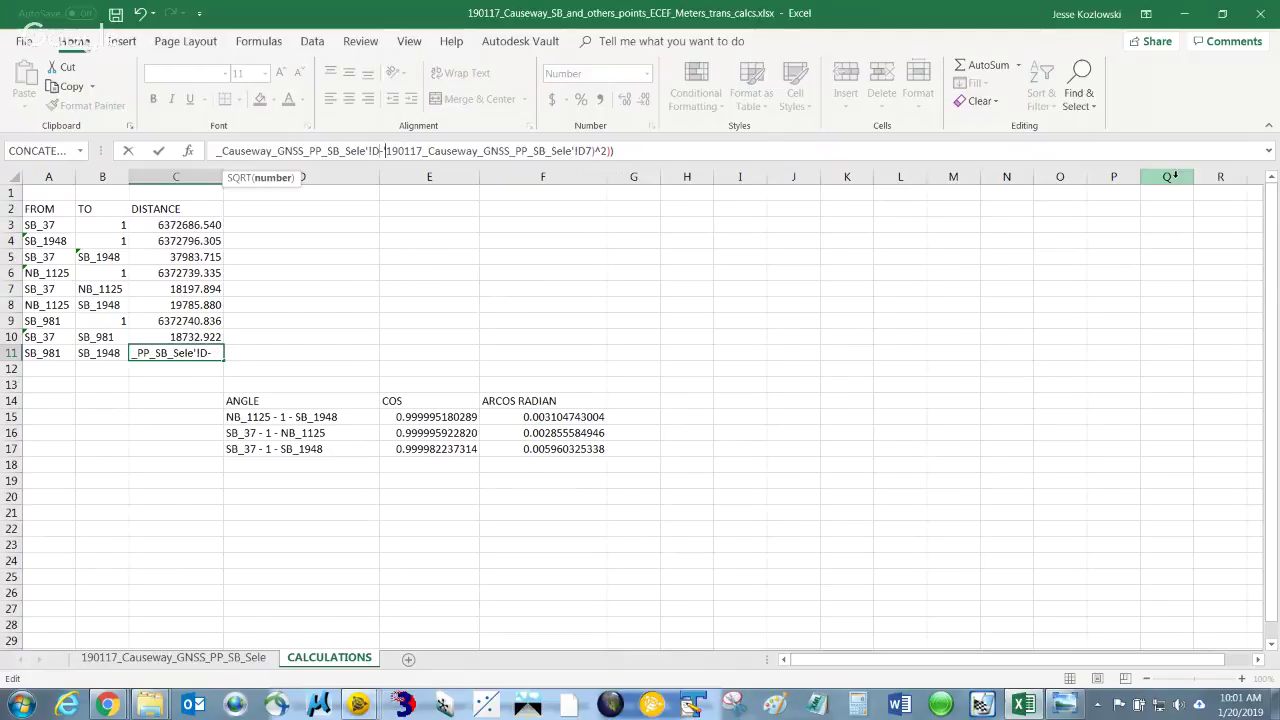
{"action": "type", "text": "947"}
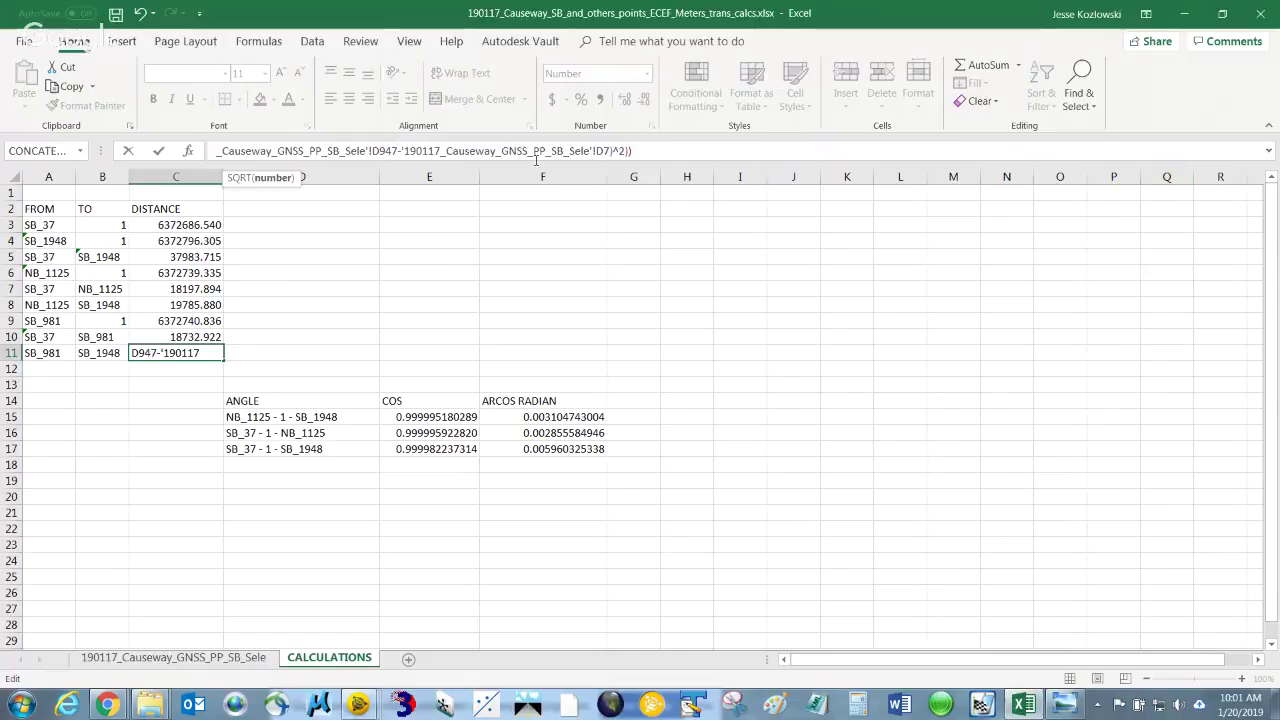
{"action": "left_click", "coordinate": [614, 151]}
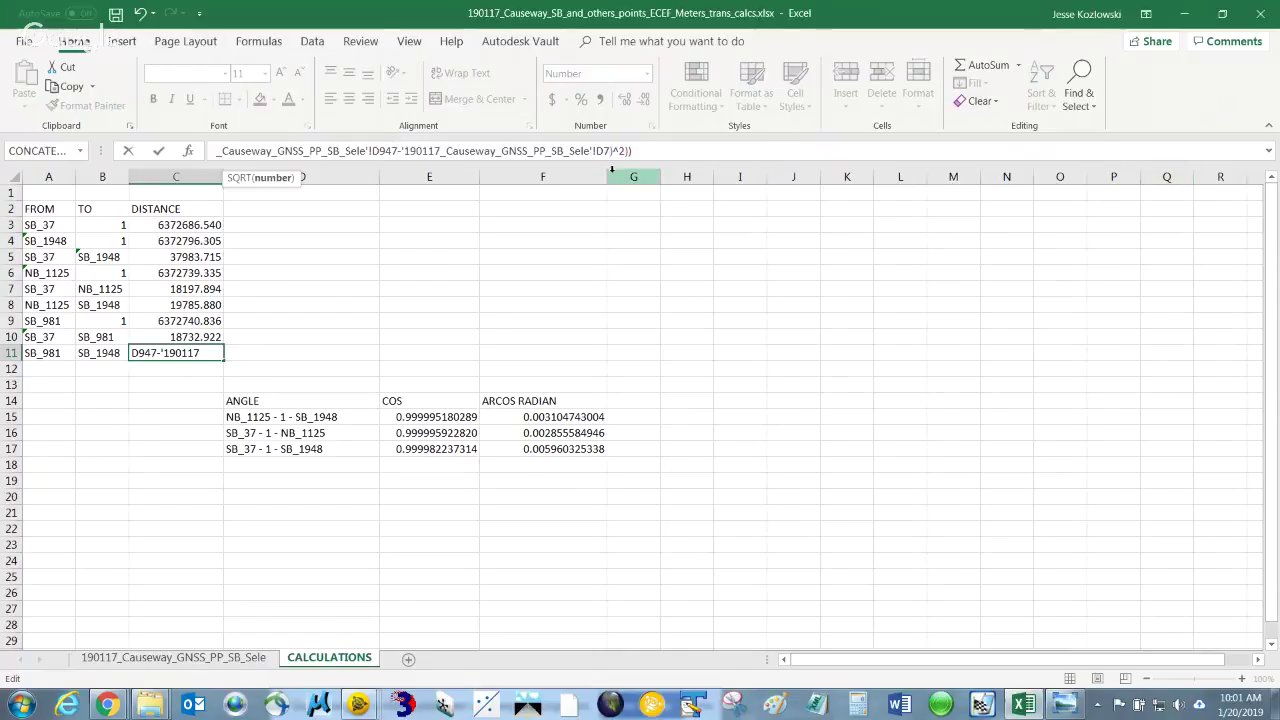
{"action": "key", "text": "BackSpace"}
{"action": "type", "text": "1914"}
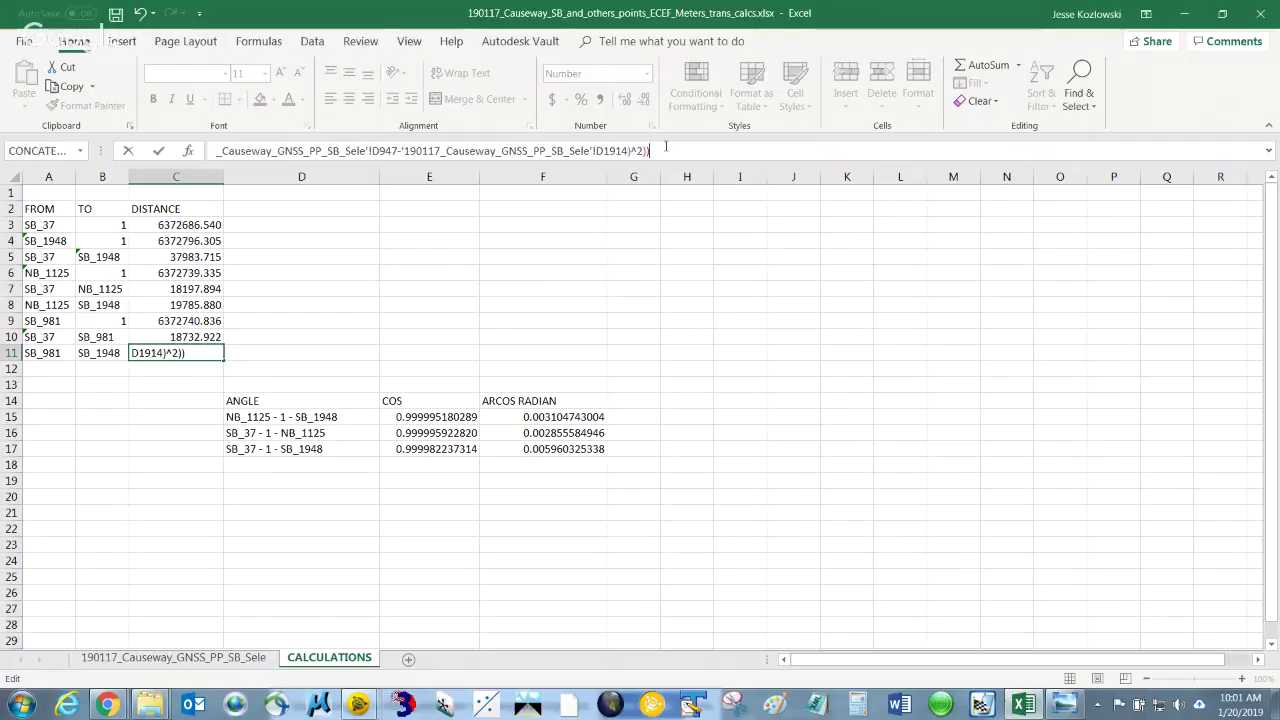
{"action": "key", "text": "Return"}
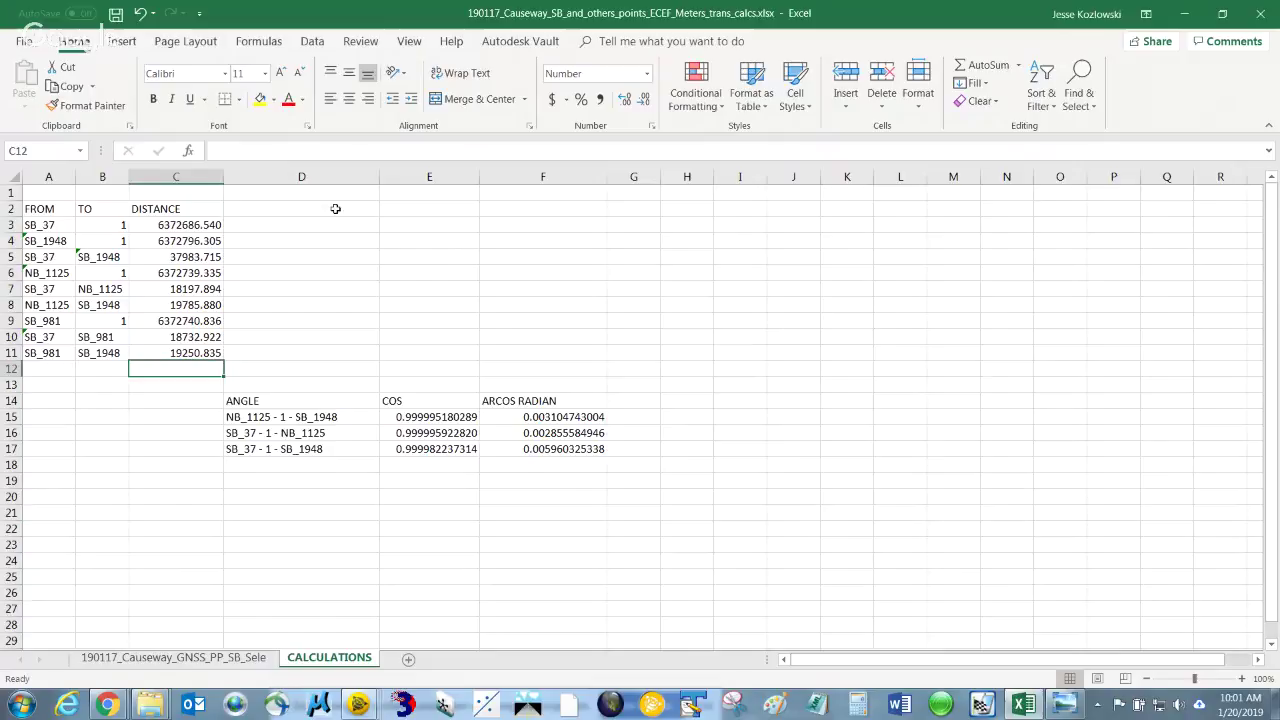
{"action": "left_click", "coordinate": [170, 354]}
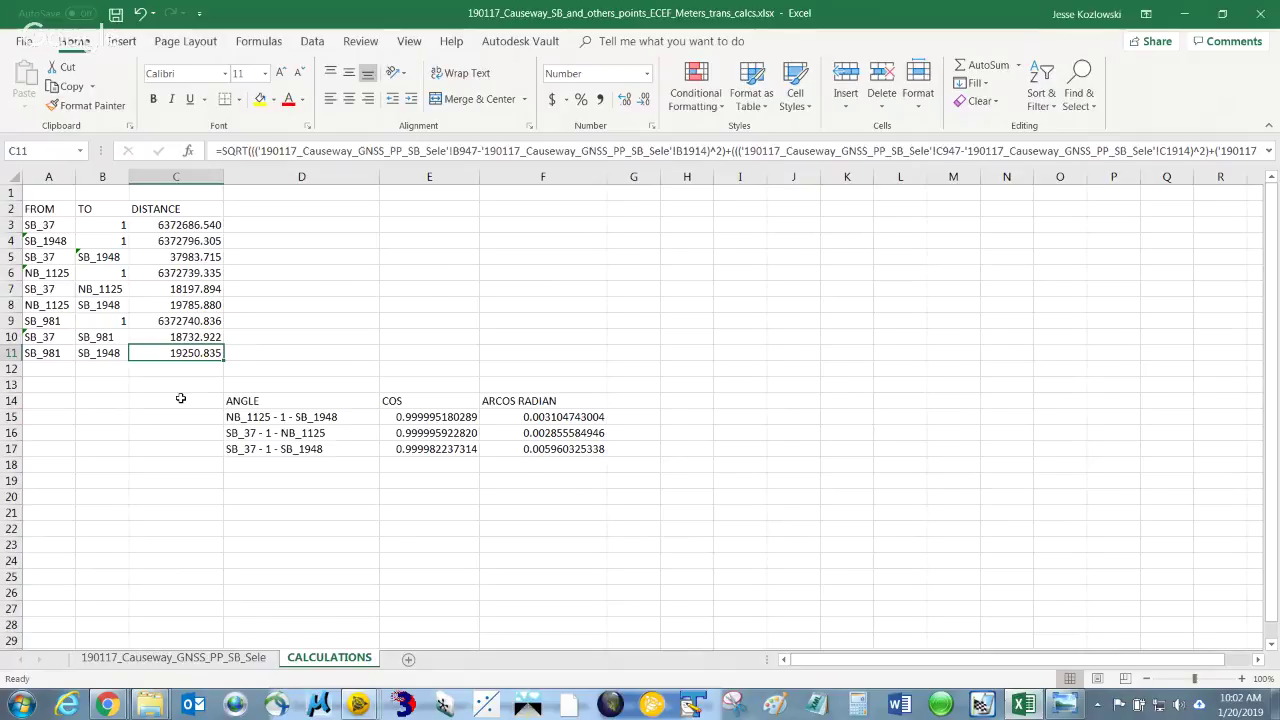
Switch to Trimble Business Center and compute the inverse from point 981 to point 1948 to check the distance
{"action": "key", "text": "alt+Tab"}
{"action": "key", "text": "alt+Tab"}
{"action": "key", "text": "alt+Tab"}
{"action": "key", "text": "alt+Tab"}
{"action": "key", "text": "alt+Tab"}
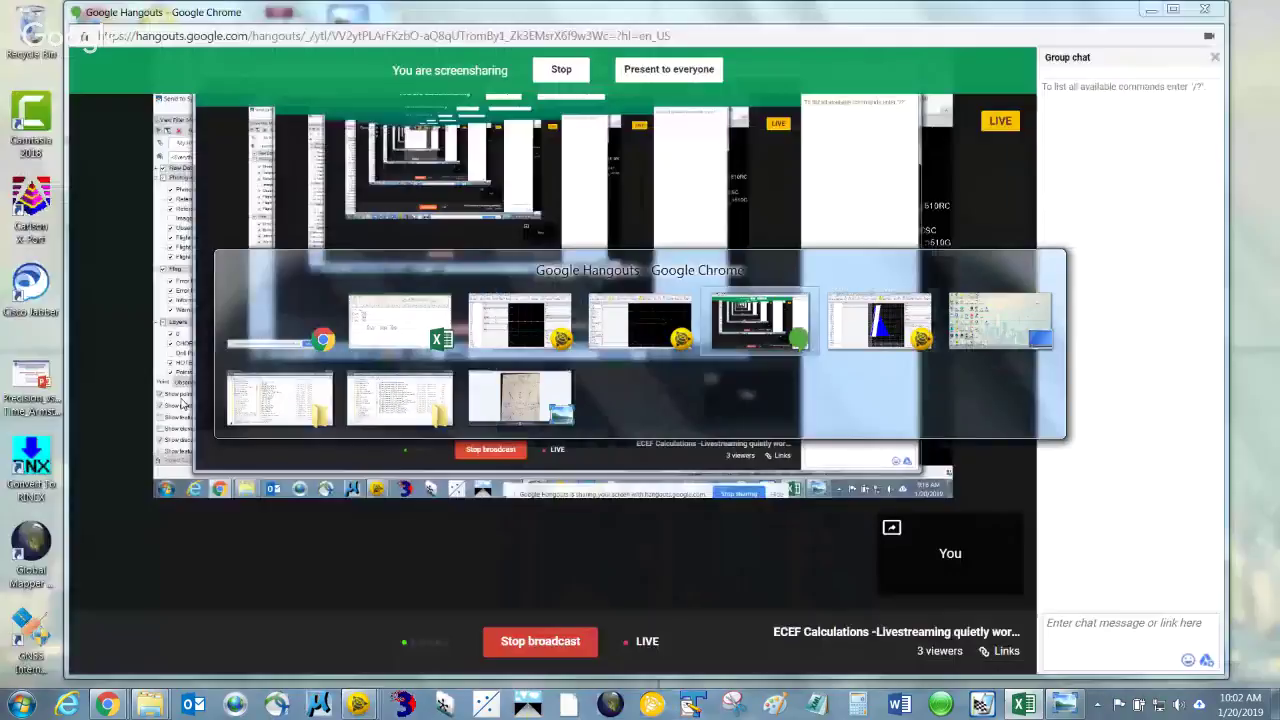
{"action": "key", "text": "alt+Tab"}
{"action": "key", "text": "alt+Tab"}
{"action": "key", "text": "alt+Tab"}
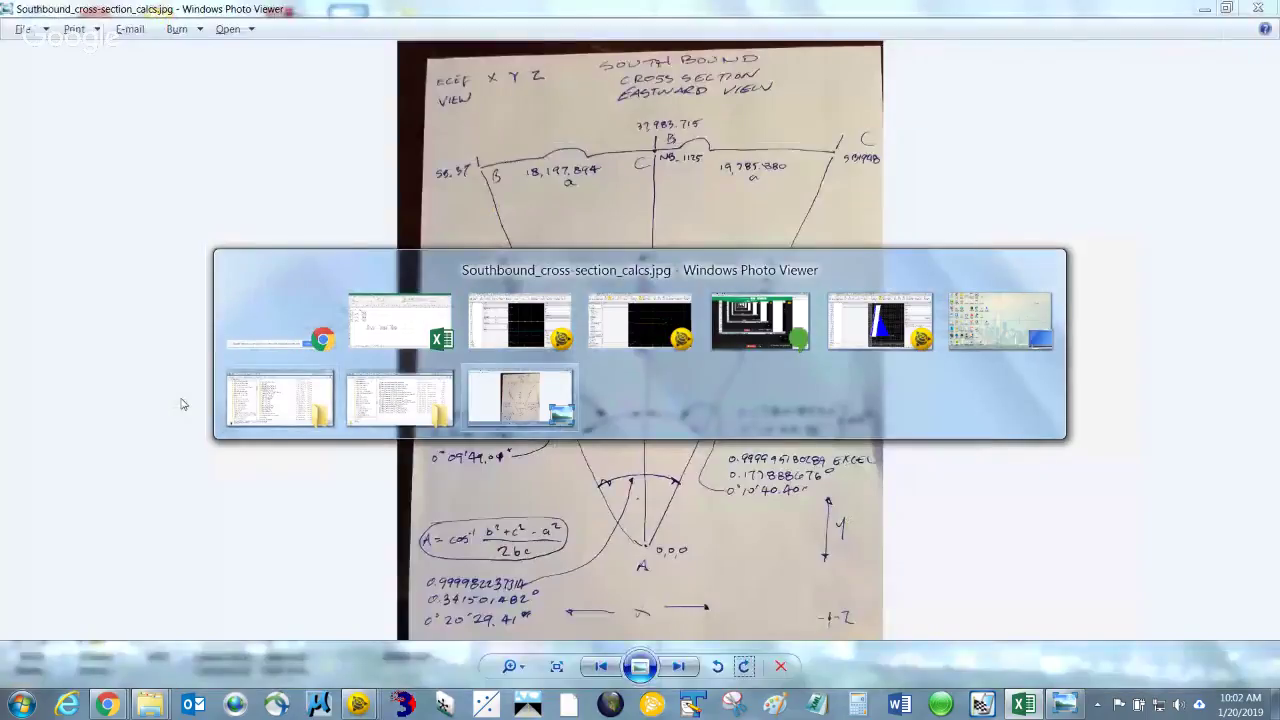
{"action": "key", "text": "alt+Tab"}
{"action": "key", "text": "alt+Tab"}
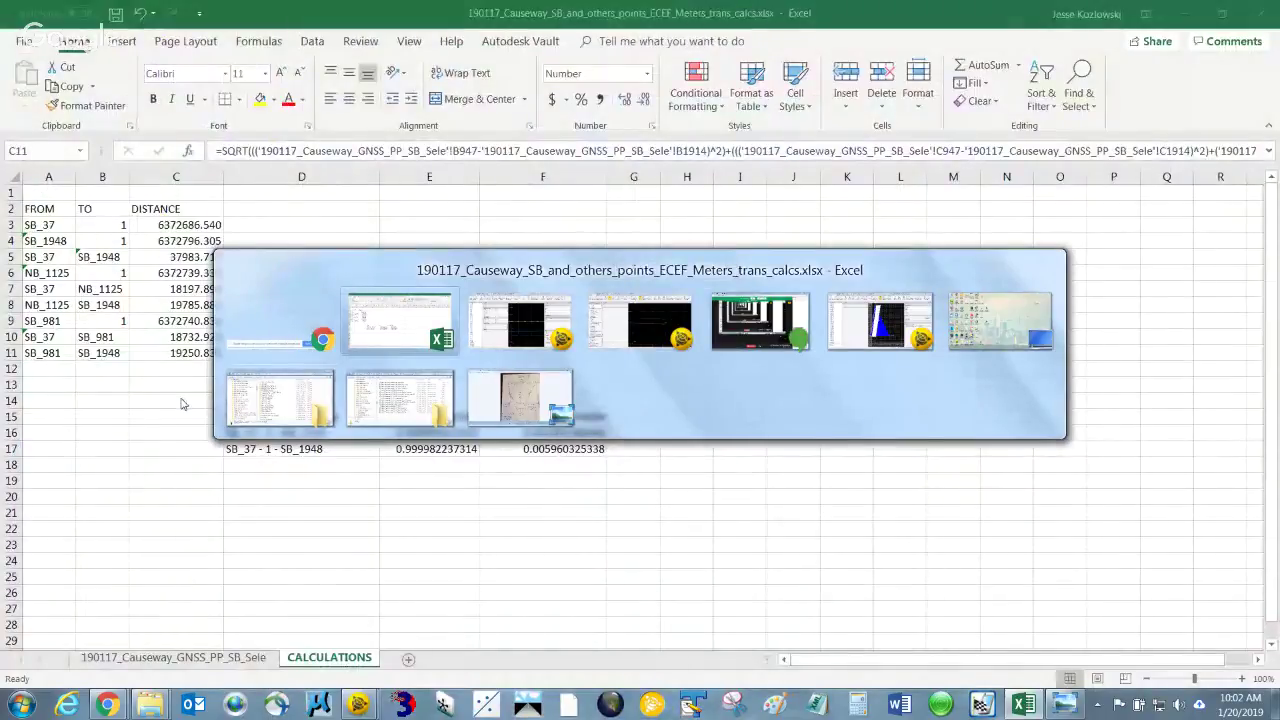
{"action": "key", "text": "alt+Tab"}
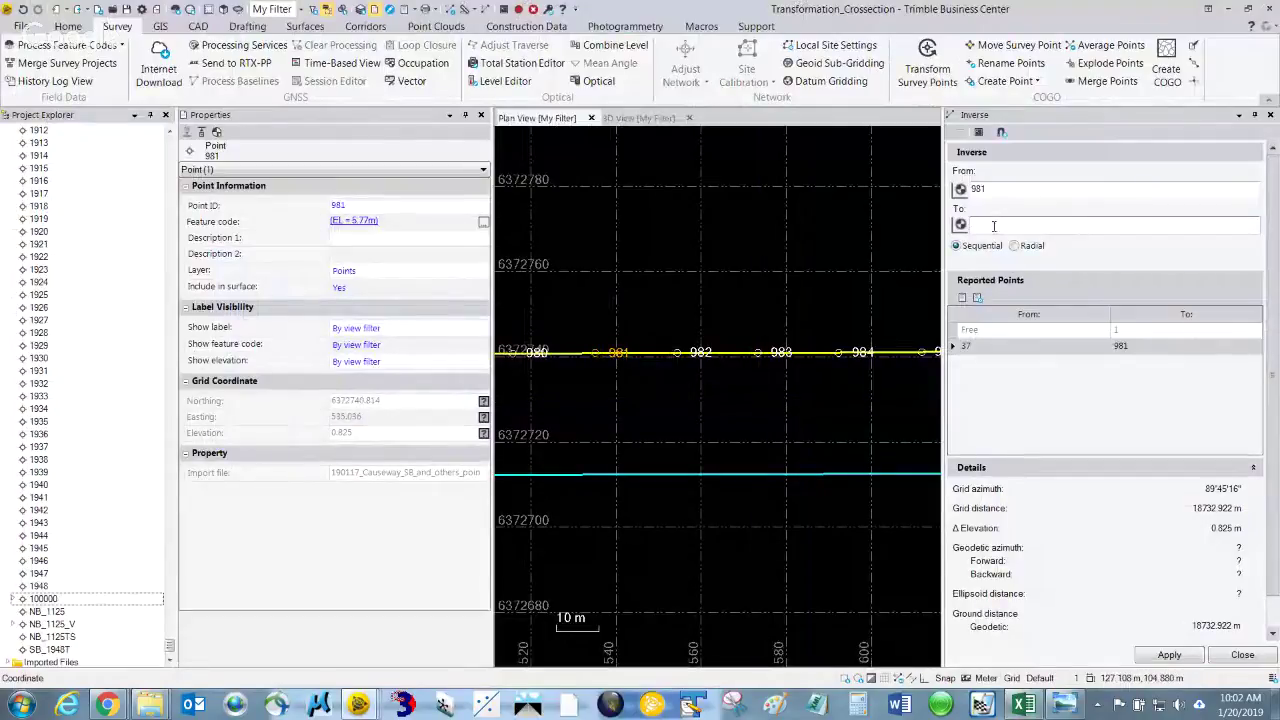
{"action": "type", "text": "197"}
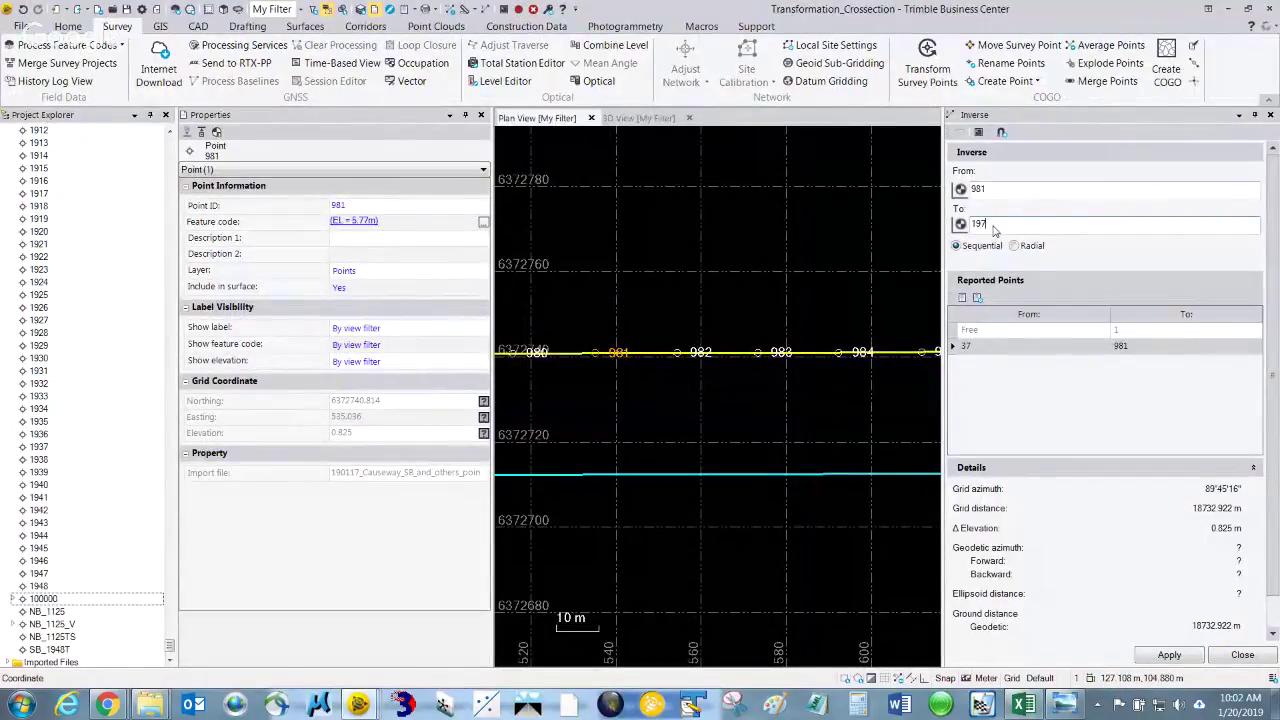
{"action": "type", "text": "94"}
{"action": "key", "text": "Return"}
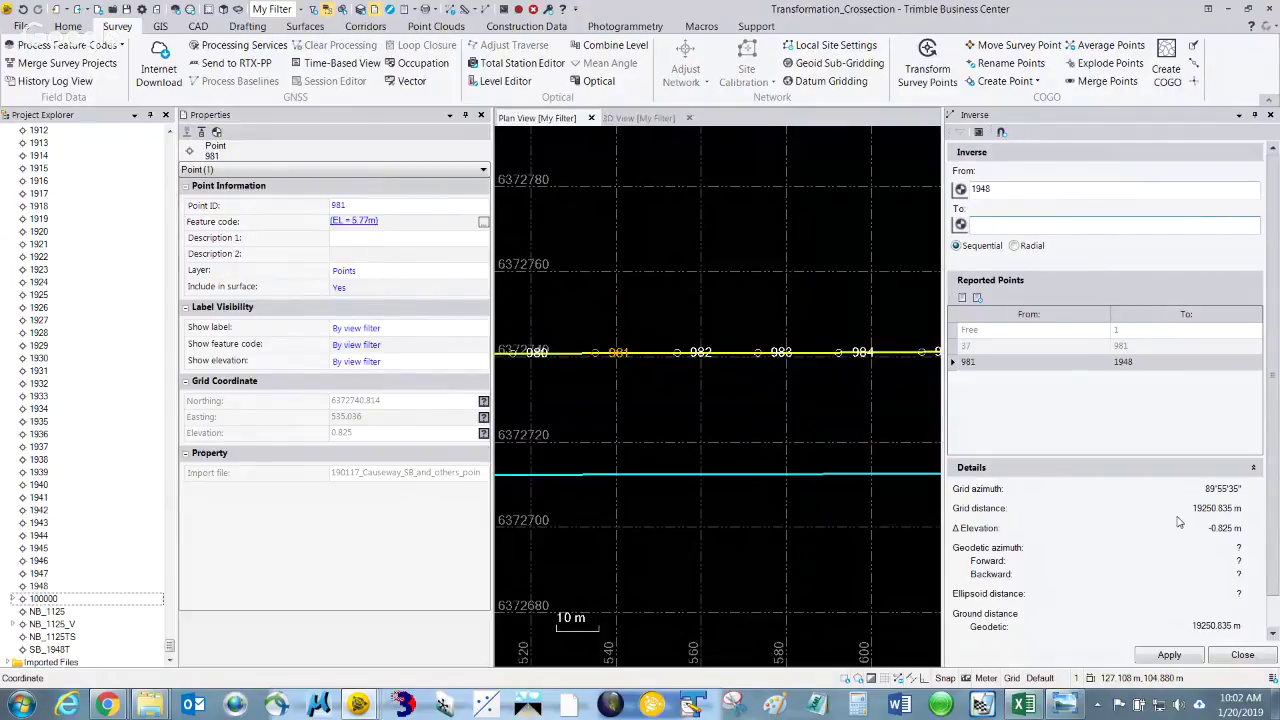
Return to the Excel CALCULATIONS sheet and subtract C10 from C11 in cell D11
{"action": "key", "text": "alt+Tab"}
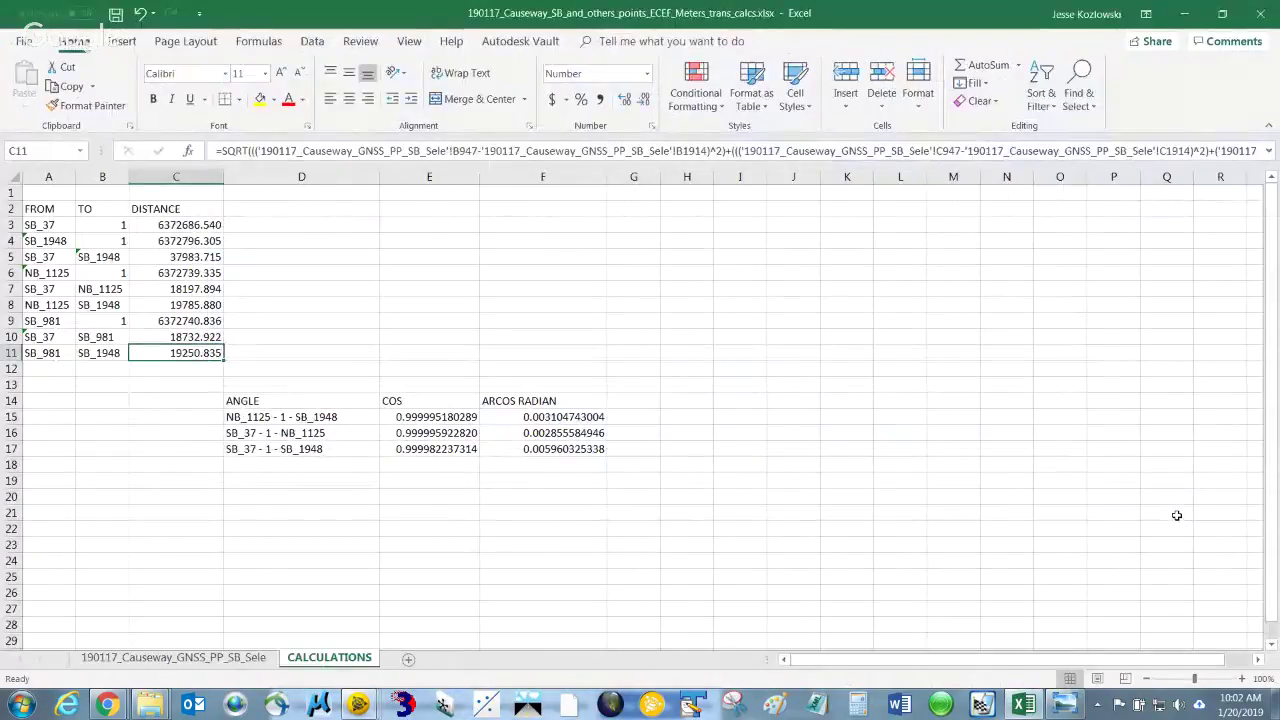
{"action": "left_click", "coordinate": [299, 355]}
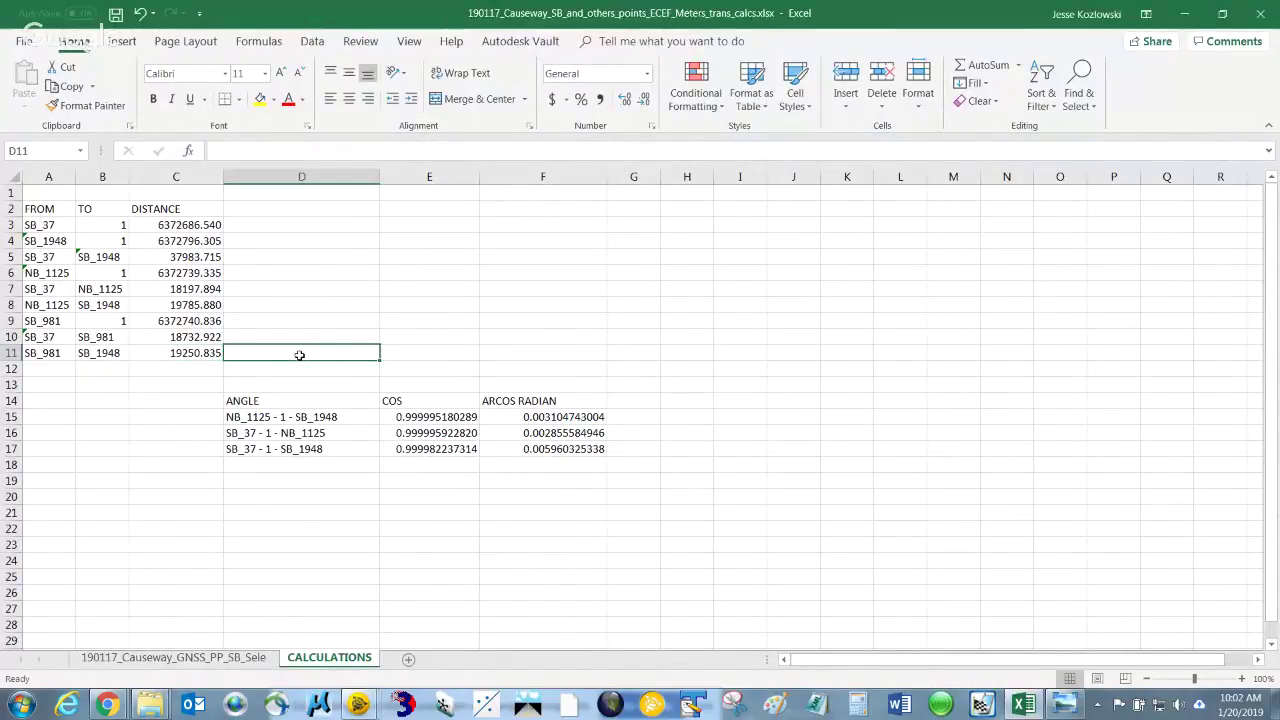
{"action": "type", "text": "="}
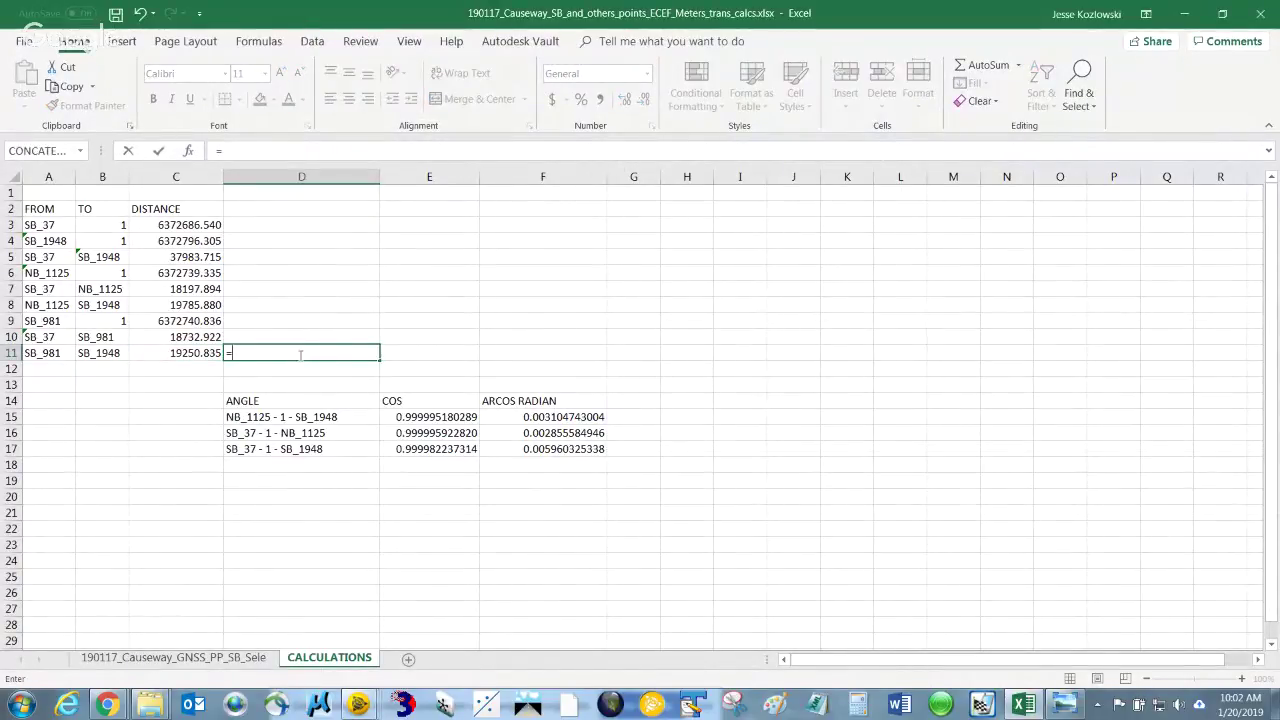
{"action": "left_click", "coordinate": [183, 353]}
{"action": "type", "text": "-"}
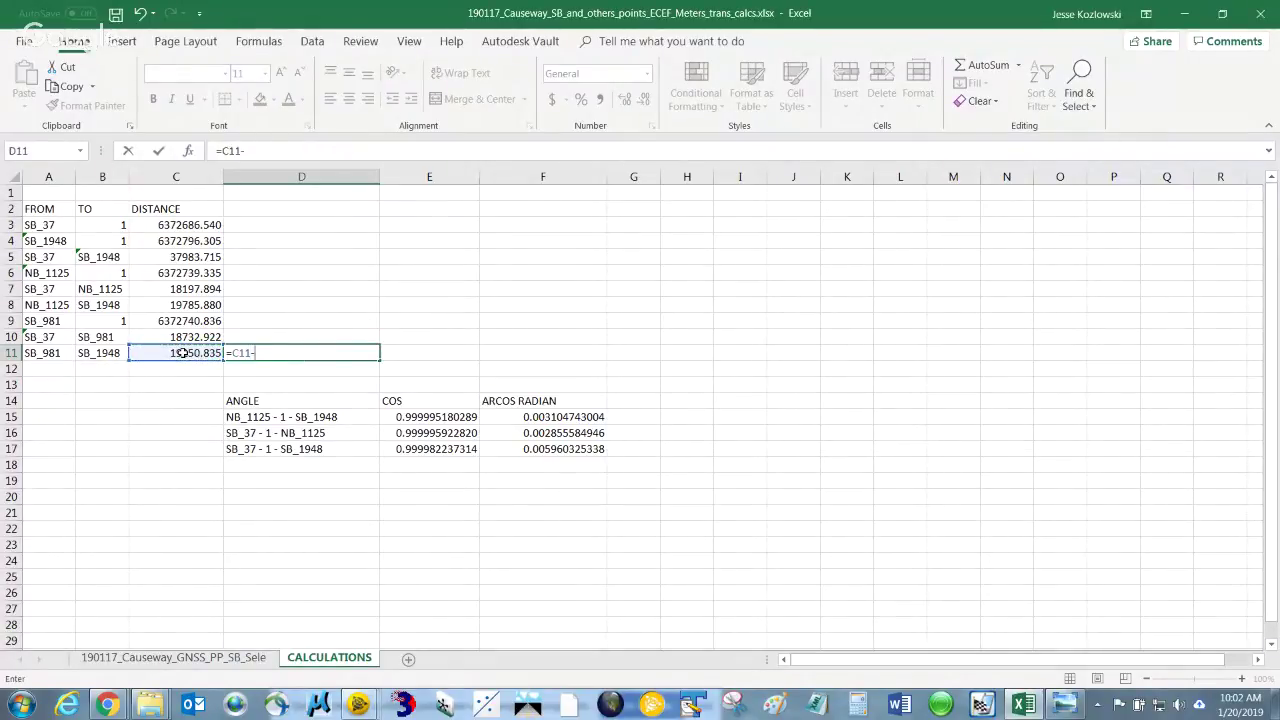
{"action": "left_click", "coordinate": [168, 337]}
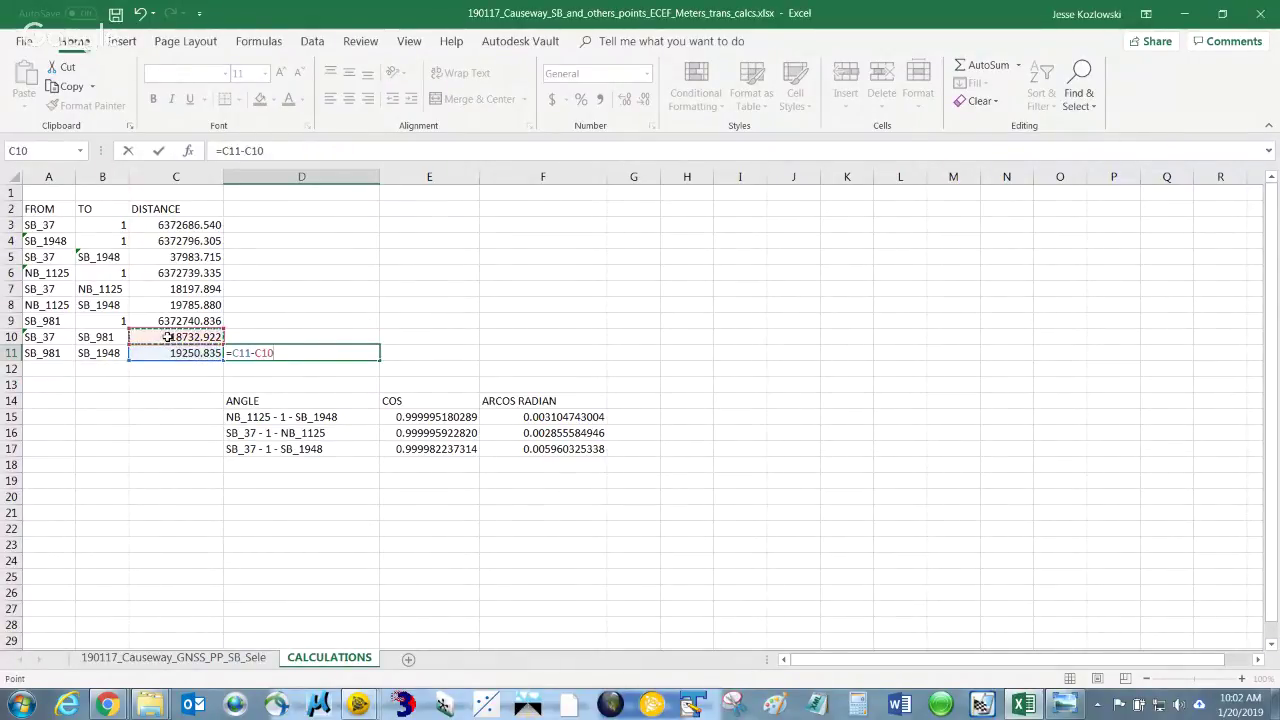
{"action": "key", "text": "Return"}
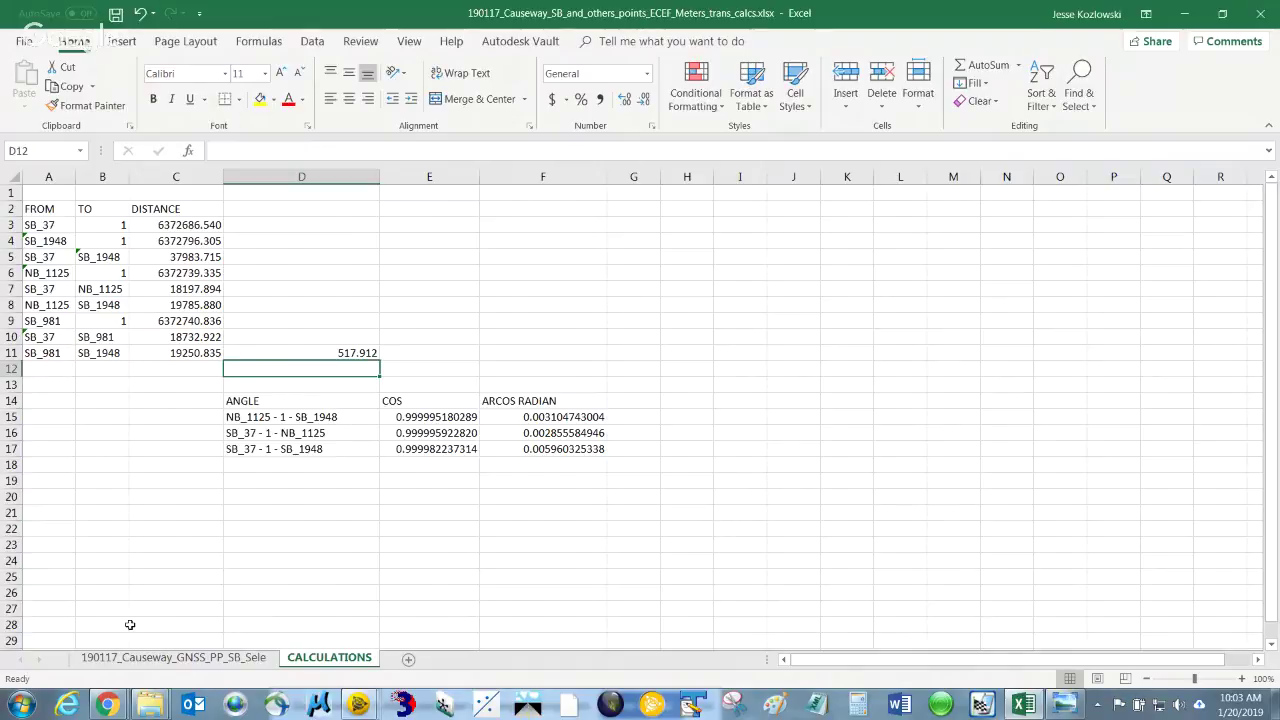
Switch to Google Chrome by opening a new browser window separate from the Hangouts broadcast
{"action": "left_click", "coordinate": [107, 705]}
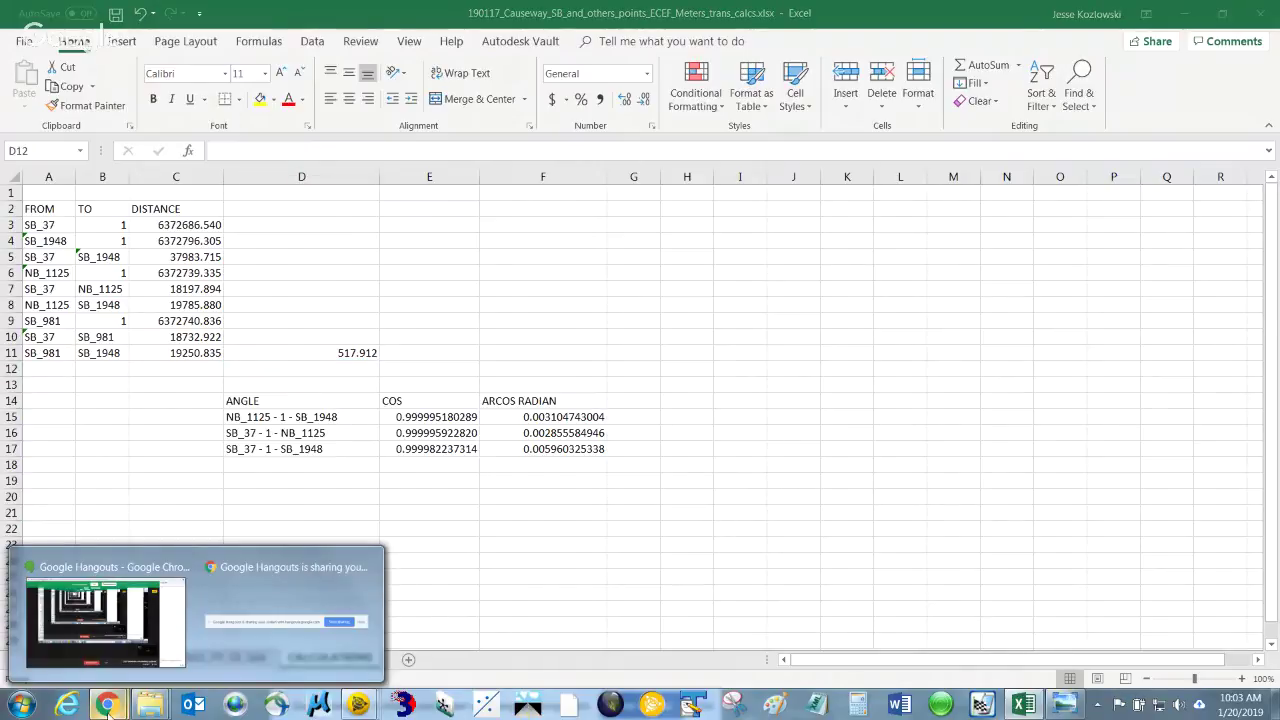
{"action": "mouse_move", "coordinate": [125, 563]}
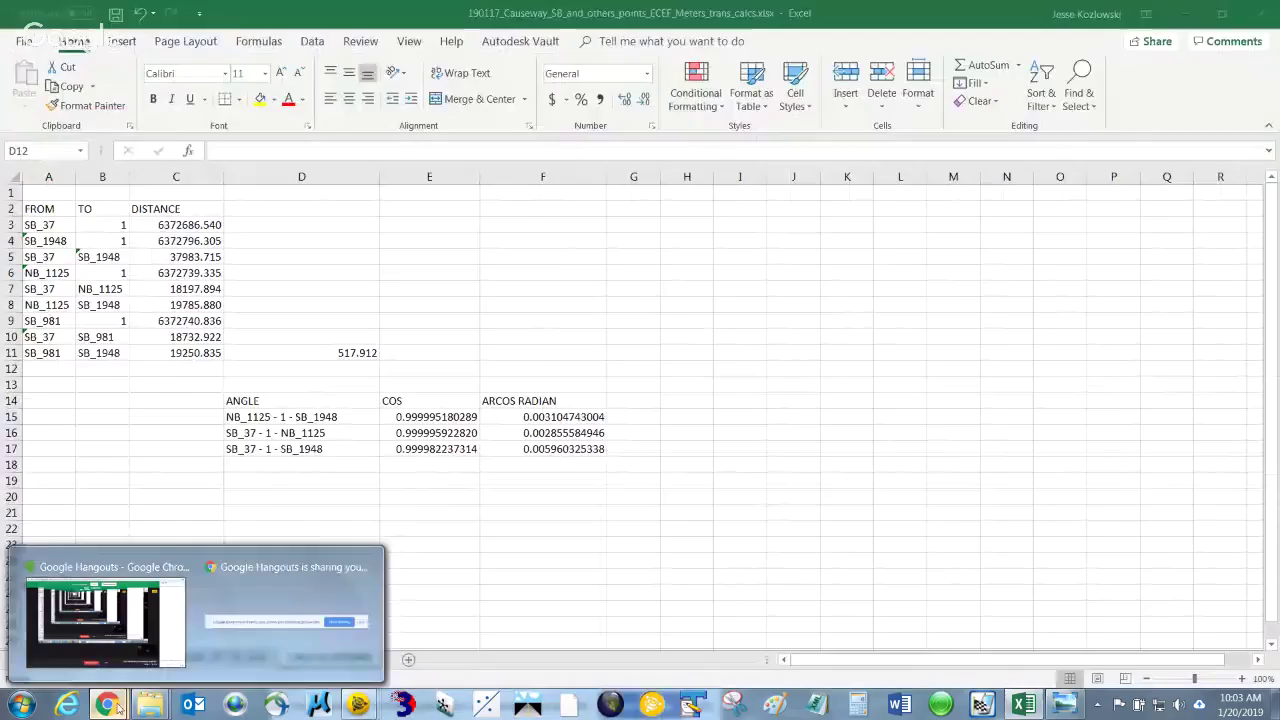
{"action": "left_click", "coordinate": [117, 705]}
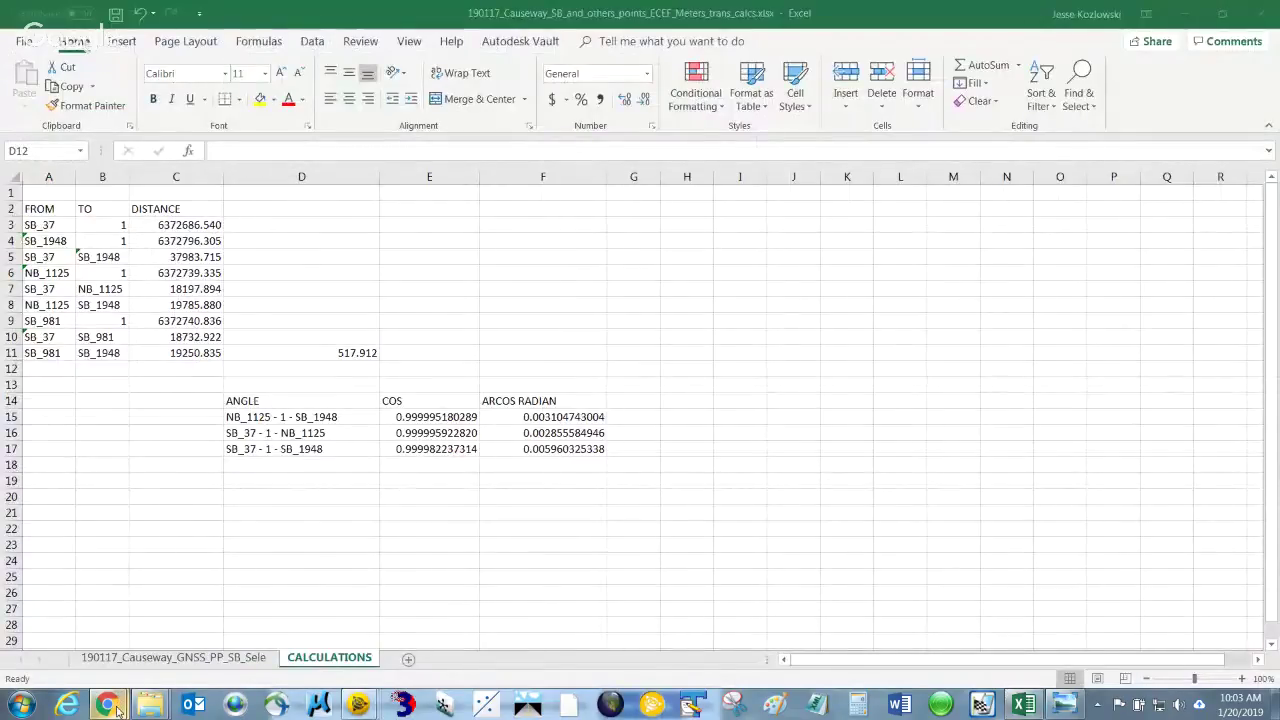
{"action": "right_click", "coordinate": [117, 705]}
{"action": "left_click", "coordinate": [117, 705]}
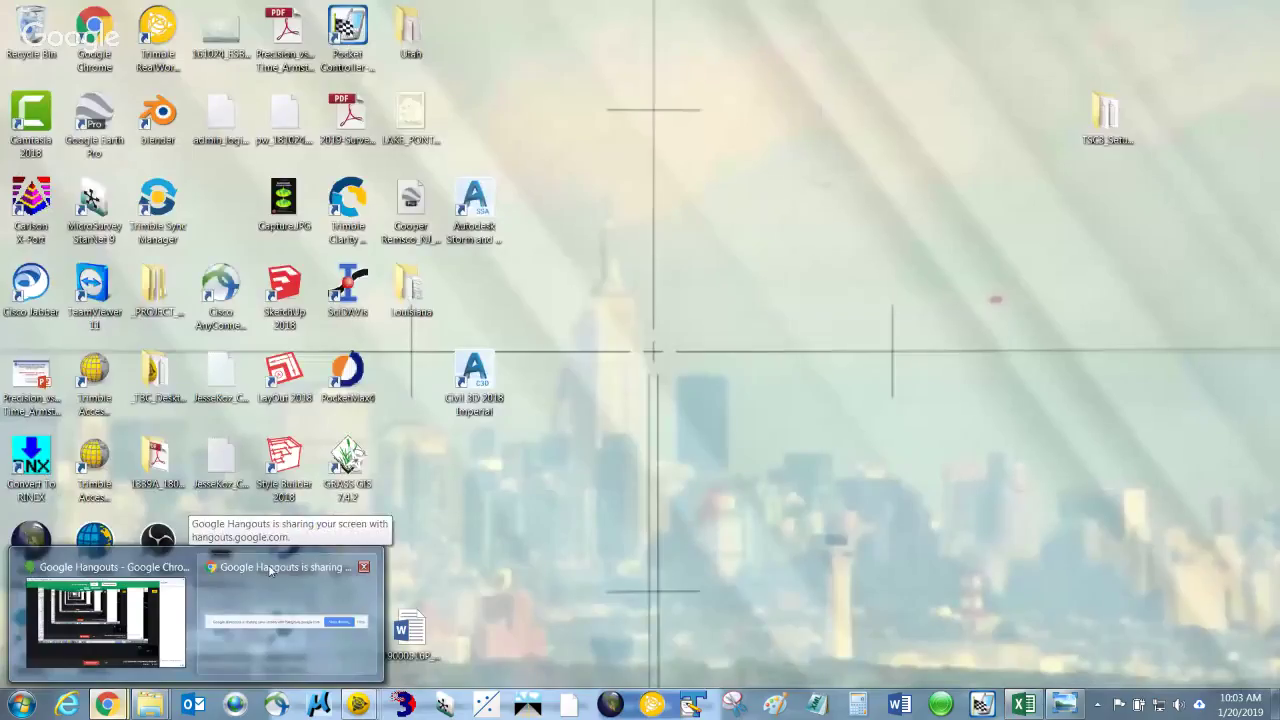
{"action": "right_click", "coordinate": [108, 705]}
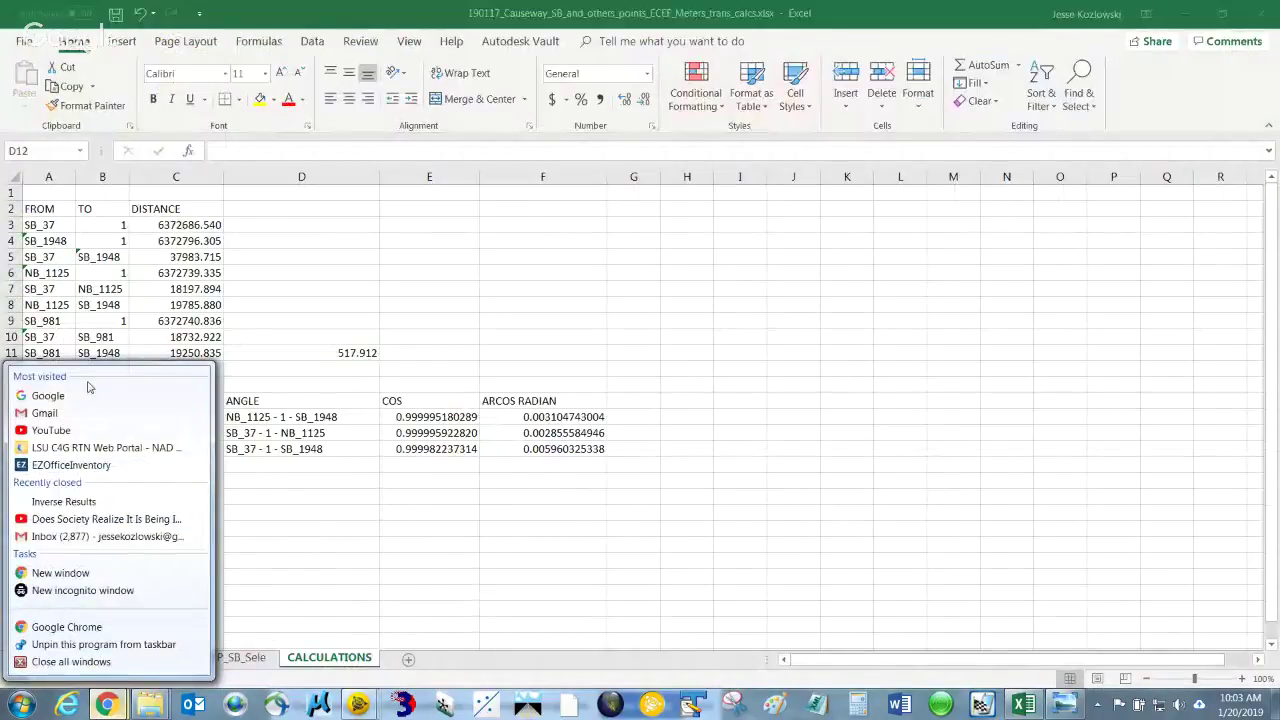
{"action": "left_click", "coordinate": [62, 628]}
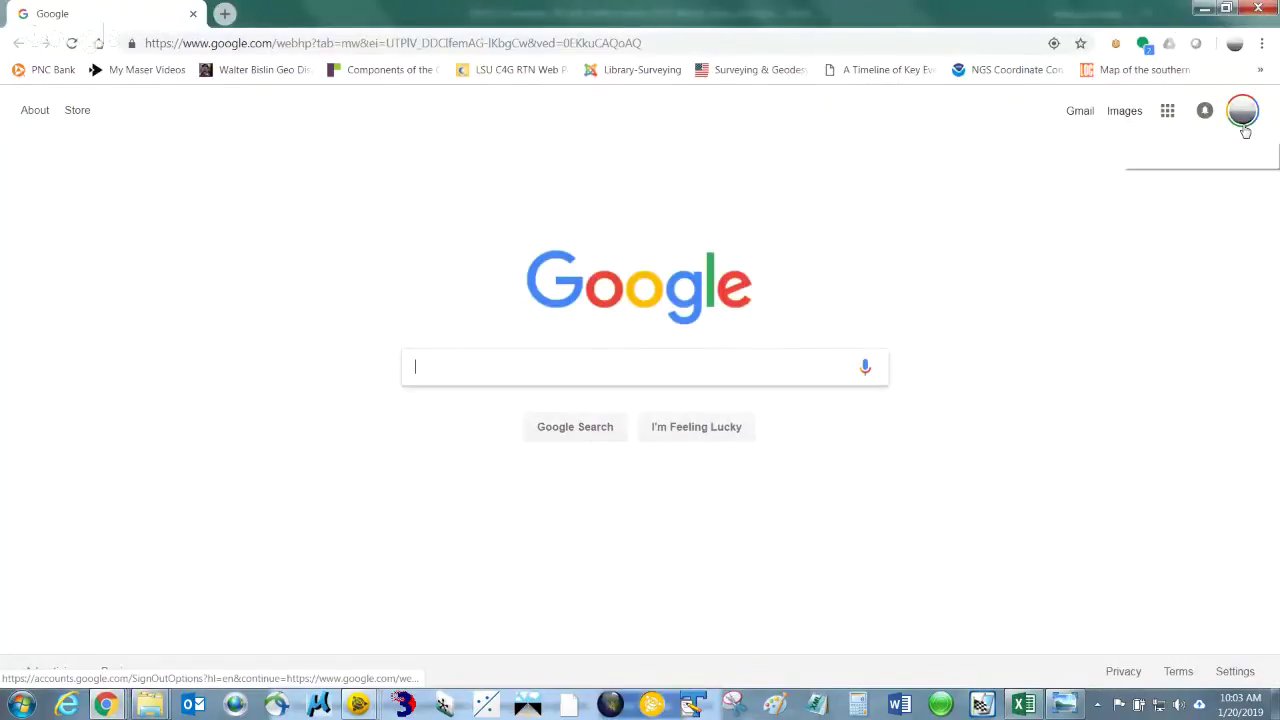
Go to YouTube through the Google apps list and open the signed-in account's own channel page
{"action": "left_click", "coordinate": [1244, 130]}
{"action": "left_click", "coordinate": [1210, 96]}
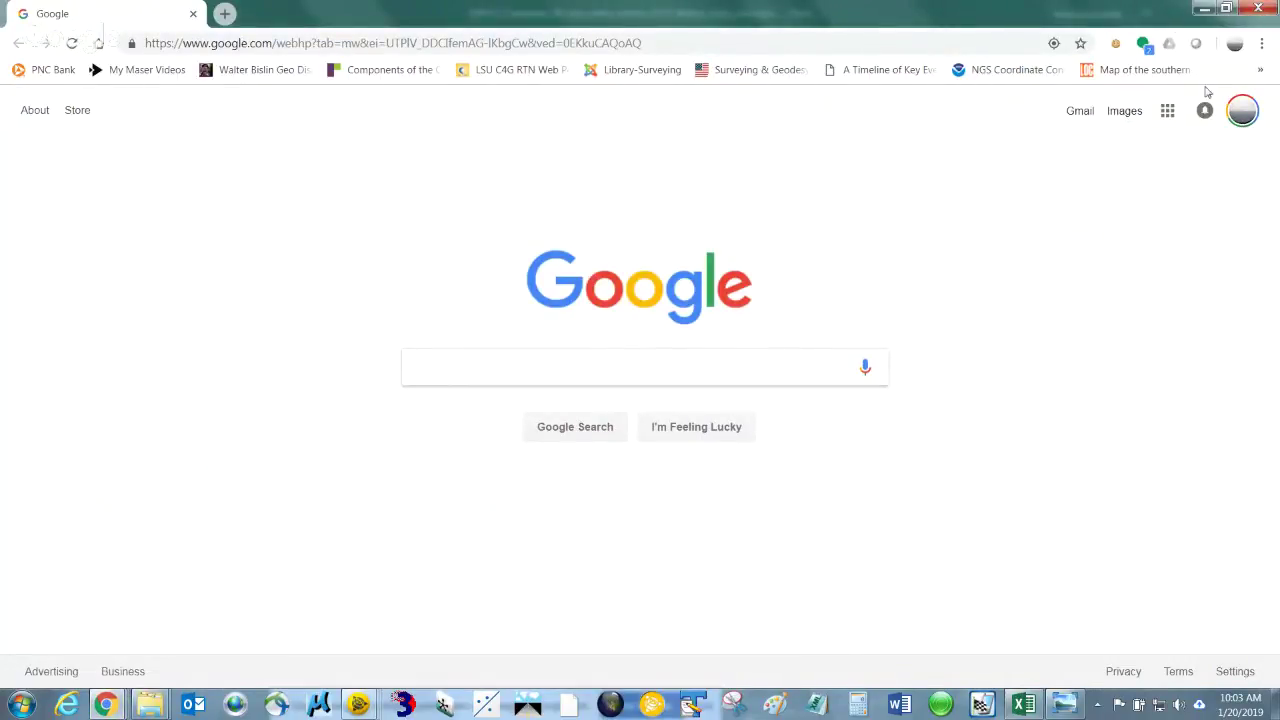
{"action": "left_click", "coordinate": [1167, 110]}
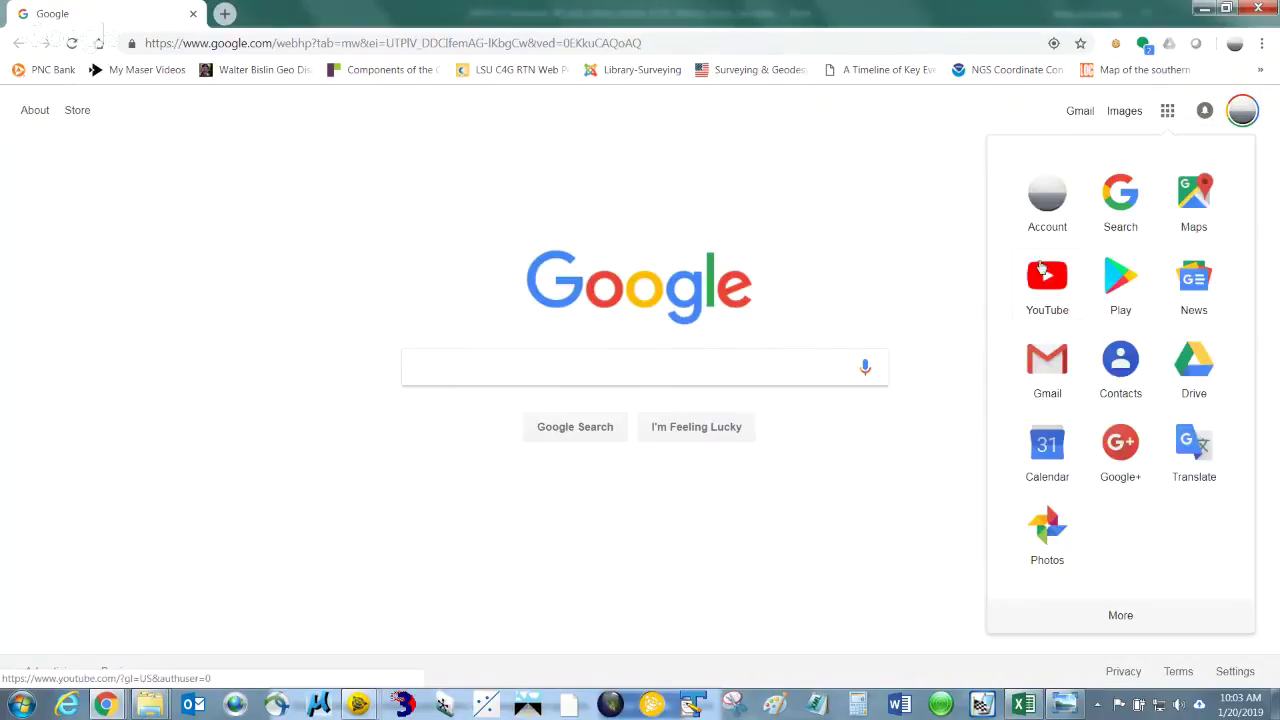
{"action": "left_click", "coordinate": [1058, 283]}
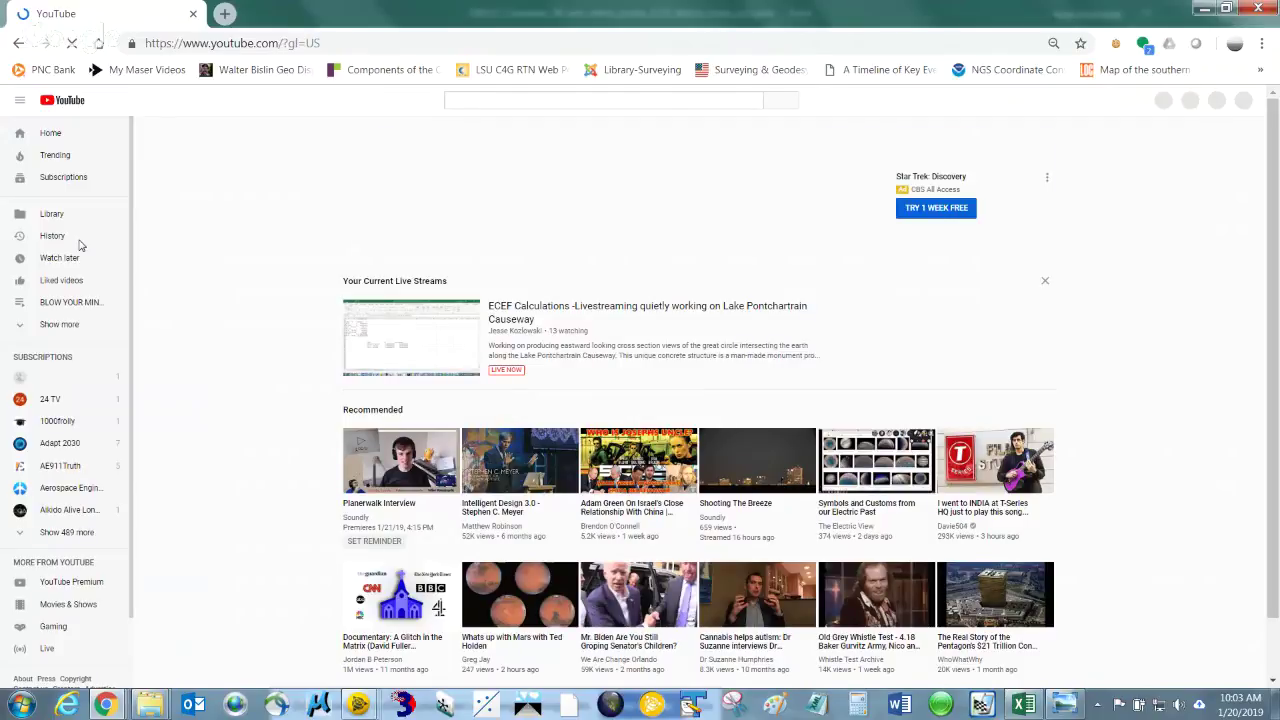
{"action": "left_click", "coordinate": [1240, 100]}
{"action": "left_click", "coordinate": [1138, 166]}
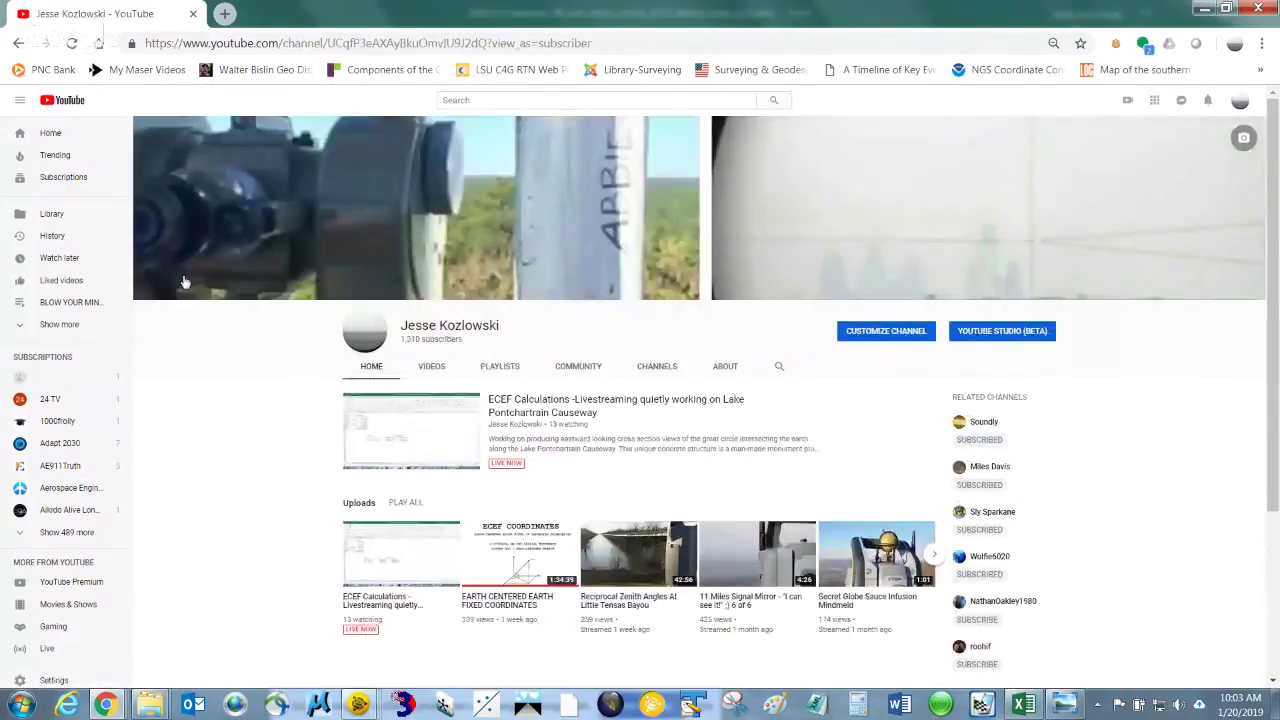
Open the live "ECEF Calculations" stream's watch page from the channel to check the broadcast, and minimize the browser window
{"action": "left_click", "coordinate": [540, 401]}
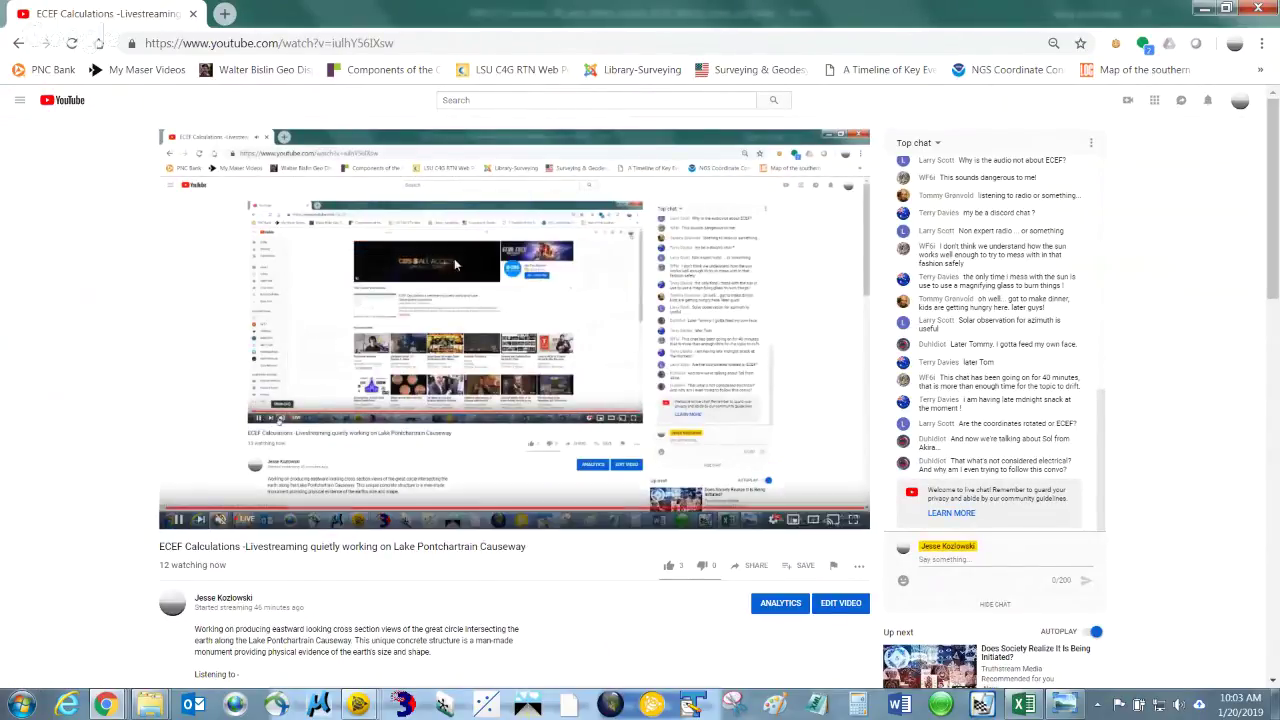
{"action": "left_click", "coordinate": [1204, 12]}
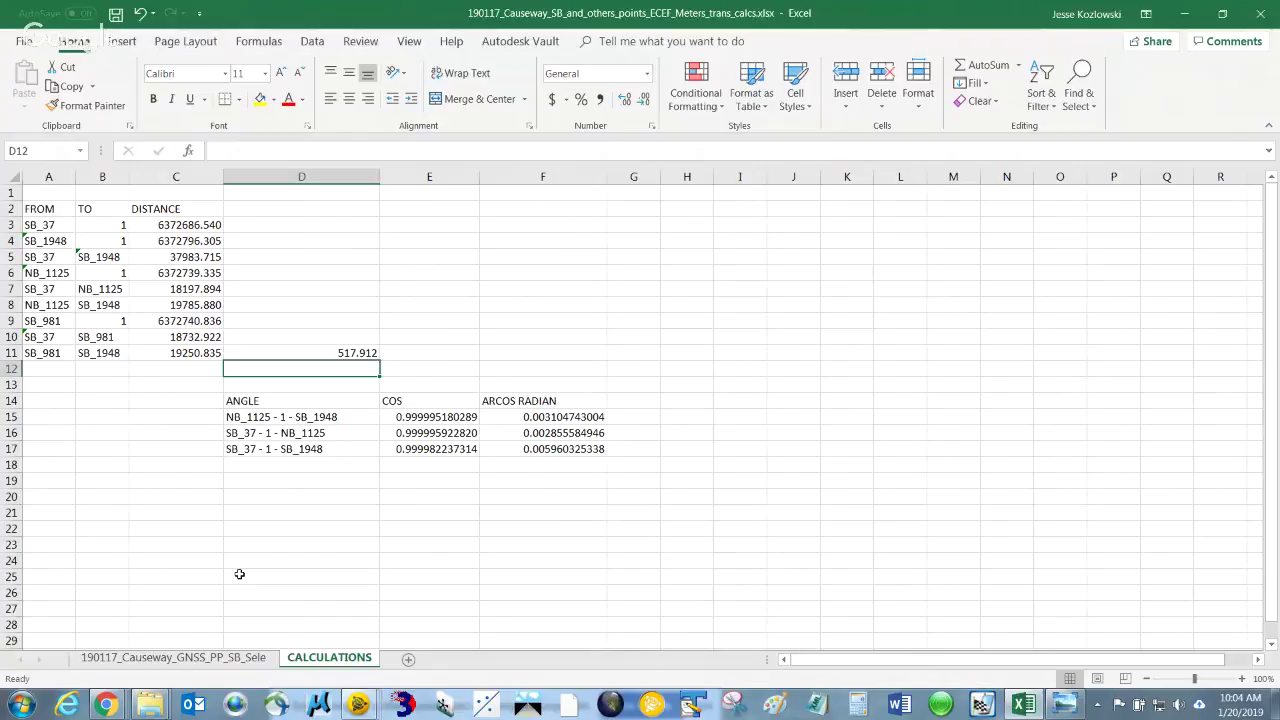
Switch to the Trimble Business Center project 181019_LP_CAD_TRANSFORMED_ECEF and close it
{"action": "key", "text": "alt+Tab"}
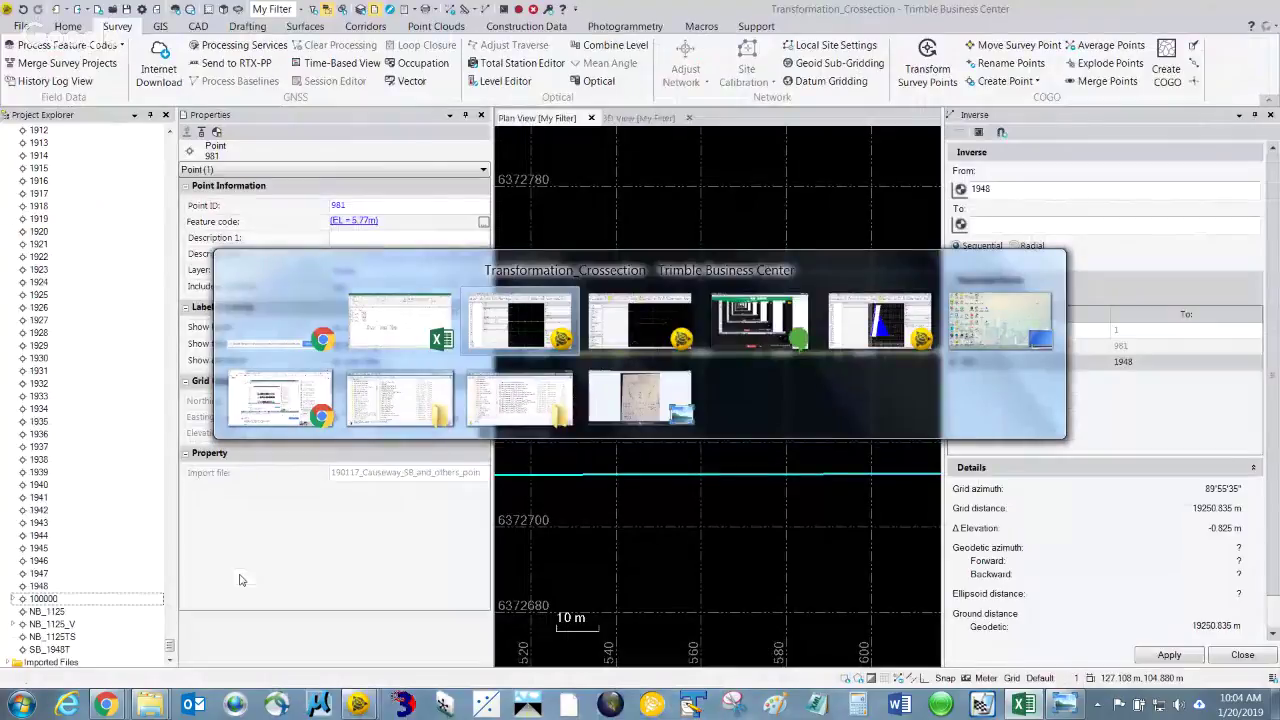
{"action": "key", "text": "alt+Tab"}
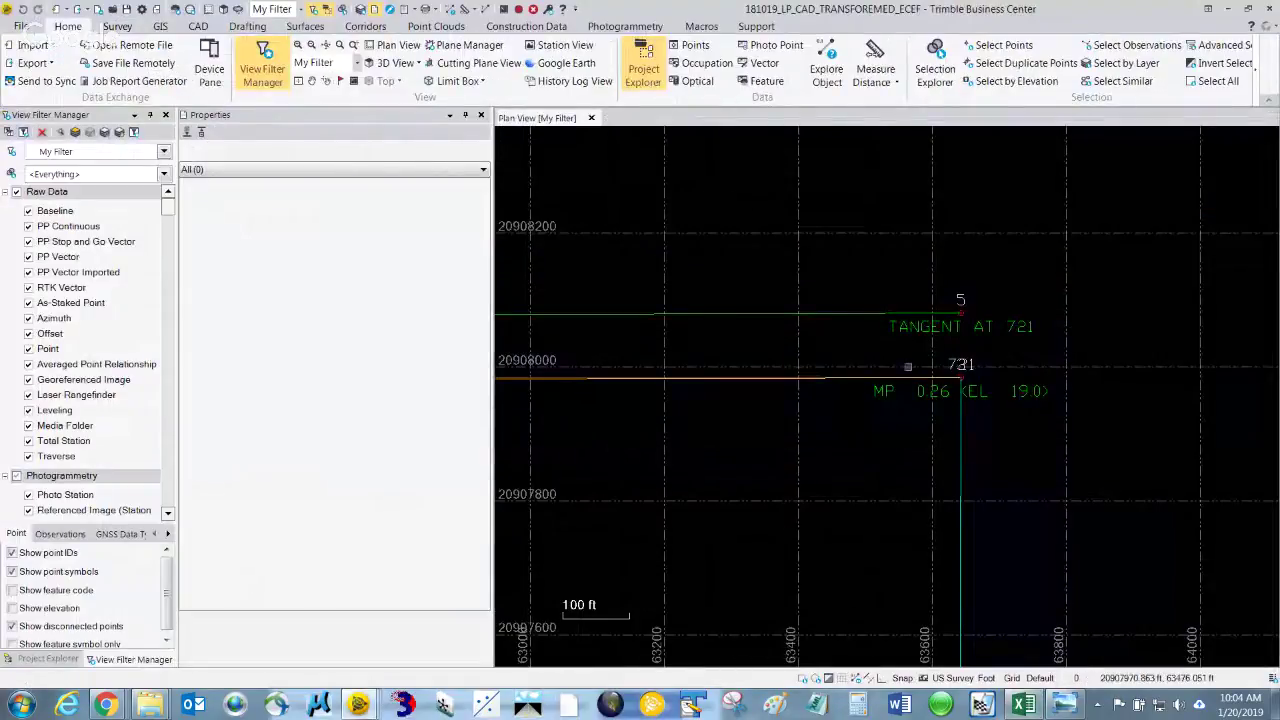
{"action": "scroll", "coordinate": [1000, 391], "scroll_direction": "down", "scroll_amount": 2}
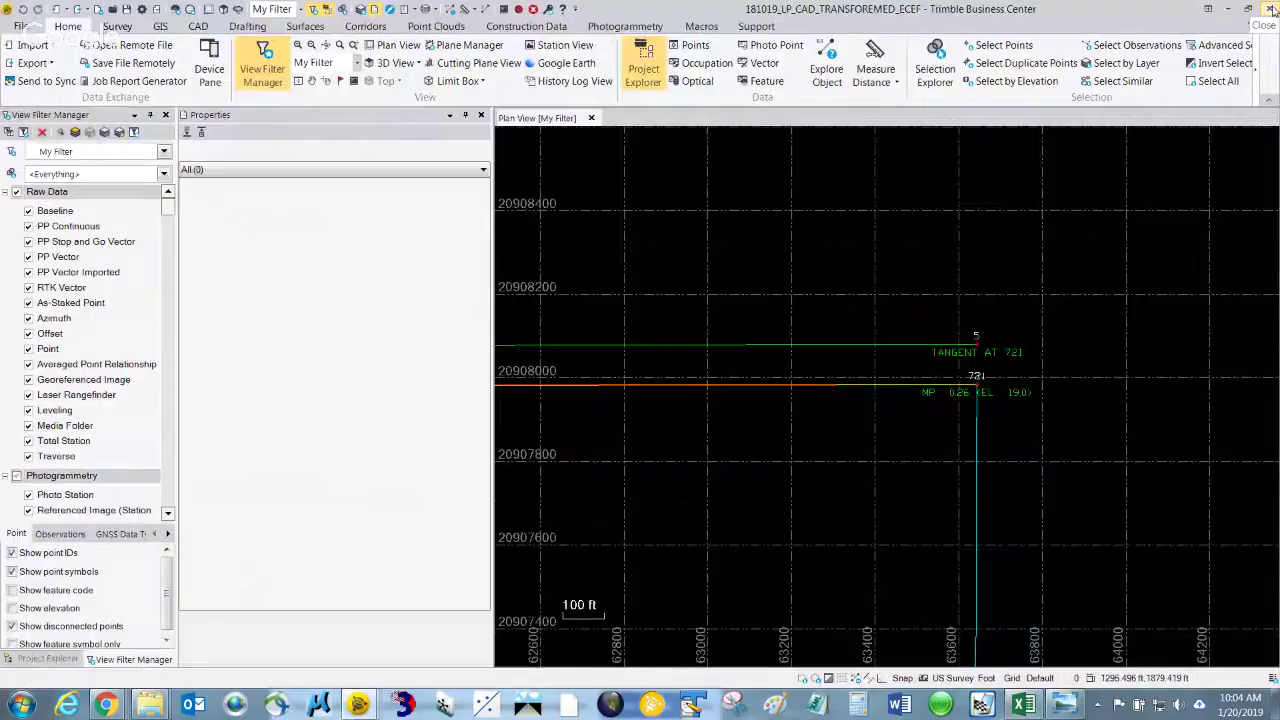
{"action": "left_click", "coordinate": [1270, 9]}
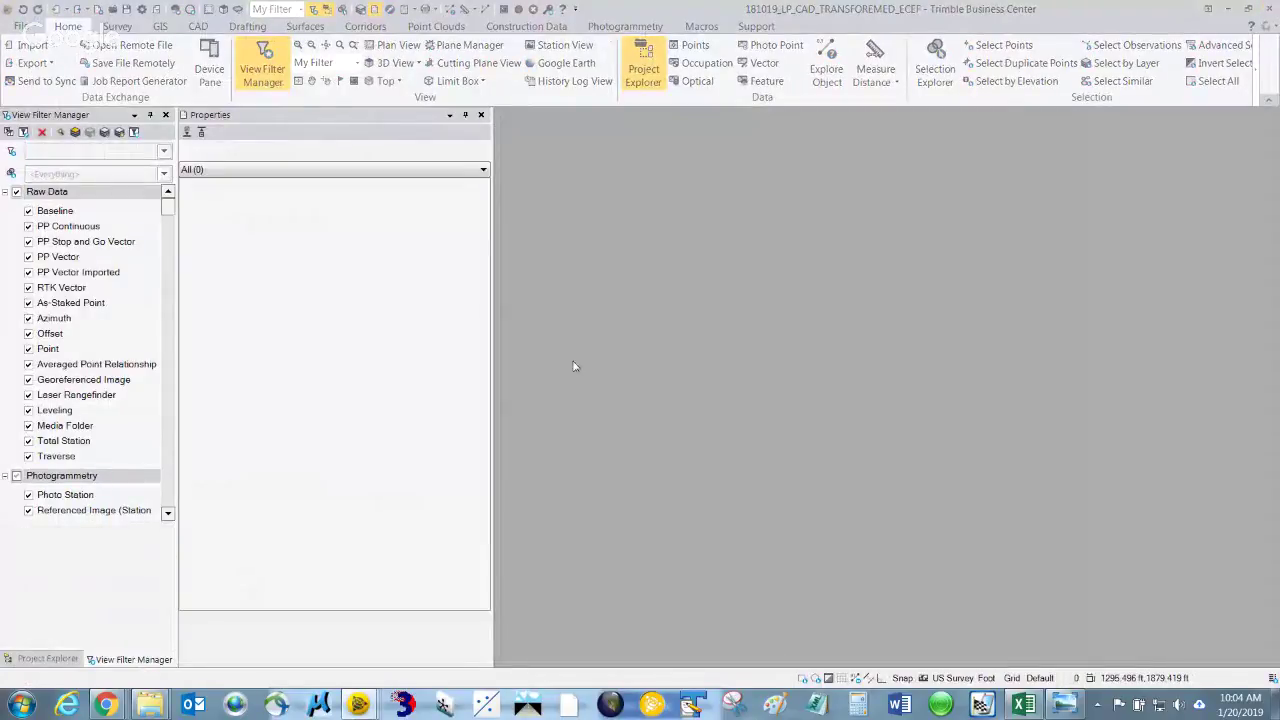
Bring up the Google Hangouts broadcast window and minimize it
{"action": "key", "text": "alt+Tab"}
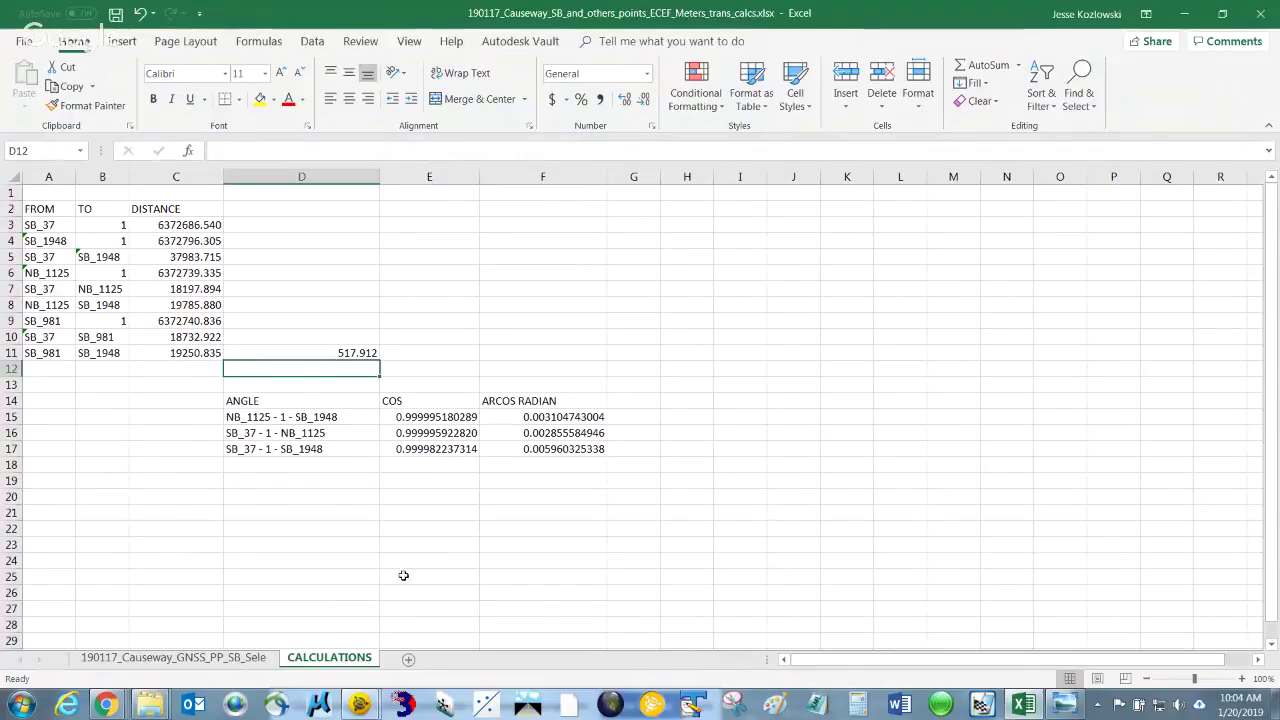
{"action": "key", "text": "alt+Tab"}
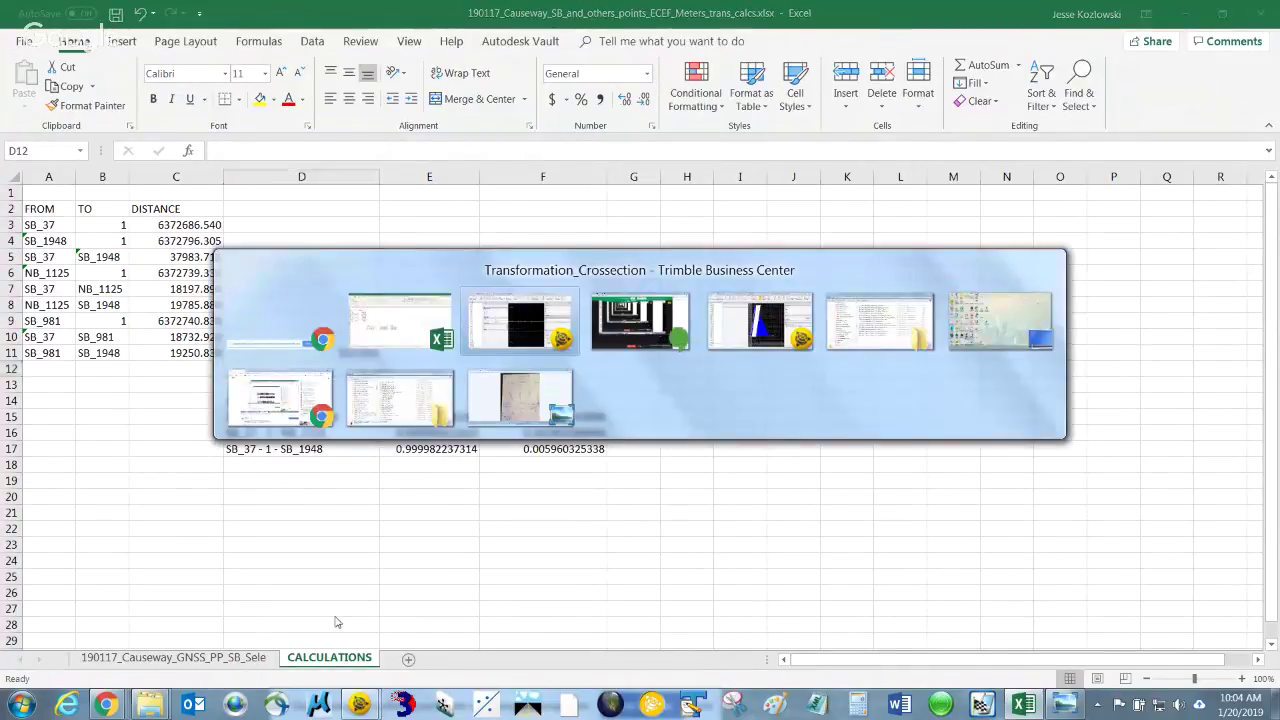
{"action": "key", "text": "alt+Tab"}
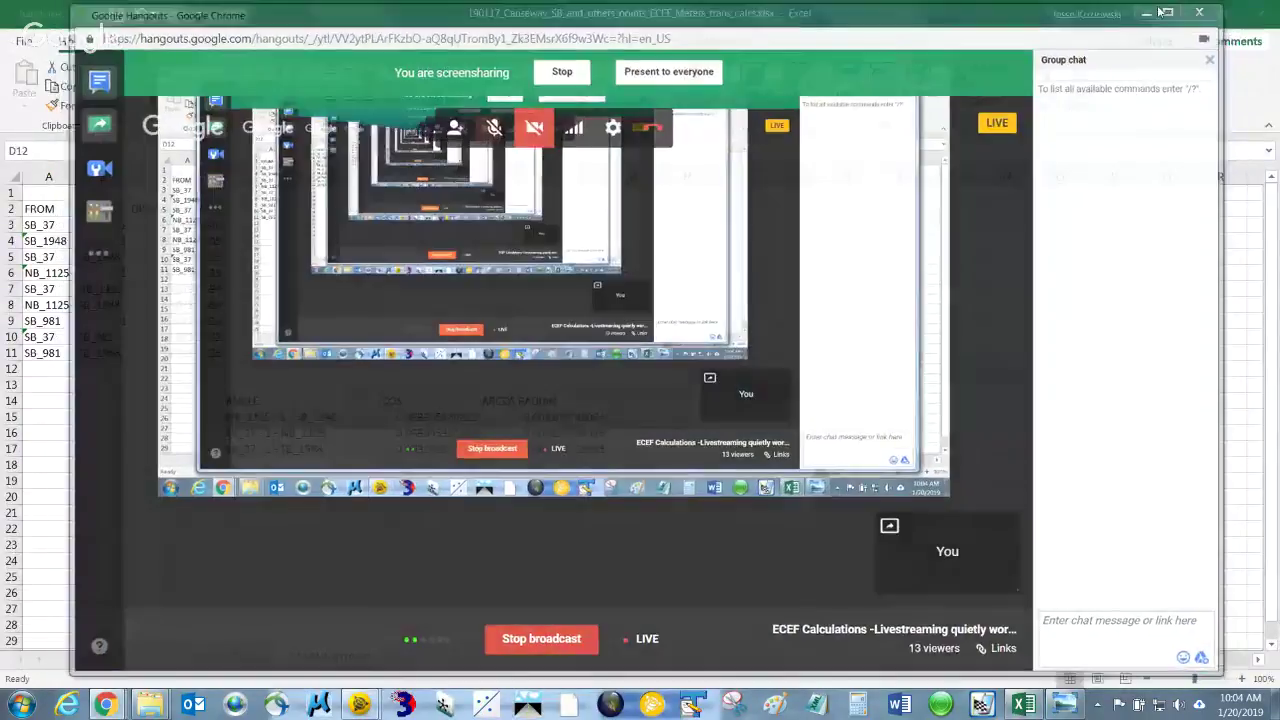
{"action": "left_click", "coordinate": [1151, 9]}
Switch to the Trimble Business Center project 190117_Causeway_GNSS_PP, look over its plan view and close the project
{"action": "key", "text": "alt+Tab"}
{"action": "key", "text": "alt+Tab"}
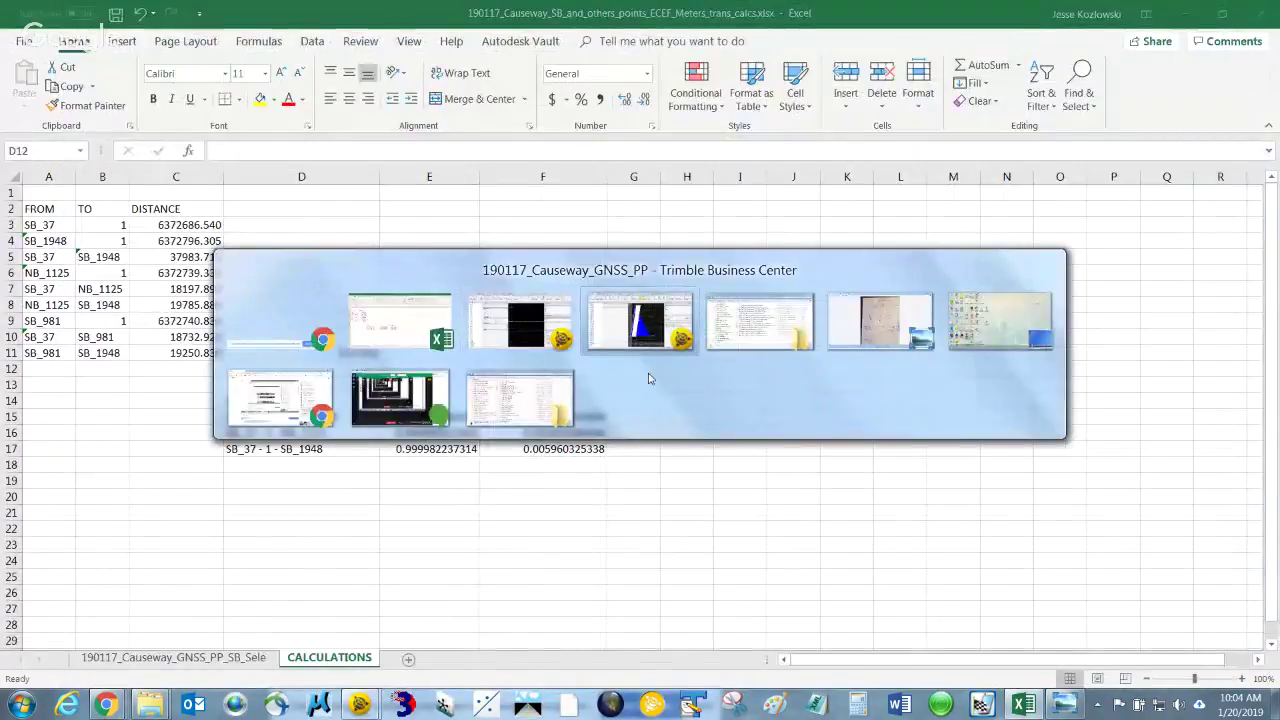
{"action": "scroll", "coordinate": [648, 372], "scroll_direction": "down", "scroll_amount": 1}
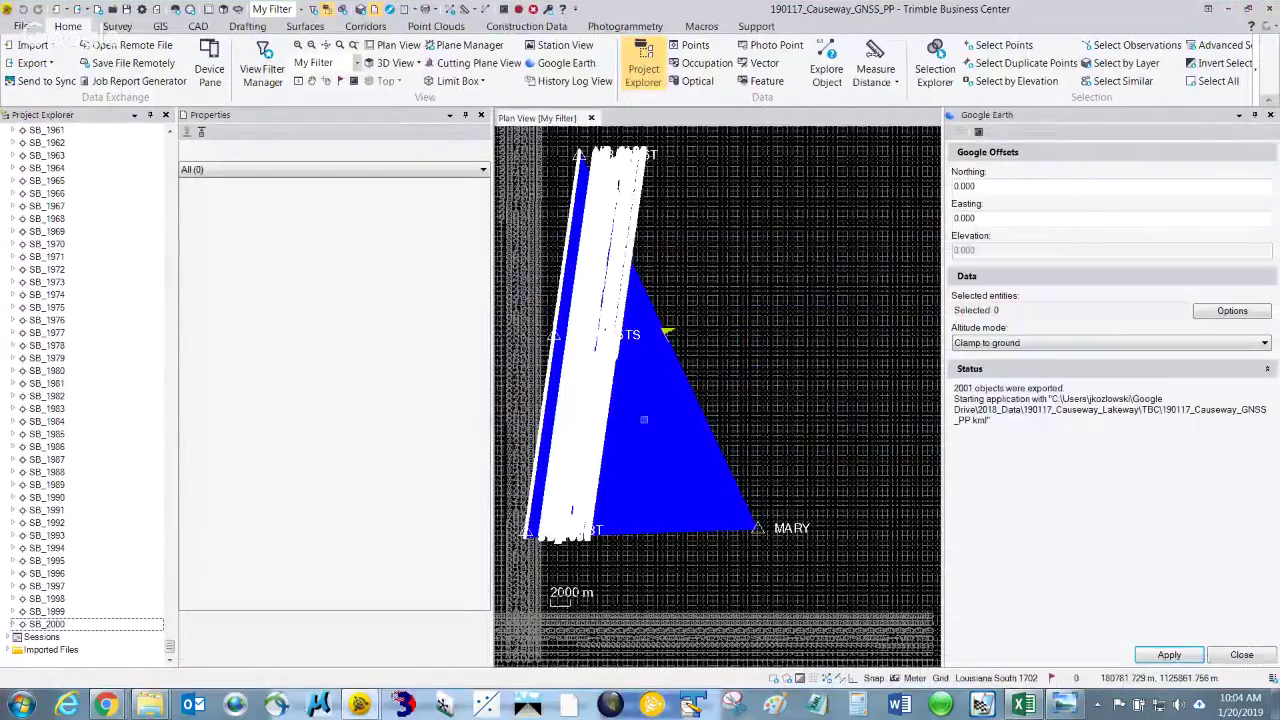
{"action": "middle_click_drag", "start_coordinate": [643, 431], "coordinate": [743, 372]}
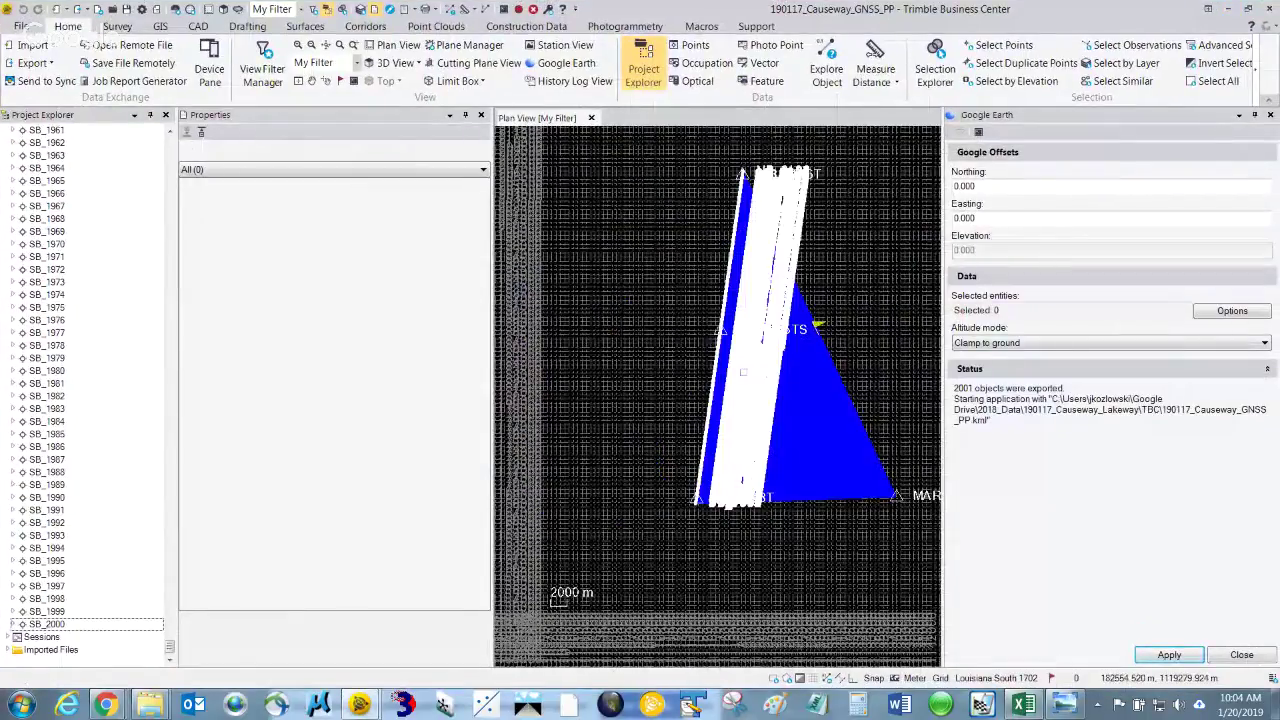
{"action": "scroll", "coordinate": [743, 372], "scroll_direction": "up", "scroll_amount": 1}
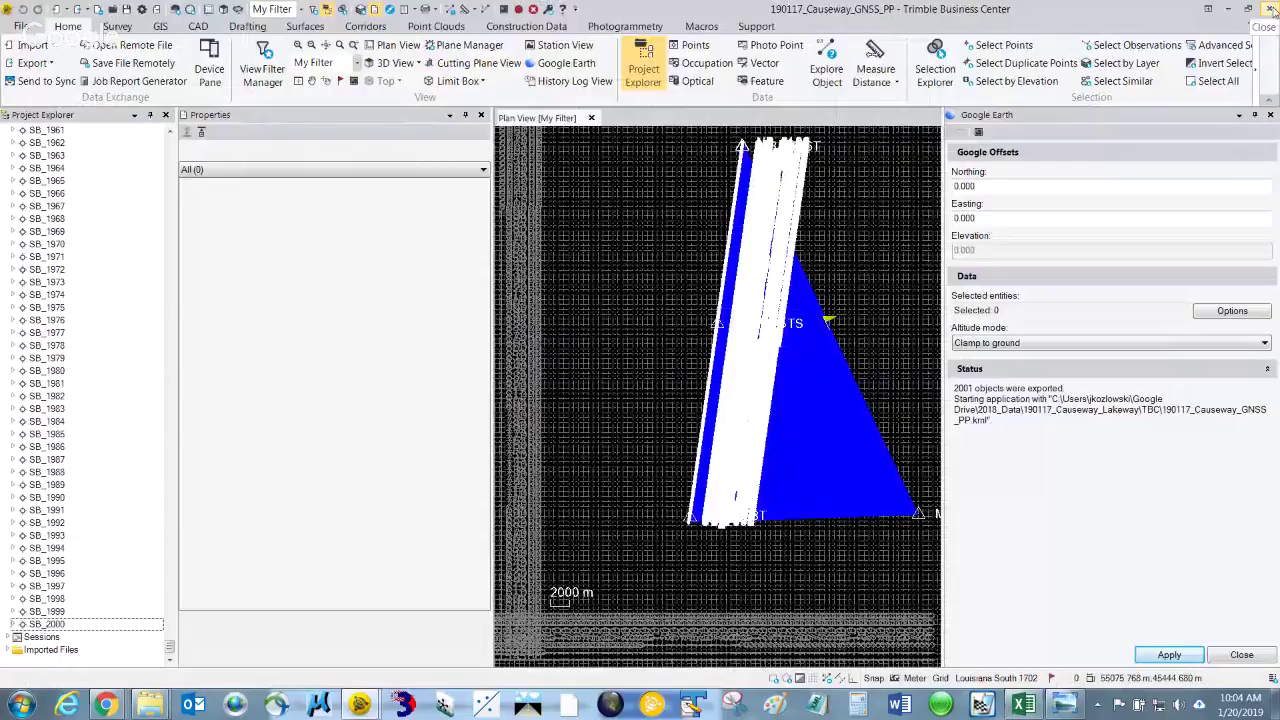
{"action": "left_click", "coordinate": [1271, 8]}
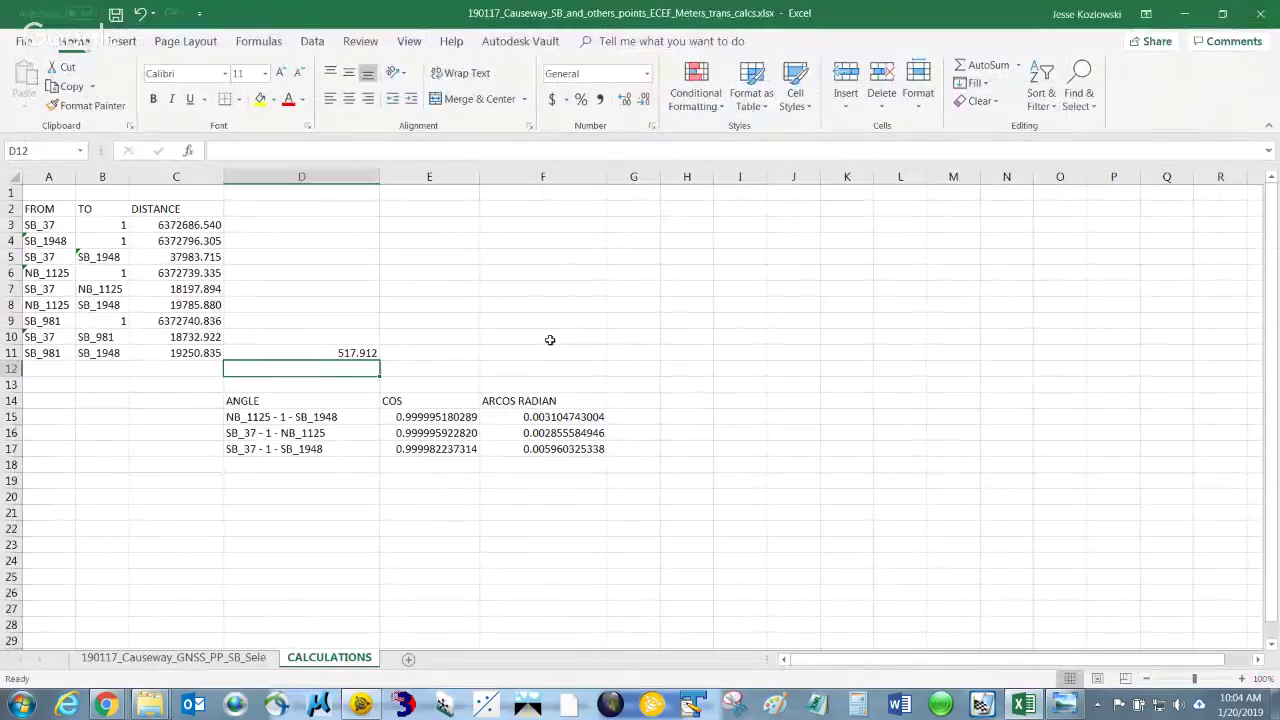
Switch to the File Explorer window showing the 2018_Data folder and close it
{"action": "key", "text": "alt+Tab"}
{"action": "key", "text": "alt+Tab"}
{"action": "key", "text": "alt+Tab"}
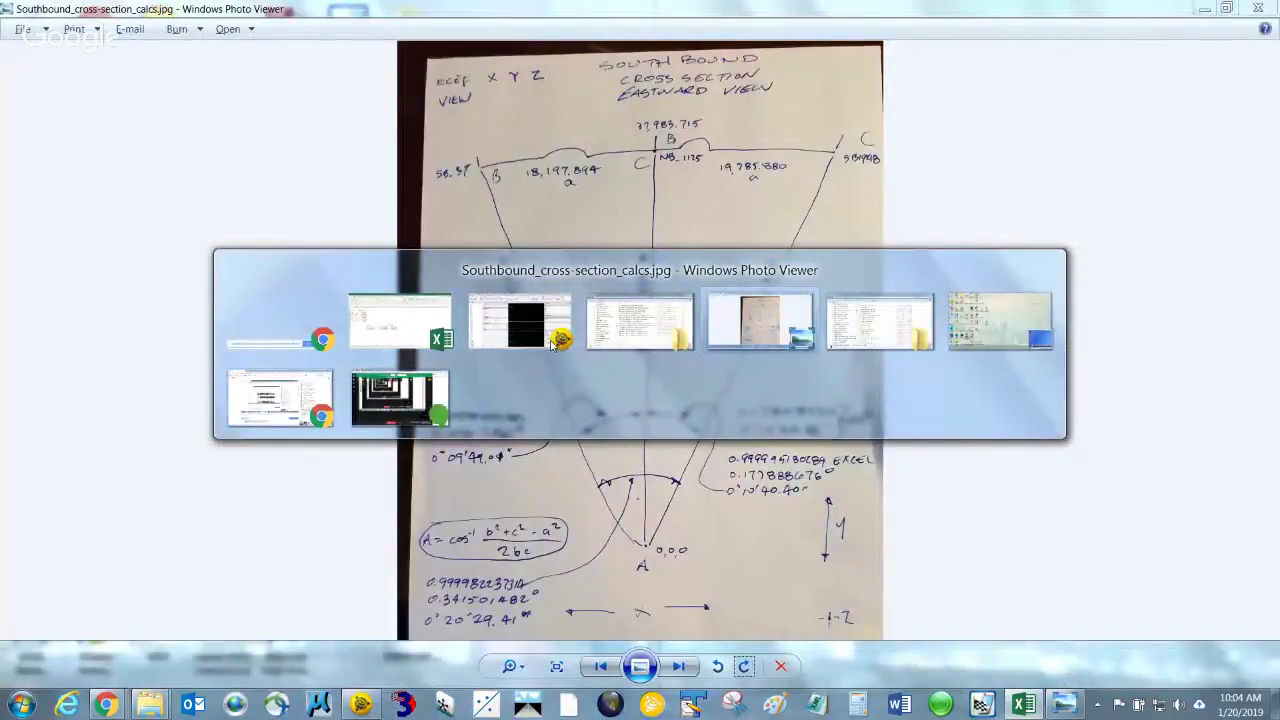
{"action": "key", "text": "alt+Tab"}
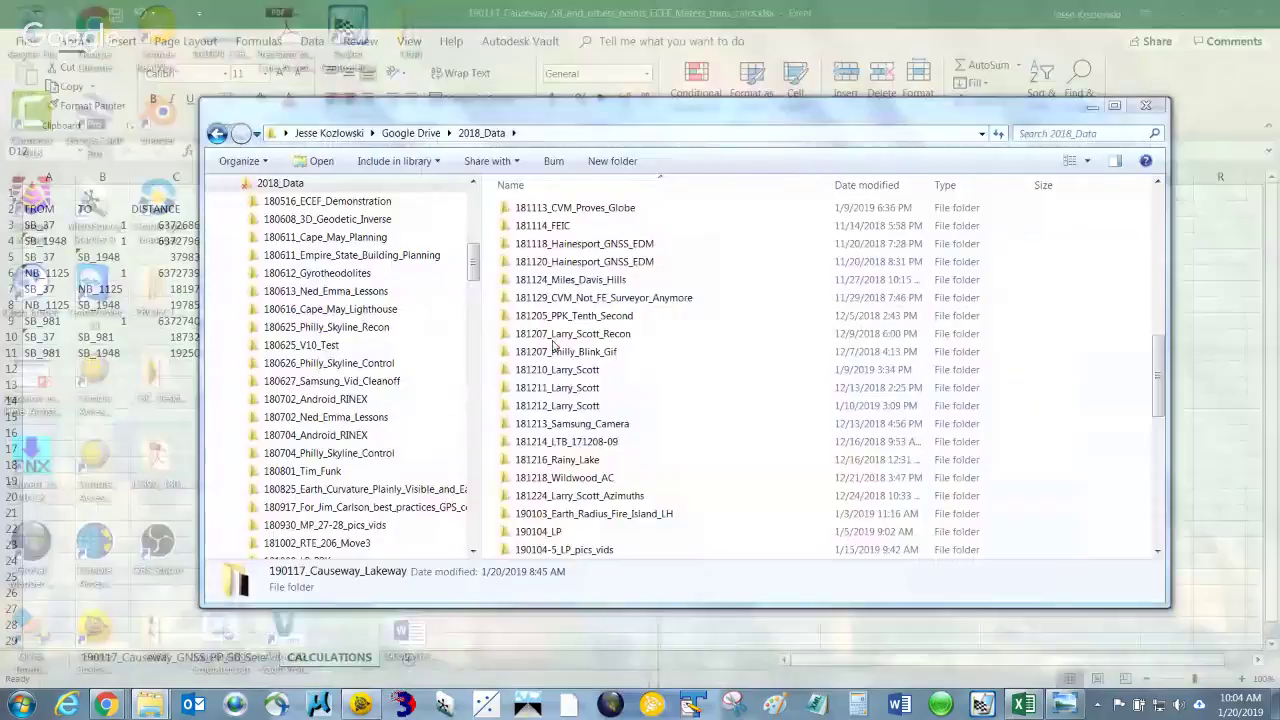
{"action": "left_click", "coordinate": [1155, 108]}
Bring up the File Explorer window showing the Final_Values folder and minimize it
{"action": "key", "text": "alt+Tab"}
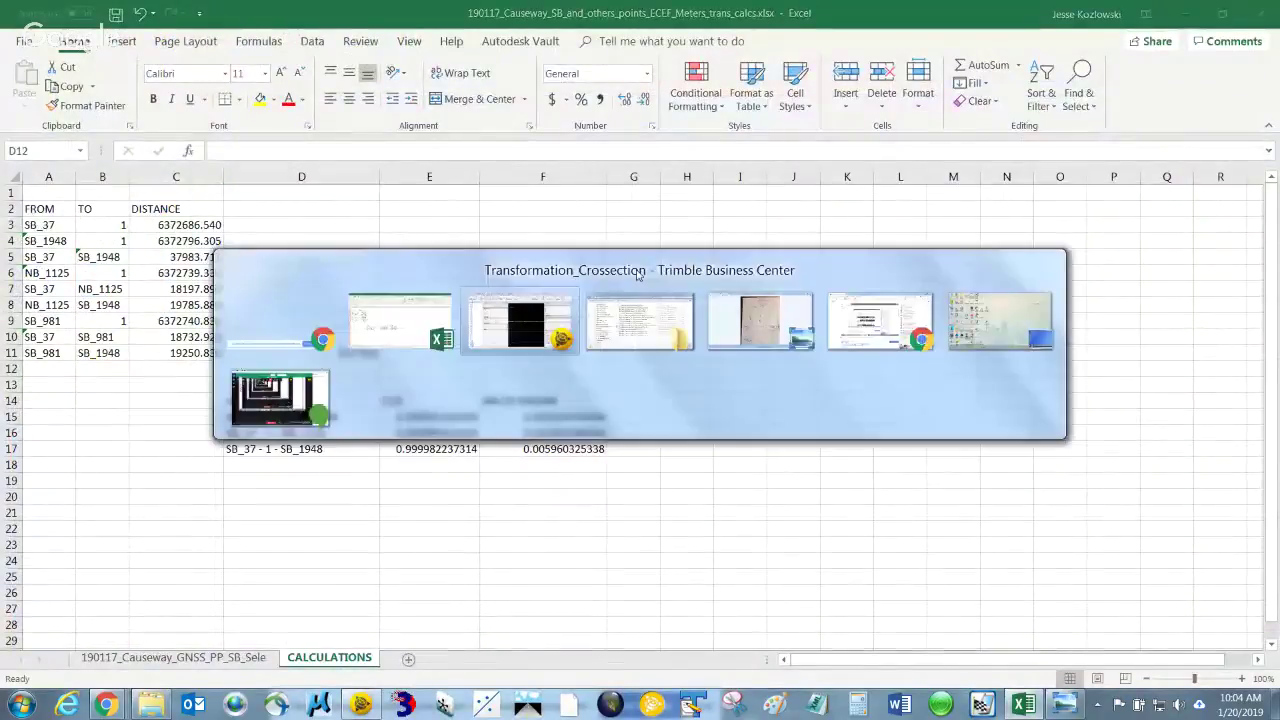
{"action": "key", "text": "alt+Tab"}
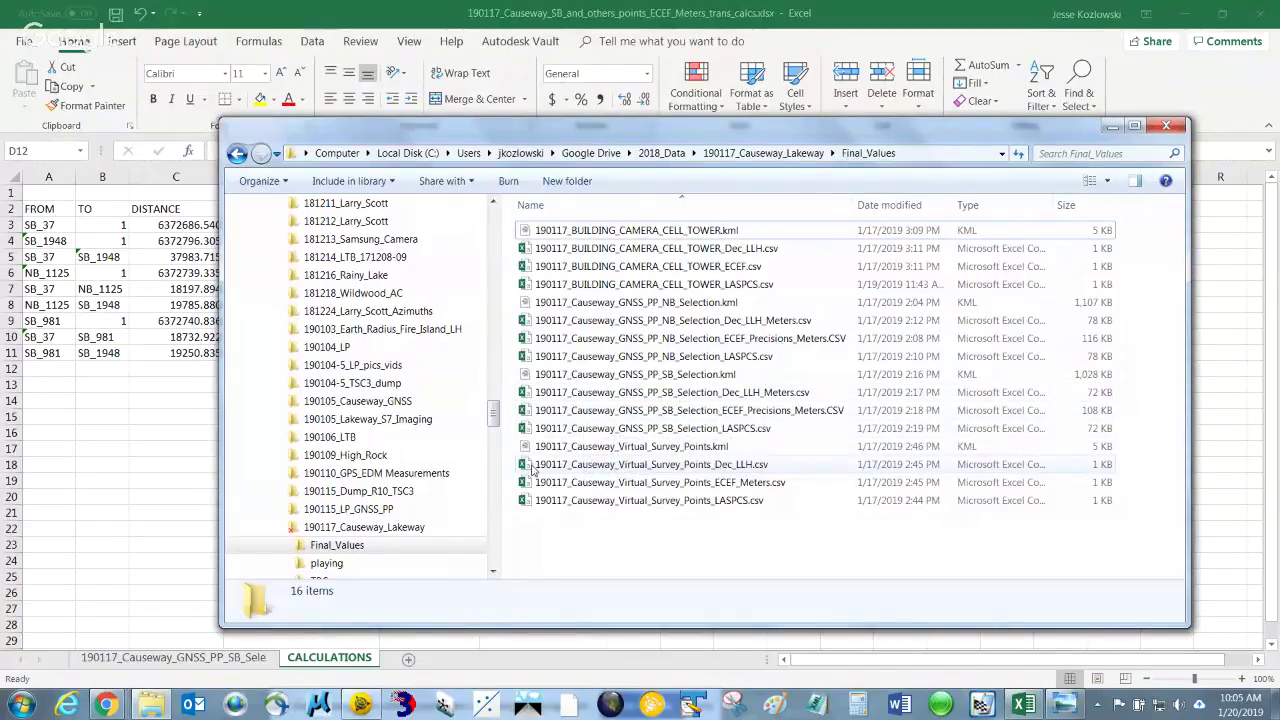
{"action": "left_click", "coordinate": [1112, 128]}
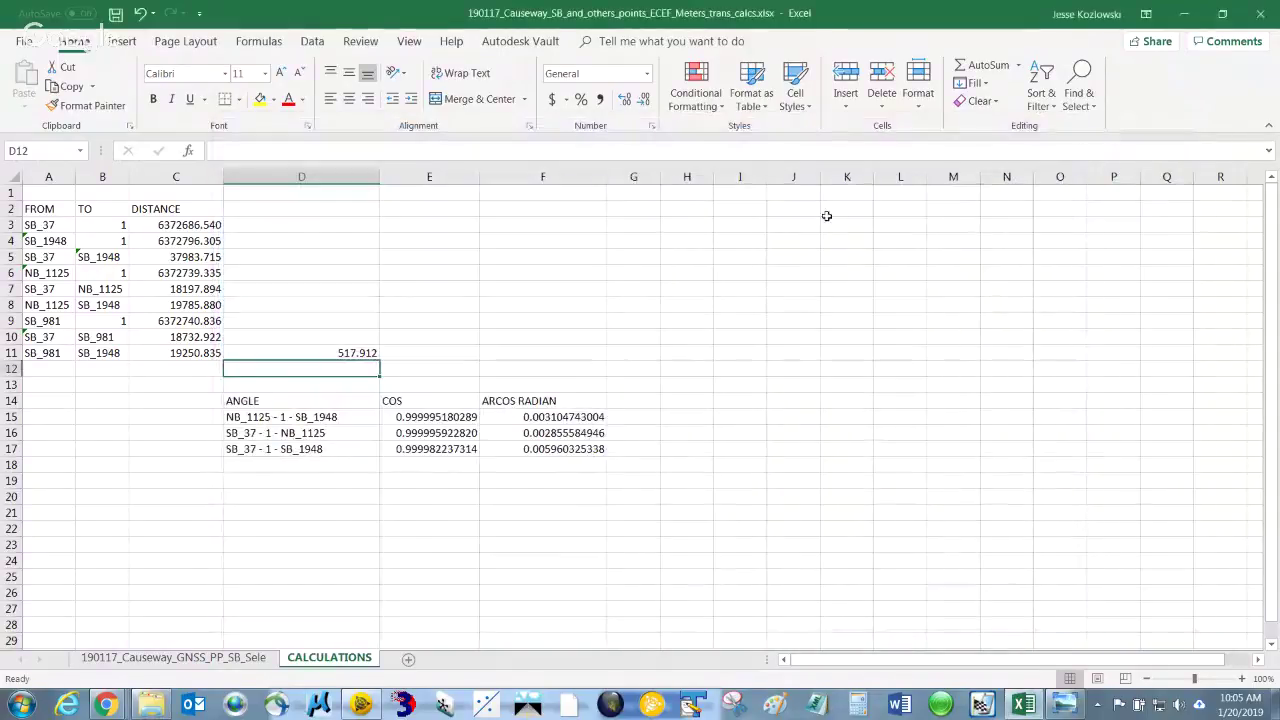
Switch to the Transformation_Crossection project and examine the causeway points and the lines running from them towards the origin in plan view
{"action": "key", "text": "alt+Tab"}
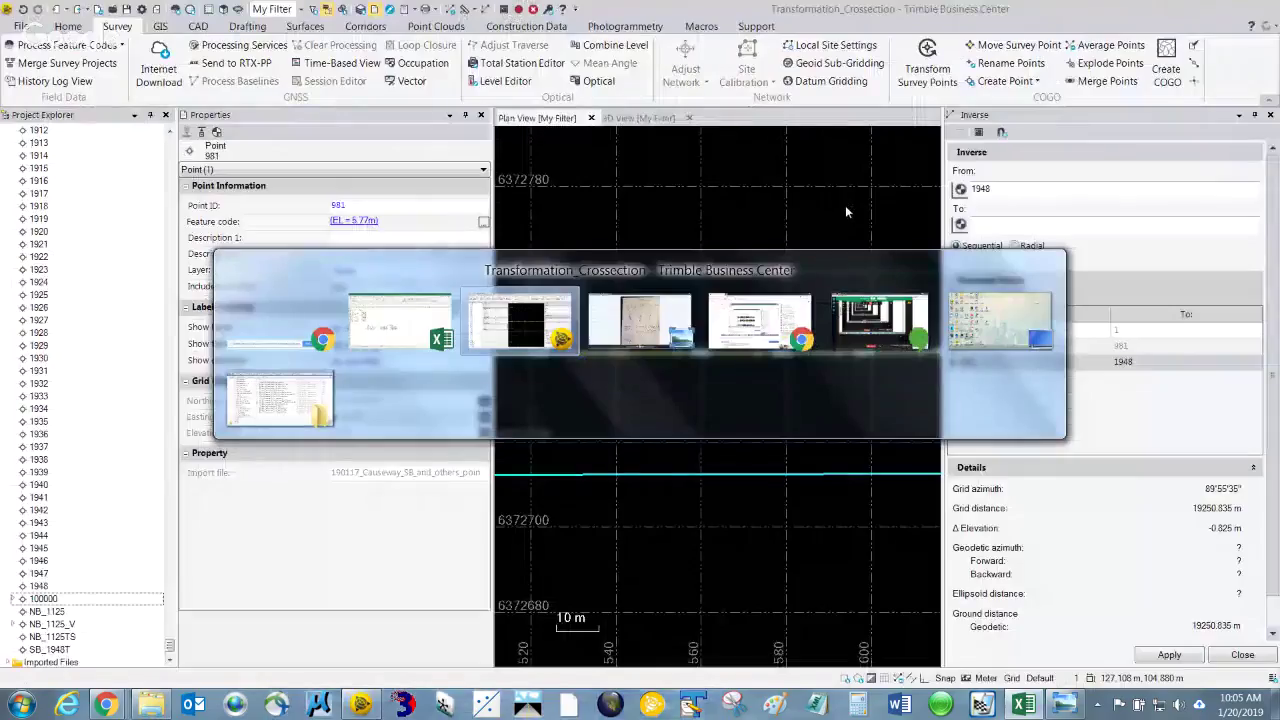
{"action": "scroll", "coordinate": [789, 408], "scroll_direction": "down", "scroll_amount": 5}
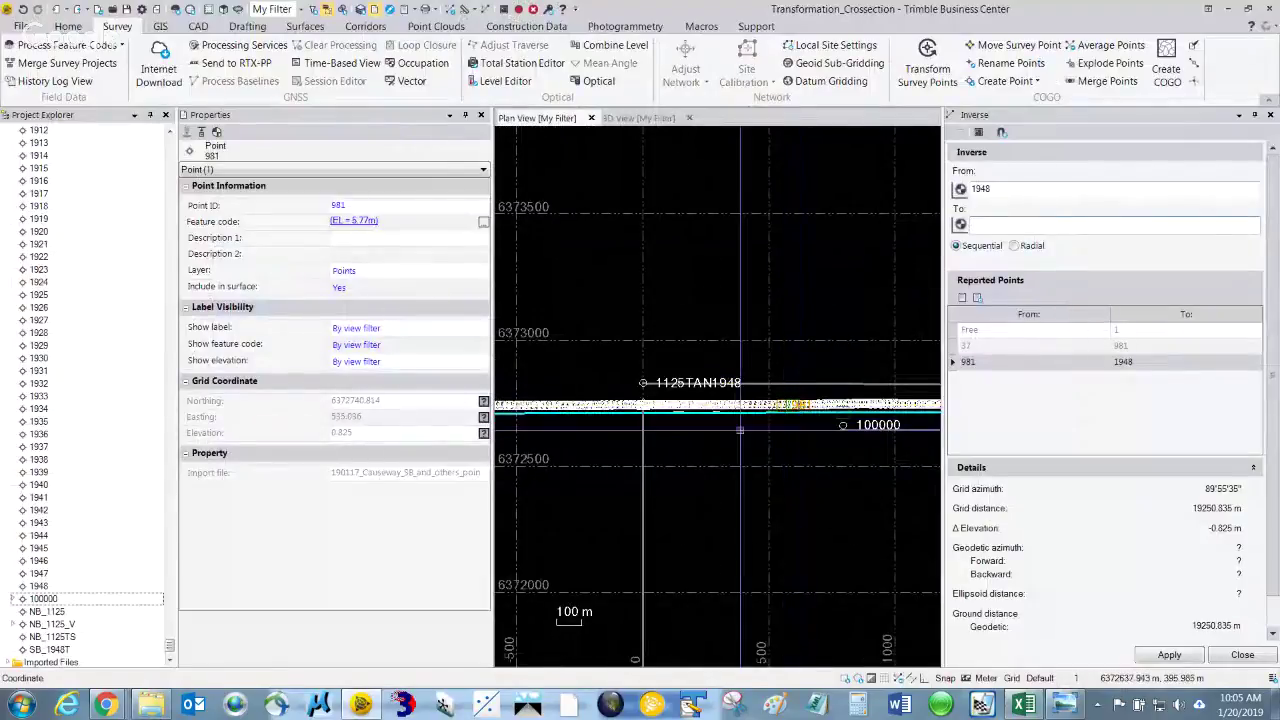
{"action": "scroll", "coordinate": [695, 362], "scroll_direction": "down", "scroll_amount": 2}
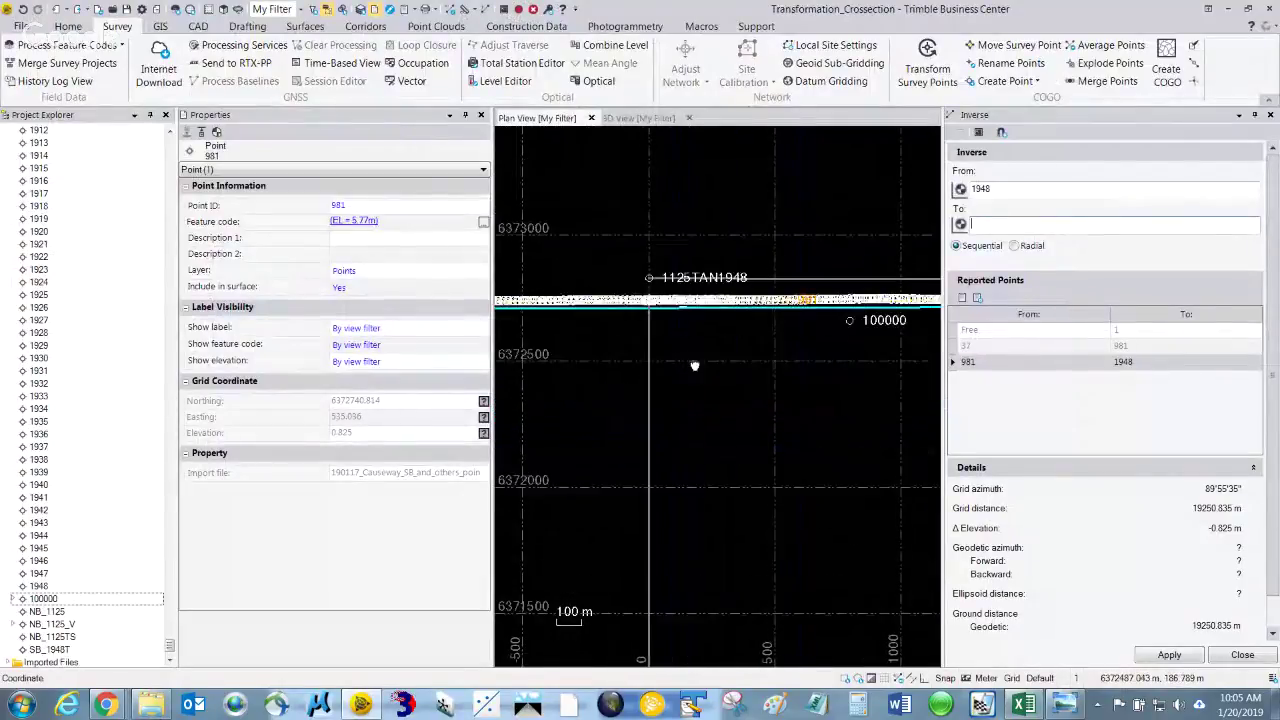
{"action": "scroll", "coordinate": [695, 362], "scroll_direction": "down", "scroll_amount": 1}
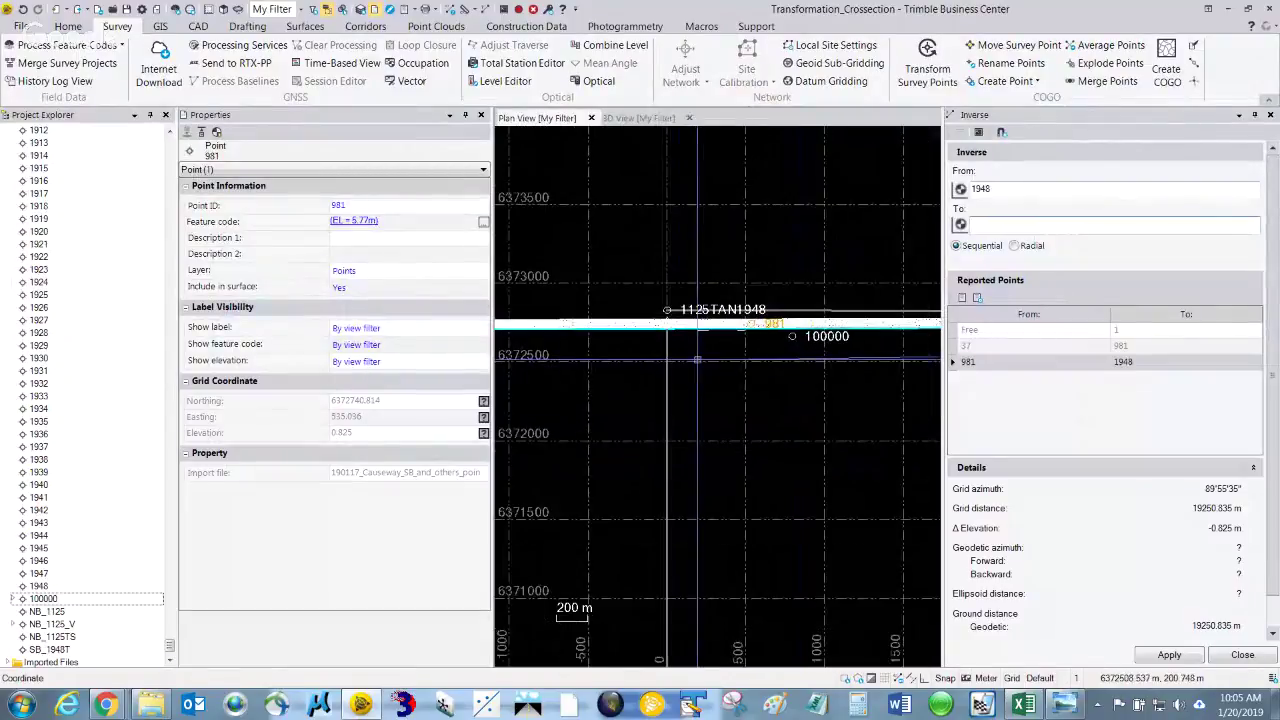
{"action": "scroll", "coordinate": [697, 360], "scroll_direction": "down", "scroll_amount": 1}
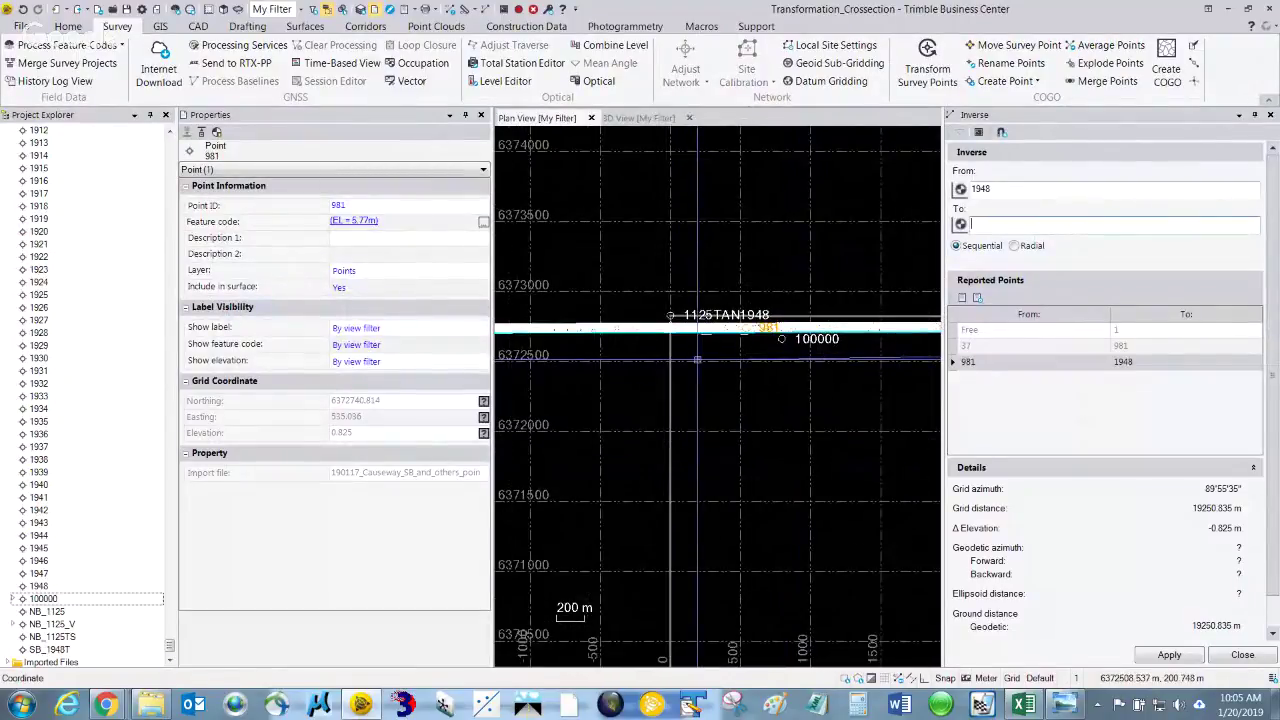
{"action": "scroll", "coordinate": [697, 359], "scroll_direction": "down", "scroll_amount": 5}
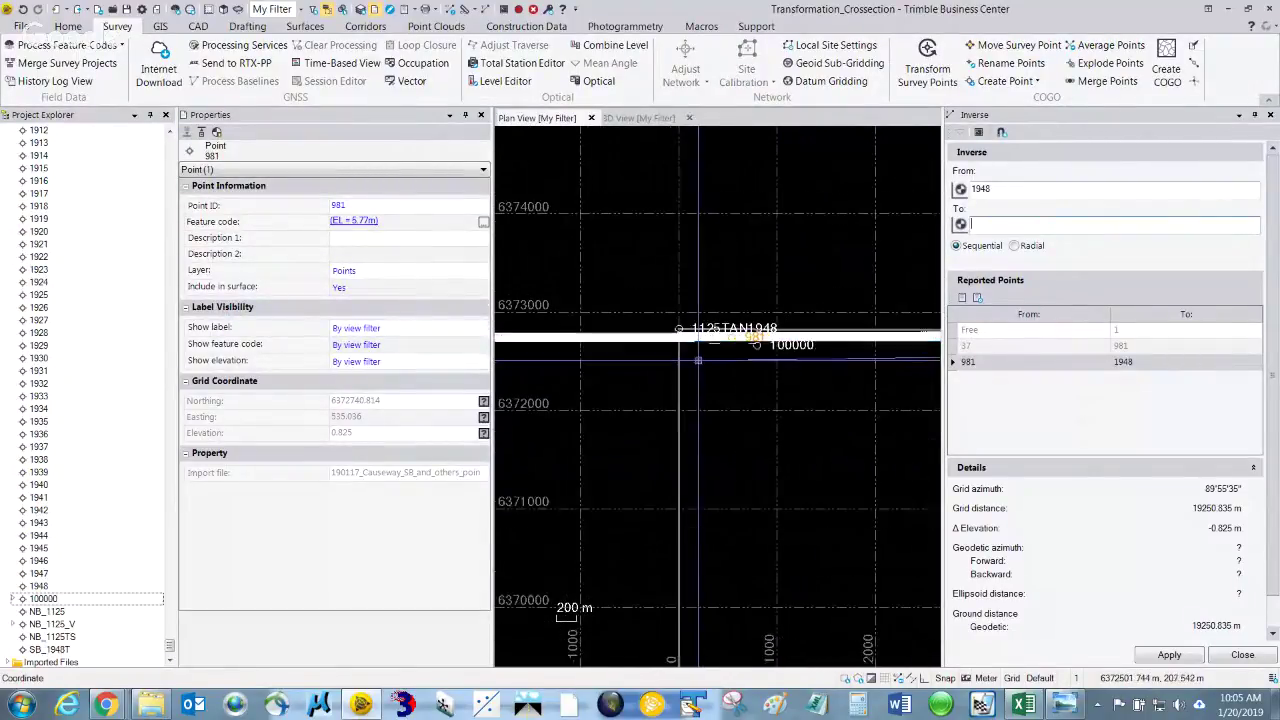
{"action": "scroll", "coordinate": [685, 400], "scroll_direction": "down", "scroll_amount": 2}
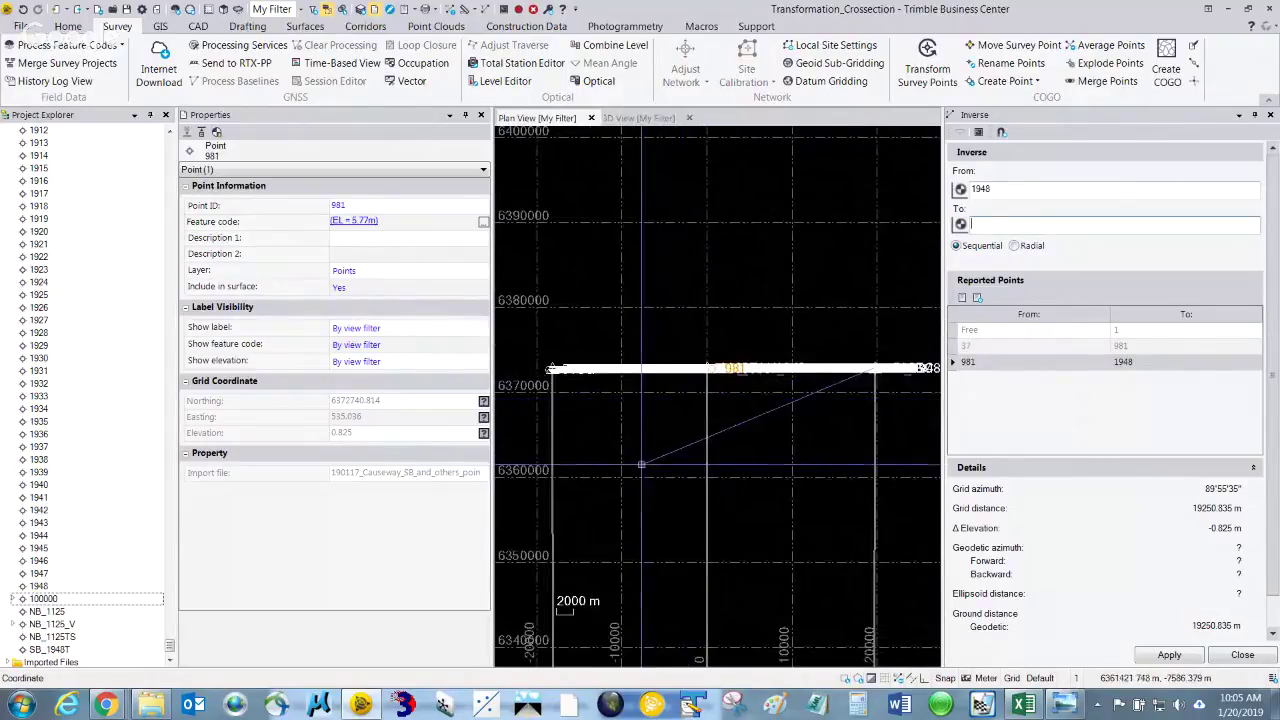
{"action": "scroll", "coordinate": [645, 420], "scroll_direction": "down", "scroll_amount": 4}
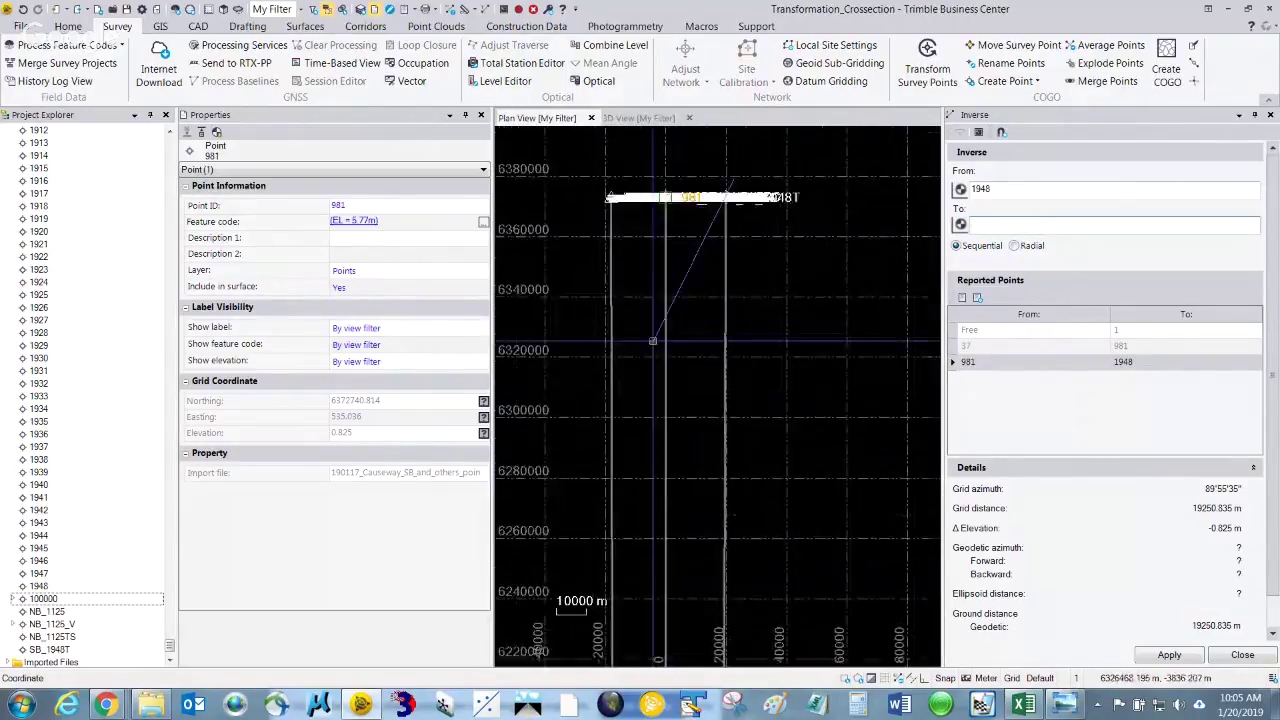
{"action": "scroll", "coordinate": [652, 341], "scroll_direction": "down", "scroll_amount": 5}
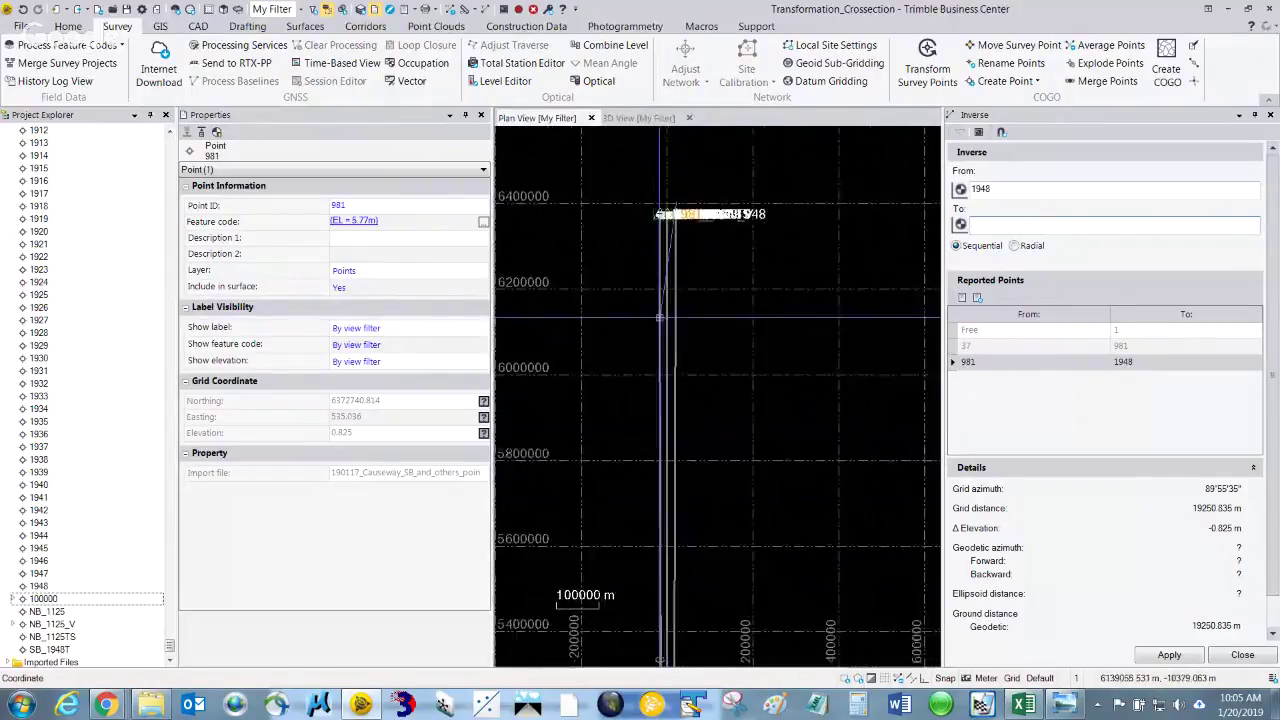
{"action": "scroll", "coordinate": [660, 318], "scroll_direction": "down", "scroll_amount": 1}
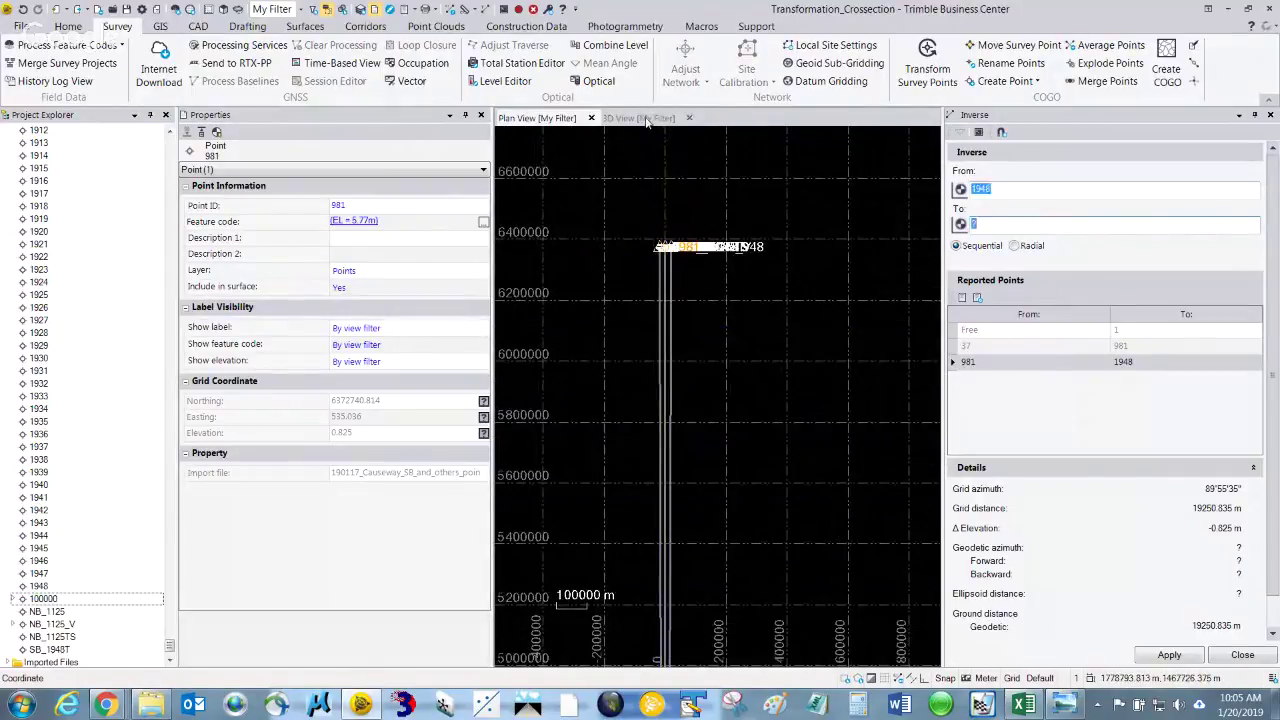
Examine the causeway profile, chord line and plumb lines around points 1948 and NB_1125 in the 3D view
{"action": "left_click", "coordinate": [646, 119]}
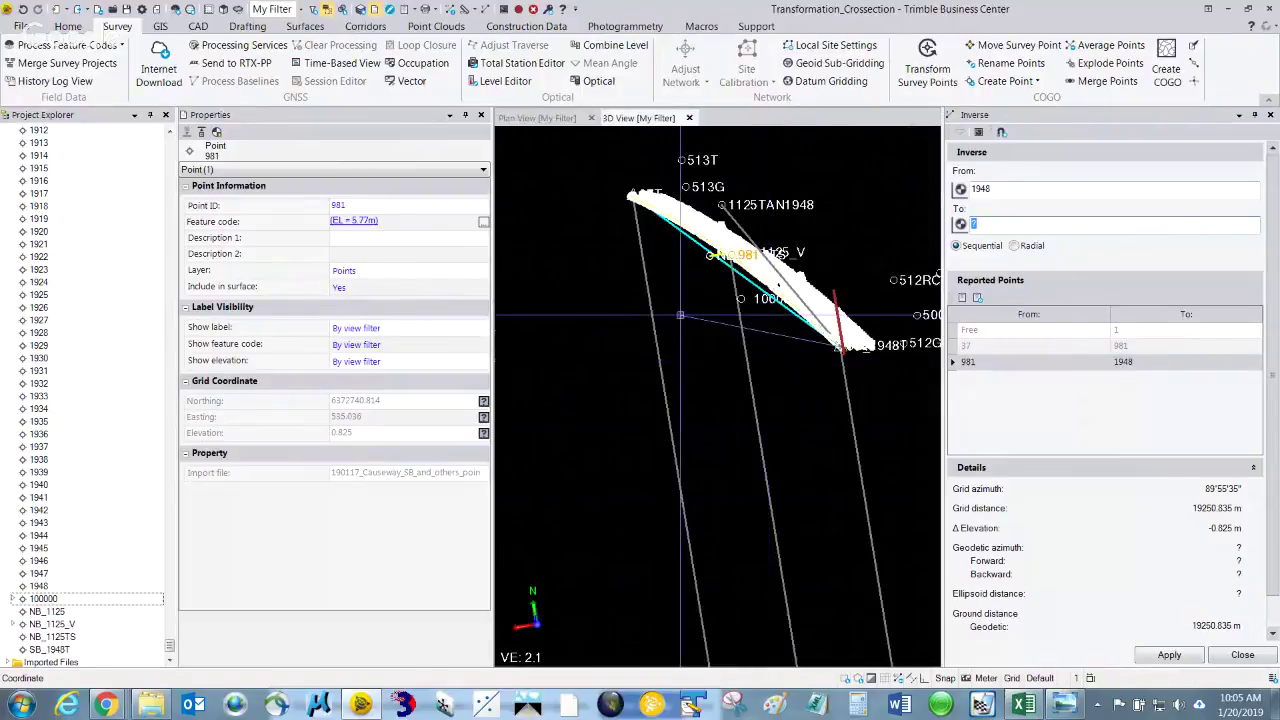
{"action": "middle_click_drag", "start_coordinate": [680, 316], "coordinate": [768, 298]}
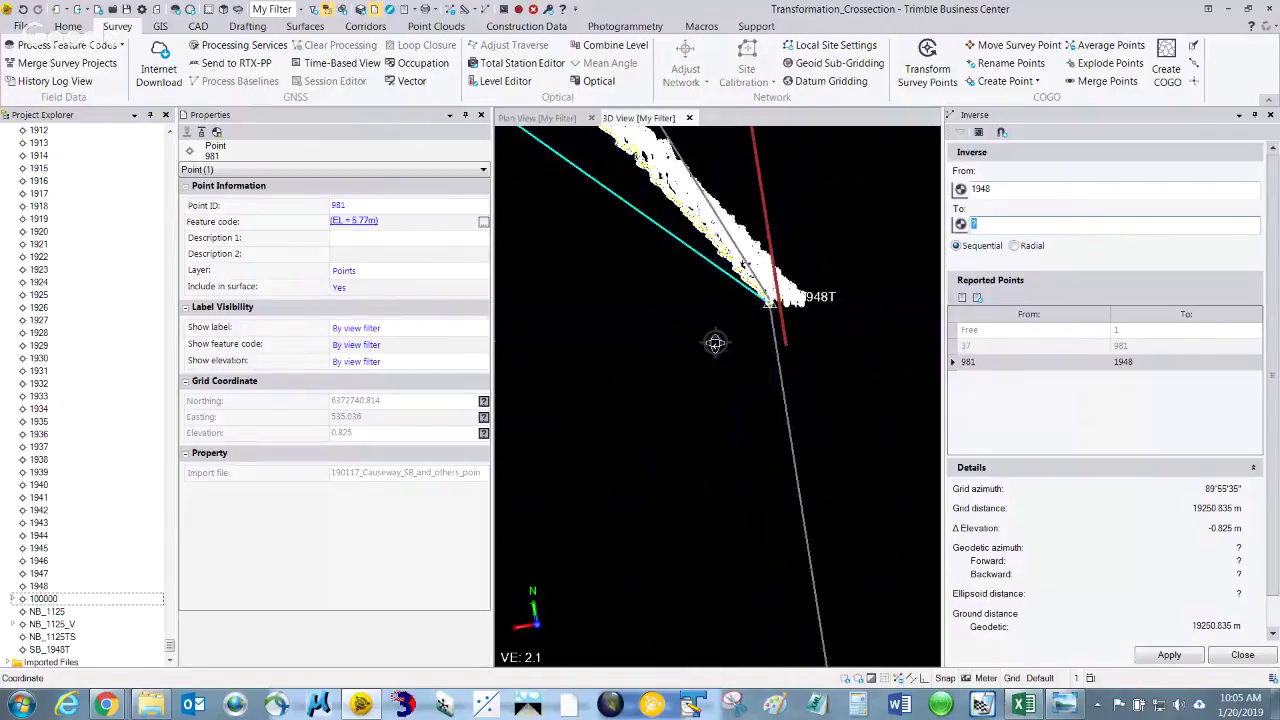
{"action": "middle_click_drag", "start_coordinate": [715, 343], "coordinate": [782, 367]}
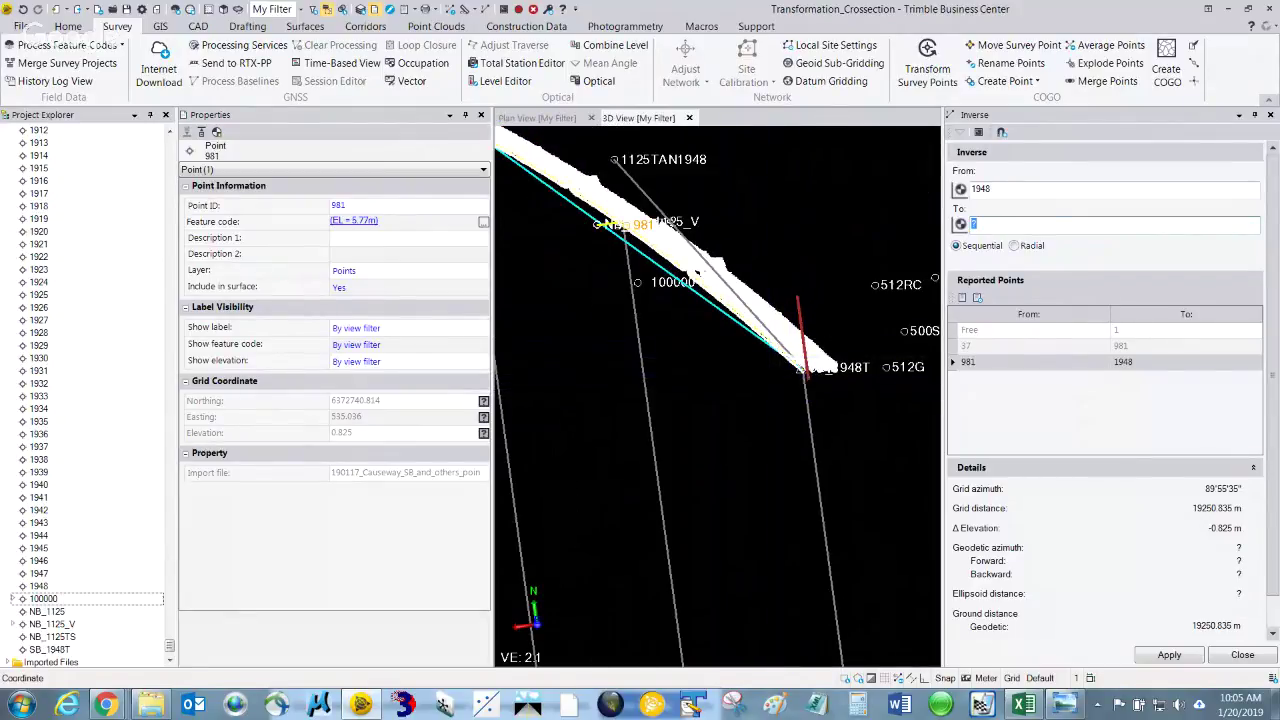
{"action": "middle_click_drag", "start_coordinate": [769, 378], "coordinate": [770, 378]}
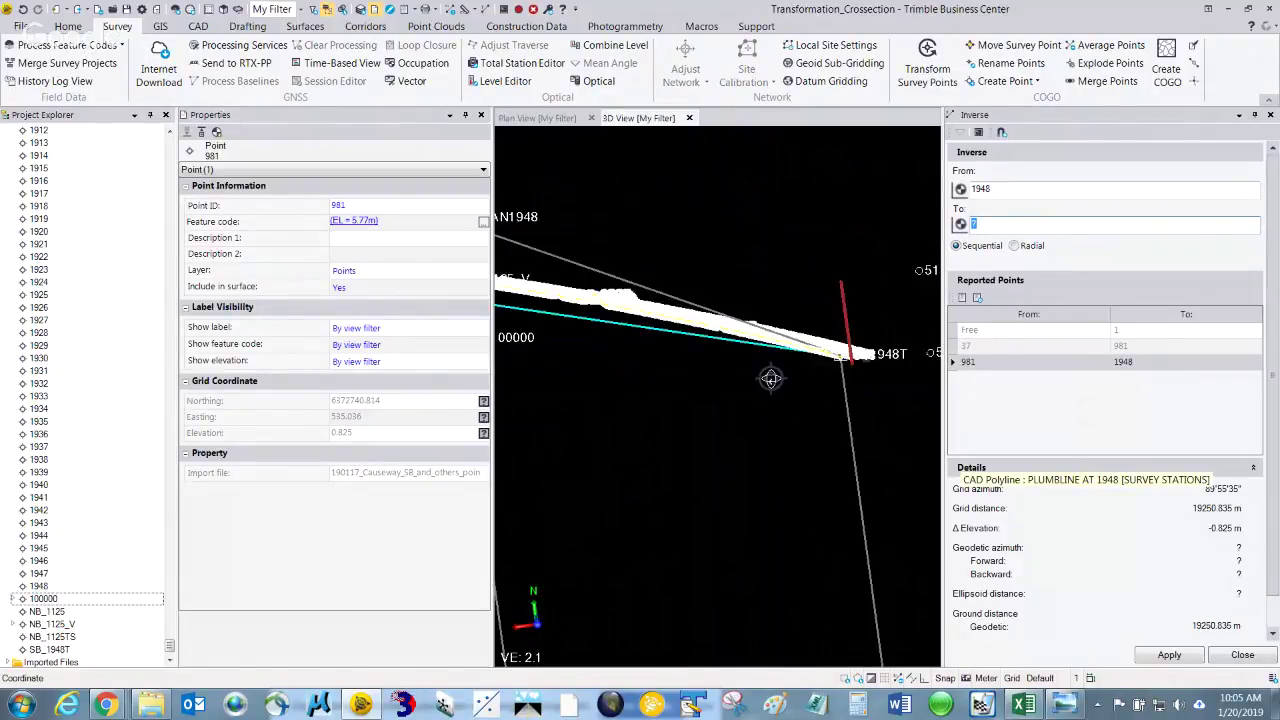
{"action": "scroll", "coordinate": [770, 378], "scroll_direction": "up", "scroll_amount": 5}
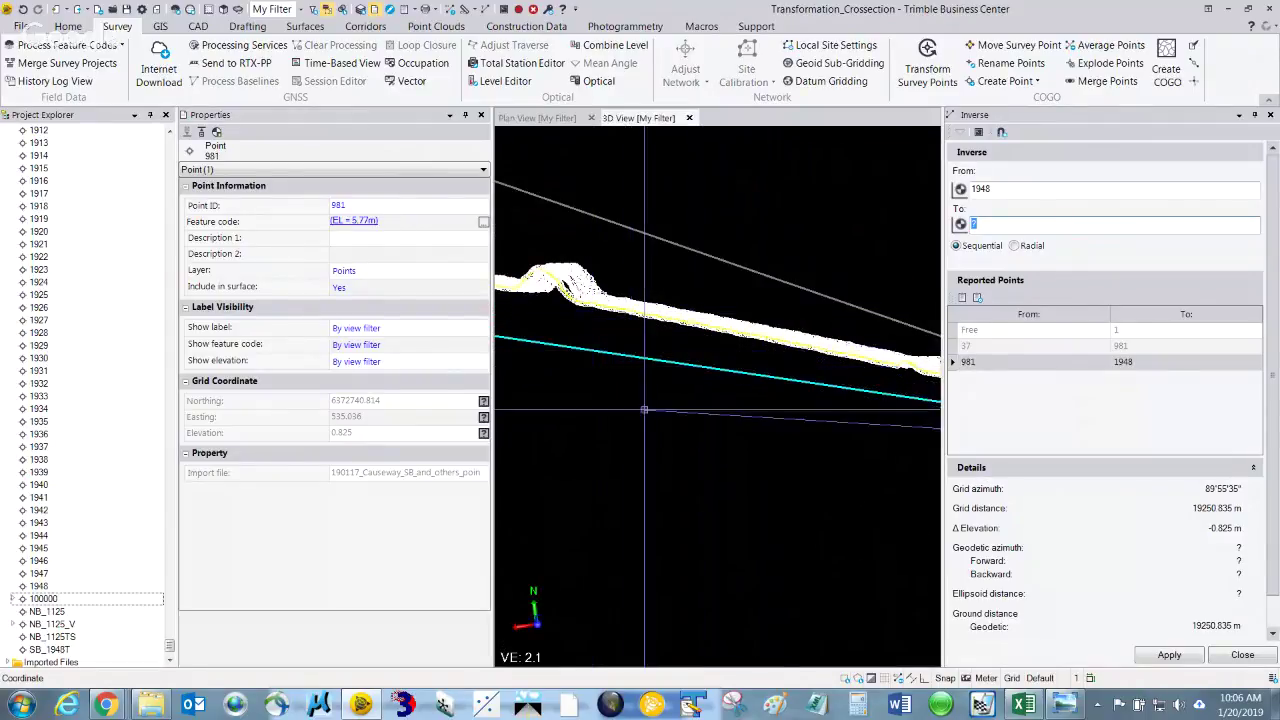
{"action": "middle_click_drag", "start_coordinate": [644, 408], "coordinate": [654, 325]}
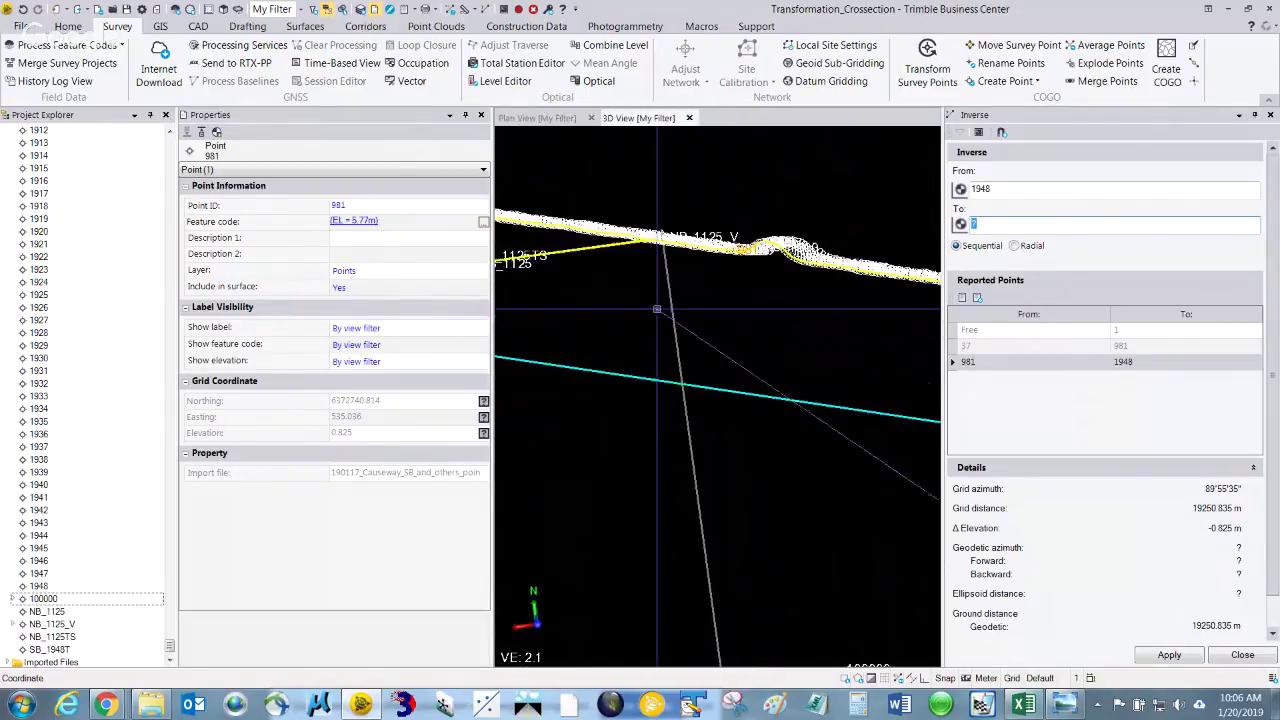
Examine the humps in the causeway profile against the cyan chord line beyond NB_1125_V in the 3D view, and close the Inverse command
{"action": "middle_click_drag", "start_coordinate": [805, 262], "coordinate": [740, 310]}
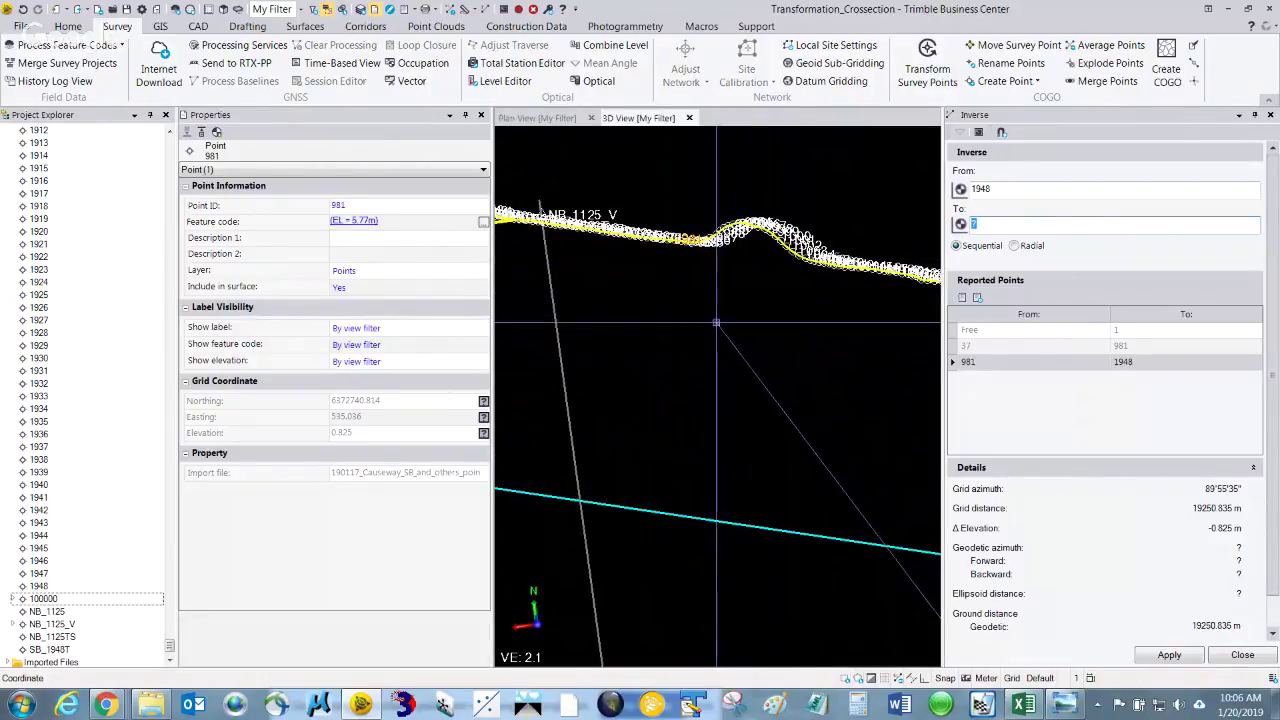
{"action": "middle_click_drag", "start_coordinate": [712, 327], "coordinate": [635, 309]}
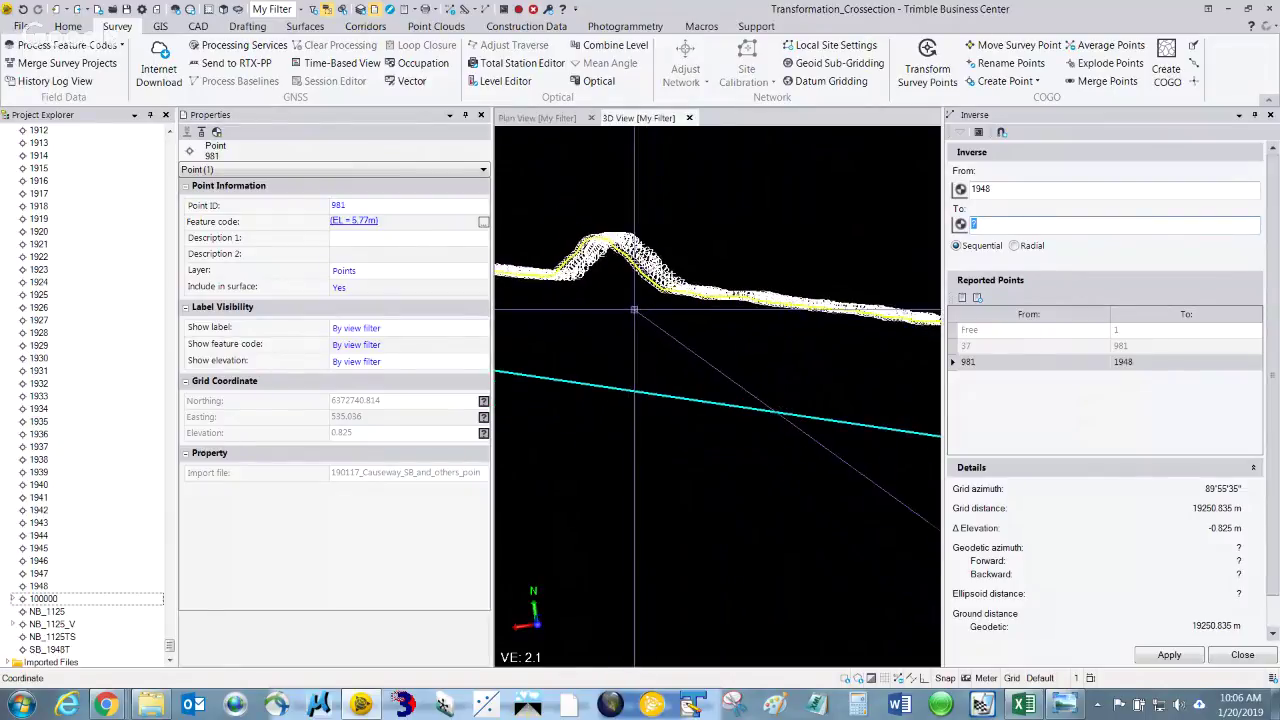
{"action": "right_click", "coordinate": [624, 313]}
{"action": "key", "text": "Escape"}
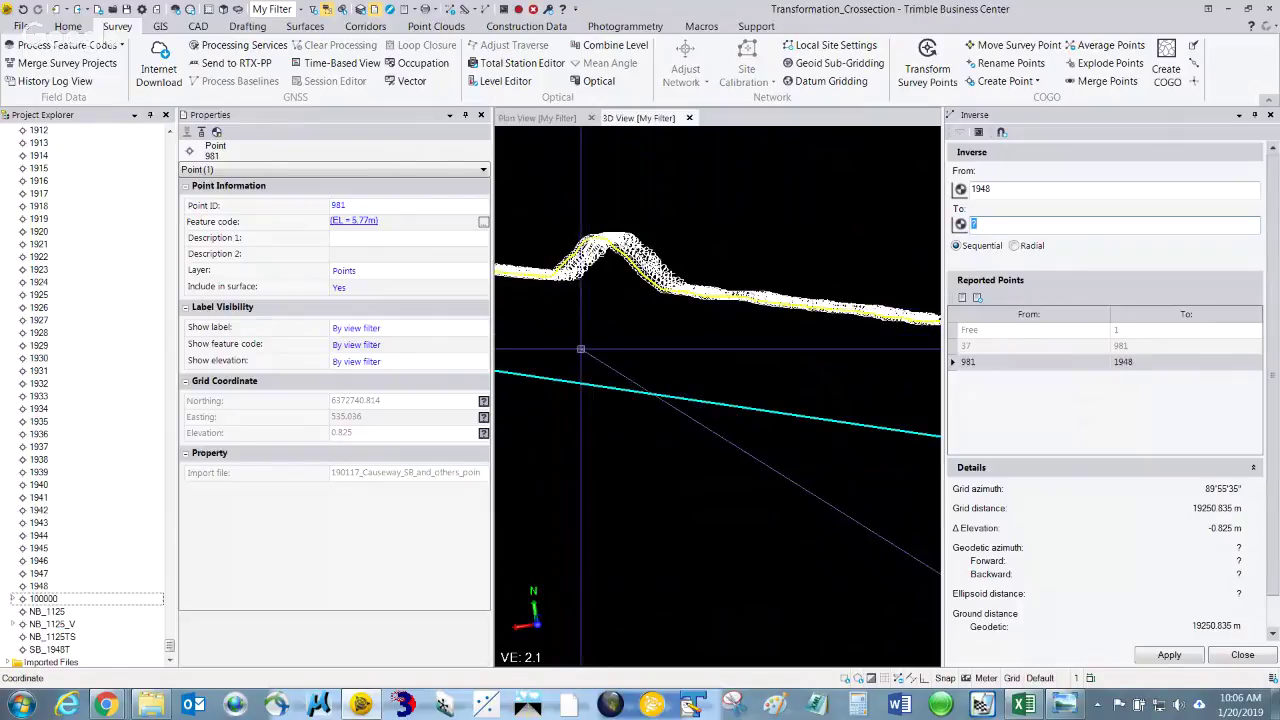
{"action": "middle_click_drag", "start_coordinate": [581, 349], "coordinate": [738, 370]}
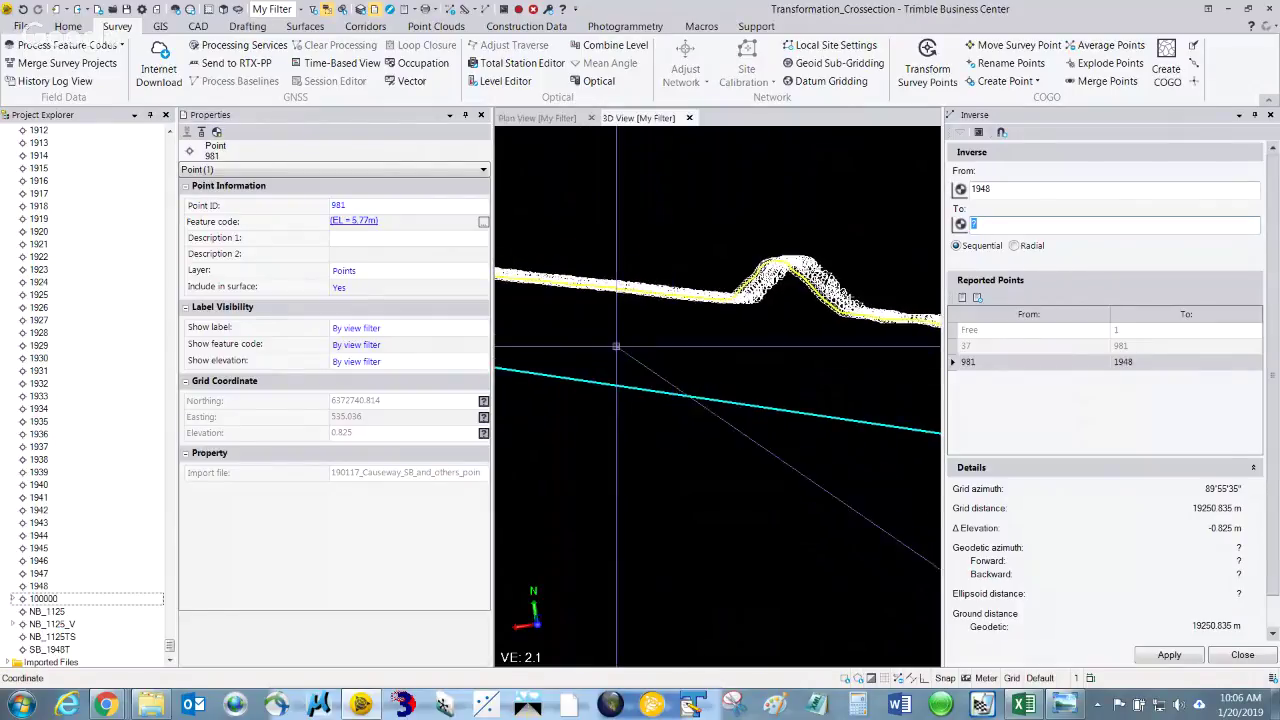
{"action": "middle_click_drag", "start_coordinate": [618, 360], "coordinate": [739, 308], "text": "shift"}
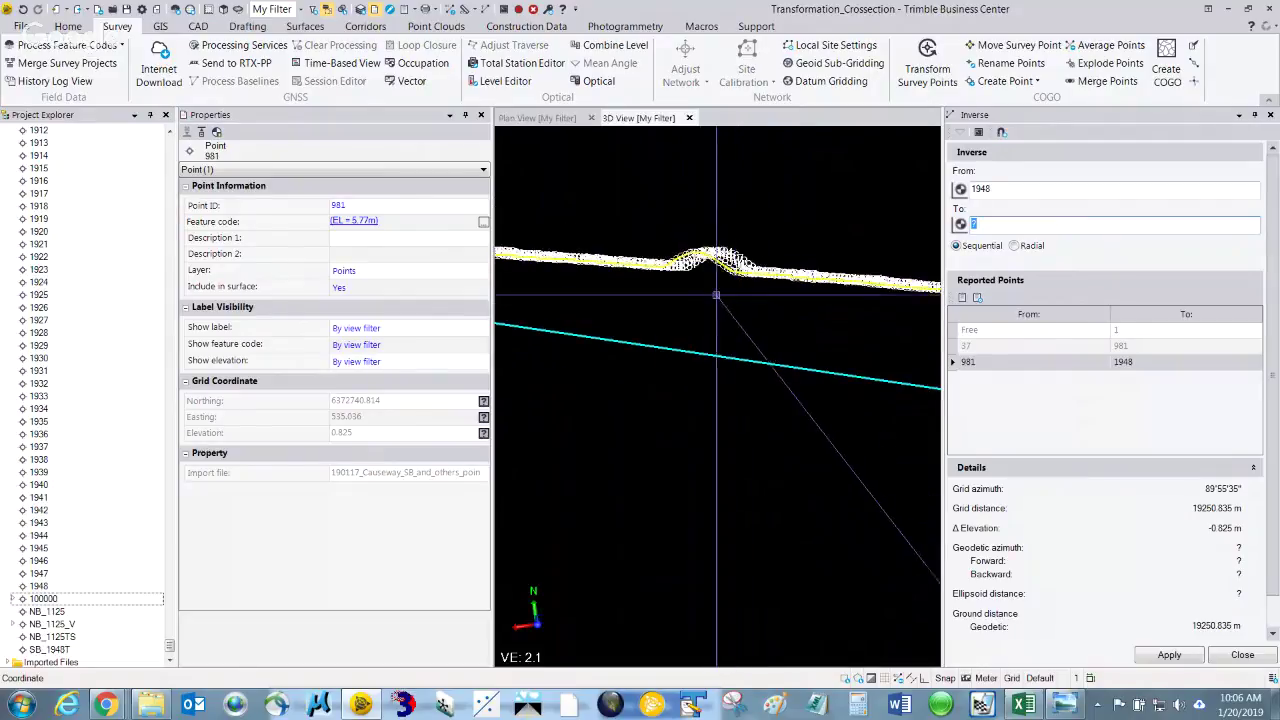
{"action": "scroll", "coordinate": [735, 285], "scroll_direction": "up", "scroll_amount": 4}
{"action": "scroll", "coordinate": [729, 270], "scroll_direction": "down", "scroll_amount": 4}
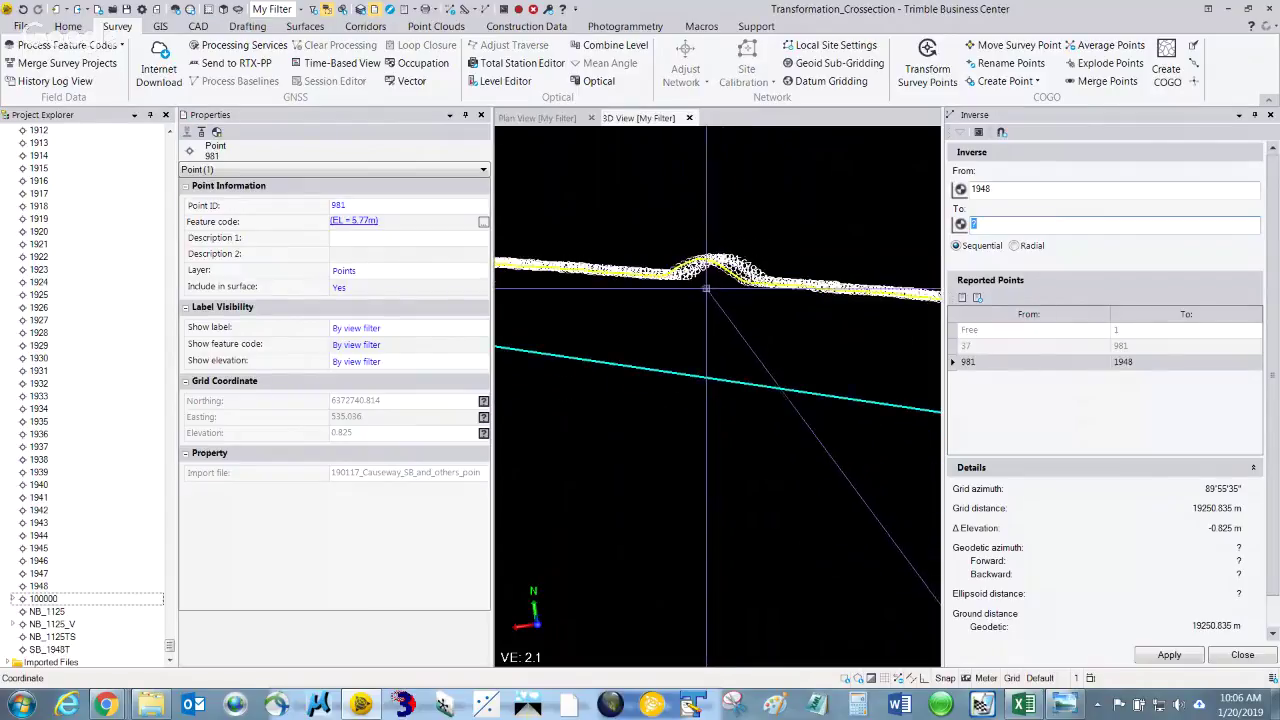
{"action": "middle_click_drag", "start_coordinate": [757, 334], "coordinate": [850, 305]}
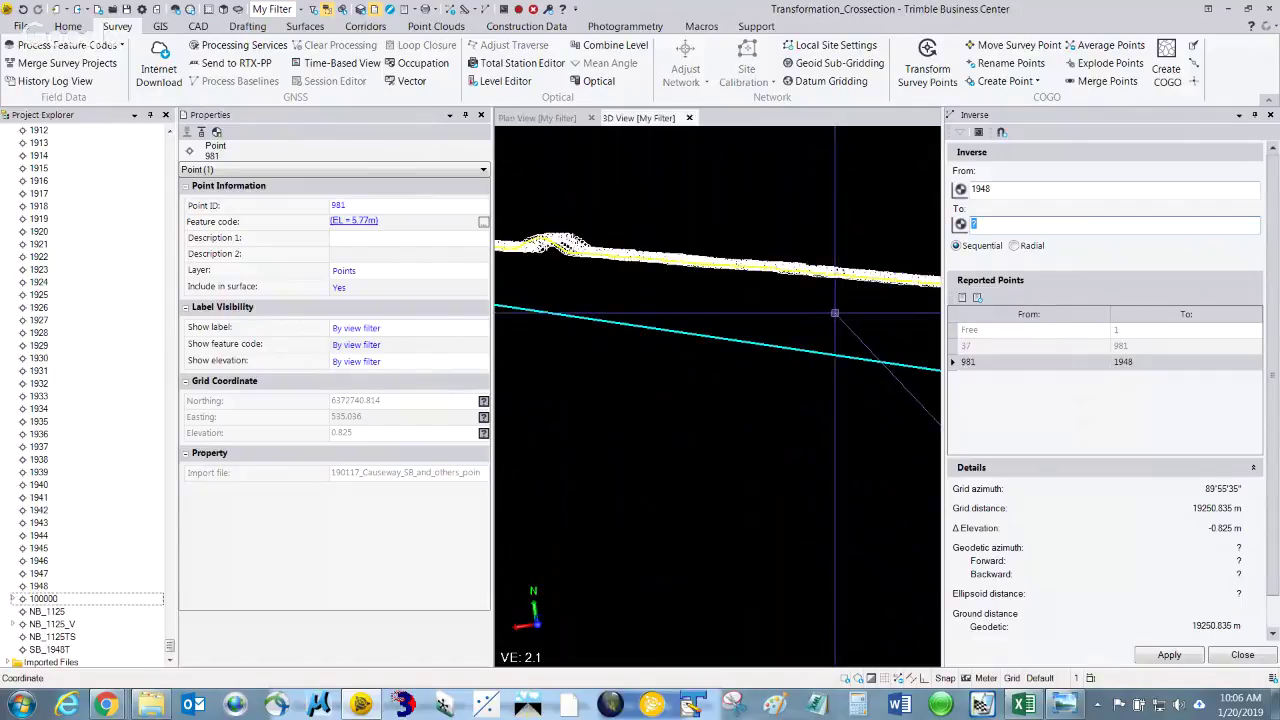
{"action": "left_click", "coordinate": [1270, 114]}
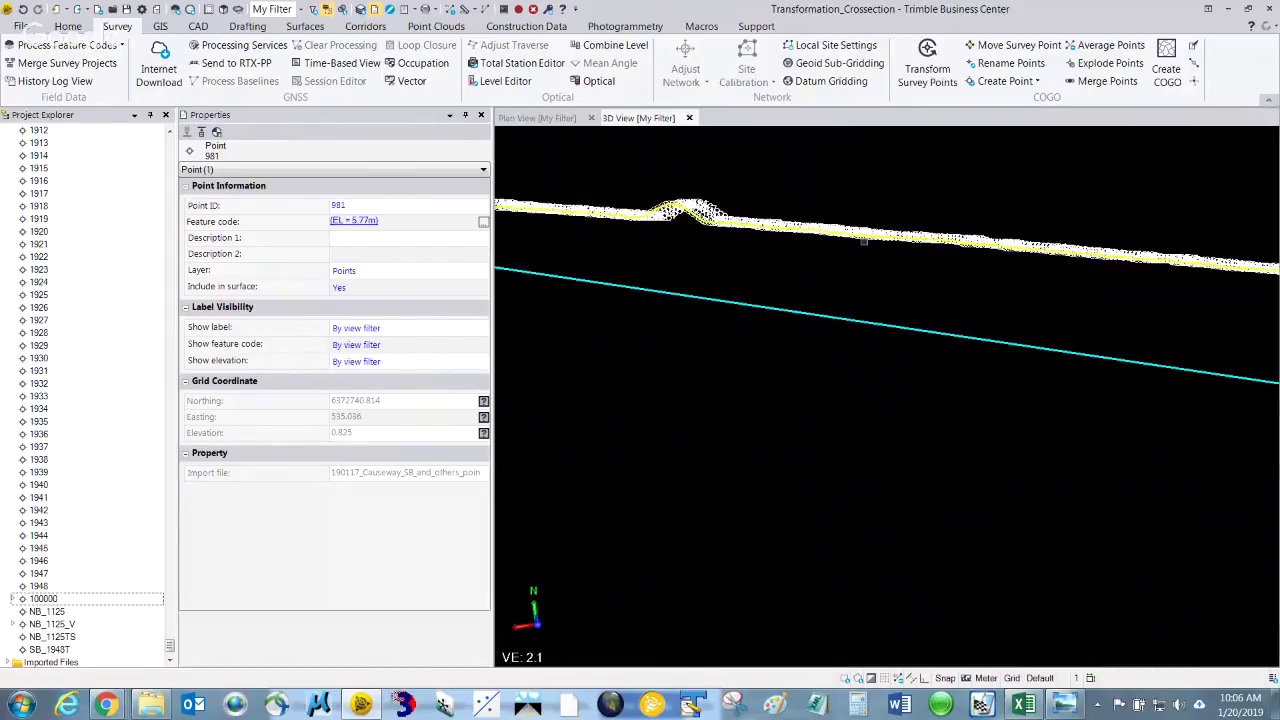
Examine the full causeway in the 3D view, from the 513G end past point 981 to the 1948T end, with its chord and plumb lines
{"action": "middle_click_drag", "start_coordinate": [864, 242], "coordinate": [746, 330]}
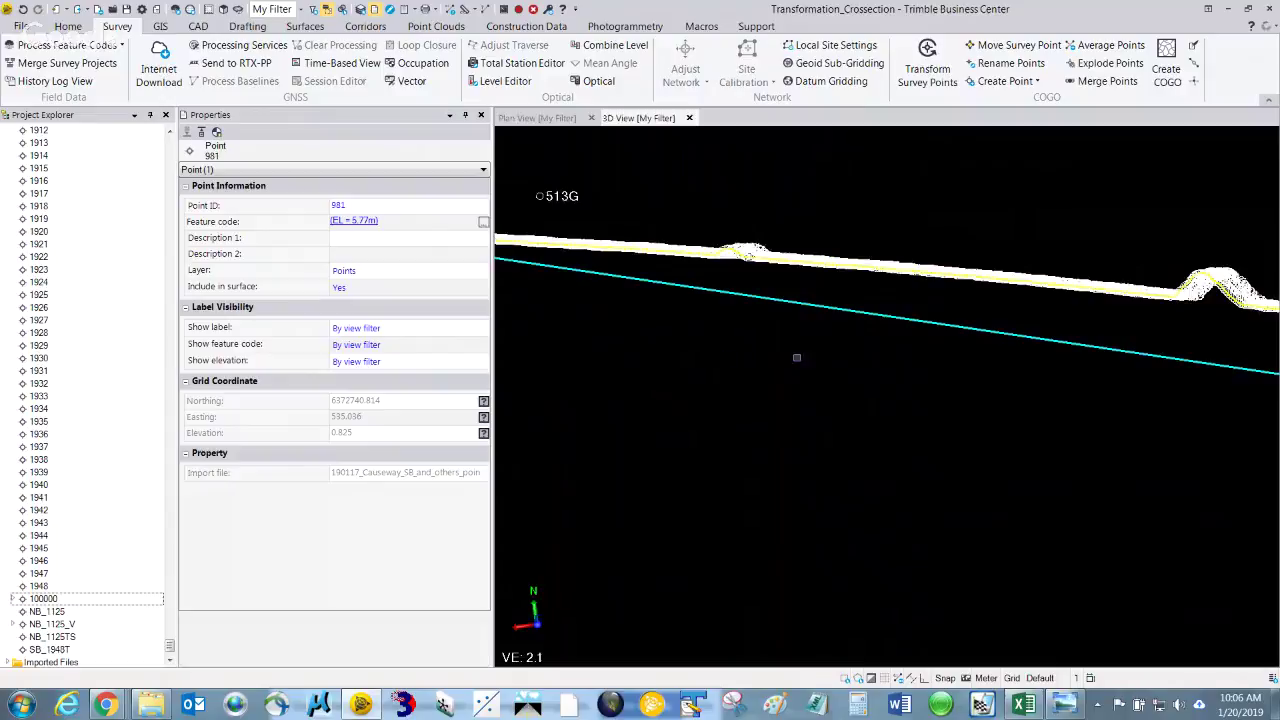
{"action": "middle_click_drag", "start_coordinate": [1024, 380], "coordinate": [933, 377]}
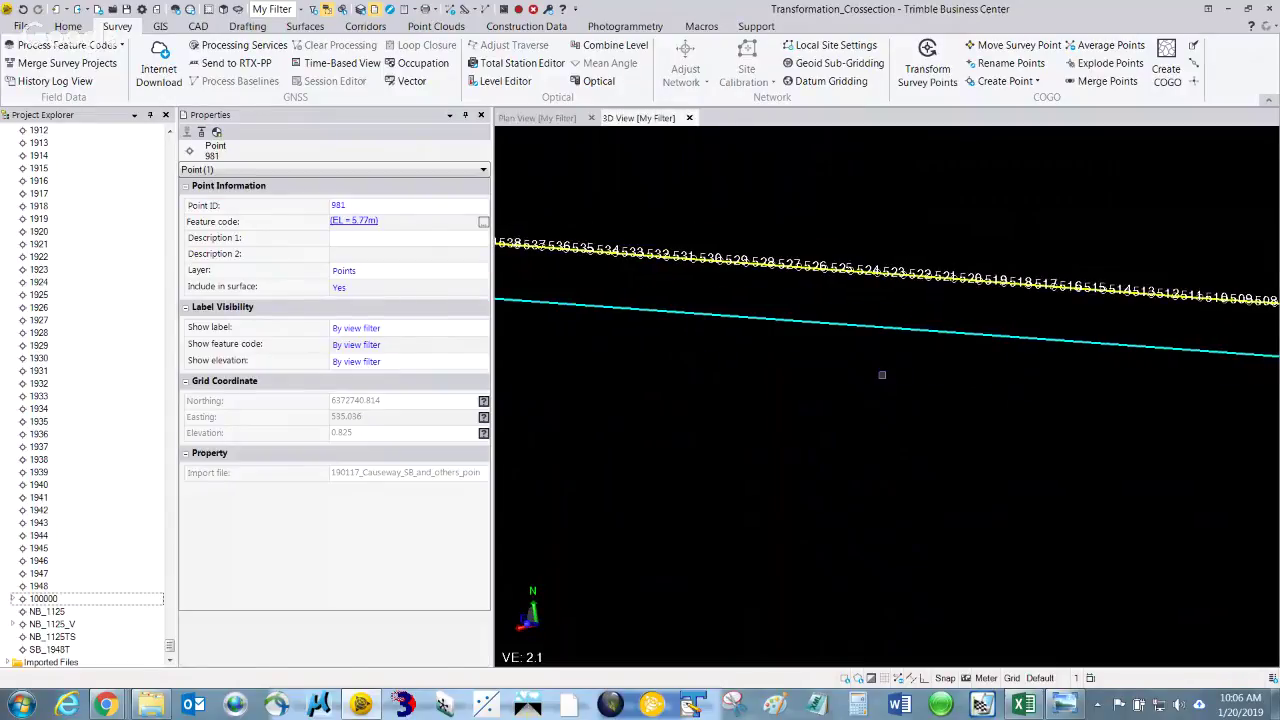
{"action": "scroll", "coordinate": [882, 375], "scroll_direction": "down", "scroll_amount": 5}
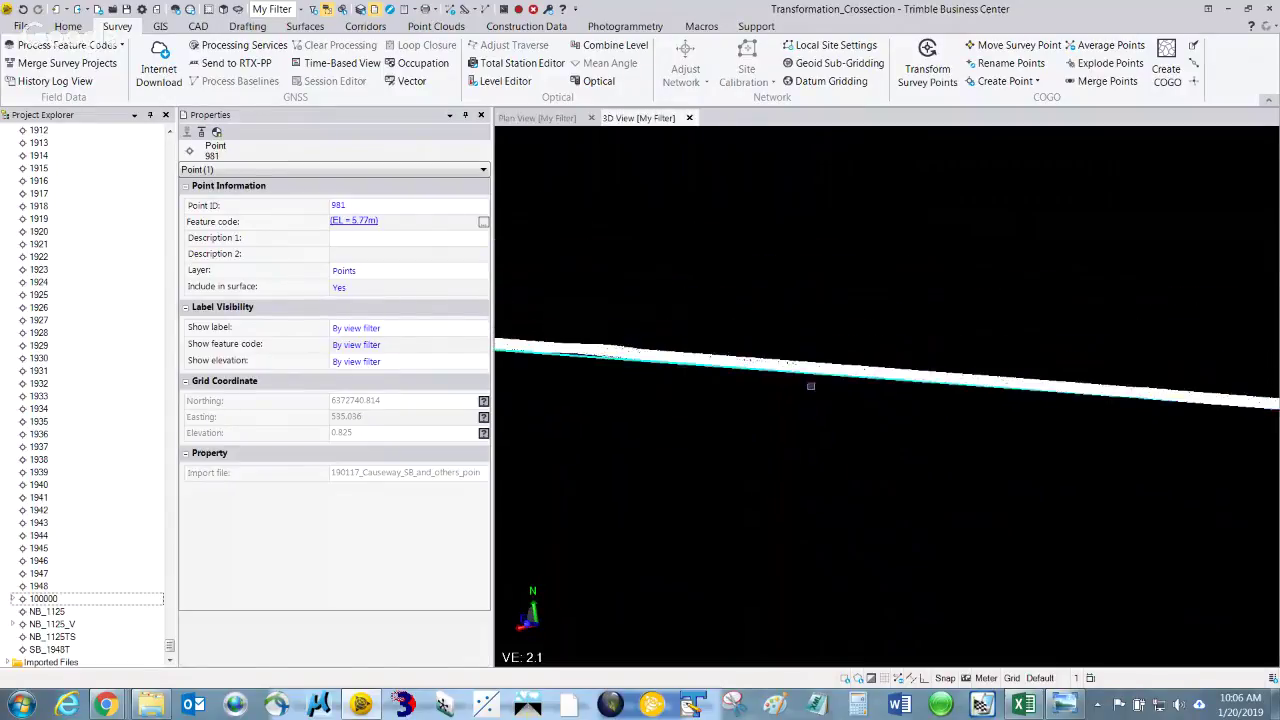
{"action": "scroll", "coordinate": [810, 386], "scroll_direction": "down", "scroll_amount": 3}
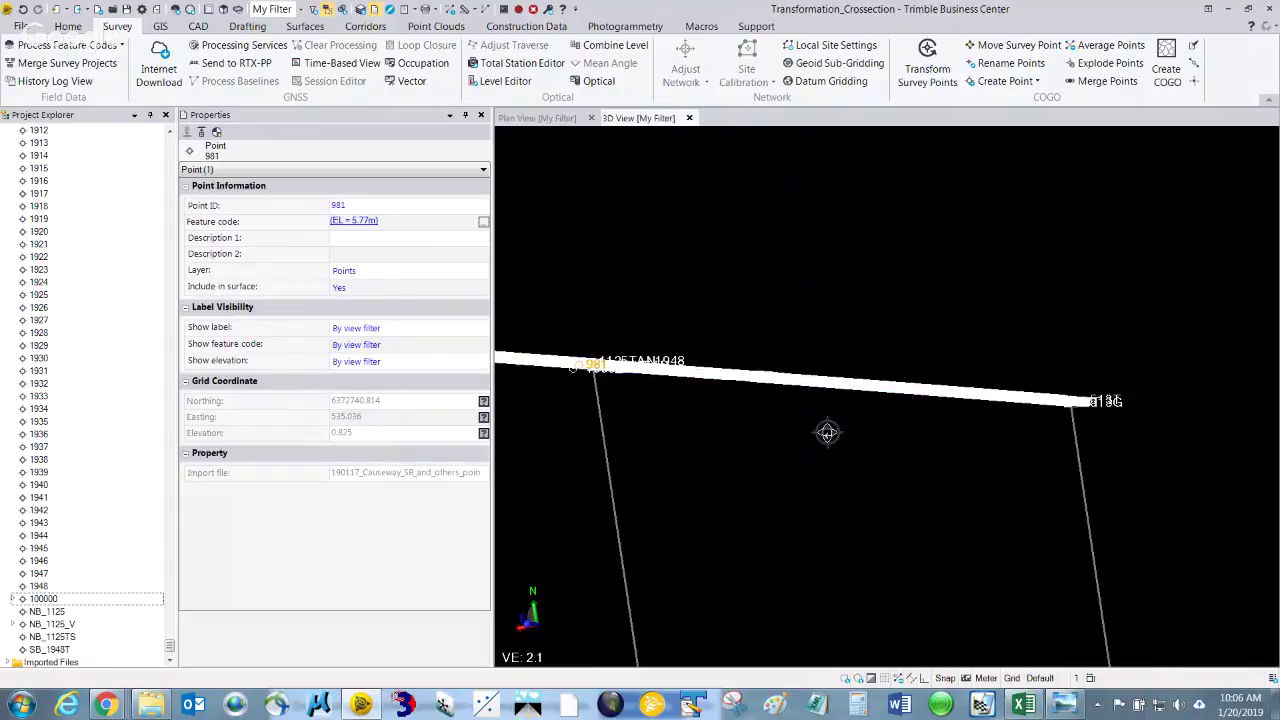
{"action": "middle_click_drag", "start_coordinate": [827, 432], "coordinate": [856, 427]}
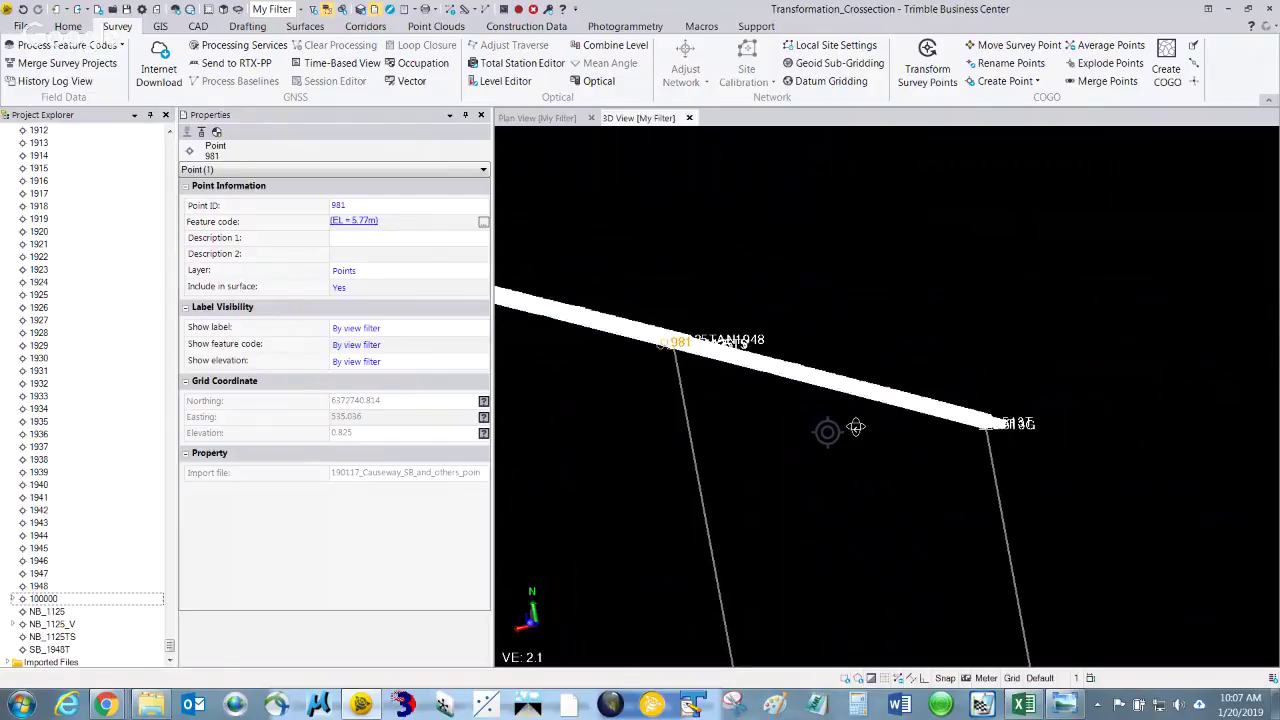
{"action": "scroll", "coordinate": [835, 421], "scroll_direction": "down", "scroll_amount": 3}
{"action": "scroll", "coordinate": [620, 345], "scroll_direction": "up", "scroll_amount": 5}
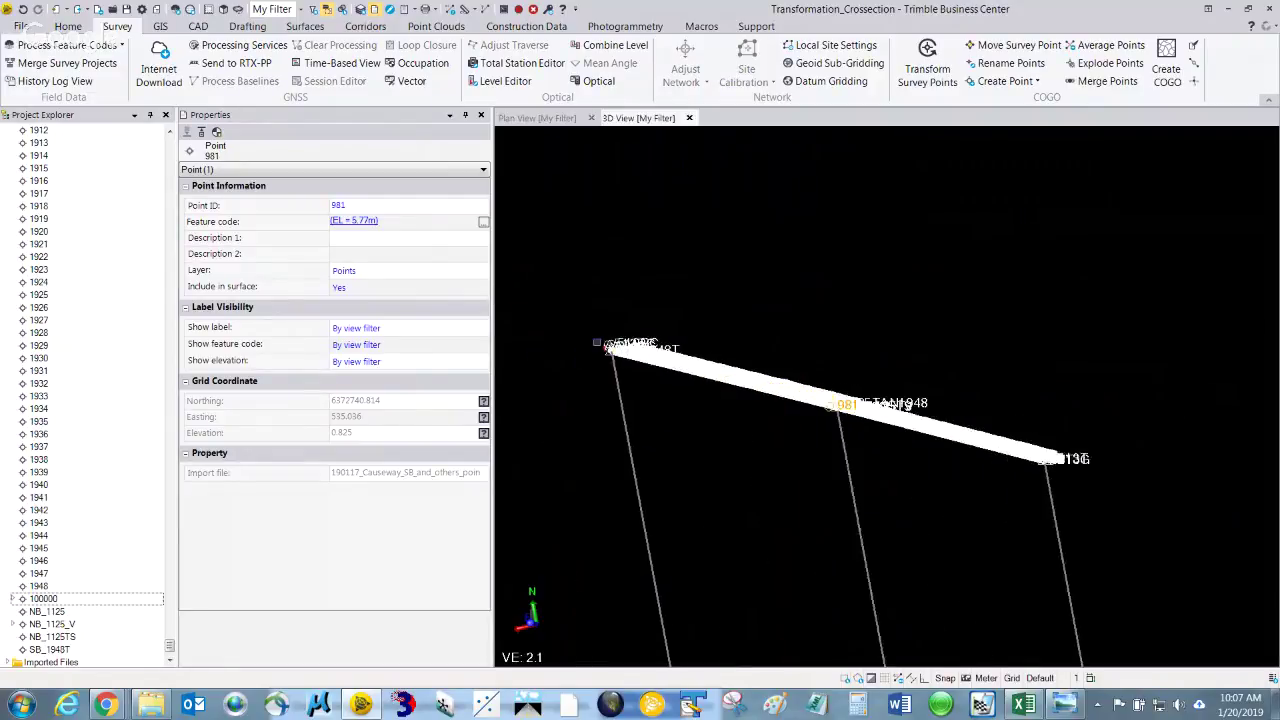
{"action": "scroll", "coordinate": [767, 373], "scroll_direction": "up", "scroll_amount": 1}
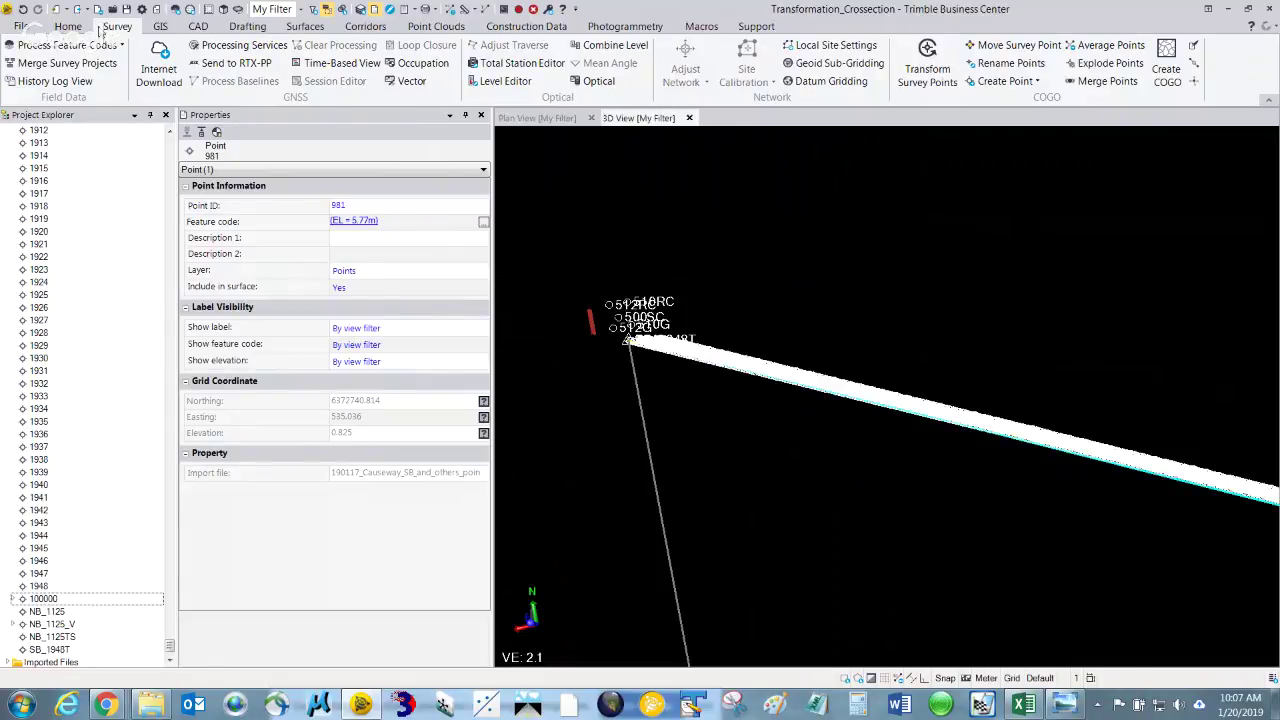
Set the 3D view to the Top orientation
{"action": "left_click", "coordinate": [74, 32]}
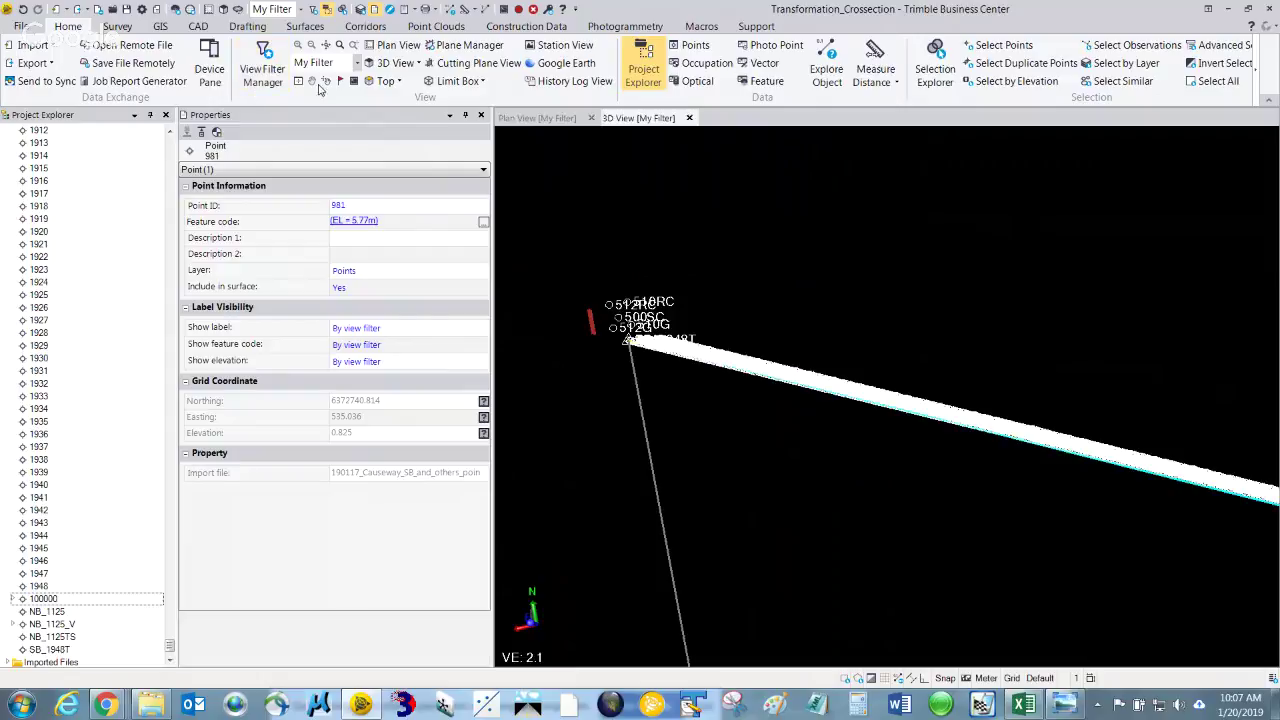
{"action": "left_click", "coordinate": [384, 84]}
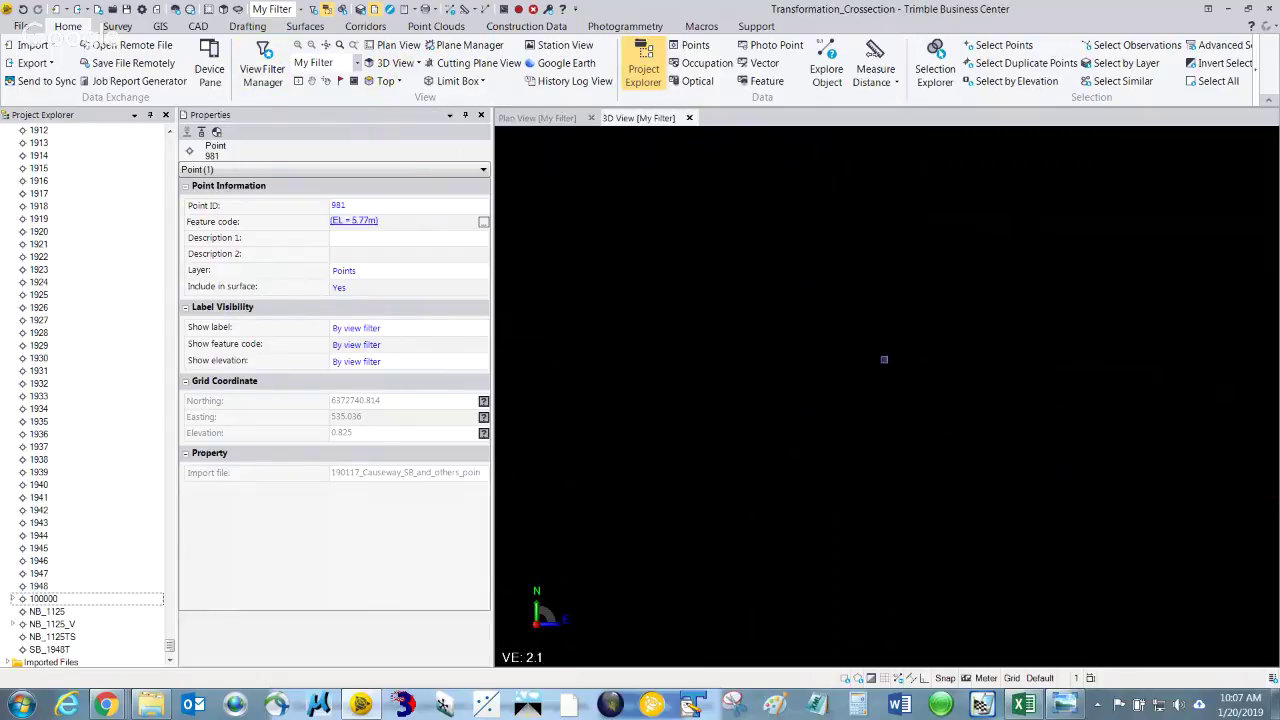
Examine the eastern end of the causeway point line in the 3D view, including SB_1948T and the 510–512 points, from several angles
{"action": "scroll", "coordinate": [880, 362], "scroll_direction": "down", "scroll_amount": 5}
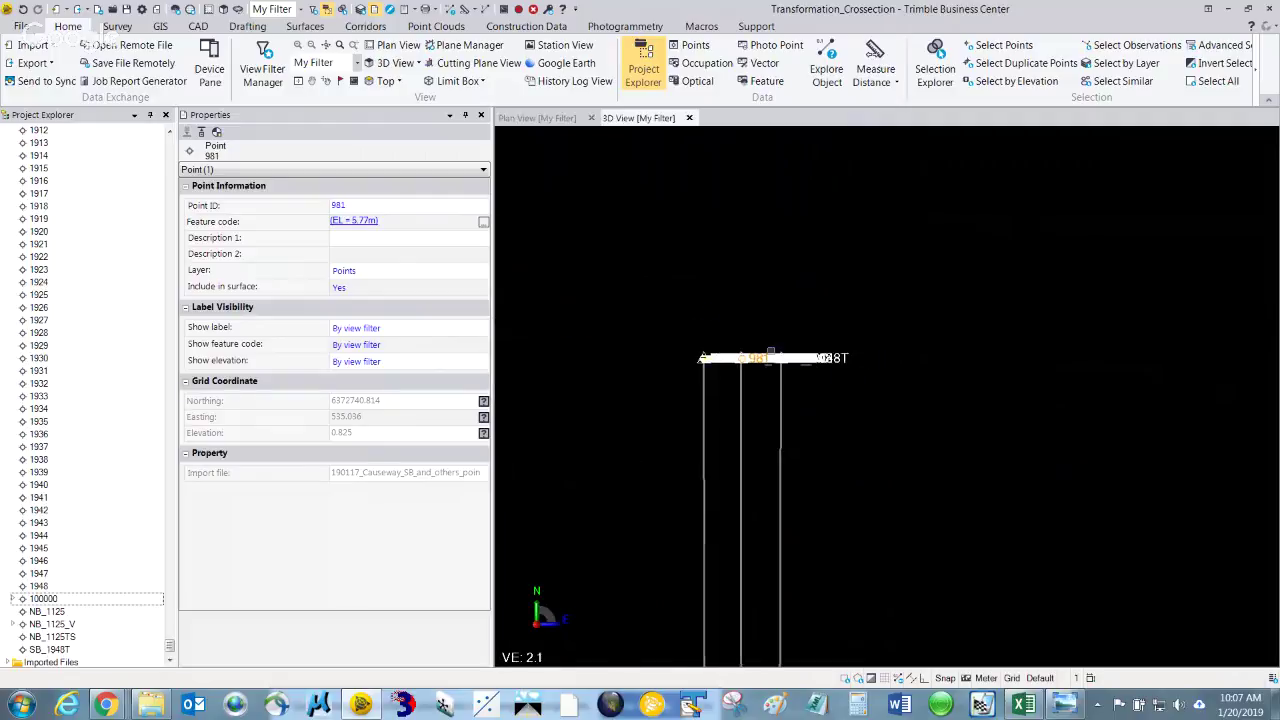
{"action": "scroll", "coordinate": [771, 352], "scroll_direction": "up", "scroll_amount": 4}
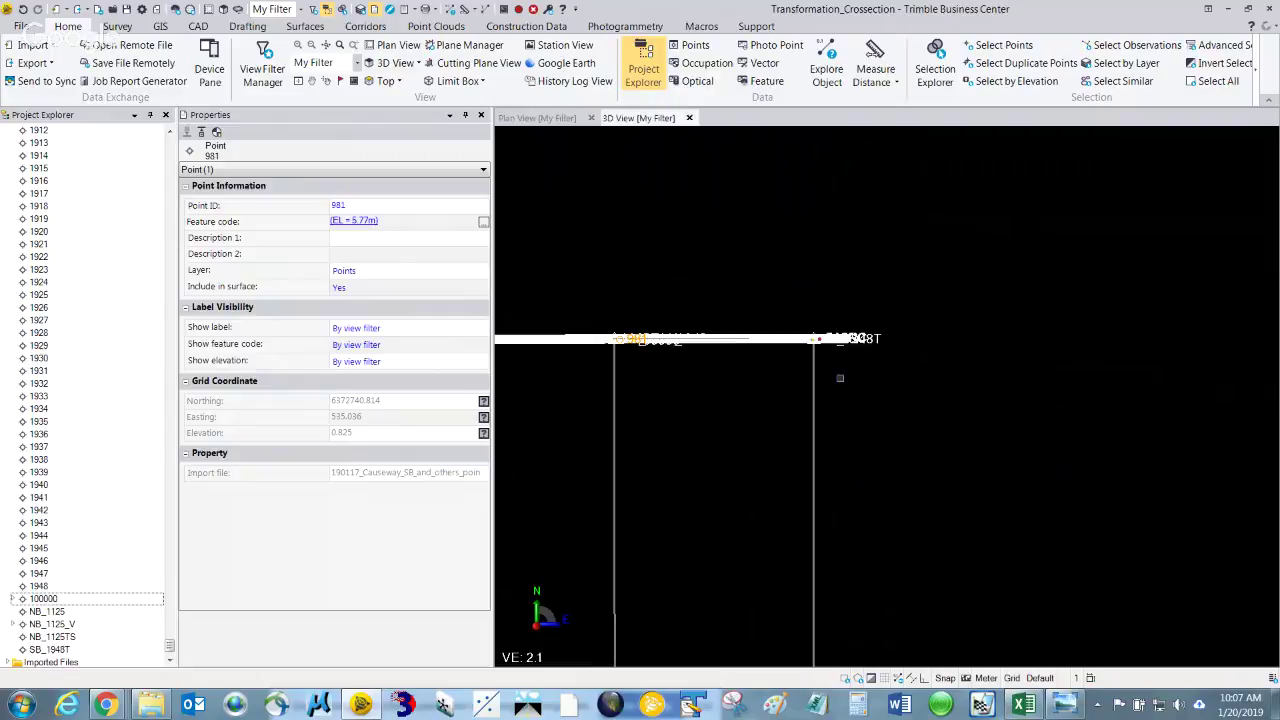
{"action": "left_click", "coordinate": [791, 369]}
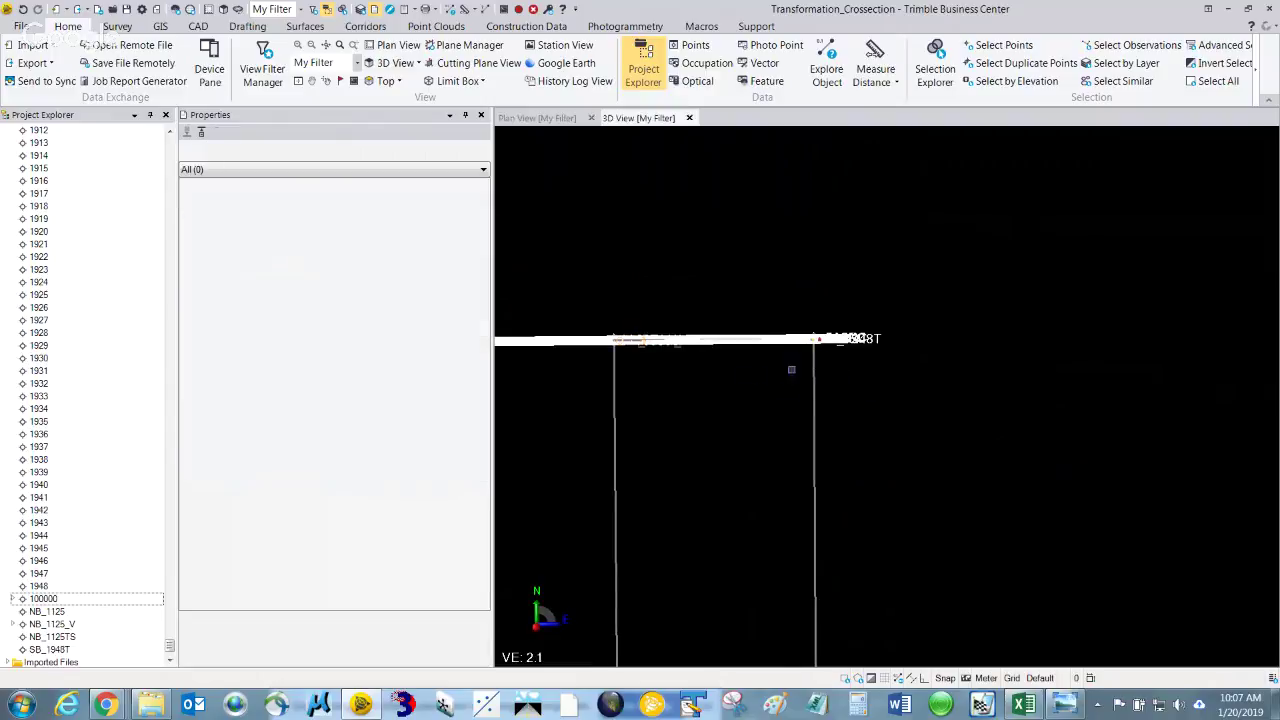
{"action": "middle_click_drag", "start_coordinate": [798, 356], "coordinate": [823, 371]}
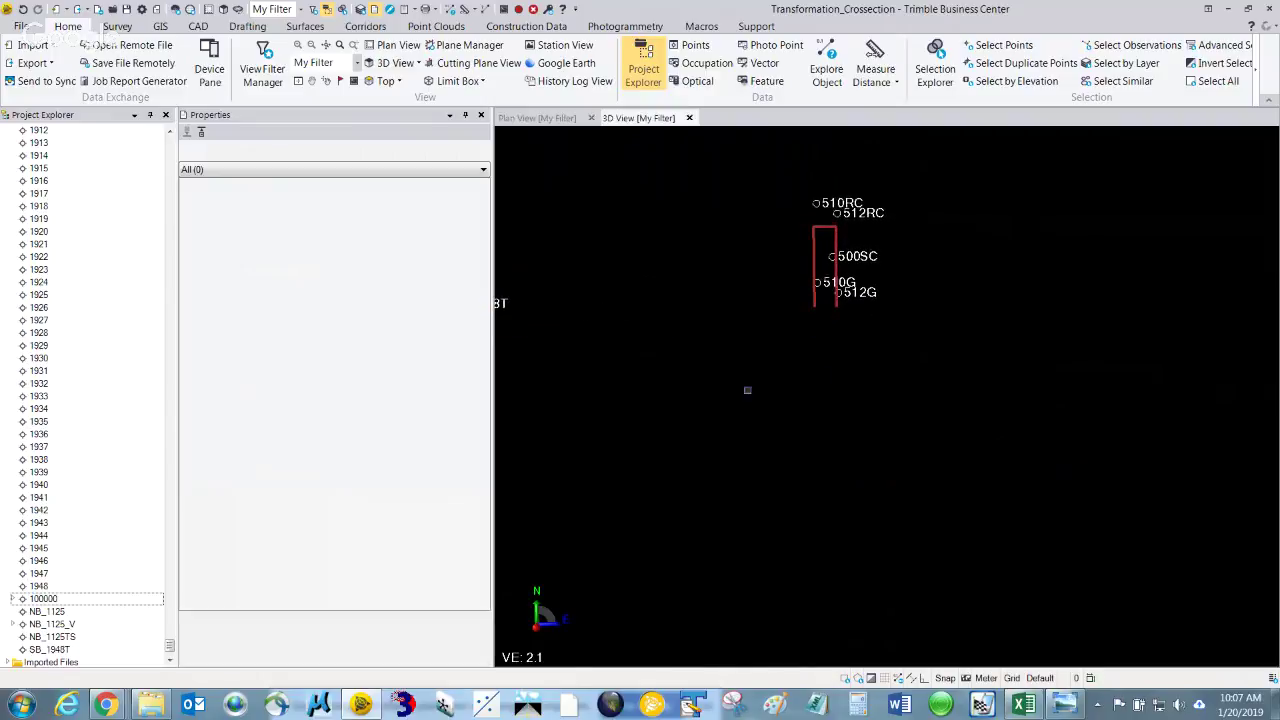
{"action": "scroll", "coordinate": [722, 385], "scroll_direction": "down", "scroll_amount": 3}
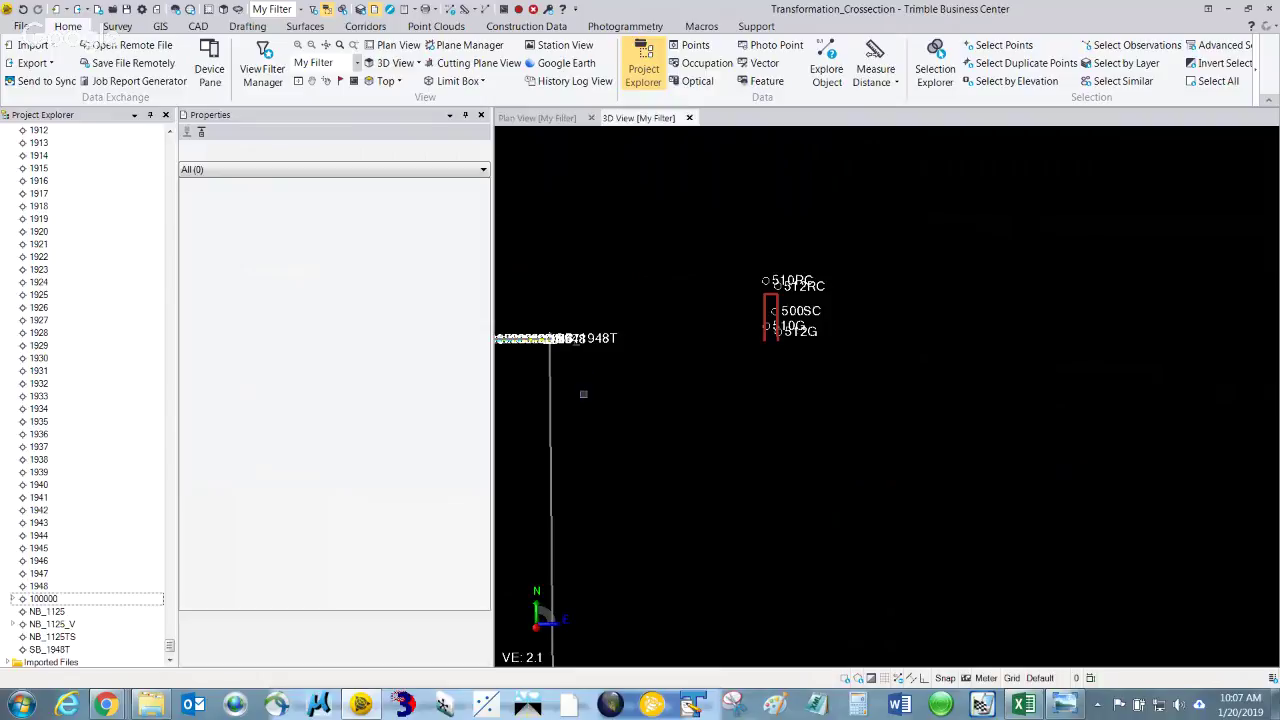
{"action": "middle_click_drag", "start_coordinate": [751, 406], "coordinate": [822, 454]}
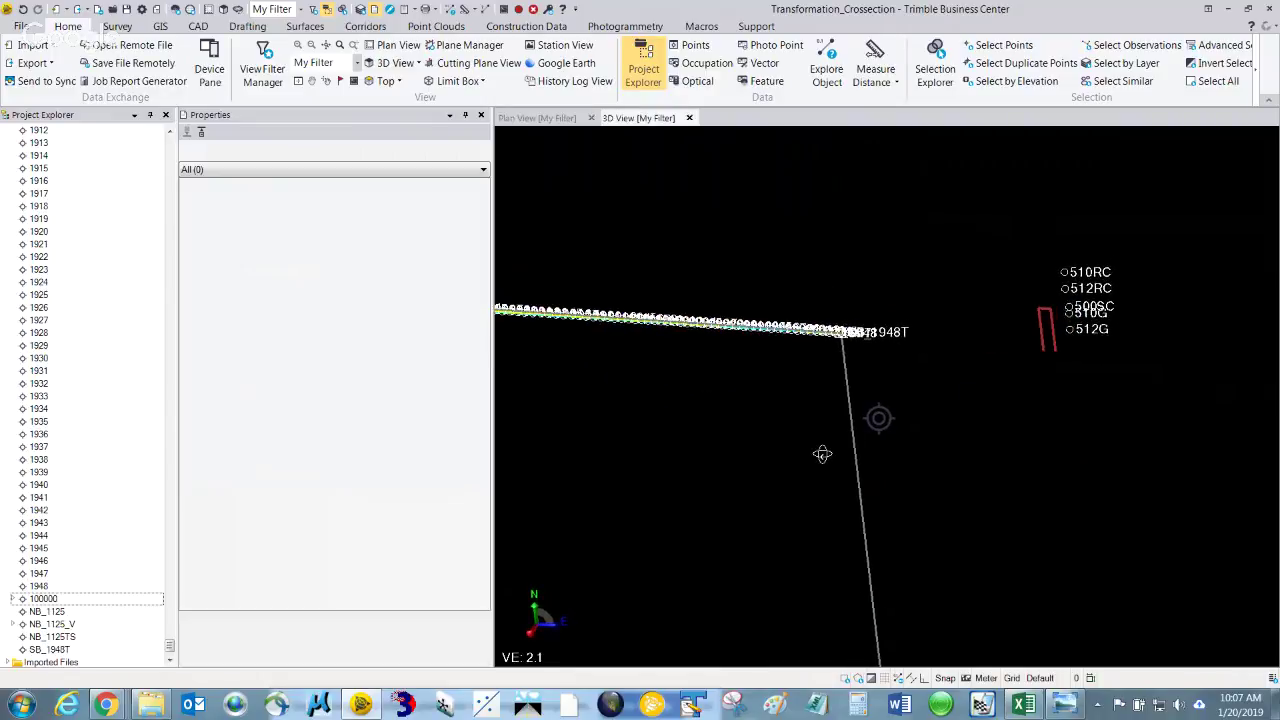
{"action": "middle_click_drag", "start_coordinate": [703, 417], "coordinate": [740, 418]}
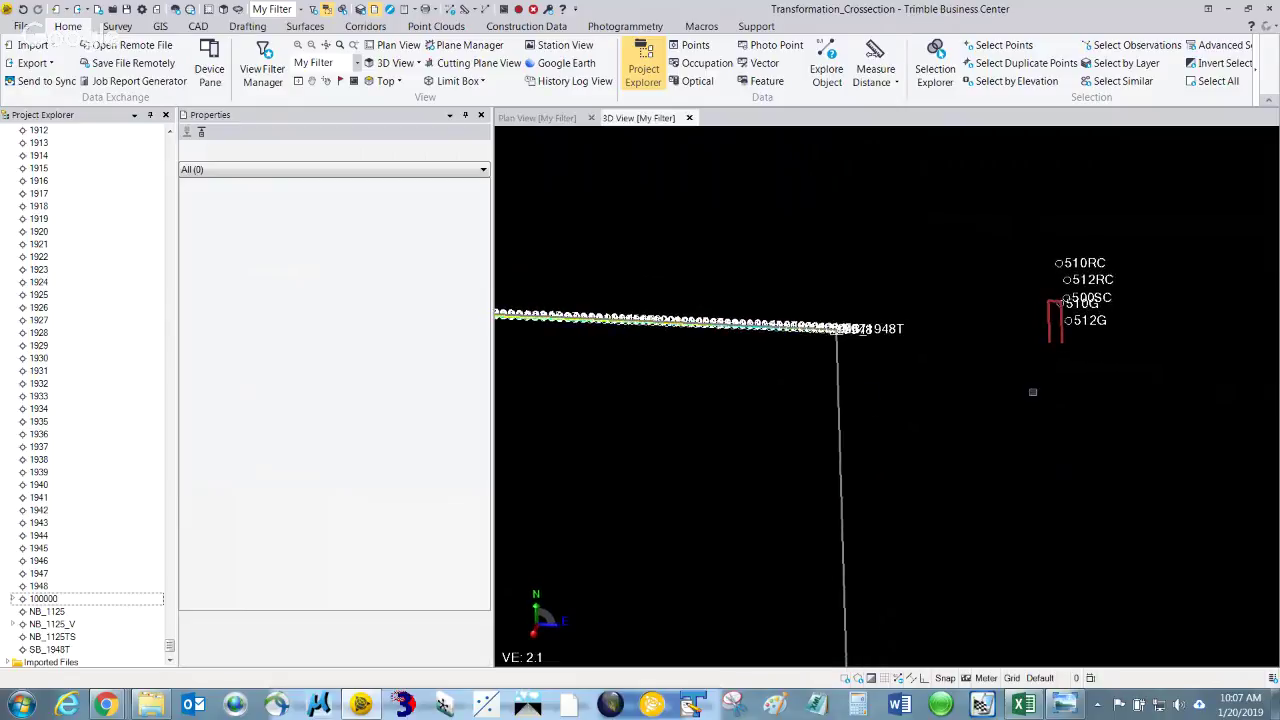
{"action": "middle_click_drag", "start_coordinate": [1033, 392], "coordinate": [983, 480]}
{"action": "middle_click_drag", "start_coordinate": [980, 360], "coordinate": [972, 403]}
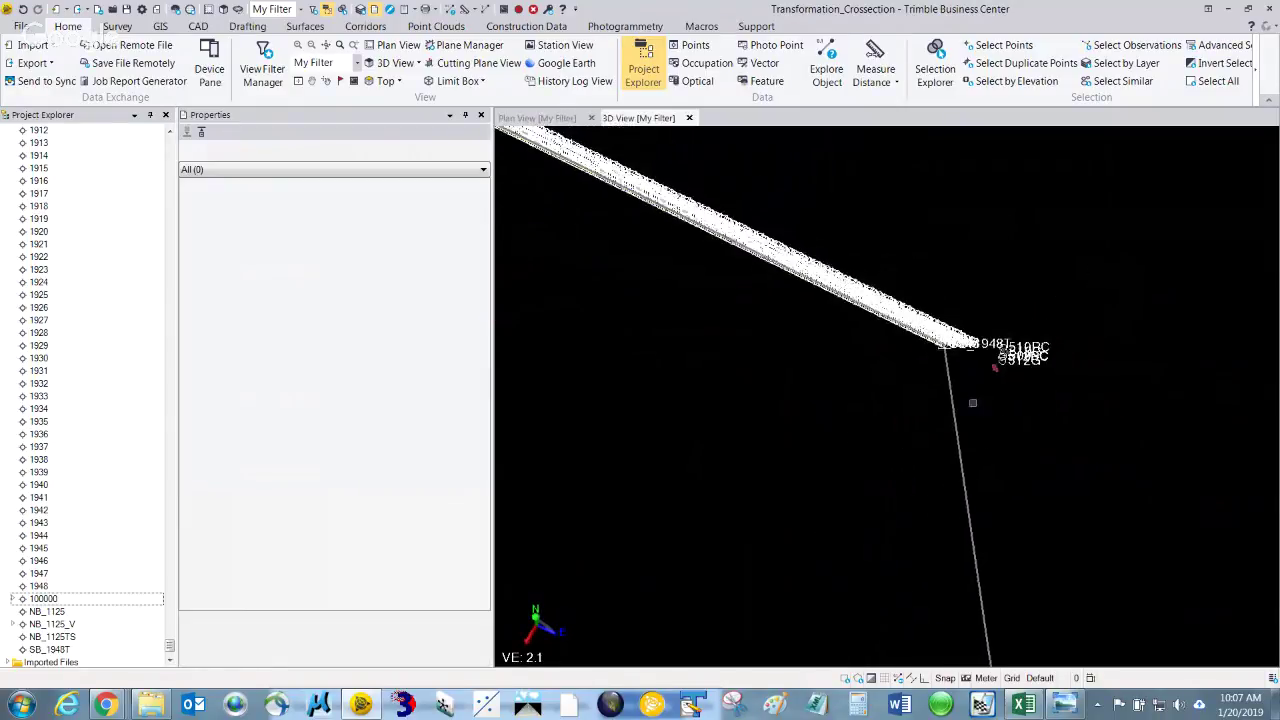
{"action": "middle_click_drag", "start_coordinate": [1060, 435], "coordinate": [1098, 412]}
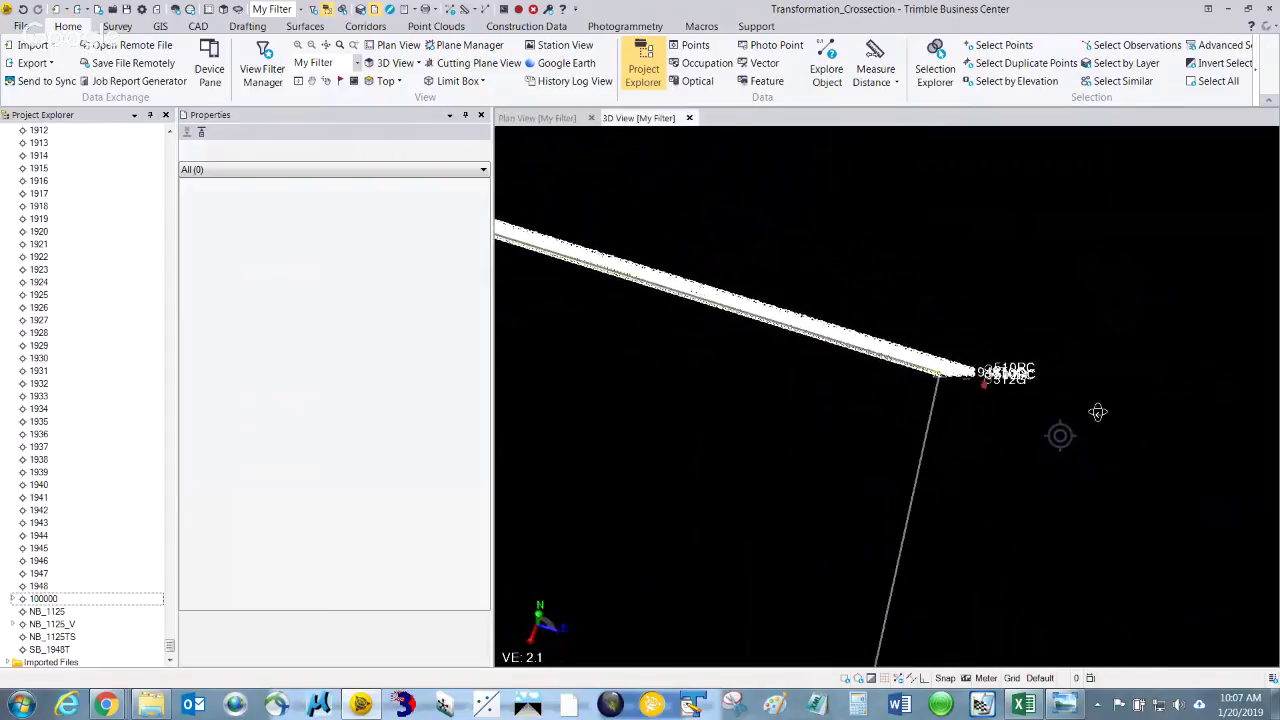
Review the 3D view settings, including vertical exaggeration, sun properties and display mode, without changing them
{"action": "left_click", "coordinate": [420, 63]}
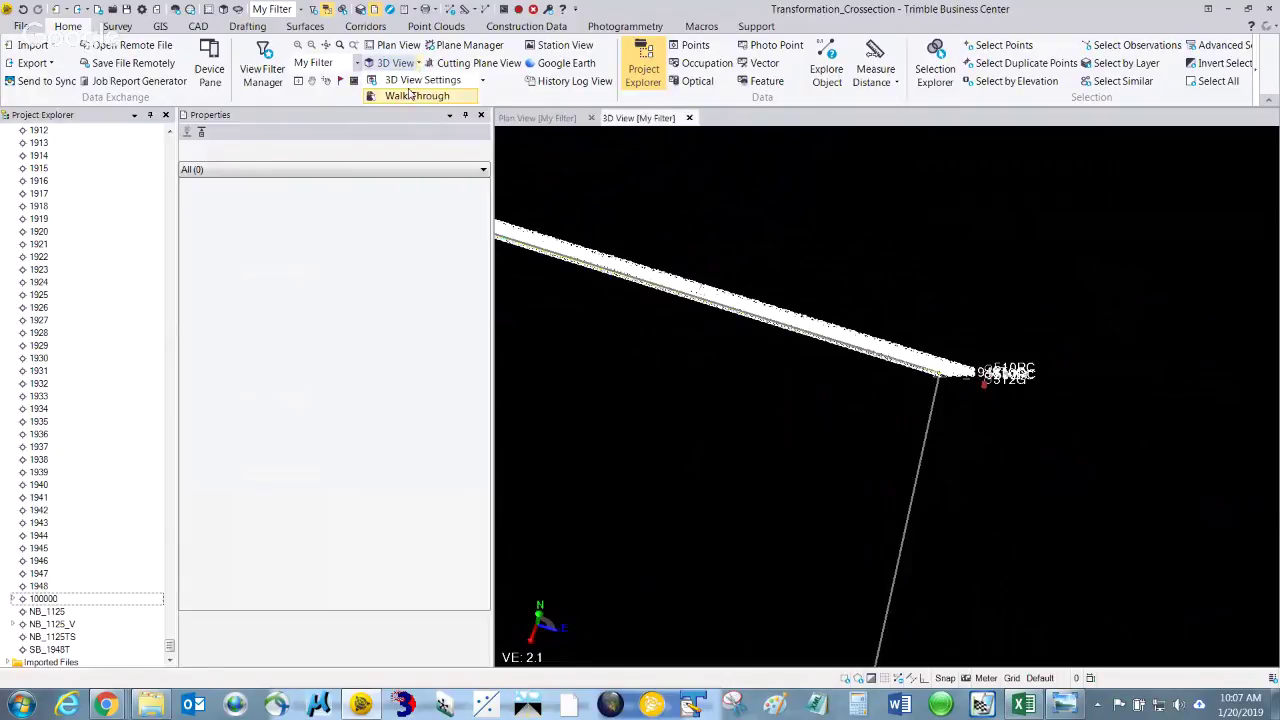
{"action": "left_click", "coordinate": [422, 80]}
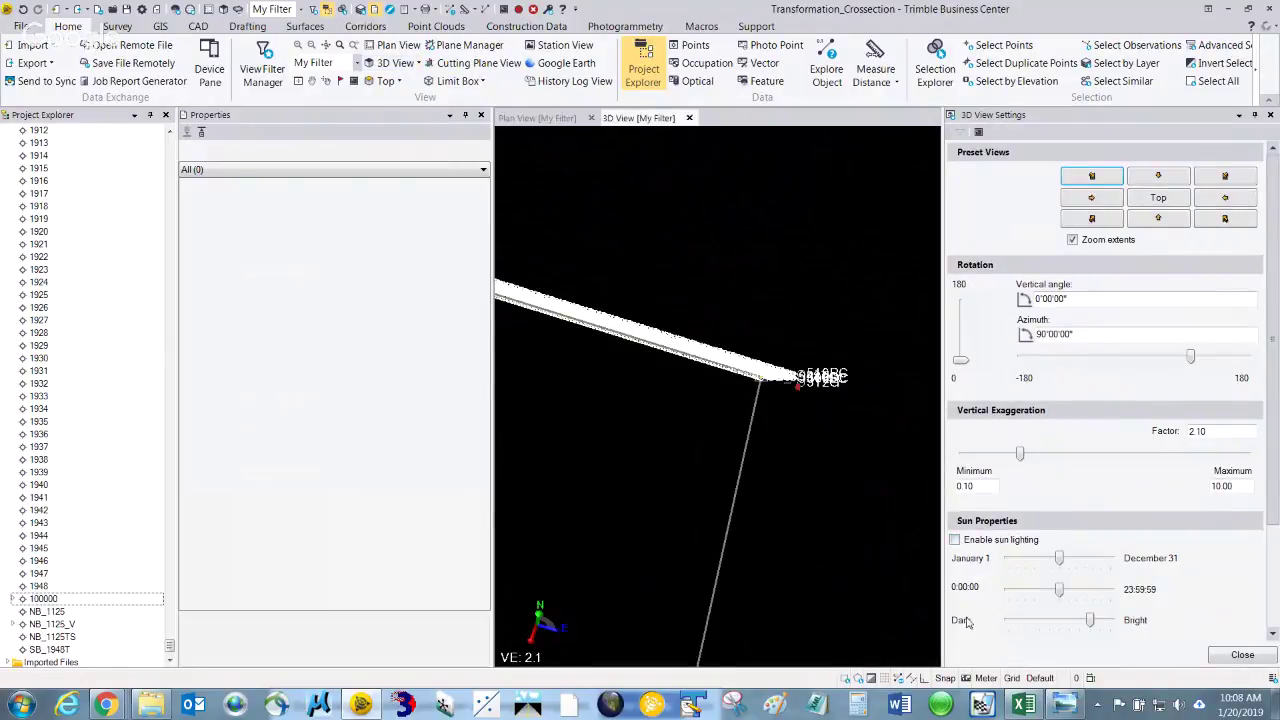
{"action": "scroll", "coordinate": [1275, 518], "scroll_direction": "down", "scroll_amount": 3}
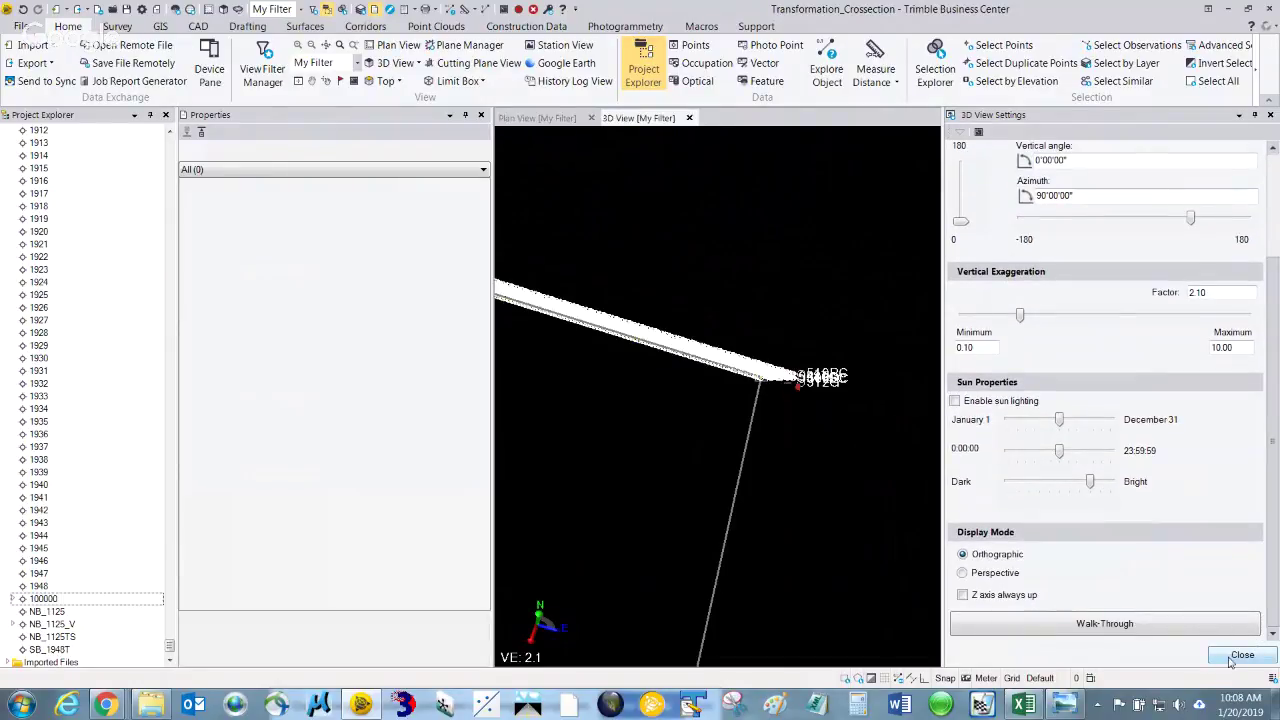
{"action": "left_click", "coordinate": [1241, 656]}
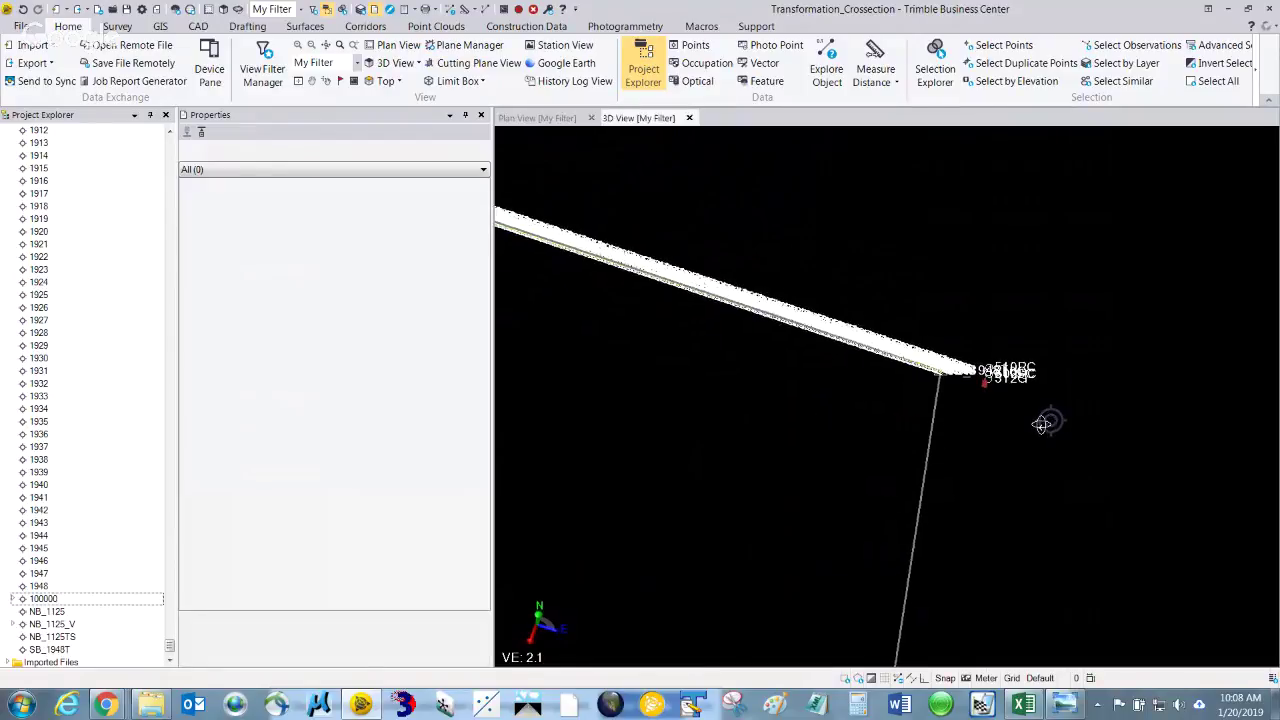
Examine the whole causeway alignment in 3D, with the long lines running down from its two ends and the NB_1125 point
{"action": "left_click_drag", "start_coordinate": [1041, 424], "coordinate": [1000, 449]}
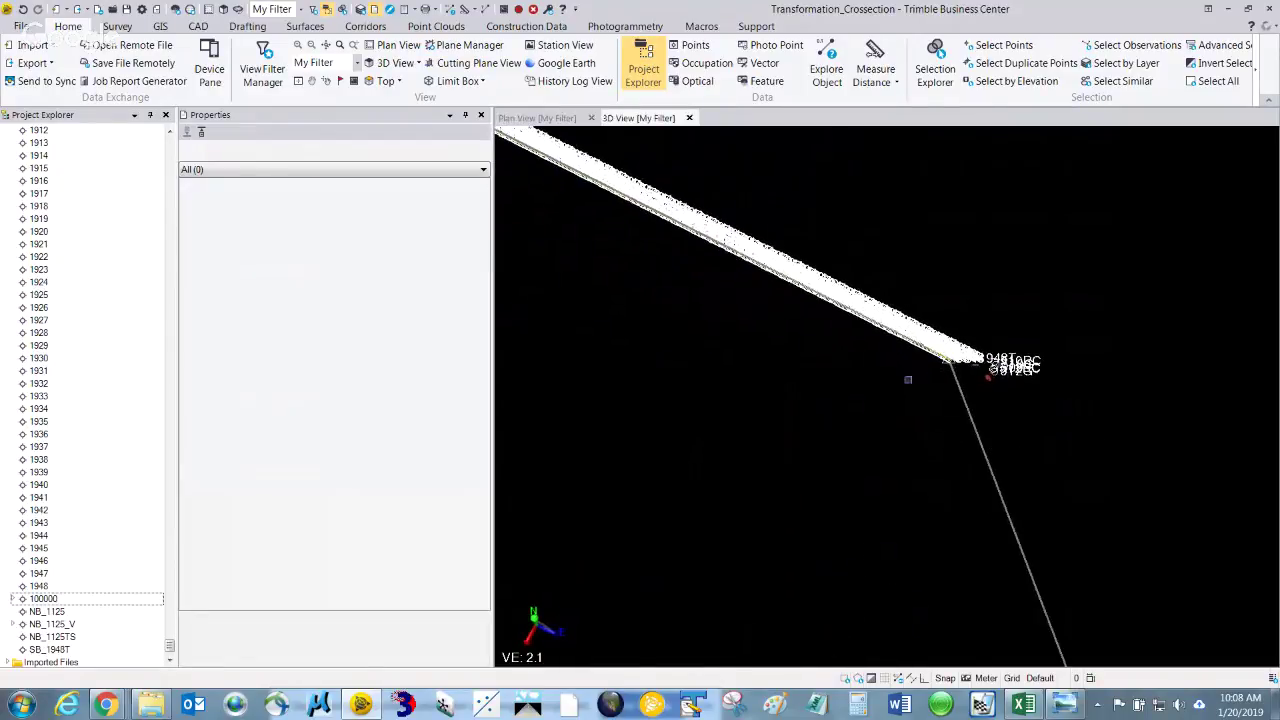
{"action": "left_click_drag", "start_coordinate": [908, 380], "coordinate": [879, 319]}
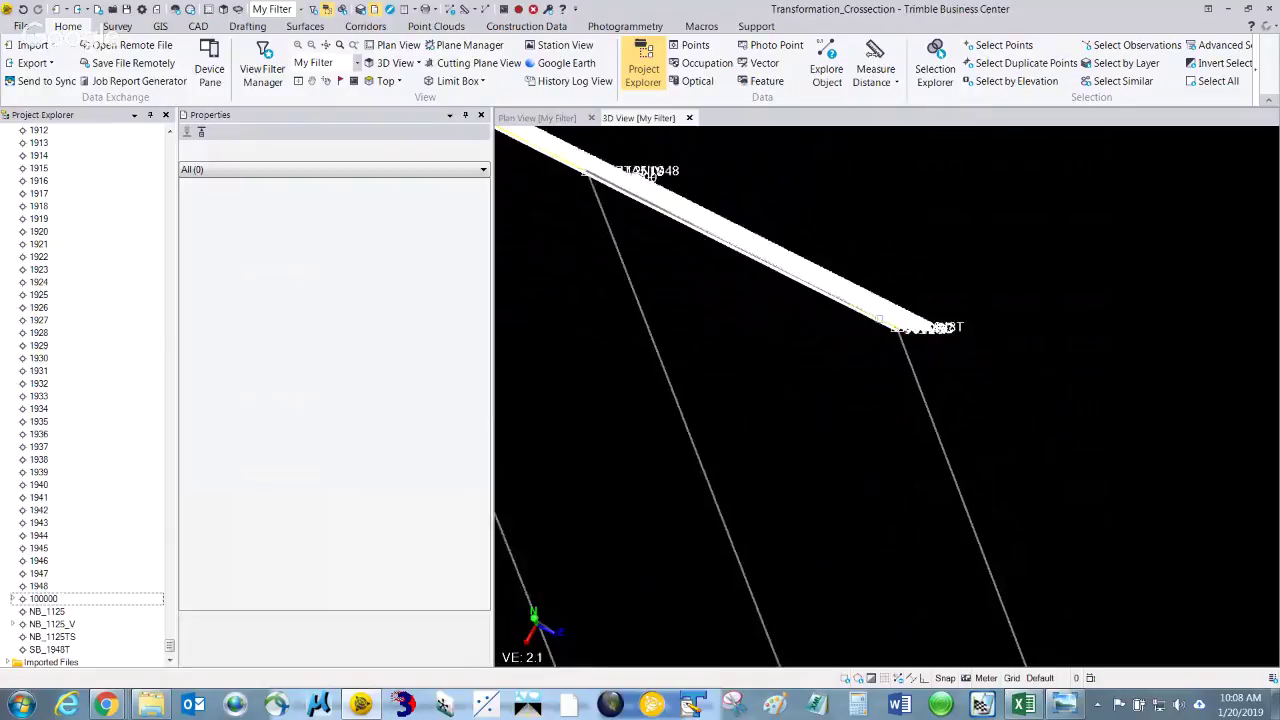
{"action": "left_click_drag", "start_coordinate": [751, 250], "coordinate": [797, 251]}
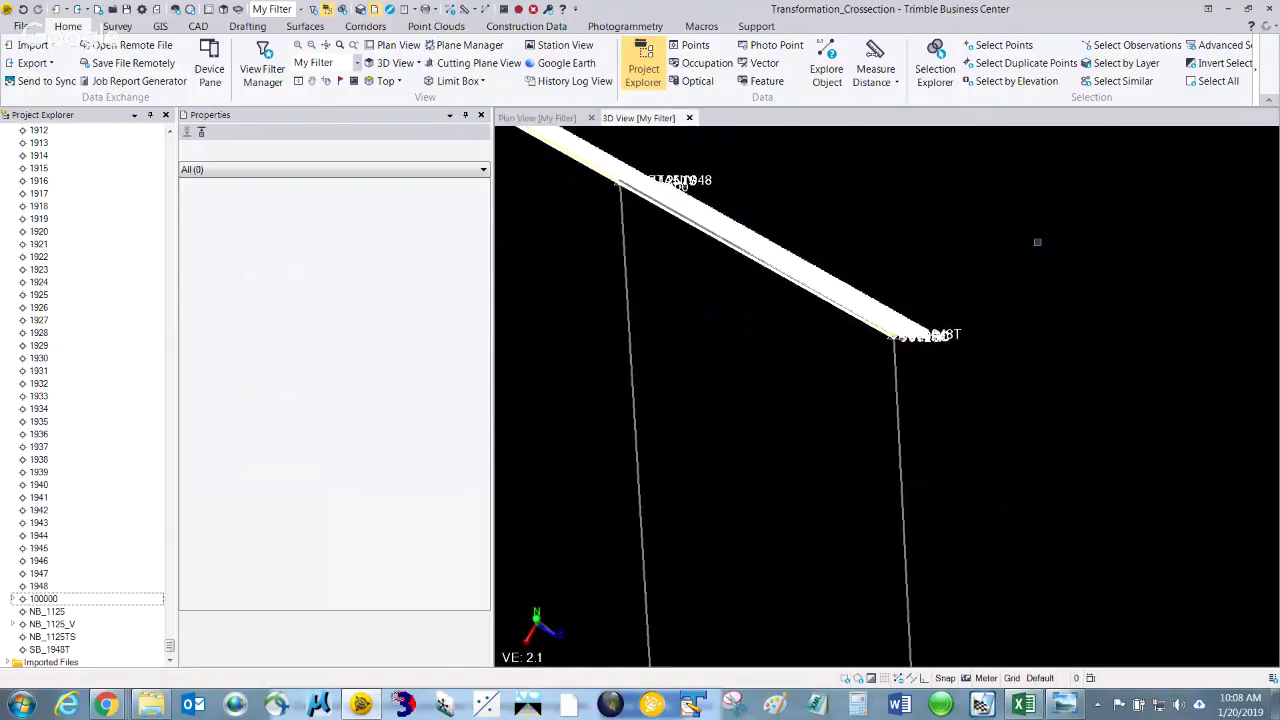
{"action": "middle_click_drag", "start_coordinate": [943, 240], "coordinate": [1094, 449]}
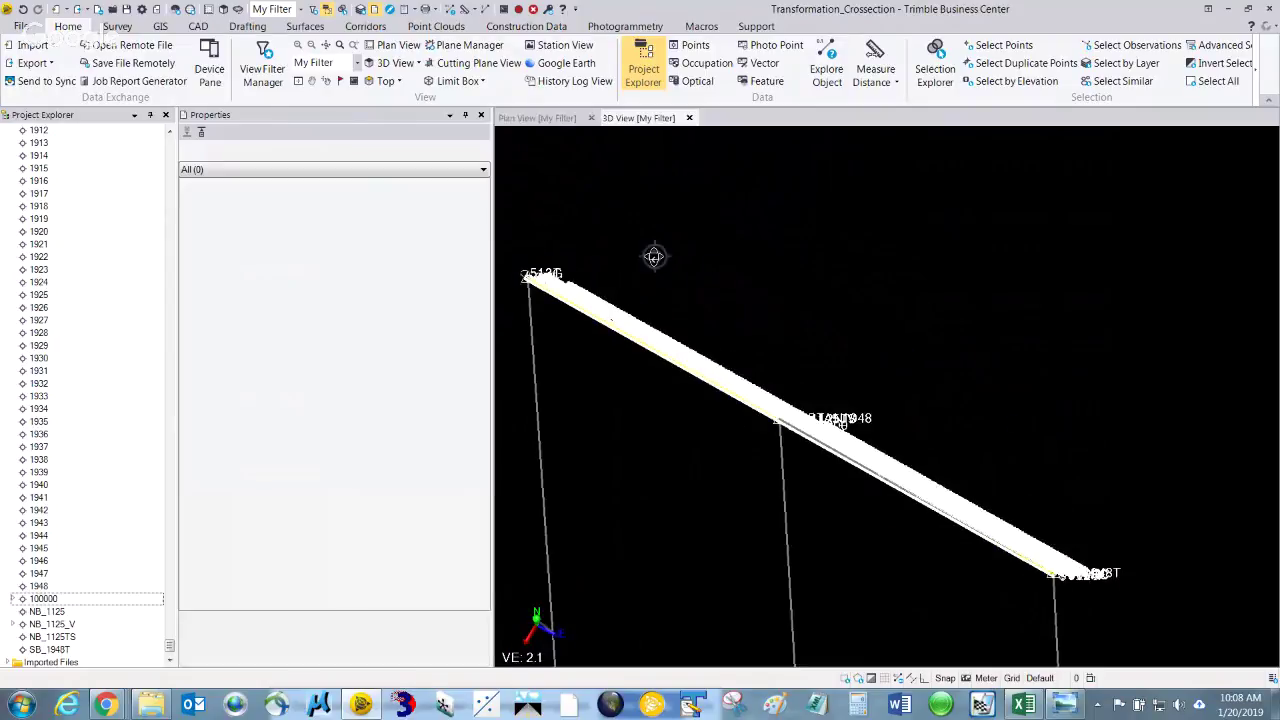
{"action": "left_click_drag", "start_coordinate": [654, 257], "coordinate": [654, 252]}
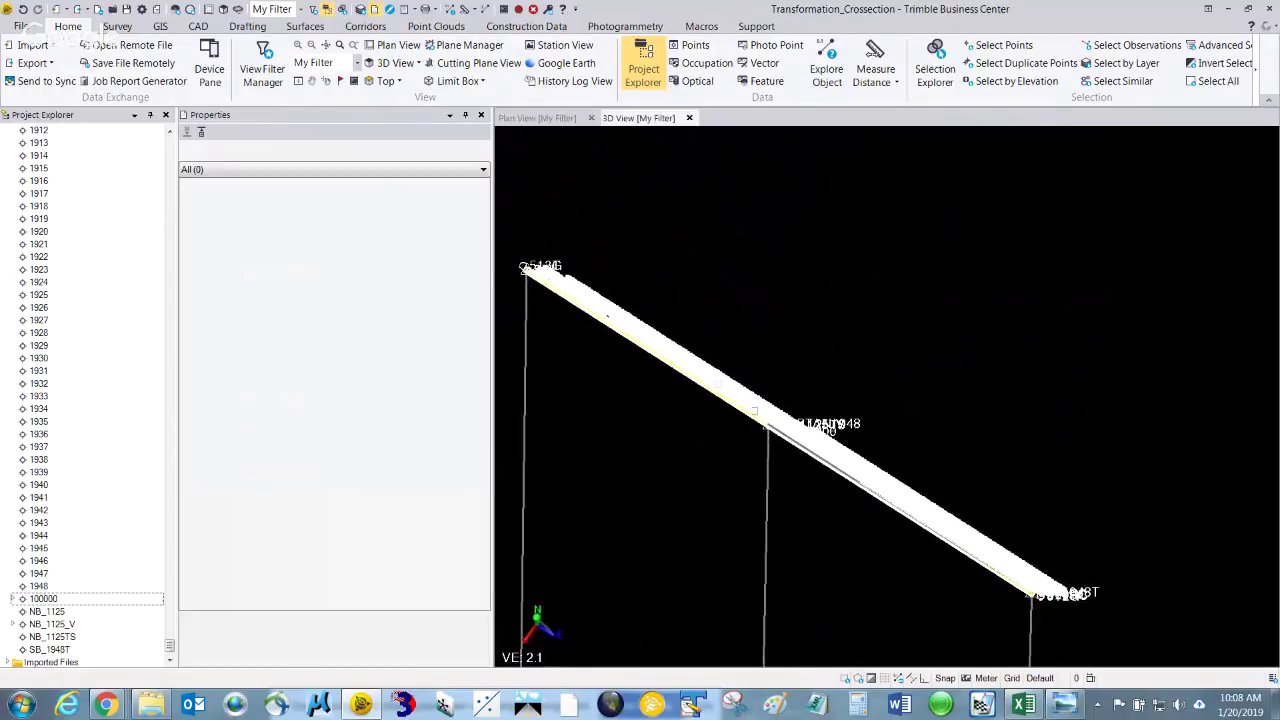
{"action": "scroll", "coordinate": [754, 410], "scroll_direction": "up", "scroll_amount": 3}
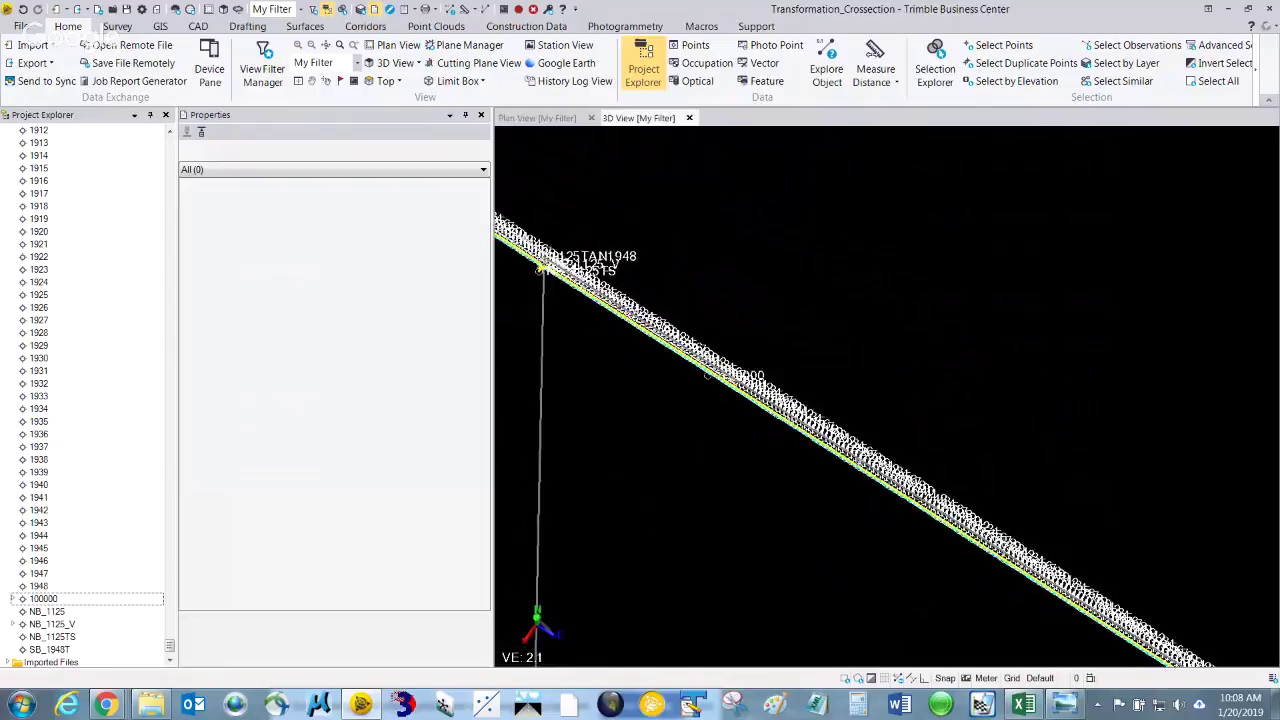
{"action": "scroll", "coordinate": [892, 426], "scroll_direction": "down", "scroll_amount": 3}
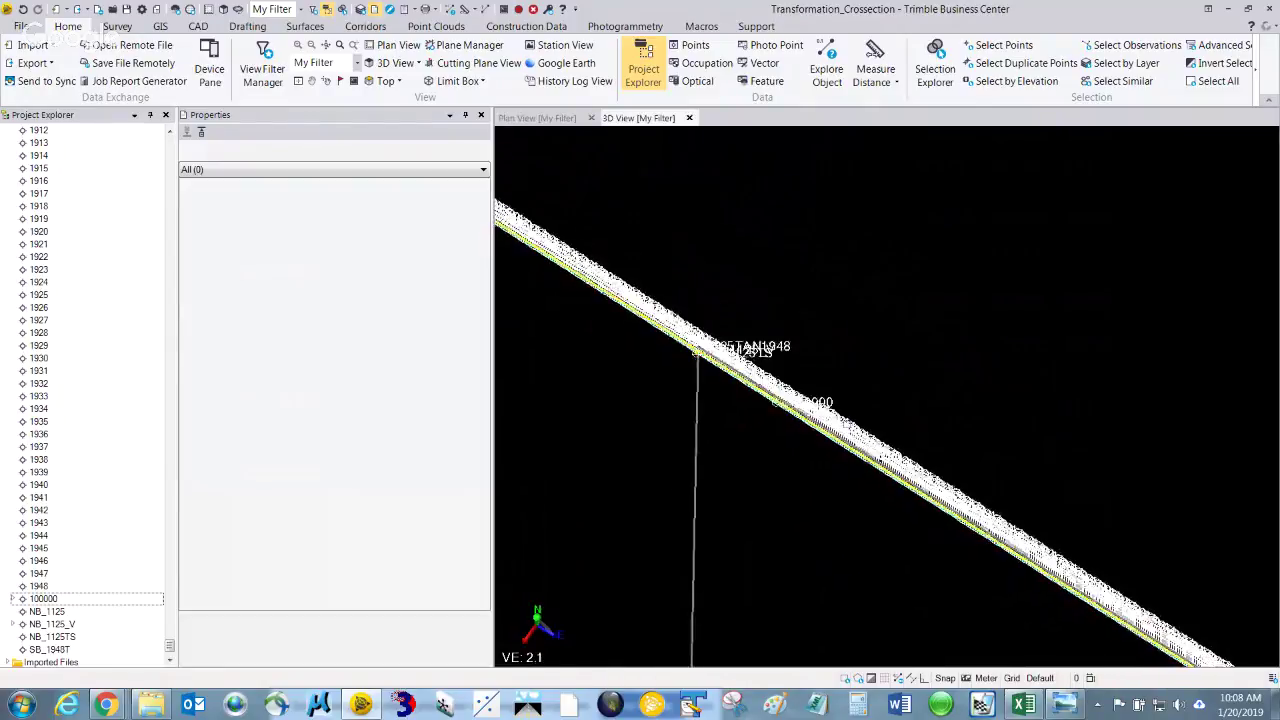
{"action": "scroll", "coordinate": [892, 426], "scroll_direction": "down", "scroll_amount": 5}
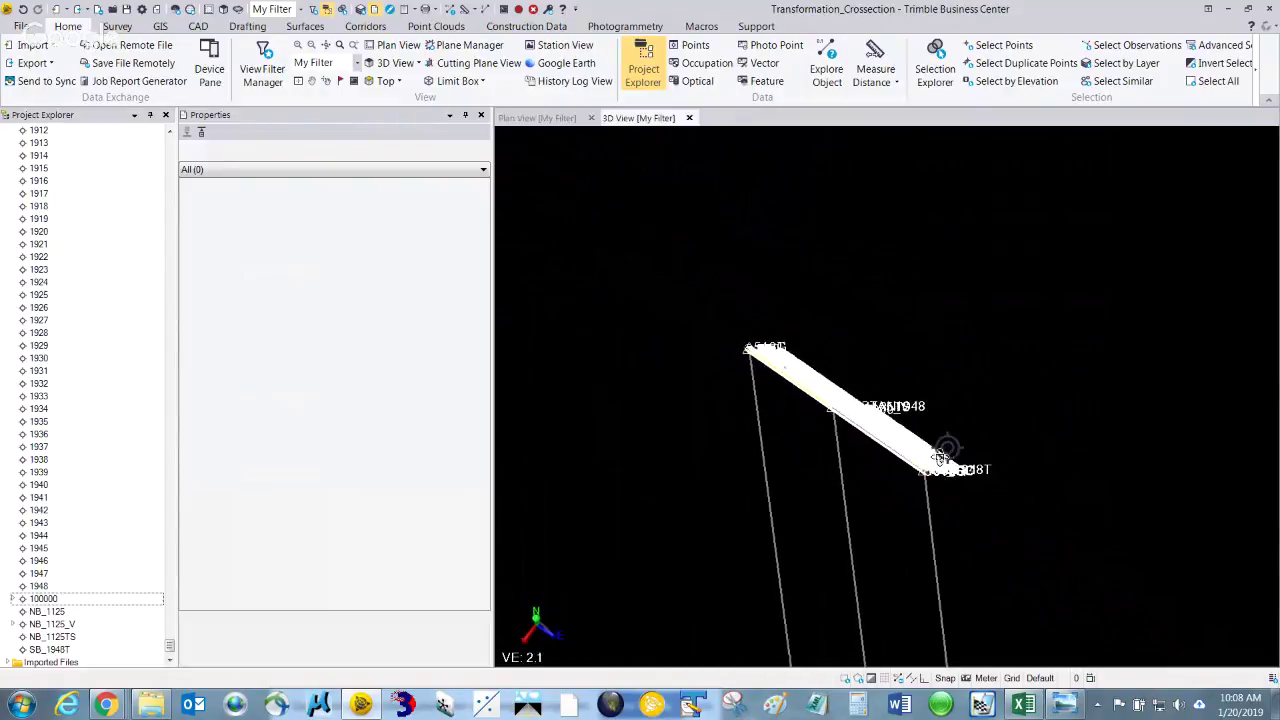
{"action": "left_click_drag", "start_coordinate": [730, 330], "coordinate": [731, 323]}
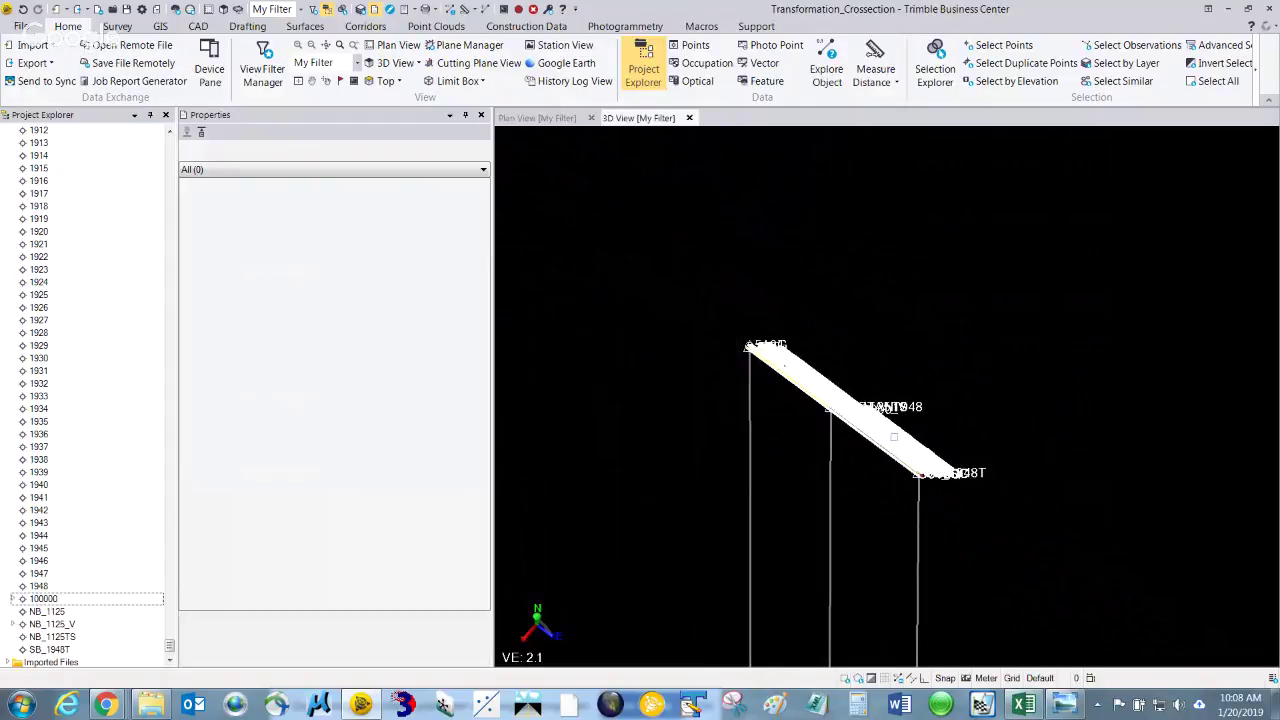
Inspect the point line at close range from its 37T end to the NB_1125 points and point 100000
{"action": "scroll", "coordinate": [893, 437], "scroll_direction": "up", "scroll_amount": 1}
{"action": "scroll", "coordinate": [778, 358], "scroll_direction": "up", "scroll_amount": 1}
{"action": "scroll", "coordinate": [778, 358], "scroll_direction": "up", "scroll_amount": 4}
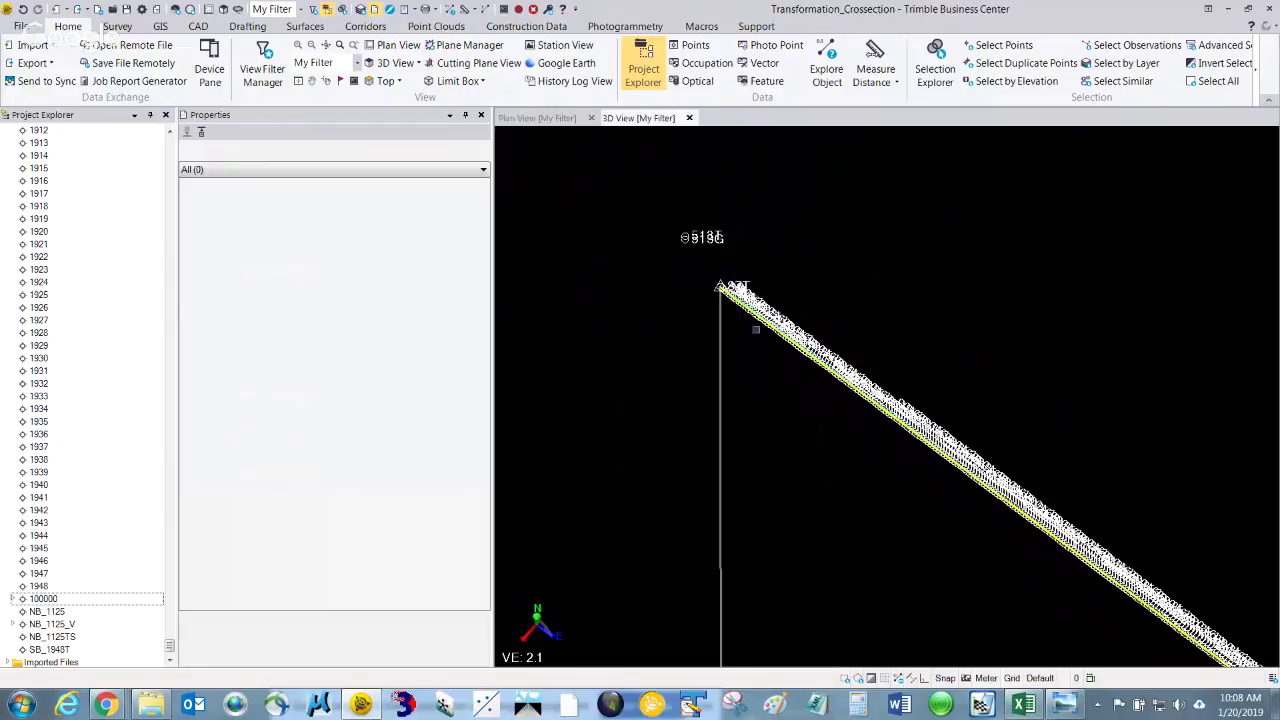
{"action": "scroll", "coordinate": [757, 332], "scroll_direction": "up", "scroll_amount": 2}
{"action": "scroll", "coordinate": [880, 472], "scroll_direction": "down", "scroll_amount": 1}
{"action": "scroll", "coordinate": [880, 473], "scroll_direction": "down", "scroll_amount": 3}
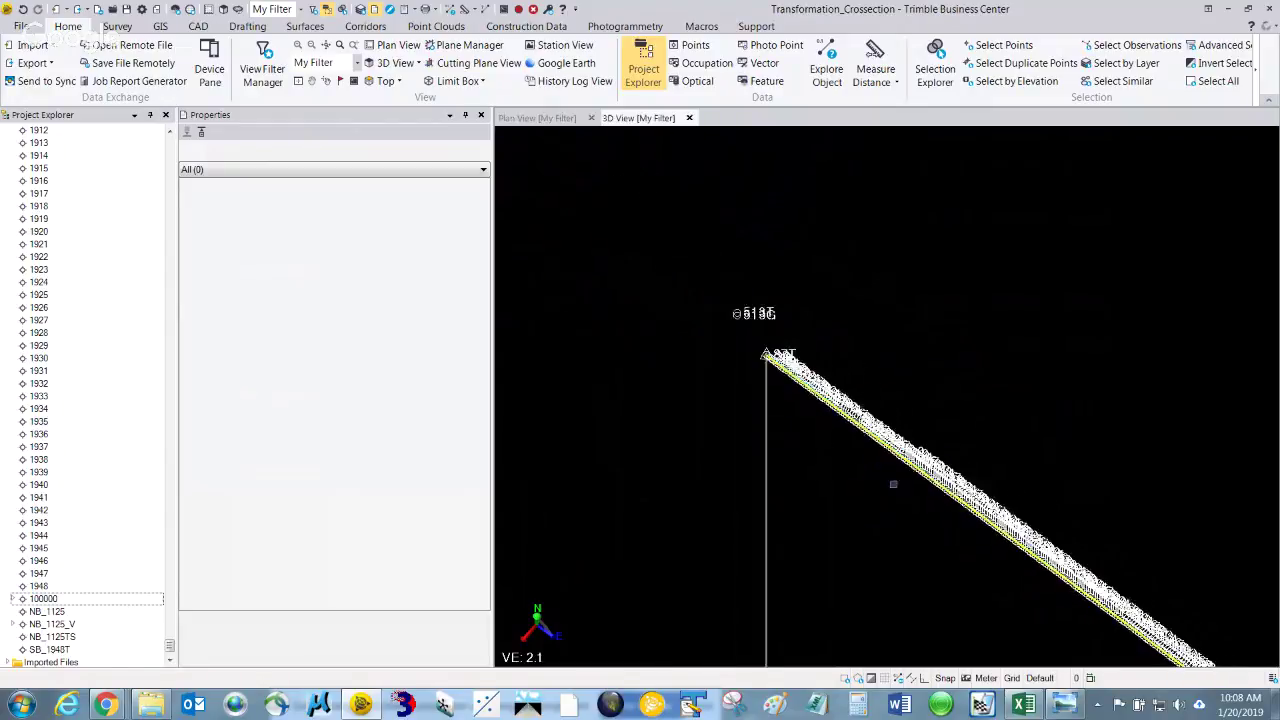
{"action": "middle_click_drag", "start_coordinate": [988, 540], "coordinate": [761, 229]}
{"action": "scroll", "coordinate": [969, 514], "scroll_direction": "up", "scroll_amount": 2}
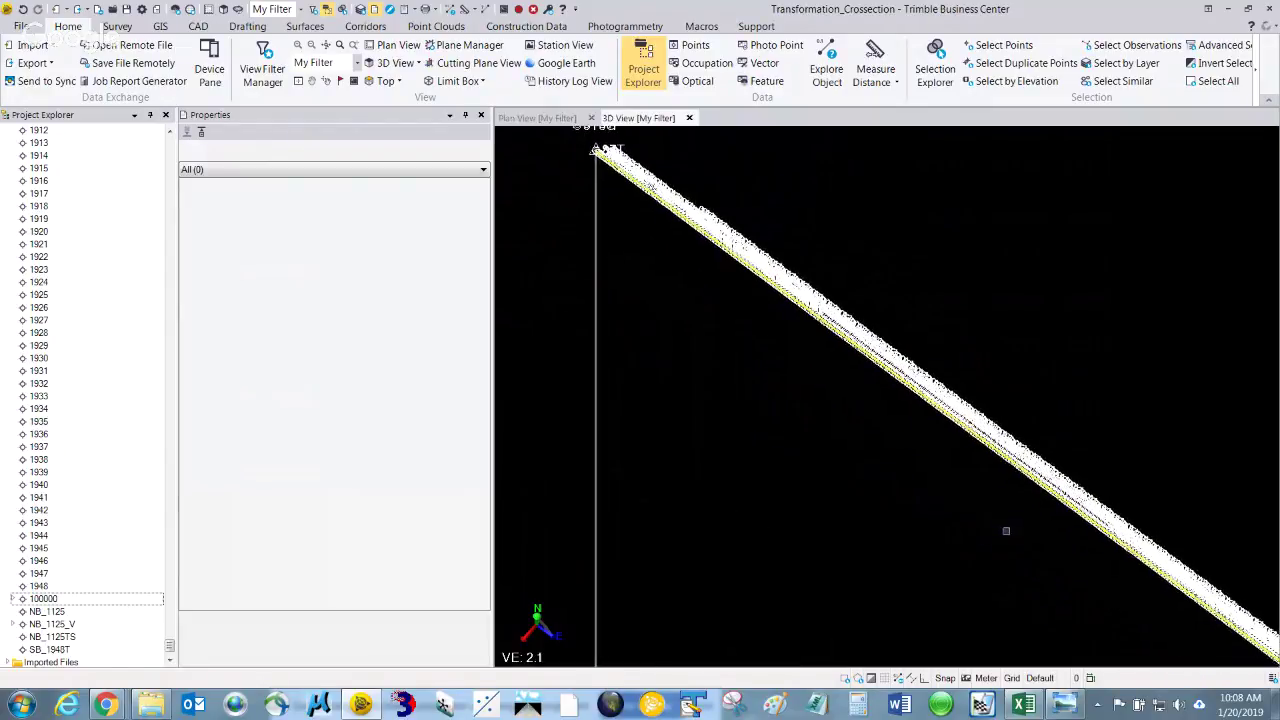
{"action": "scroll", "coordinate": [906, 445], "scroll_direction": "down", "scroll_amount": 4}
{"action": "middle_click_drag", "start_coordinate": [1039, 569], "coordinate": [714, 279]}
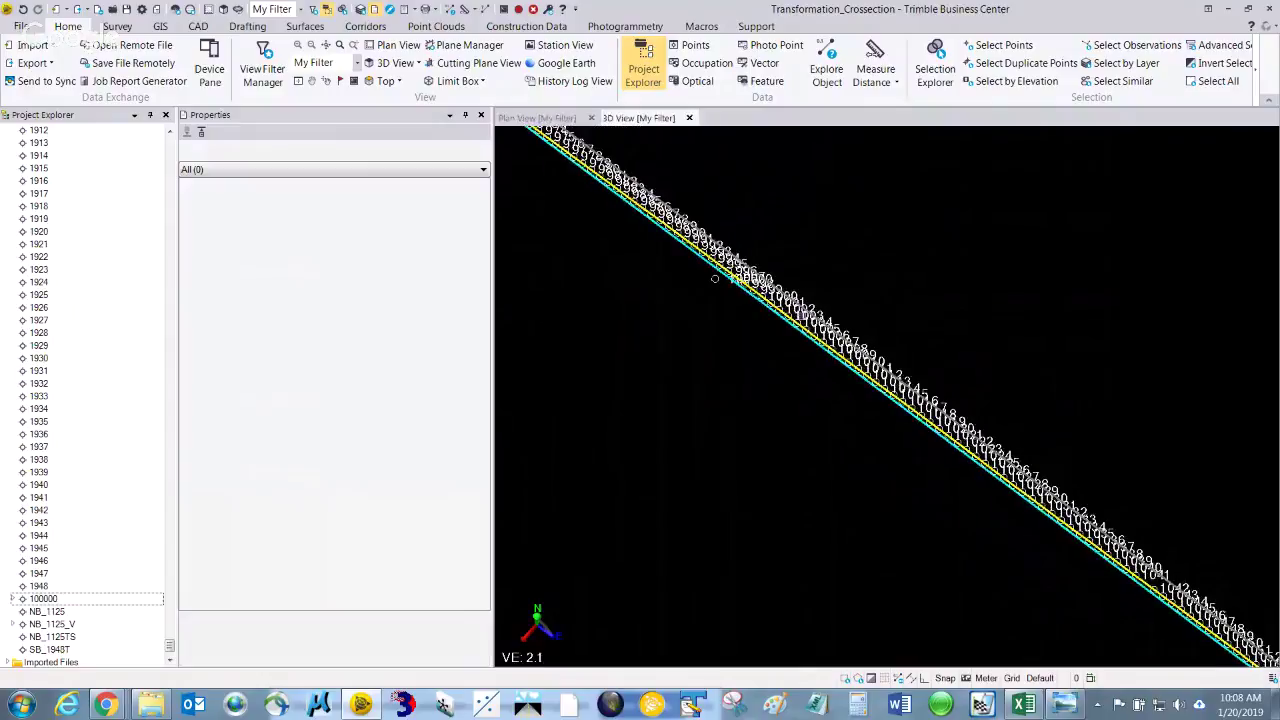
{"action": "scroll", "coordinate": [788, 336], "scroll_direction": "up", "scroll_amount": 2}
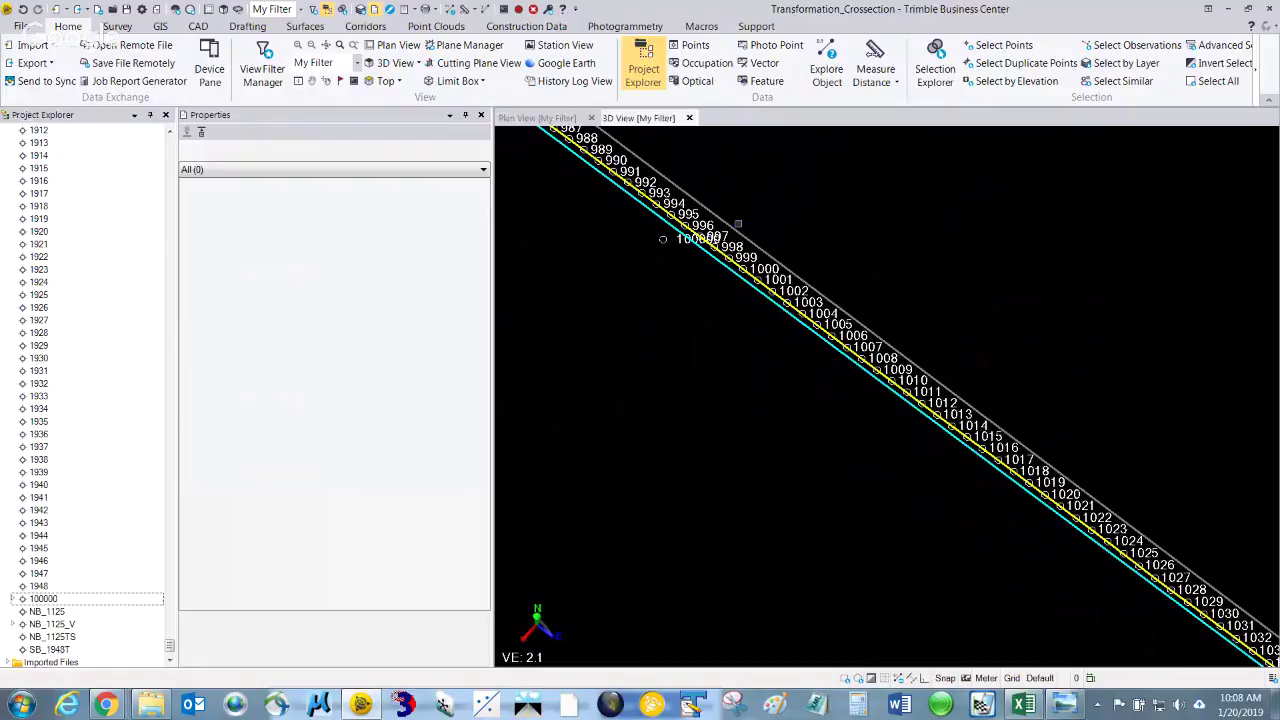
{"action": "scroll", "coordinate": [775, 355], "scroll_direction": "down", "scroll_amount": 3}
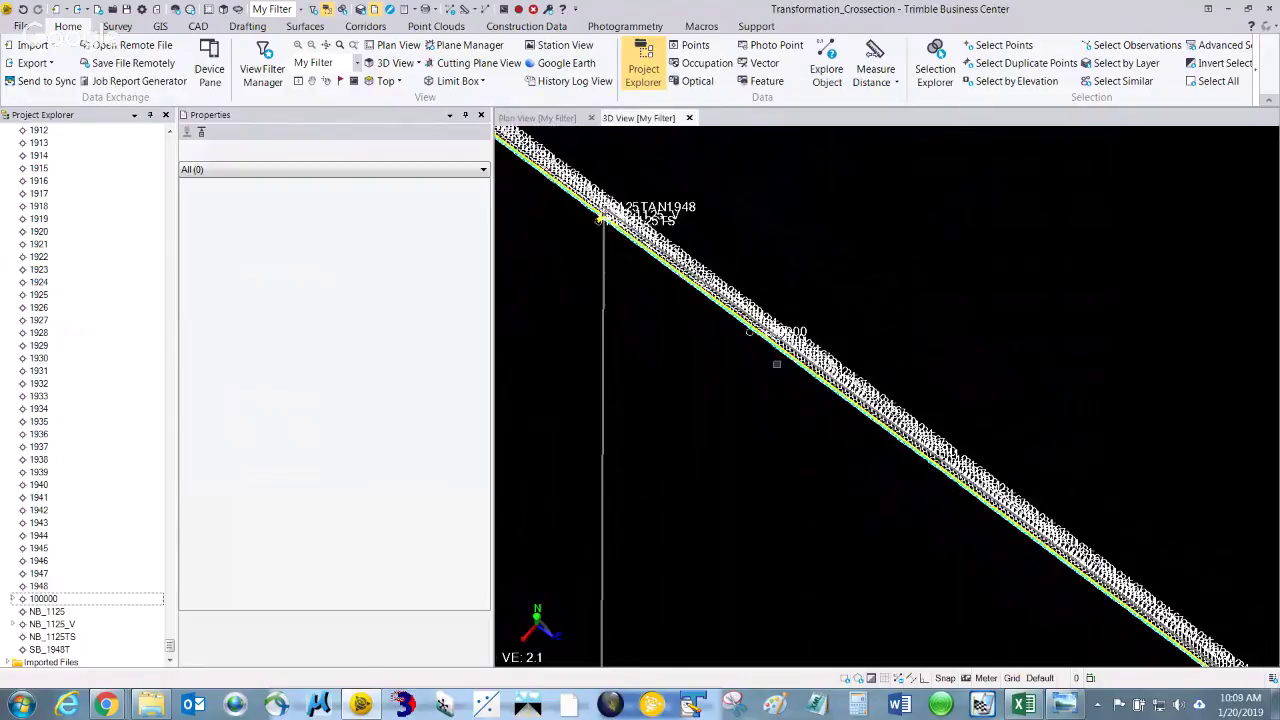
Switch to the Excel calculations workbook and enter the angle label "SB_981 - 1 - SB_1948" in cell D18
{"action": "left_click", "coordinate": [1230, 13]}
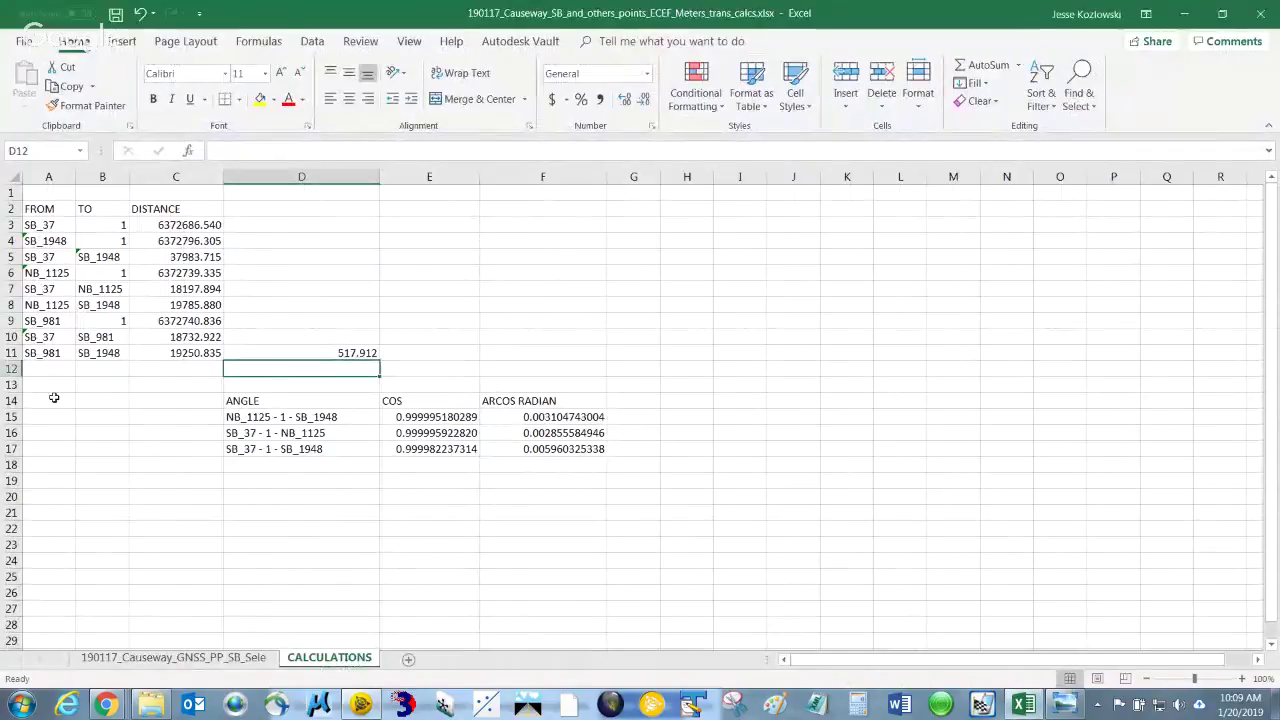
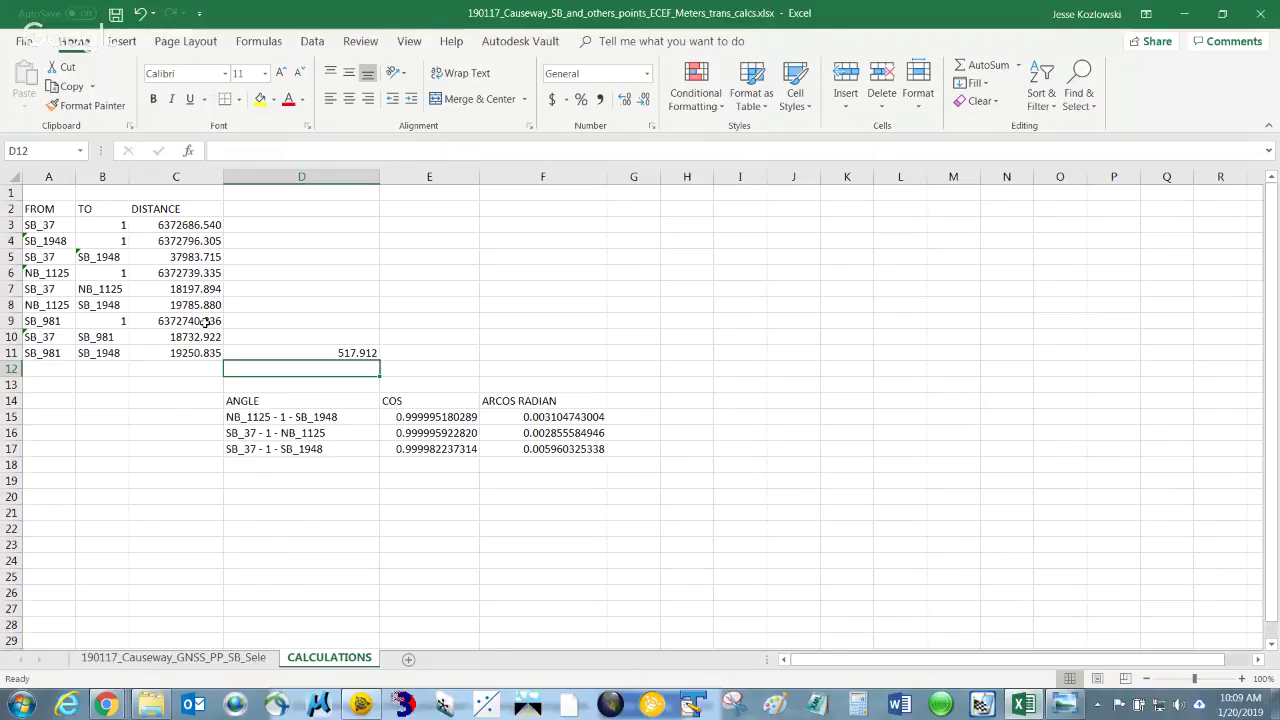
{"action": "left_click", "coordinate": [281, 466]}
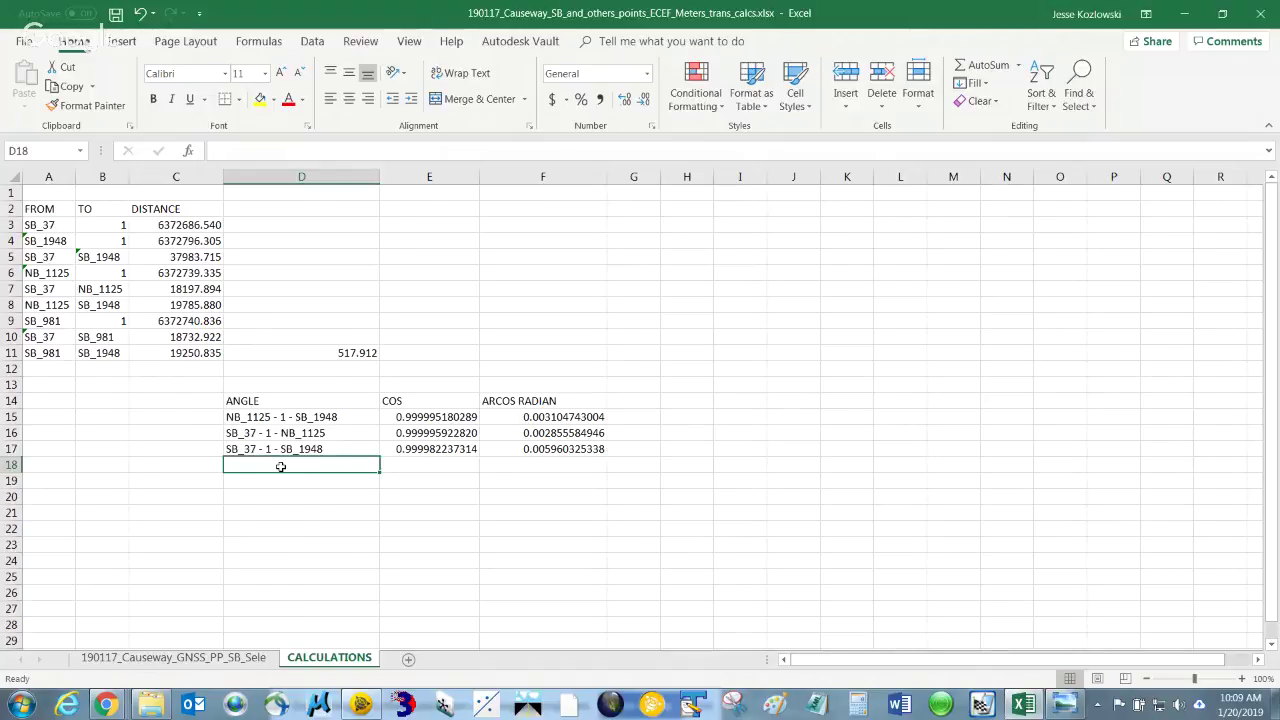
{"action": "type", "text": "SB"}
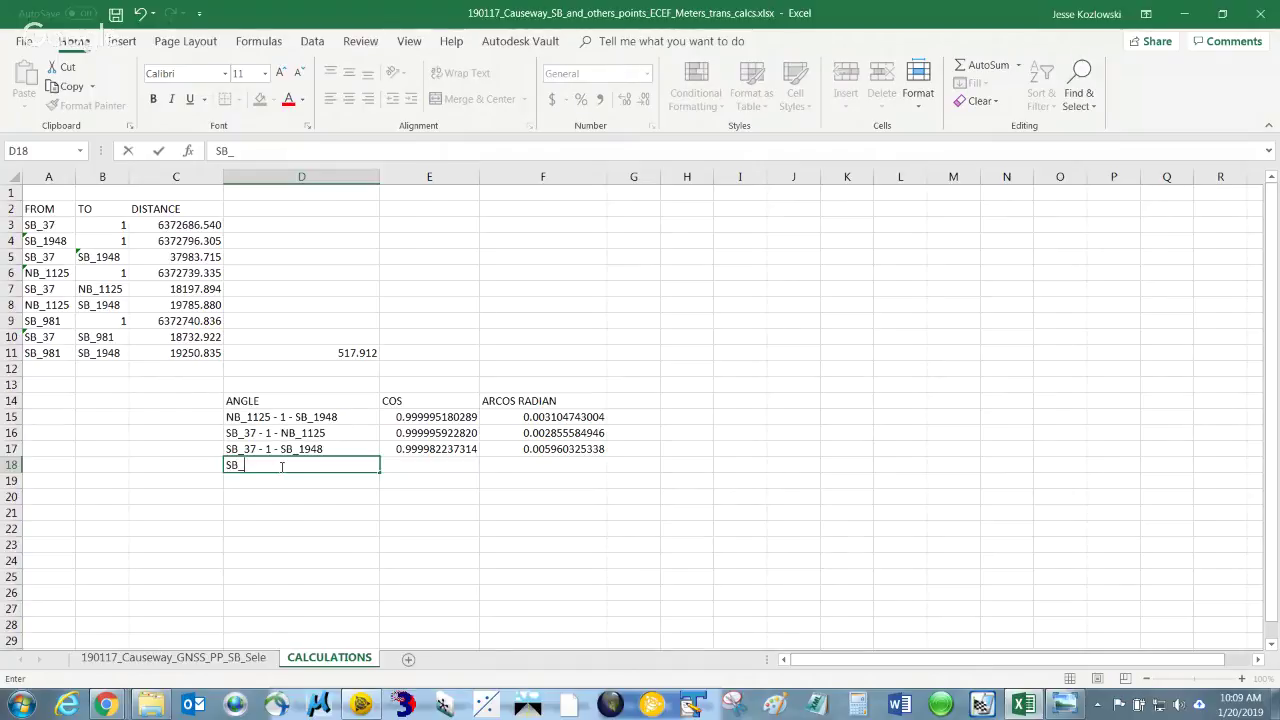
{"action": "type", "text": "_98"}
{"action": "type", "text": "1 - 1 -"}
{"action": "type", "text": "SB"}
{"action": "type", "text": "_19"}
{"action": "key", "text": "BackSpace"}
{"action": "type", "text": "9"}
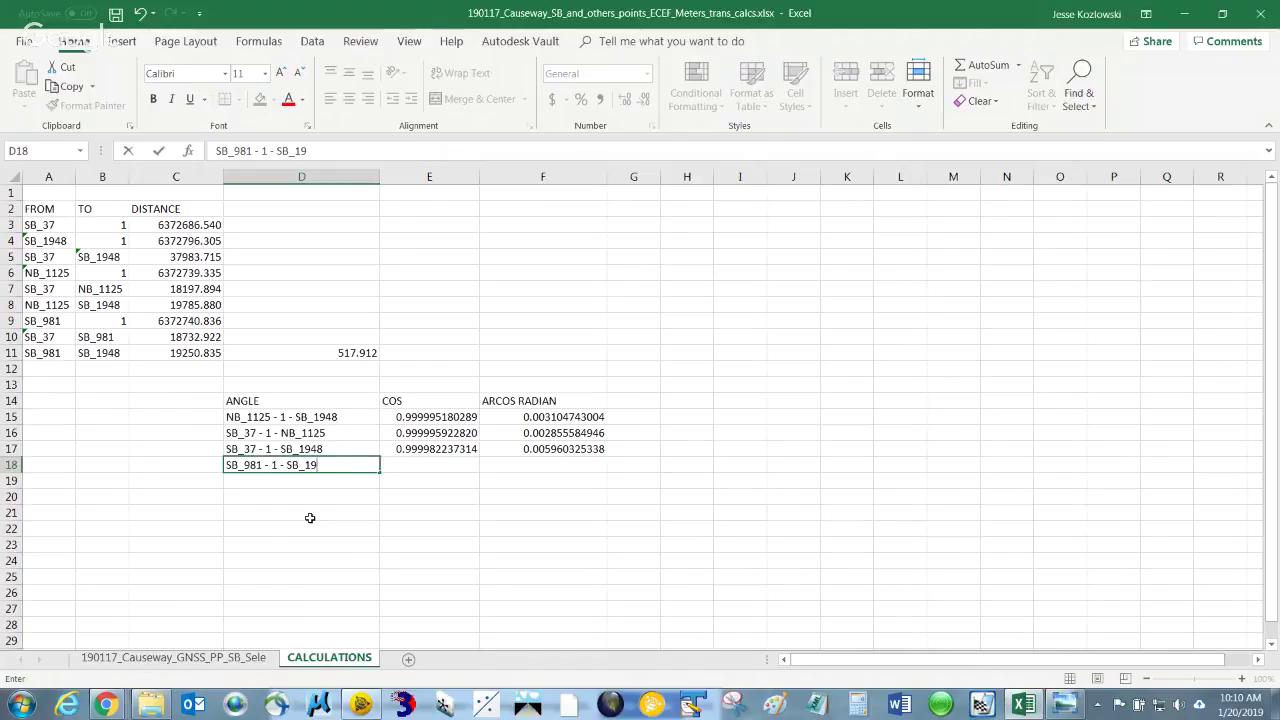
{"action": "type", "text": "48"}
Finish the angle label in D18, check the cosine formula in E17 and select cell E18 for the new angle
{"action": "left_click", "coordinate": [447, 452]}
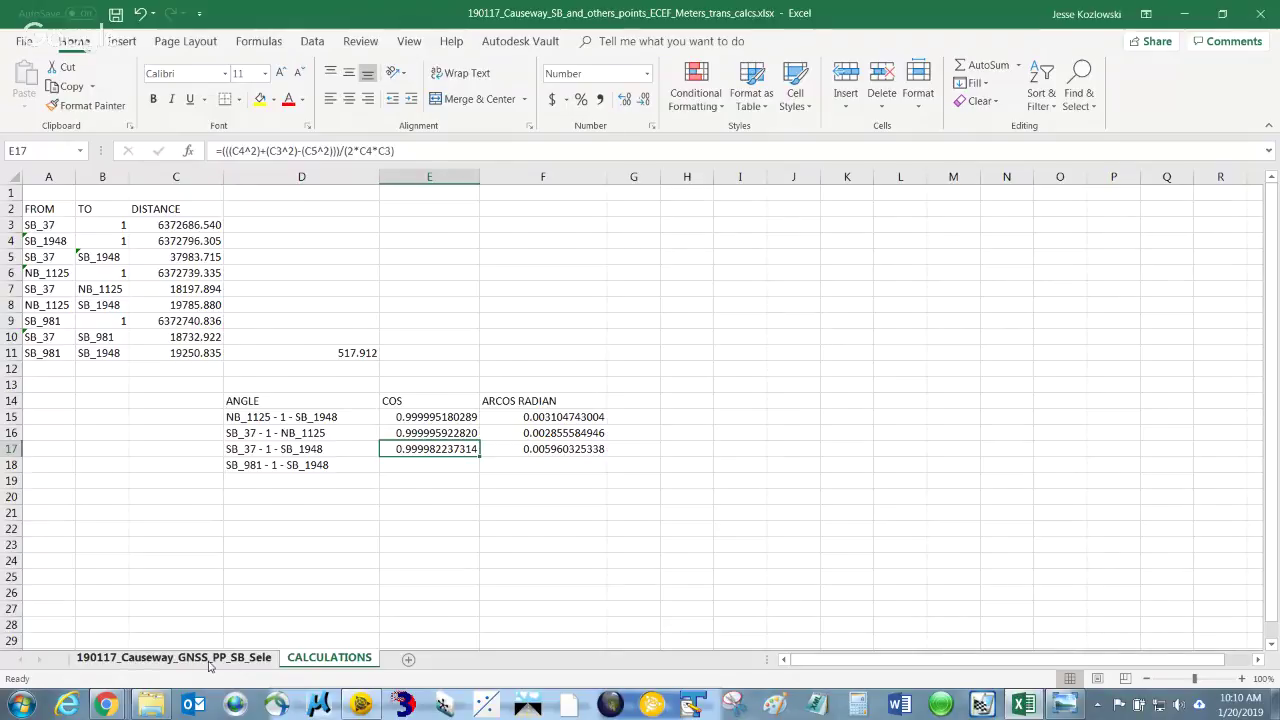
{"action": "left_click", "coordinate": [411, 466]}
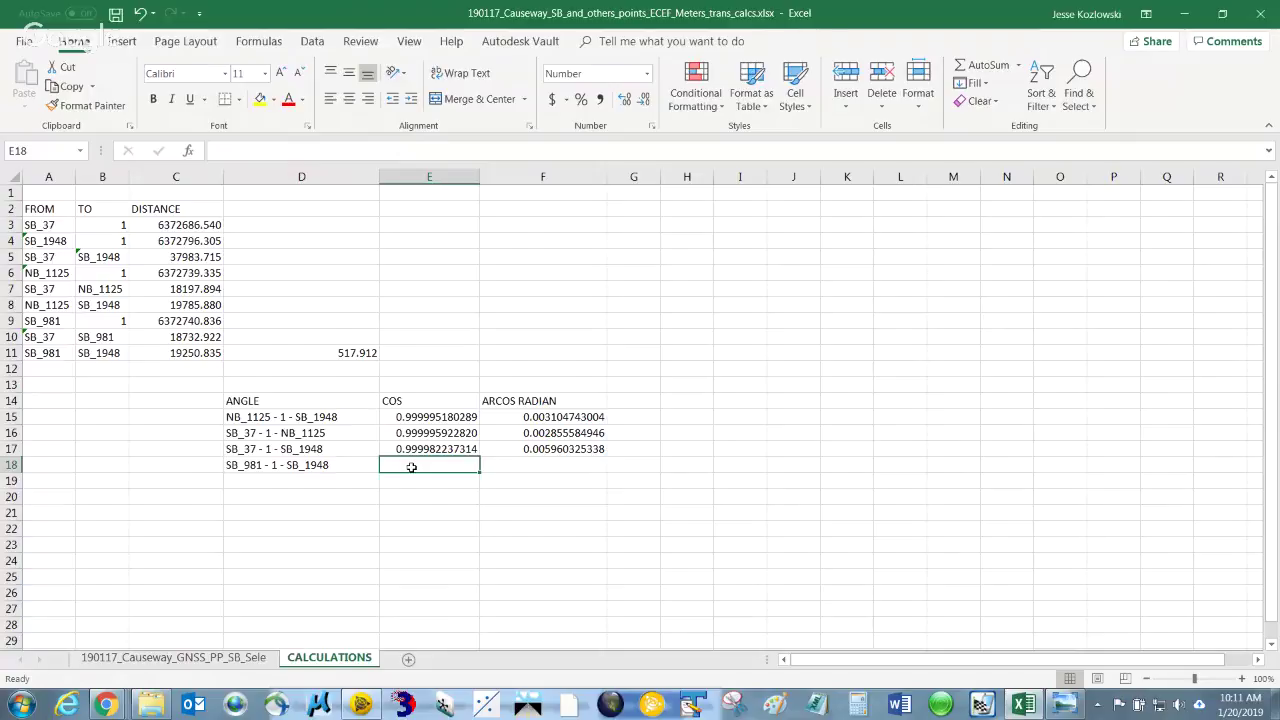
Switch to the Transformation_Crossection project in Trimble Business Center and show its Plan View
{"action": "key", "text": "alt+Tab"}
{"action": "key", "text": "Tab"}
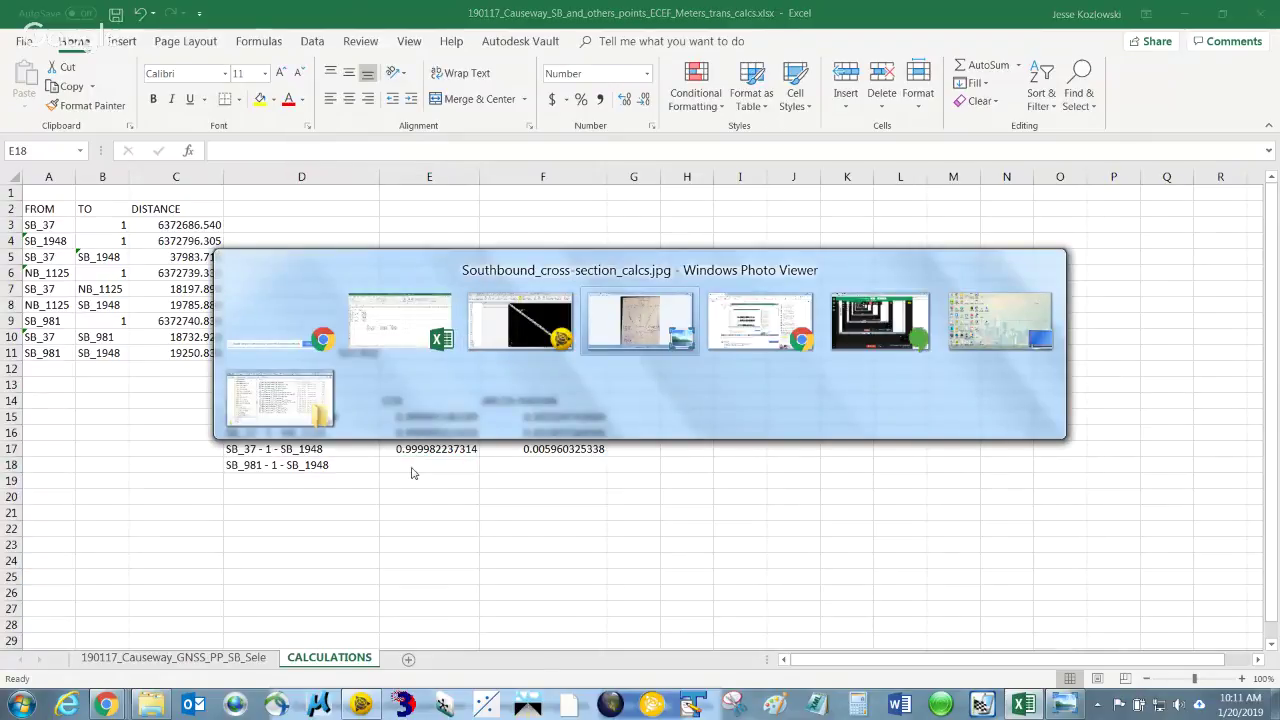
{"action": "key", "text": "Tab"}
{"action": "key", "text": "Tab"}
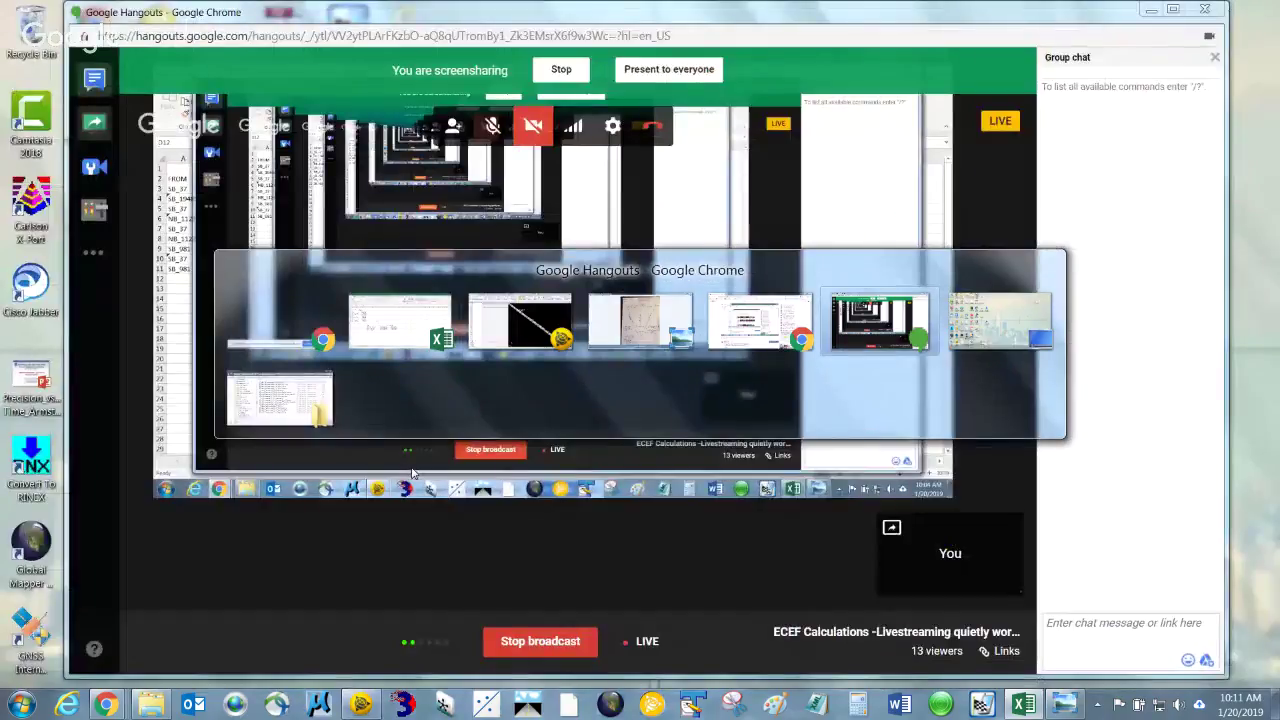
{"action": "key", "text": "Tab"}
{"action": "key", "text": "Tab"}
{"action": "key", "text": "Tab"}
{"action": "key", "text": "Tab"}
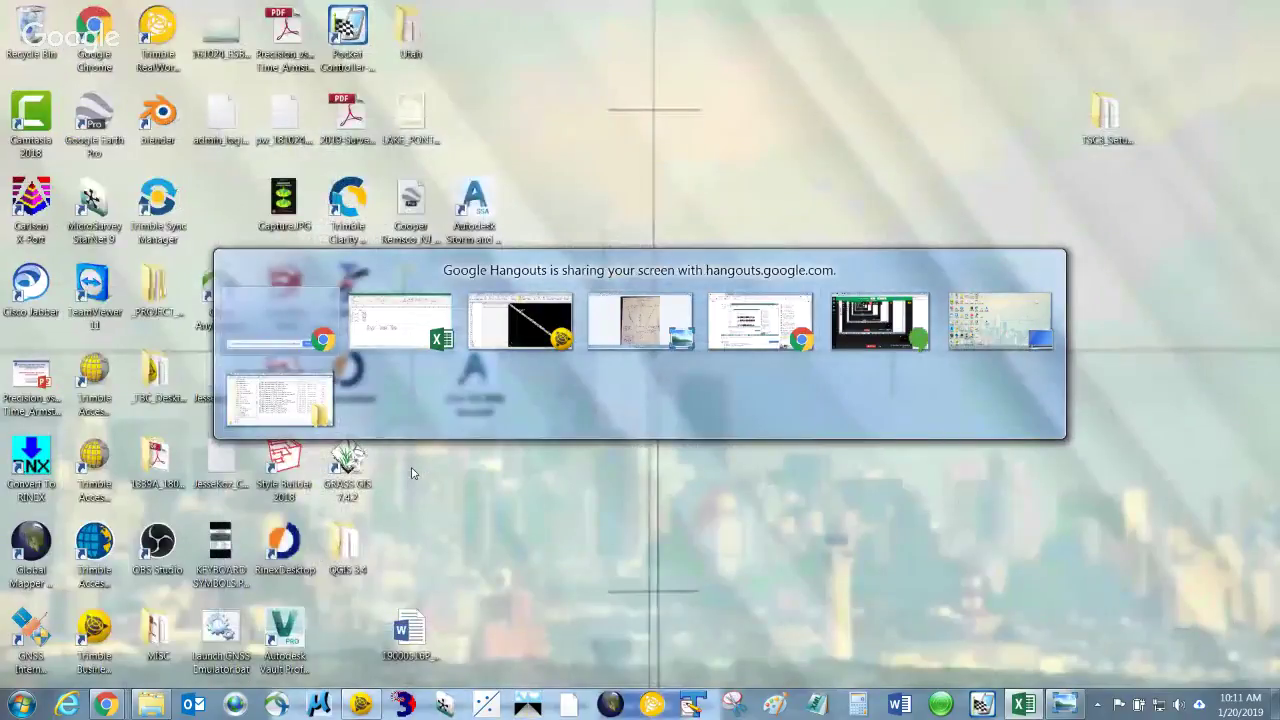
{"action": "key", "text": "Tab"}
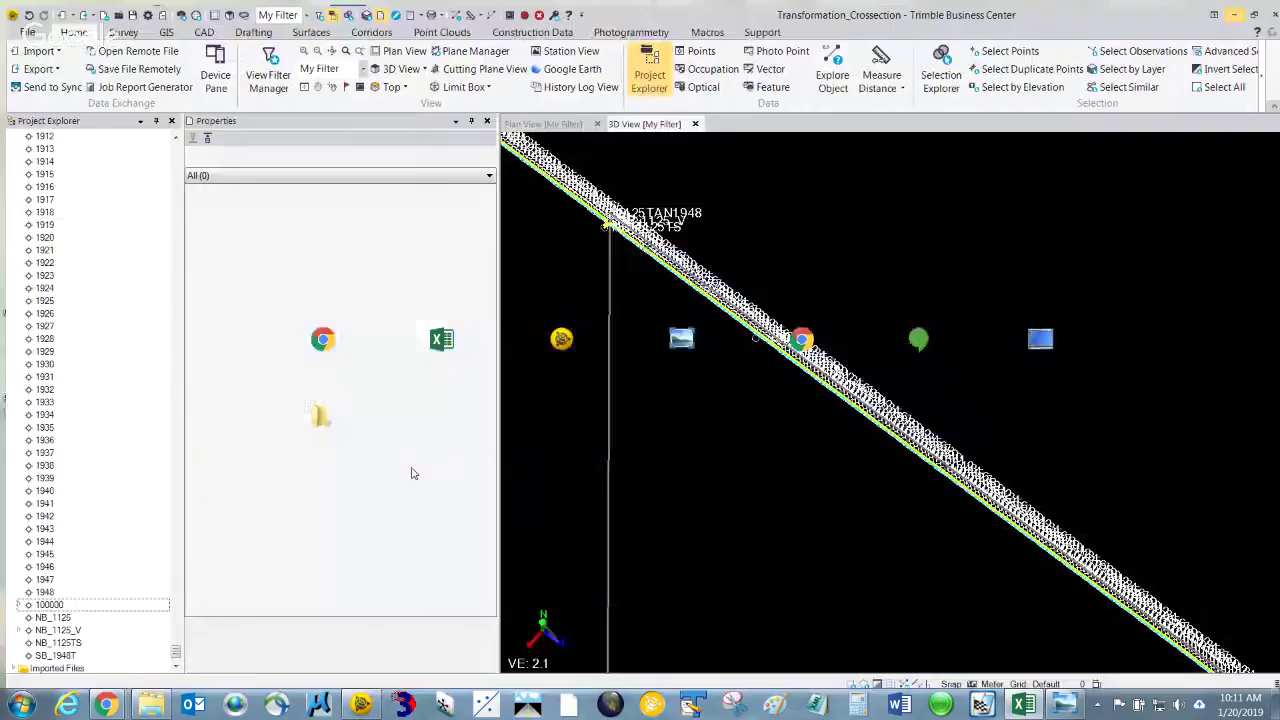
{"action": "left_click", "coordinate": [537, 118]}
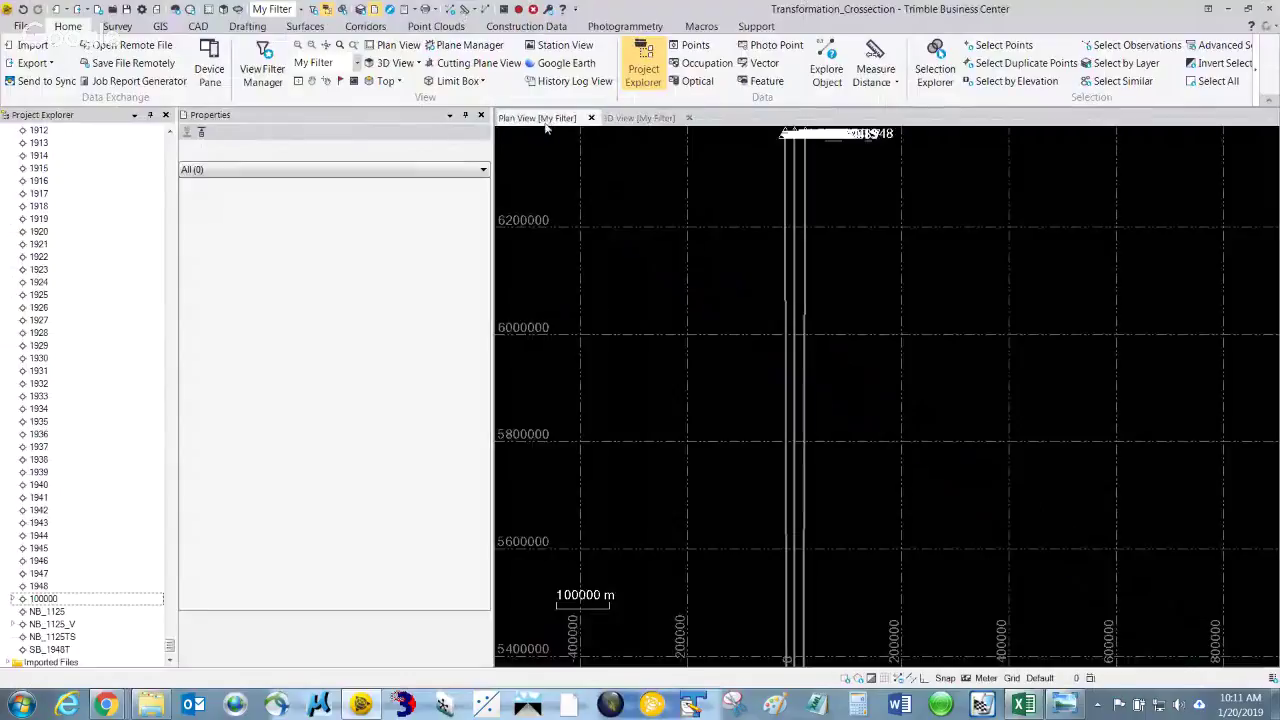
Examine the southbound point line in plan around point 981 and its position relative to 1125TAN1948 and point 100000
{"action": "scroll", "coordinate": [829, 146], "scroll_direction": "up", "scroll_amount": 4}
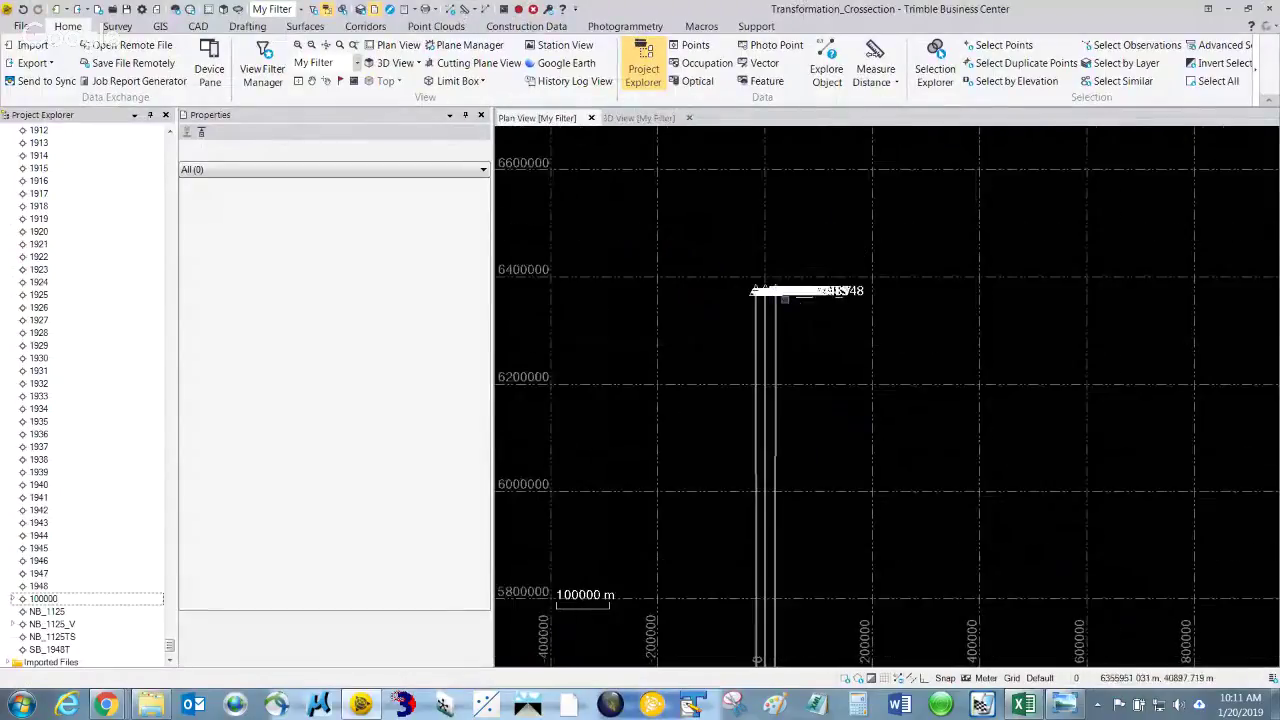
{"action": "scroll", "coordinate": [722, 284], "scroll_direction": "up", "scroll_amount": 6}
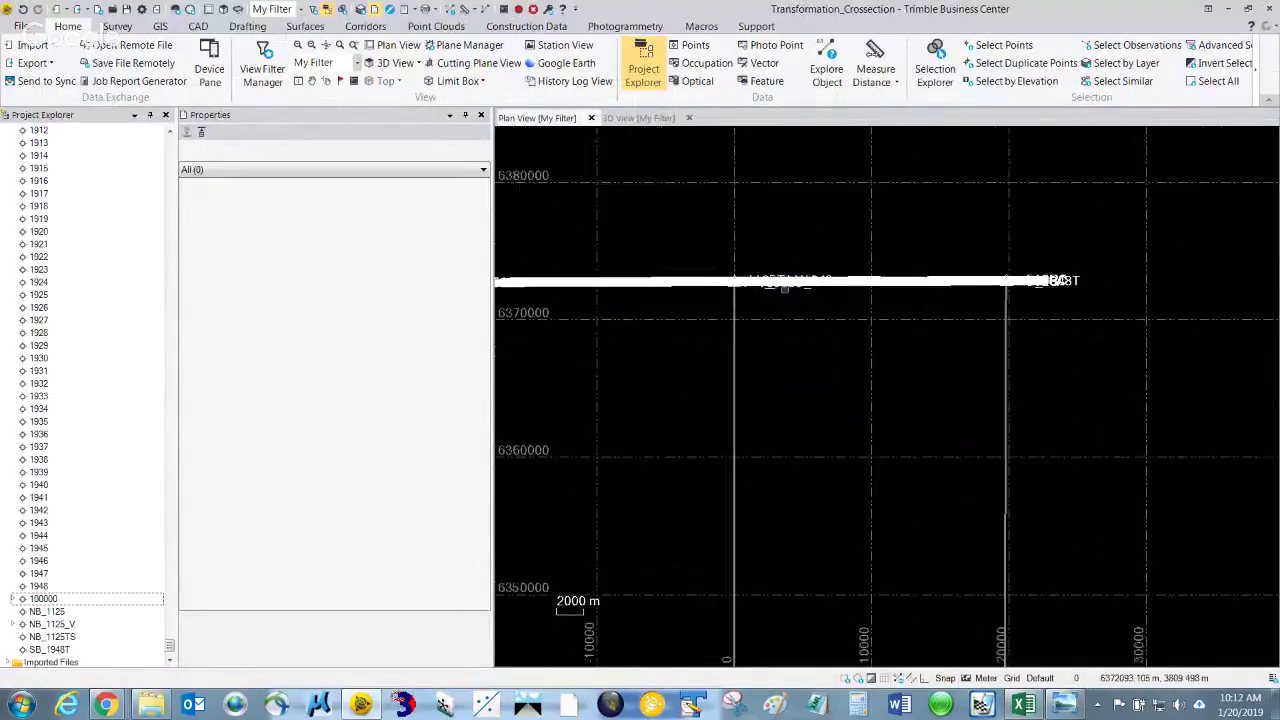
{"action": "scroll", "coordinate": [683, 275], "scroll_direction": "up", "scroll_amount": 5}
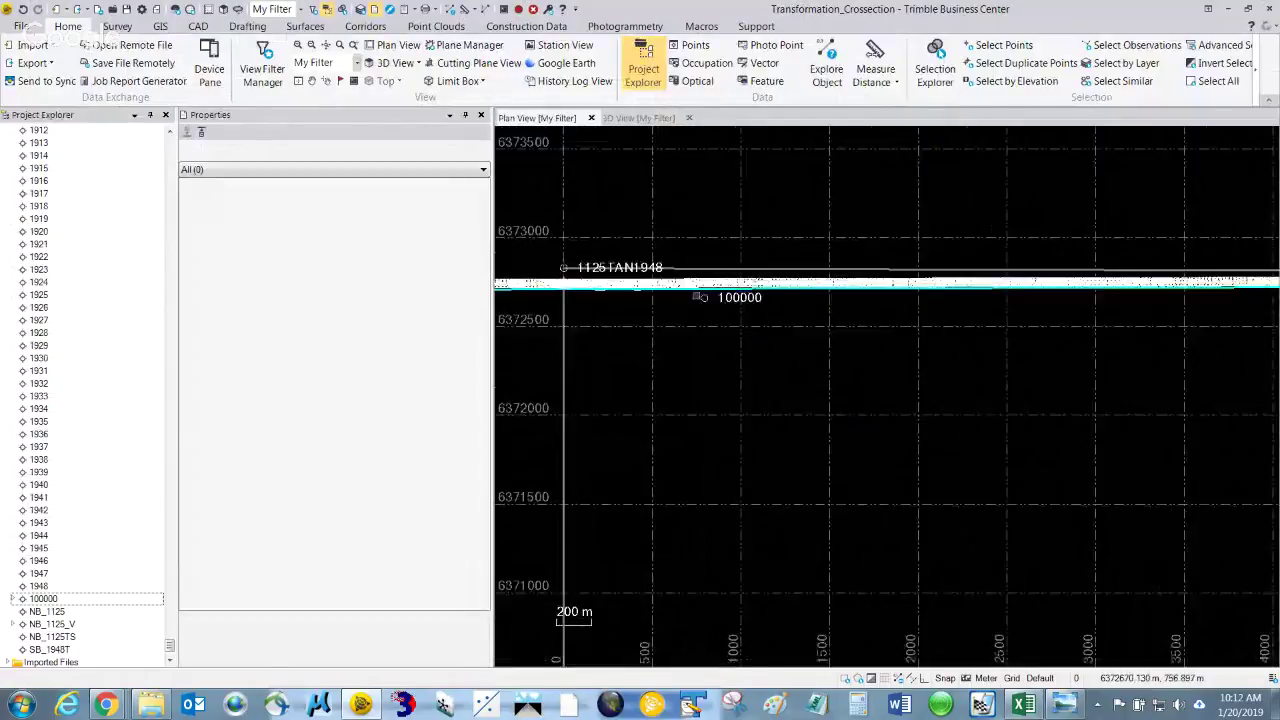
{"action": "scroll", "coordinate": [690, 293], "scroll_direction": "up", "scroll_amount": 5}
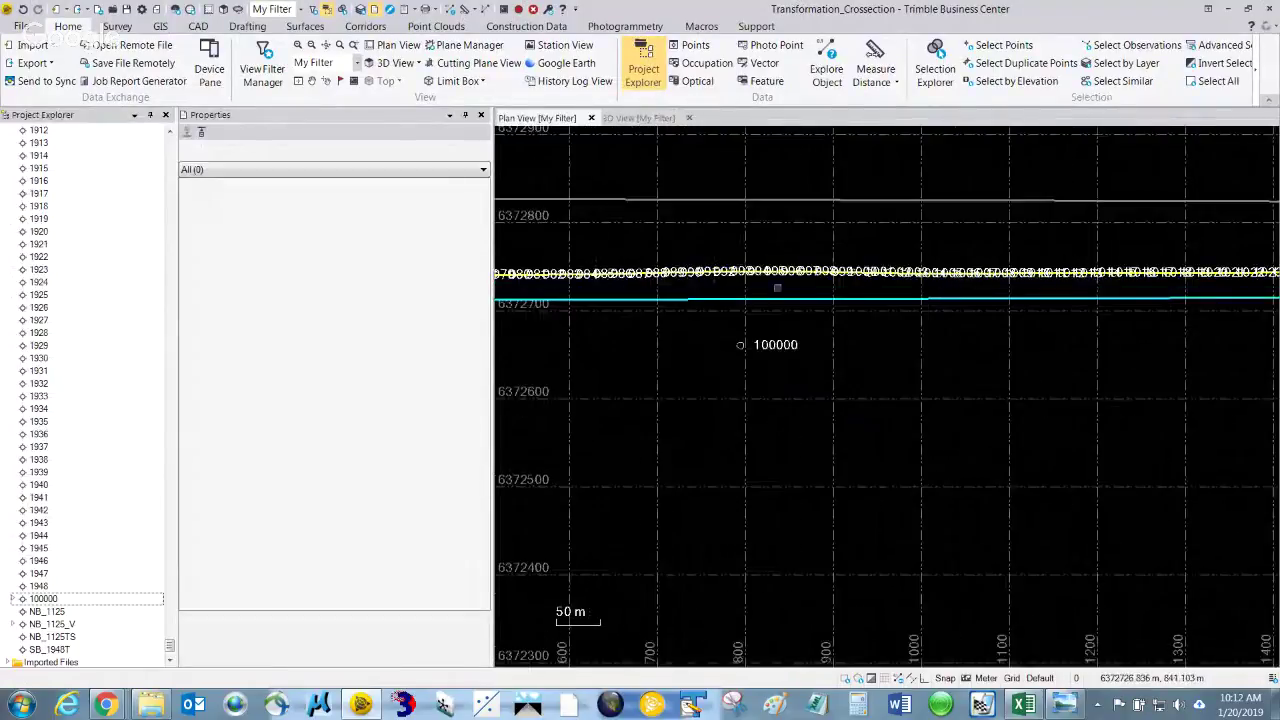
{"action": "middle_click_drag", "start_coordinate": [671, 303], "coordinate": [957, 306]}
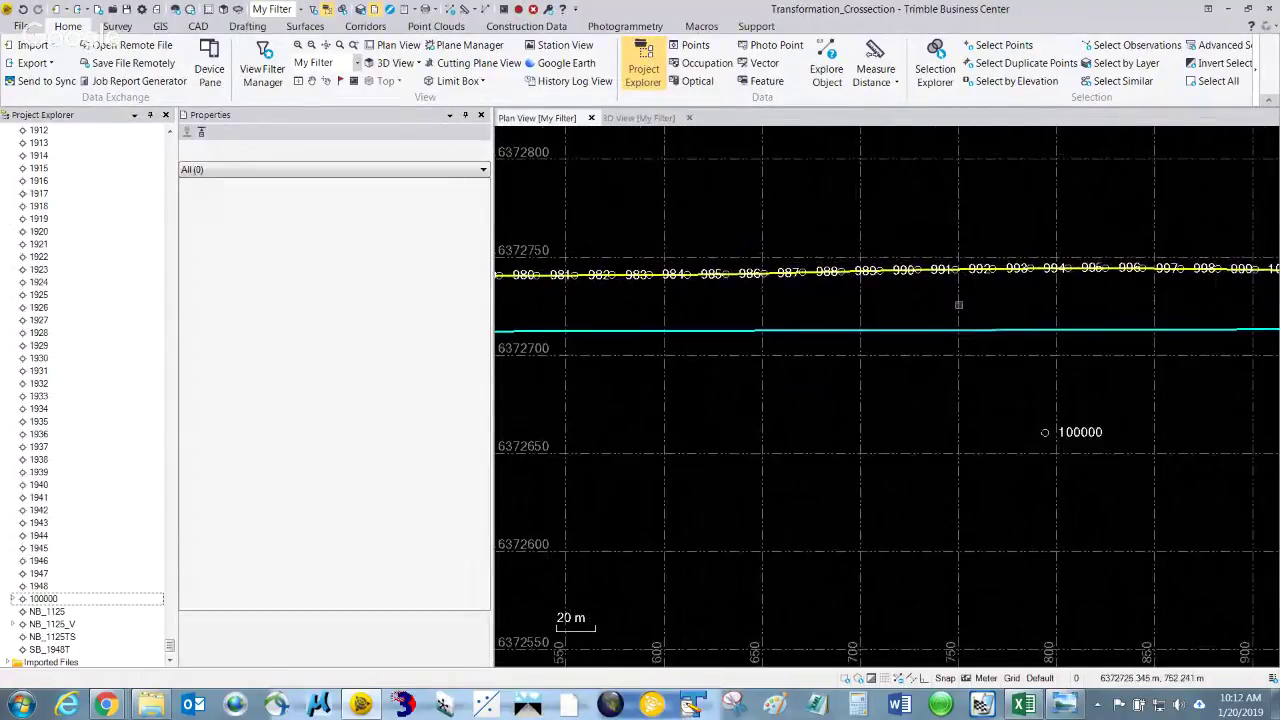
{"action": "middle_click_drag", "start_coordinate": [662, 288], "coordinate": [990, 281]}
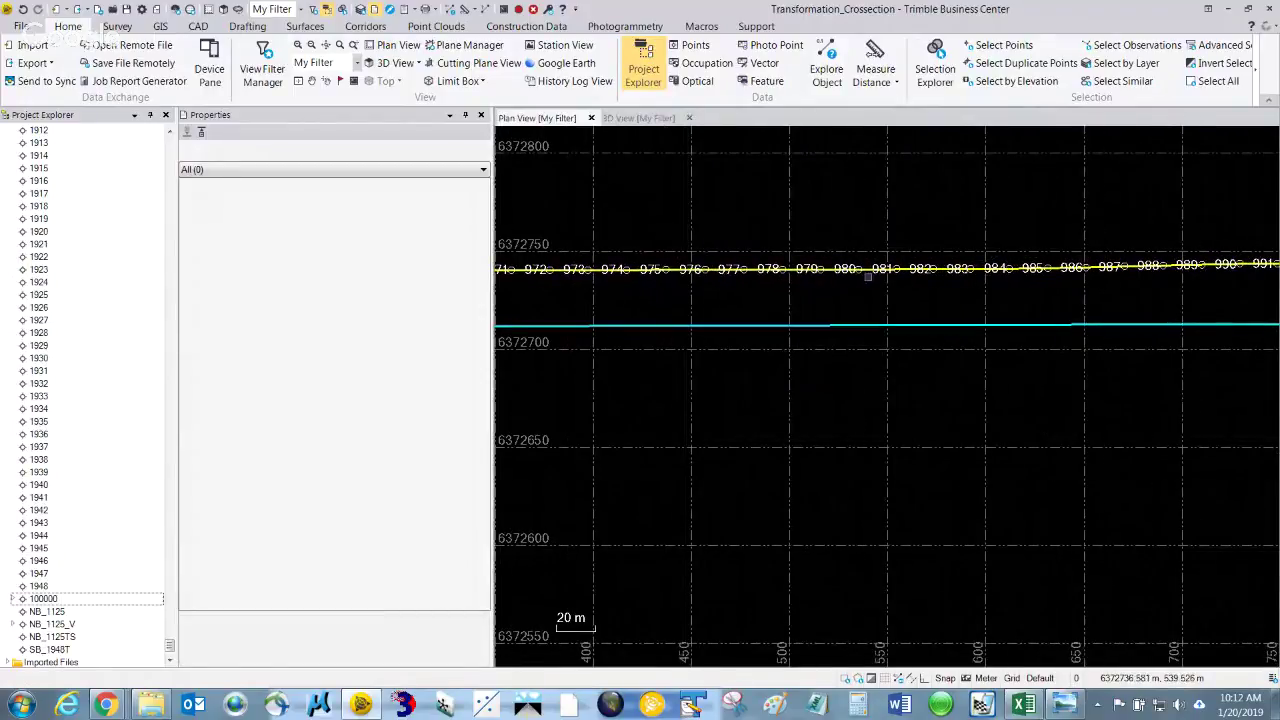
{"action": "scroll", "coordinate": [905, 277], "scroll_direction": "up", "scroll_amount": 1}
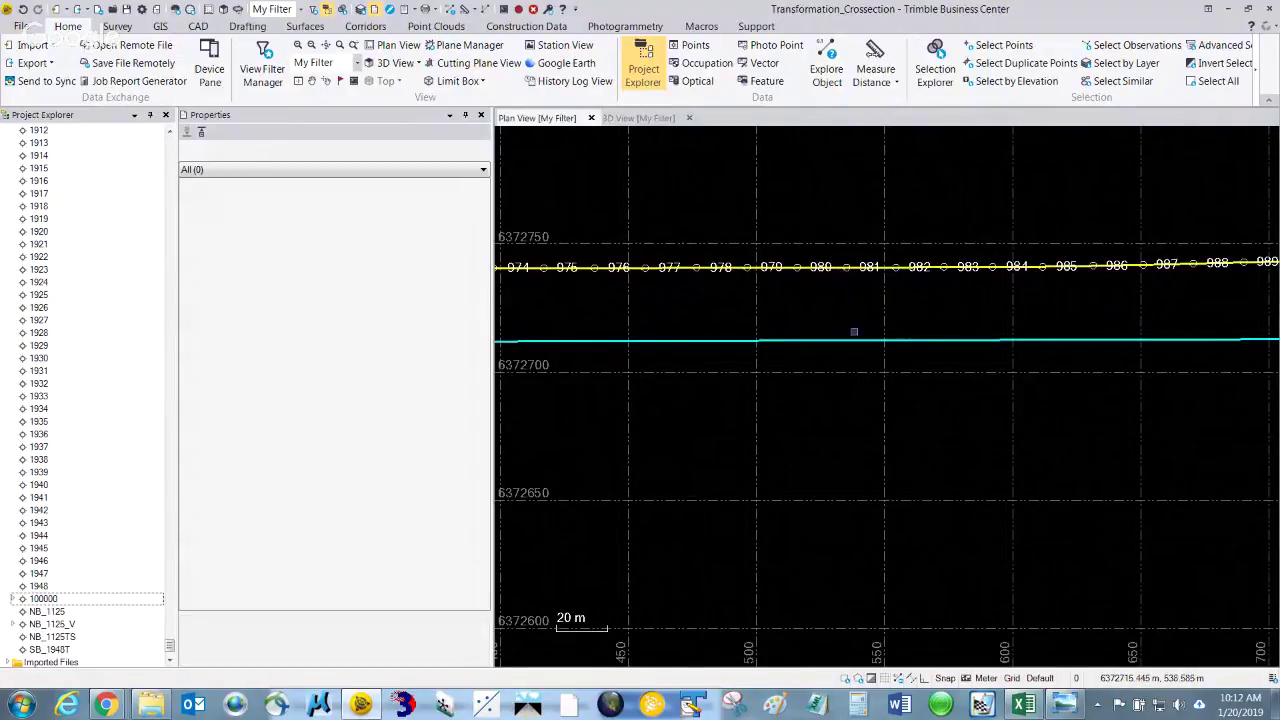
{"action": "scroll", "coordinate": [856, 340], "scroll_direction": "down", "scroll_amount": 9}
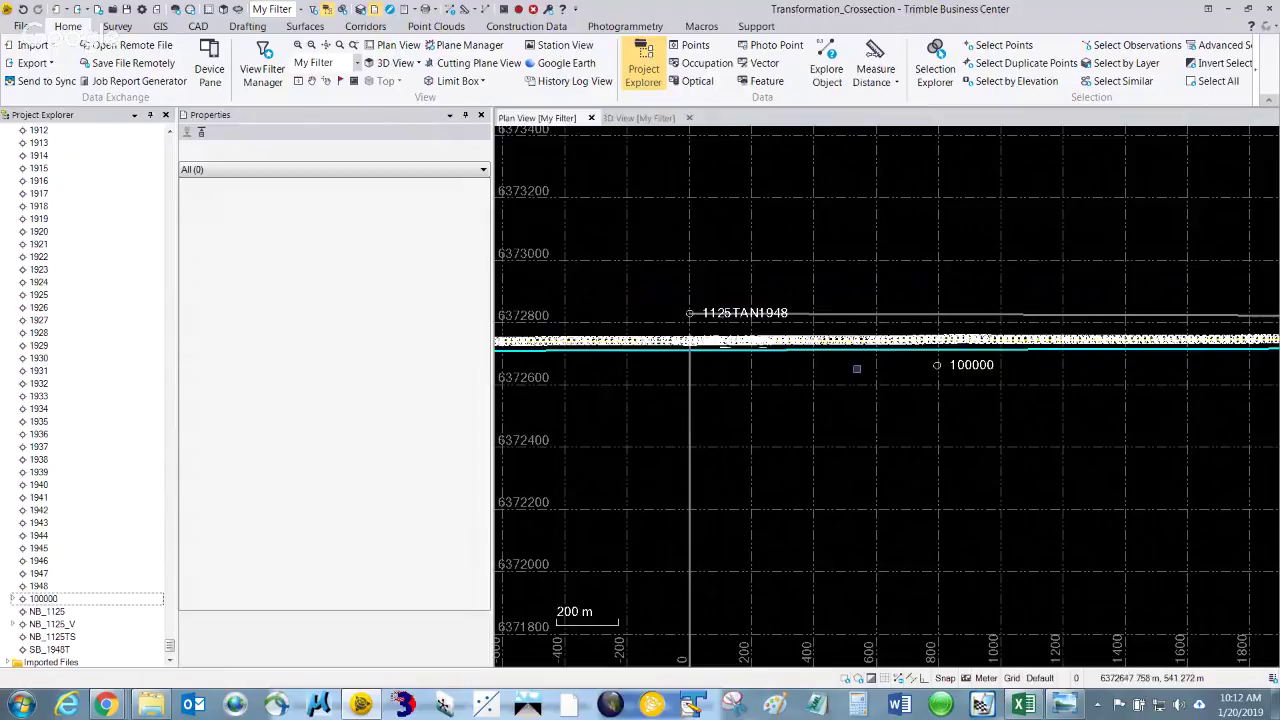
{"action": "scroll", "coordinate": [857, 360], "scroll_direction": "up", "scroll_amount": 1}
{"action": "scroll", "coordinate": [859, 357], "scroll_direction": "up", "scroll_amount": 3}
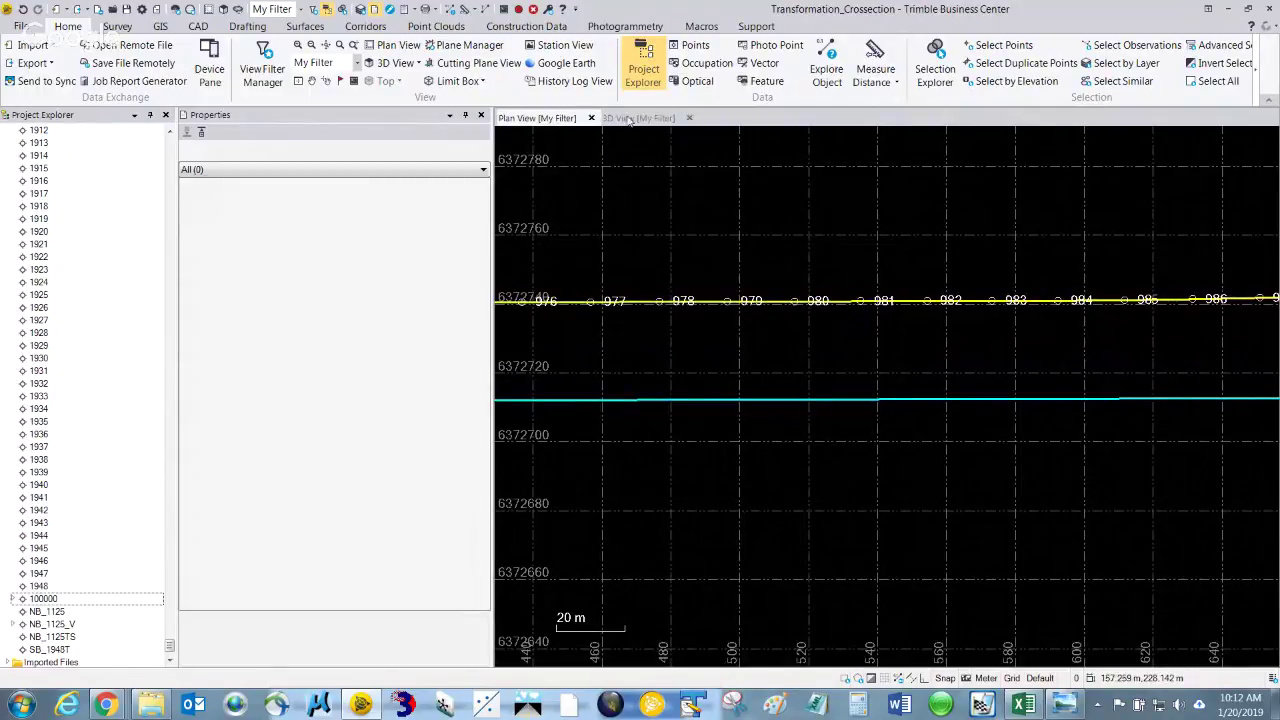
Select point 981 in the project's point list, centre the 3D View on it and inspect it at close range
{"action": "left_click", "coordinate": [640, 118]}
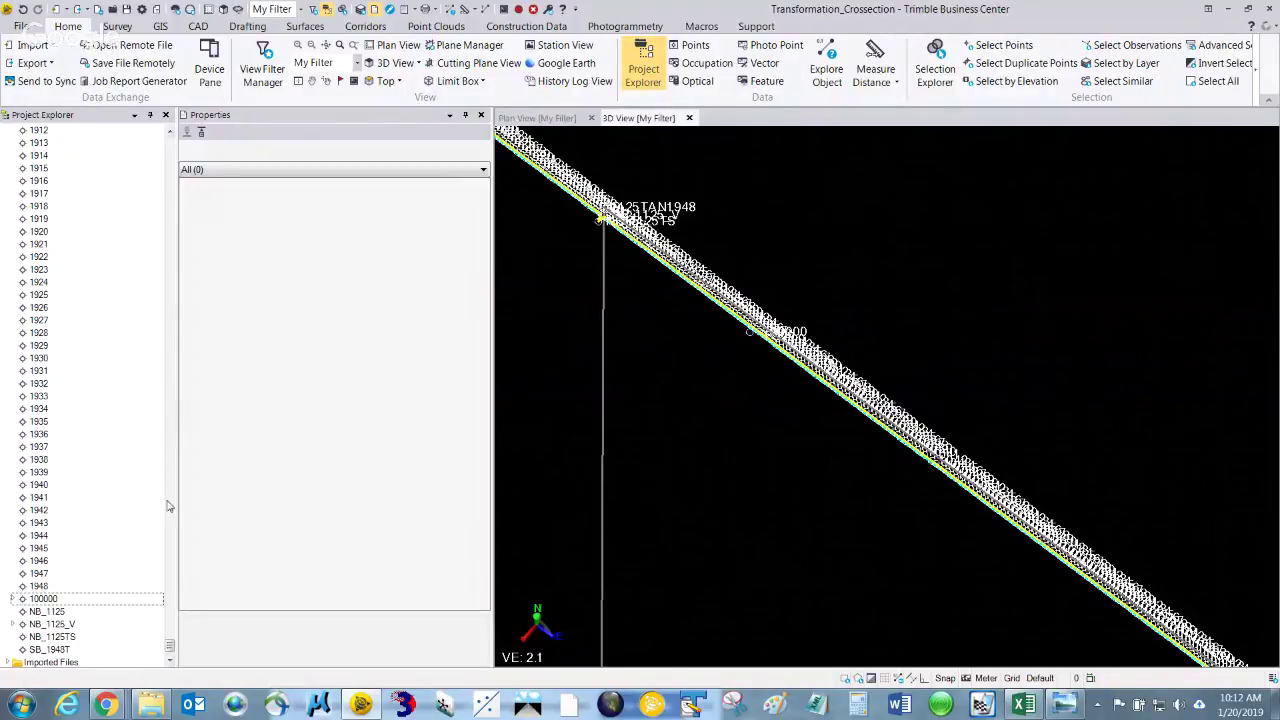
{"action": "left_click_drag", "start_coordinate": [170, 648], "coordinate": [186, 400]}
{"action": "left_click", "coordinate": [37, 384]}
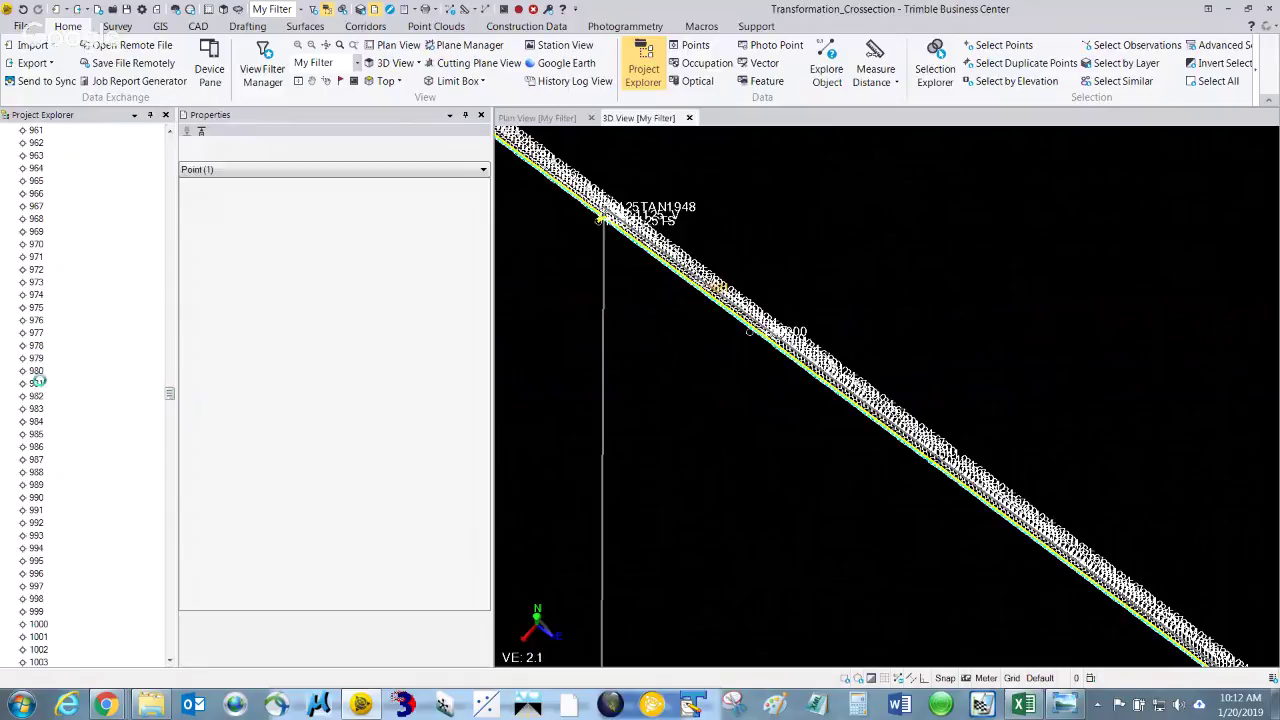
{"action": "right_click", "coordinate": [40, 385]}
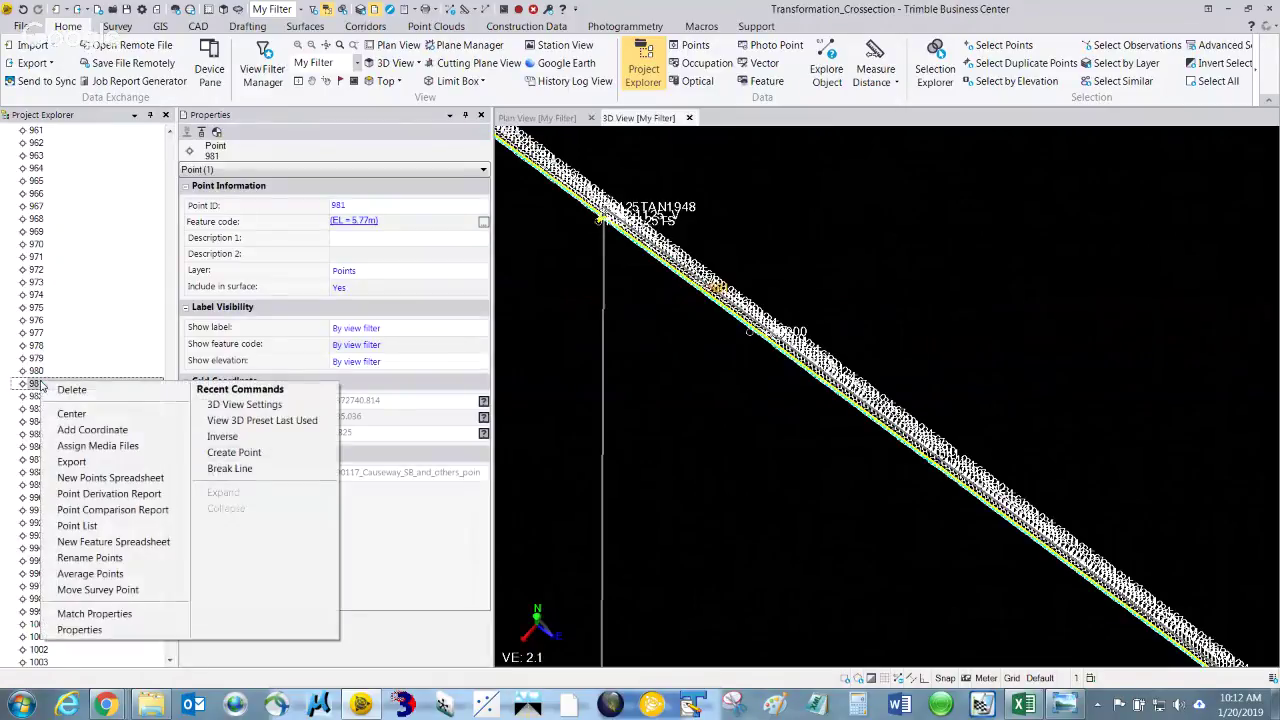
{"action": "left_click", "coordinate": [81, 418]}
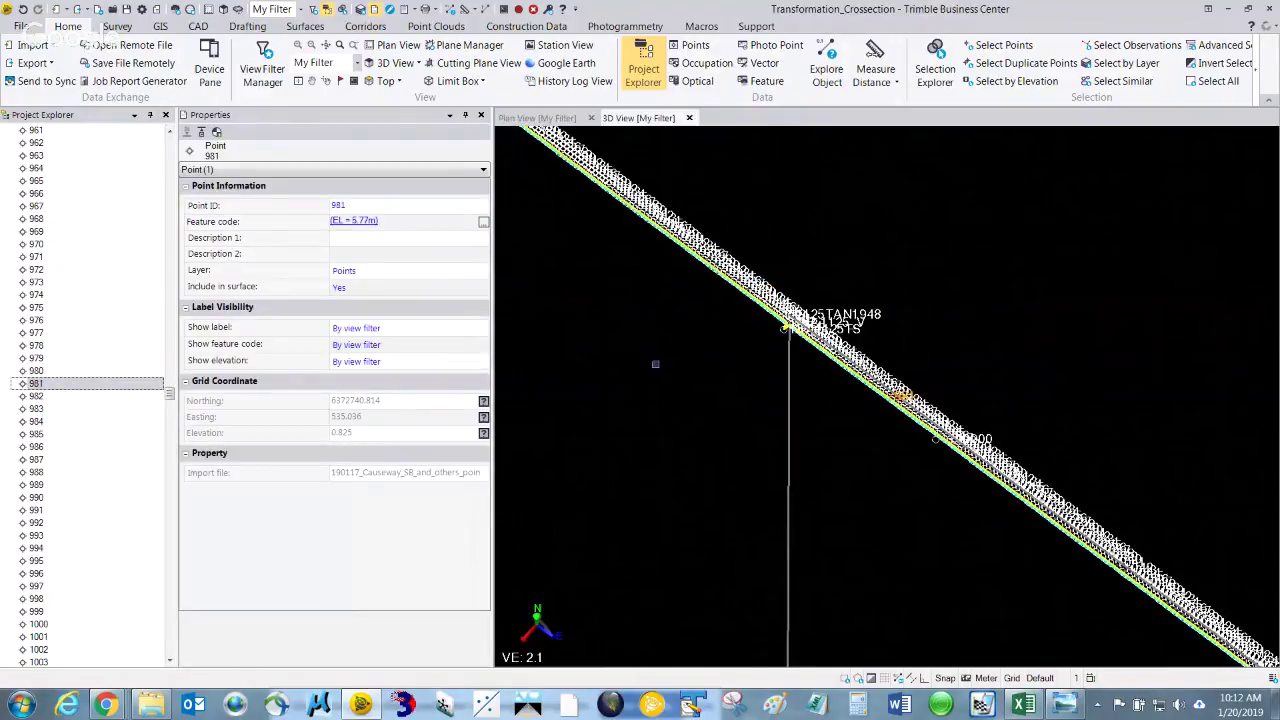
{"action": "scroll", "coordinate": [655, 364], "scroll_direction": "up", "scroll_amount": 5}
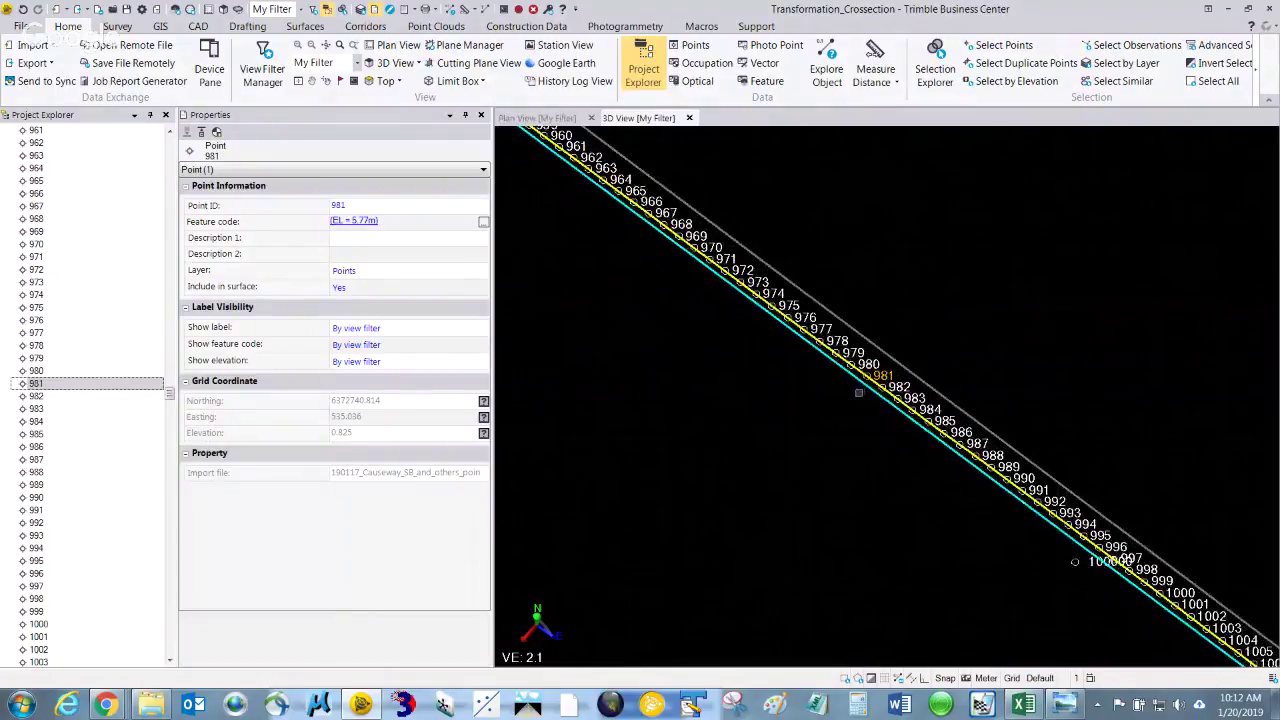
{"action": "scroll", "coordinate": [858, 392], "scroll_direction": "up", "scroll_amount": 4}
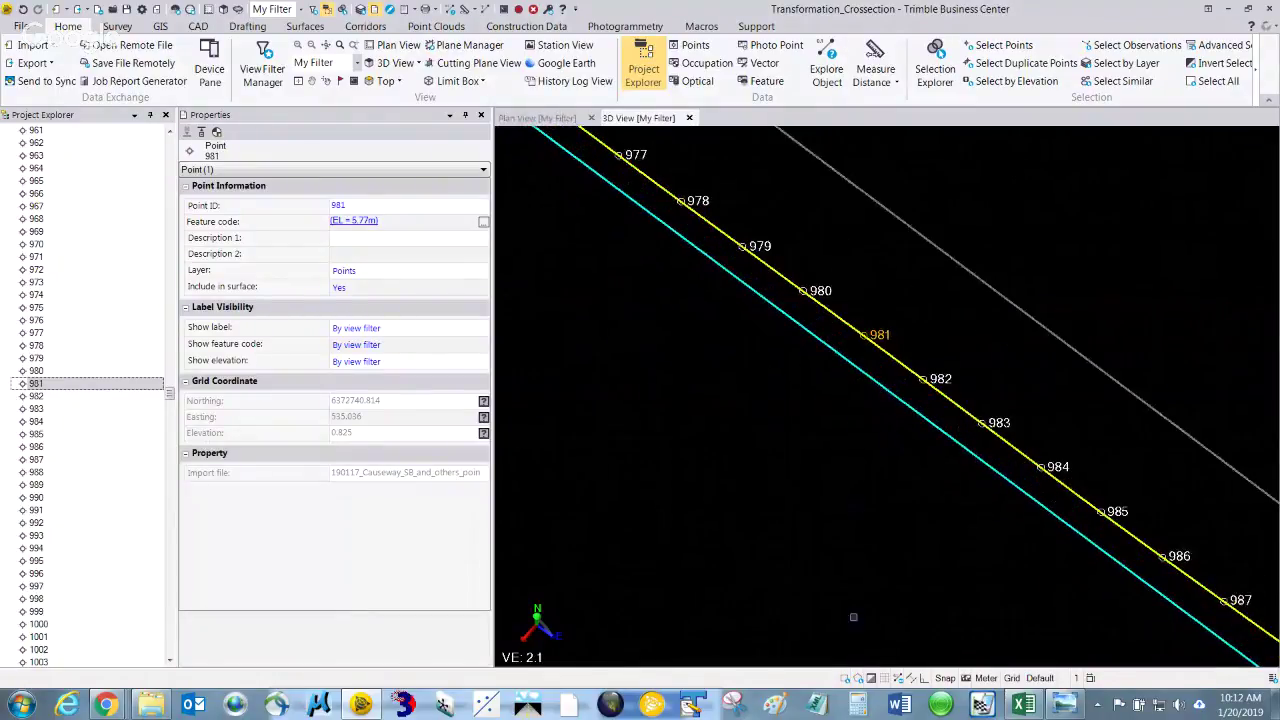
Examine the causeway alignment from the side in 3D, with the three long lines running down from its ends and middle
{"action": "scroll", "coordinate": [935, 572], "scroll_direction": "down", "scroll_amount": 3}
{"action": "scroll", "coordinate": [923, 551], "scroll_direction": "down", "scroll_amount": 5}
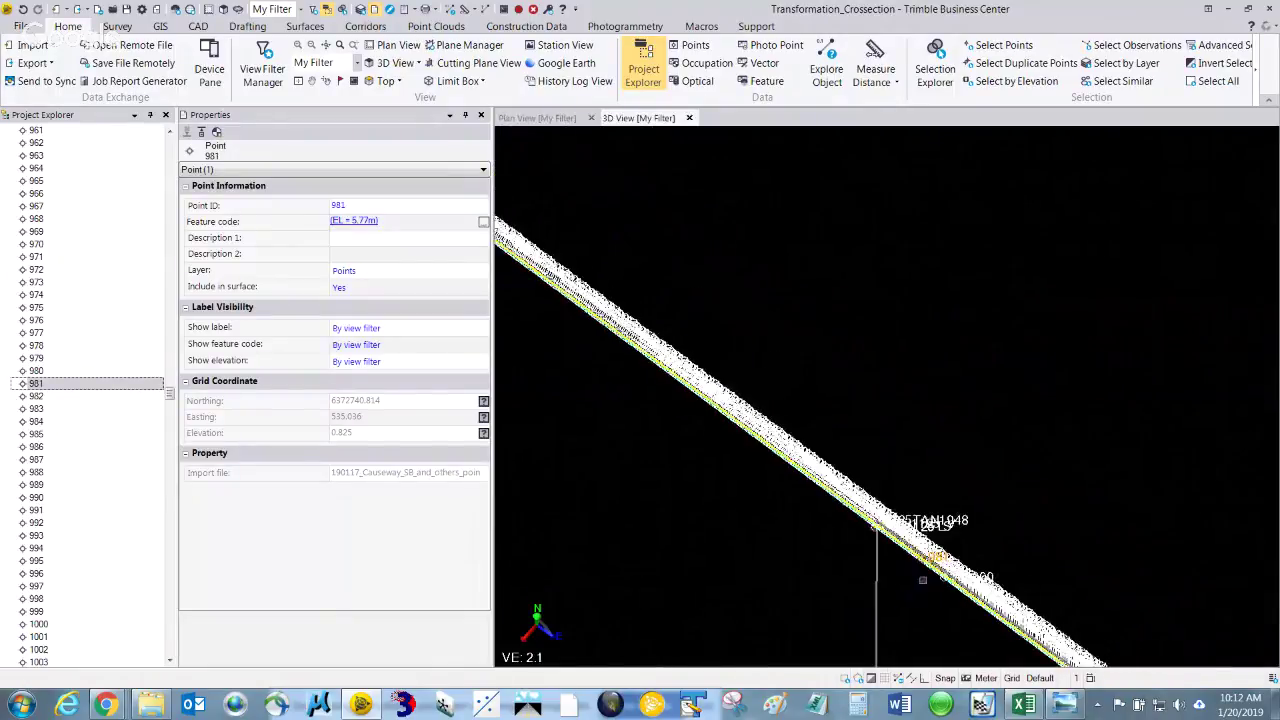
{"action": "middle_click_drag", "start_coordinate": [1016, 566], "coordinate": [1006, 557]}
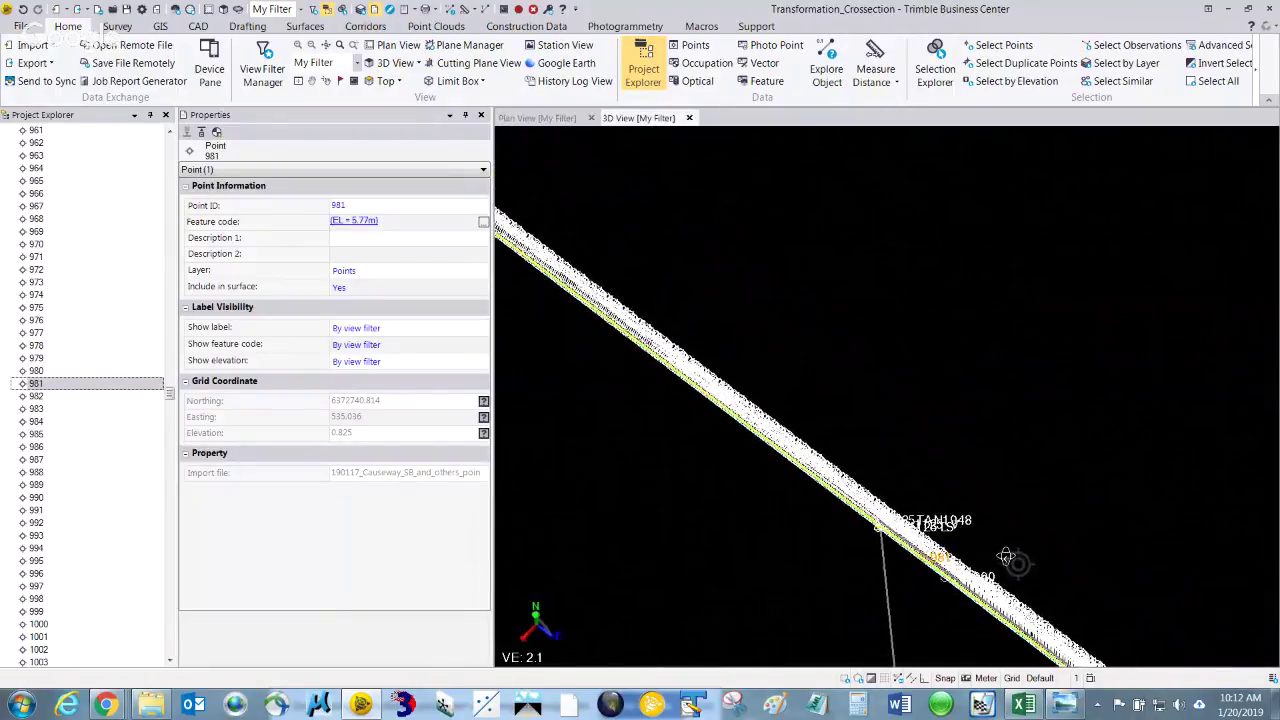
{"action": "middle_click_drag", "start_coordinate": [624, 368], "coordinate": [613, 242]}
{"action": "mouse_move", "coordinate": [806, 350]}
{"action": "middle_mouse_down"}
{"action": "mouse_move", "coordinate": [797, 320]}
{"action": "mouse_move", "coordinate": [782, 320]}
{"action": "mouse_move", "coordinate": [799, 319]}
{"action": "middle_mouse_up"}
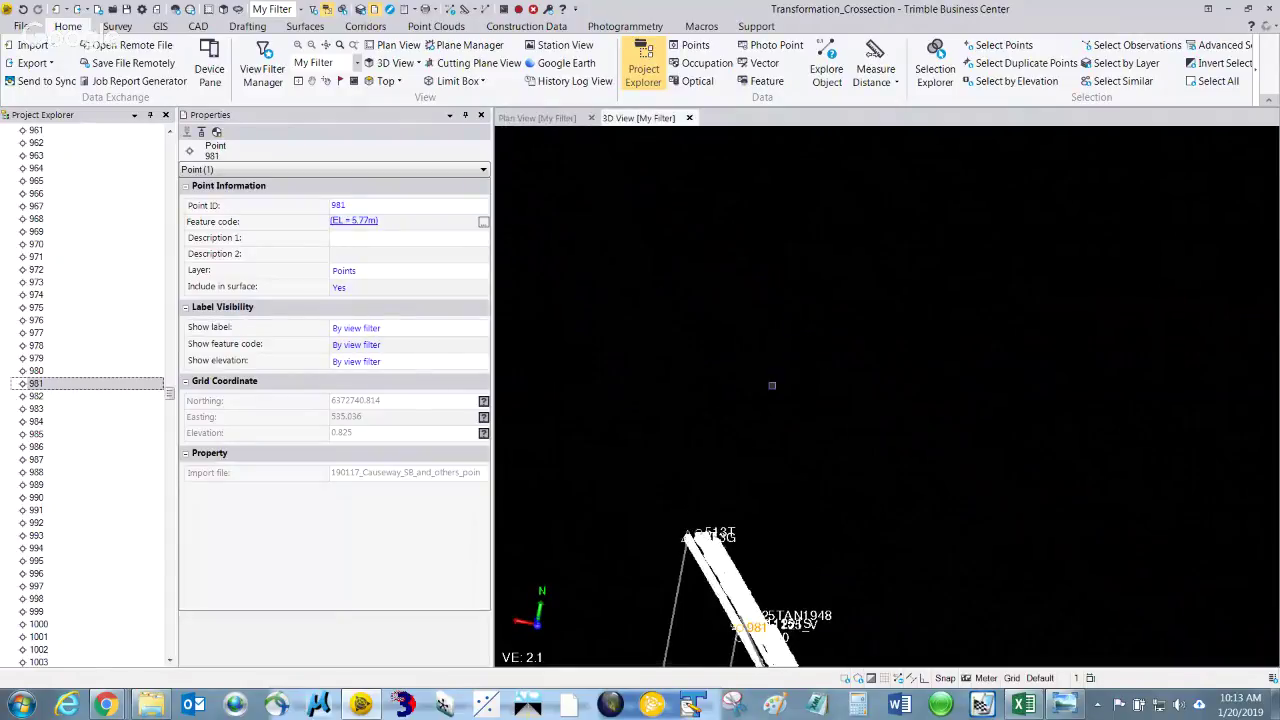
{"action": "middle_click_drag", "start_coordinate": [796, 641], "coordinate": [798, 620]}
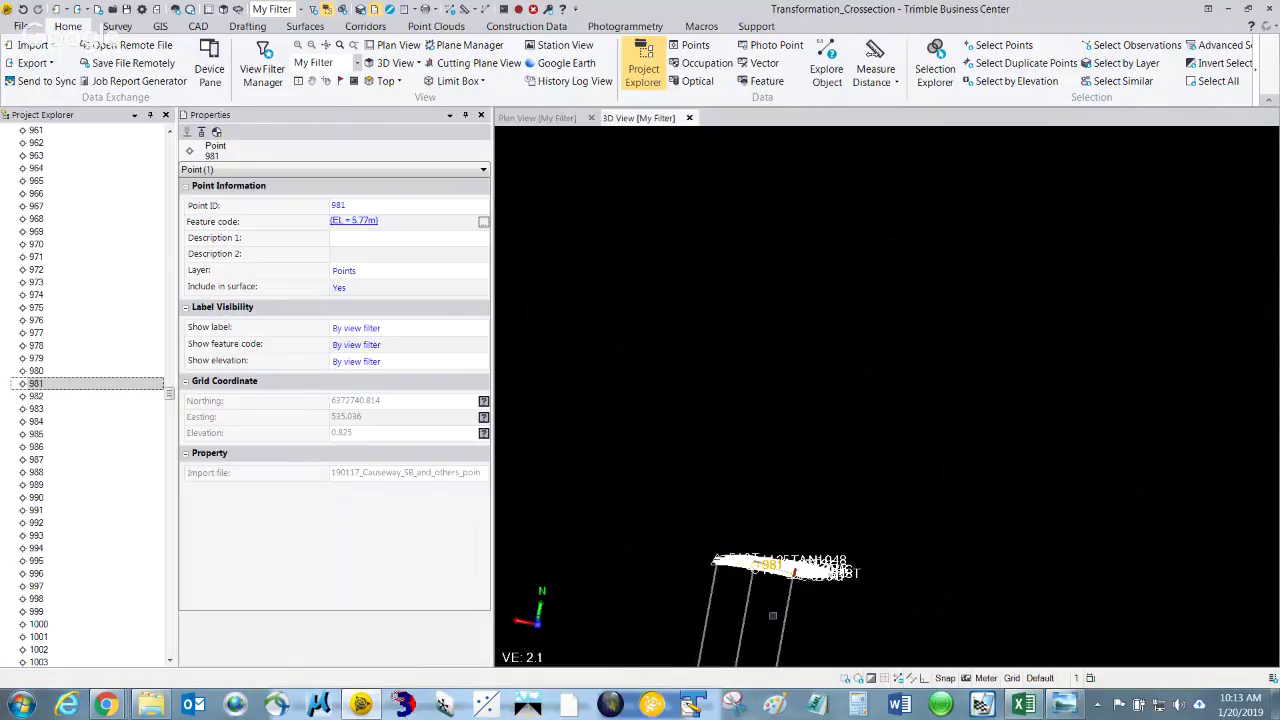
{"action": "scroll", "coordinate": [772, 615], "scroll_direction": "up", "scroll_amount": 3}
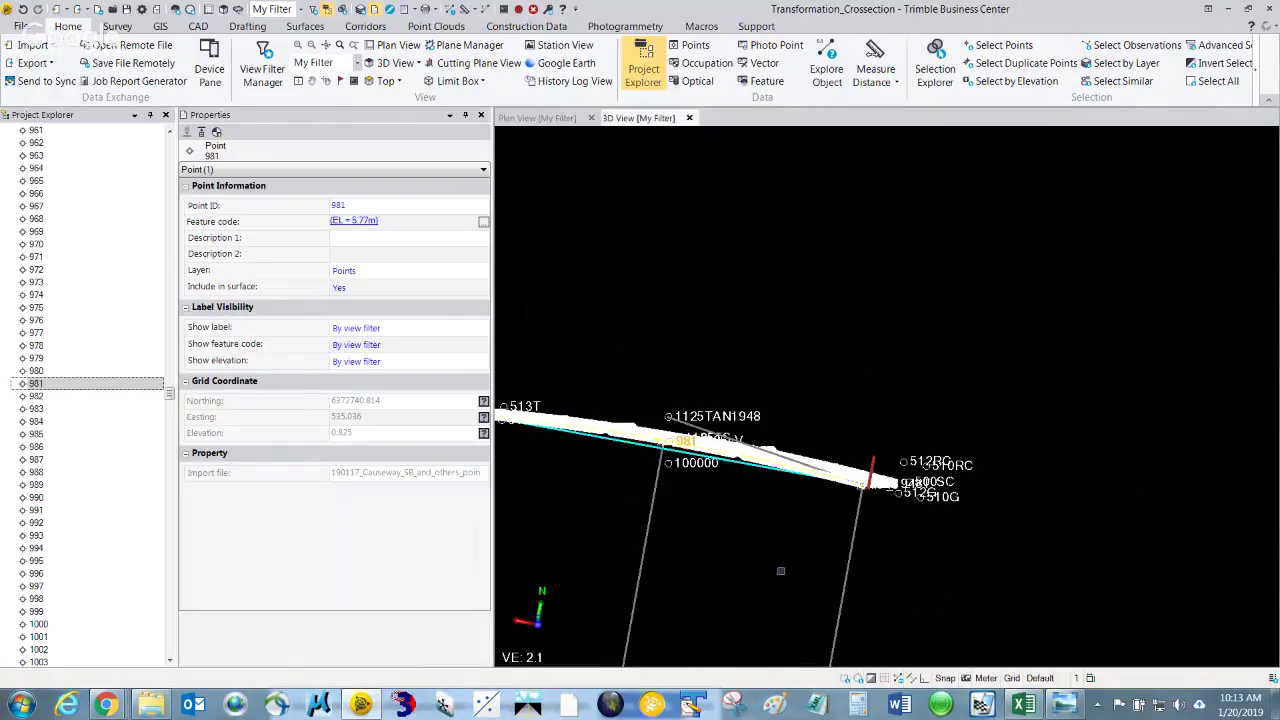
{"action": "middle_click_drag", "start_coordinate": [885, 381], "coordinate": [1014, 301]}
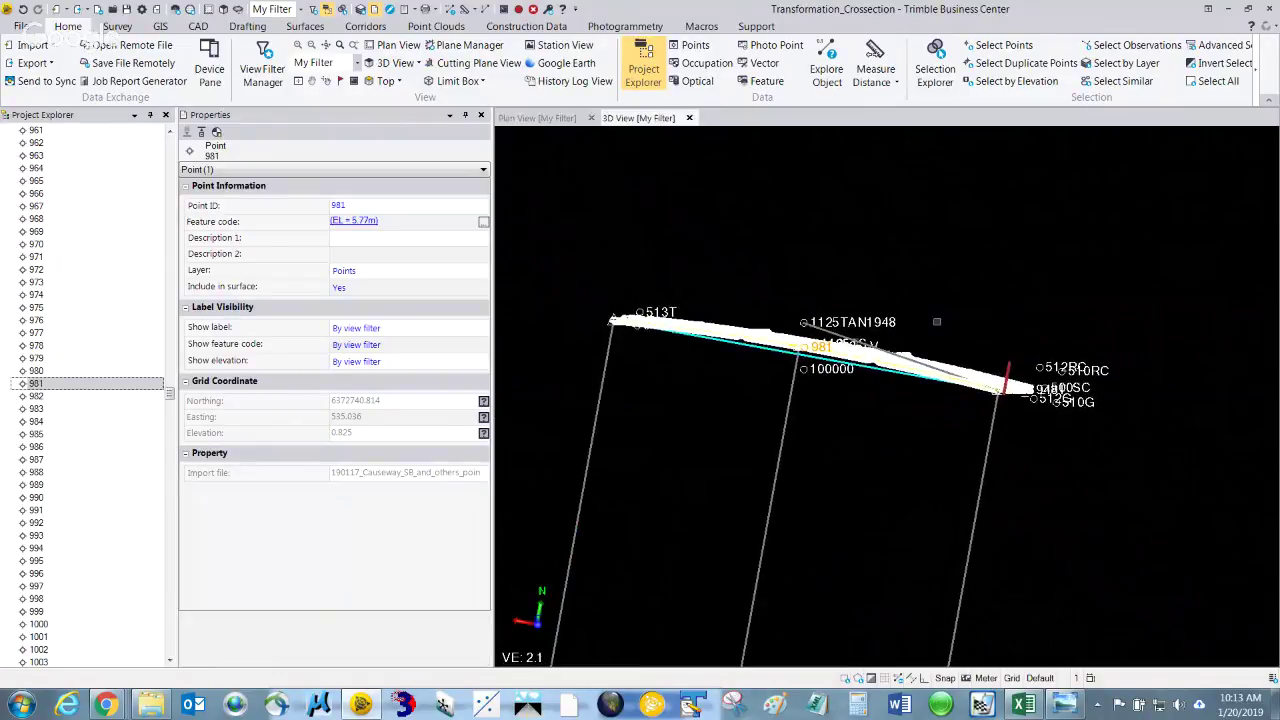
Inspect the SB_1948T end of the alignment, including the converging tangent and chord lines, and show the properties of point 500SC
{"action": "scroll", "coordinate": [917, 420], "scroll_direction": "up", "scroll_amount": 3}
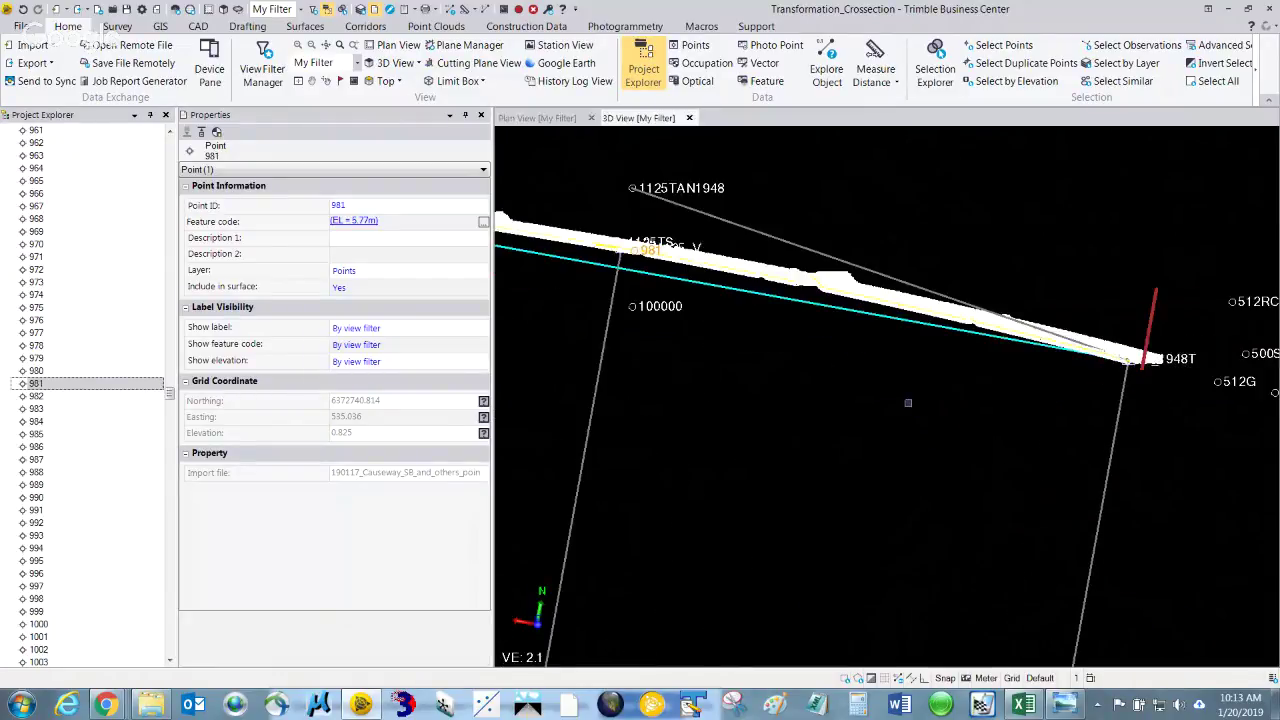
{"action": "scroll", "coordinate": [952, 372], "scroll_direction": "up", "scroll_amount": 2}
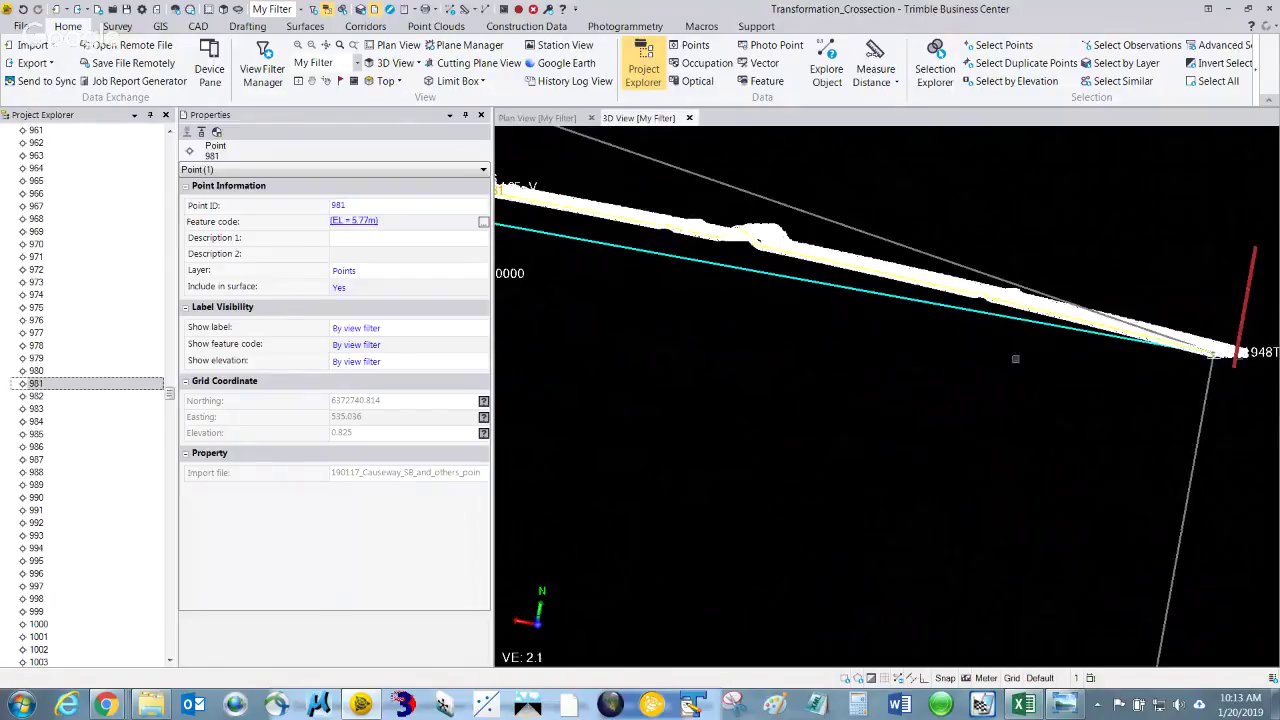
{"action": "scroll", "coordinate": [1004, 350], "scroll_direction": "down", "scroll_amount": 1}
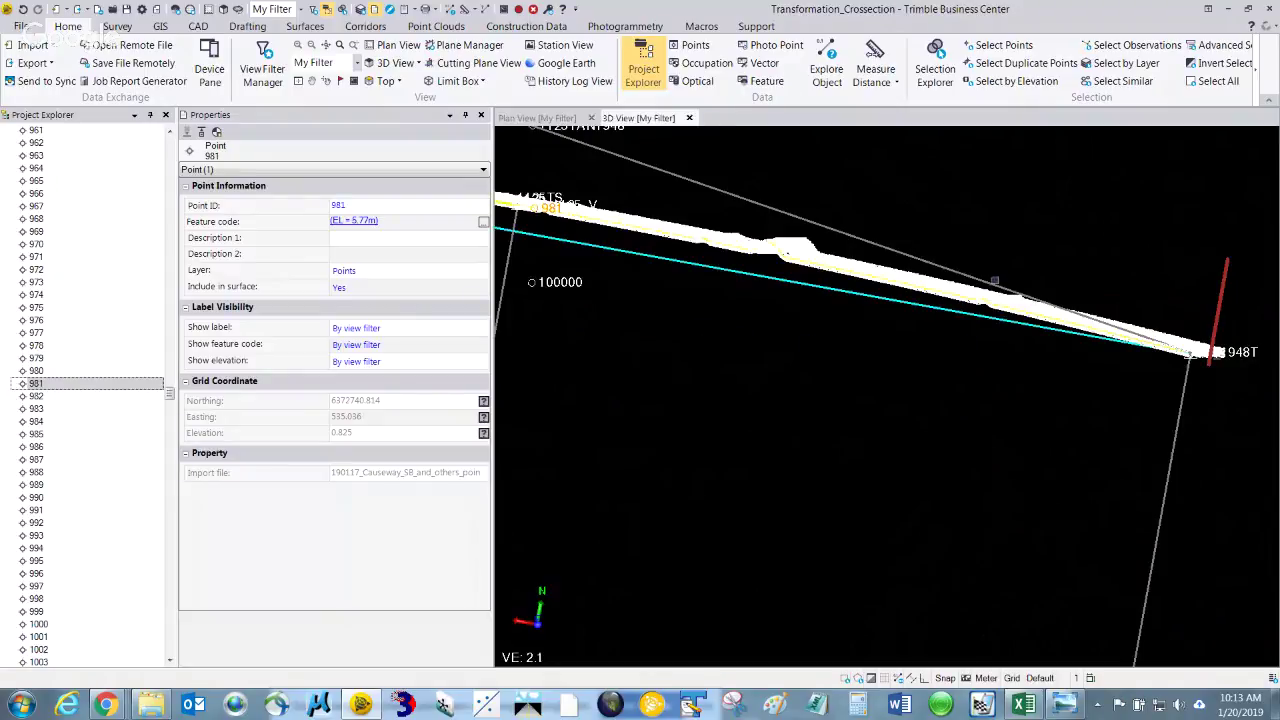
{"action": "scroll", "coordinate": [995, 287], "scroll_direction": "up", "scroll_amount": 2}
{"action": "middle_click_drag", "start_coordinate": [993, 288], "coordinate": [912, 341]}
{"action": "scroll", "coordinate": [912, 341], "scroll_direction": "down", "scroll_amount": 3}
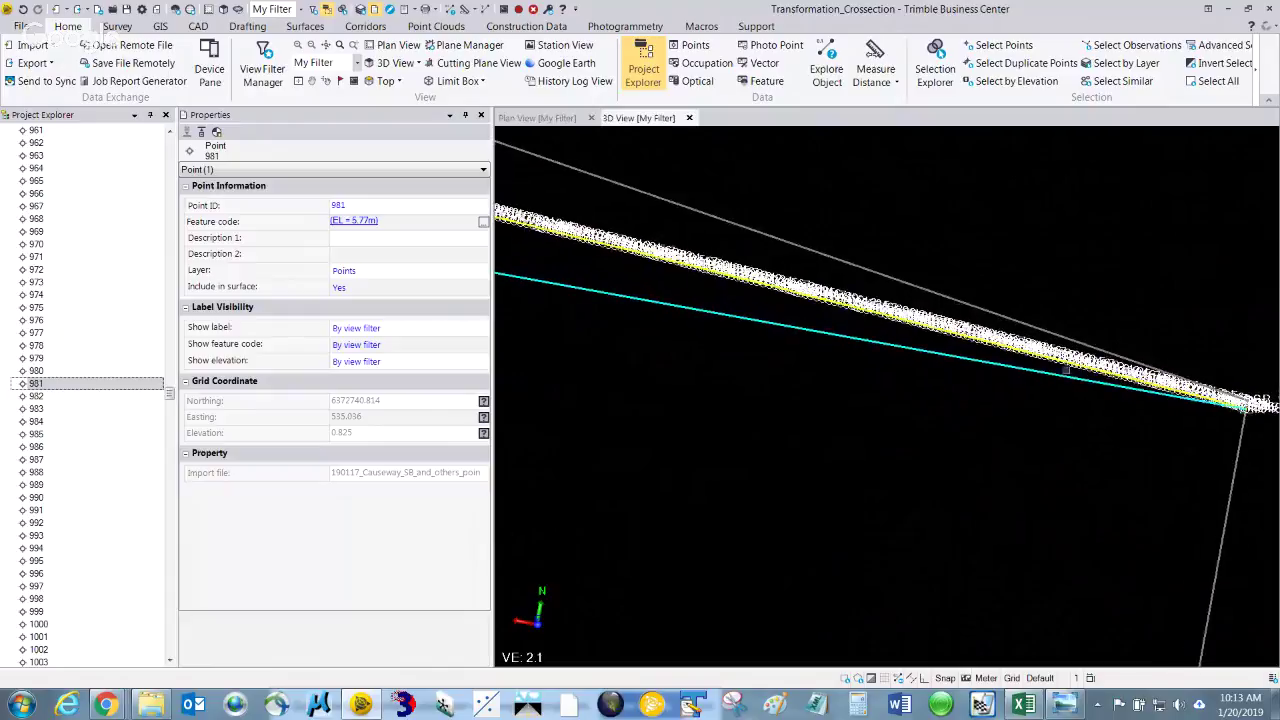
{"action": "scroll", "coordinate": [1134, 423], "scroll_direction": "down", "scroll_amount": 3}
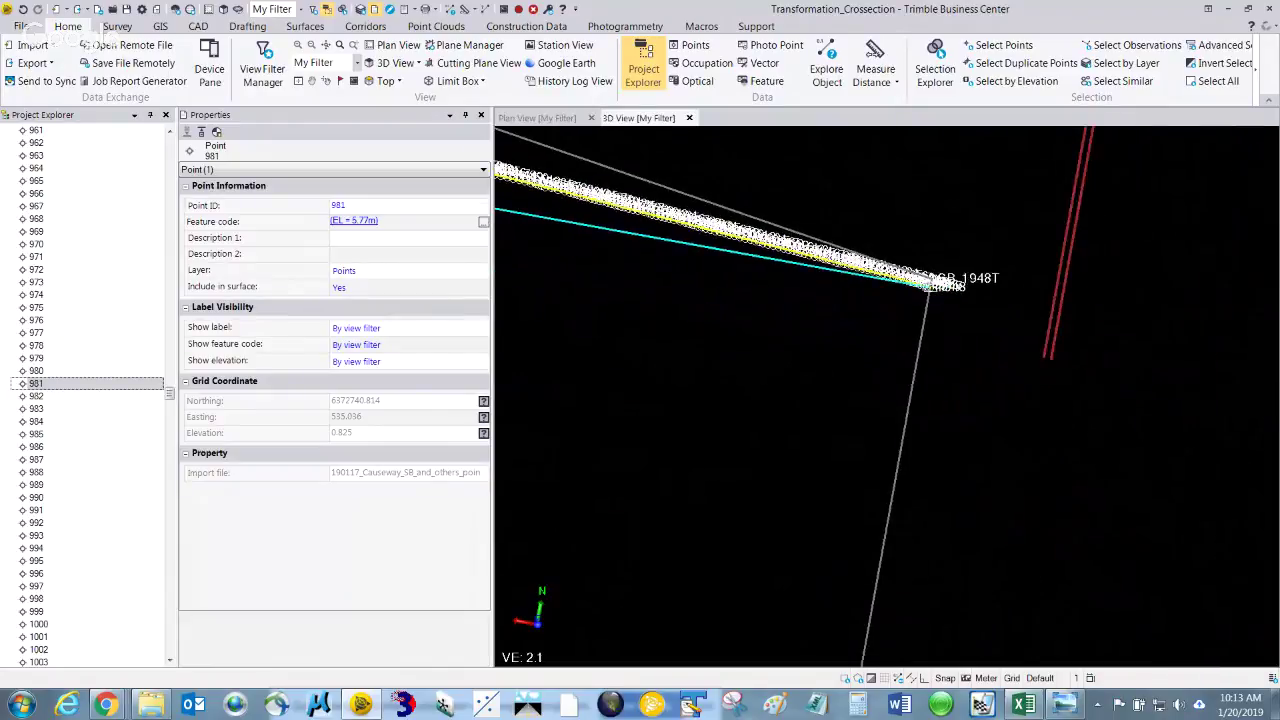
{"action": "middle_click_drag", "start_coordinate": [907, 305], "coordinate": [894, 319], "text": "shift"}
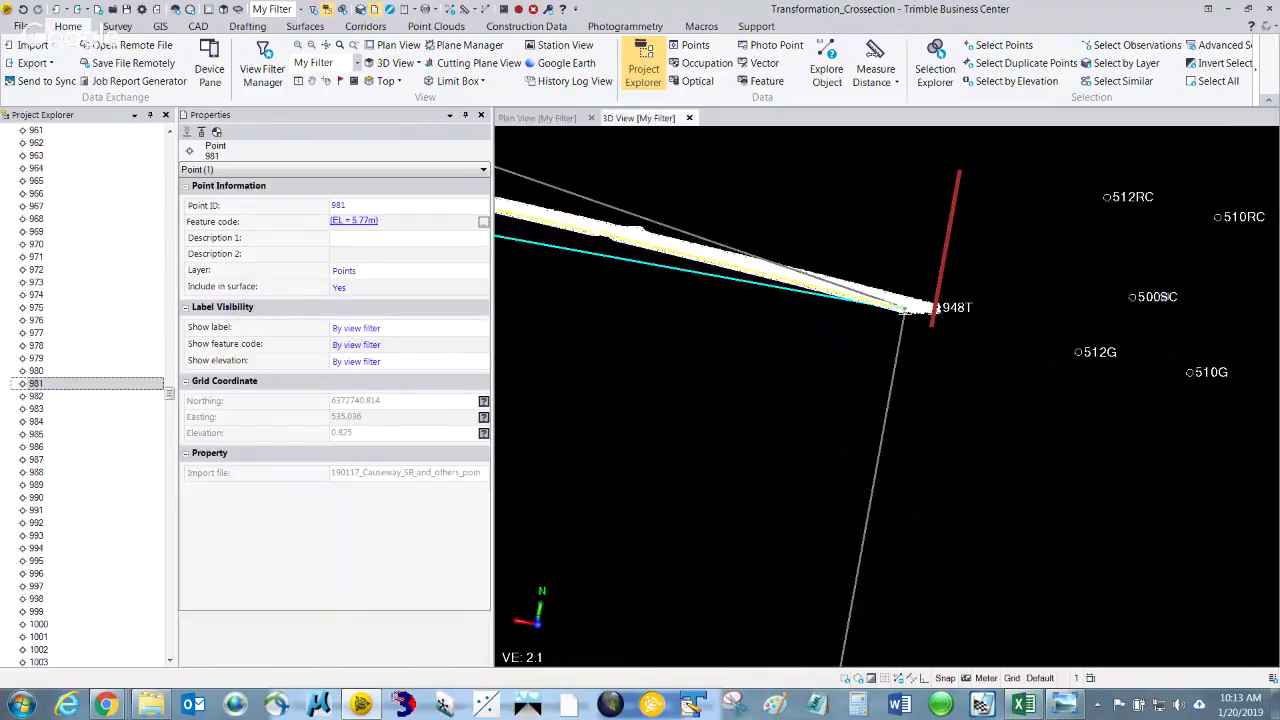
{"action": "left_click", "coordinate": [1162, 297]}
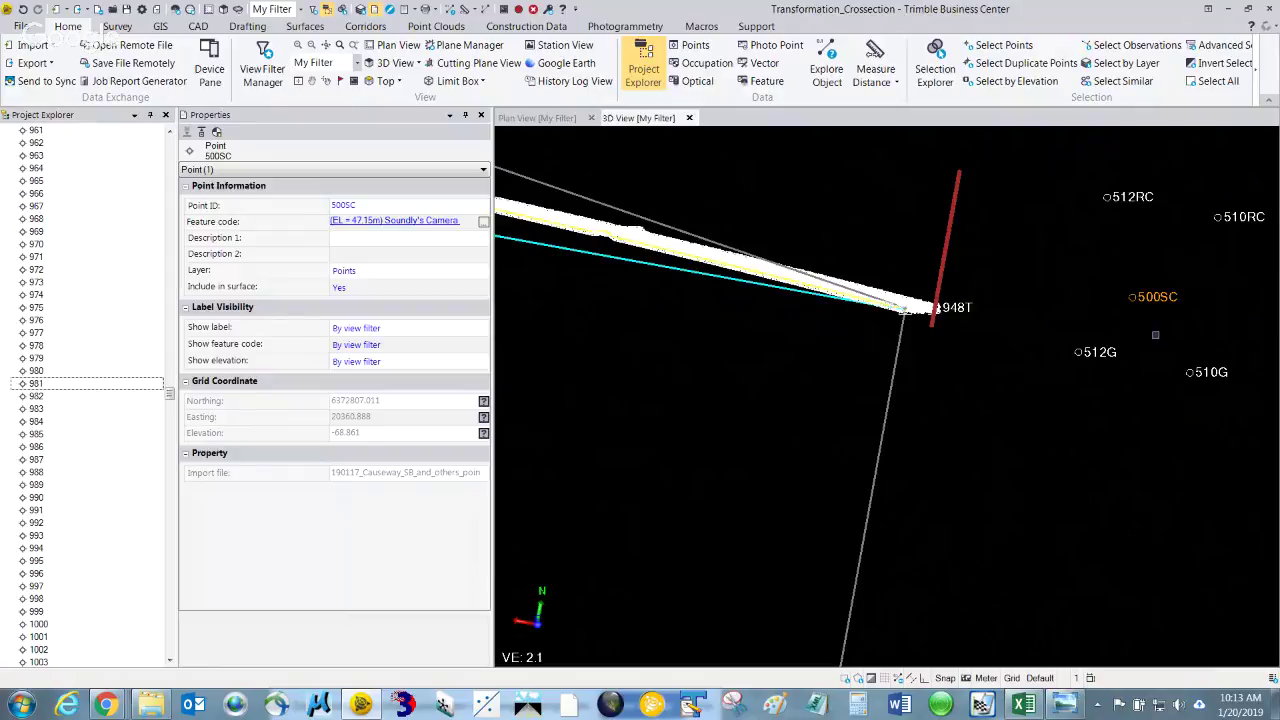
Deselect point 500SC, show the properties of roof corner point 512RC, and clear the selection
{"action": "right_click", "coordinate": [1056, 296]}
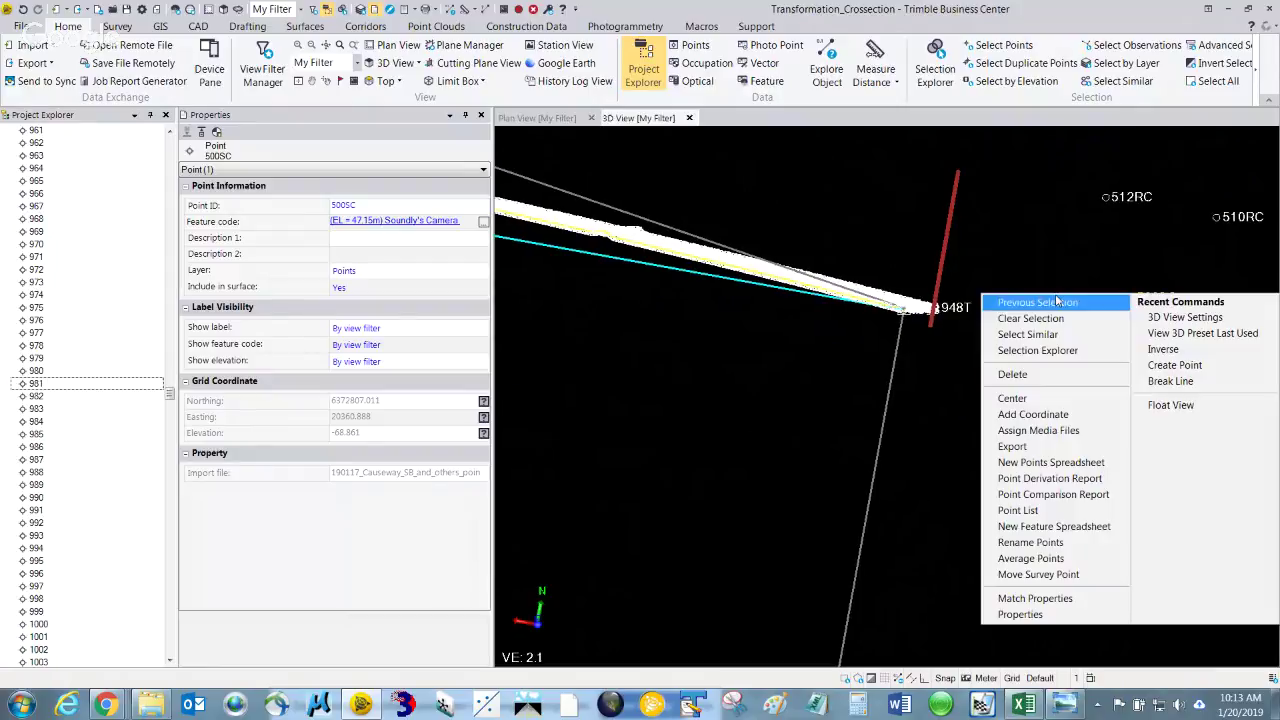
{"action": "left_click", "coordinate": [1050, 254]}
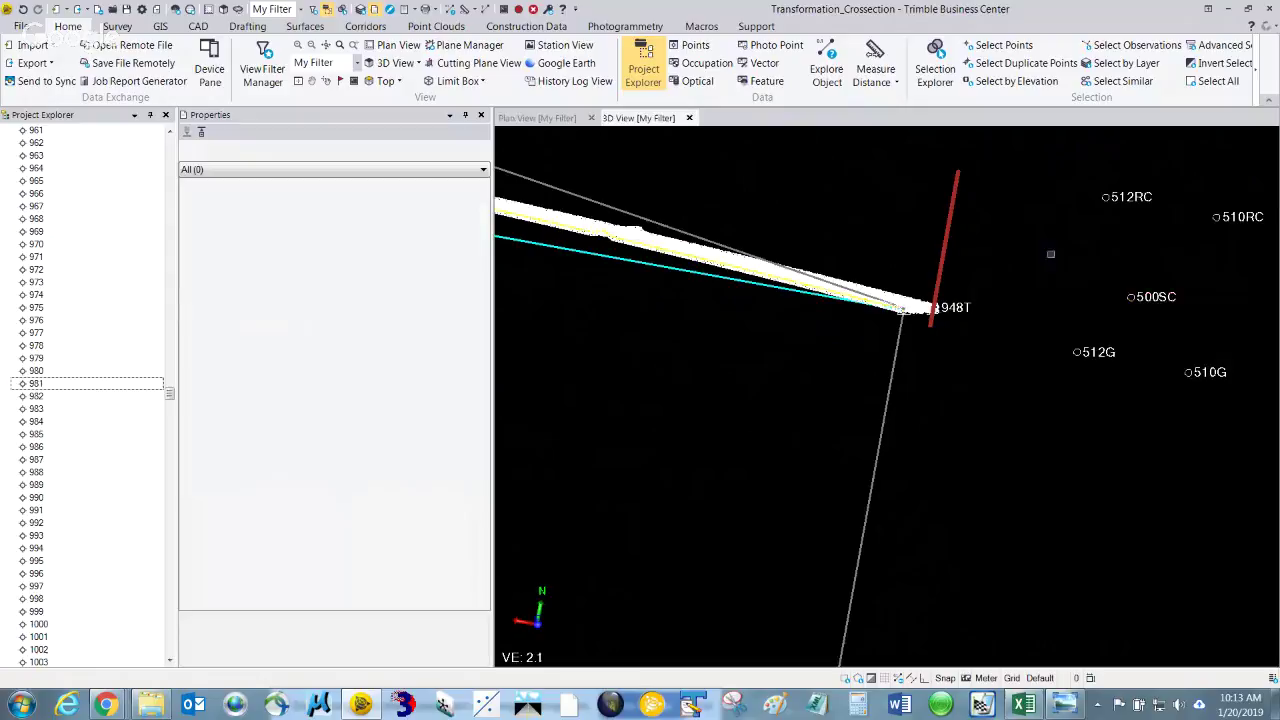
{"action": "left_click", "coordinate": [1126, 197]}
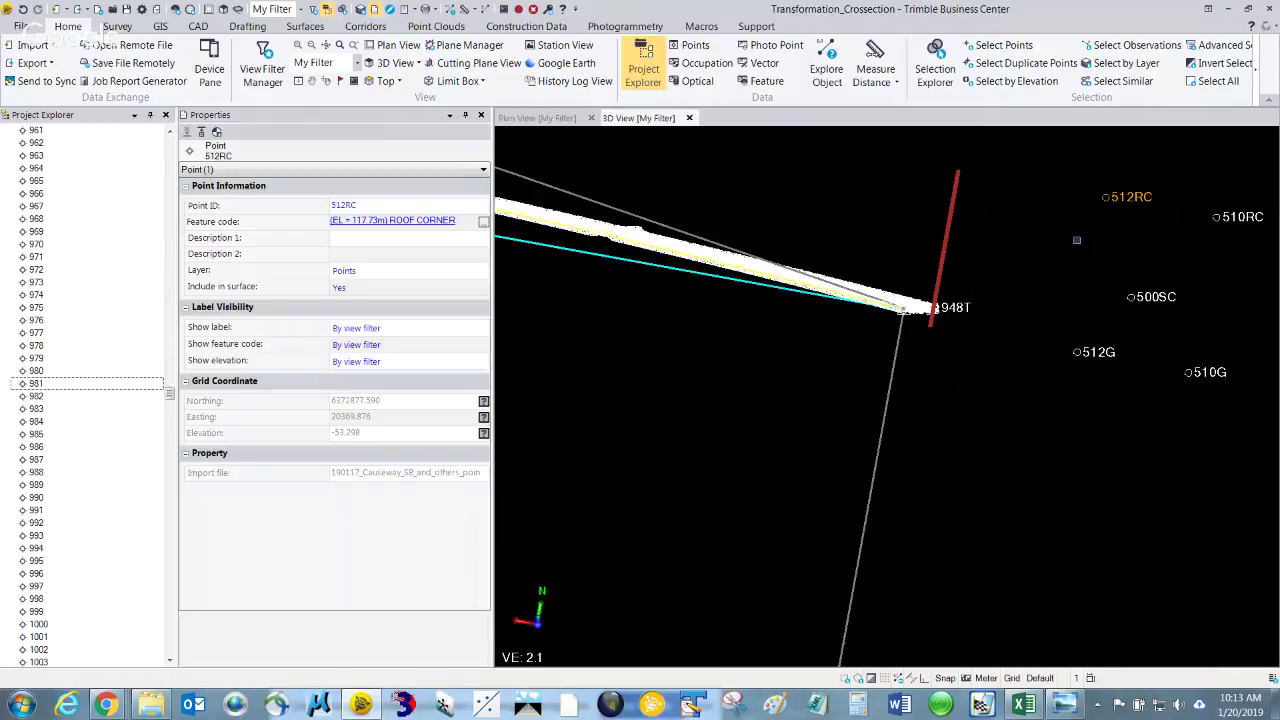
{"action": "left_click", "coordinate": [1066, 224]}
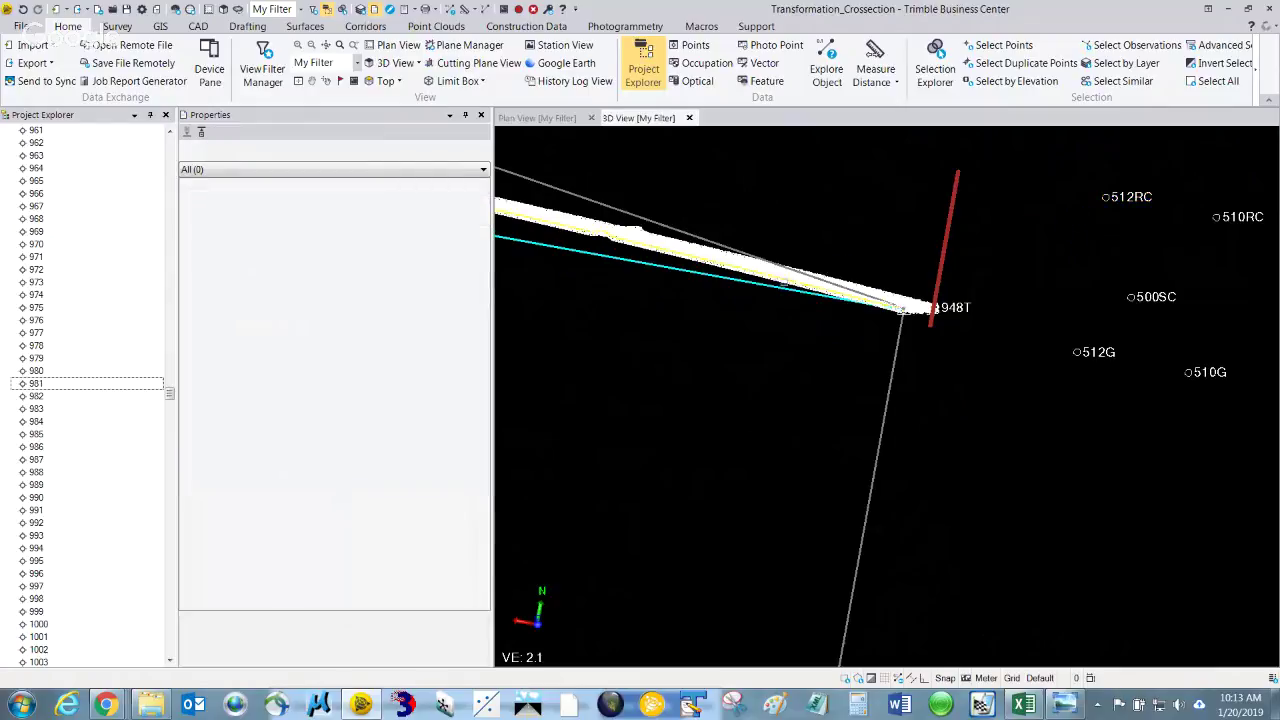
Follow the alignment away from the SB_1948T end and examine points 1735 to 1749 between the grey tangent and cyan chord lines
{"action": "scroll", "coordinate": [803, 334], "scroll_direction": "down", "scroll_amount": 4}
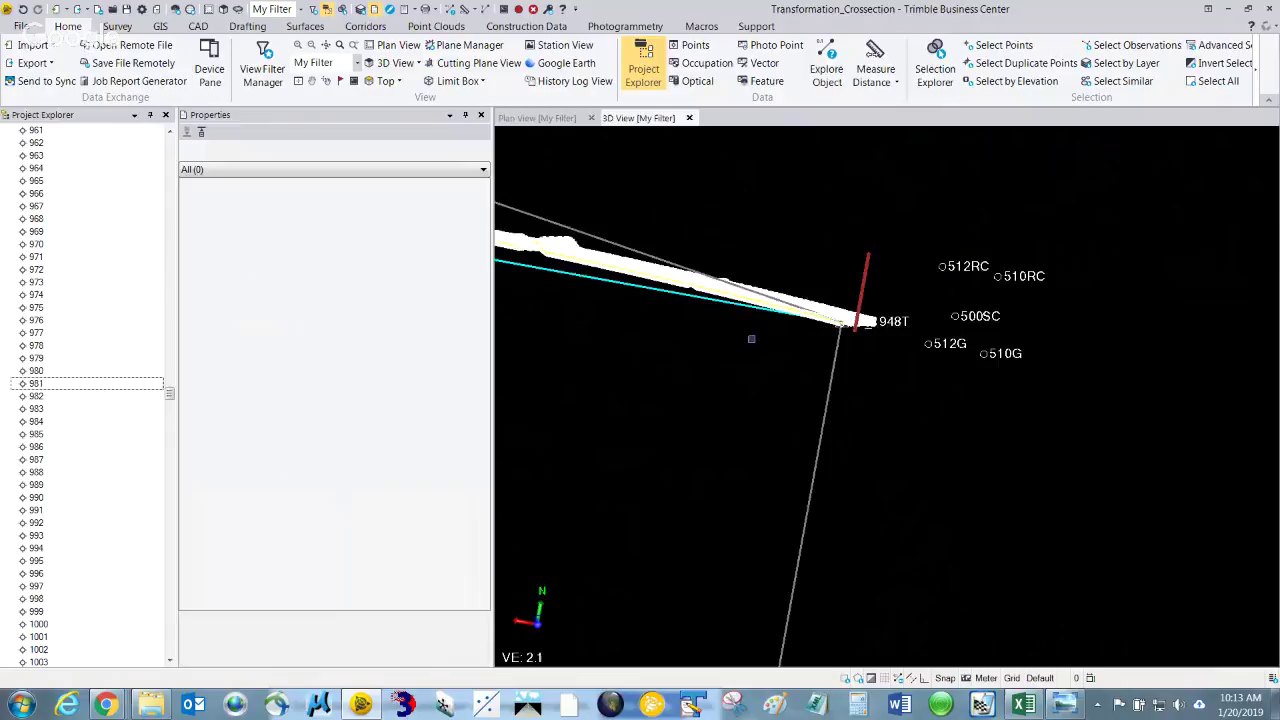
{"action": "middle_click_drag", "start_coordinate": [742, 350], "coordinate": [982, 394]}
{"action": "scroll", "coordinate": [791, 333], "scroll_direction": "up", "scroll_amount": 5}
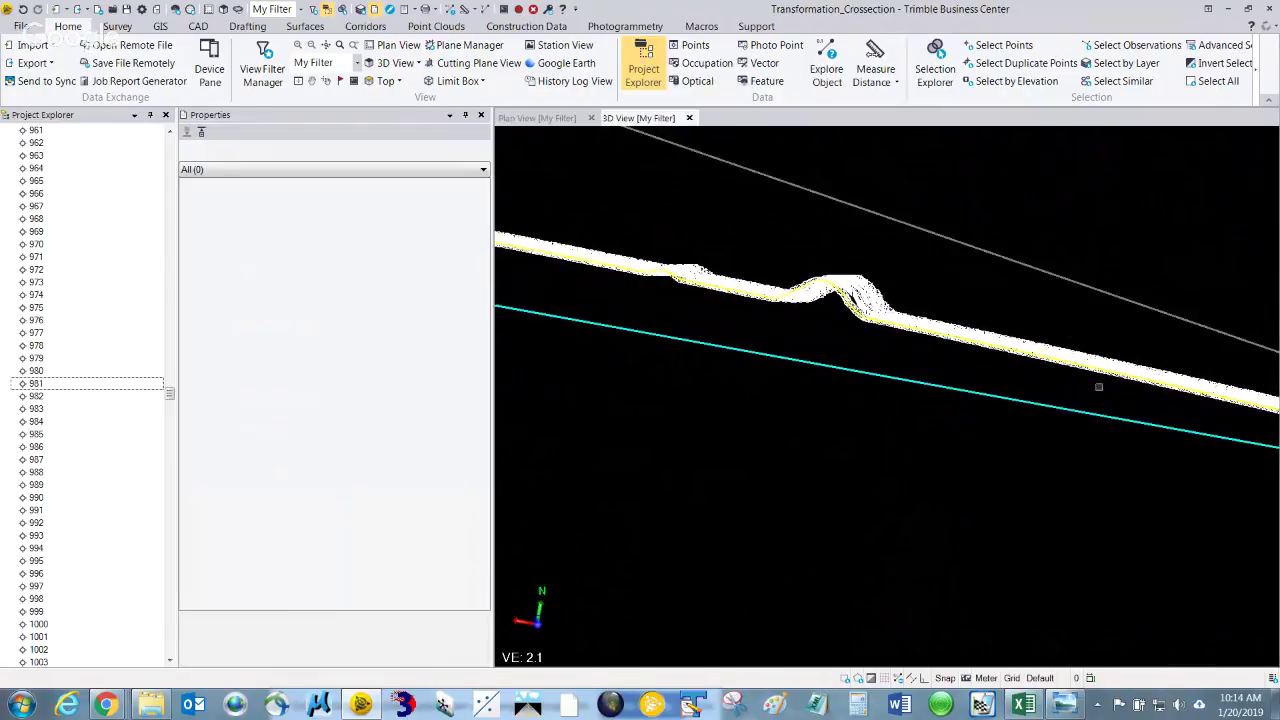
{"action": "middle_click_drag", "start_coordinate": [1098, 386], "coordinate": [791, 266]}
{"action": "middle_click_drag", "start_coordinate": [1069, 318], "coordinate": [1053, 318], "text": "shift"}
{"action": "middle_click_drag", "start_coordinate": [1224, 414], "coordinate": [1200, 403], "text": "shift"}
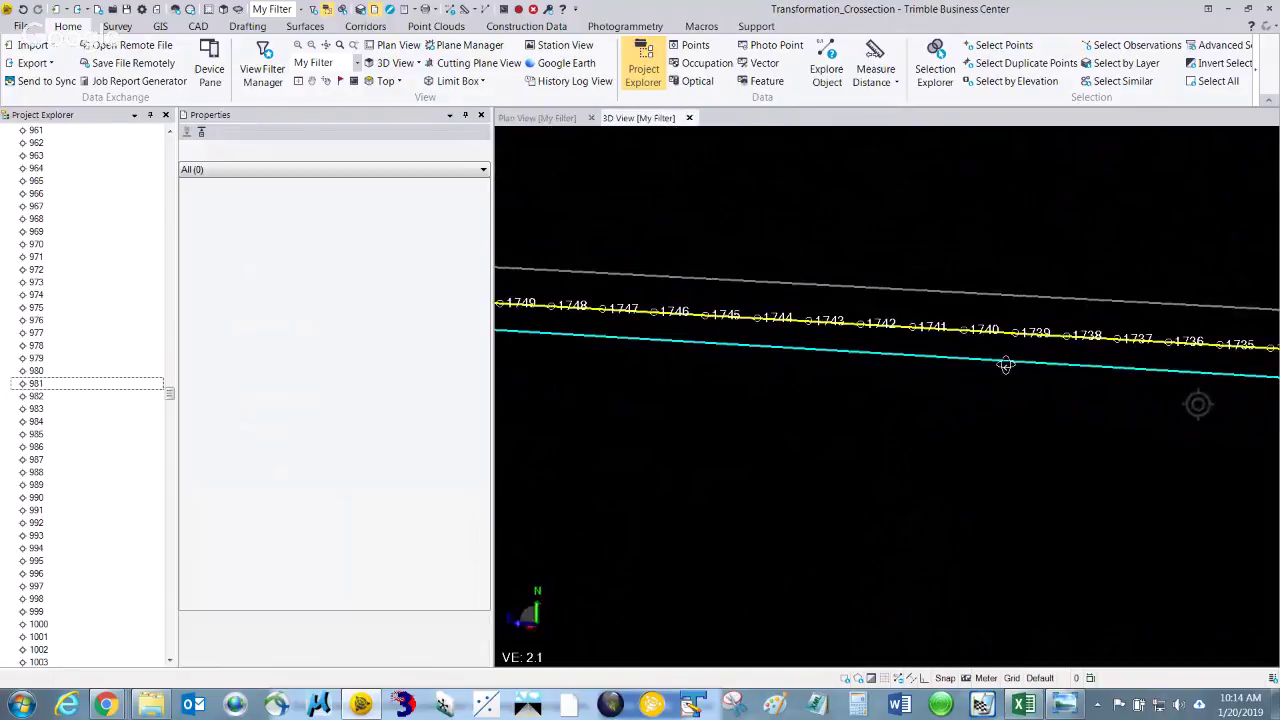
{"action": "right_click", "coordinate": [953, 390]}
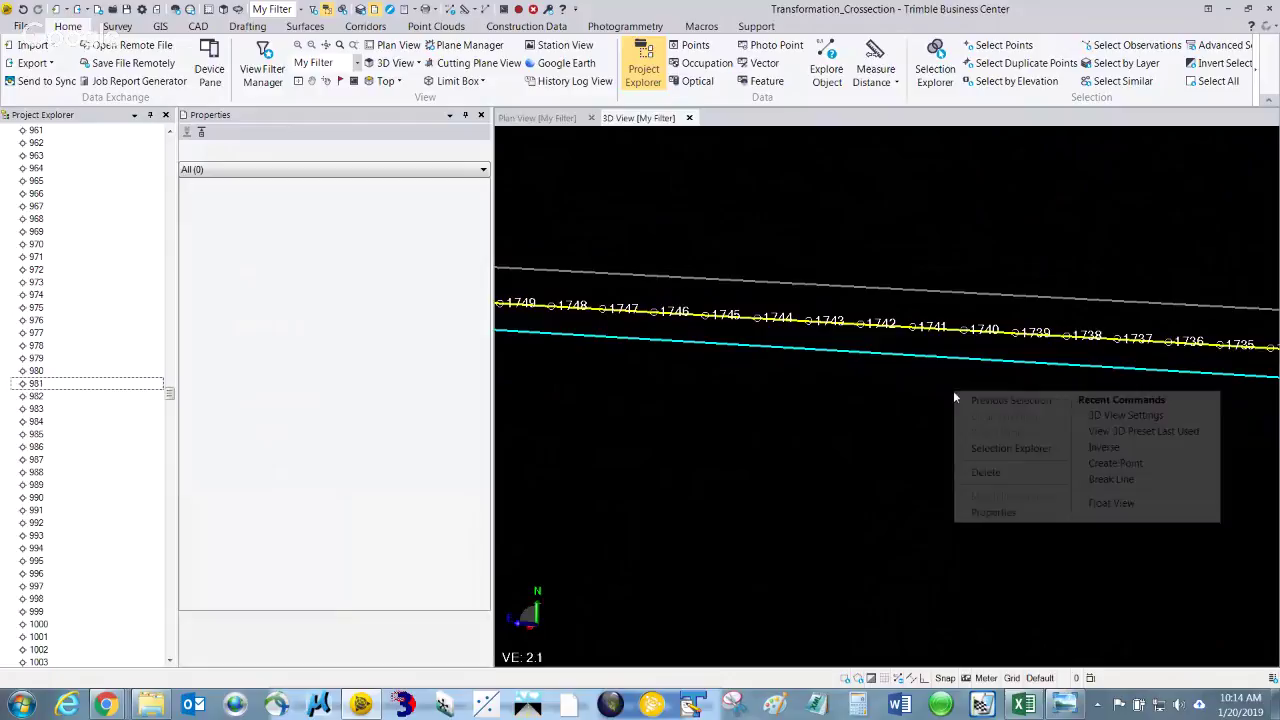
{"action": "left_click", "coordinate": [910, 399]}
{"action": "right_click", "coordinate": [910, 400]}
{"action": "left_click", "coordinate": [918, 385]}
Examine the alignment in 3D from its SB_1948T end towards its middle, including the long line running down from that end
{"action": "scroll", "coordinate": [913, 379], "scroll_direction": "down", "scroll_amount": 5}
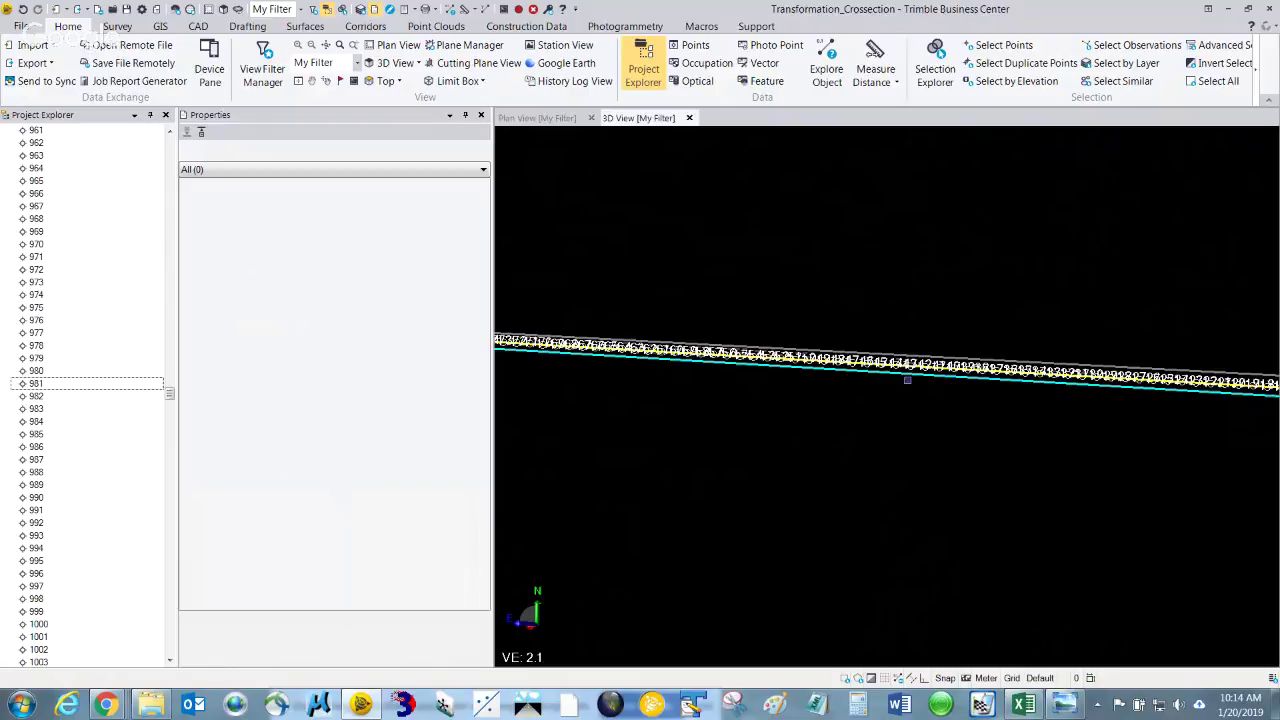
{"action": "scroll", "coordinate": [808, 447], "scroll_direction": "down", "scroll_amount": 5}
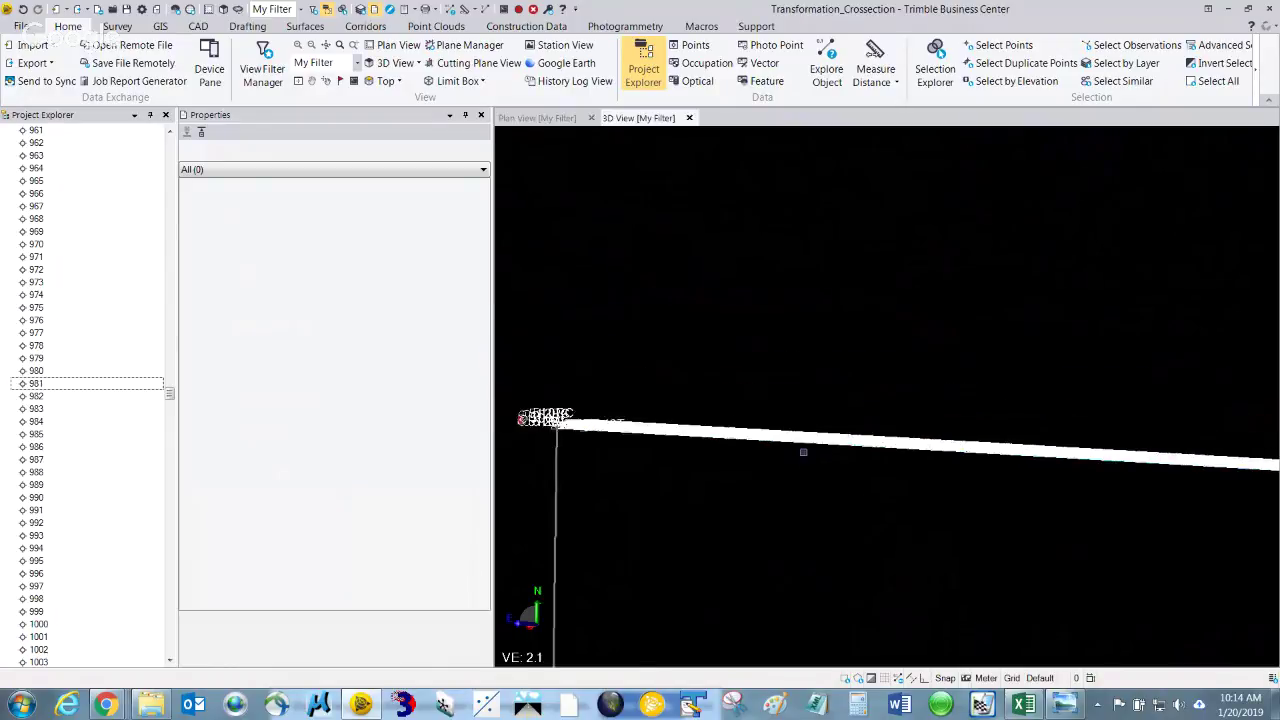
{"action": "mouse_move", "coordinate": [812, 527]}
{"action": "middle_mouse_down"}
{"action": "mouse_move", "coordinate": [766, 463]}
{"action": "mouse_move", "coordinate": [729, 449]}
{"action": "mouse_move", "coordinate": [810, 454]}
{"action": "middle_mouse_up"}
{"action": "scroll", "coordinate": [810, 454], "scroll_direction": "down", "scroll_amount": 6}
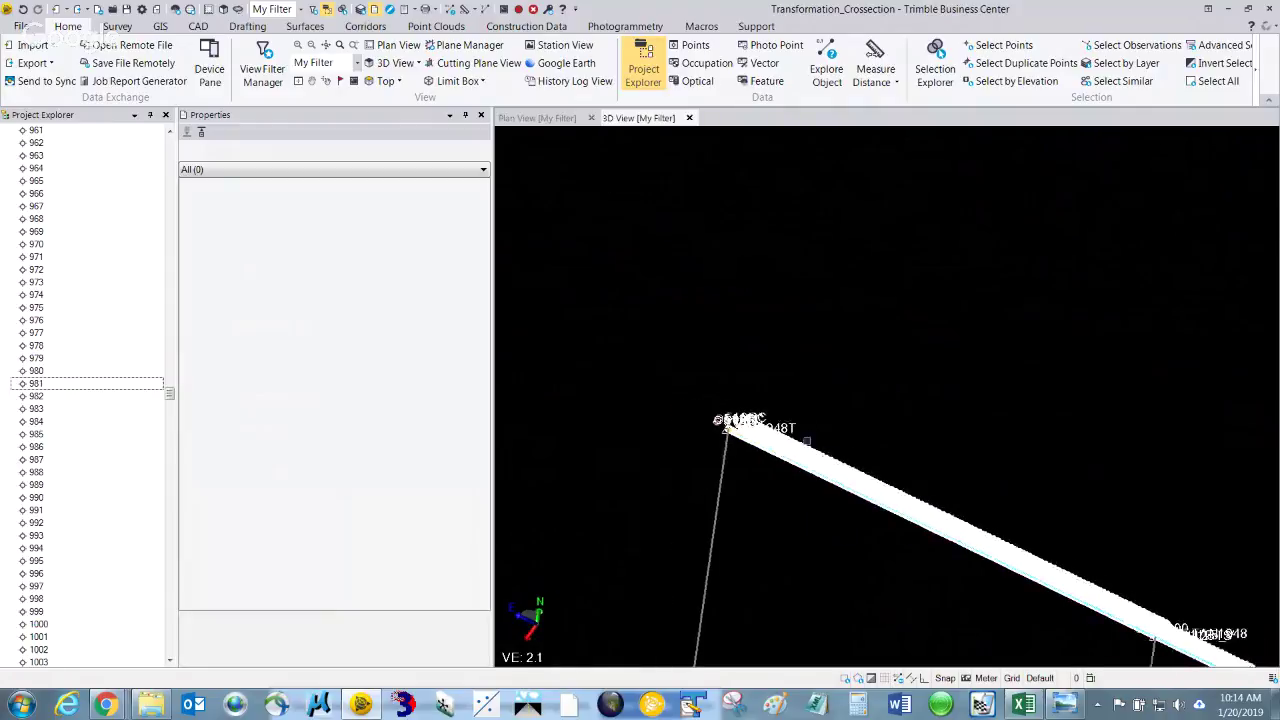
{"action": "middle_click_drag", "start_coordinate": [1103, 572], "coordinate": [1078, 587]}
Inspect the spacing between the yellow point line and the cyan chord around point 152, near the 513G end
{"action": "scroll", "coordinate": [1078, 587], "scroll_direction": "up", "scroll_amount": 6}
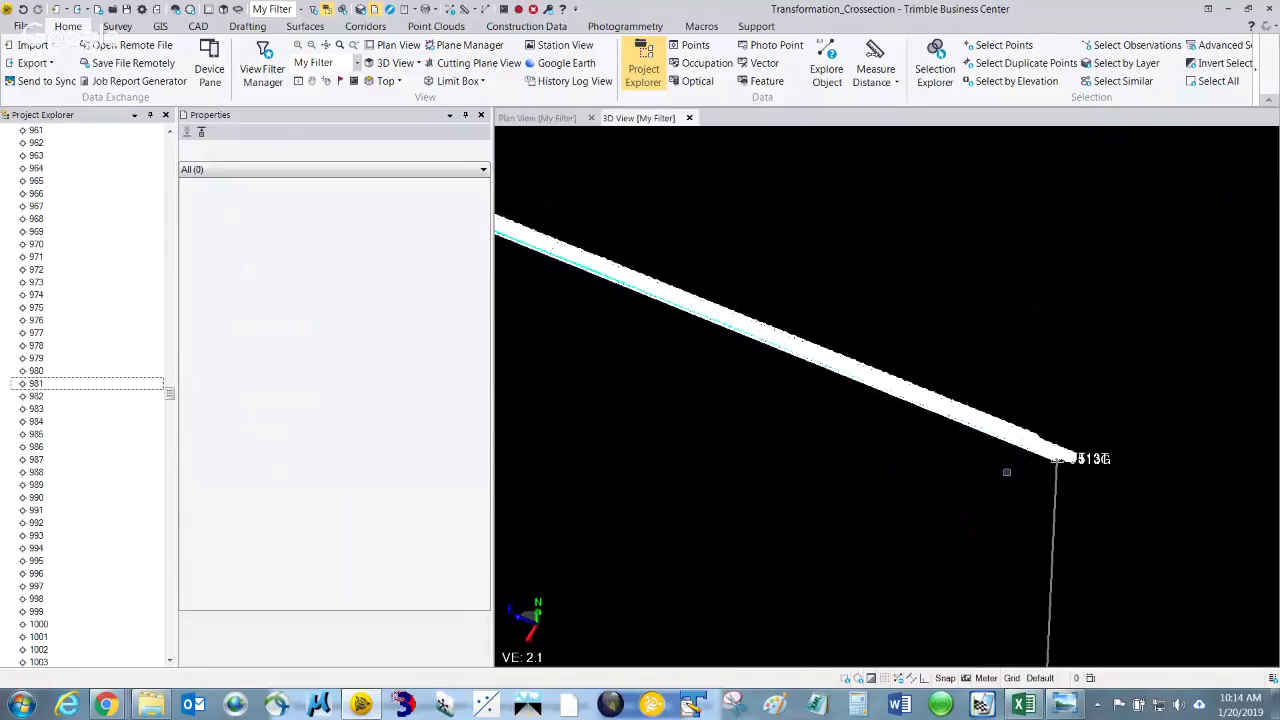
{"action": "scroll", "coordinate": [1005, 471], "scroll_direction": "up", "scroll_amount": 5}
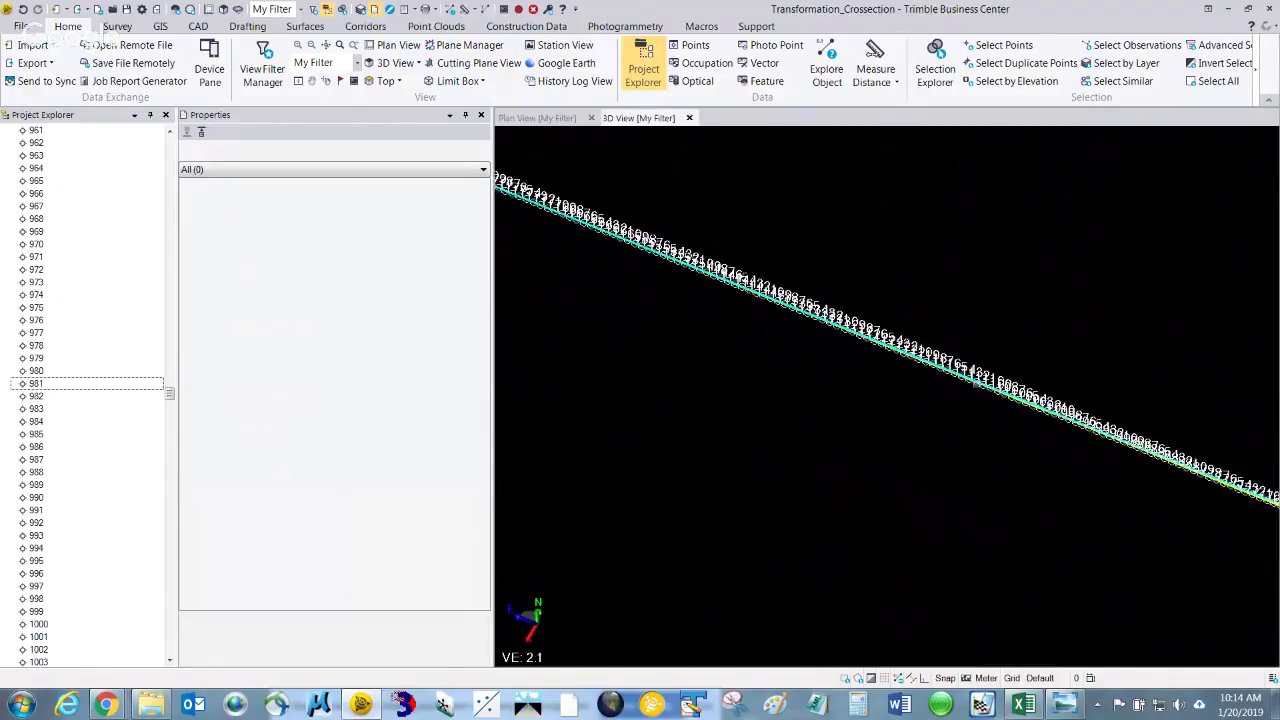
{"action": "middle_click_drag", "start_coordinate": [968, 380], "coordinate": [1018, 485]}
{"action": "scroll", "coordinate": [748, 346], "scroll_direction": "up", "scroll_amount": 5}
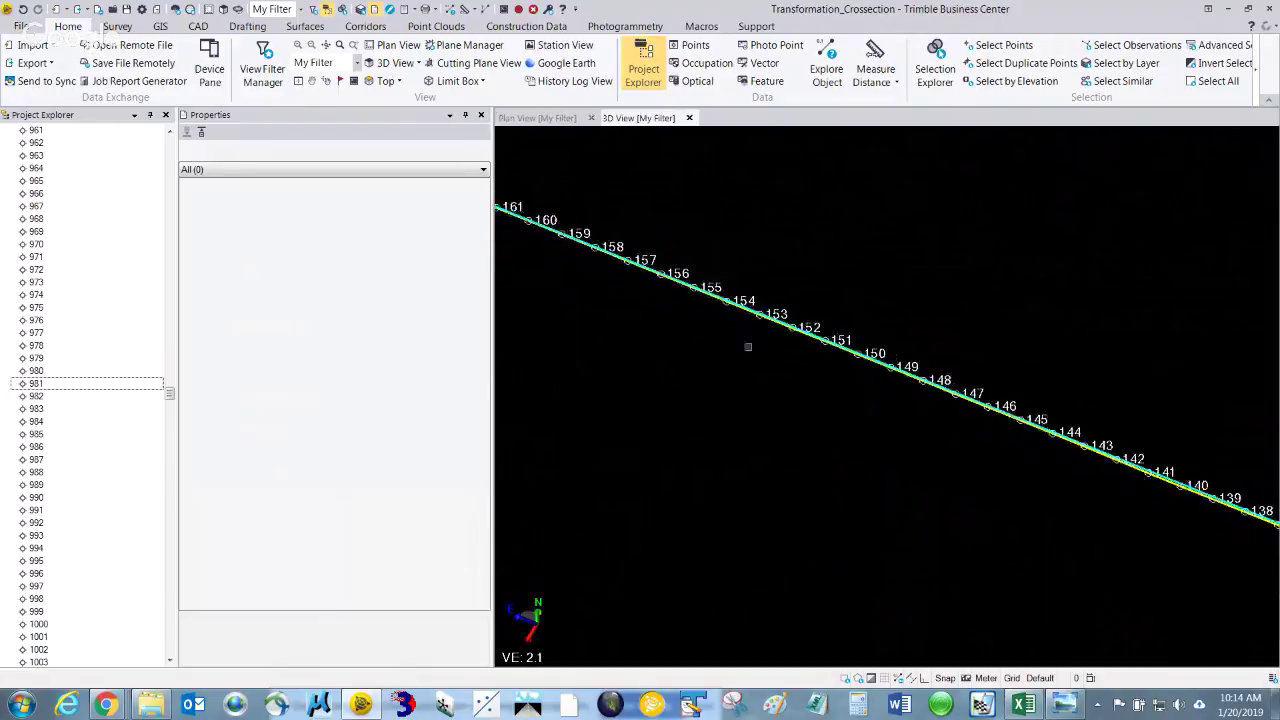
{"action": "scroll", "coordinate": [759, 337], "scroll_direction": "up", "scroll_amount": 6}
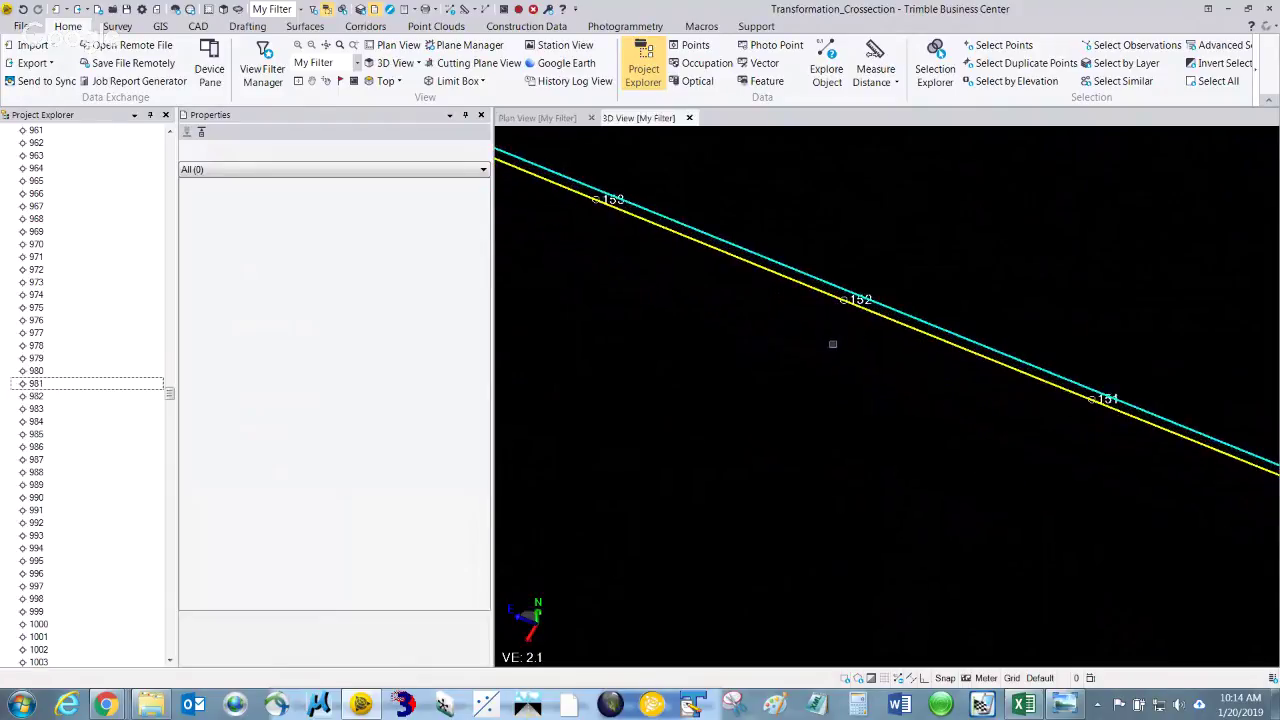
{"action": "scroll", "coordinate": [805, 344], "scroll_direction": "down", "scroll_amount": 6}
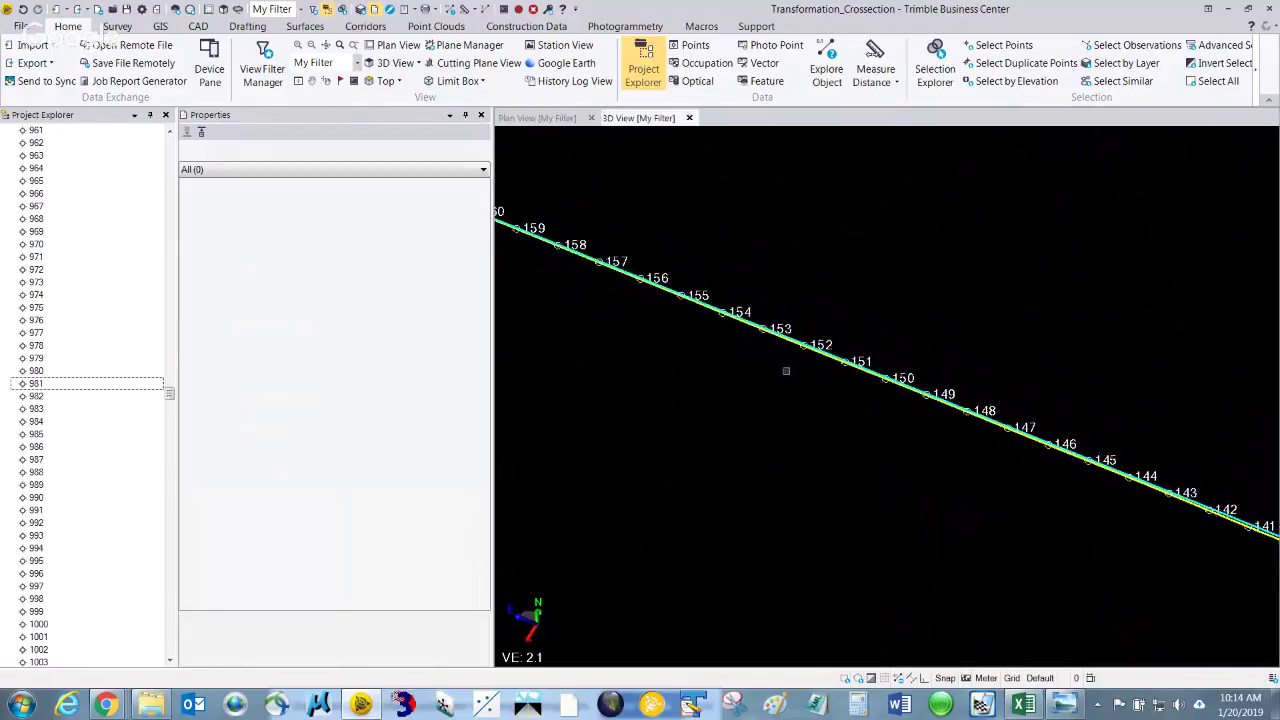
{"action": "scroll", "coordinate": [785, 373], "scroll_direction": "down", "scroll_amount": 8}
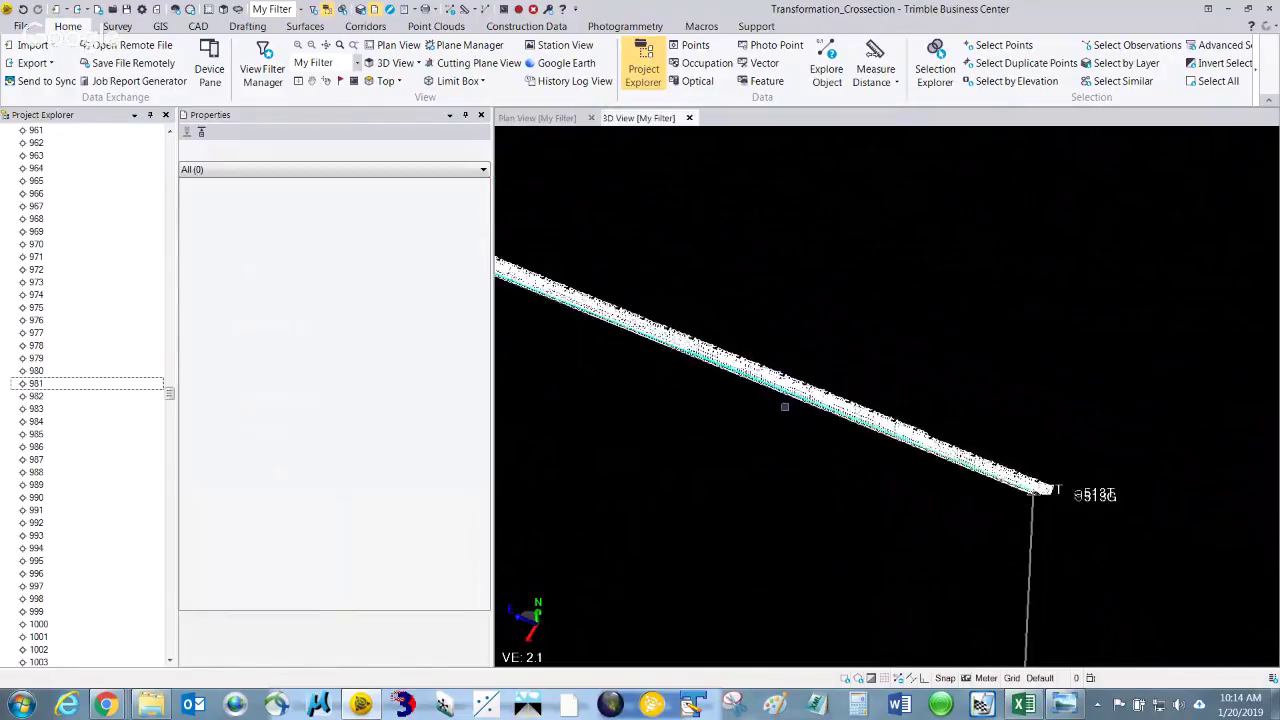
View the whole causeway alignment in 3D together with the three long lines running down from its ends and middle
{"action": "middle_click_drag", "start_coordinate": [723, 408], "coordinate": [1049, 446]}
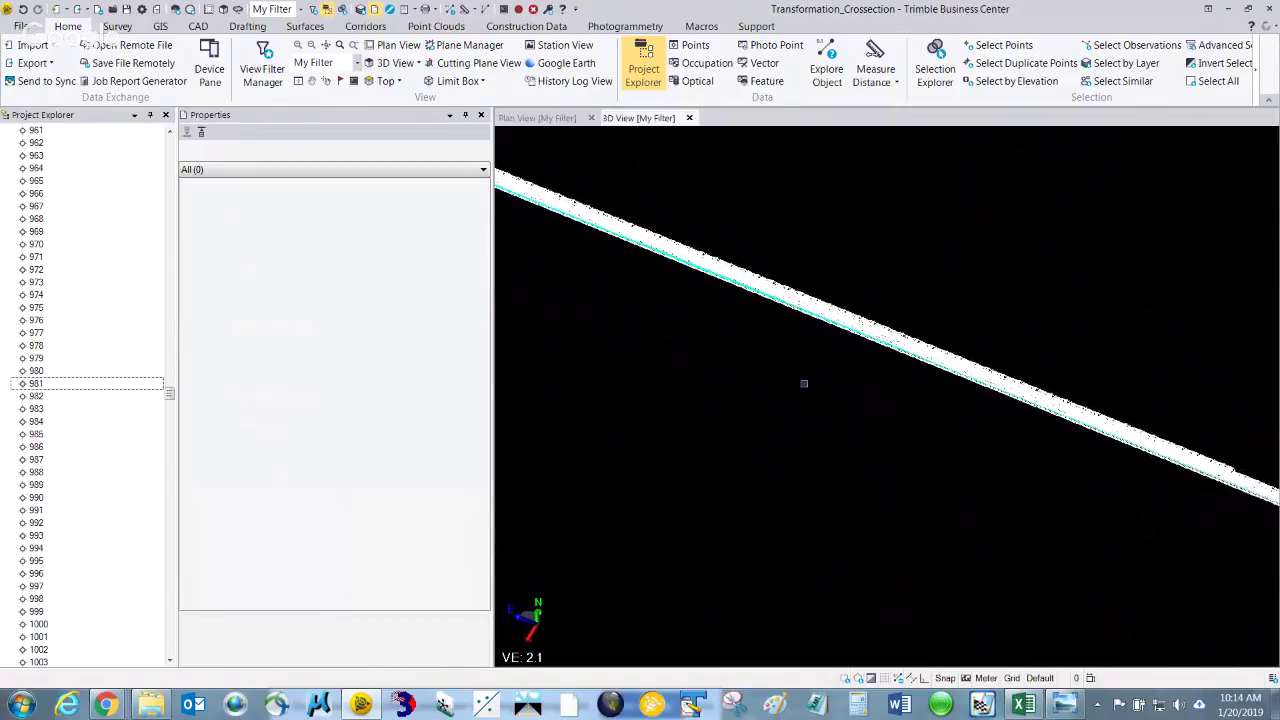
{"action": "scroll", "coordinate": [782, 364], "scroll_direction": "down", "scroll_amount": 4}
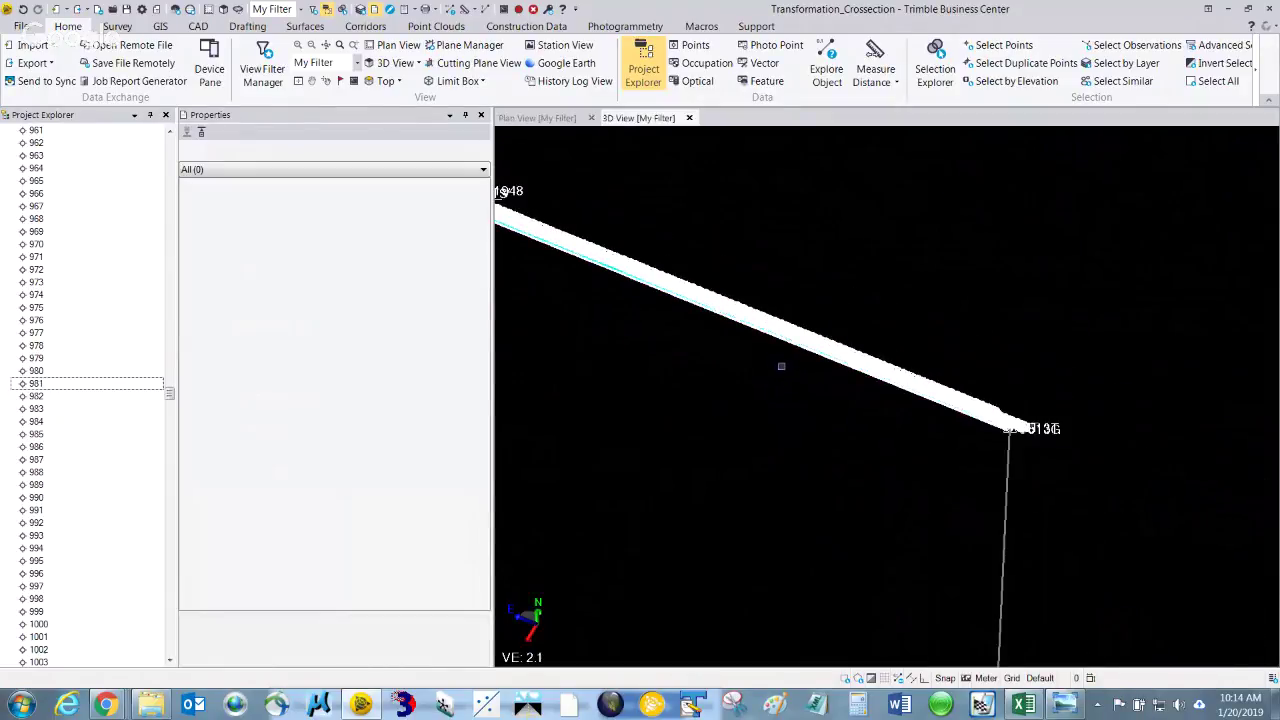
{"action": "scroll", "coordinate": [755, 356], "scroll_direction": "down", "scroll_amount": 8}
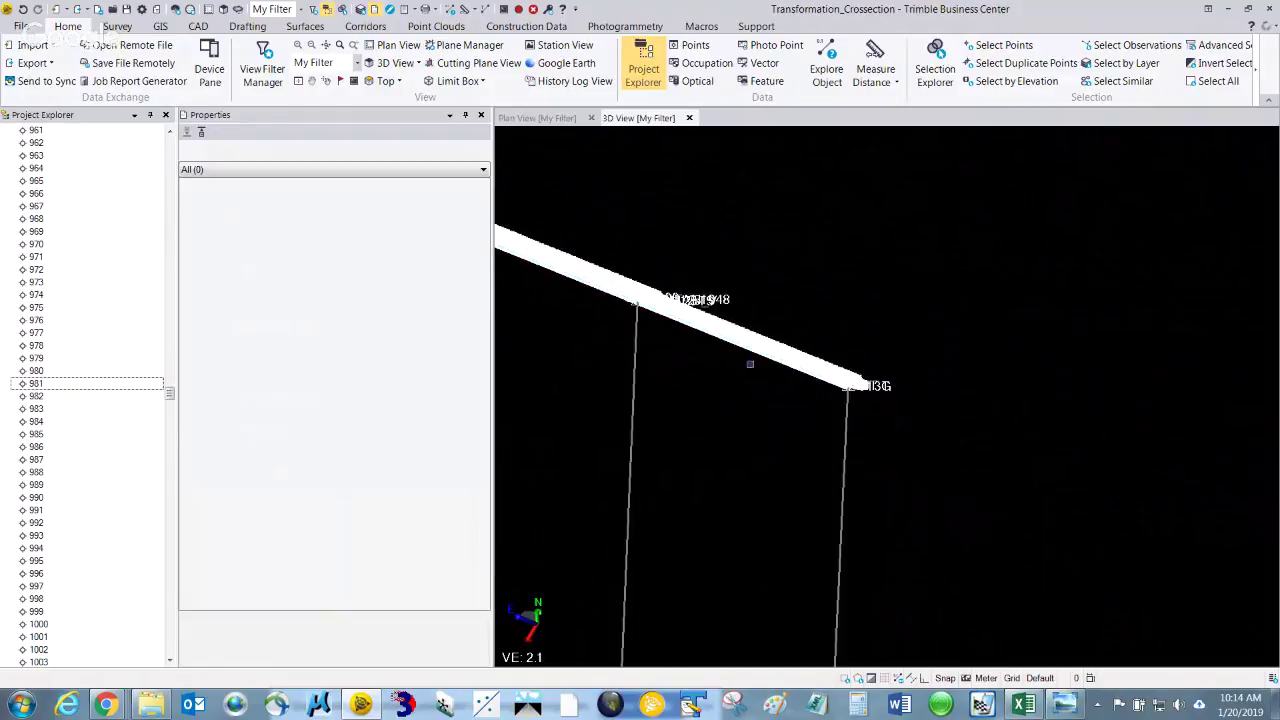
{"action": "middle_click_drag", "start_coordinate": [751, 414], "coordinate": [788, 414], "text": "shift"}
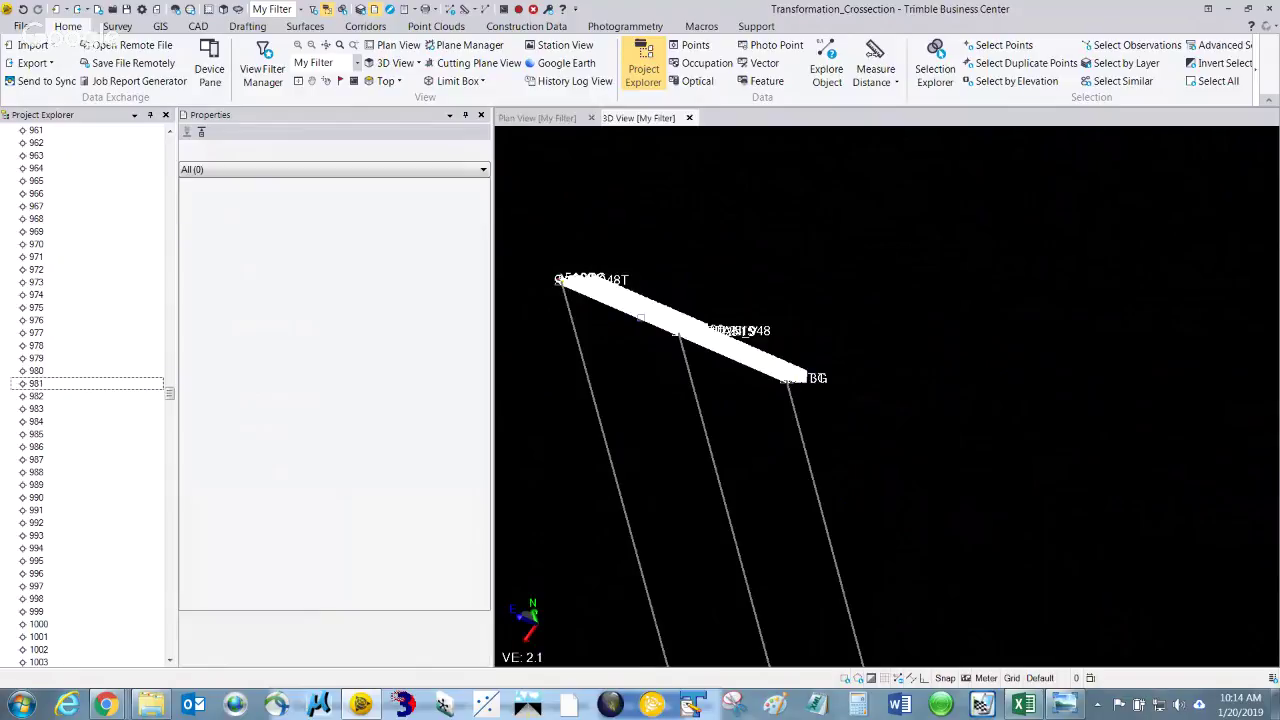
{"action": "scroll", "coordinate": [641, 318], "scroll_direction": "up", "scroll_amount": 2}
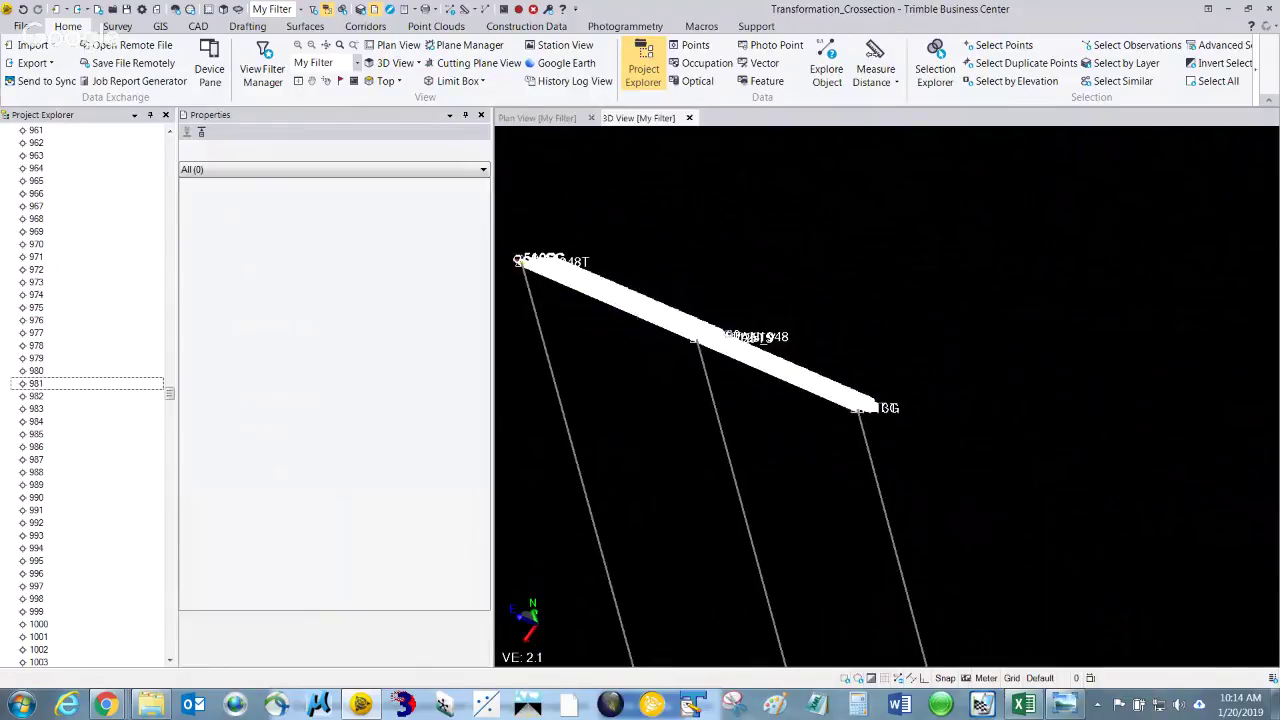
Follow the southbound point line from point 1948 through the 1900s and 1800s towards the middle, comparing it with the cyan chord
{"action": "middle_click_drag", "start_coordinate": [700, 281], "coordinate": [1083, 346]}
{"action": "middle_click_drag", "start_coordinate": [863, 358], "coordinate": [830, 301], "text": "shift"}
{"action": "middle_click_drag", "start_coordinate": [891, 456], "coordinate": [692, 275], "text": "shift"}
{"action": "scroll", "coordinate": [692, 275], "scroll_direction": "up", "scroll_amount": 5}
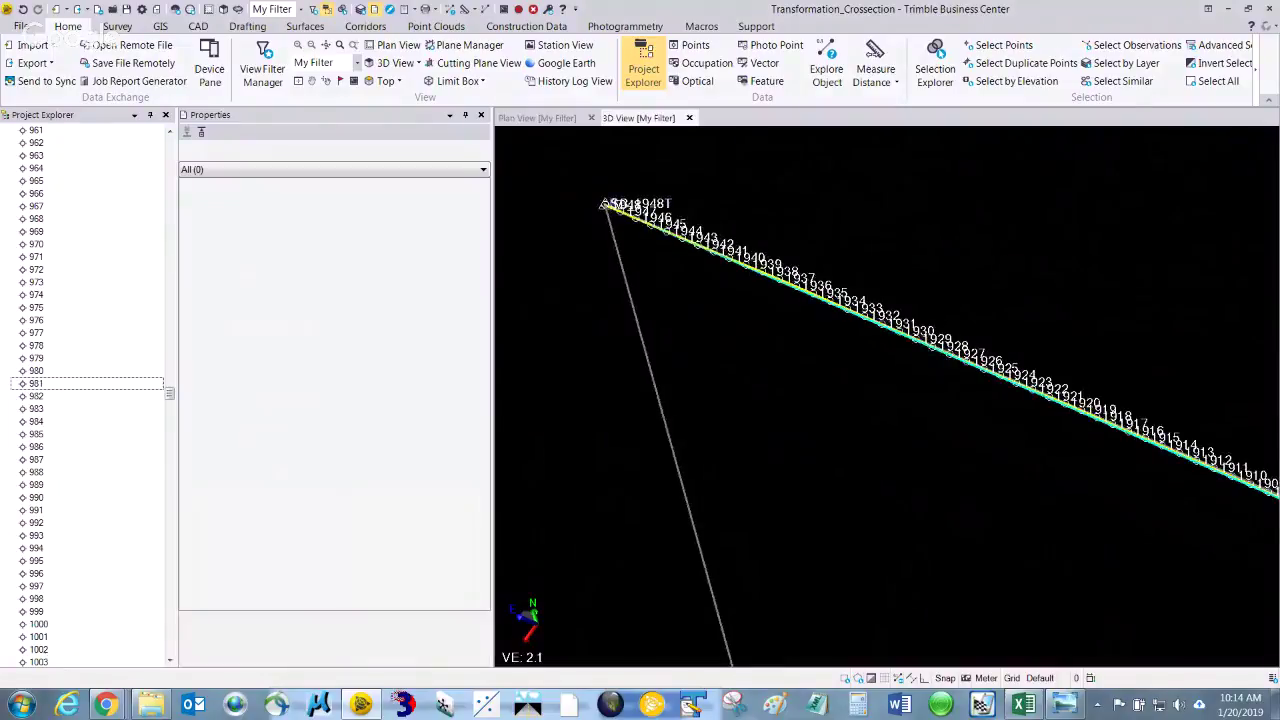
{"action": "scroll", "coordinate": [791, 389], "scroll_direction": "down", "scroll_amount": 5}
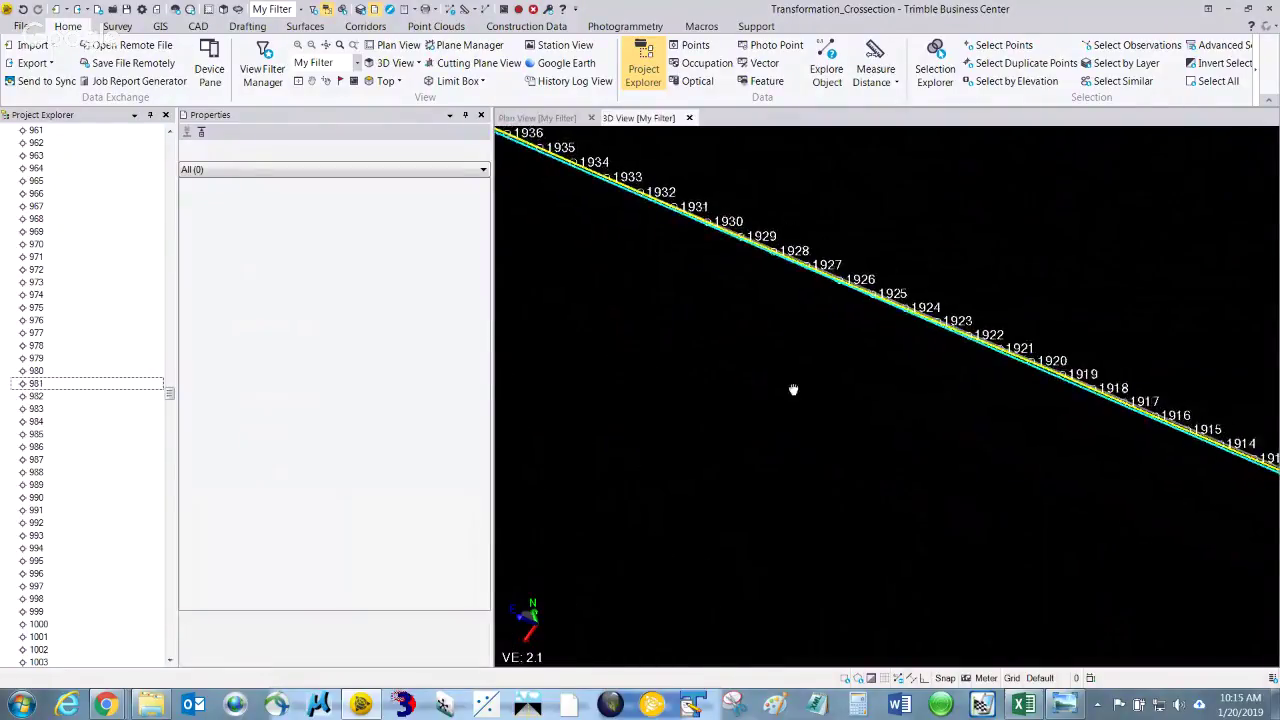
{"action": "scroll", "coordinate": [771, 426], "scroll_direction": "up", "scroll_amount": 2}
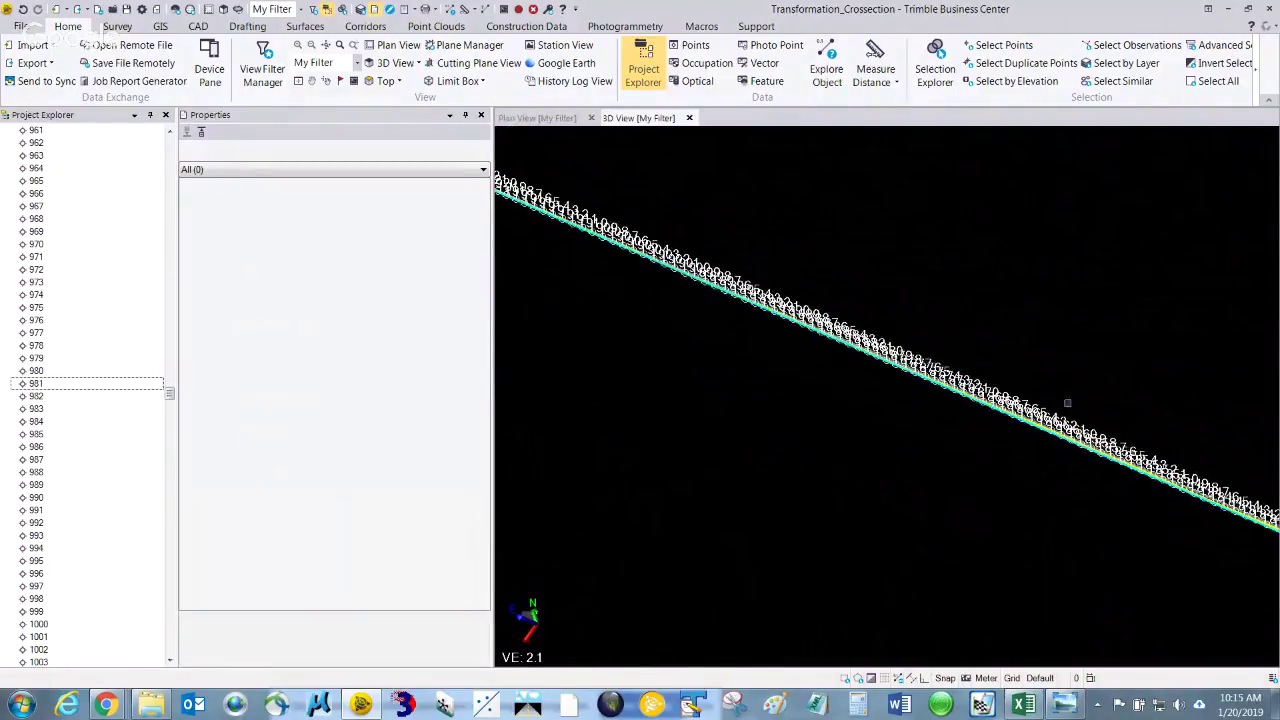
{"action": "scroll", "coordinate": [737, 352], "scroll_direction": "down", "scroll_amount": 1}
{"action": "scroll", "coordinate": [894, 439], "scroll_direction": "up", "scroll_amount": 2}
{"action": "middle_click_drag", "start_coordinate": [1060, 496], "coordinate": [685, 360]}
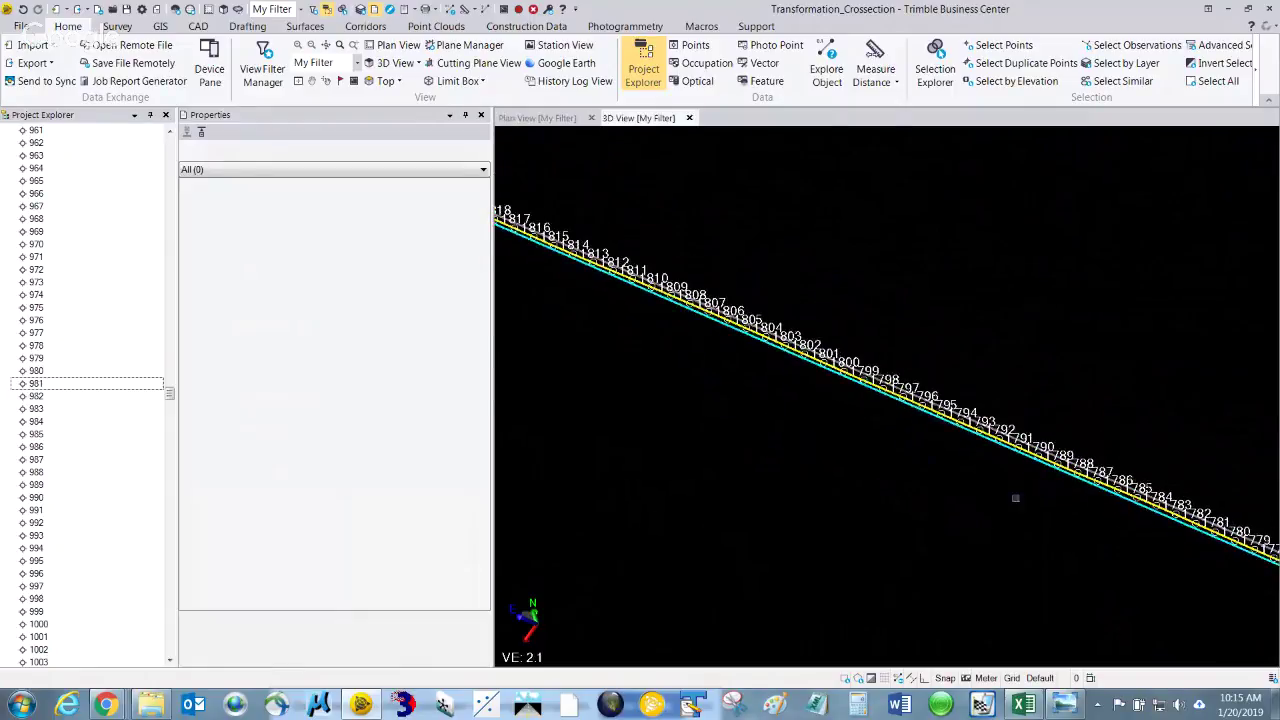
{"action": "scroll", "coordinate": [823, 446], "scroll_direction": "down", "scroll_amount": 2}
{"action": "scroll", "coordinate": [857, 463], "scroll_direction": "down", "scroll_amount": 3}
{"action": "middle_click_drag", "start_coordinate": [855, 465], "coordinate": [981, 533]}
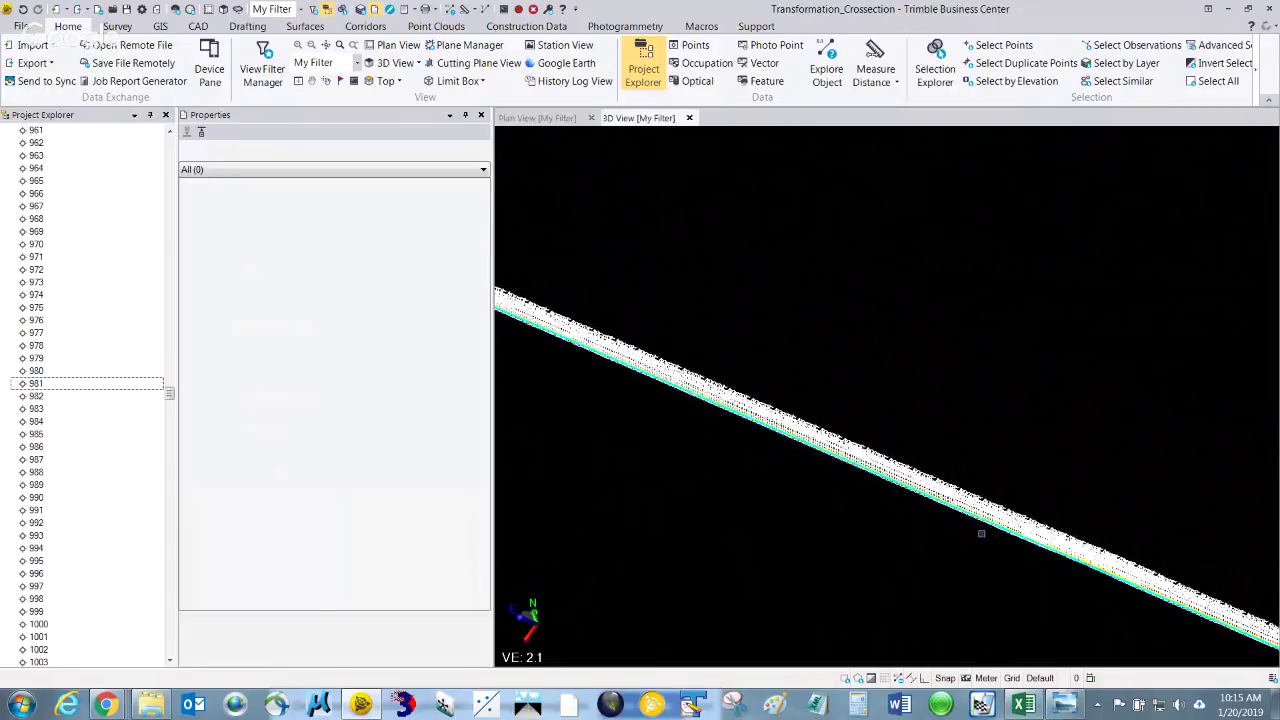
Examine the middle of the alignment around 1125TAN1948, NB_1125_V and NB_1125TS, and the point line from 953 to 934
{"action": "middle_click_drag", "start_coordinate": [1012, 587], "coordinate": [998, 526]}
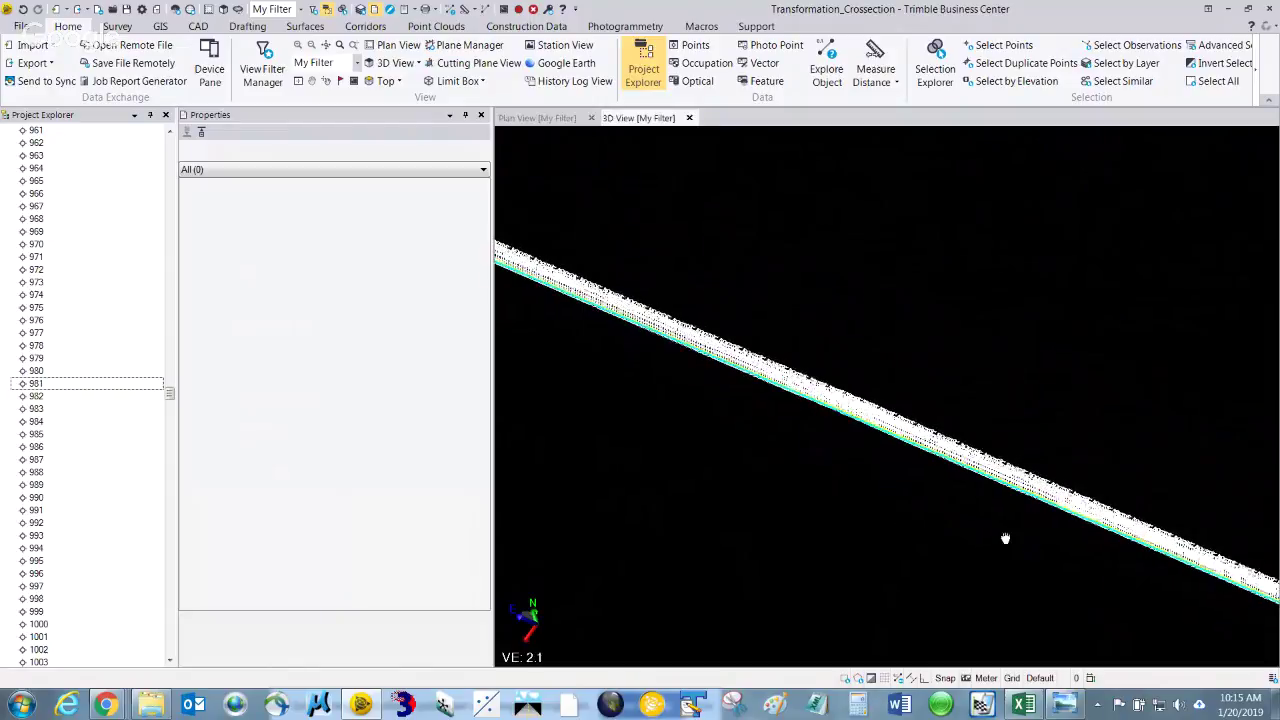
{"action": "scroll", "coordinate": [715, 422], "scroll_direction": "down", "scroll_amount": 1}
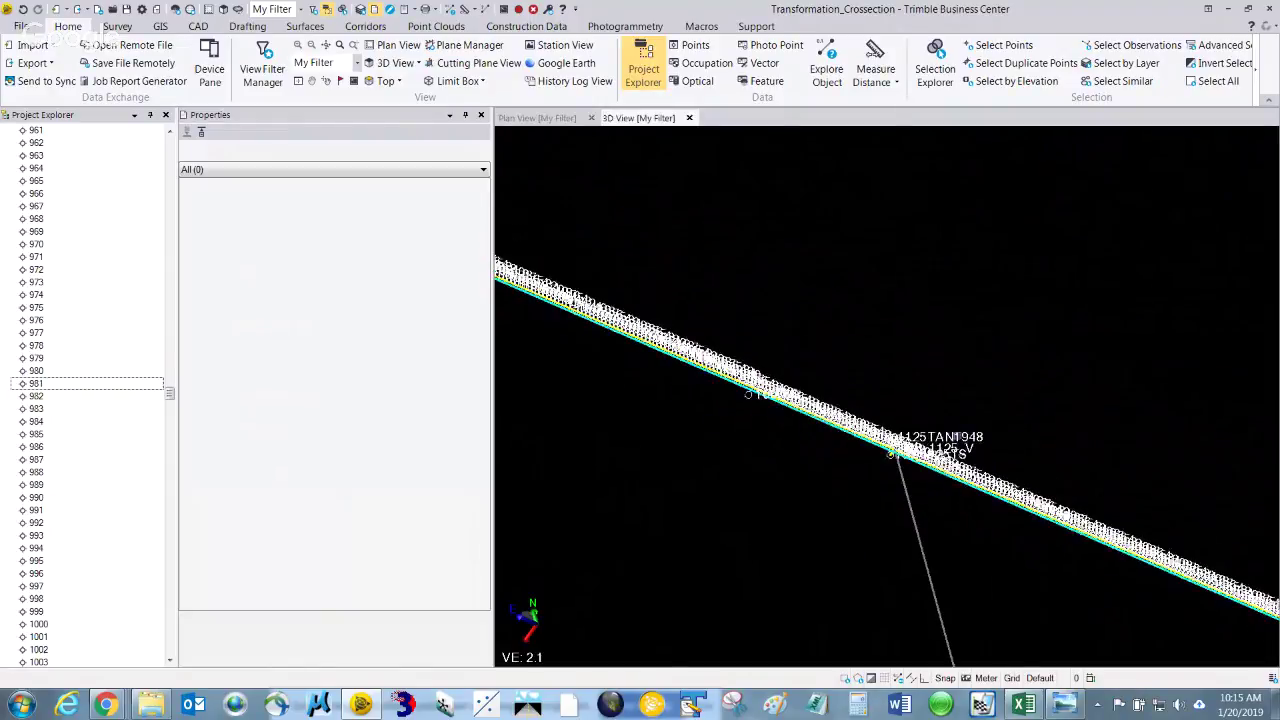
{"action": "scroll", "coordinate": [690, 350], "scroll_direction": "up", "scroll_amount": 1}
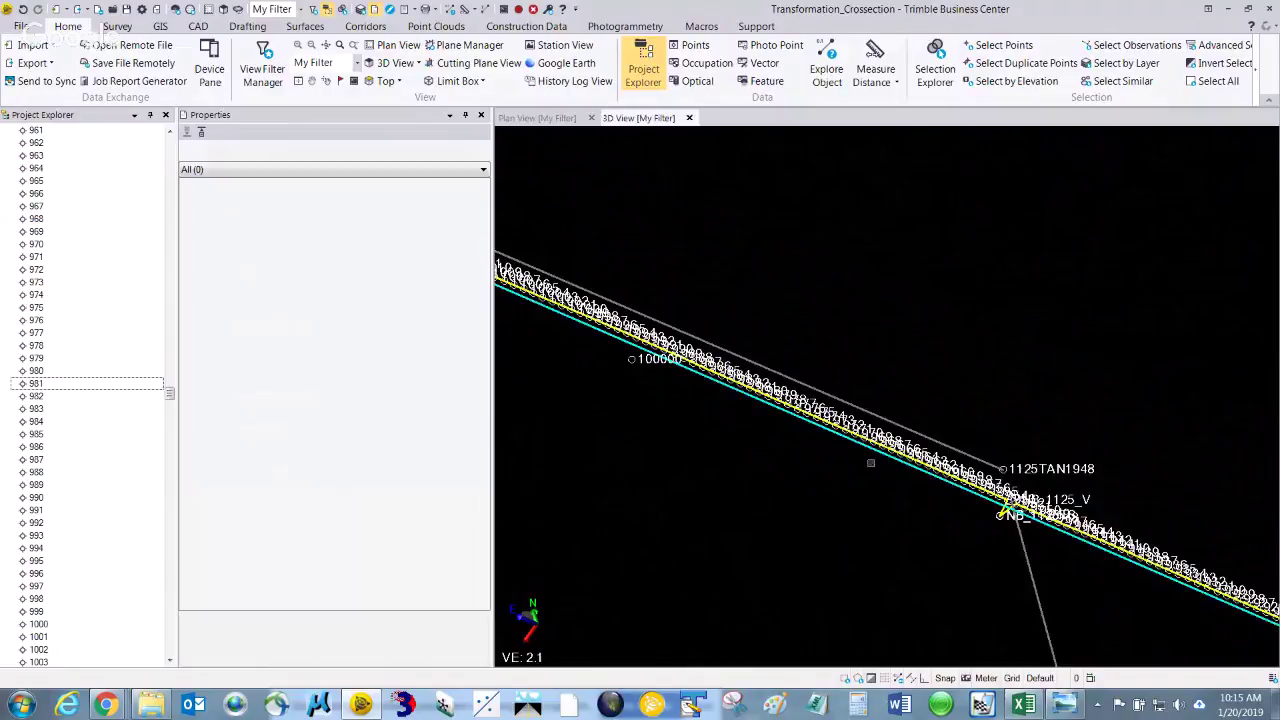
{"action": "scroll", "coordinate": [1038, 489], "scroll_direction": "up", "scroll_amount": 1}
{"action": "scroll", "coordinate": [1000, 483], "scroll_direction": "up", "scroll_amount": 2}
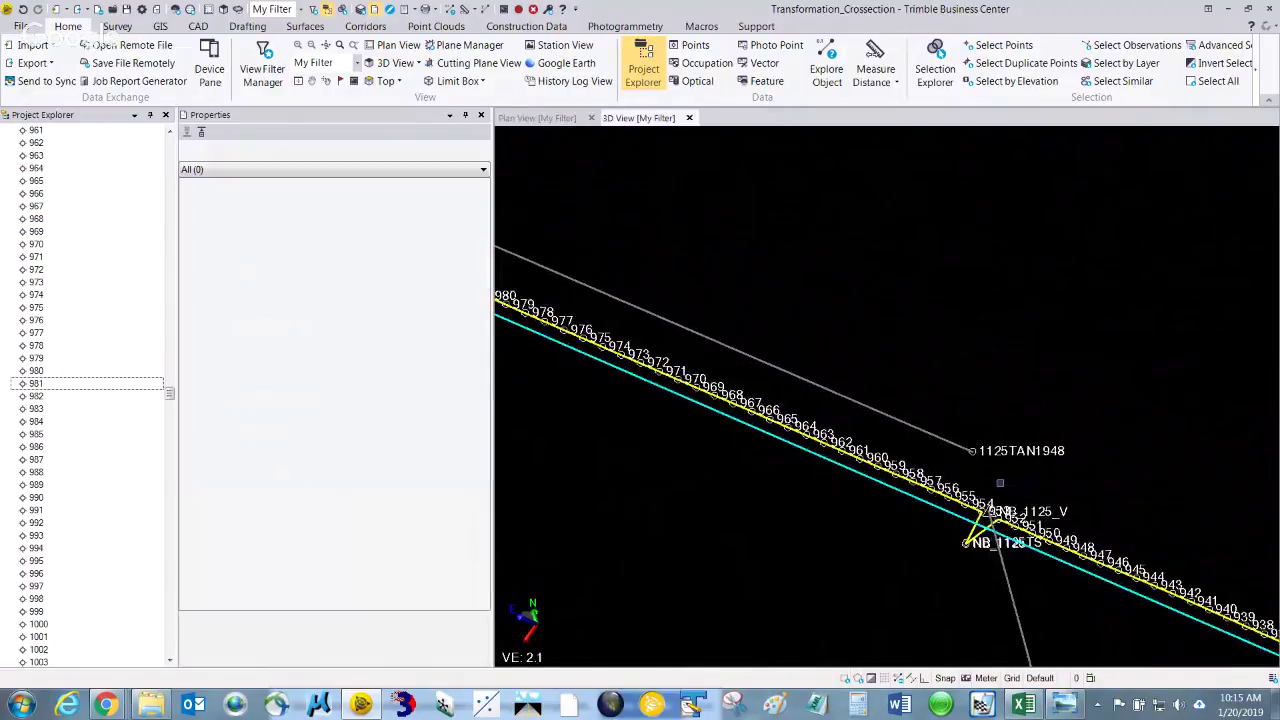
{"action": "scroll", "coordinate": [862, 514], "scroll_direction": "up", "scroll_amount": 1}
{"action": "scroll", "coordinate": [862, 514], "scroll_direction": "up", "scroll_amount": 3}
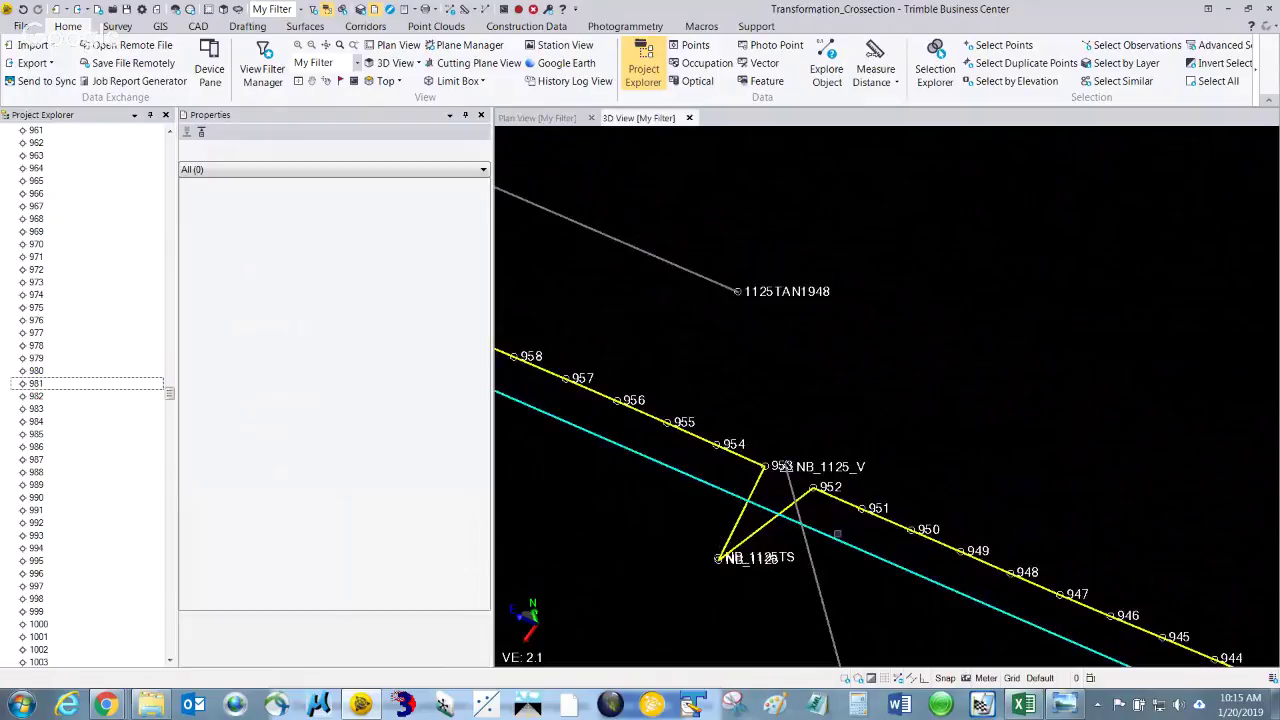
{"action": "scroll", "coordinate": [862, 538], "scroll_direction": "down", "scroll_amount": 2}
{"action": "middle_click_drag", "start_coordinate": [862, 538], "coordinate": [860, 420]}
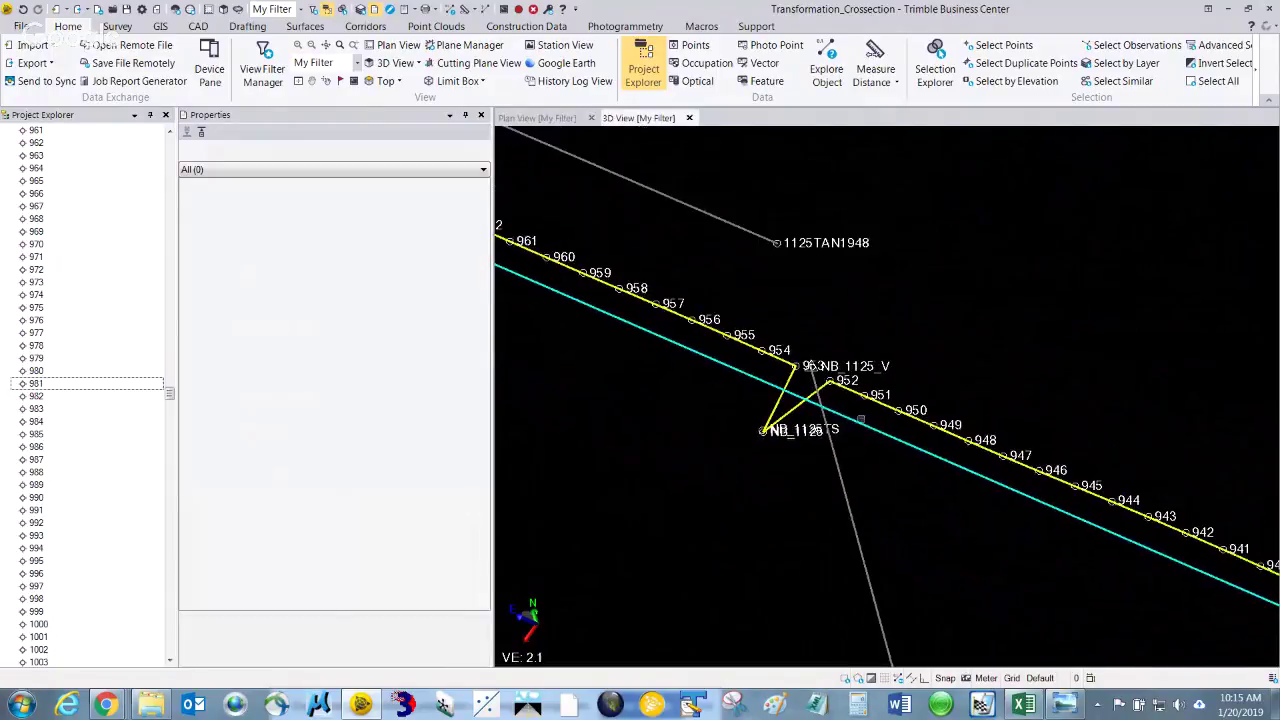
{"action": "middle_click_drag", "start_coordinate": [982, 573], "coordinate": [851, 489]}
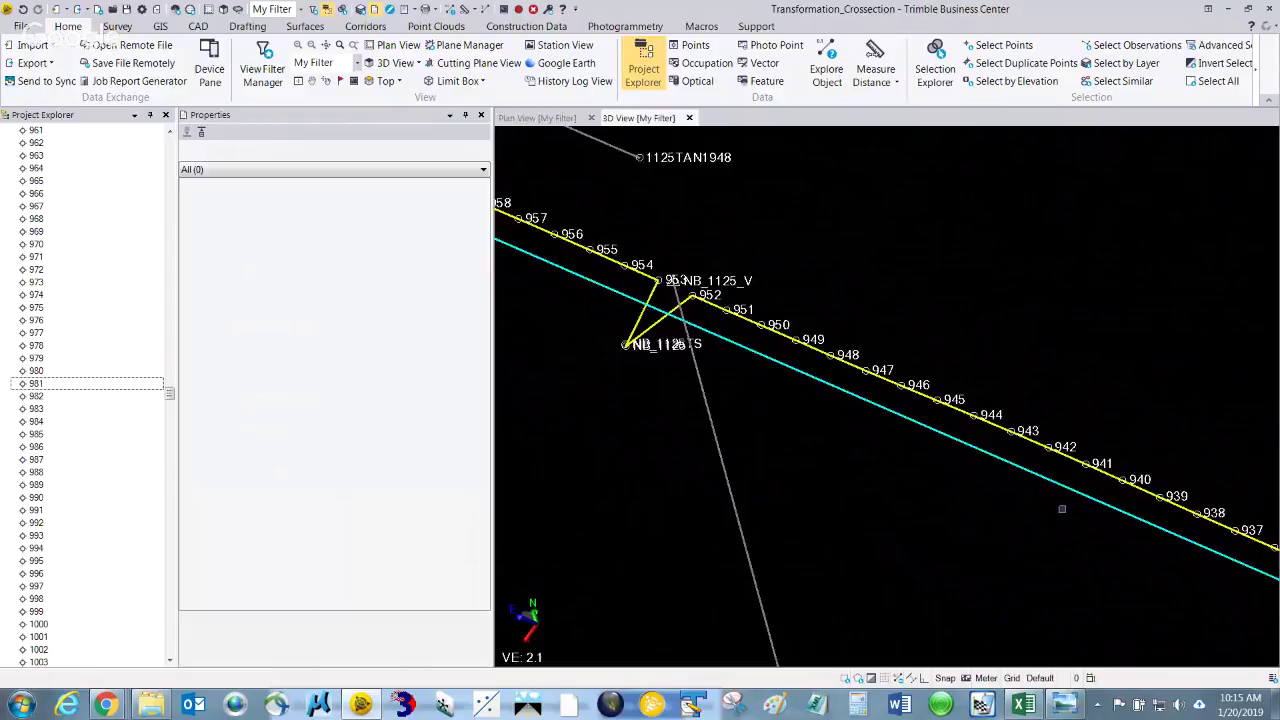
{"action": "middle_click_drag", "start_coordinate": [1063, 509], "coordinate": [937, 433]}
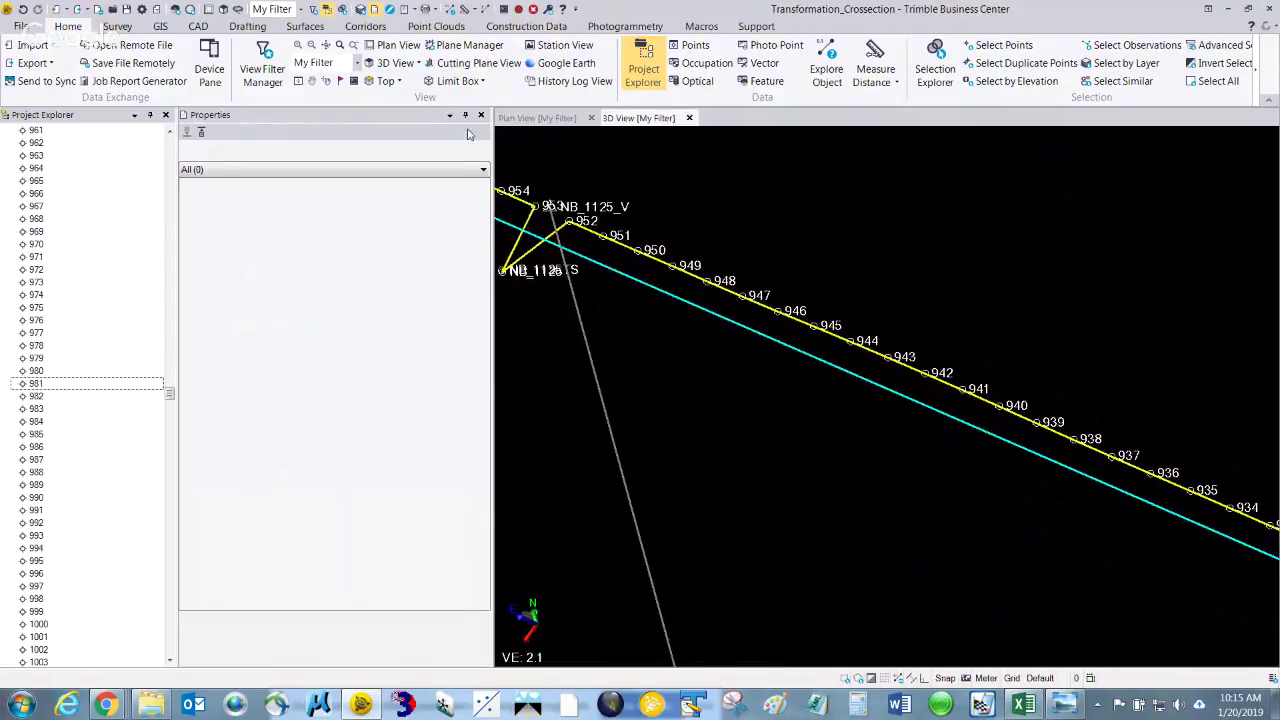
Set the 3D view to the top orientation, then tilt it to inspect the whole causeway alignment and its three long lines
{"action": "left_click", "coordinate": [385, 82]}
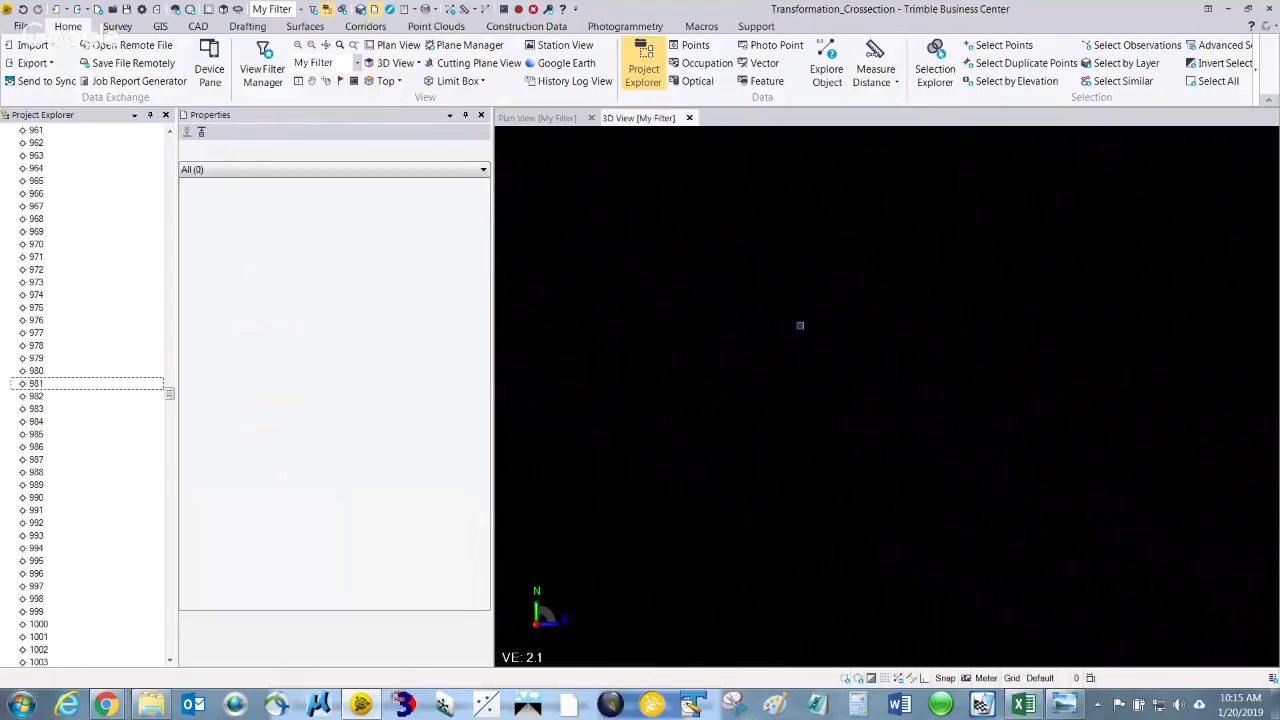
{"action": "scroll", "coordinate": [794, 336], "scroll_direction": "down", "scroll_amount": 1}
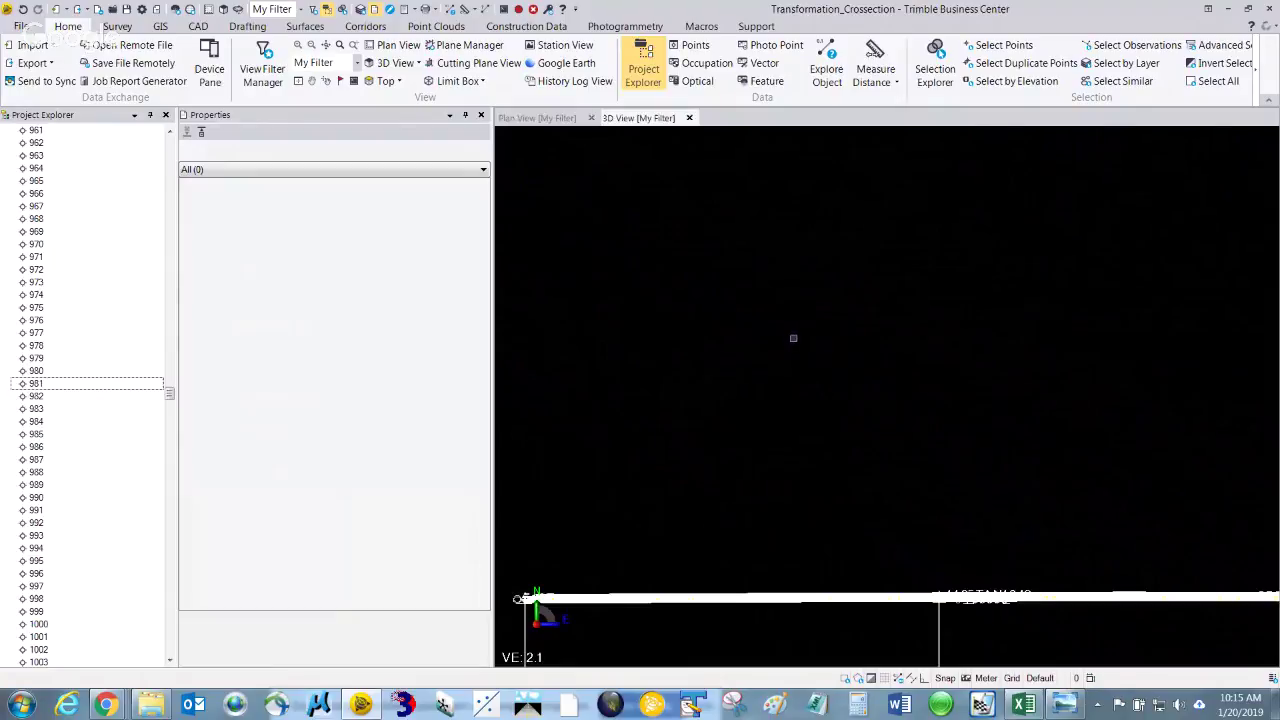
{"action": "scroll", "coordinate": [800, 397], "scroll_direction": "down", "scroll_amount": 2}
{"action": "mouse_move", "coordinate": [874, 535]}
{"action": "middle_mouse_down"}
{"action": "mouse_move", "coordinate": [857, 534]}
{"action": "mouse_move", "coordinate": [794, 449]}
{"action": "mouse_move", "coordinate": [778, 462]}
{"action": "mouse_move", "coordinate": [669, 453]}
{"action": "middle_mouse_up"}
{"action": "middle_click_drag", "start_coordinate": [1062, 462], "coordinate": [1023, 437]}
{"action": "middle_click_drag", "start_coordinate": [930, 492], "coordinate": [911, 523]}
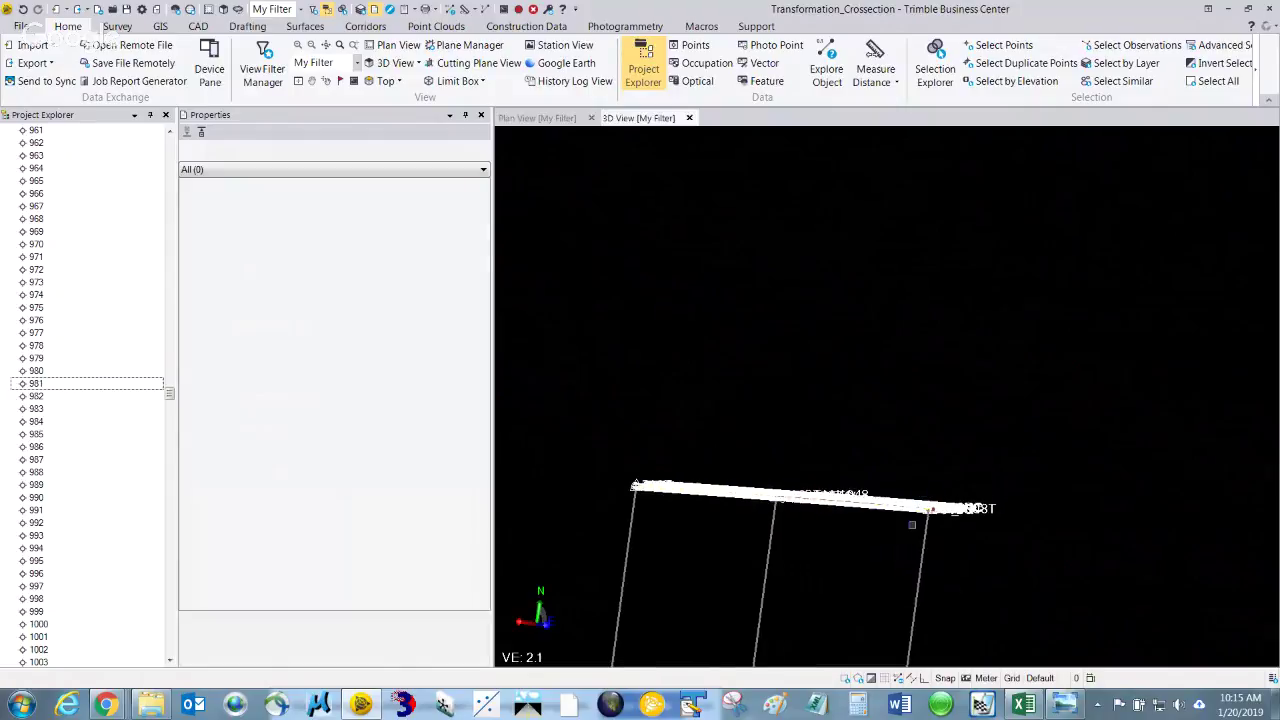
{"action": "middle_click_drag", "start_coordinate": [886, 569], "coordinate": [889, 569]}
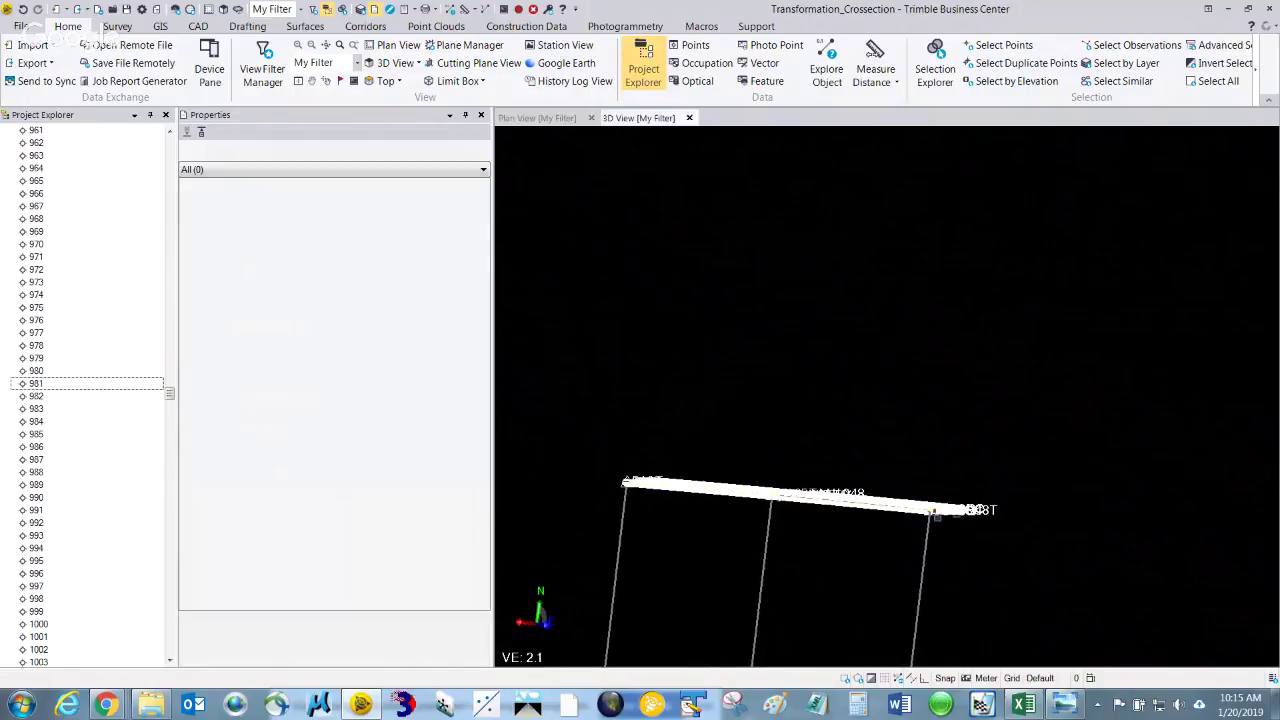
{"action": "middle_click_drag", "start_coordinate": [964, 530], "coordinate": [895, 542]}
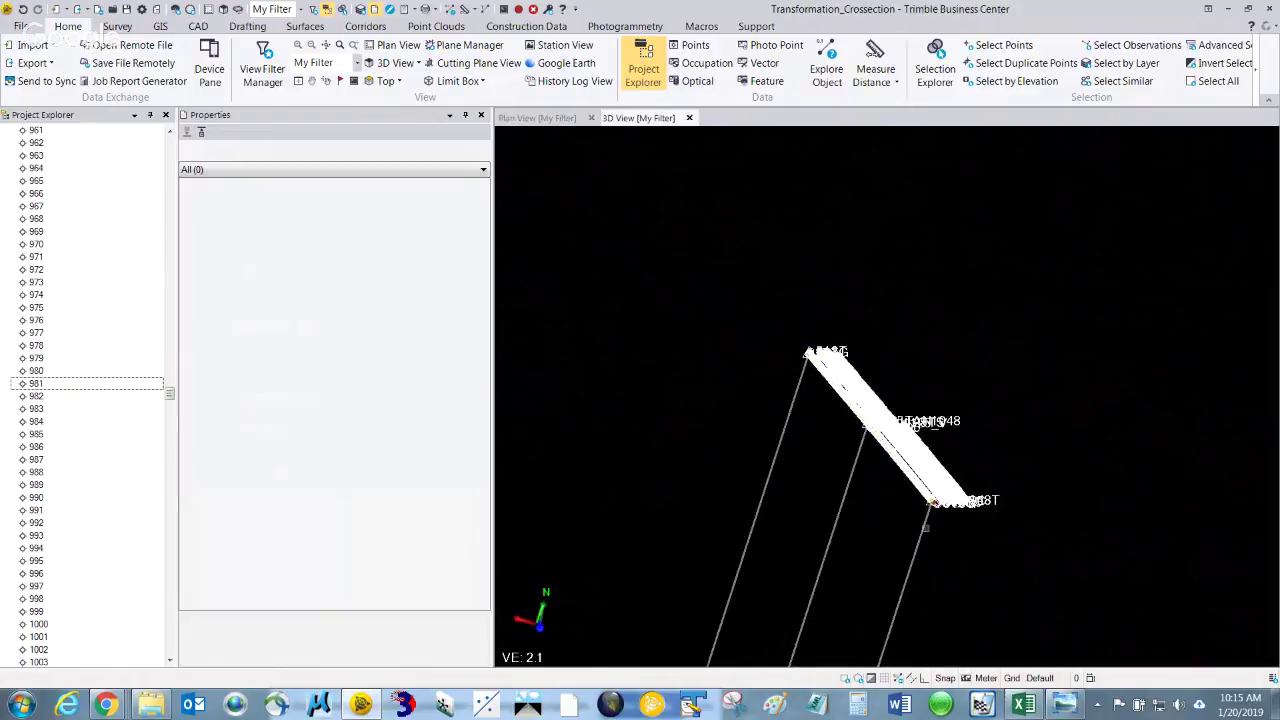
Examine the alignment between 1125TAN1948 and the 1948T end, comparing the tangent line, yellow point line and cyan chord
{"action": "scroll", "coordinate": [895, 542], "scroll_direction": "up", "scroll_amount": 3}
{"action": "middle_click_drag", "start_coordinate": [797, 410], "coordinate": [780, 391]}
{"action": "scroll", "coordinate": [785, 391], "scroll_direction": "up", "scroll_amount": 5}
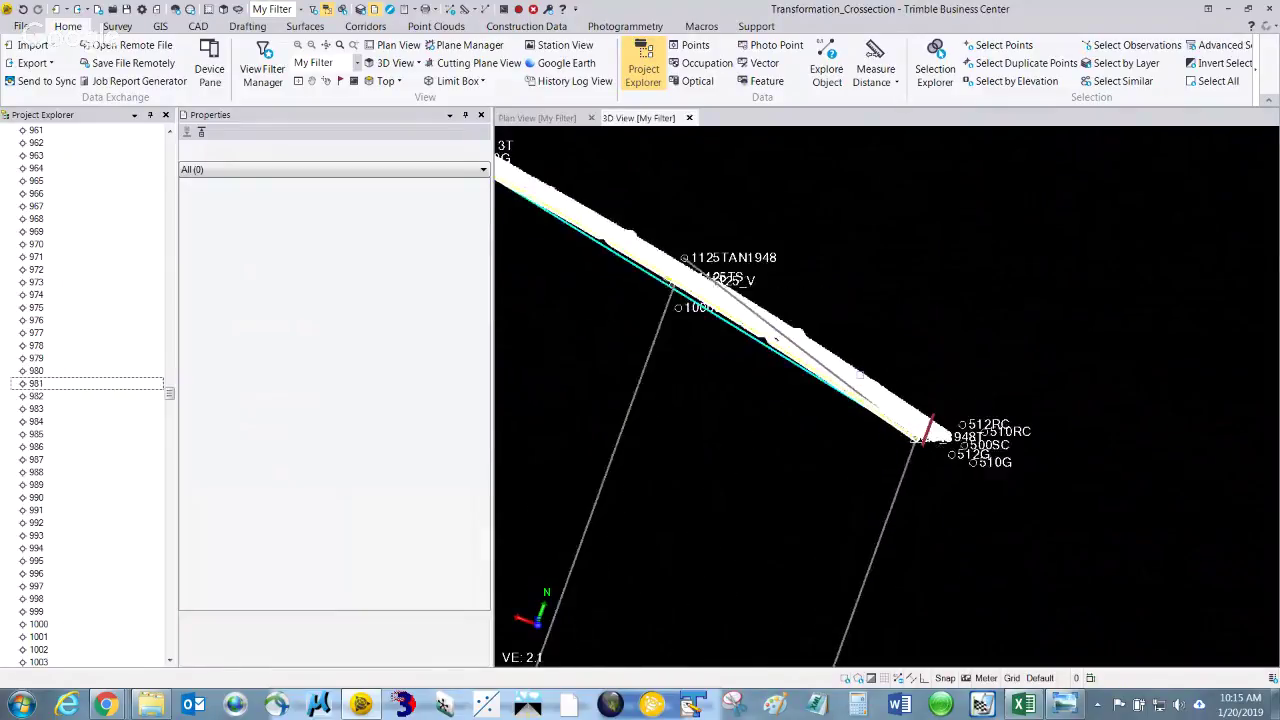
{"action": "scroll", "coordinate": [895, 461], "scroll_direction": "up", "scroll_amount": 2}
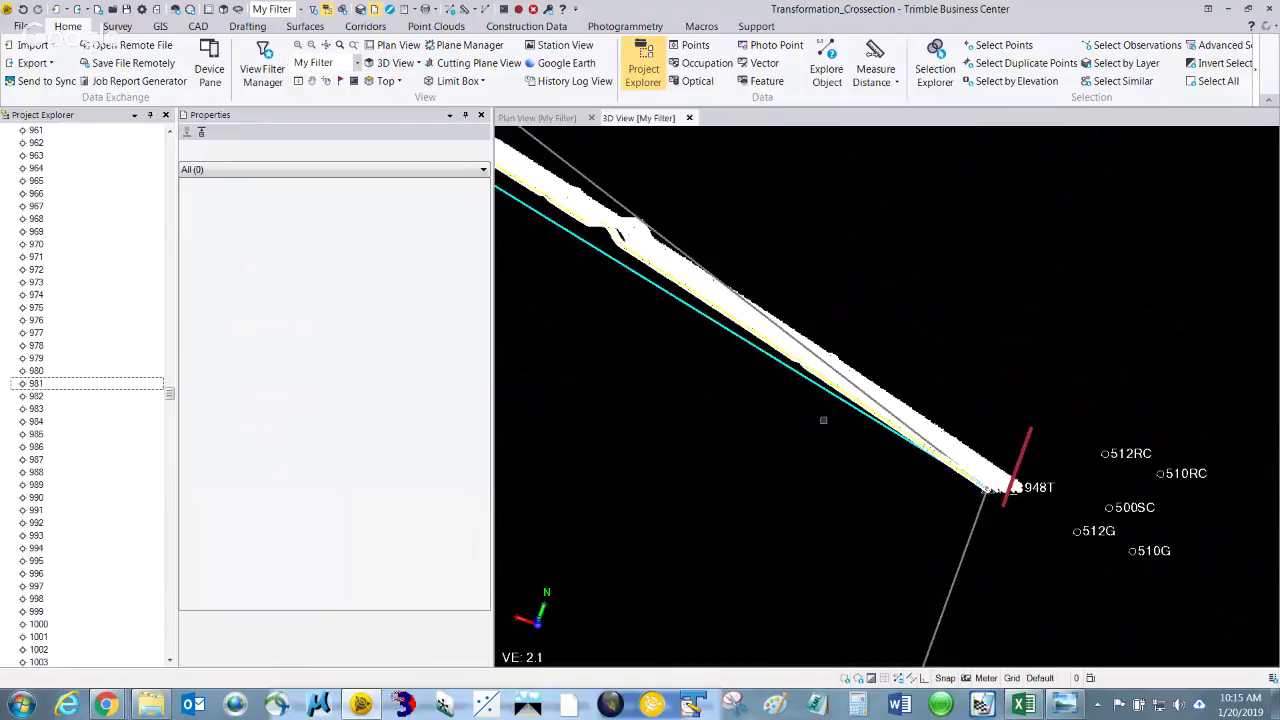
{"action": "middle_click_drag", "start_coordinate": [830, 421], "coordinate": [1083, 483]}
{"action": "scroll", "coordinate": [892, 369], "scroll_direction": "down", "scroll_amount": 2}
{"action": "middle_click_drag", "start_coordinate": [864, 338], "coordinate": [872, 381]}
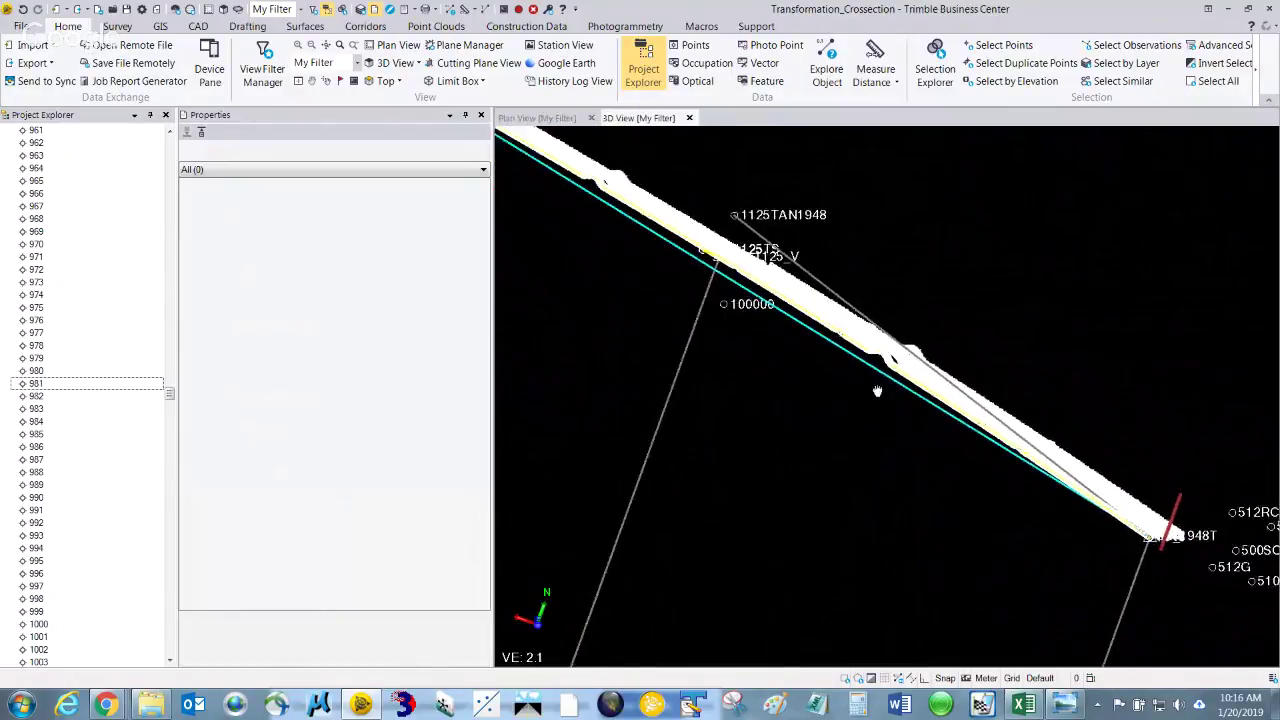
Inspect the raised bridge humps along the yellow point line between the 1948T end and NB_1125_V
{"action": "scroll", "coordinate": [900, 410], "scroll_direction": "up", "scroll_amount": 3}
{"action": "scroll", "coordinate": [913, 444], "scroll_direction": "up", "scroll_amount": 4}
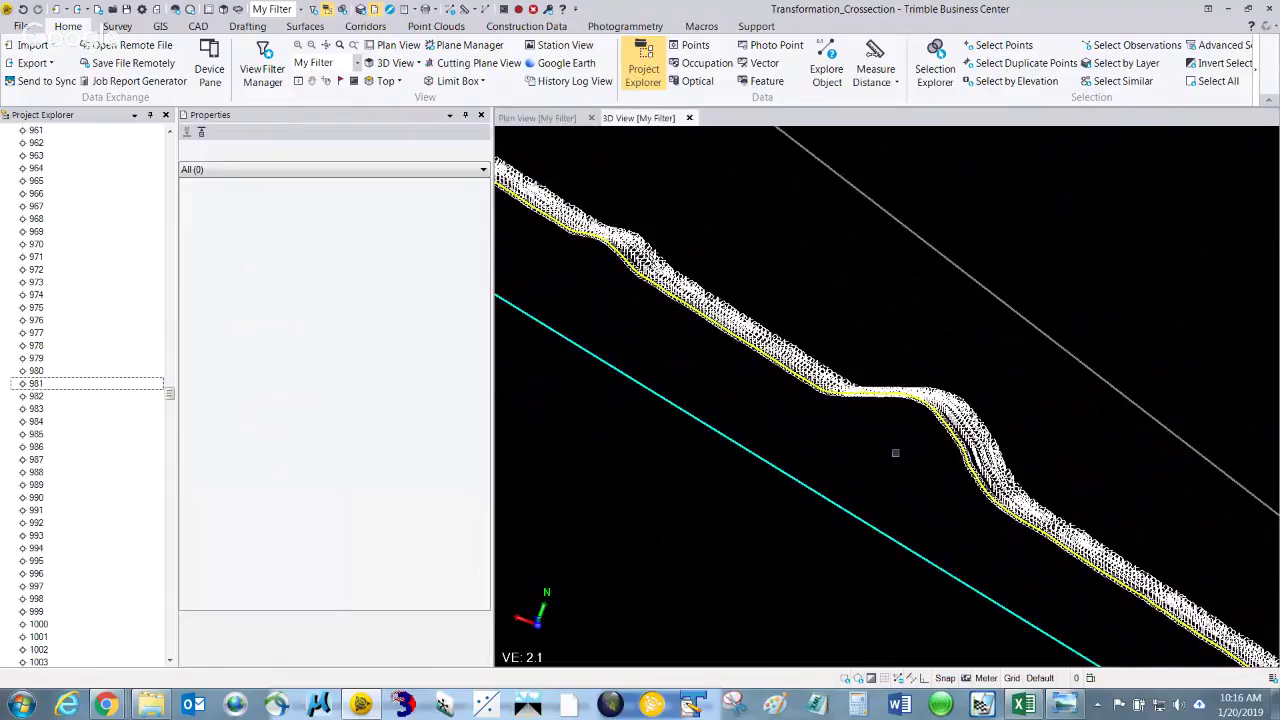
{"action": "scroll", "coordinate": [895, 331], "scroll_direction": "down", "scroll_amount": 2}
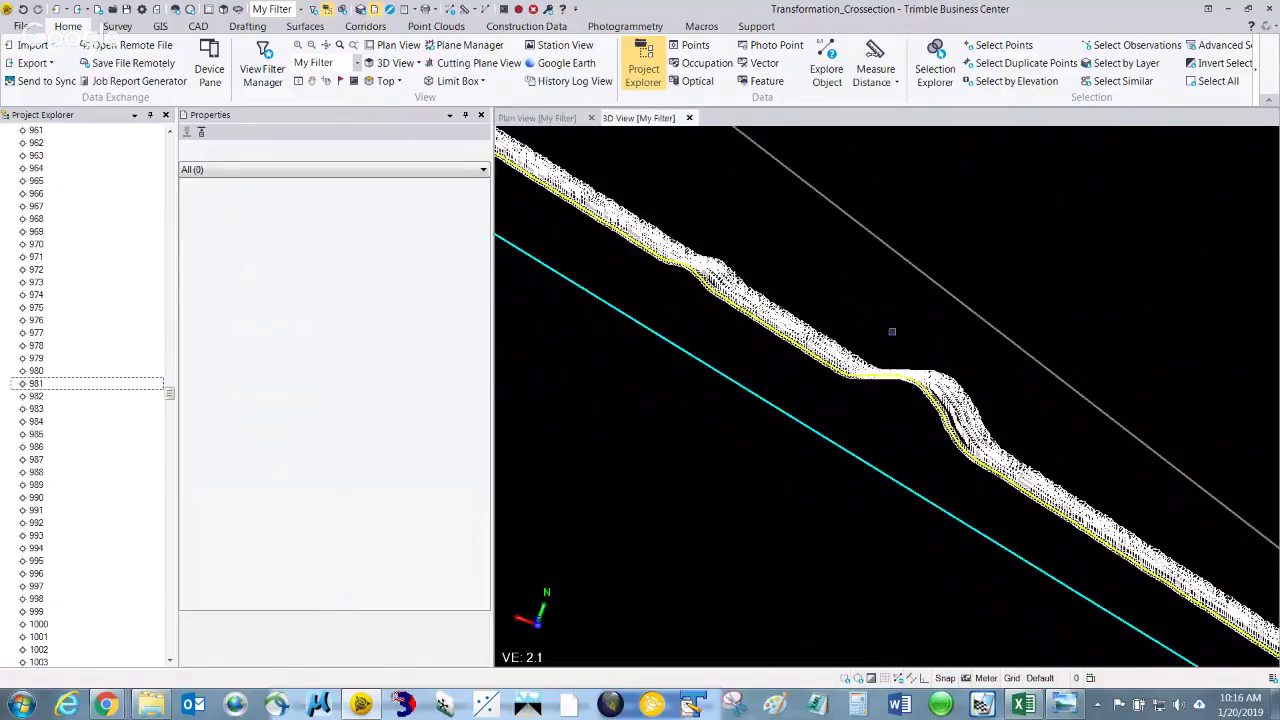
{"action": "middle_click_drag", "start_coordinate": [869, 284], "coordinate": [1062, 414]}
{"action": "scroll", "coordinate": [778, 364], "scroll_direction": "up", "scroll_amount": 2}
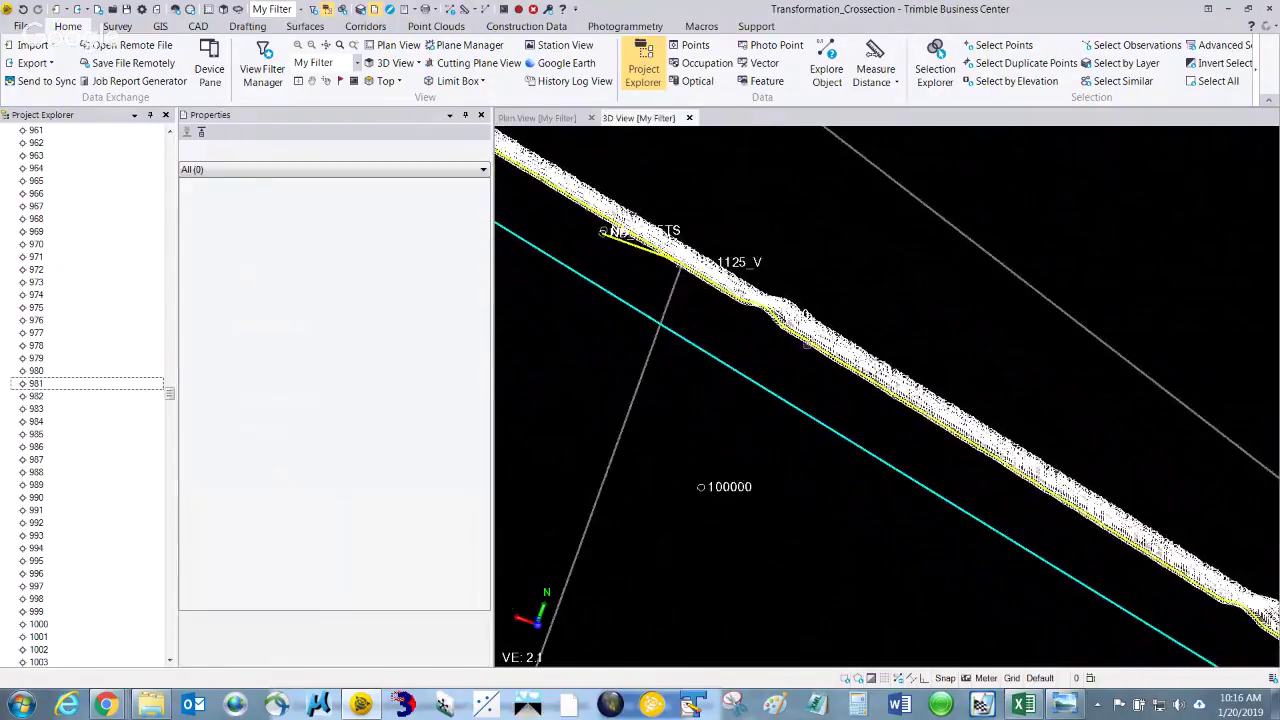
Check the elevations of points 981 and 994 on the small hump beside NB_1125_V in their properties
{"action": "scroll", "coordinate": [765, 318], "scroll_direction": "up", "scroll_amount": 2}
{"action": "scroll", "coordinate": [763, 313], "scroll_direction": "up", "scroll_amount": 5}
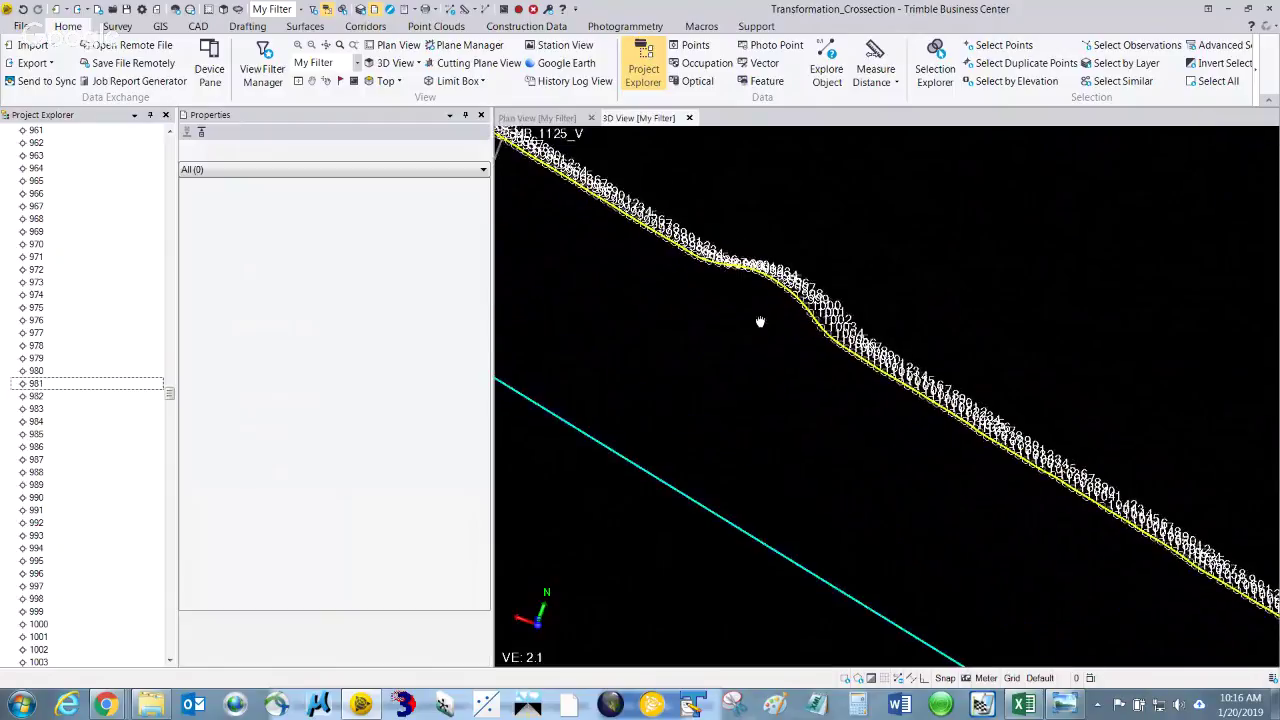
{"action": "scroll", "coordinate": [858, 357], "scroll_direction": "up", "scroll_amount": 2}
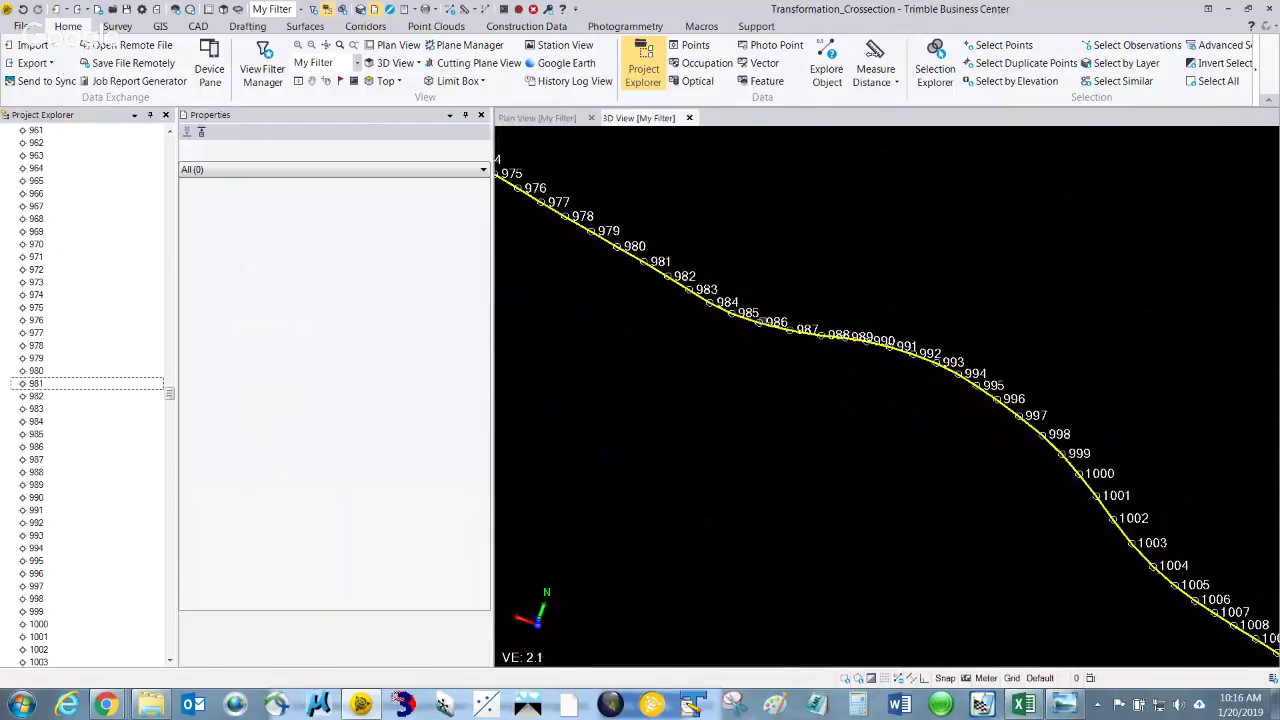
{"action": "left_click", "coordinate": [659, 261]}
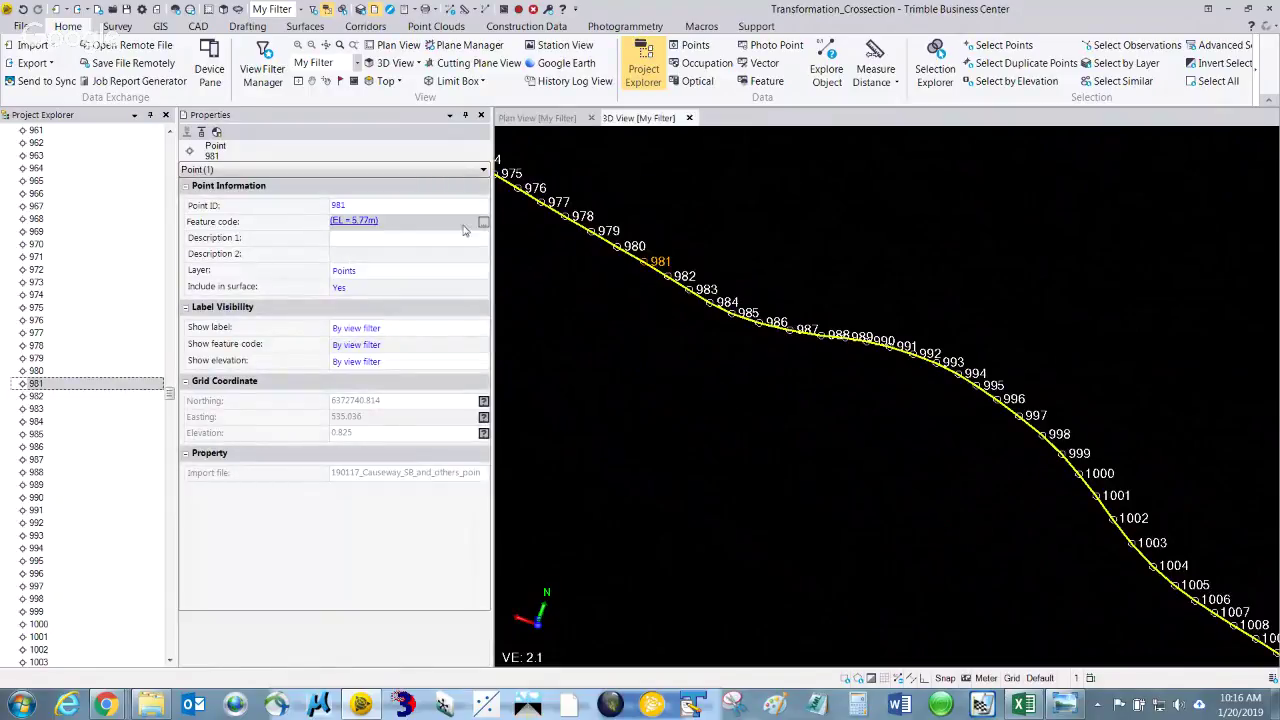
{"action": "left_click", "coordinate": [979, 373]}
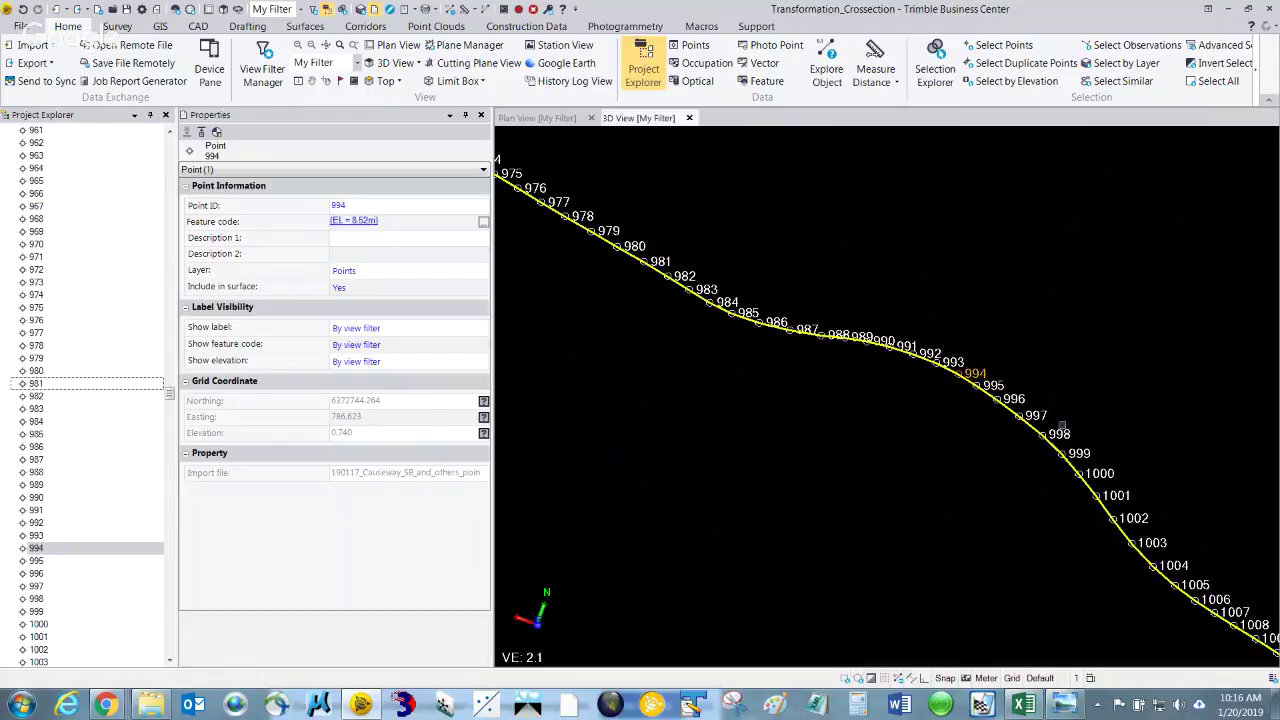
Find the large hump between NB_1125_V and the 1948T end and check the elevation of point 1327 near its crest
{"action": "scroll", "coordinate": [1047, 426], "scroll_direction": "down", "scroll_amount": 3}
{"action": "scroll", "coordinate": [1005, 429], "scroll_direction": "down", "scroll_amount": 2}
{"action": "scroll", "coordinate": [866, 409], "scroll_direction": "down", "scroll_amount": 2}
{"action": "scroll", "coordinate": [700, 400], "scroll_direction": "down", "scroll_amount": 2}
{"action": "scroll", "coordinate": [831, 437], "scroll_direction": "up", "scroll_amount": 2}
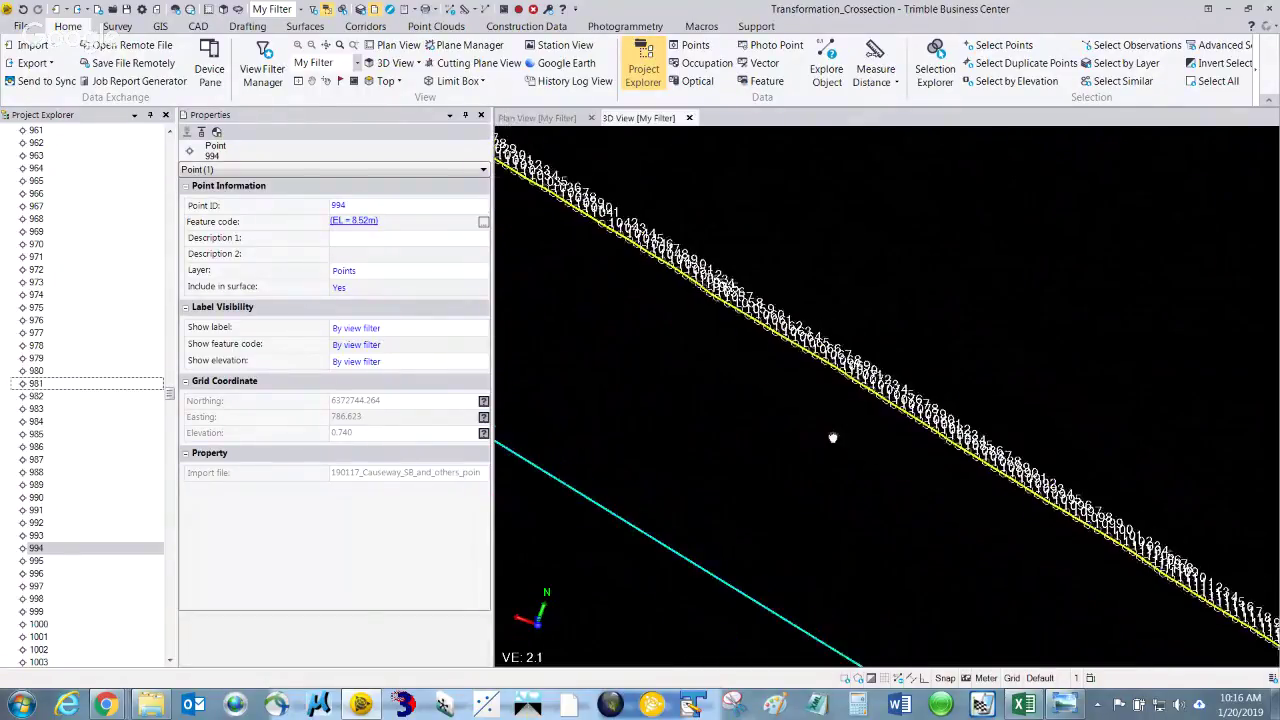
{"action": "scroll", "coordinate": [809, 411], "scroll_direction": "up", "scroll_amount": 4}
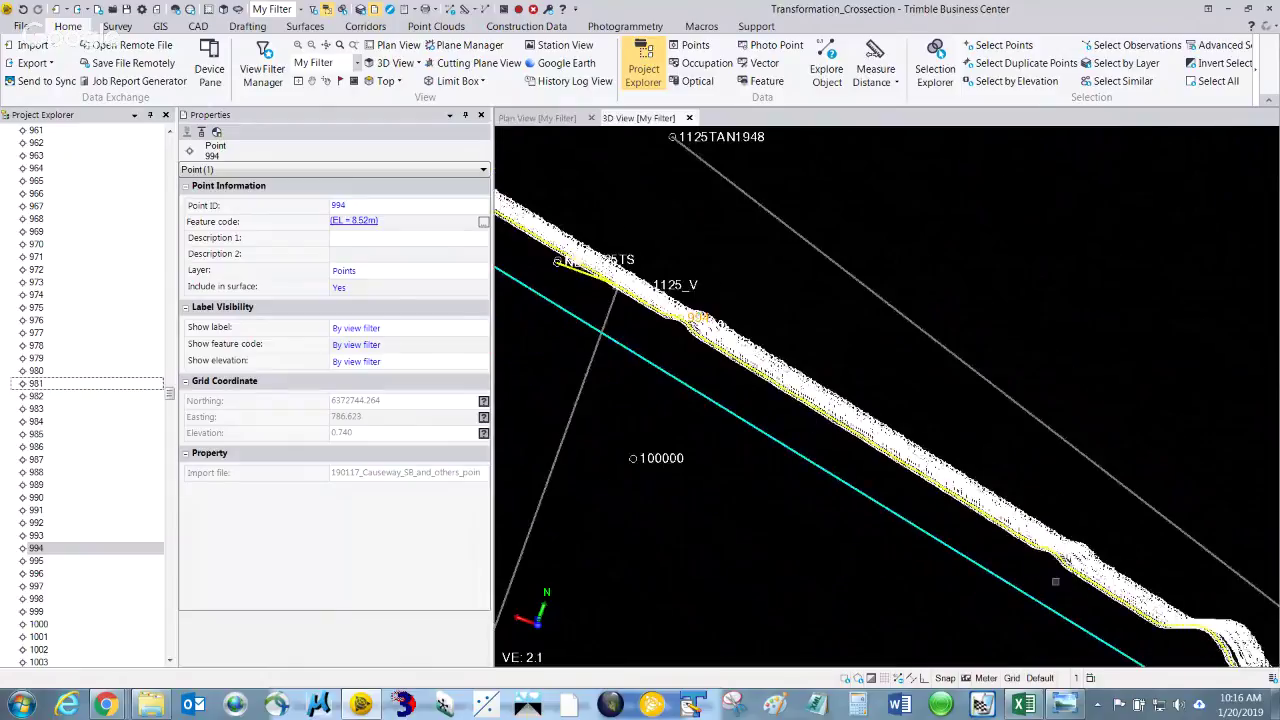
{"action": "scroll", "coordinate": [900, 457], "scroll_direction": "up", "scroll_amount": 5}
{"action": "scroll", "coordinate": [916, 398], "scroll_direction": "up", "scroll_amount": 5}
{"action": "left_click", "coordinate": [916, 398]}
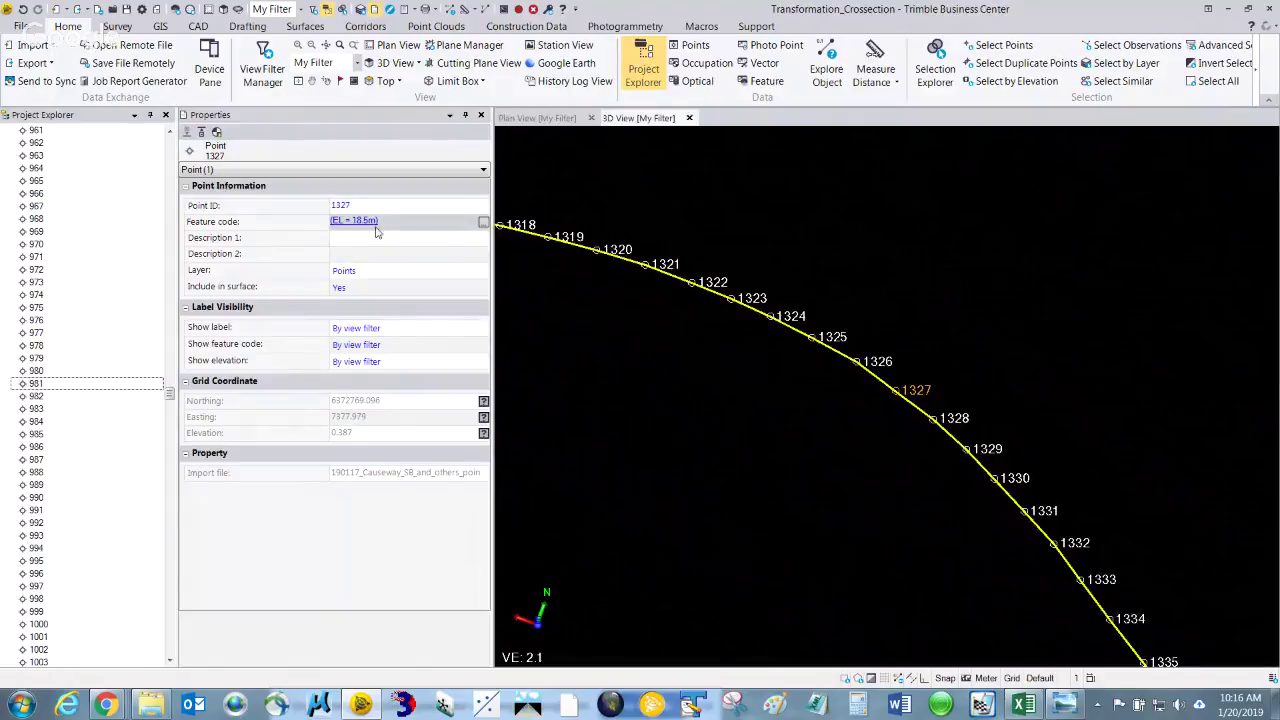
Compare the elevations of points 1325, 1326, 1327, 1328, 1329 and 1332 around the crest of the large hump
{"action": "left_click", "coordinate": [884, 363]}
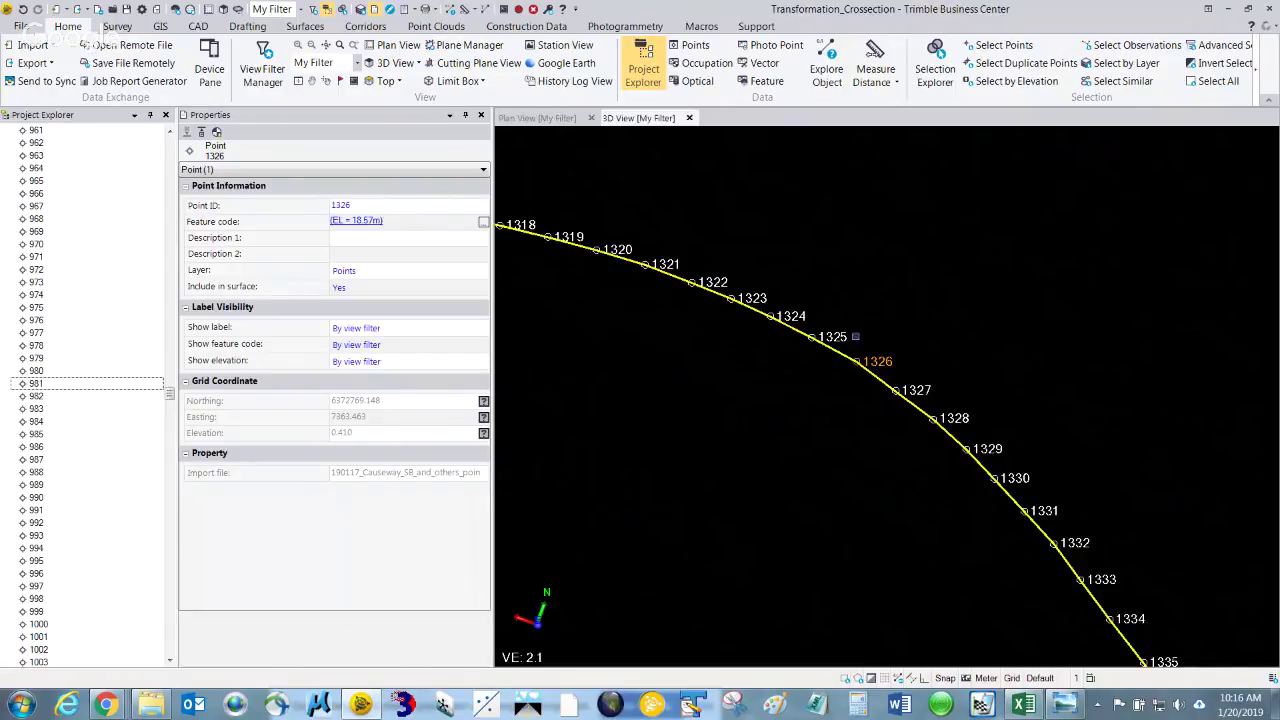
{"action": "left_click", "coordinate": [842, 337]}
{"action": "left_click", "coordinate": [926, 390]}
{"action": "left_click", "coordinate": [962, 420]}
{"action": "left_click", "coordinate": [997, 450]}
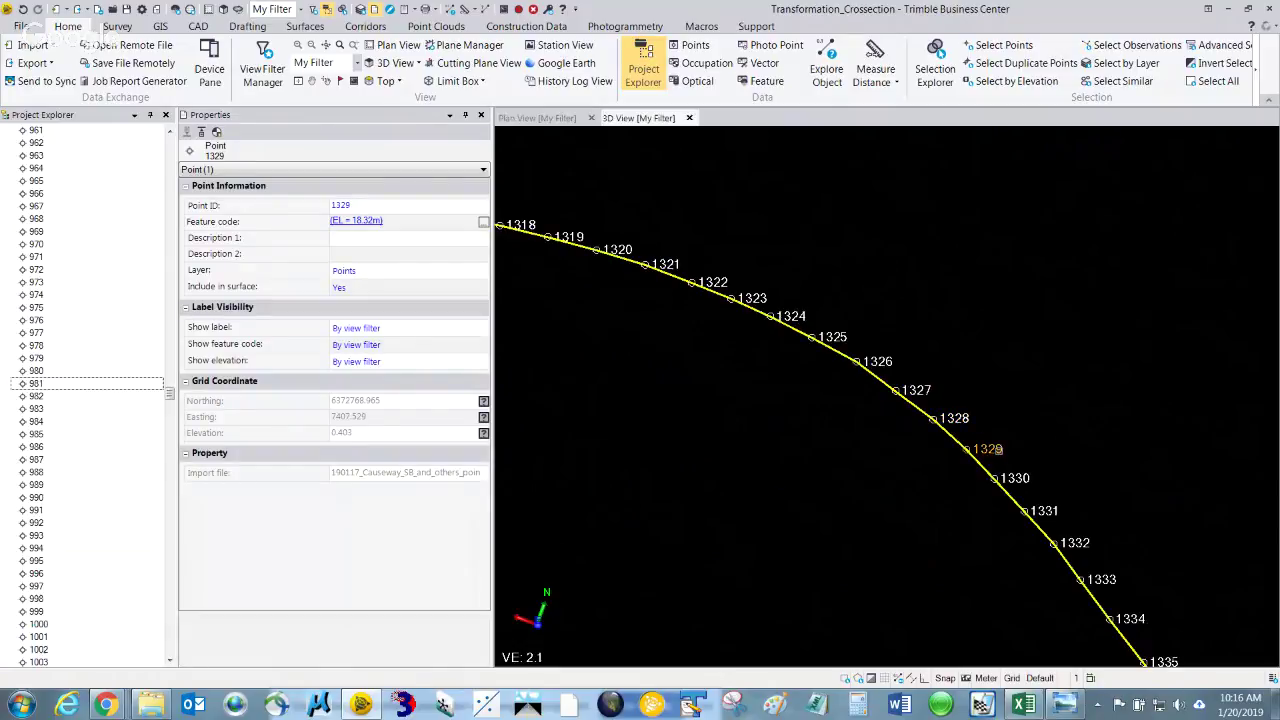
{"action": "left_click", "coordinate": [348, 238]}
{"action": "left_click", "coordinate": [1075, 544]}
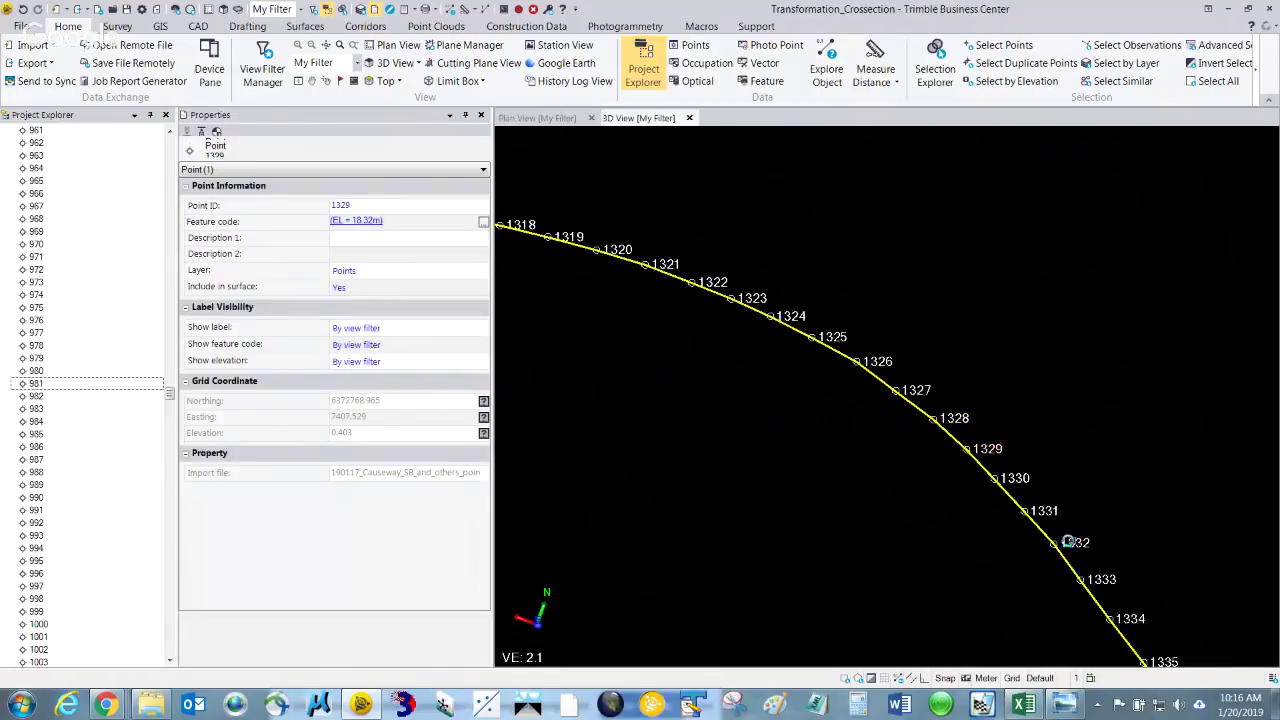
Check the elevations of points 1339 and 1353 down the far slope of the large hump
{"action": "middle_click_drag", "start_coordinate": [883, 477], "coordinate": [697, 277]}
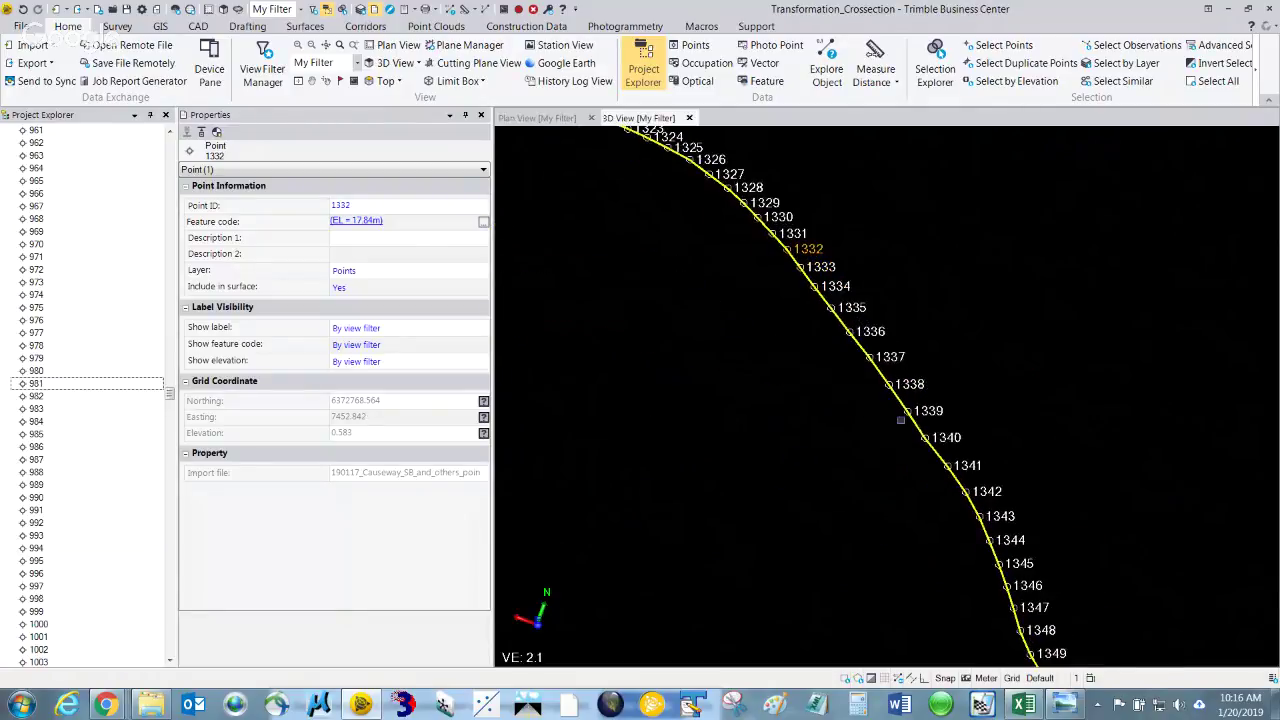
{"action": "left_click", "coordinate": [930, 413]}
{"action": "middle_click_drag", "start_coordinate": [891, 517], "coordinate": [865, 435]}
{"action": "left_click", "coordinate": [909, 431]}
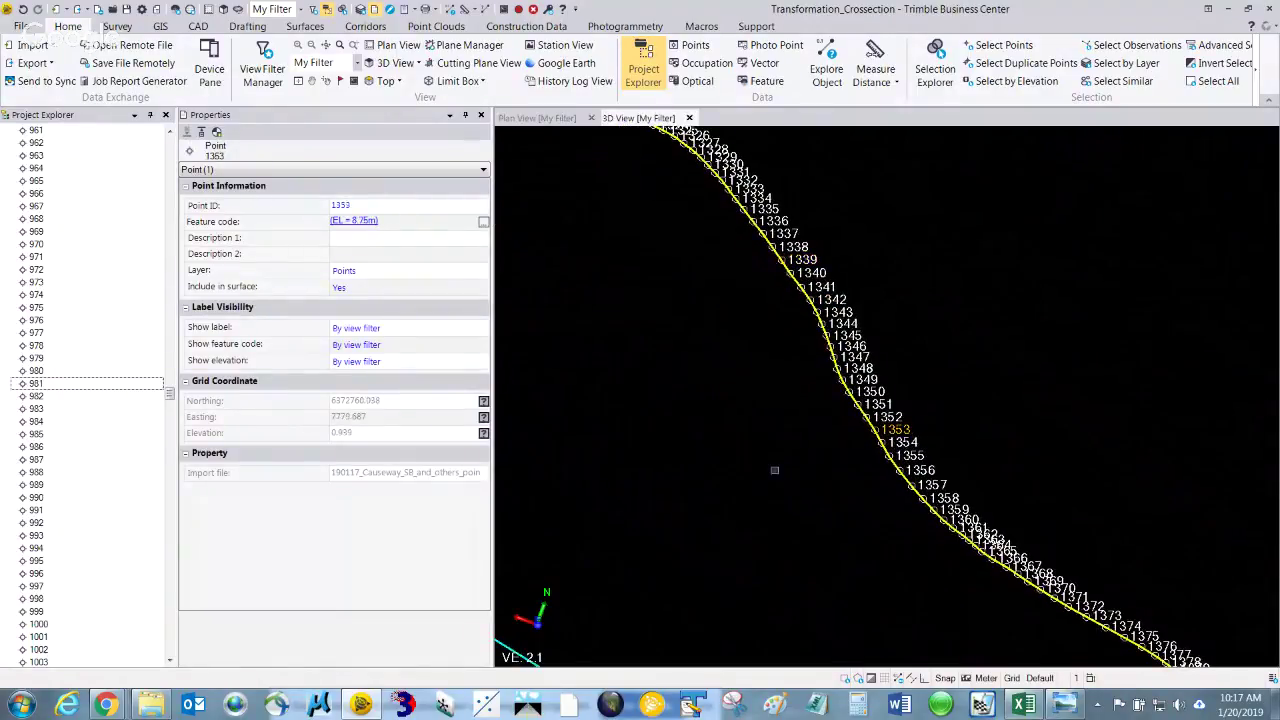
Check the elevation of point 1393 on the flat stretch beyond the large hump
{"action": "scroll", "coordinate": [855, 526], "scroll_direction": "down", "scroll_amount": 5}
{"action": "middle_click_drag", "start_coordinate": [840, 514], "coordinate": [677, 400]}
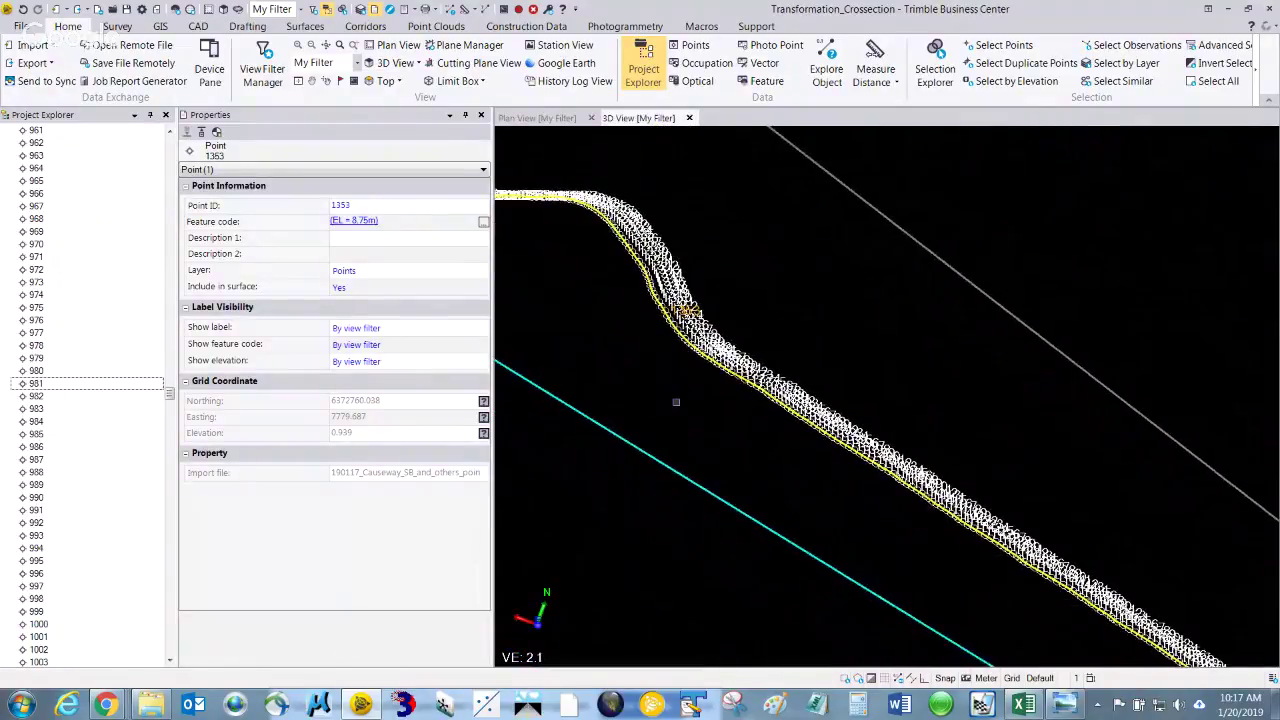
{"action": "scroll", "coordinate": [845, 435], "scroll_direction": "up", "scroll_amount": 3}
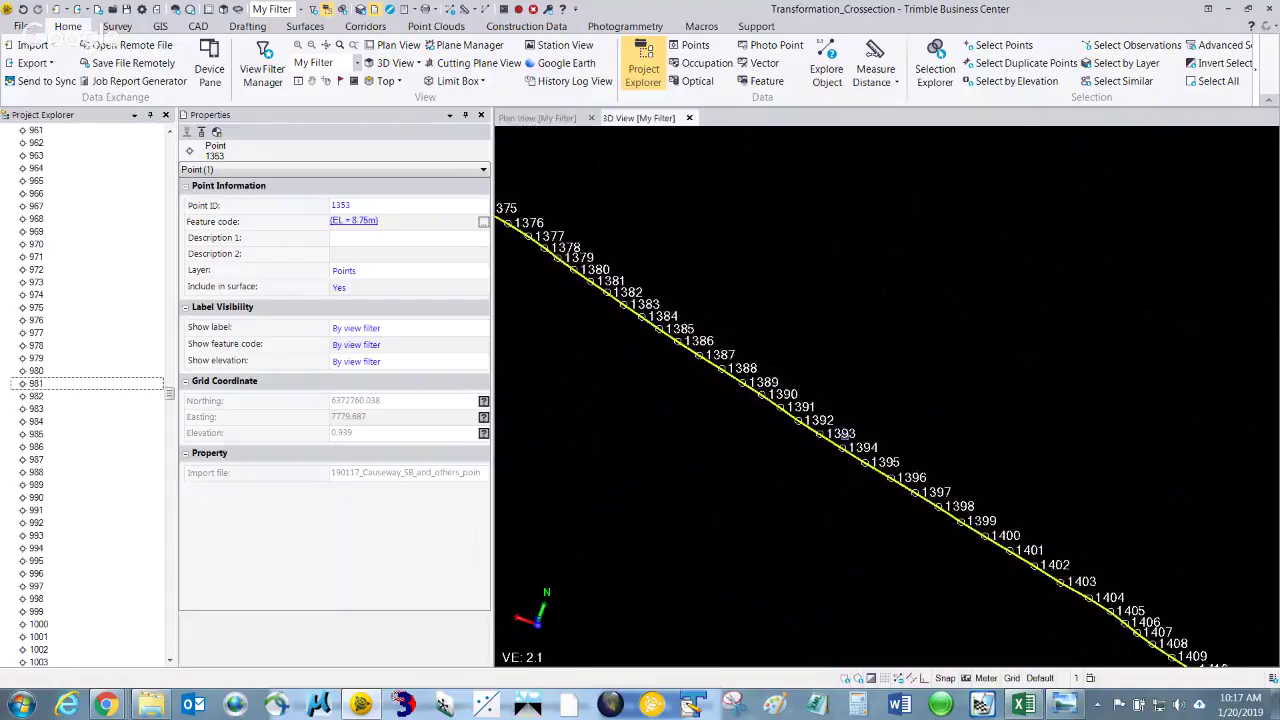
{"action": "left_click", "coordinate": [843, 435]}
{"action": "scroll", "coordinate": [783, 467], "scroll_direction": "down", "scroll_amount": 6}
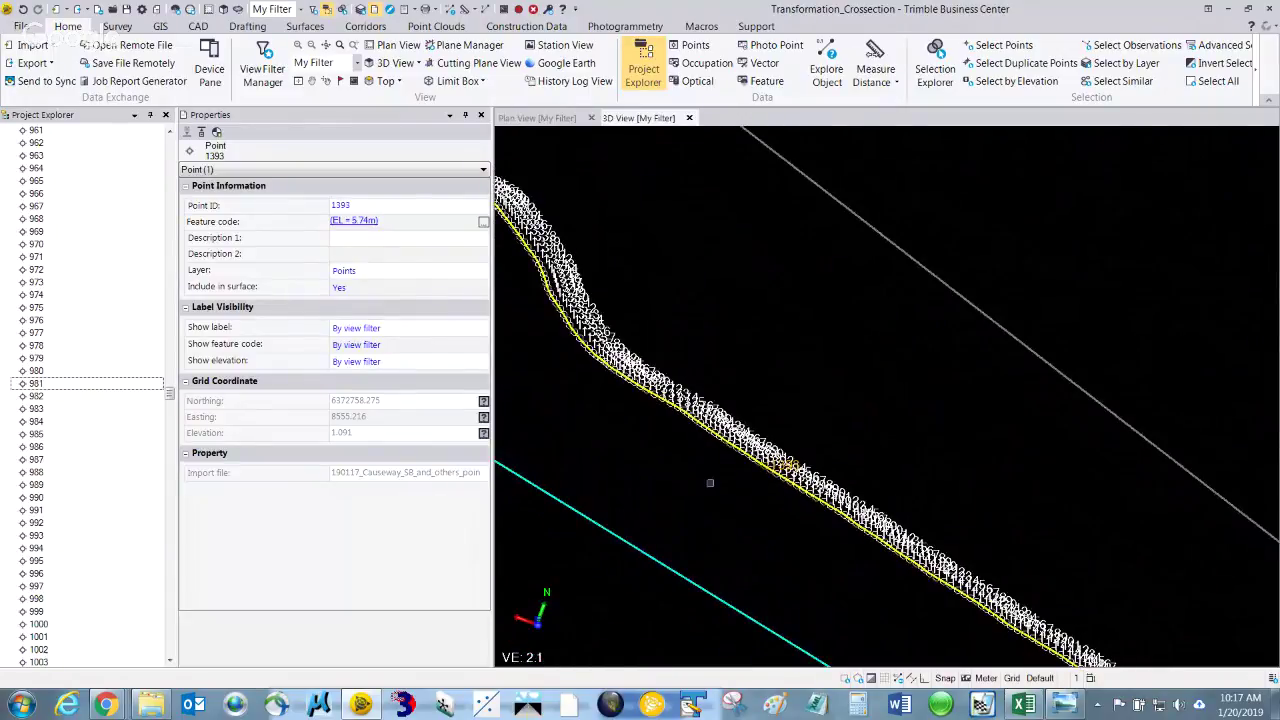
Return to the small hump near the middle of the alignment and check the elevations of points 996 and 986
{"action": "middle_click_drag", "start_coordinate": [699, 474], "coordinate": [820, 486]}
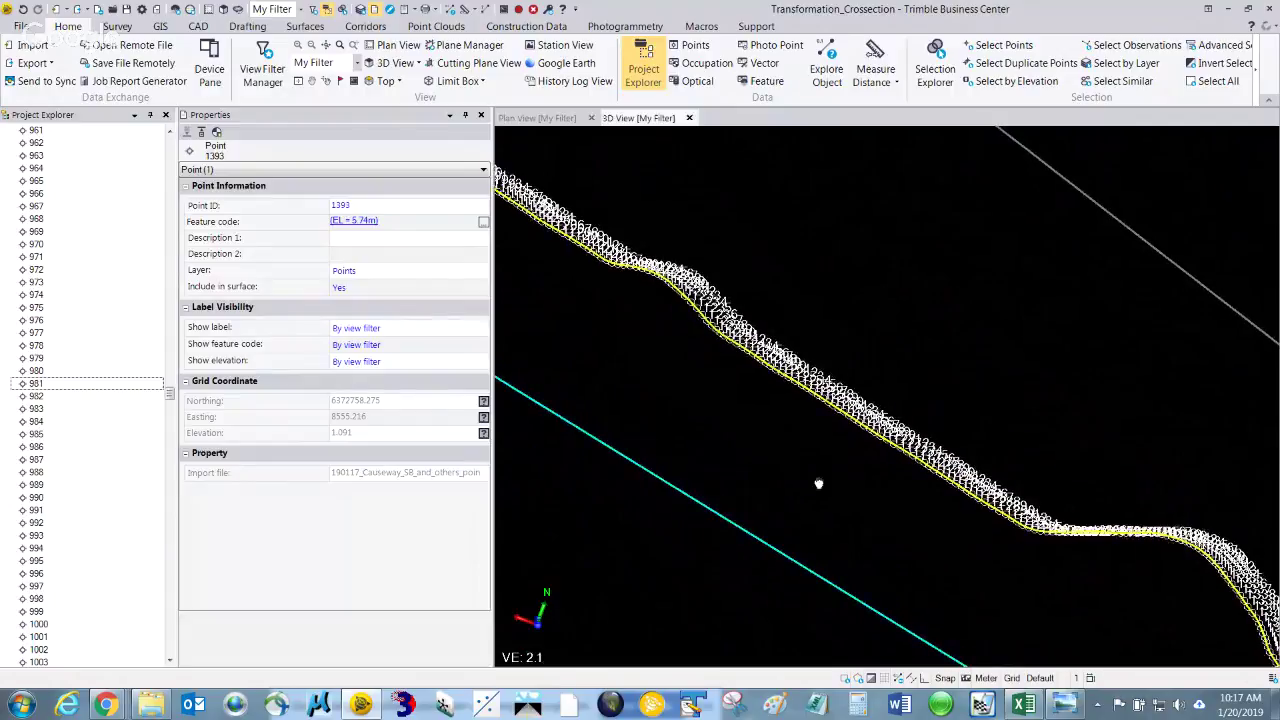
{"action": "middle_click_drag", "start_coordinate": [688, 351], "coordinate": [897, 399]}
{"action": "scroll", "coordinate": [897, 399], "scroll_direction": "up", "scroll_amount": 2}
{"action": "left_click", "coordinate": [880, 407]}
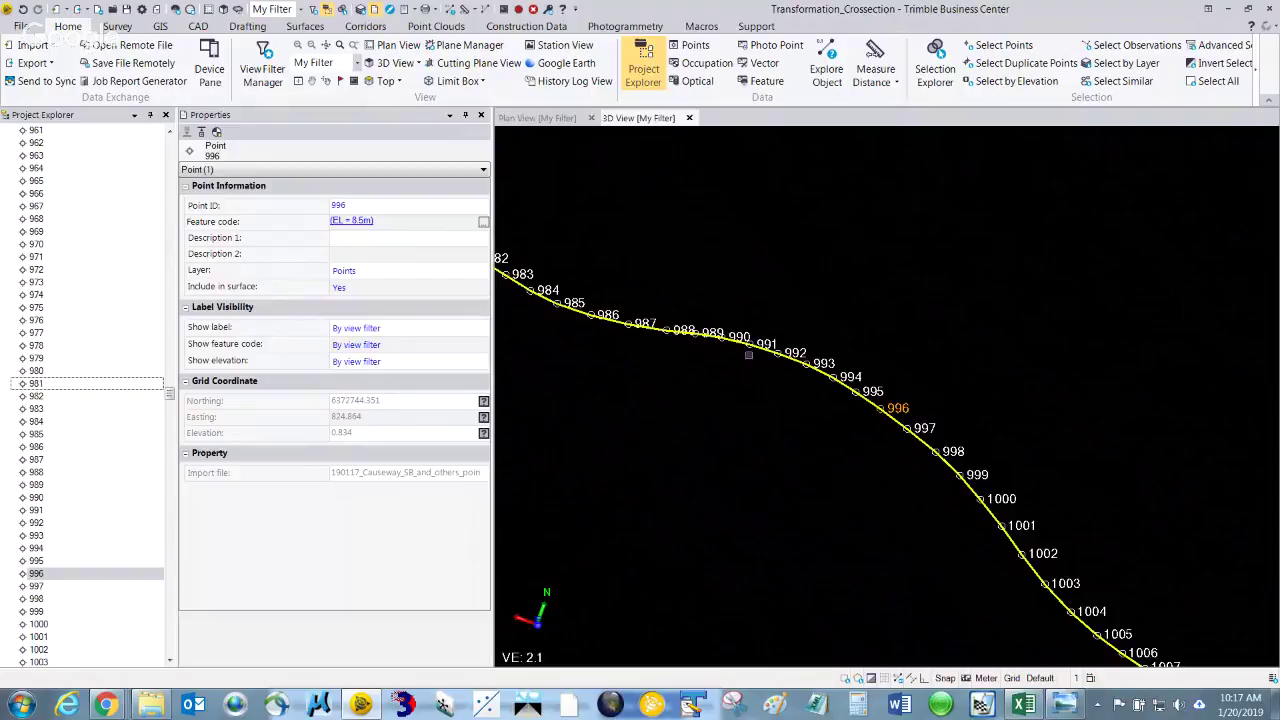
{"action": "left_click", "coordinate": [593, 315]}
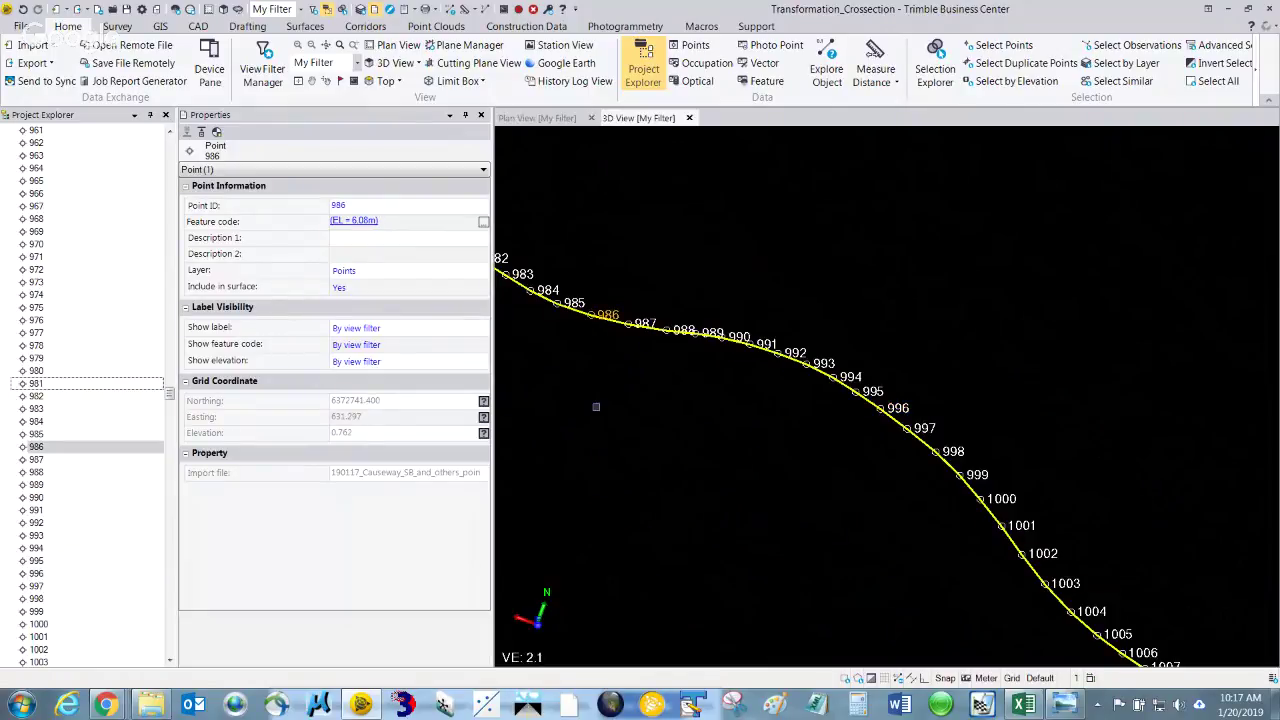
Check the elevations of points 667 and 665 near the crest of the hump on the other half of the alignment
{"action": "middle_click_drag", "start_coordinate": [594, 375], "coordinate": [917, 534]}
{"action": "middle_click_drag", "start_coordinate": [654, 383], "coordinate": [870, 452]}
{"action": "scroll", "coordinate": [870, 452], "scroll_direction": "up", "scroll_amount": 5}
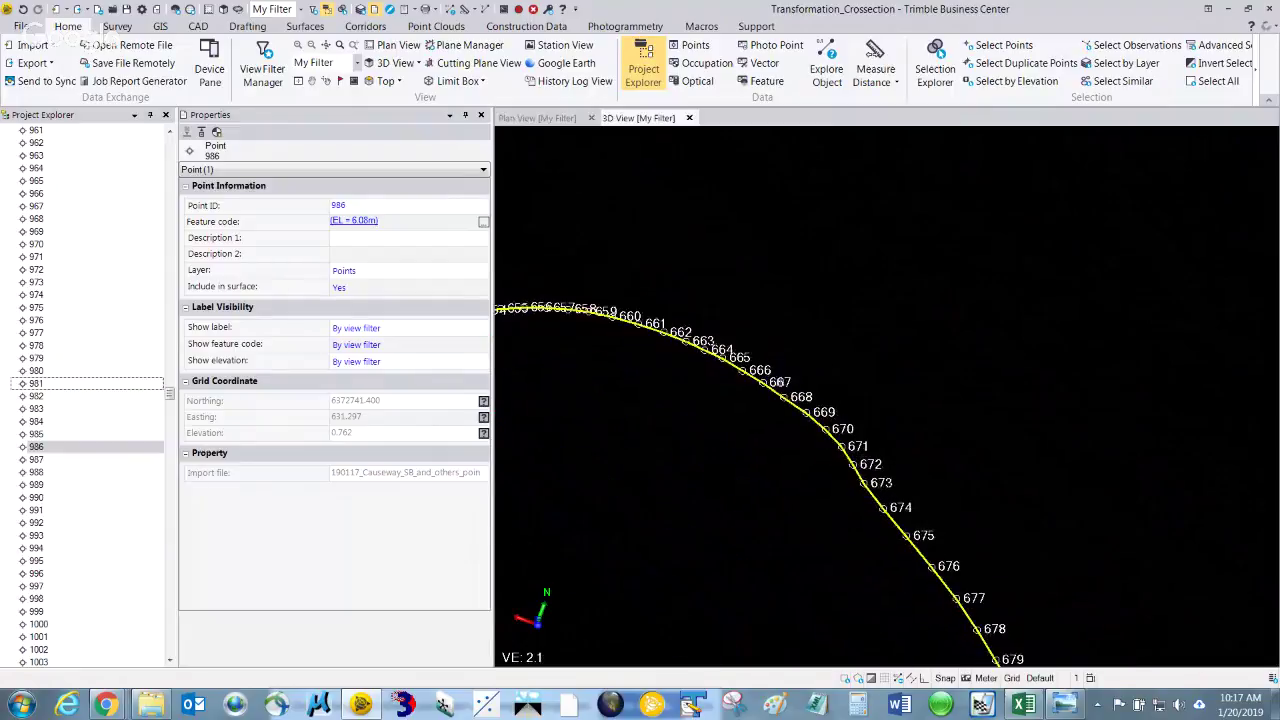
{"action": "left_click", "coordinate": [771, 382]}
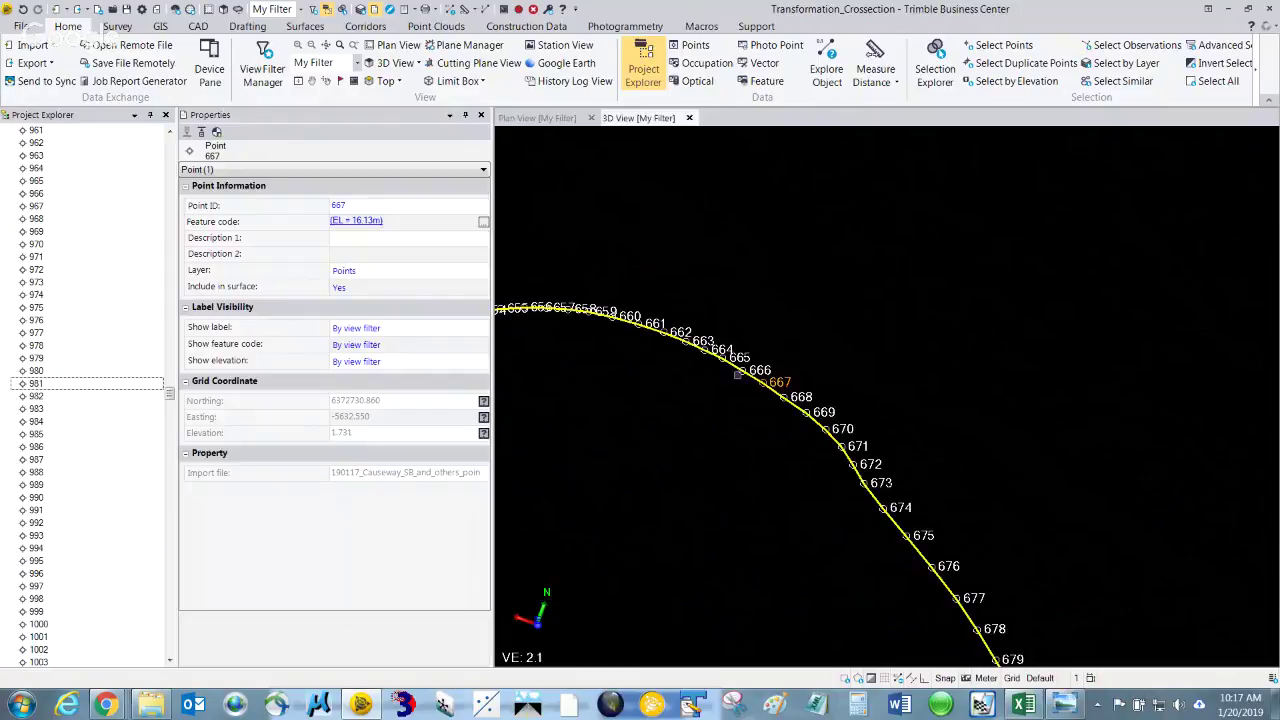
{"action": "left_click", "coordinate": [742, 357]}
Check the elevations of points 343 and 341 on the small hump farther along that half of the alignment
{"action": "scroll", "coordinate": [698, 418], "scroll_direction": "down", "scroll_amount": 6}
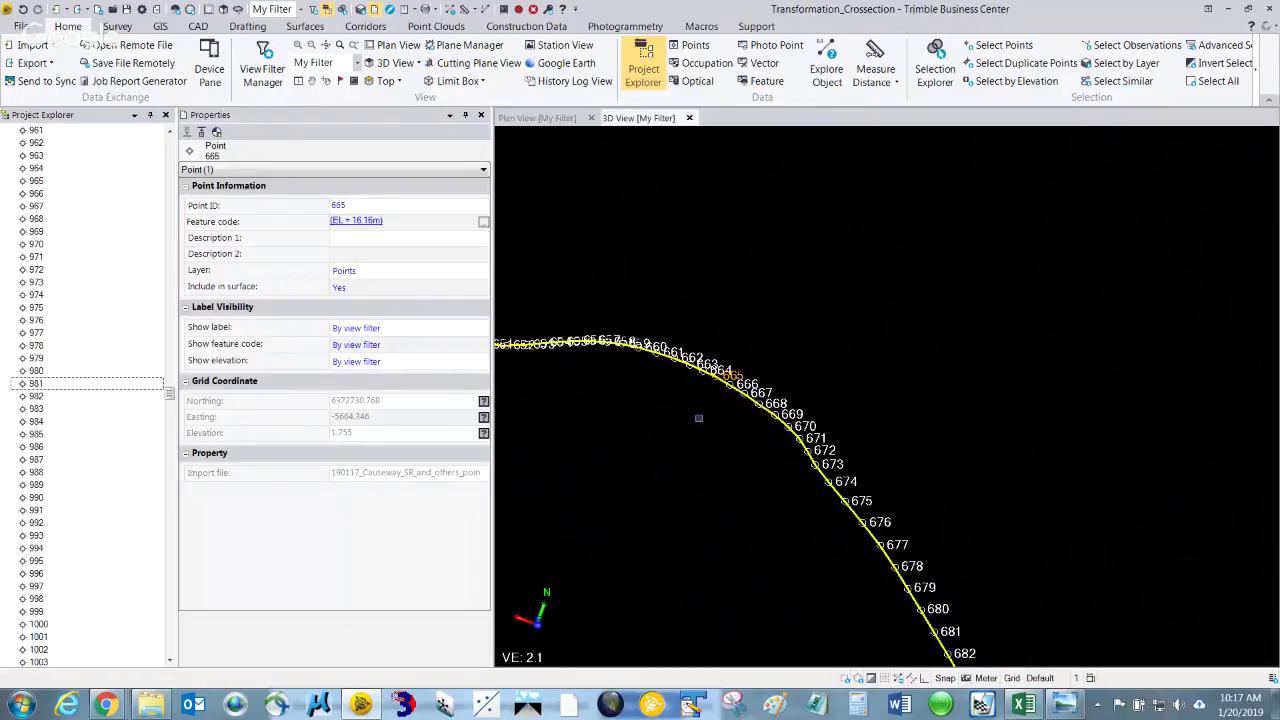
{"action": "scroll", "coordinate": [698, 418], "scroll_direction": "down", "scroll_amount": 3}
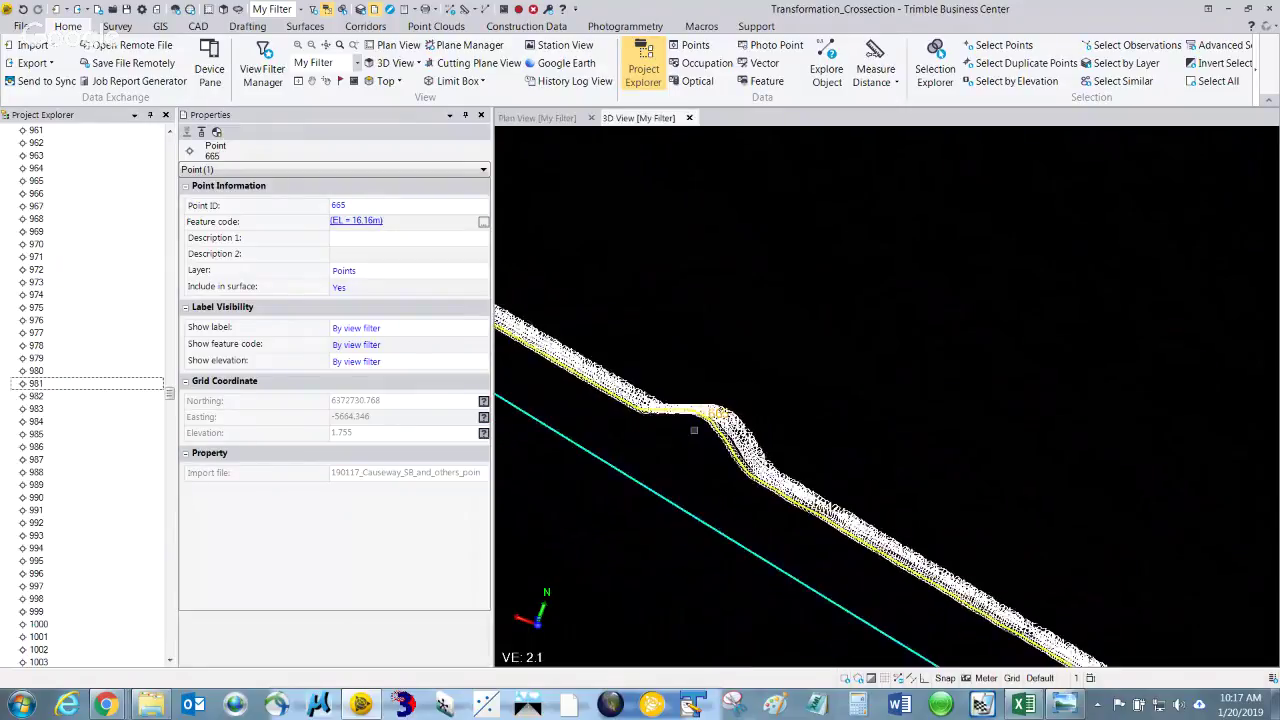
{"action": "middle_click_drag", "start_coordinate": [700, 459], "coordinate": [1110, 600]}
{"action": "scroll", "coordinate": [754, 473], "scroll_direction": "down", "scroll_amount": 4}
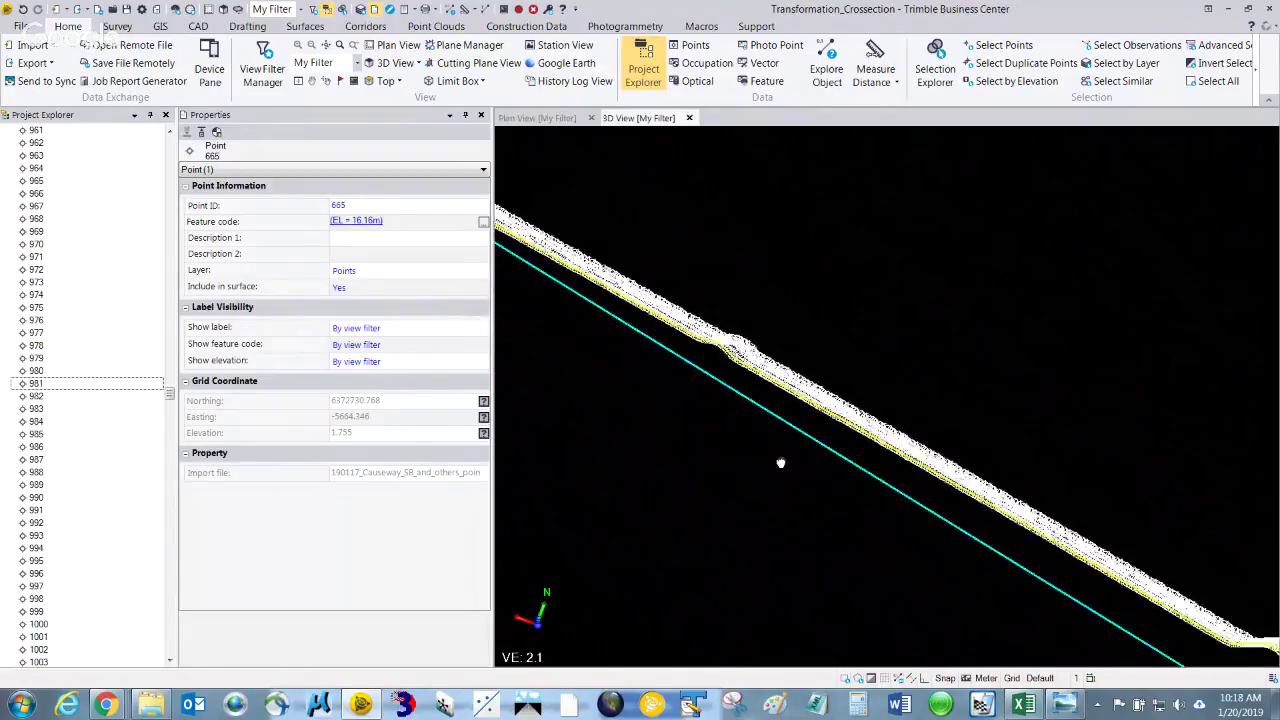
{"action": "scroll", "coordinate": [841, 491], "scroll_direction": "down", "scroll_amount": 2}
{"action": "scroll", "coordinate": [888, 458], "scroll_direction": "up", "scroll_amount": 5}
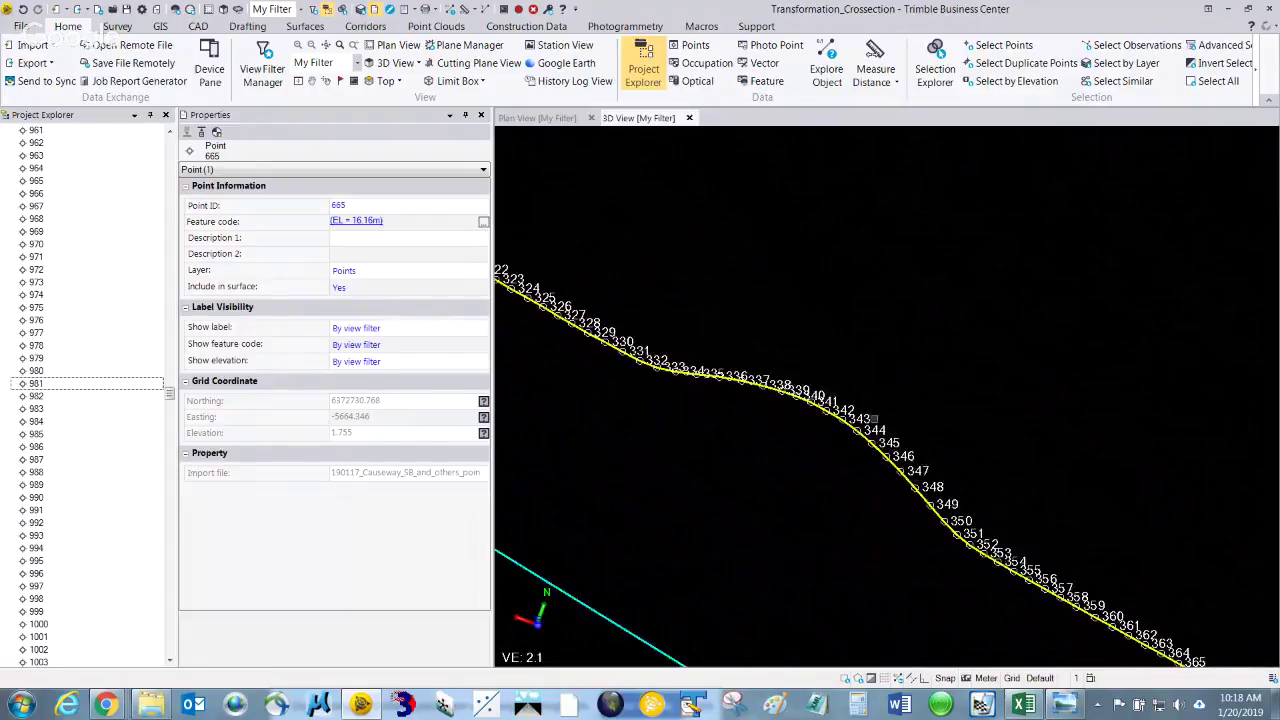
{"action": "left_click", "coordinate": [858, 421]}
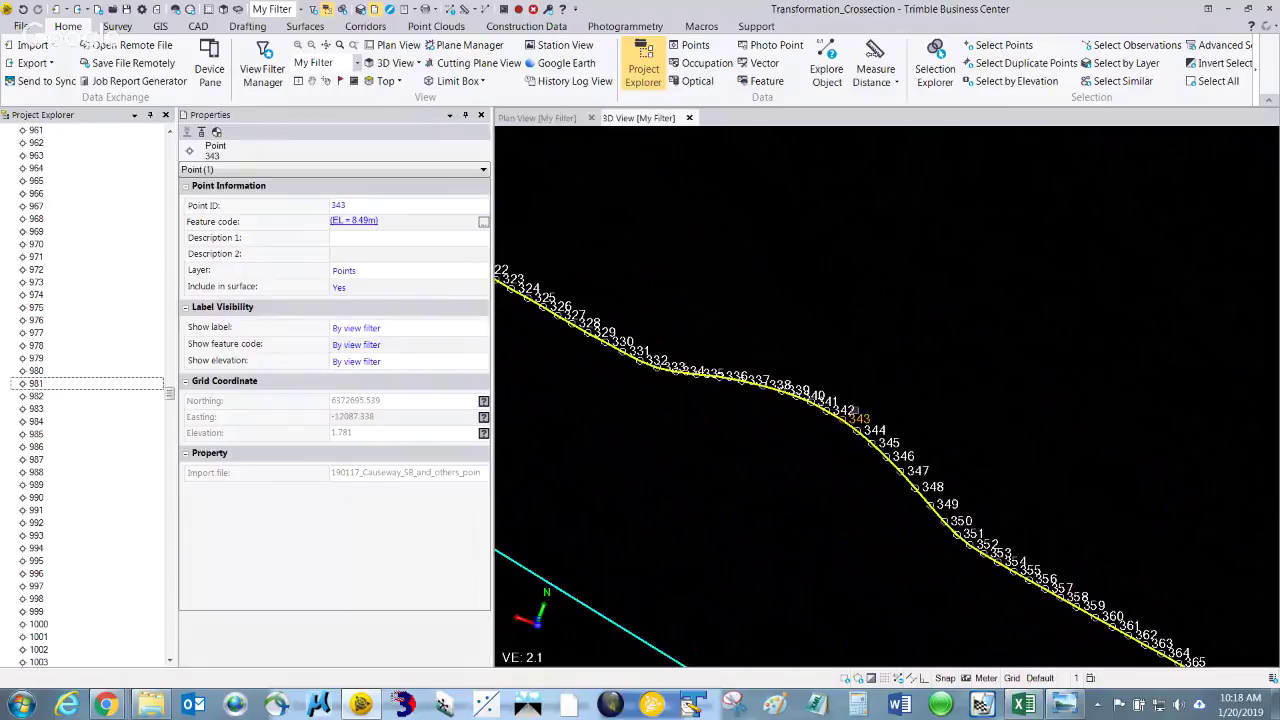
{"action": "left_click", "coordinate": [829, 401]}
Clear the point selection and examine the straight stretch around points 288 to 331 next to the small hump
{"action": "scroll", "coordinate": [690, 416], "scroll_direction": "down", "scroll_amount": 3}
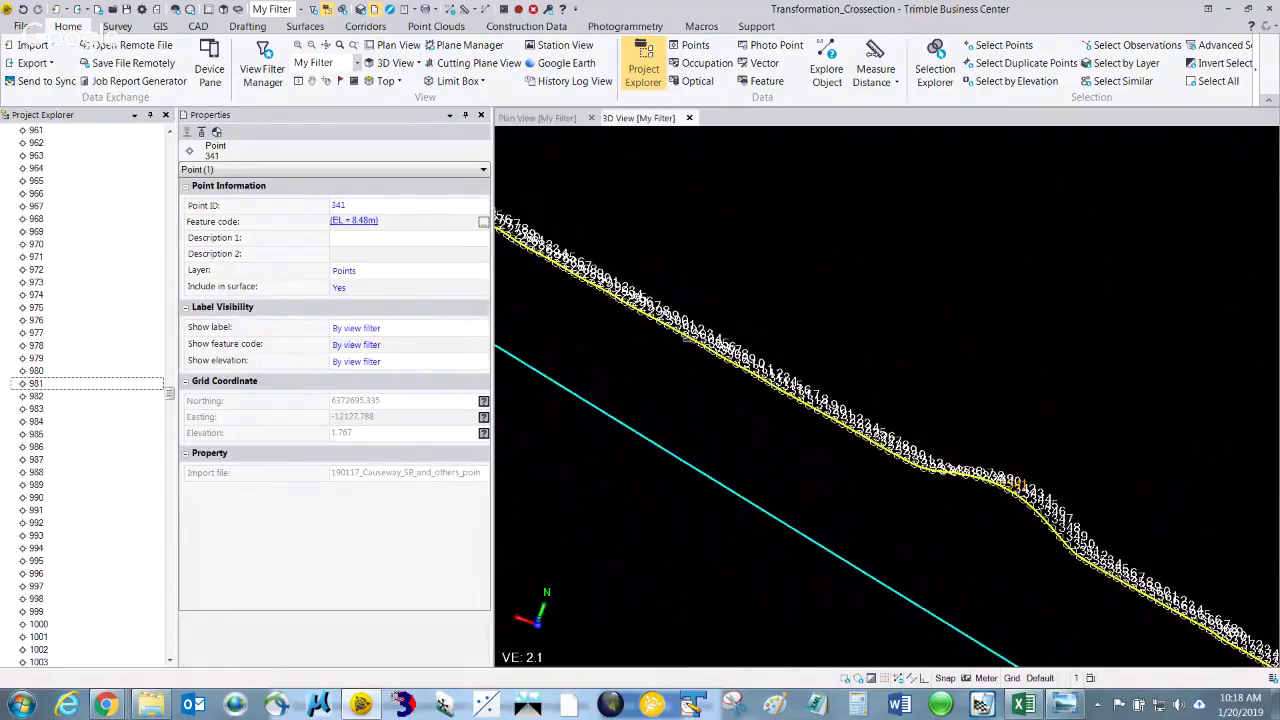
{"action": "scroll", "coordinate": [689, 338], "scroll_direction": "up", "scroll_amount": 3}
{"action": "left_click_drag", "start_coordinate": [636, 353], "coordinate": [904, 518]}
{"action": "right_click", "coordinate": [722, 430]}
{"action": "left_click", "coordinate": [650, 336]}
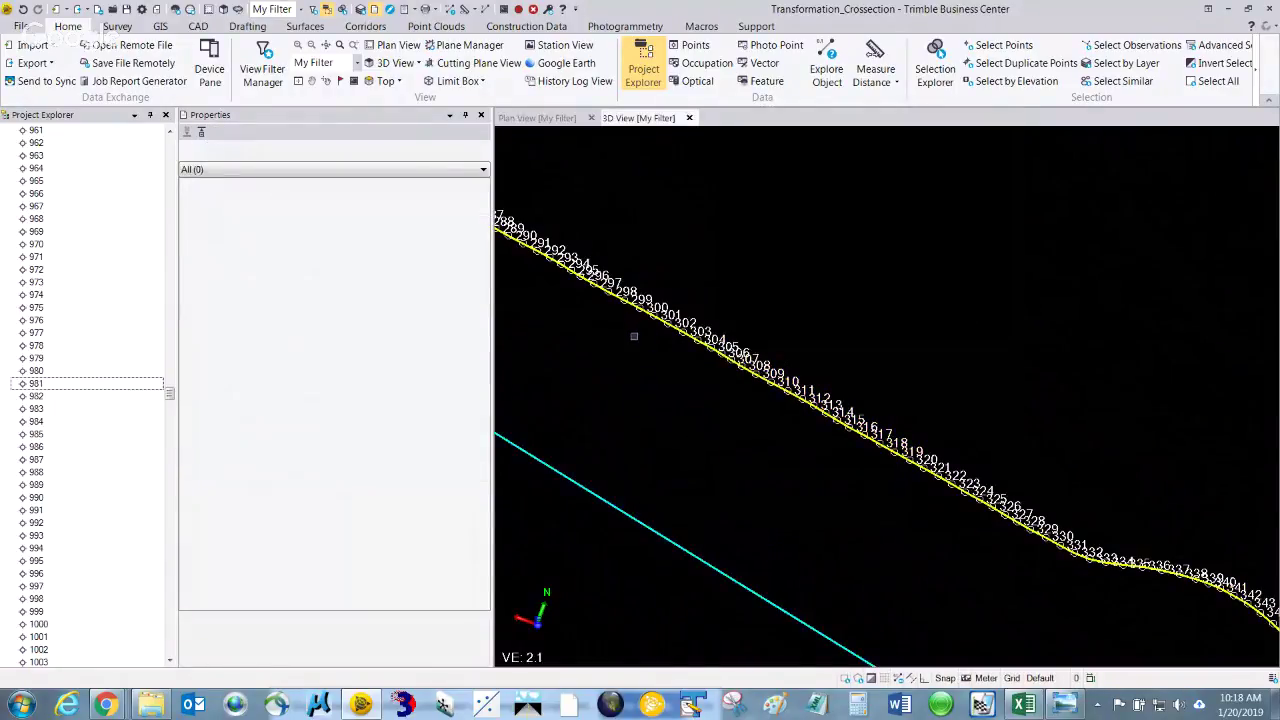
{"action": "scroll", "coordinate": [634, 336], "scroll_direction": "down", "scroll_amount": 3}
{"action": "scroll", "coordinate": [709, 417], "scroll_direction": "up", "scroll_amount": 3}
{"action": "scroll", "coordinate": [806, 451], "scroll_direction": "down", "scroll_amount": 5}
{"action": "scroll", "coordinate": [806, 443], "scroll_direction": "up", "scroll_amount": 2}
{"action": "scroll", "coordinate": [771, 383], "scroll_direction": "down", "scroll_amount": 2}
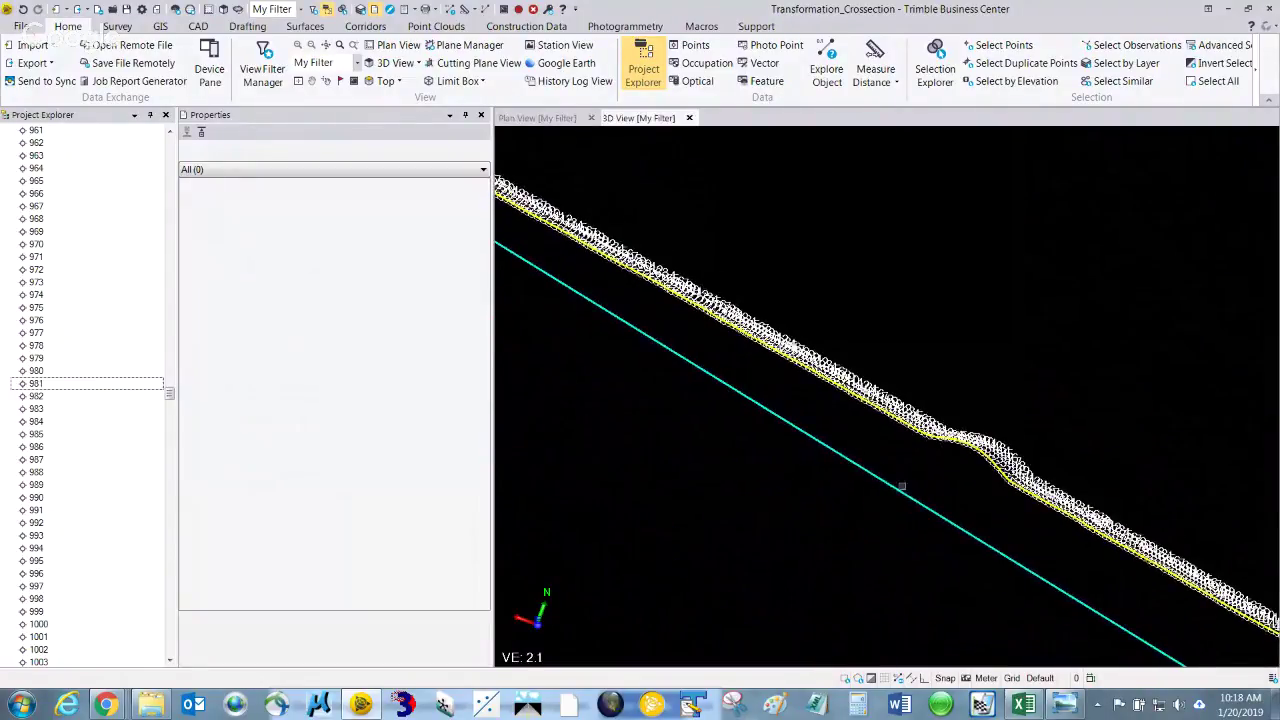
Follow the alignment and its chord line past the 1125 station to the end at point 1948 and SB_1948T
{"action": "middle_click_drag", "start_coordinate": [995, 575], "coordinate": [590, 331]}
{"action": "middle_click_drag", "start_coordinate": [886, 524], "coordinate": [657, 329]}
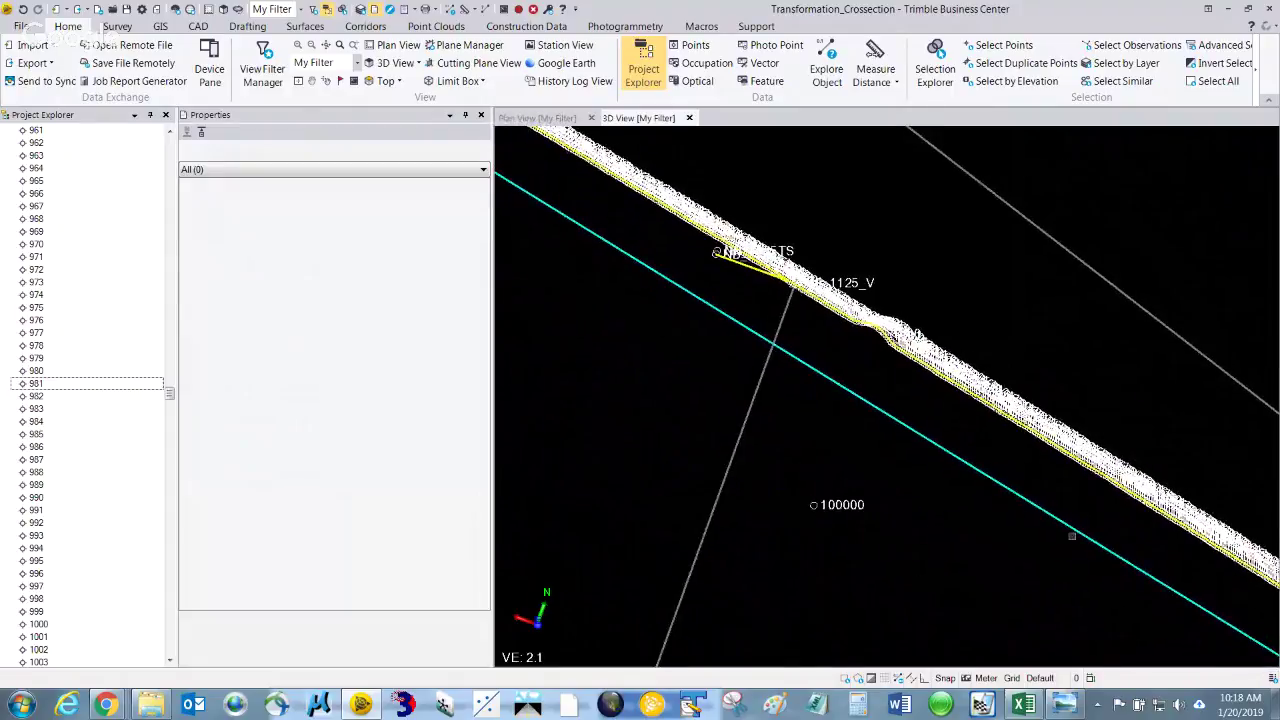
{"action": "middle_click_drag", "start_coordinate": [1060, 560], "coordinate": [720, 404]}
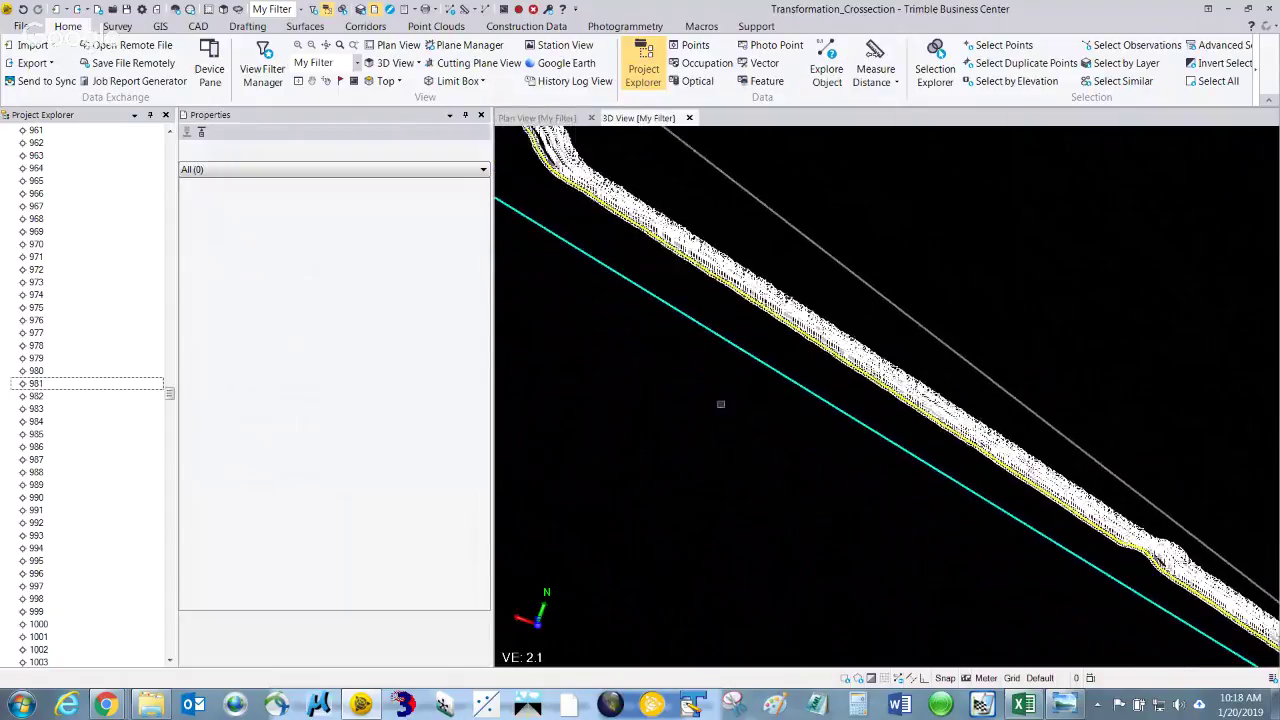
{"action": "middle_click_drag", "start_coordinate": [972, 597], "coordinate": [922, 464]}
{"action": "middle_click_drag", "start_coordinate": [1138, 489], "coordinate": [1030, 463]}
{"action": "scroll", "coordinate": [1030, 463], "scroll_direction": "up", "scroll_amount": 3}
{"action": "scroll", "coordinate": [900, 412], "scroll_direction": "up", "scroll_amount": 2}
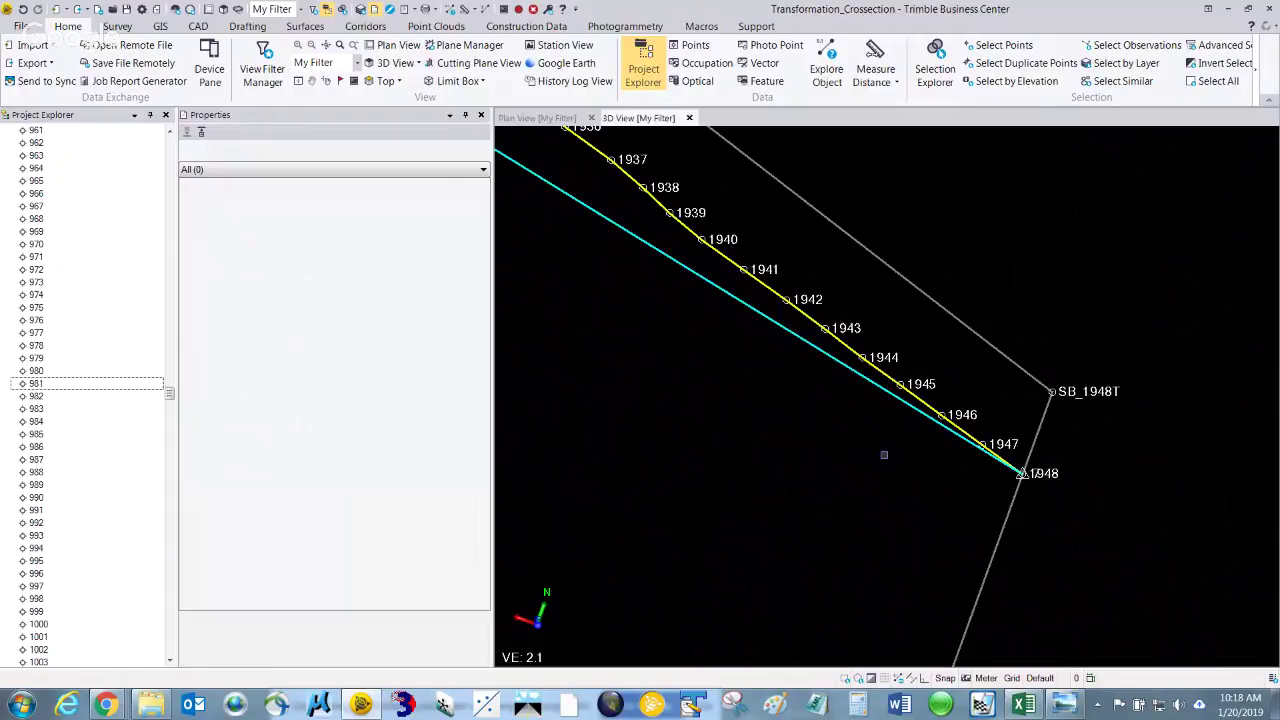
Check the elevation of point 1907 on the stretch leading to point 1948, and clear the selection
{"action": "scroll", "coordinate": [884, 455], "scroll_direction": "down", "scroll_amount": 1}
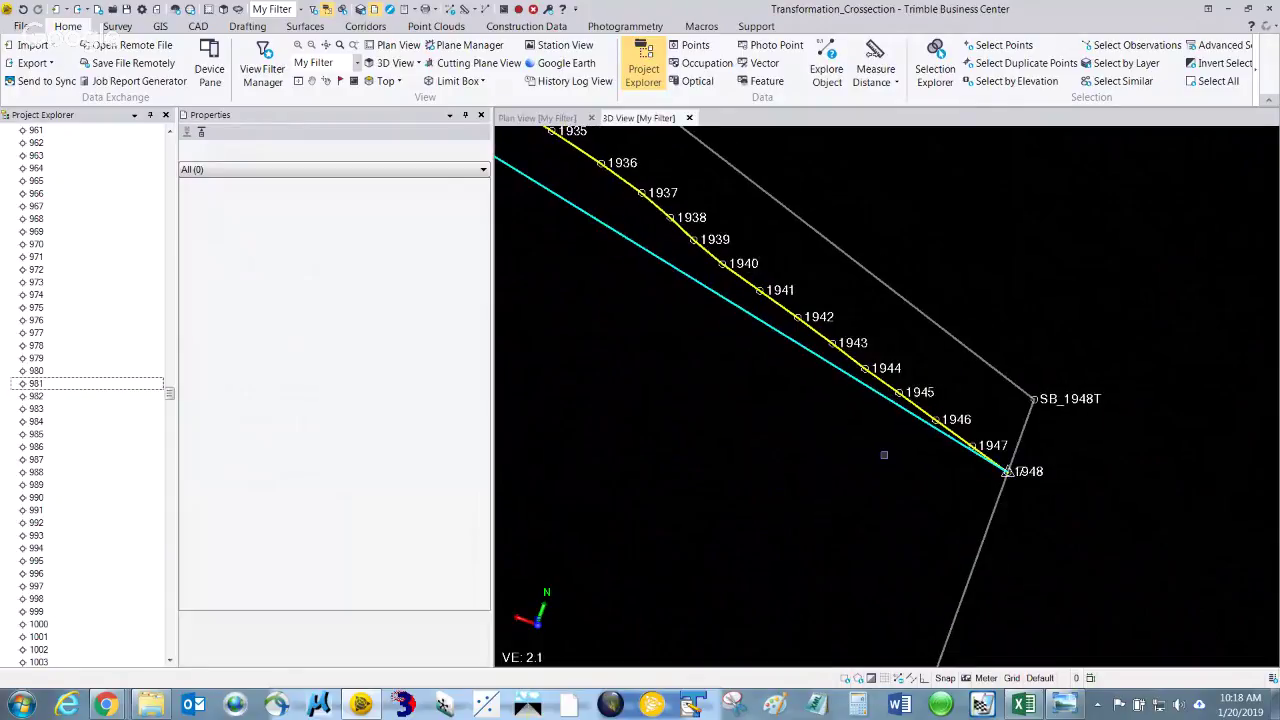
{"action": "scroll", "coordinate": [881, 463], "scroll_direction": "down", "scroll_amount": 1}
{"action": "middle_click_drag", "start_coordinate": [774, 414], "coordinate": [860, 552]}
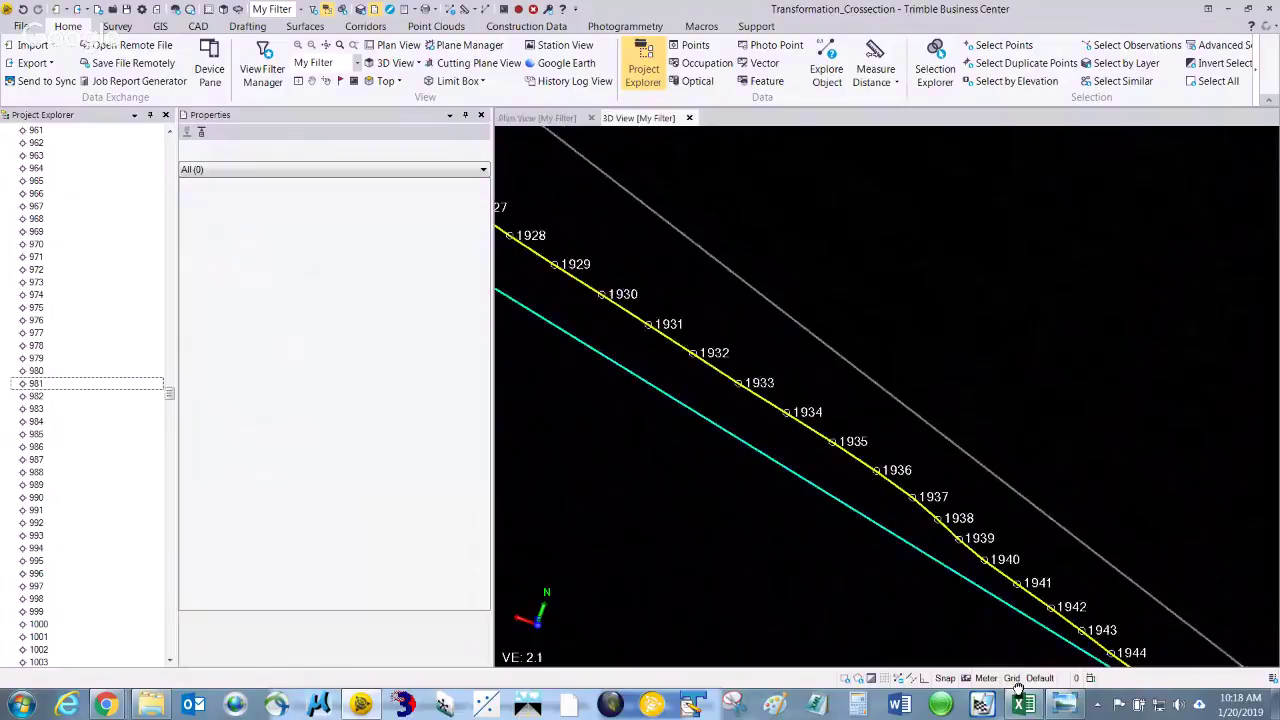
{"action": "middle_click_drag", "start_coordinate": [654, 493], "coordinate": [833, 550]}
{"action": "scroll", "coordinate": [833, 550], "scroll_direction": "down", "scroll_amount": 1}
{"action": "scroll", "coordinate": [743, 474], "scroll_direction": "down", "scroll_amount": 1}
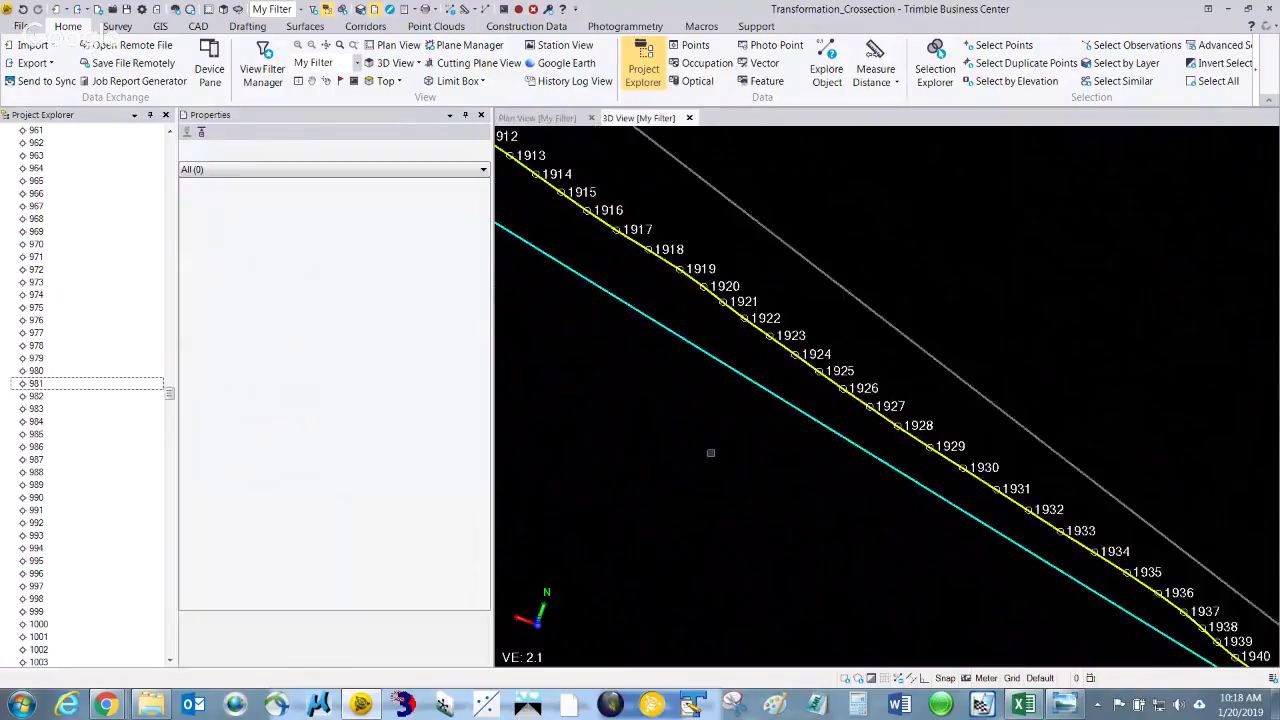
{"action": "middle_click_drag", "start_coordinate": [647, 401], "coordinate": [891, 589]}
{"action": "middle_click_drag", "start_coordinate": [567, 406], "coordinate": [728, 460]}
{"action": "left_click", "coordinate": [683, 280]}
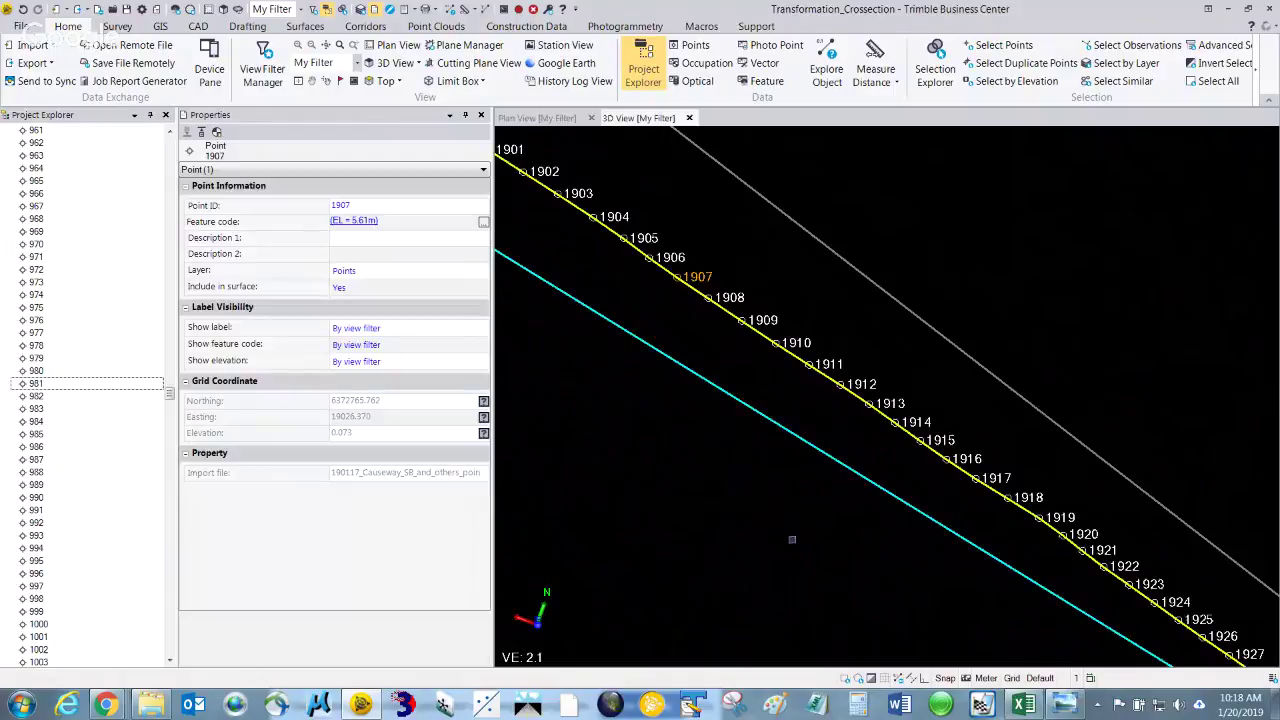
{"action": "right_click", "coordinate": [746, 481]}
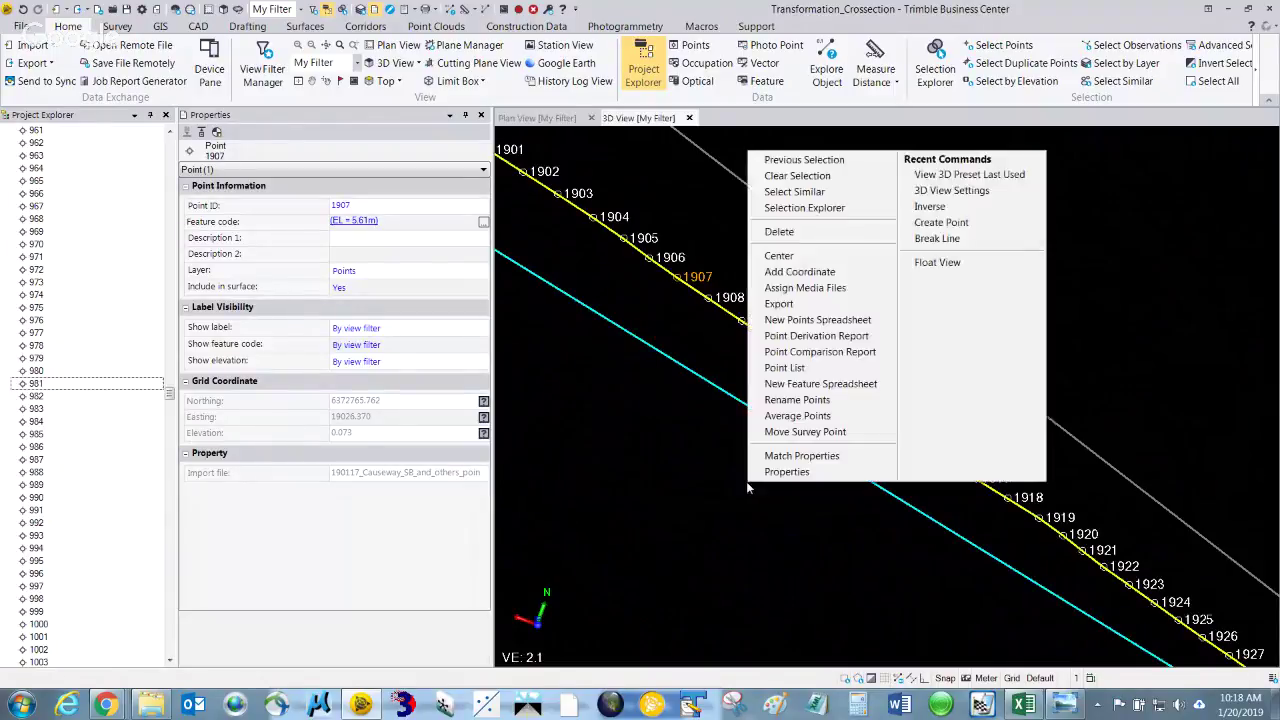
{"action": "left_click", "coordinate": [695, 464]}
Turn on the feature code labels for the points in the view filter
{"action": "scroll", "coordinate": [845, 576], "scroll_direction": "down", "scroll_amount": 1}
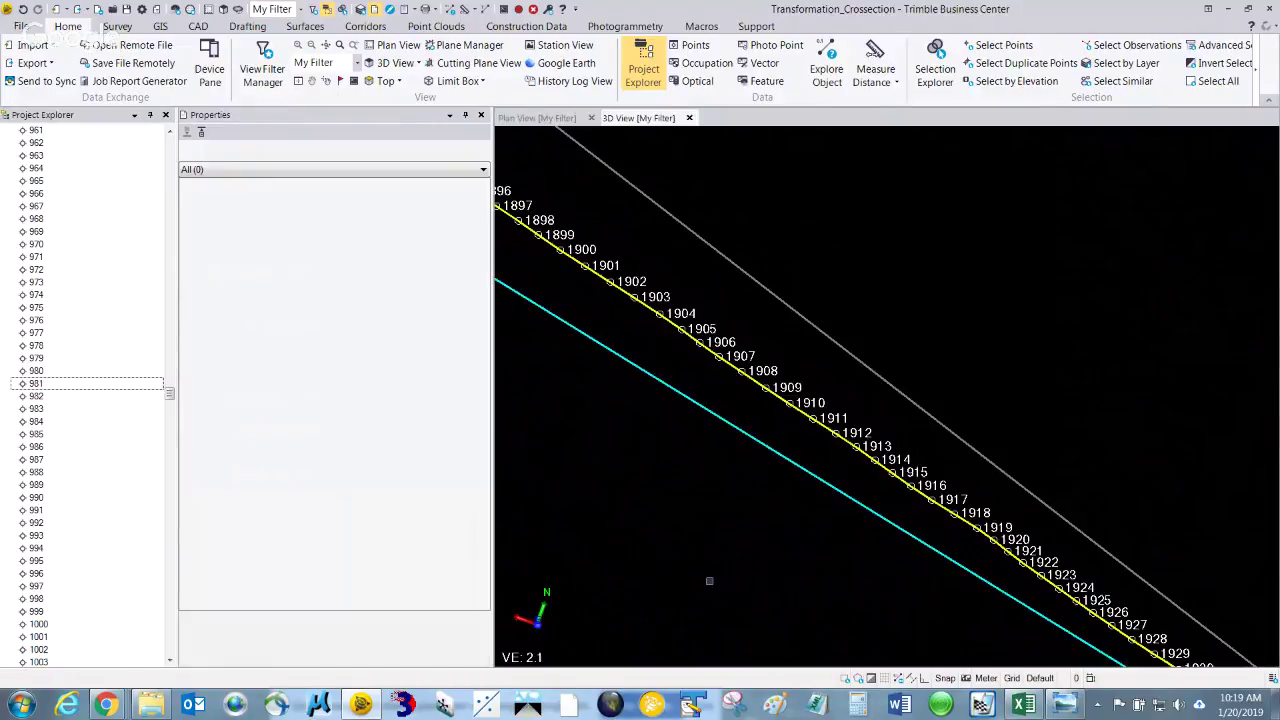
{"action": "scroll", "coordinate": [671, 462], "scroll_direction": "down", "scroll_amount": 2}
{"action": "scroll", "coordinate": [747, 437], "scroll_direction": "down", "scroll_amount": 2}
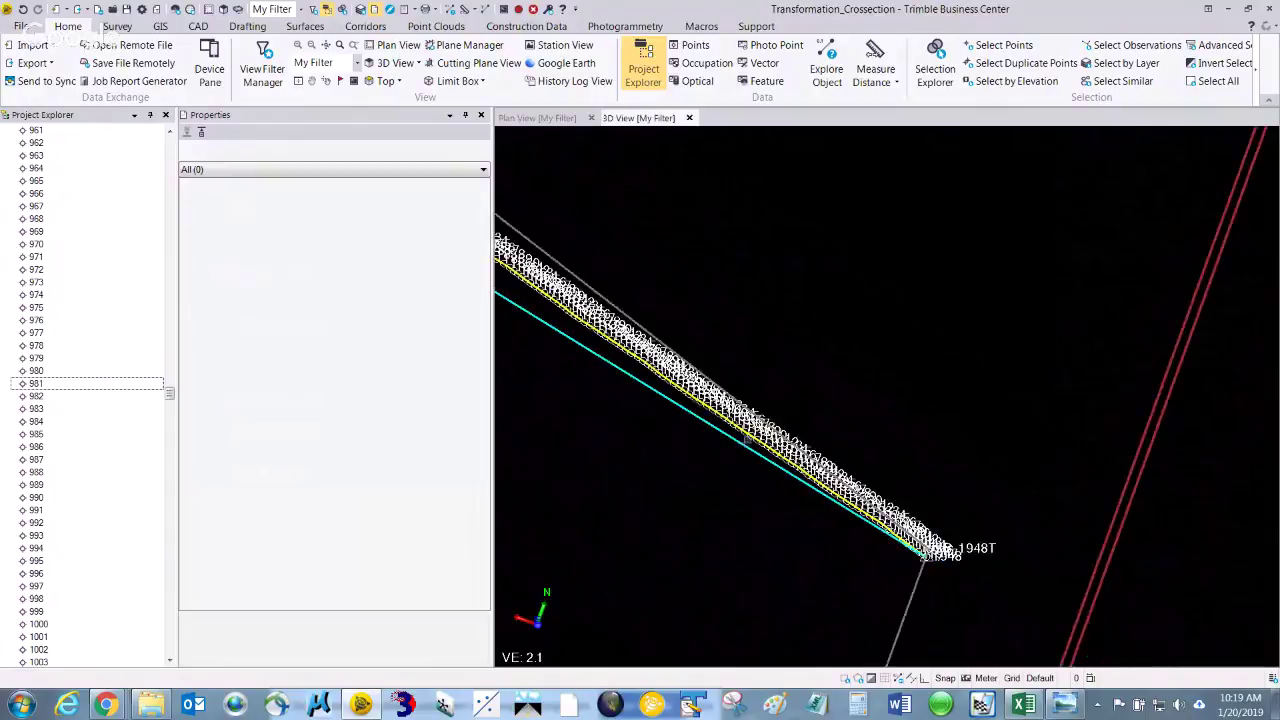
{"action": "middle_click_drag", "start_coordinate": [748, 436], "coordinate": [826, 434]}
{"action": "left_click", "coordinate": [271, 82]}
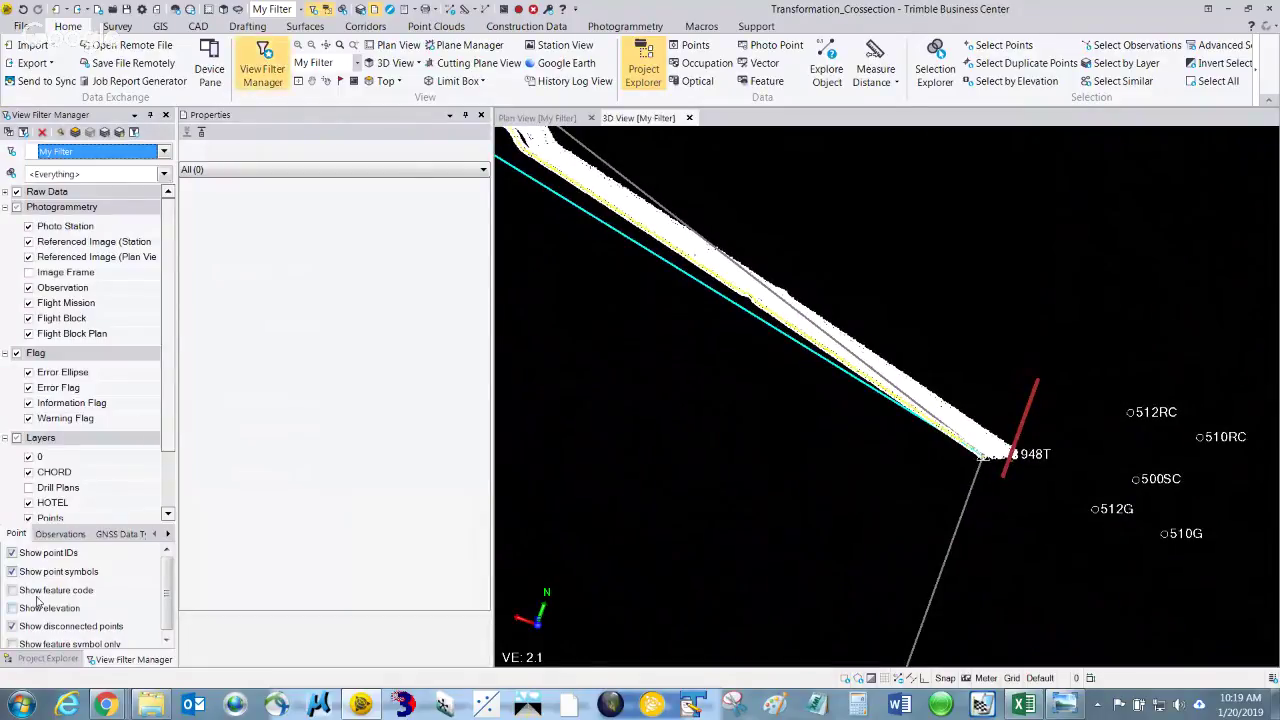
{"action": "left_click", "coordinate": [13, 590]}
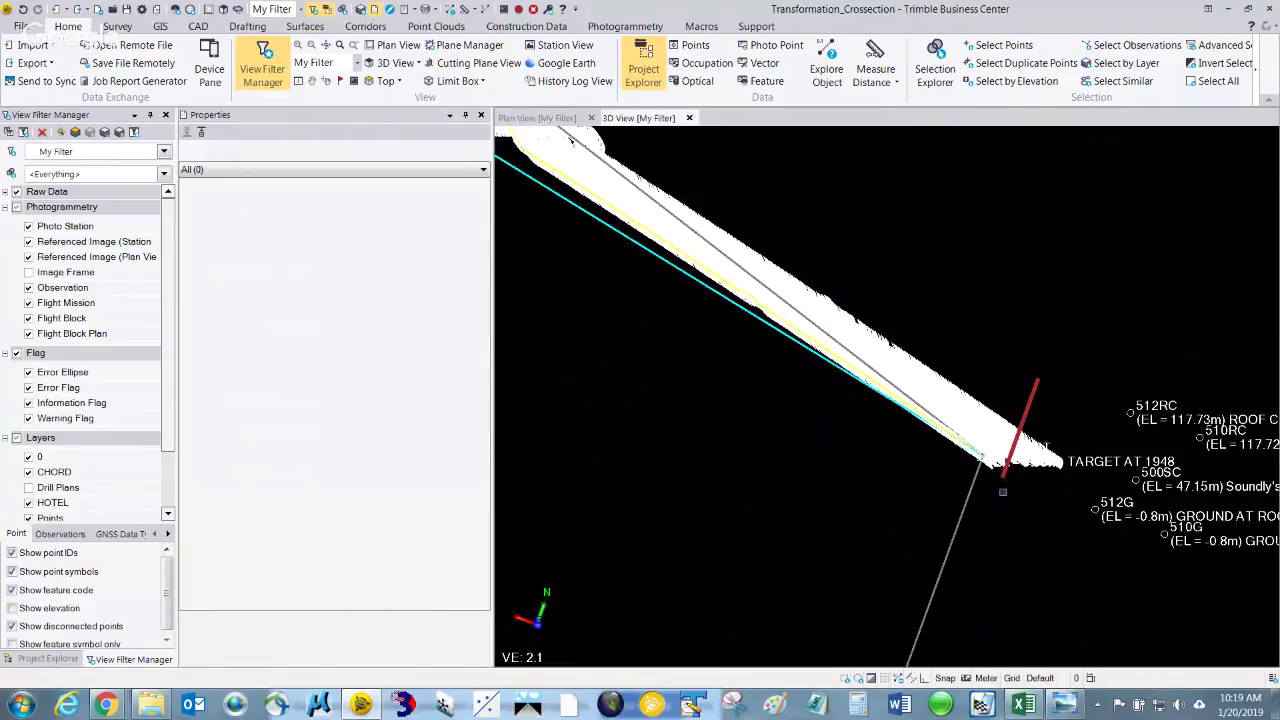
Examine the labelled roof corners, the camera position, and the total station and road surface points at NB_1125 in 3D
{"action": "middle_click_drag", "start_coordinate": [807, 383], "coordinate": [726, 368], "text": "shift"}
{"action": "scroll", "coordinate": [940, 275], "scroll_direction": "up", "scroll_amount": 5}
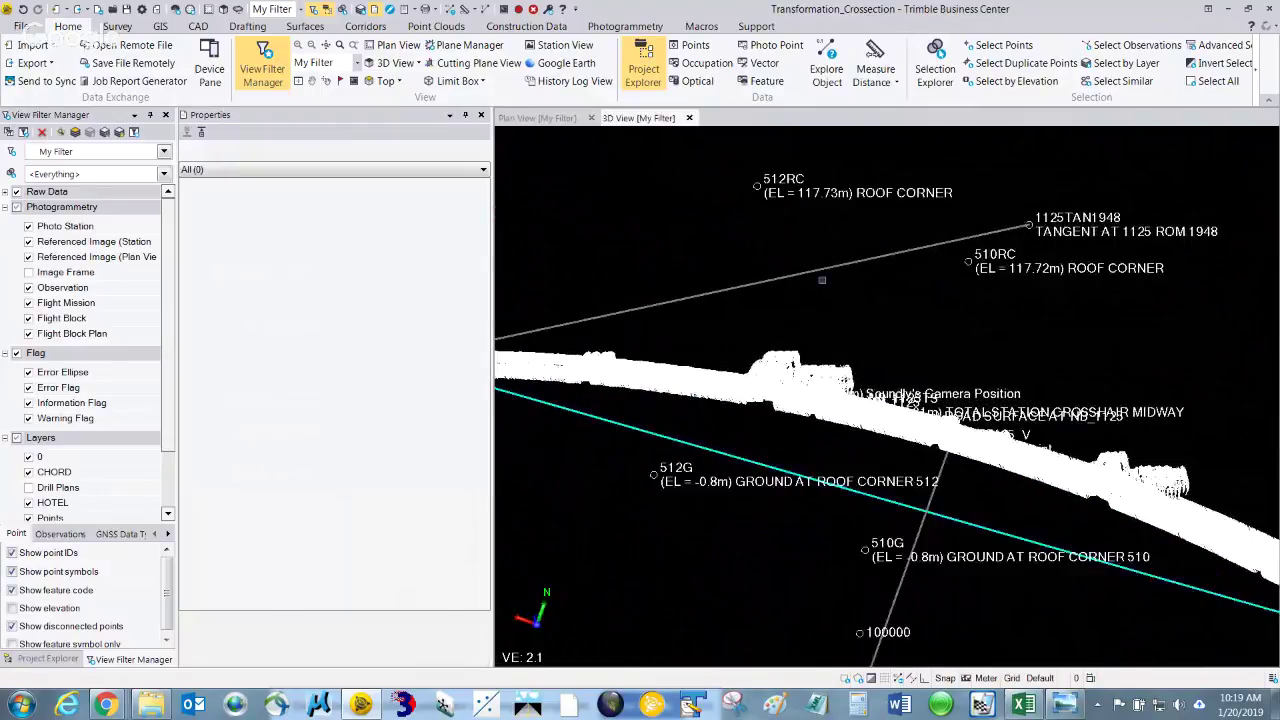
{"action": "scroll", "coordinate": [867, 345], "scroll_direction": "up", "scroll_amount": 5}
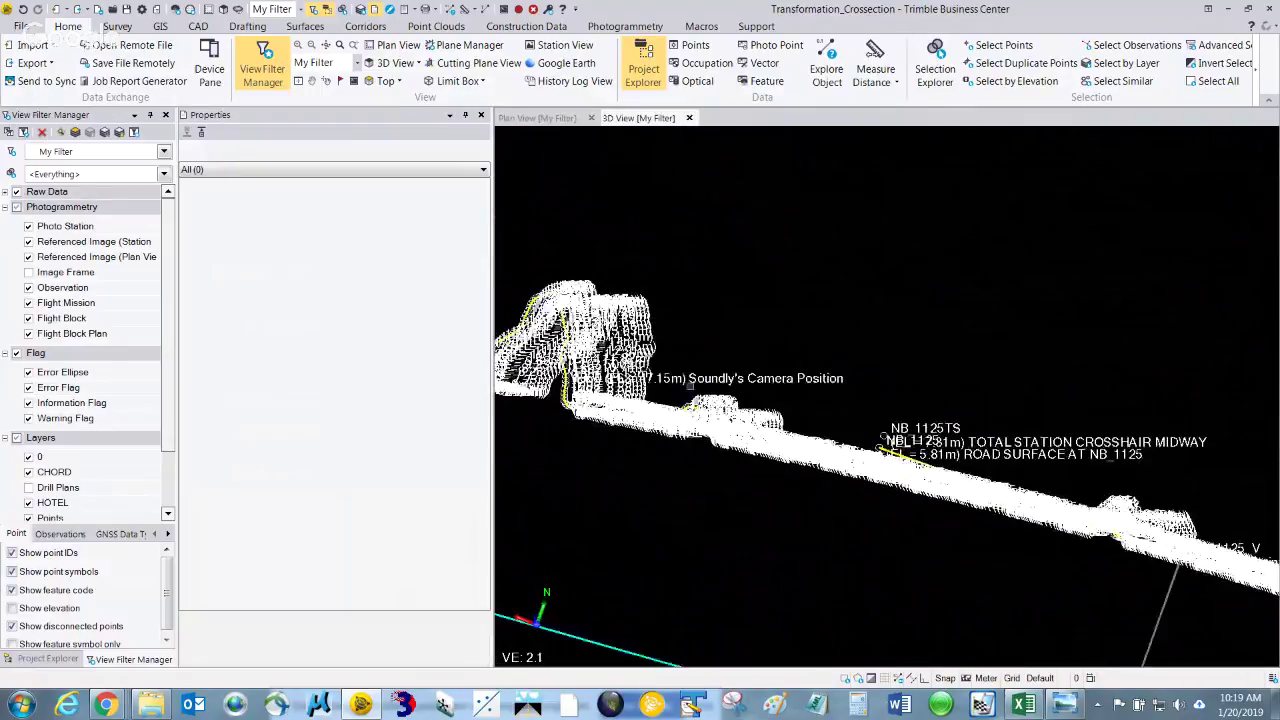
{"action": "mouse_move", "coordinate": [843, 357]}
{"action": "middle_mouse_down", "text": "shift"}
{"action": "mouse_move", "coordinate": [930, 434]}
{"action": "mouse_move", "coordinate": [920, 409]}
{"action": "mouse_move", "coordinate": [914, 420]}
{"action": "middle_mouse_up", "text": "shift"}
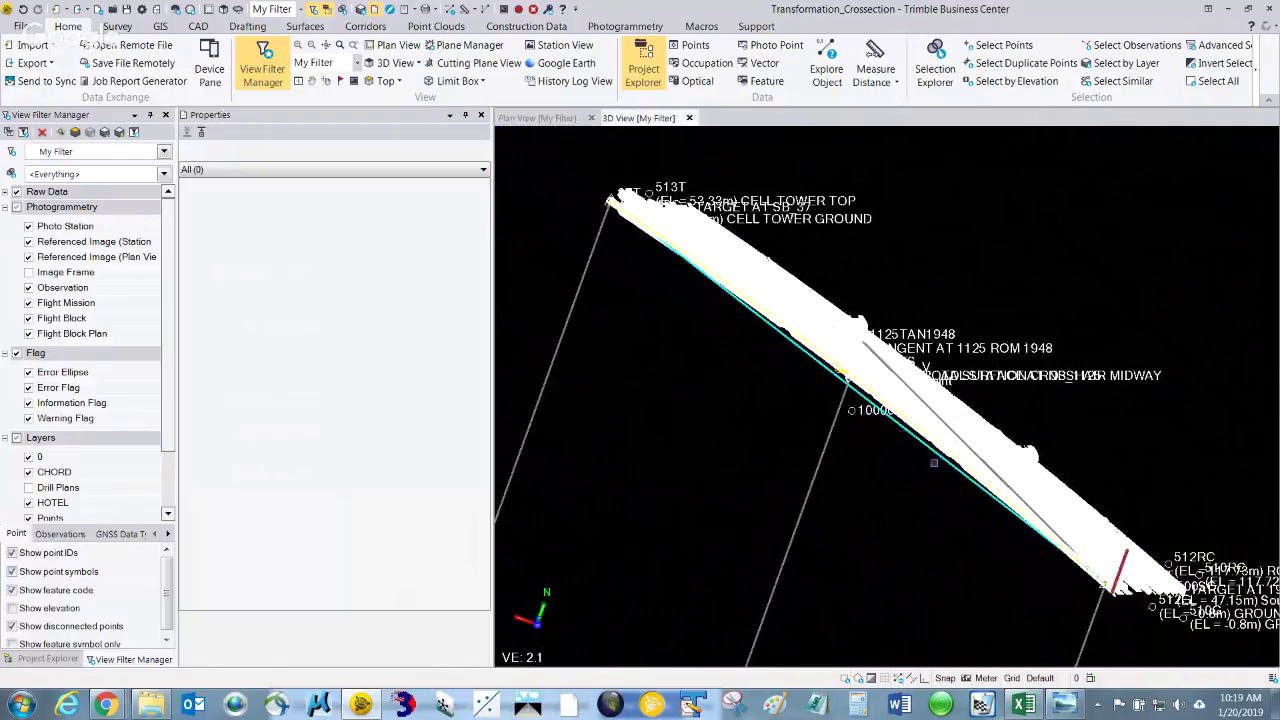
Inspect the alignment's curve from the 1948 end against the chord line and the tangent line between 1125 and 1948
{"action": "middle_click_drag", "start_coordinate": [1105, 456], "coordinate": [1103, 456], "text": "shift"}
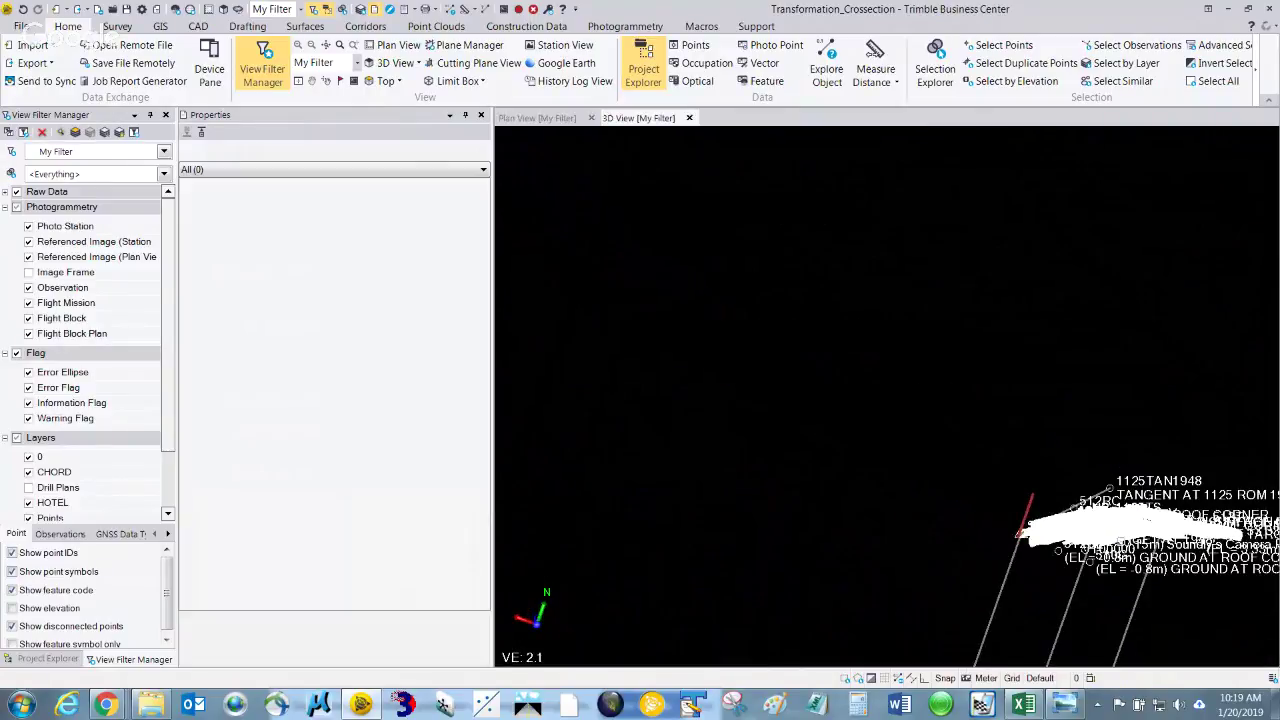
{"action": "scroll", "coordinate": [1103, 456], "scroll_direction": "up", "scroll_amount": 5}
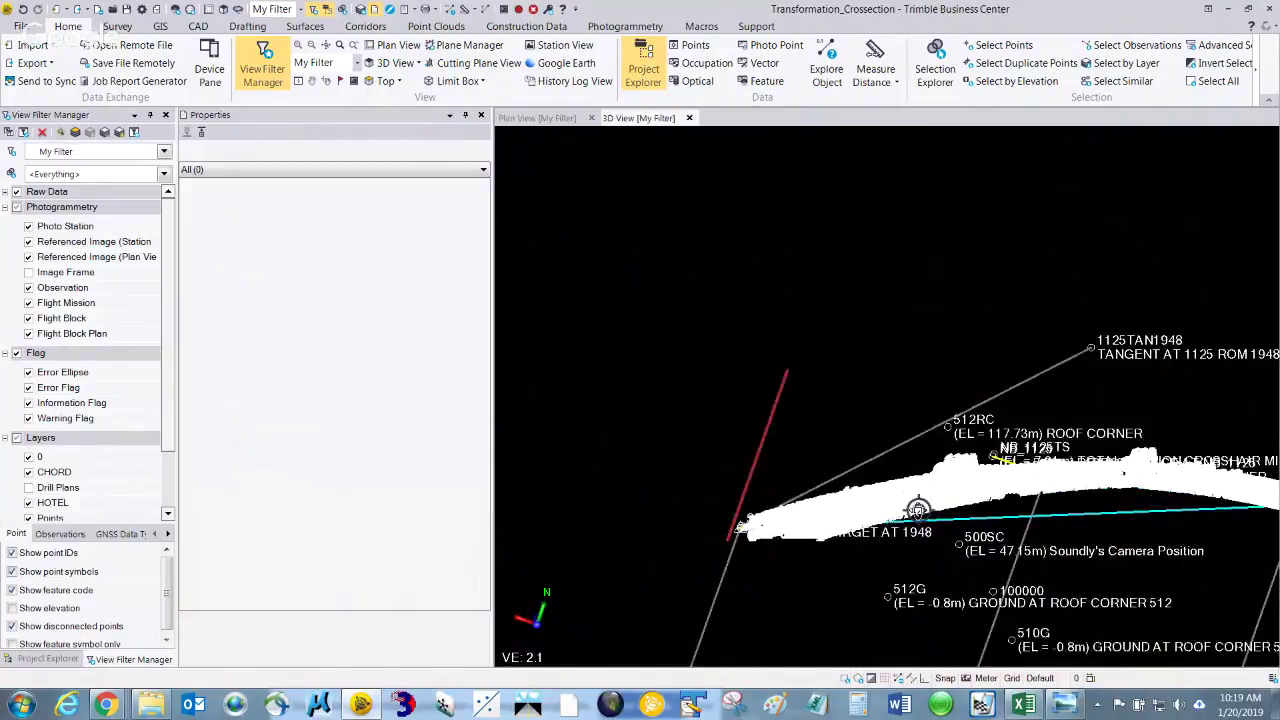
{"action": "scroll", "coordinate": [918, 510], "scroll_direction": "up", "scroll_amount": 5}
{"action": "mouse_move", "coordinate": [918, 510]}
{"action": "middle_mouse_down", "text": "shift"}
{"action": "mouse_move", "coordinate": [1043, 563]}
{"action": "mouse_move", "coordinate": [1000, 518]}
{"action": "mouse_move", "coordinate": [1168, 367]}
{"action": "mouse_move", "coordinate": [1146, 396]}
{"action": "middle_mouse_up", "text": "shift"}
{"action": "middle_click_drag", "start_coordinate": [598, 383], "coordinate": [908, 506], "text": "shift"}
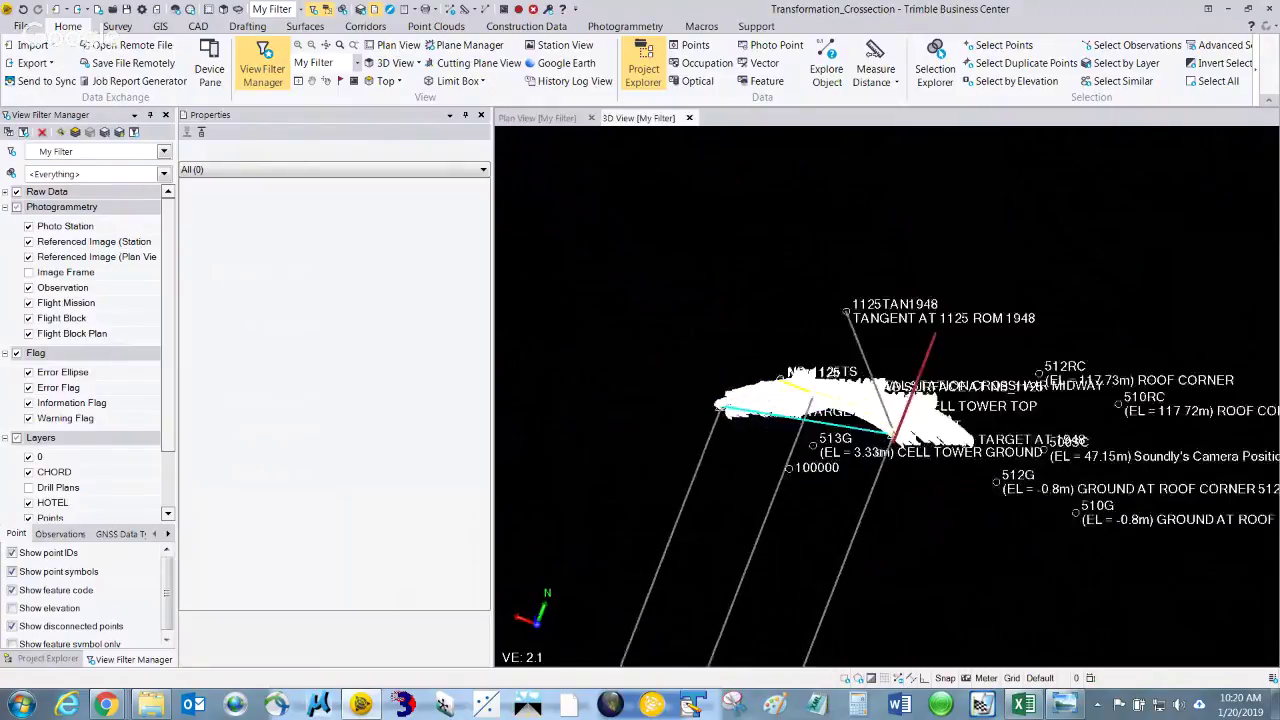
{"action": "scroll", "coordinate": [906, 434], "scroll_direction": "up", "scroll_amount": 3}
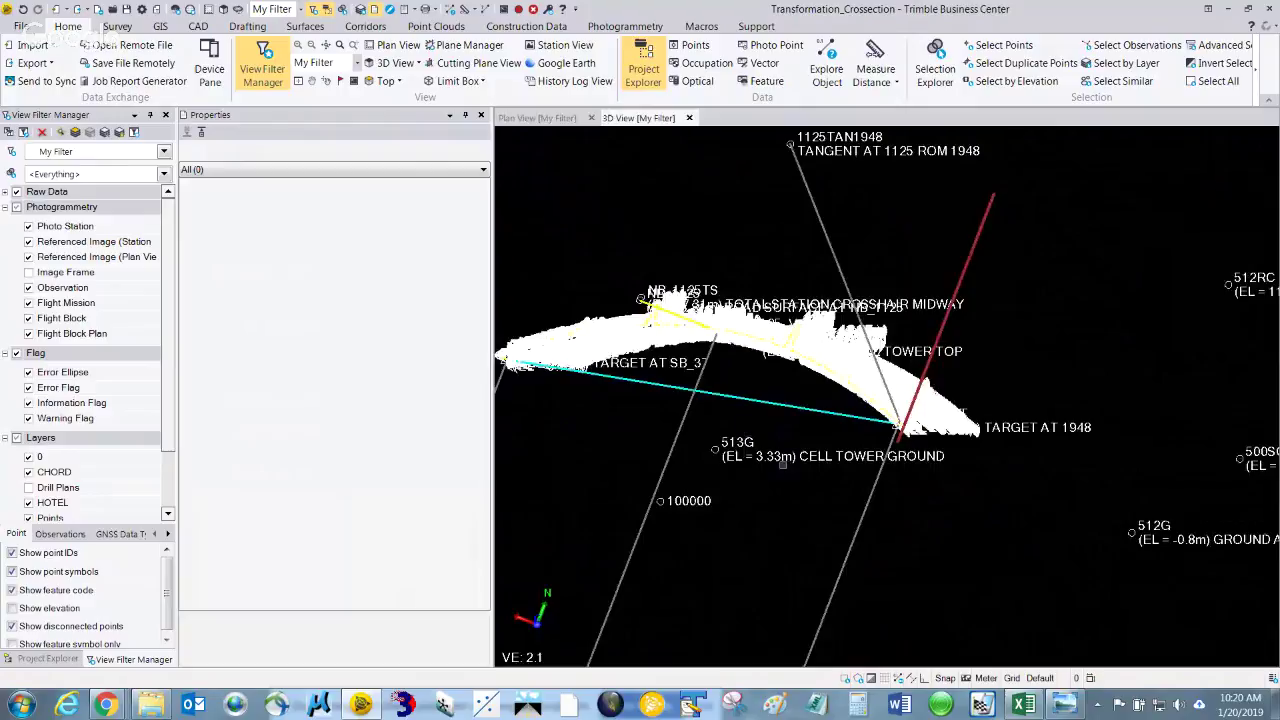
{"action": "middle_click_drag", "start_coordinate": [954, 511], "coordinate": [886, 601]}
{"action": "scroll", "coordinate": [884, 596], "scroll_direction": "down", "scroll_amount": 1}
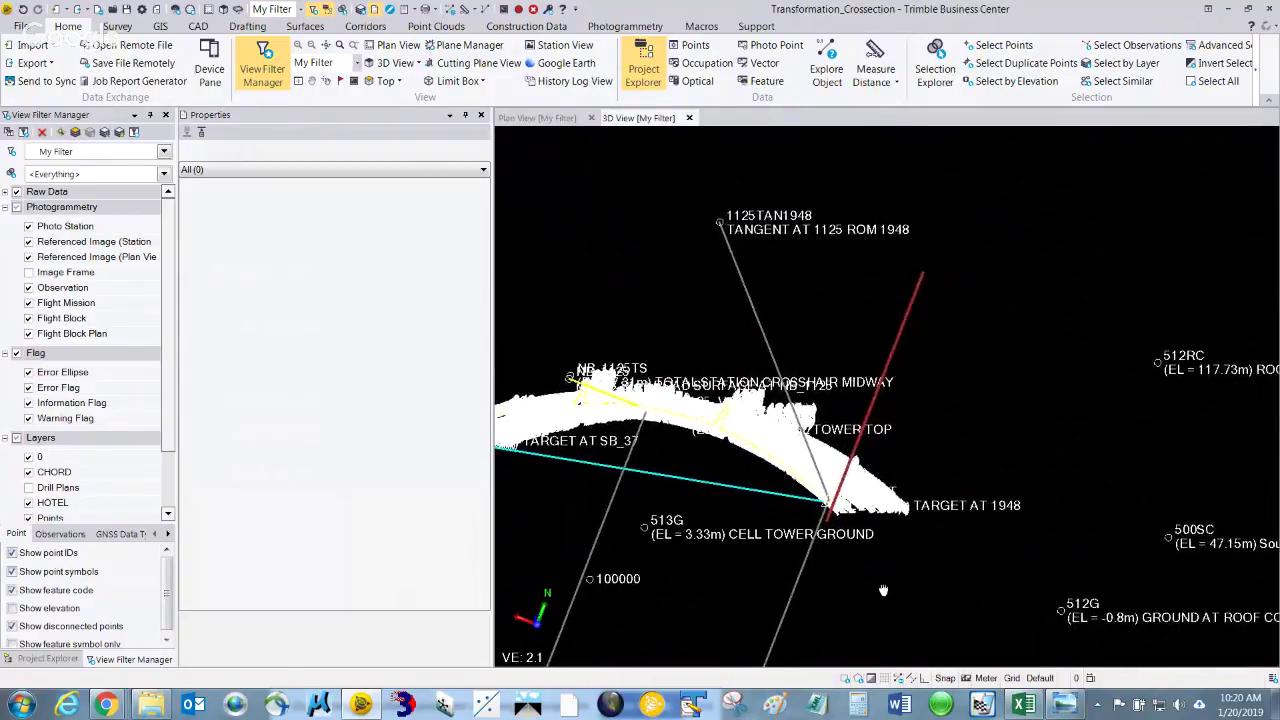
{"action": "scroll", "coordinate": [880, 588], "scroll_direction": "down", "scroll_amount": 1}
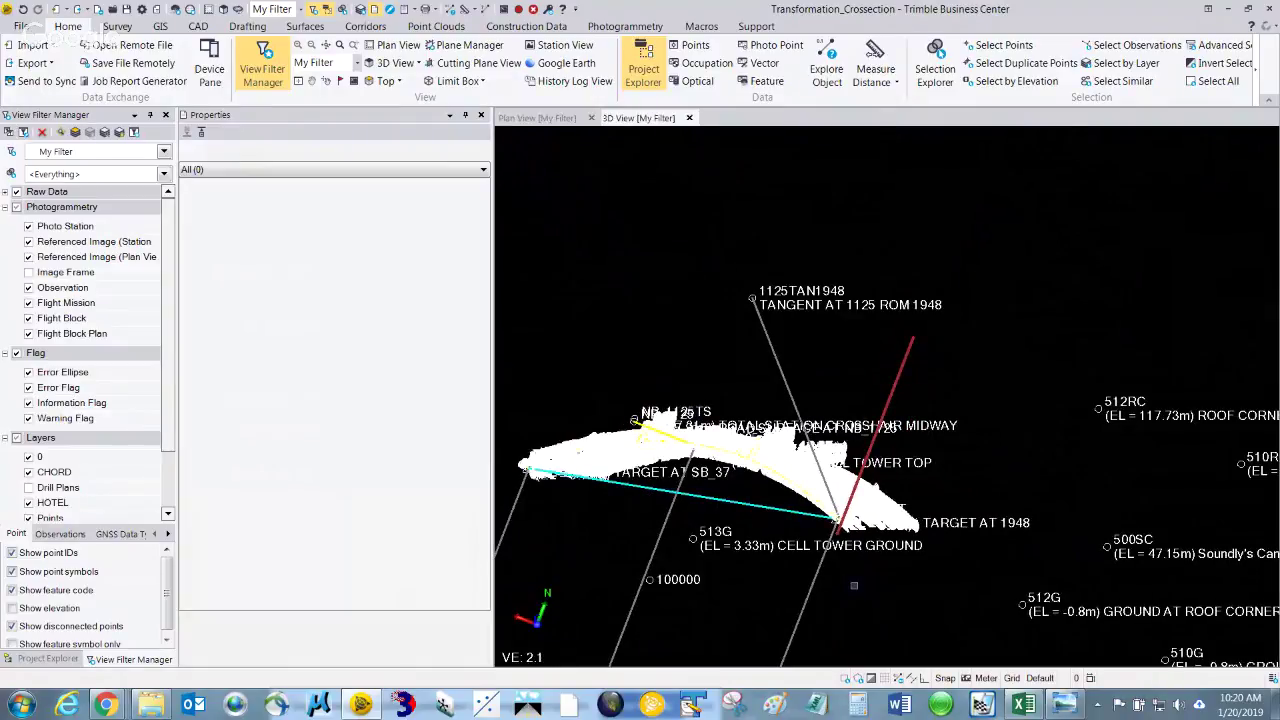
Hide the points' feature codes and IDs, and inspect the unlabelled alignment curve above the chord line with its humps
{"action": "left_click", "coordinate": [12, 591]}
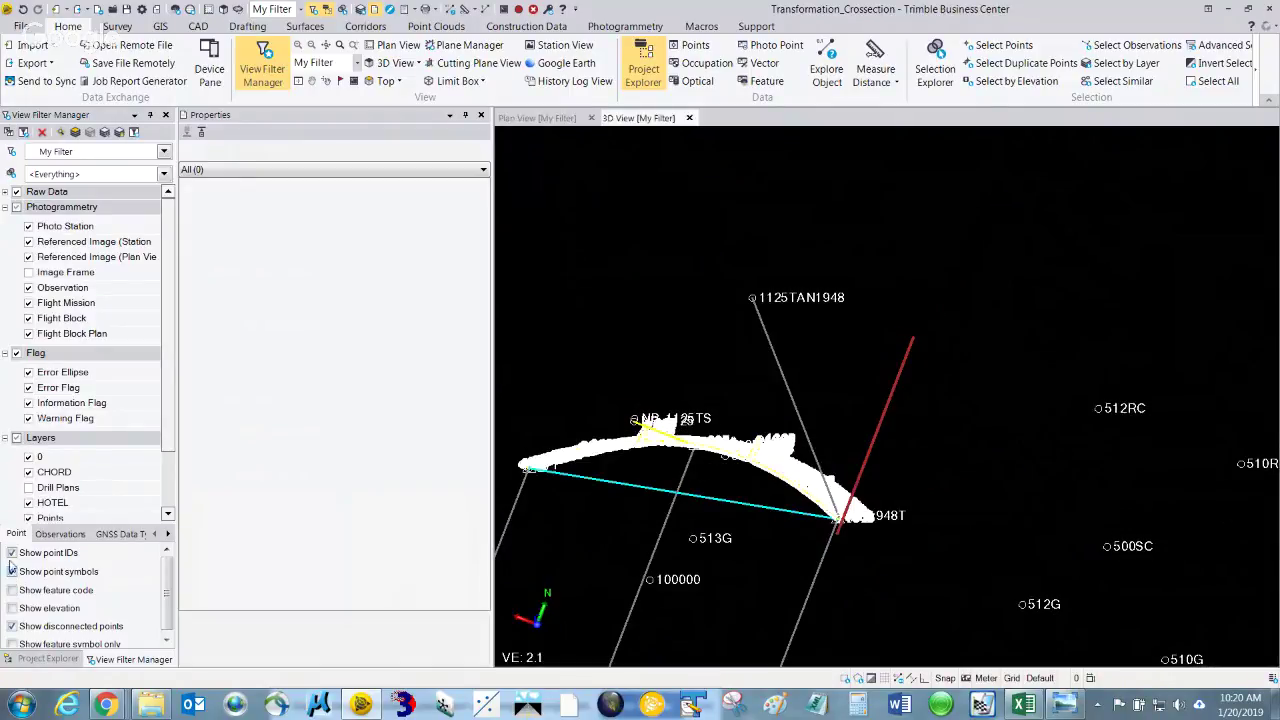
{"action": "left_click", "coordinate": [12, 554]}
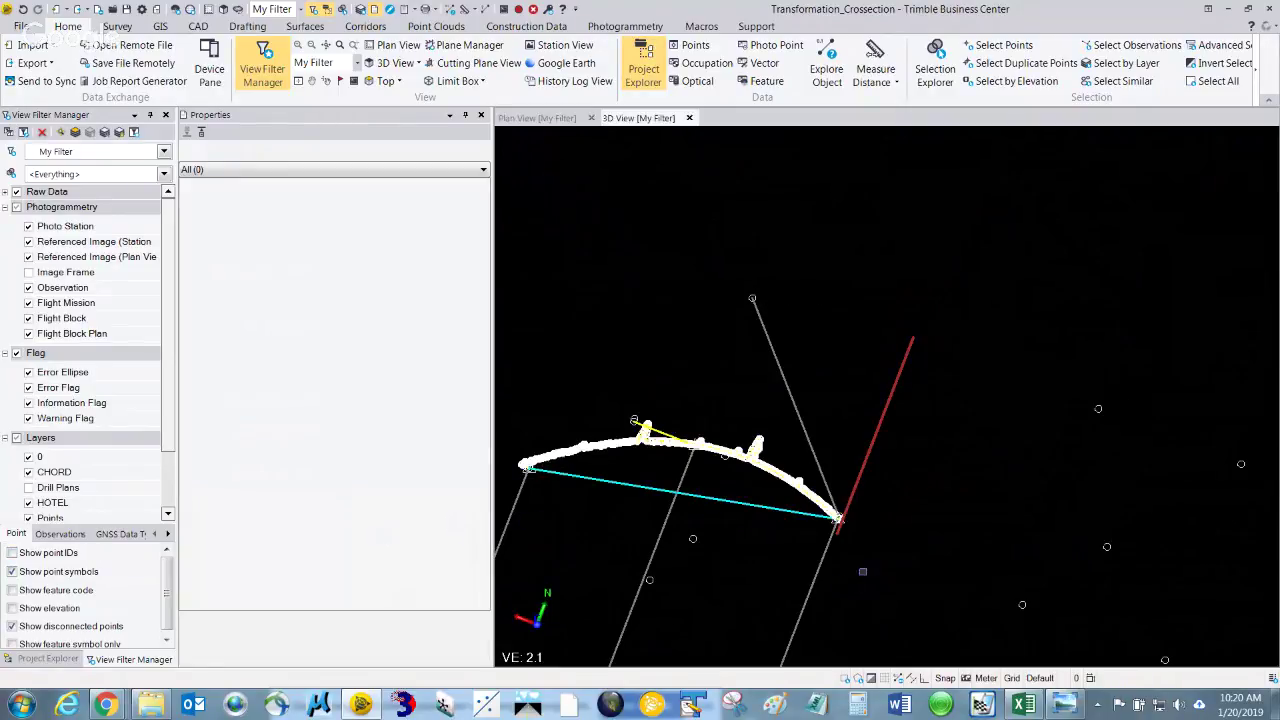
{"action": "middle_click_drag", "start_coordinate": [939, 499], "coordinate": [1050, 365]}
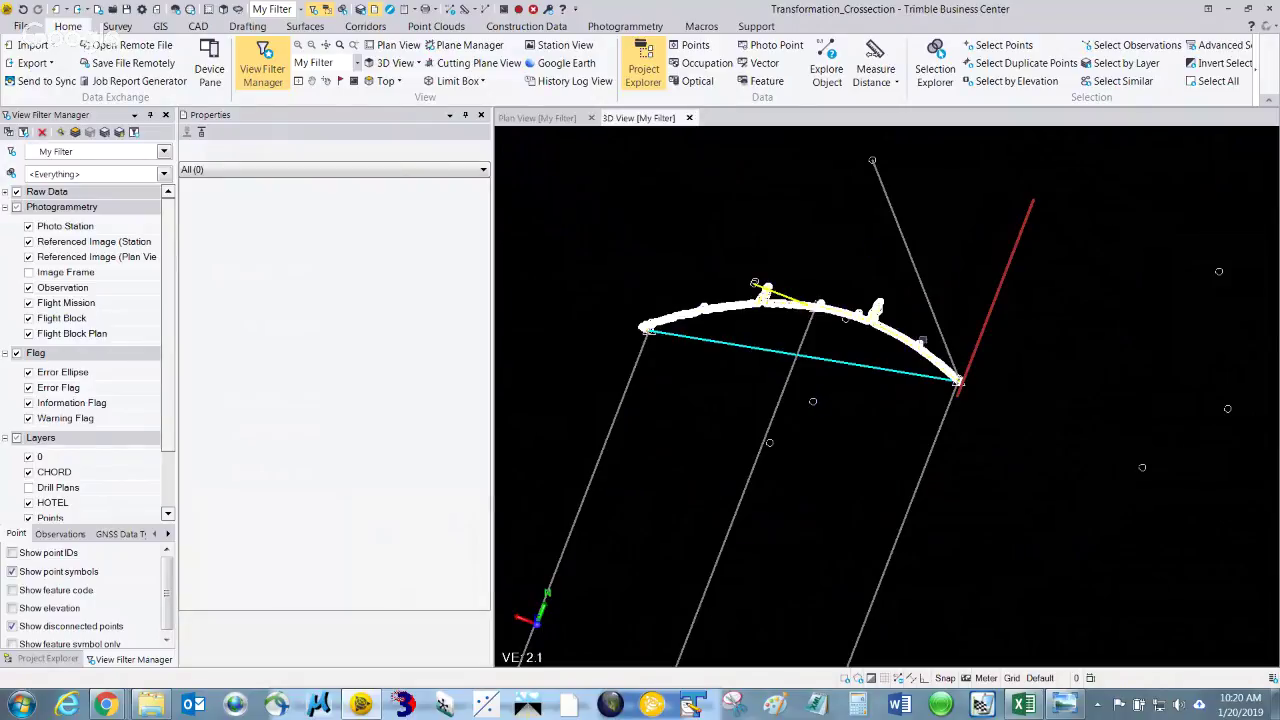
{"action": "scroll", "coordinate": [864, 295], "scroll_direction": "up", "scroll_amount": 4}
{"action": "scroll", "coordinate": [886, 319], "scroll_direction": "up", "scroll_amount": 1}
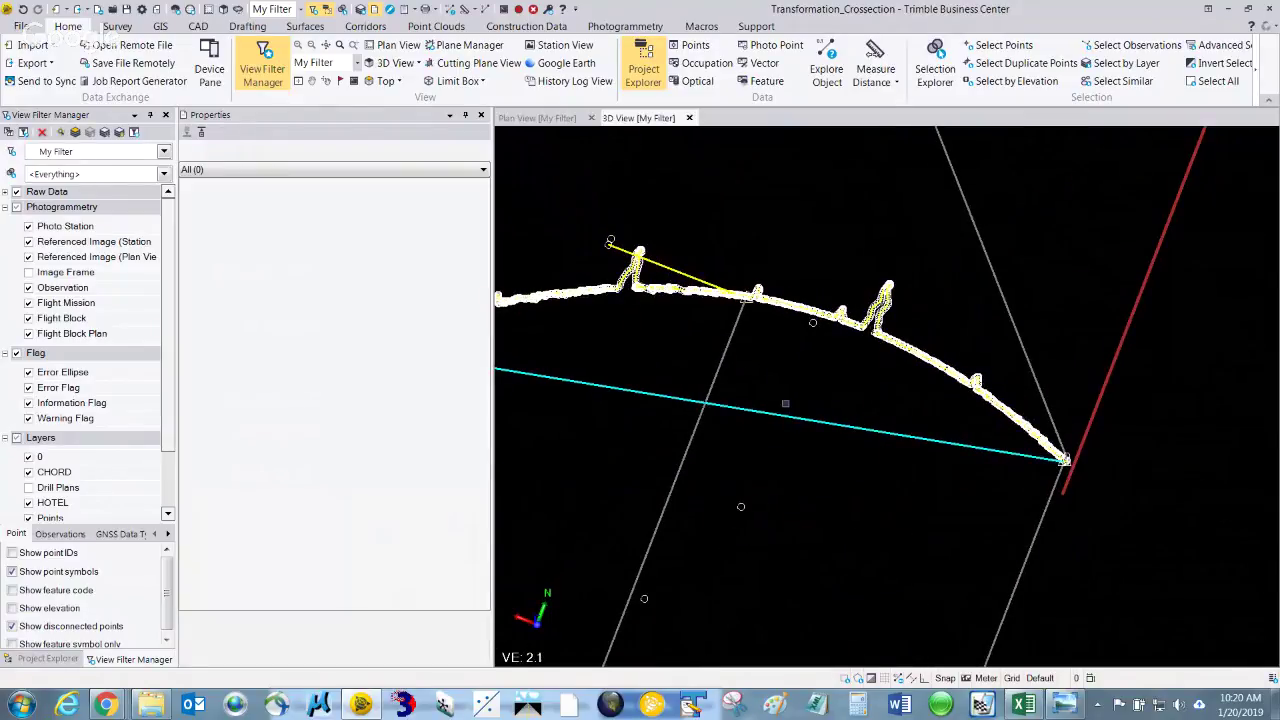
{"action": "middle_click_drag", "start_coordinate": [792, 358], "coordinate": [954, 404]}
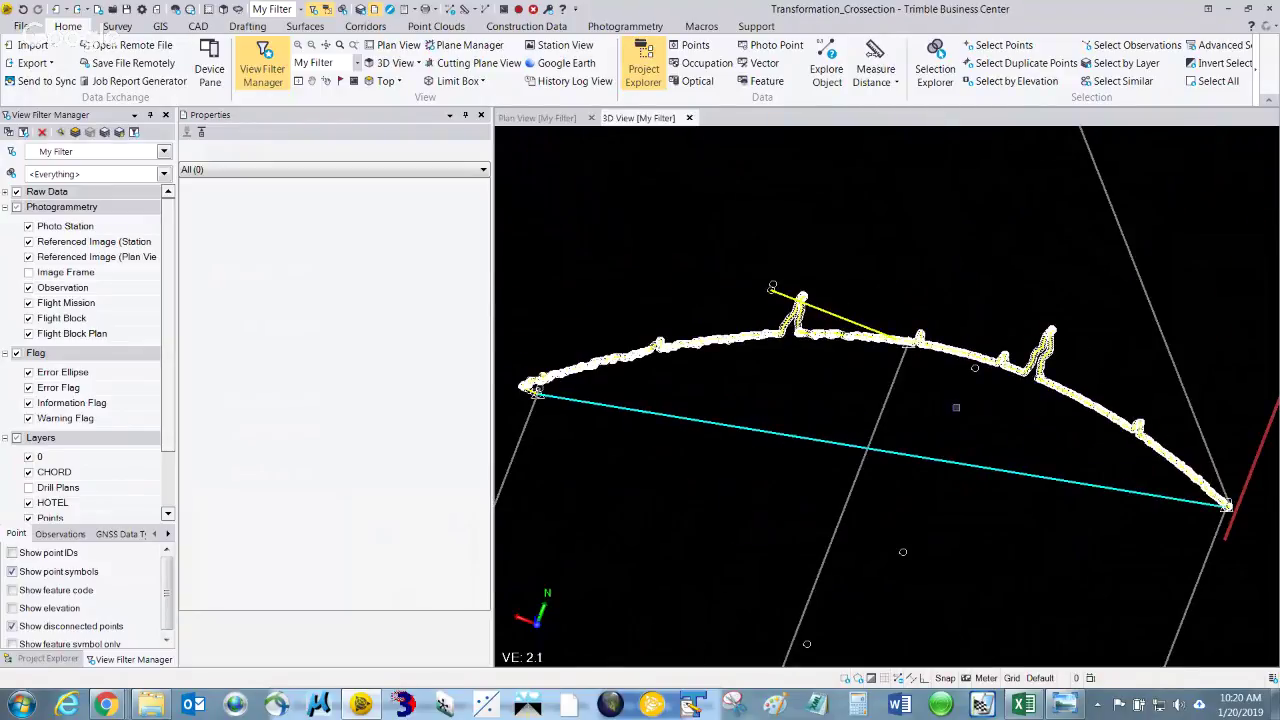
{"action": "scroll", "coordinate": [954, 403], "scroll_direction": "up", "scroll_amount": 3}
{"action": "middle_click_drag", "start_coordinate": [919, 406], "coordinate": [888, 381]}
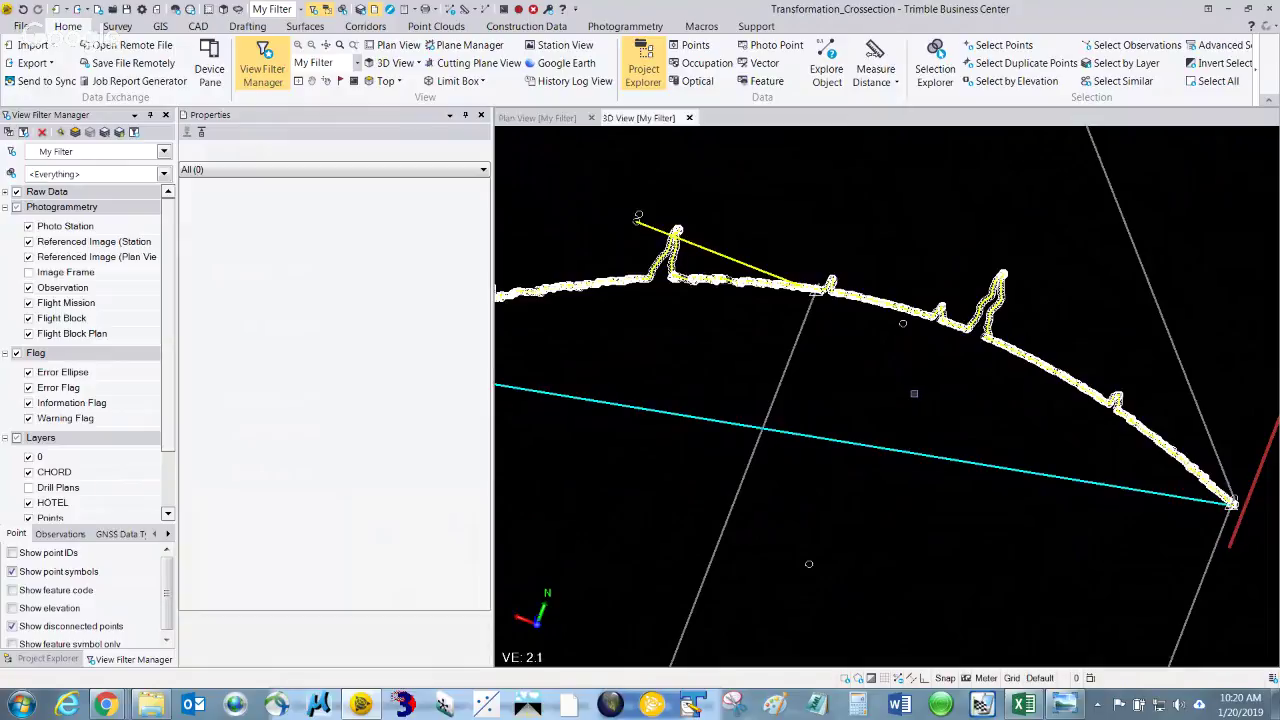
Look closer at the humps along the alignment curve above the chord line, and switch back to the Excel calculations workbook
{"action": "middle_click_drag", "start_coordinate": [1043, 457], "coordinate": [1035, 452]}
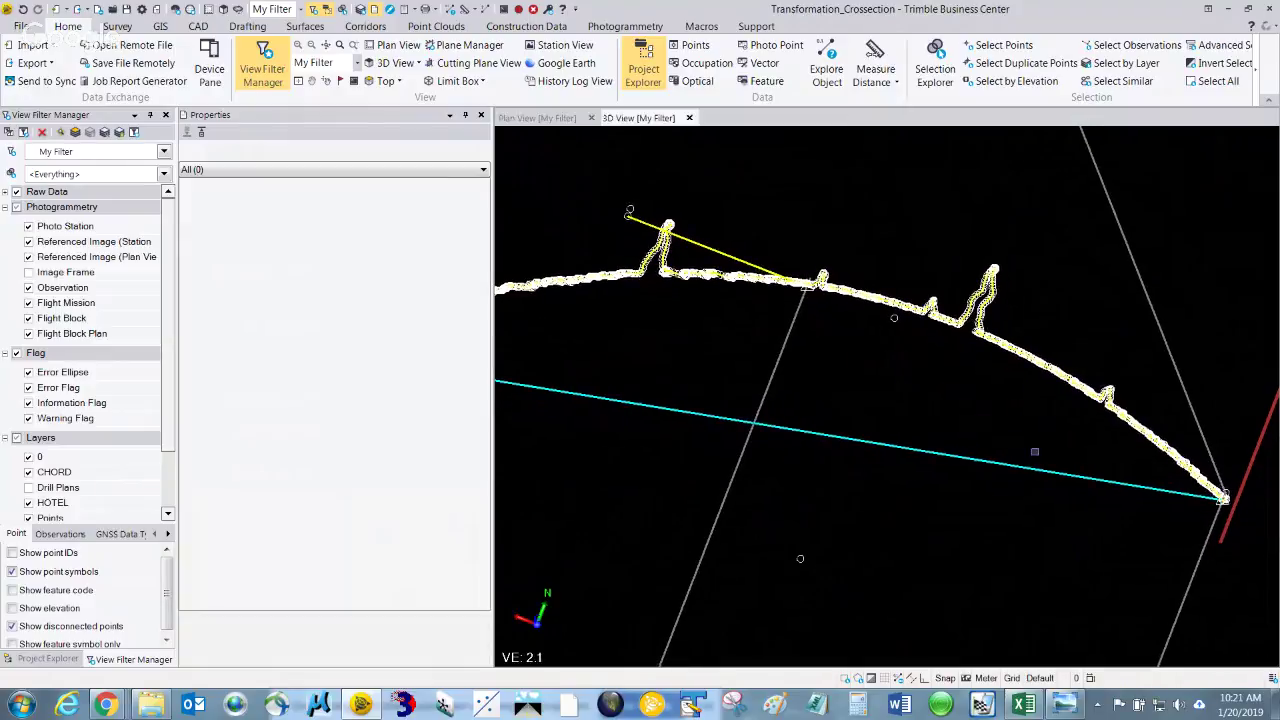
{"action": "scroll", "coordinate": [1036, 450], "scroll_direction": "up", "scroll_amount": 3}
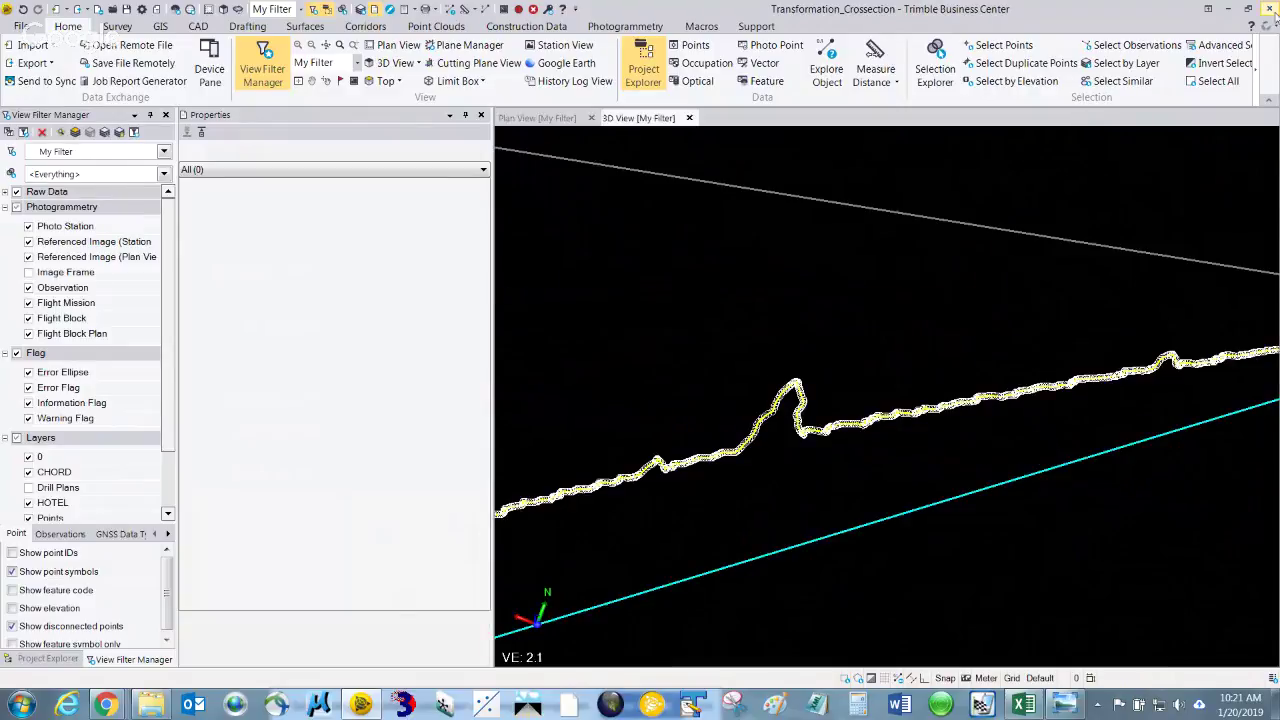
{"action": "left_click", "coordinate": [1228, 10]}
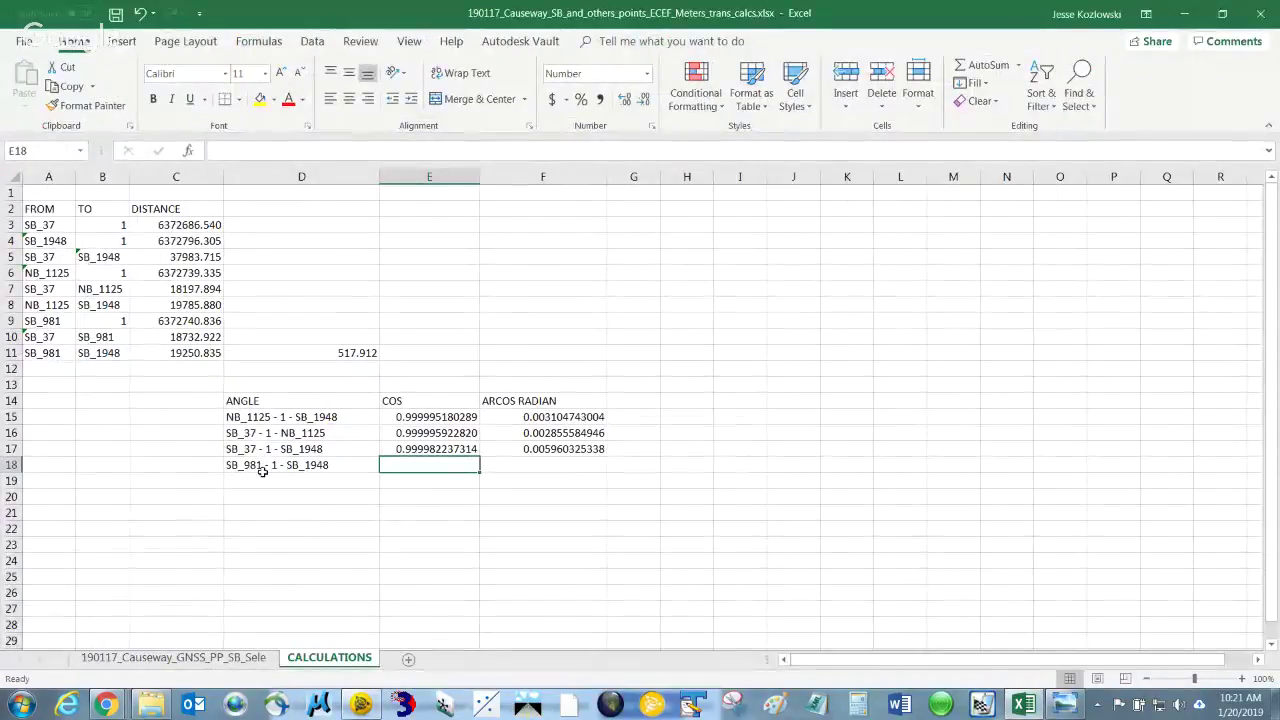
Copy the COS formula of angle SB_37 - 1 - SB_1948 in E17 to E18 for angle SB_981 - 1 - SB_1948
{"action": "left_click", "coordinate": [425, 449]}
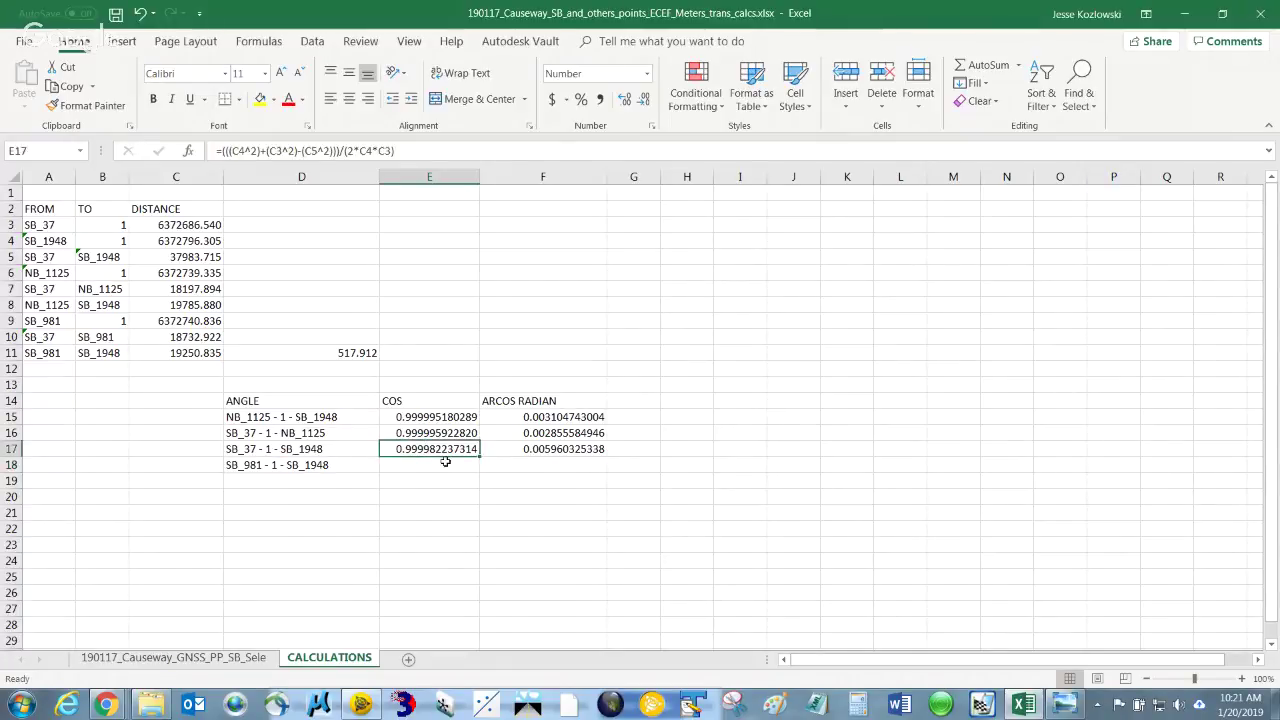
{"action": "key", "text": "ctrl+c"}
{"action": "left_click", "coordinate": [440, 466]}
{"action": "key", "text": "ctrl+v"}
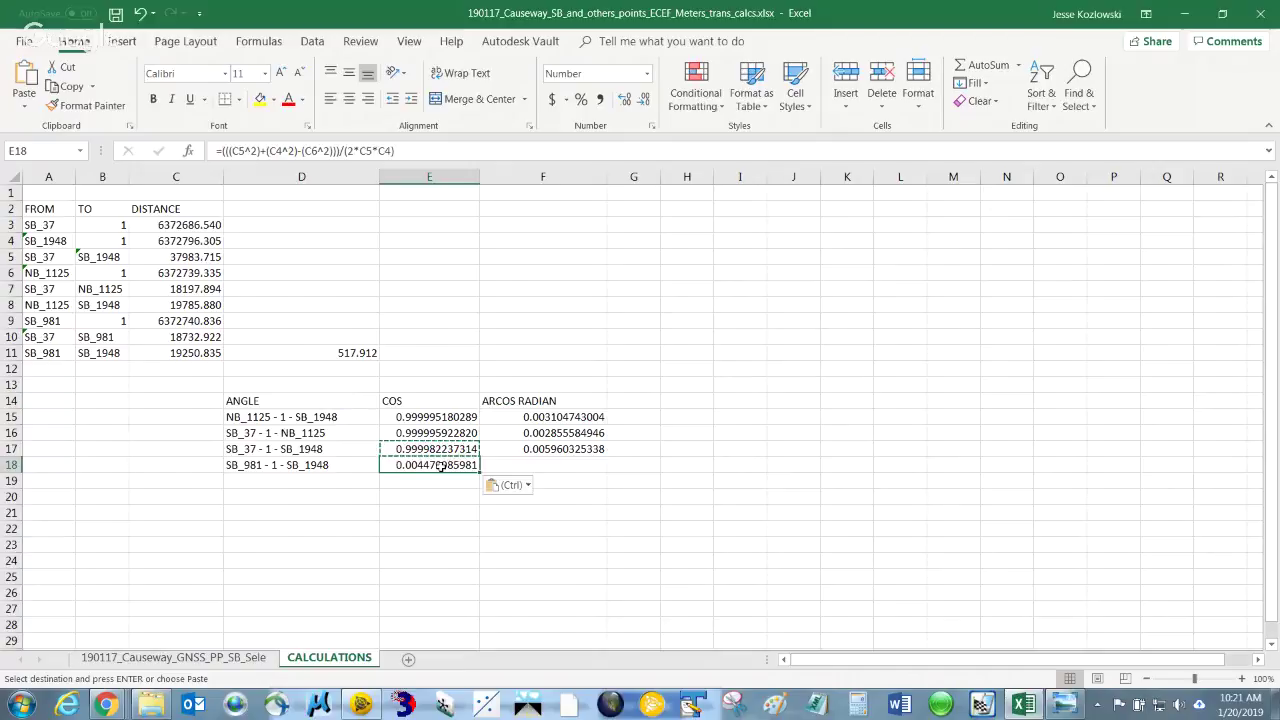
{"action": "key", "text": "Escape"}
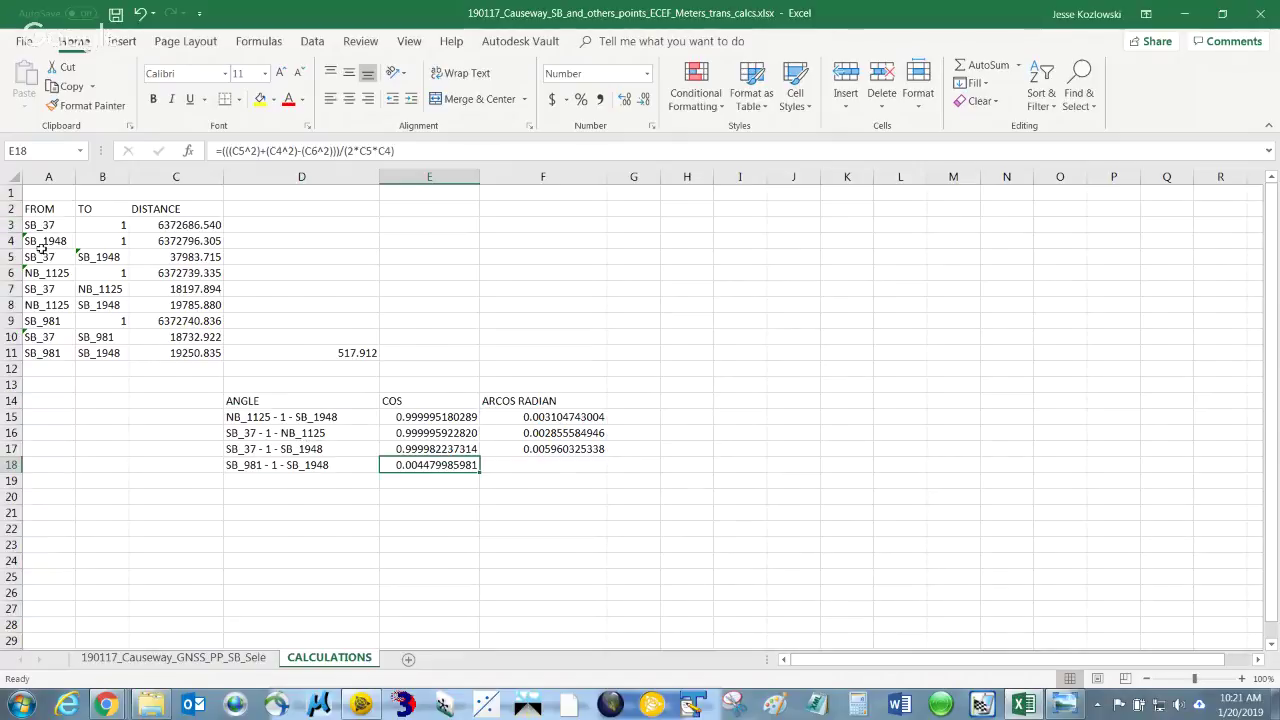
Change the numerator of the COS formula in E18 to use distances C4, C9 and C11: (C4^2)+(C9^2)-(C11^2)
{"action": "left_click", "coordinate": [153, 241]}
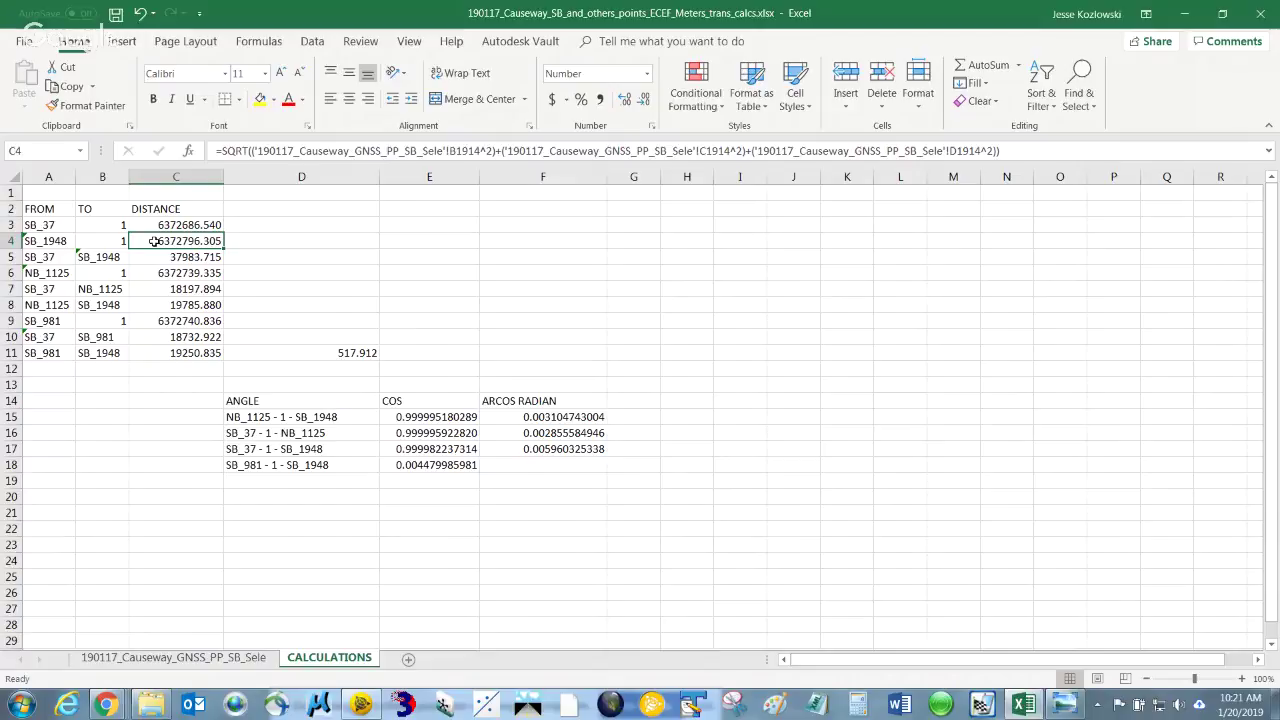
{"action": "left_click", "coordinate": [419, 467]}
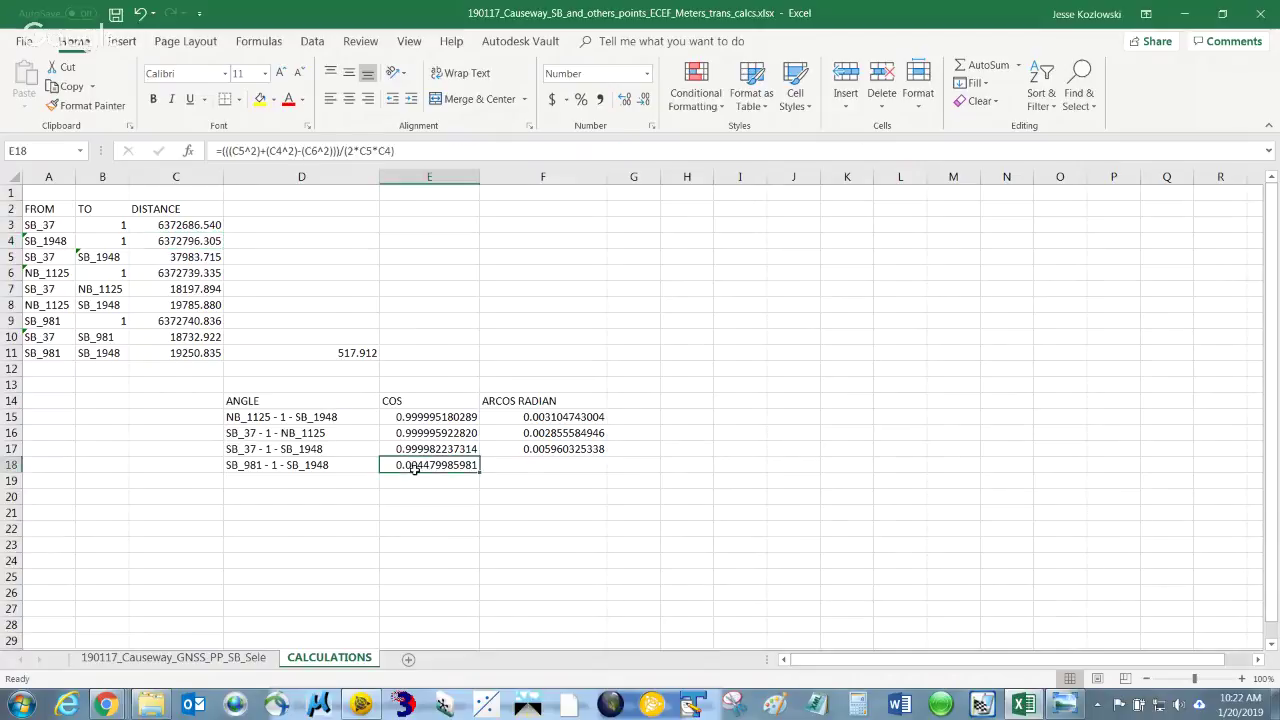
{"action": "left_click", "coordinate": [243, 150]}
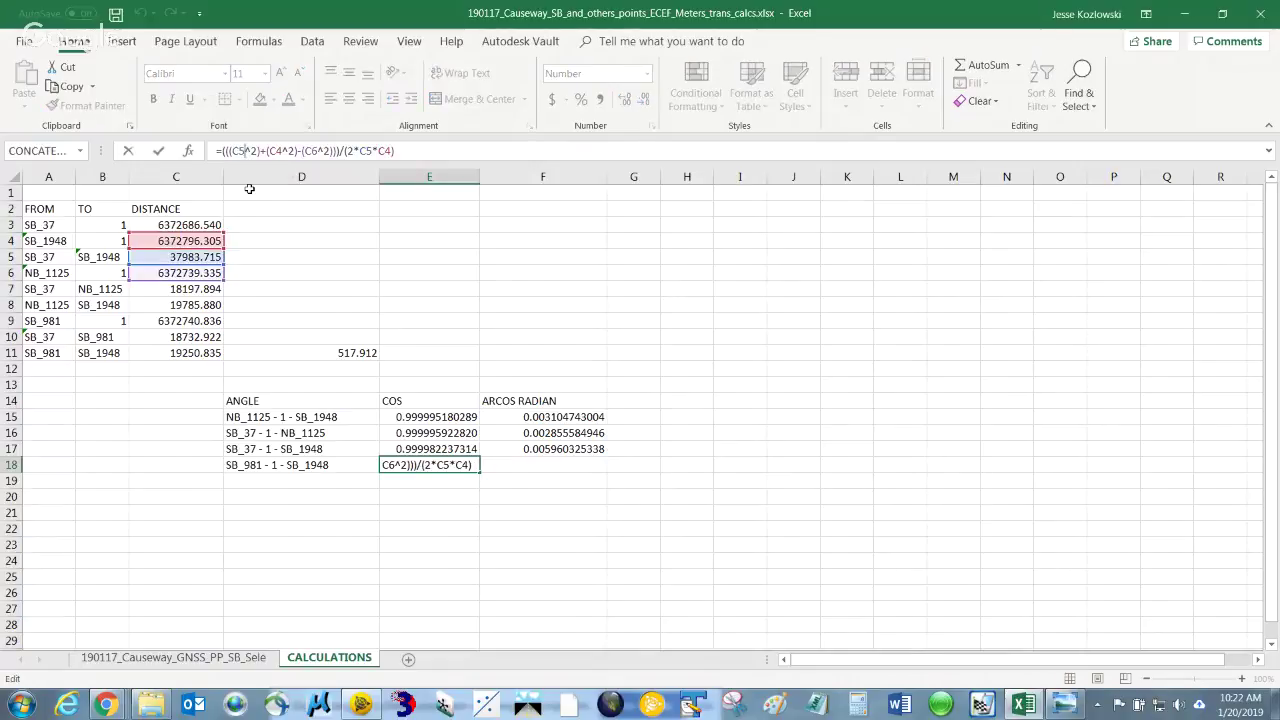
{"action": "key", "text": "BackSpace"}
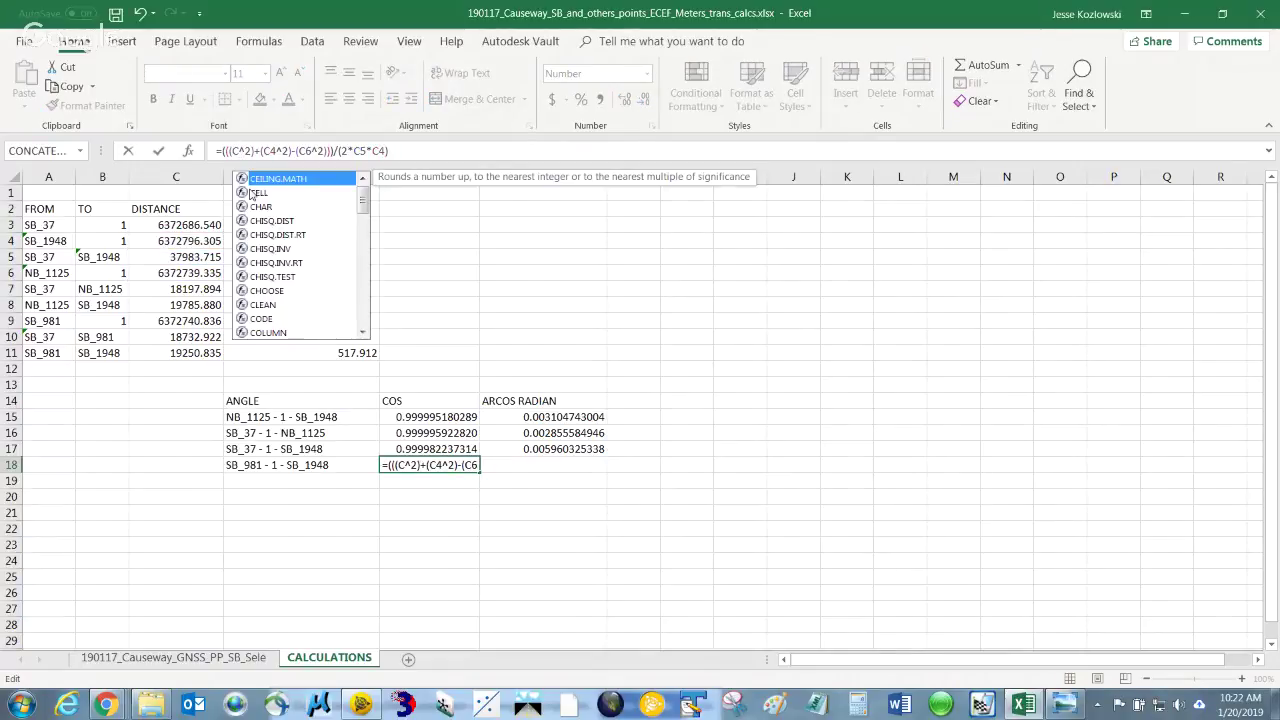
{"action": "type", "text": "4"}
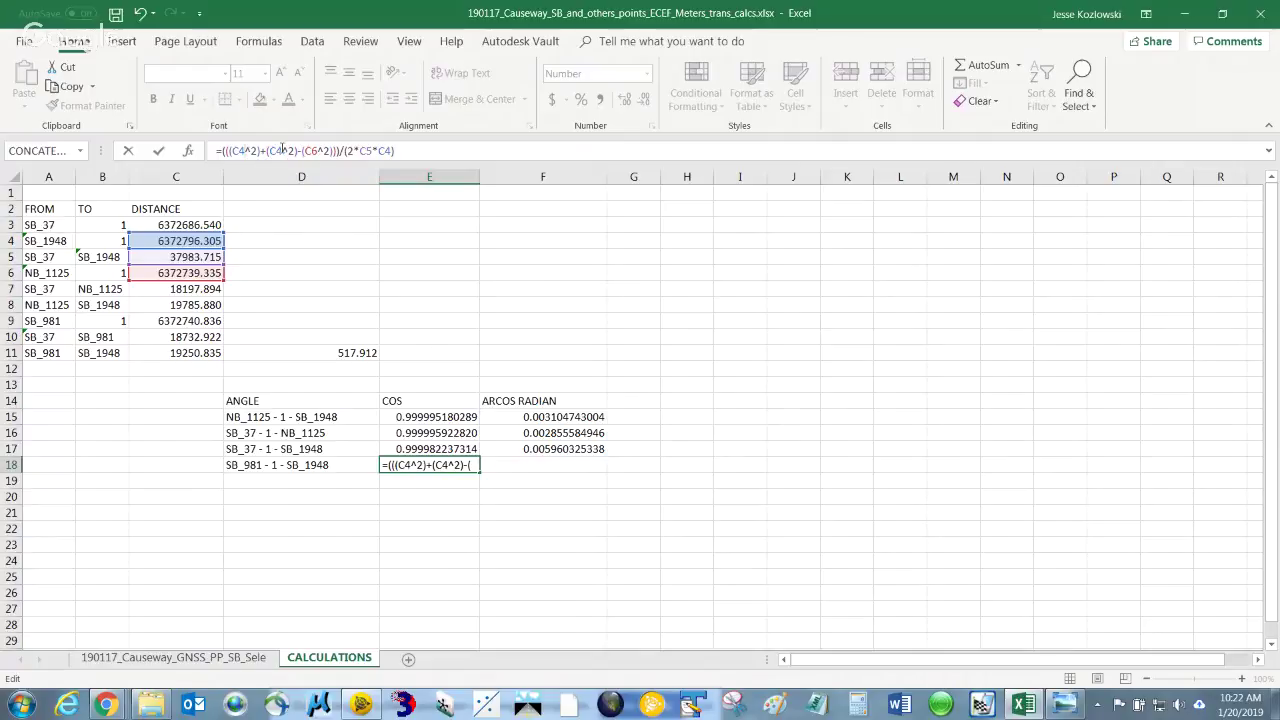
{"action": "key", "text": "BackSpace"}
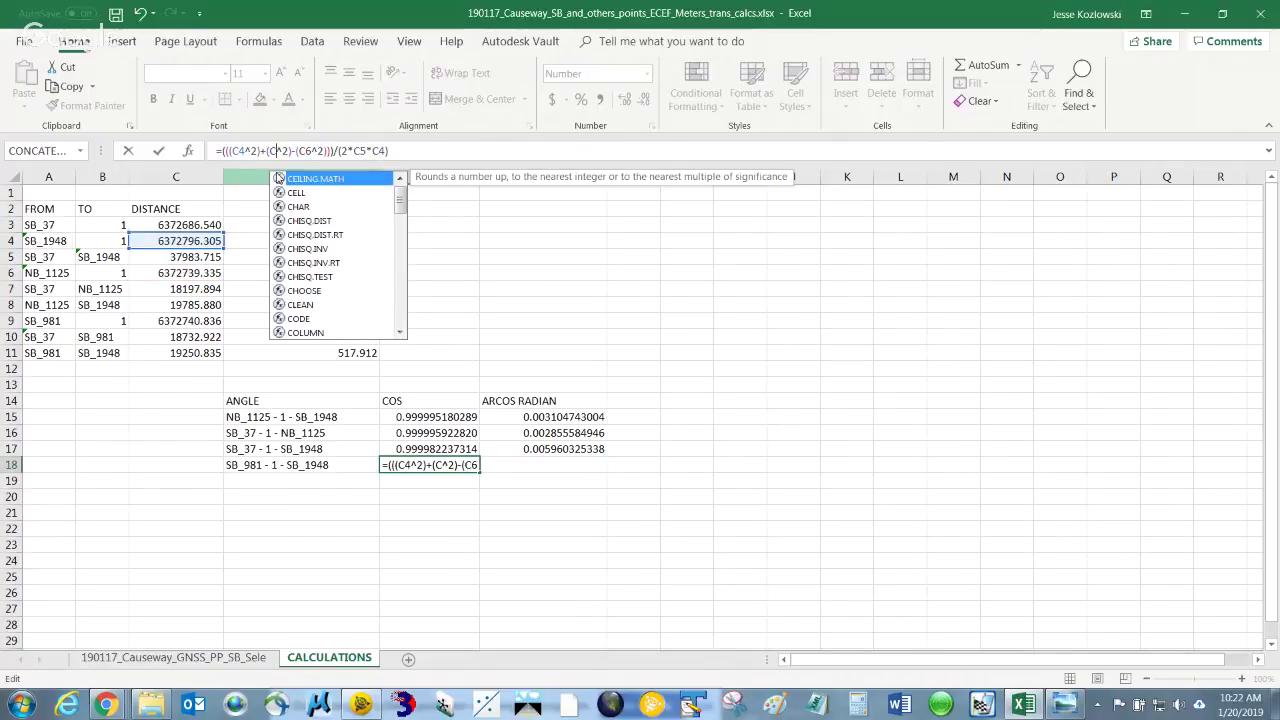
{"action": "type", "text": "9"}
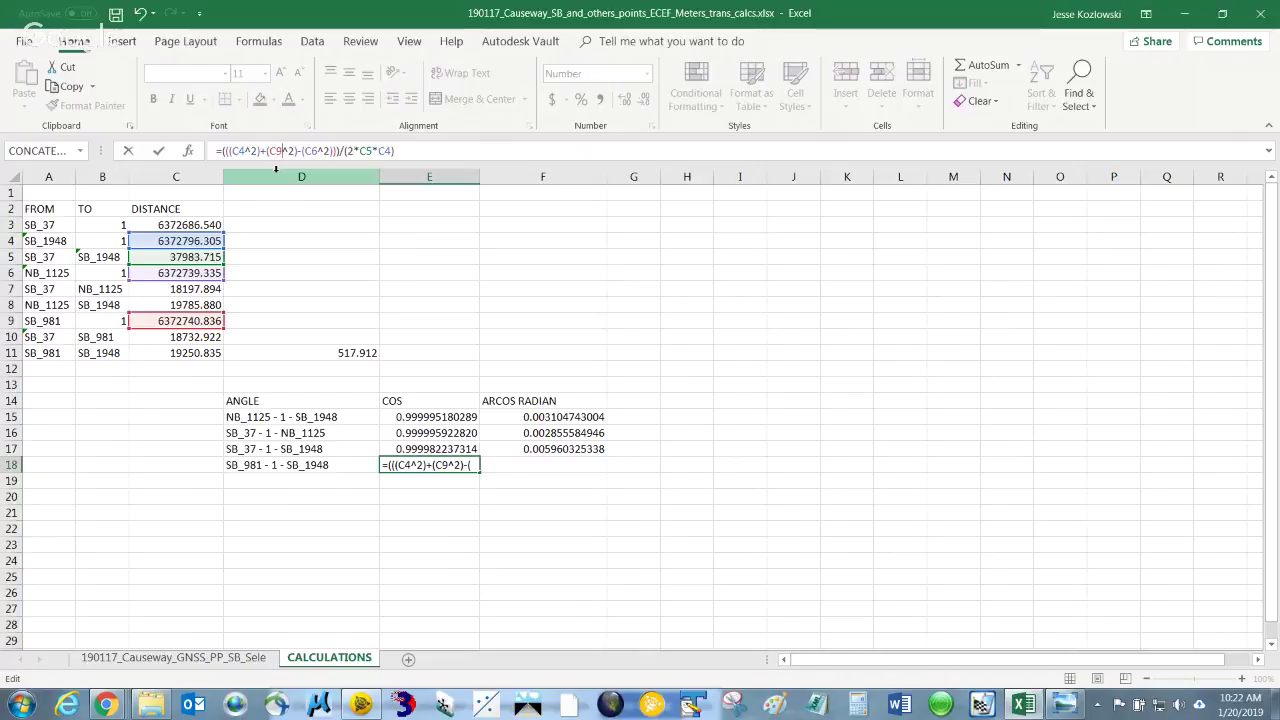
{"action": "left_click", "coordinate": [317, 150]}
{"action": "key", "text": "BackSpace"}
{"action": "type", "text": "11"}
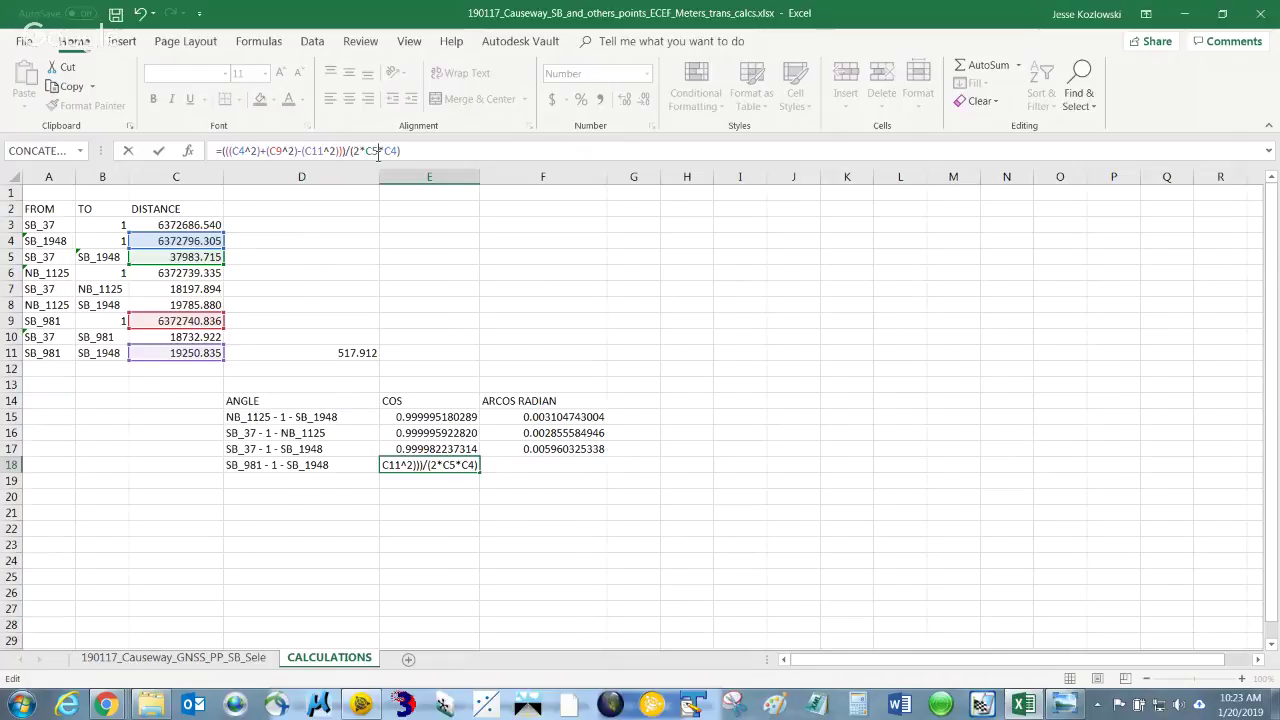
Change the denominator of the COS formula in E18 to (2*C4*C9) and enter the formula
{"action": "key", "text": "BackSpace"}
{"action": "key", "text": "BackSpace"}
{"action": "type", "text": "C4"}
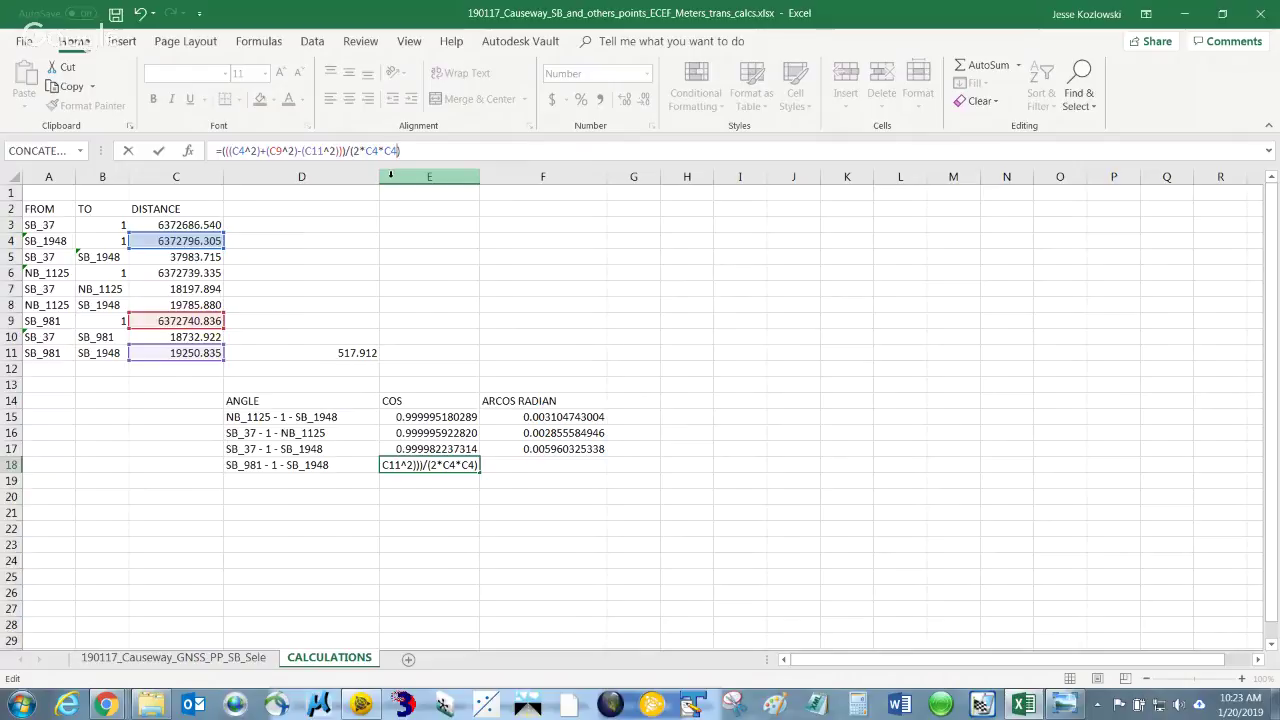
{"action": "key", "text": "BackSpace"}
{"action": "type", "text": "9"}
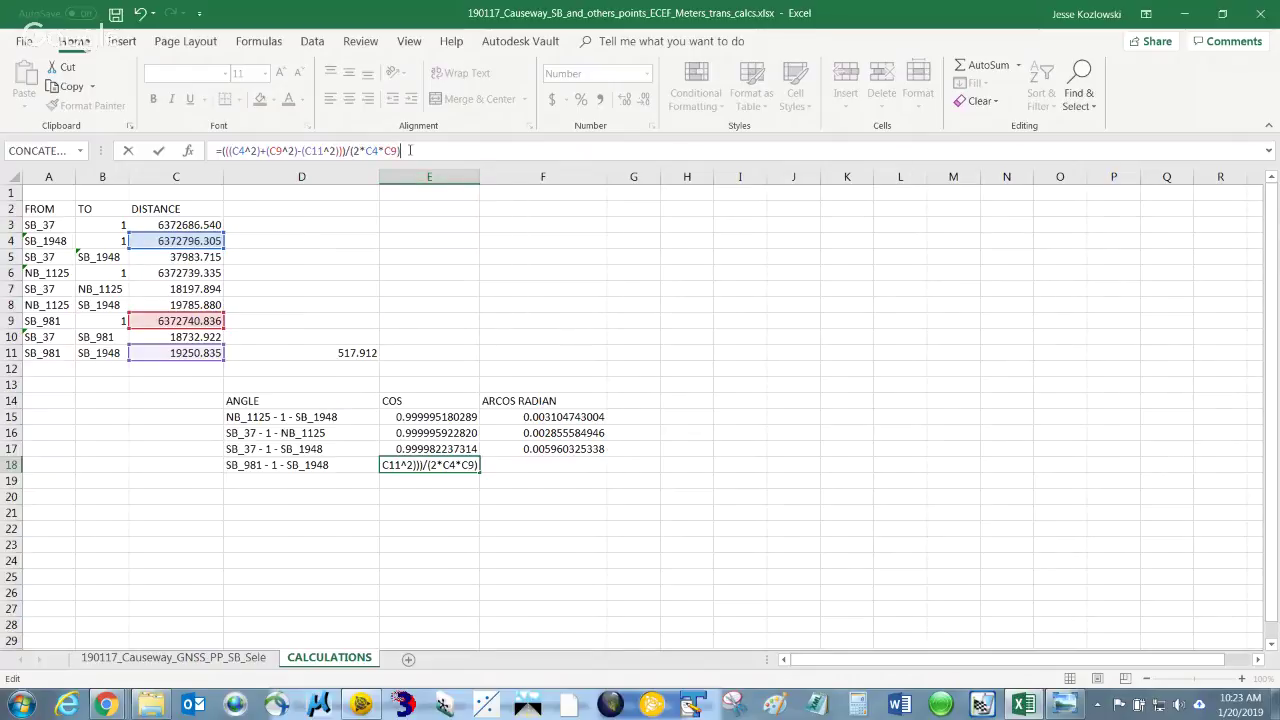
{"action": "key", "text": "Return"}
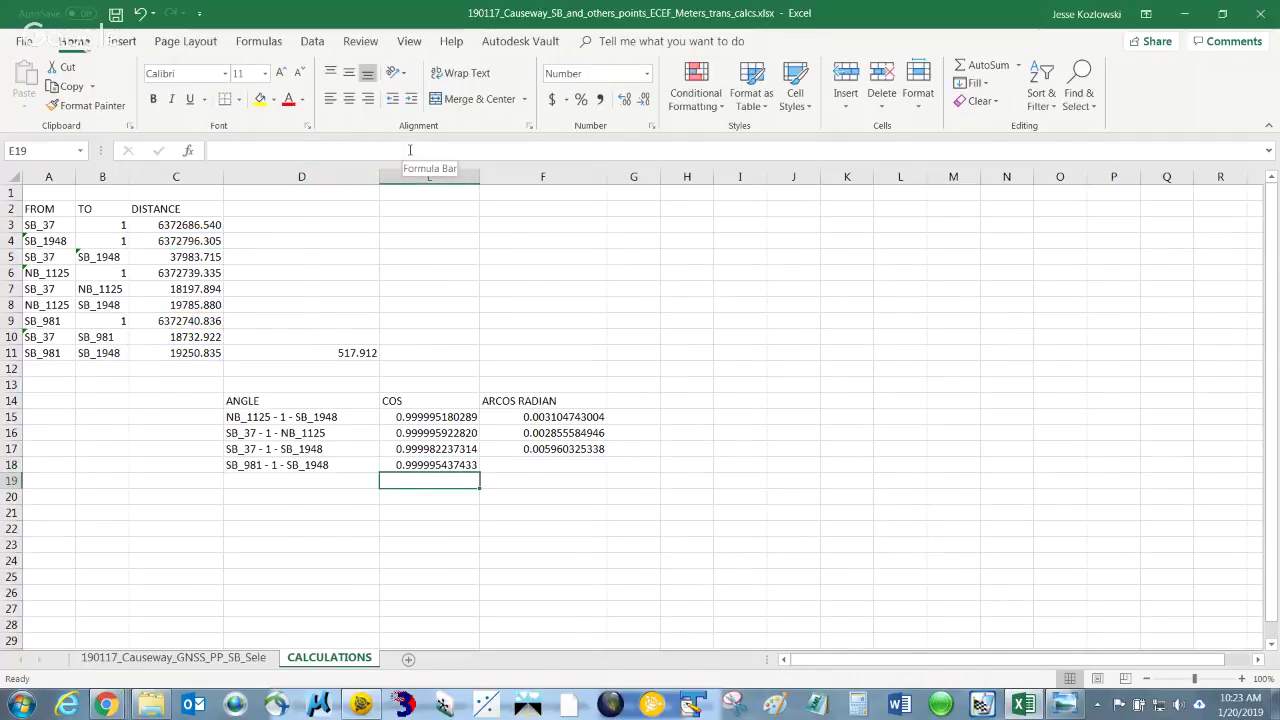
Fill the ACOS formula from F17 down to F18, and convert that angle to degrees in G18 with =DEGREES(F18)
{"action": "left_click", "coordinate": [515, 451]}
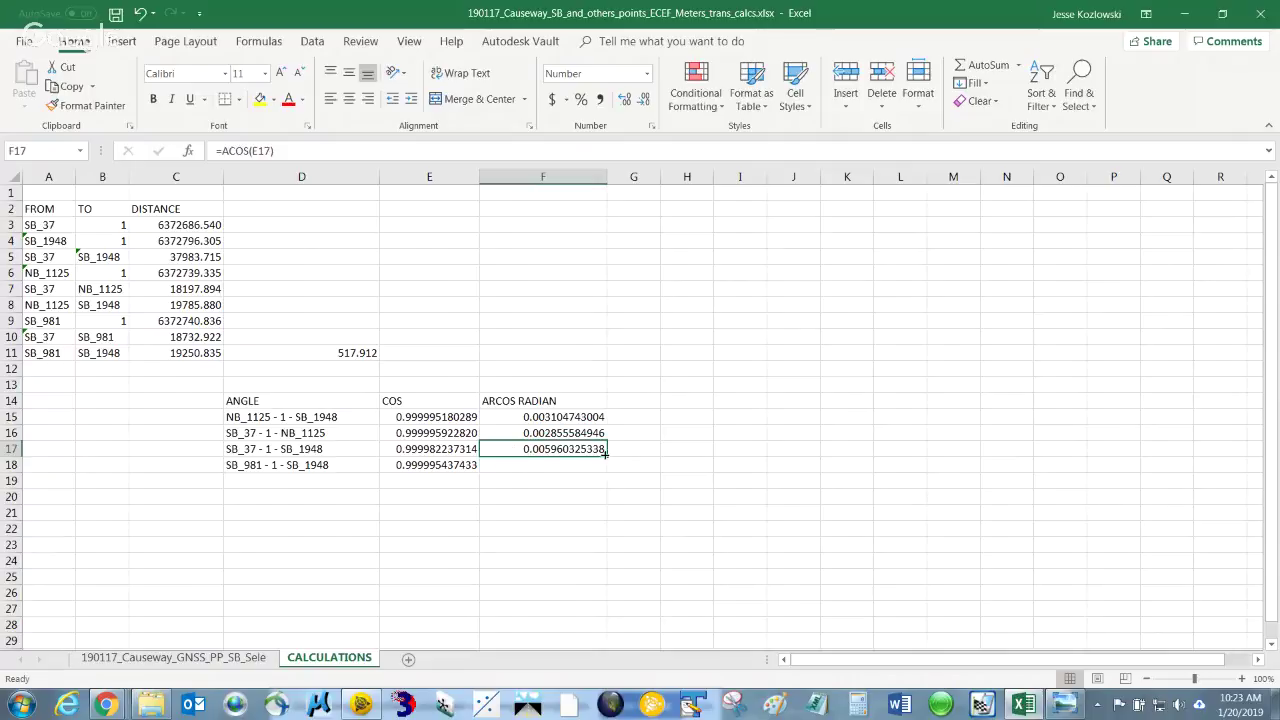
{"action": "left_click_drag", "start_coordinate": [607, 458], "coordinate": [609, 467]}
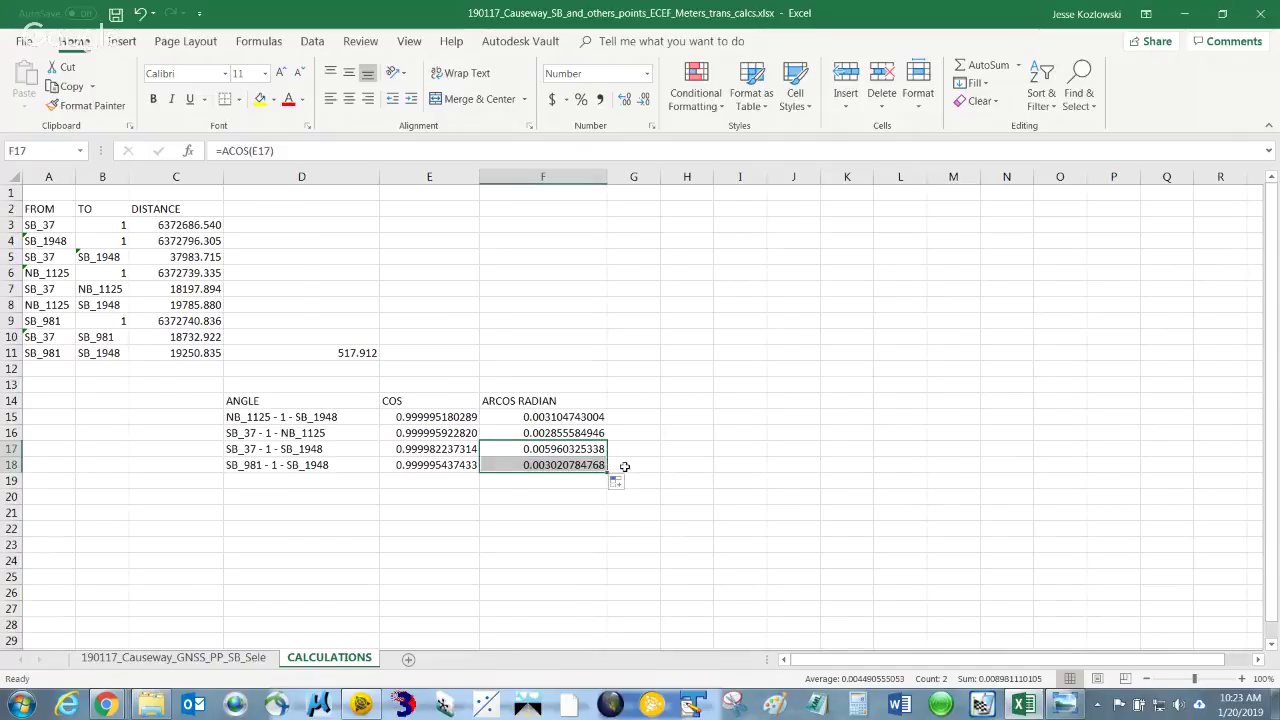
{"action": "left_click", "coordinate": [626, 469]}
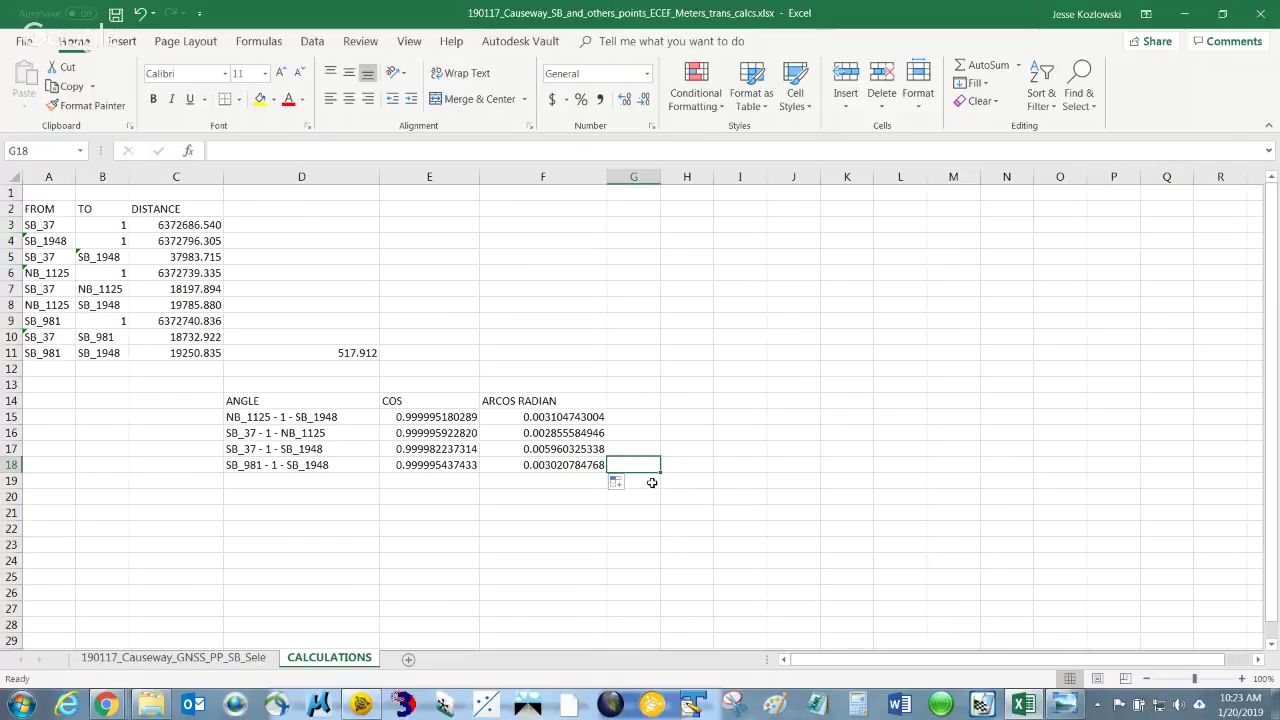
{"action": "type", "text": "="}
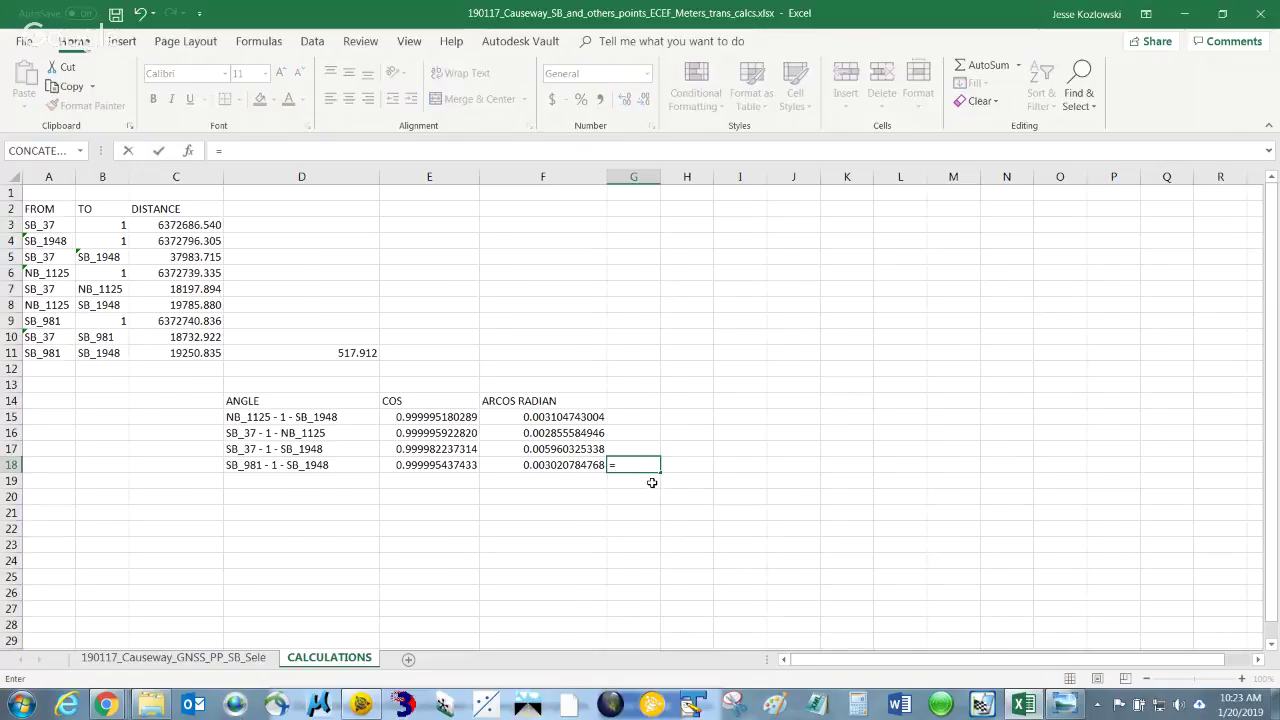
{"action": "type", "text": "DEGREE"}
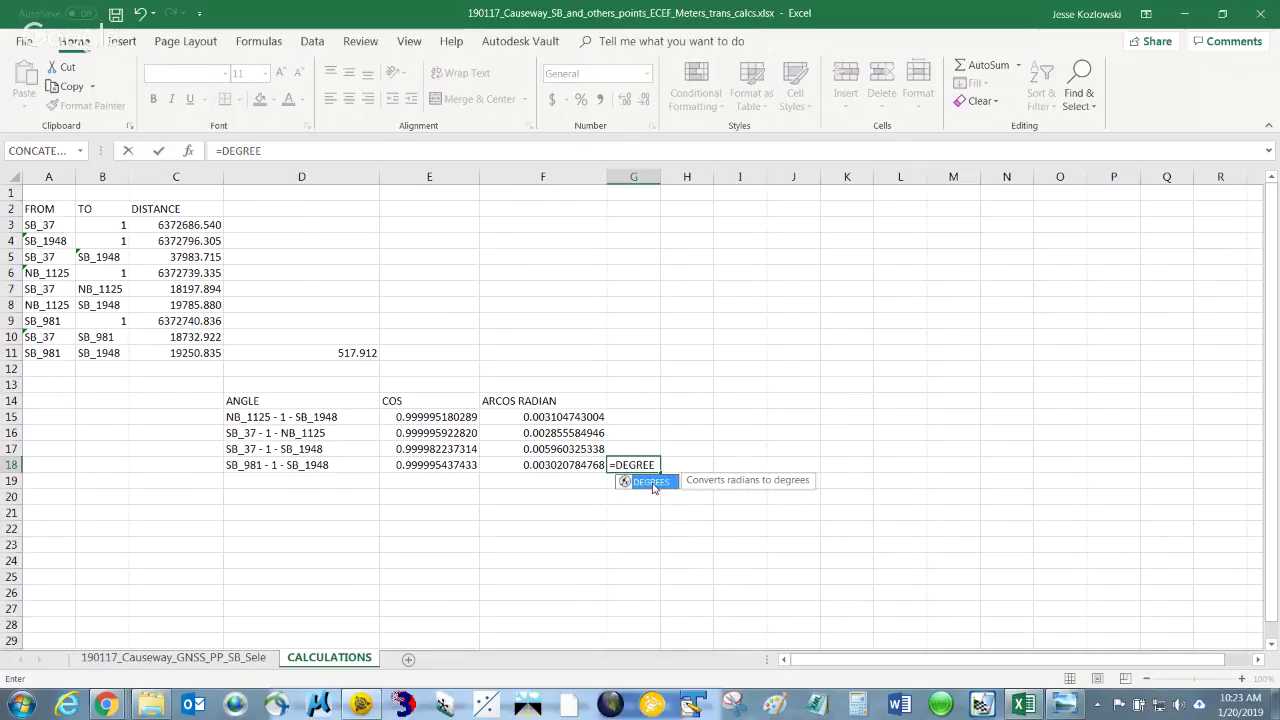
{"action": "double_click", "coordinate": [650, 482]}
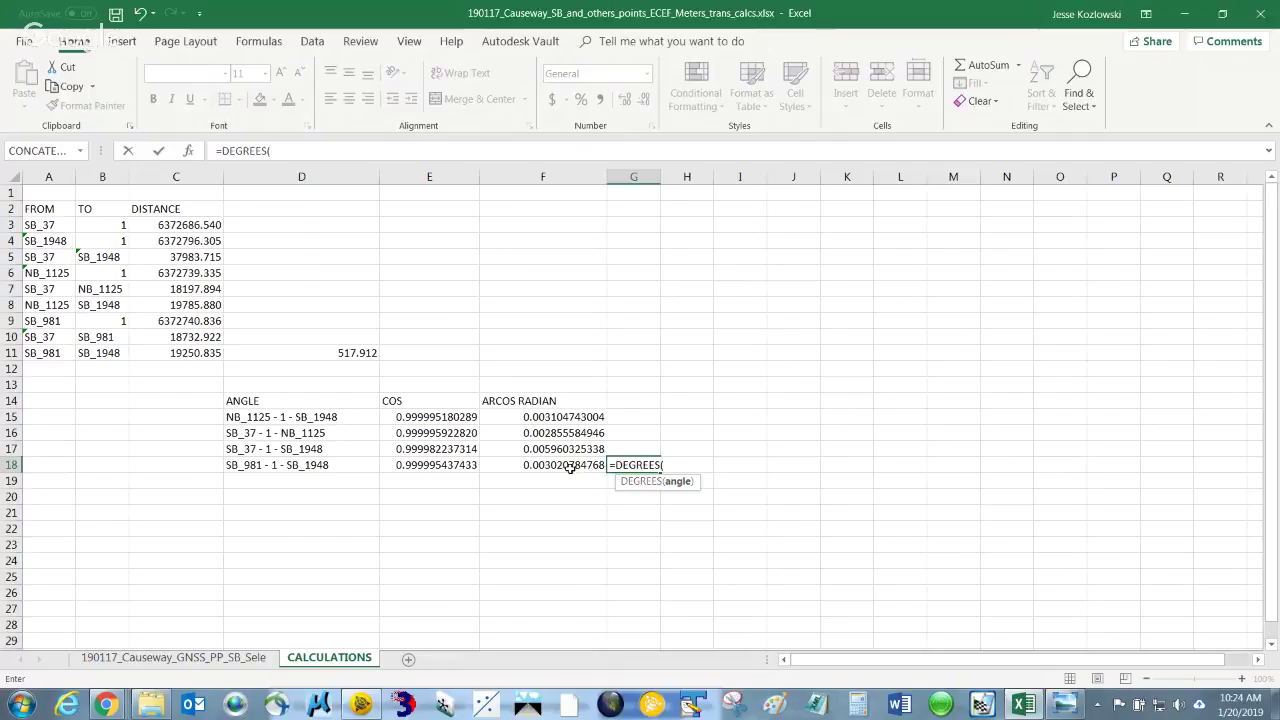
{"action": "left_click", "coordinate": [568, 466]}
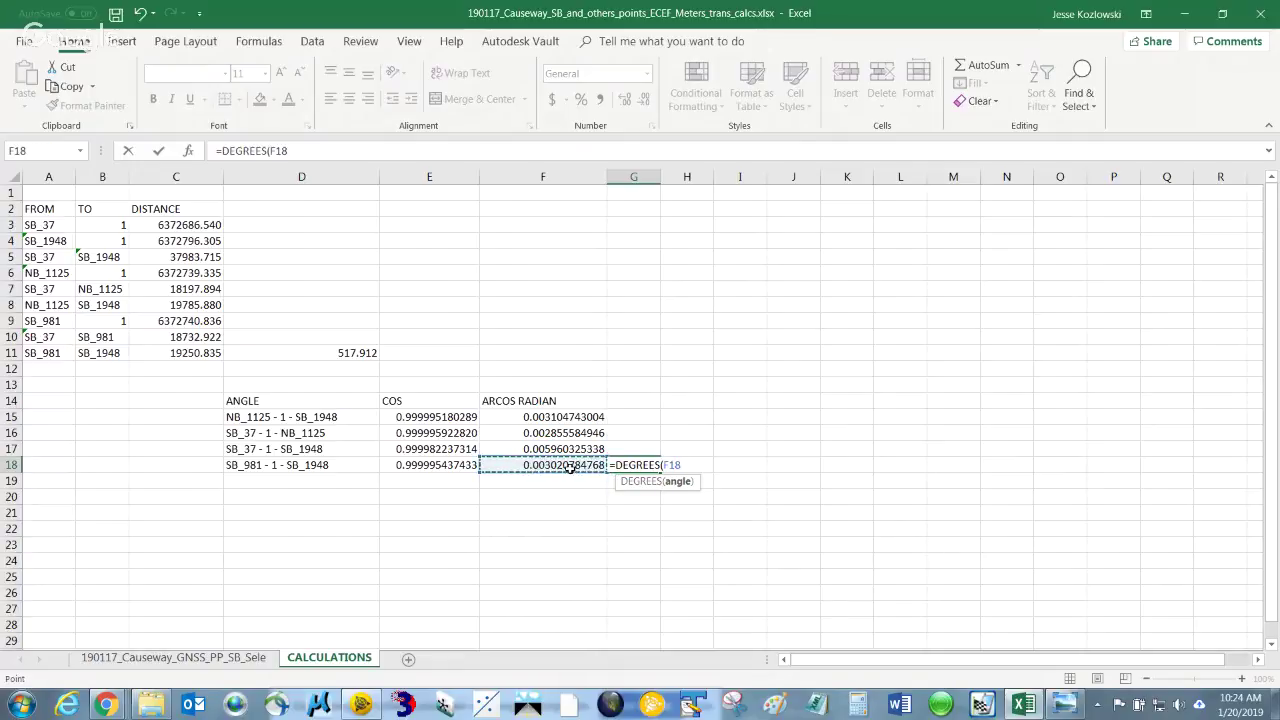
{"action": "key", "text": "Return"}
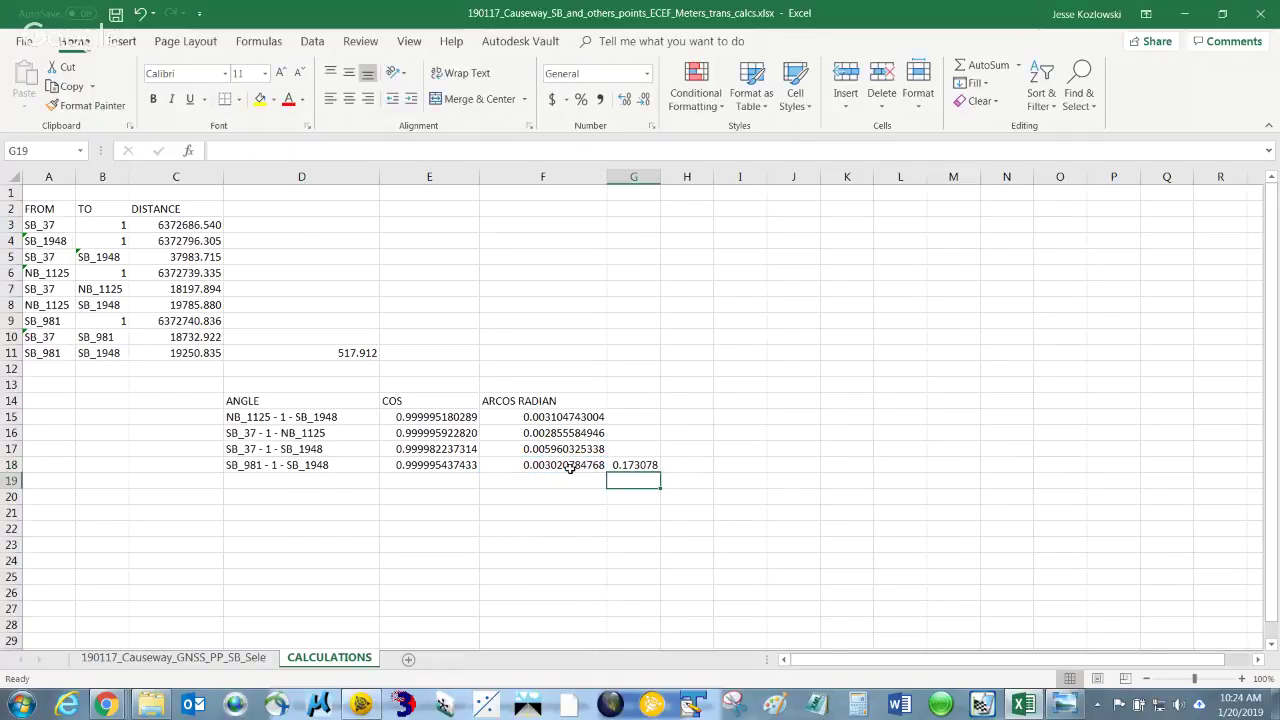
Fill the DEGREES formula from G18 up to G15 and widen column G to show more decimals
{"action": "left_click", "coordinate": [655, 468]}
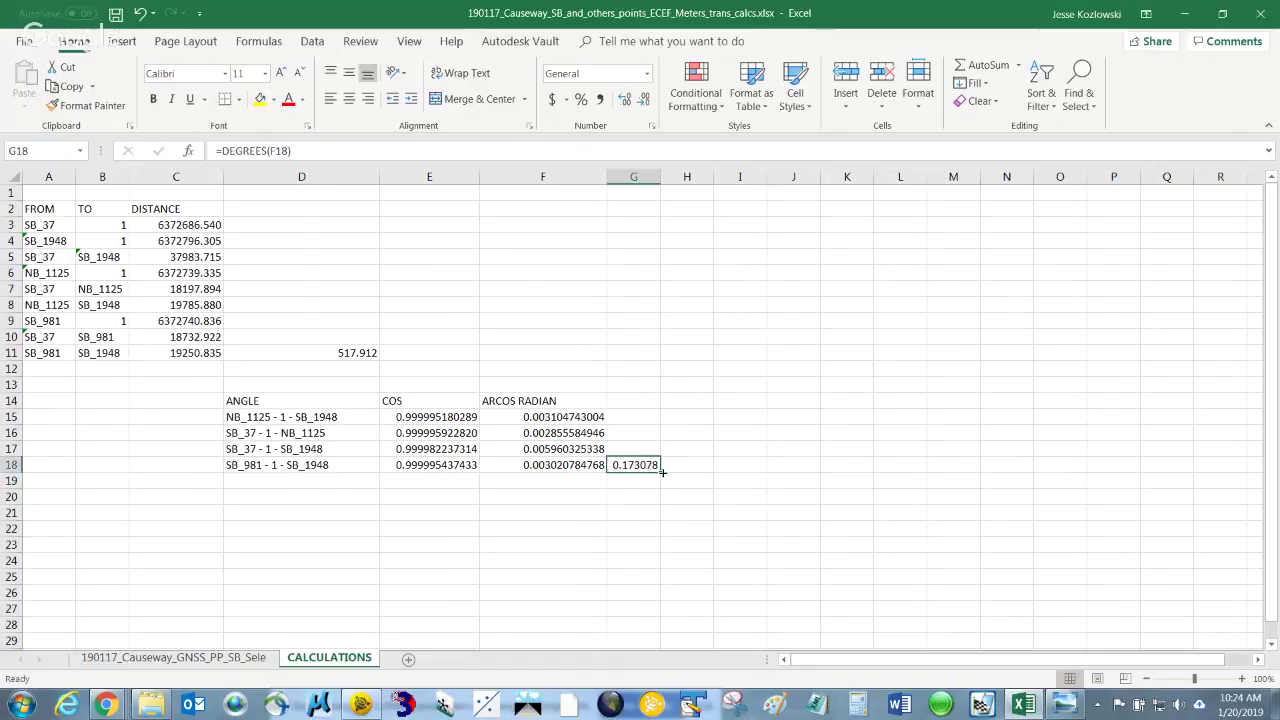
{"action": "left_click_drag", "start_coordinate": [661, 470], "coordinate": [662, 410]}
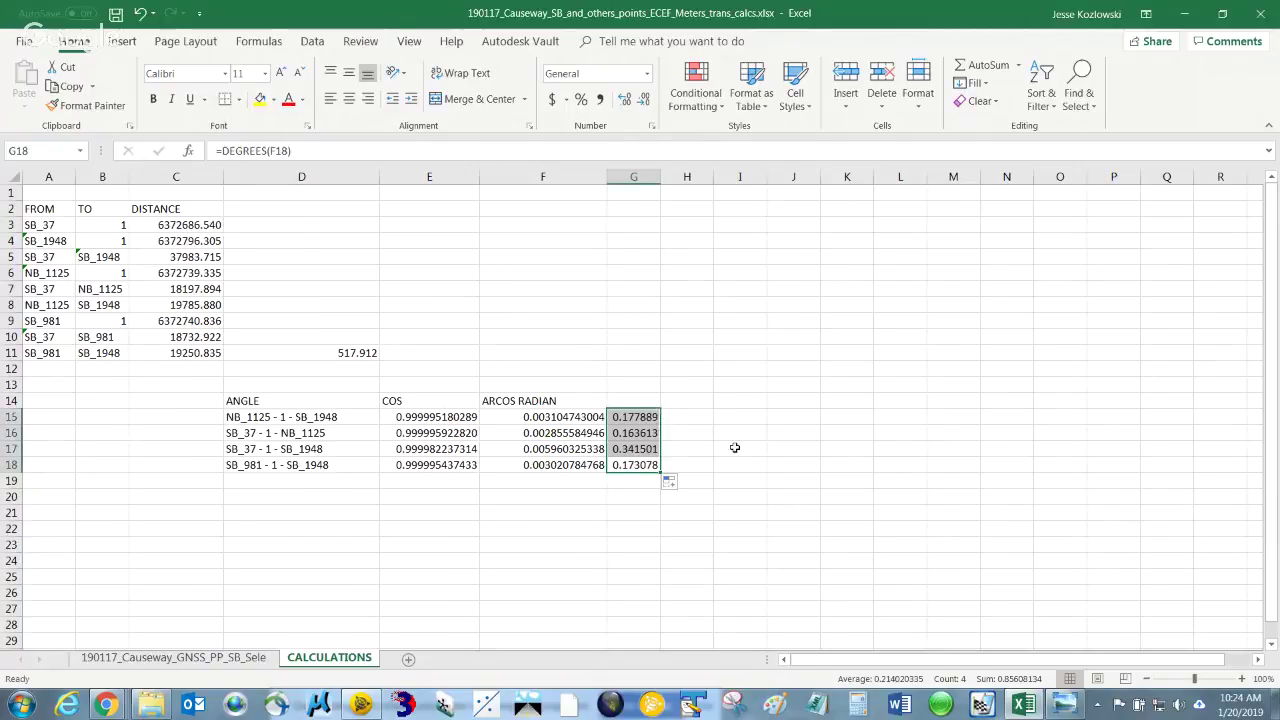
{"action": "left_click", "coordinate": [634, 418]}
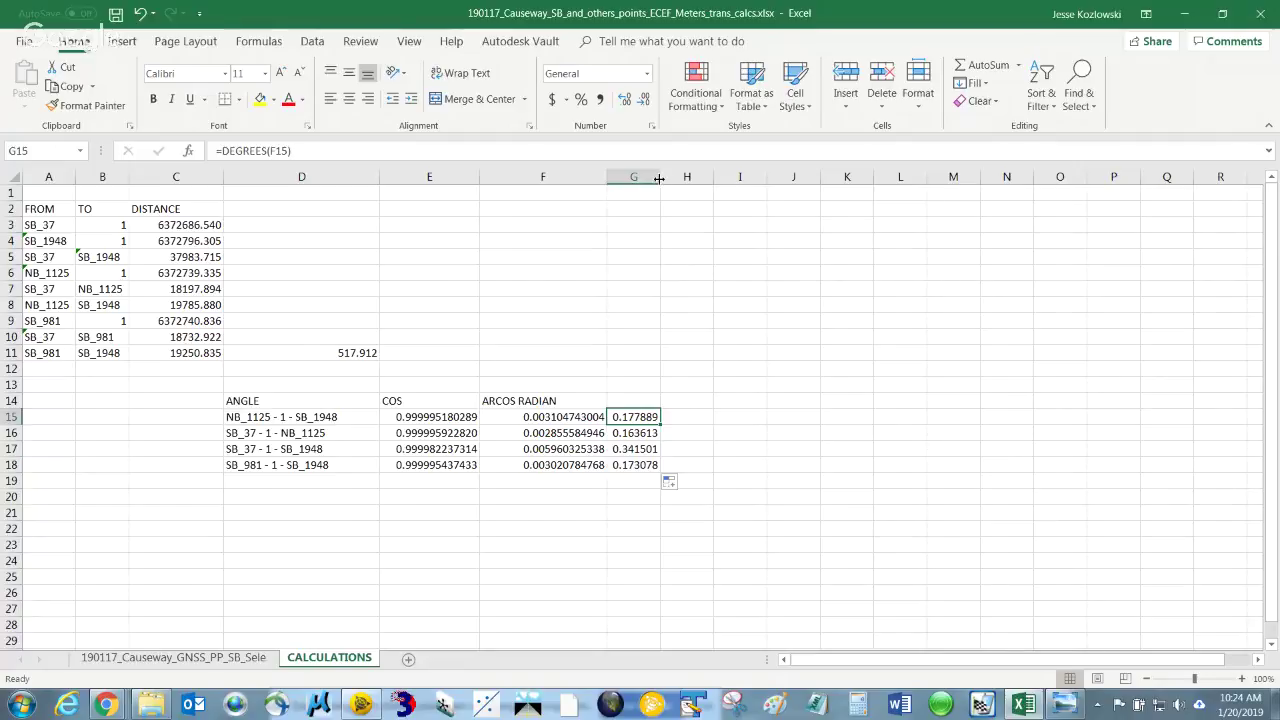
{"action": "left_click_drag", "start_coordinate": [660, 178], "coordinate": [686, 181]}
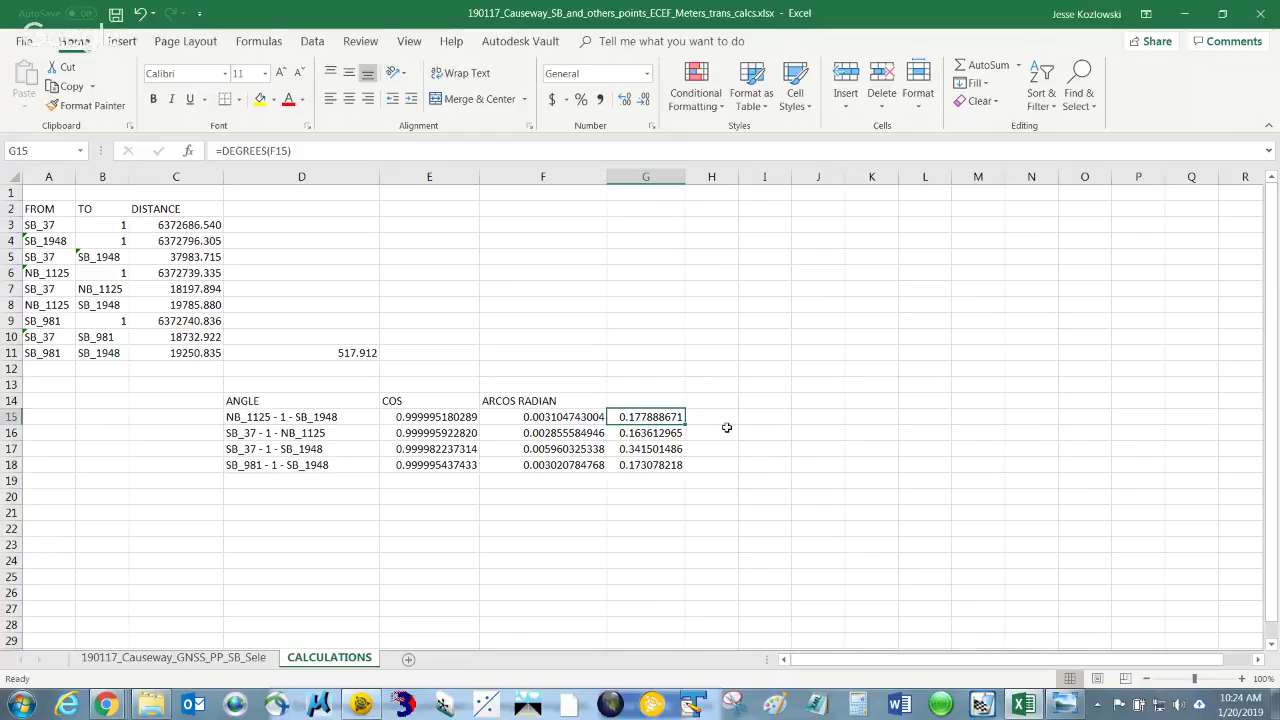
Review the degree values of the four angles in G15 to G18, comparing SB_981 - 1 - SB_1948 with the others
{"action": "left_click", "coordinate": [645, 469]}
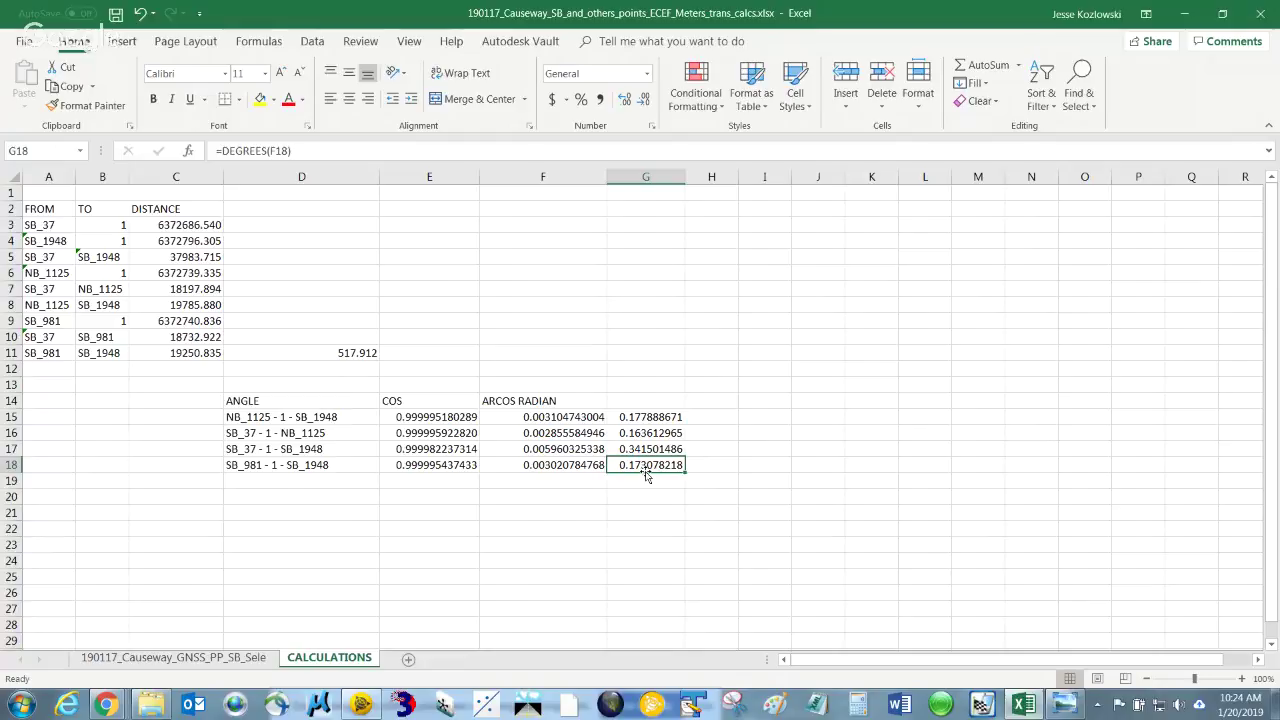
{"action": "left_click", "coordinate": [670, 420]}
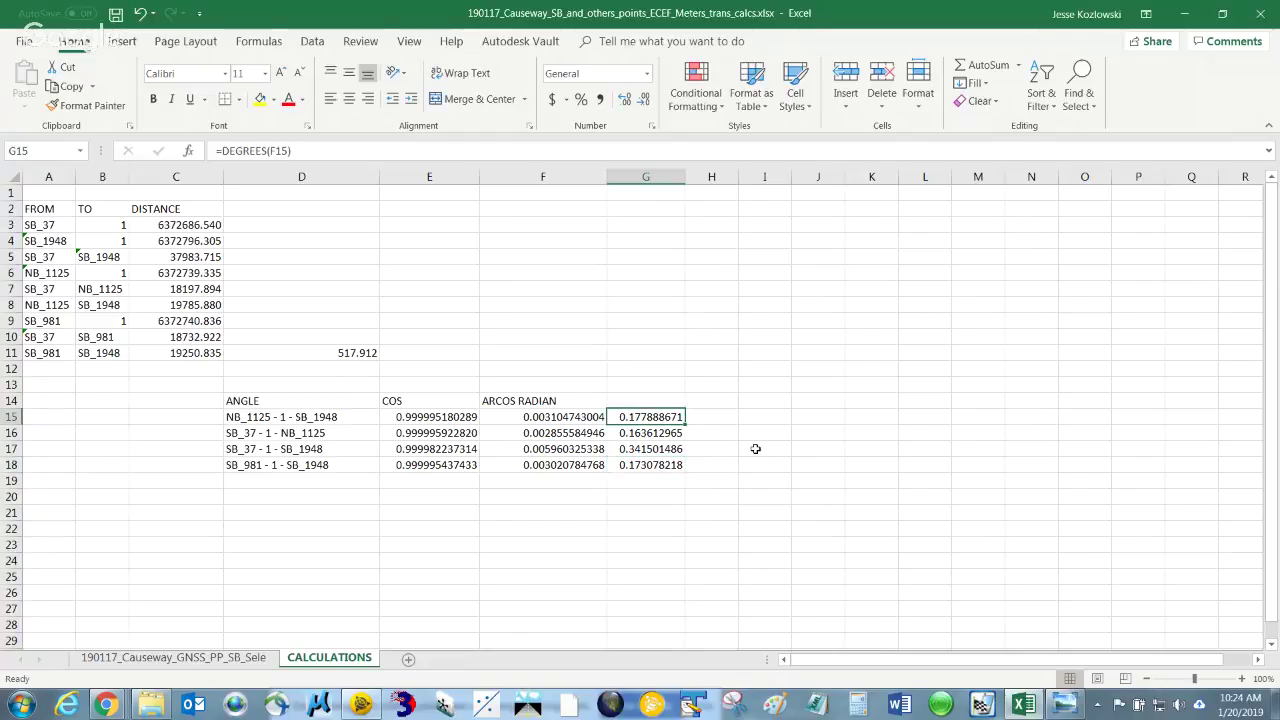
{"action": "left_click", "coordinate": [682, 434]}
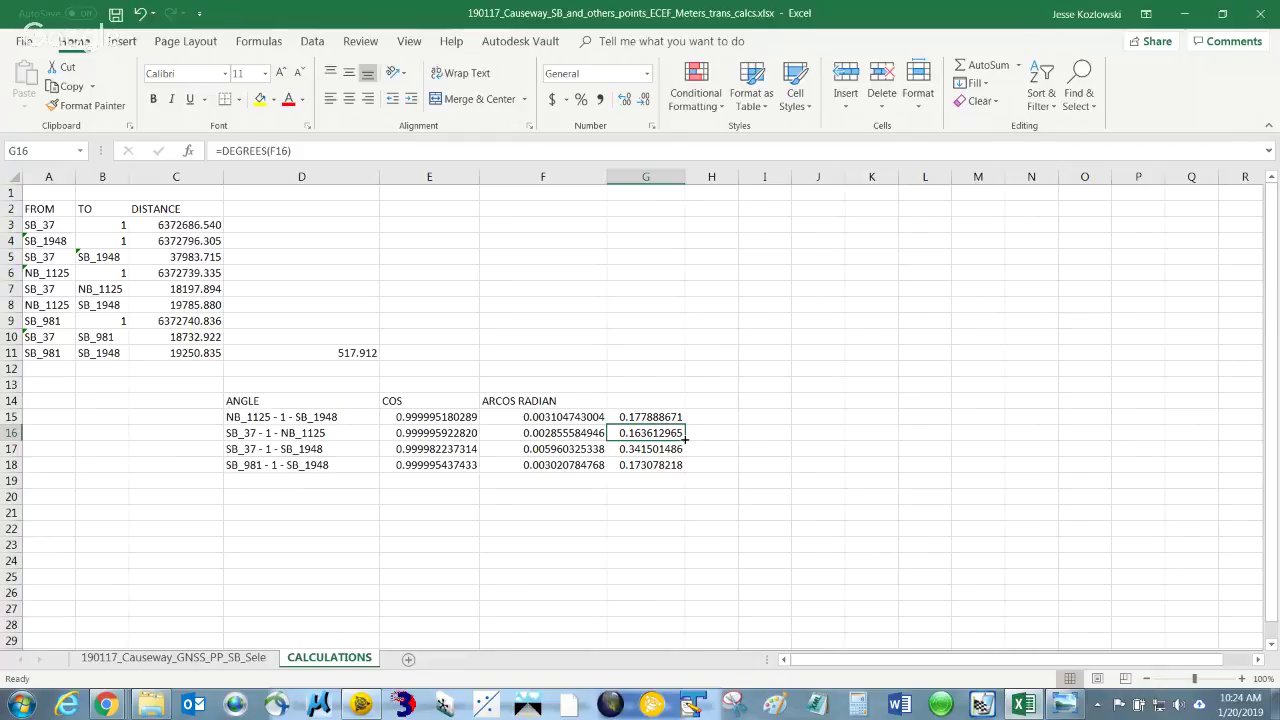
{"action": "left_click", "coordinate": [677, 449]}
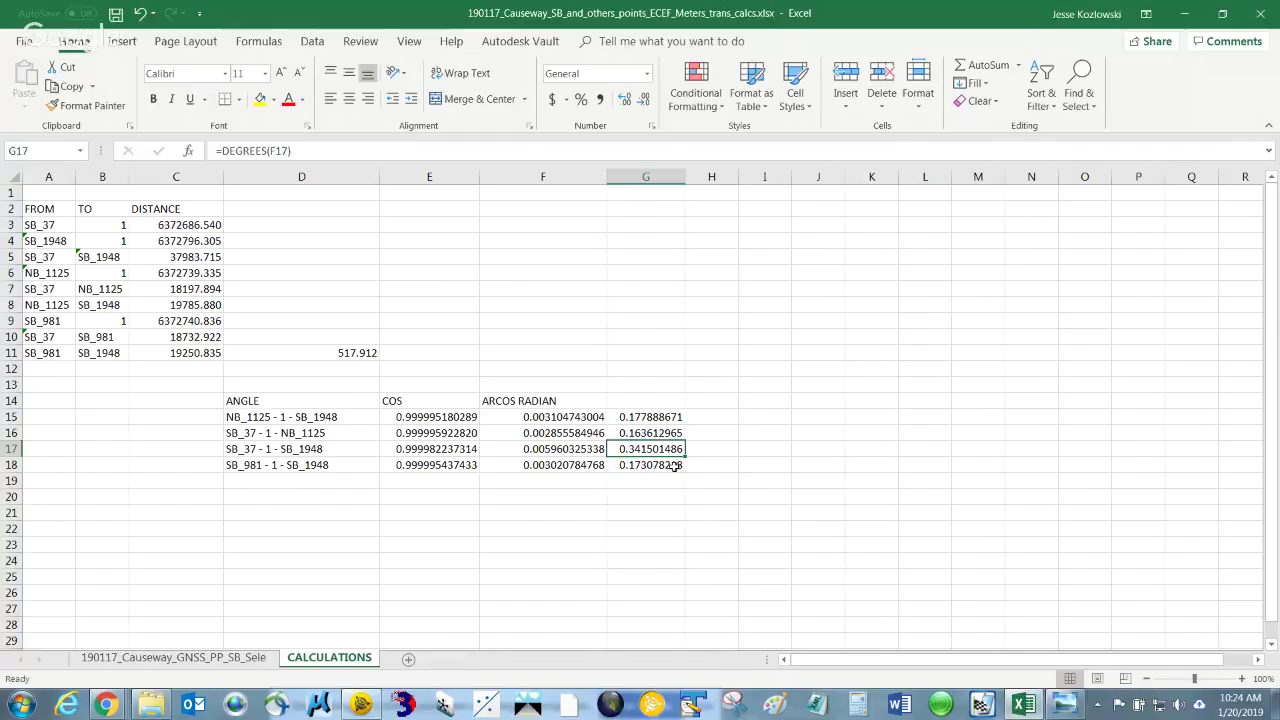
{"action": "left_click", "coordinate": [675, 469]}
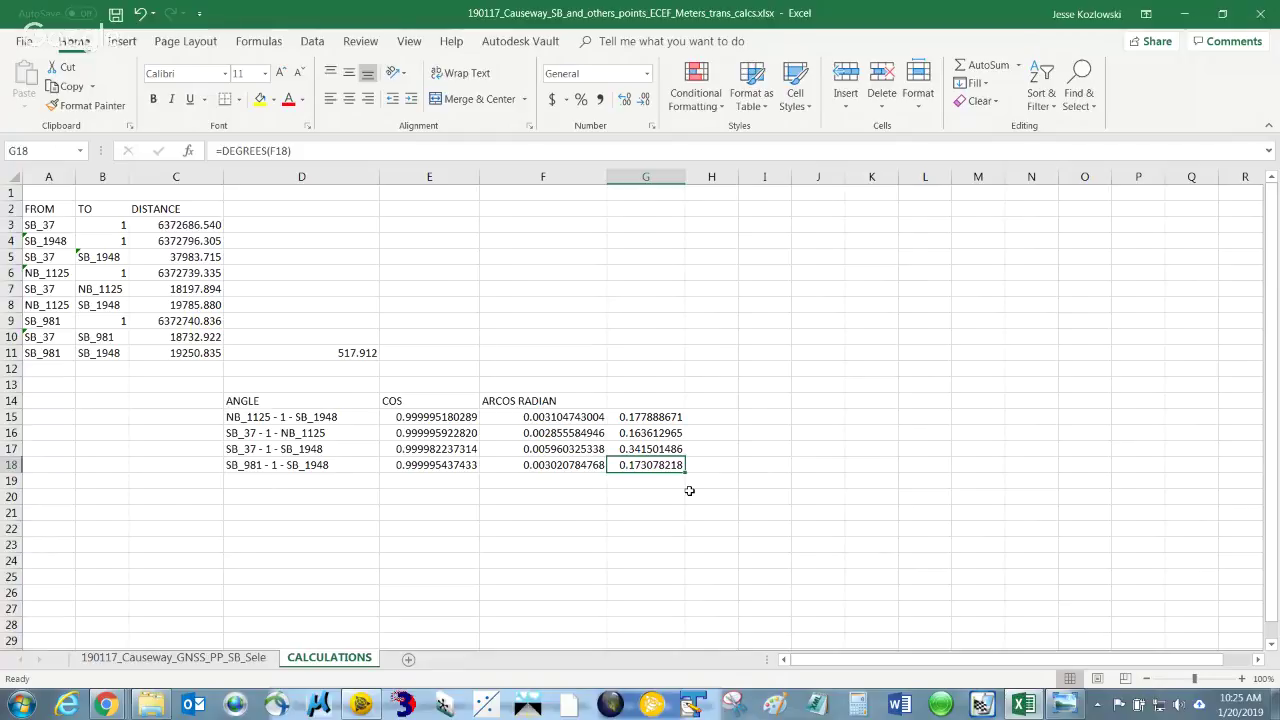
{"action": "left_click", "coordinate": [265, 482]}
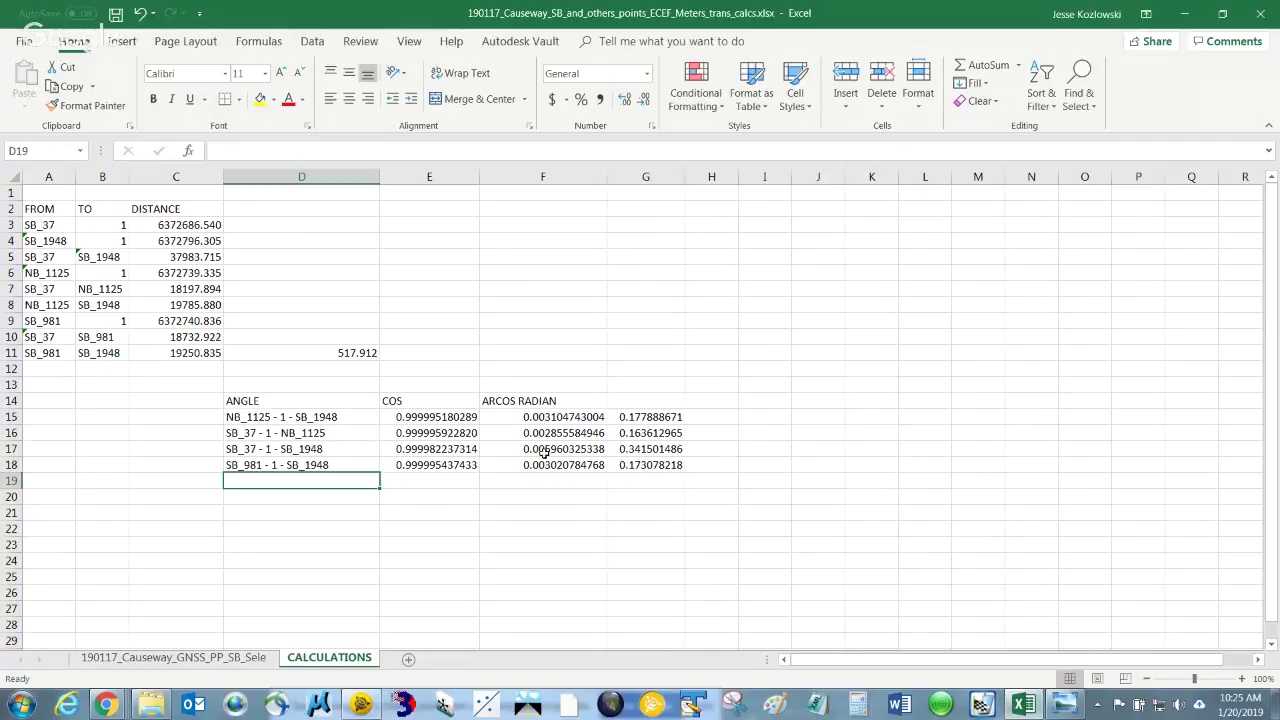
Switch to Trimble Business Center, bring up the plan view zoomed out, and turn on the point IDs
{"action": "key", "text": "alt+Tab"}
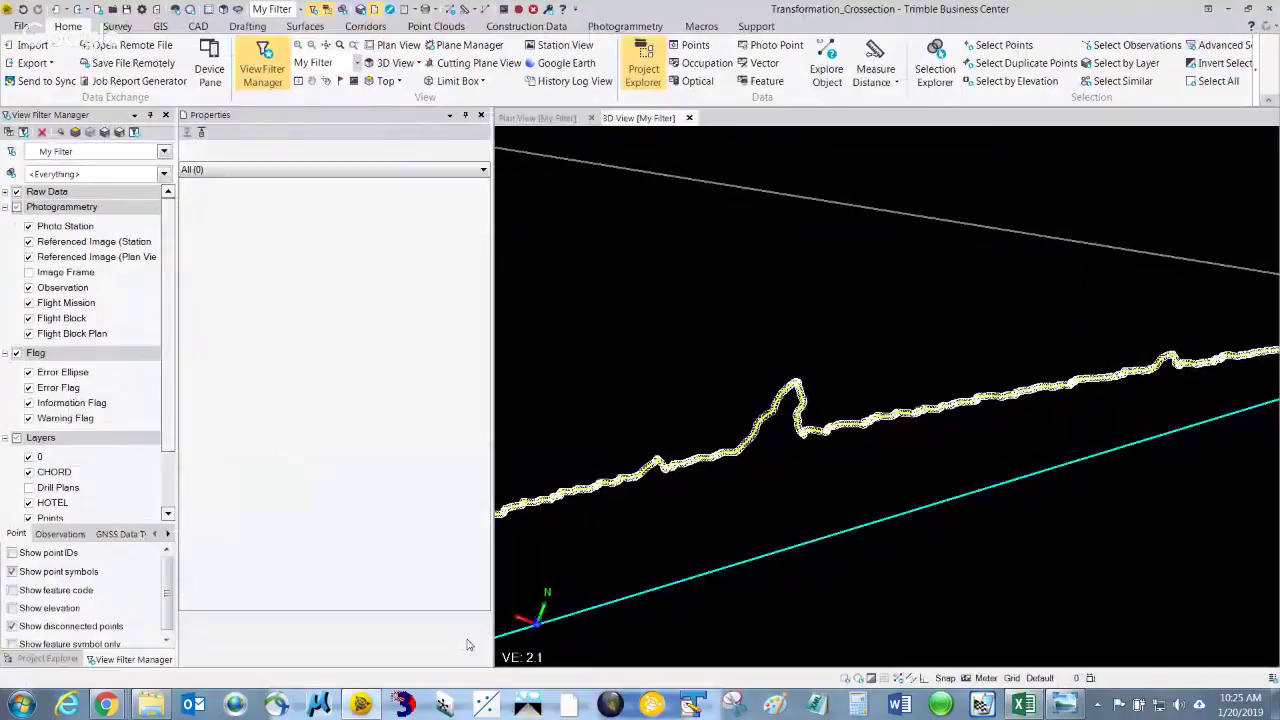
{"action": "left_click", "coordinate": [532, 118]}
{"action": "scroll", "coordinate": [579, 450], "scroll_direction": "down", "scroll_amount": 6}
{"action": "scroll", "coordinate": [779, 469], "scroll_direction": "down", "scroll_amount": 2}
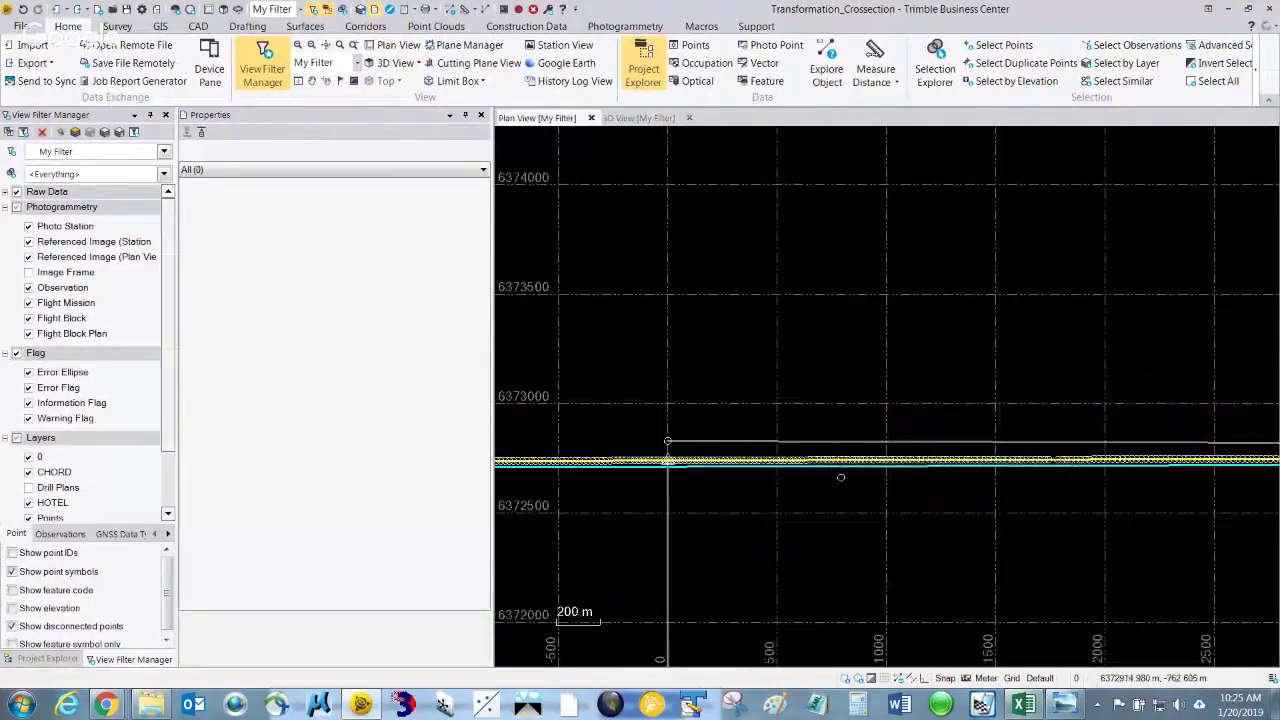
{"action": "left_click", "coordinate": [12, 553]}
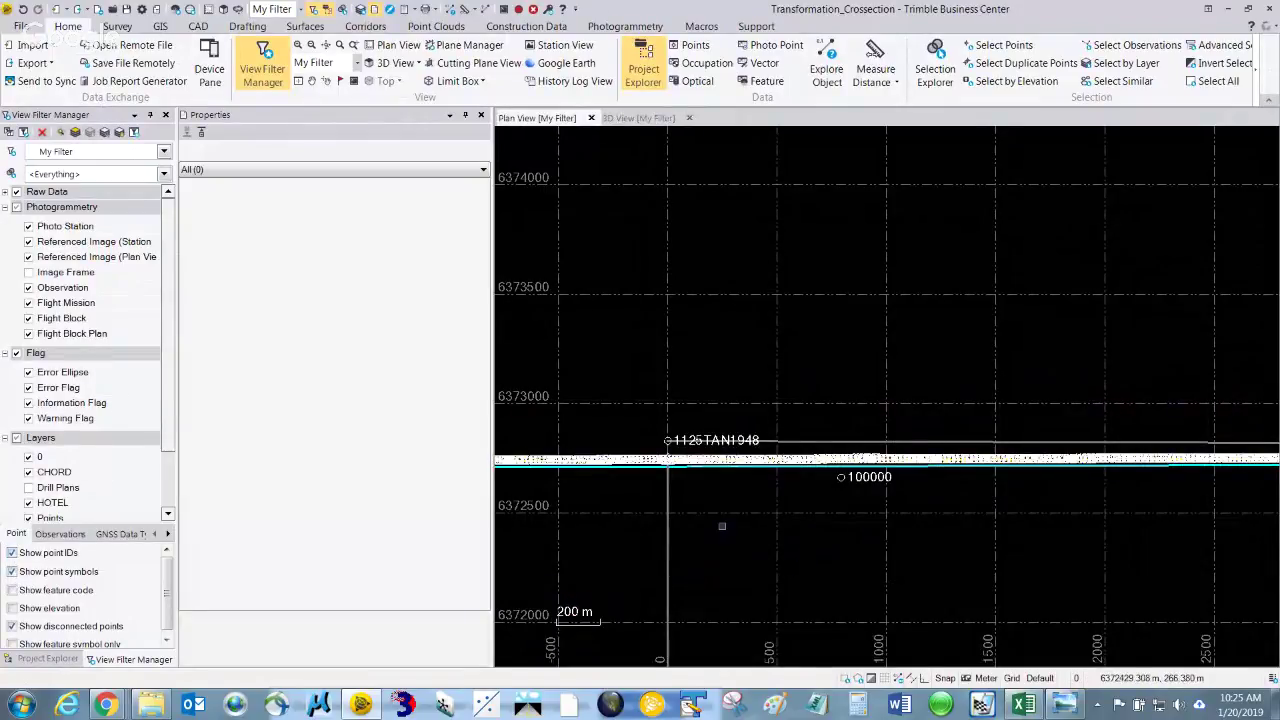
Measure the angle from start point 981 through pivot point 1 to end point 1948, with the Half Circle (<=180) option
{"action": "scroll", "coordinate": [720, 522], "scroll_direction": "down", "scroll_amount": 2}
{"action": "middle_click_drag", "start_coordinate": [805, 505], "coordinate": [715, 420]}
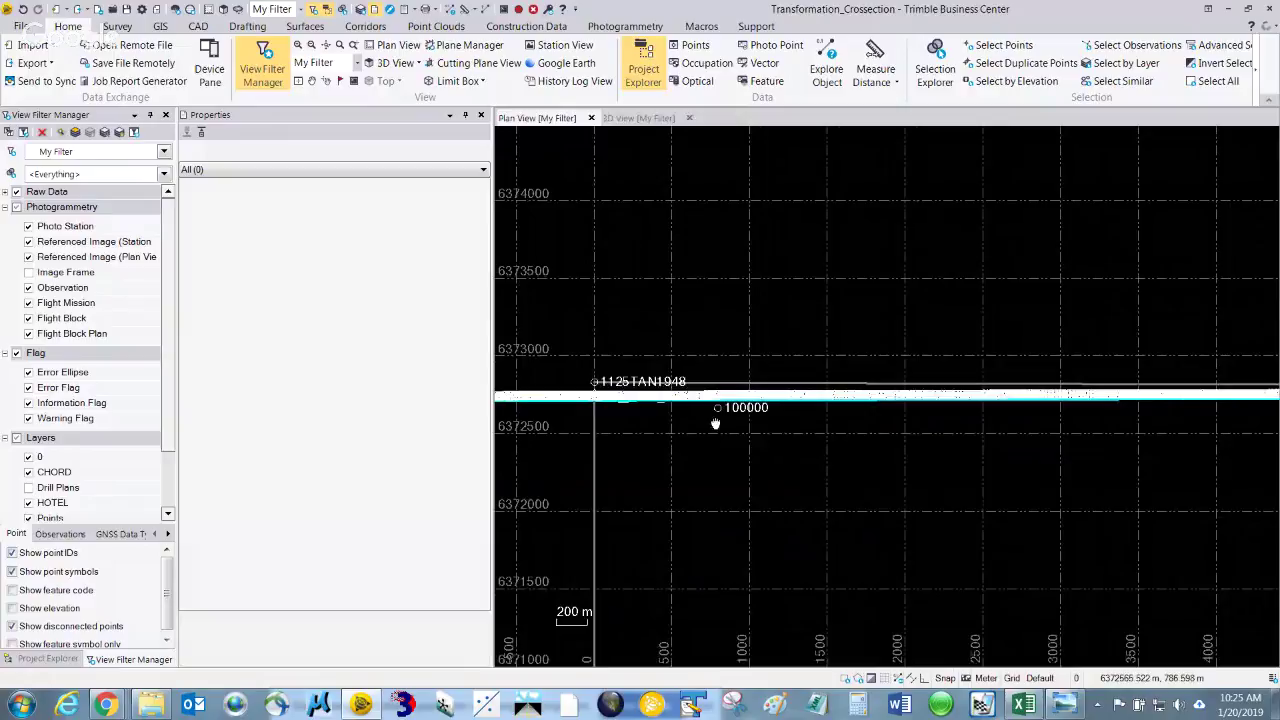
{"action": "left_click", "coordinate": [896, 84]}
{"action": "left_click", "coordinate": [897, 116]}
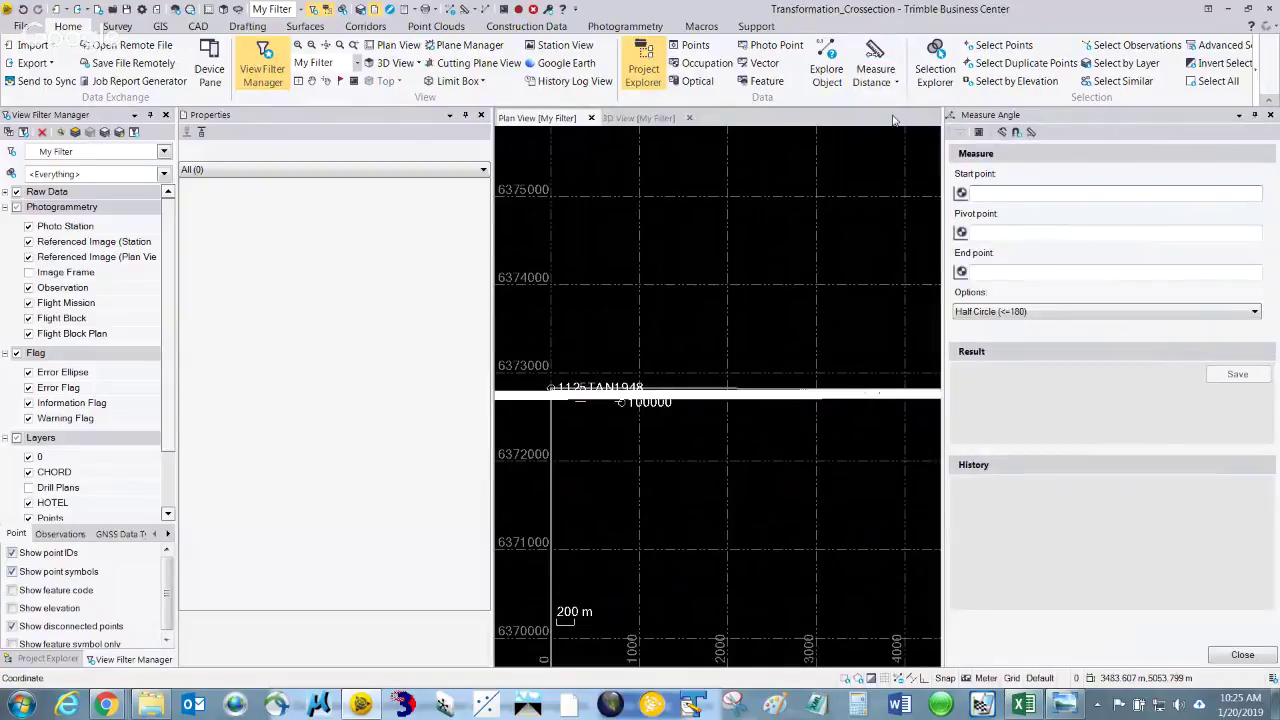
{"action": "type", "text": "981"}
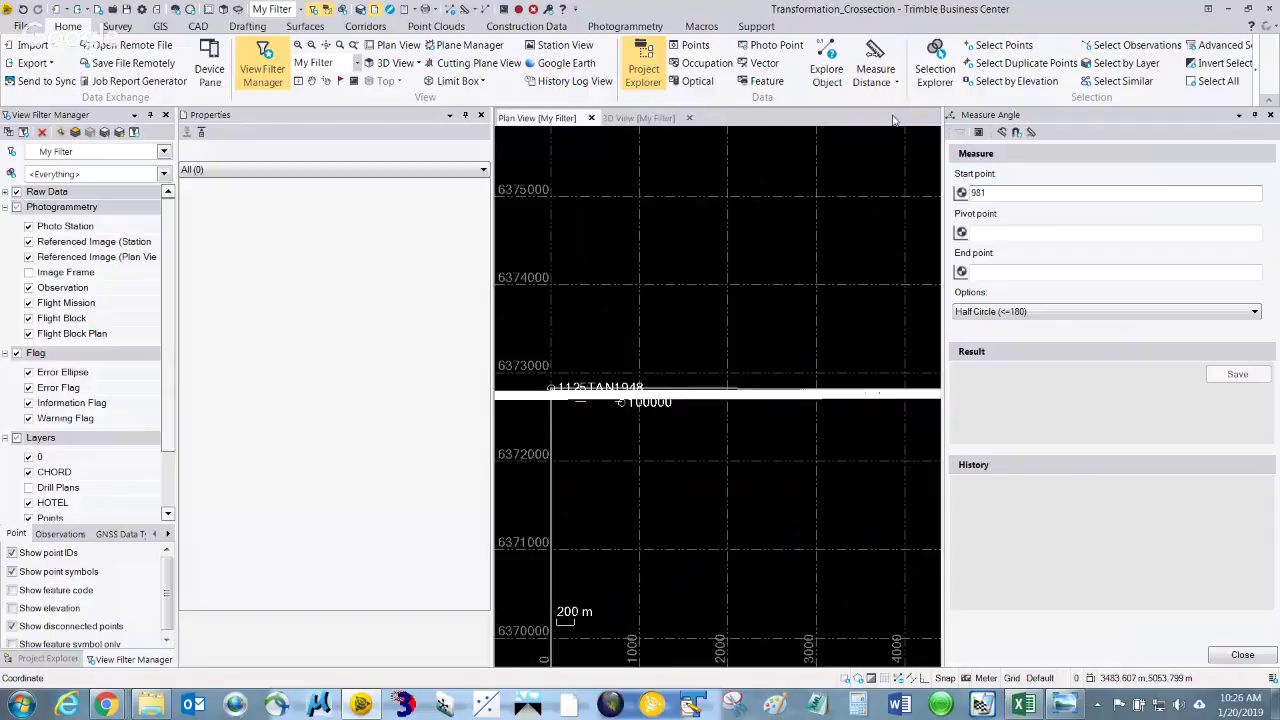
{"action": "left_click", "coordinate": [1015, 232]}
{"action": "type", "text": "1"}
{"action": "left_click", "coordinate": [1002, 272]}
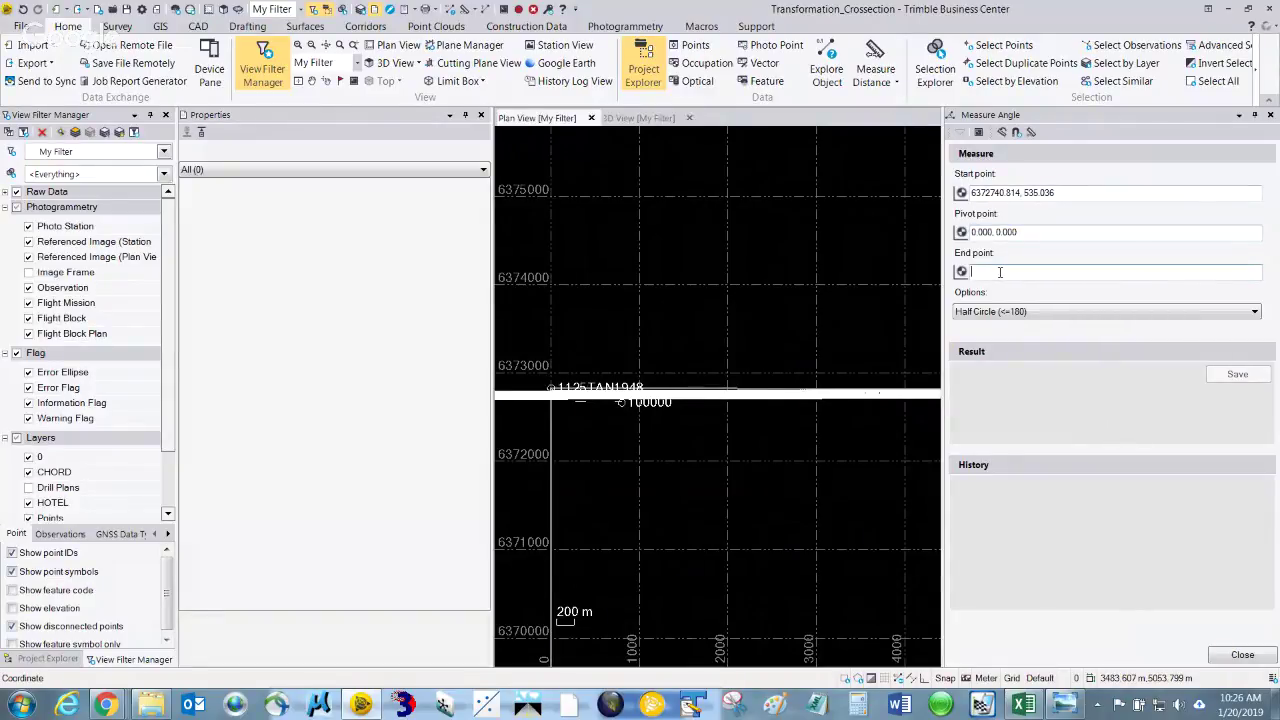
{"action": "type", "text": "1"}
{"action": "type", "text": "948"}
{"action": "key", "text": "Return"}
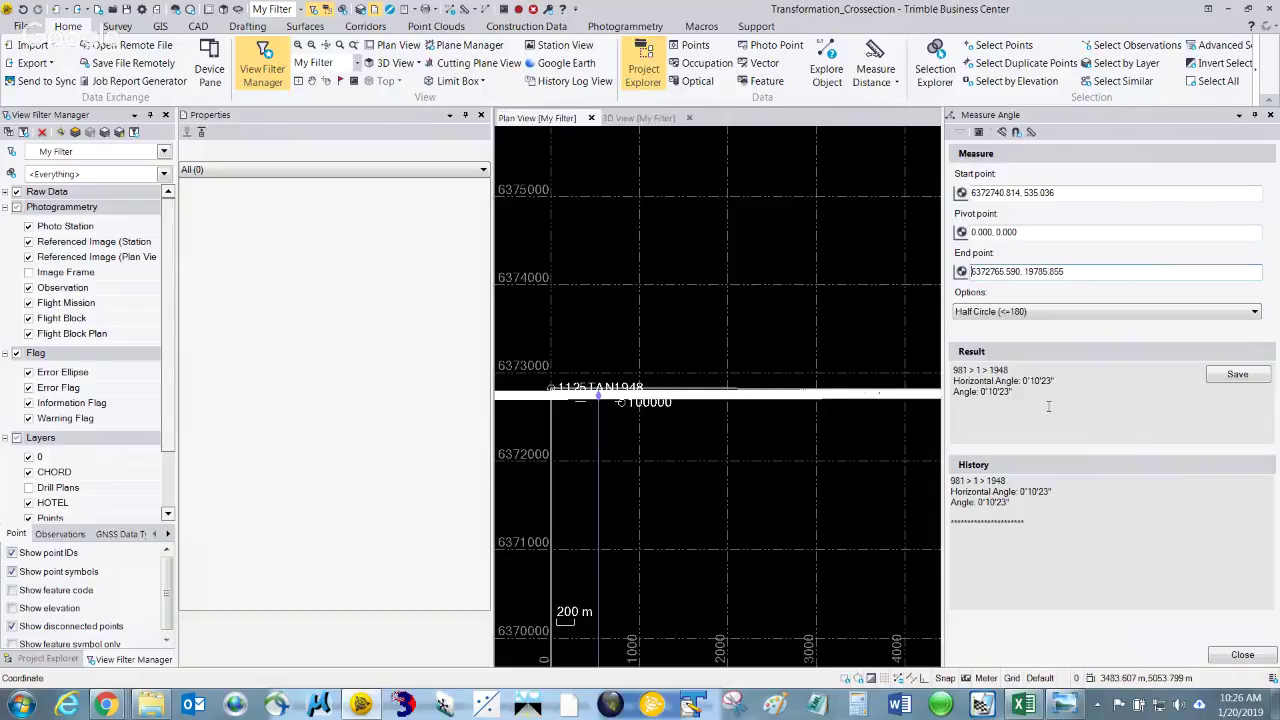
Compare the degree value in G18 in Excel with the angle measured in Trimble Business Center, and close the angle measurement
{"action": "key", "text": "alt+Tab"}
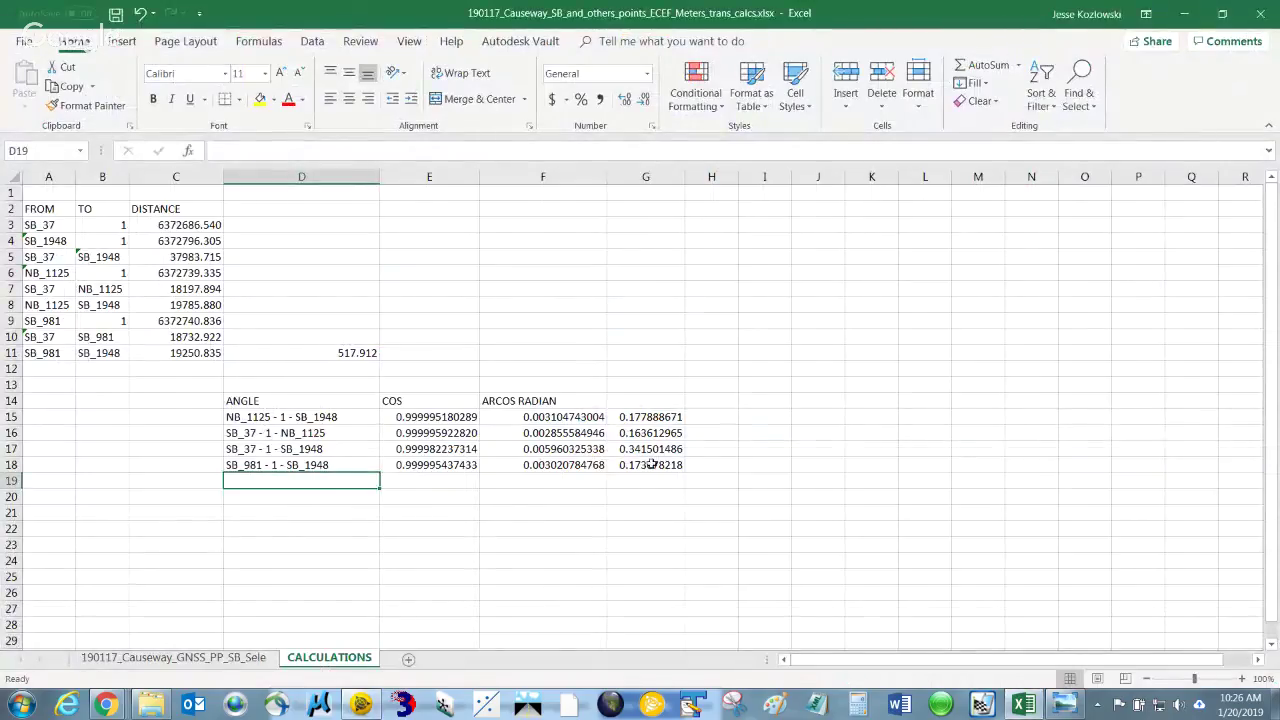
{"action": "left_click", "coordinate": [646, 466]}
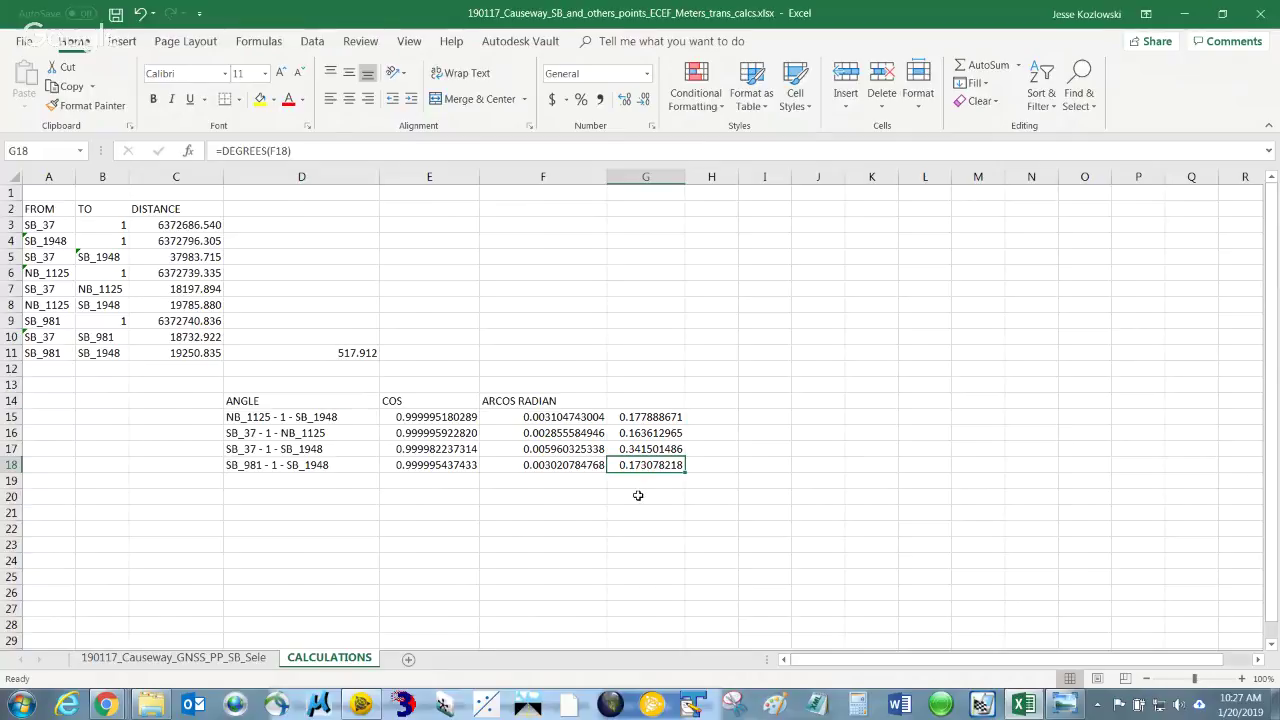
{"action": "left_click", "coordinate": [361, 705]}
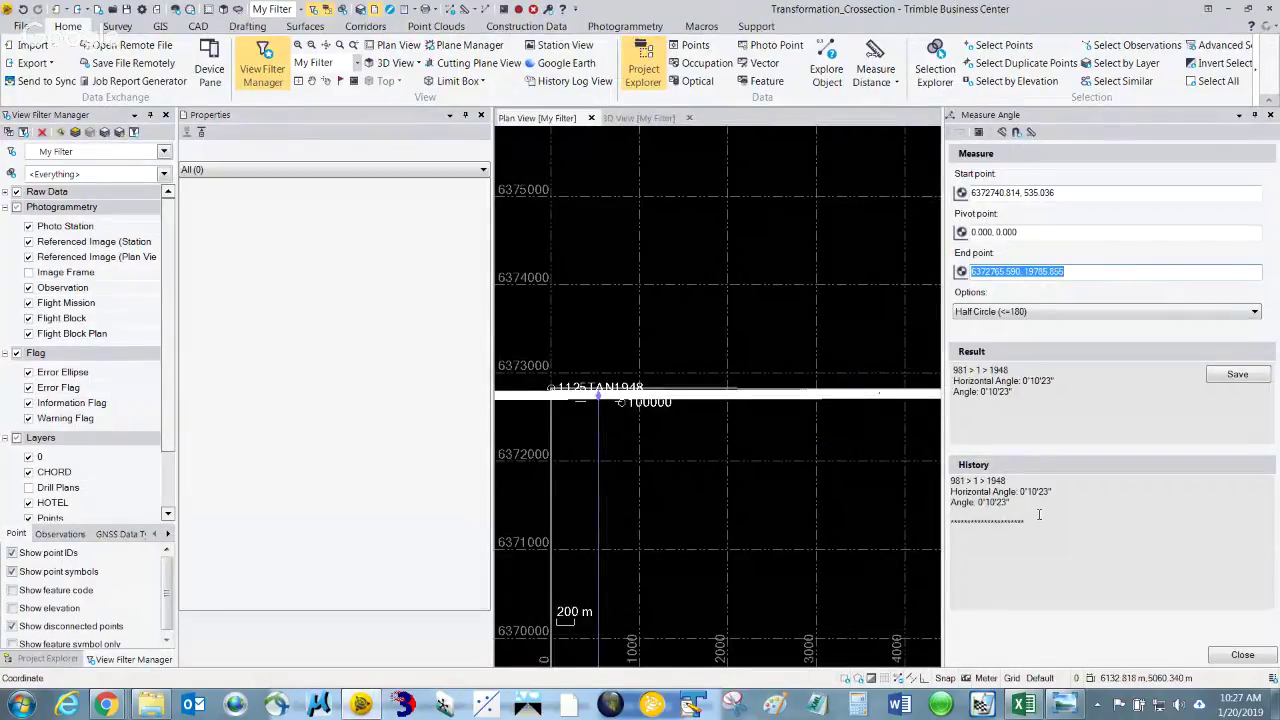
{"action": "left_click", "coordinate": [1228, 656]}
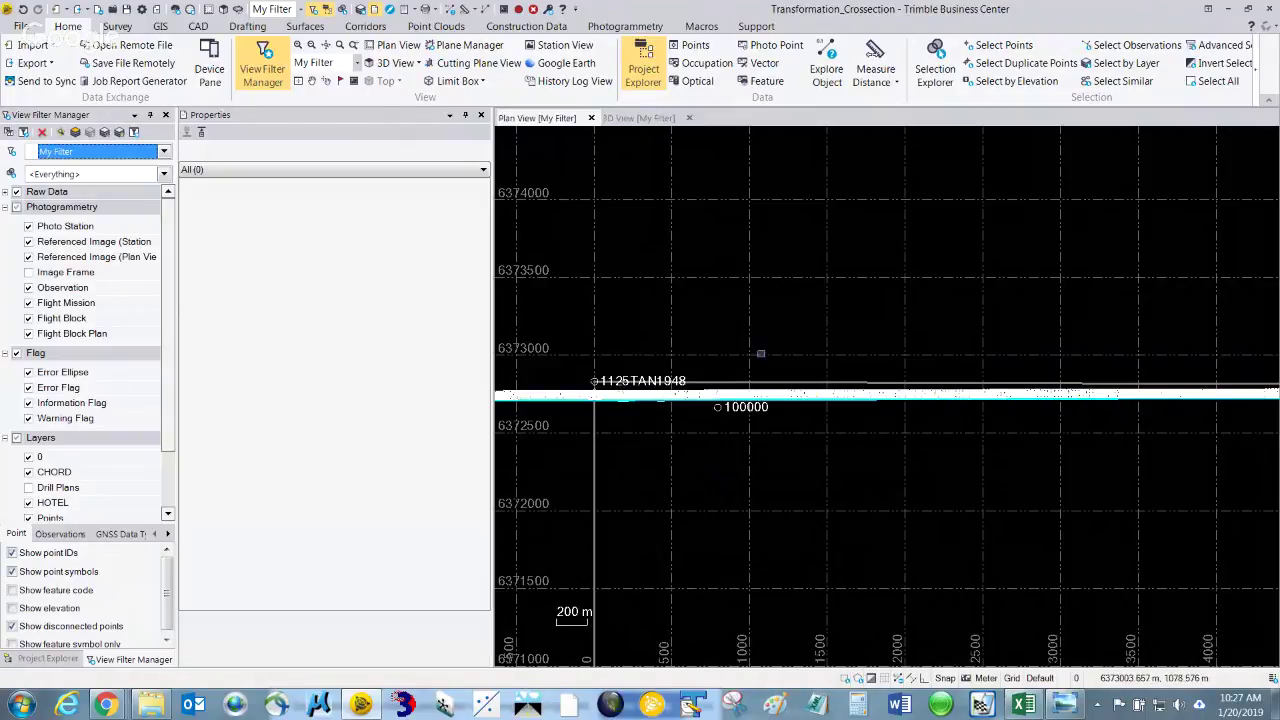
Examine the labelled alignment points in the plan view and locate point 981
{"action": "scroll", "coordinate": [744, 415], "scroll_direction": "down", "scroll_amount": 2}
{"action": "scroll", "coordinate": [748, 420], "scroll_direction": "up", "scroll_amount": 3}
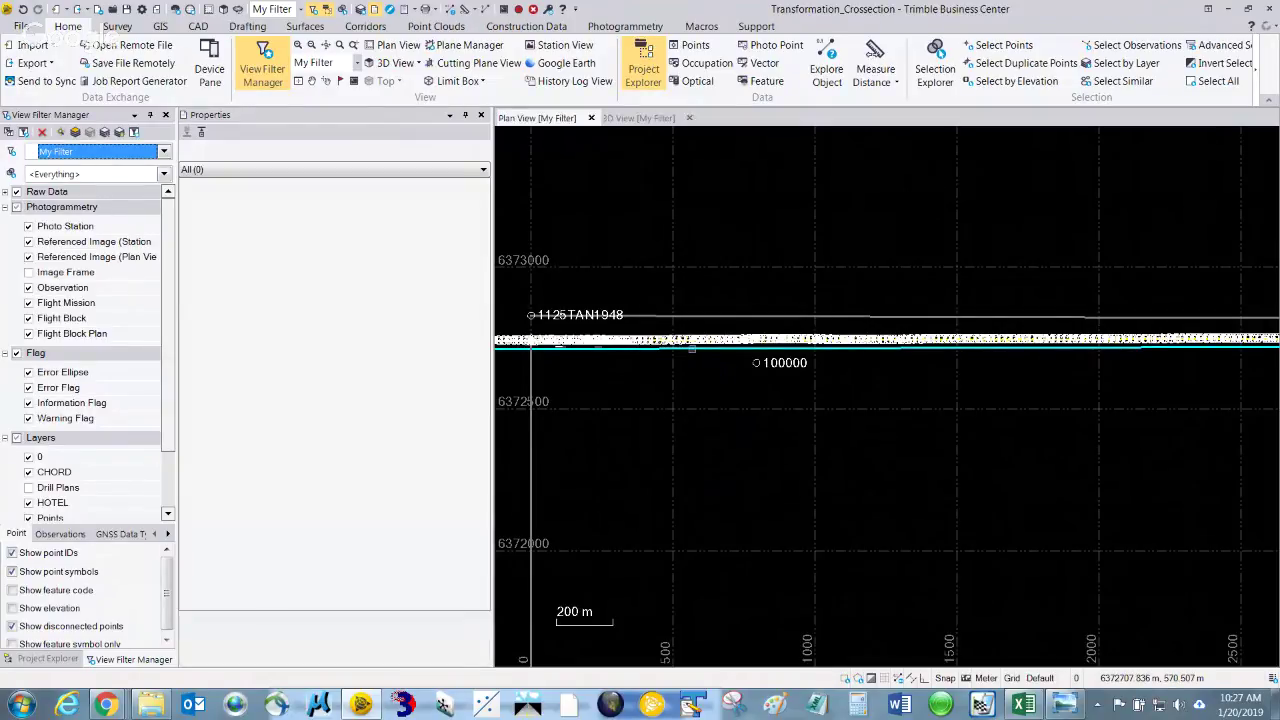
{"action": "scroll", "coordinate": [691, 349], "scroll_direction": "up", "scroll_amount": 2}
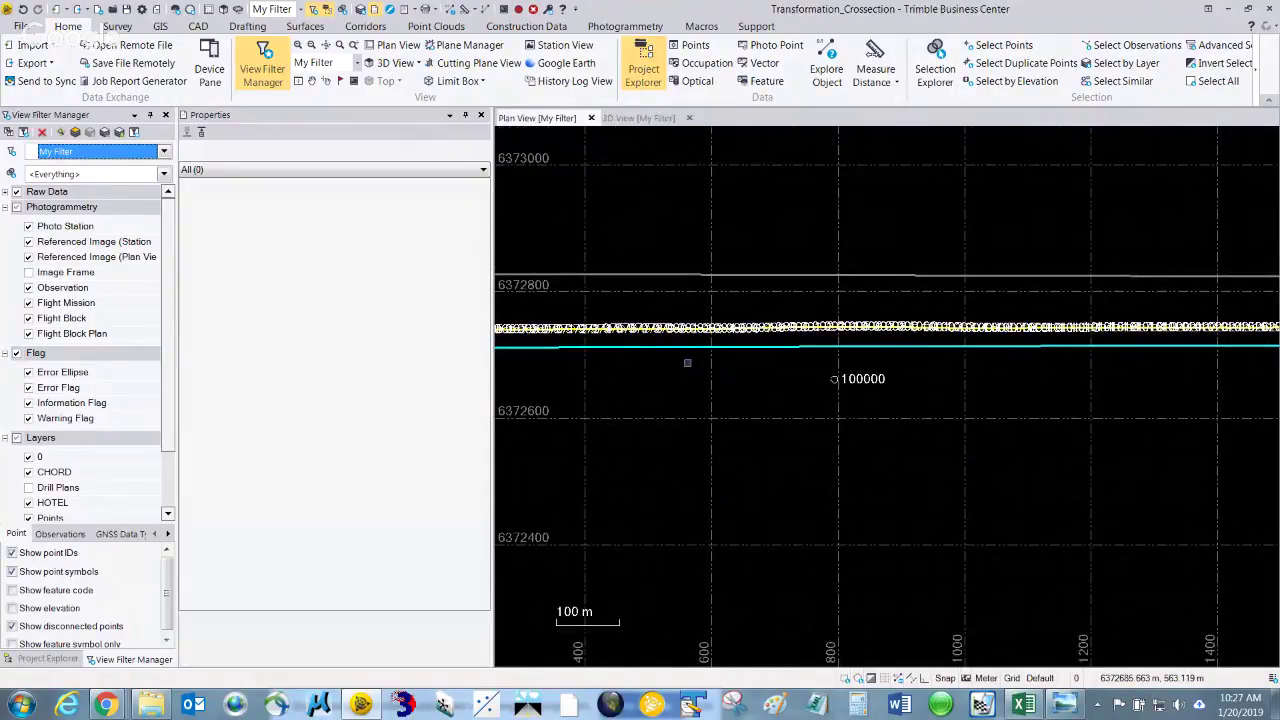
{"action": "scroll", "coordinate": [687, 362], "scroll_direction": "down", "scroll_amount": 3}
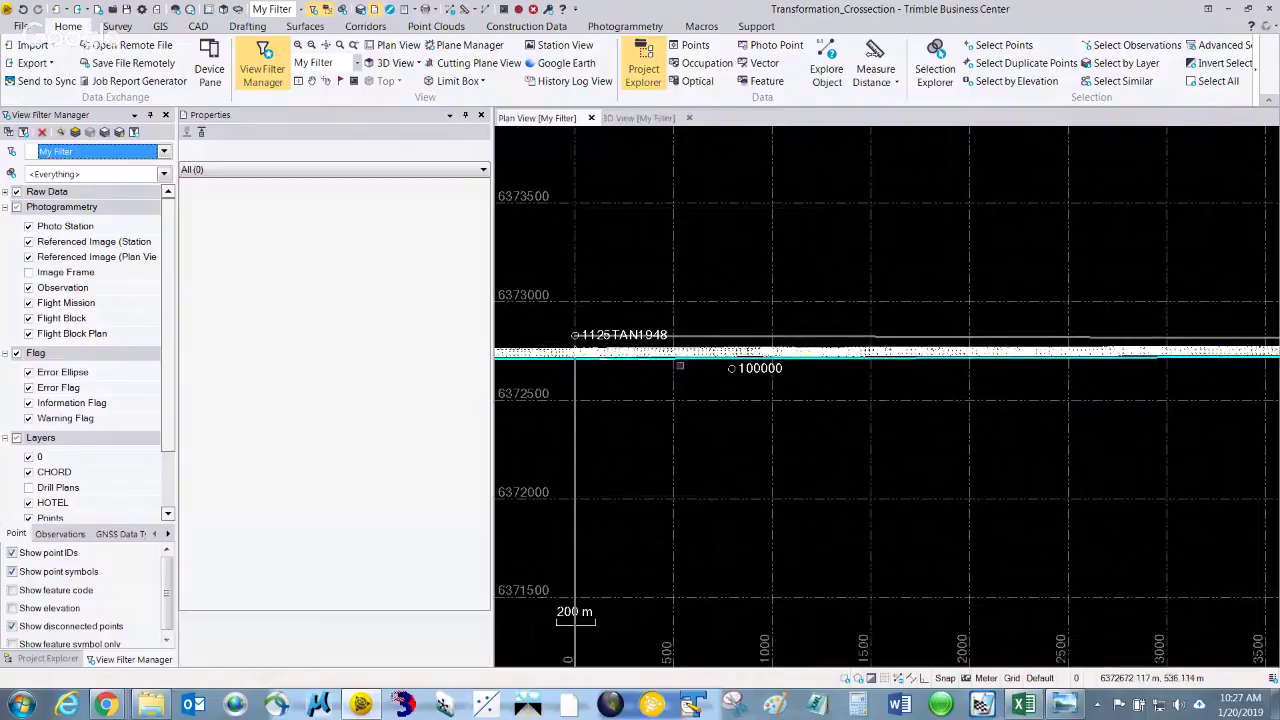
{"action": "scroll", "coordinate": [673, 374], "scroll_direction": "up", "scroll_amount": 3}
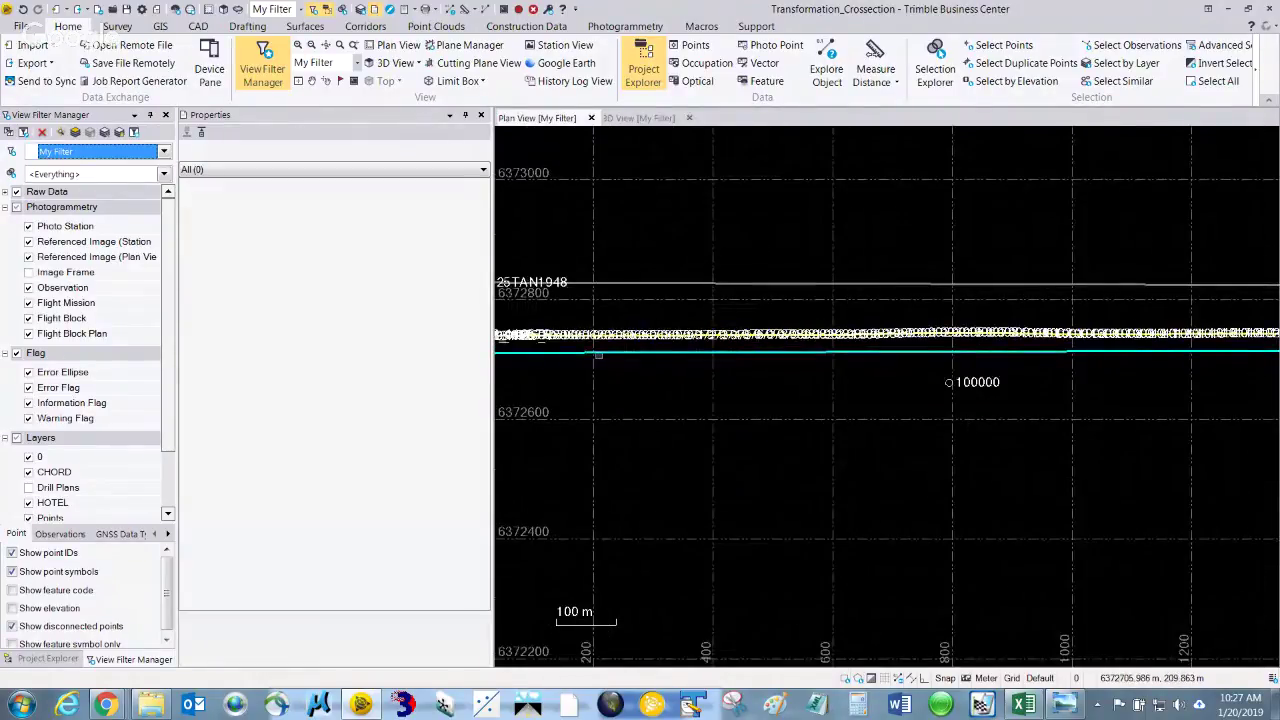
{"action": "scroll", "coordinate": [690, 344], "scroll_direction": "up", "scroll_amount": 2}
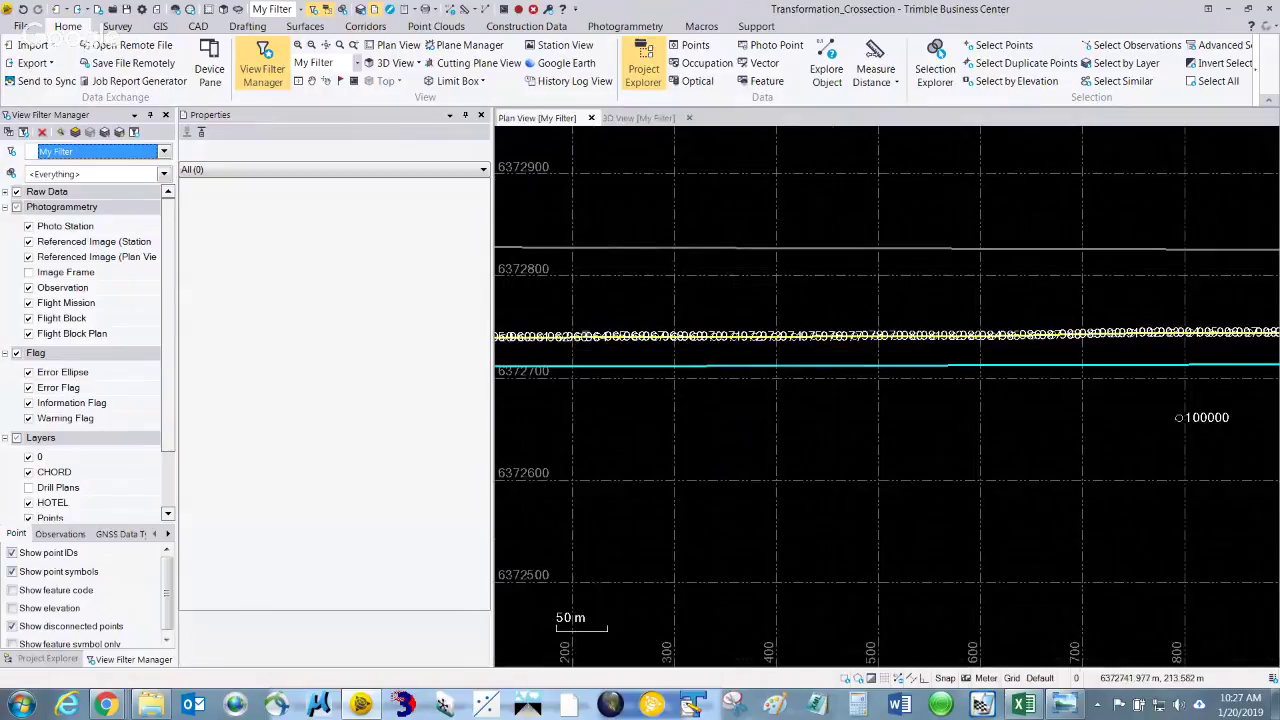
{"action": "scroll", "coordinate": [798, 358], "scroll_direction": "up", "scroll_amount": 3}
{"action": "scroll", "coordinate": [798, 358], "scroll_direction": "down", "scroll_amount": 2}
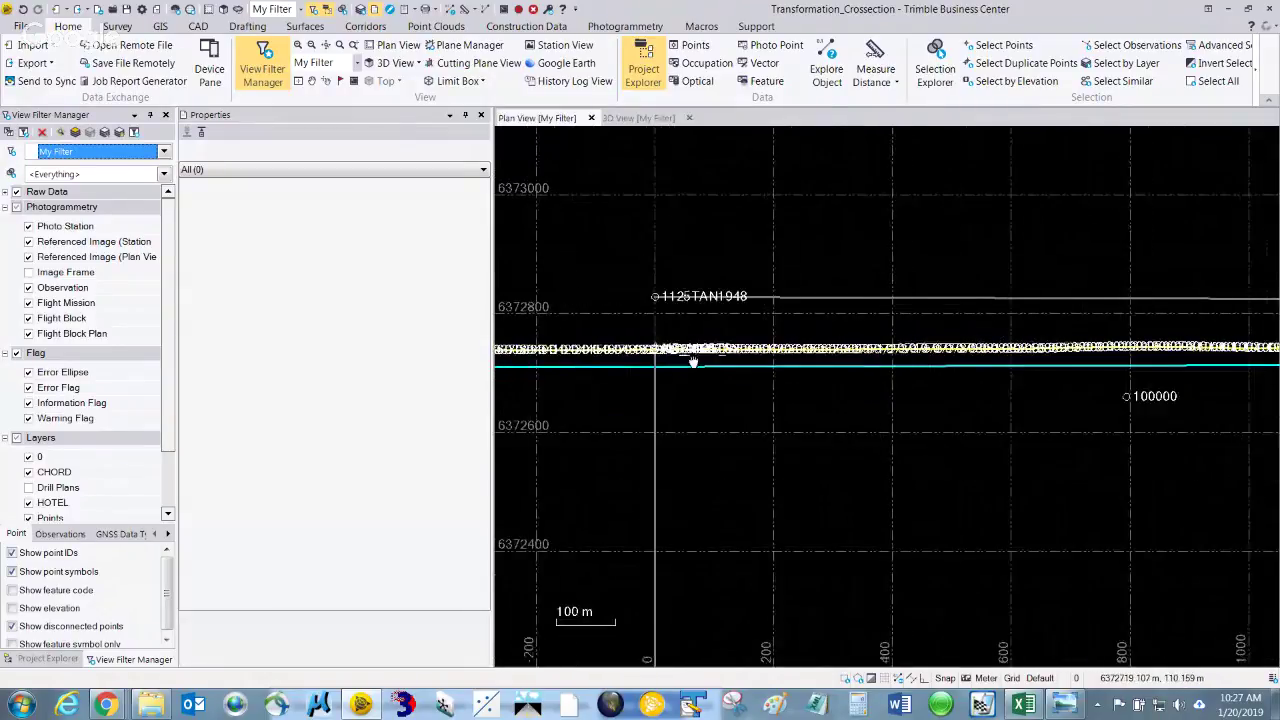
{"action": "scroll", "coordinate": [903, 357], "scroll_direction": "up", "scroll_amount": 1}
{"action": "scroll", "coordinate": [903, 357], "scroll_direction": "up", "scroll_amount": 2}
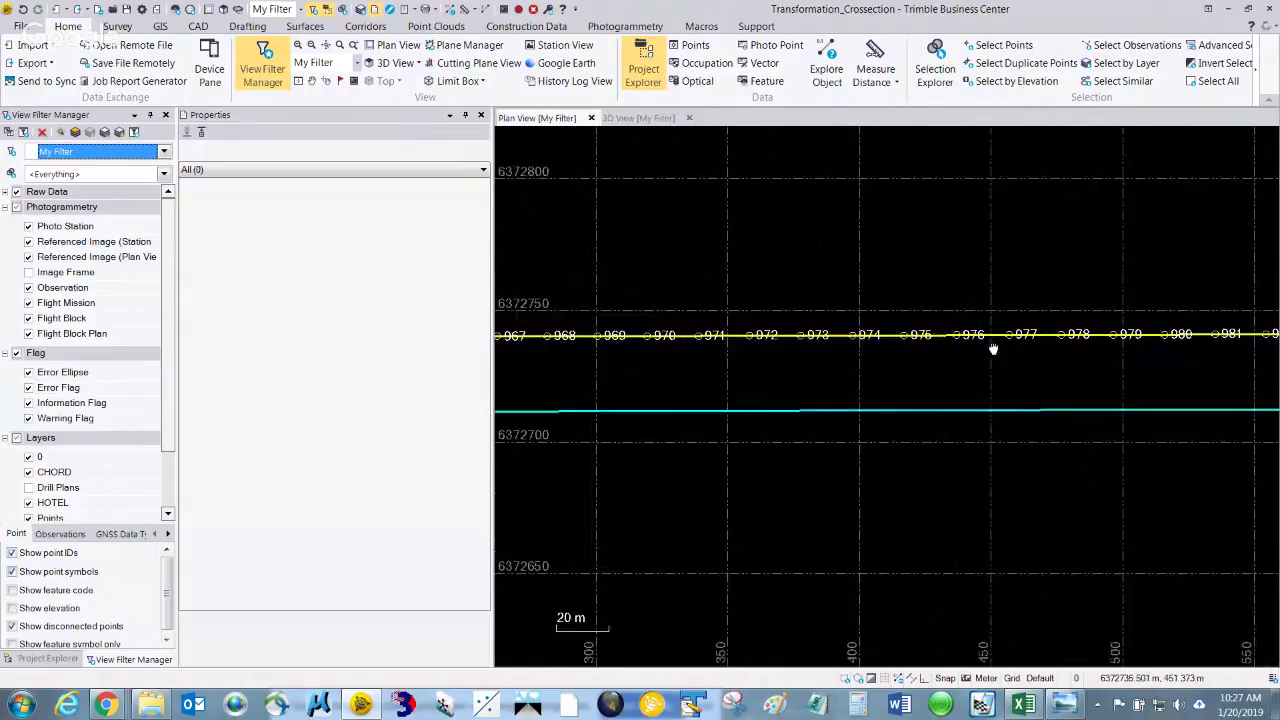
{"action": "scroll", "coordinate": [632, 353], "scroll_direction": "up", "scroll_amount": 1}
{"action": "scroll", "coordinate": [825, 343], "scroll_direction": "up", "scroll_amount": 2}
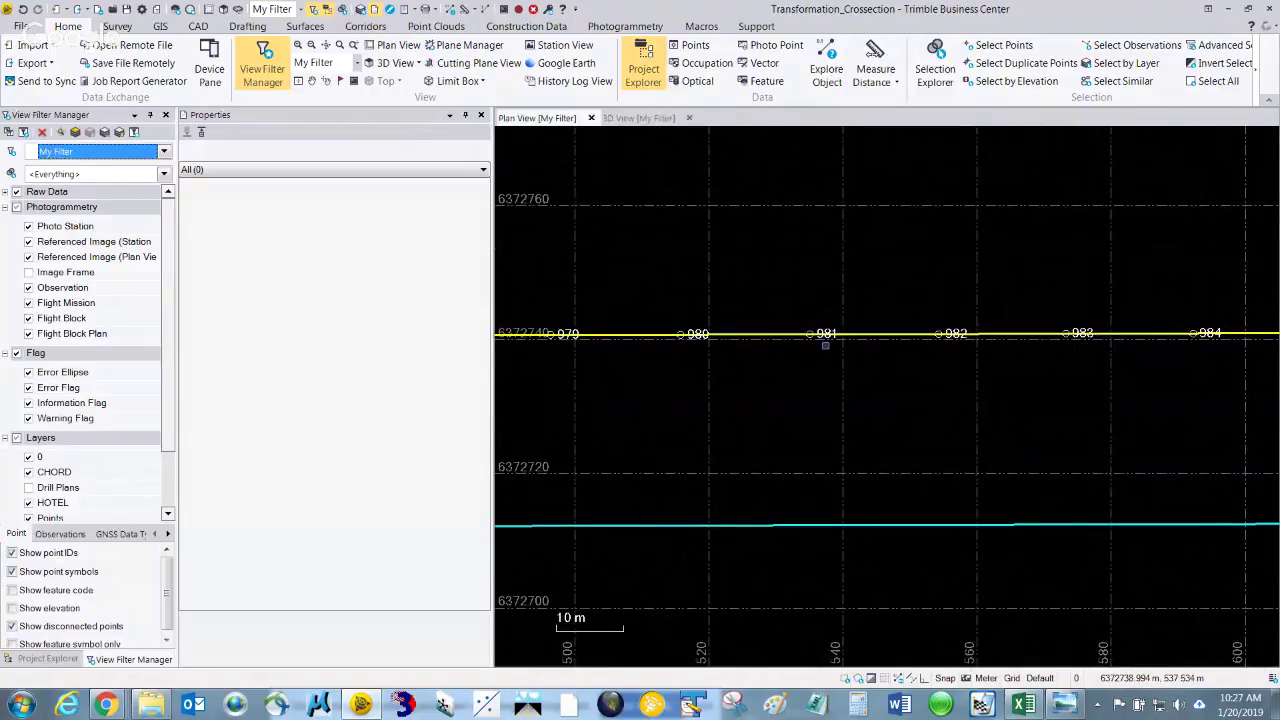
{"action": "left_click", "coordinate": [196, 28]}
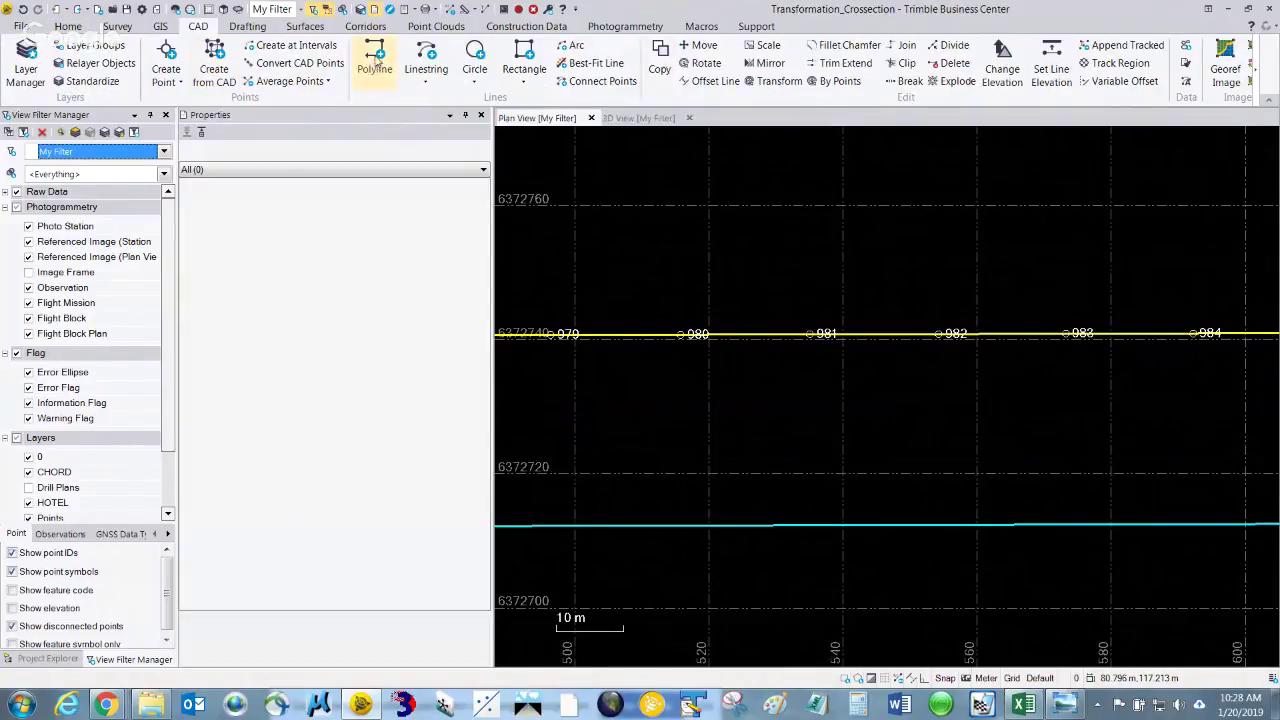
{"action": "left_click", "coordinate": [427, 86]}
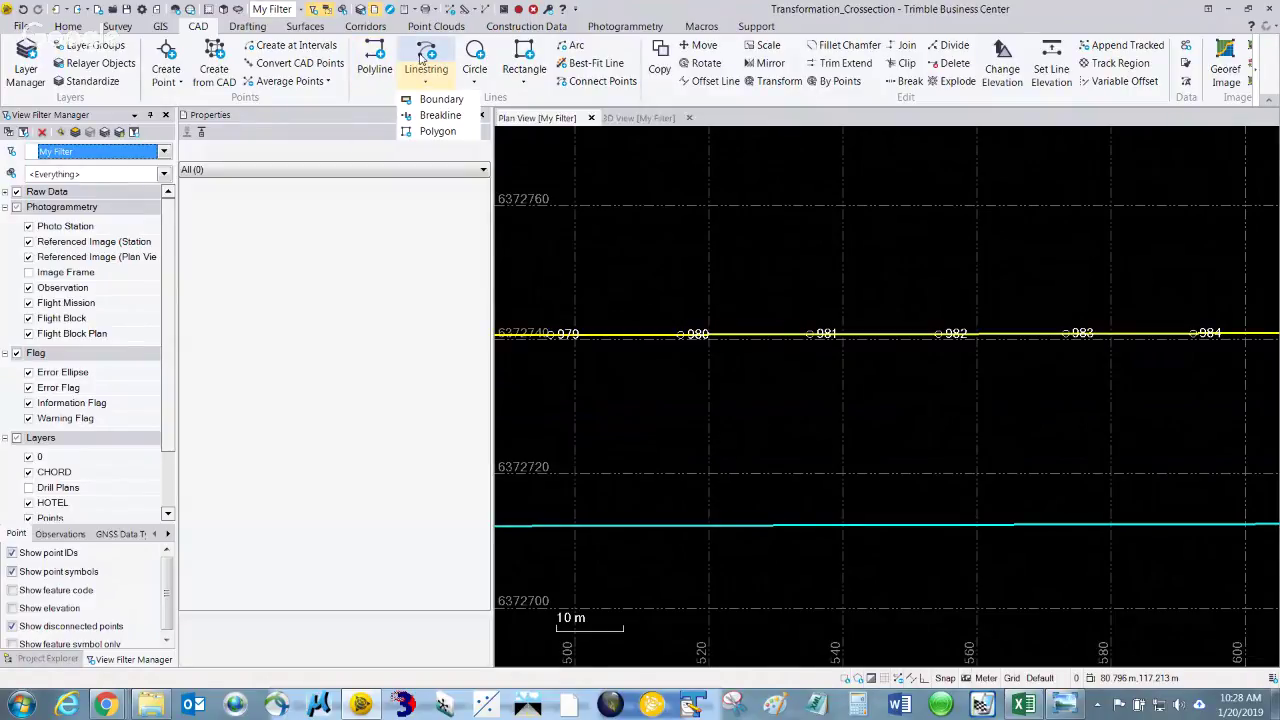
{"action": "left_click", "coordinate": [422, 52]}
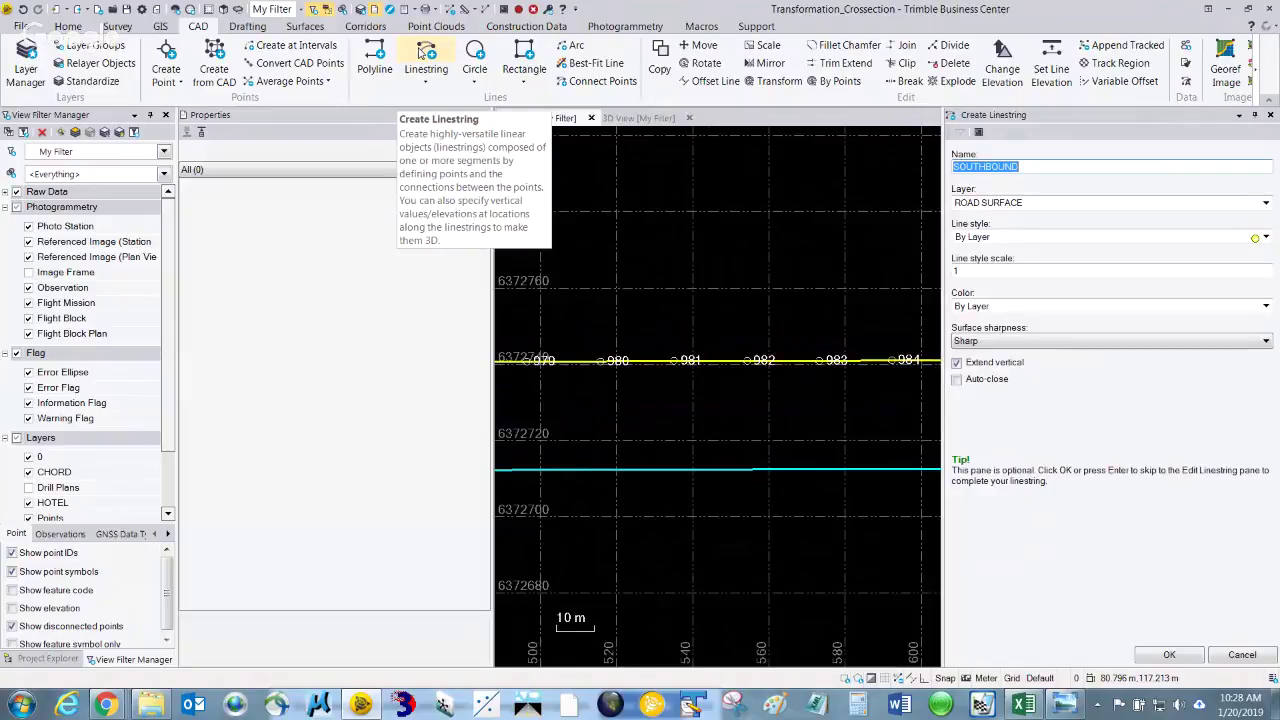
{"action": "left_click", "coordinate": [476, 58]}
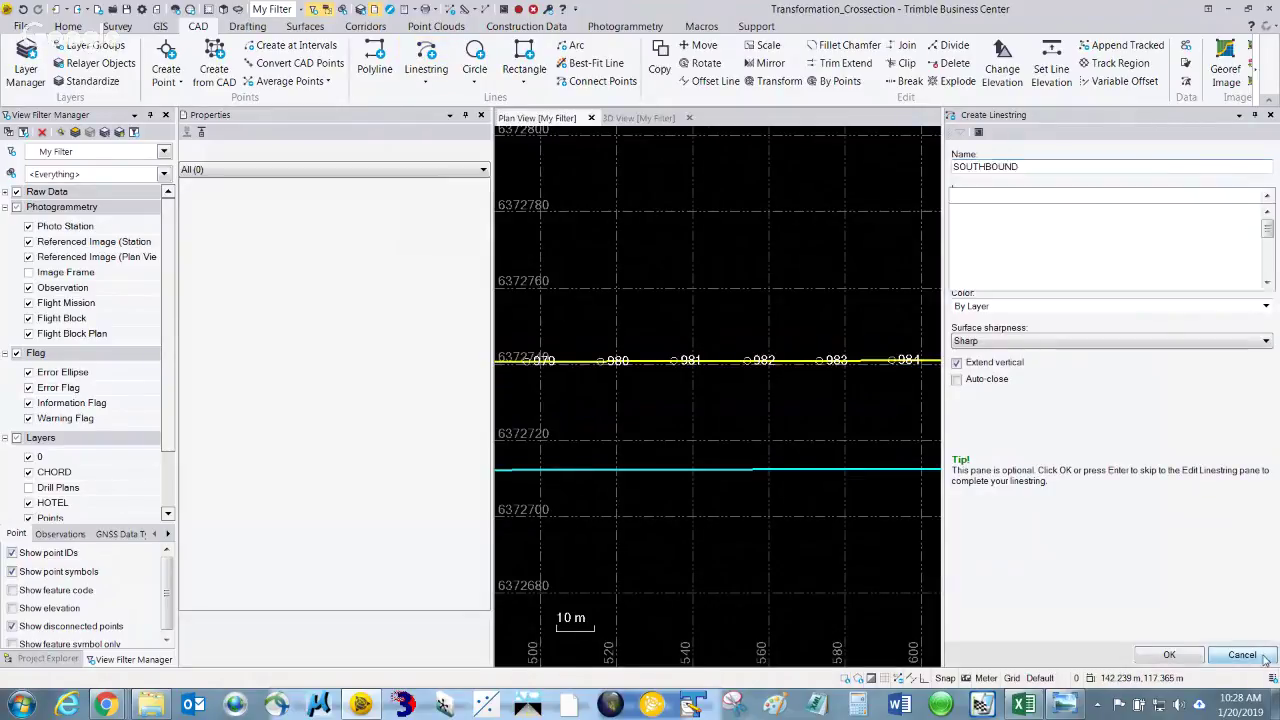
Start a new polyline and name it 981 - 1
{"action": "left_click", "coordinate": [375, 60]}
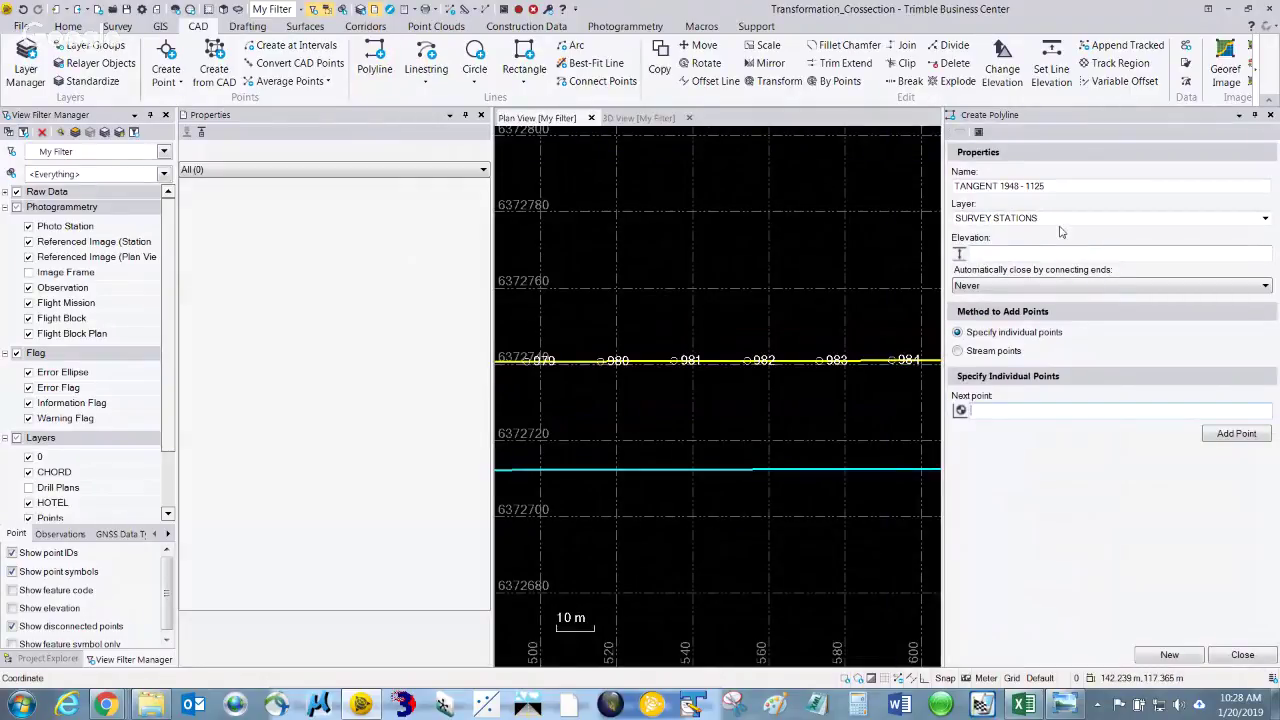
{"action": "left_click", "coordinate": [1102, 190]}
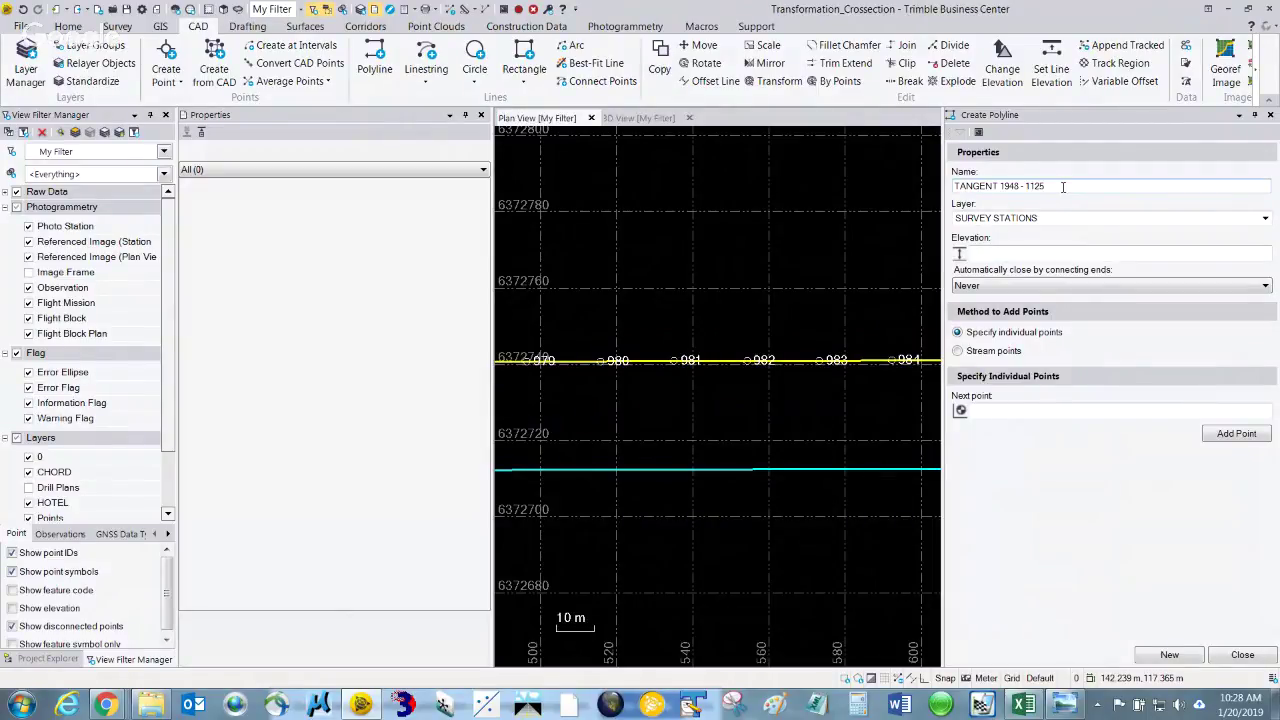
{"action": "triple_click", "coordinate": [1063, 187]}
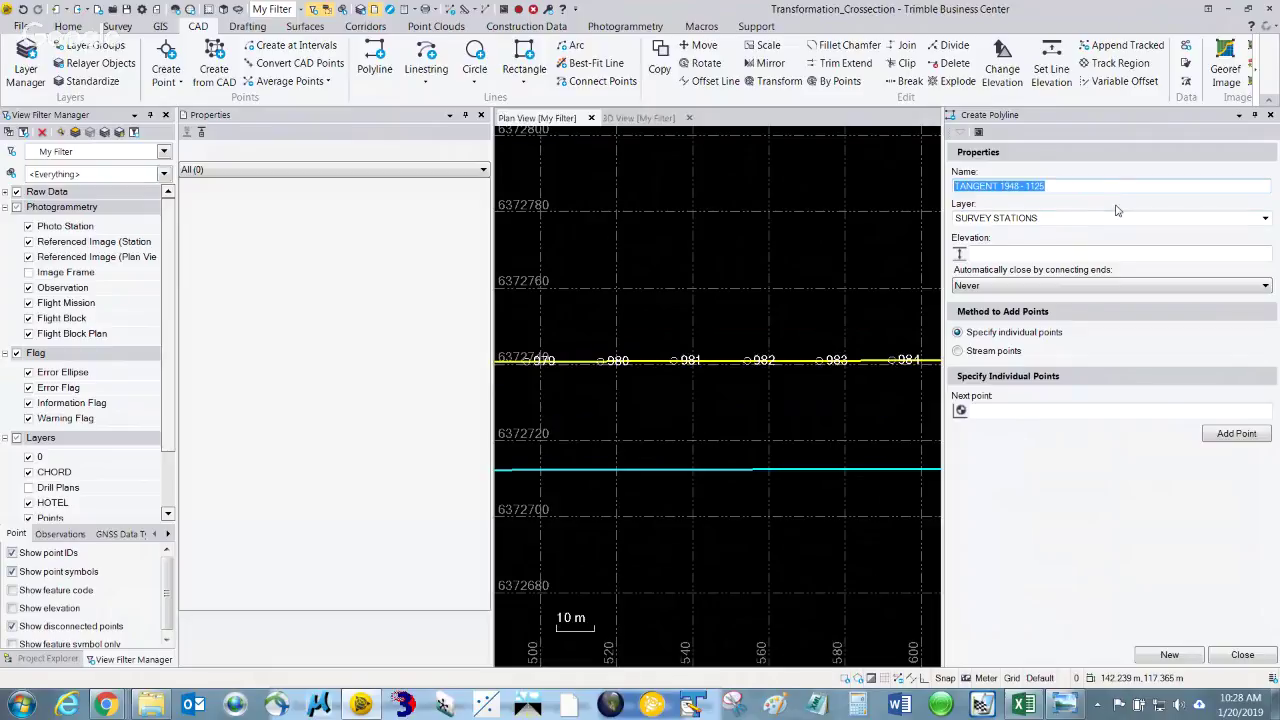
{"action": "type", "text": "981"}
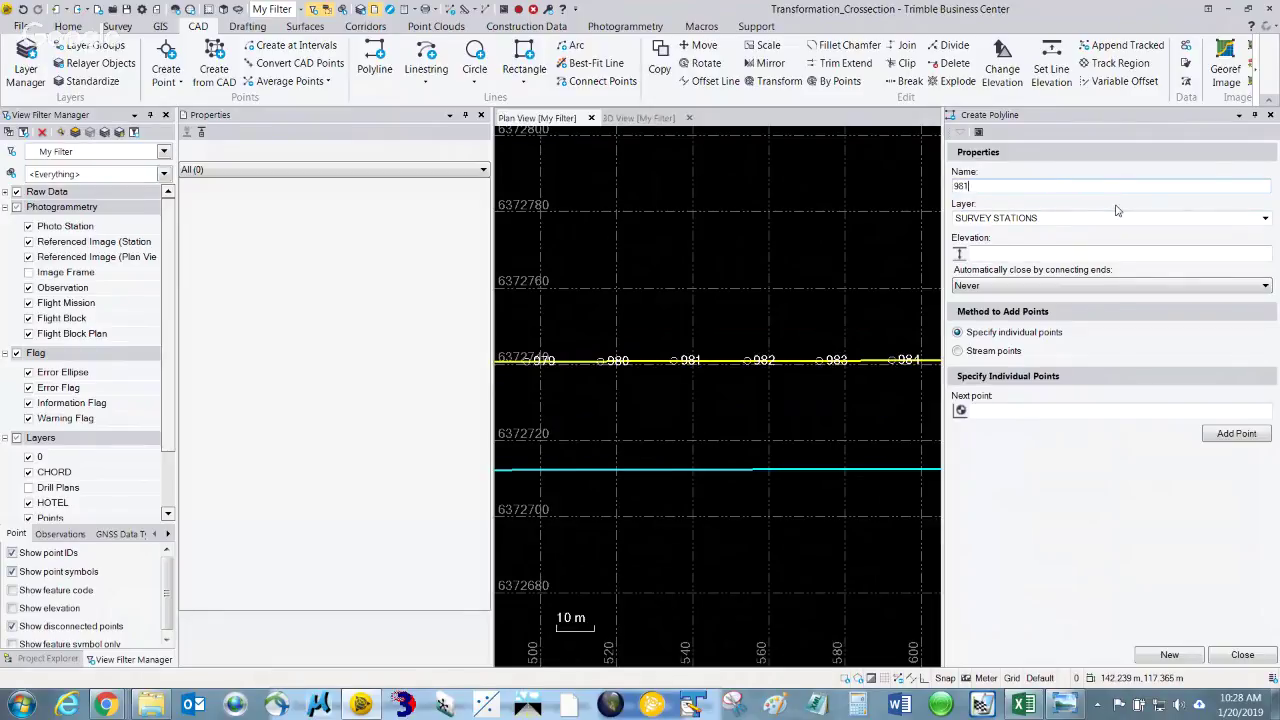
{"action": "type", "text": " - 1"}
Add point 981 by its point ID as the first point of the polyline
{"action": "right_click", "coordinate": [1004, 409]}
{"action": "left_click", "coordinate": [1046, 458]}
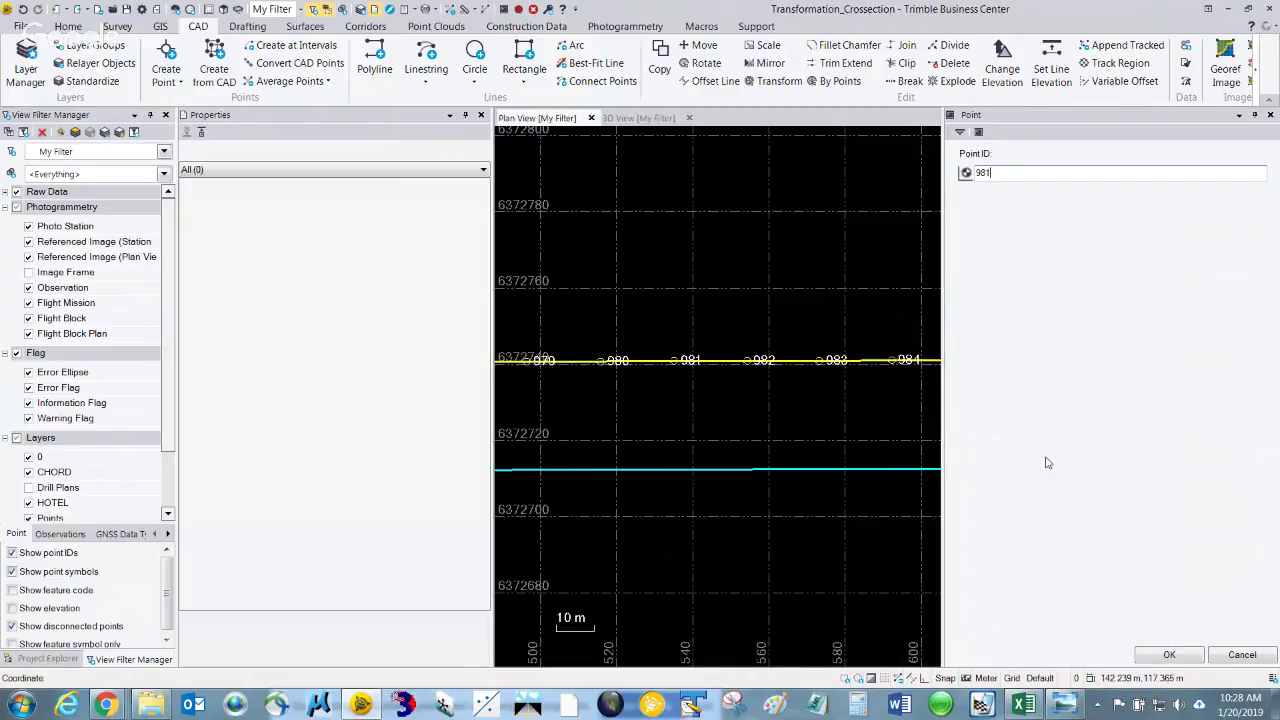
{"action": "key", "text": "Return"}
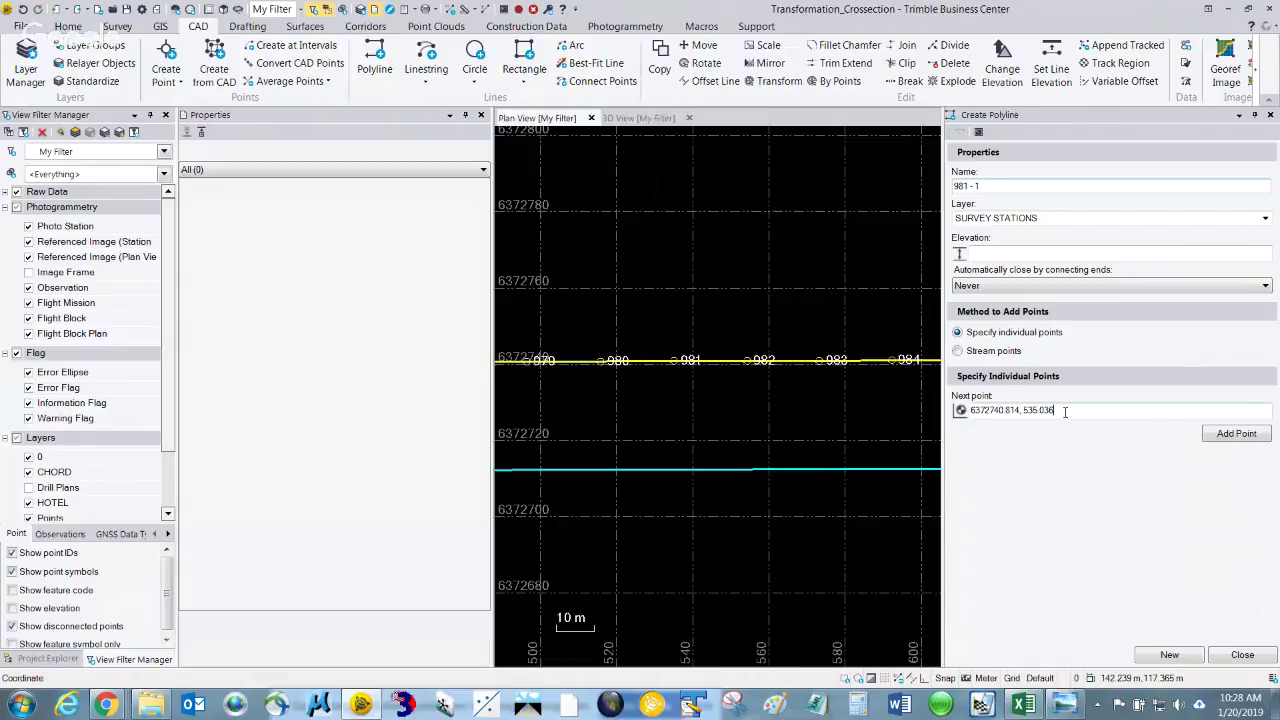
{"action": "left_click", "coordinate": [1228, 441]}
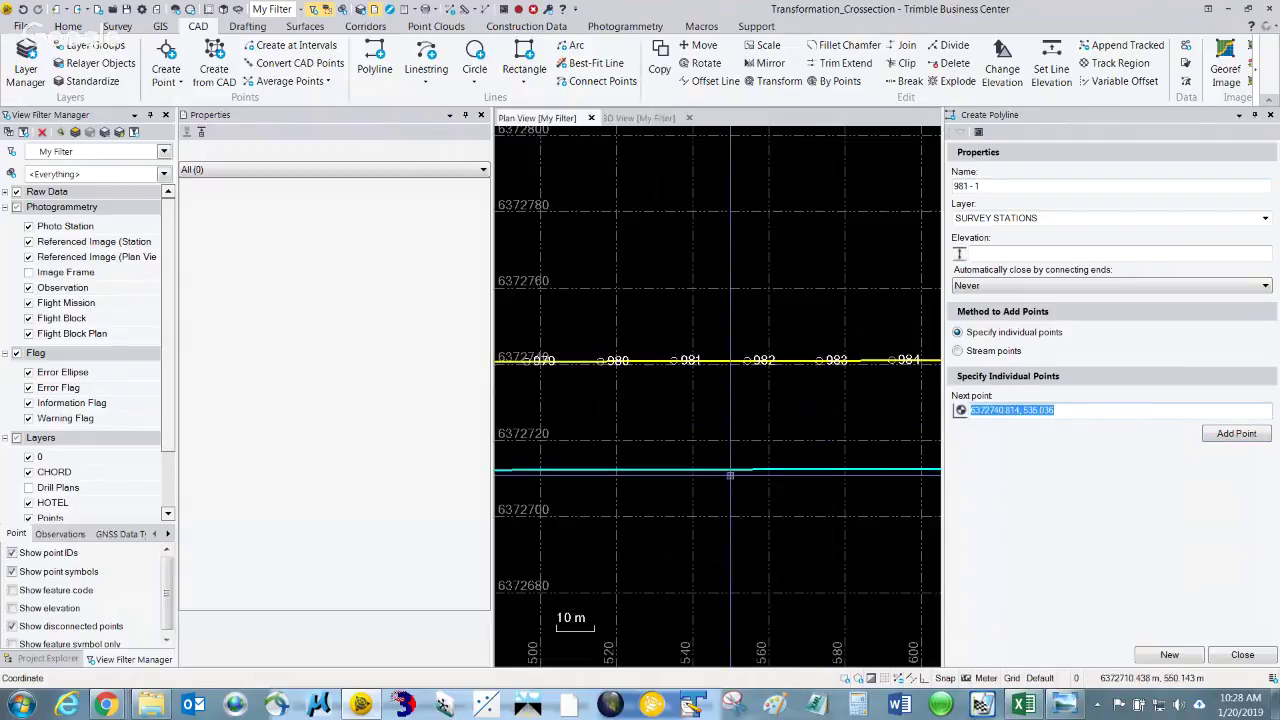
Enter point 1 by its point ID as the polyline's next point and check the line in the plan view
{"action": "right_click", "coordinate": [1080, 418]}
{"action": "left_click", "coordinate": [1115, 455]}
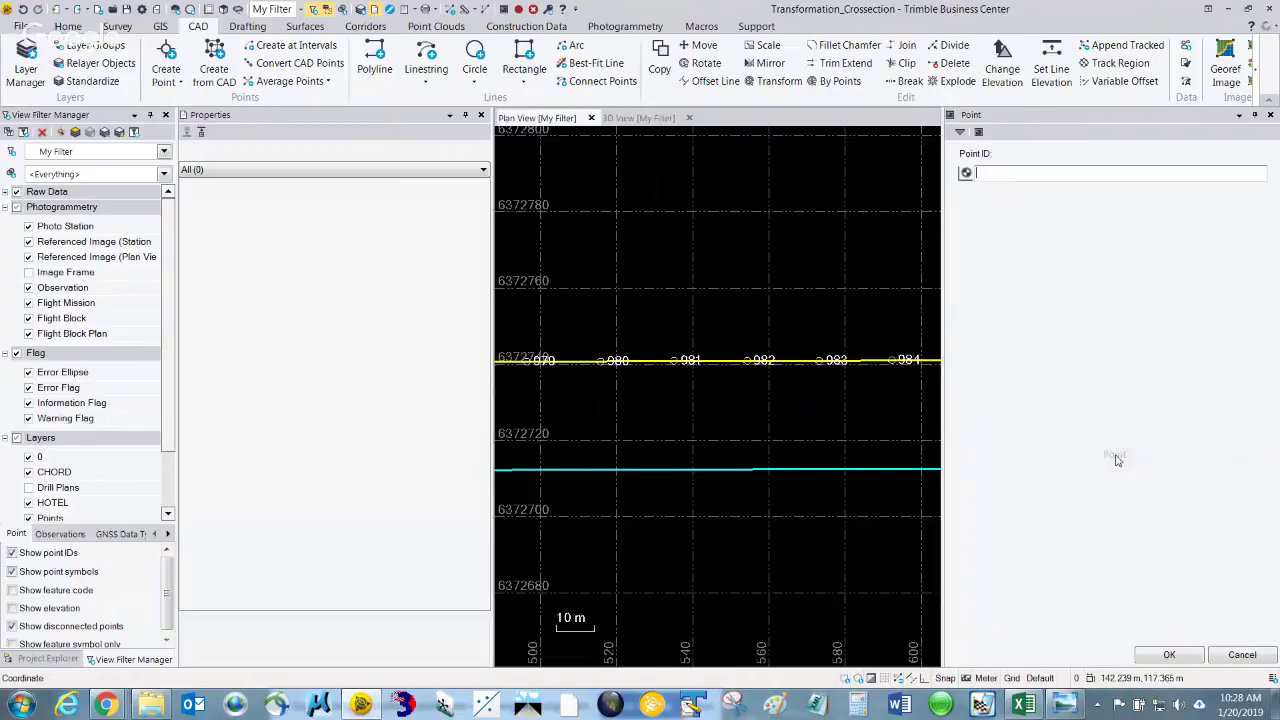
{"action": "key", "text": "Return"}
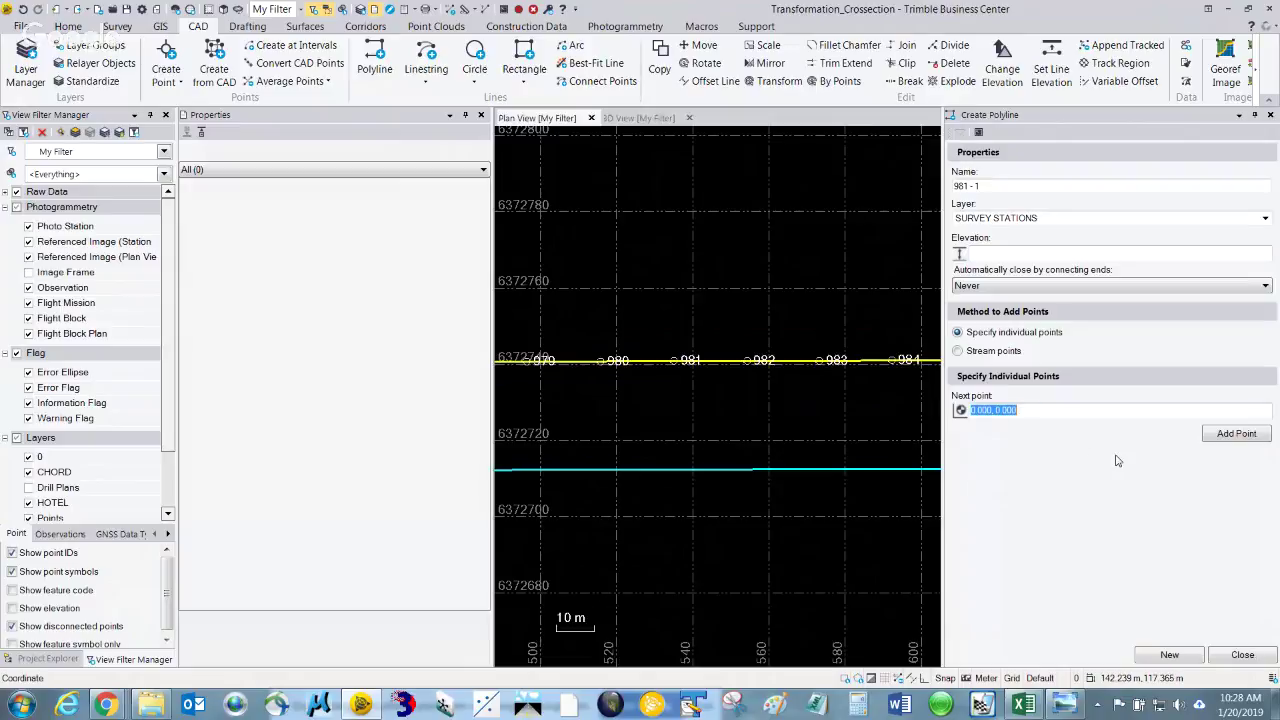
{"action": "scroll", "coordinate": [725, 521], "scroll_direction": "down", "scroll_amount": 6}
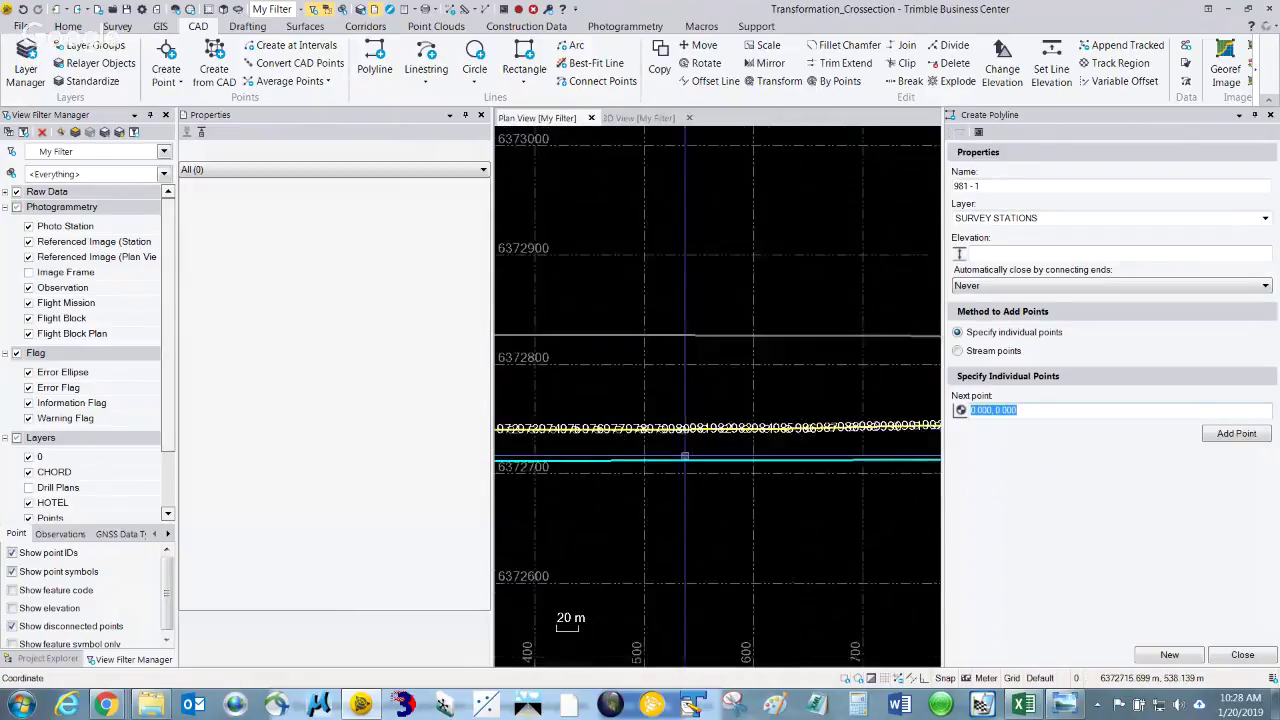
{"action": "middle_click_drag", "start_coordinate": [725, 521], "coordinate": [722, 355]}
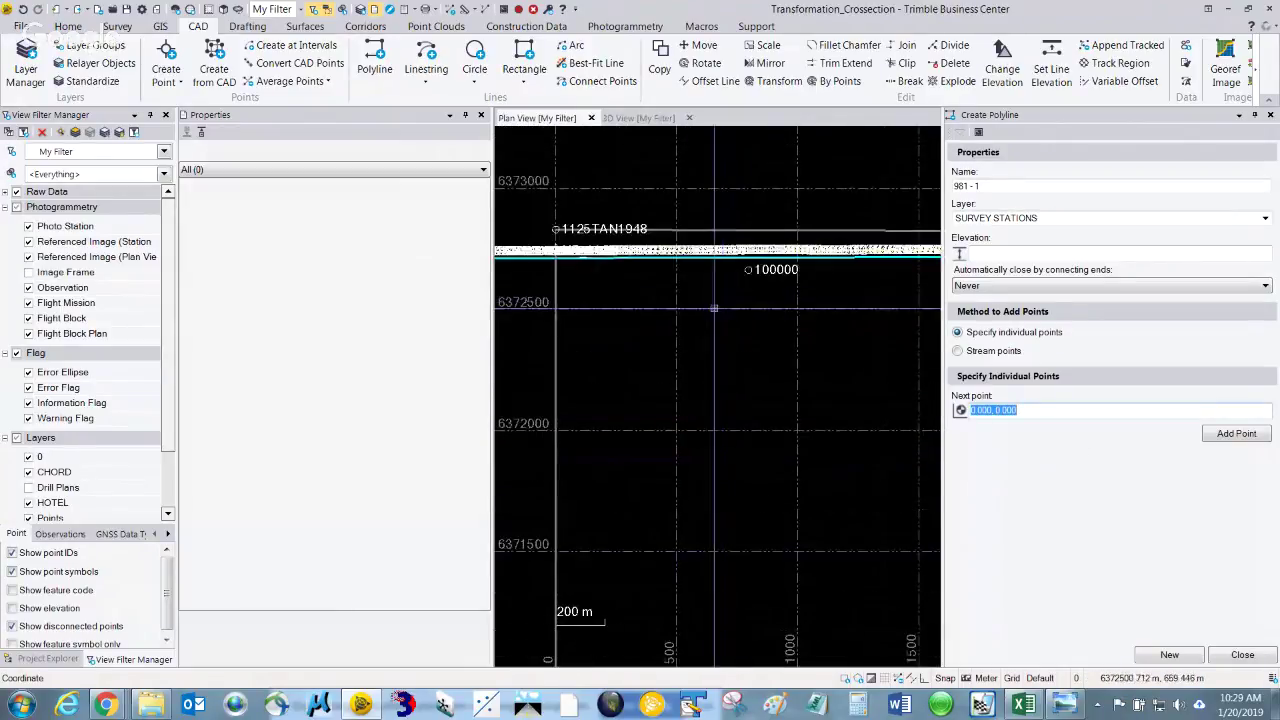
Enter point 981 by its point ID as the next point of polyline 981 - 1 and finish the polyline
{"action": "scroll", "coordinate": [700, 345], "scroll_direction": "down", "scroll_amount": 3}
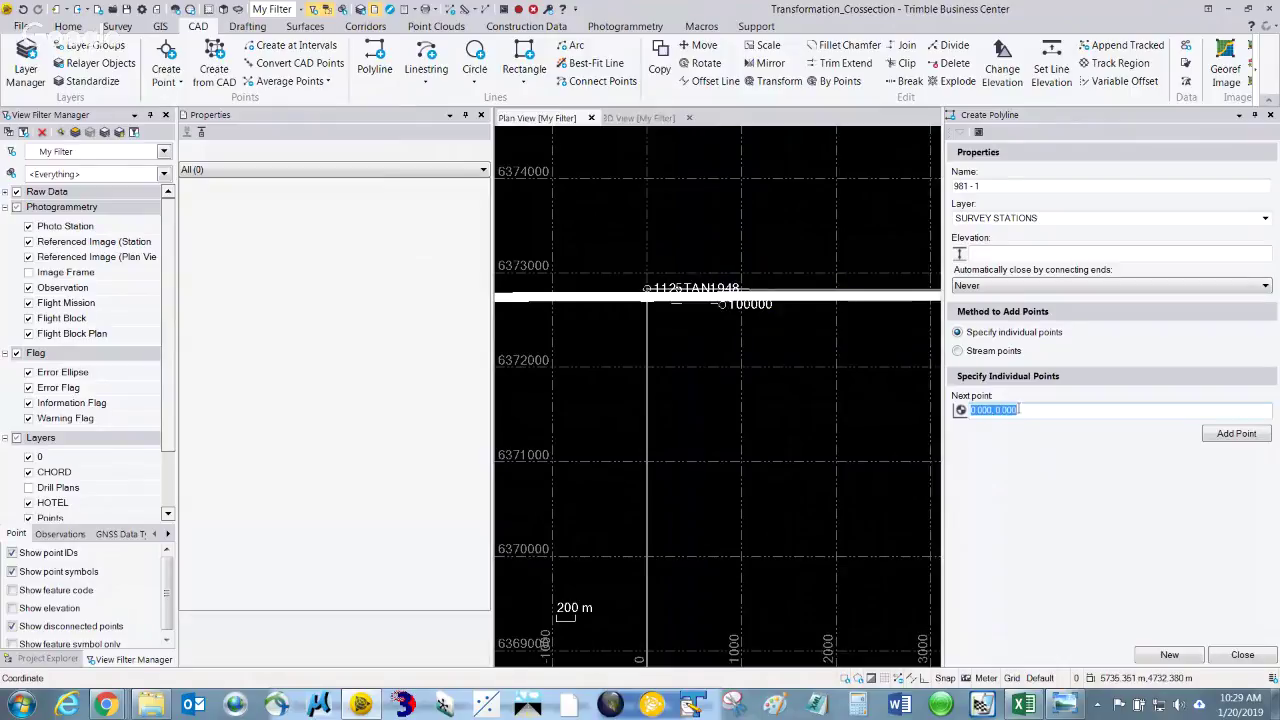
{"action": "right_click", "coordinate": [1020, 410]}
{"action": "left_click", "coordinate": [1066, 456]}
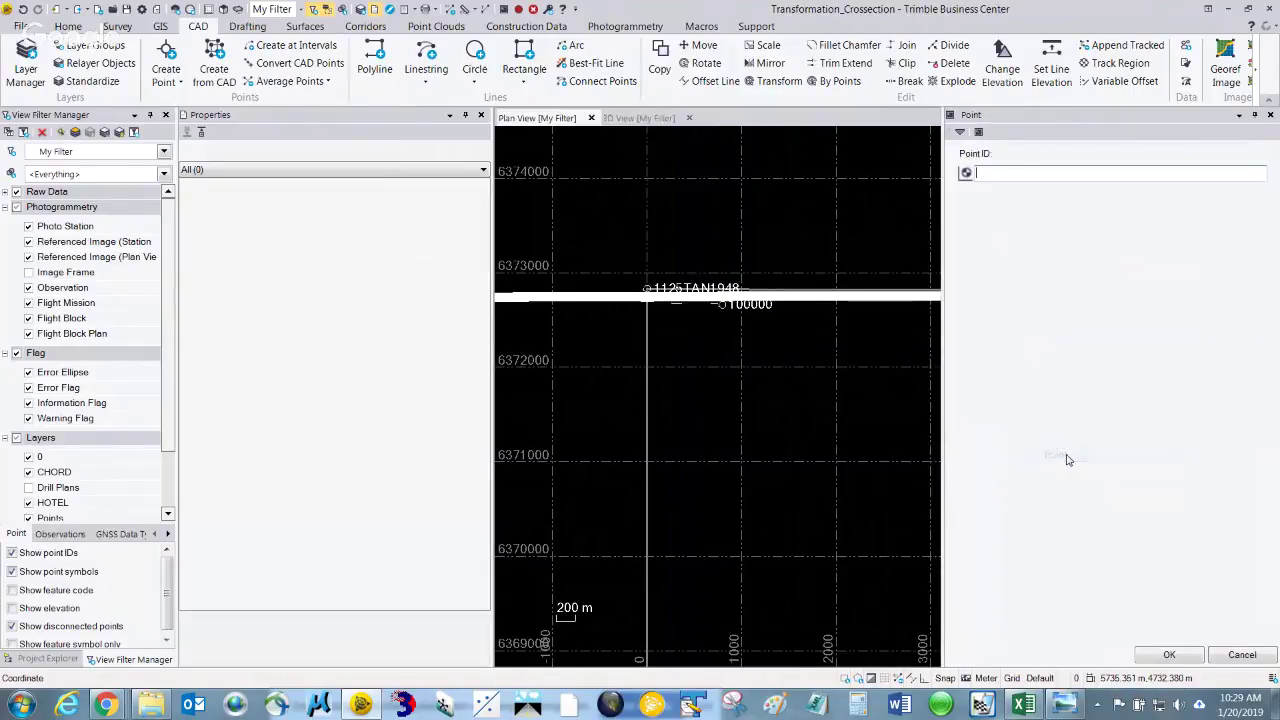
{"action": "type", "text": "981"}
{"action": "key", "text": "Return"}
{"action": "left_click", "coordinate": [1242, 654]}
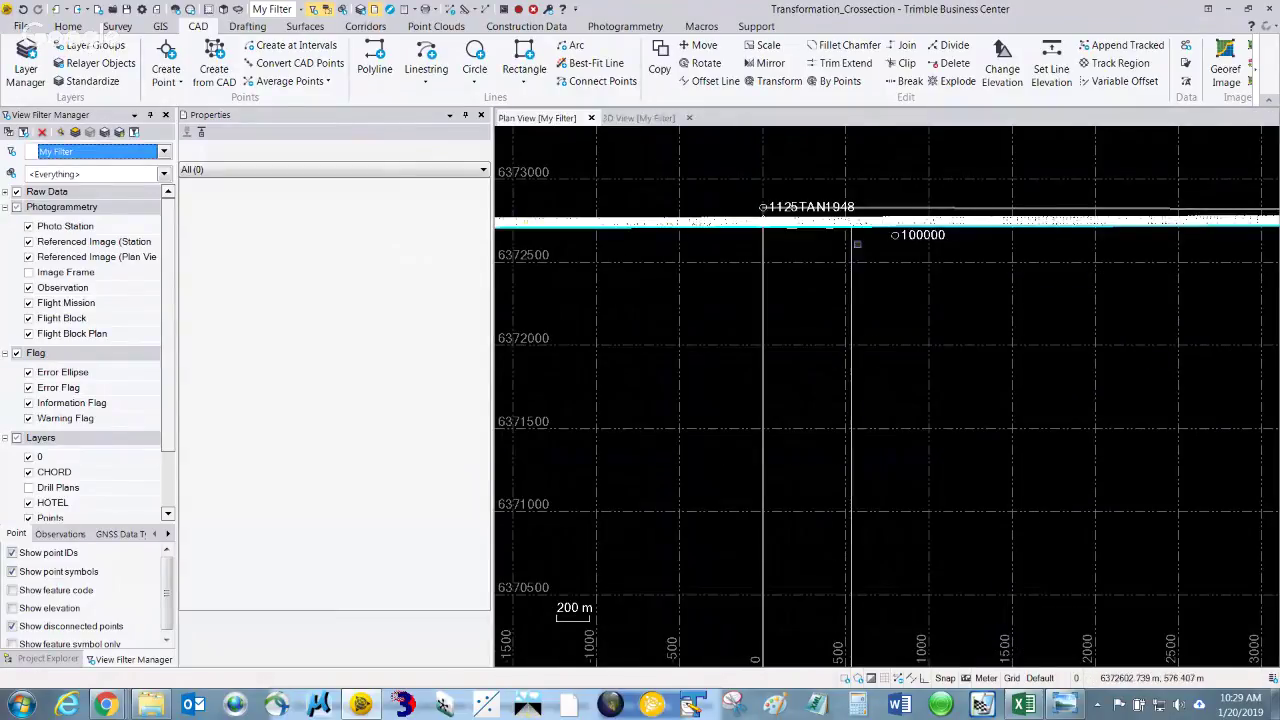
Check the properties of polyline 981 - 1 and its end at the causeway alignment near point 981
{"action": "scroll", "coordinate": [848, 266], "scroll_direction": "up", "scroll_amount": 2}
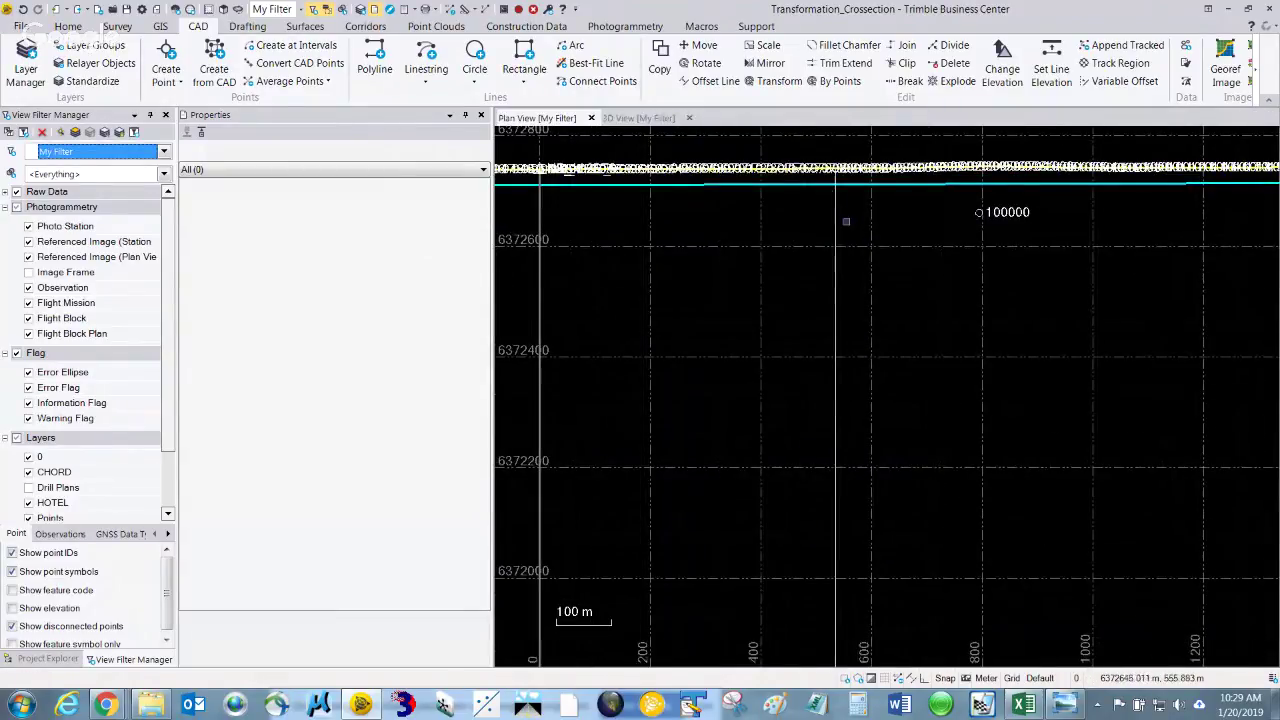
{"action": "middle_click_drag", "start_coordinate": [846, 223], "coordinate": [703, 326]}
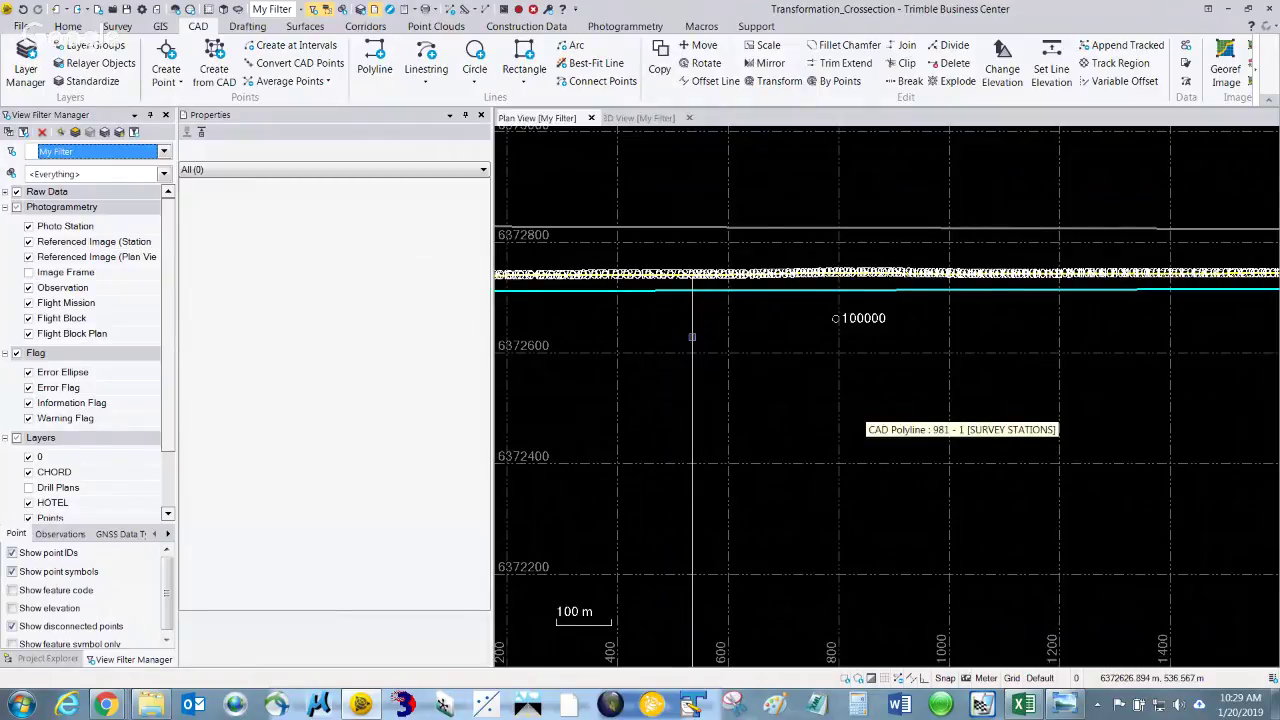
{"action": "scroll", "coordinate": [692, 337], "scroll_direction": "up", "scroll_amount": 2}
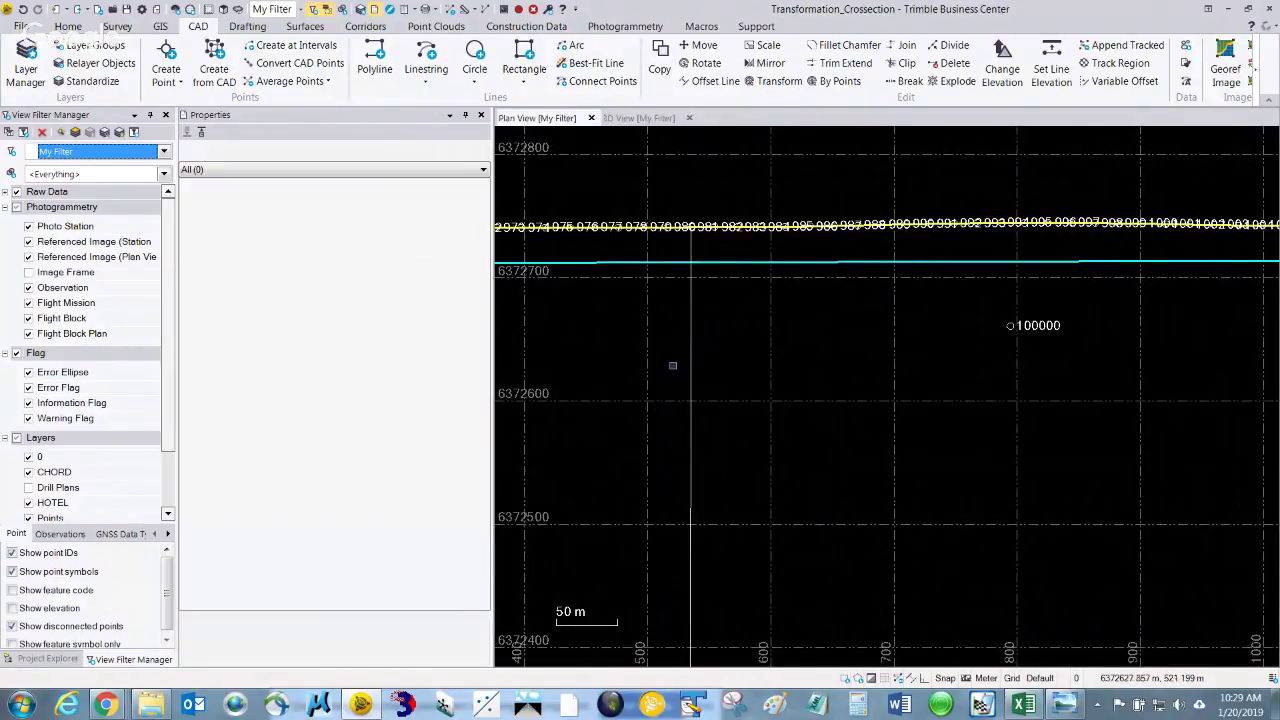
{"action": "left_click", "coordinate": [692, 292]}
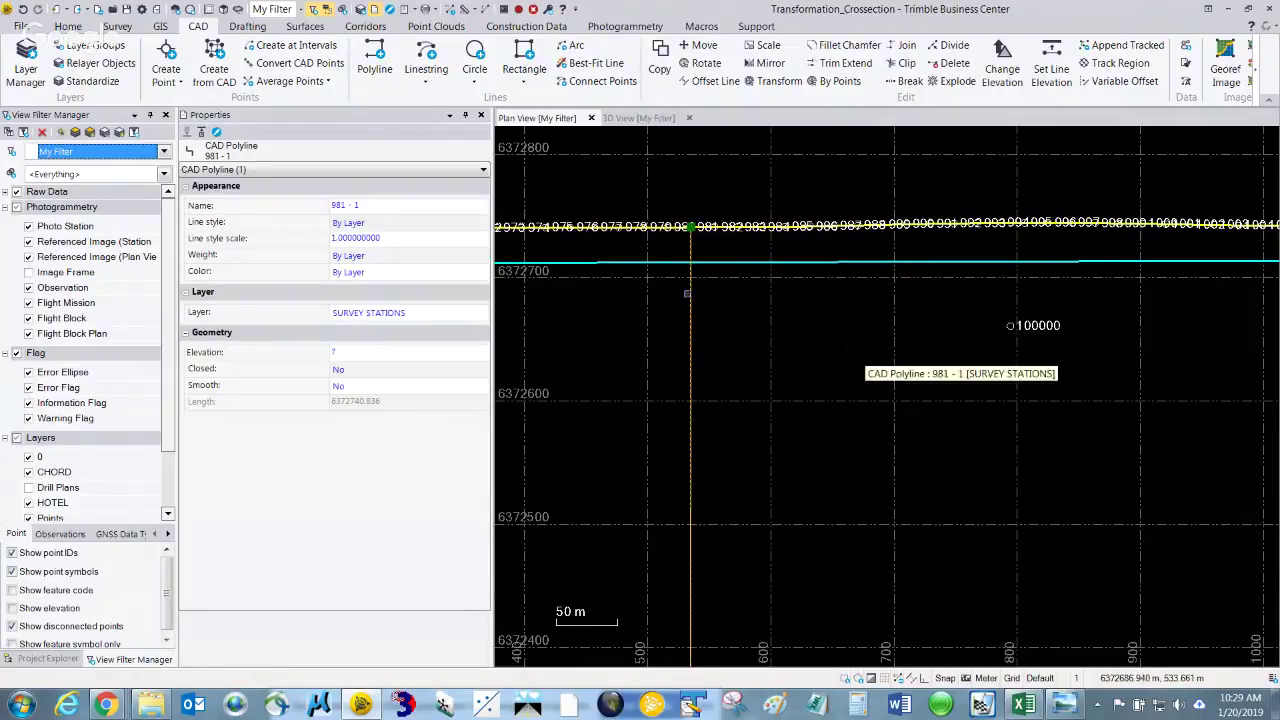
{"action": "key", "text": "Escape"}
Examine the causeway alignment in the plan view from polyline 981 - 1 to the alignment's far end near 20000 and back
{"action": "scroll", "coordinate": [682, 237], "scroll_direction": "down", "scroll_amount": 3}
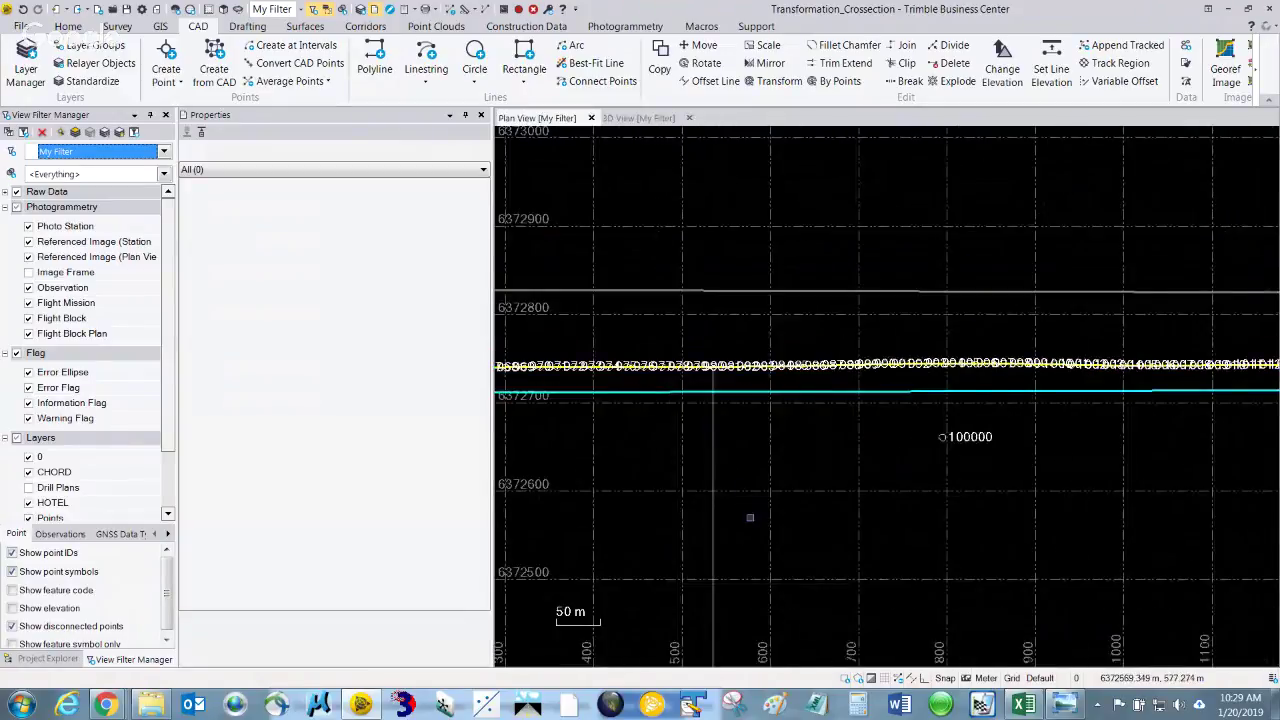
{"action": "scroll", "coordinate": [794, 323], "scroll_direction": "down", "scroll_amount": 5}
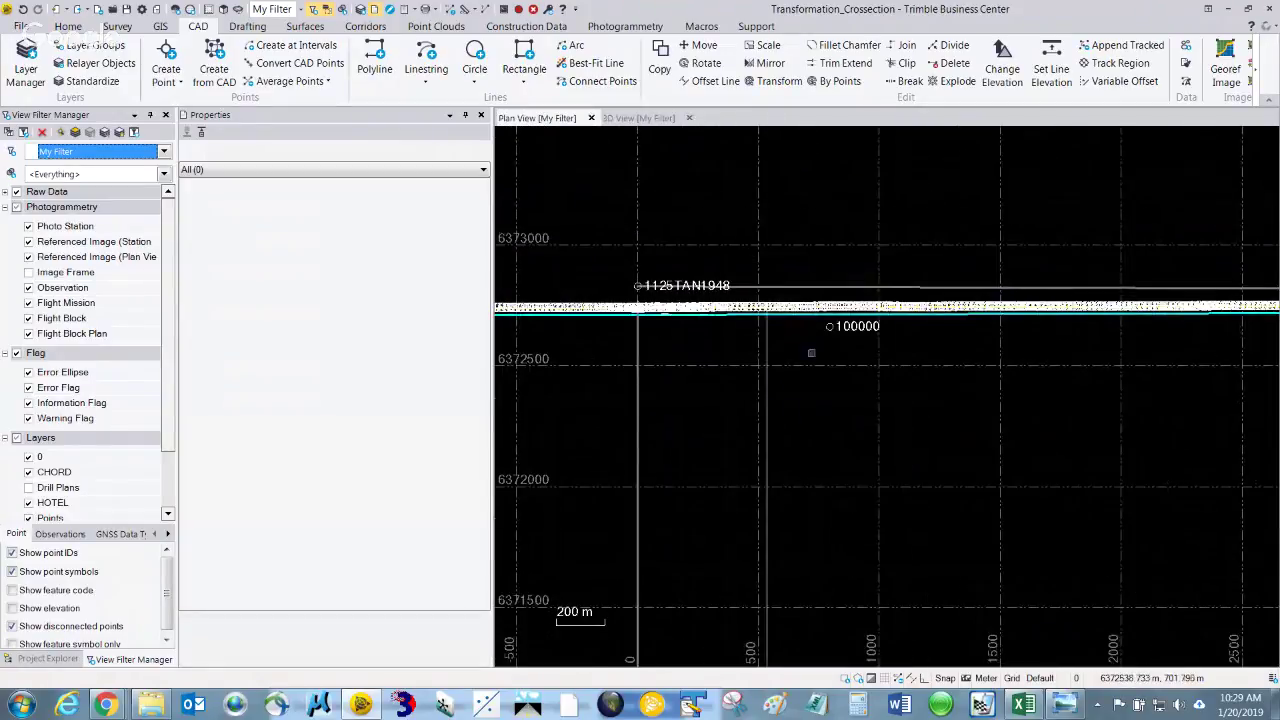
{"action": "middle_click_drag", "start_coordinate": [827, 347], "coordinate": [721, 345]}
{"action": "scroll", "coordinate": [708, 345], "scroll_direction": "up", "scroll_amount": 2}
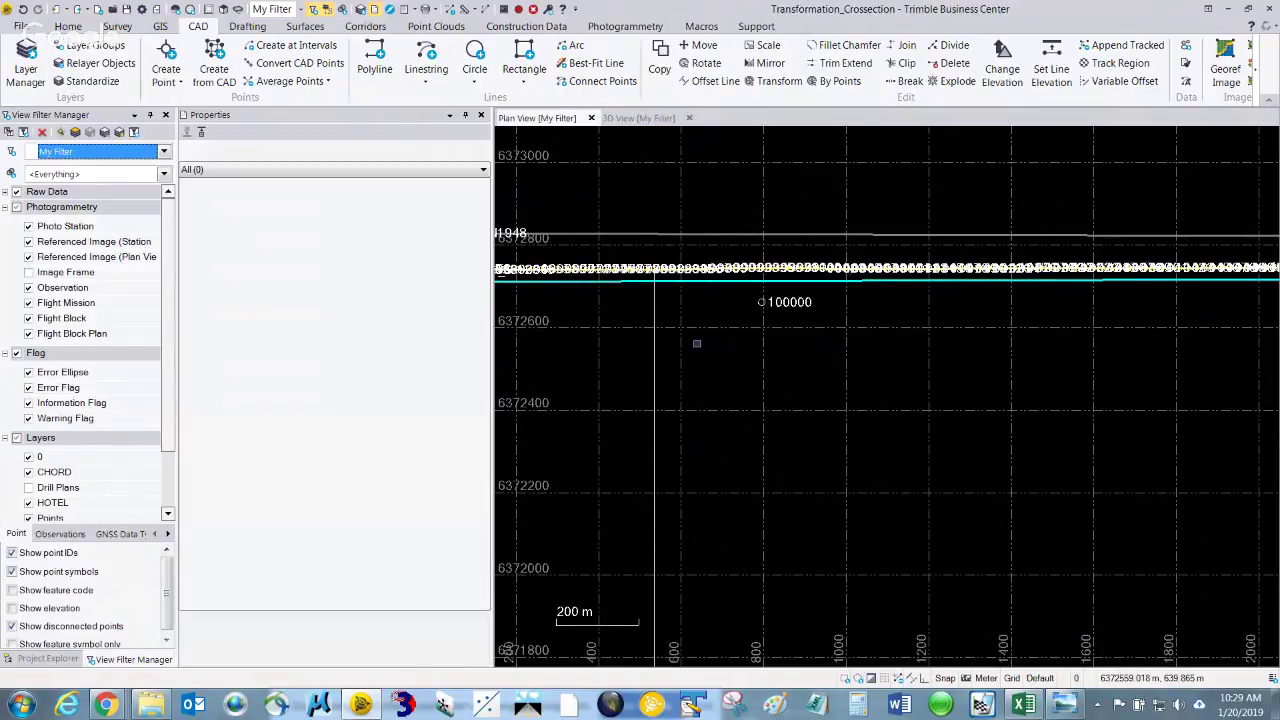
{"action": "scroll", "coordinate": [697, 343], "scroll_direction": "down", "scroll_amount": 3}
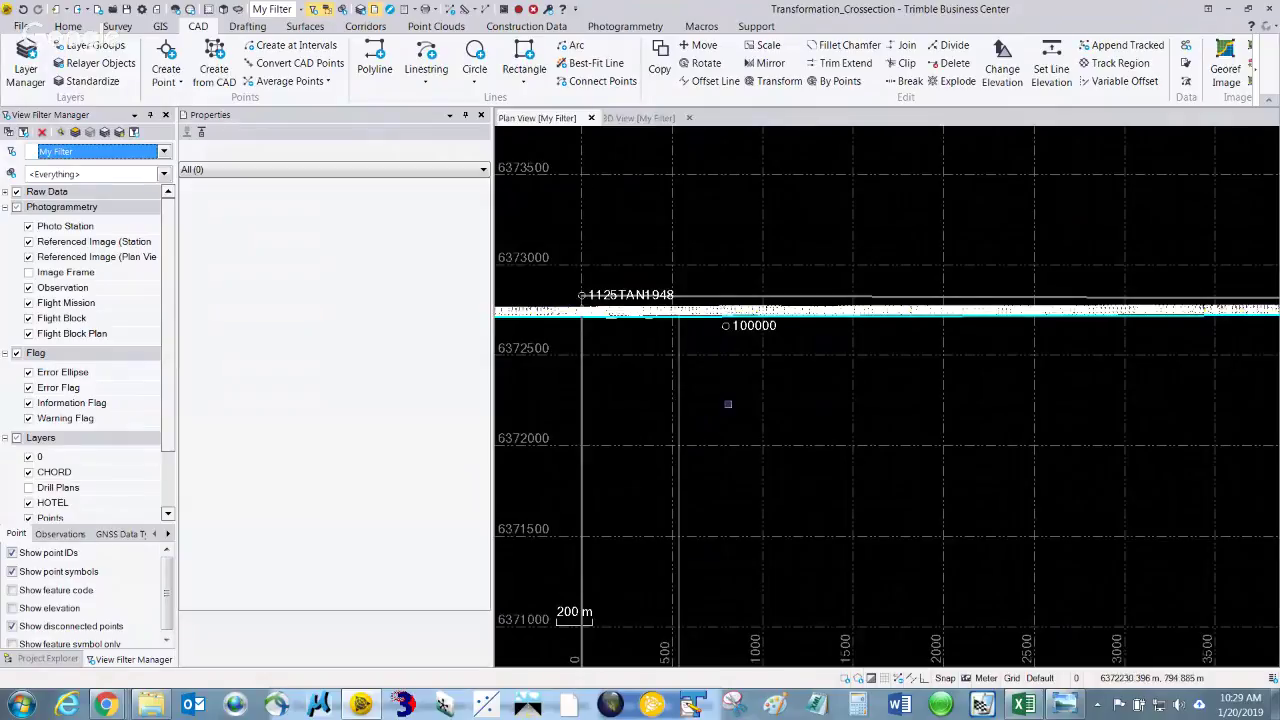
{"action": "scroll", "coordinate": [736, 308], "scroll_direction": "down", "scroll_amount": 3}
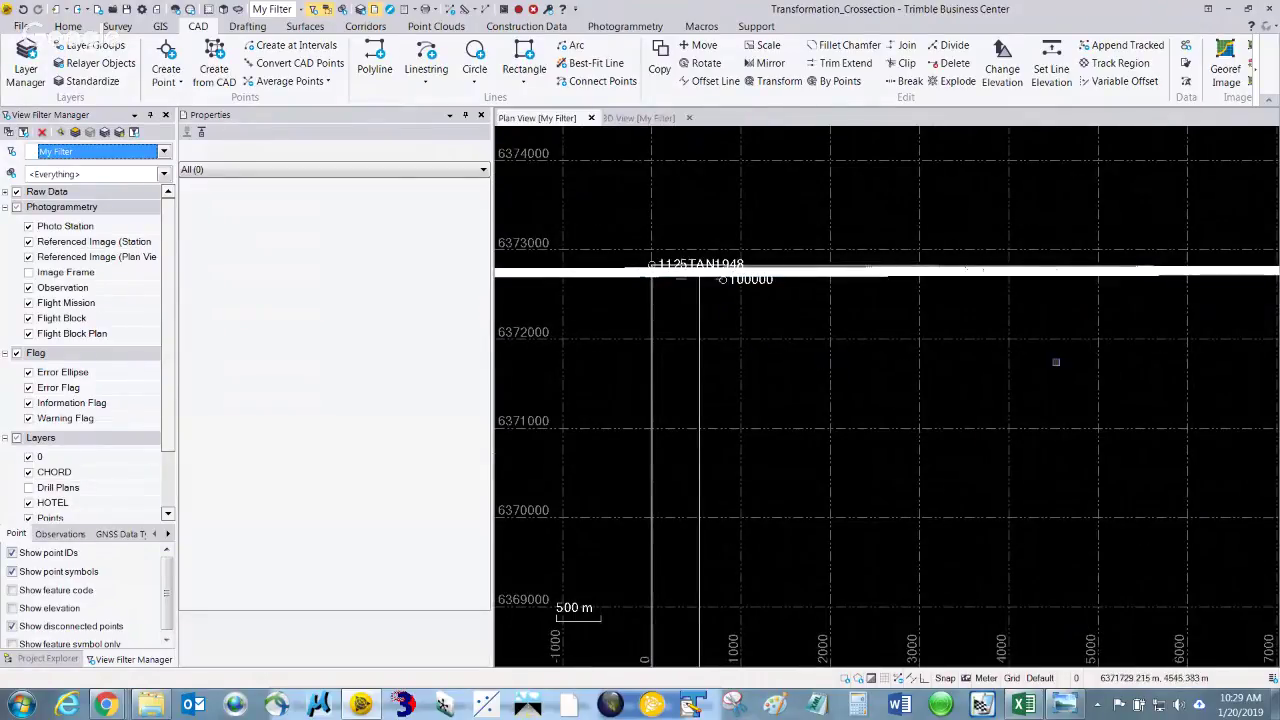
{"action": "scroll", "coordinate": [963, 354], "scroll_direction": "down", "scroll_amount": 3}
{"action": "middle_click_drag", "start_coordinate": [1106, 349], "coordinate": [881, 323]}
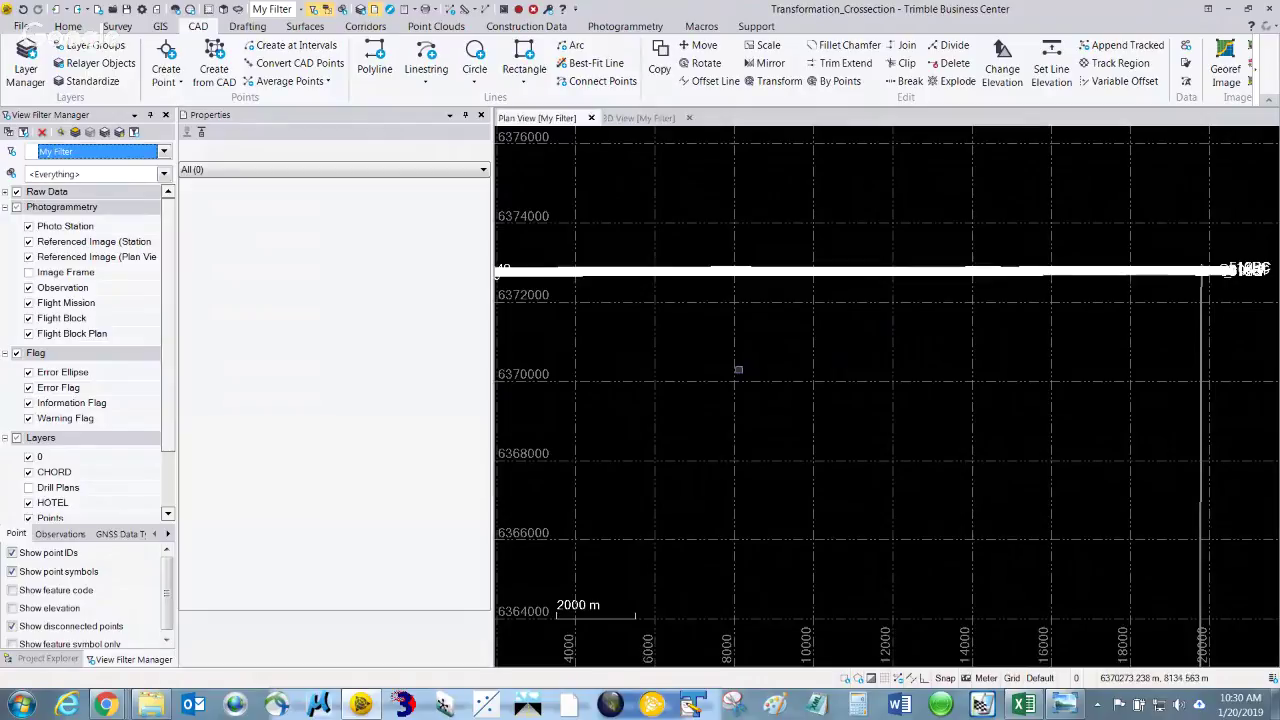
{"action": "middle_click_drag", "start_coordinate": [670, 371], "coordinate": [880, 353]}
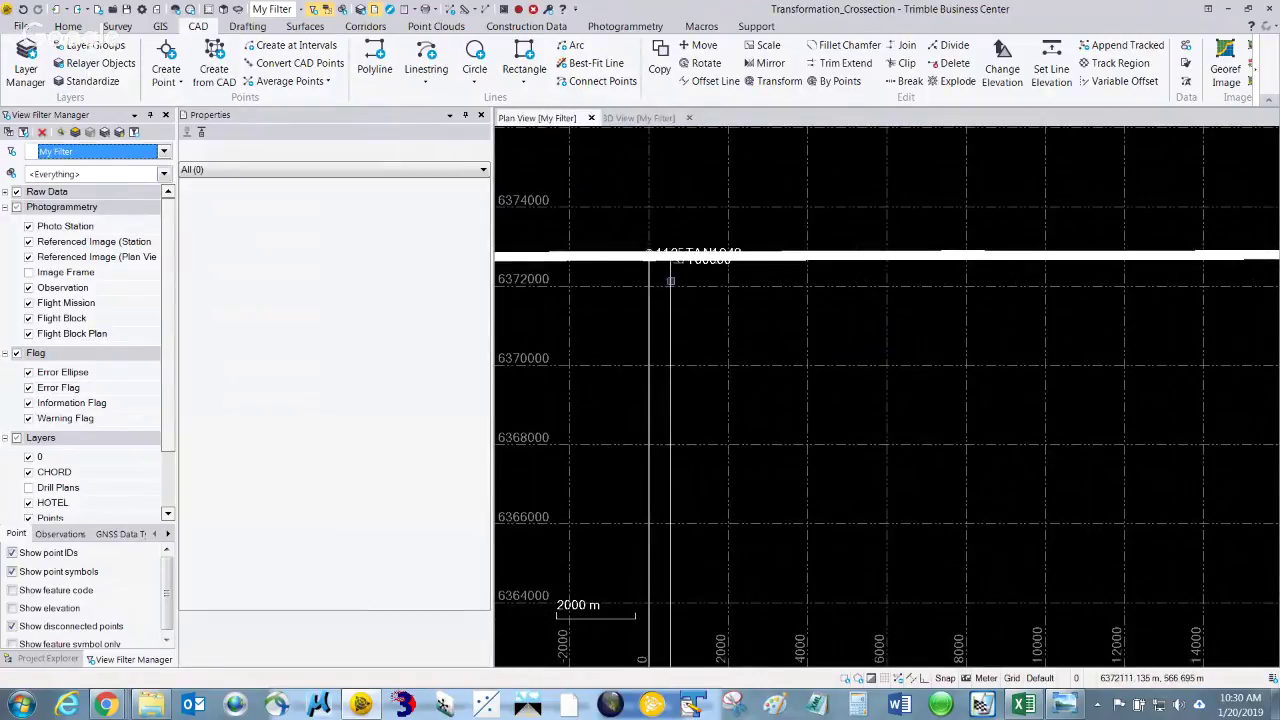
Check polyline 981 - 1 again and examine where it meets the alignment near point 100000
{"action": "left_click", "coordinate": [670, 281]}
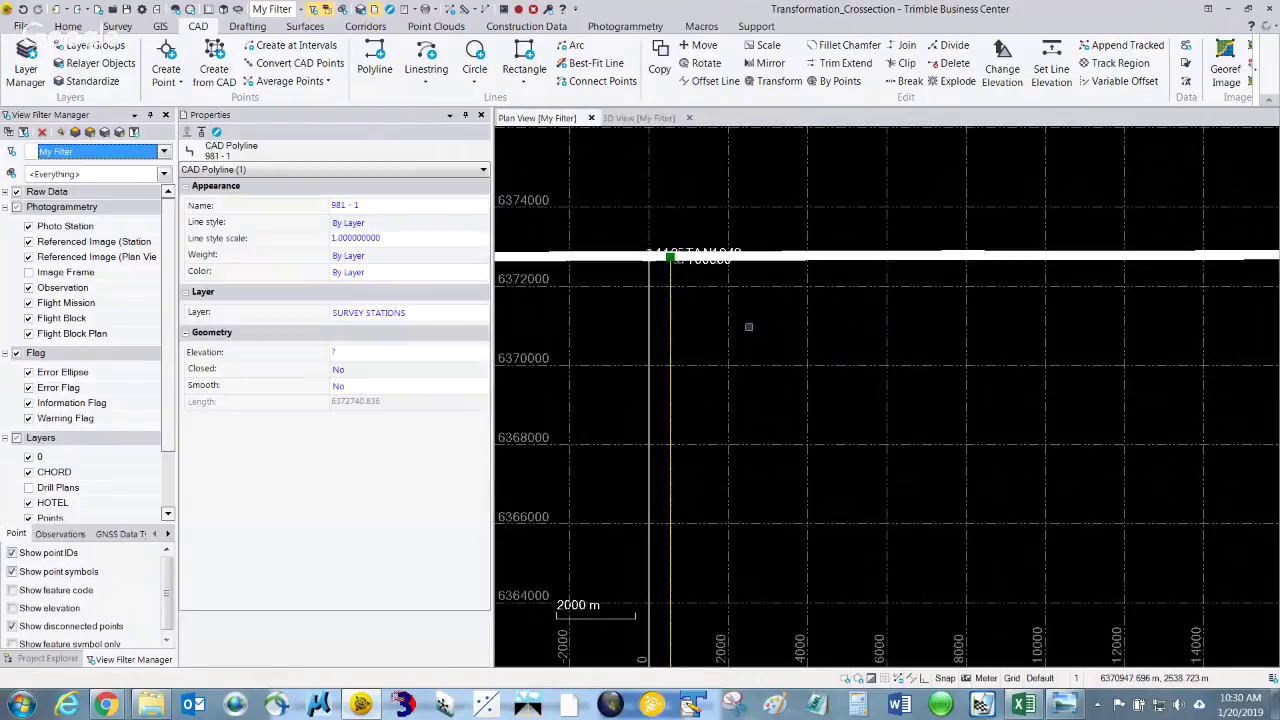
{"action": "key", "text": "Escape"}
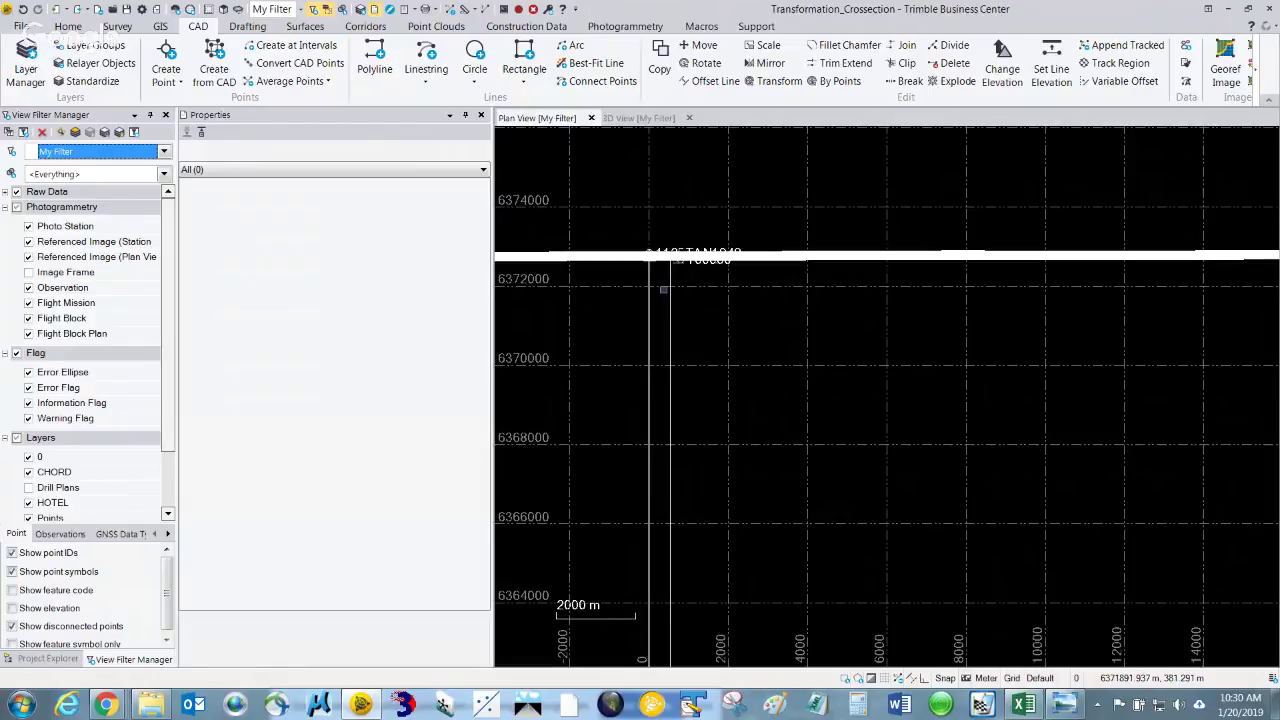
{"action": "scroll", "coordinate": [659, 250], "scroll_direction": "up", "scroll_amount": 5}
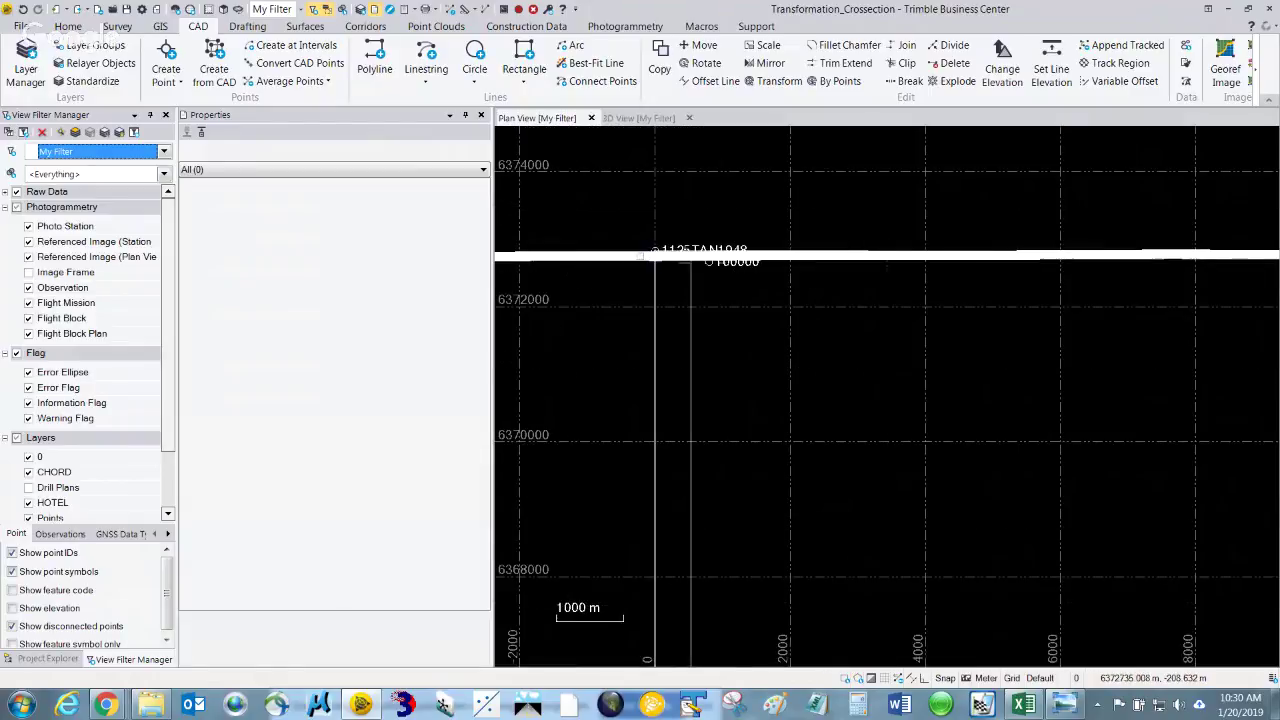
{"action": "scroll", "coordinate": [717, 270], "scroll_direction": "up", "scroll_amount": 3}
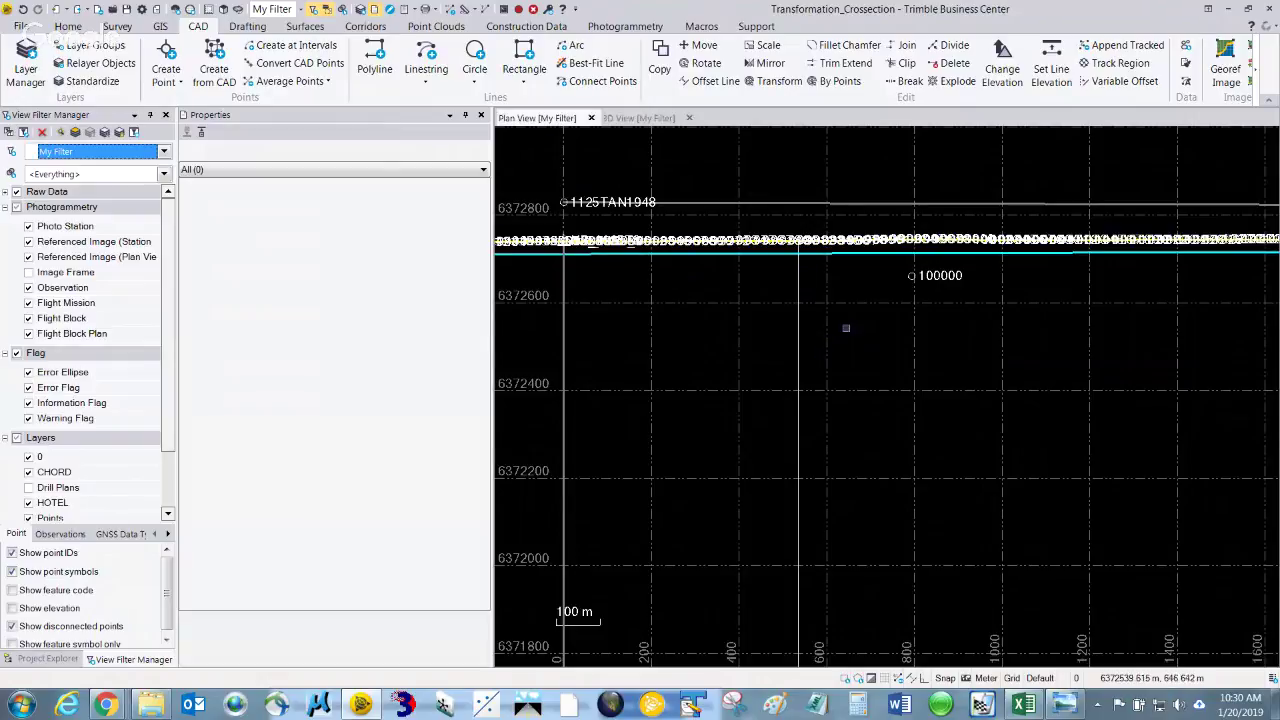
{"action": "scroll", "coordinate": [828, 330], "scroll_direction": "down", "scroll_amount": 2}
{"action": "middle_click_drag", "start_coordinate": [830, 328], "coordinate": [686, 308]}
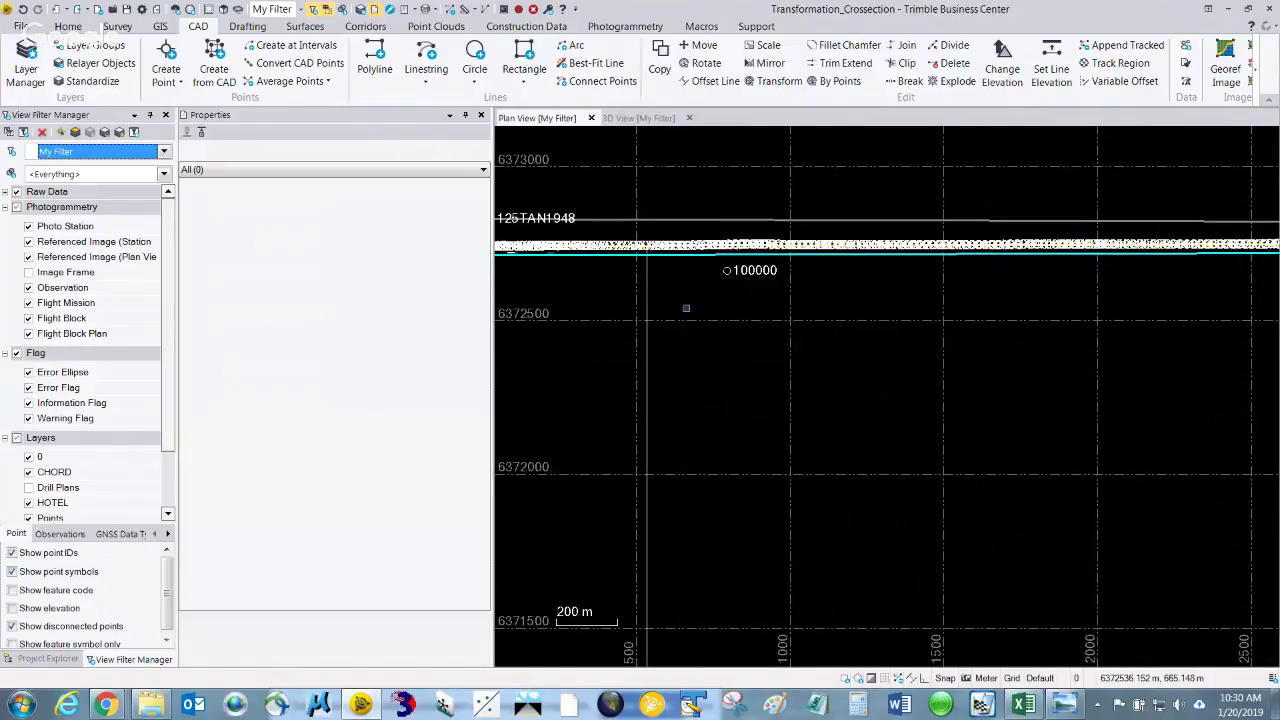
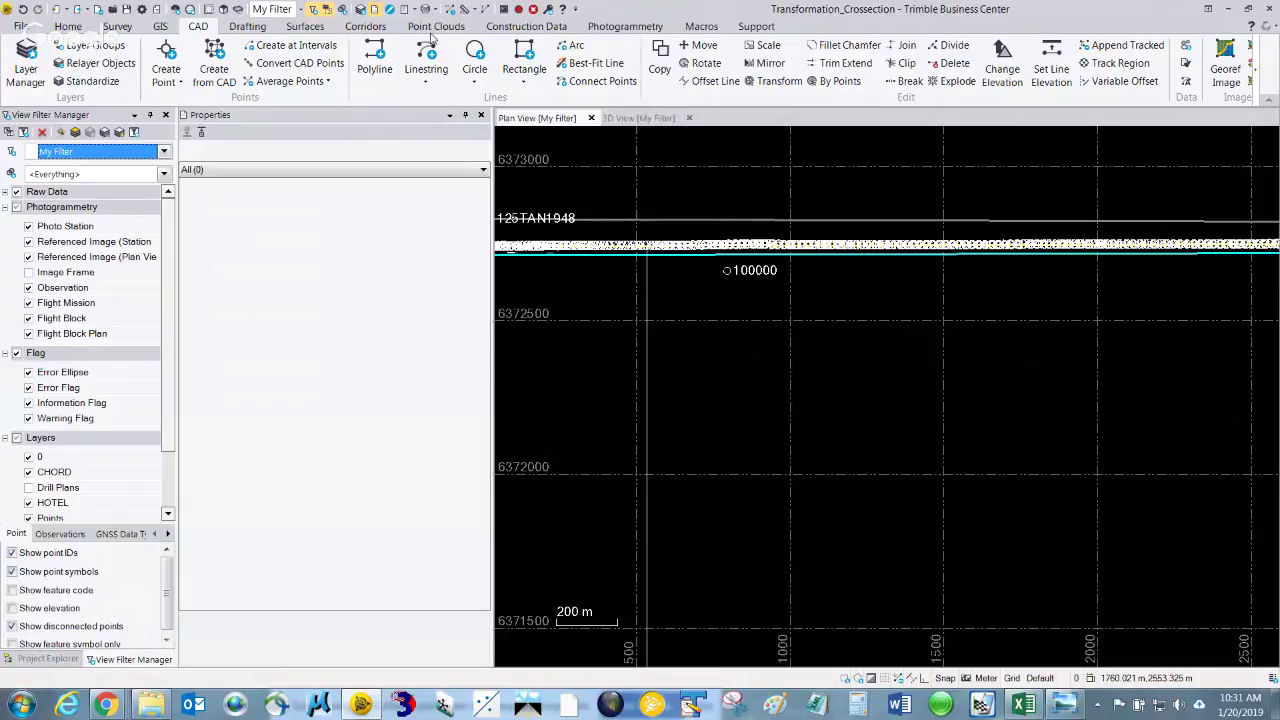
Compute the inverse from point 1 to point 981 to read its grid azimuth and distance
{"action": "left_click", "coordinate": [487, 9]}
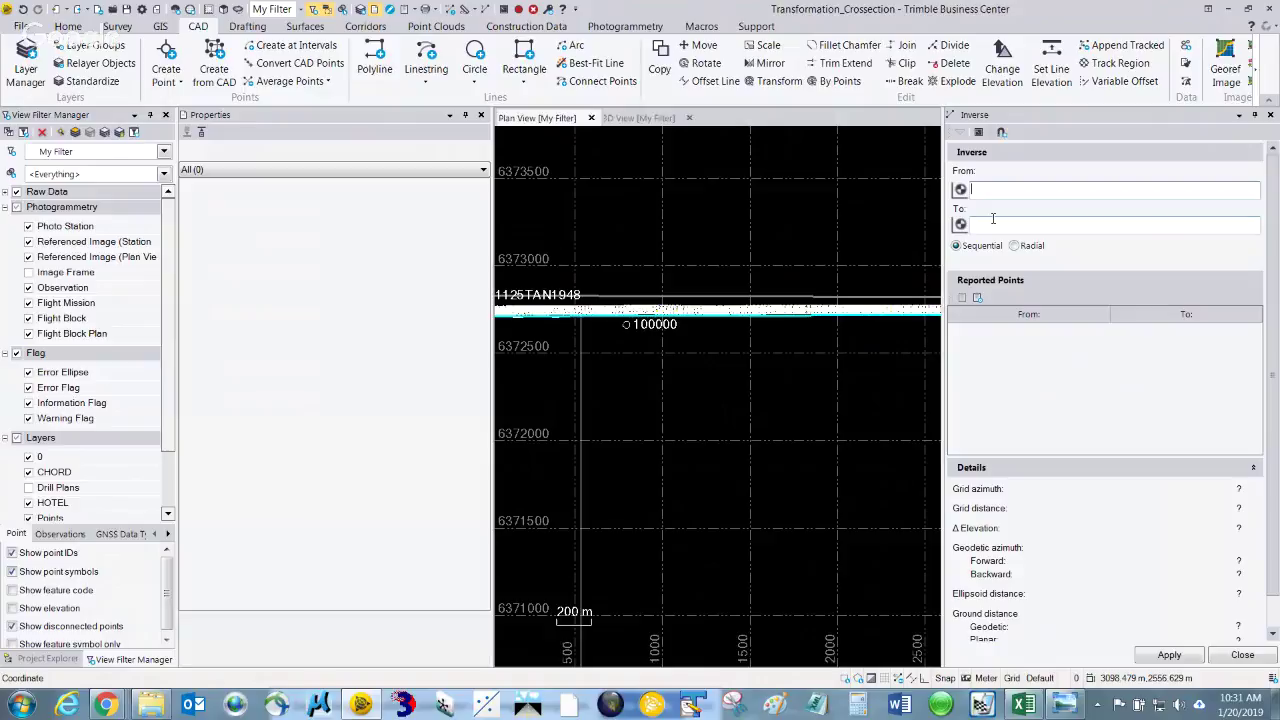
{"action": "type", "text": "1981"}
{"action": "key", "text": "Return"}
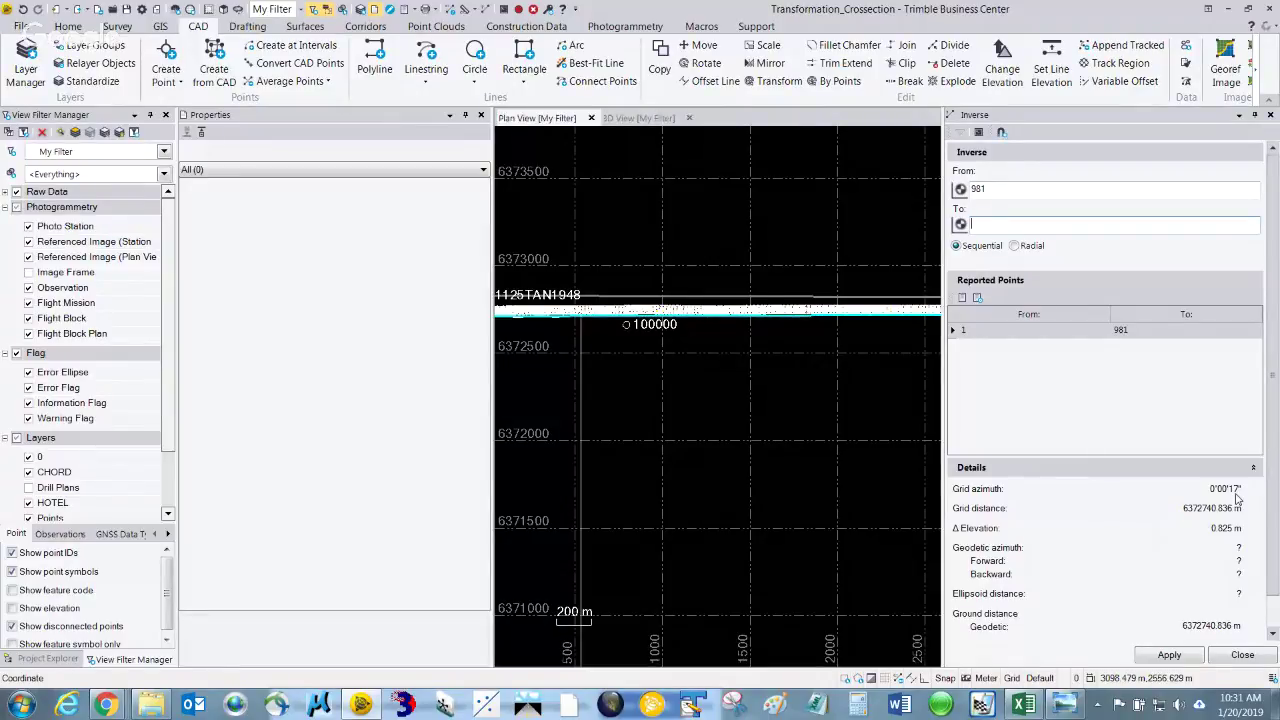
{"action": "left_click", "coordinate": [1240, 655]}
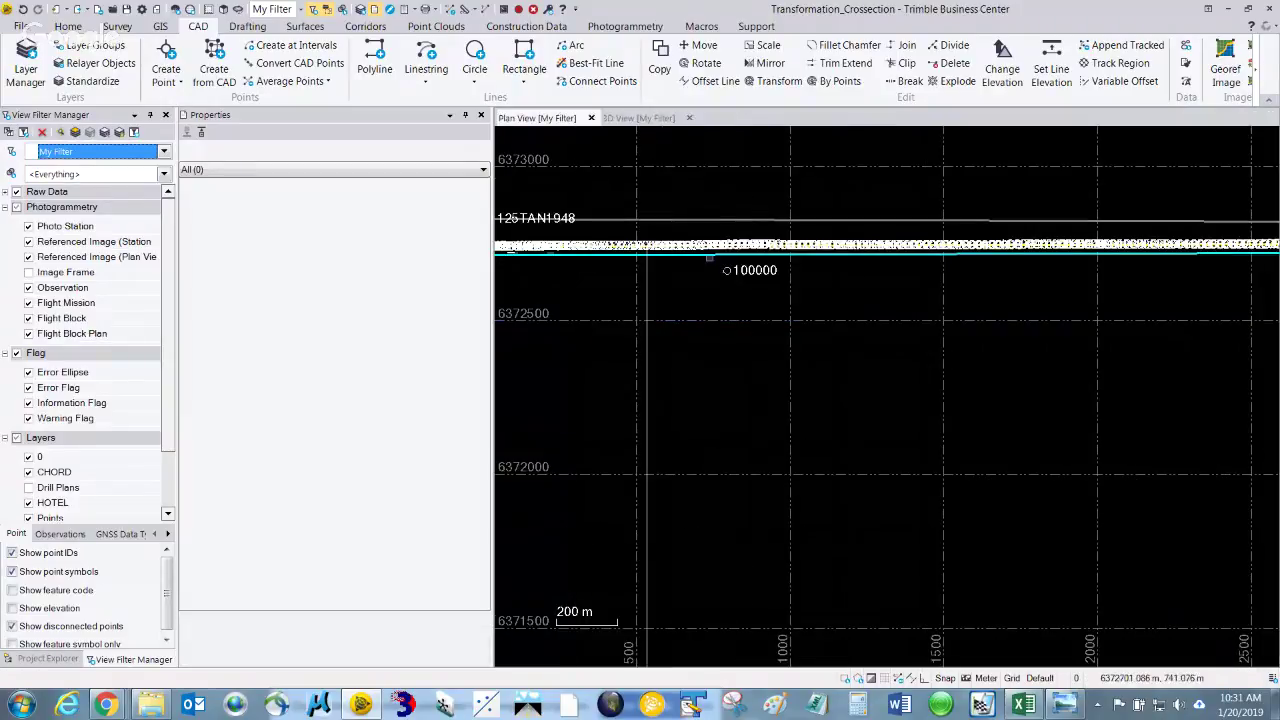
Switch to the causeway workbook in Excel and auto-fit the width of column G on the CALCULATIONS sheet
{"action": "scroll", "coordinate": [714, 354], "scroll_direction": "down", "scroll_amount": 3}
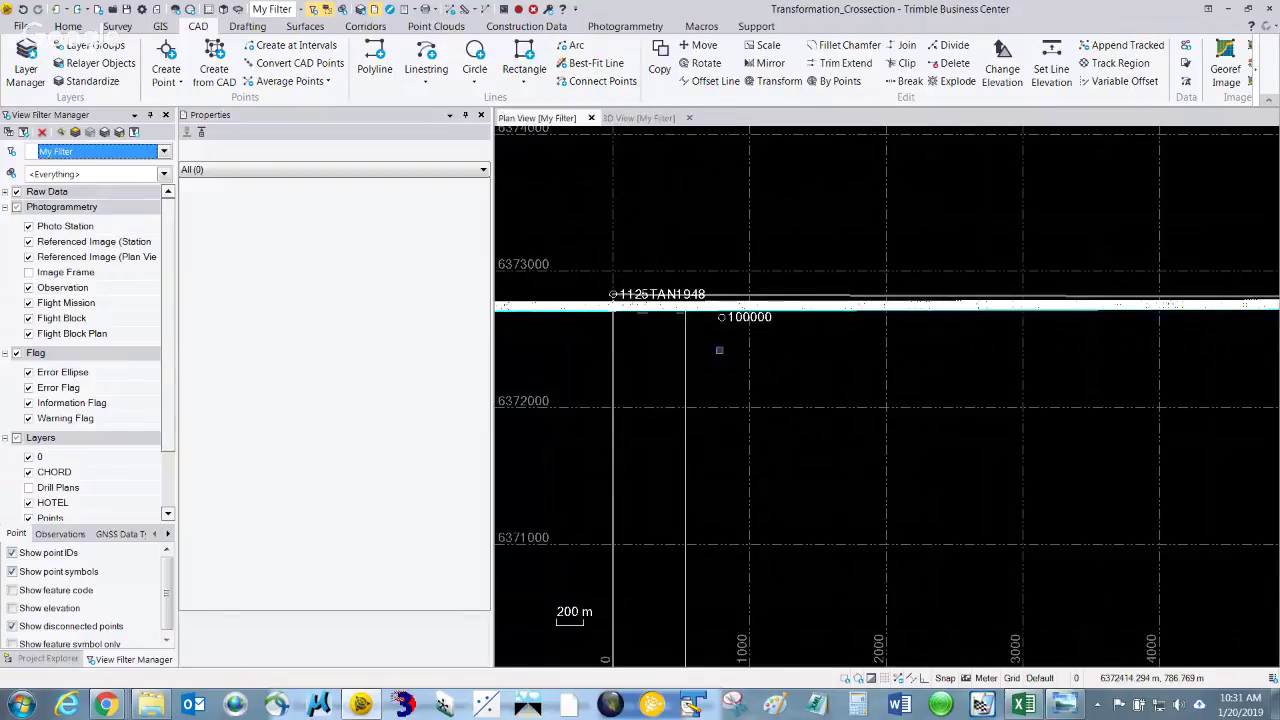
{"action": "scroll", "coordinate": [711, 355], "scroll_direction": "down", "scroll_amount": 1}
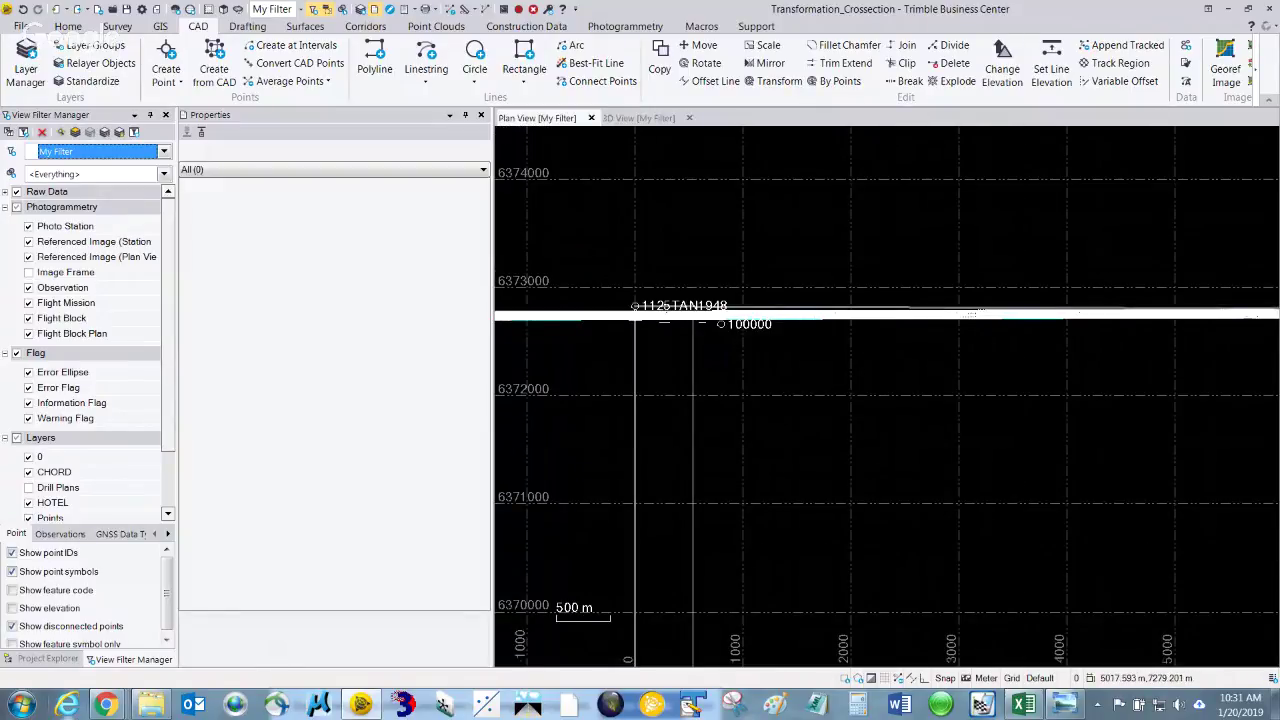
{"action": "mouse_move", "coordinate": [381, 684]}
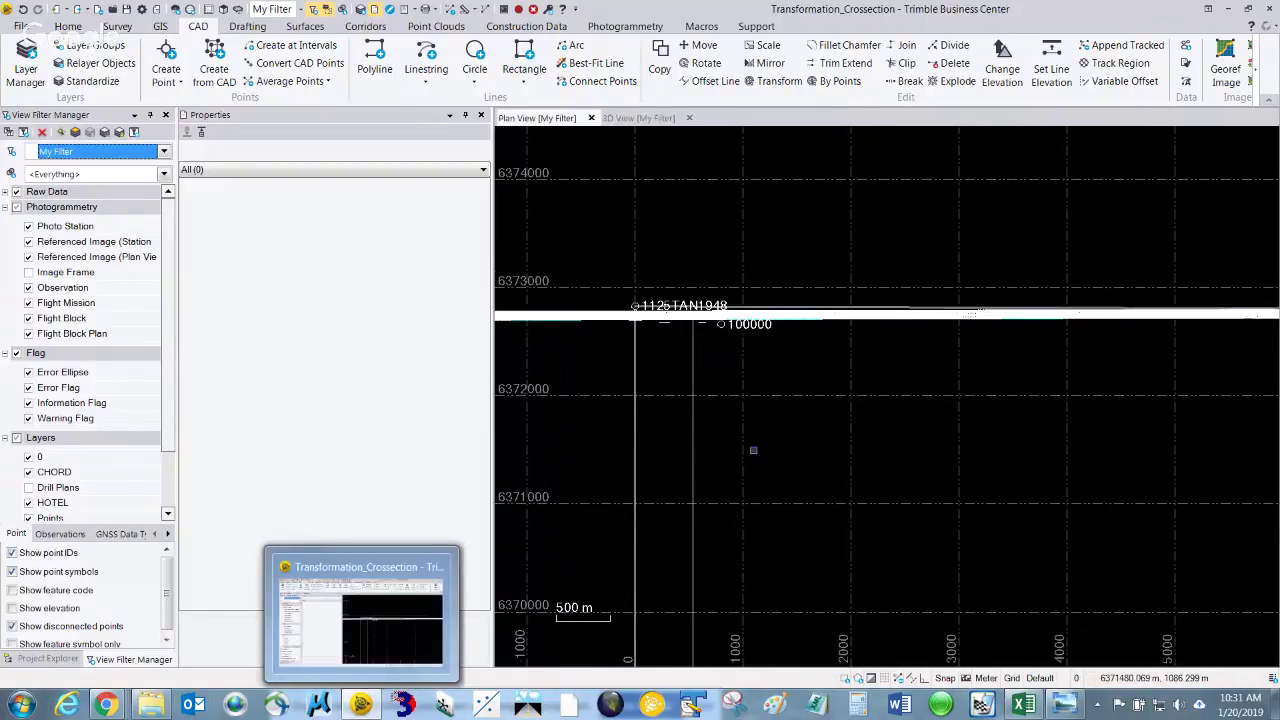
{"action": "key", "text": "alt+Tab"}
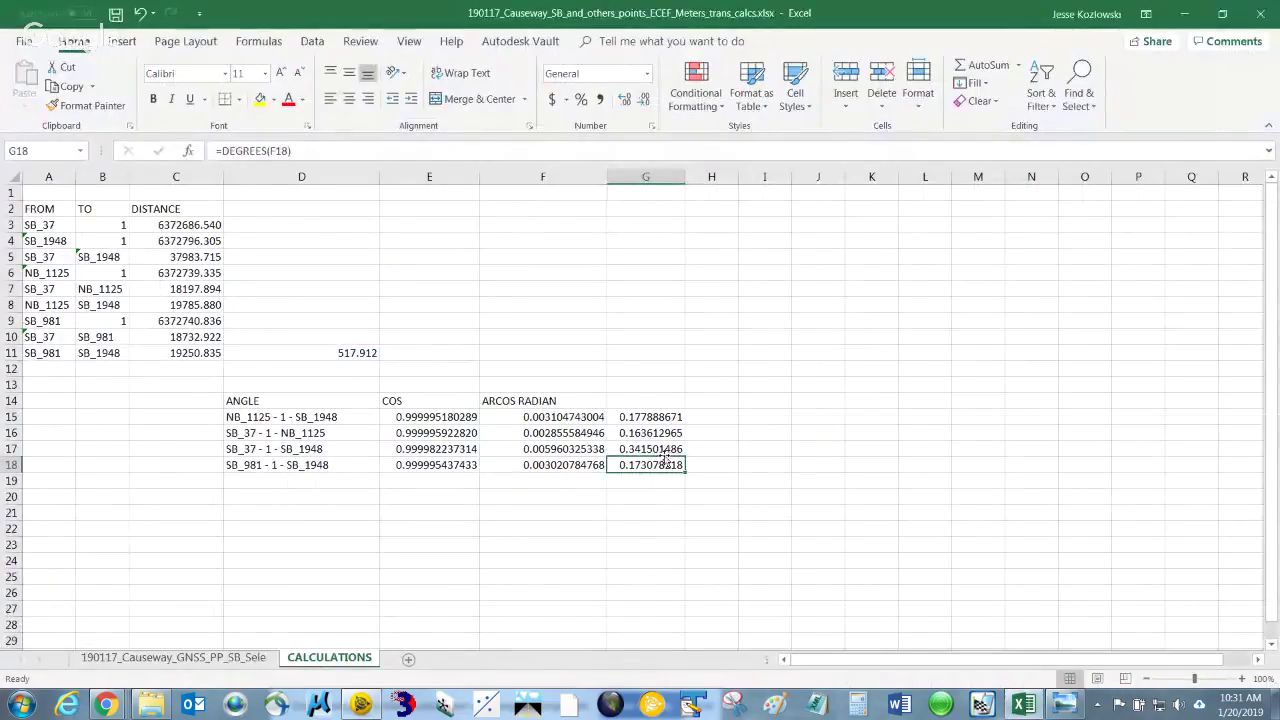
{"action": "left_click_drag", "start_coordinate": [685, 177], "coordinate": [685, 177]}
{"action": "double_click", "coordinate": [685, 177]}
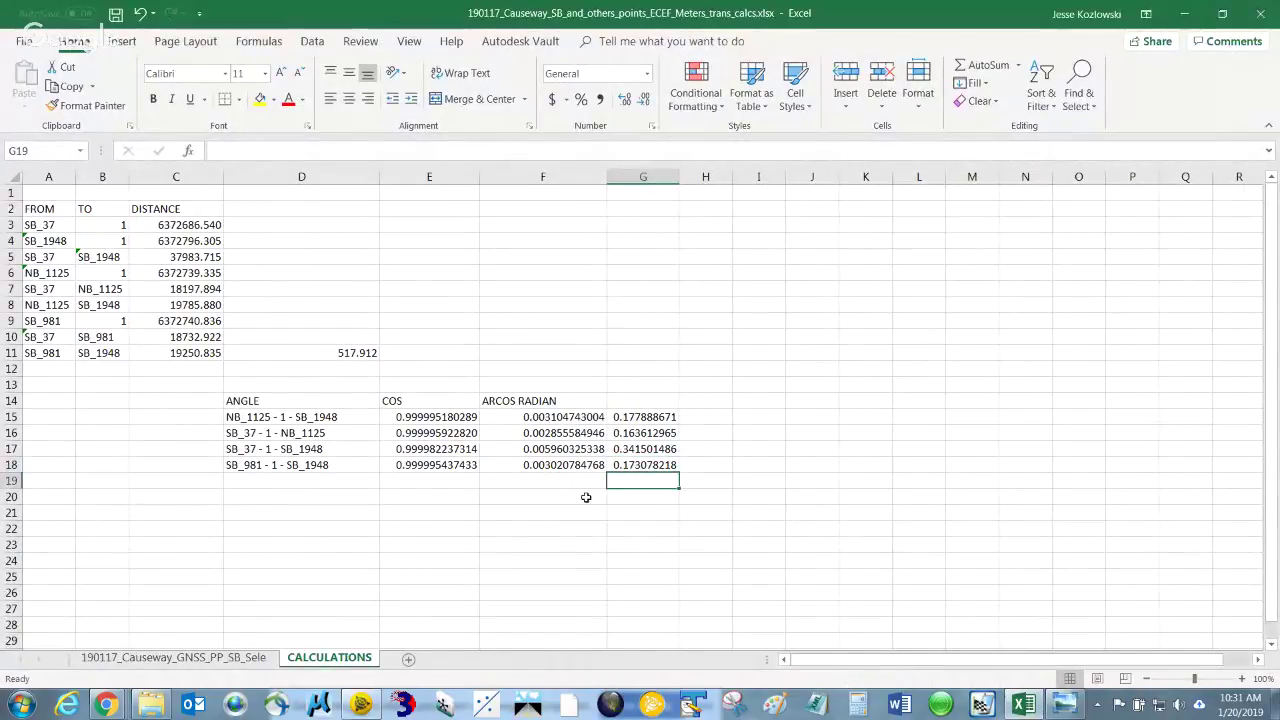
Review the ECEF point coordinates on the 190117_Causeway_GNSS_PP_SB_Sele sheet, from the last rows up to the origin point
{"action": "left_click", "coordinate": [262, 483]}
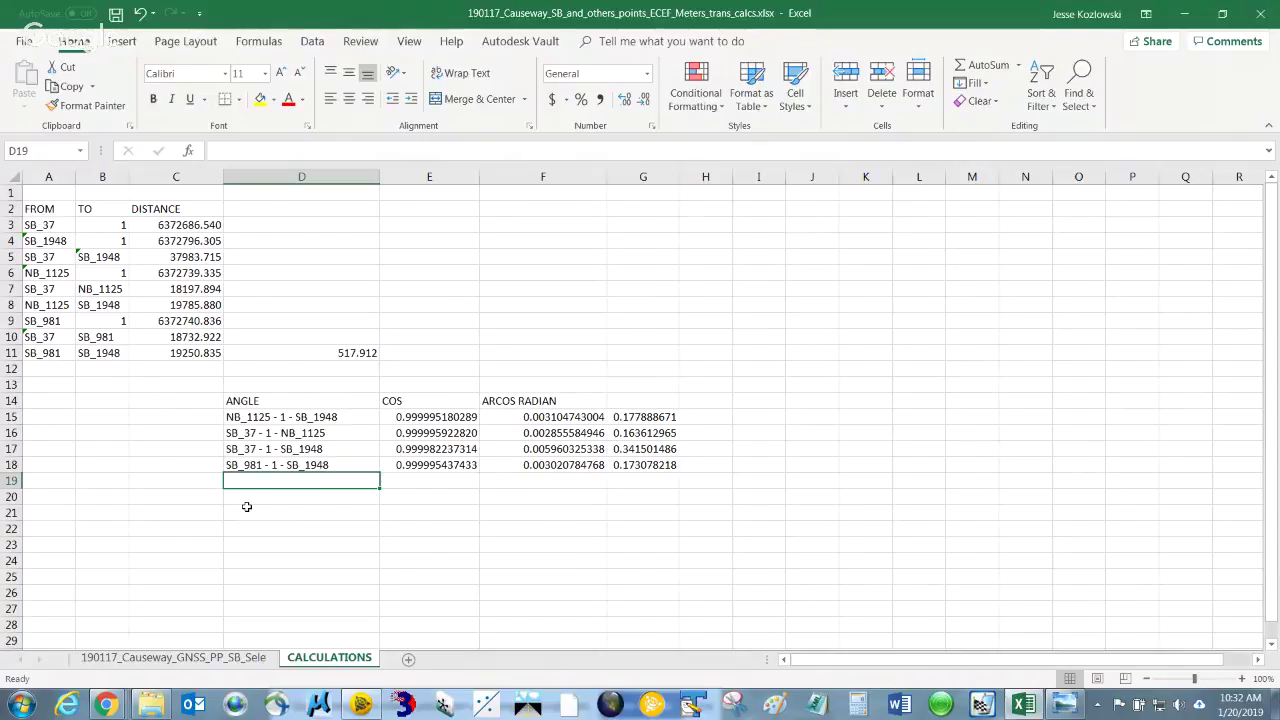
{"action": "left_click", "coordinate": [192, 664]}
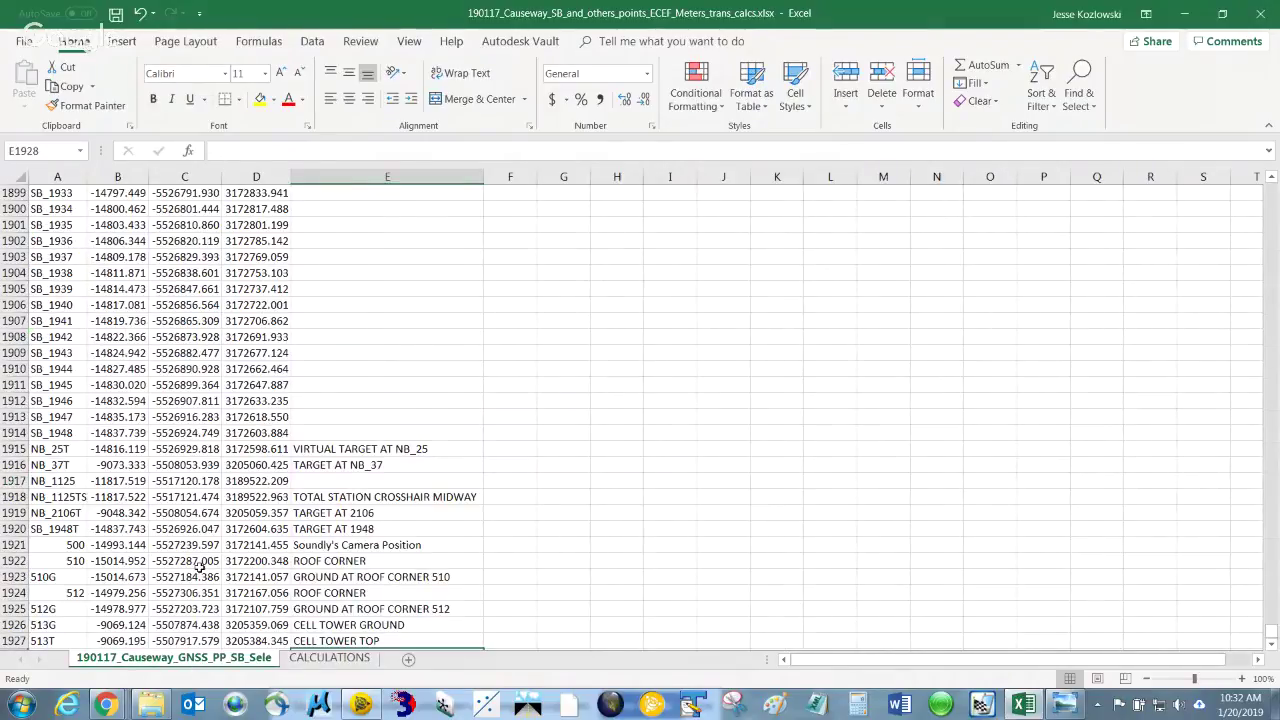
{"action": "left_click_drag", "start_coordinate": [1271, 632], "coordinate": [1270, 188]}
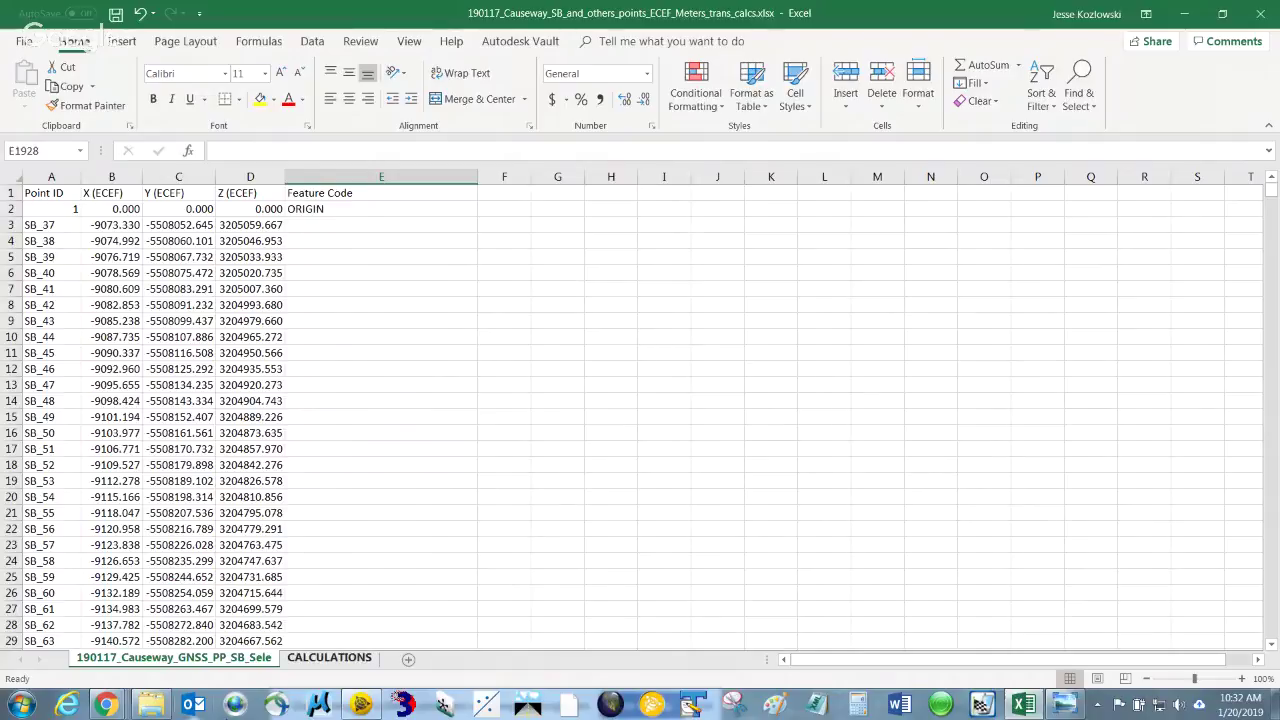
Check the YouTube livestream page and its chat in Chrome, and return to the workbook's CALCULATIONS sheet
{"action": "mouse_move", "coordinate": [117, 712]}
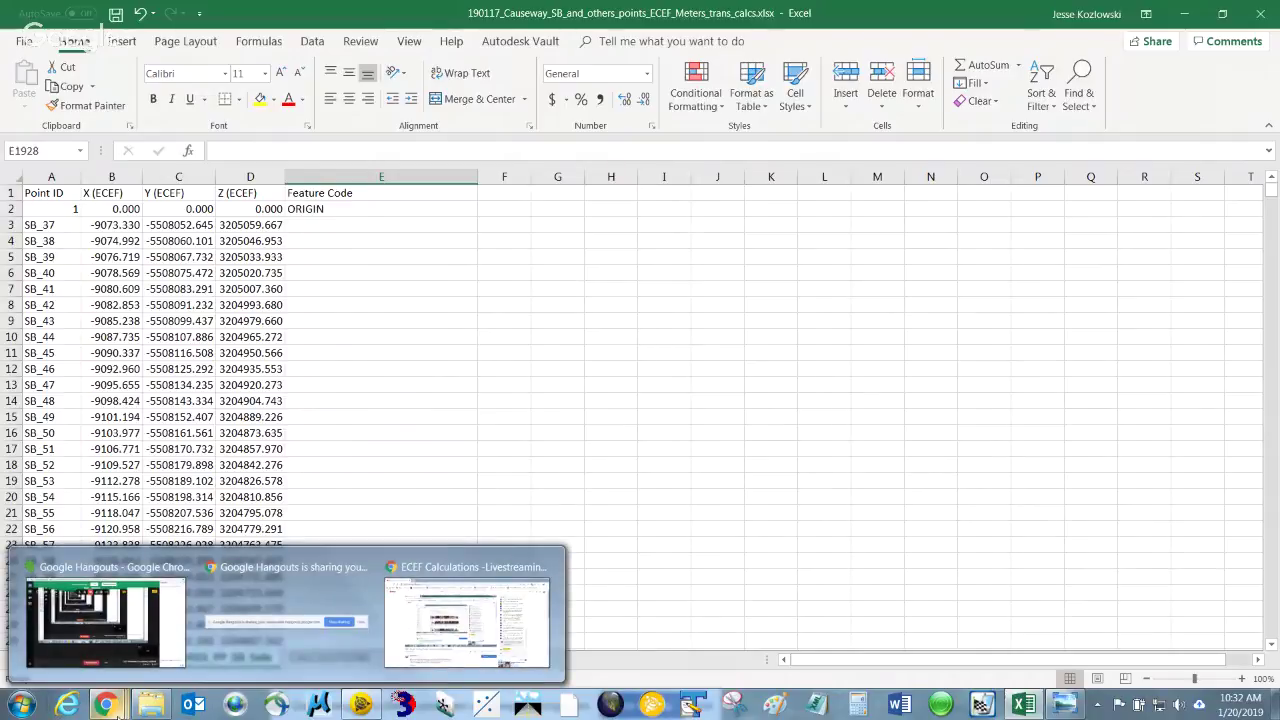
{"action": "left_click", "coordinate": [473, 572]}
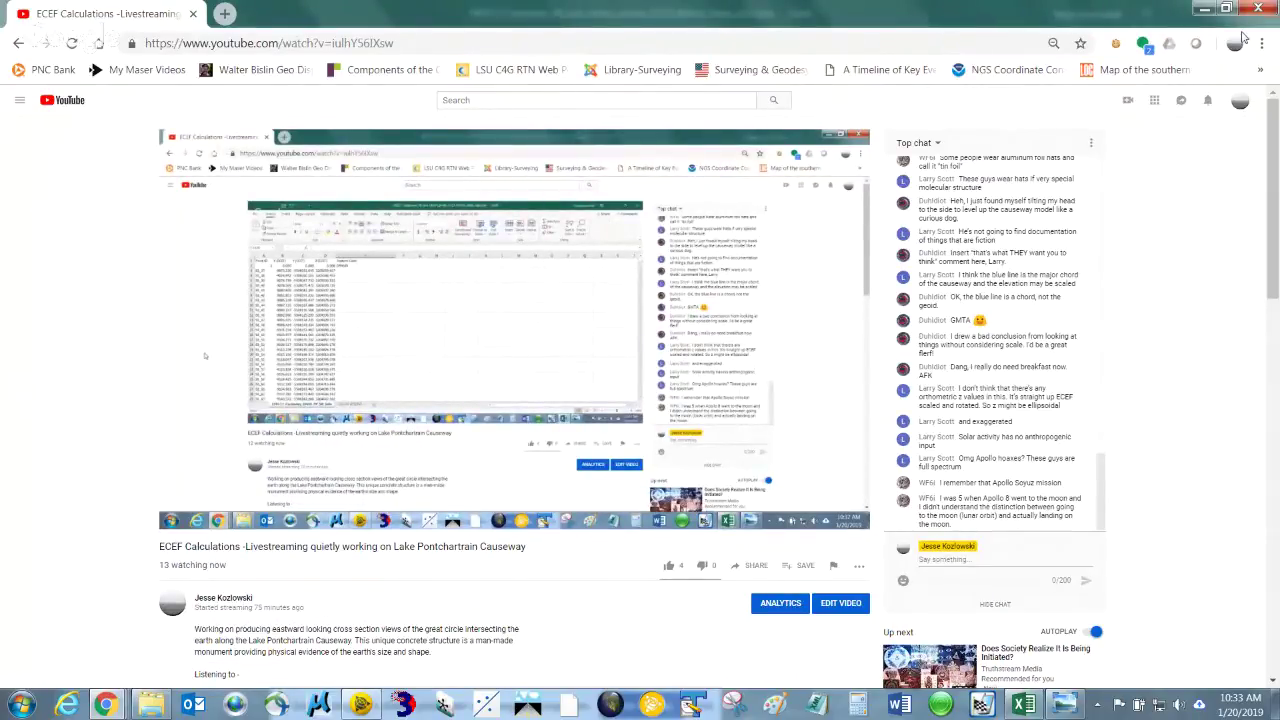
{"action": "left_click", "coordinate": [1204, 8]}
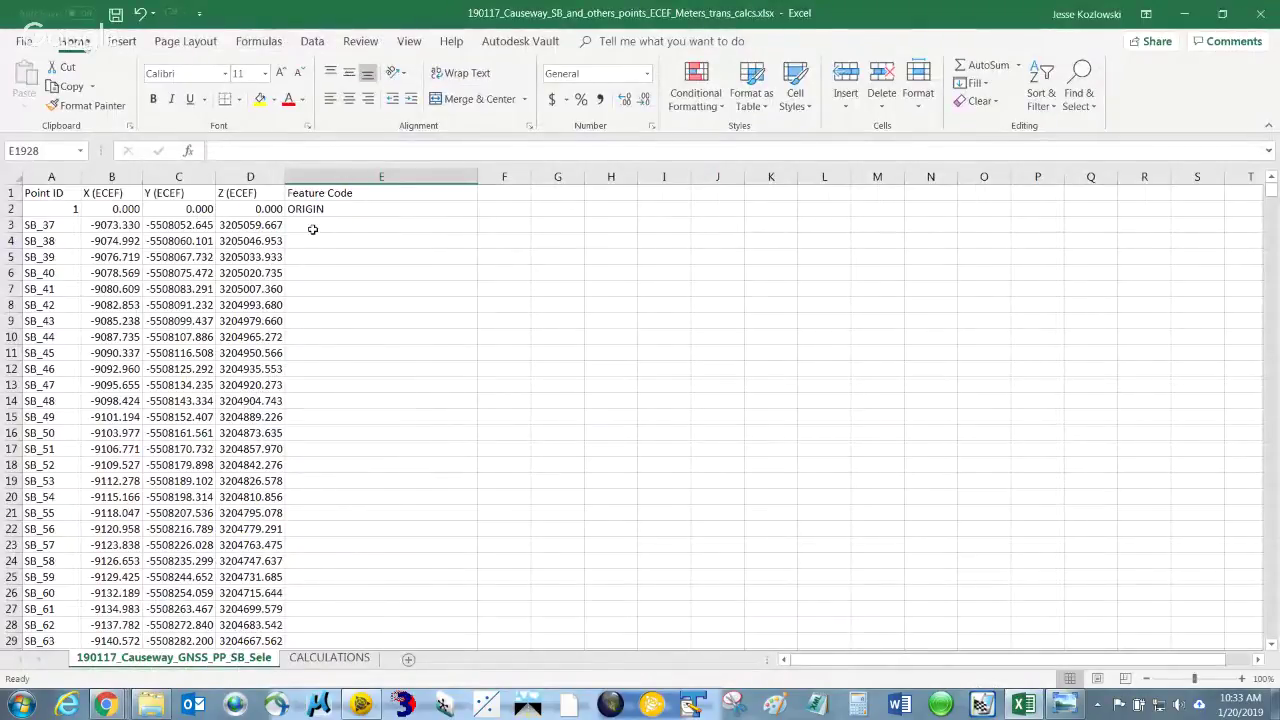
{"action": "left_click", "coordinate": [336, 662]}
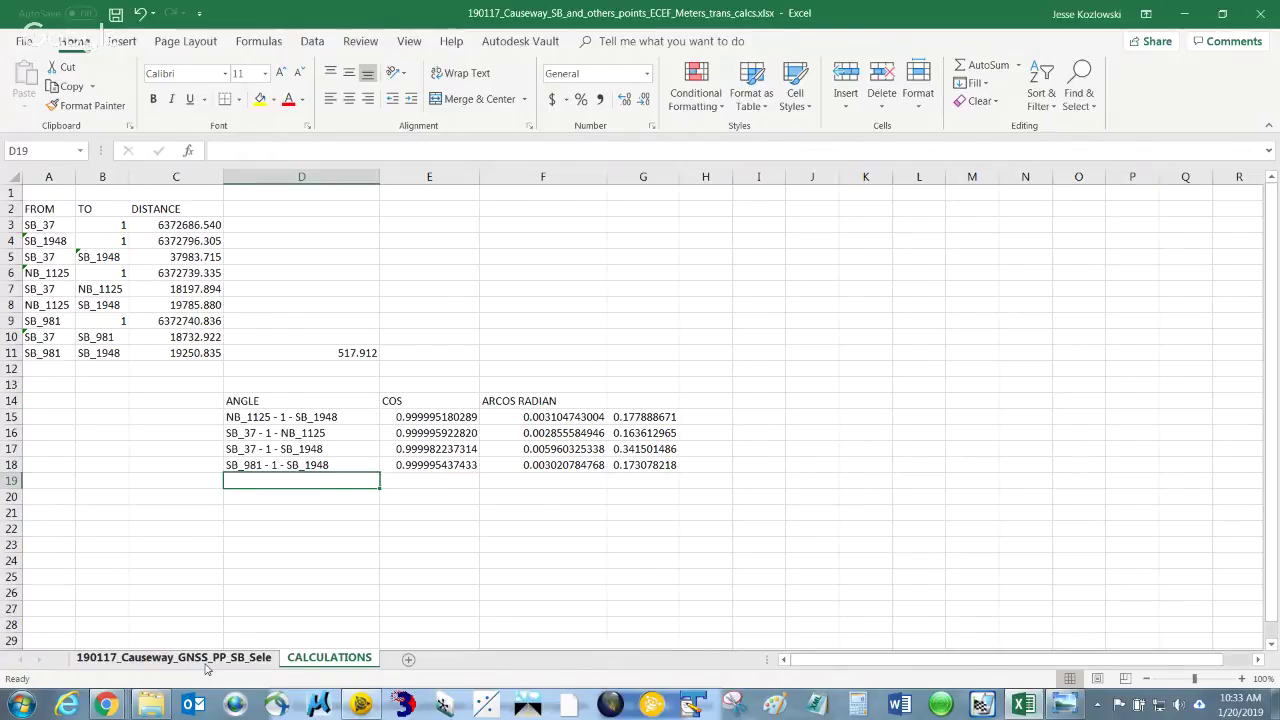
Switch to Trimble Business Center and start saving the project under a new name, browsing to the 190120_SB_LP_Causeway folder in 2018_Data
{"action": "left_click", "coordinate": [362, 705]}
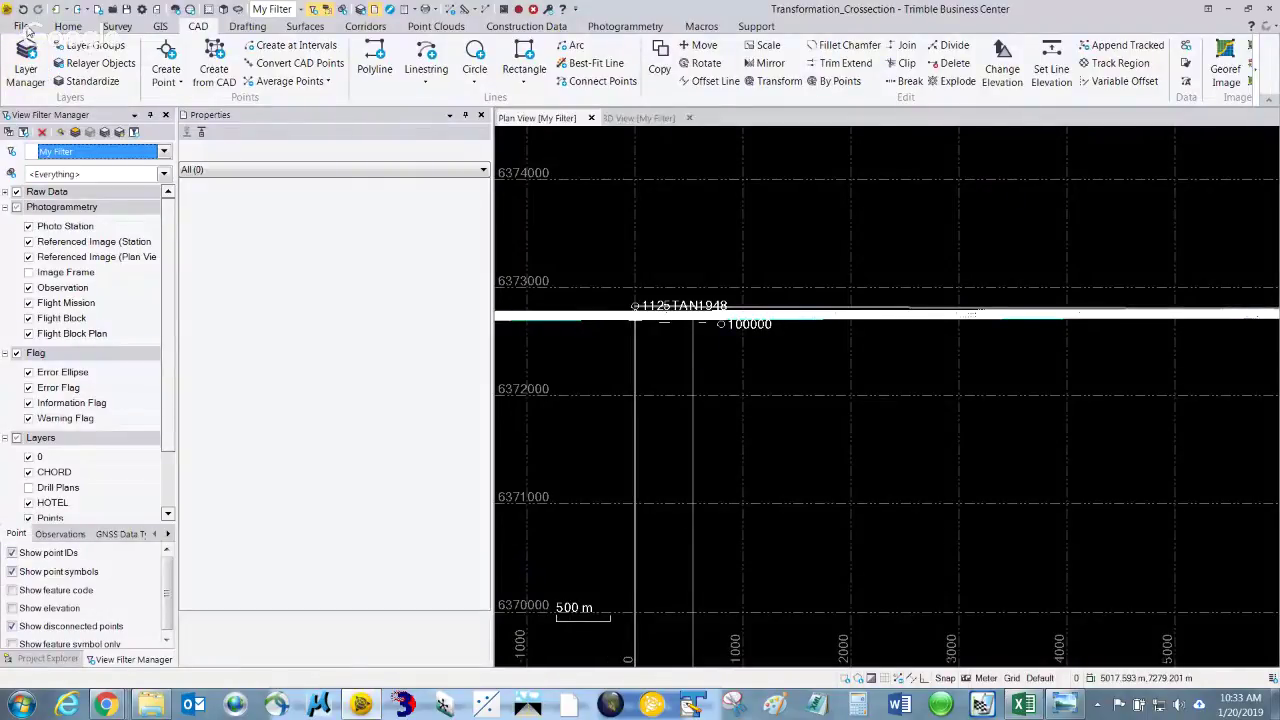
{"action": "left_click", "coordinate": [24, 27]}
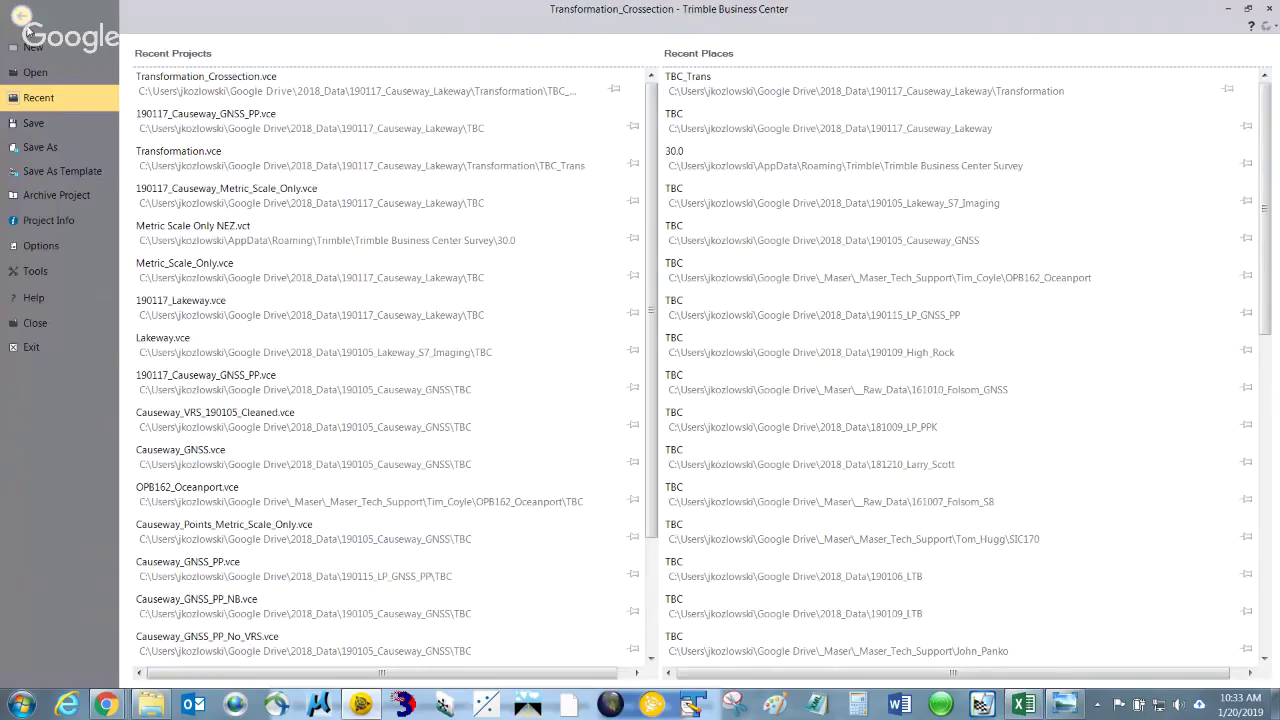
{"action": "left_click", "coordinate": [40, 147]}
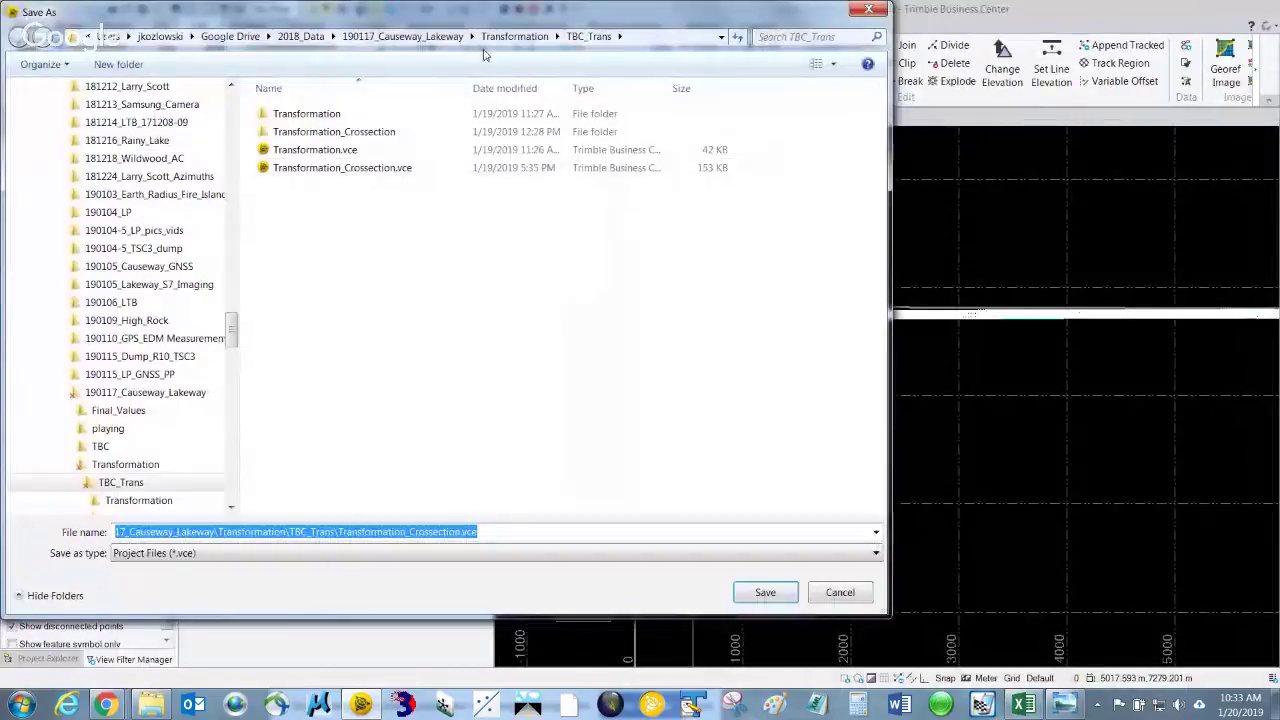
{"action": "left_click", "coordinate": [516, 37]}
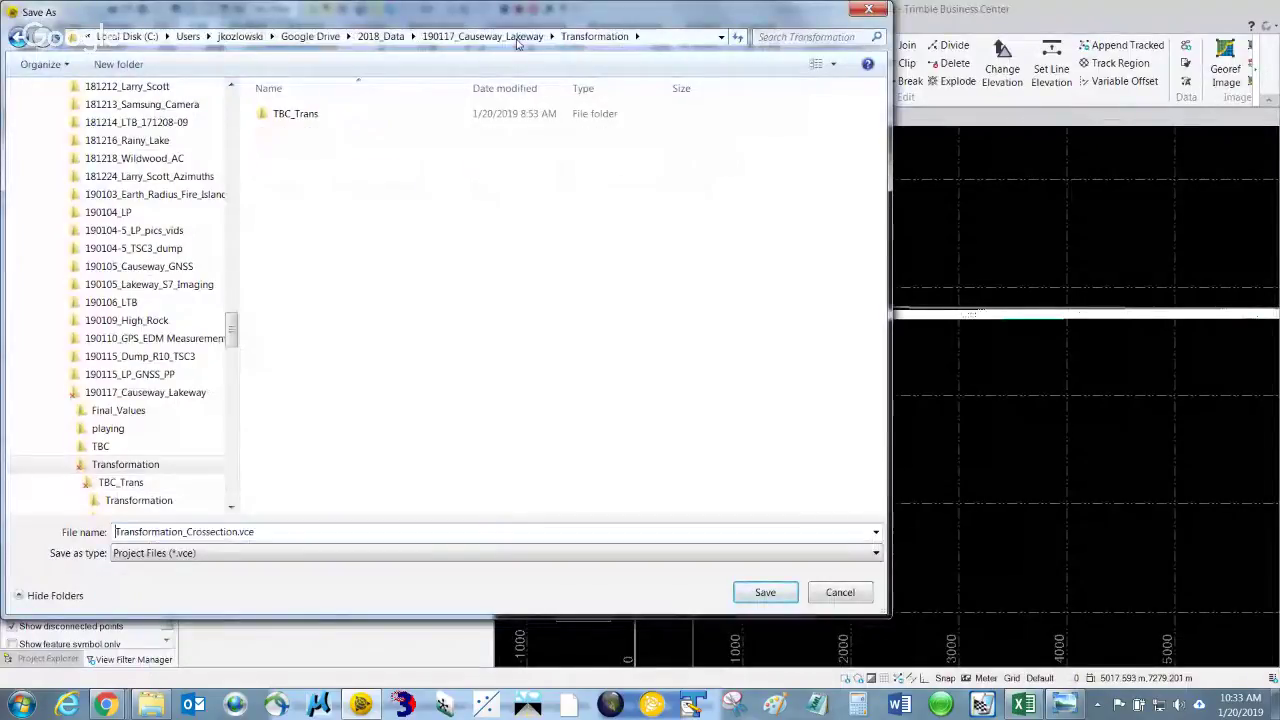
{"action": "left_click", "coordinate": [516, 37]}
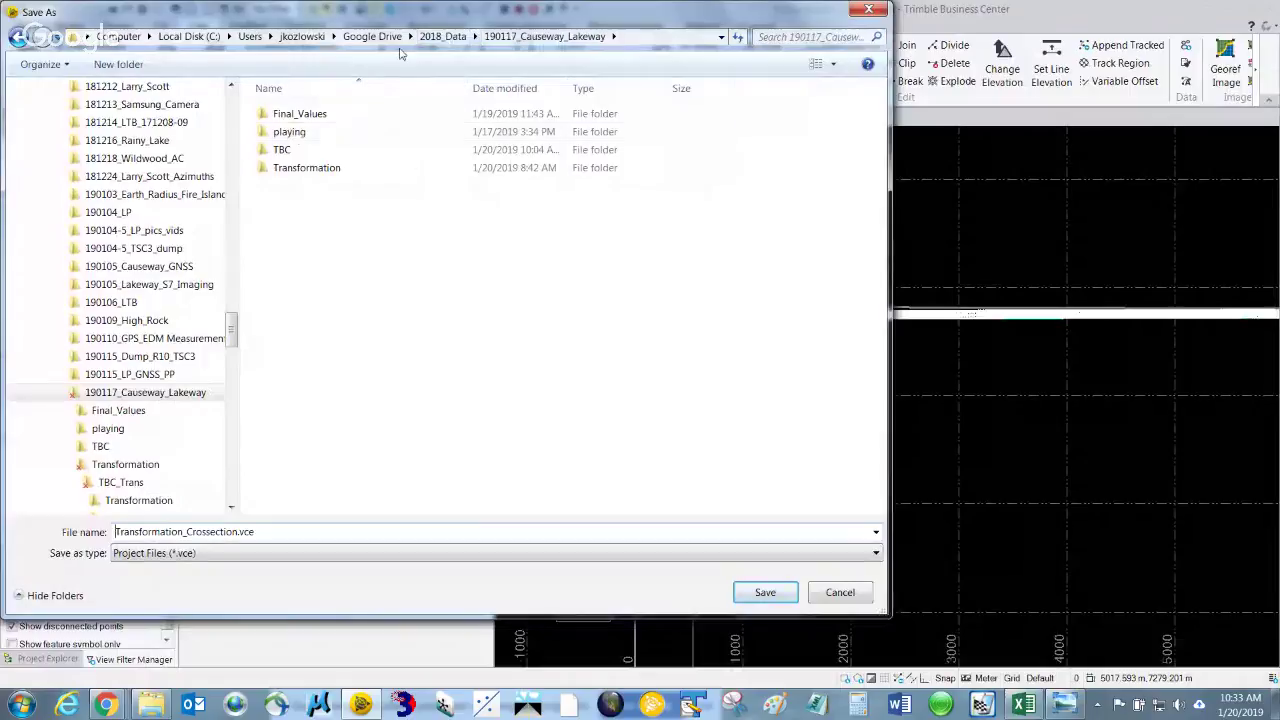
{"action": "left_click", "coordinate": [443, 36]}
{"action": "left_click", "coordinate": [372, 403]}
{"action": "scroll", "coordinate": [372, 408], "scroll_direction": "down", "scroll_amount": 10}
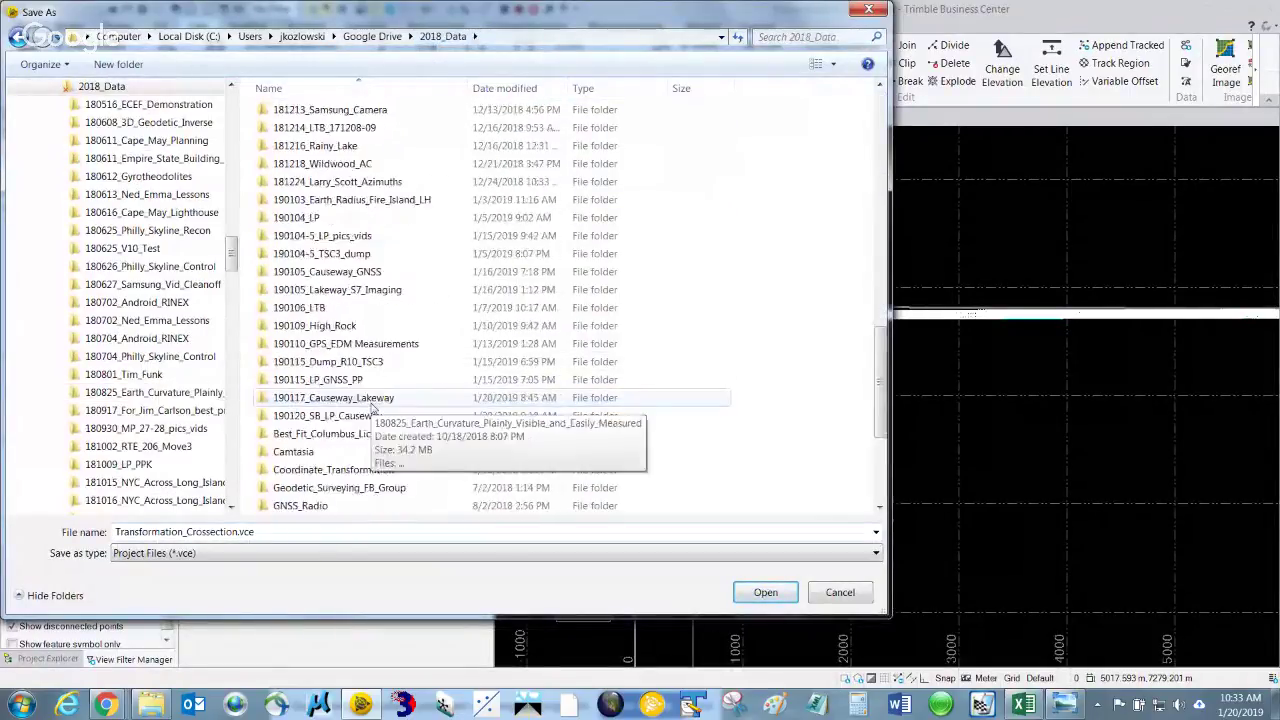
{"action": "scroll", "coordinate": [372, 408], "scroll_direction": "down", "scroll_amount": 4}
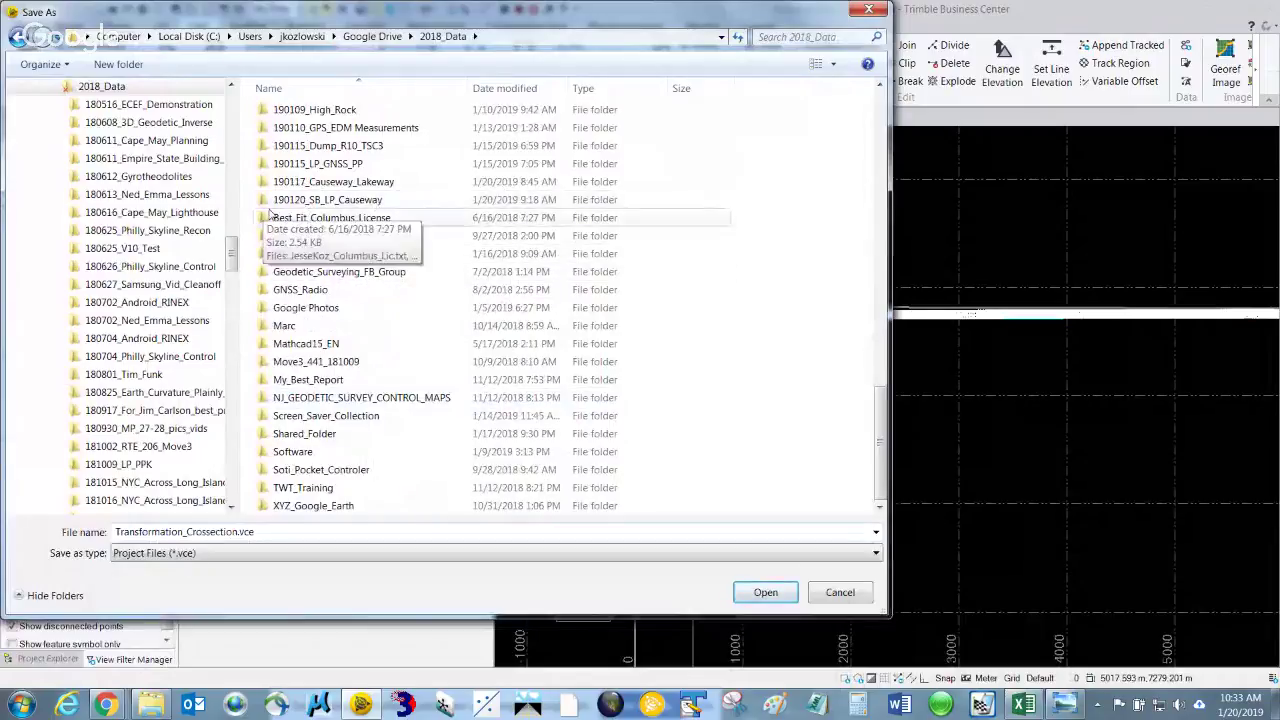
{"action": "double_click", "coordinate": [300, 205]}
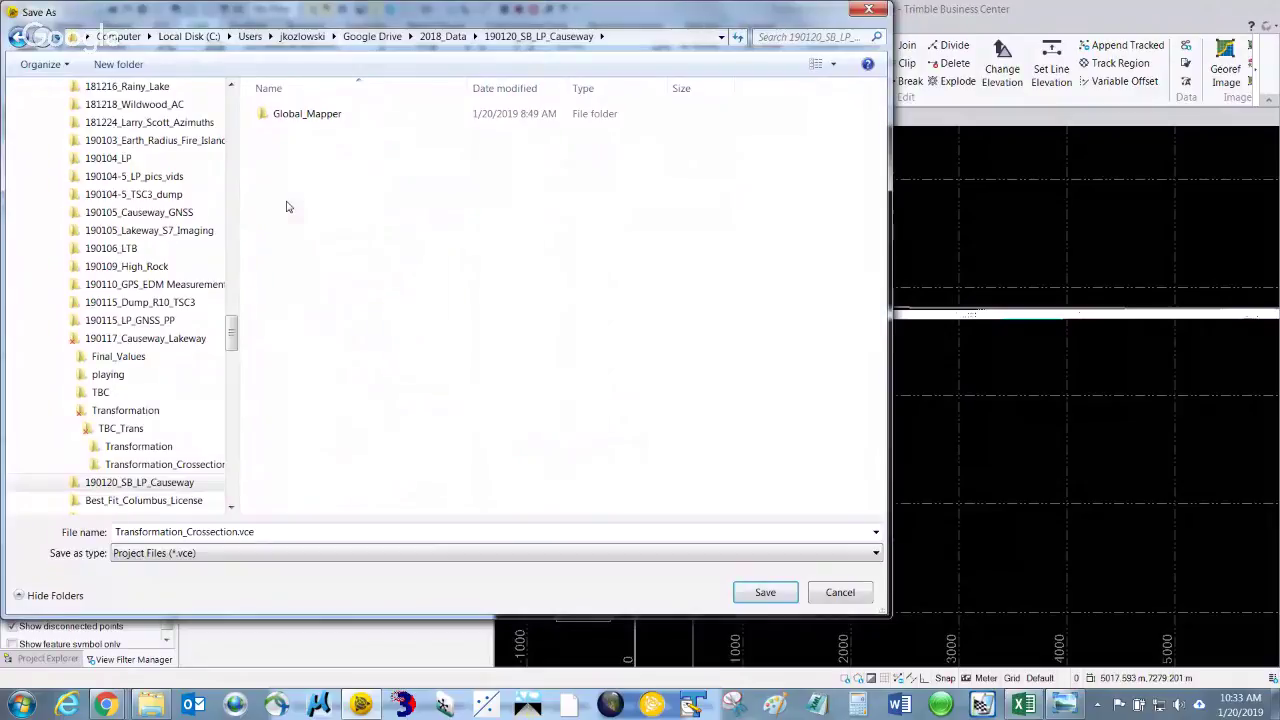
Create a subfolder named TBC inside 190120_SB_LP_Causeway and open it as the save location
{"action": "right_click", "coordinate": [286, 206]}
{"action": "mouse_move", "coordinate": [357, 354]}
{"action": "left_click", "coordinate": [500, 358]}
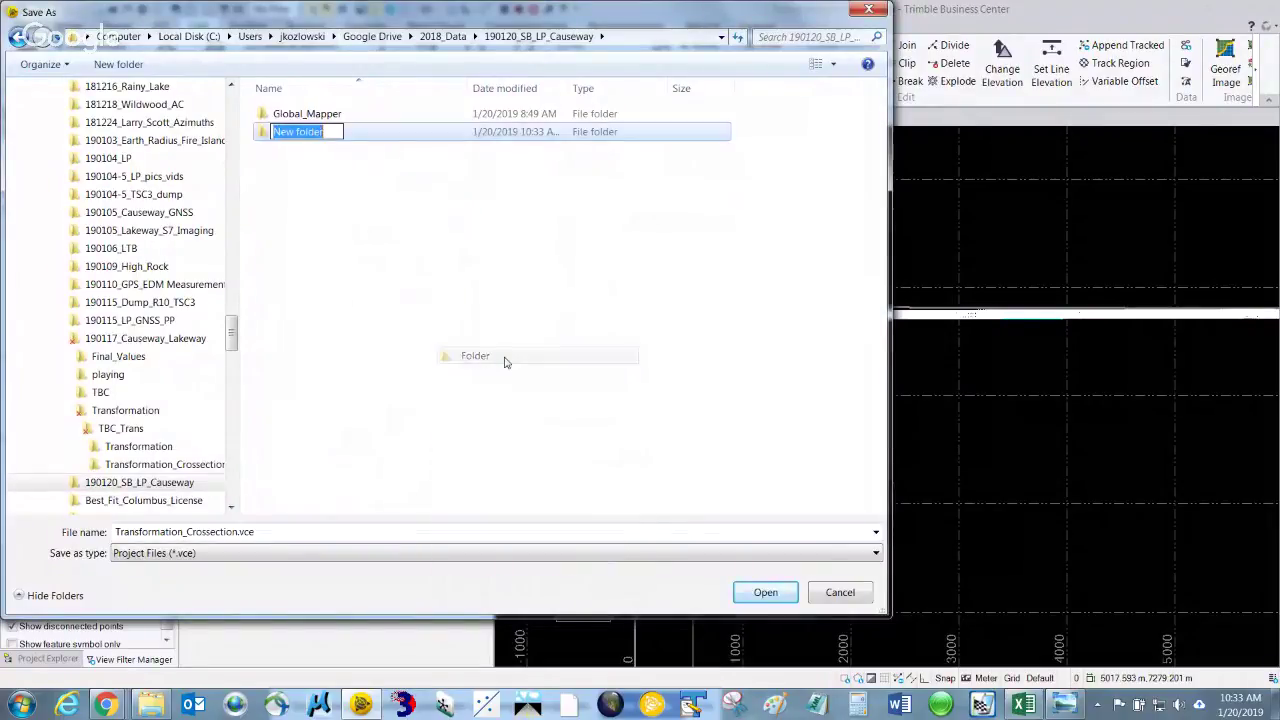
{"action": "type", "text": "tr"}
{"action": "key", "text": "BackSpace"}
{"action": "key", "text": "BackSpace"}
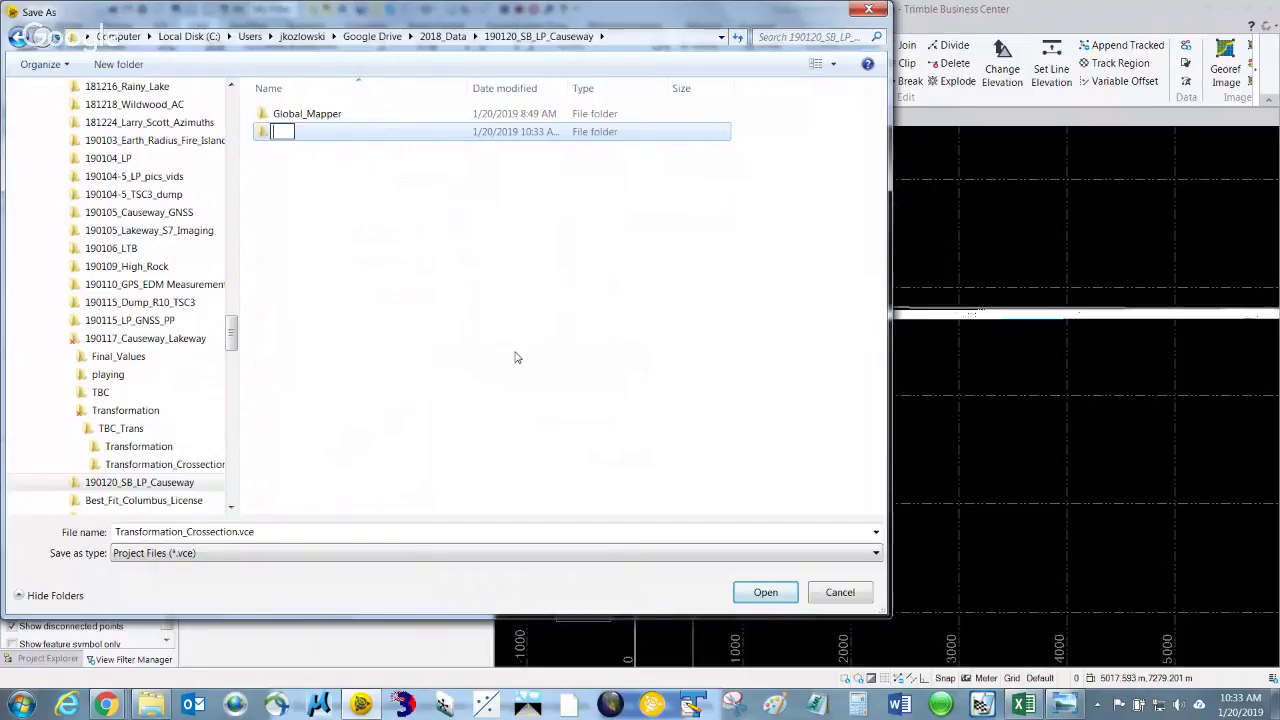
{"action": "type", "text": "TBC"}
{"action": "key", "text": "Return"}
{"action": "key", "text": "Return"}
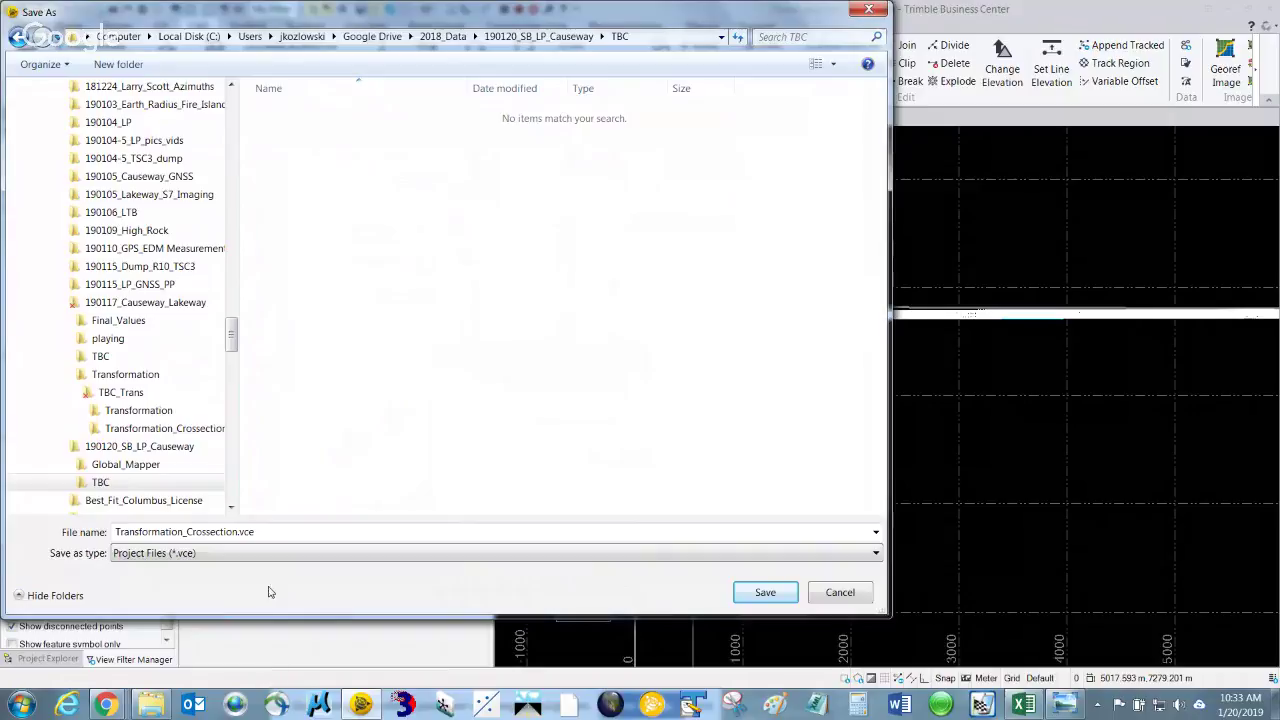
Save the project copy as Transformation_Crossection_ROTATED.vce
{"action": "double_click", "coordinate": [237, 534]}
{"action": "left_click", "coordinate": [238, 534]}
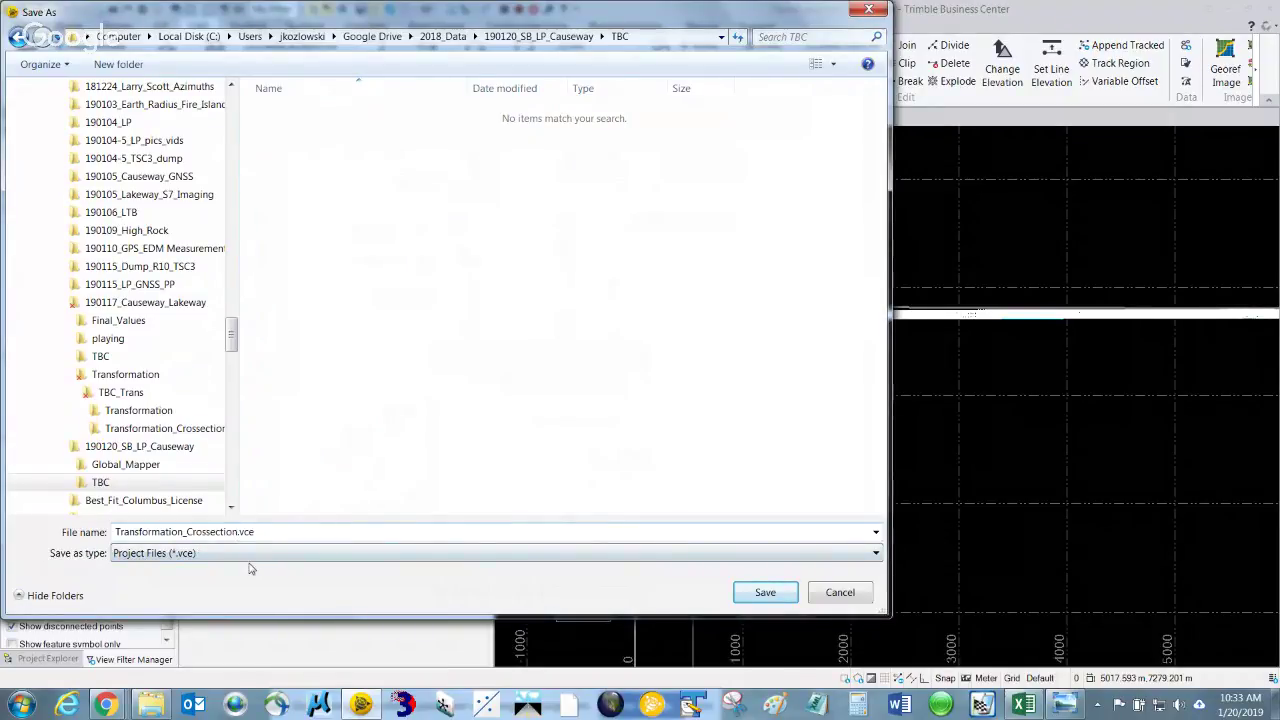
{"action": "type", "text": "_ROTATED"}
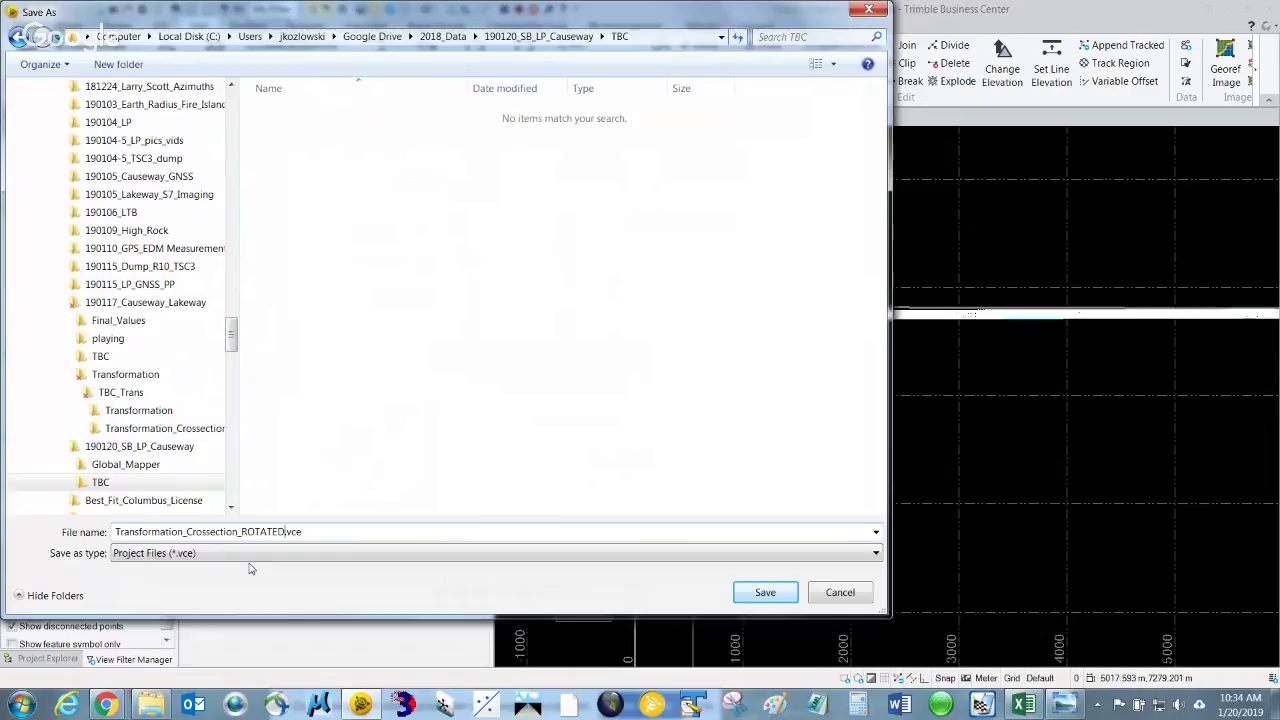
{"action": "key", "text": "Return"}
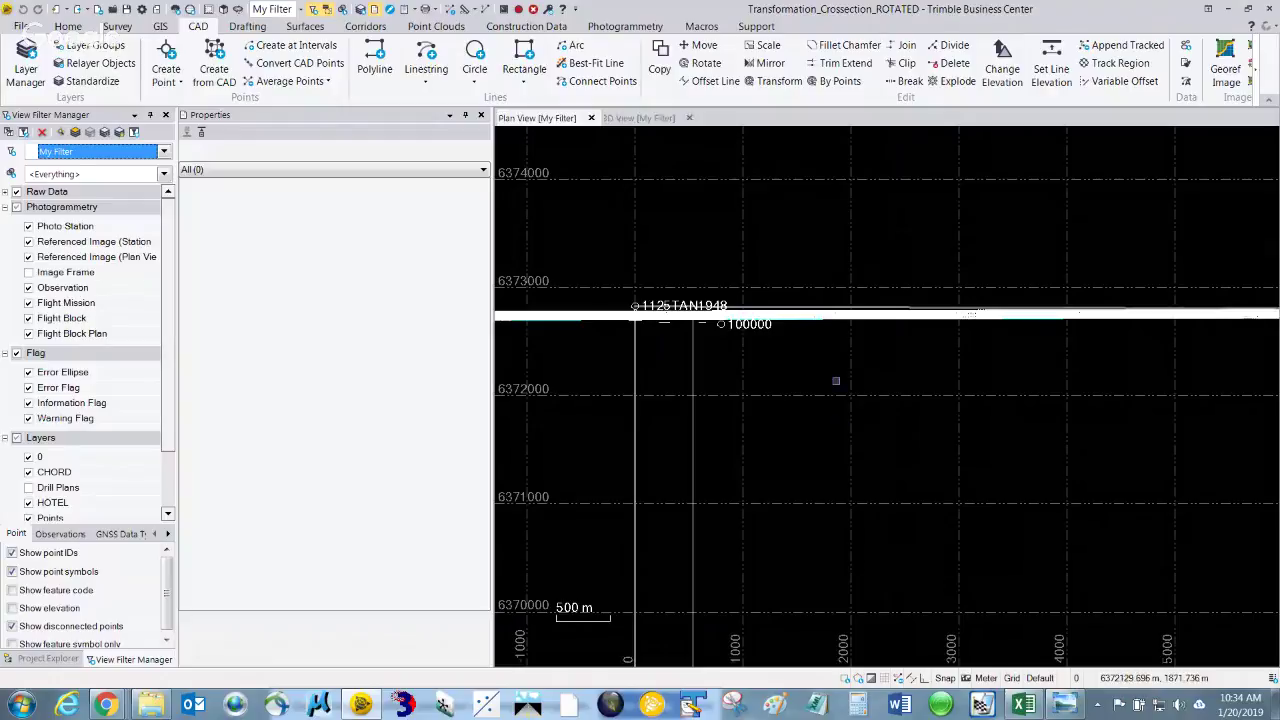
Examine the causeway's radial lines in the plan view, review the hand-drawn Southbound_cross-section_calcs.jpg sketch and close it
{"action": "scroll", "coordinate": [767, 415], "scroll_direction": "down", "scroll_amount": 1}
{"action": "scroll", "coordinate": [768, 416], "scroll_direction": "down", "scroll_amount": 2}
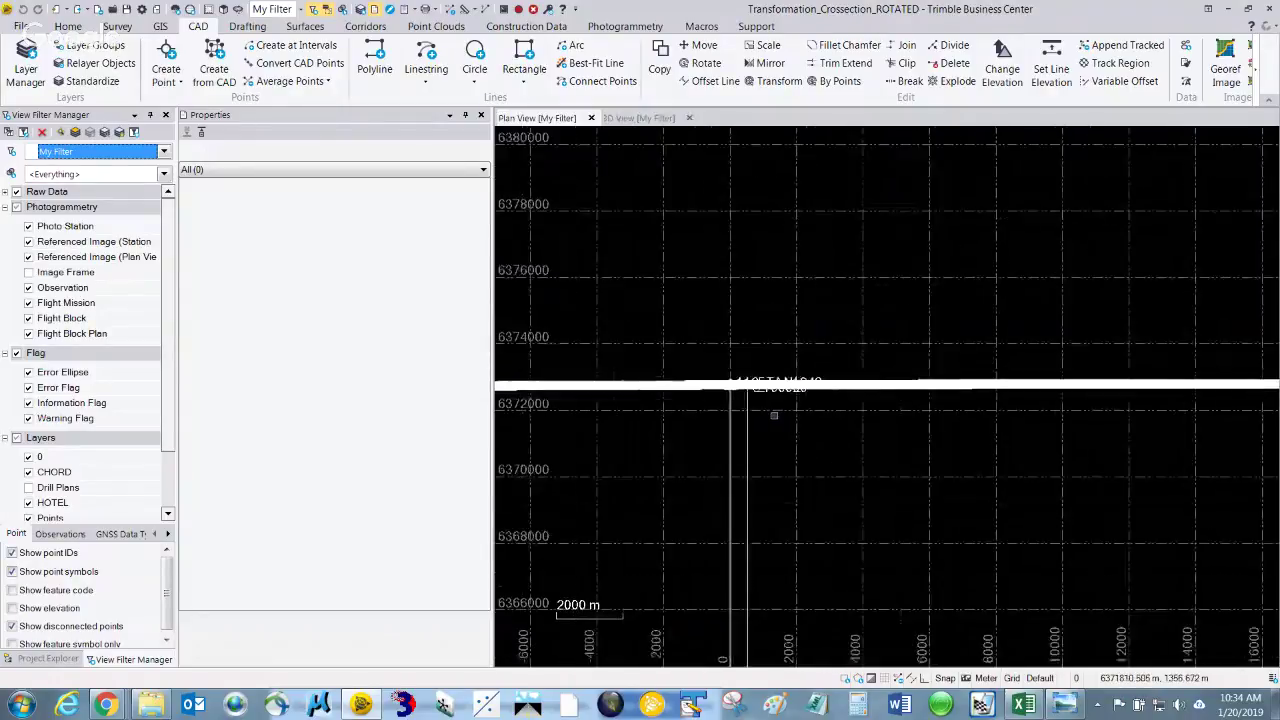
{"action": "scroll", "coordinate": [755, 391], "scroll_direction": "down", "scroll_amount": 3}
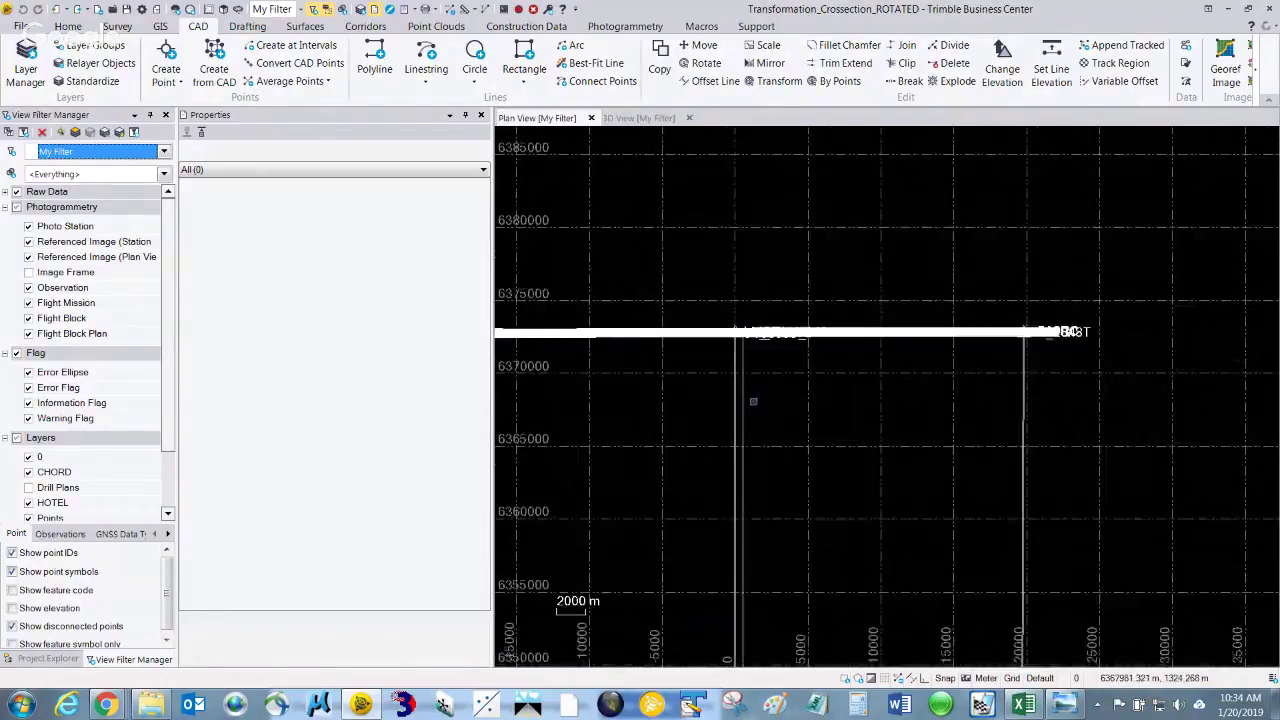
{"action": "middle_click_drag", "start_coordinate": [769, 471], "coordinate": [811, 358]}
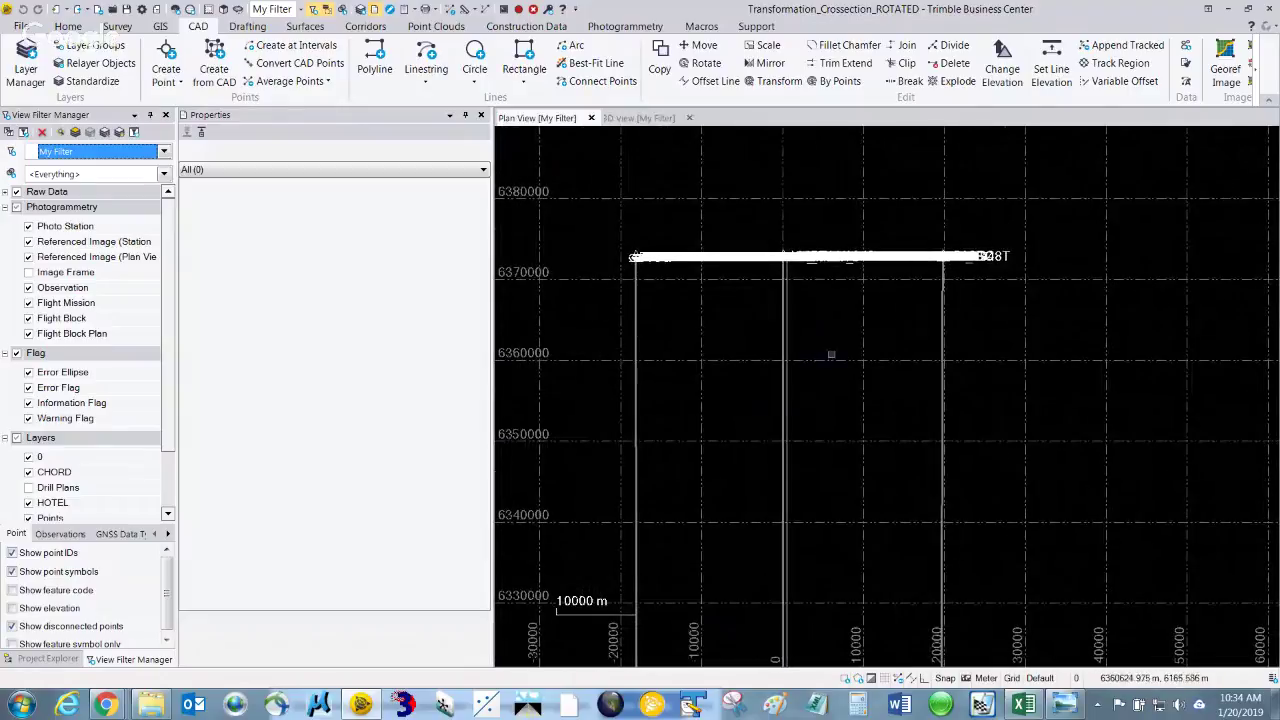
{"action": "scroll", "coordinate": [778, 250], "scroll_direction": "up", "scroll_amount": 3}
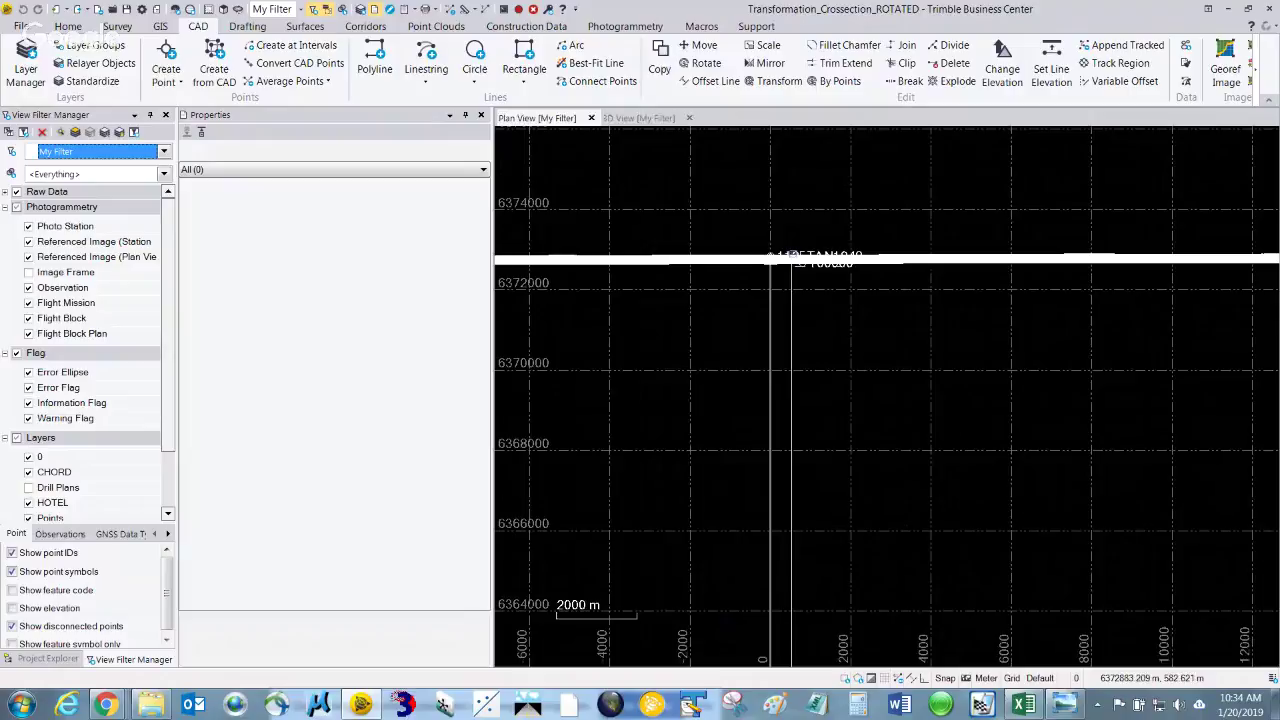
{"action": "mouse_move", "coordinate": [786, 250]}
{"action": "left_click", "coordinate": [1064, 704]}
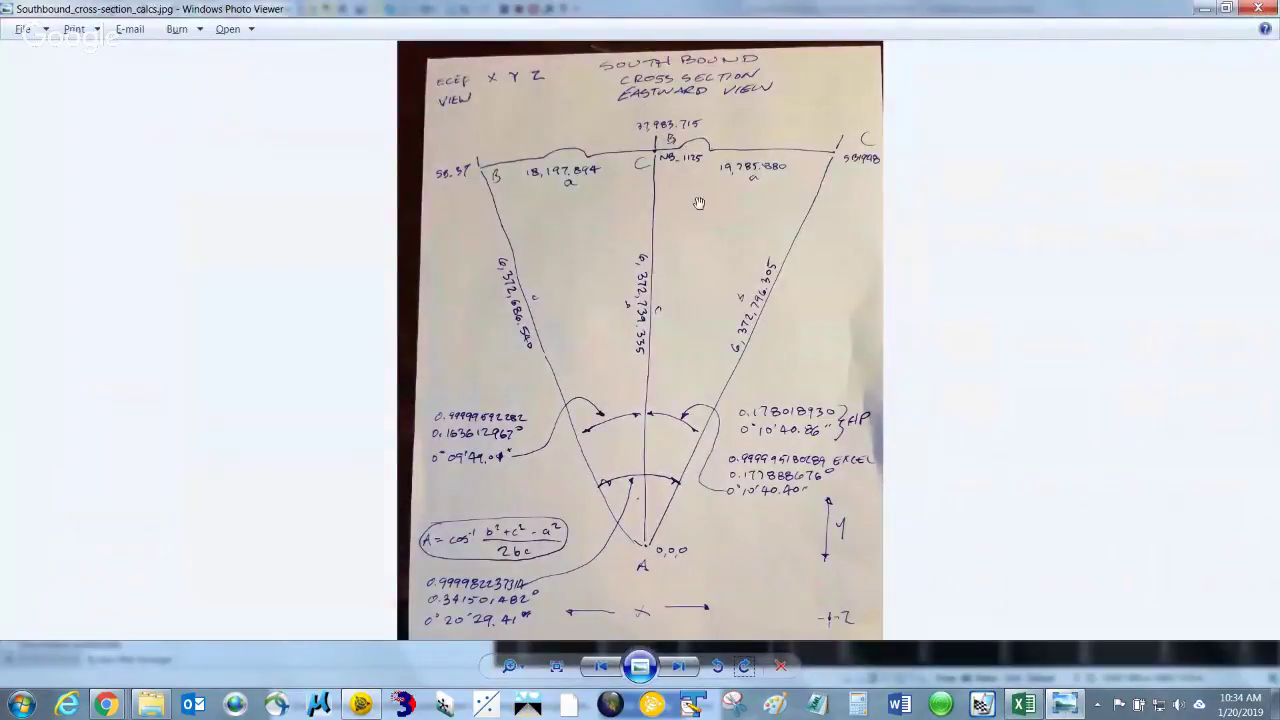
{"action": "left_click", "coordinate": [1265, 10]}
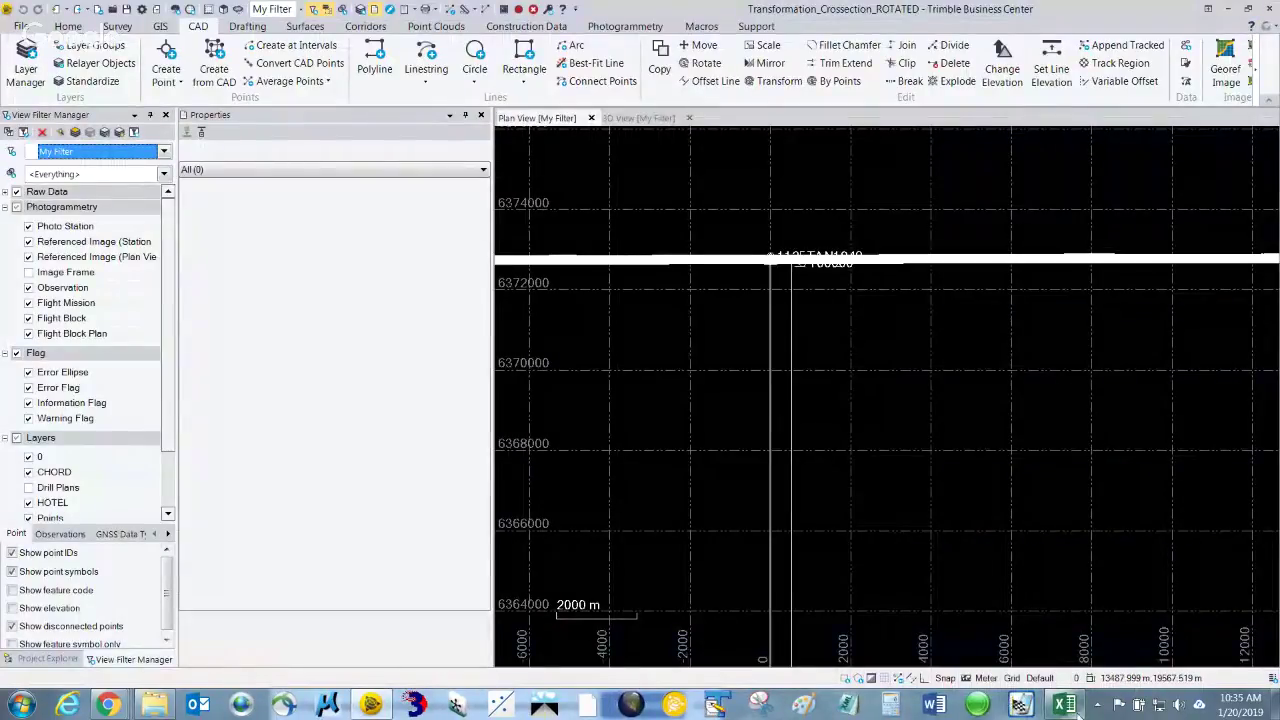
Open Gmail in Chrome and delete the Twitter notifications message from the inbox
{"action": "mouse_move", "coordinate": [1079, 712]}
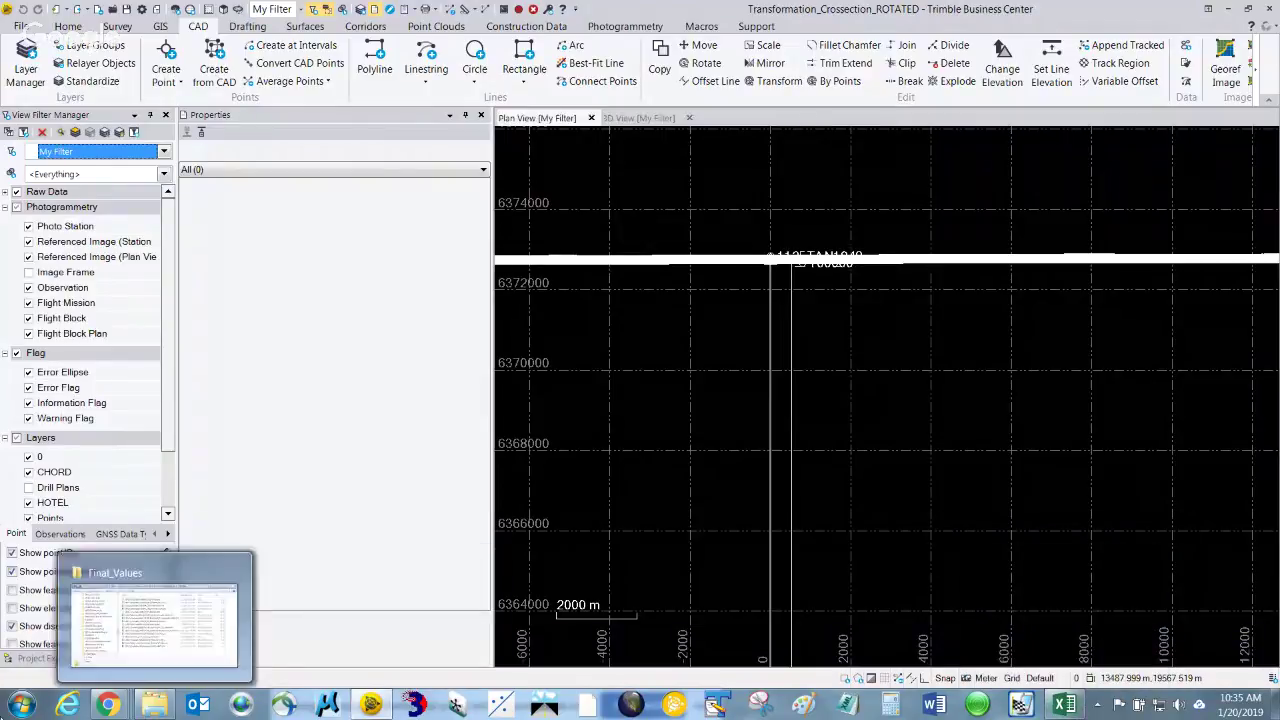
{"action": "mouse_move", "coordinate": [113, 712]}
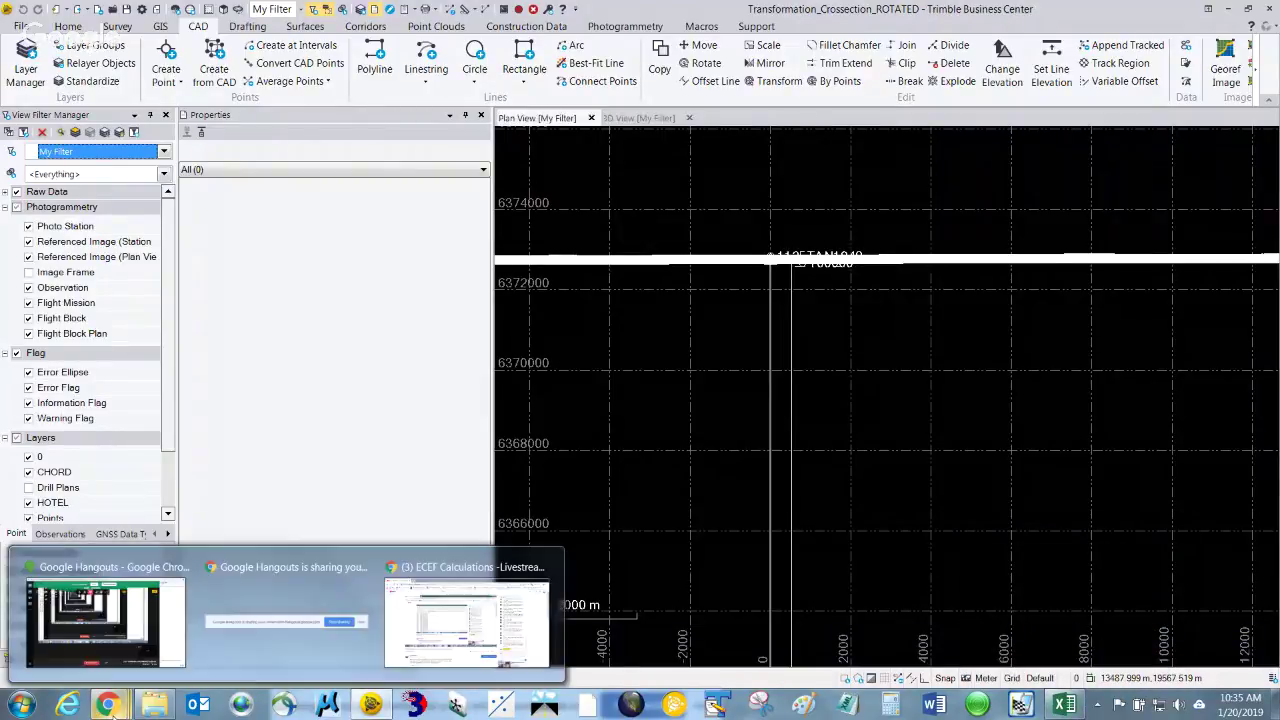
{"action": "right_click", "coordinate": [107, 705]}
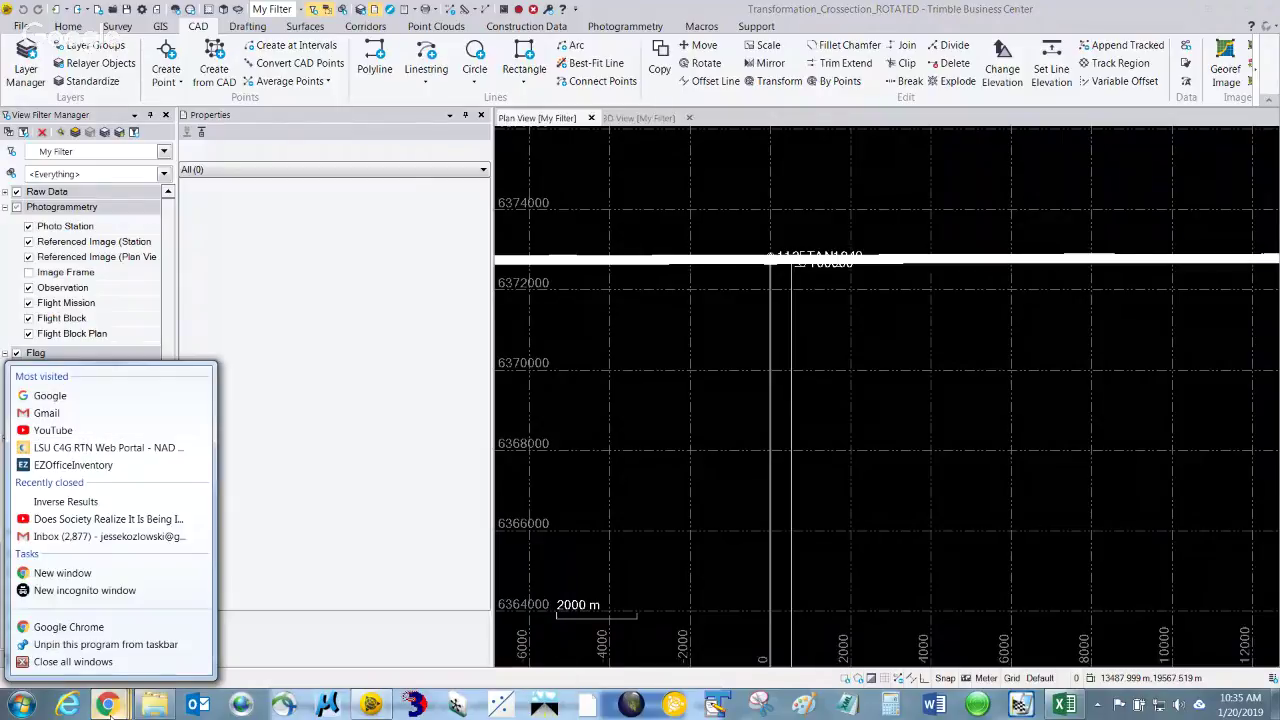
{"action": "left_click", "coordinate": [62, 414]}
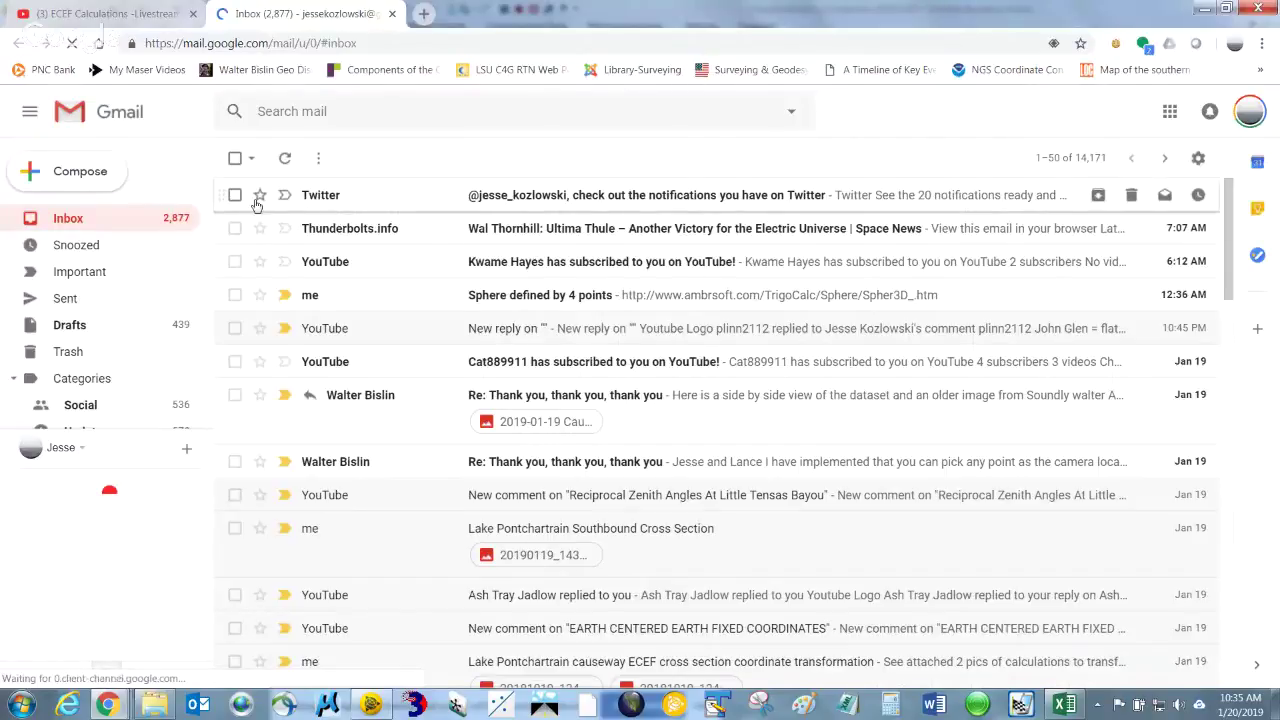
{"action": "left_click", "coordinate": [235, 195]}
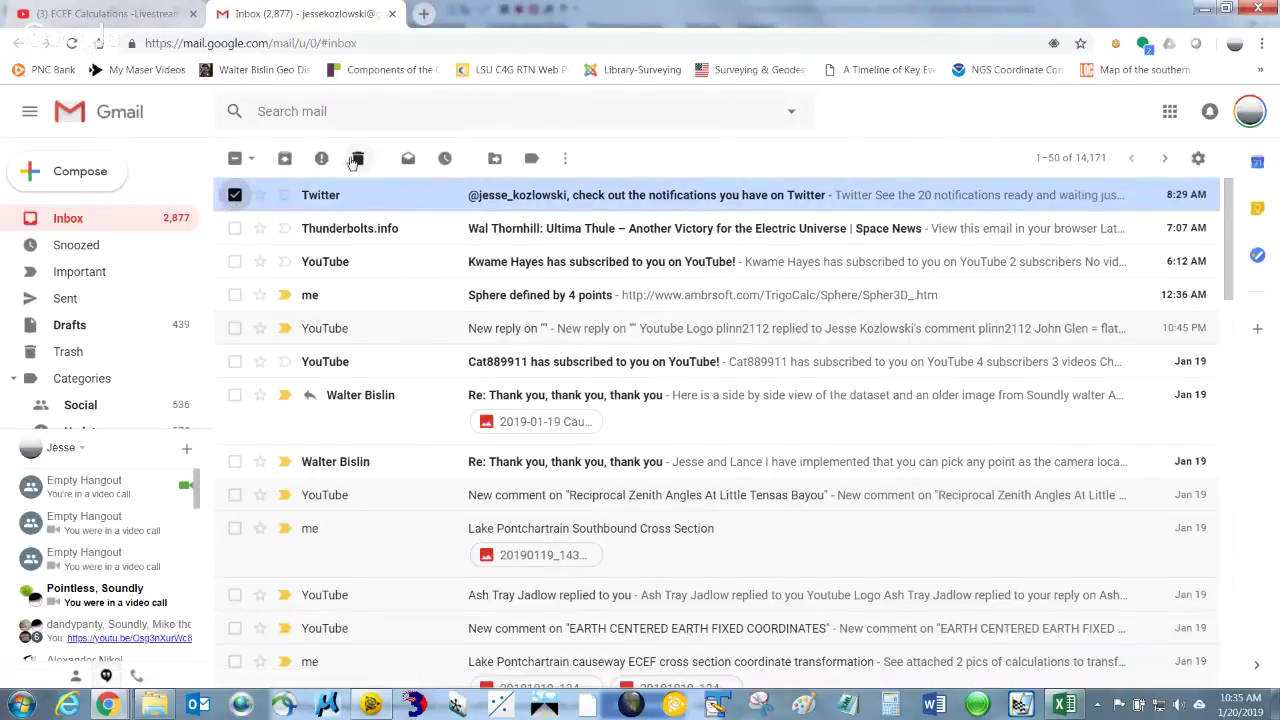
{"action": "left_click", "coordinate": [358, 158]}
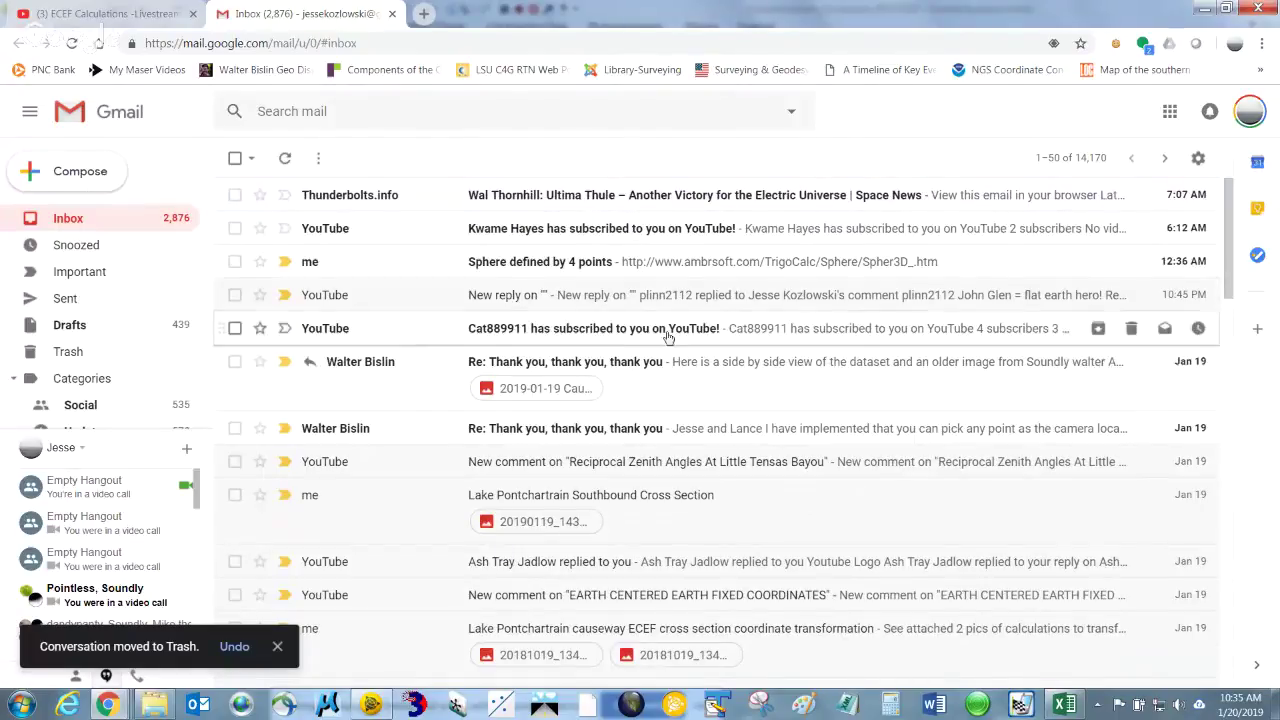
View the attachment 2019-01-19 Causeway DataSet and Reality.PNG in the "Thank you, thank you, thank you" email thread, close Gmail and return to Trimble Business Center
{"action": "left_click", "coordinate": [785, 391]}
{"action": "scroll", "coordinate": [733, 345], "scroll_direction": "down", "scroll_amount": 3}
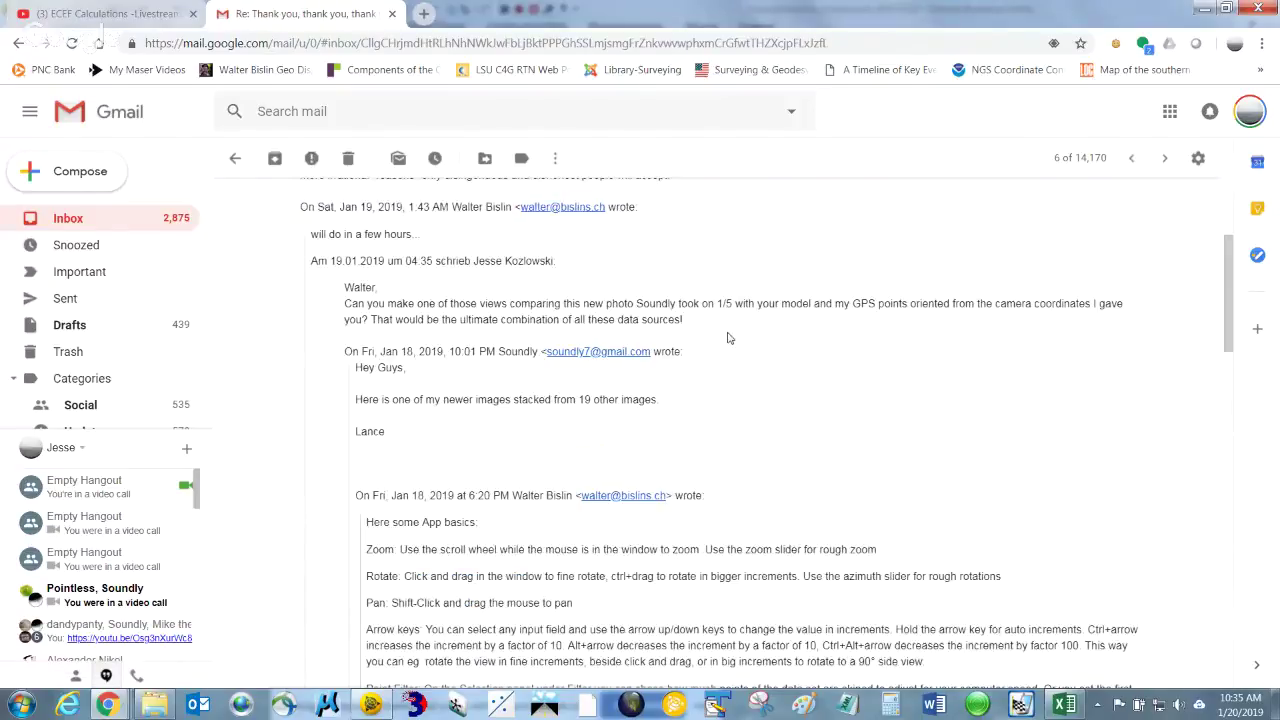
{"action": "scroll", "coordinate": [729, 338], "scroll_direction": "down", "scroll_amount": 20}
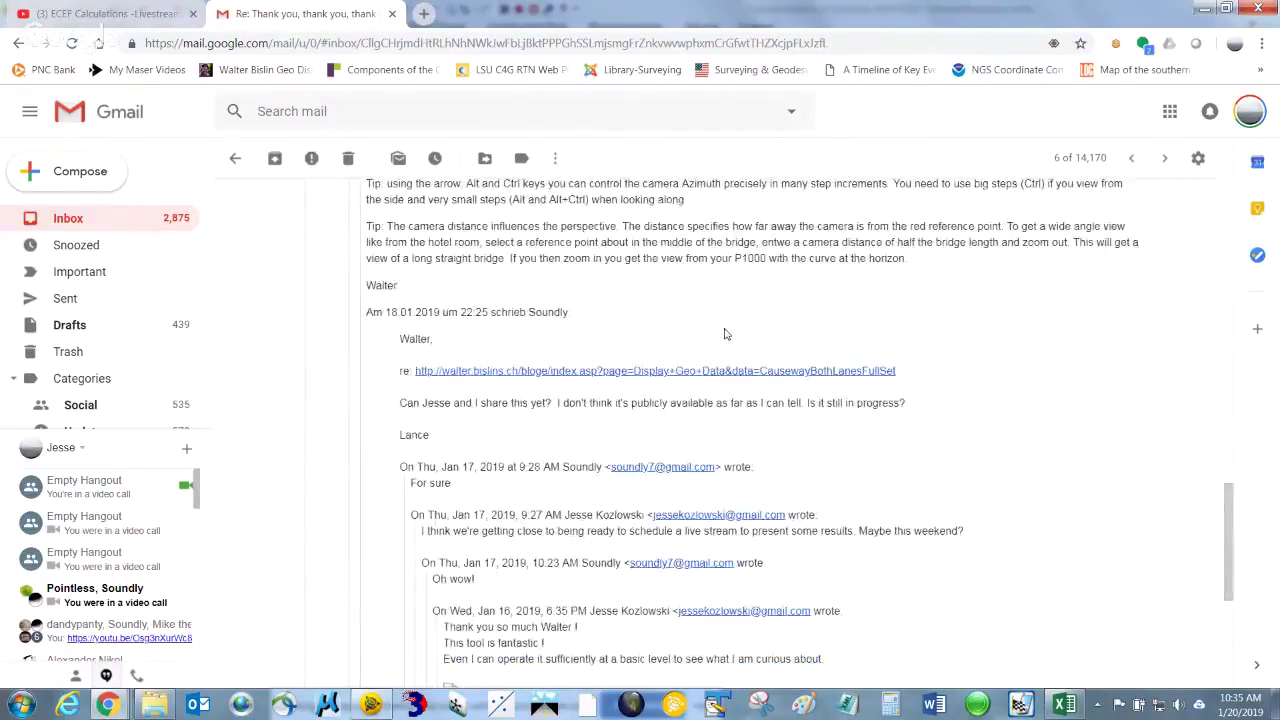
{"action": "left_click", "coordinate": [336, 436]}
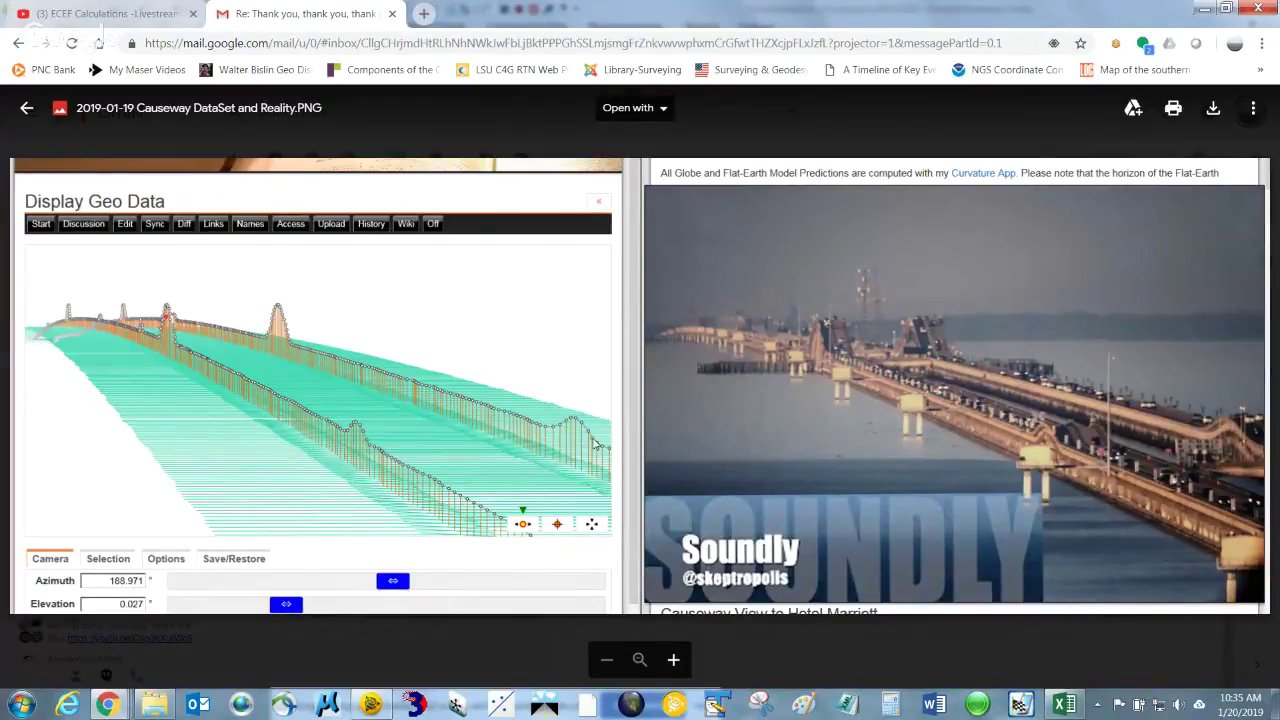
{"action": "left_click", "coordinate": [393, 14]}
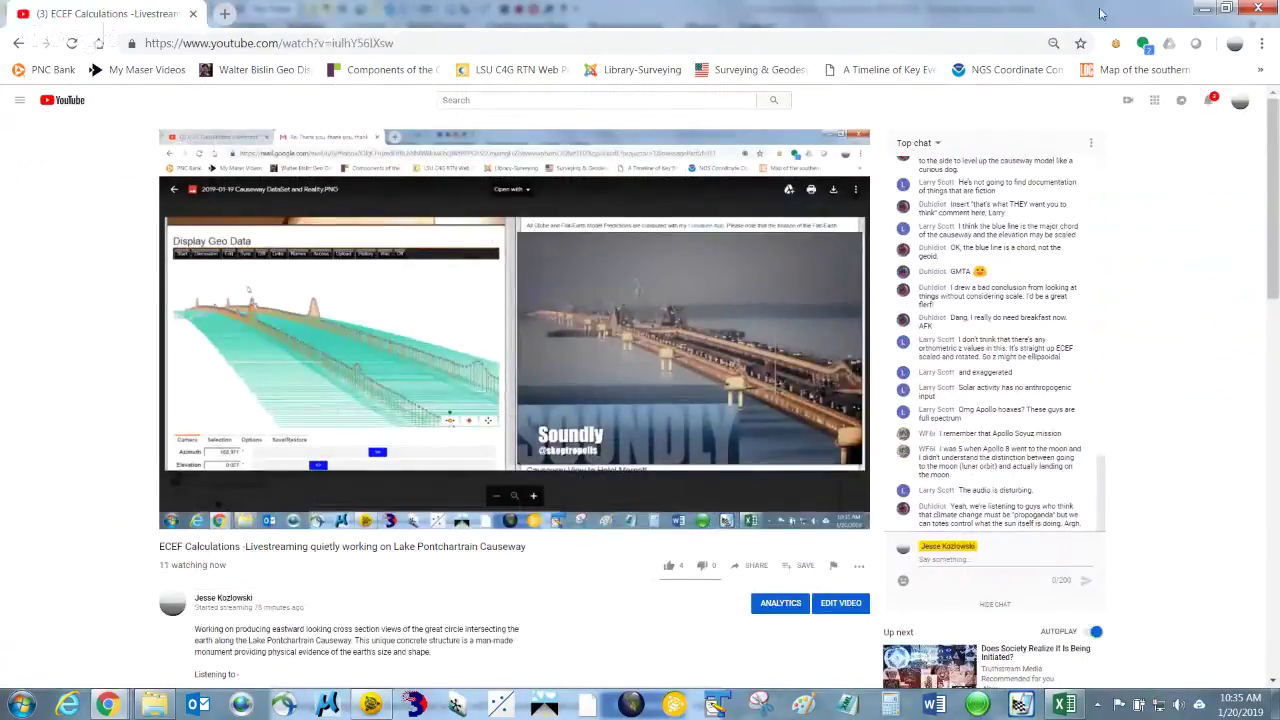
{"action": "left_click", "coordinate": [1206, 12]}
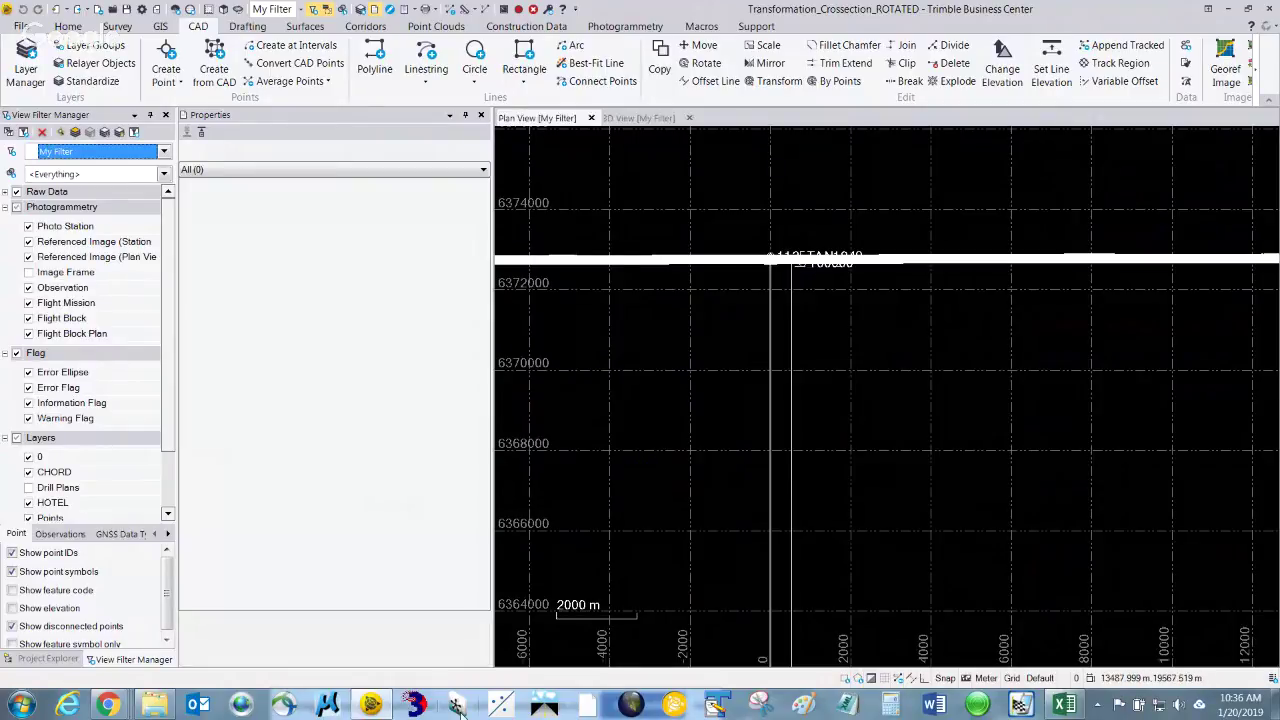
{"action": "mouse_move", "coordinate": [366, 708]}
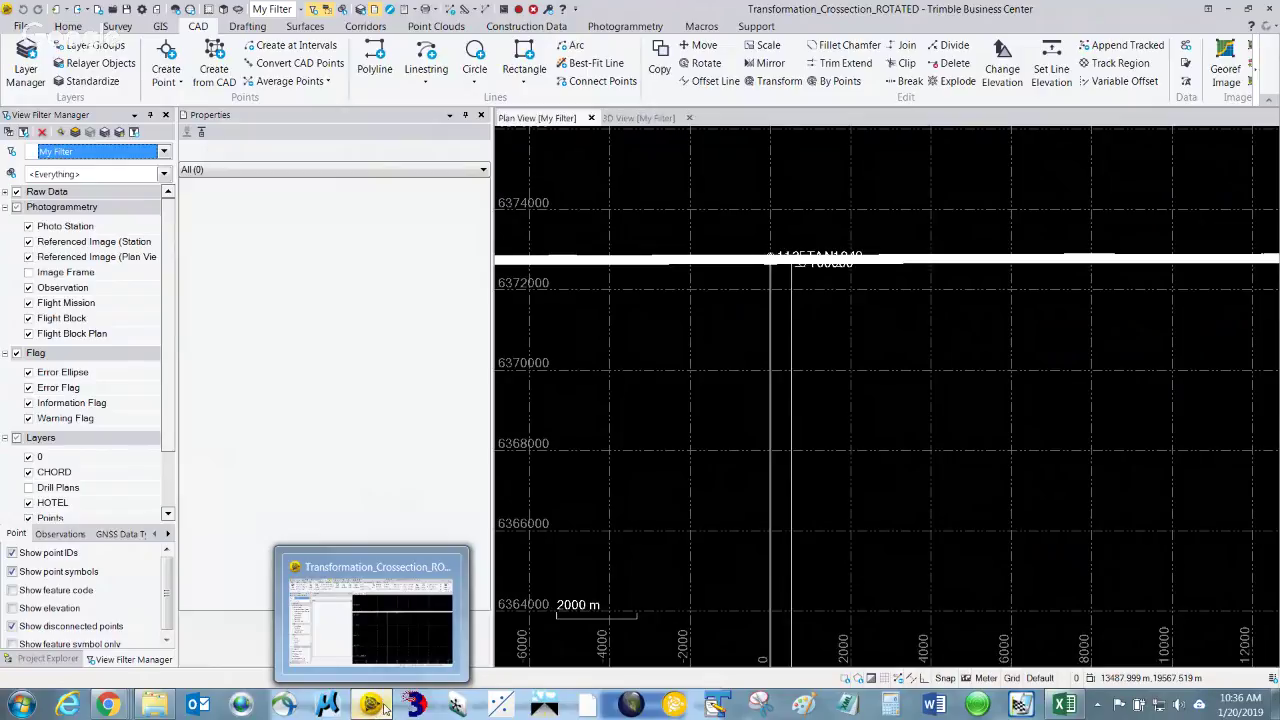
Show the causeway points and chord lines in the 3D view from the Top orientation
{"action": "left_click", "coordinate": [638, 118]}
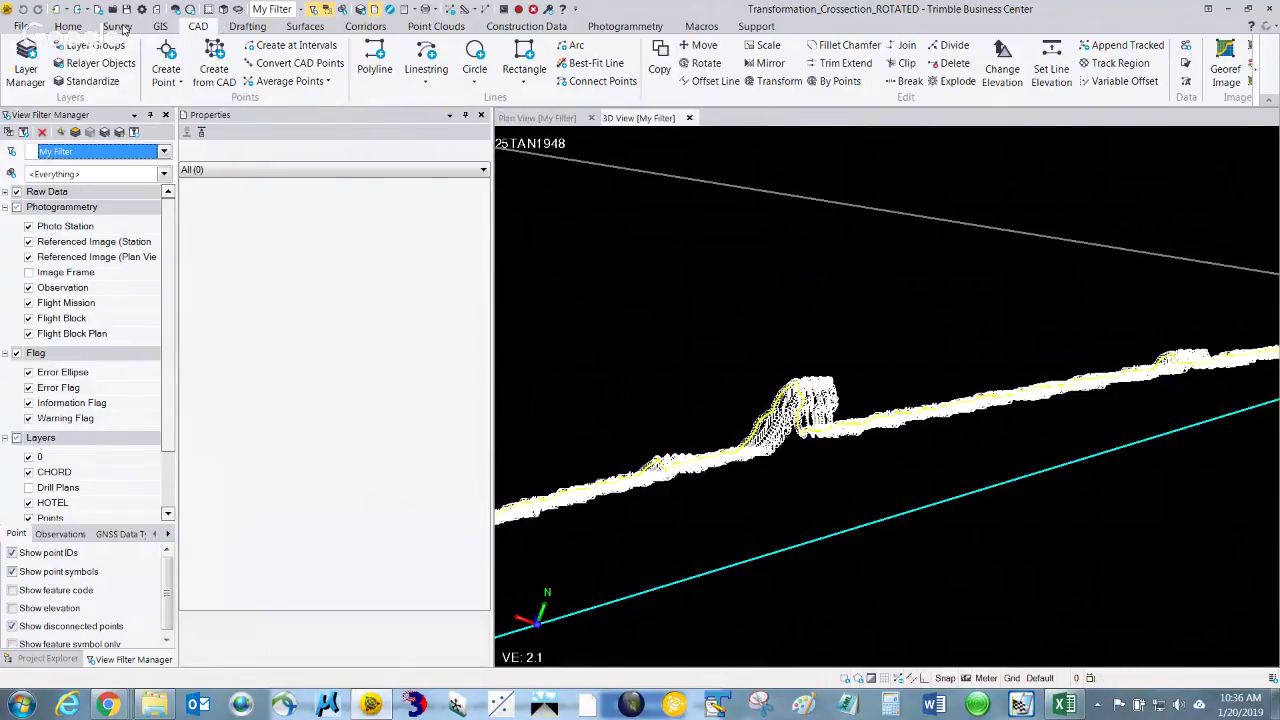
{"action": "left_click", "coordinate": [68, 26]}
{"action": "left_click", "coordinate": [385, 81]}
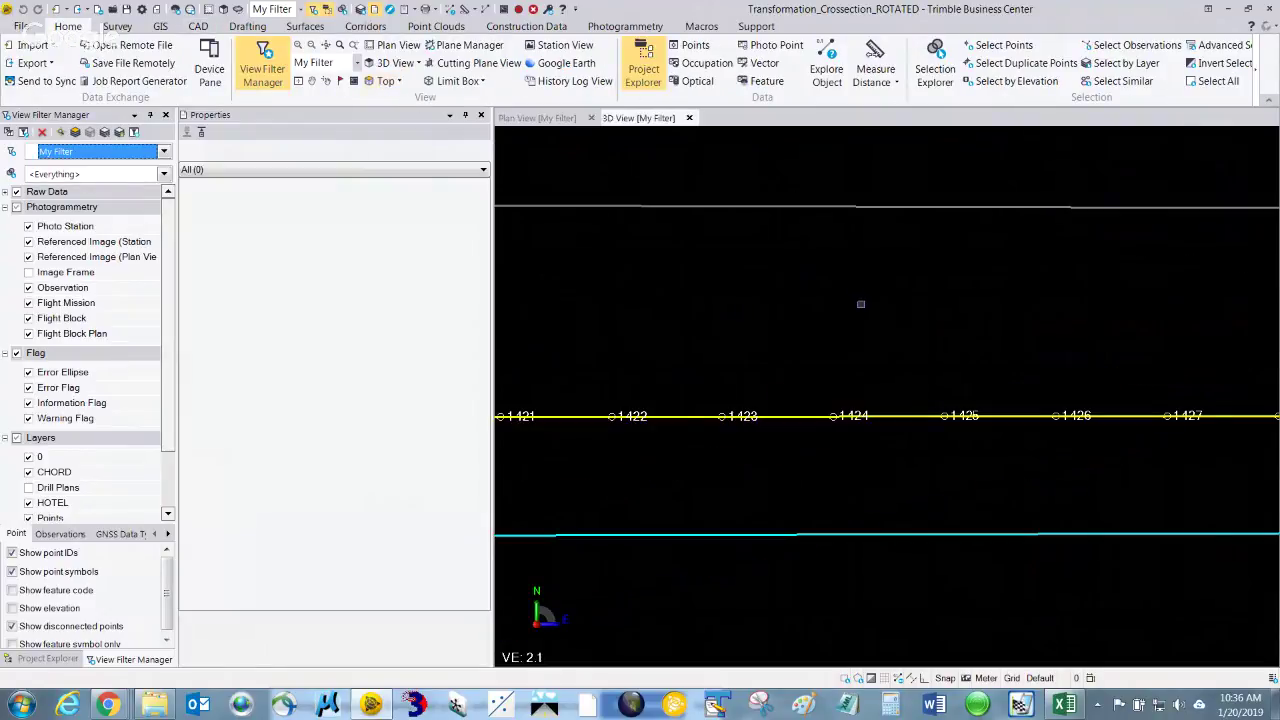
{"action": "scroll", "coordinate": [860, 304], "scroll_direction": "down", "scroll_amount": 2}
{"action": "scroll", "coordinate": [858, 298], "scroll_direction": "down", "scroll_amount": 6}
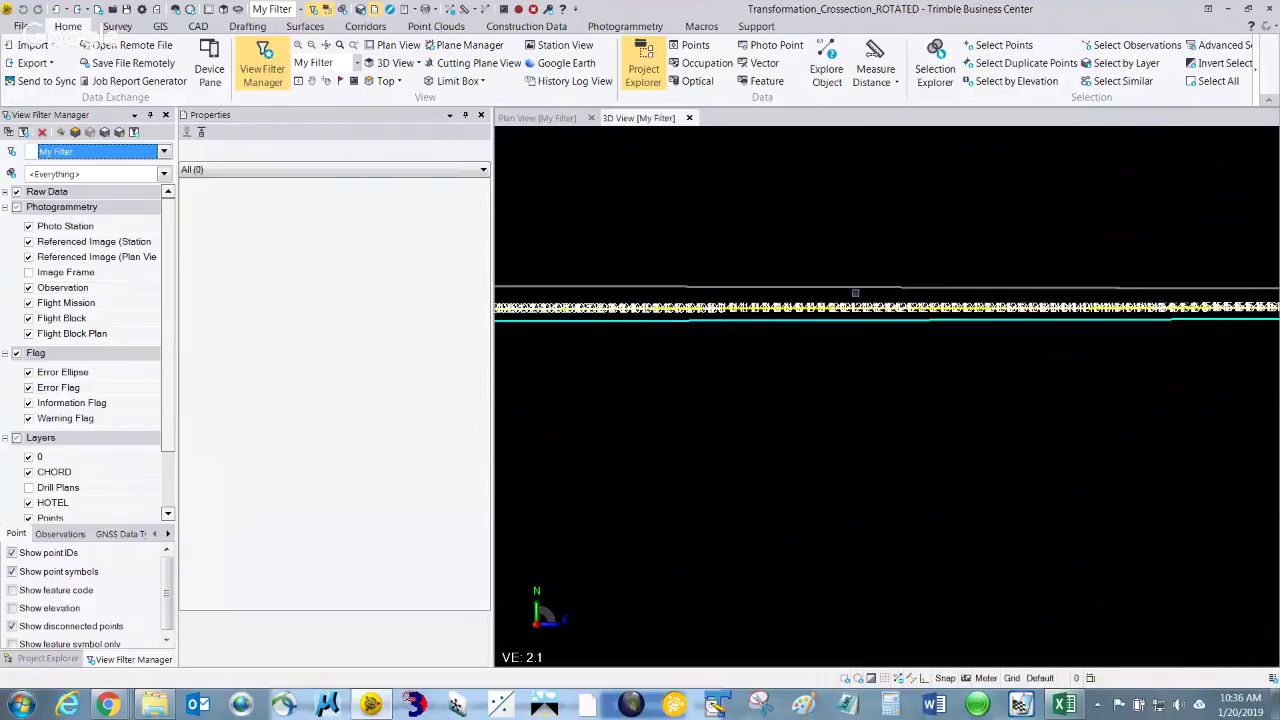
Examine the causeway points and radial lines in the 3D view from the side and along the alignment
{"action": "scroll", "coordinate": [1044, 292], "scroll_direction": "up", "scroll_amount": 5}
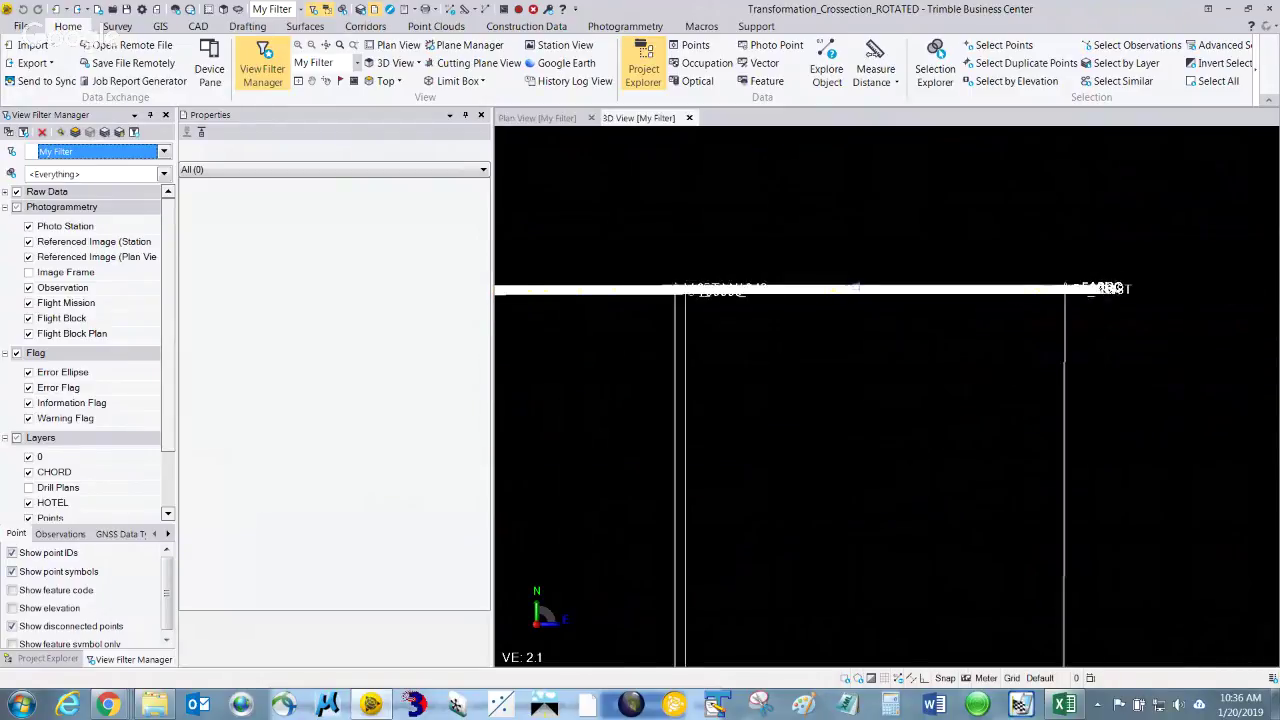
{"action": "scroll", "coordinate": [1044, 297], "scroll_direction": "down", "scroll_amount": 4}
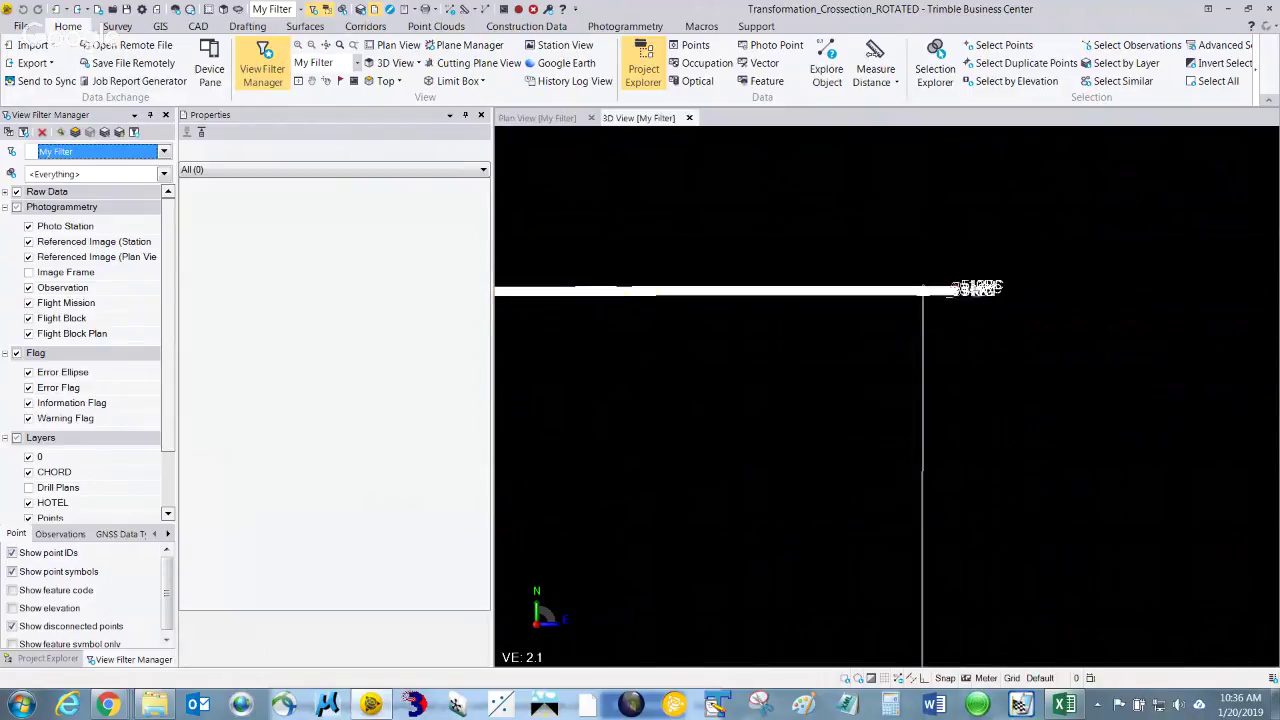
{"action": "middle_click_drag", "start_coordinate": [940, 348], "coordinate": [918, 371]}
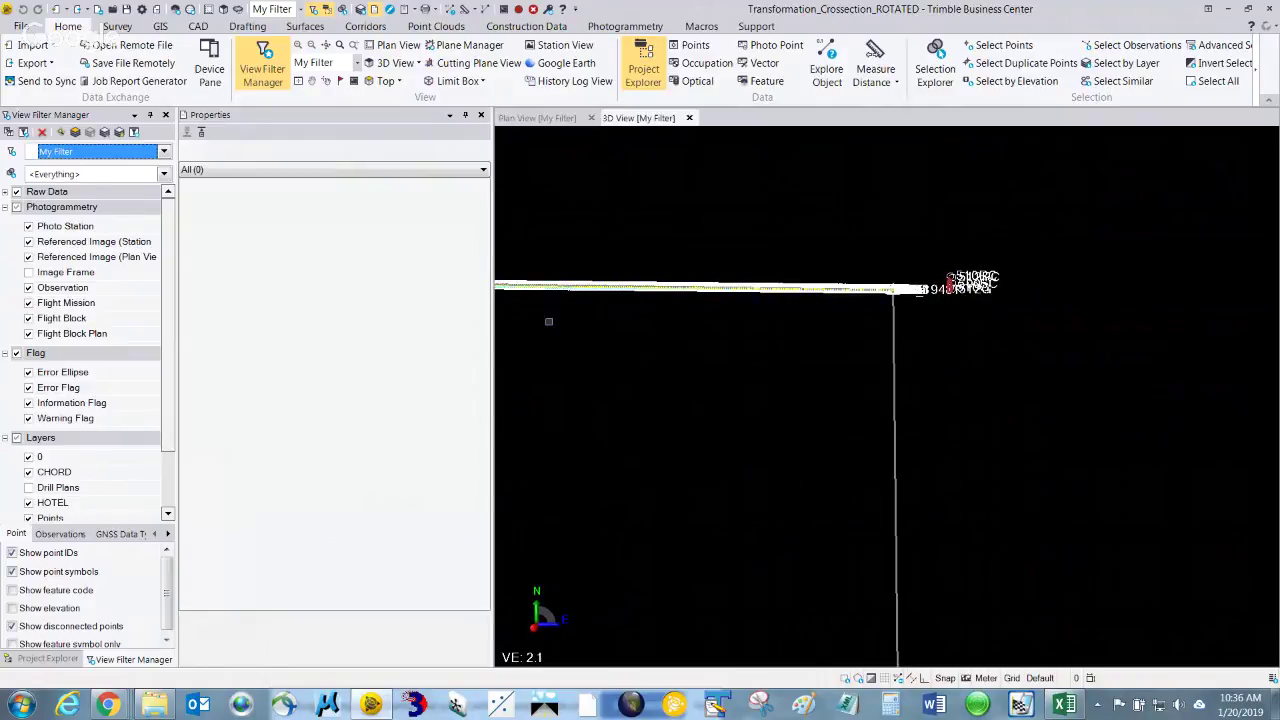
{"action": "scroll", "coordinate": [577, 322], "scroll_direction": "down", "scroll_amount": 3}
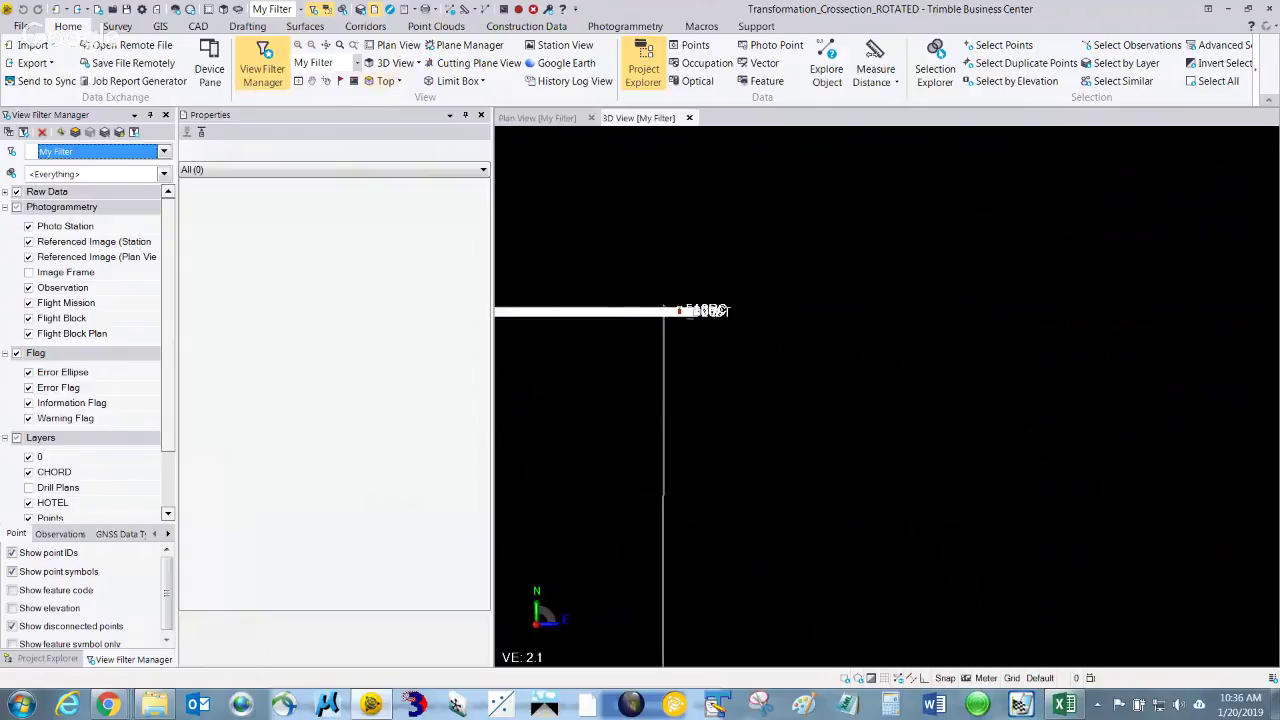
{"action": "middle_click_drag", "start_coordinate": [766, 343], "coordinate": [664, 357]}
{"action": "middle_click_drag", "start_coordinate": [730, 332], "coordinate": [1061, 509]}
{"action": "middle_click_drag", "start_coordinate": [810, 275], "coordinate": [812, 221]}
{"action": "middle_click_drag", "start_coordinate": [853, 269], "coordinate": [741, 269]}
{"action": "middle_click_drag", "start_coordinate": [647, 256], "coordinate": [623, 237]}
{"action": "middle_click_drag", "start_coordinate": [944, 451], "coordinate": [909, 429]}
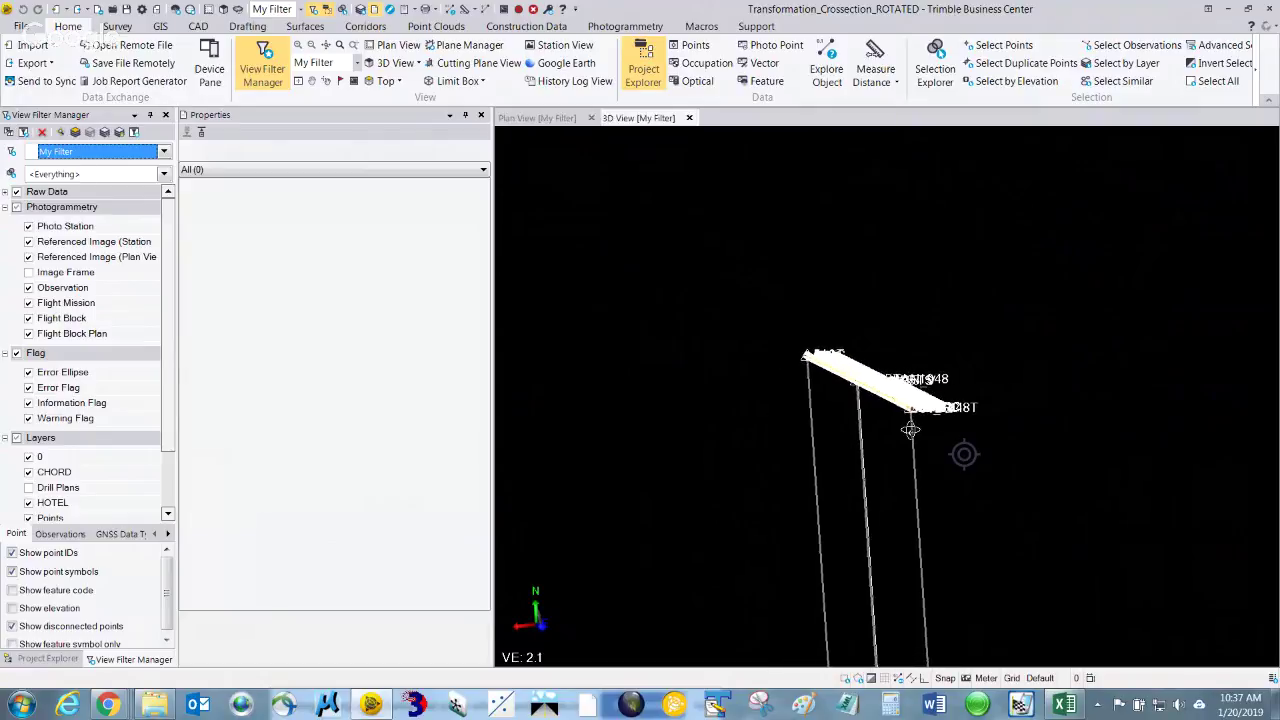
{"action": "scroll", "coordinate": [889, 406], "scroll_direction": "up", "scroll_amount": 4}
{"action": "scroll", "coordinate": [885, 398], "scroll_direction": "up", "scroll_amount": 1}
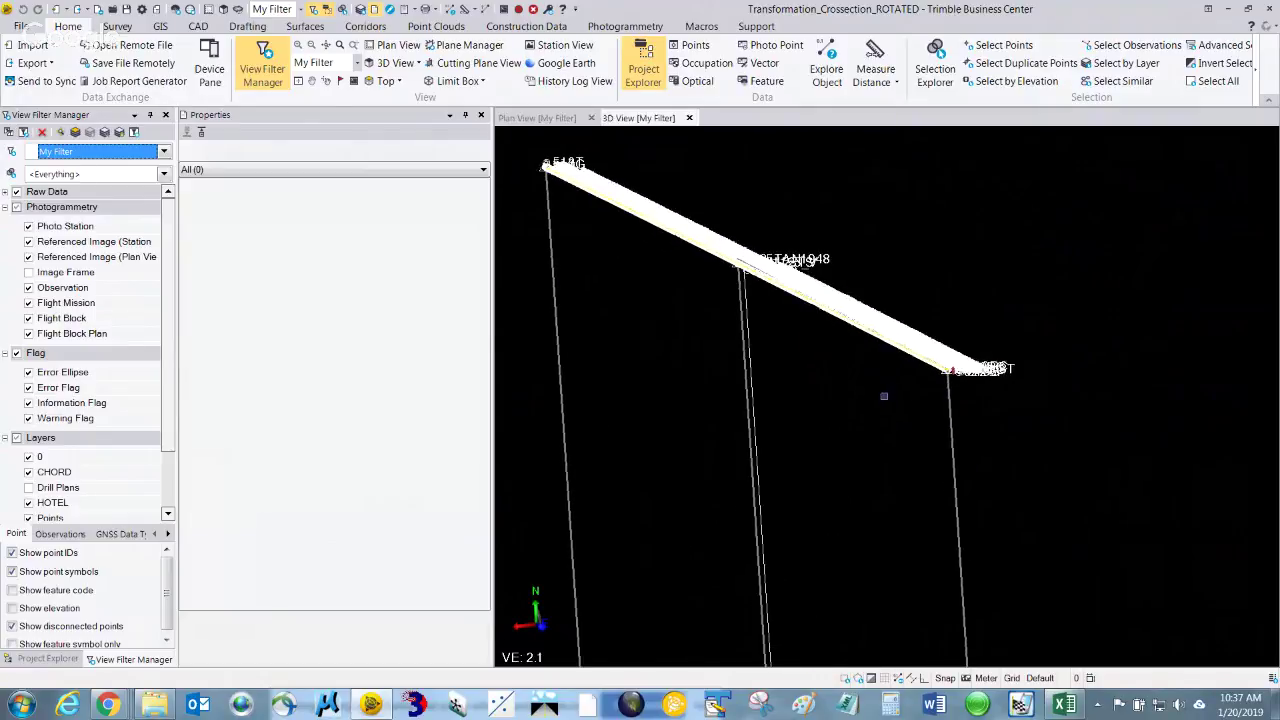
Turn off the point IDs and examine the causeway's curve against the cyan chord line in the 3D view
{"action": "left_click", "coordinate": [12, 553]}
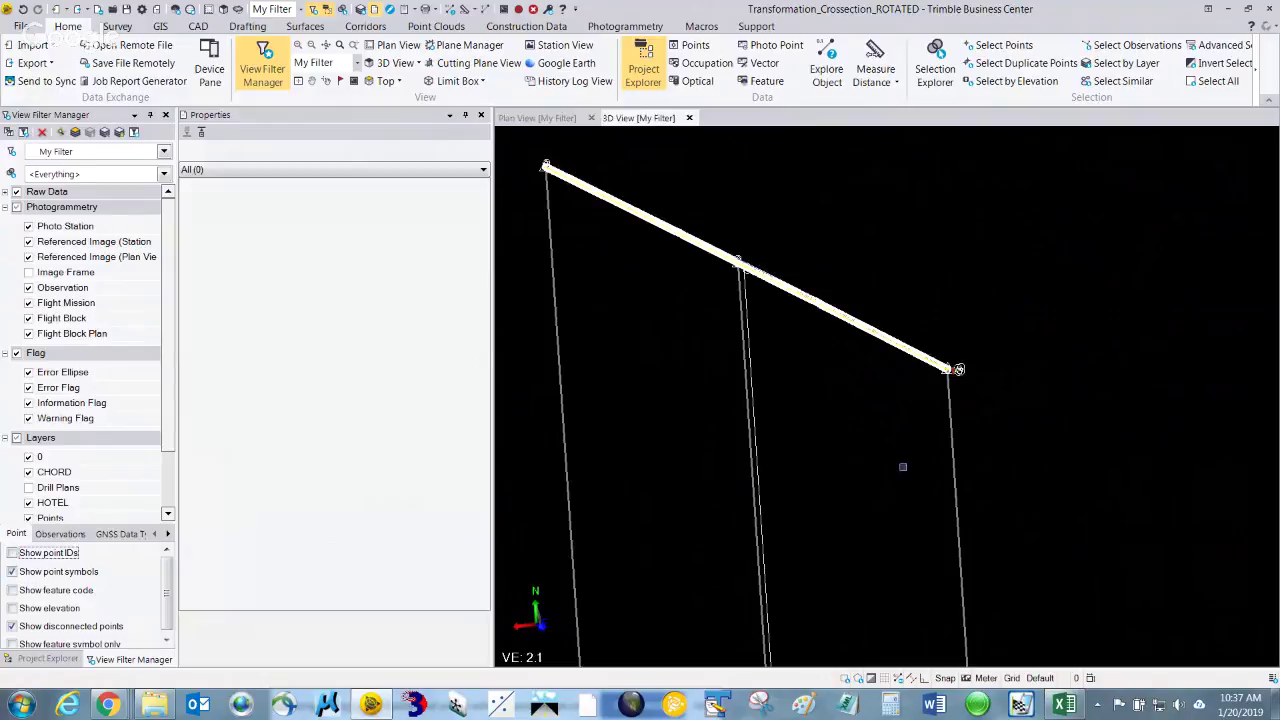
{"action": "middle_click_drag", "start_coordinate": [888, 413], "coordinate": [1003, 477]}
{"action": "middle_click_drag", "start_coordinate": [846, 292], "coordinate": [856, 294]}
{"action": "middle_click_drag", "start_coordinate": [1200, 504], "coordinate": [1200, 514]}
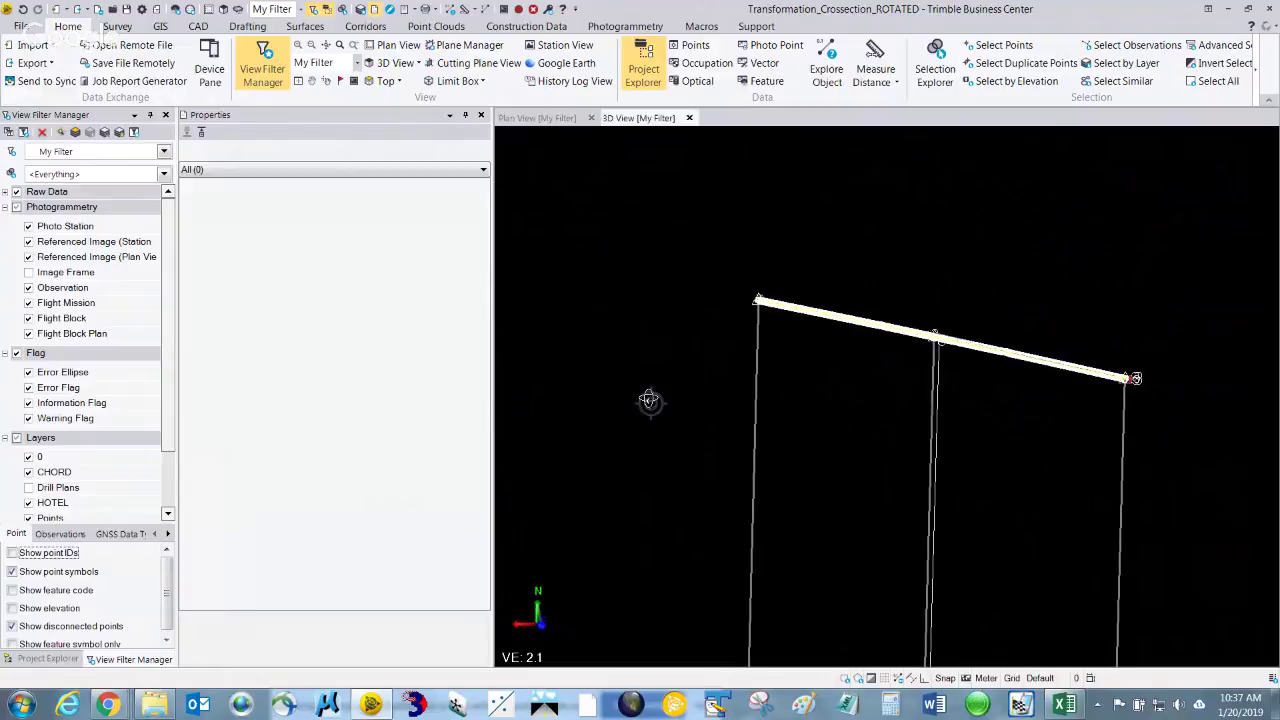
{"action": "middle_click_drag", "start_coordinate": [1174, 427], "coordinate": [980, 343]}
{"action": "middle_click_drag", "start_coordinate": [833, 393], "coordinate": [969, 502]}
{"action": "scroll", "coordinate": [971, 500], "scroll_direction": "down", "scroll_amount": 2}
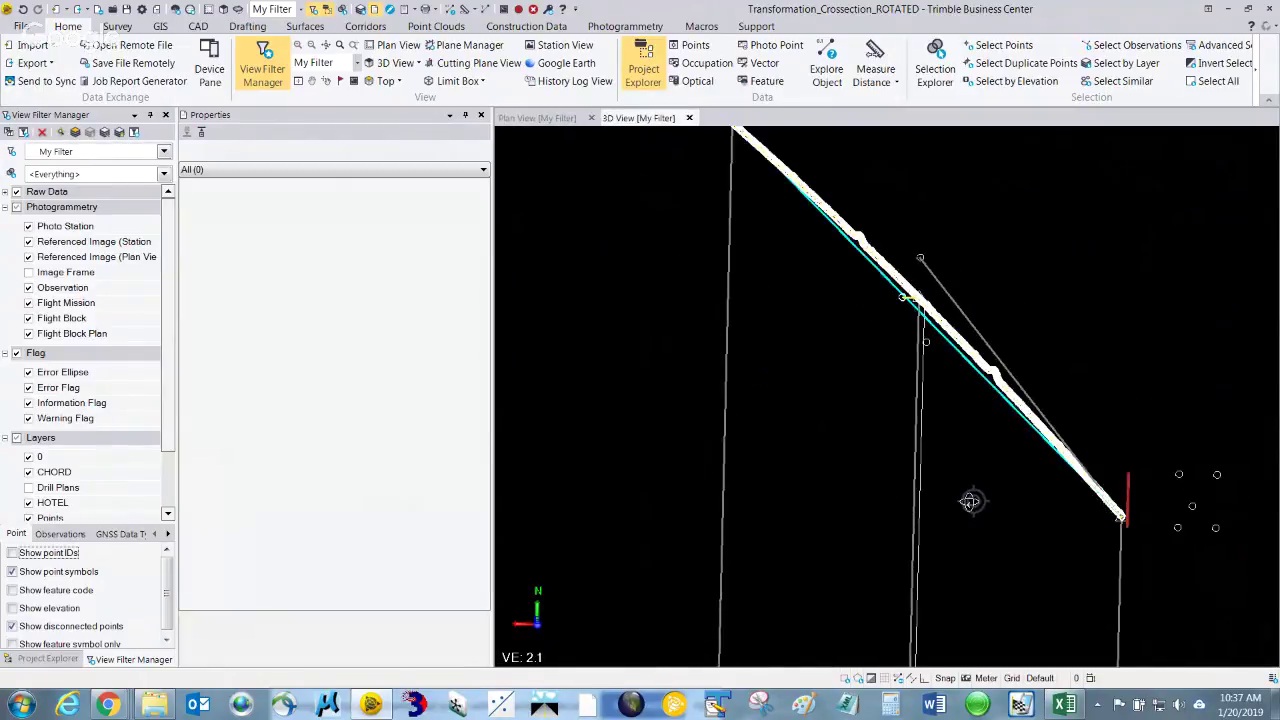
{"action": "middle_click_drag", "start_coordinate": [760, 360], "coordinate": [764, 360], "text": "shift"}
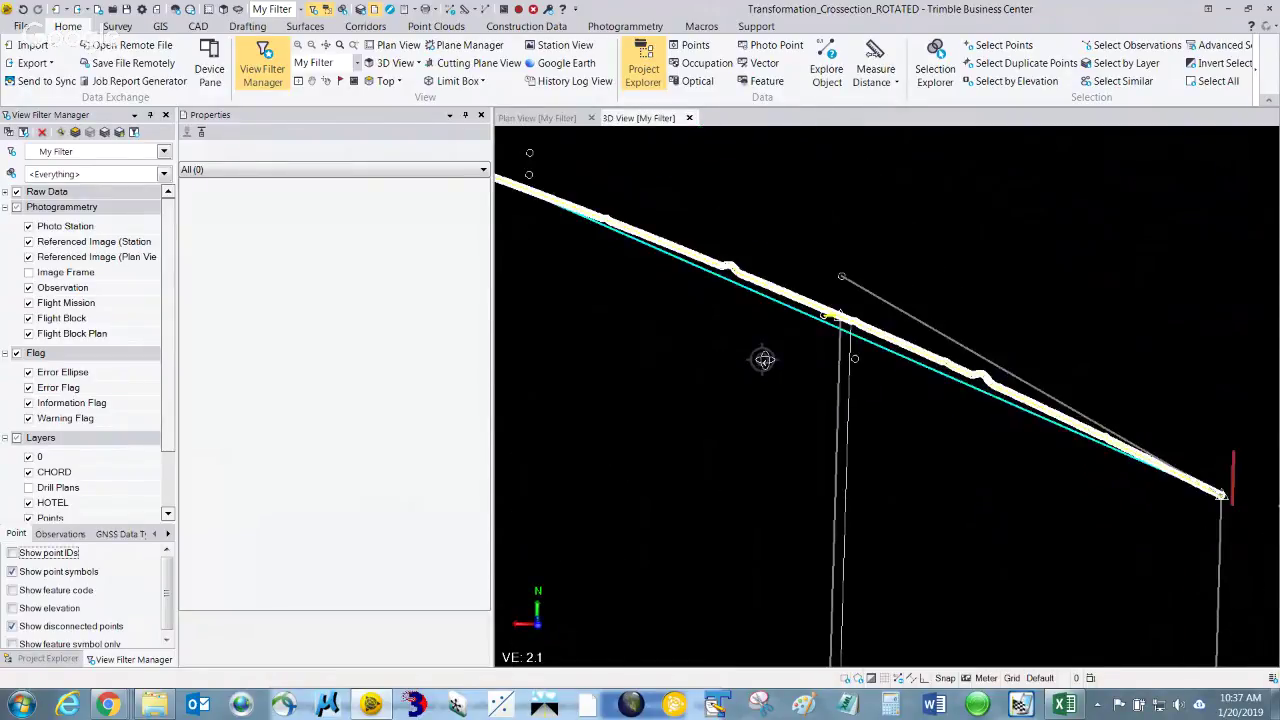
{"action": "middle_click_drag", "start_coordinate": [1141, 338], "coordinate": [1139, 336], "text": "shift"}
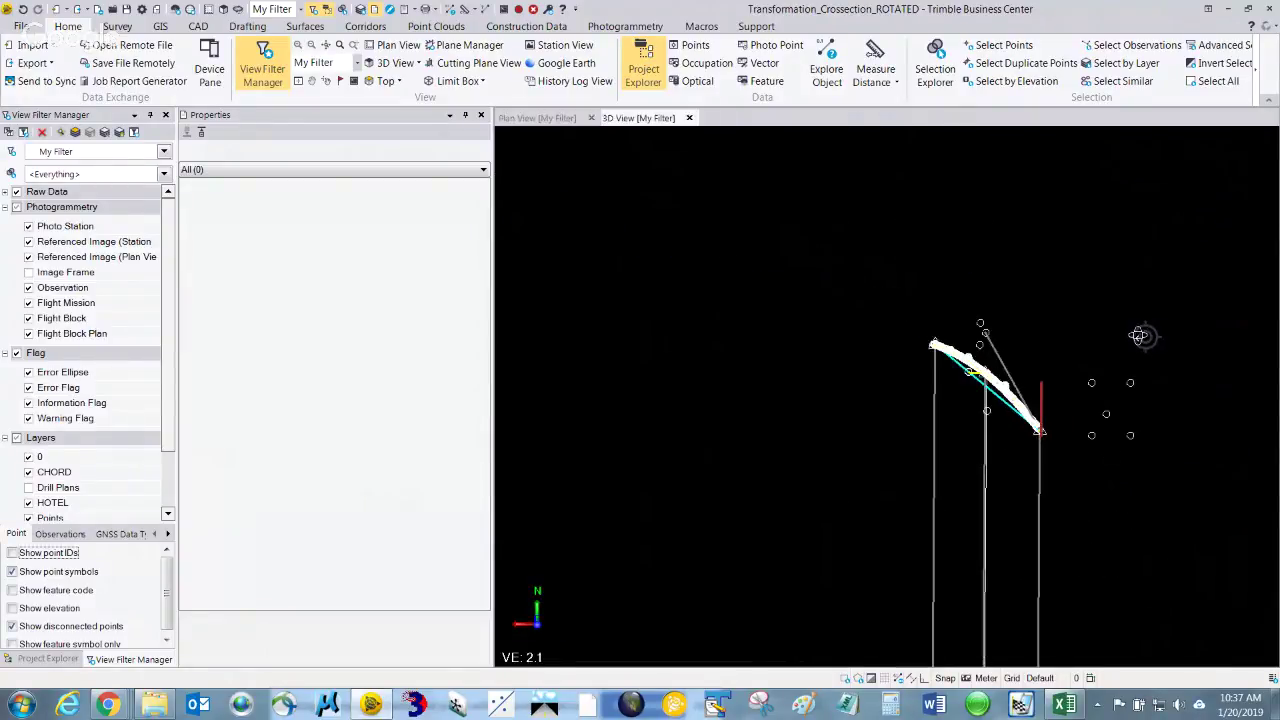
{"action": "scroll", "coordinate": [978, 399], "scroll_direction": "up", "scroll_amount": 5}
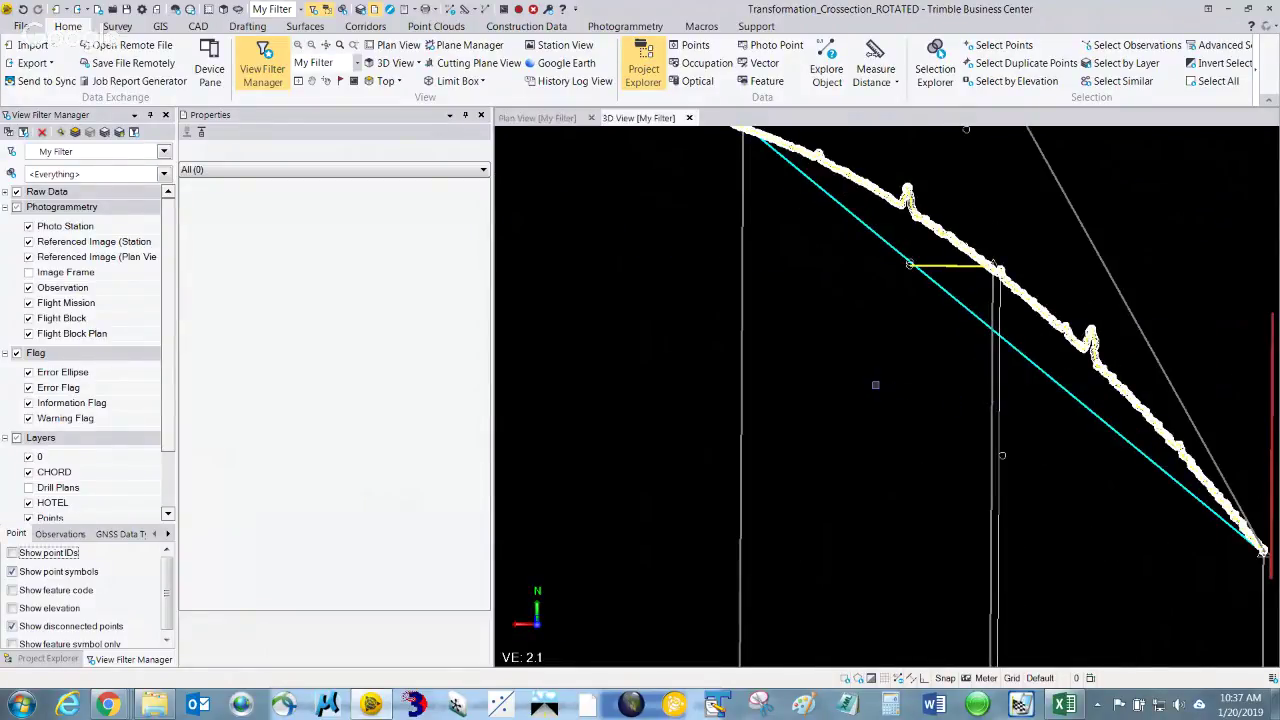
{"action": "scroll", "coordinate": [887, 397], "scroll_direction": "down", "scroll_amount": 3}
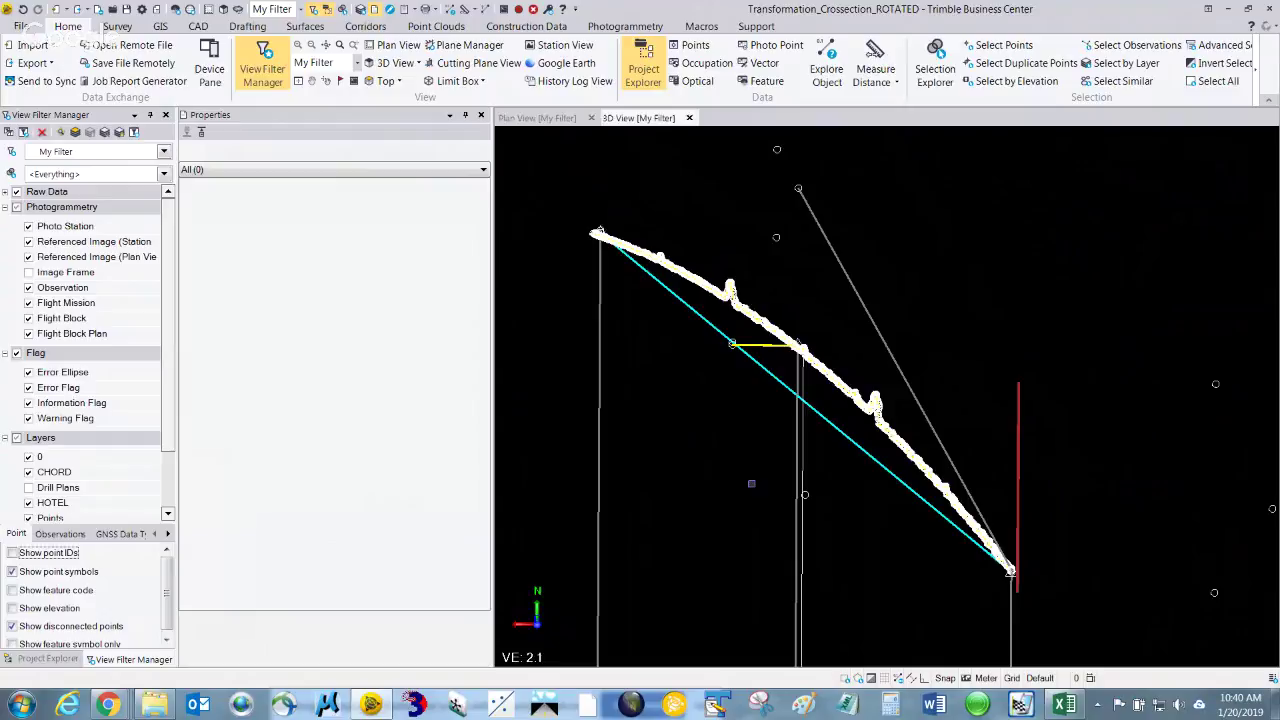
Close the Properties pane to widen the 3D view and turn off the point symbols
{"action": "left_click", "coordinate": [481, 116]}
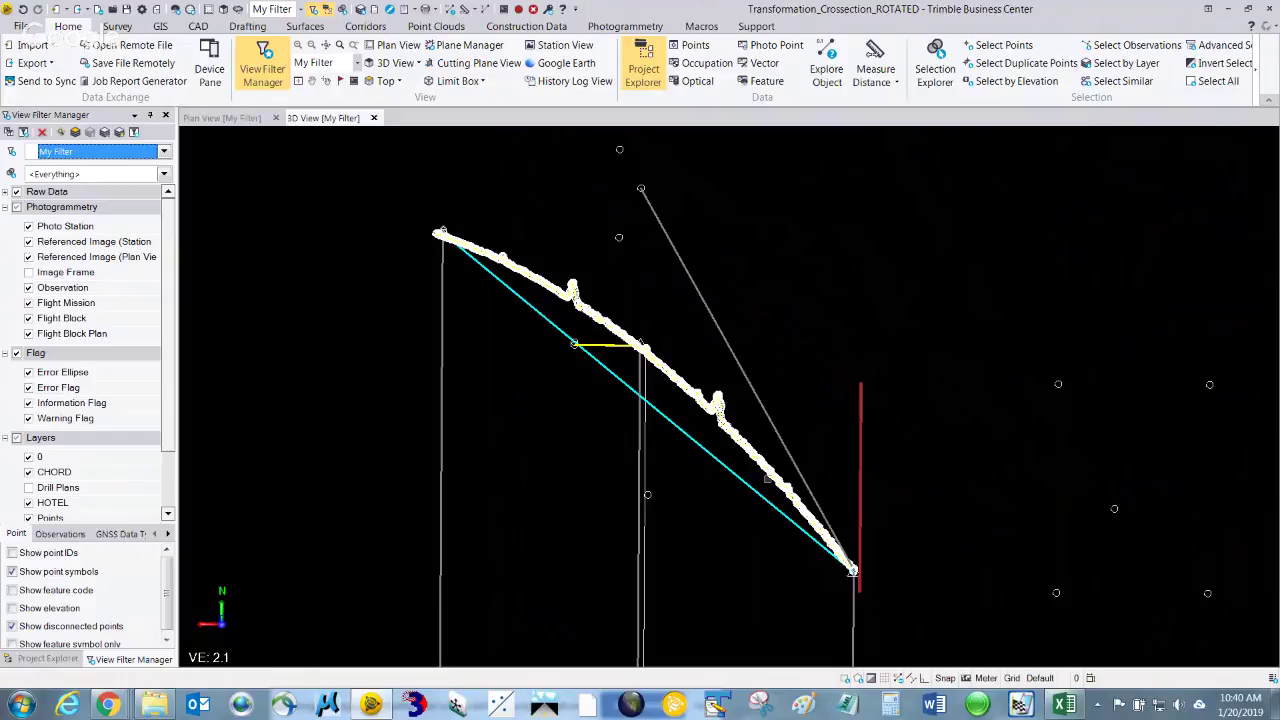
{"action": "middle_click_drag", "start_coordinate": [906, 447], "coordinate": [842, 445], "text": "shift"}
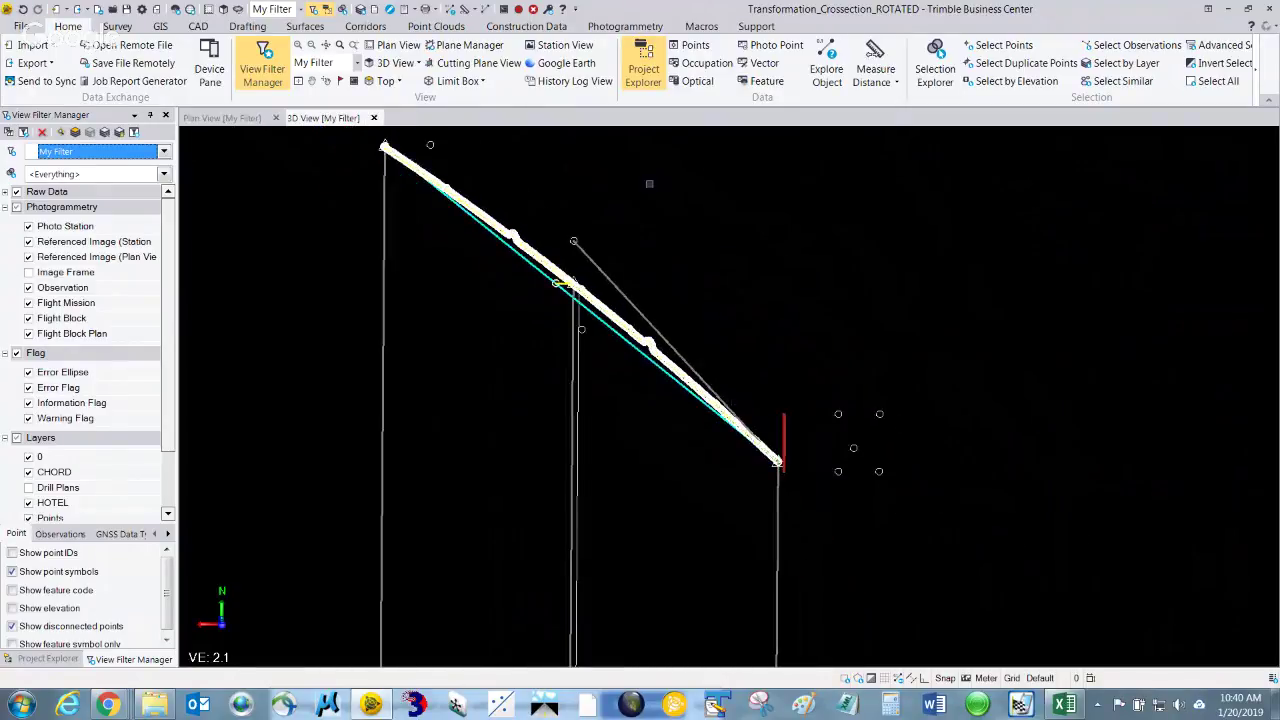
{"action": "middle_click_drag", "start_coordinate": [626, 203], "coordinate": [628, 201]}
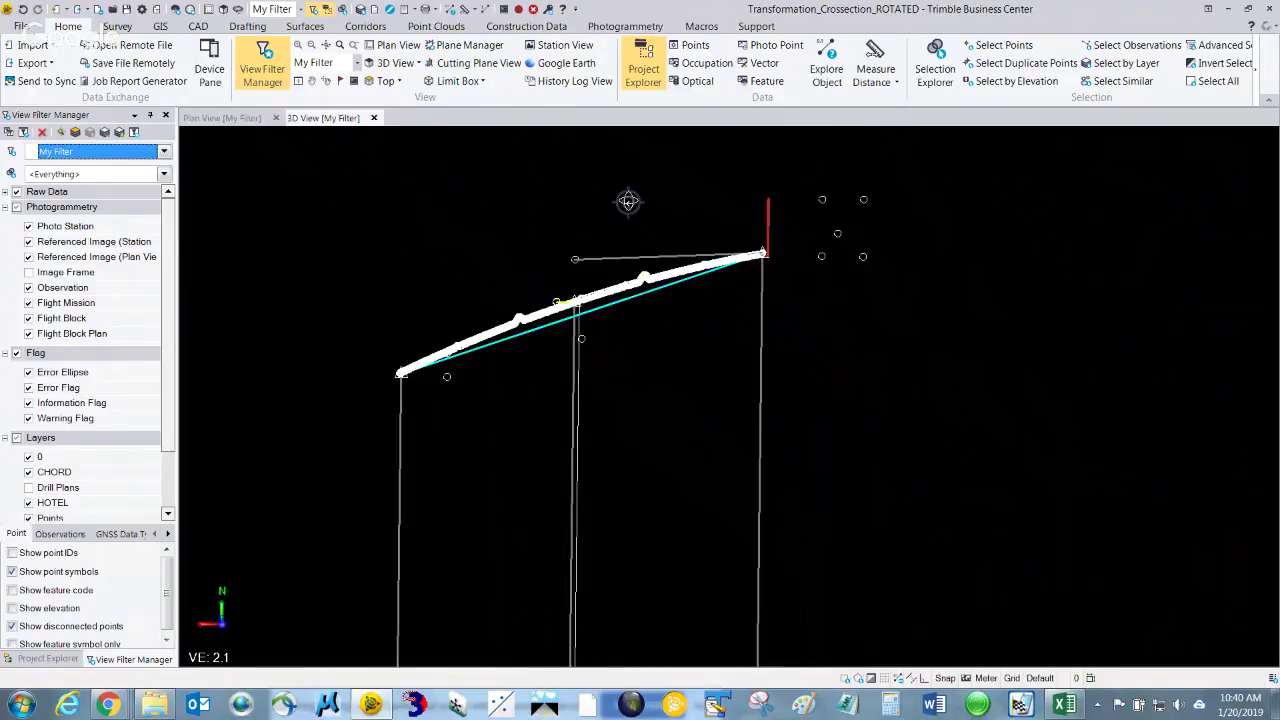
{"action": "middle_click_drag", "start_coordinate": [830, 293], "coordinate": [814, 438]}
{"action": "scroll", "coordinate": [649, 449], "scroll_direction": "up", "scroll_amount": 5}
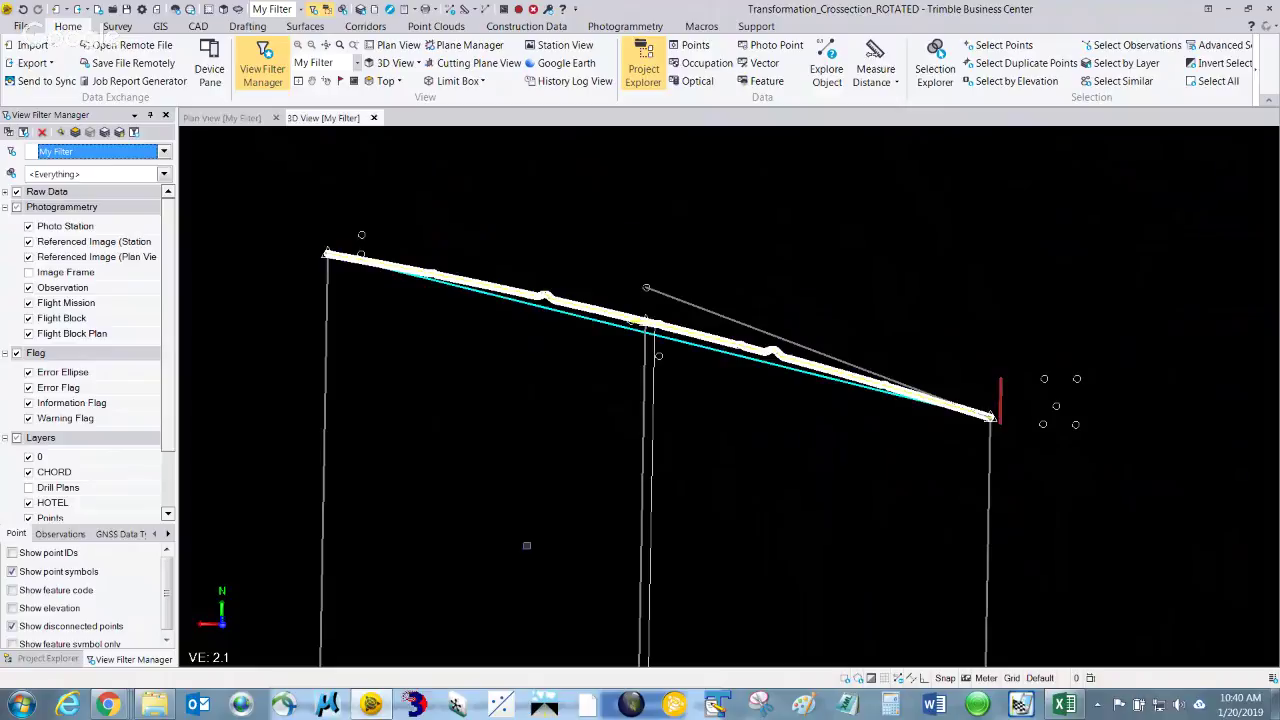
{"action": "left_click", "coordinate": [12, 571]}
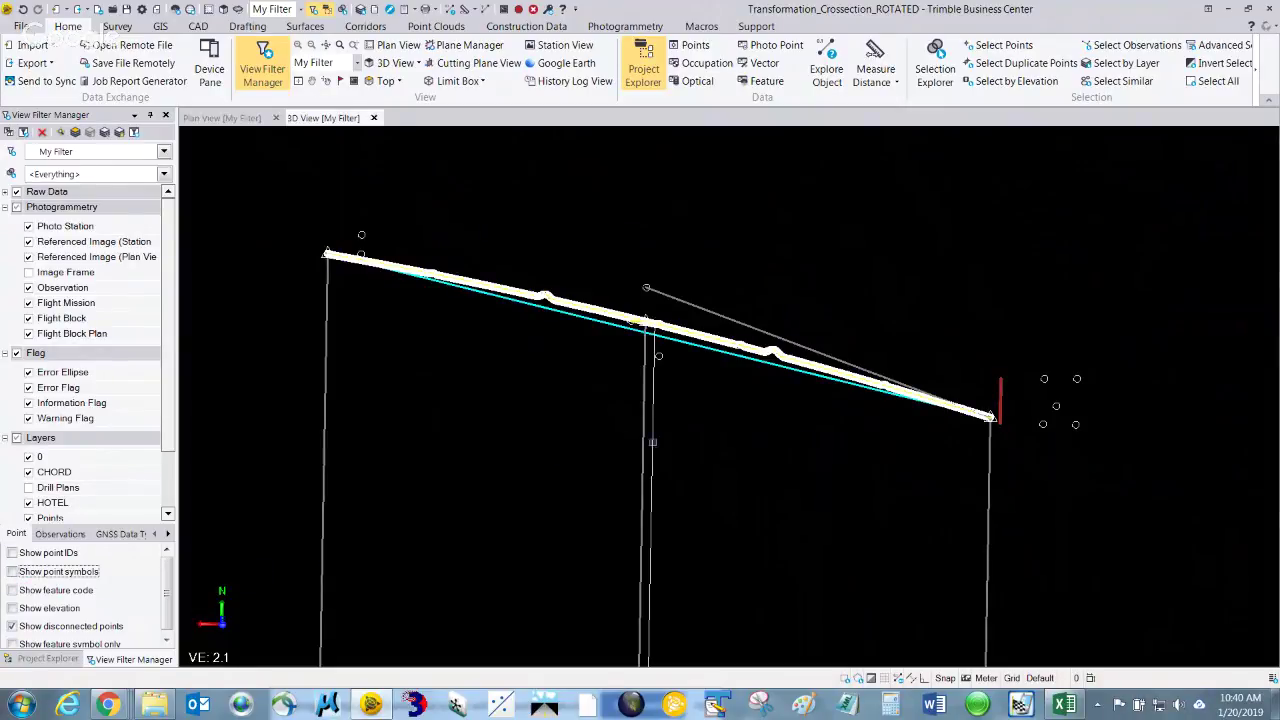
Frame the causeway curve, chord and radial lines in the 3D view and capture the whole view area with the Snipping Tool
{"action": "scroll", "coordinate": [799, 421], "scroll_direction": "up", "scroll_amount": 1}
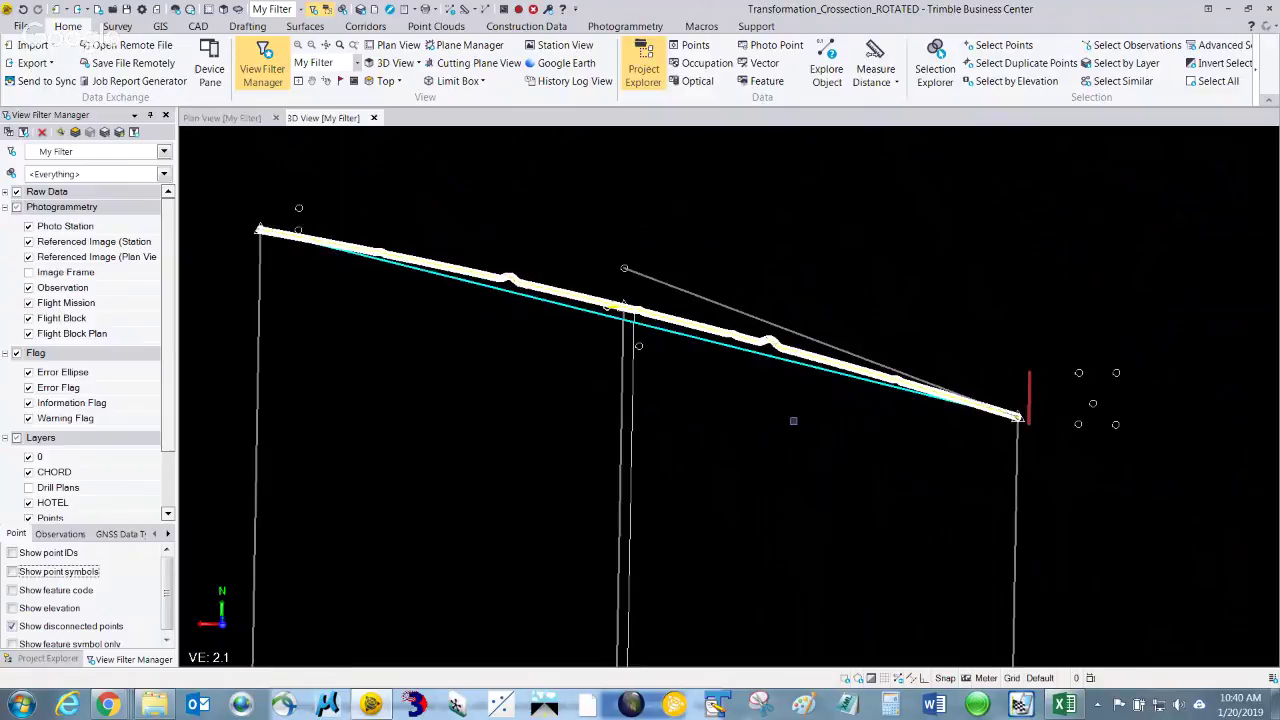
{"action": "scroll", "coordinate": [791, 422], "scroll_direction": "up", "scroll_amount": 1}
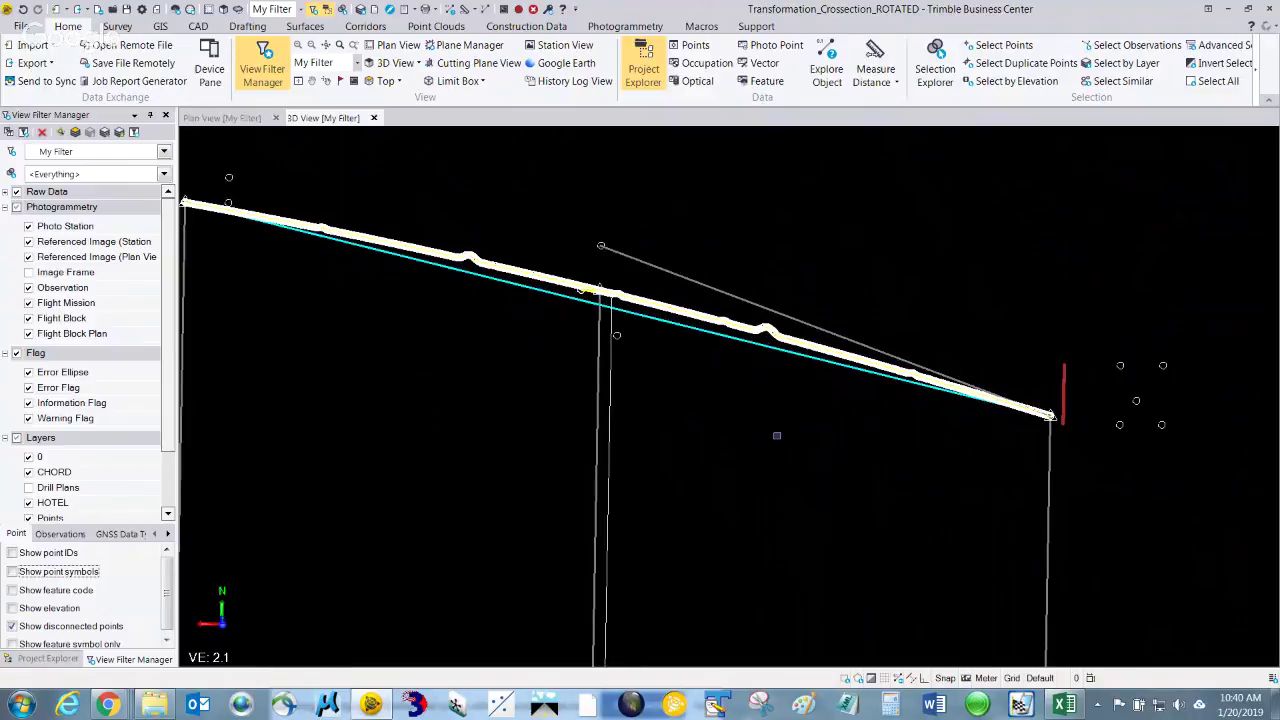
{"action": "middle_click_drag", "start_coordinate": [777, 435], "coordinate": [878, 443]}
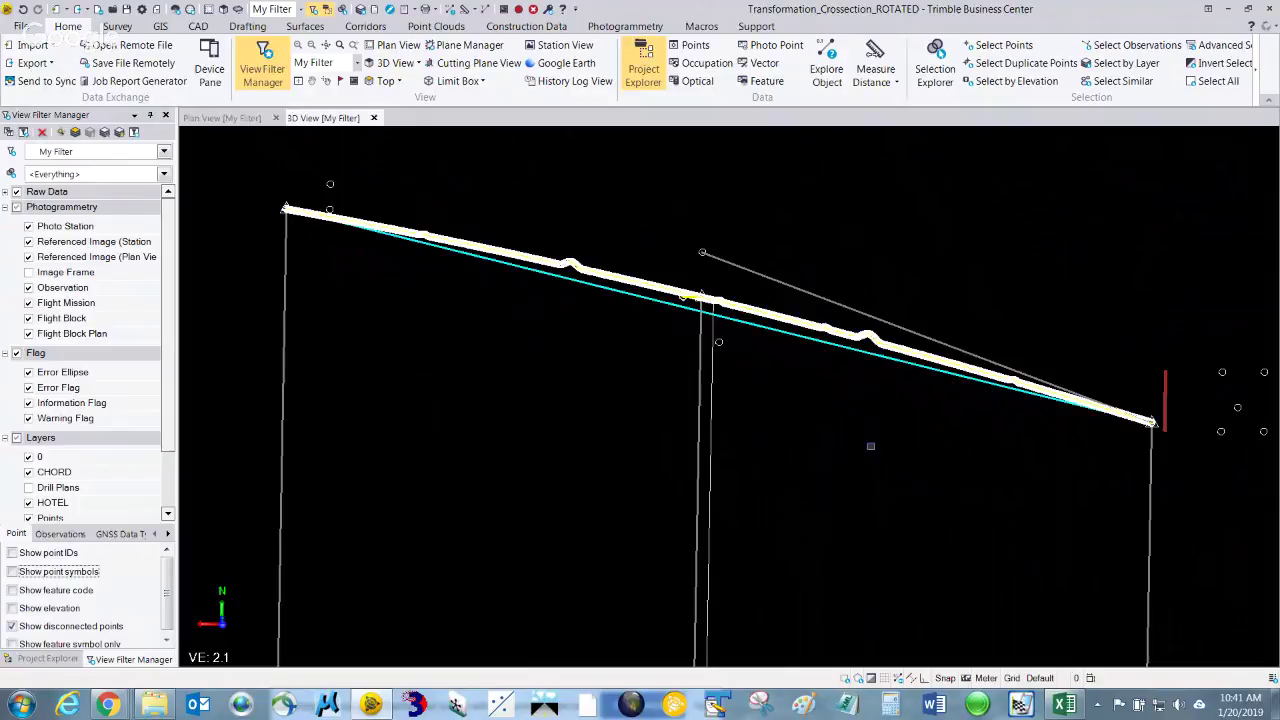
{"action": "scroll", "coordinate": [870, 446], "scroll_direction": "up", "scroll_amount": 1}
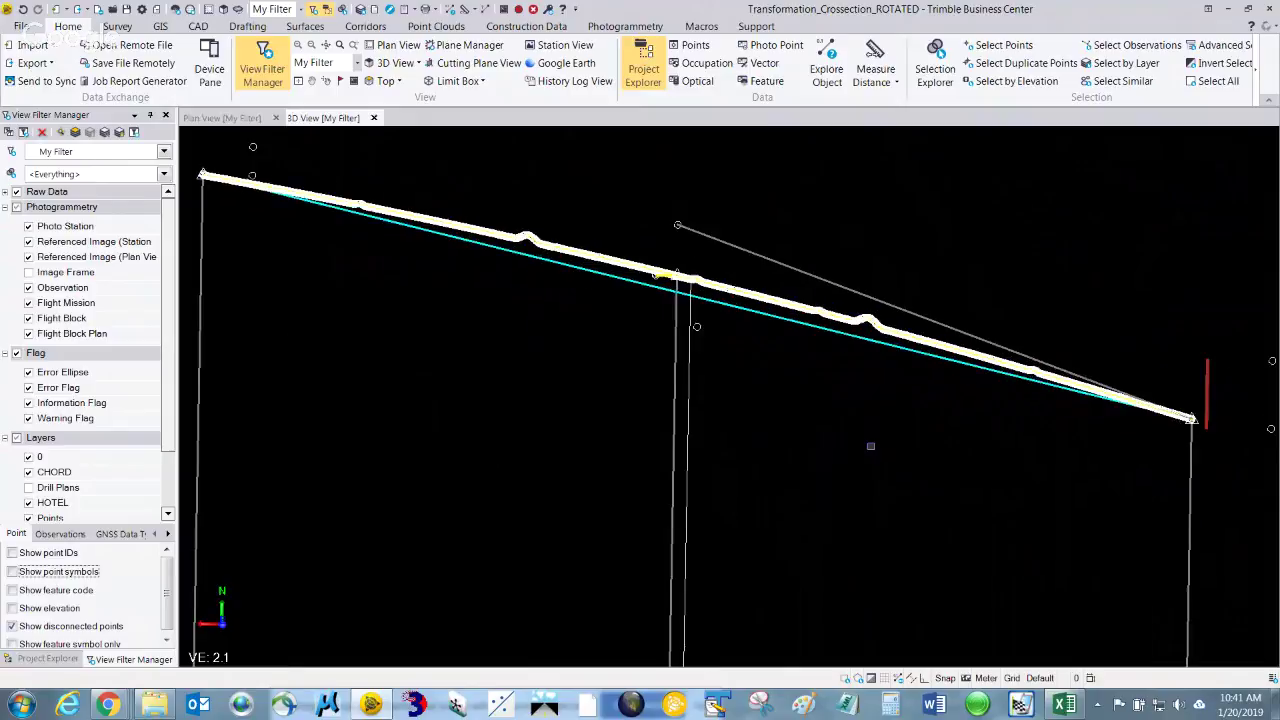
{"action": "middle_click_drag", "start_coordinate": [883, 446], "coordinate": [914, 465]}
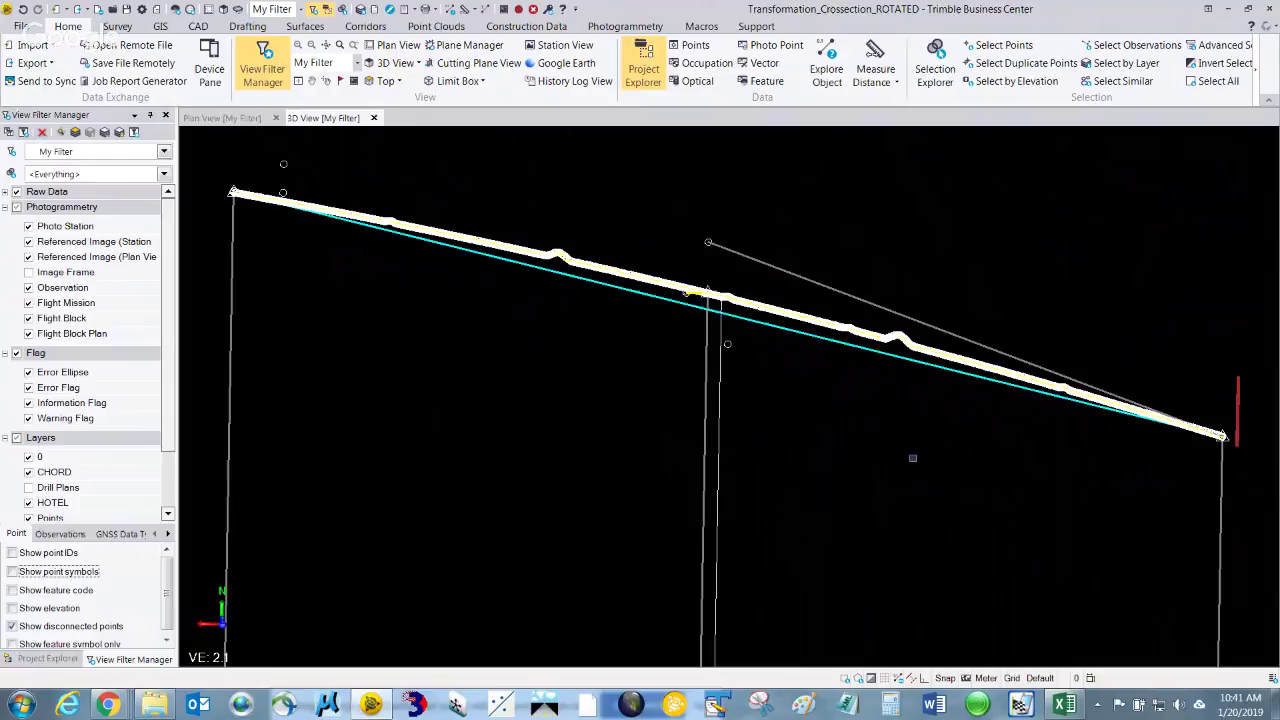
{"action": "middle_click_drag", "start_coordinate": [908, 449], "coordinate": [922, 444]}
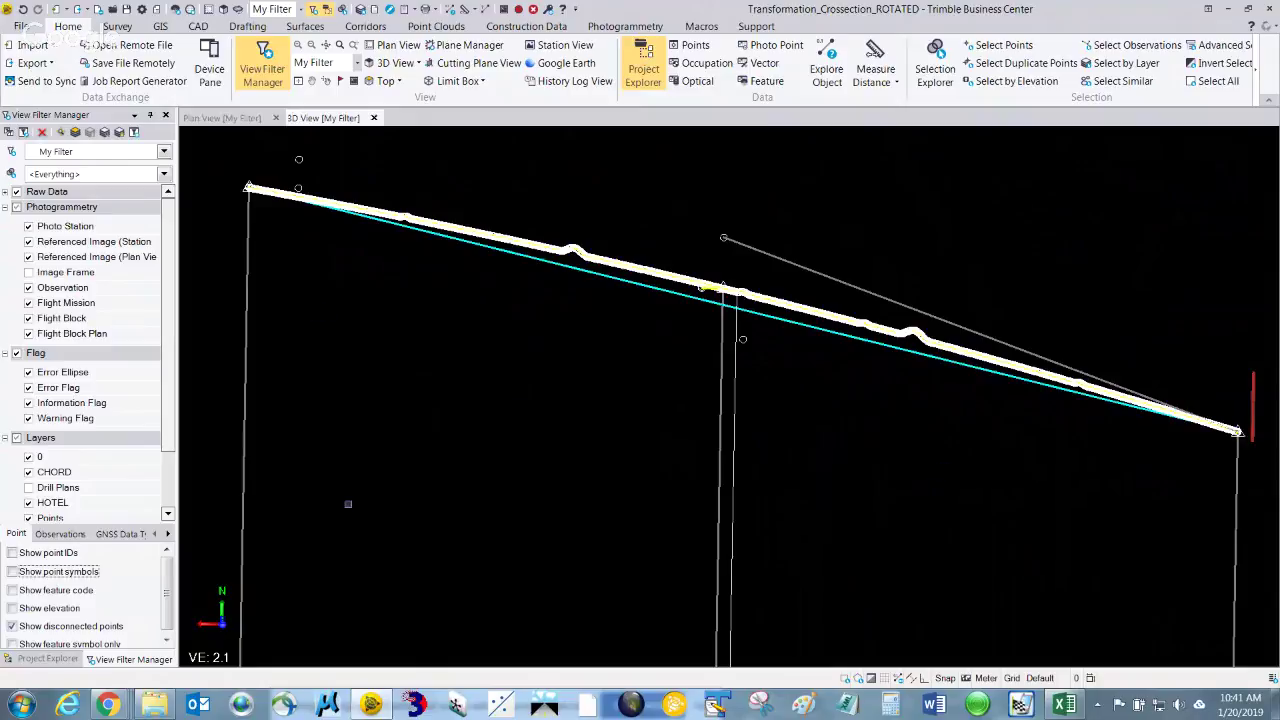
{"action": "left_click", "coordinate": [760, 705]}
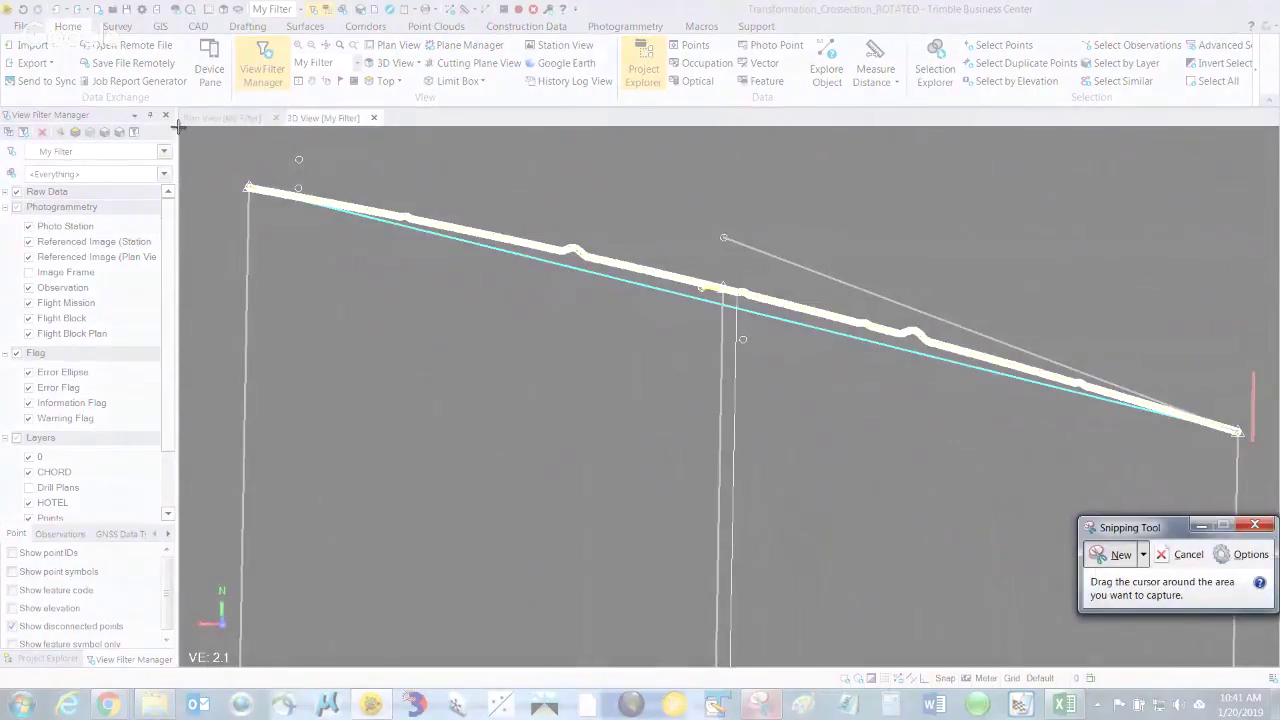
{"action": "left_click_drag", "start_coordinate": [179, 127], "coordinate": [1279, 667]}
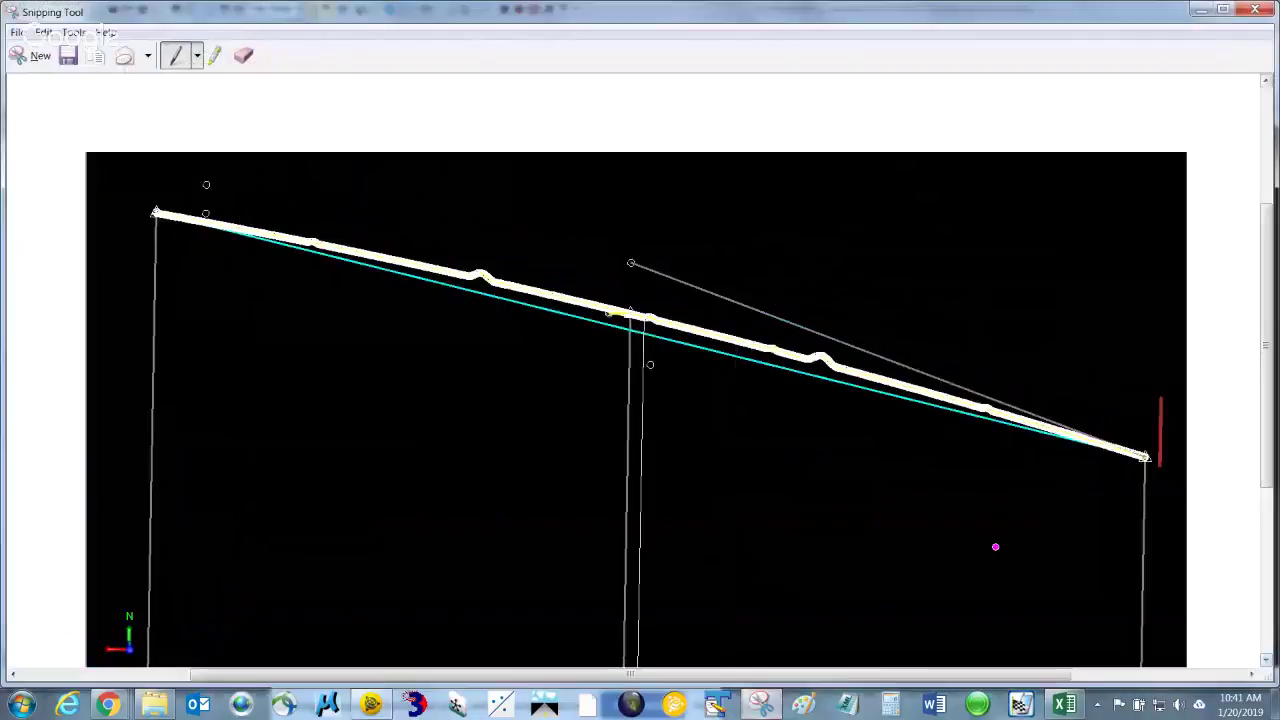
Start saving the snip as a JPEG and choose the 190120_SB_LP_Causeway folder inside 2018_Data as the destination
{"action": "left_click", "coordinate": [17, 32]}
{"action": "left_click", "coordinate": [42, 74]}
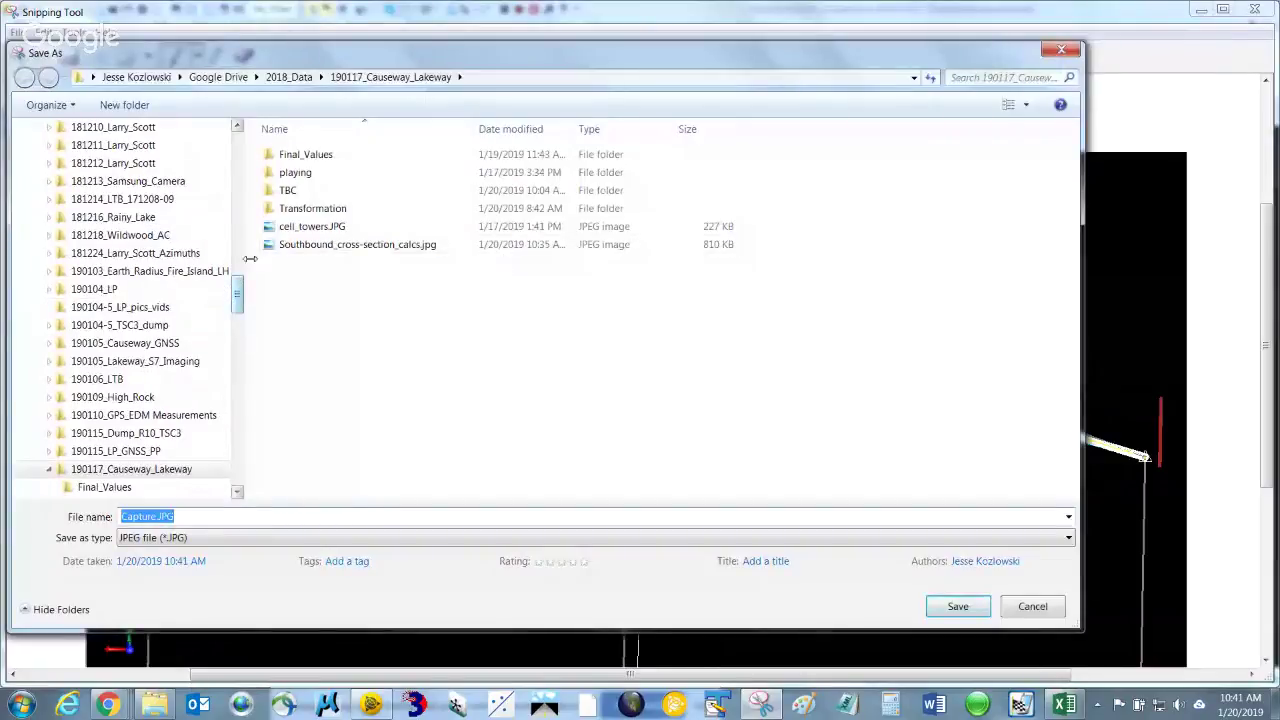
{"action": "left_click", "coordinate": [289, 77]}
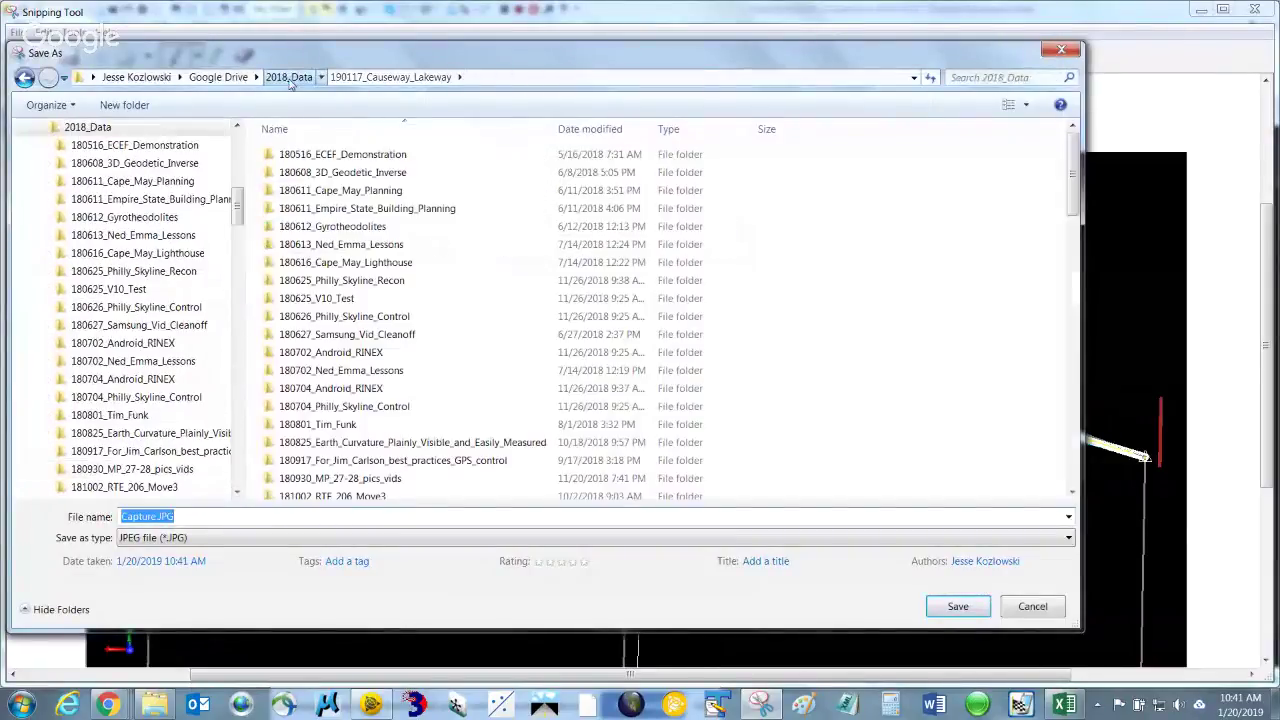
{"action": "left_click", "coordinate": [362, 442]}
{"action": "scroll", "coordinate": [360, 450], "scroll_direction": "down", "scroll_amount": 12}
{"action": "scroll", "coordinate": [356, 454], "scroll_direction": "down", "scroll_amount": 7}
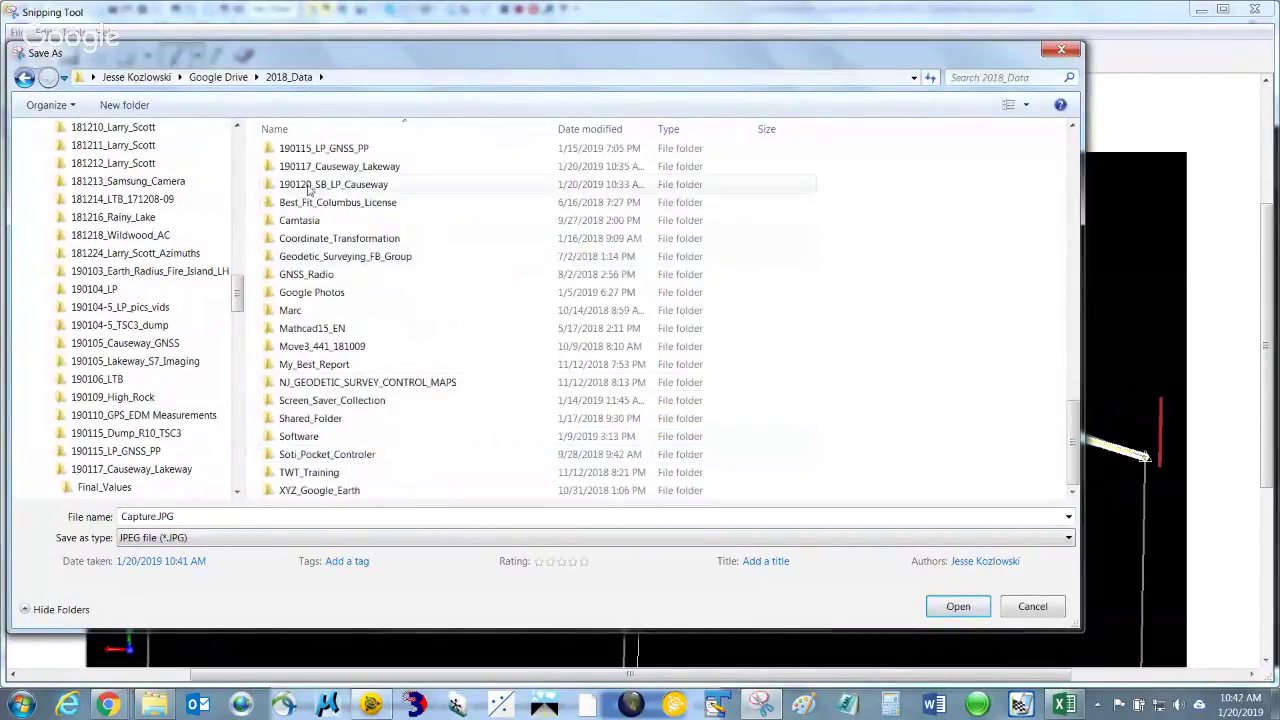
{"action": "double_click", "coordinate": [271, 186]}
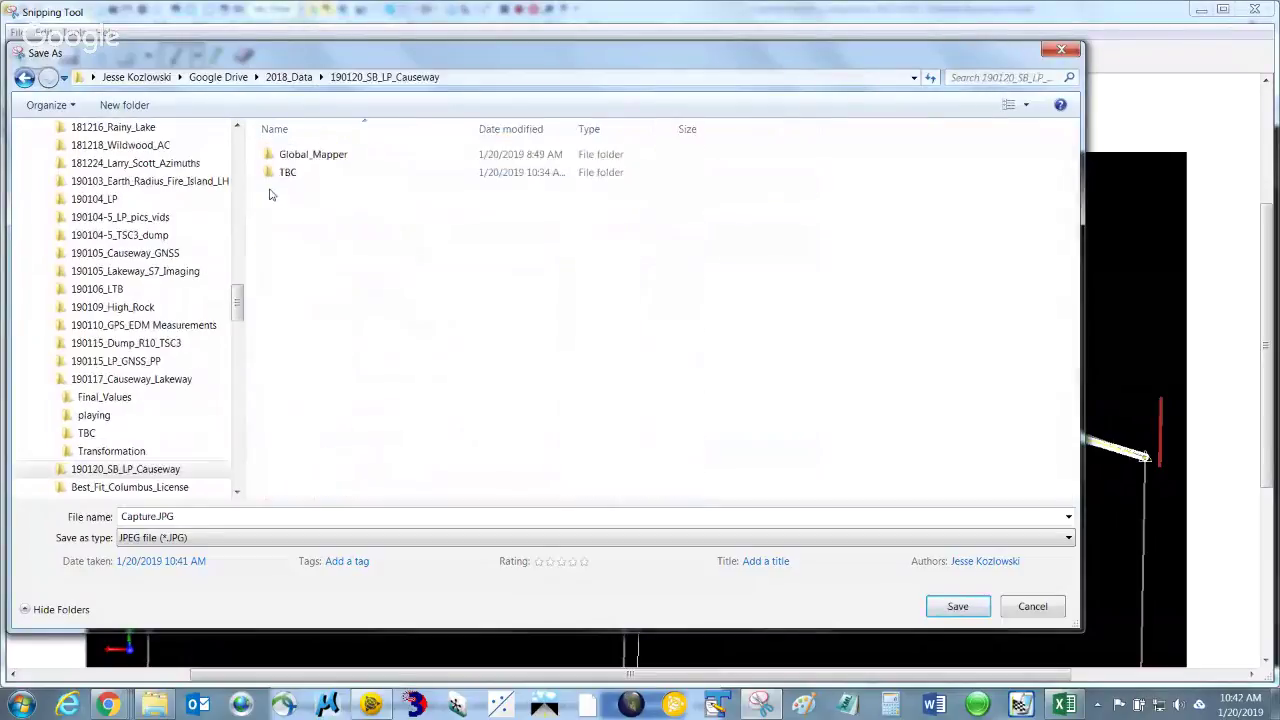
Save the snip as THUMBNAIL.JPG and close the Snipping Tool
{"action": "double_click", "coordinate": [139, 516]}
{"action": "key", "text": "BackSpace"}
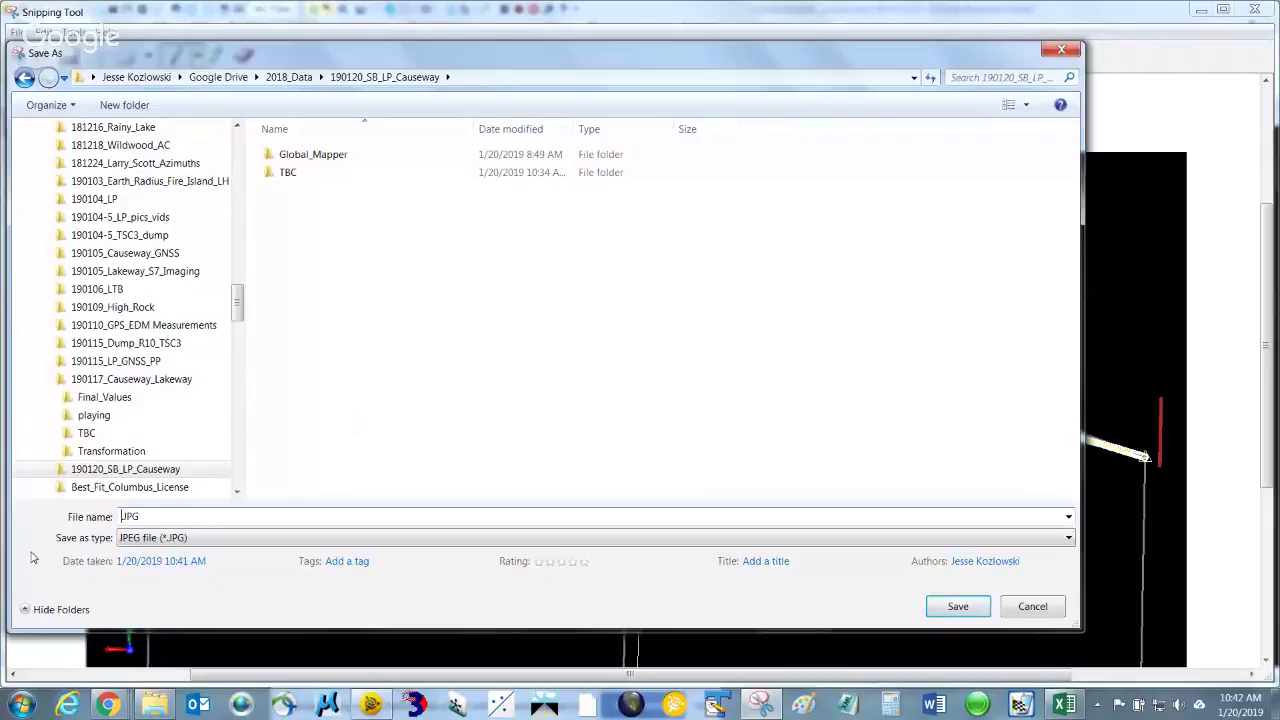
{"action": "type", "text": "THUMBNAIL"}
{"action": "left_click", "coordinate": [954, 609]}
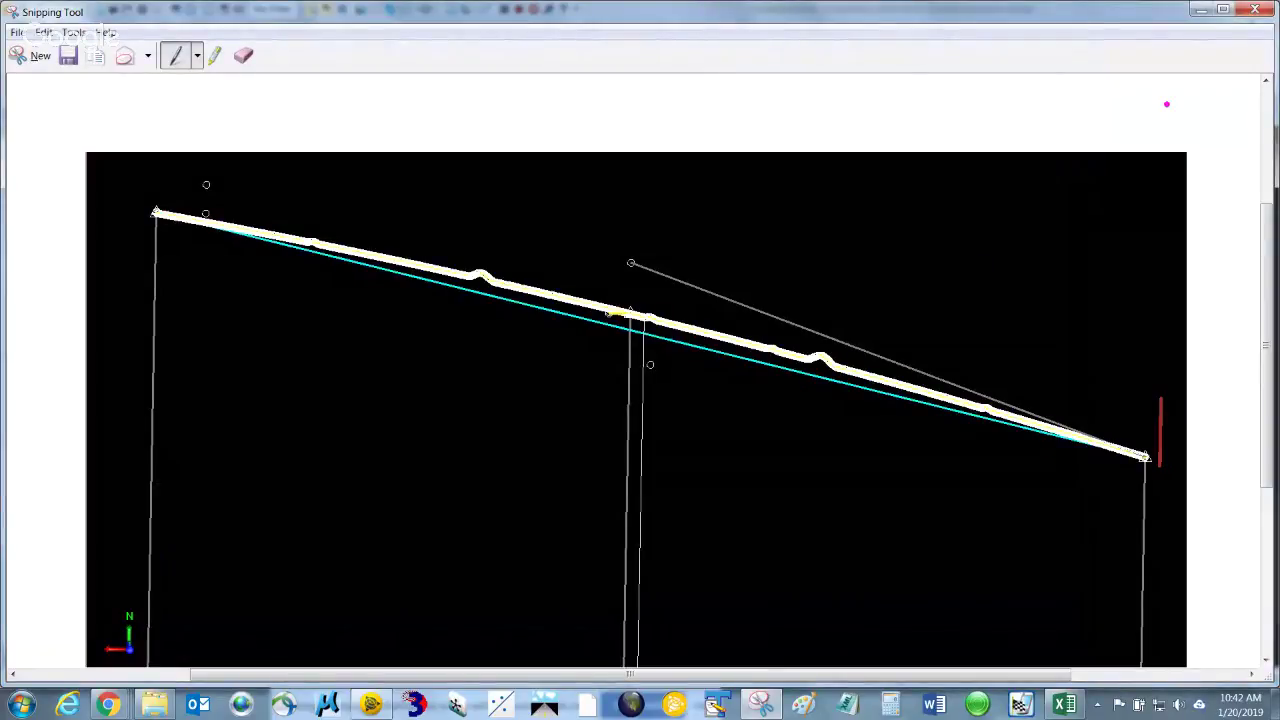
{"action": "left_click", "coordinate": [1256, 10]}
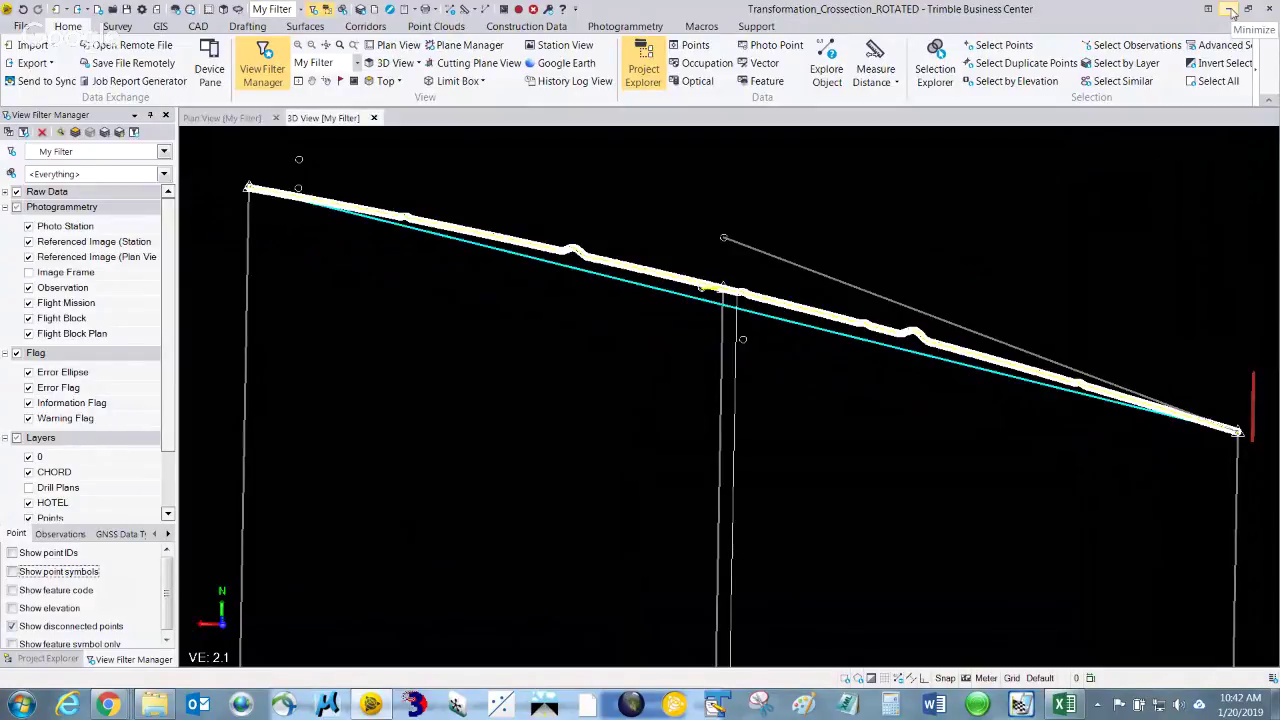
Switch to the ECEF calculations workbook in Excel and start saving a copy of it, going up to the 2018_Data folder
{"action": "left_click", "coordinate": [1233, 11]}
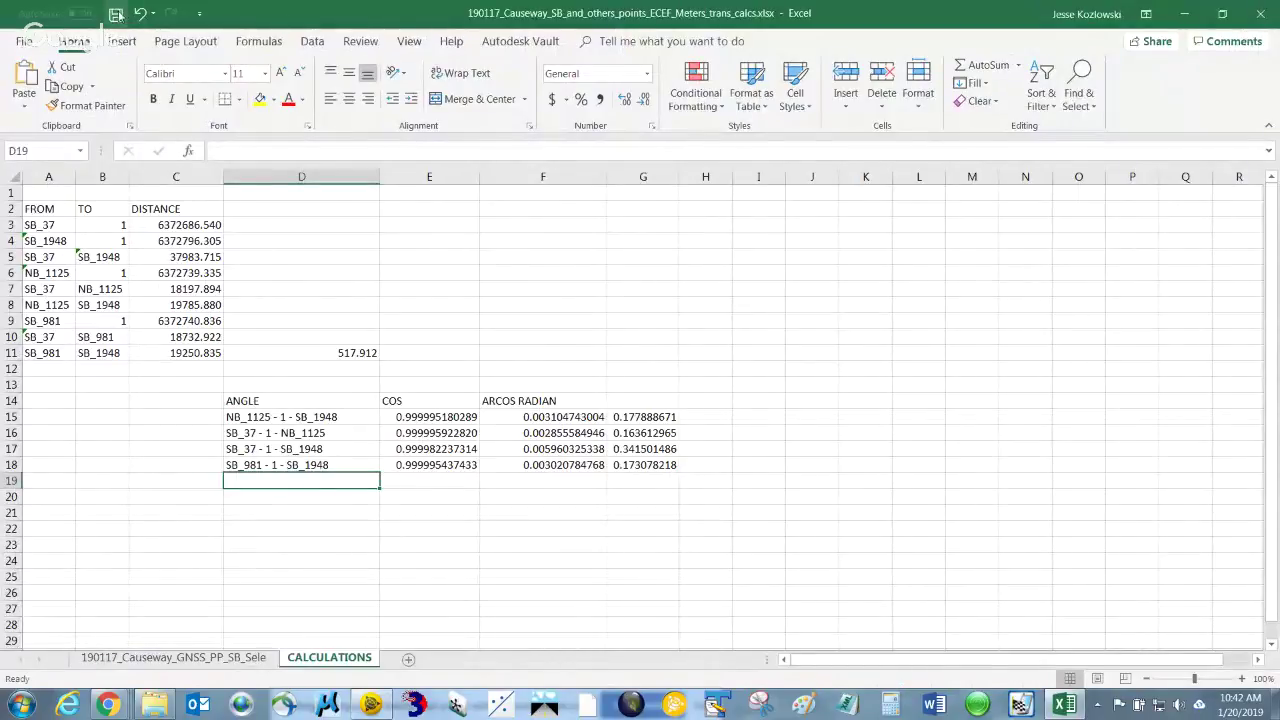
{"action": "left_click", "coordinate": [22, 43]}
{"action": "left_click", "coordinate": [80, 303]}
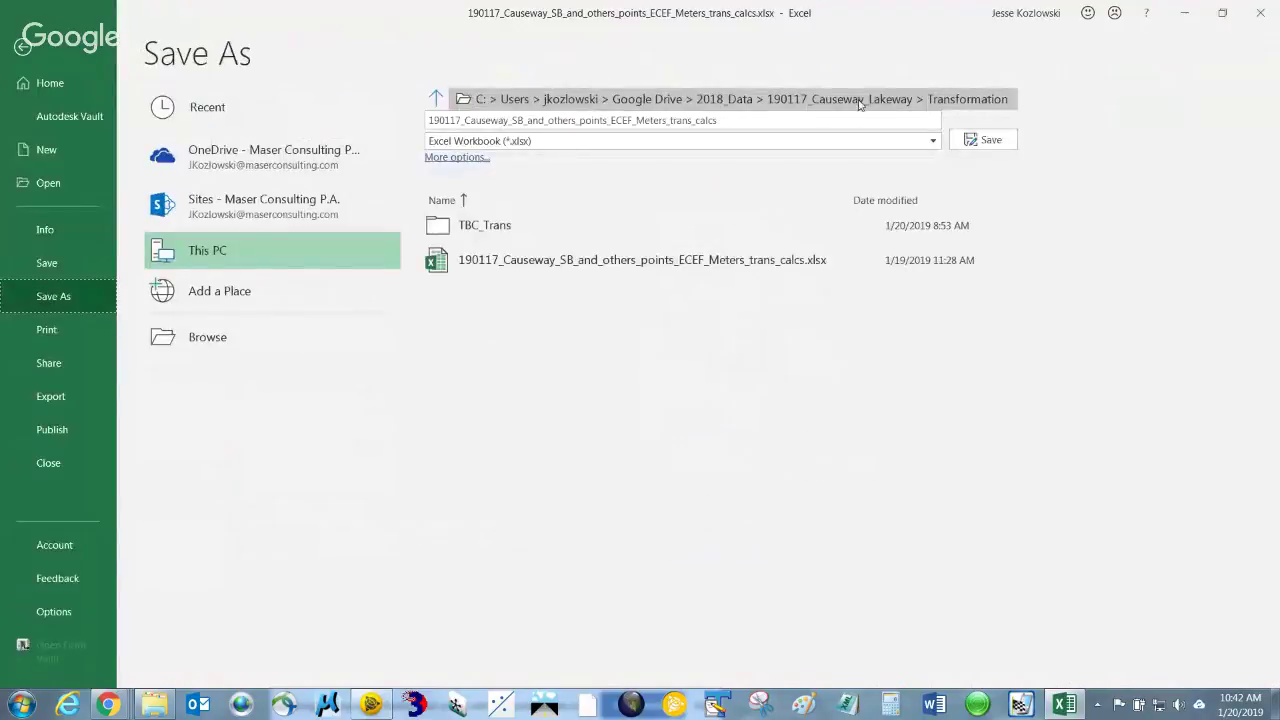
{"action": "left_click", "coordinate": [723, 100]}
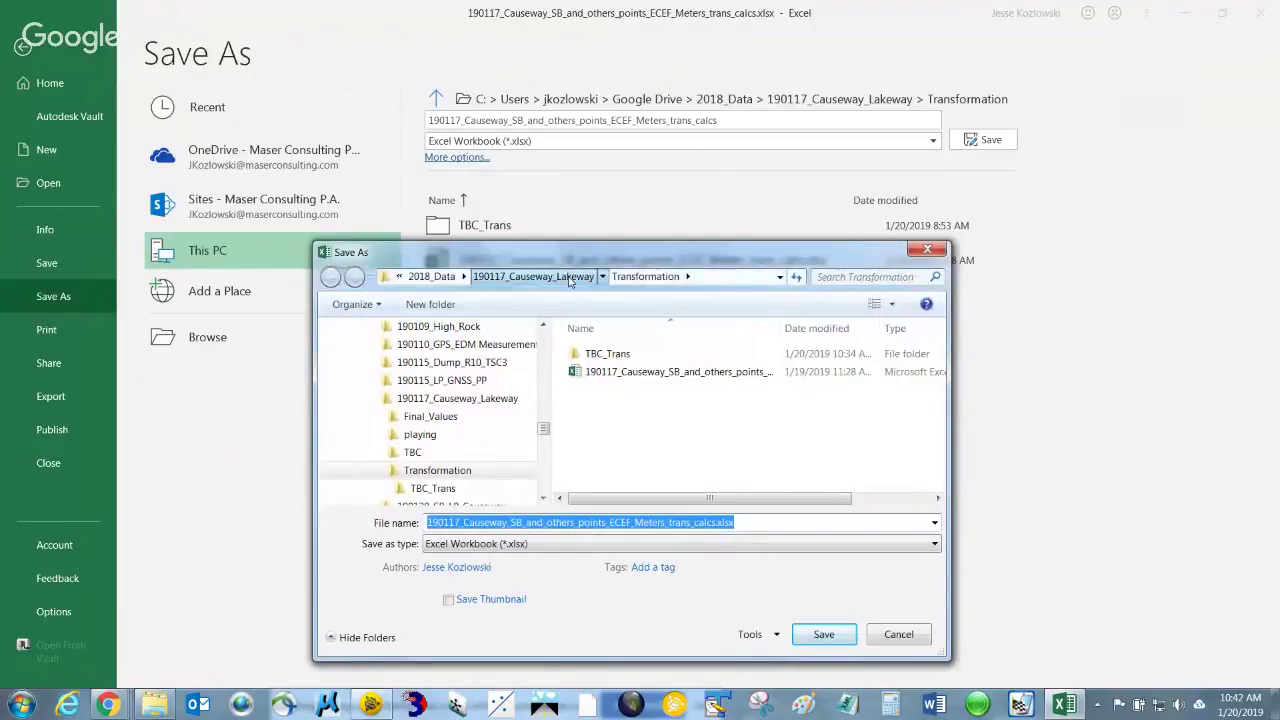
{"action": "left_click", "coordinate": [533, 276]}
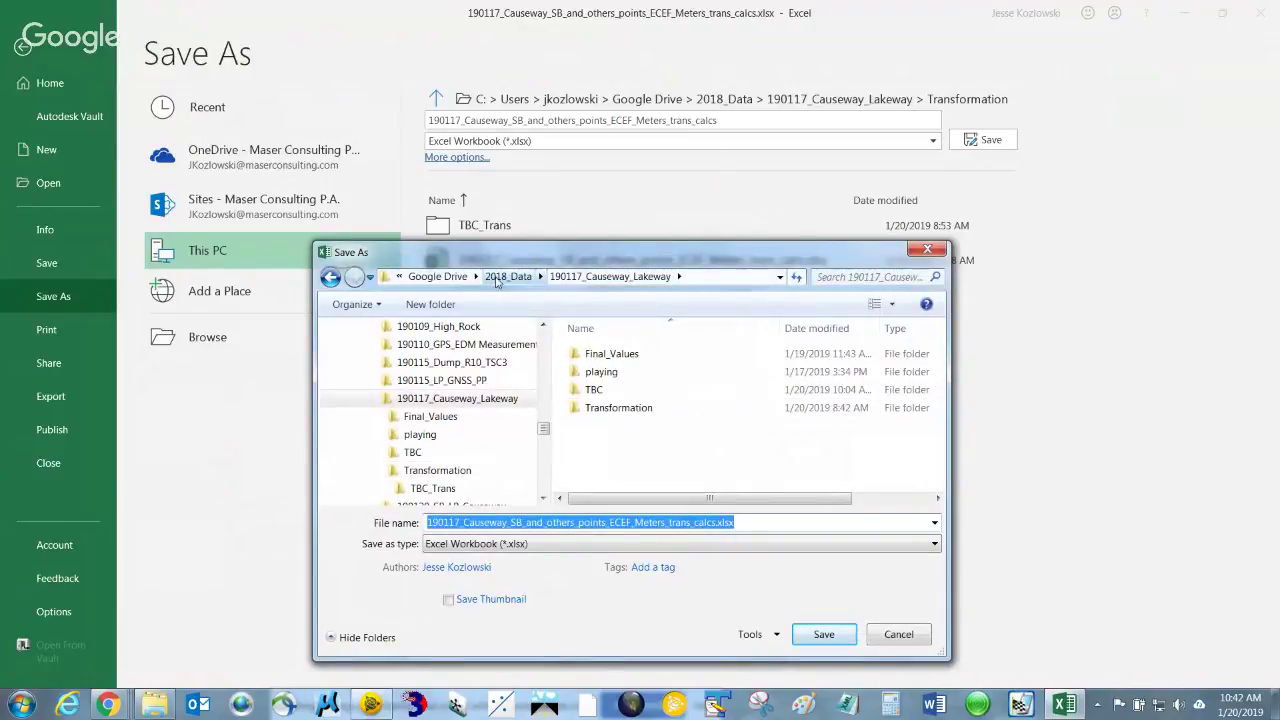
{"action": "left_click", "coordinate": [500, 277]}
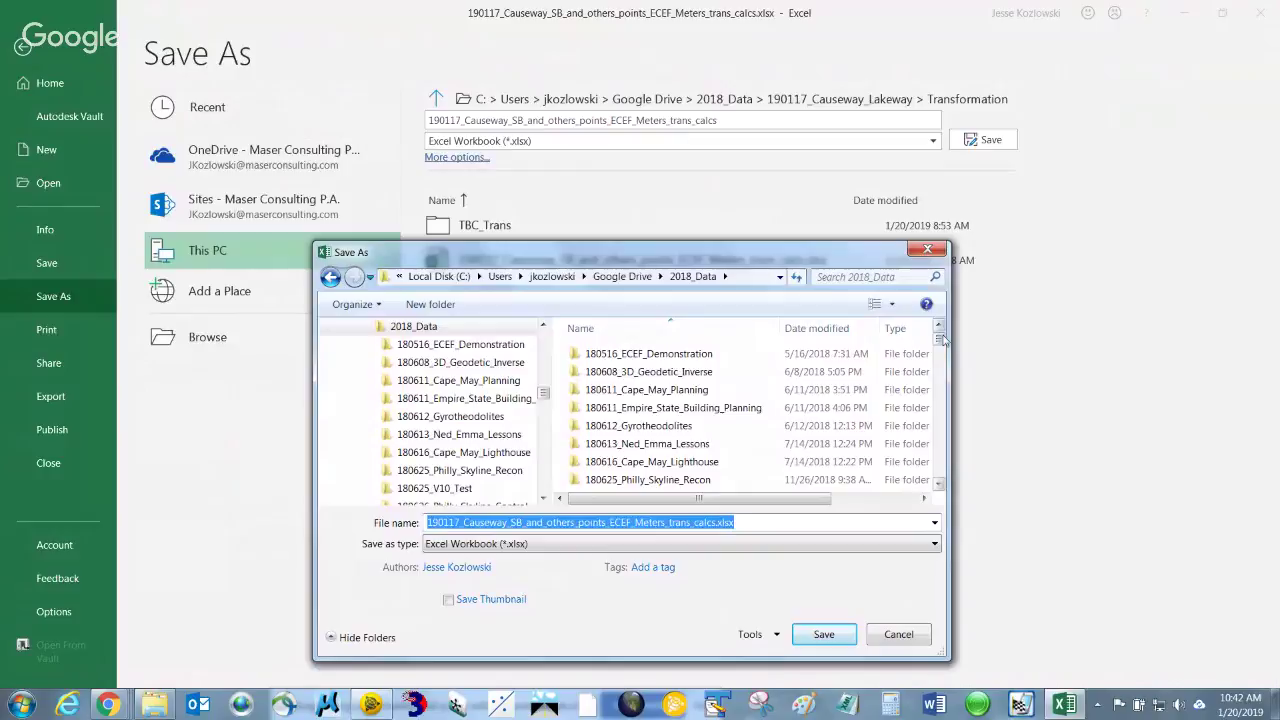
Save the workbook copy in the 190120_SB_LP_Causeway folder under its existing file name and close the workbook
{"action": "left_click_drag", "start_coordinate": [940, 344], "coordinate": [957, 426]}
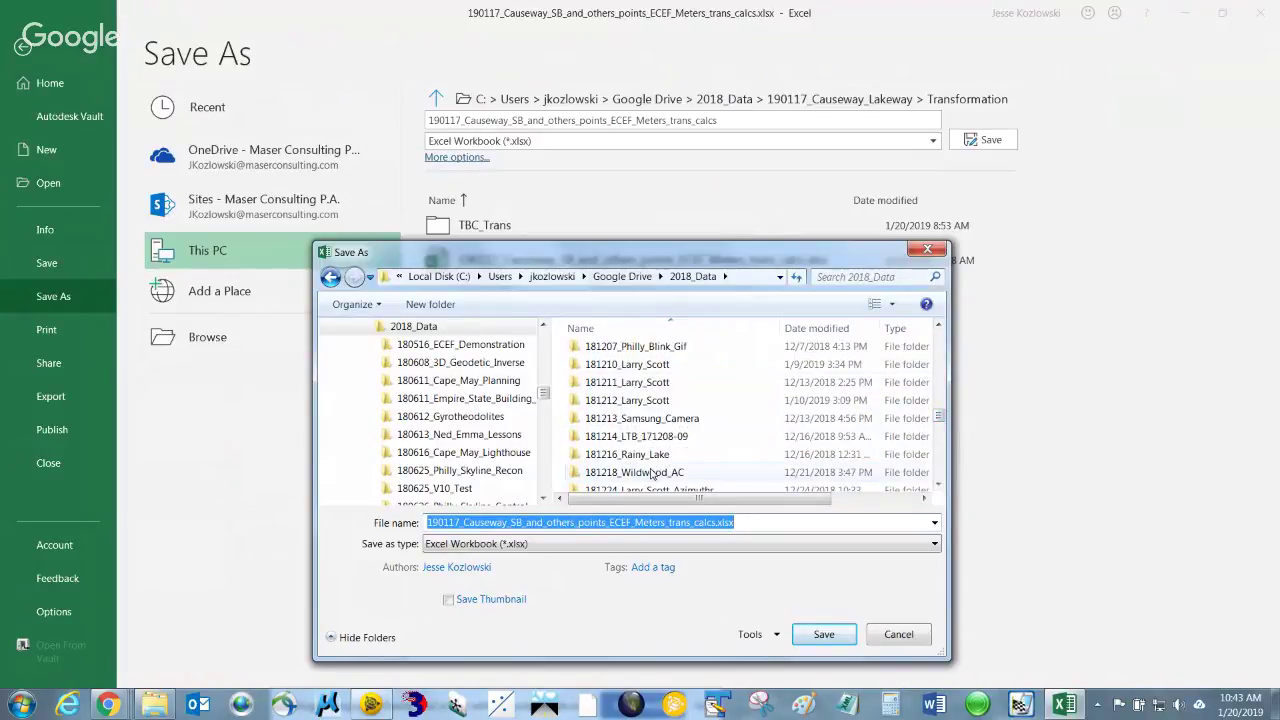
{"action": "left_click", "coordinate": [640, 471]}
{"action": "scroll", "coordinate": [643, 472], "scroll_direction": "down", "scroll_amount": 4}
{"action": "scroll", "coordinate": [643, 470], "scroll_direction": "down", "scroll_amount": 5}
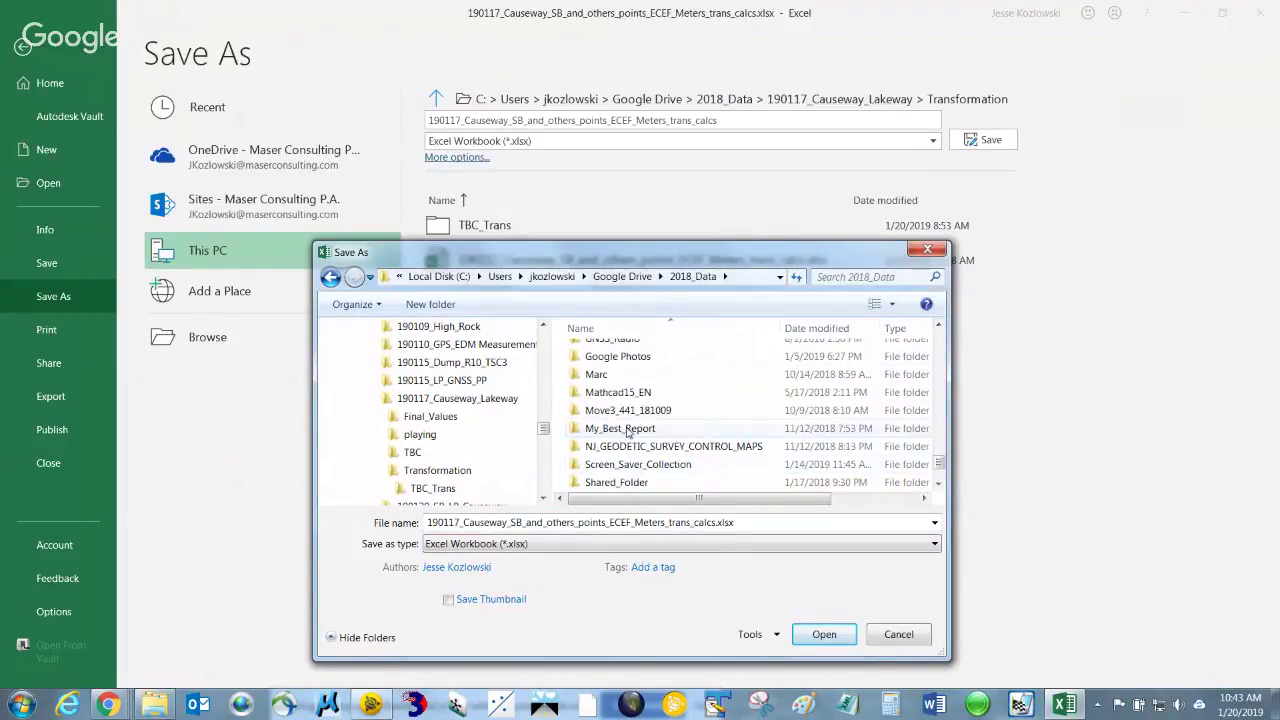
{"action": "scroll", "coordinate": [634, 424], "scroll_direction": "up", "scroll_amount": 1}
{"action": "scroll", "coordinate": [634, 421], "scroll_direction": "up", "scroll_amount": 2}
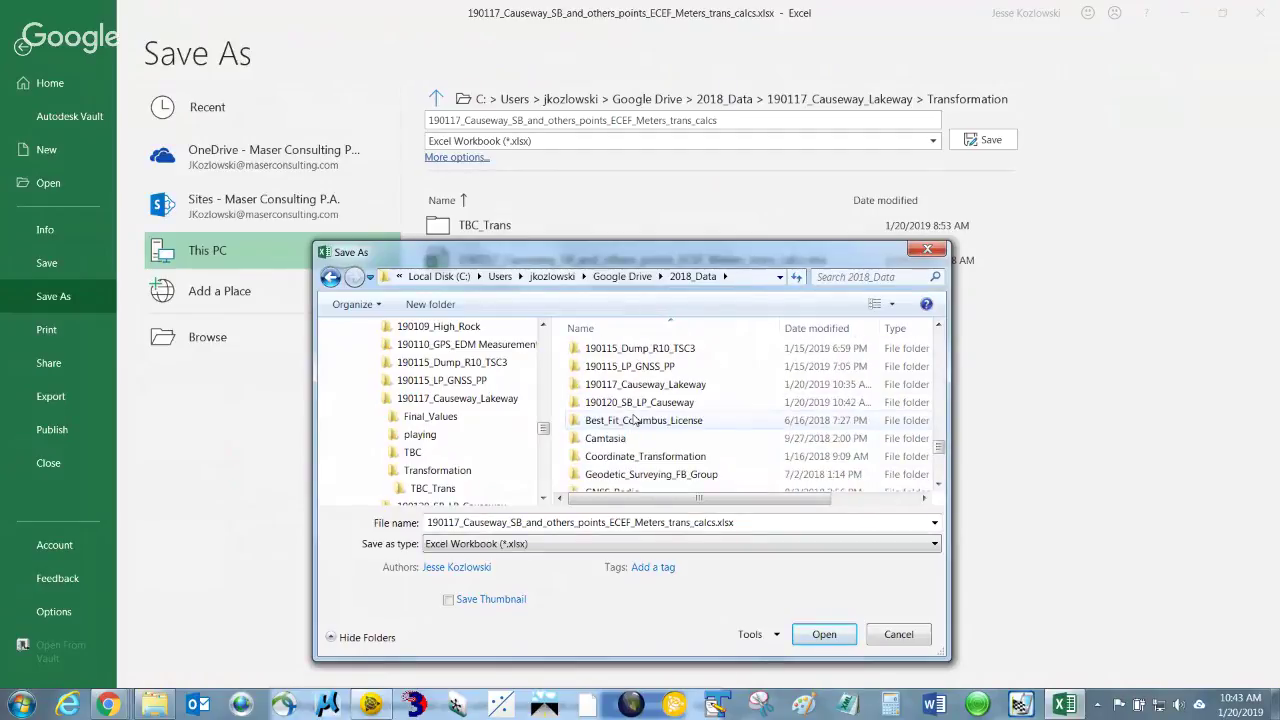
{"action": "double_click", "coordinate": [603, 404]}
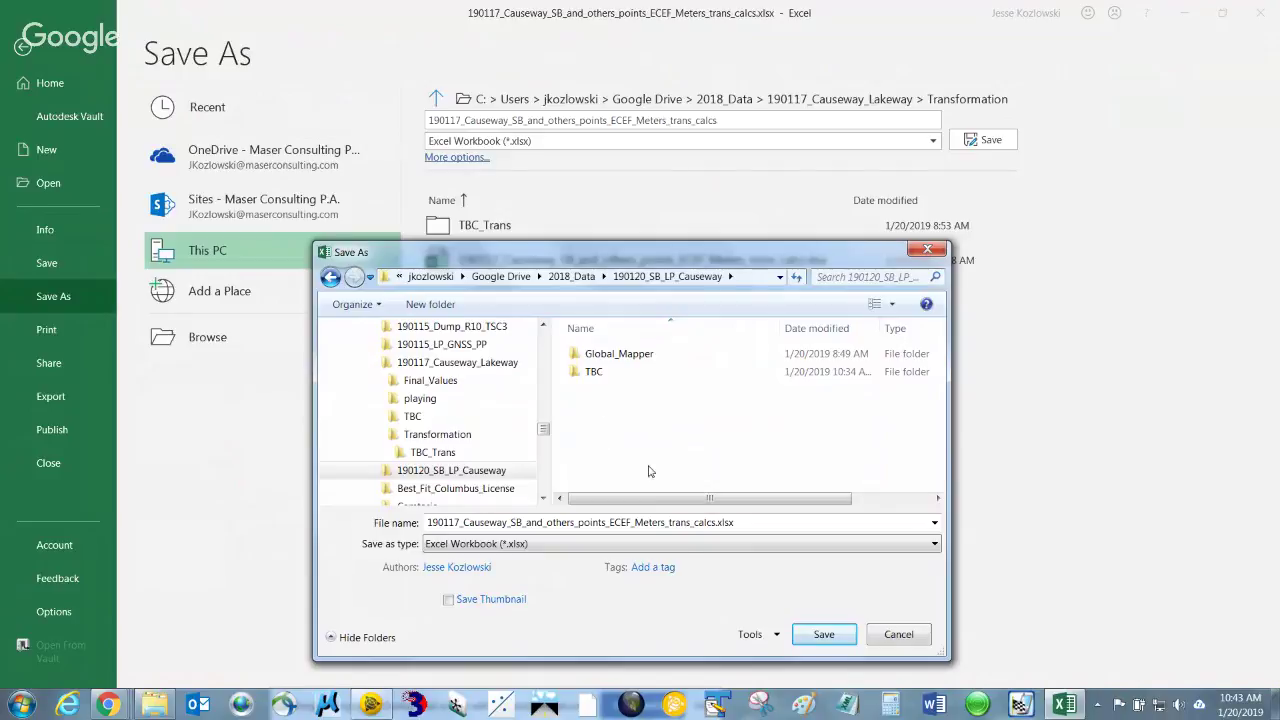
{"action": "left_click", "coordinate": [822, 636]}
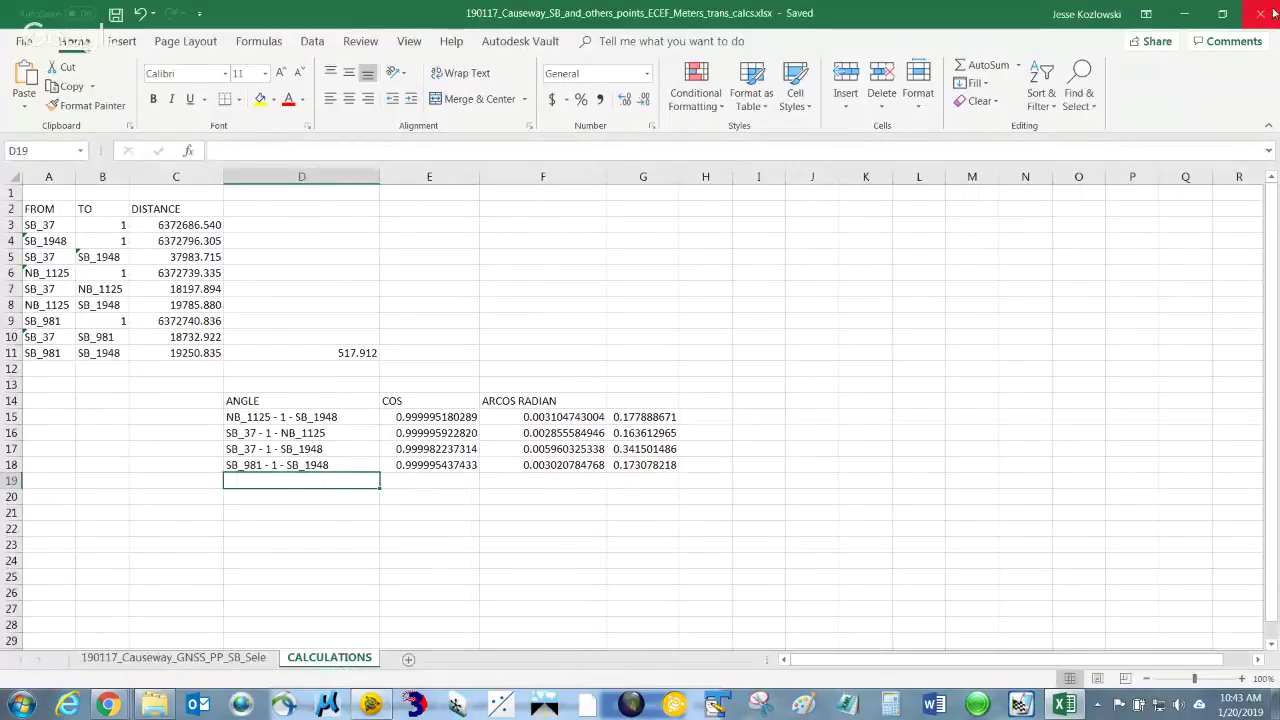
{"action": "left_click", "coordinate": [1261, 14]}
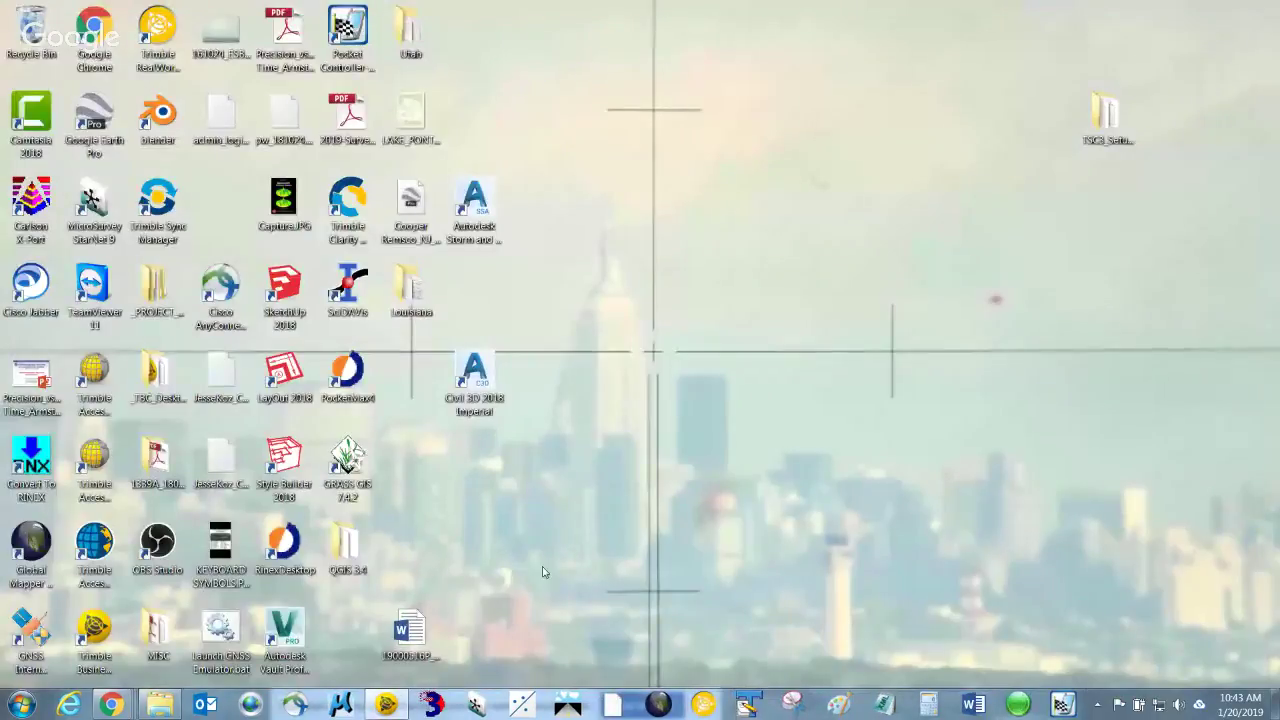